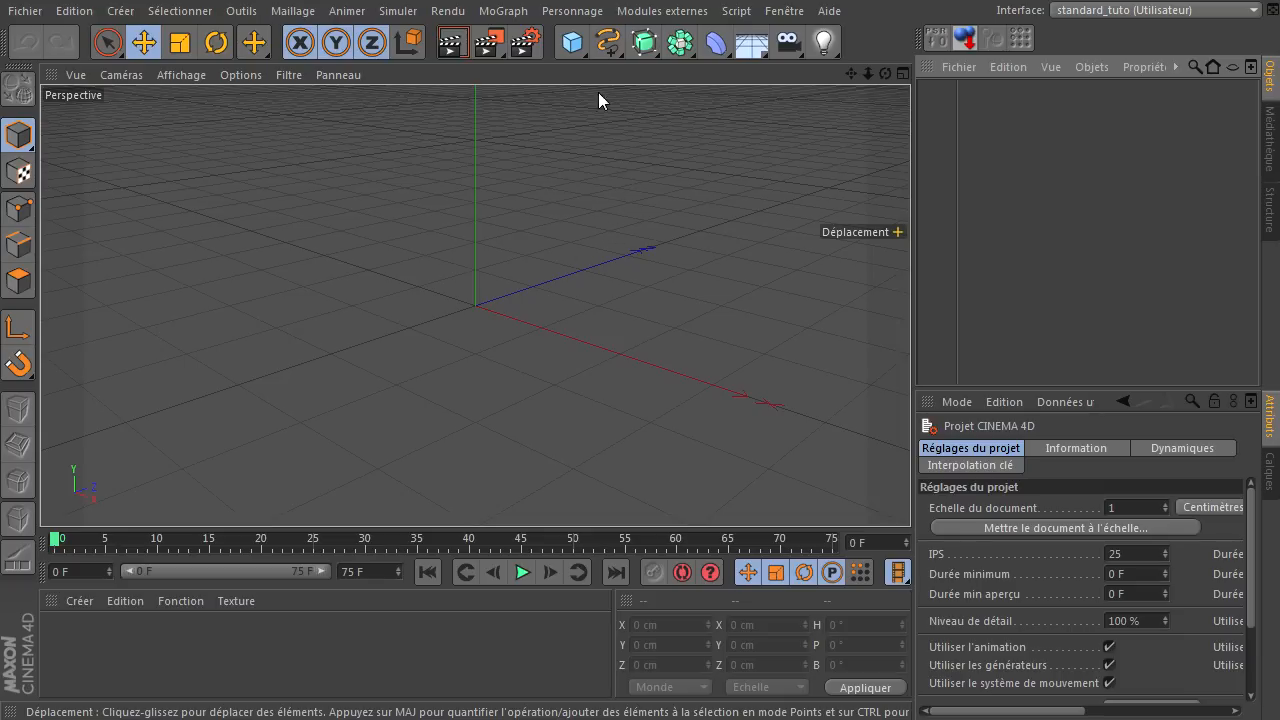
pyautogui.click(608, 43)
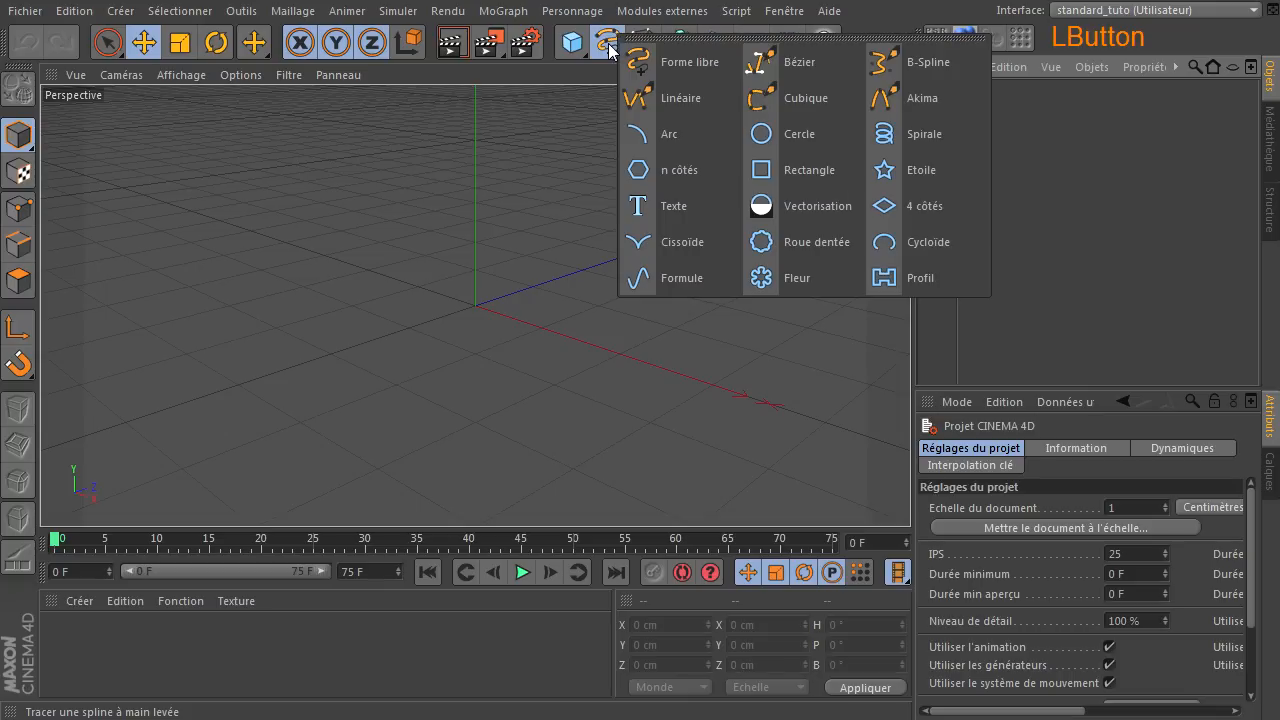
pyautogui.click(1168, 284)
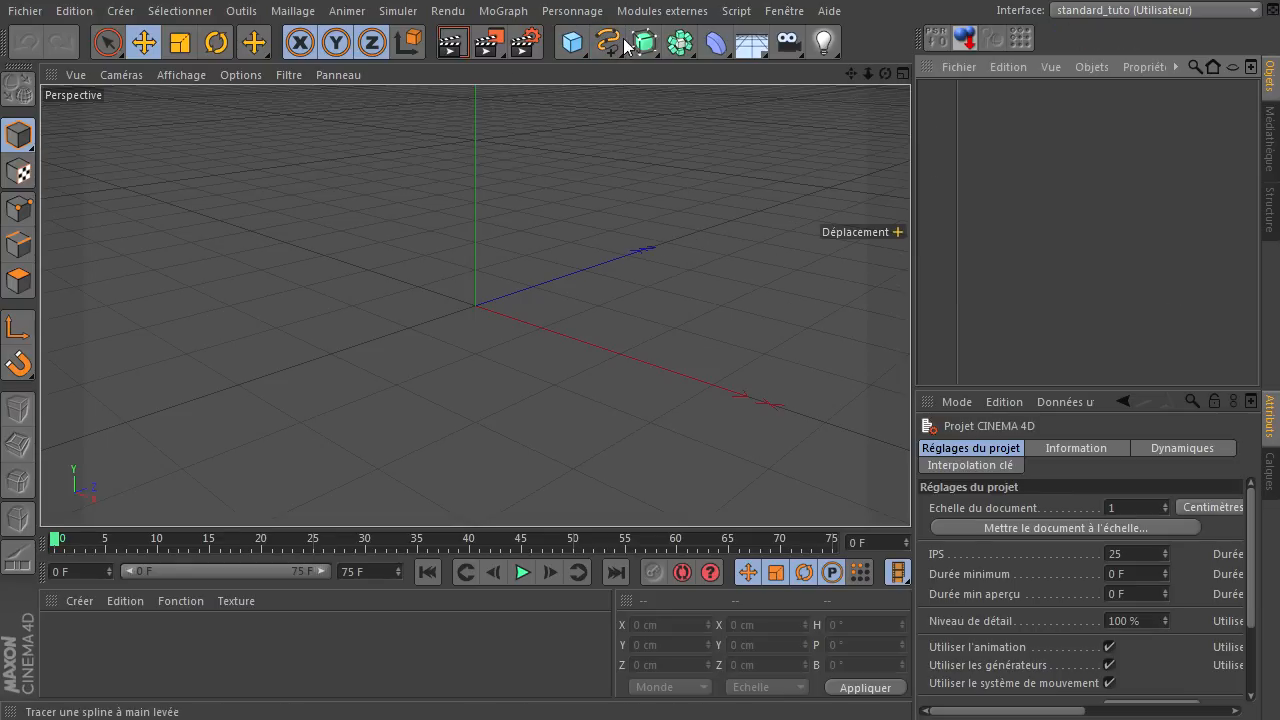
pyautogui.click(640, 43)
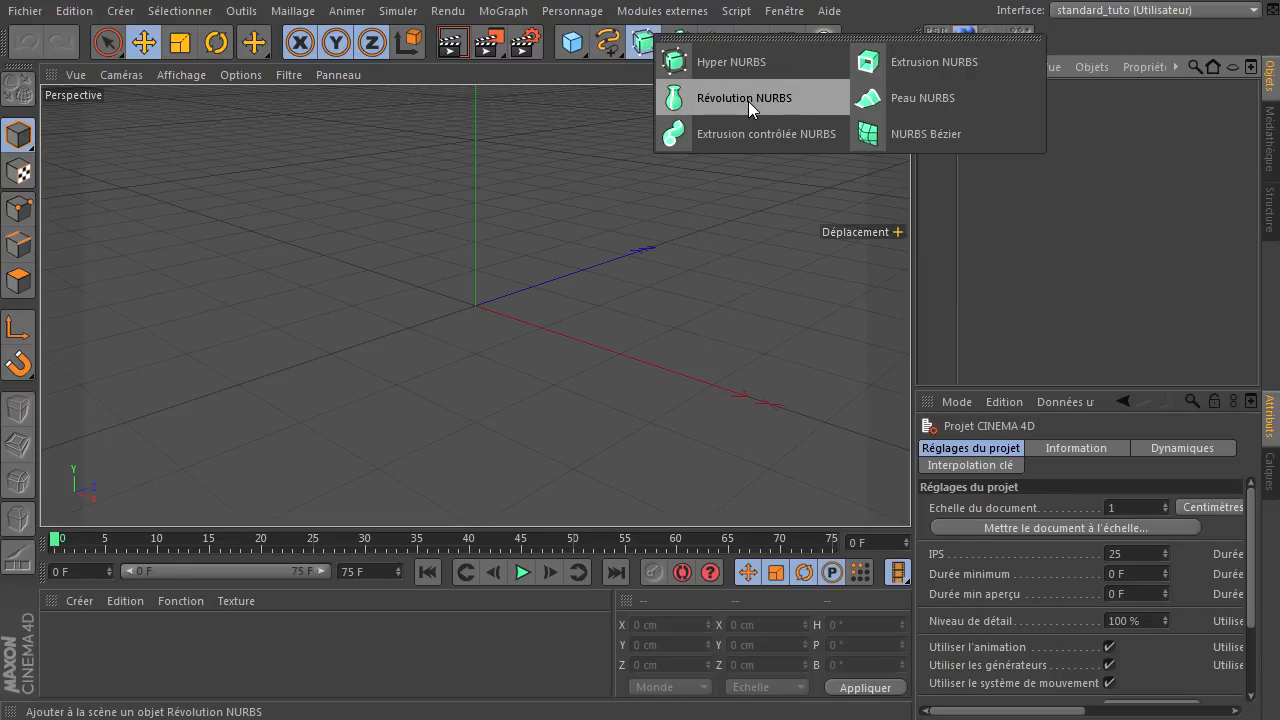
pyautogui.click(1072, 277)
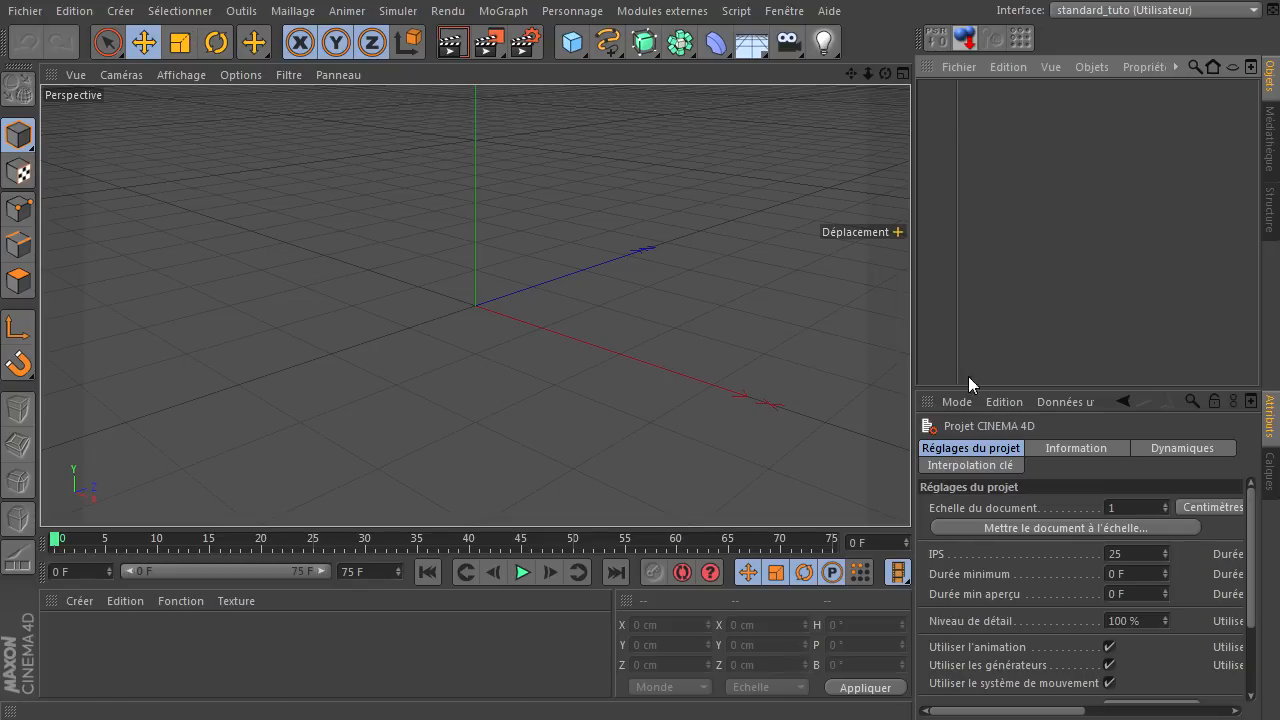
# - Switch the interface layout to Modelisation_tuto and maximize the front (Avant) view
pyautogui.click(1207, 14)
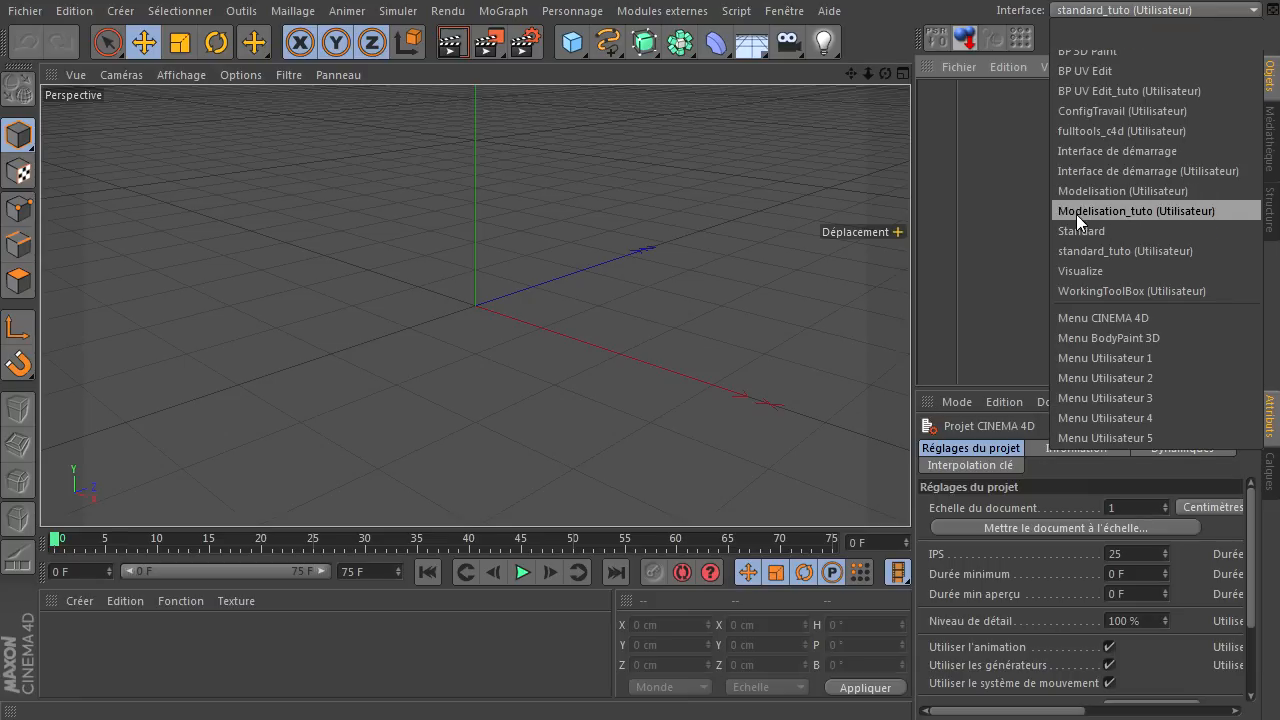
pyautogui.click(1158, 214)
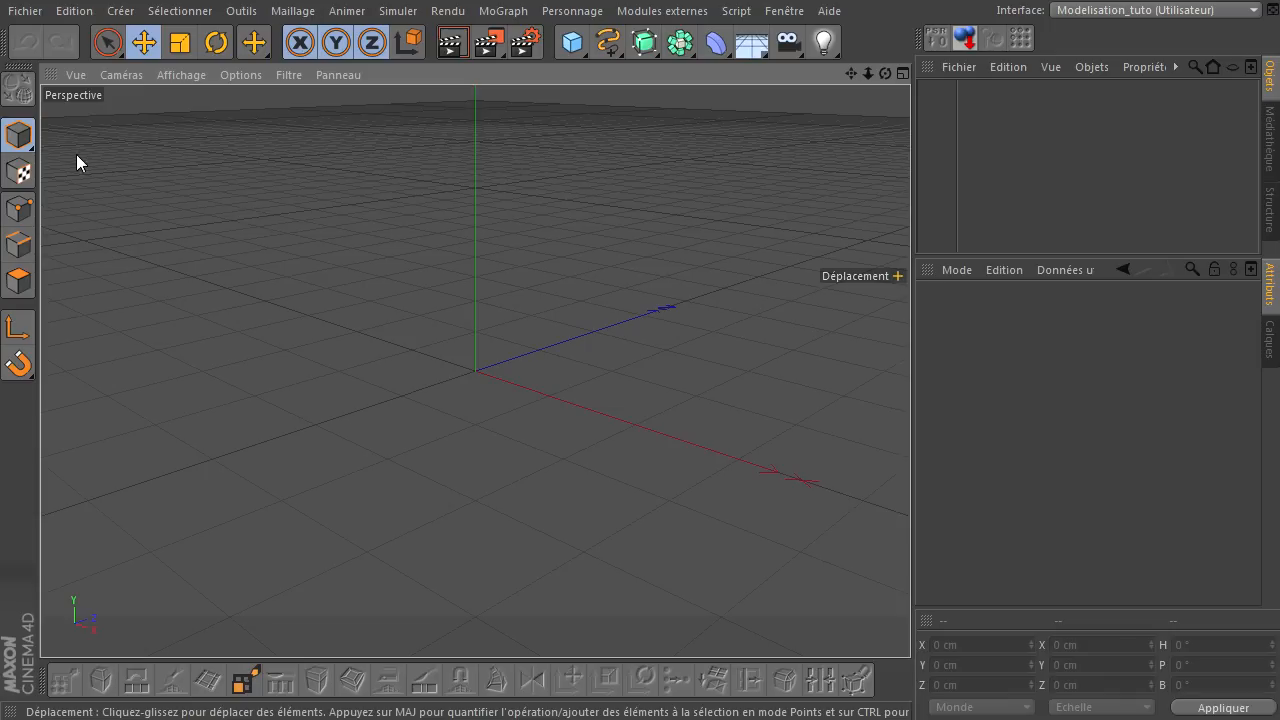
pyautogui.middleClick(549, 308)
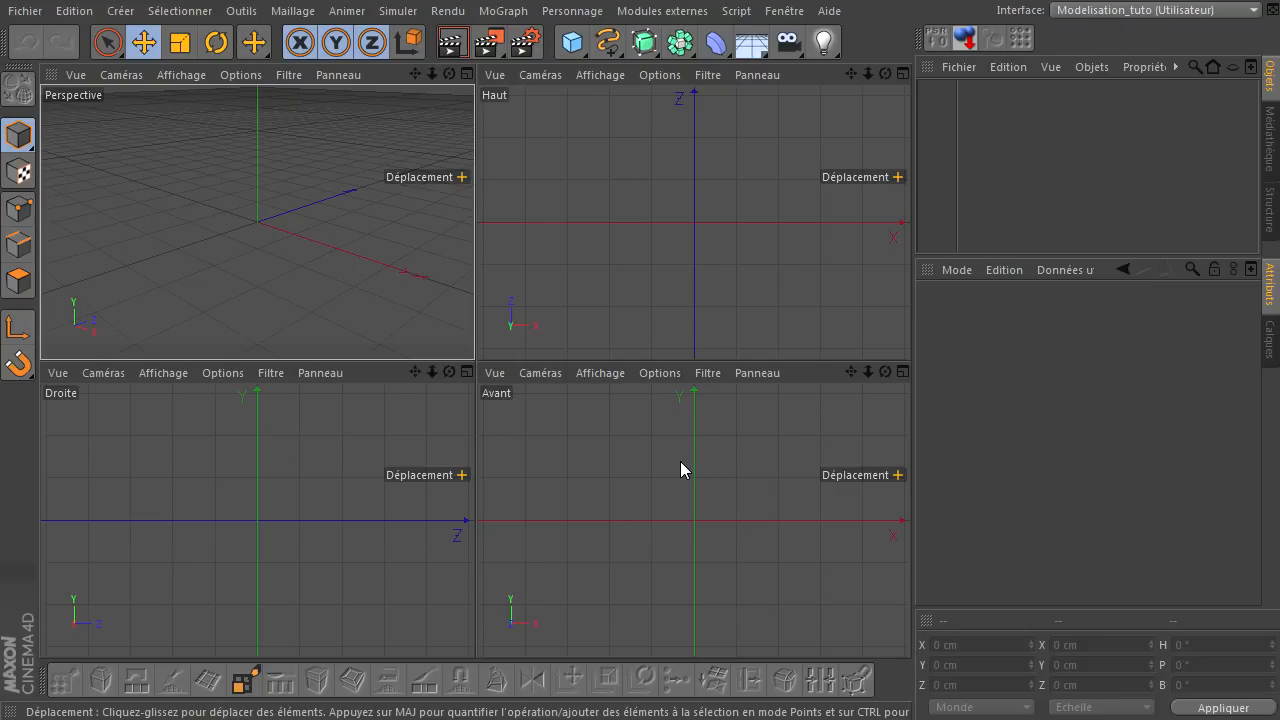
pyautogui.middleClick(570, 425)
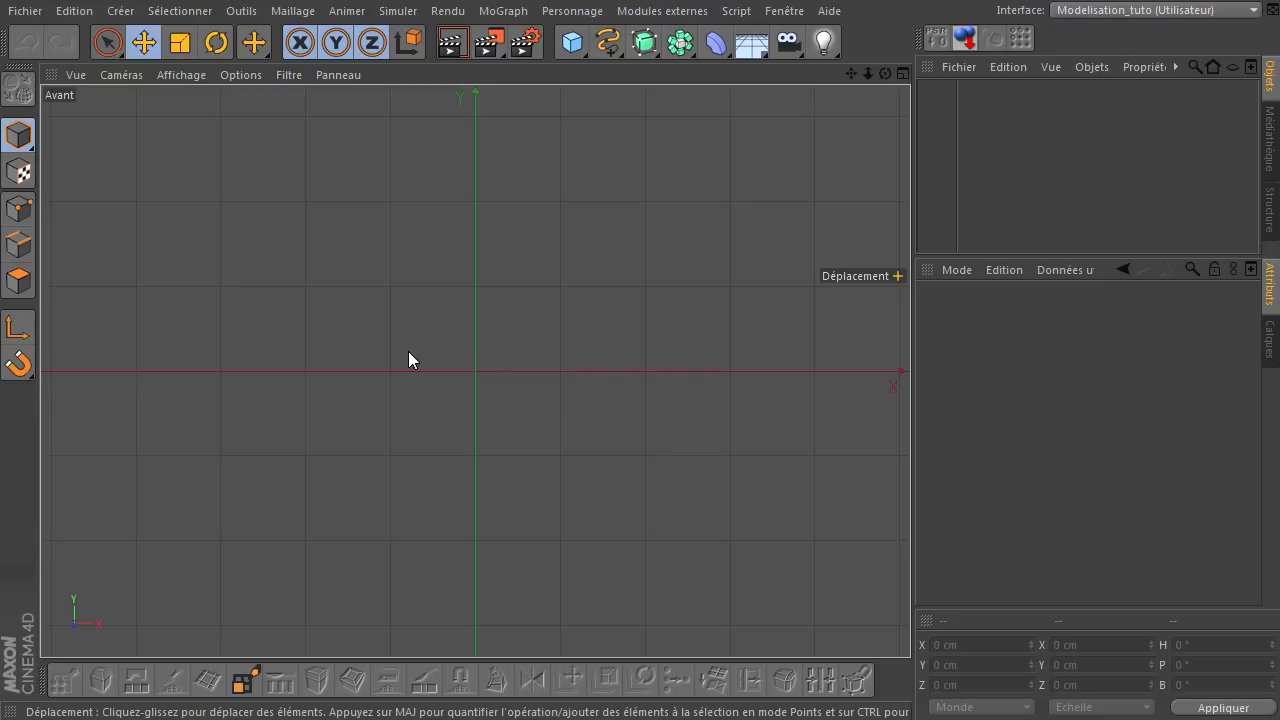
pyautogui.scroll(-5, 409, 352)
pyautogui.scroll(-4, 440, 366)
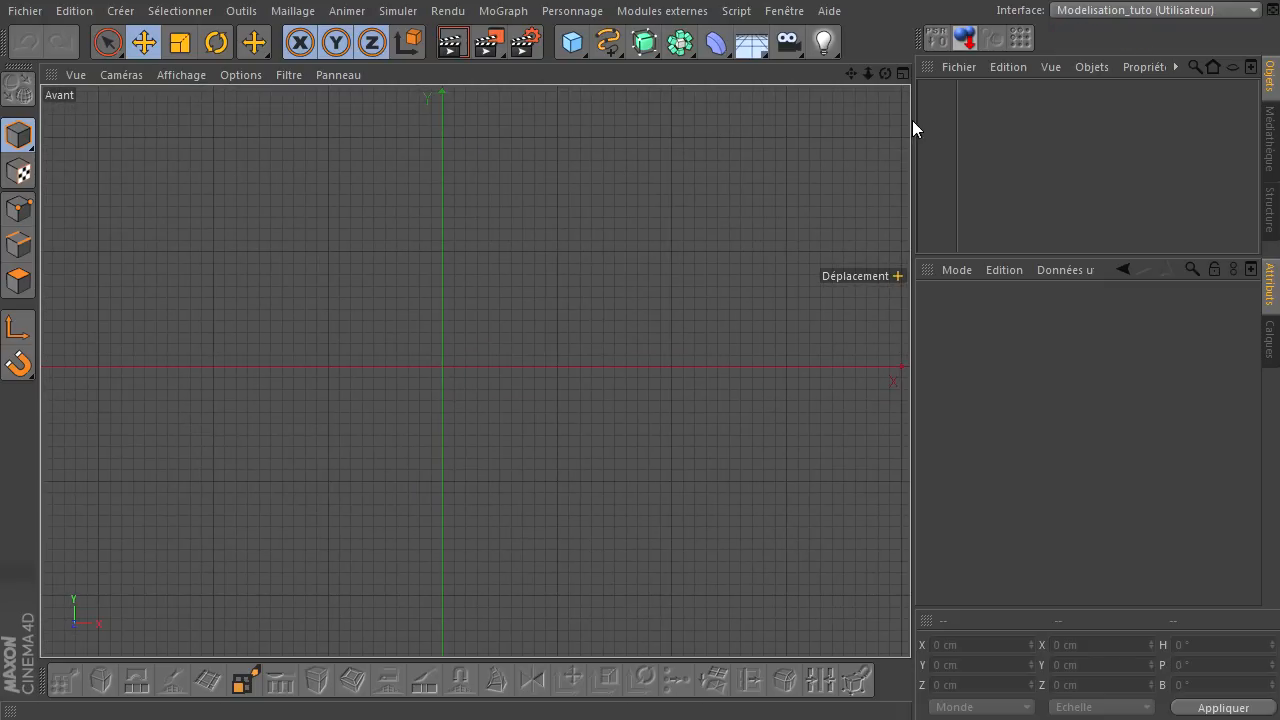
pyautogui.moveTo(851, 74); pyautogui.dragTo(916, 494)
pyautogui.scroll(-1, 522, 425)
pyautogui.moveTo(851, 74); pyautogui.dragTo(910, 490)
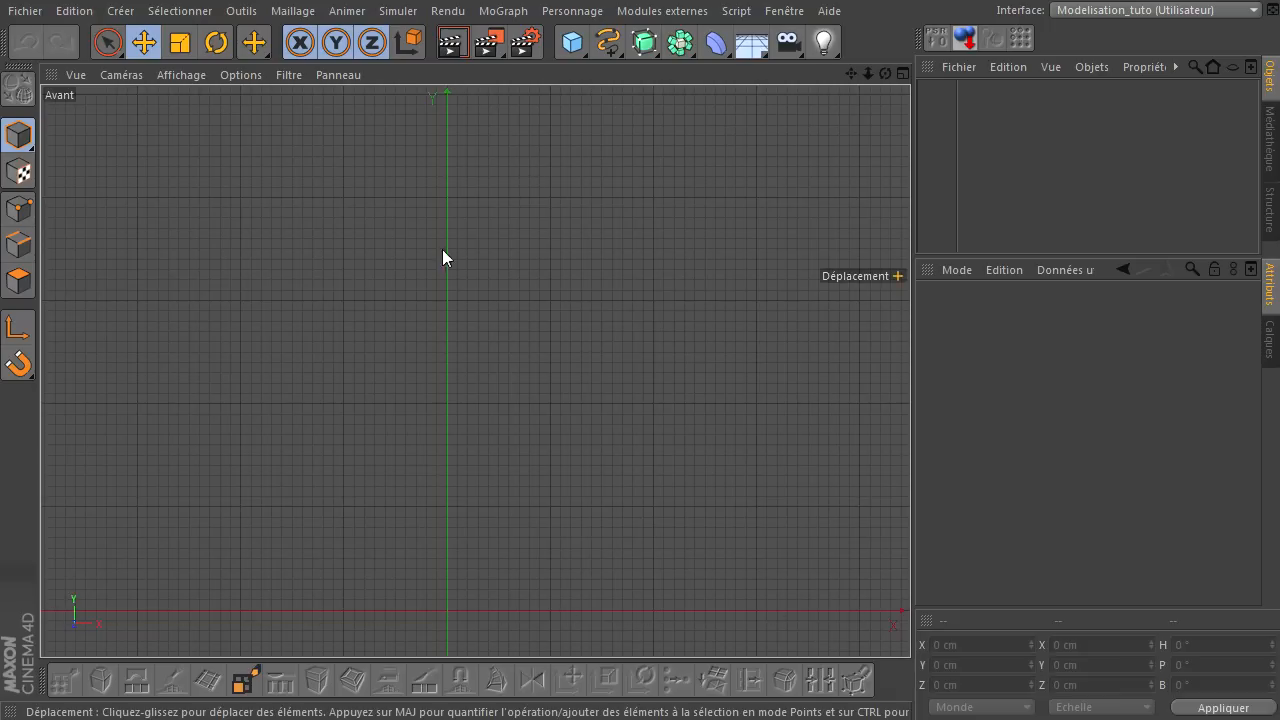
pyautogui.moveTo(851, 75)
pyautogui.mouseDown()
pyautogui.moveTo(910, 490)
pyautogui.moveTo(844, 79)
pyautogui.mouseUp()
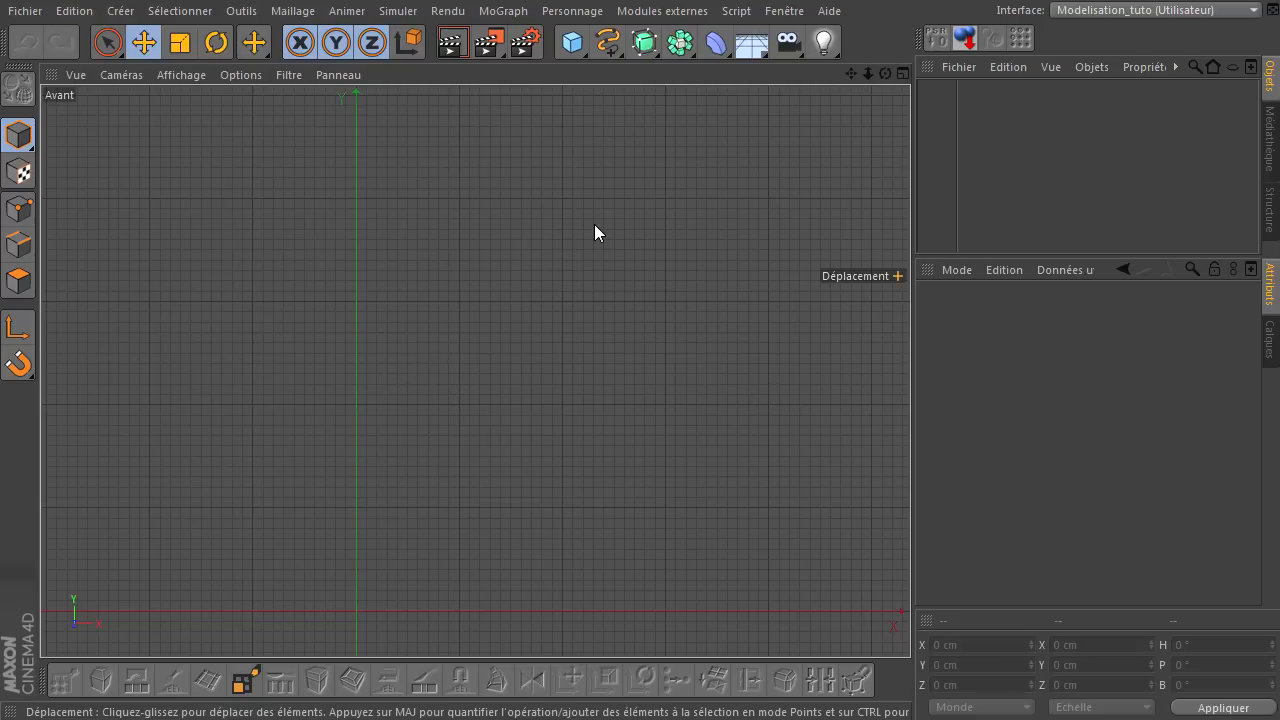
# - Turn on snapping and check which snap types are active, including snapping to the grid
pyautogui.press('p')
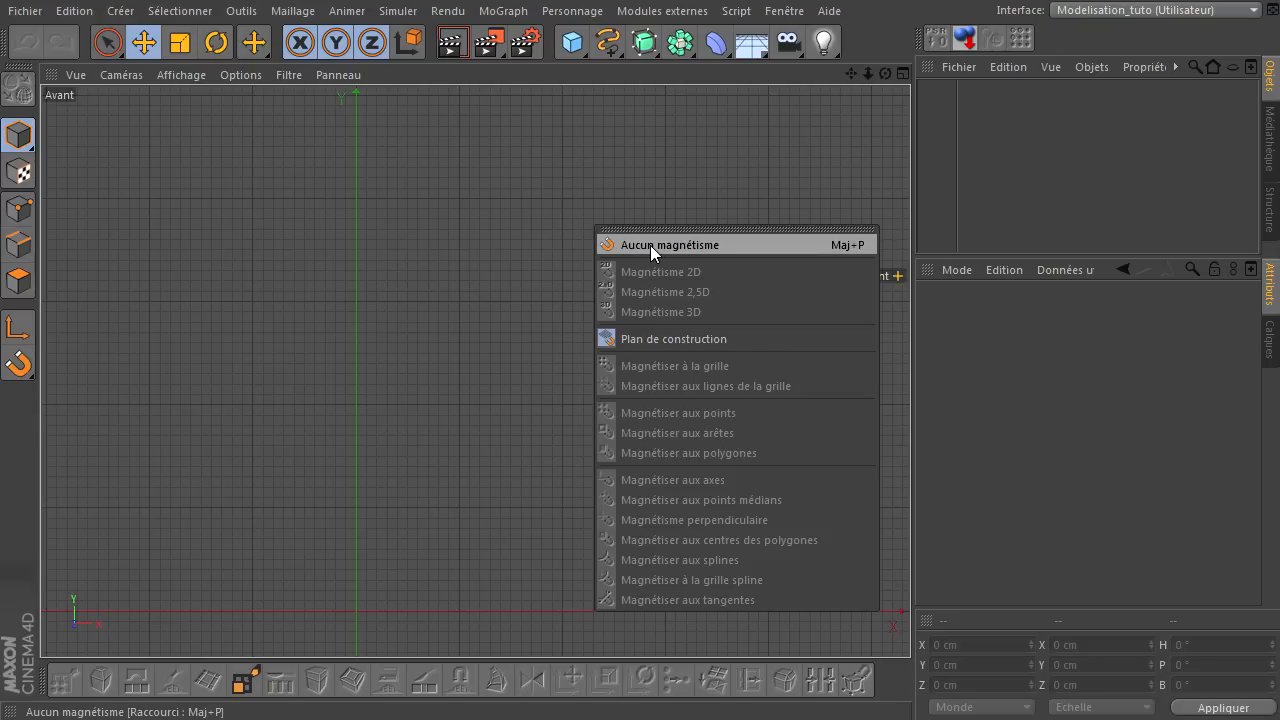
pyautogui.click(755, 244)
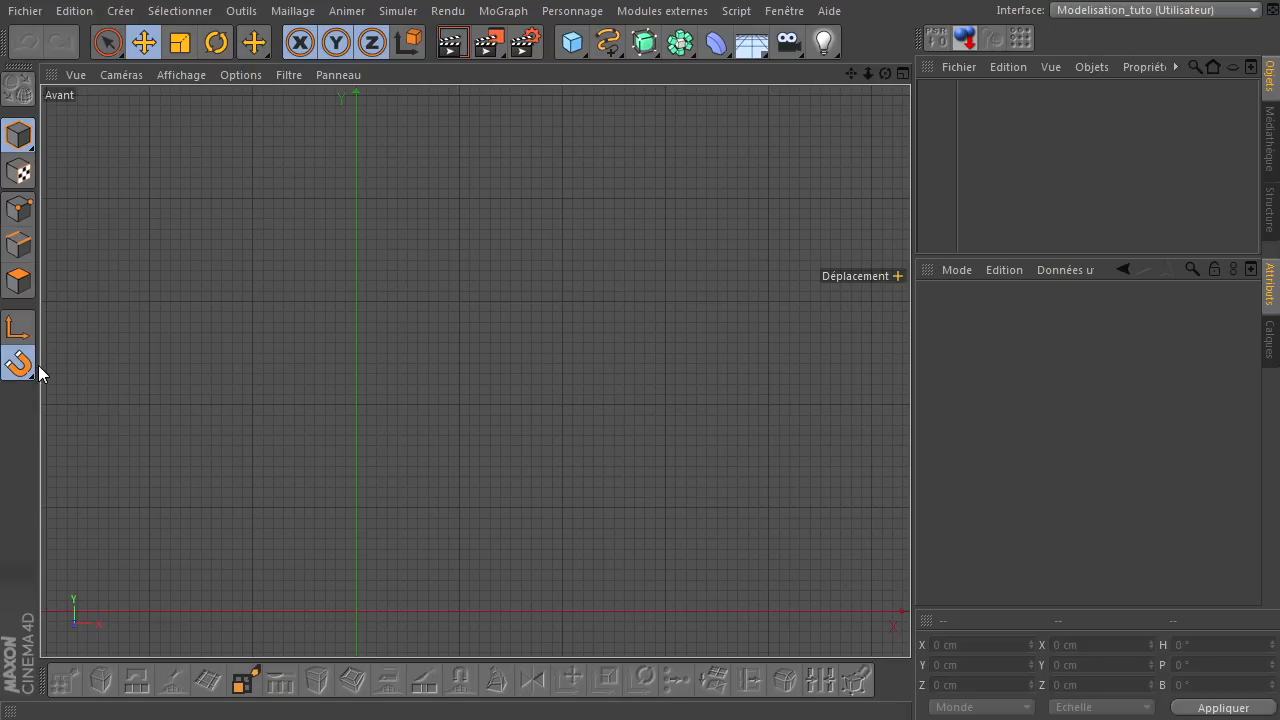
pyautogui.press('p')
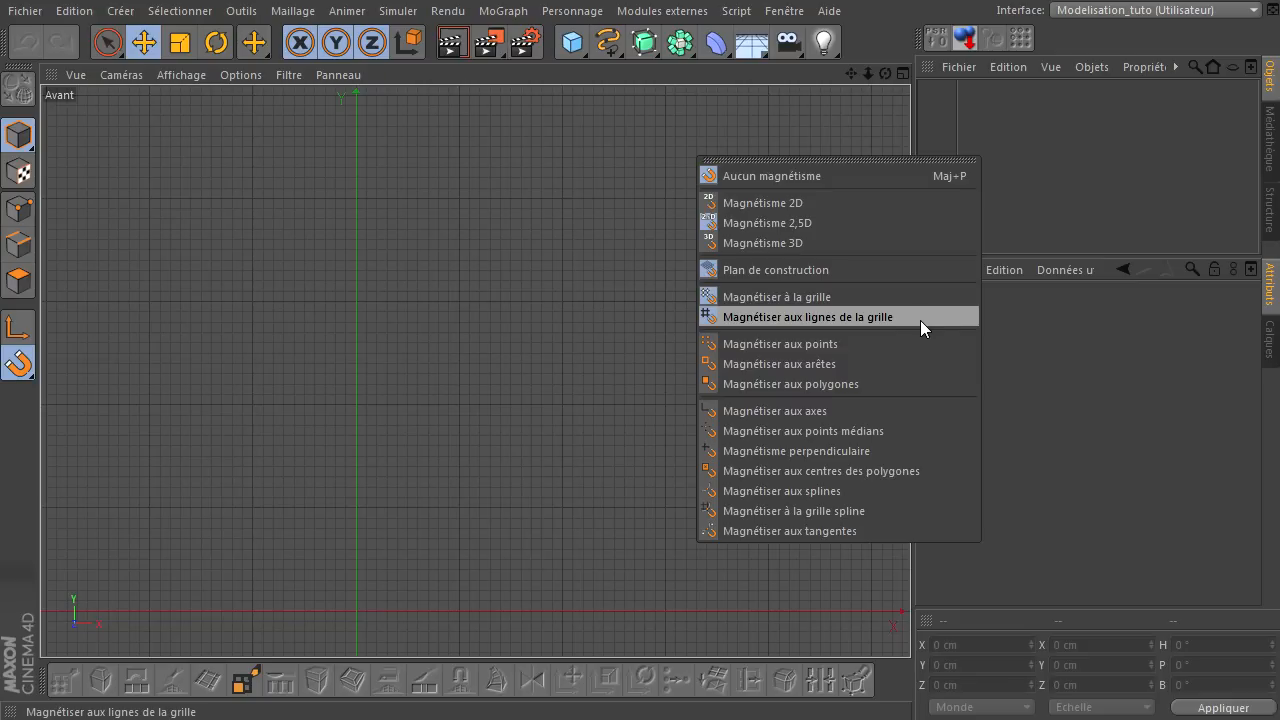
pyautogui.click(1087, 346)
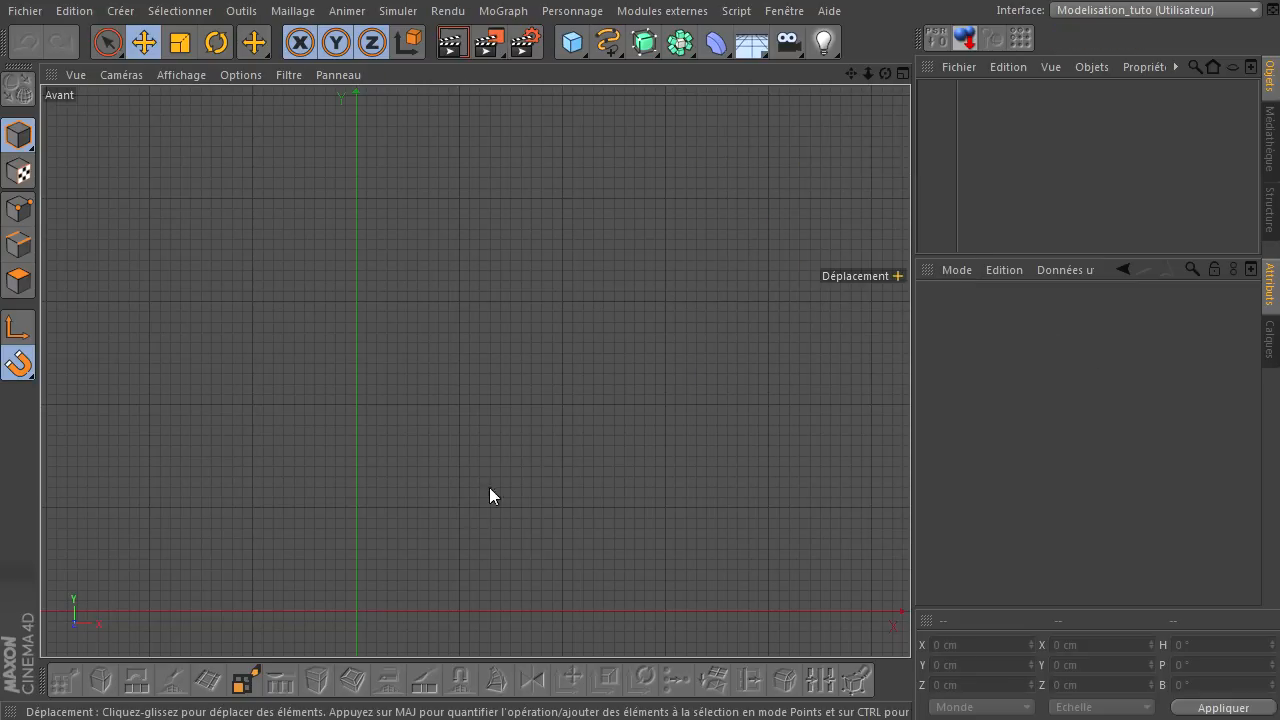
# - Draw a linear spline for the bottle's outer wall through (0, 100), (1500, 0) and (1500, 3000) cm, over the shoulder and up to (500, 4300) cm
pyautogui.click(607, 42)
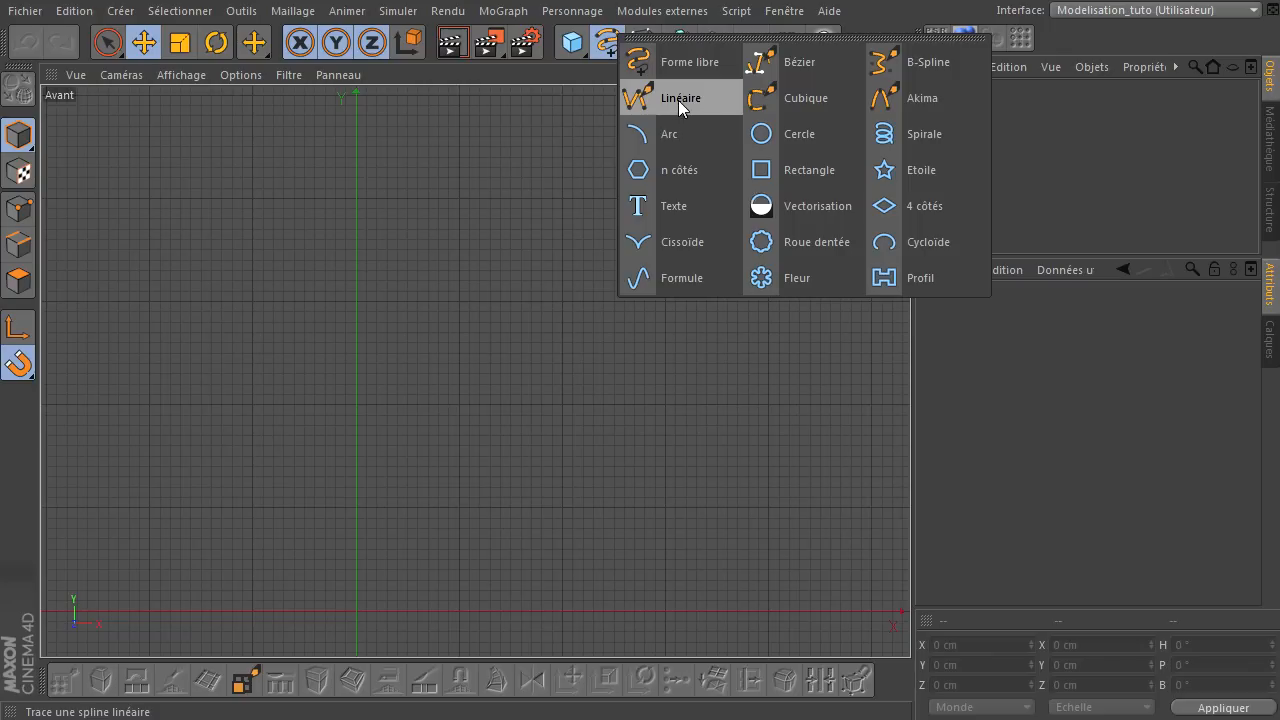
pyautogui.click(679, 100)
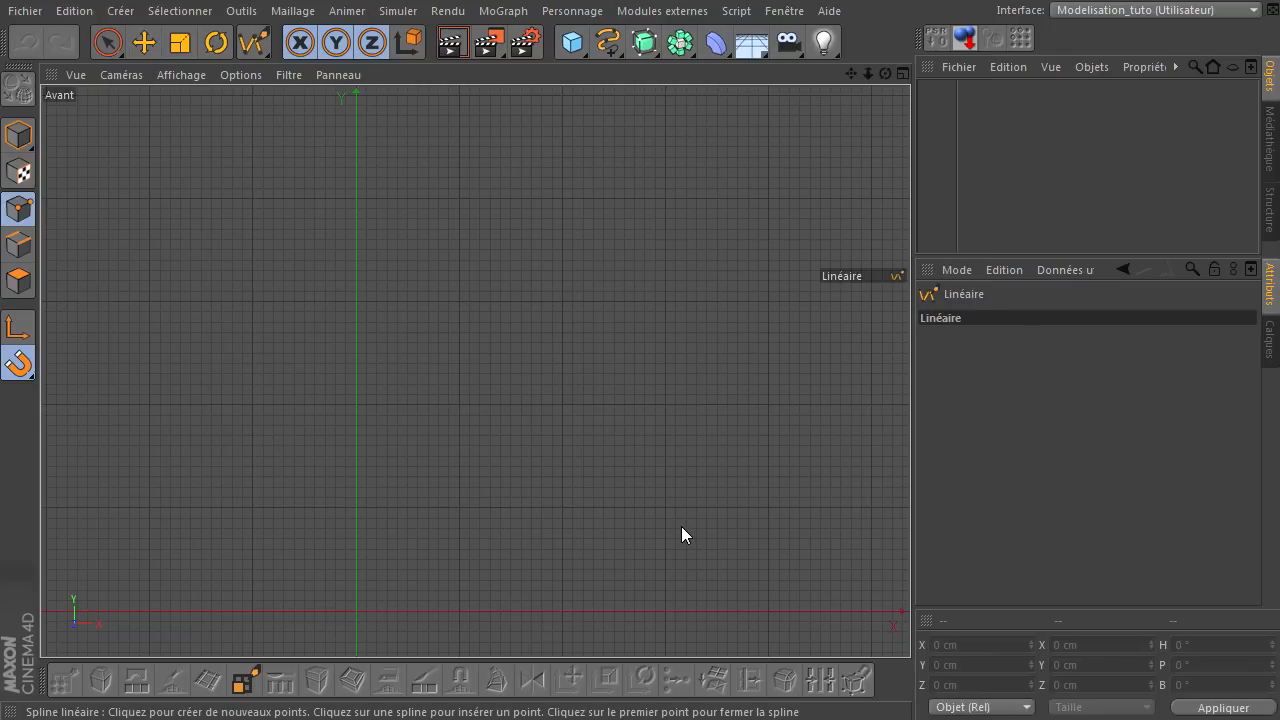
pyautogui.click(357, 603)
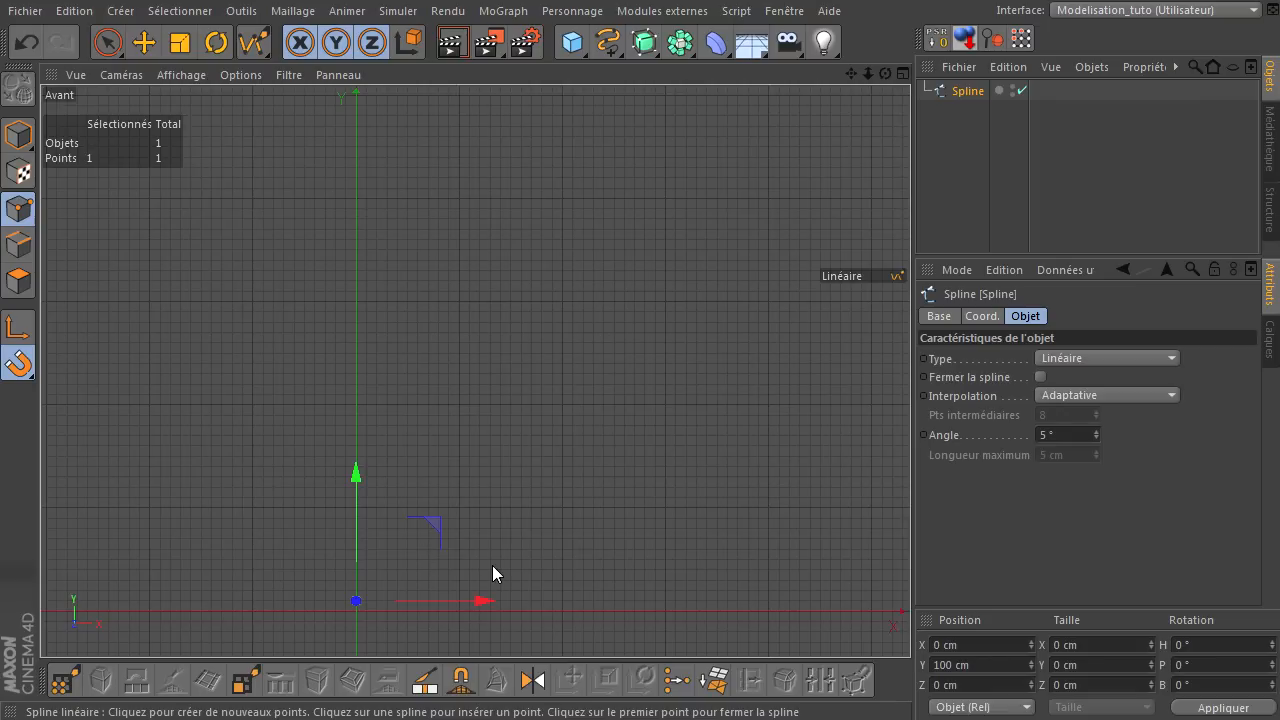
pyautogui.hotkey('alt', 'd')
pyautogui.click(510, 610)
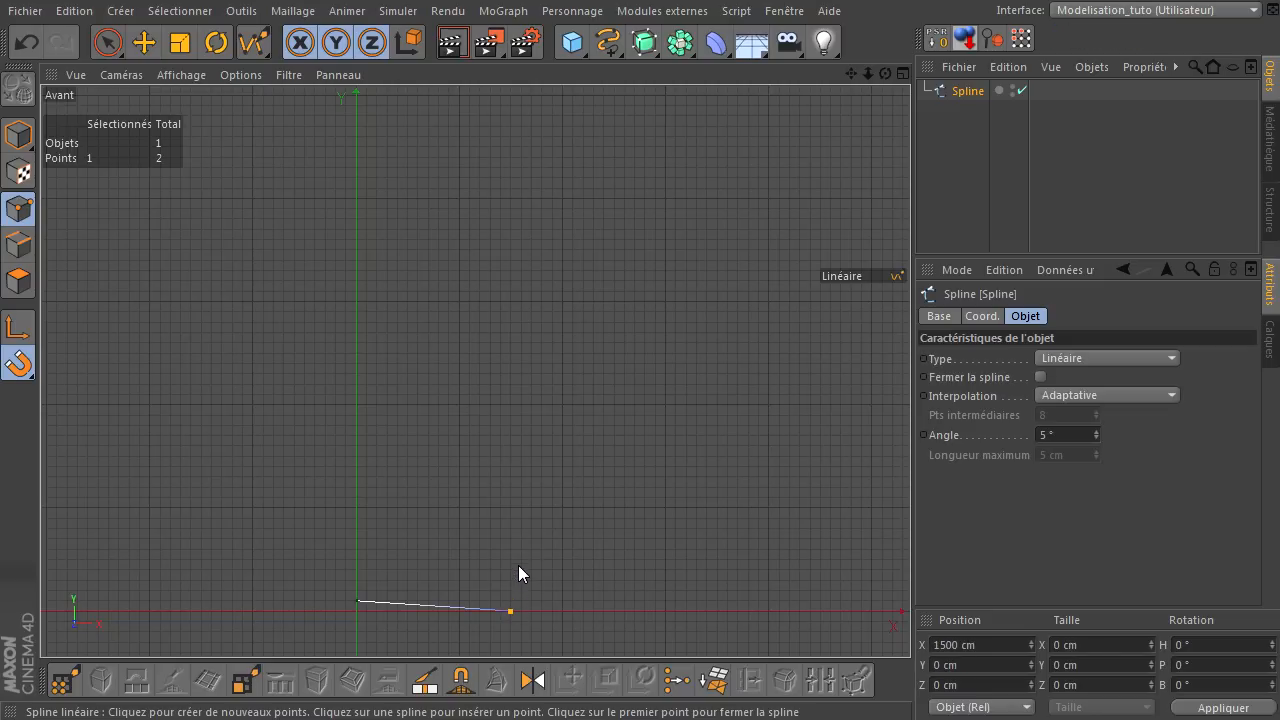
pyautogui.click(510, 302)
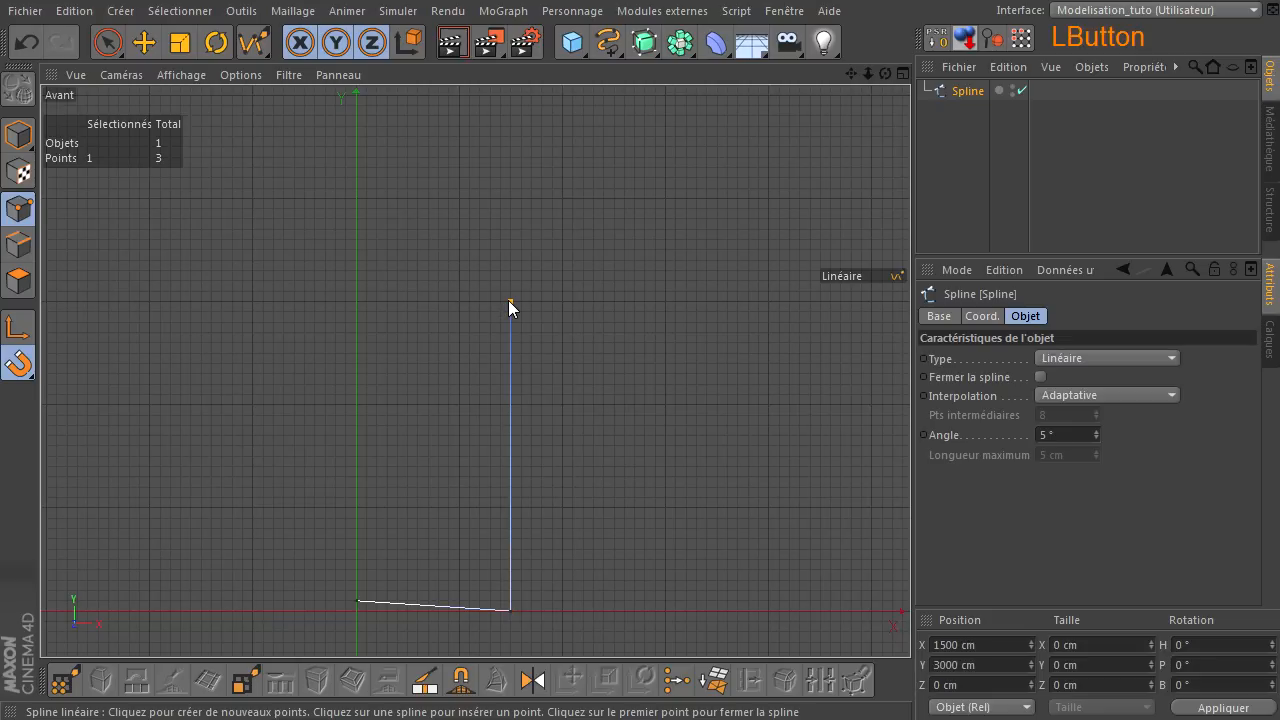
pyautogui.click(418, 261)
pyautogui.click(407, 168)
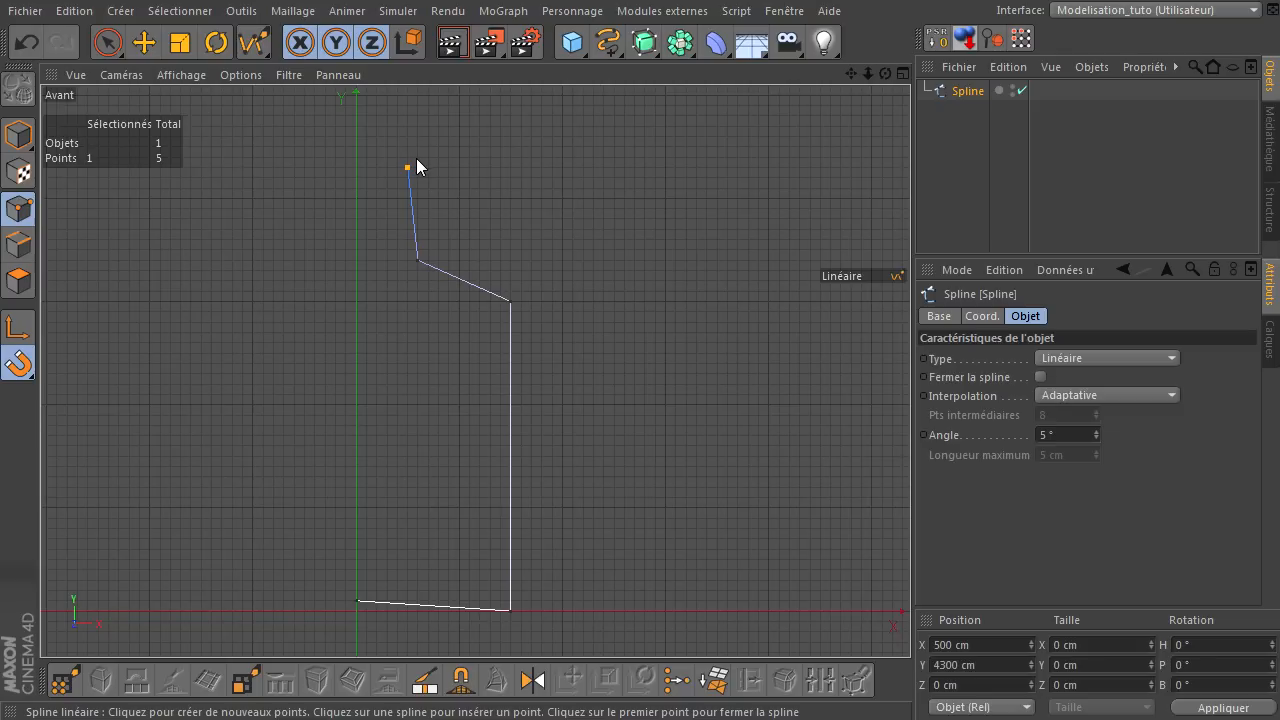
# - Continue the spline with a small neck ring and a protruding lip, ending at the inner rim point (300, 4900) cm
pyautogui.click(415, 157)
pyautogui.click(406, 144)
pyautogui.click(408, 127)
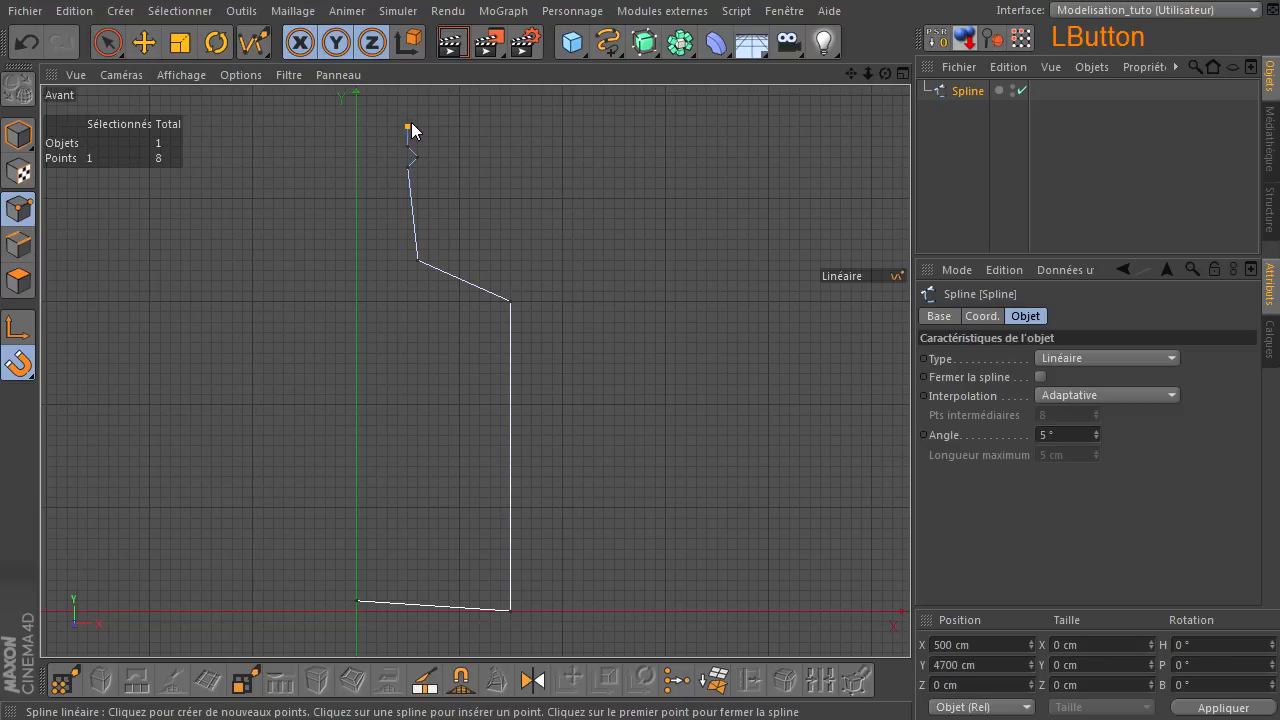
pyautogui.click(418, 117)
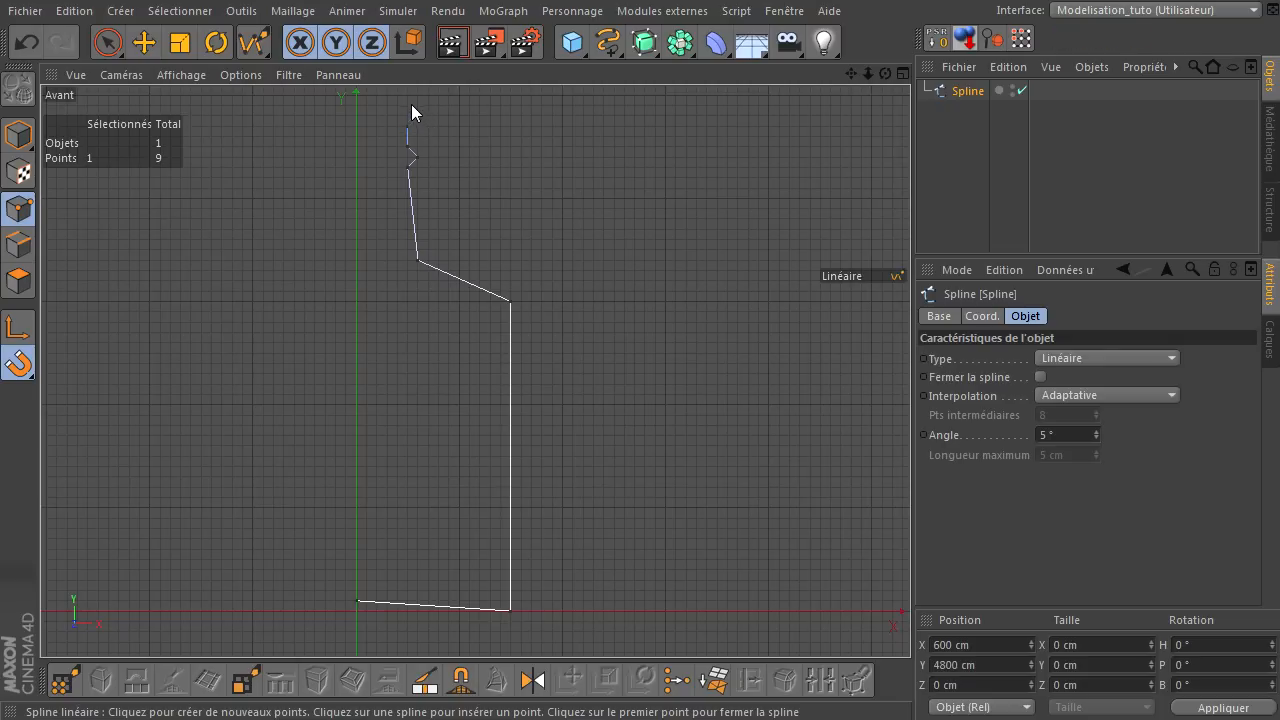
pyautogui.click(418, 106)
pyautogui.click(387, 105)
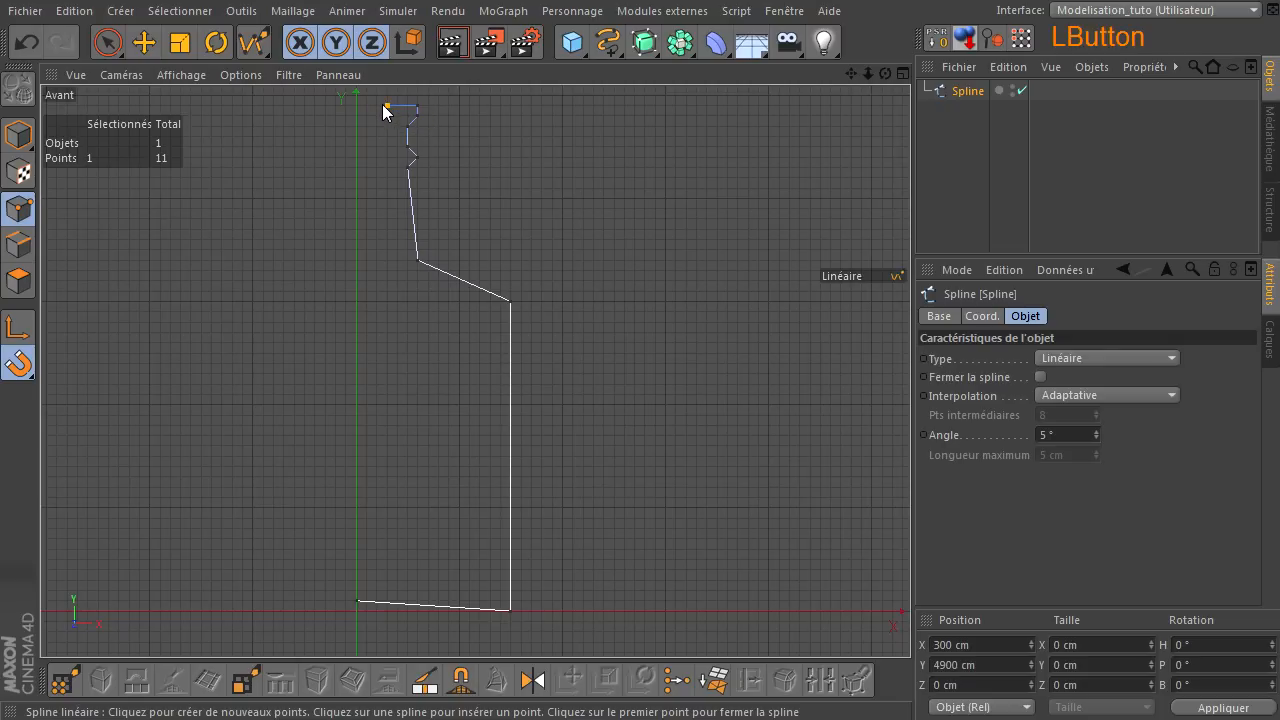
# - Trace the bottle's inner wall down through (400, 3300), (1200, 2900) and (1300, 200) cm, ending on the vertical axis at (0, 300) cm
pyautogui.click(397, 271)
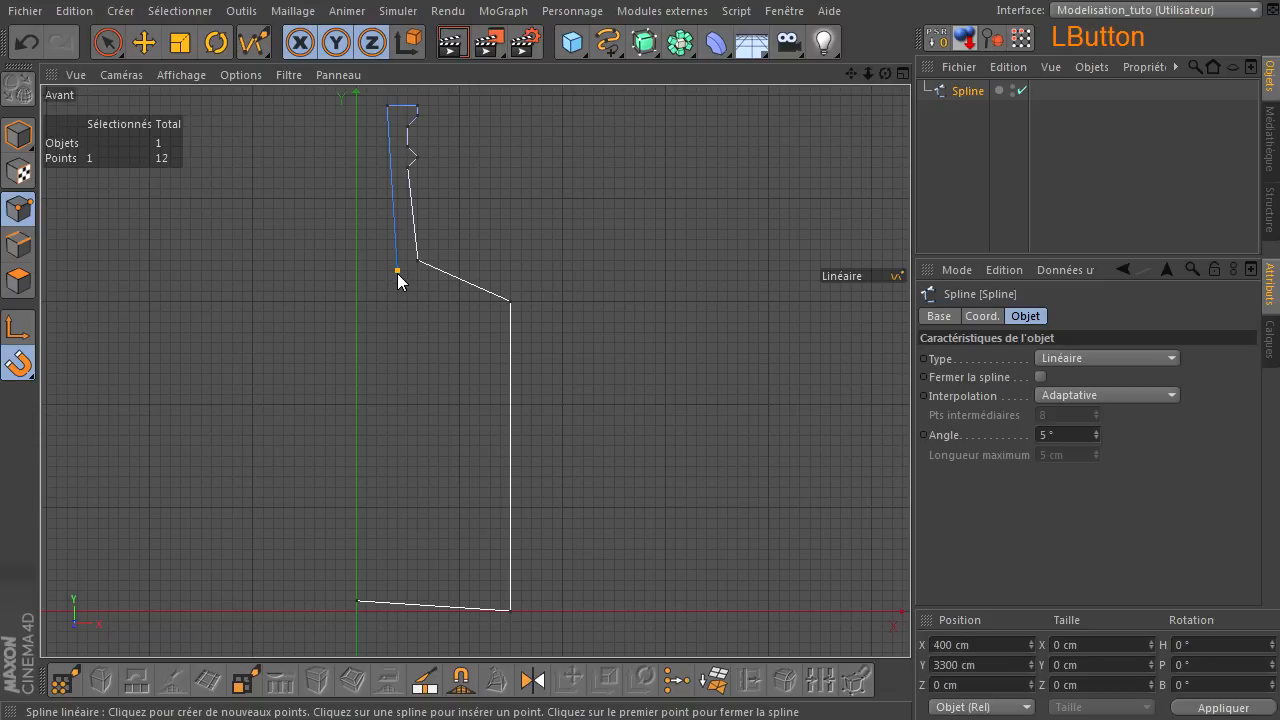
pyautogui.click(480, 312)
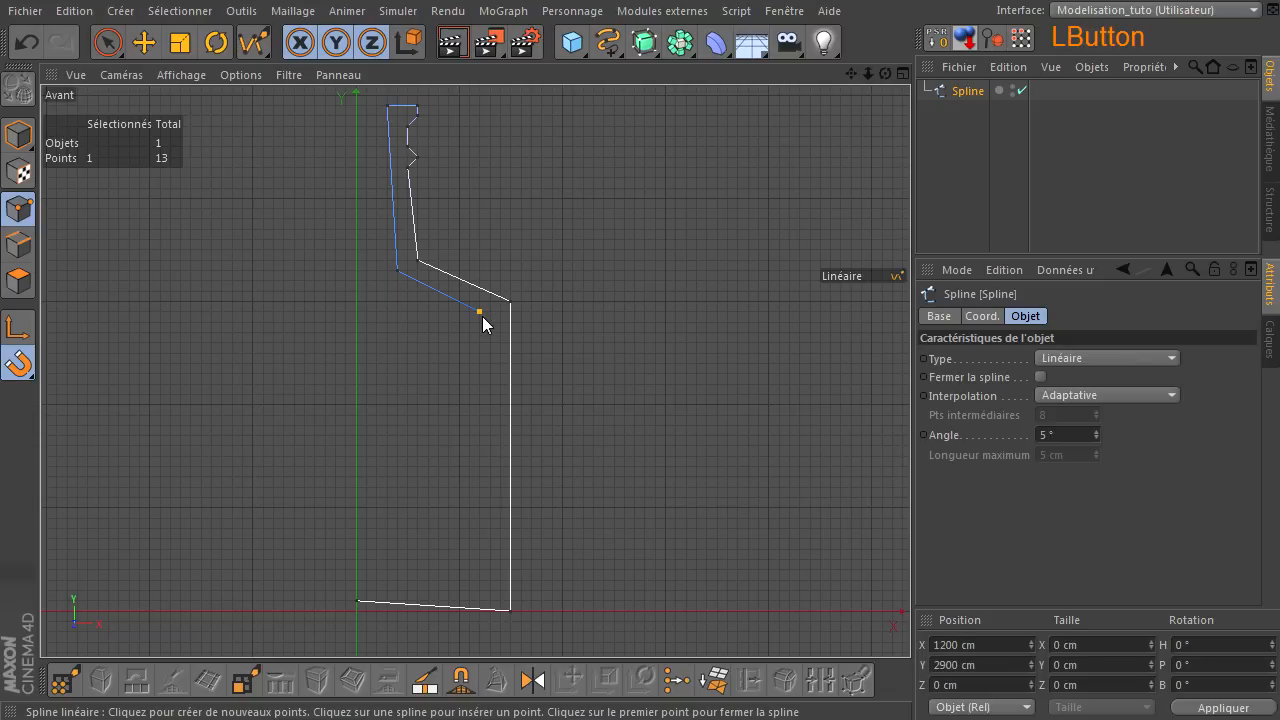
pyautogui.click(489, 588)
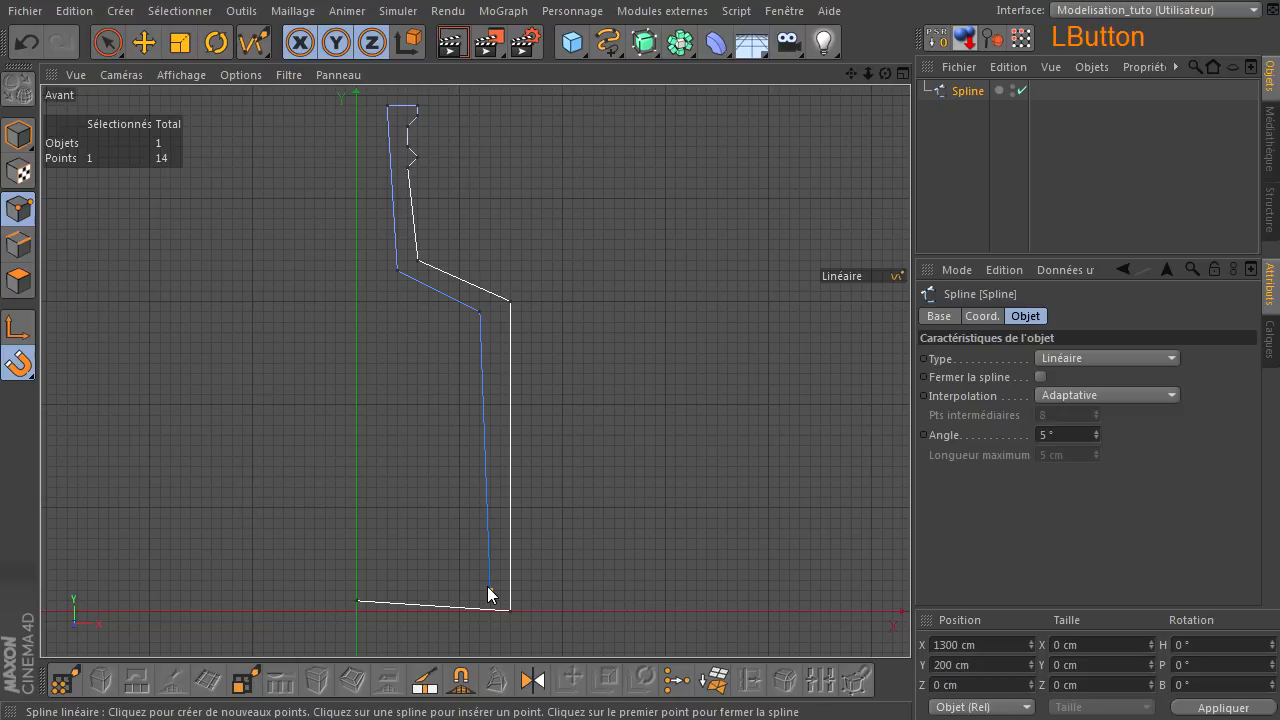
pyautogui.click(356, 580)
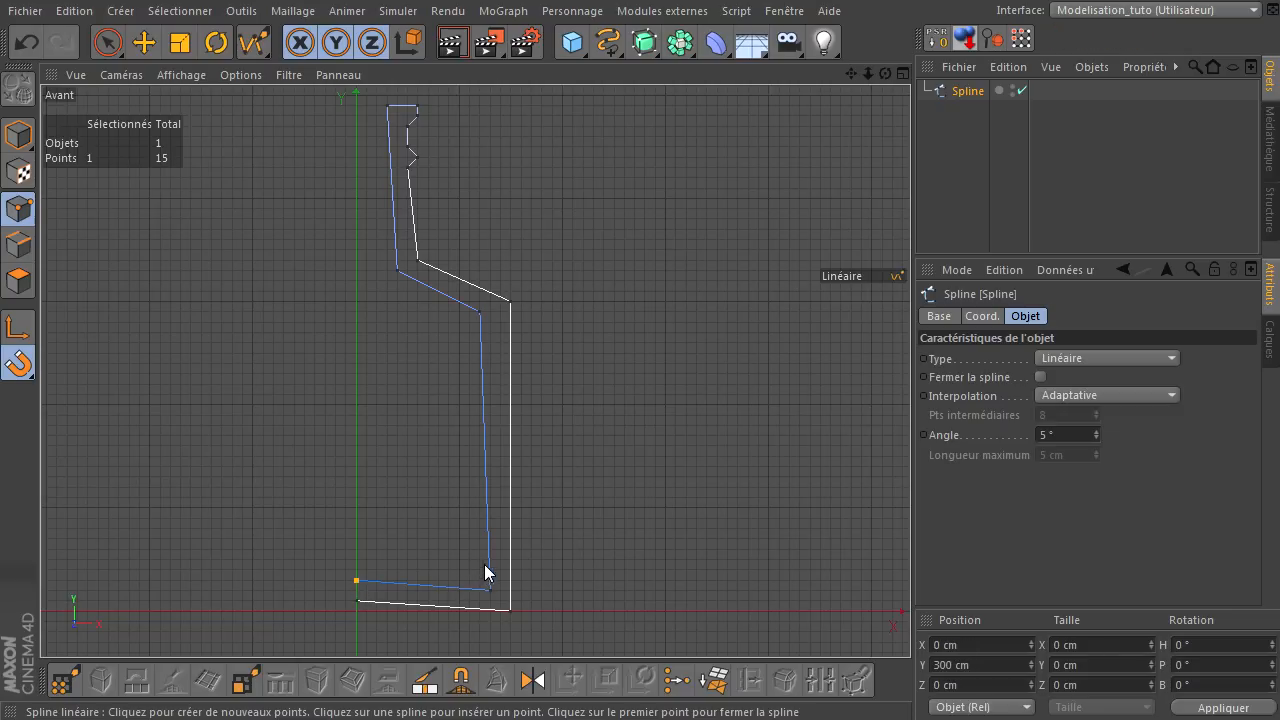
# - Switch to the selection brush, deselect the last spline point and turn off snapping
pyautogui.click(108, 42)
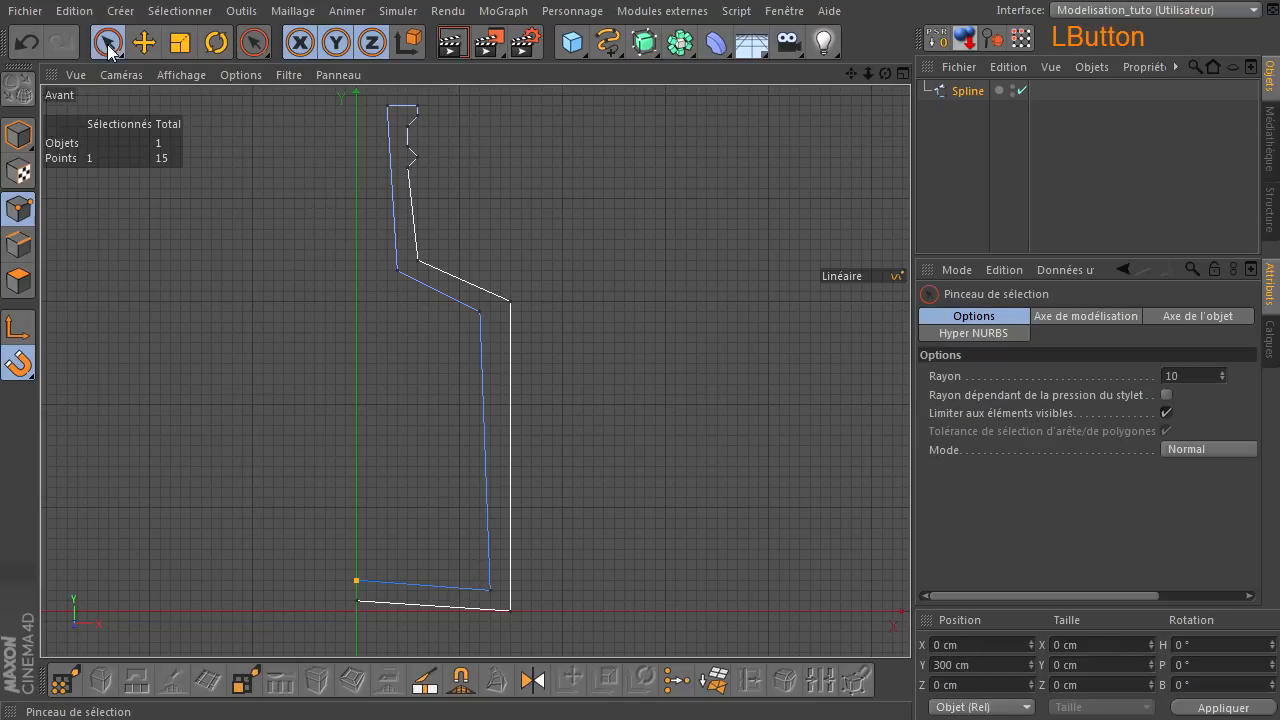
pyautogui.click(695, 240)
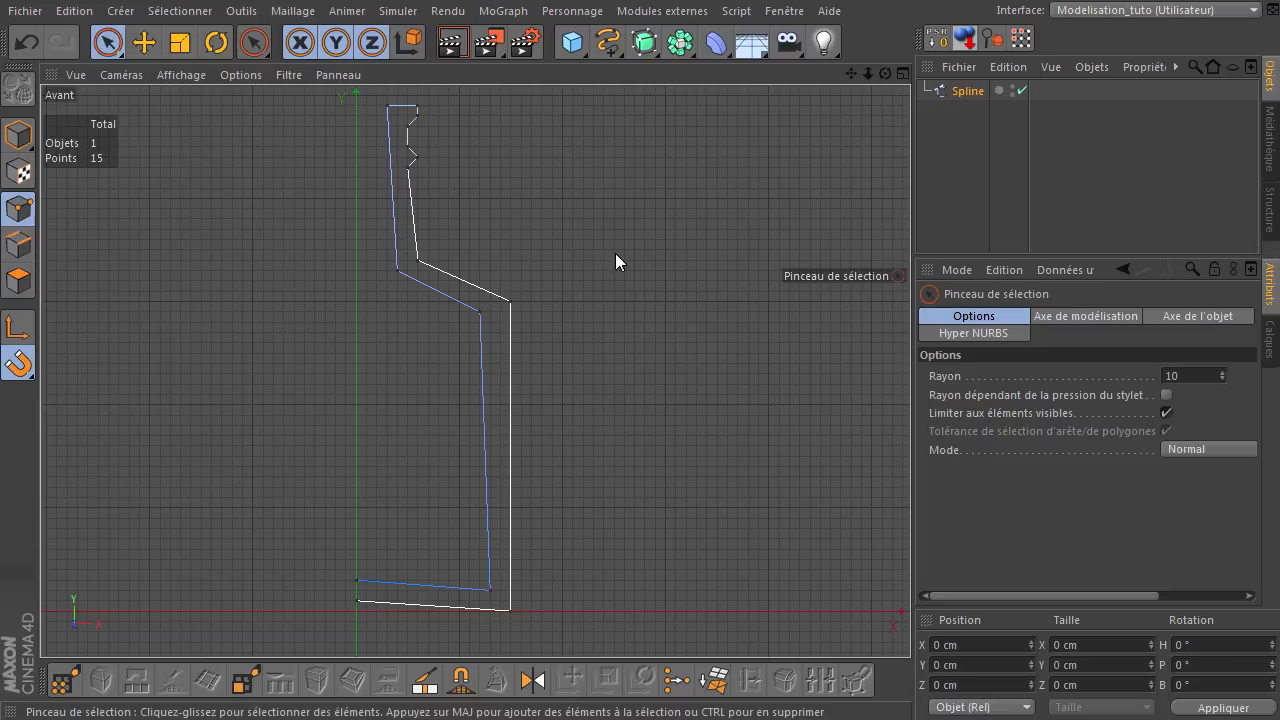
pyautogui.hotkey('shift', 's')
pyautogui.click(637, 220)
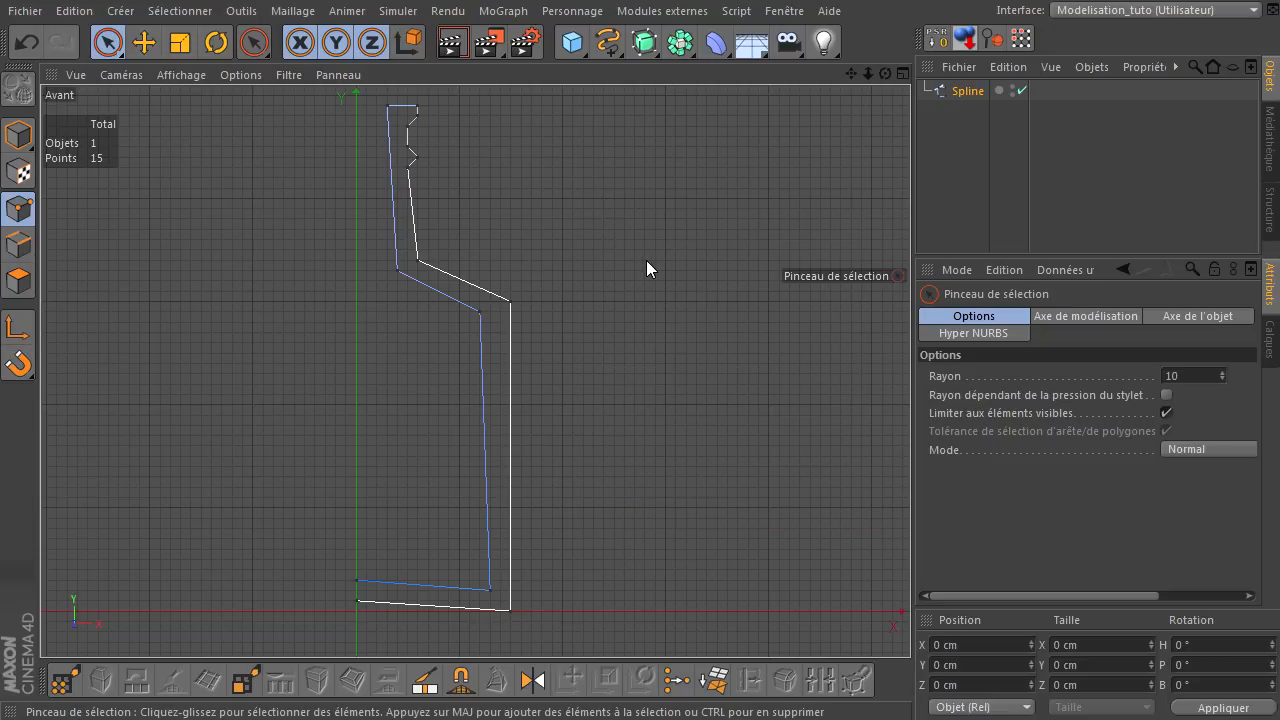
# - Apply soft interpolation (Interpolation légère) to all points of the bottle profile spline
pyautogui.hotkey('ctrl', 'a')
pyautogui.rightClick(610, 178)
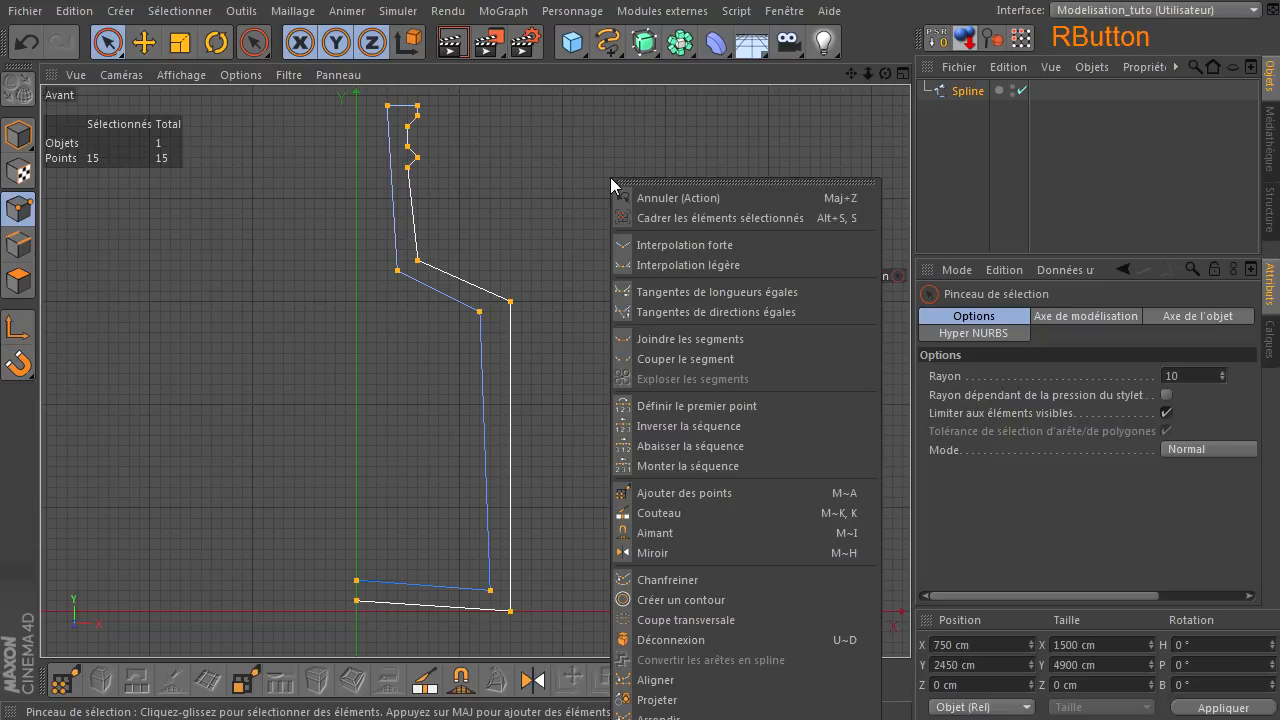
pyautogui.click(646, 267)
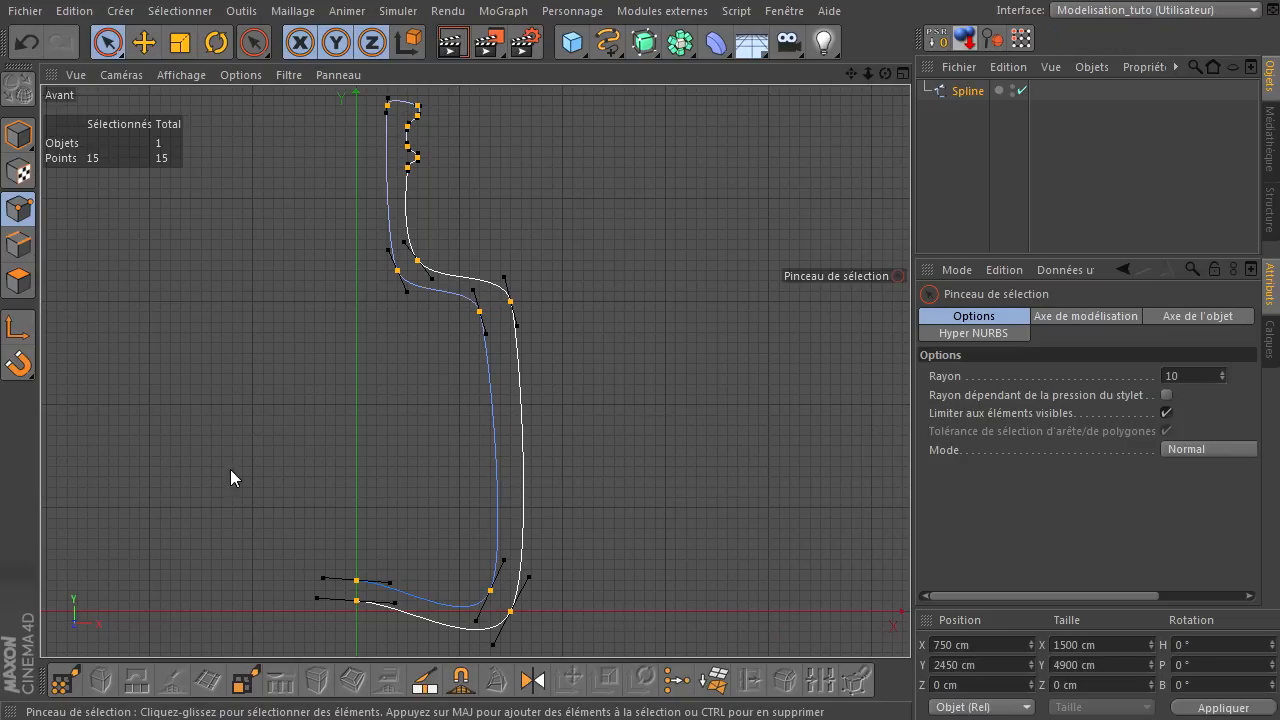
# - Flatten and shorten the tangent of the outer base point on the axis, and shorten the outer bottom corner's tangent
pyautogui.click(141, 45)
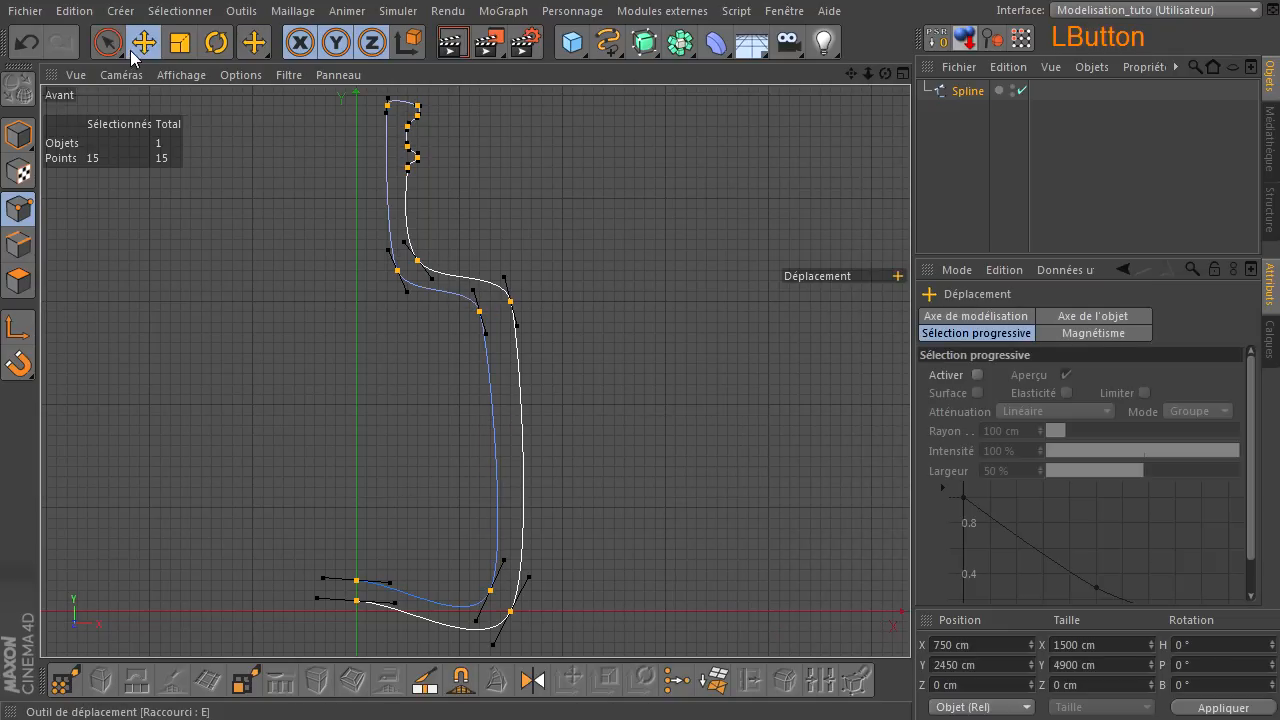
pyautogui.scroll(5, 358, 622)
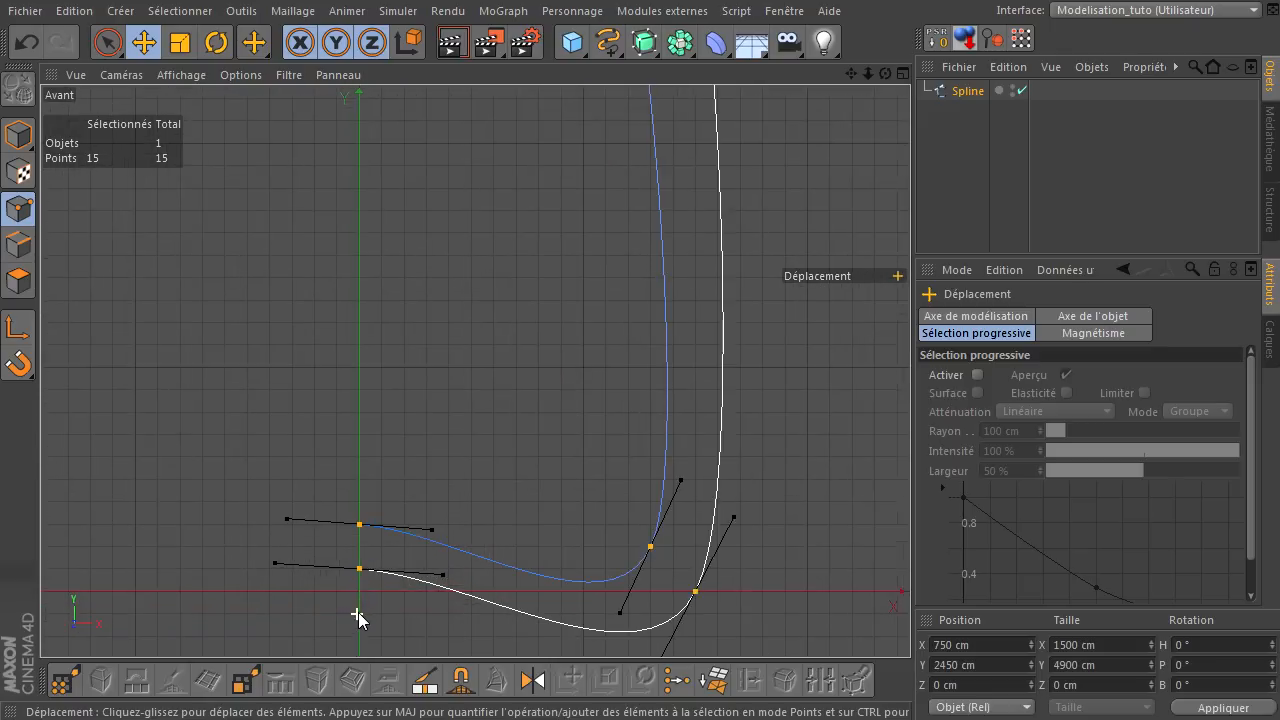
pyautogui.moveTo(850, 74); pyautogui.dragTo(910, 495)
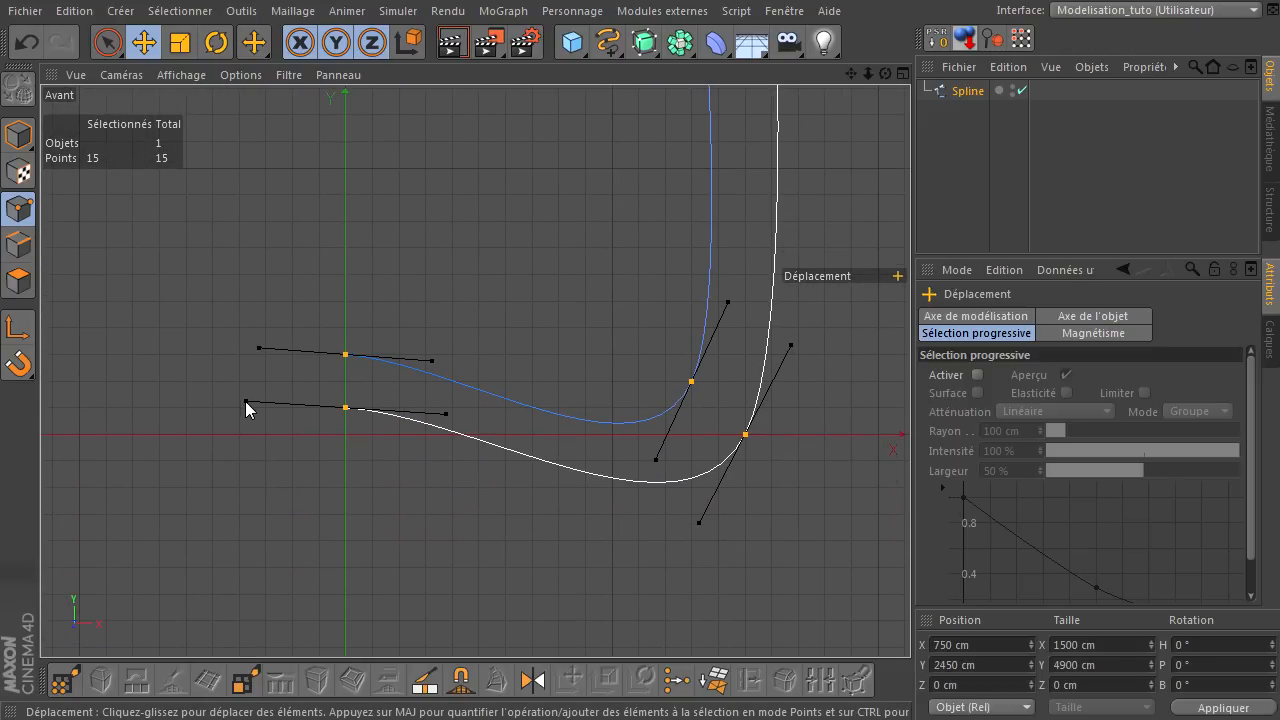
pyautogui.moveTo(246, 402); pyautogui.dragTo(307, 410)
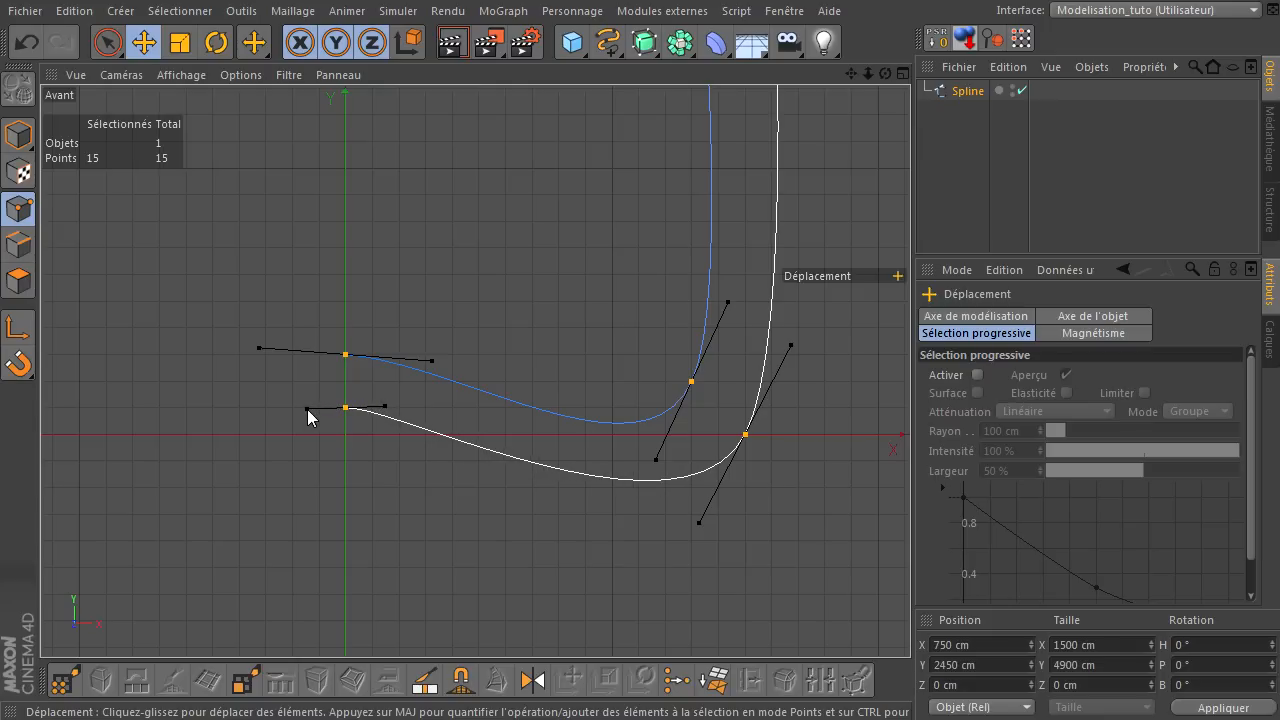
pyautogui.moveTo(308, 408); pyautogui.dragTo(308, 406)
pyautogui.moveTo(698, 523); pyautogui.dragTo(756, 419)
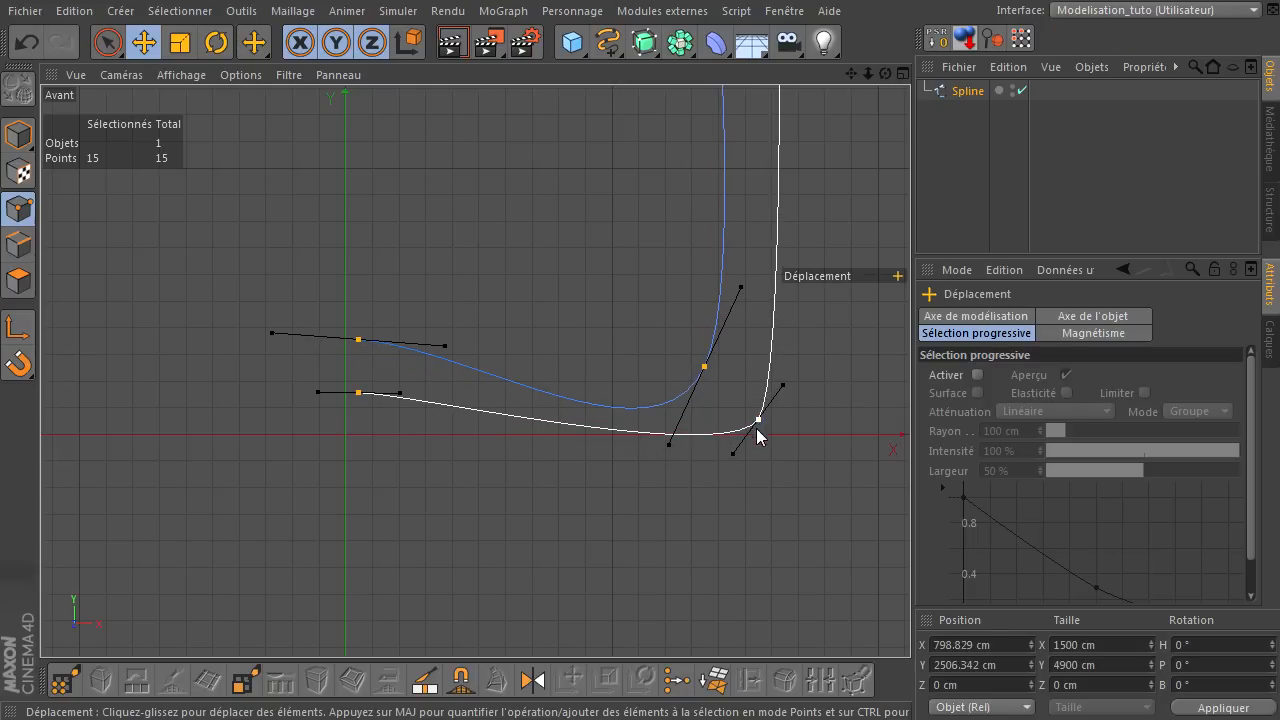
pyautogui.hotkey('ctrl', 'z')
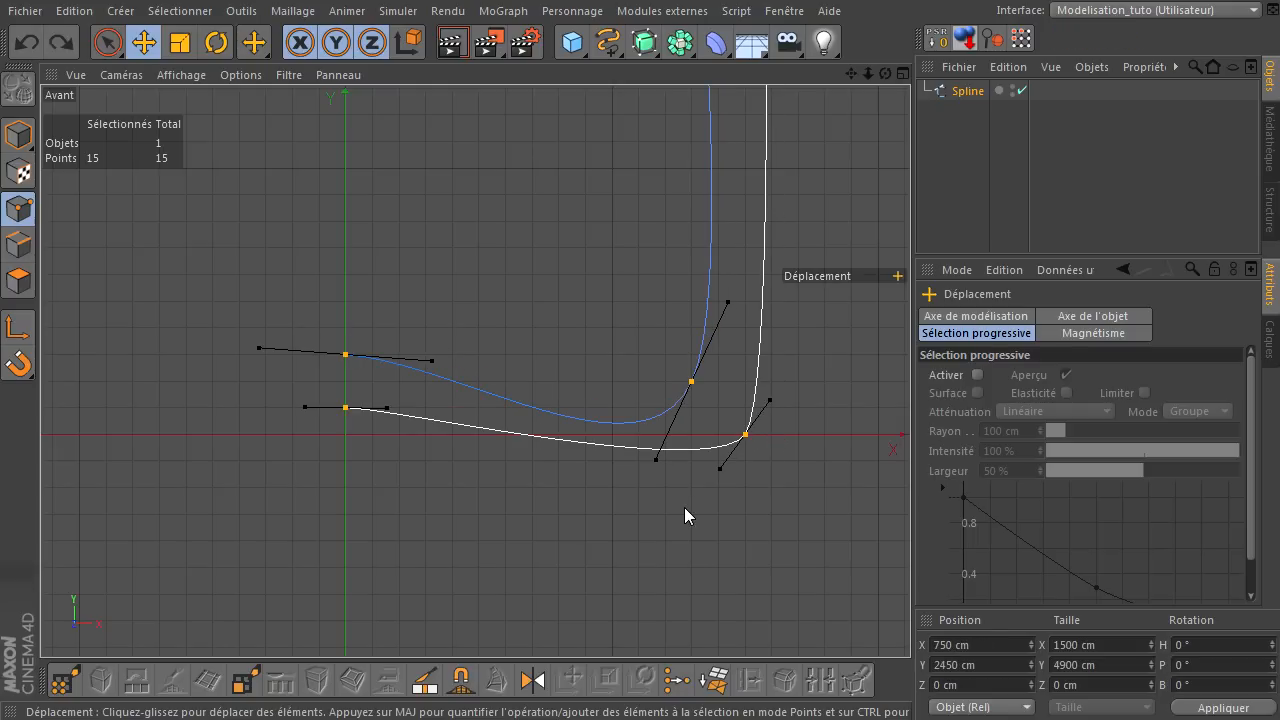
# - Move the inner wall's bottom corner point to about (1240, 418) cm
pyautogui.click(566, 557)
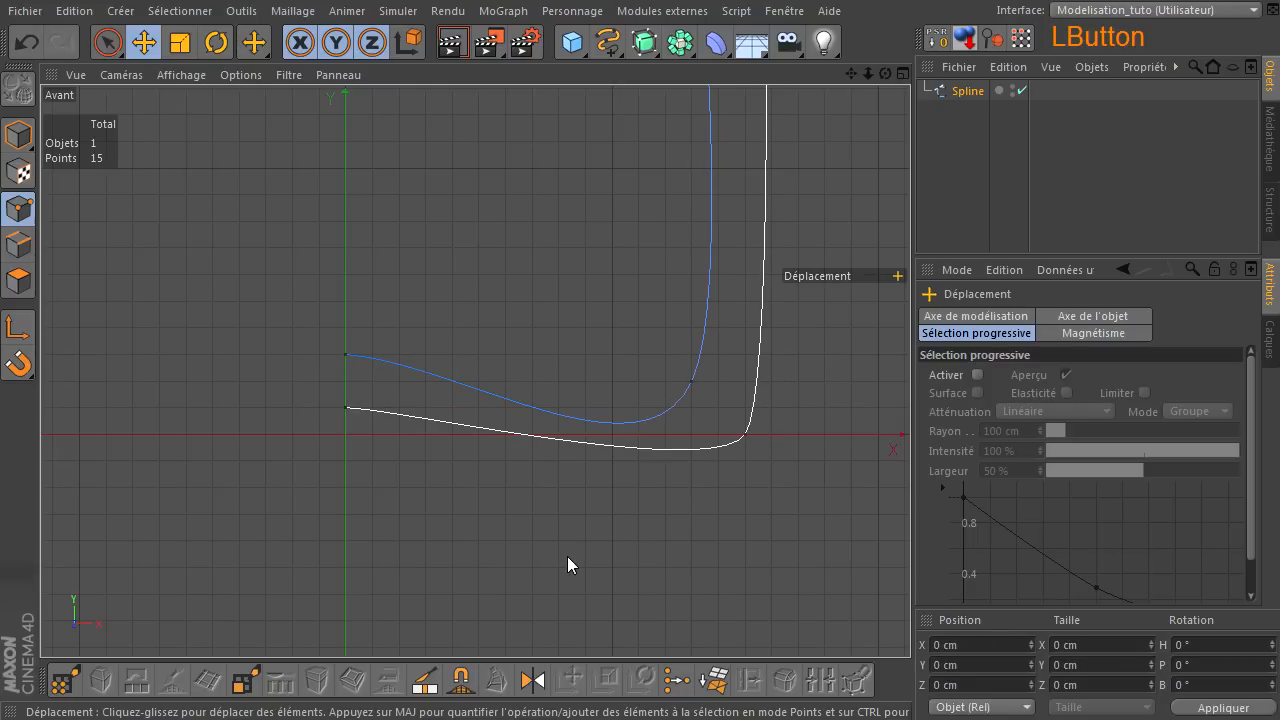
pyautogui.click(691, 381)
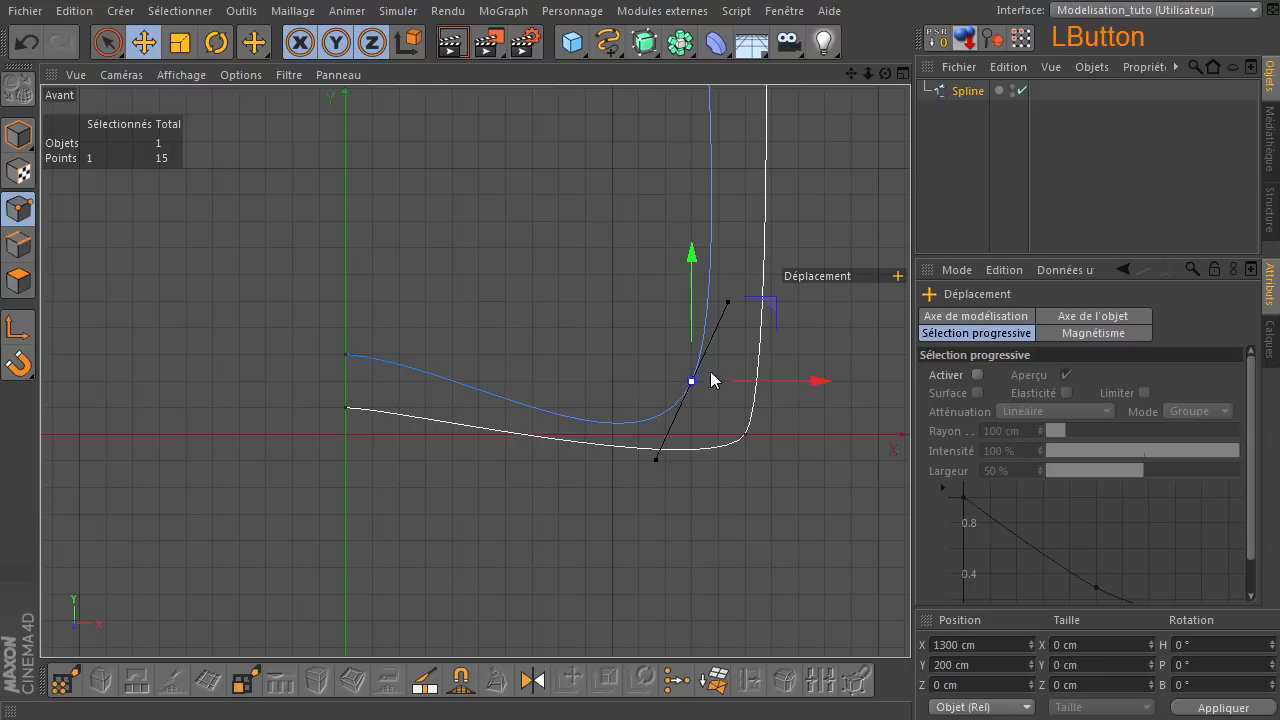
pyautogui.moveTo(766, 304); pyautogui.dragTo(750, 246)
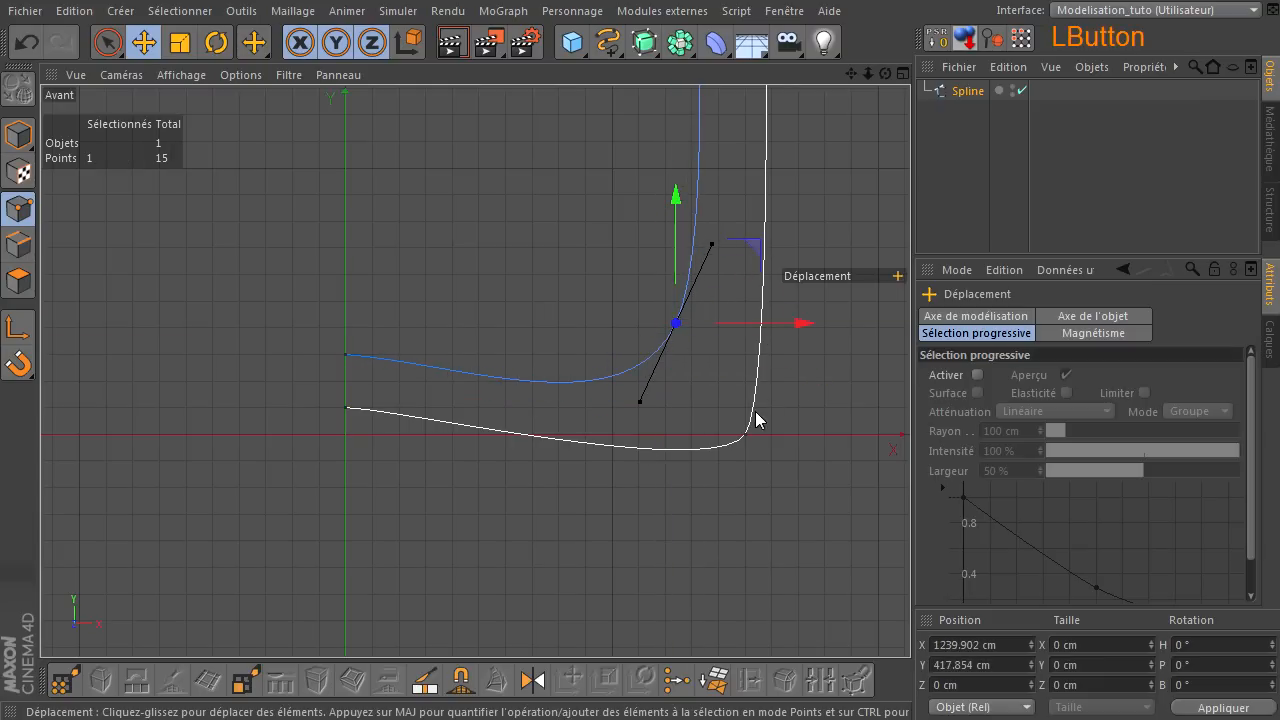
# - Raise the outer bottom corner point to about Y 71 cm and slightly lower the outer base point on the axis
pyautogui.click(745, 440)
pyautogui.moveTo(829, 366)
pyautogui.mouseDown()
pyautogui.moveTo(838, 328)
pyautogui.moveTo(829, 352)
pyautogui.mouseUp()
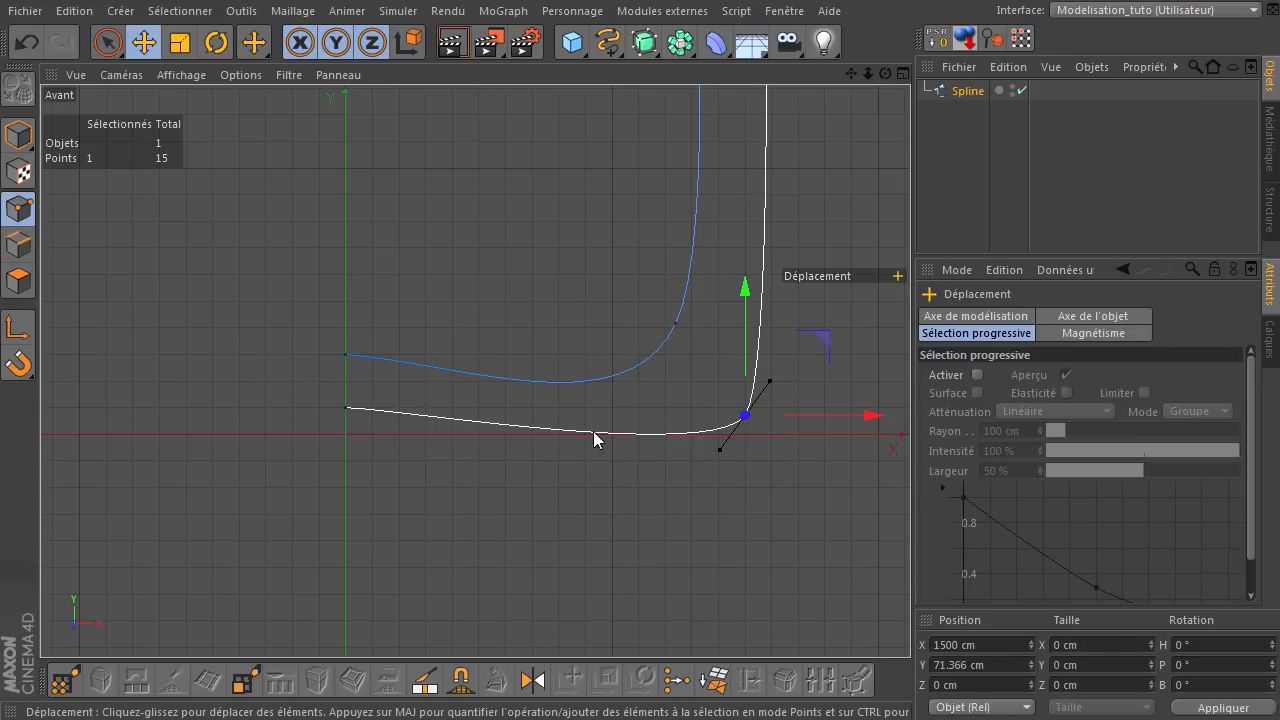
pyautogui.click(346, 409)
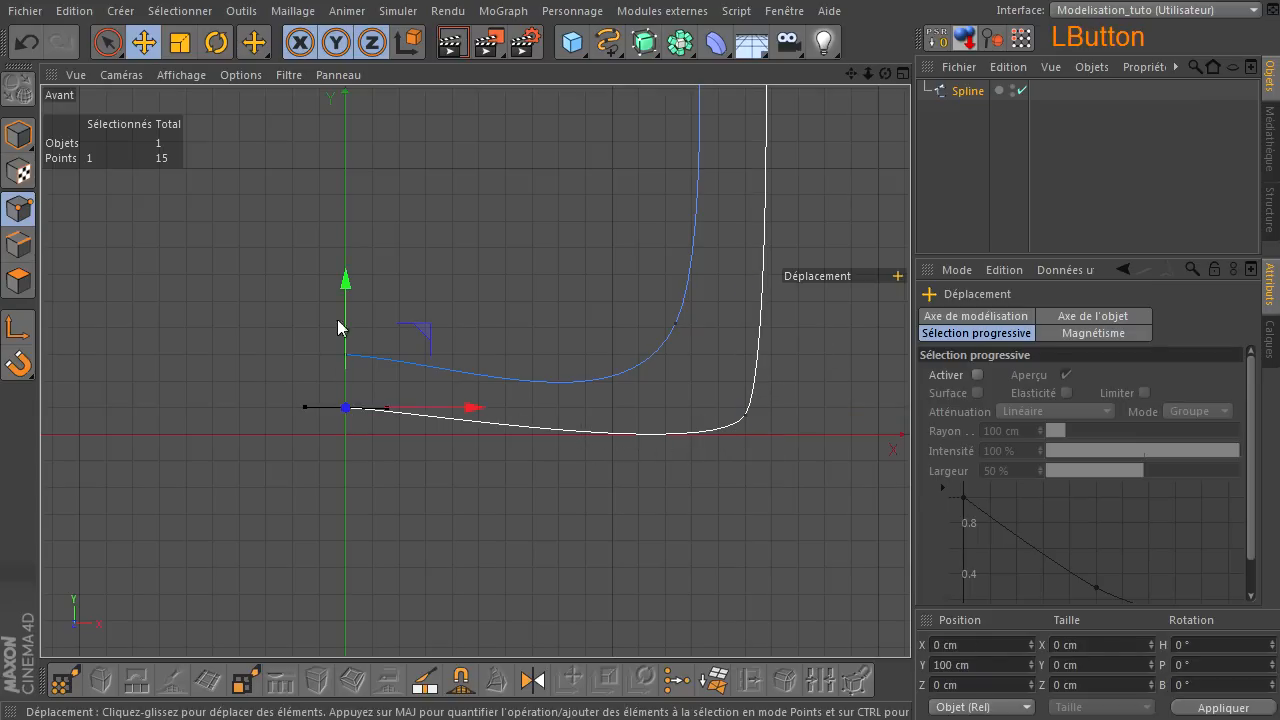
pyautogui.moveTo(345, 298); pyautogui.dragTo(345, 308)
pyautogui.click(687, 487)
# - Lengthen the outer bottom corner's tangent and move the point to about (1541, 116) cm
pyautogui.click(746, 419)
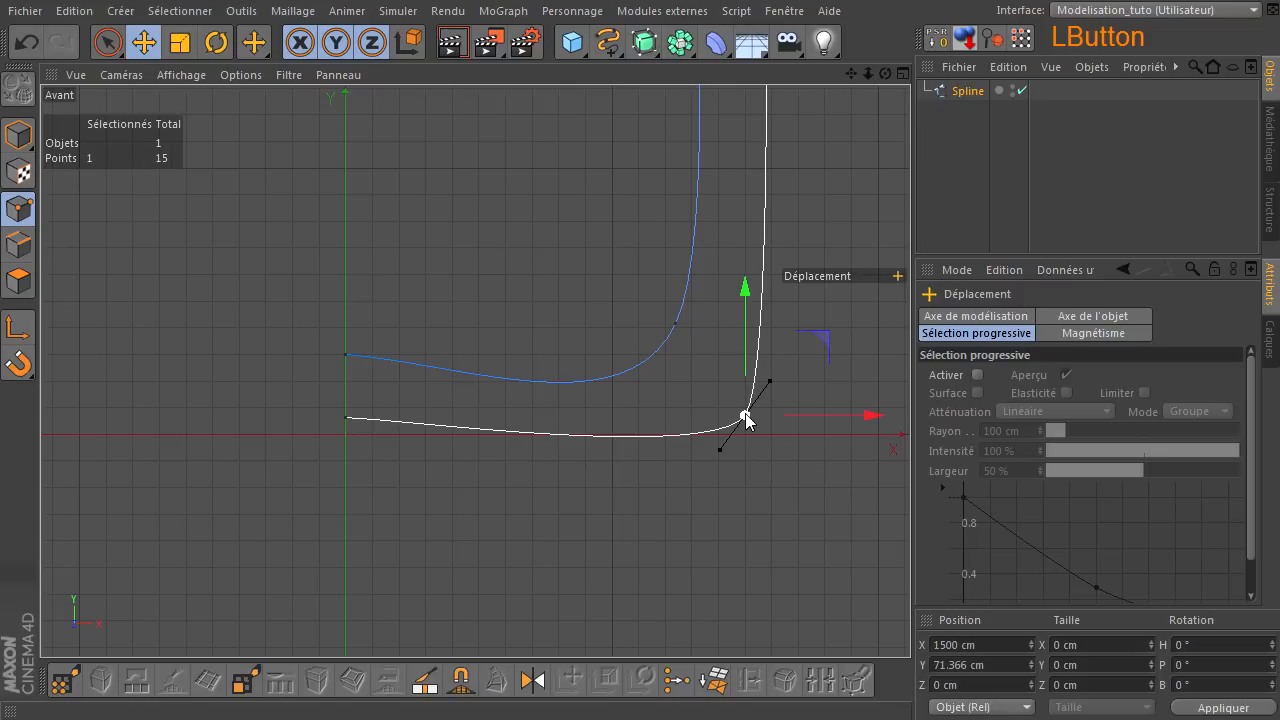
pyautogui.moveTo(769, 391); pyautogui.dragTo(829, 331)
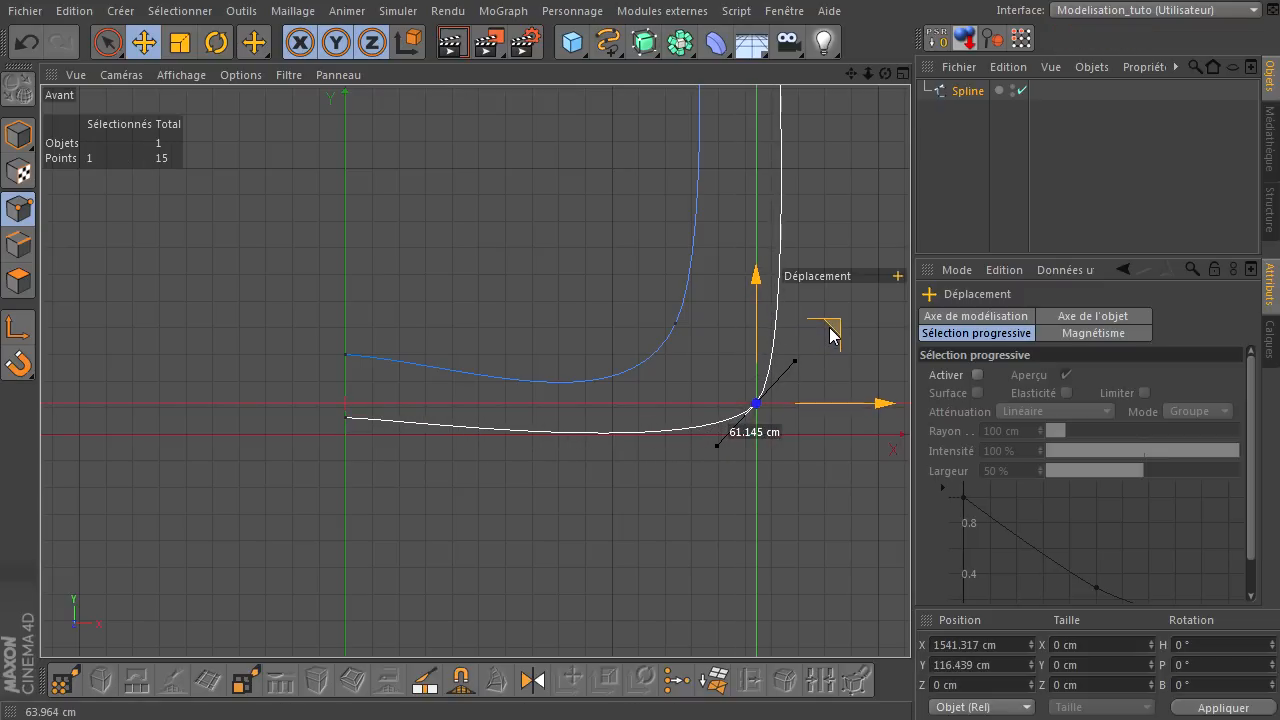
pyautogui.click(806, 470)
# - Move the outer shoulder point outward to about X 1576 cm and lengthen its tangent into a steeper direction
pyautogui.scroll(-2, 805, 470)
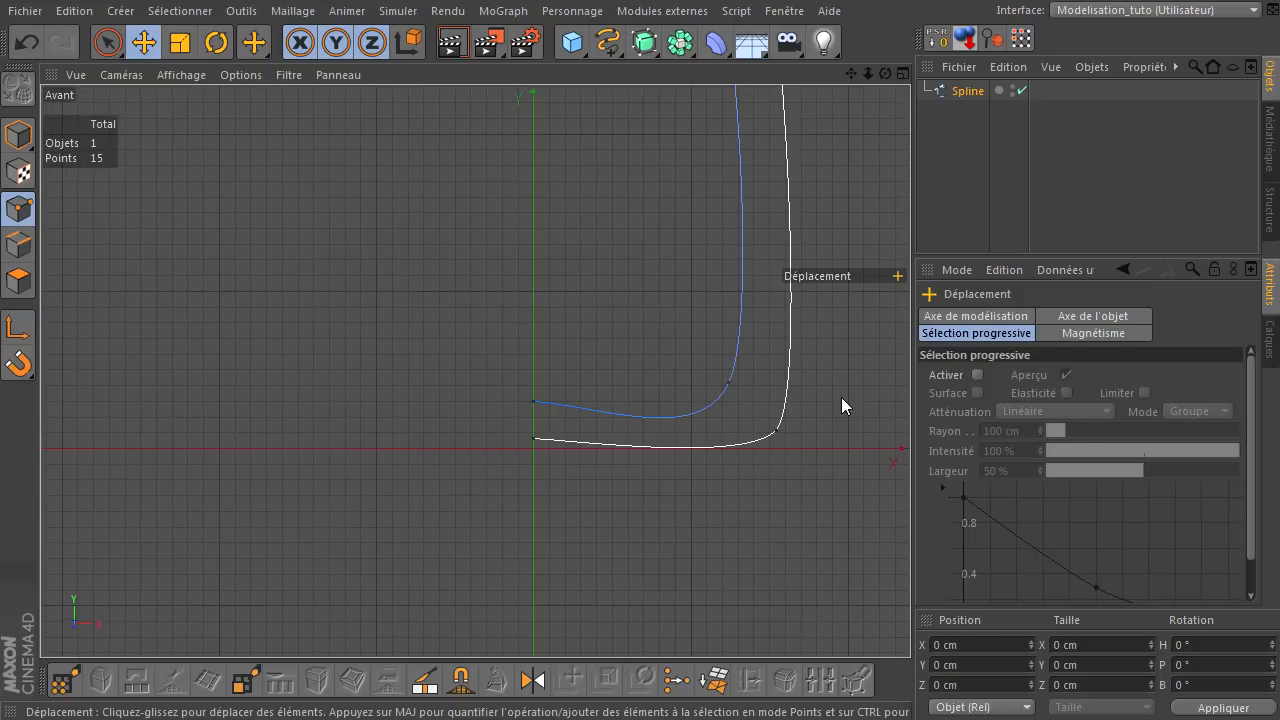
pyautogui.moveTo(850, 74); pyautogui.dragTo(910, 490)
pyautogui.click(683, 177)
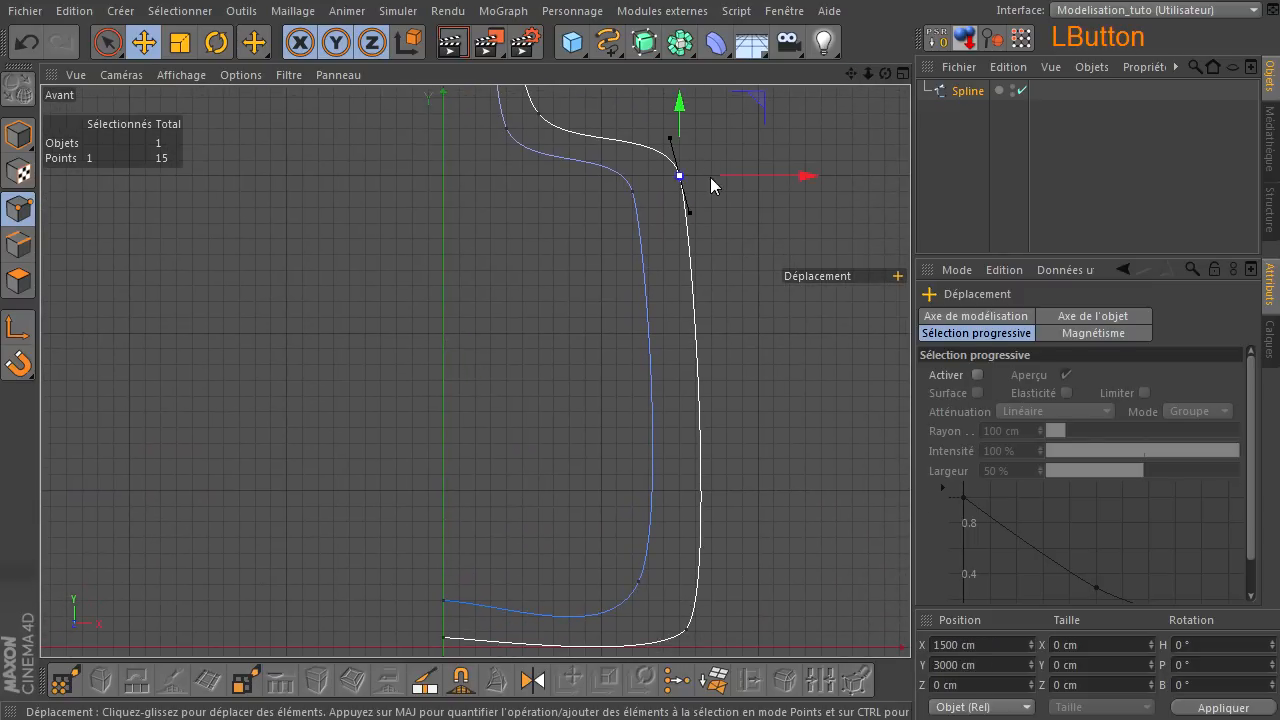
pyautogui.moveTo(808, 178)
pyautogui.mouseDown()
pyautogui.moveTo(820, 178)
pyautogui.moveTo(798, 178)
pyautogui.mouseUp()
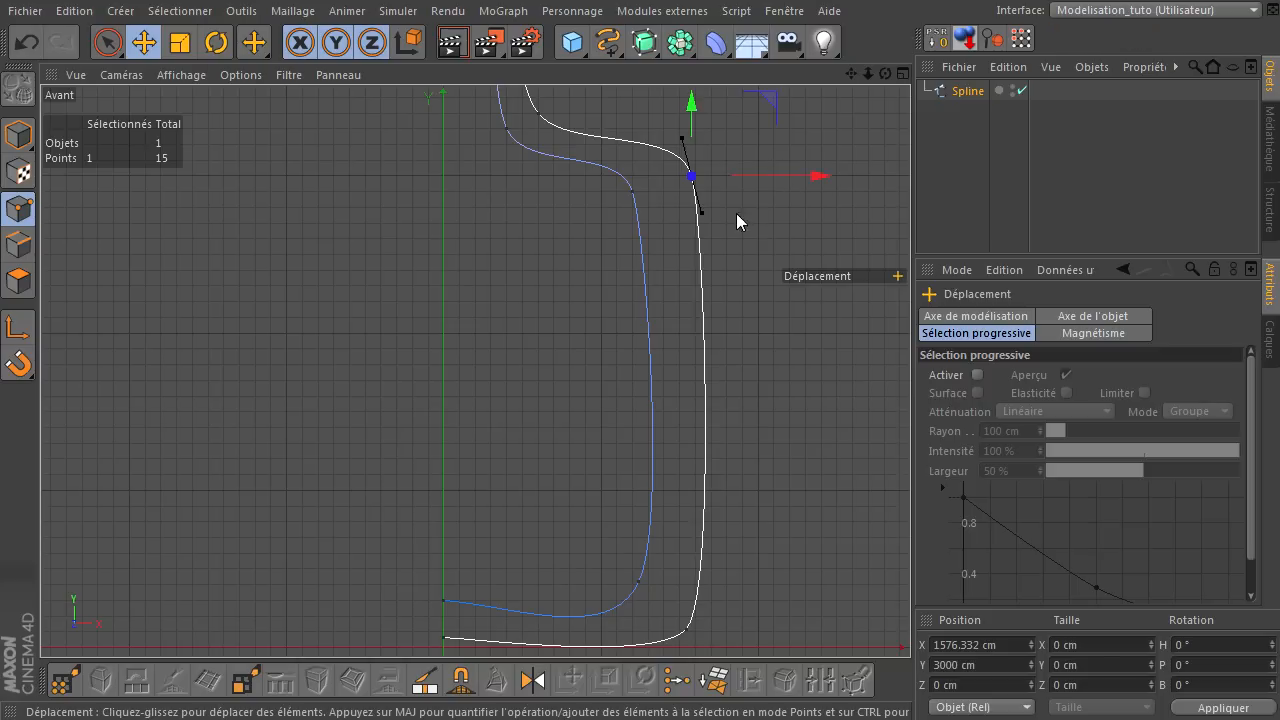
pyautogui.moveTo(703, 216); pyautogui.dragTo(698, 236)
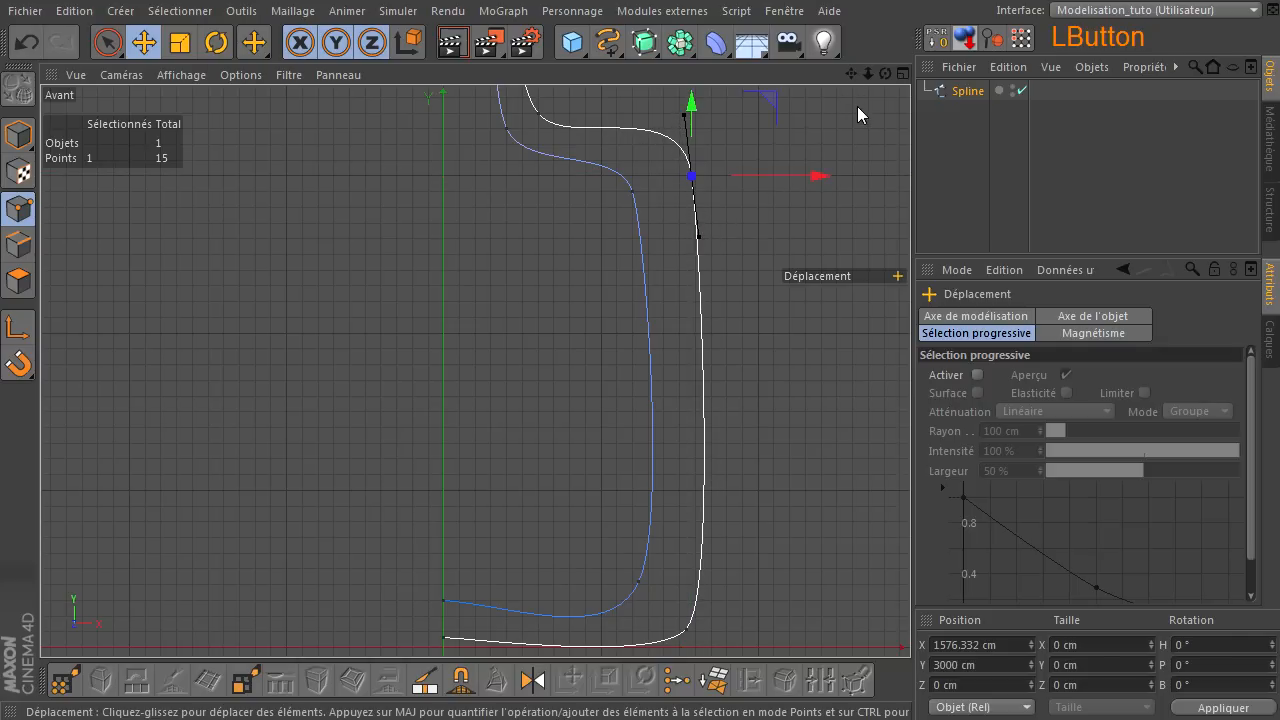
# - Raise the outer point at the base of the neck to about Y 3604 cm, horizontally close to the neck line
pyautogui.moveTo(851, 74); pyautogui.dragTo(910, 490)
pyautogui.click(570, 208)
pyautogui.moveTo(645, 131); pyautogui.dragTo(682, 103)
pyautogui.moveTo(866, 75); pyautogui.dragTo(910, 490)
pyautogui.moveTo(851, 74); pyautogui.dragTo(933, 544)
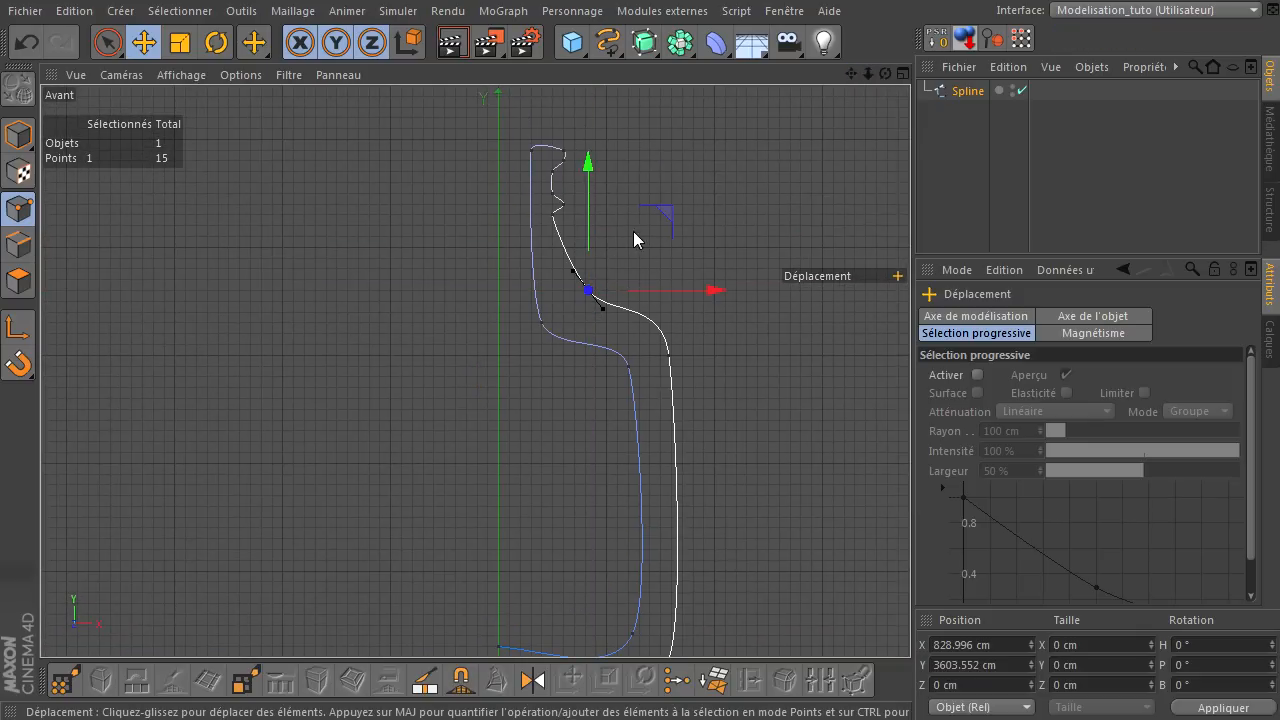
pyautogui.moveTo(701, 290); pyautogui.dragTo(684, 290)
pyautogui.click(634, 168)
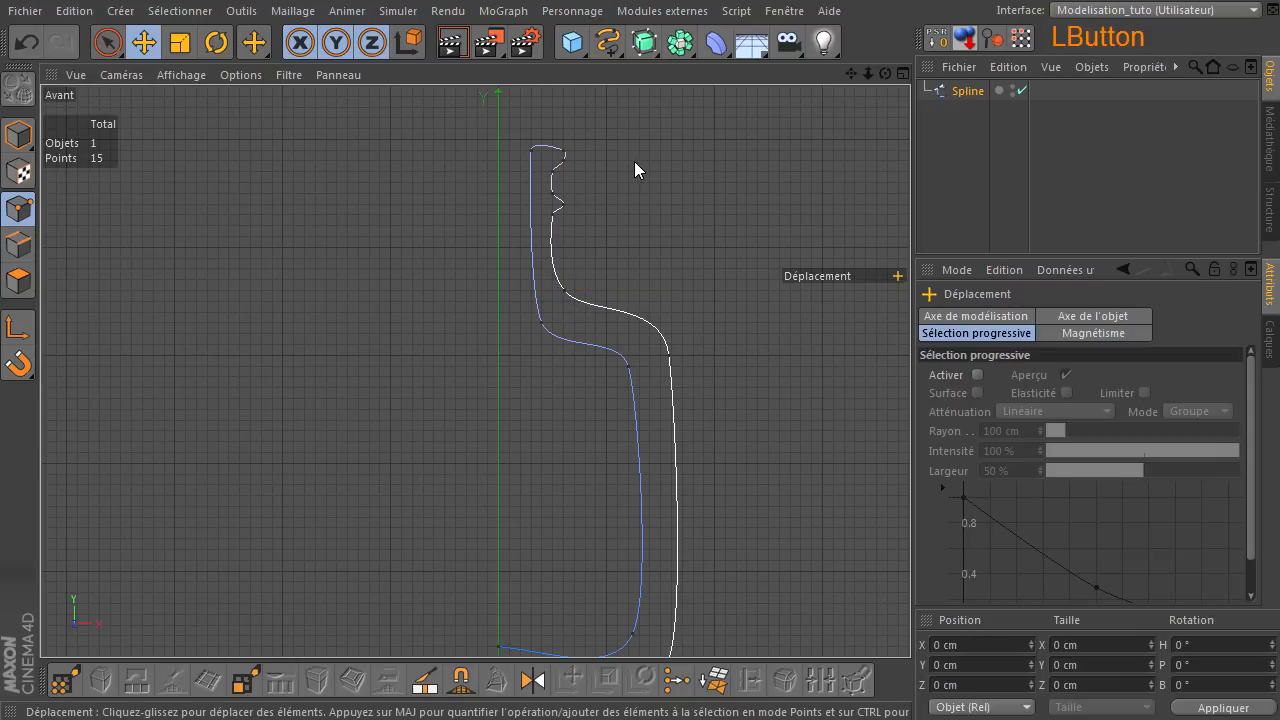
# - Lengthen the vertical tangent of the neck ring's outermost point to round the ring
pyautogui.click(564, 205)
pyautogui.scroll(5, 567, 207)
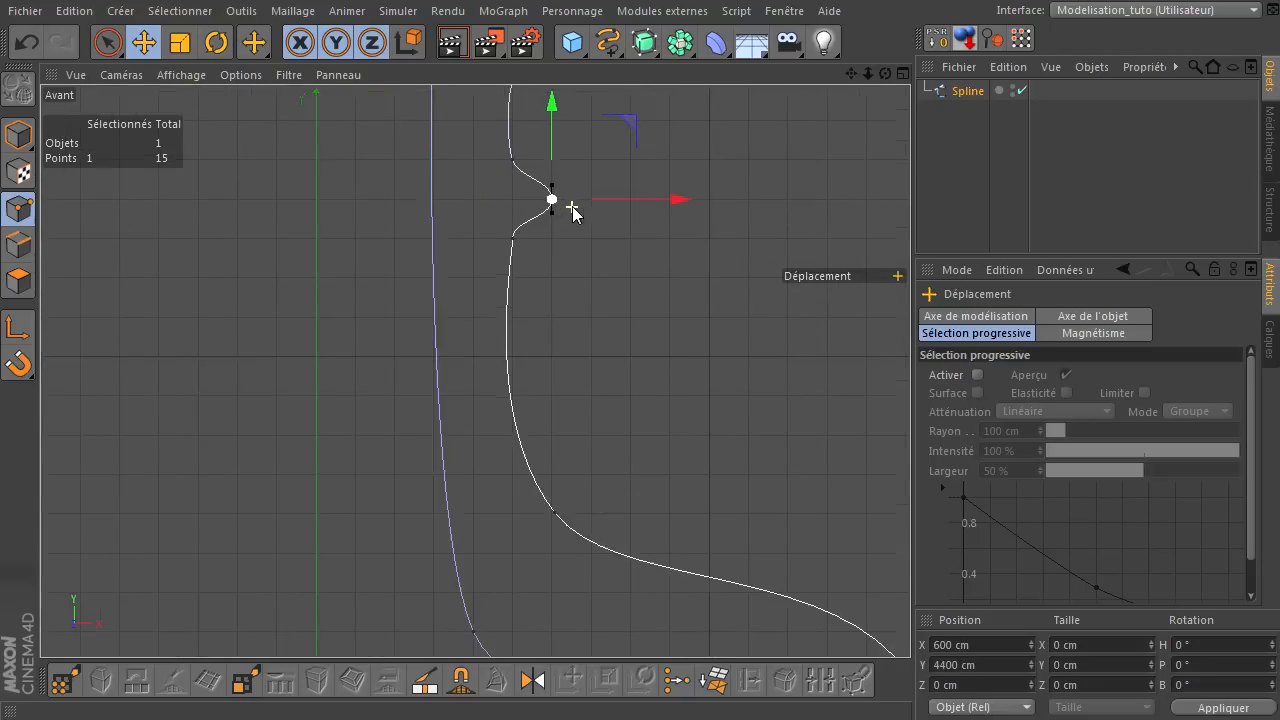
pyautogui.scroll(2, 573, 210)
pyautogui.moveTo(551, 222); pyautogui.dragTo(549, 236)
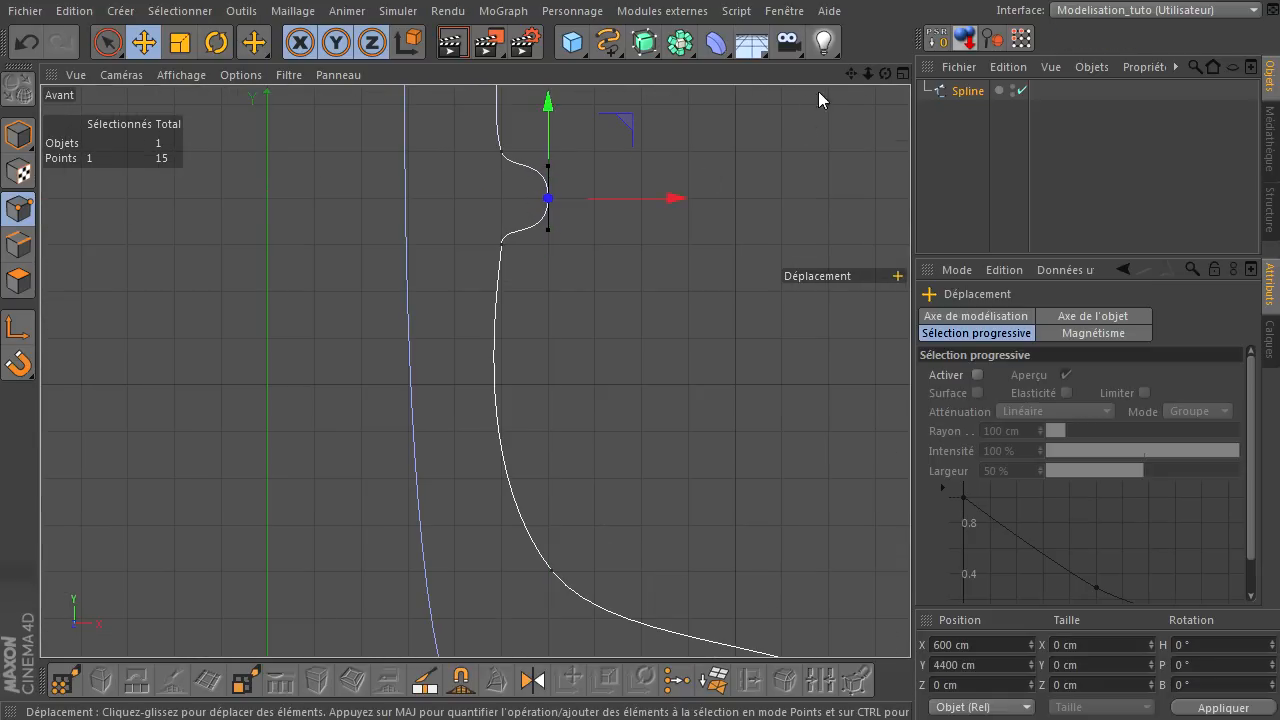
# - Raise the neck point under the lip to about Y 4760 cm and tilt the tangent of the lip's lower outer point
pyautogui.moveTo(851, 74); pyautogui.dragTo(842, 234)
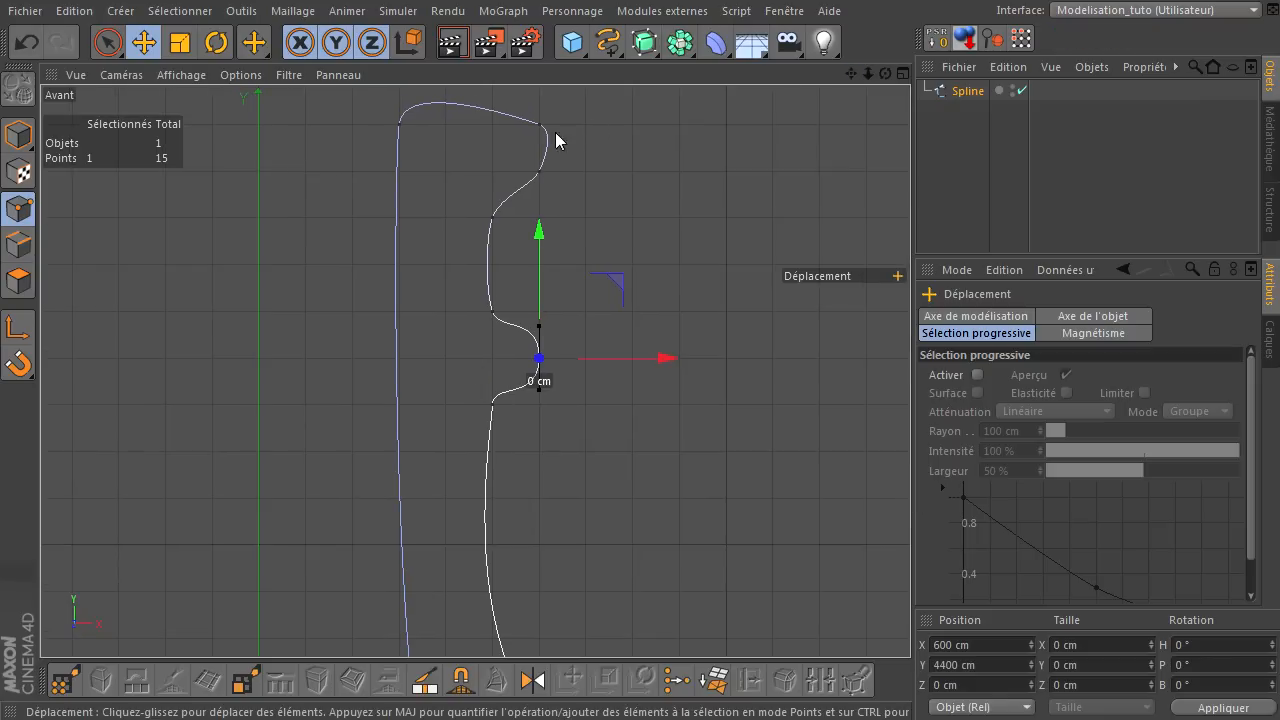
pyautogui.click(491, 218)
pyautogui.moveTo(495, 140); pyautogui.dragTo(500, 112)
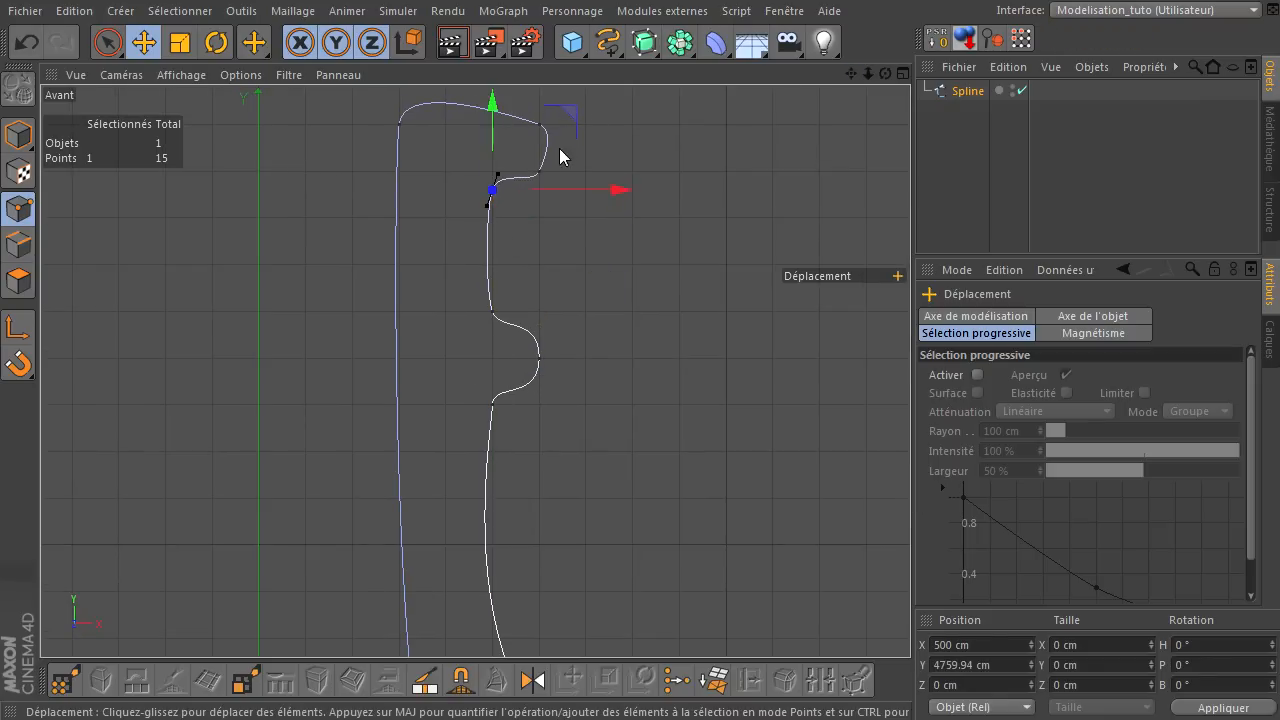
pyautogui.moveTo(537, 177); pyautogui.dragTo(519, 189)
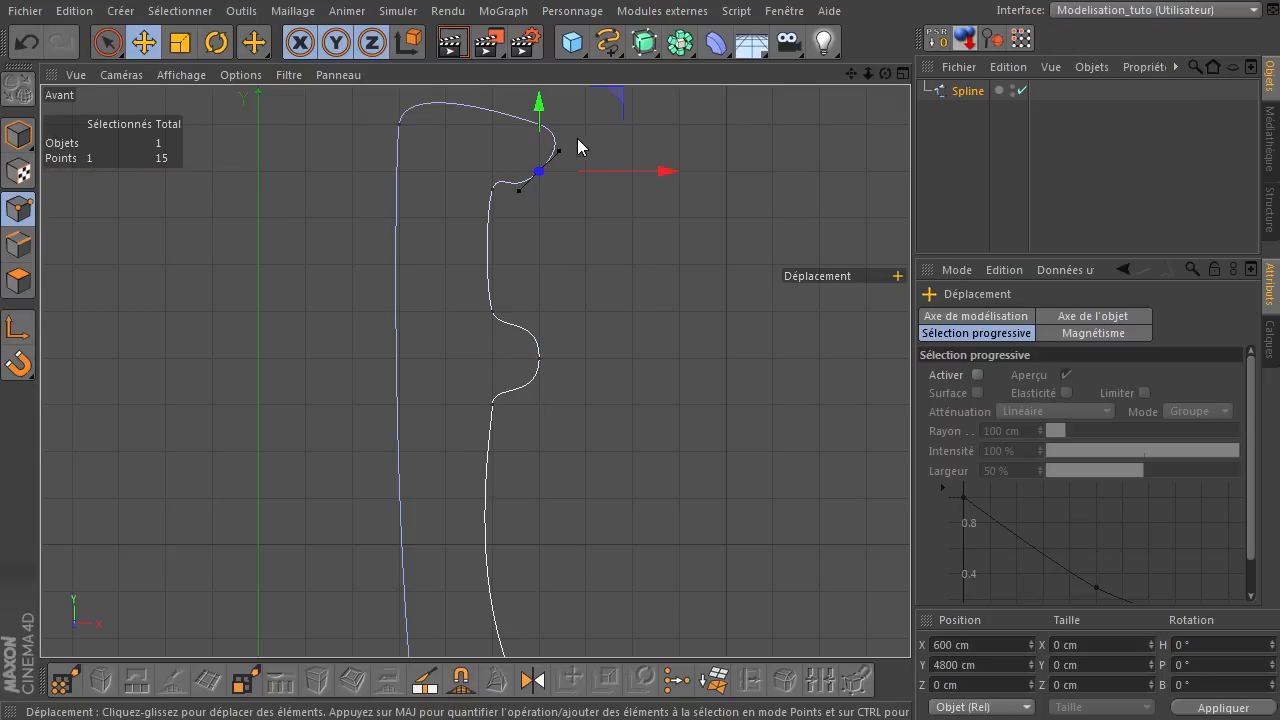
# - Reshape the tangent of the lip's upper outer point, move it to about (624, 4943) cm and break its inner handle to flatten the rim
pyautogui.click(537, 135)
pyautogui.click(539, 126)
pyautogui.moveTo(557, 133); pyautogui.dragTo(556, 147)
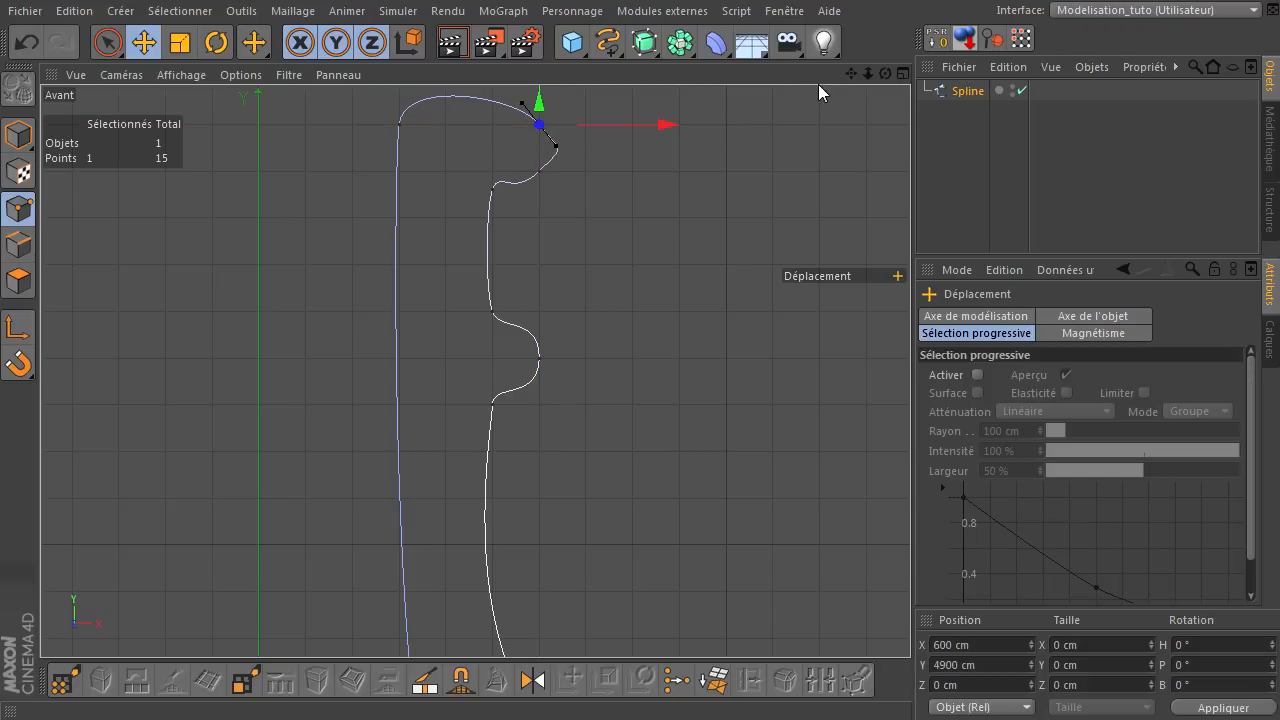
pyautogui.moveTo(850, 73); pyautogui.dragTo(910, 490)
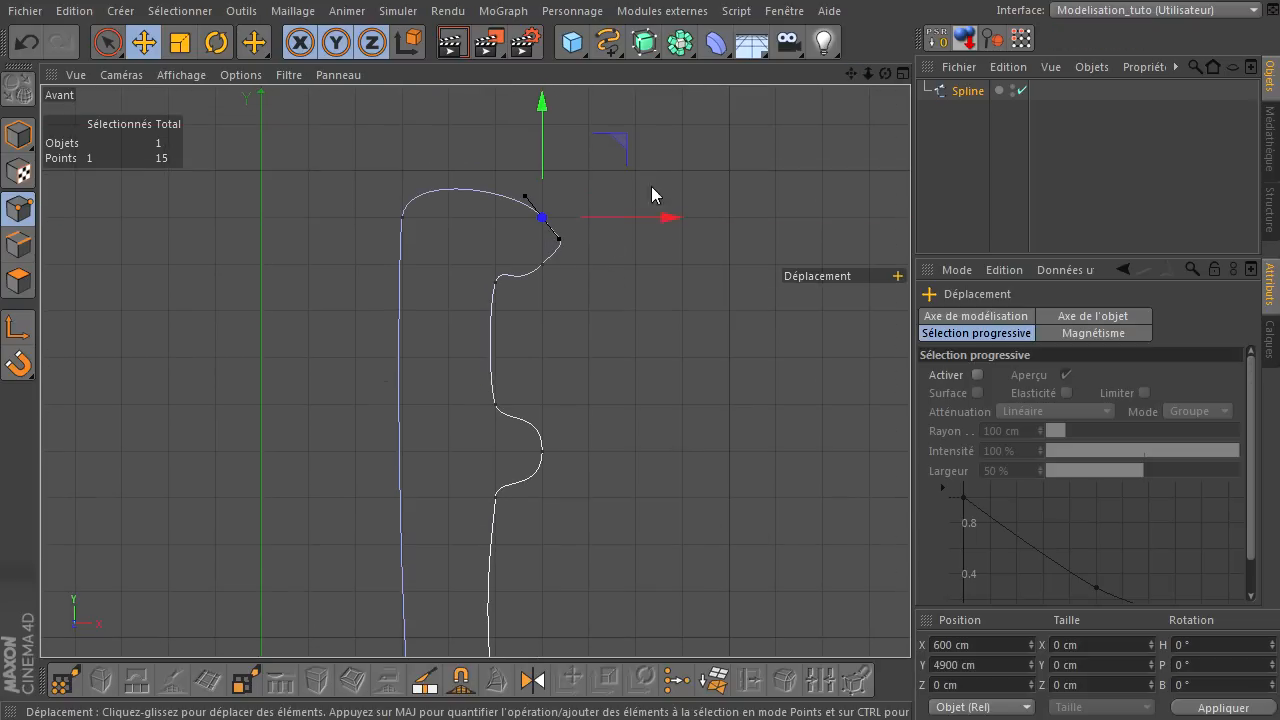
pyautogui.moveTo(622, 145)
pyautogui.mouseDown()
pyautogui.moveTo(620, 120)
pyautogui.moveTo(631, 123)
pyautogui.mouseUp()
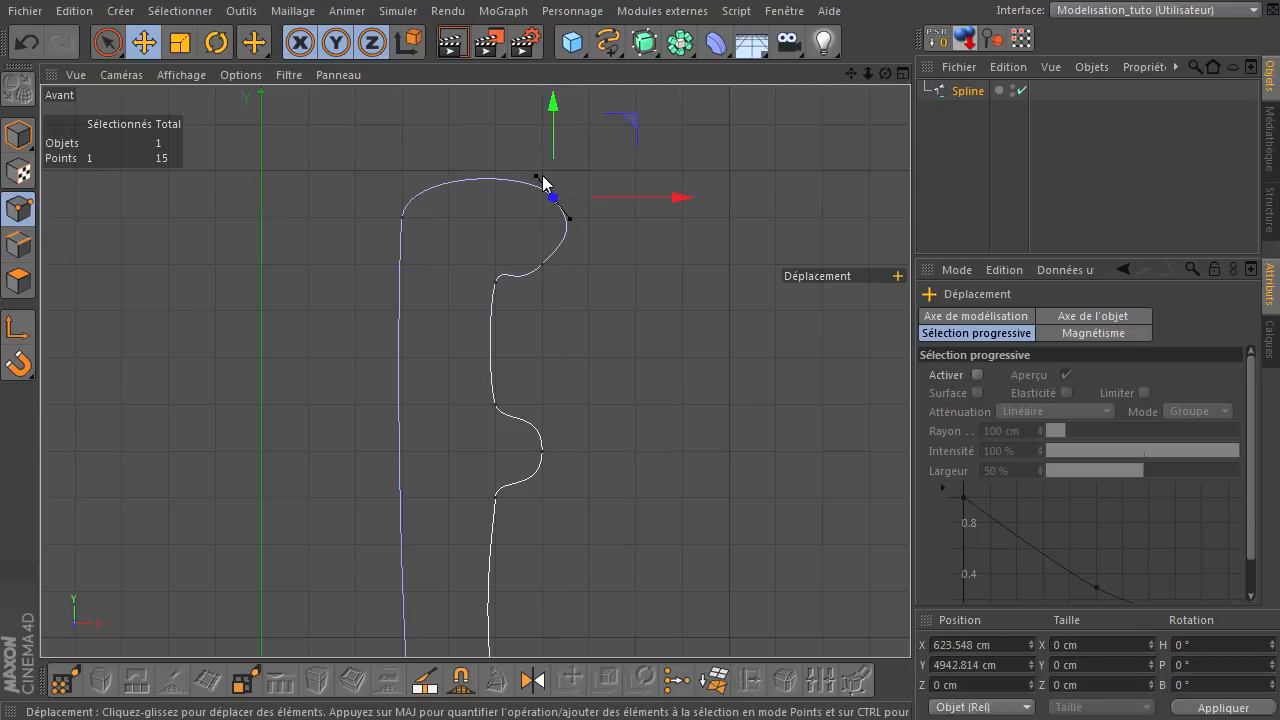
pyautogui.press('shift')
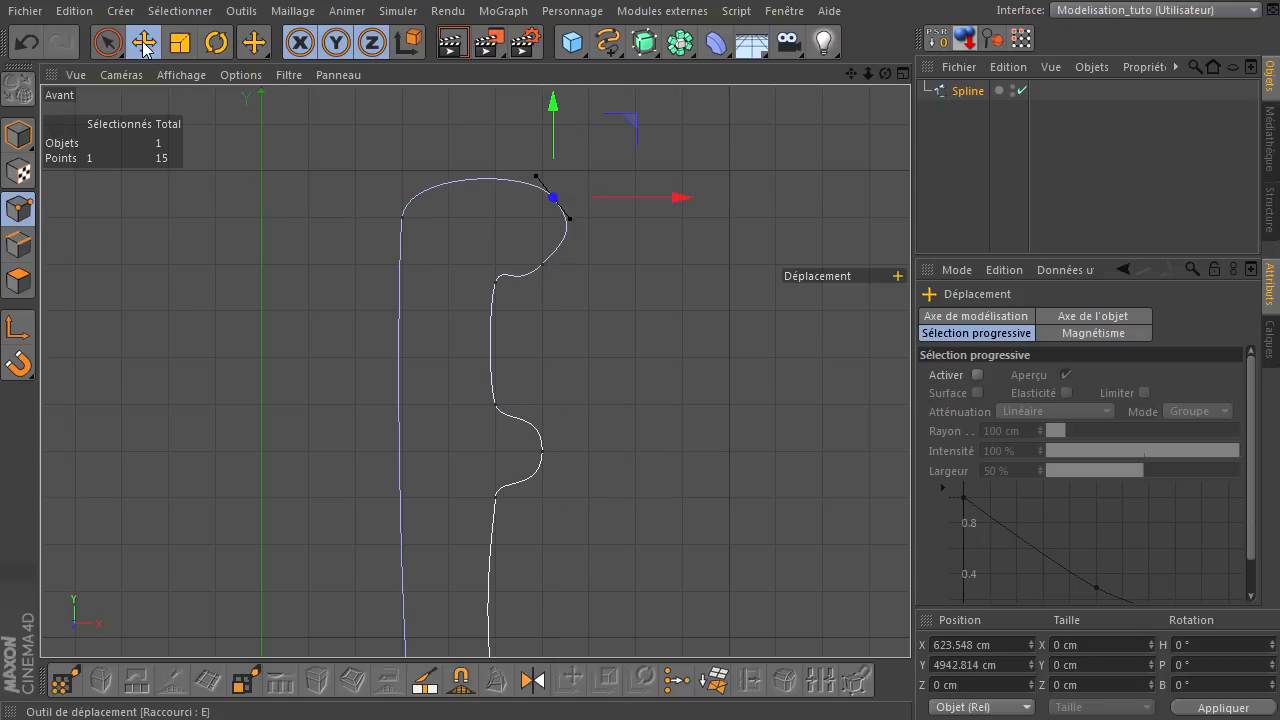
pyautogui.keyDown('shift'); pyautogui.moveTo(534, 178); pyautogui.dragTo(520, 202); pyautogui.keyUp('shift')
# - Move the inner rim point up and over to about X 345 cm and break its upper tangent handle to flatten the rim
pyautogui.click(402, 218)
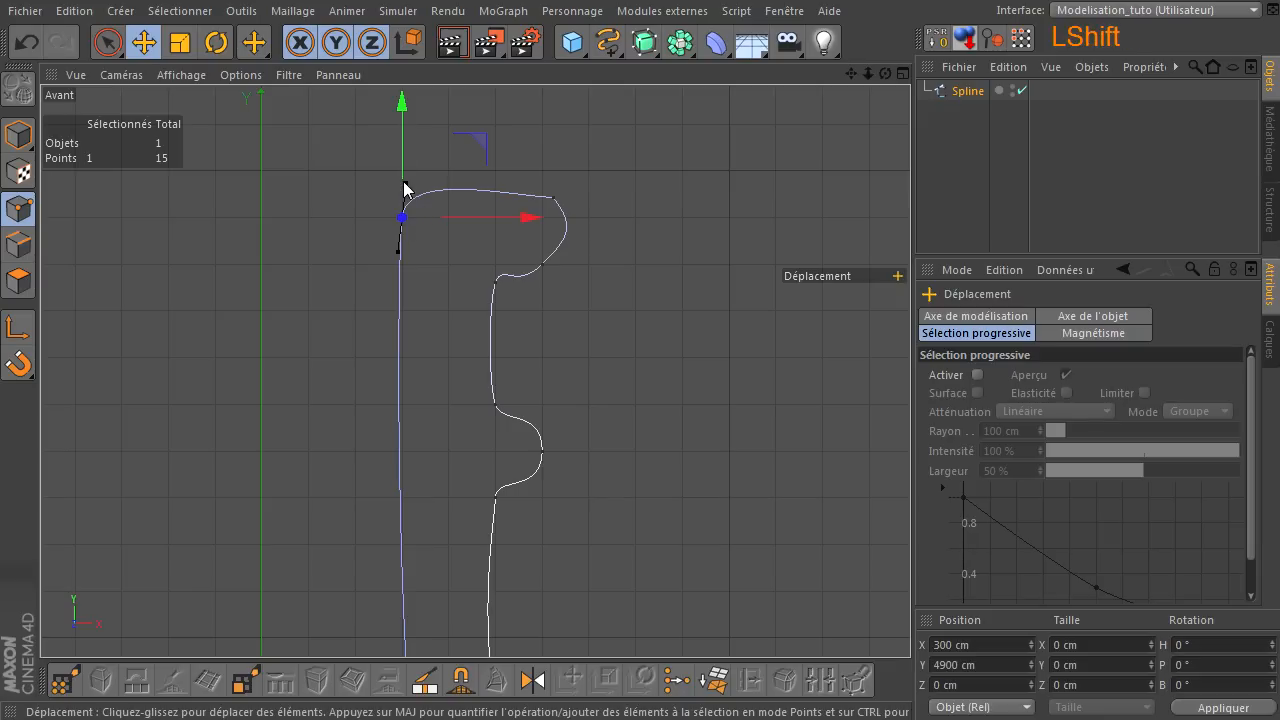
pyautogui.moveTo(401, 149); pyautogui.dragTo(440, 203)
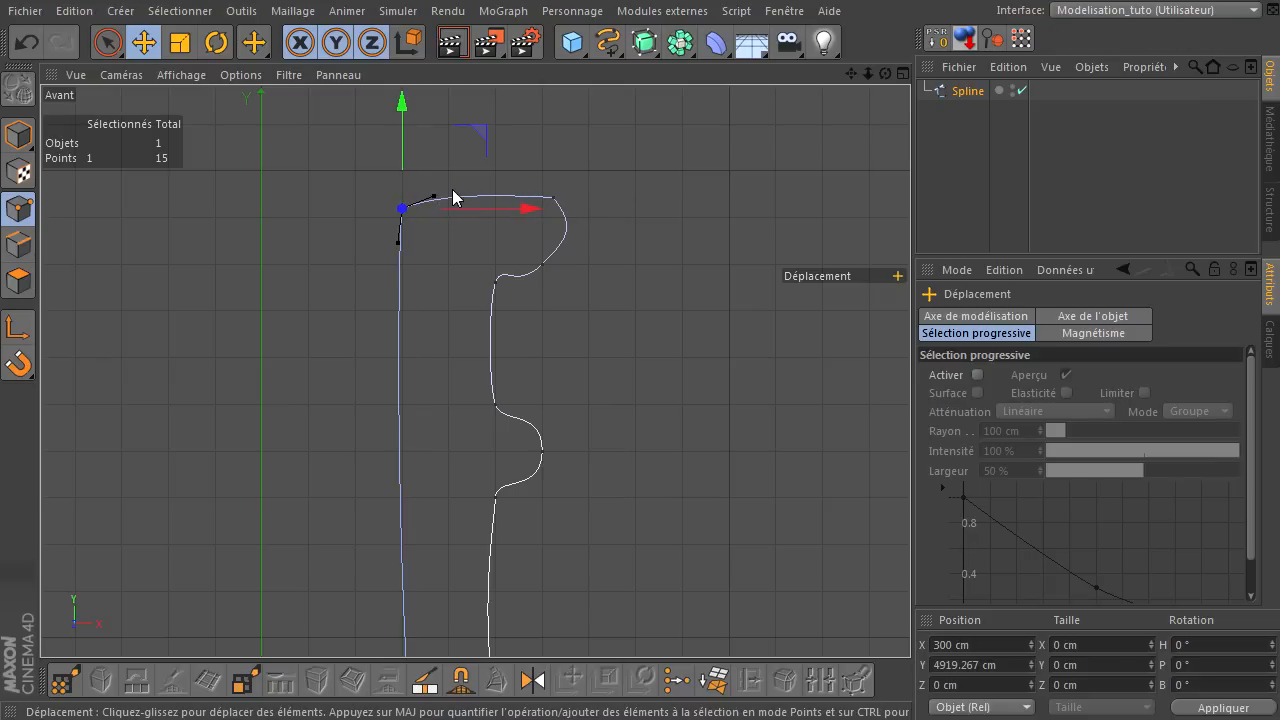
pyautogui.moveTo(403, 149); pyautogui.dragTo(399, 139)
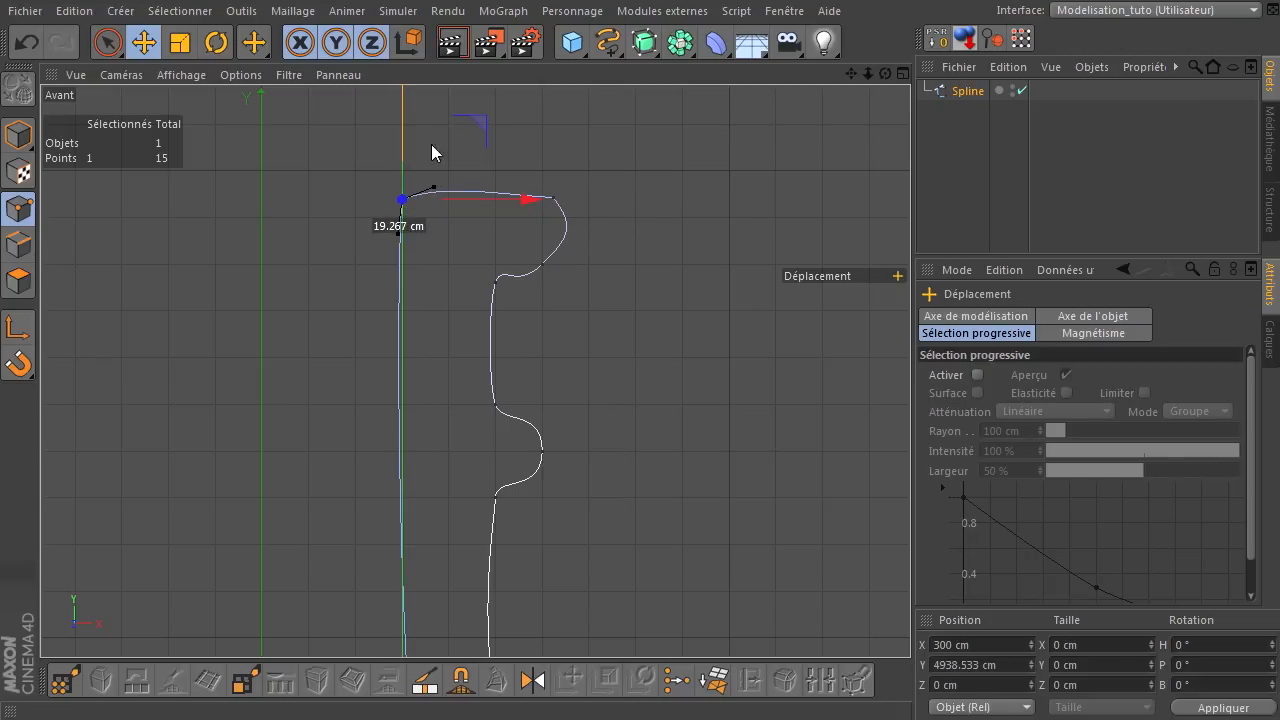
pyautogui.keyDown('shift'); pyautogui.moveTo(431, 191); pyautogui.dragTo(405, 170); pyautogui.keyUp('shift')
pyautogui.moveTo(419, 172); pyautogui.dragTo(431, 172)
pyautogui.click(800, 334)
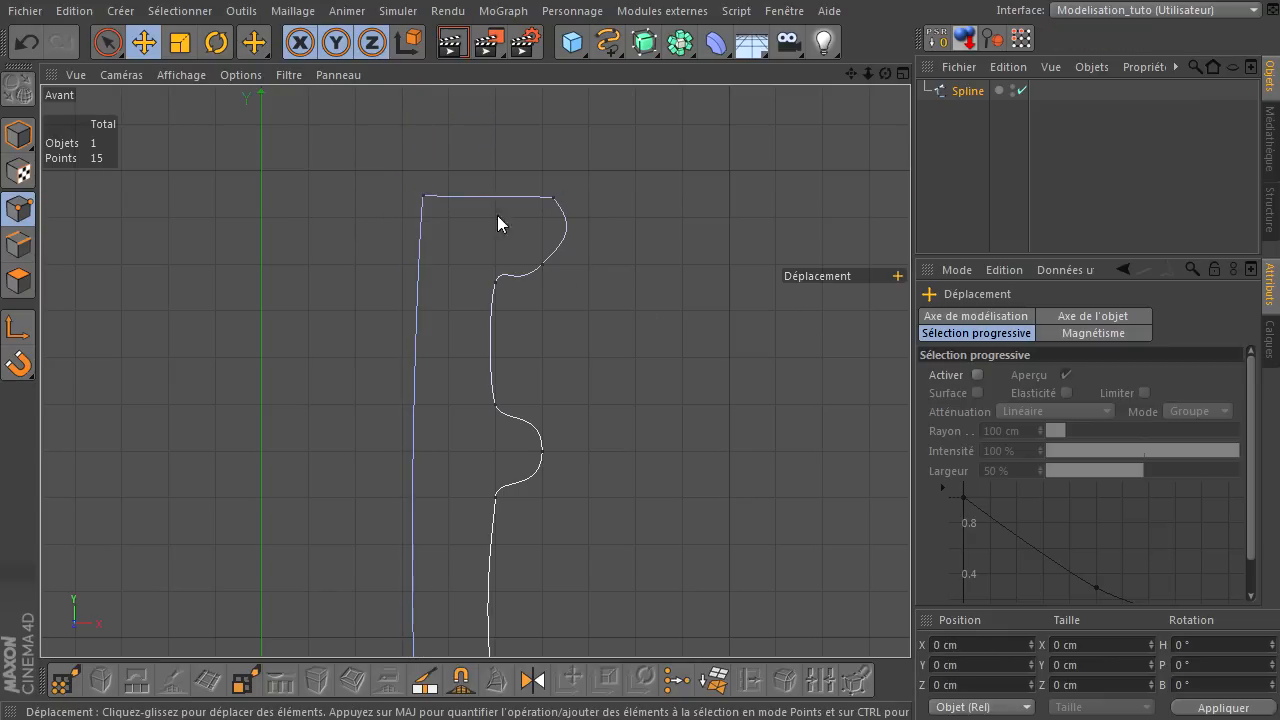
# - Fine-tune the inner rim point's height to about 4943 cm and level its rim-side tangent handle
pyautogui.click(424, 197)
pyautogui.moveTo(424, 155); pyautogui.dragTo(420, 155)
pyautogui.scroll(5, 430, 214)
pyautogui.keyDown('shift'); pyautogui.moveTo(491, 191); pyautogui.dragTo(489, 196); pyautogui.keyUp('shift')
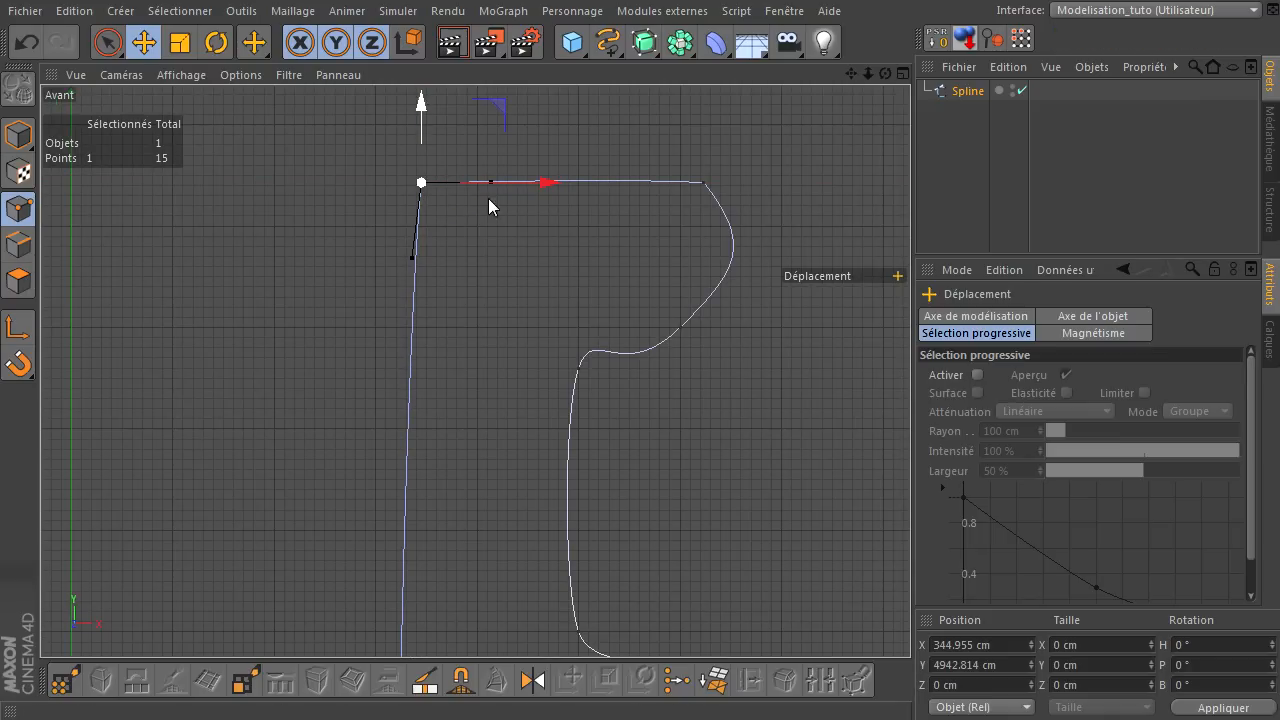
pyautogui.click(374, 285)
# - Adjust the inner rim point's lower tangent handle independently so that it points straight down
pyautogui.scroll(-2, 378, 313)
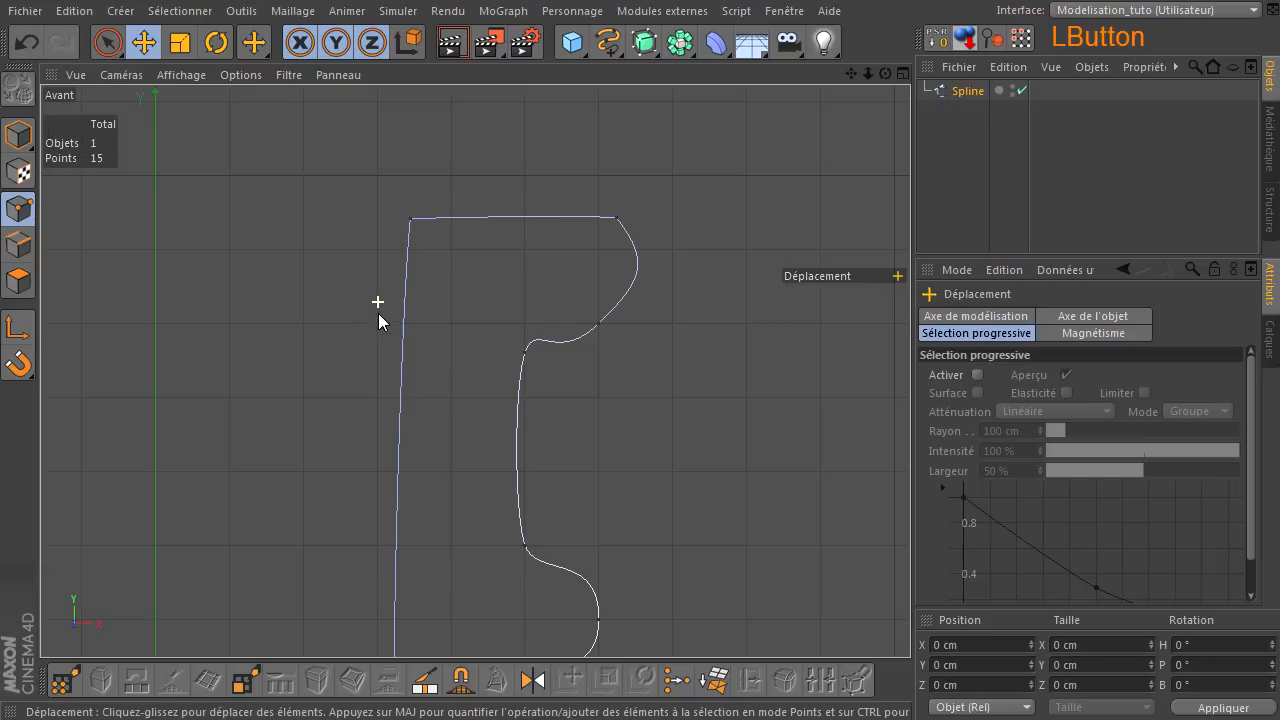
pyautogui.click(408, 222)
pyautogui.keyDown('shift'); pyautogui.moveTo(405, 279); pyautogui.dragTo(411, 281); pyautogui.keyUp('shift')
pyautogui.scroll(-3, 480, 380)
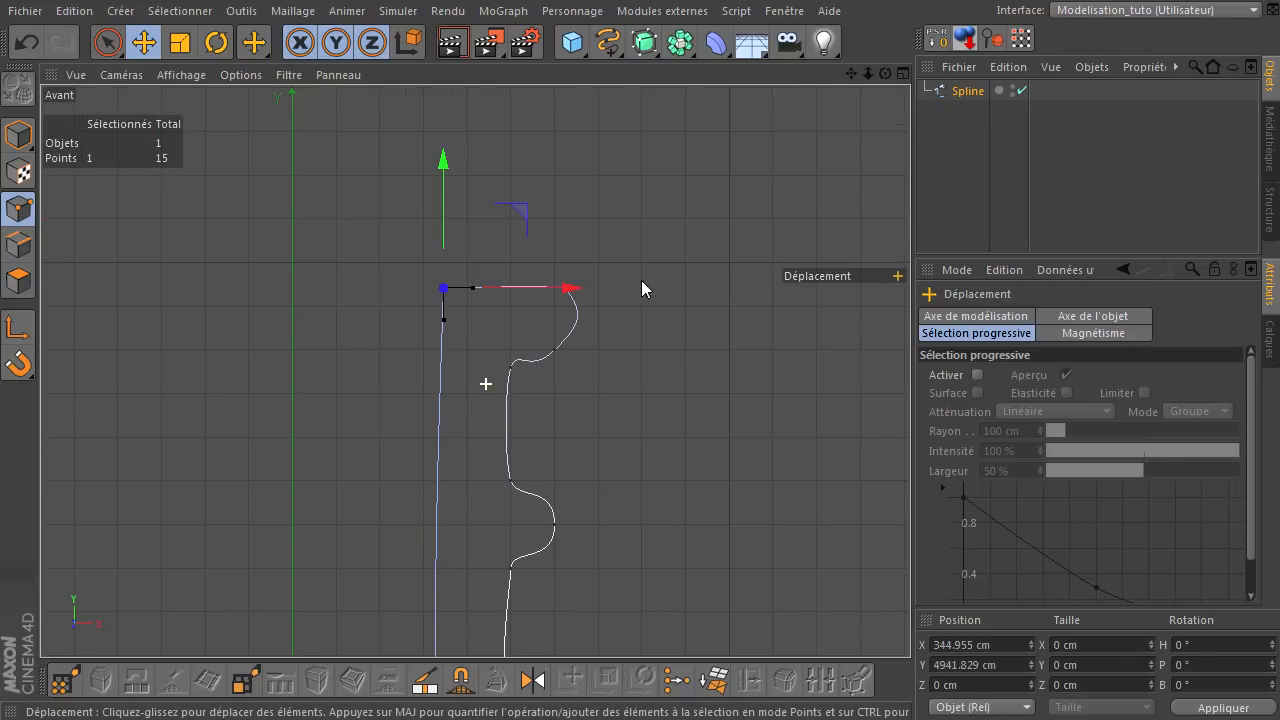
# - Move the inner profile point at the base of the neck up and outward to about (446, 3517) cm
pyautogui.moveTo(851, 74); pyautogui.dragTo(910, 490)
pyautogui.scroll(-3, 512, 462)
pyautogui.scroll(-3, 511, 470)
pyautogui.click(525, 567)
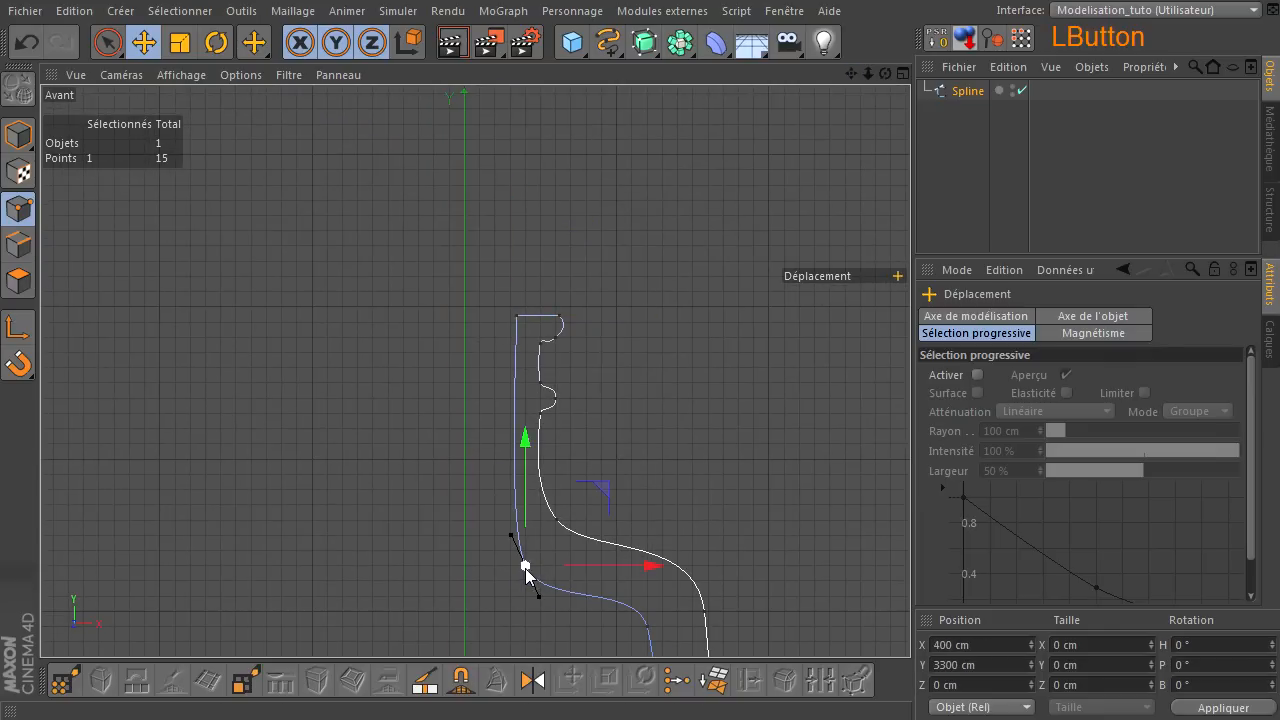
pyautogui.moveTo(608, 502); pyautogui.dragTo(611, 466)
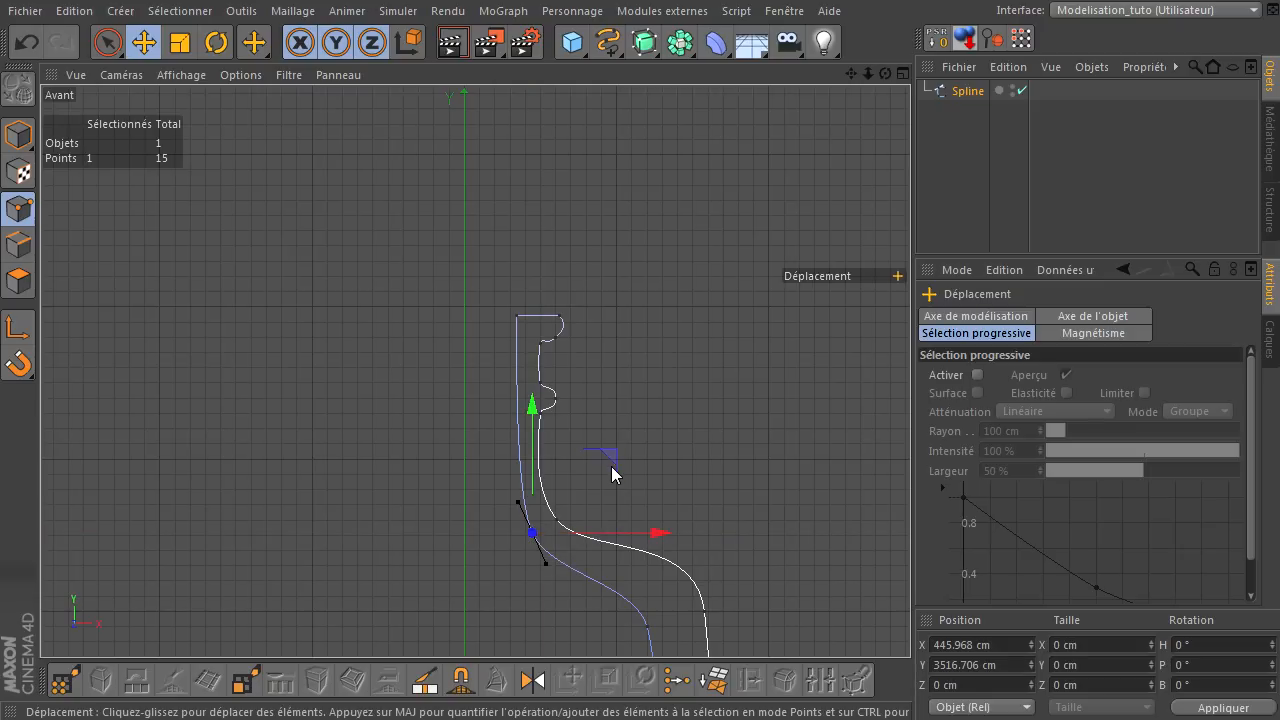
# - Move the inner profile's shoulder point outward to about (1430, 2940) cm to thin the wall there
pyautogui.scroll(-2, 624, 562)
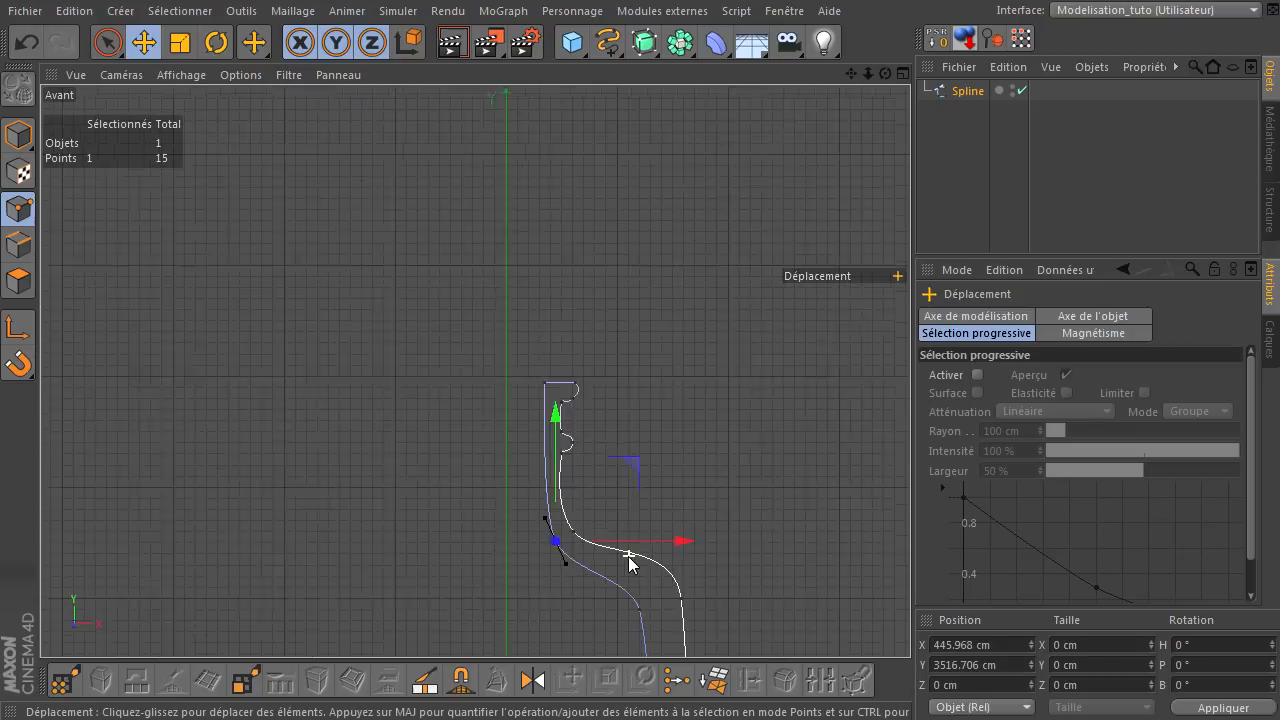
pyautogui.click(638, 605)
pyautogui.moveTo(910, 490); pyautogui.dragTo(796, 202)
pyautogui.moveTo(604, 239); pyautogui.dragTo(626, 234)
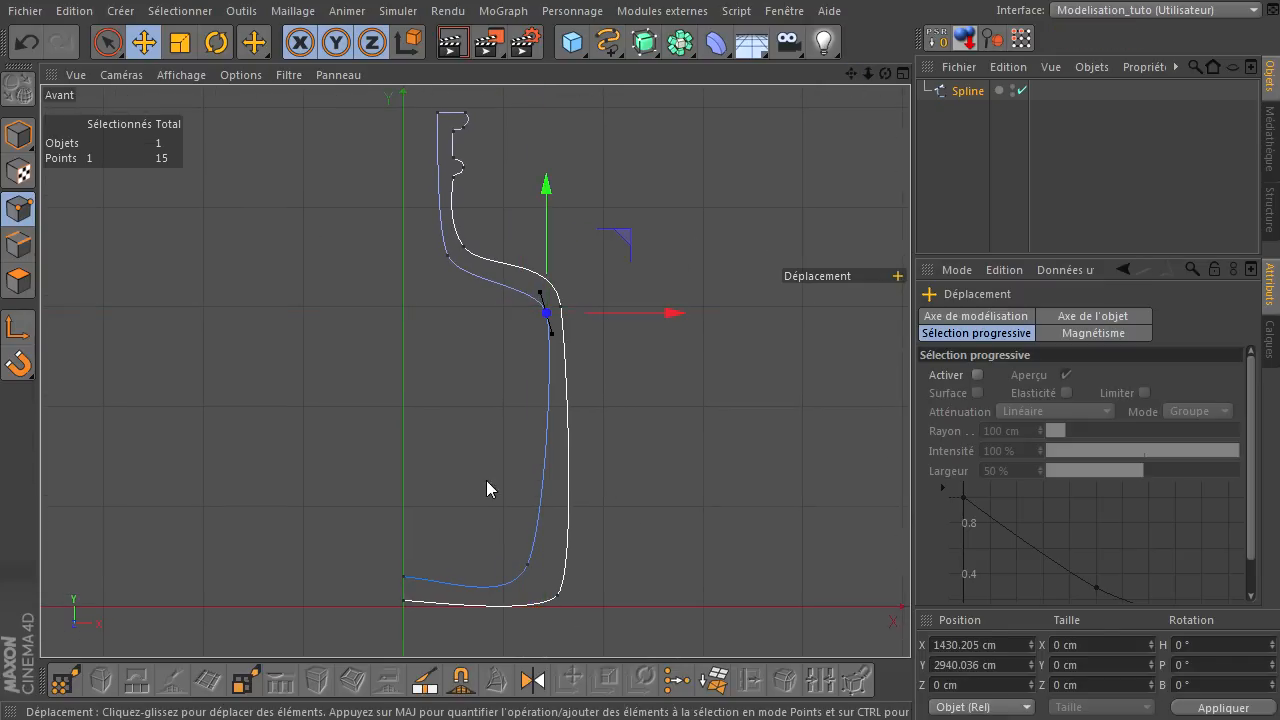
# - Tilt and shorten the tangent of the inner bottom corner point and move the point to about (1391, 239) cm
pyautogui.click(528, 566)
pyautogui.scroll(5, 571, 604)
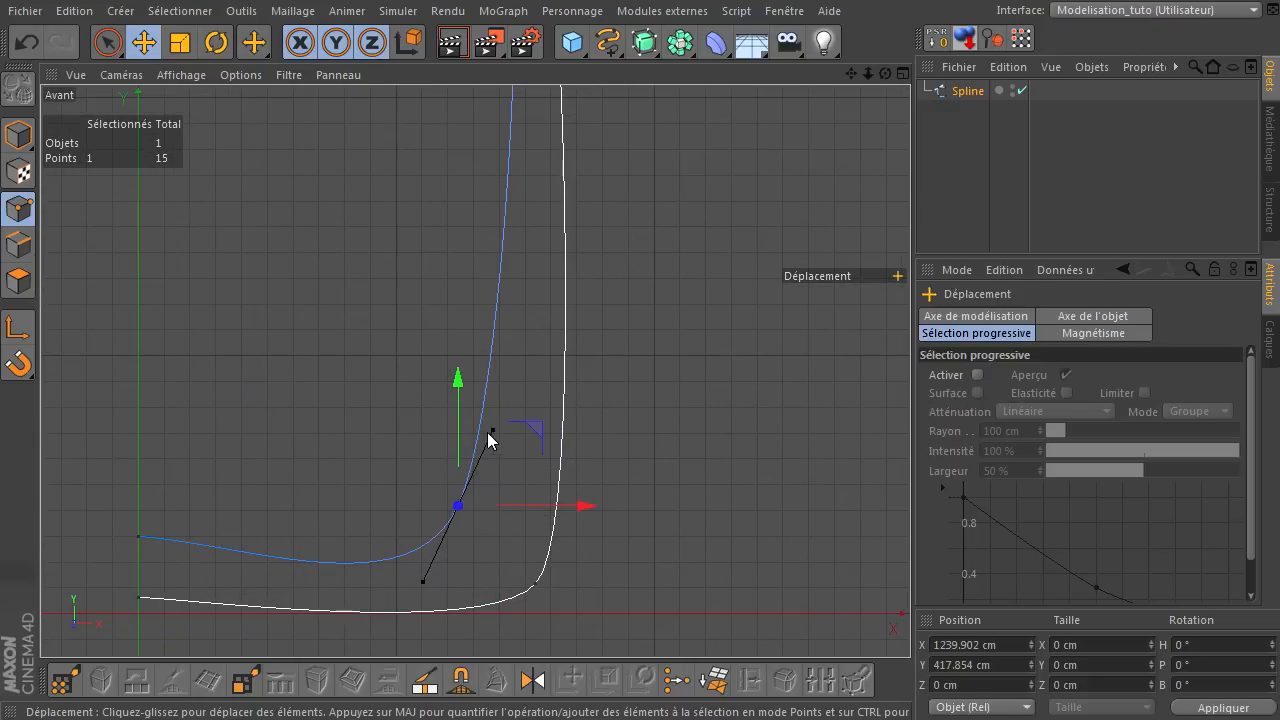
pyautogui.moveTo(497, 433); pyautogui.dragTo(491, 475)
pyautogui.moveTo(540, 437); pyautogui.dragTo(580, 484)
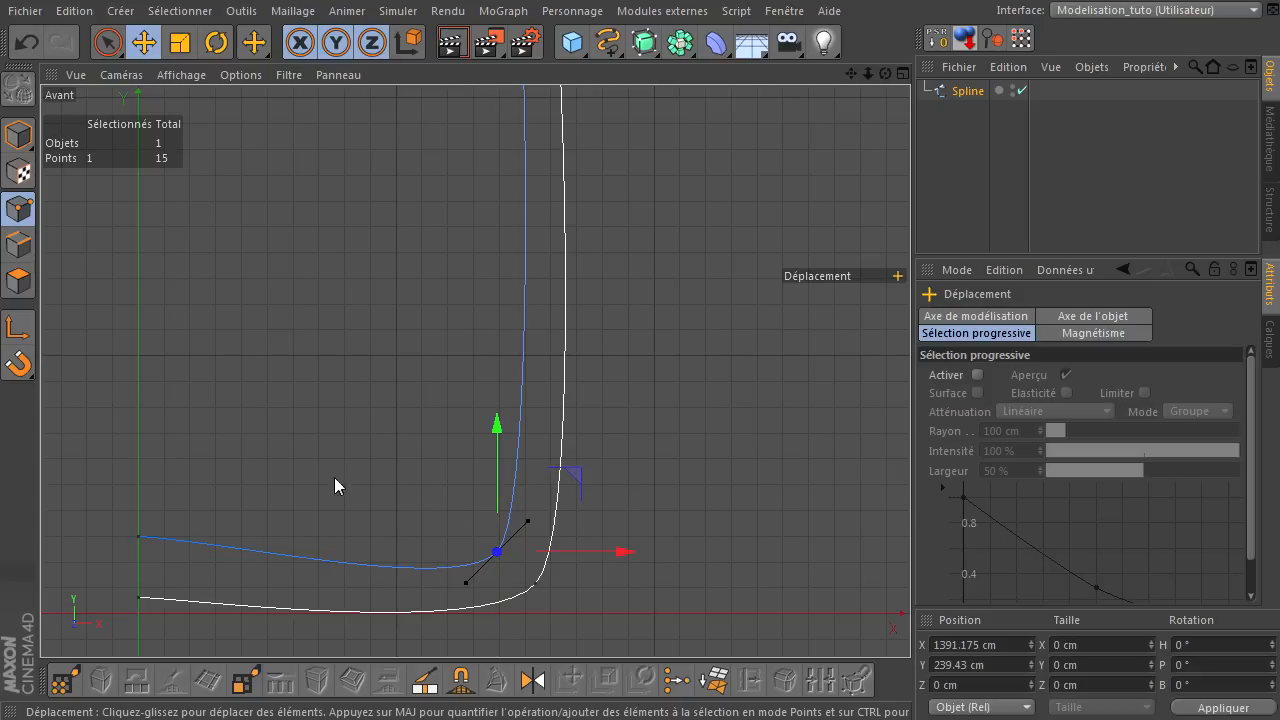
# - Lower the inner floor's end point on the Y axis slightly and deselect it
pyautogui.click(138, 538)
pyautogui.moveTo(139, 495); pyautogui.dragTo(139, 513)
pyautogui.click(294, 466)
pyautogui.scroll(-6, 292, 465)
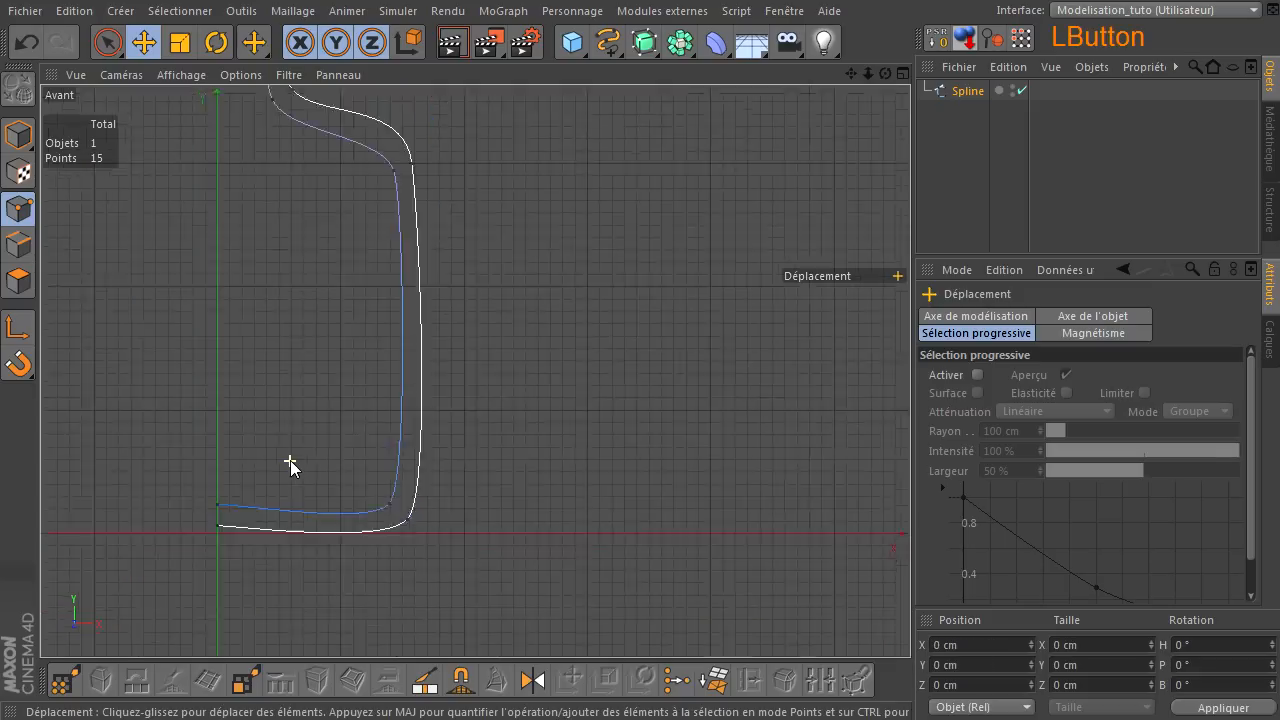
# - Add a Révolution NURBS object and make the spline its child to generate the bottle
pyautogui.moveTo(645, 42); pyautogui.dragTo(690, 93)
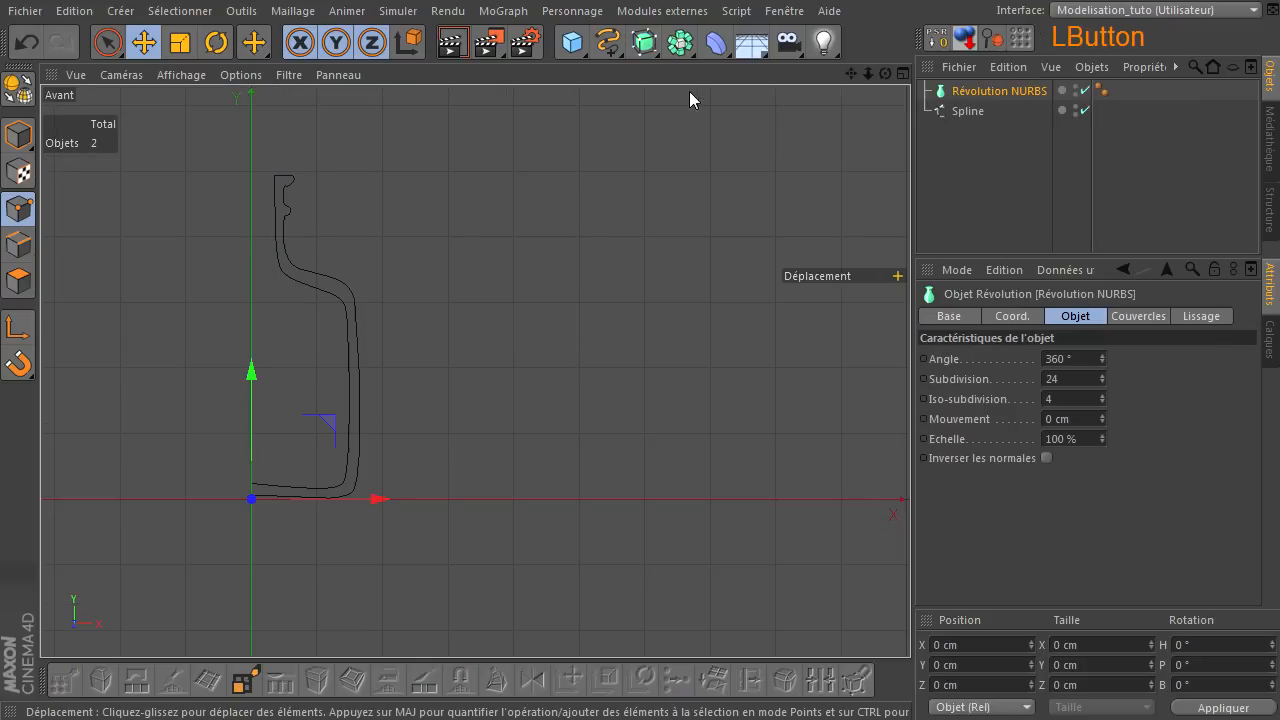
pyautogui.click(968, 111)
pyautogui.moveTo(985, 97); pyautogui.dragTo(985, 97)
pyautogui.click(948, 195)
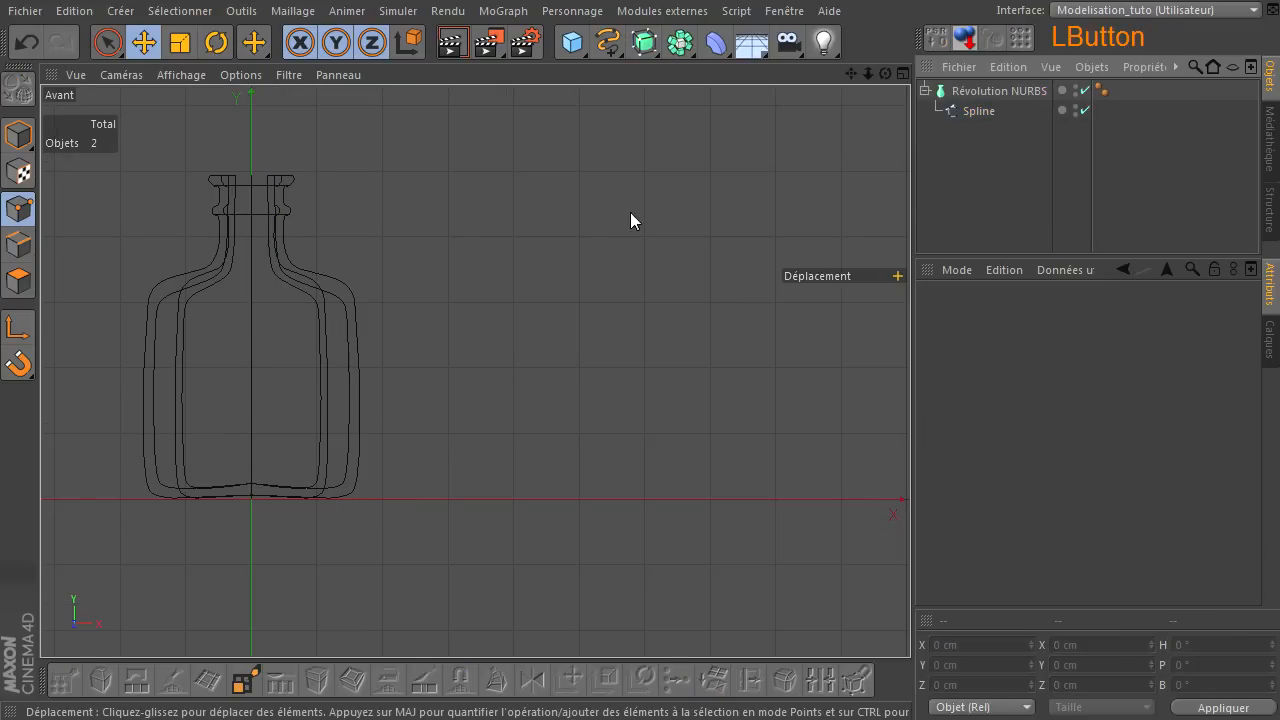
# - Examine the revolved bottle in the perspective view, then return to the front view
pyautogui.scroll(-2, 602, 228)
pyautogui.middleClick(603, 228)
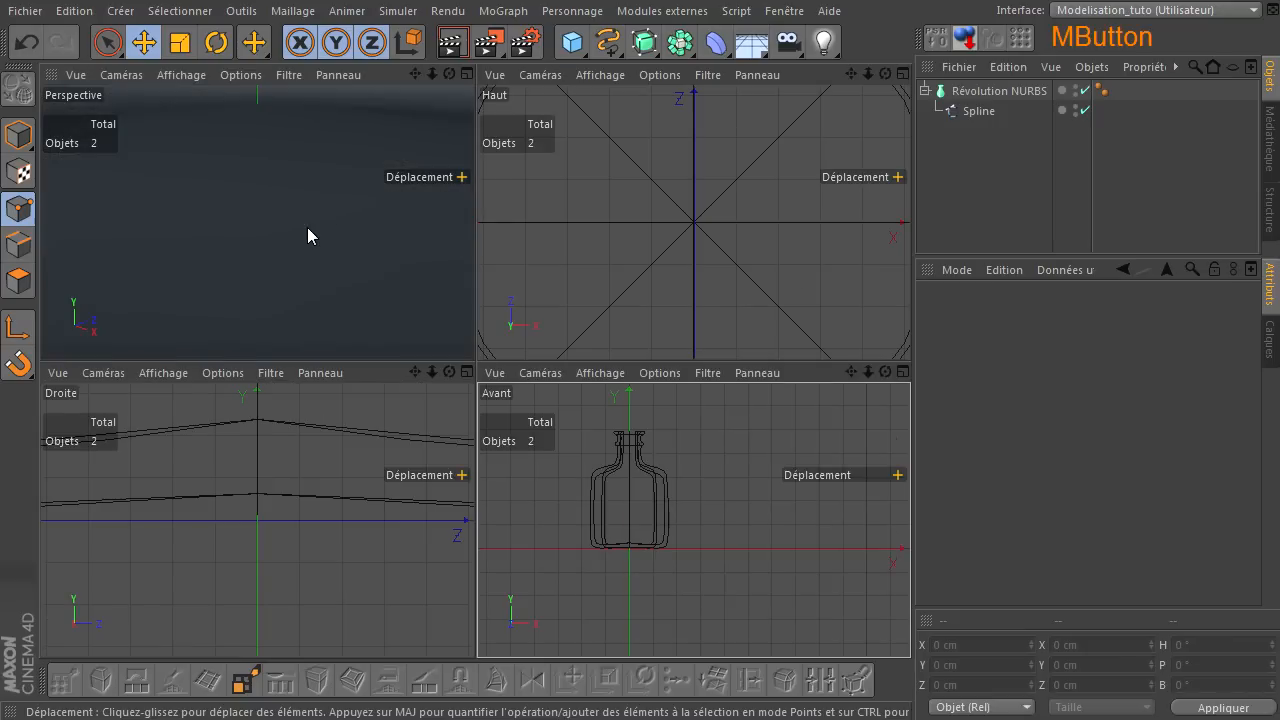
pyautogui.scroll(-3, 305, 240)
pyautogui.middleClick(303, 246)
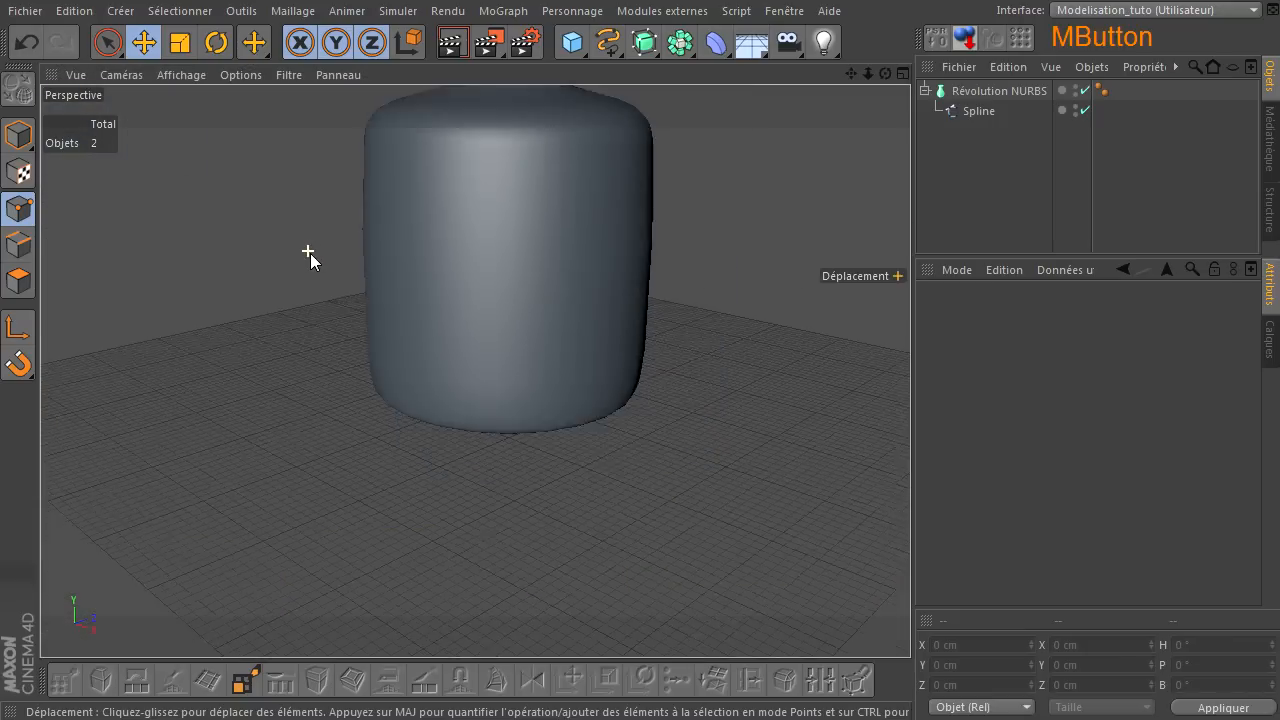
pyautogui.scroll(-4, 309, 255)
pyautogui.moveTo(847, 76); pyautogui.dragTo(835, 185)
pyautogui.middleClick(686, 236)
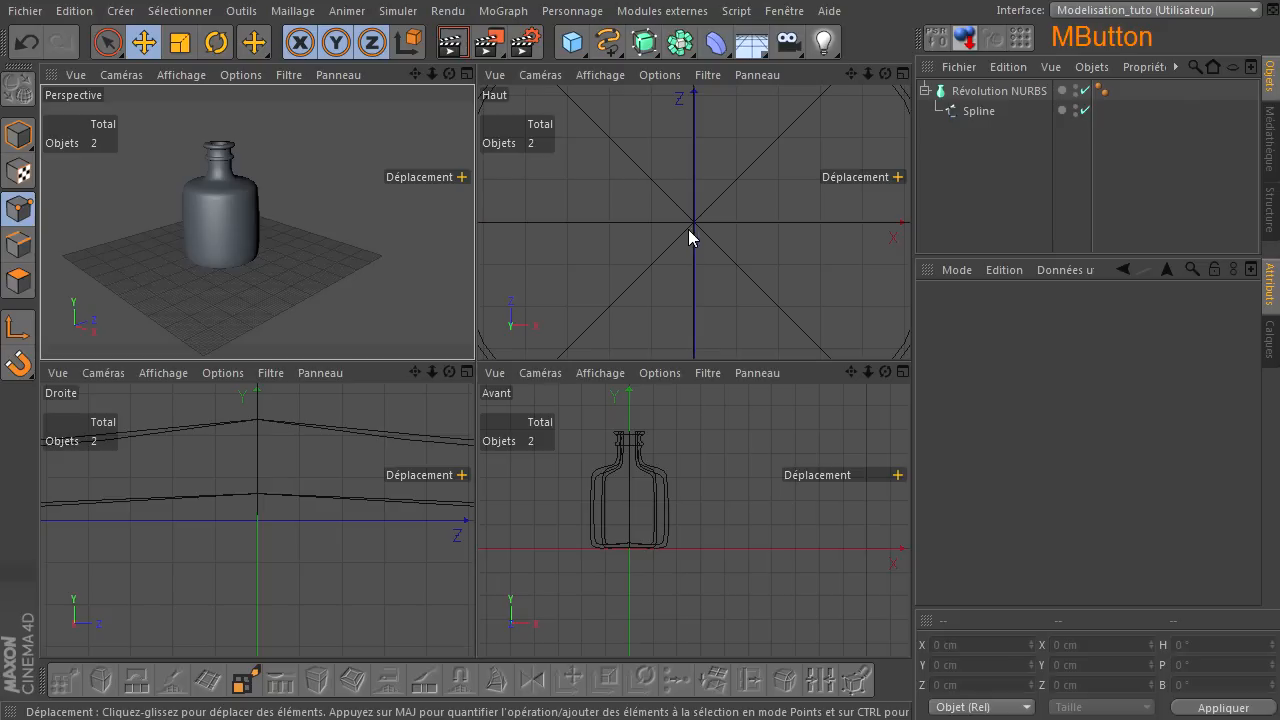
pyautogui.middleClick(594, 434)
pyautogui.scroll(4, 596, 328)
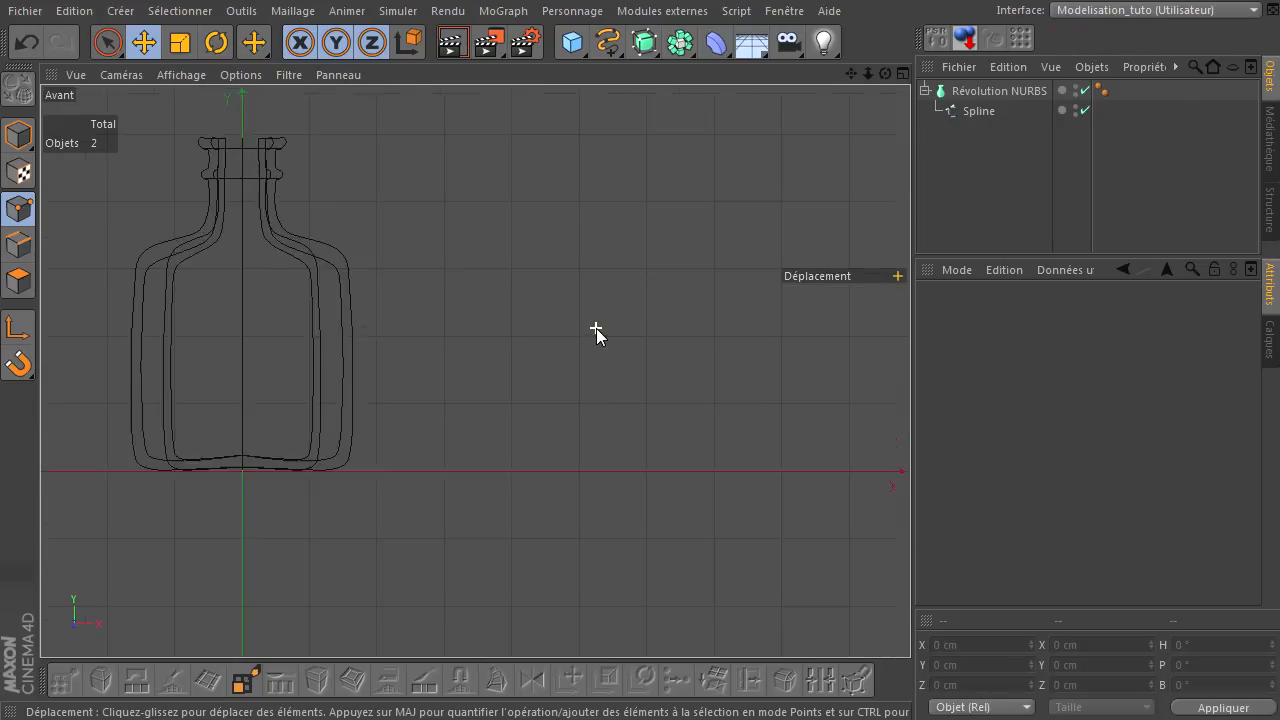
# - Disable the revolution and move the four body corner points inward together to about X 1134 cm
pyautogui.click(1085, 91)
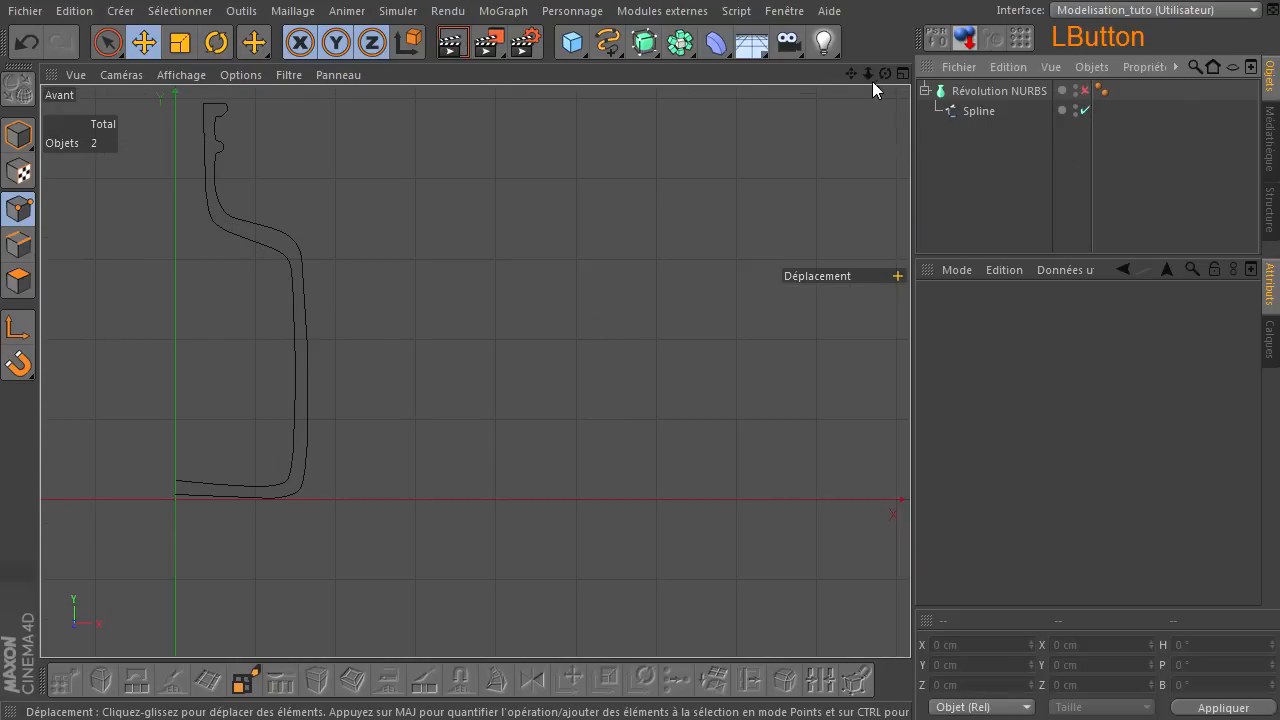
pyautogui.moveTo(850, 75); pyautogui.dragTo(910, 490)
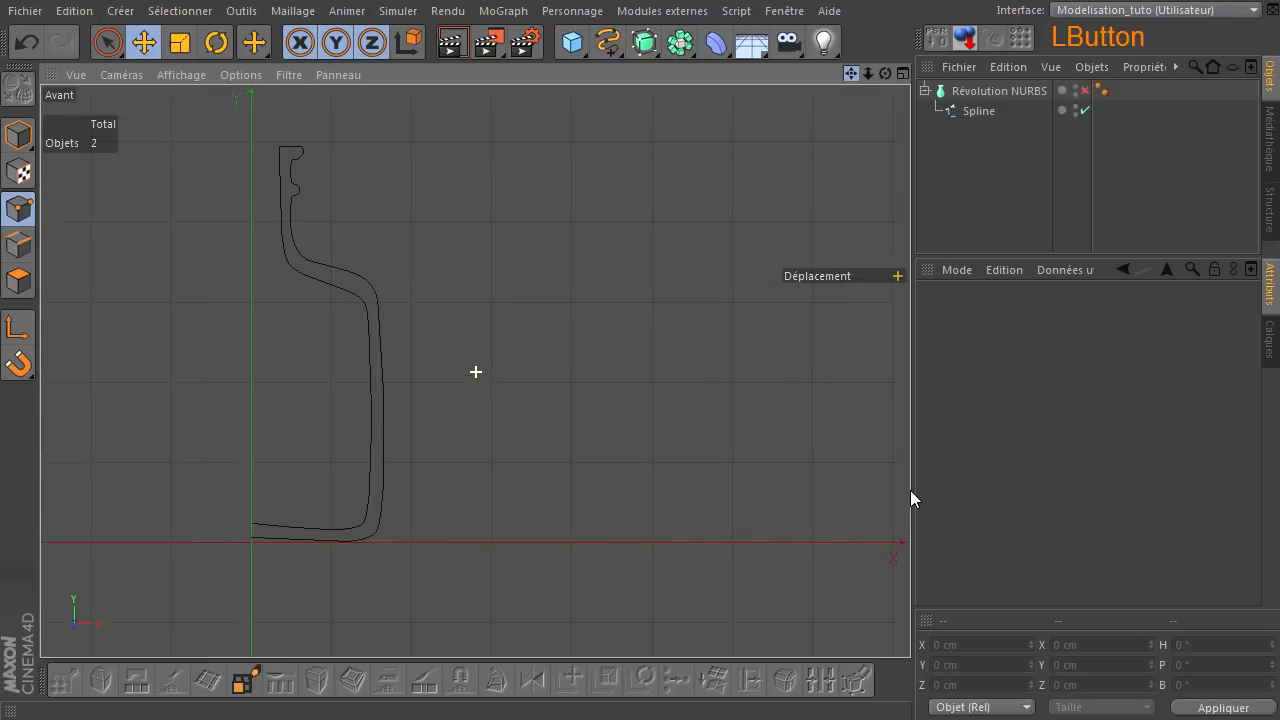
pyautogui.click(975, 111)
pyautogui.moveTo(107, 42); pyautogui.dragTo(175, 94)
pyautogui.moveTo(360, 251); pyautogui.dragTo(588, 630)
pyautogui.moveTo(524, 440); pyautogui.dragTo(496, 443)
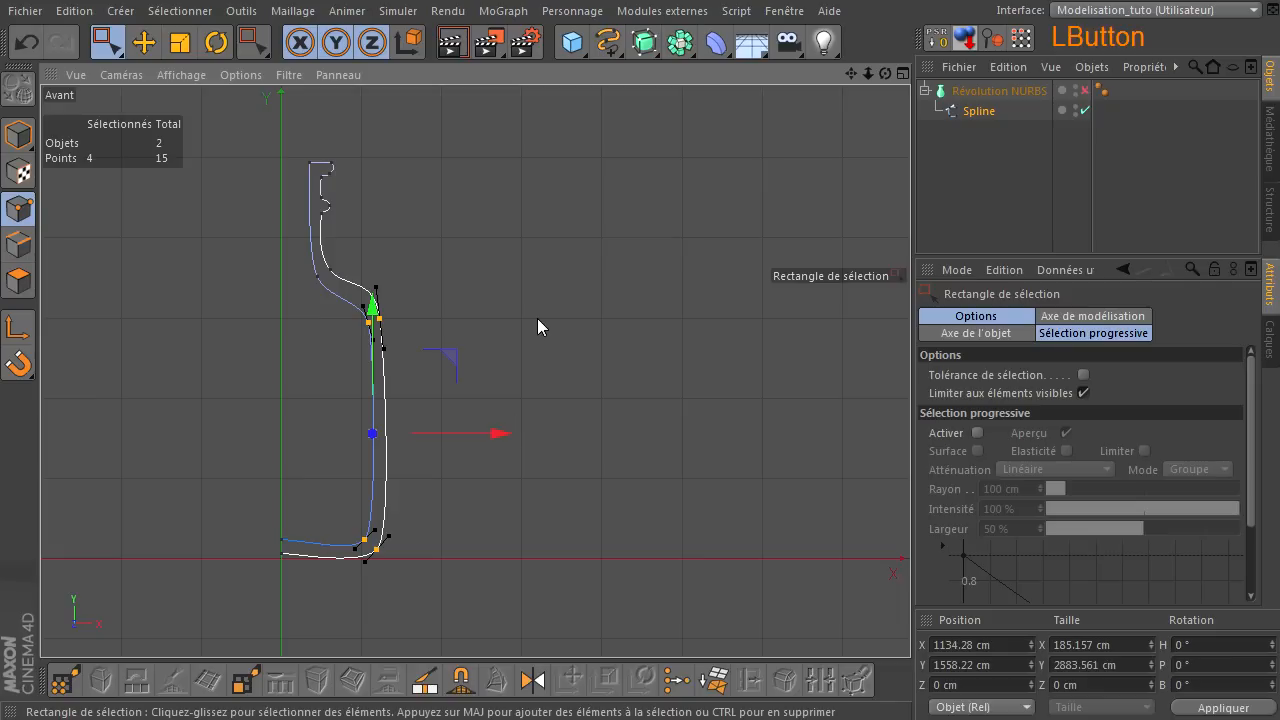
# - Re-enable the revolution and examine the narrowed bottle from different angles in the perspective view
pyautogui.middleClick(517, 253)
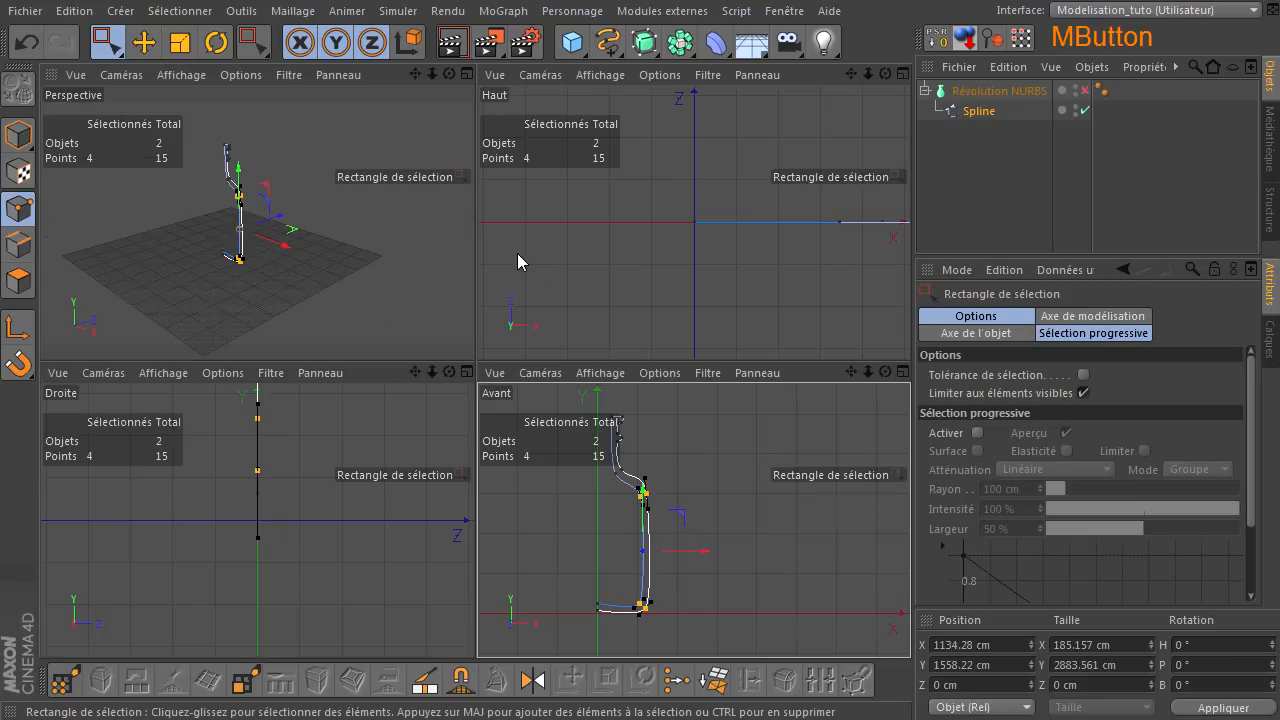
pyautogui.click(1085, 90)
pyautogui.middleClick(253, 266)
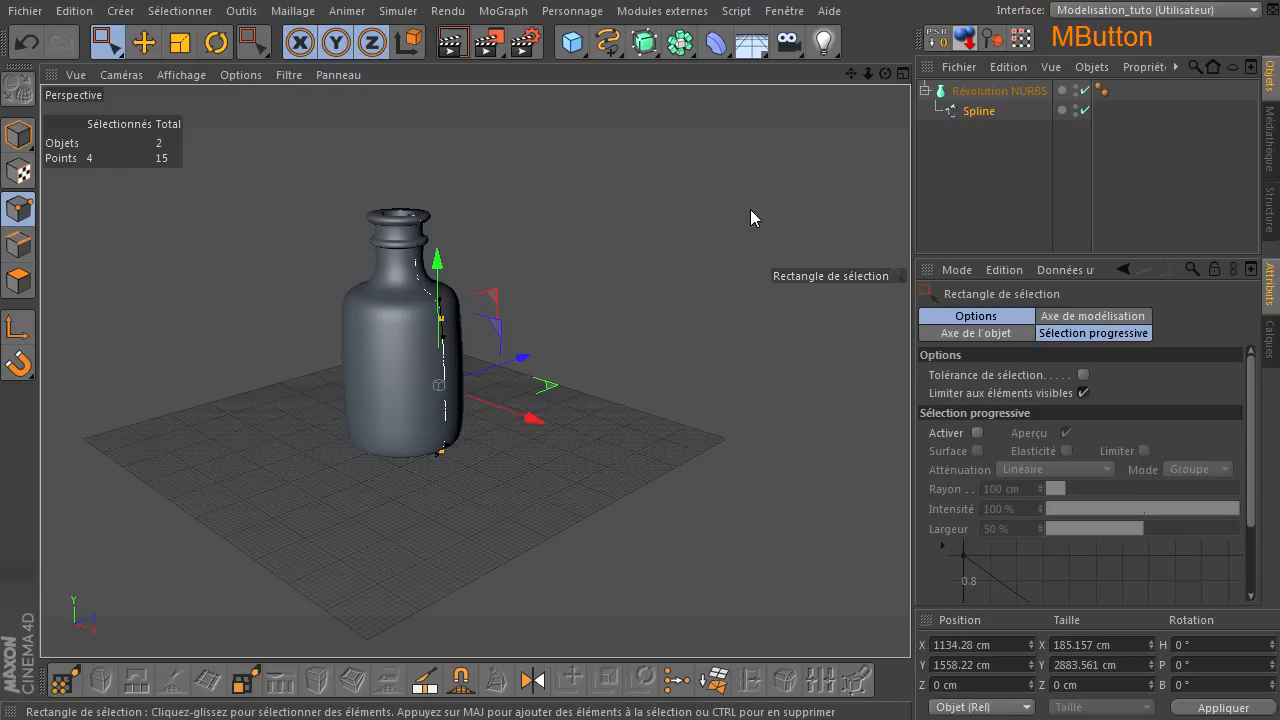
pyautogui.scroll(3, 412, 304)
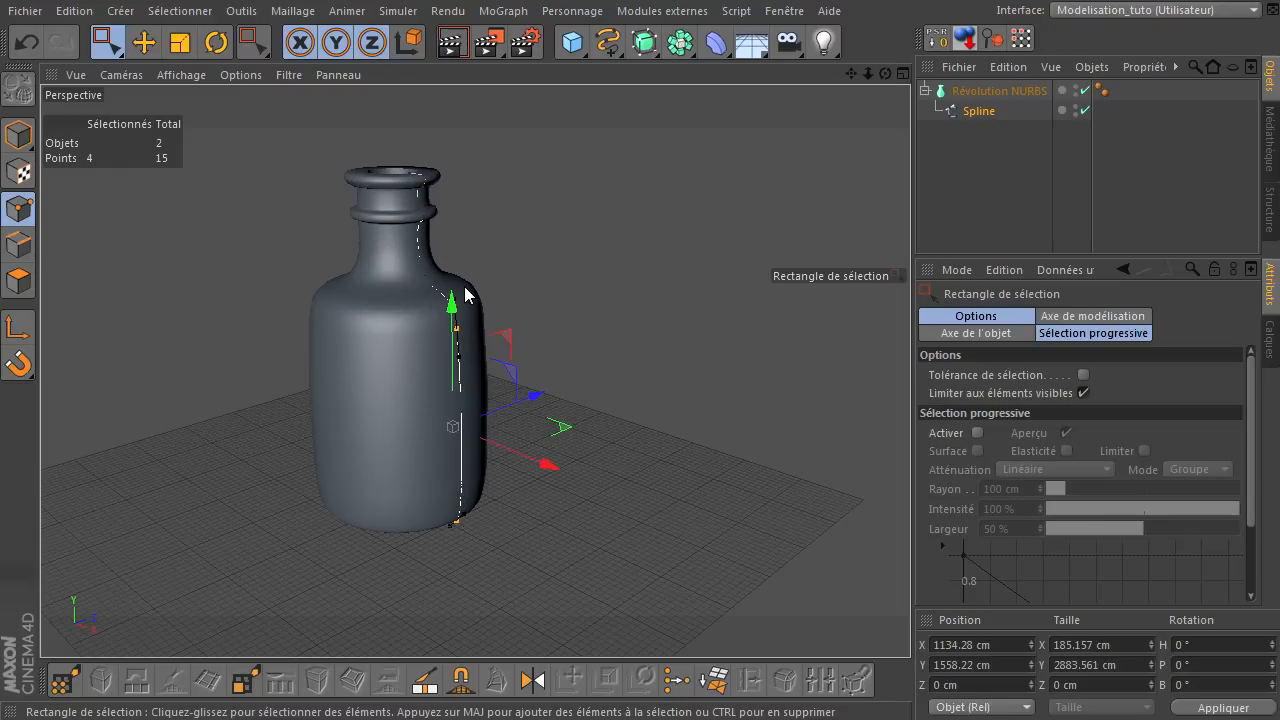
pyautogui.moveTo(886, 73); pyautogui.dragTo(910, 490)
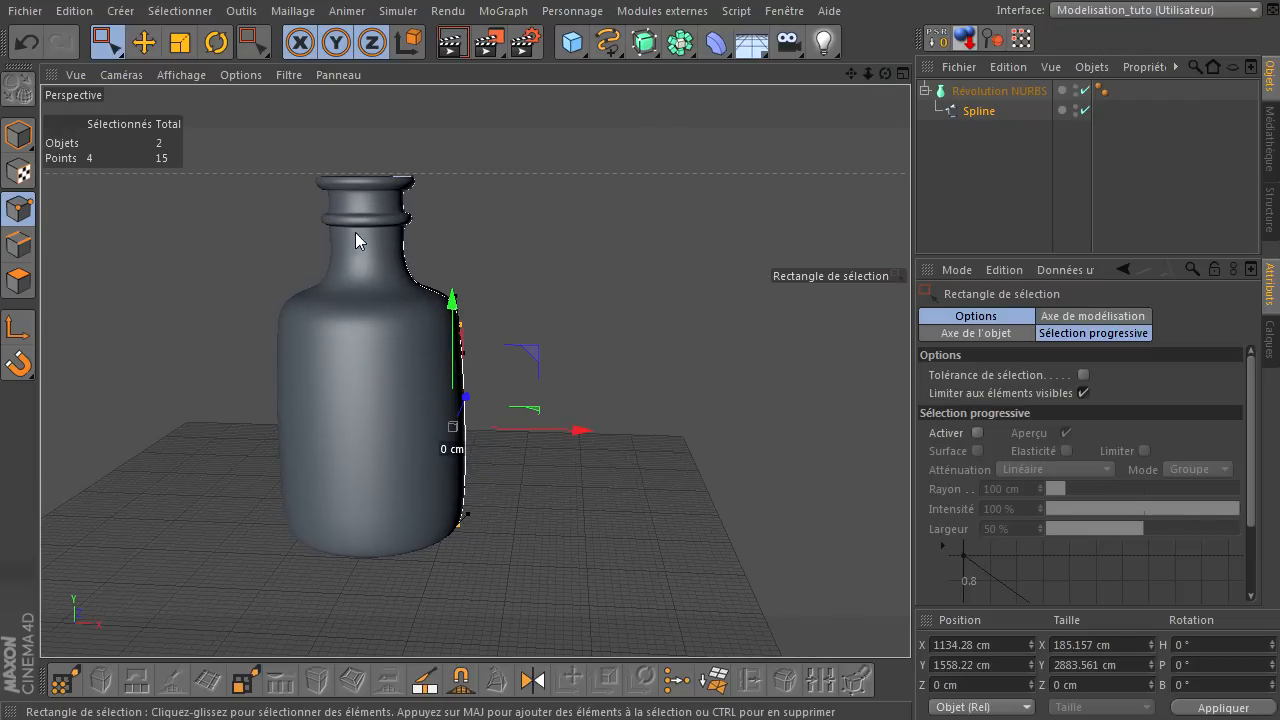
pyautogui.middleClick(516, 266)
pyautogui.middleClick(649, 434)
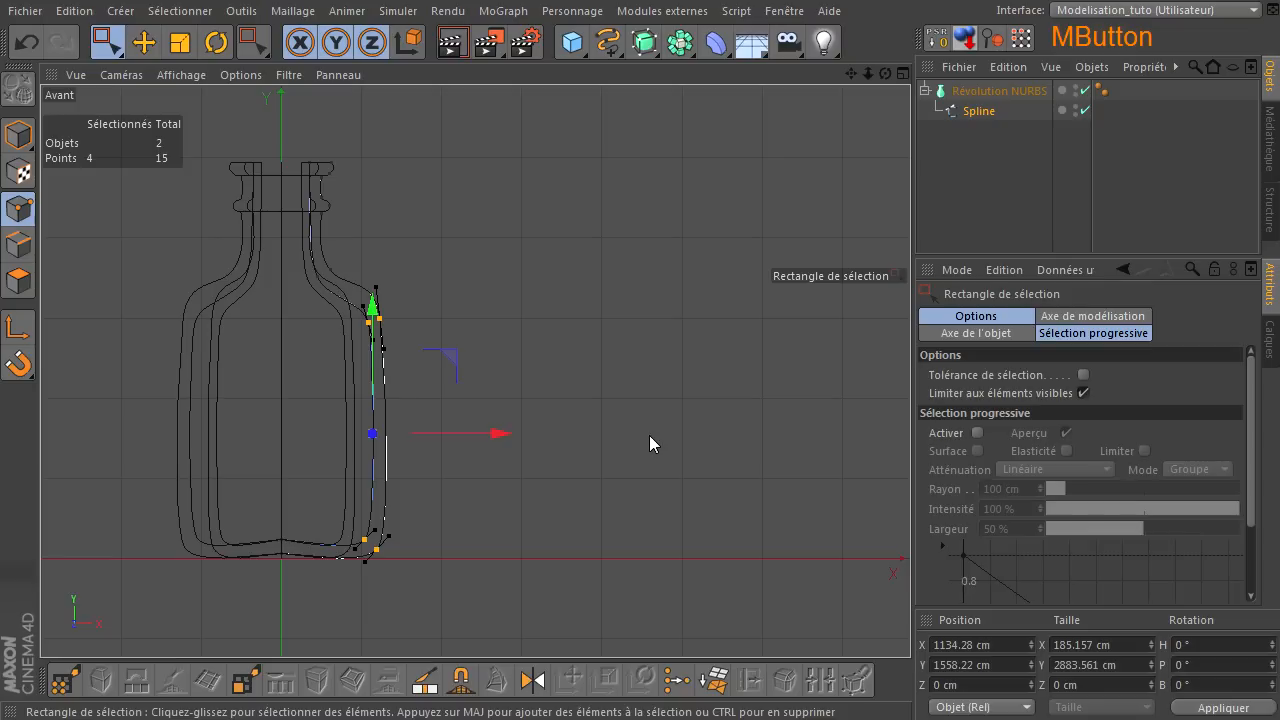
# - Disable the revolution and move the nine neck and lip points inward and up to about (372, 4679) cm
pyautogui.click(1086, 91)
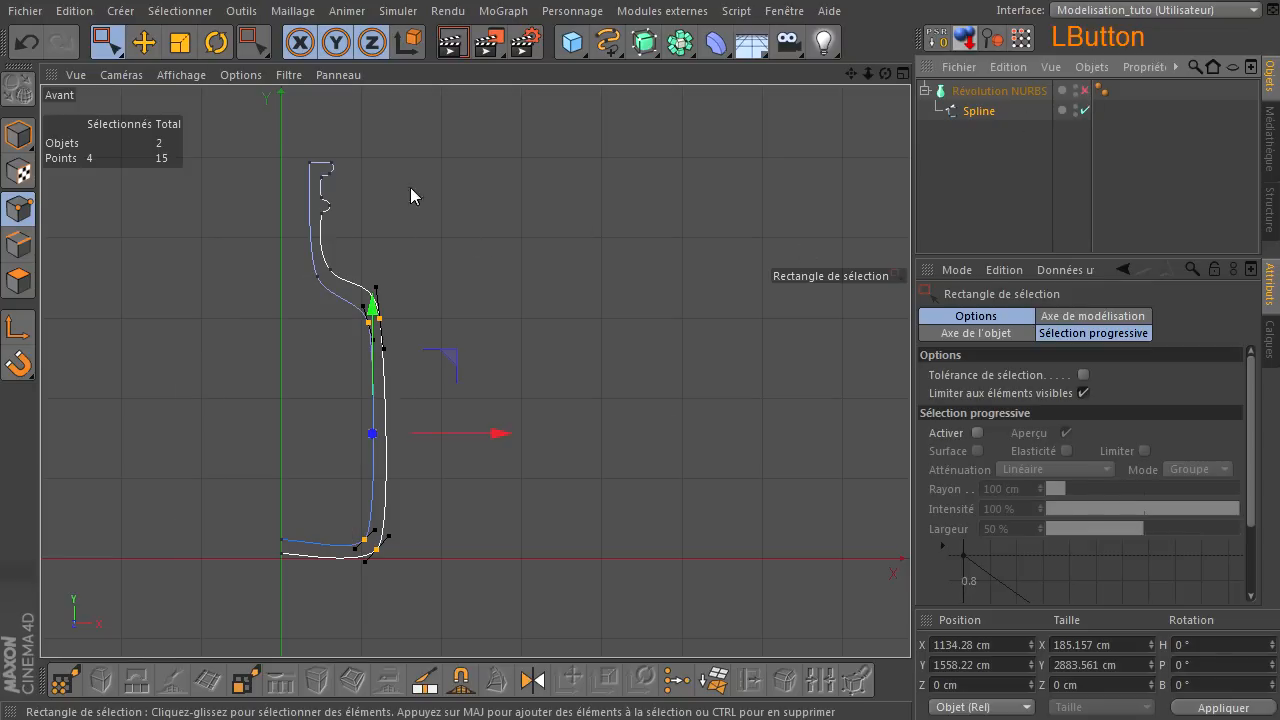
pyautogui.moveTo(263, 125); pyautogui.dragTo(388, 244)
pyautogui.moveTo(397, 287); pyautogui.dragTo(396, 280)
pyautogui.moveTo(428, 223); pyautogui.dragTo(419, 218)
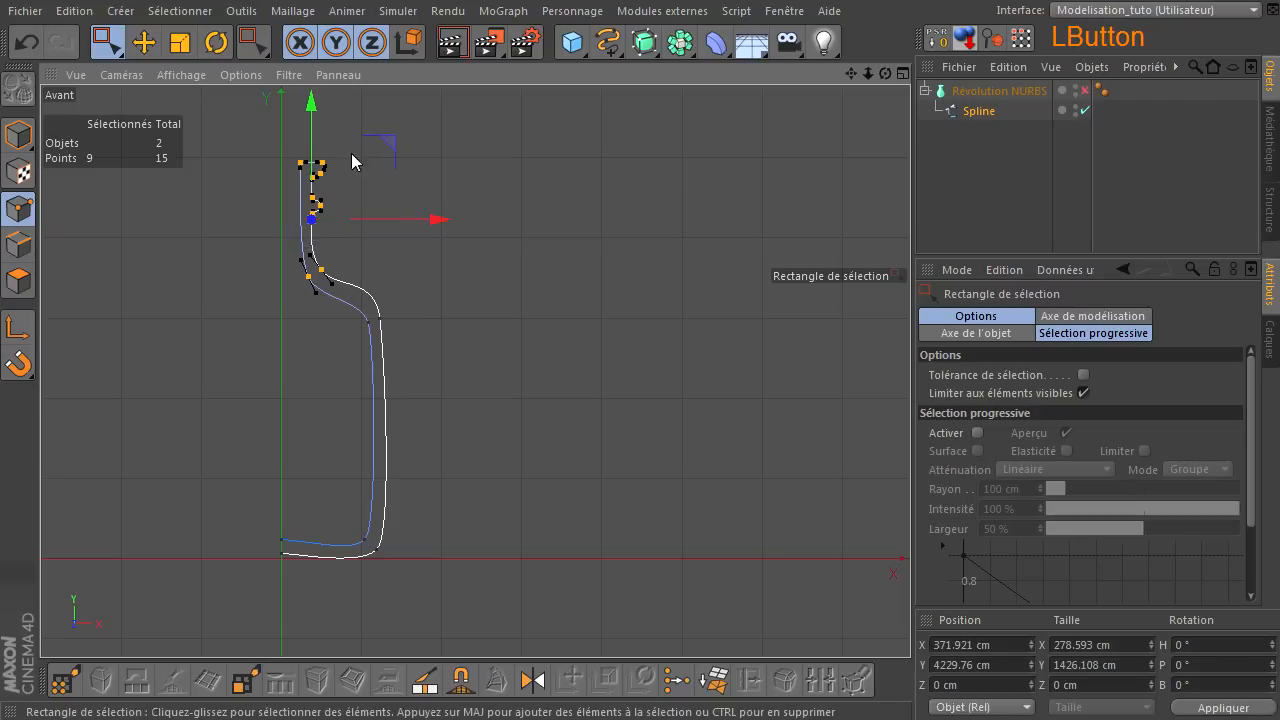
pyautogui.moveTo(314, 128); pyautogui.dragTo(323, 99)
# - Turn the revolution back on and check the raised neck's shape in the perspective view
pyautogui.middleClick(502, 277)
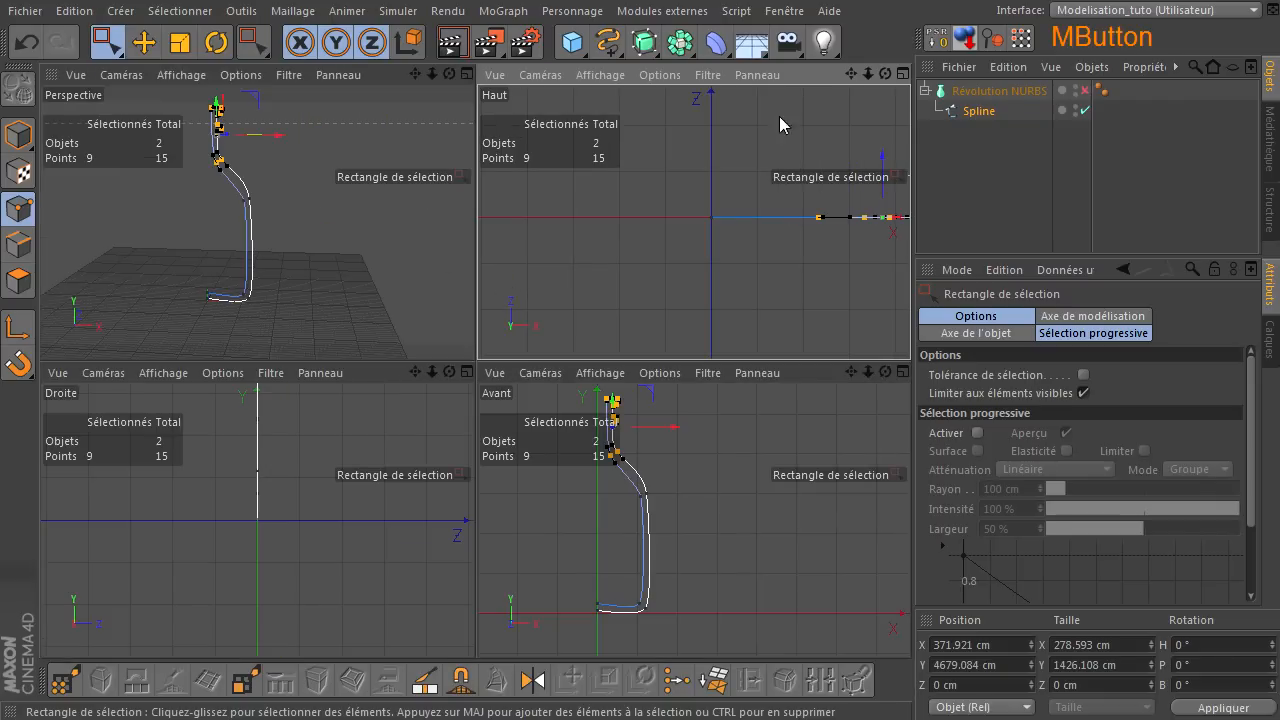
pyautogui.click(1085, 91)
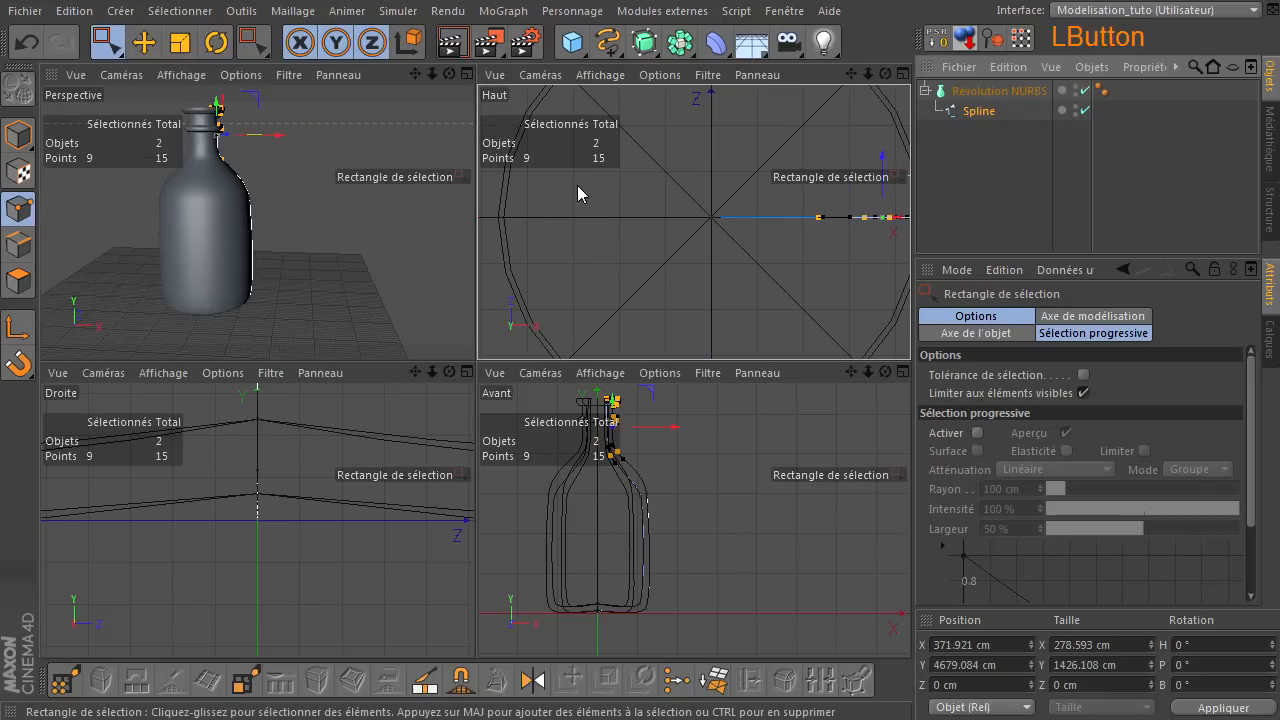
pyautogui.middleClick(290, 268)
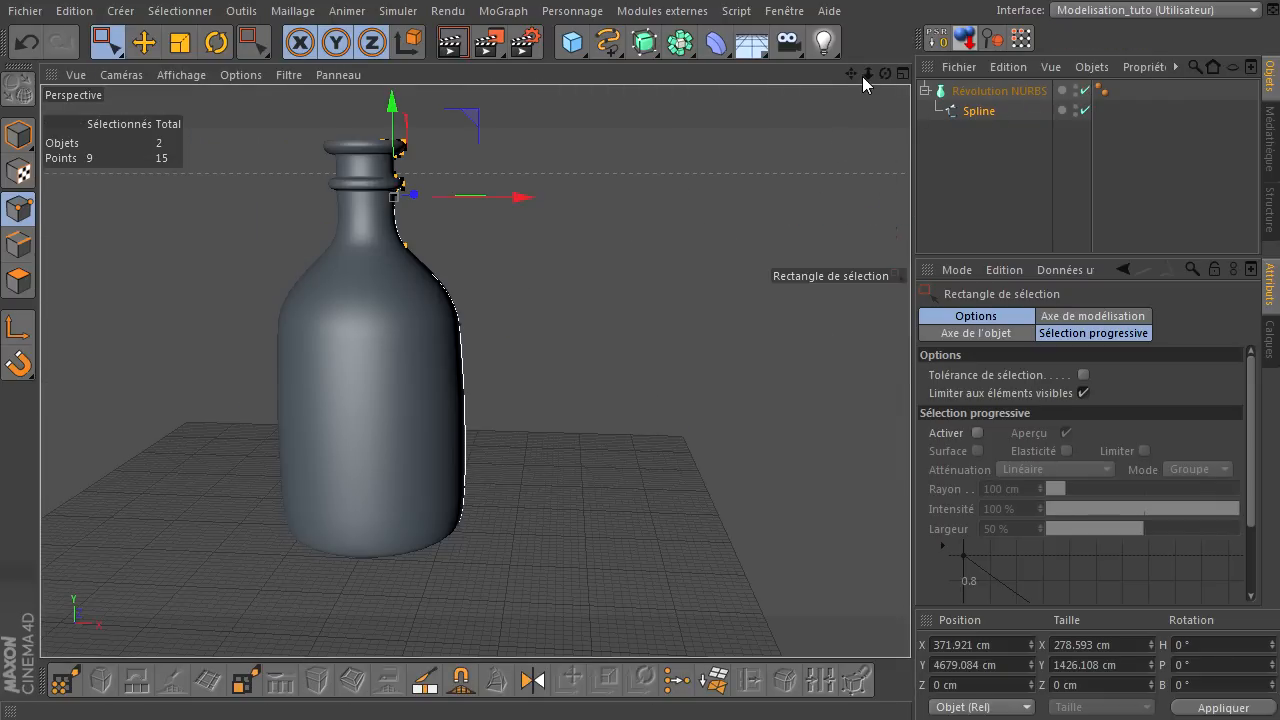
pyautogui.moveTo(849, 74); pyautogui.dragTo(425, 253)
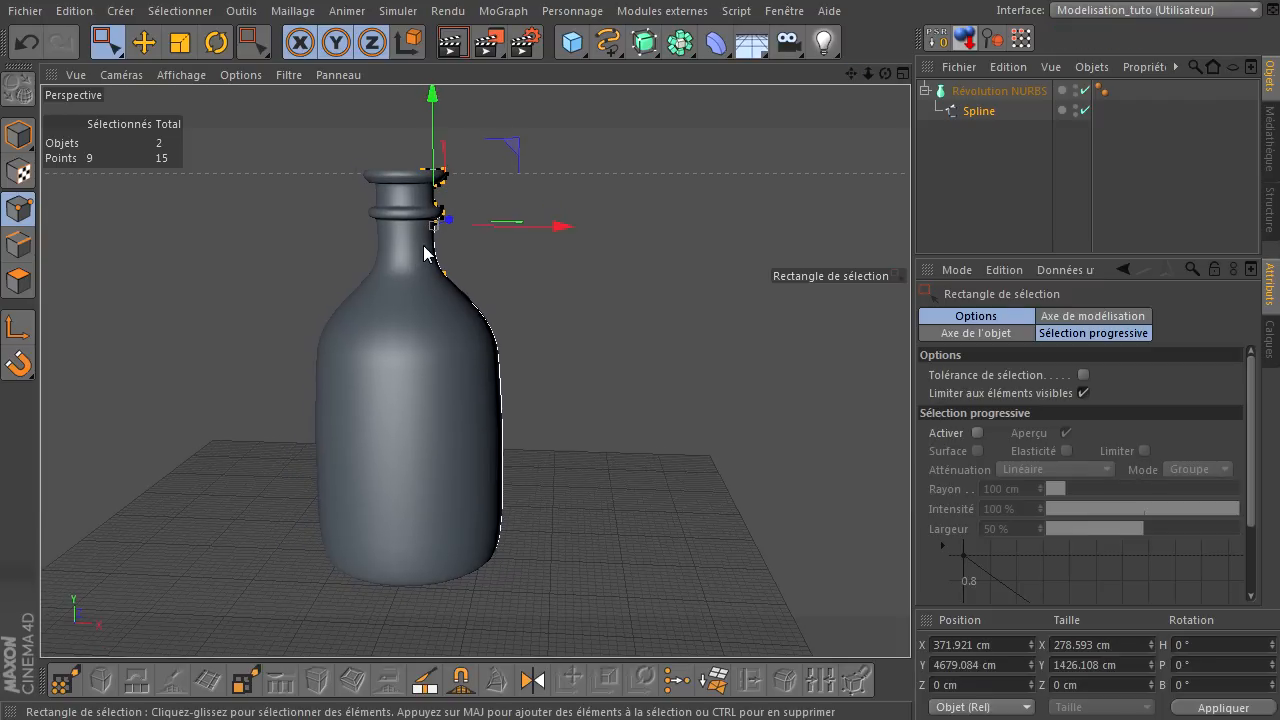
pyautogui.middleClick(605, 296)
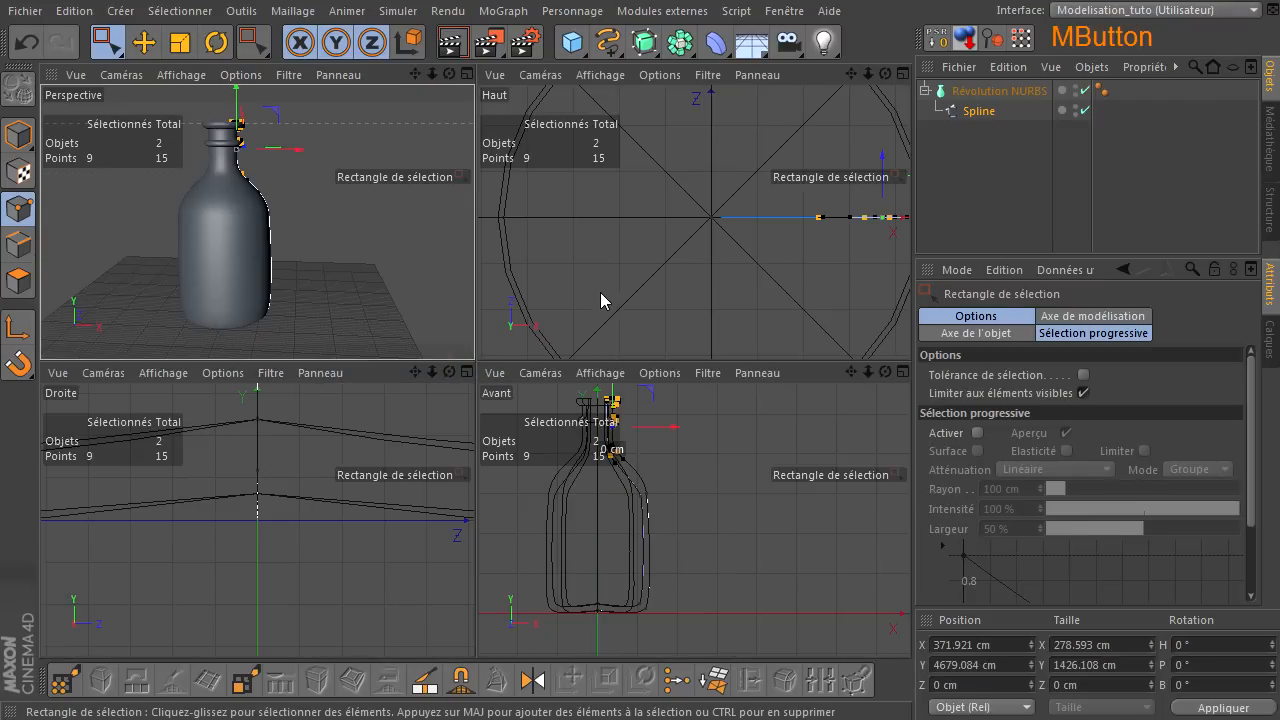
# - Disable the revolution and lower the two points at the base of the neck to about Y 3635 cm
pyautogui.click(1082, 92)
pyautogui.middleClick(649, 389)
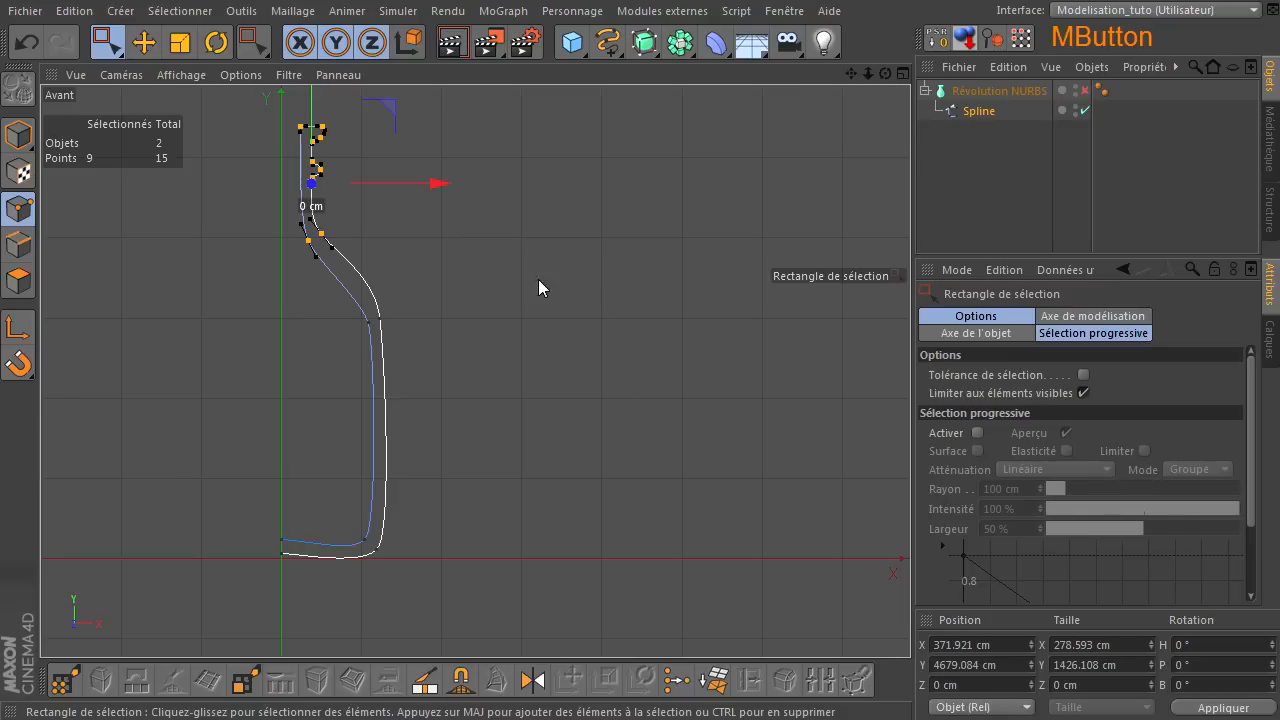
pyautogui.moveTo(369, 266); pyautogui.dragTo(370, 264)
pyautogui.moveTo(316, 118); pyautogui.dragTo(340, 152)
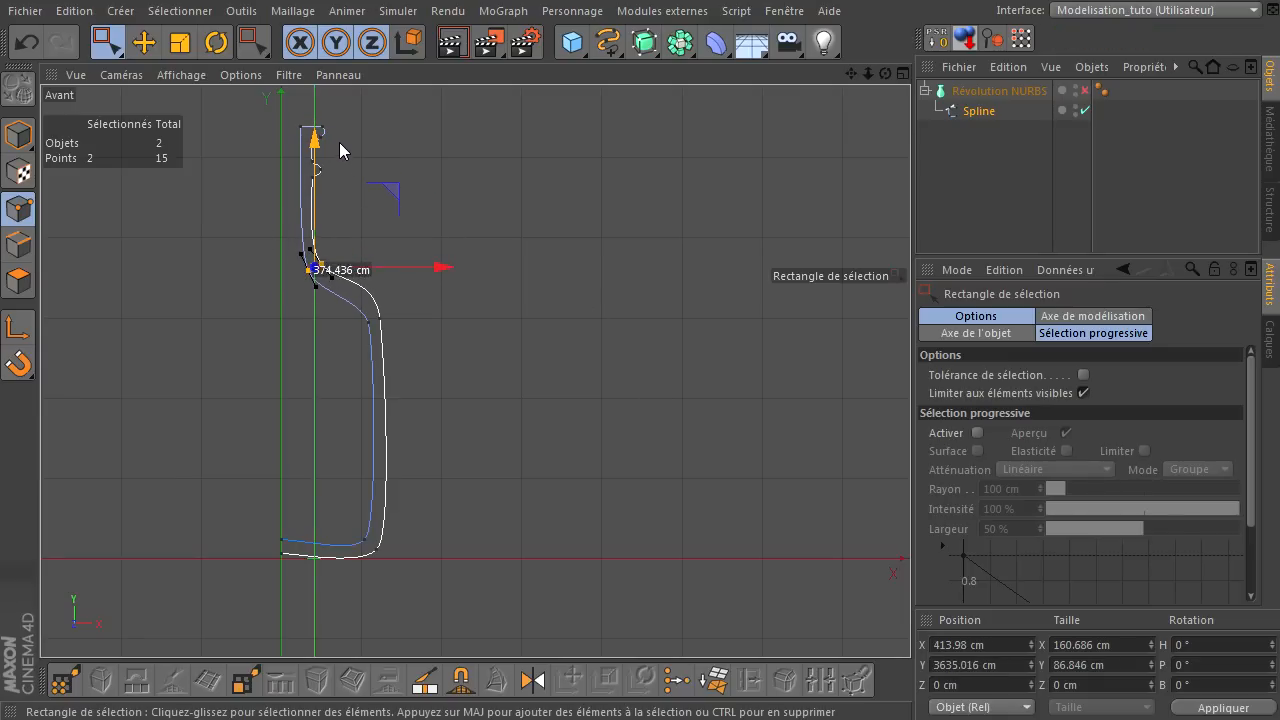
# - Lower the two shoulder points slightly, move the two neck base points down to about Y 3423 cm and clear the selection
pyautogui.moveTo(337, 306); pyautogui.dragTo(432, 355)
pyautogui.moveTo(371, 200); pyautogui.dragTo(373, 212)
pyautogui.moveTo(274, 239); pyautogui.dragTo(359, 303)
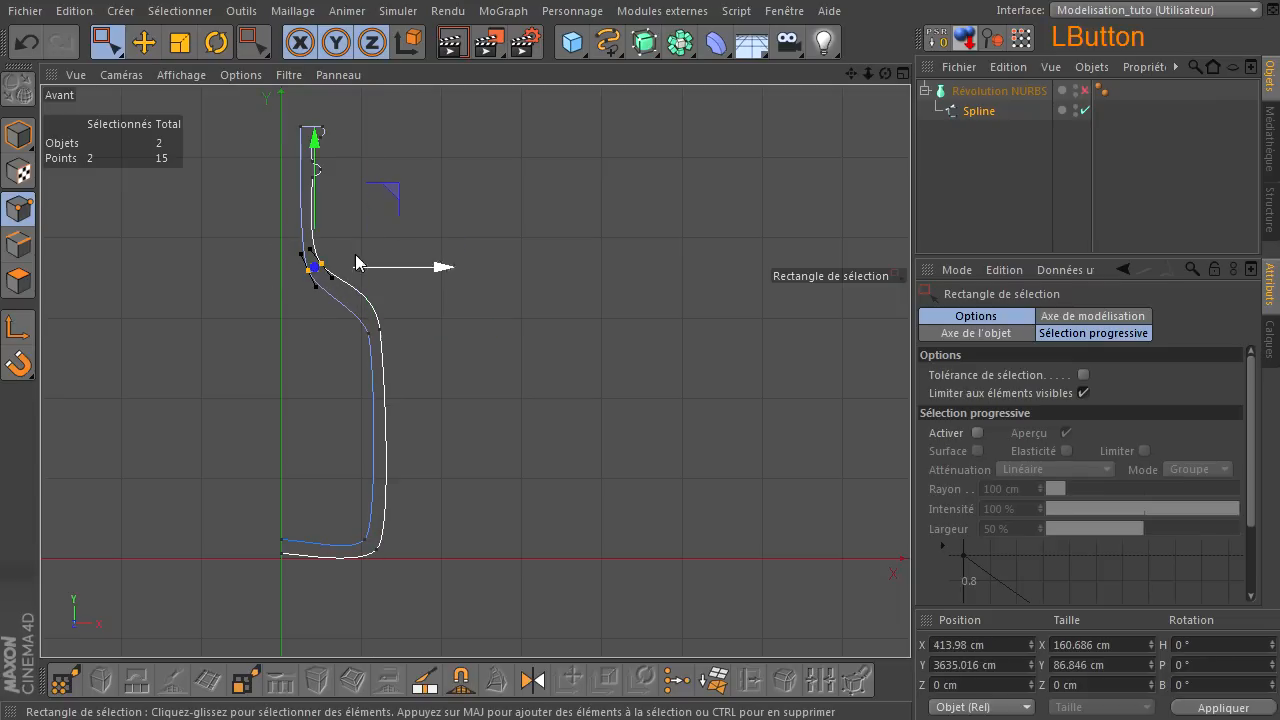
pyautogui.moveTo(318, 160); pyautogui.dragTo(323, 183)
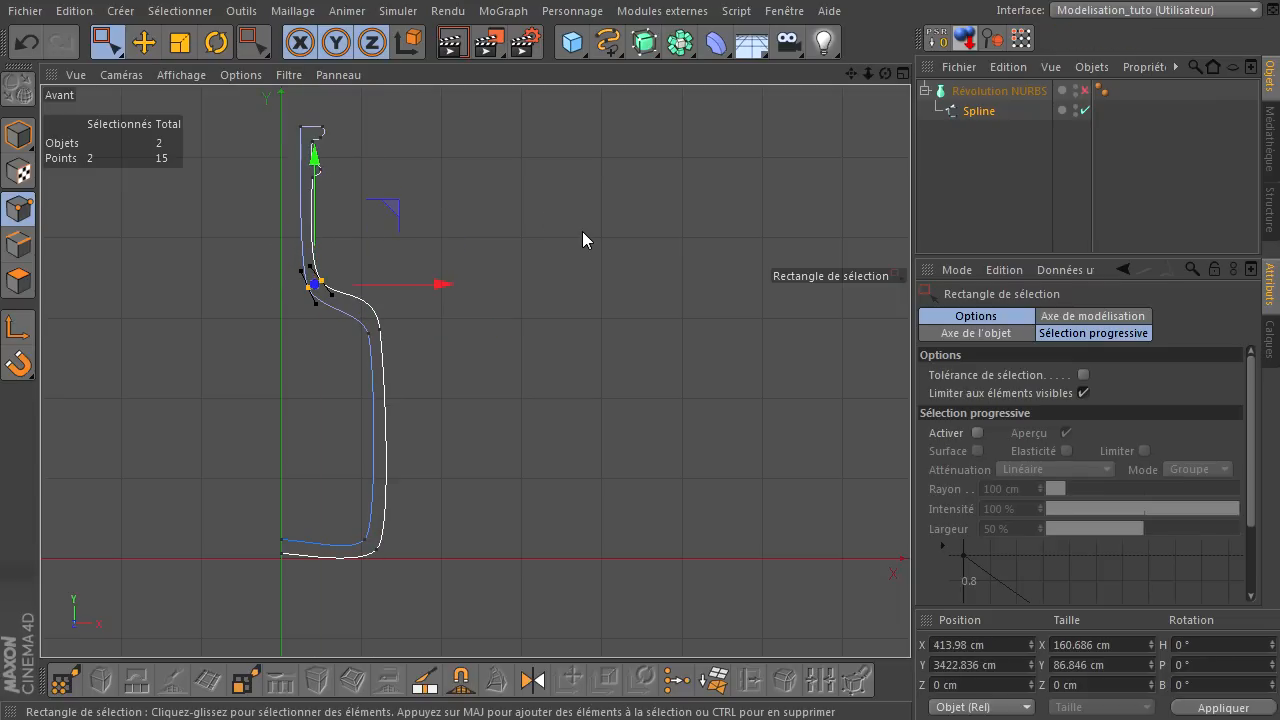
pyautogui.click(607, 254)
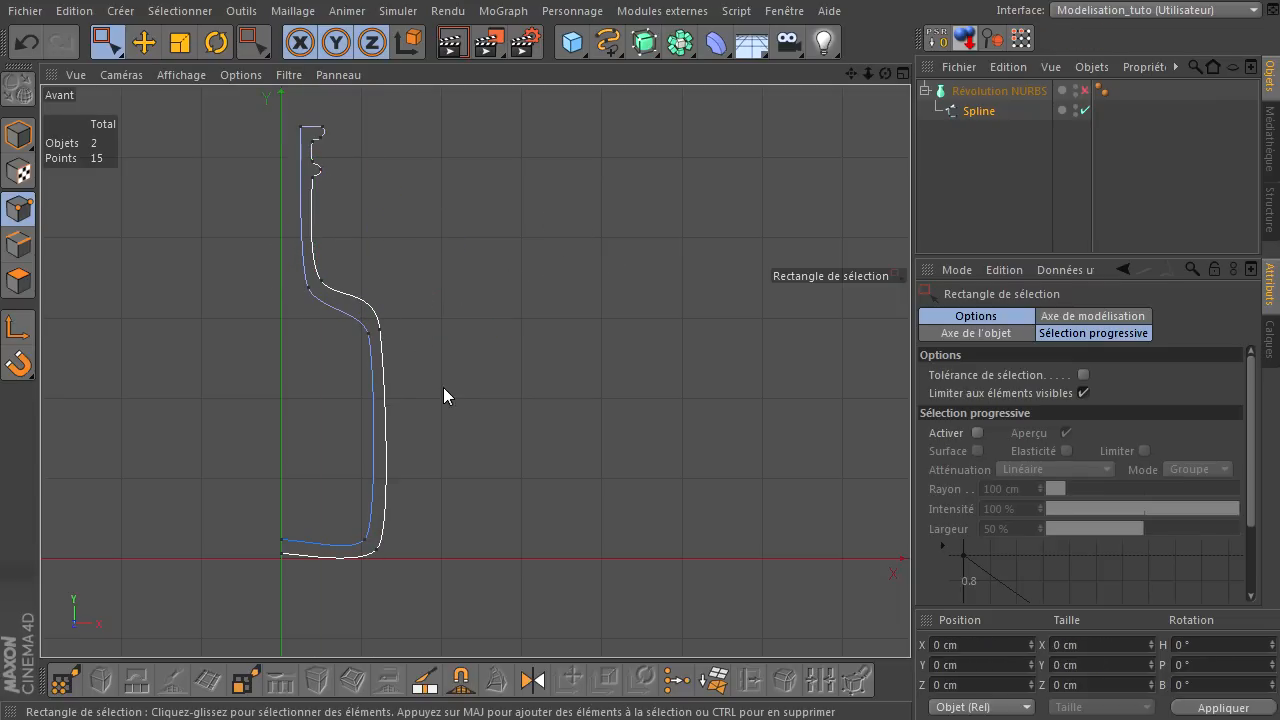
# - Re-enable the revolution and show the long-necked bottle in the perspective view
pyautogui.click(1085, 90)
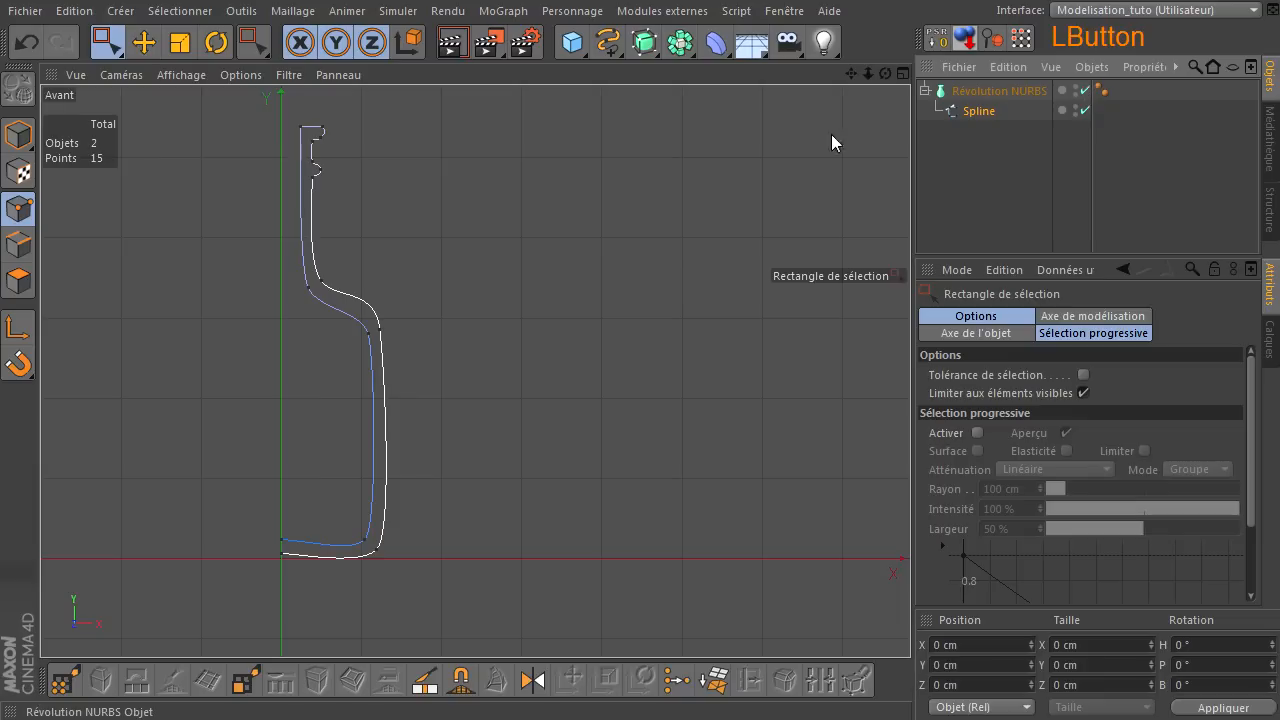
pyautogui.middleClick(672, 237)
pyautogui.middleClick(323, 222)
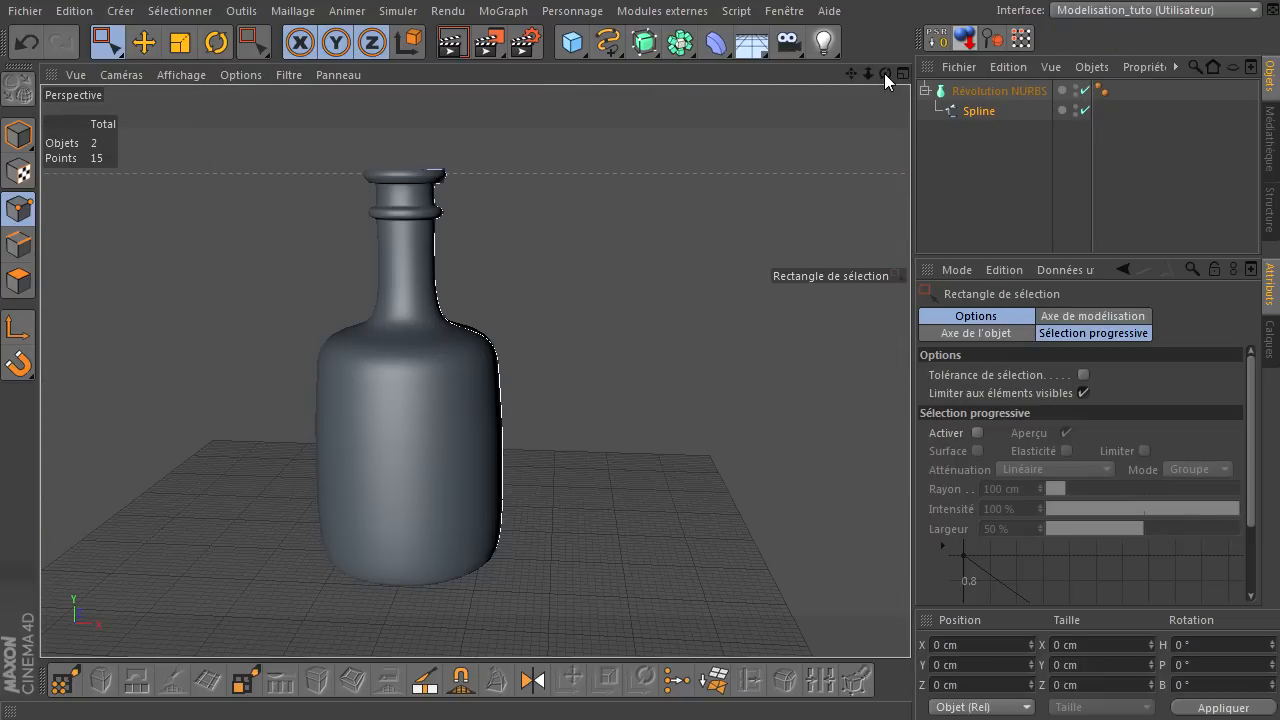
# - Disable the revolution, raise the two spline points at the base of the neck to about Y 3704 cm, and re-enable the revolution
pyautogui.click(1084, 91)
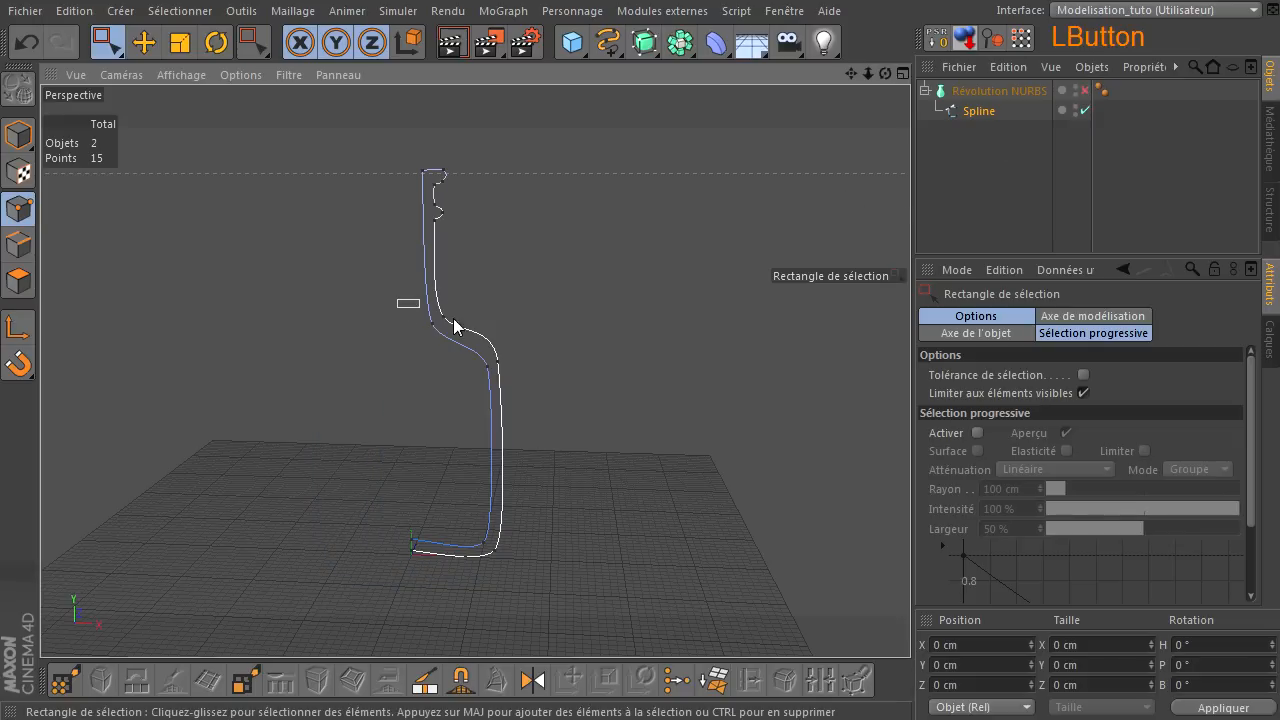
pyautogui.moveTo(454, 326); pyautogui.dragTo(418, 292)
pyautogui.moveTo(437, 189); pyautogui.dragTo(476, 164)
pyautogui.click(1084, 91)
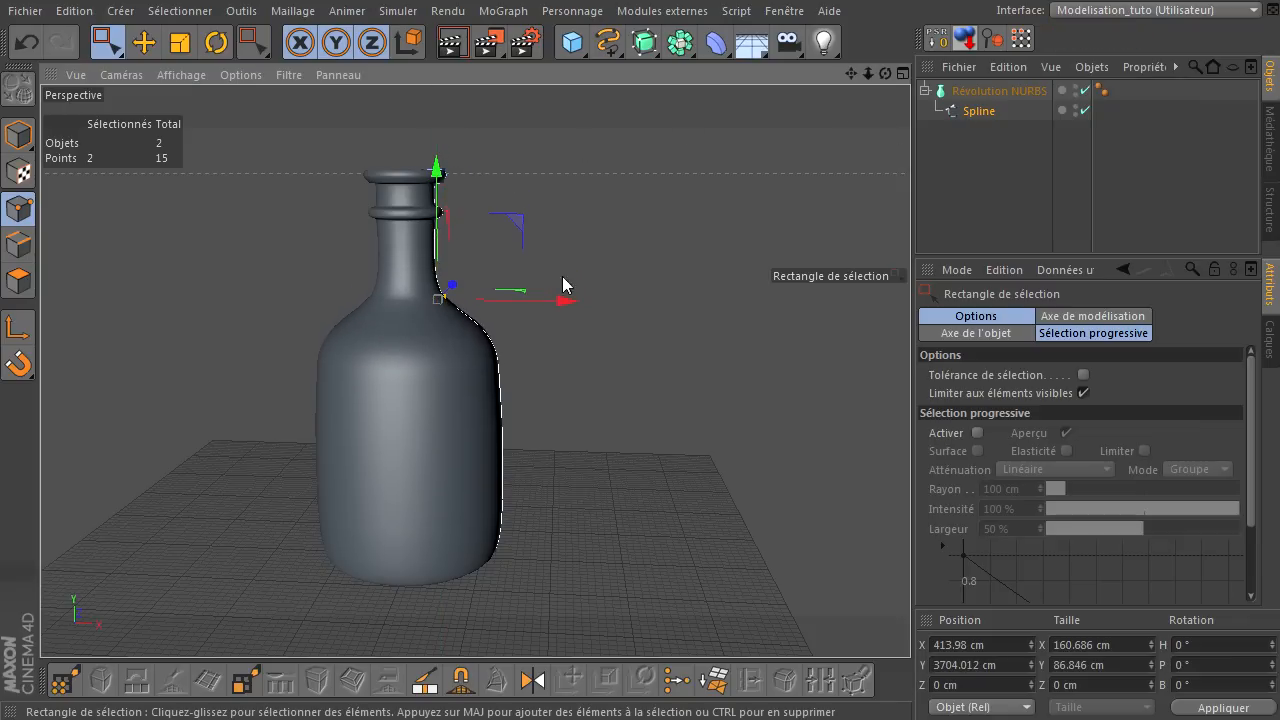
# - Clear the point selection and check the revised neck and shoulders from a higher angle in the perspective view
pyautogui.middleClick(667, 290)
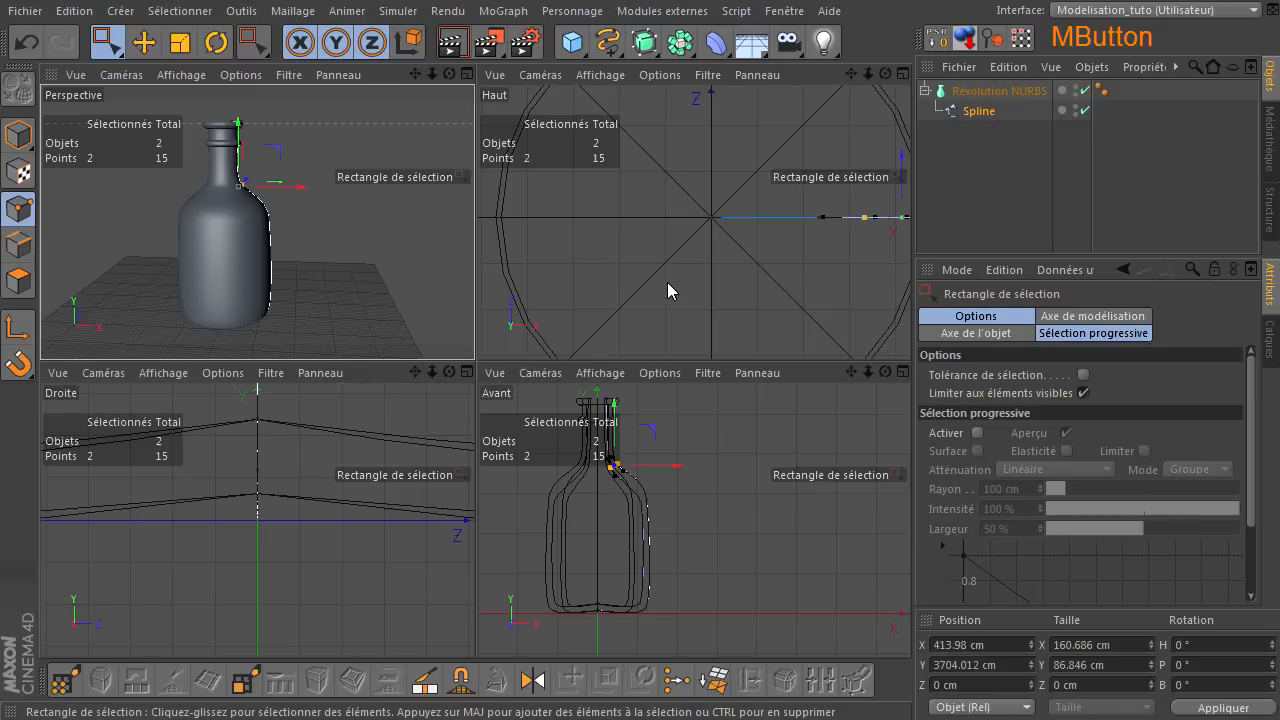
pyautogui.click(401, 247)
pyautogui.moveTo(449, 75); pyautogui.dragTo(565, 312)
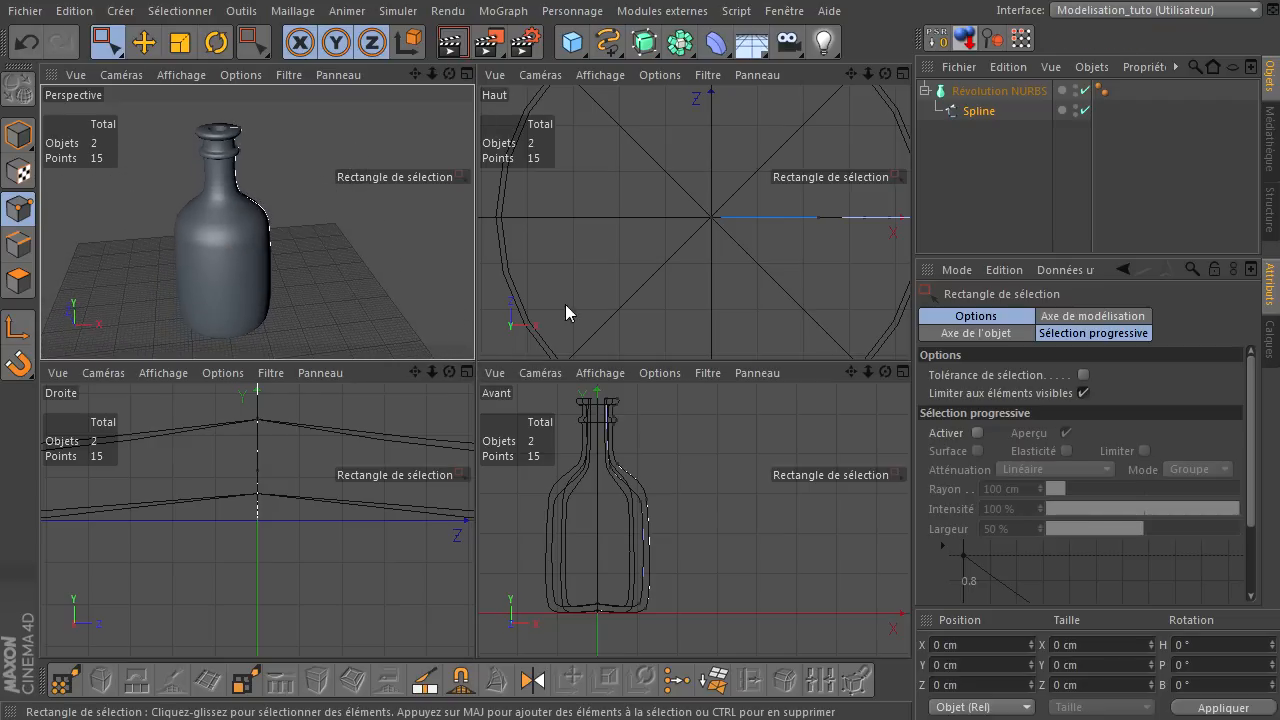
# - Add a cone in the front view, set its orientation to -Y and raise it to the bottle's mouth at about Y 5546 cm
pyautogui.middleClick(679, 491)
pyautogui.moveTo(851, 74); pyautogui.dragTo(911, 496)
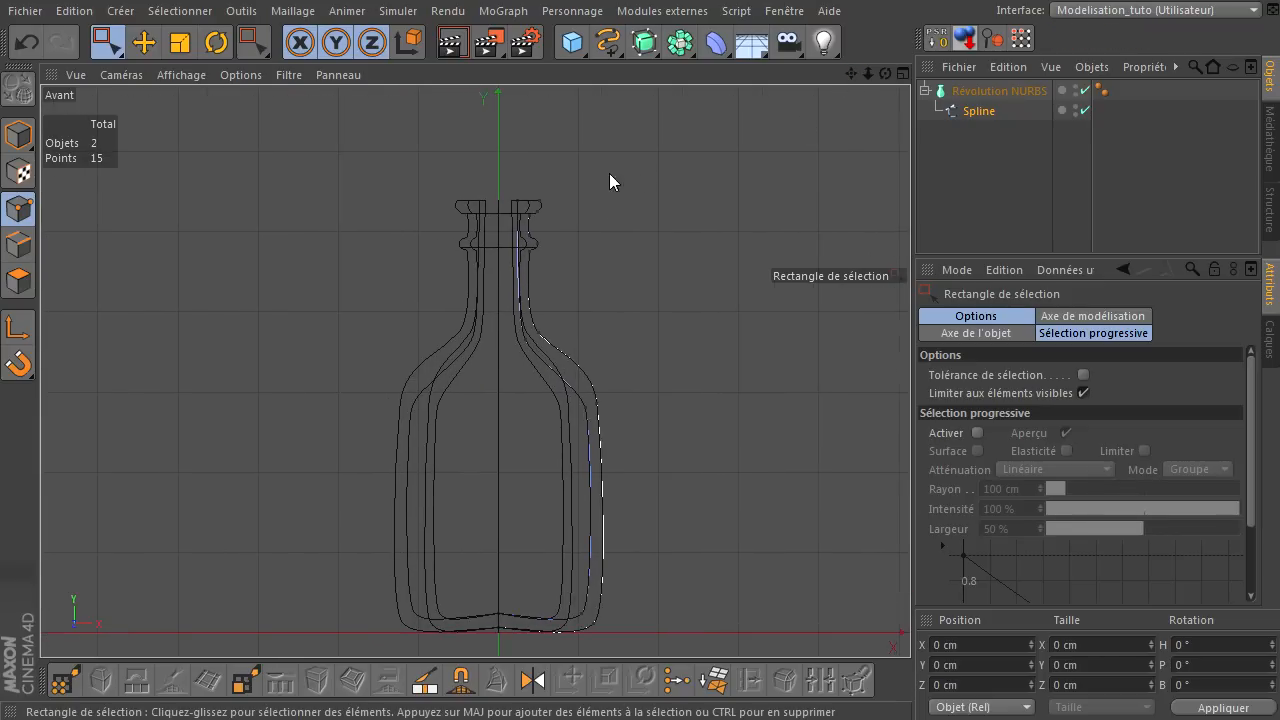
pyautogui.moveTo(572, 42); pyautogui.dragTo(953, 66)
pyautogui.moveTo(500, 500); pyautogui.dragTo(529, 317)
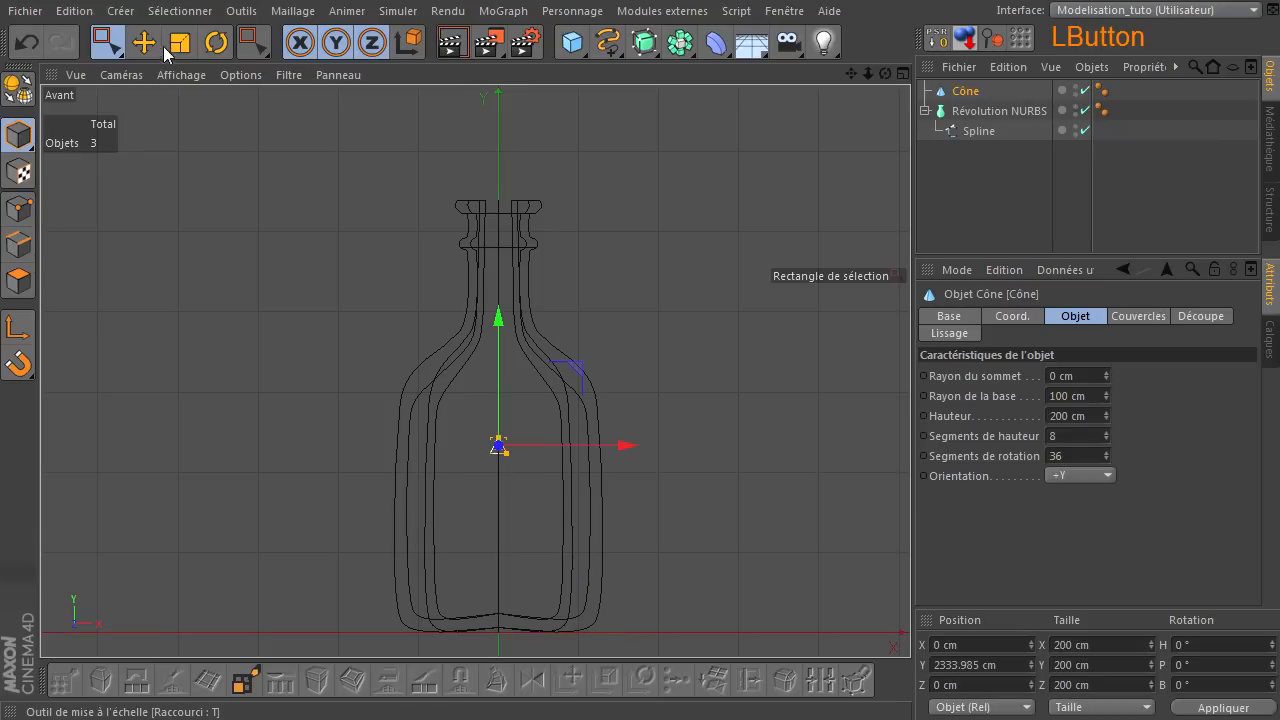
pyautogui.click(1074, 476)
pyautogui.click(1088, 557)
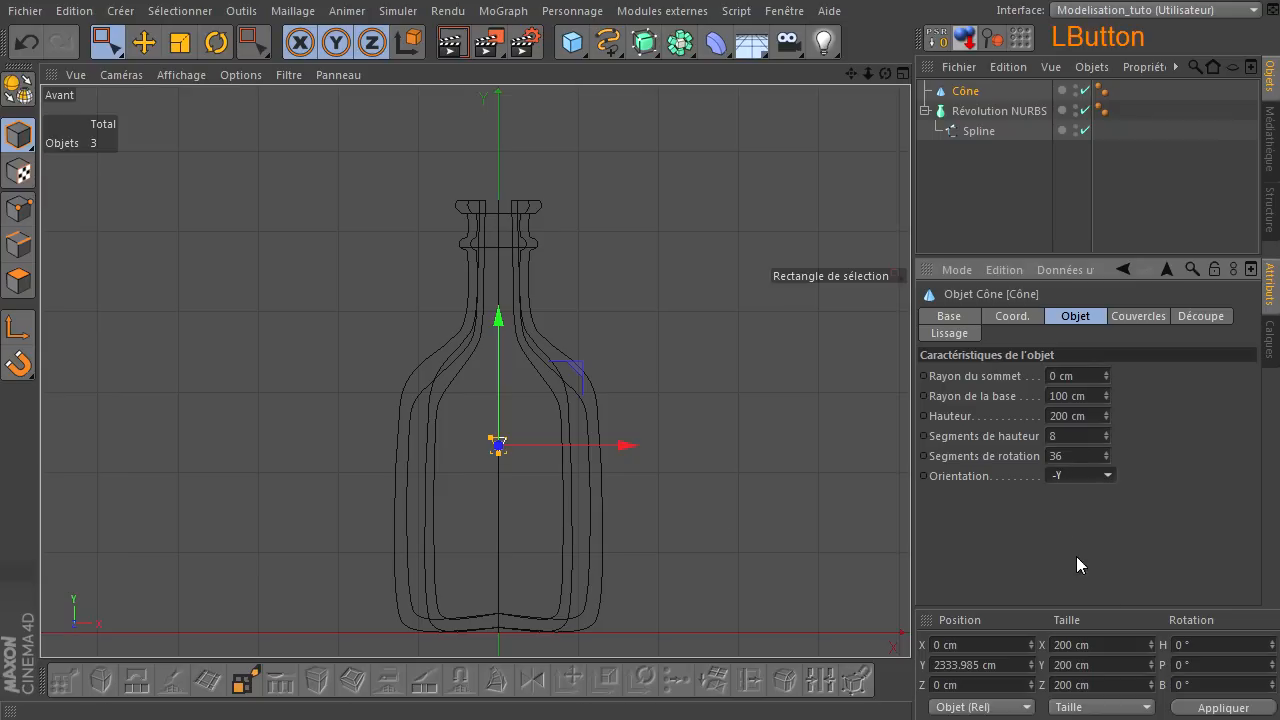
pyautogui.scroll(3, 451, 469)
pyautogui.scroll(-3, 456, 507)
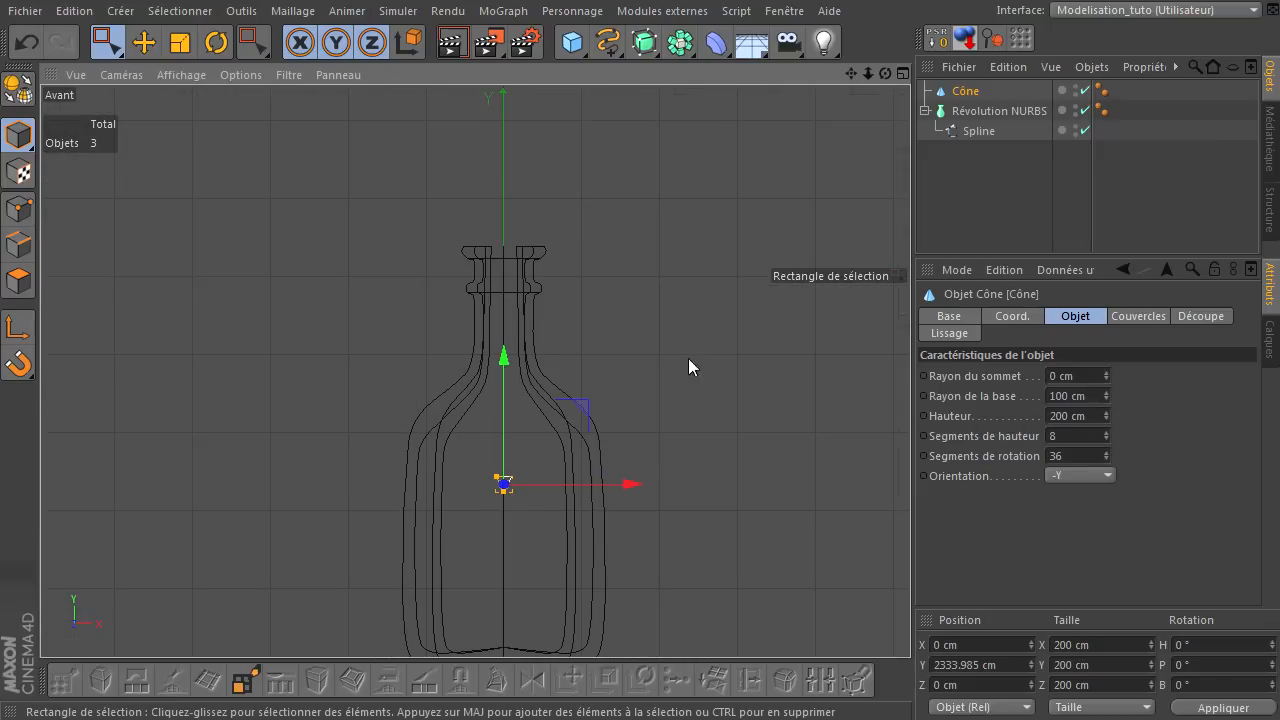
pyautogui.moveTo(504, 357); pyautogui.dragTo(540, 108)
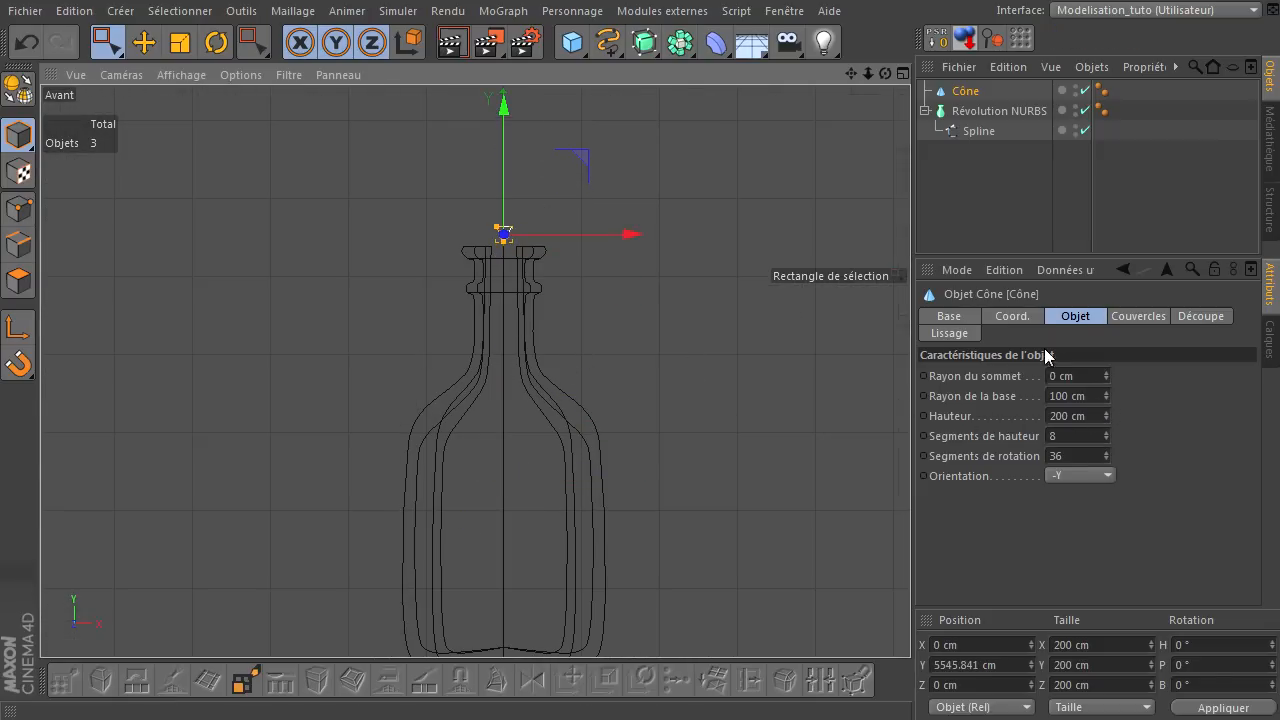
# - Lengthen the cone to a height of 1000 cm and lower it into the bottle's mouth to about Y 5327 cm
pyautogui.click(1091, 416)
pyautogui.write('400')
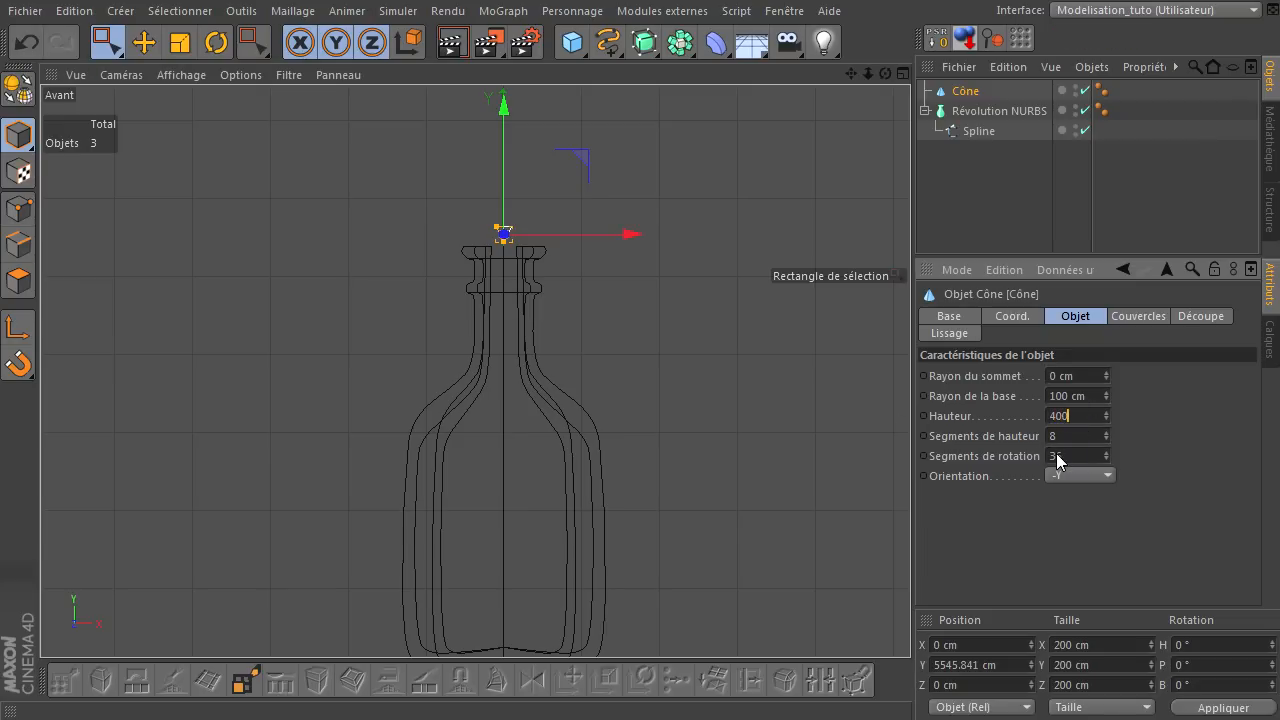
pyautogui.press('Return')
pyautogui.click(1092, 418)
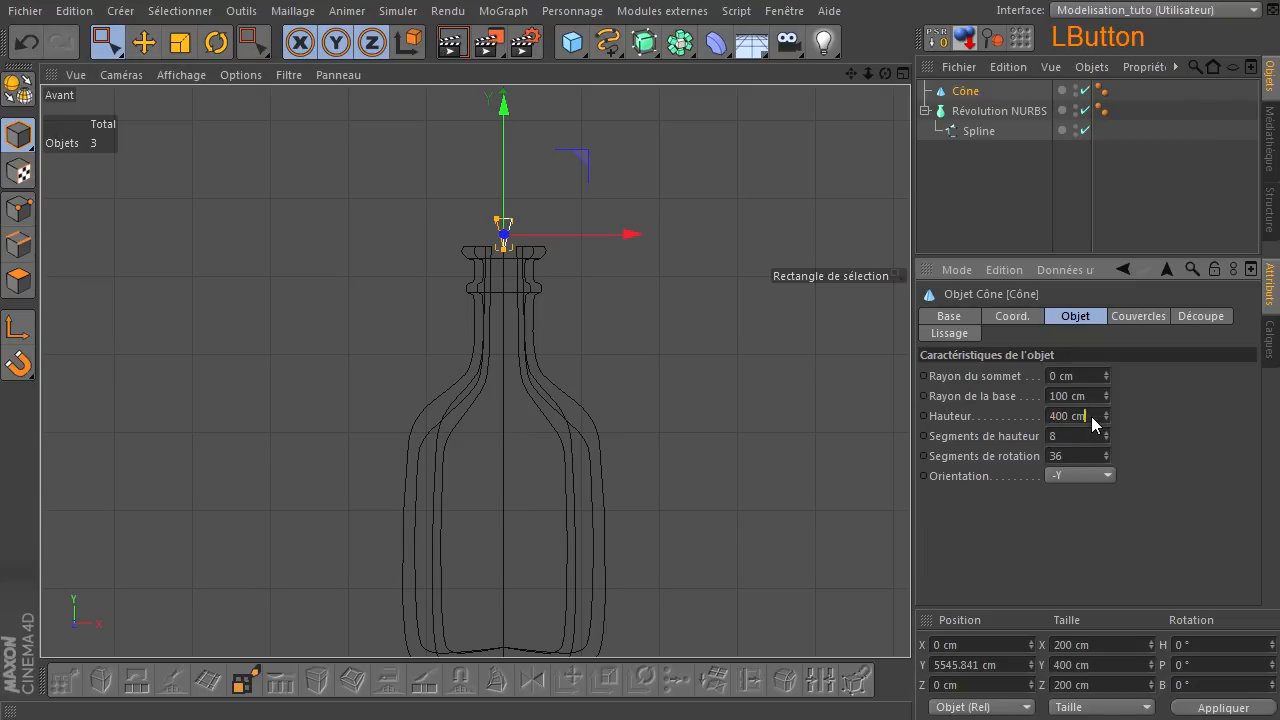
pyautogui.write('800')
pyautogui.press('Return')
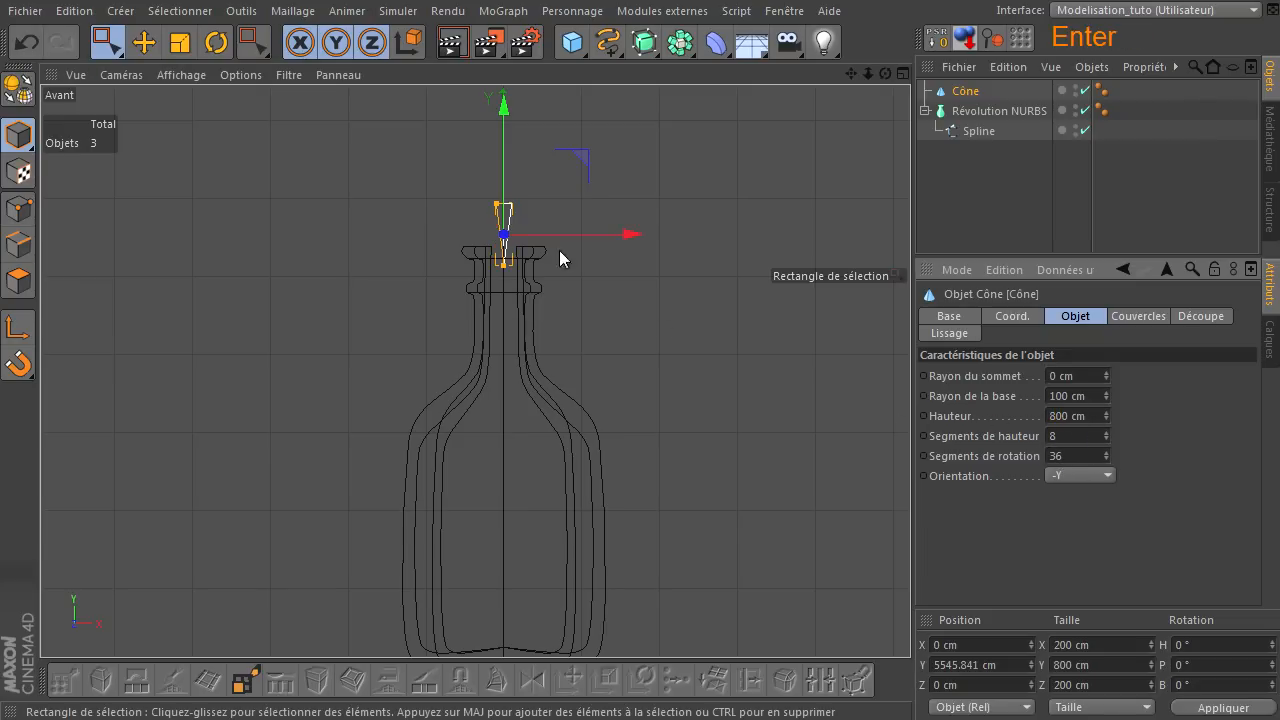
pyautogui.moveTo(505, 140); pyautogui.dragTo(511, 158)
pyautogui.click(1090, 418)
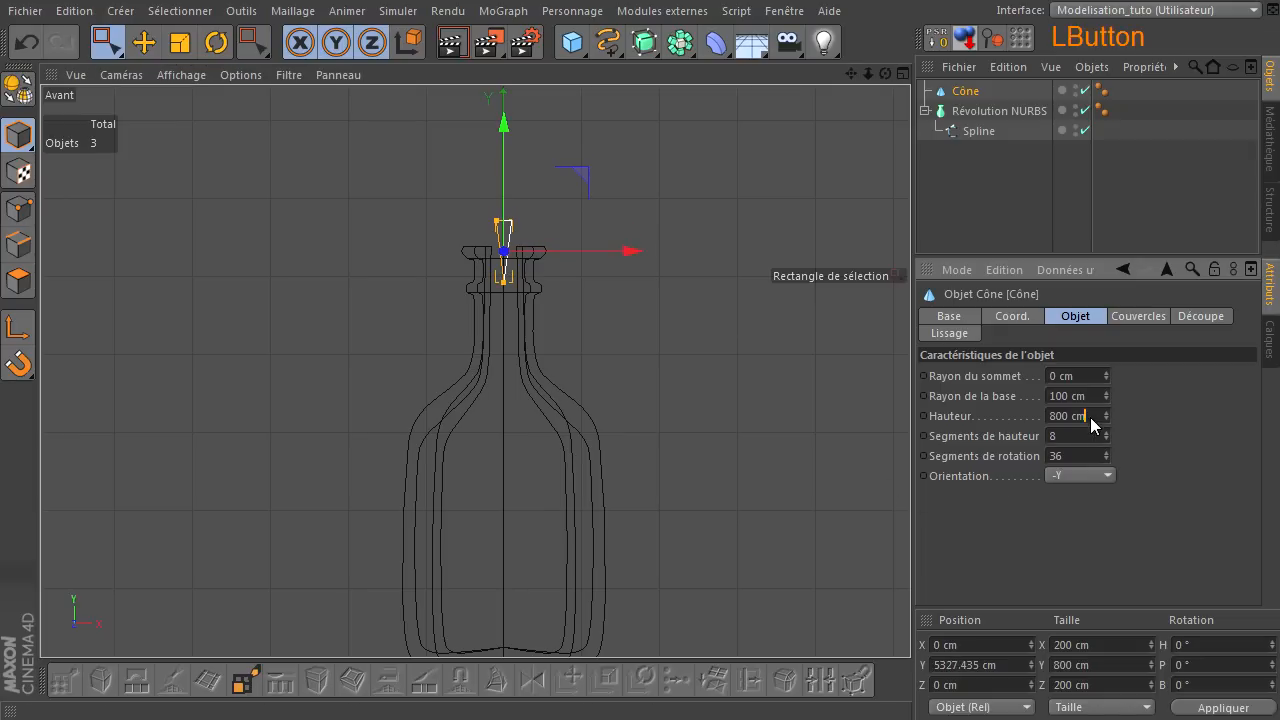
pyautogui.write('1000')
pyautogui.click(1151, 425)
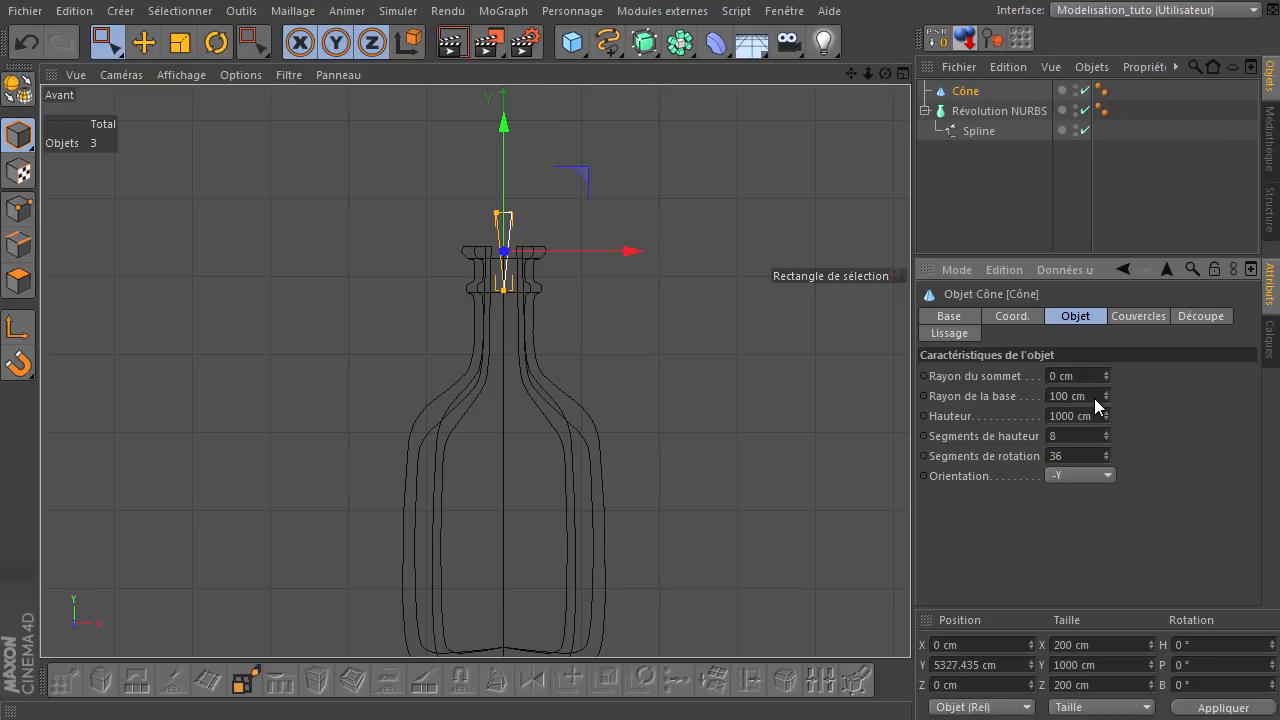
# - Set the cone's base radius to 400 cm and its top radius to 300 cm
pyautogui.click(1039, 391)
pyautogui.write('400')
pyautogui.press('Return')
pyautogui.click(1088, 376)
pyautogui.write('300')
pyautogui.press('Return')
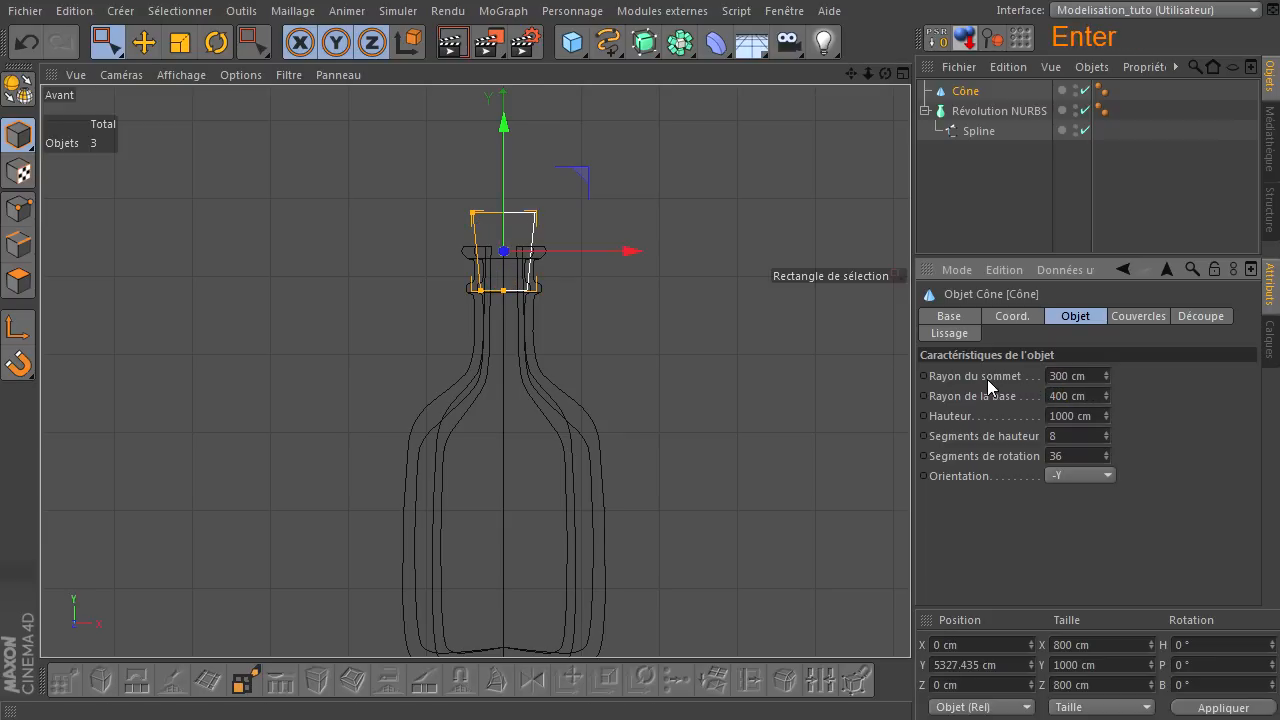
# - Disable the revolution and set the cone's top radius to 200 cm and its base radius to 300 cm
pyautogui.scroll(6, 476, 248)
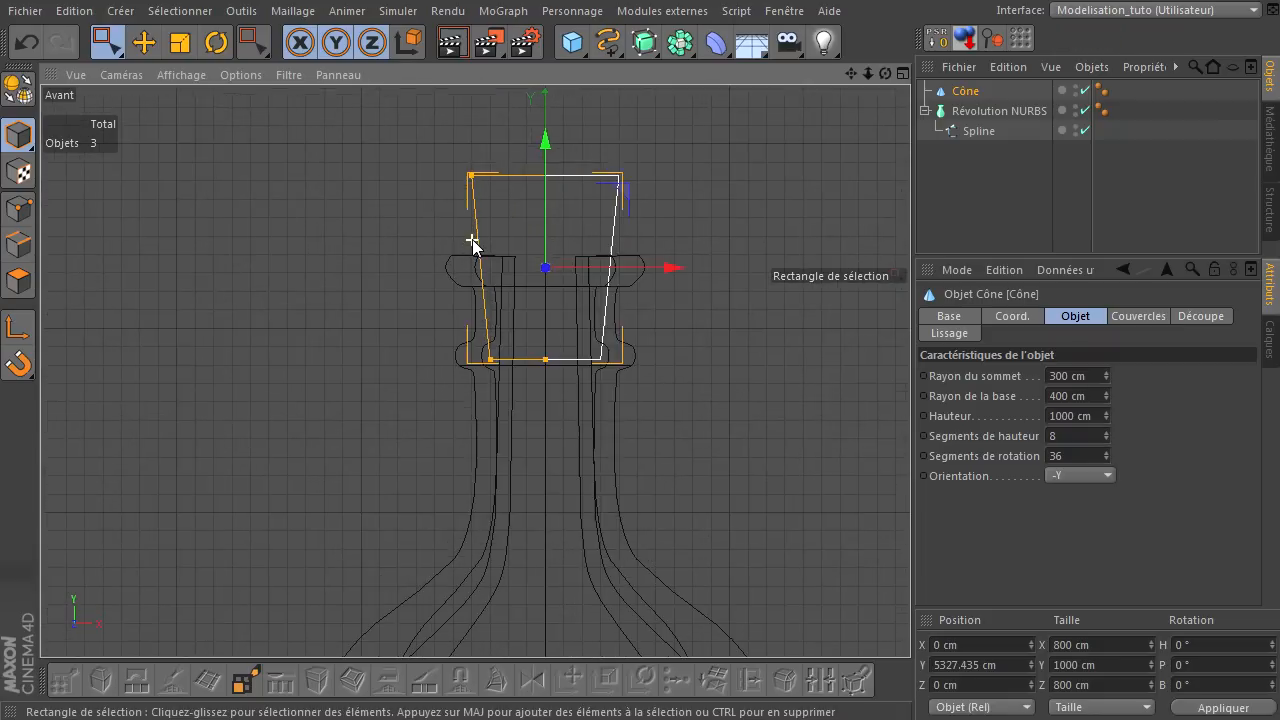
pyautogui.click(1085, 110)
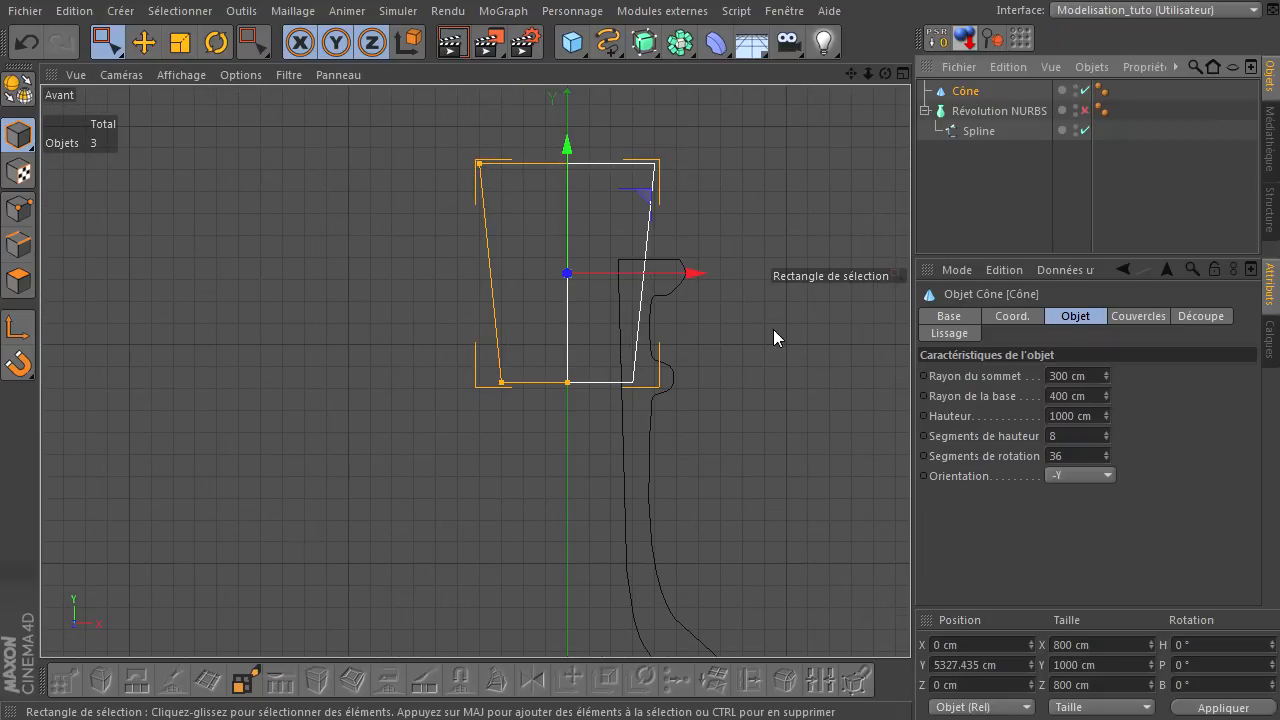
pyautogui.click(1080, 376)
pyautogui.write('200')
pyautogui.press('Return')
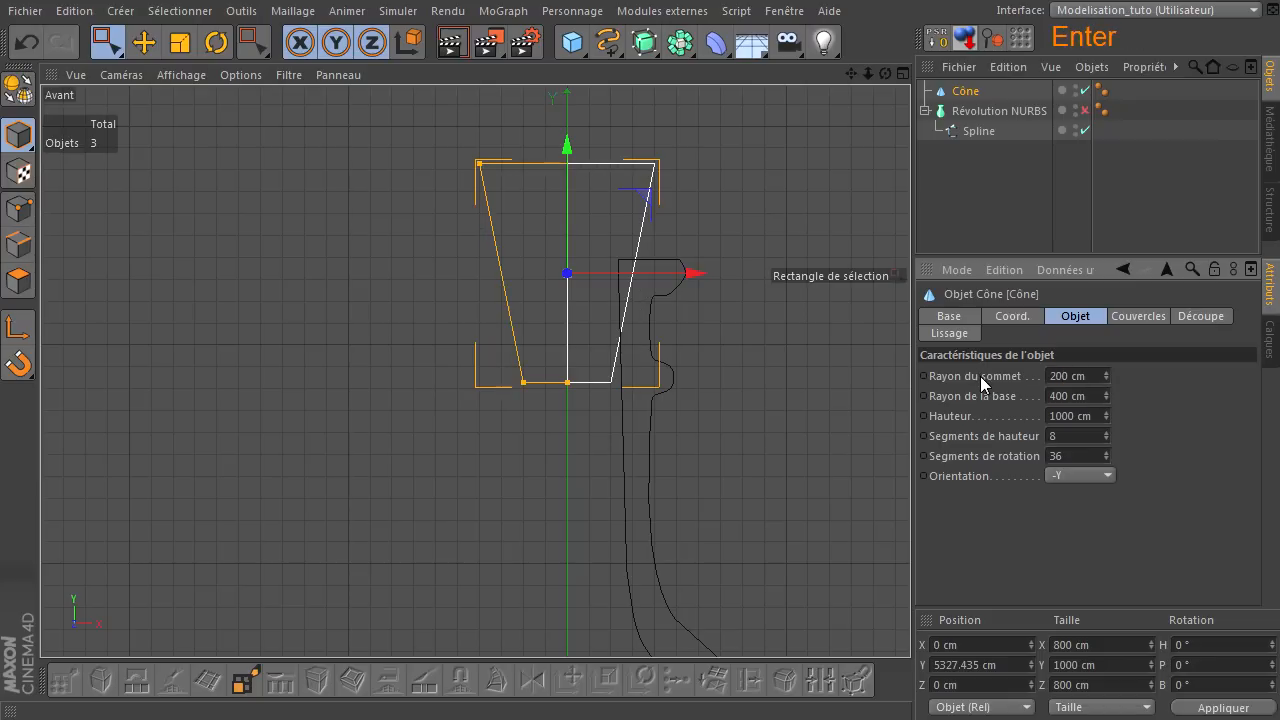
pyautogui.click(1078, 396)
pyautogui.write('300')
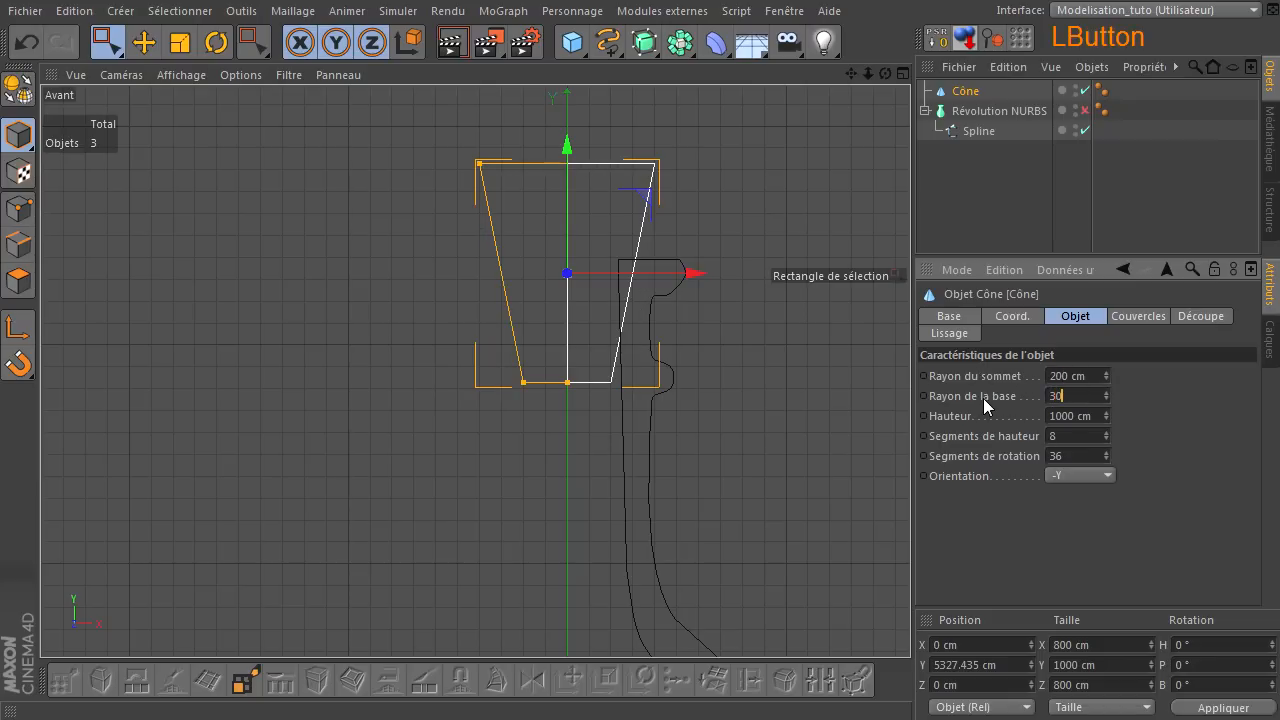
pyautogui.press('Return')
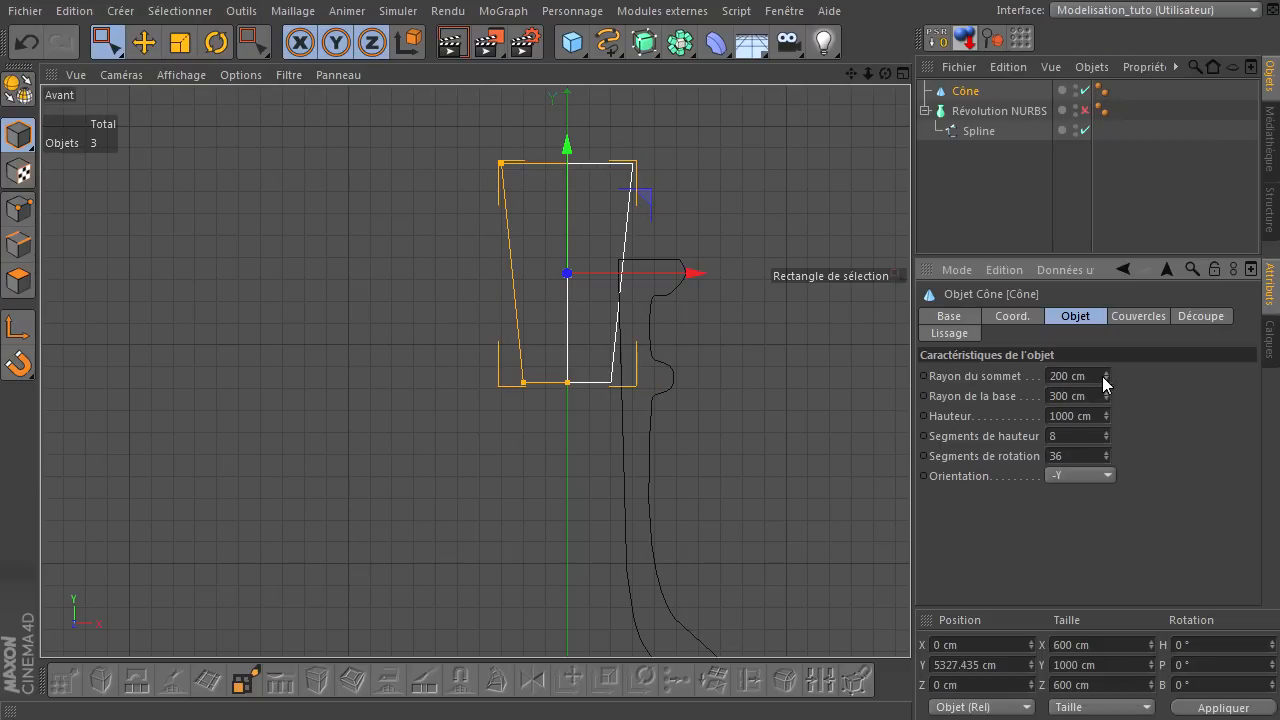
# - Set the cone's top radius to 240 cm and lower the cone slightly to about Y 5293 cm
pyautogui.click(1070, 376)
pyautogui.write('240')
pyautogui.press('Return')
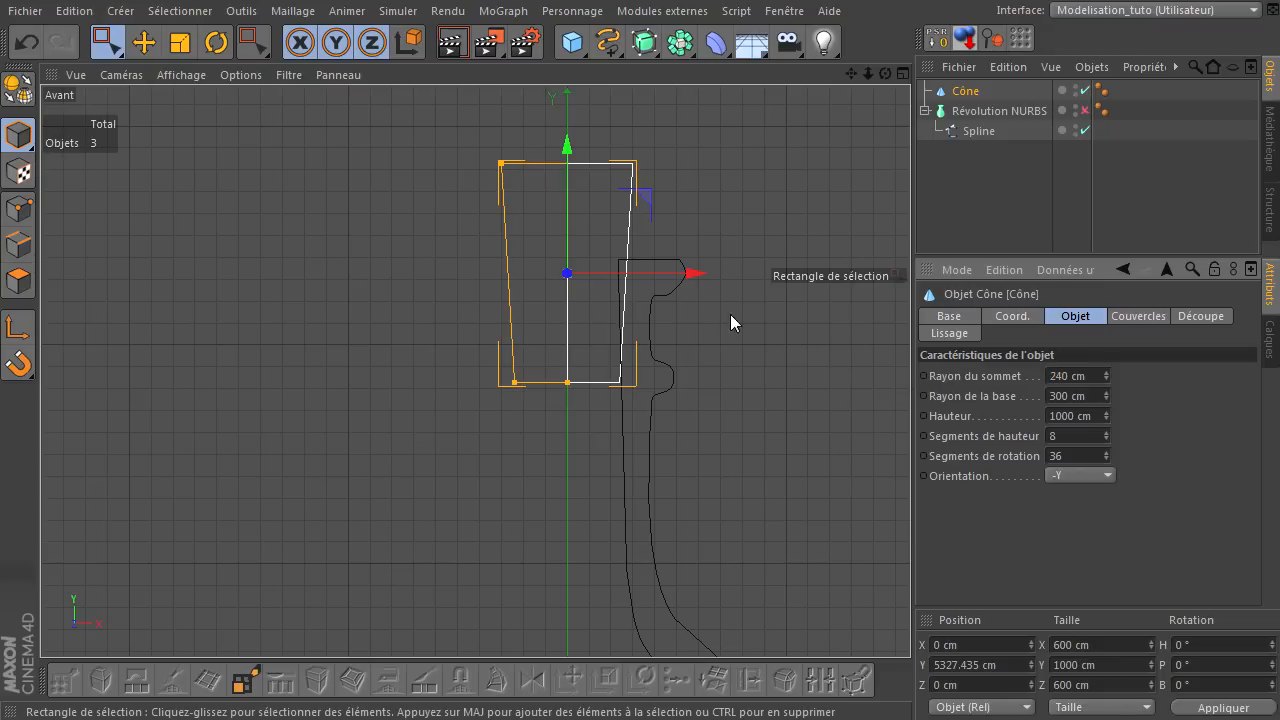
pyautogui.moveTo(565, 147); pyautogui.dragTo(567, 155)
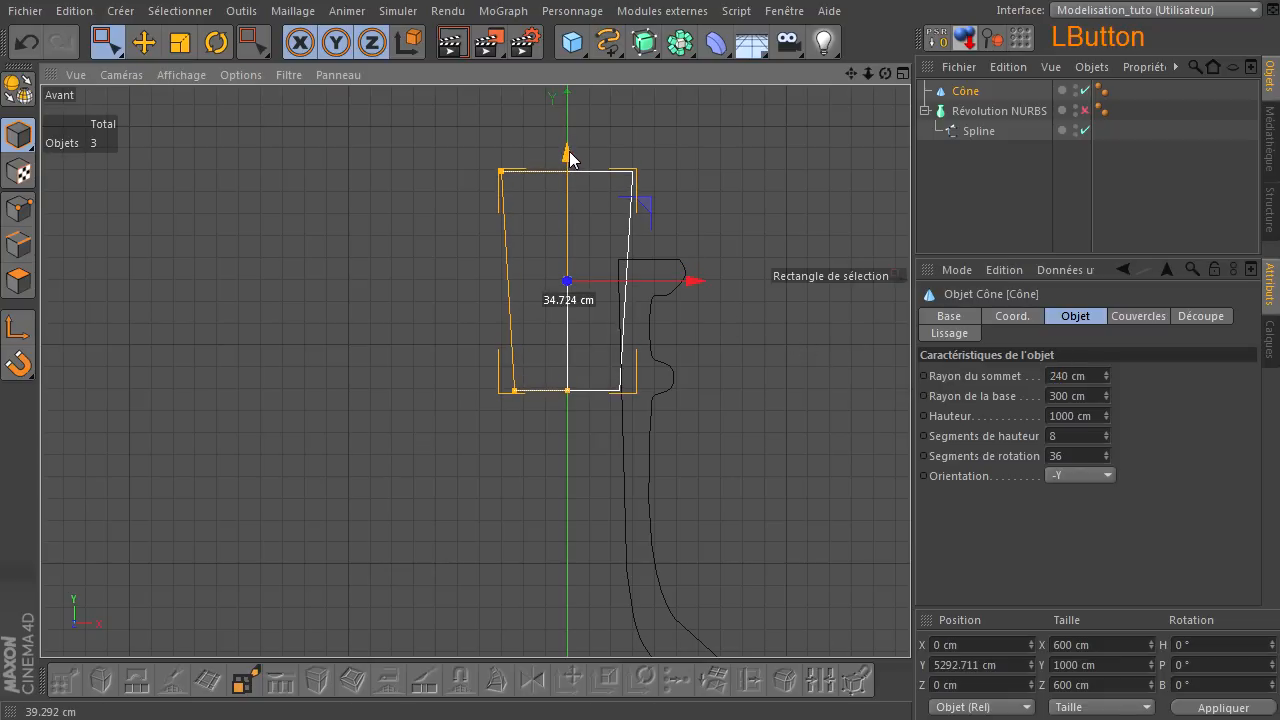
# - Edit the bottle spline's points and move the inner rim point outward to the cone's side, at about X 276 cm
pyautogui.click(989, 131)
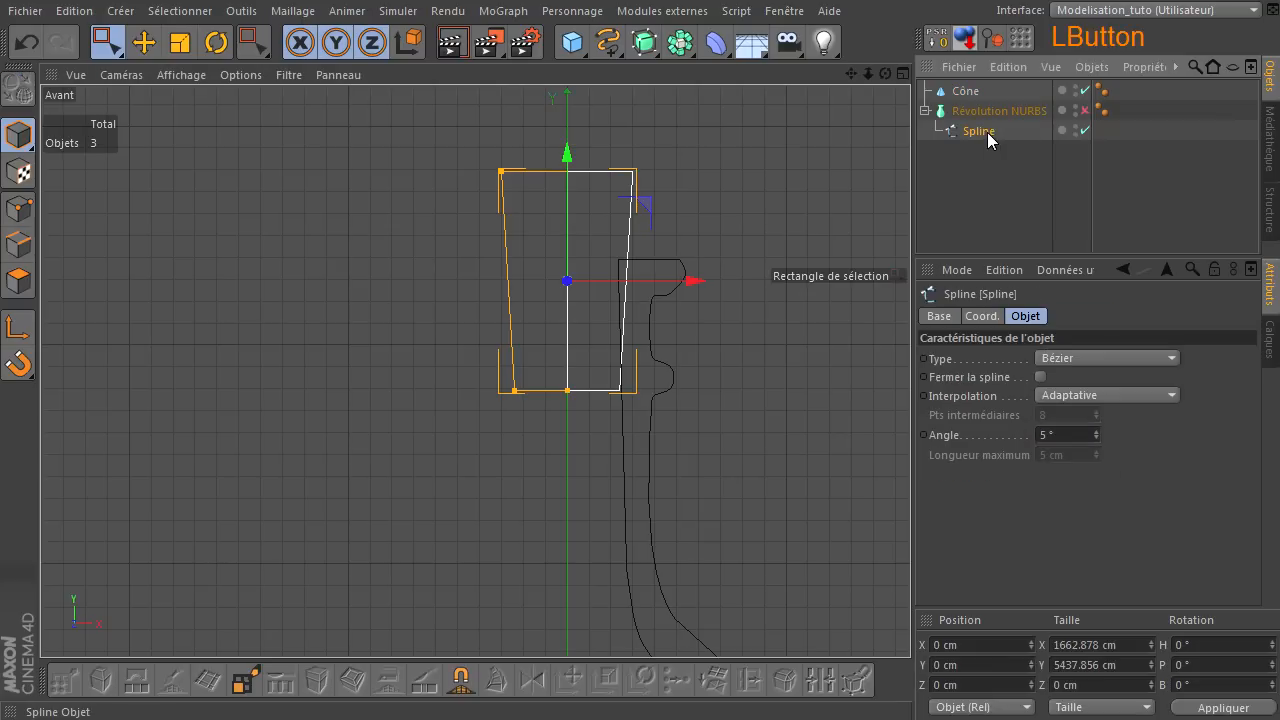
pyautogui.click(19, 208)
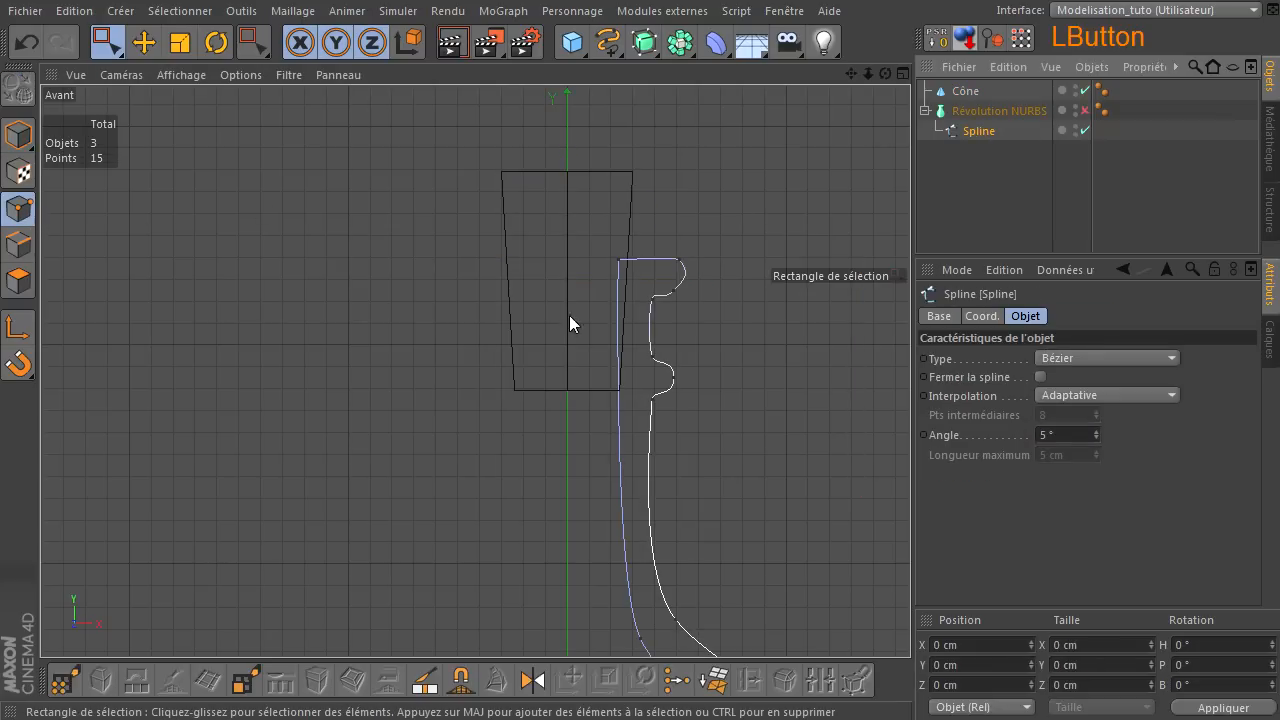
pyautogui.scroll(3, 583, 297)
pyautogui.moveTo(649, 228); pyautogui.dragTo(614, 210)
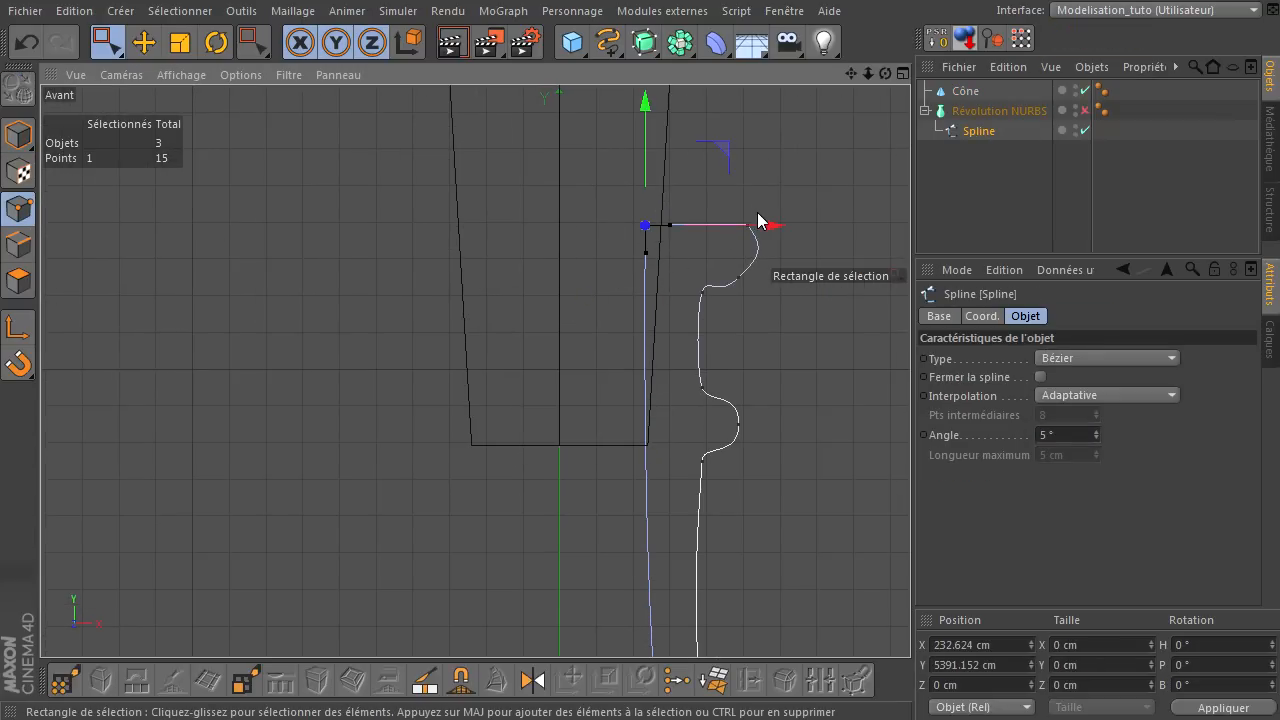
pyautogui.moveTo(771, 228); pyautogui.dragTo(784, 229)
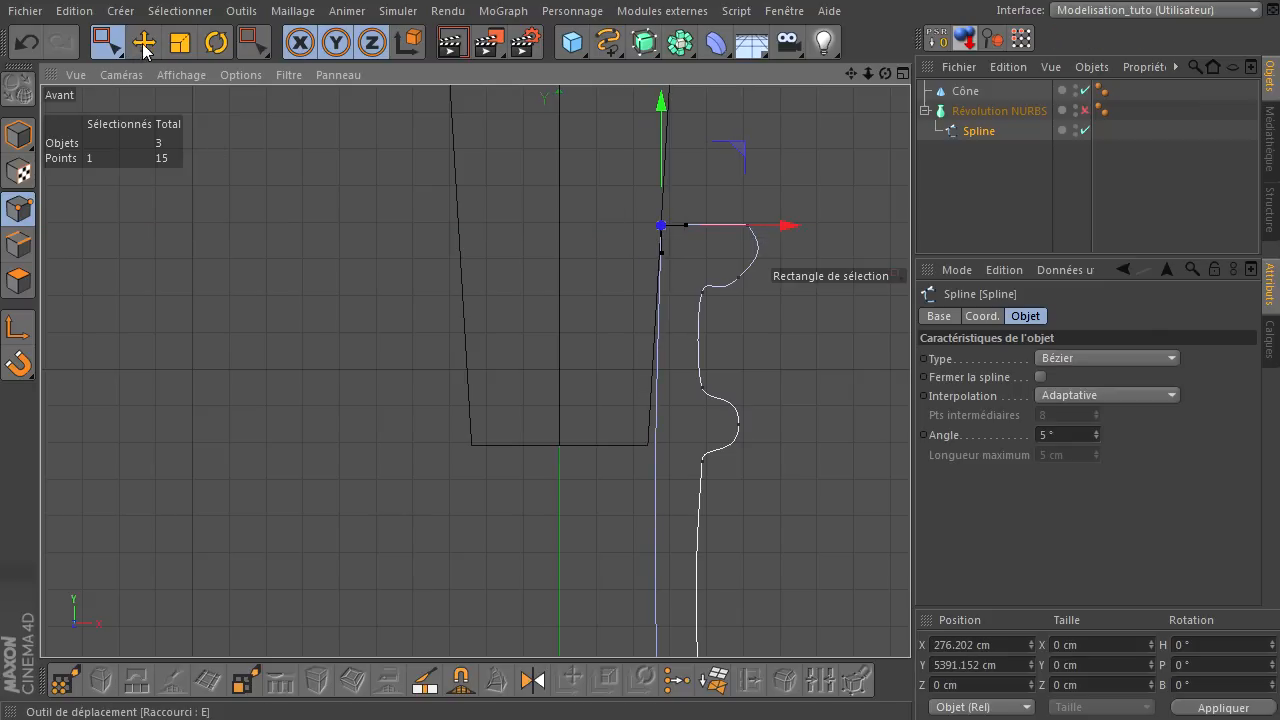
# - Lengthen only the lower tangent handle of the inner rim point so the inner neck wall follows the cone's side
pyautogui.click(137, 46)
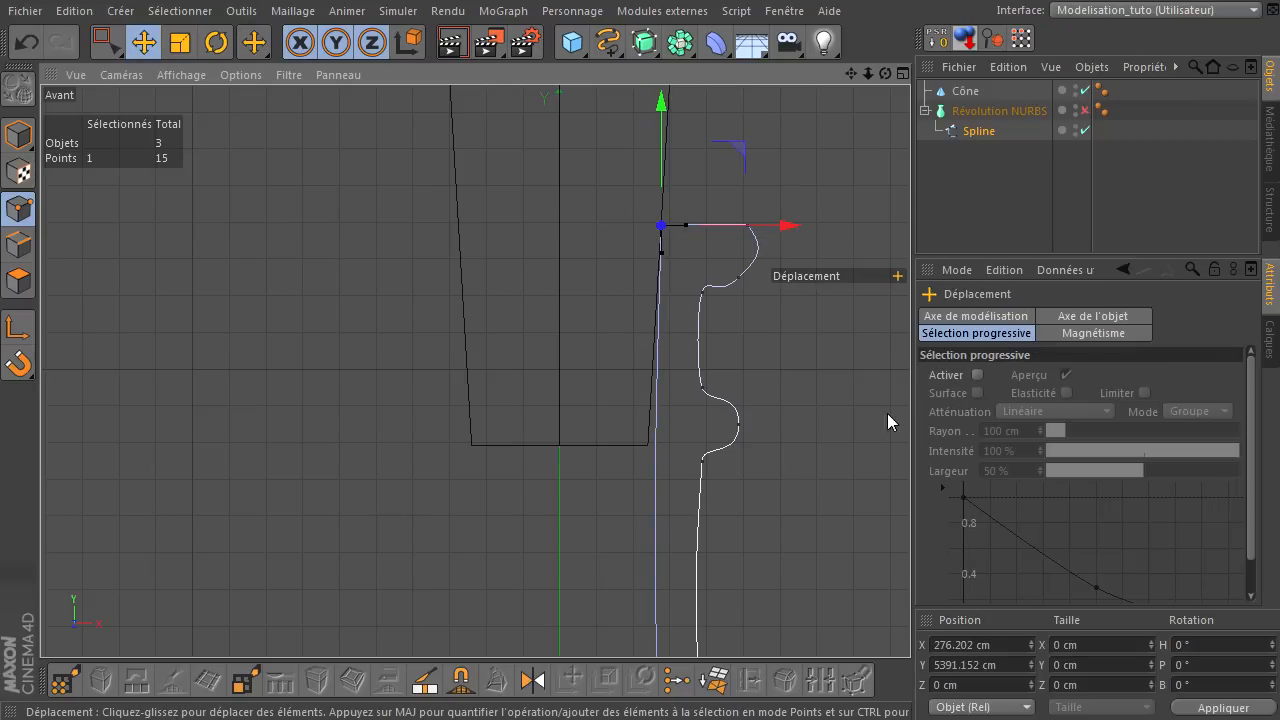
pyautogui.press('shift')
pyautogui.keyDown('shift'); pyautogui.moveTo(663, 262); pyautogui.dragTo(654, 310); pyautogui.keyUp('shift')
# - Arch the rim's top edge slightly by raising the facing tangent handles of its inner and outer points
pyautogui.scroll(2, 664, 224)
pyautogui.scroll(2, 662, 228)
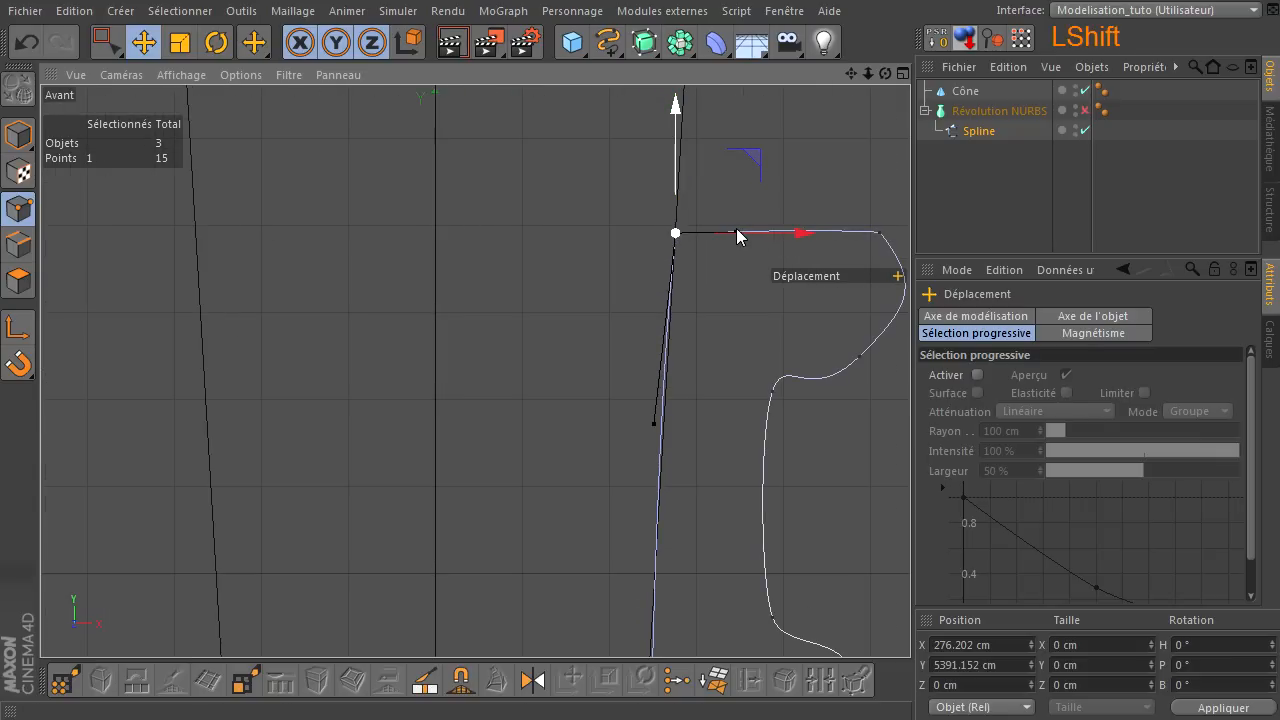
pyautogui.keyDown('shift'); pyautogui.moveTo(737, 229); pyautogui.dragTo(737, 224); pyautogui.keyUp('shift')
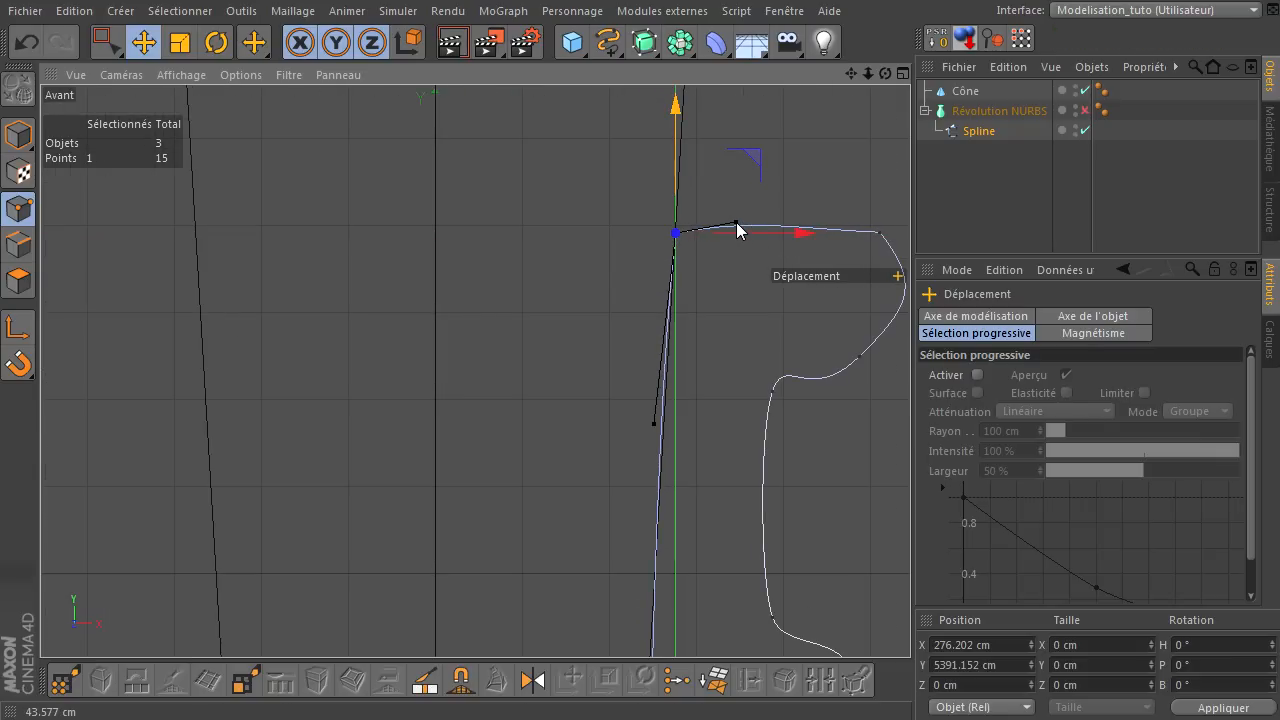
pyautogui.click(882, 232)
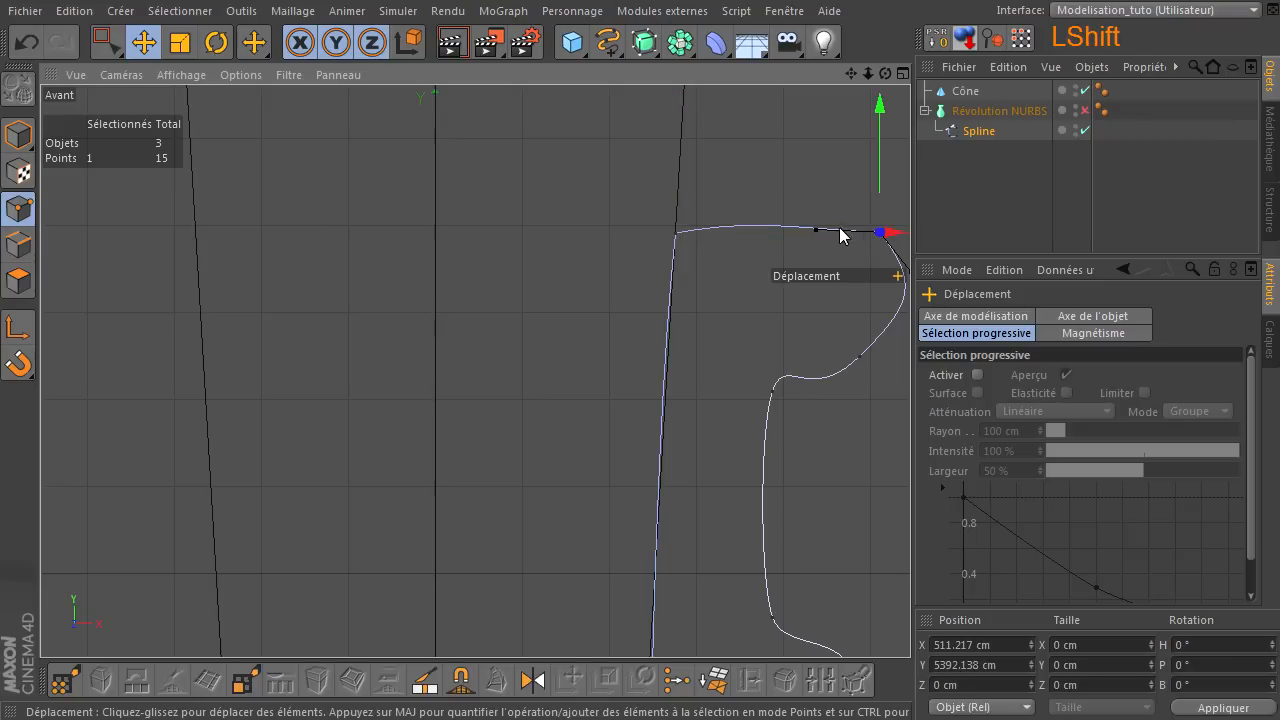
pyautogui.keyDown('shift'); pyautogui.moveTo(816, 235); pyautogui.dragTo(807, 238); pyautogui.keyUp('shift')
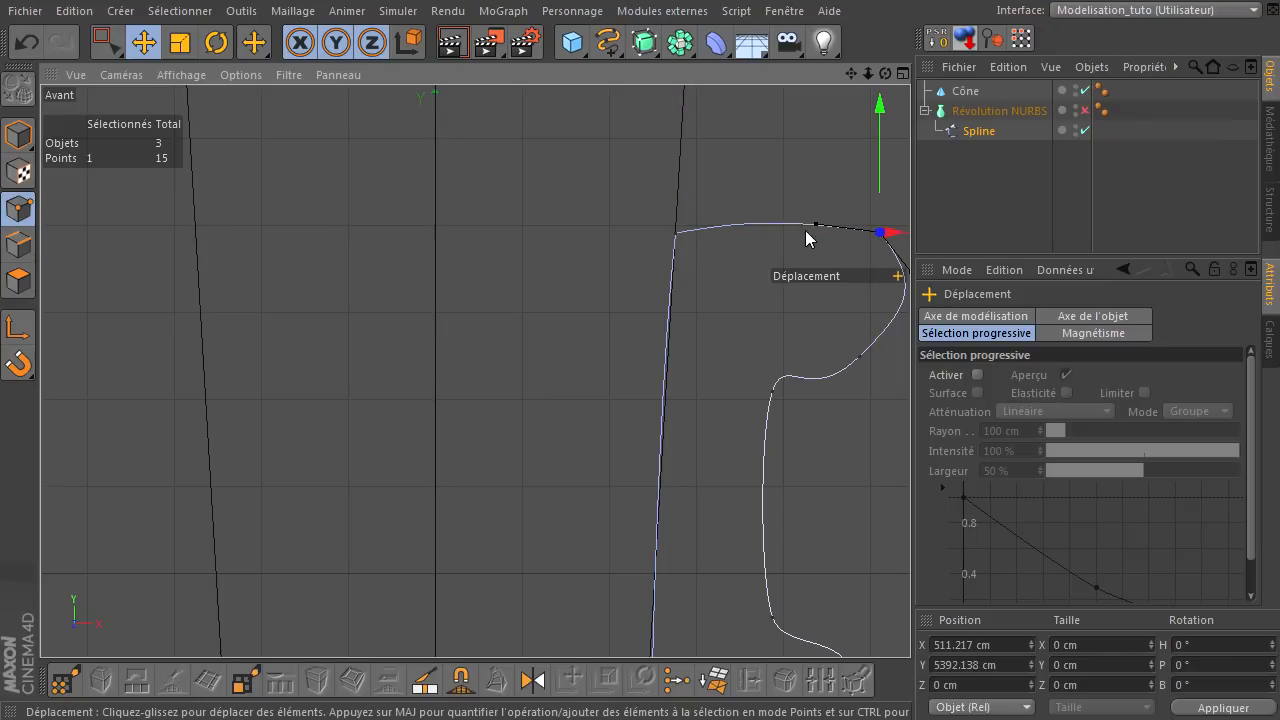
pyautogui.click(766, 266)
# - Turn the upper tangent handle of the neck point beneath the rim outward and raise the point to about Y 5215 cm
pyautogui.click(776, 390)
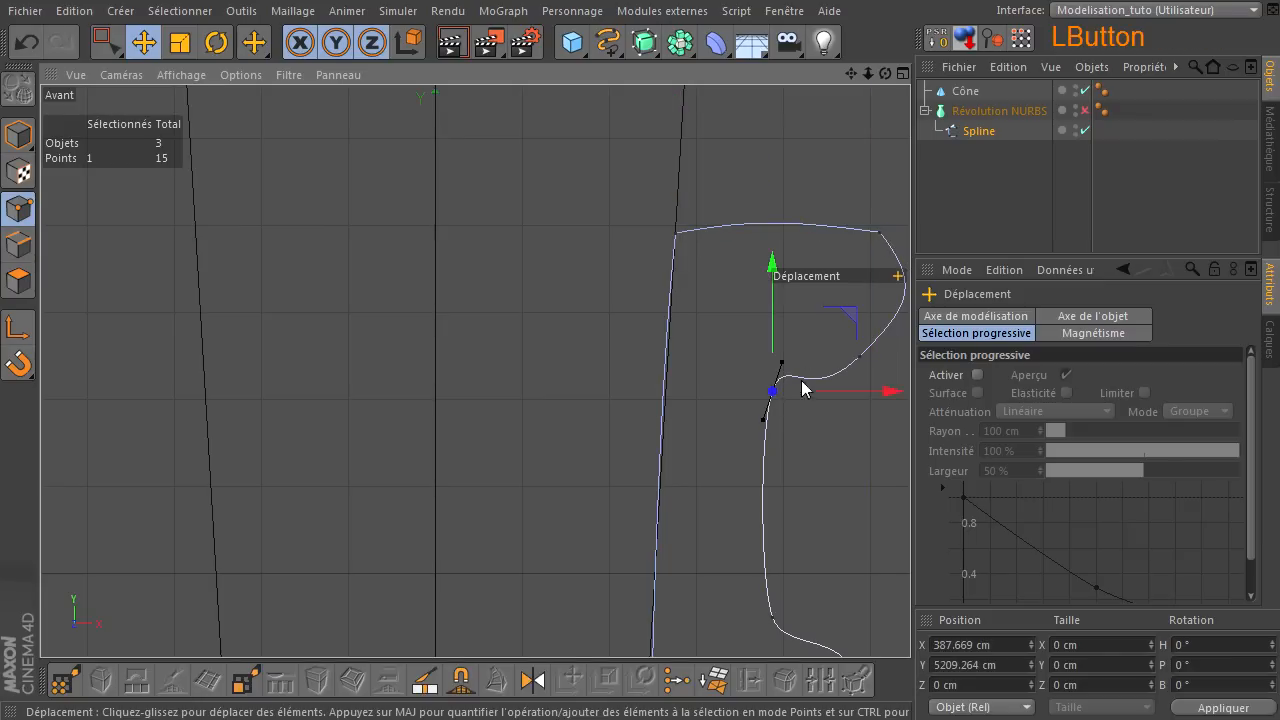
pyautogui.keyDown('shift'); pyautogui.moveTo(785, 363); pyautogui.dragTo(797, 389); pyautogui.keyUp('shift')
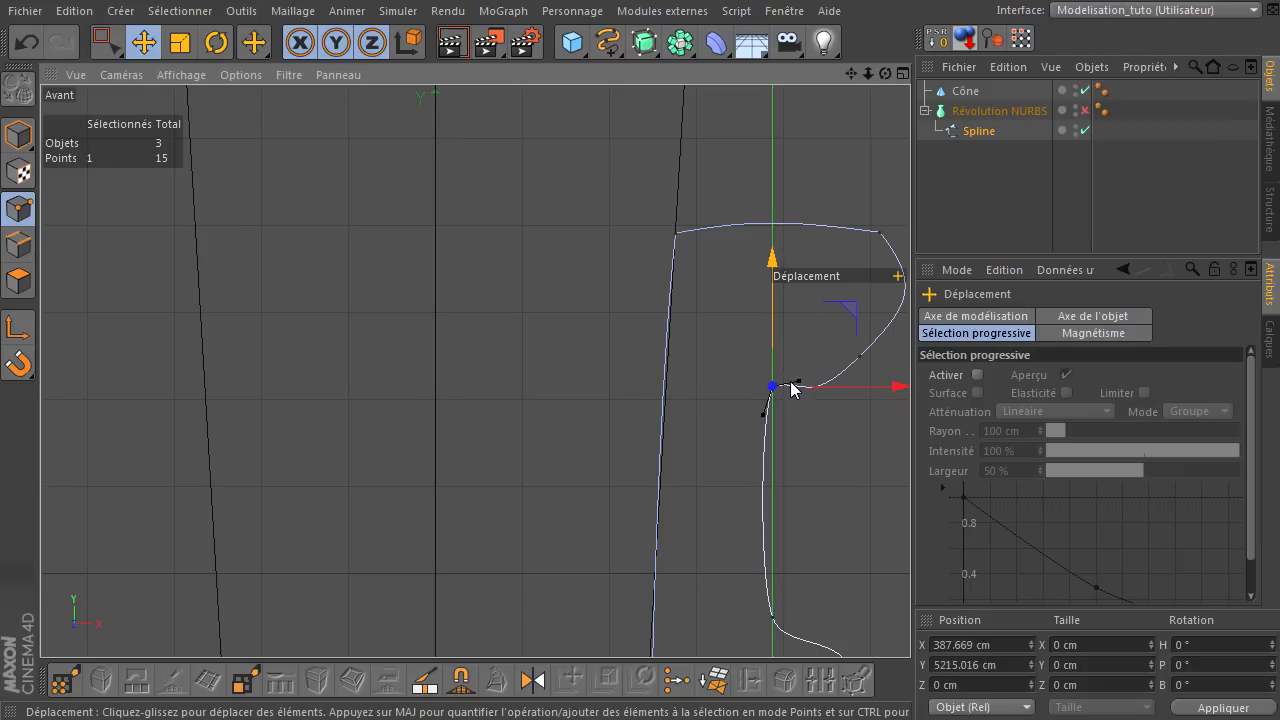
# - Move the rim's lower outer point to about X 543 cm, Y 5306 cm and turn its tangent handles vertical
pyautogui.click(859, 357)
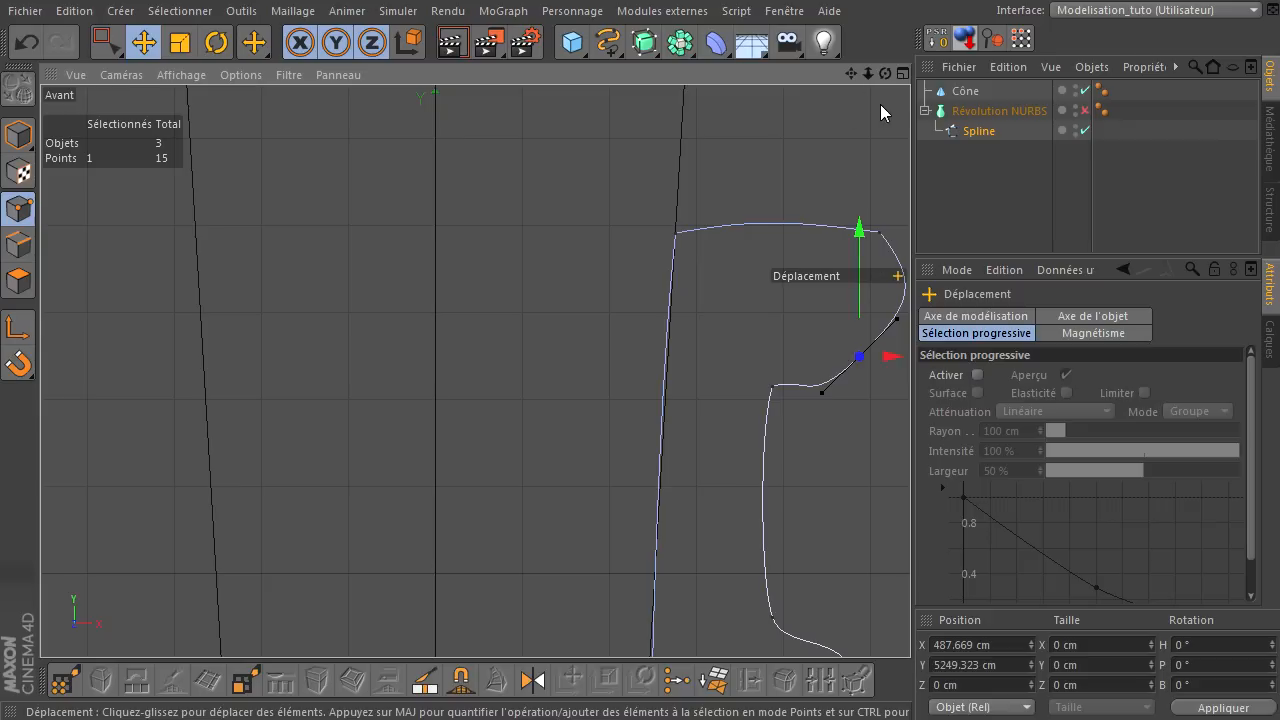
pyautogui.moveTo(850, 73); pyautogui.dragTo(910, 490)
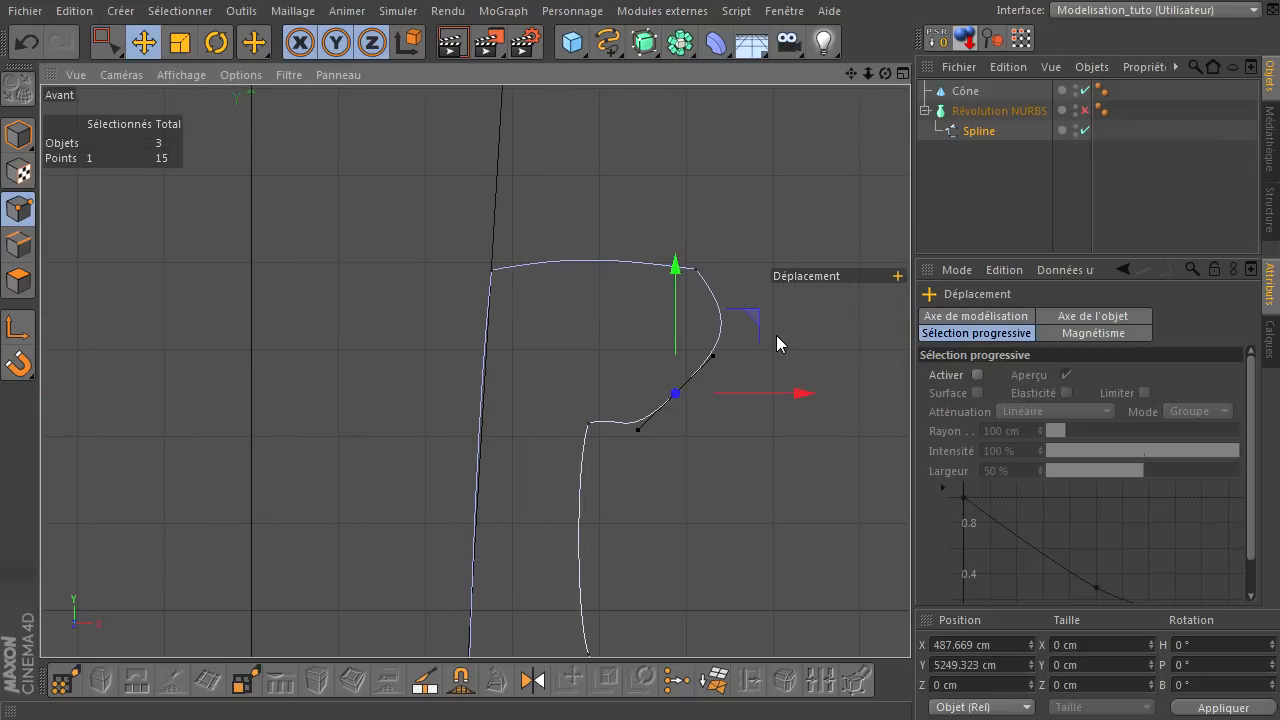
pyautogui.click(731, 340)
pyautogui.click(676, 394)
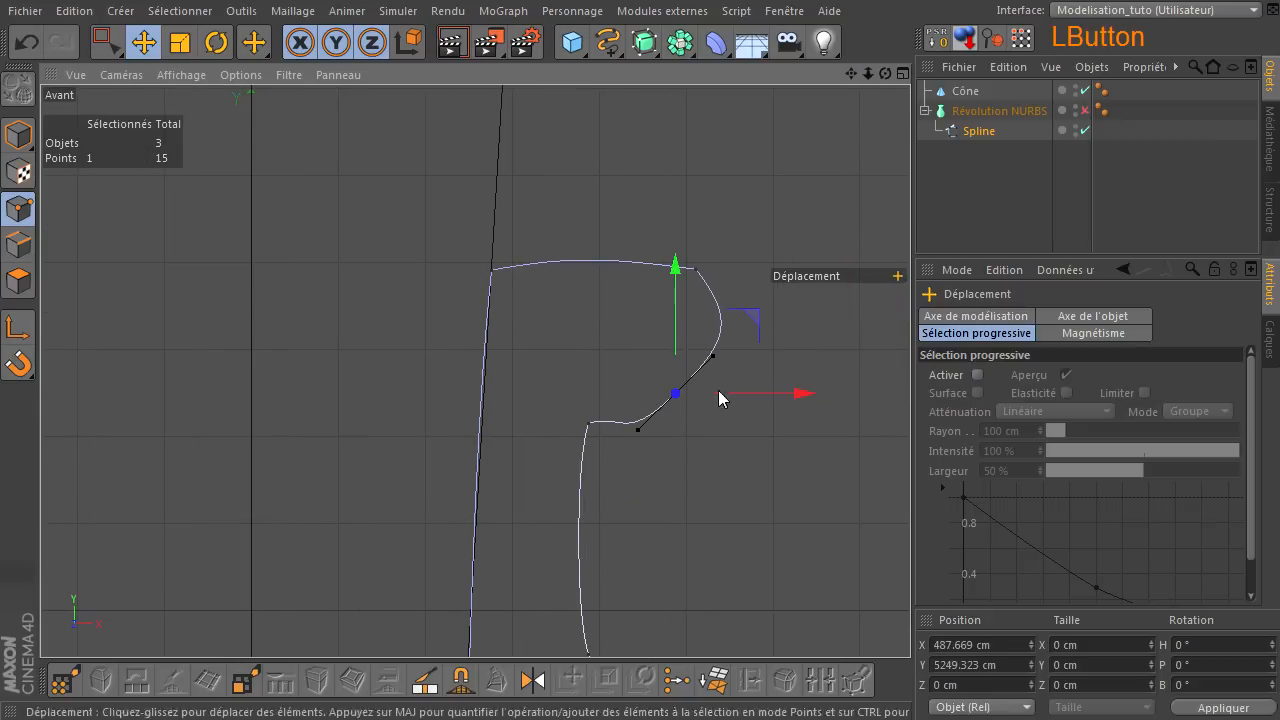
pyautogui.moveTo(757, 394); pyautogui.dragTo(806, 394)
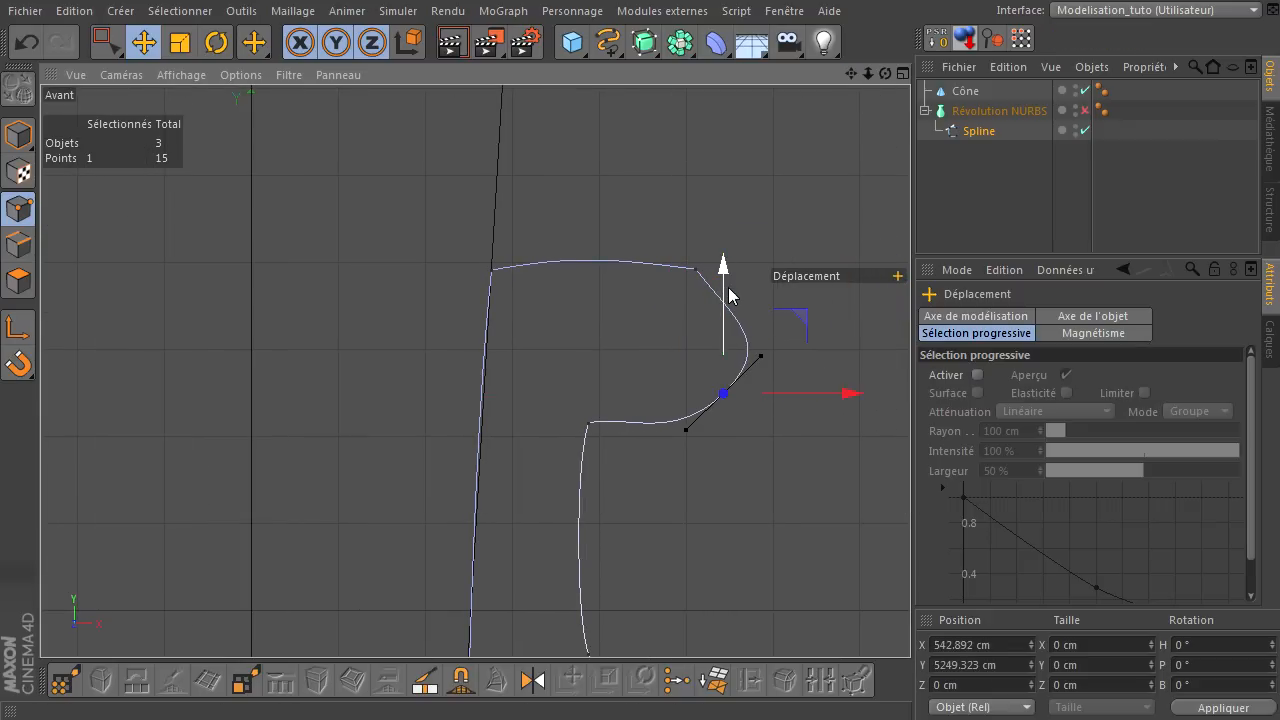
pyautogui.moveTo(725, 294); pyautogui.dragTo(726, 250)
pyautogui.moveTo(762, 313); pyautogui.dragTo(735, 303)
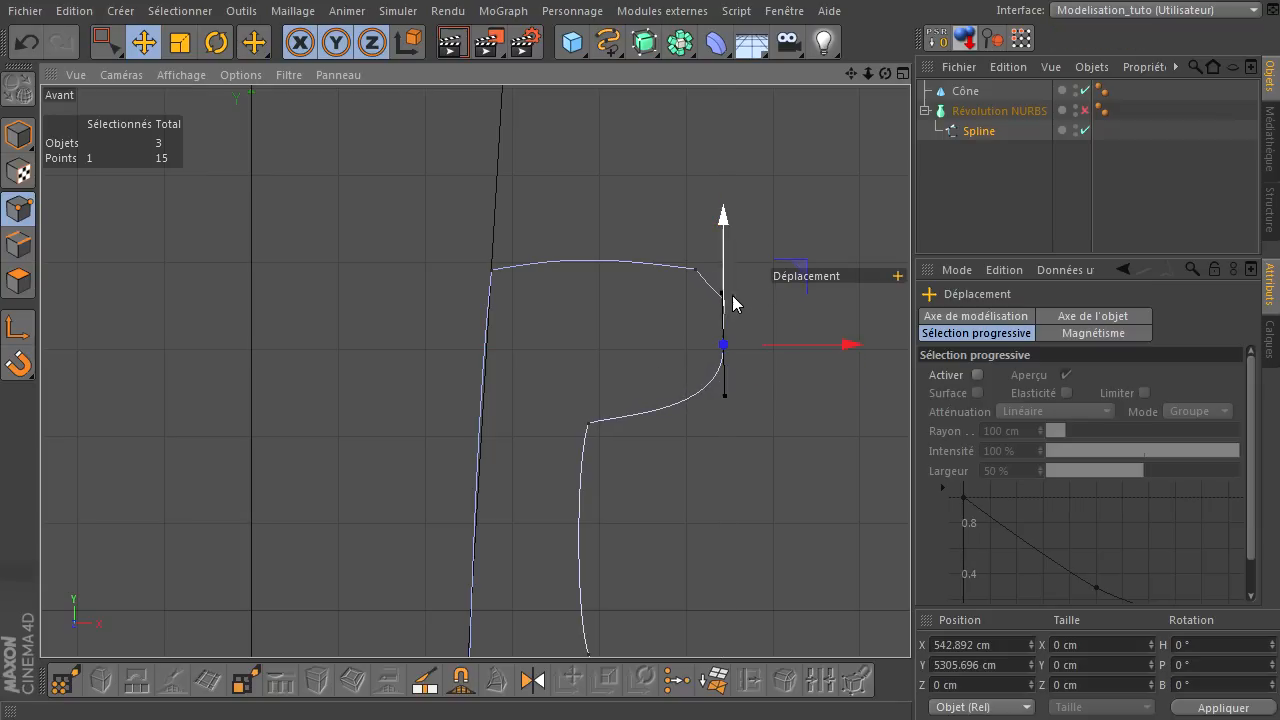
# - Round the rim's upper outer corner by redirecting the top point's outer handle, and place the side point at about X 556 cm
pyautogui.moveTo(768, 345); pyautogui.dragTo(698, 289)
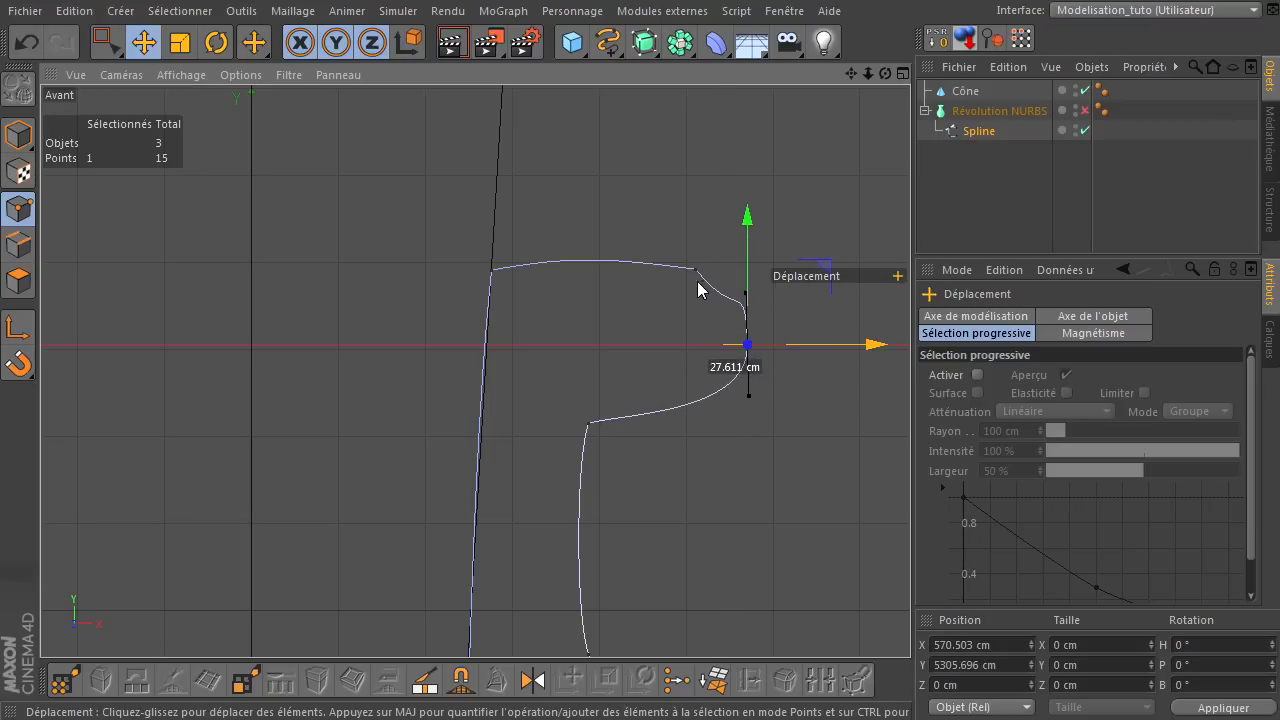
pyautogui.click(695, 270)
pyautogui.press('shift')
pyautogui.keyDown('shift'); pyautogui.moveTo(728, 315); pyautogui.dragTo(737, 285); pyautogui.keyUp('shift')
pyautogui.click(748, 343)
pyautogui.moveTo(839, 342); pyautogui.dragTo(825, 343)
# - Move the rim's top outer point inward to about X 464 cm and the side point to about X 539 cm
pyautogui.click(699, 268)
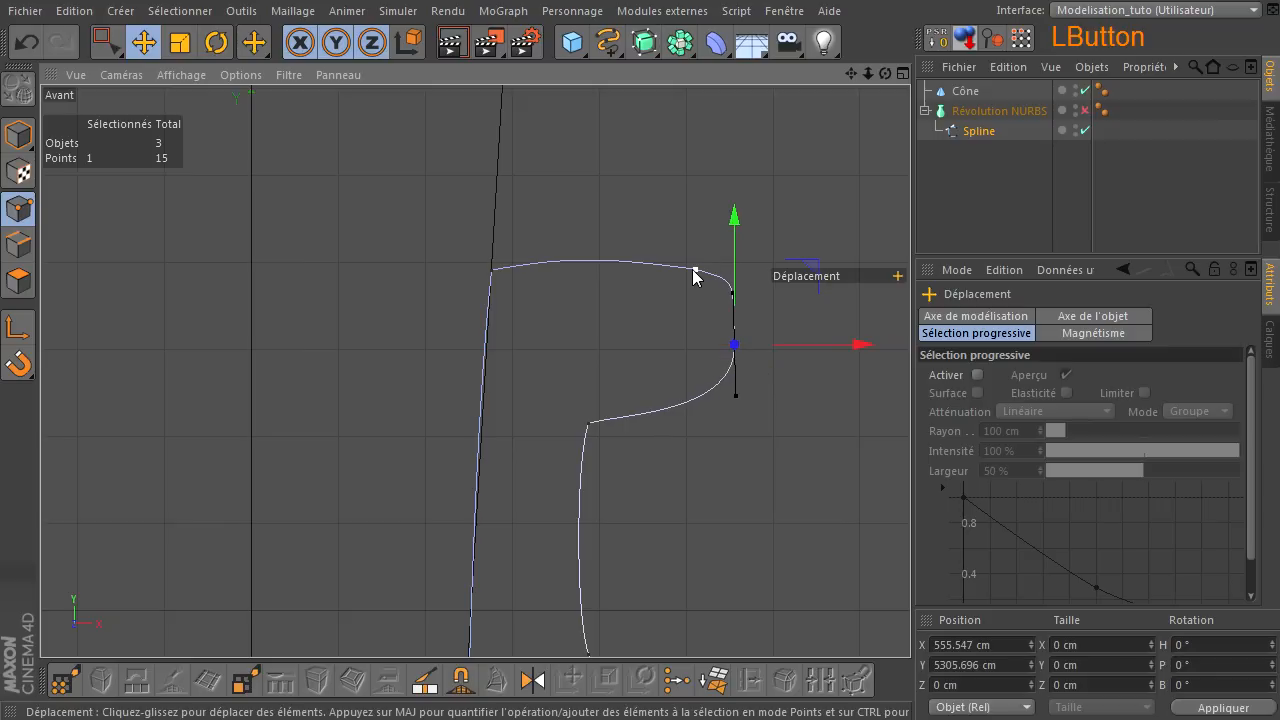
pyautogui.moveTo(775, 272); pyautogui.dragTo(691, 275)
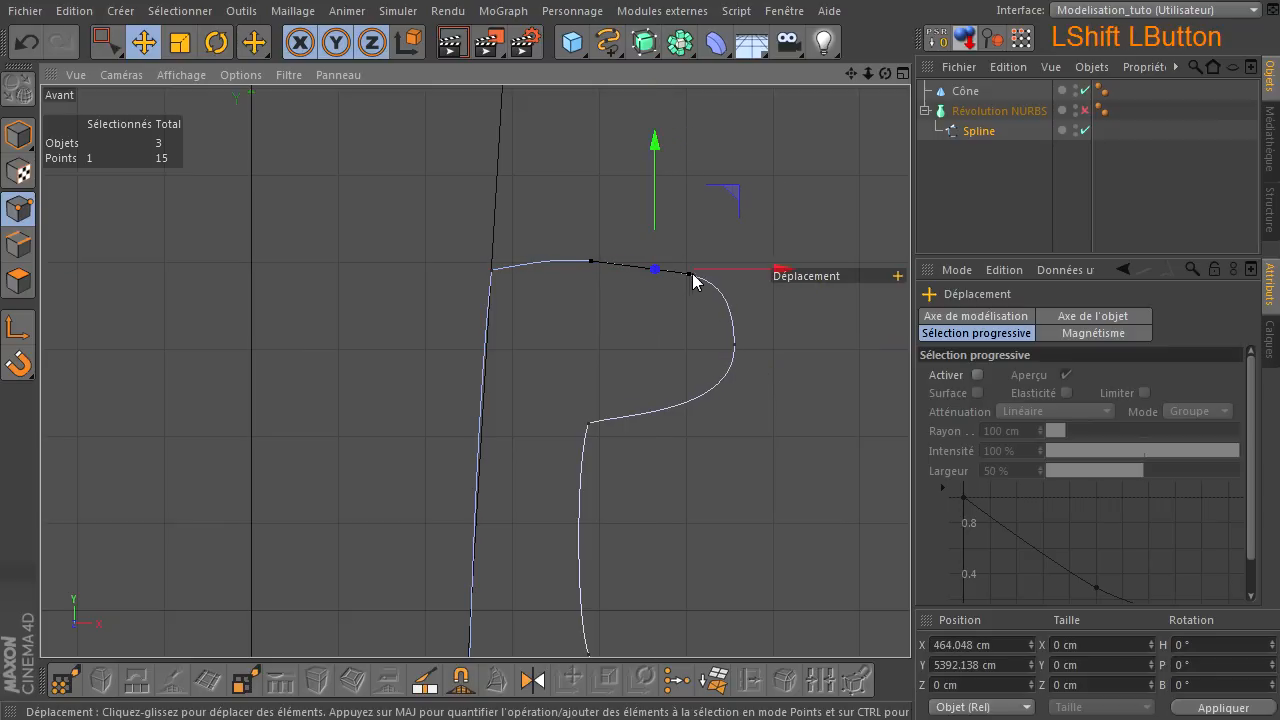
pyautogui.click(735, 348)
pyautogui.moveTo(814, 346); pyautogui.dragTo(815, 346)
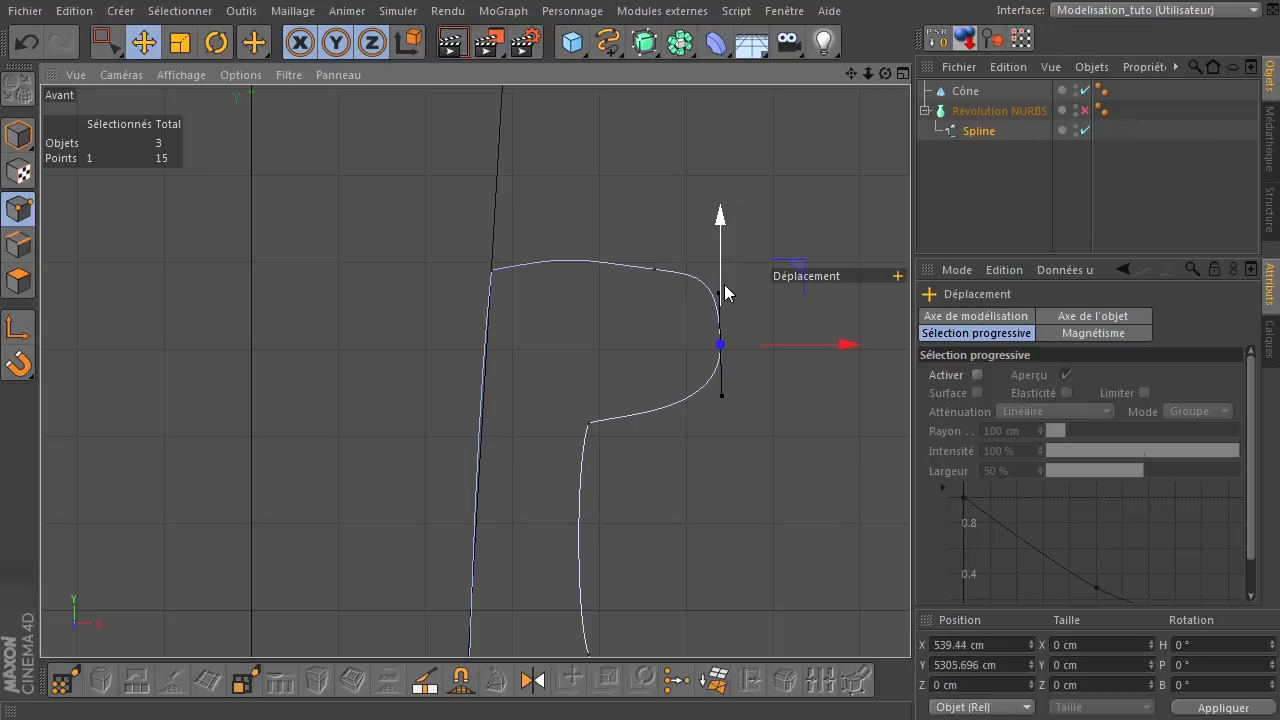
# - Fine-tune the rim side point's lower tangent handle and lower the point slightly to even out the rounding
pyautogui.press('shift')
pyautogui.moveTo(721, 396); pyautogui.dragTo(717, 399)
pyautogui.moveTo(719, 256); pyautogui.dragTo(720, 265)
pyautogui.click(756, 466)
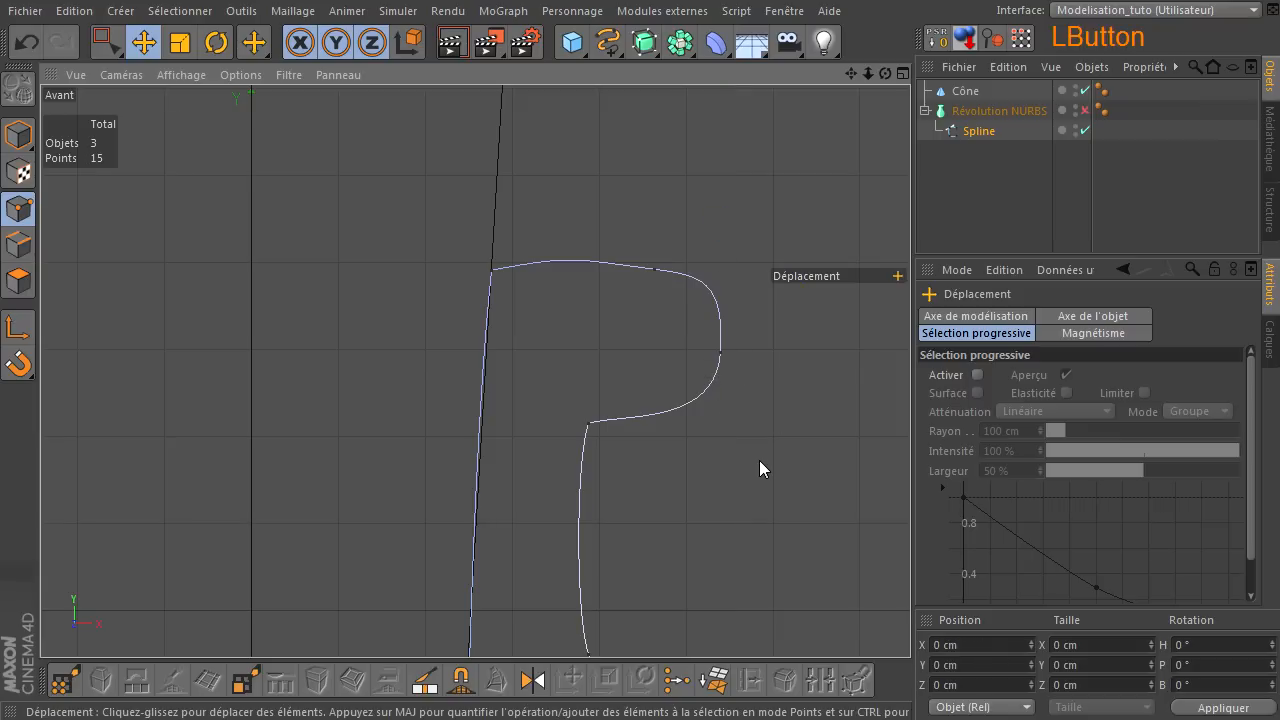
# - Inspect the revolved bottle with its reshaped rim in perspective, and disable the revolution again
pyautogui.middleClick(759, 461)
pyautogui.middleClick(257, 214)
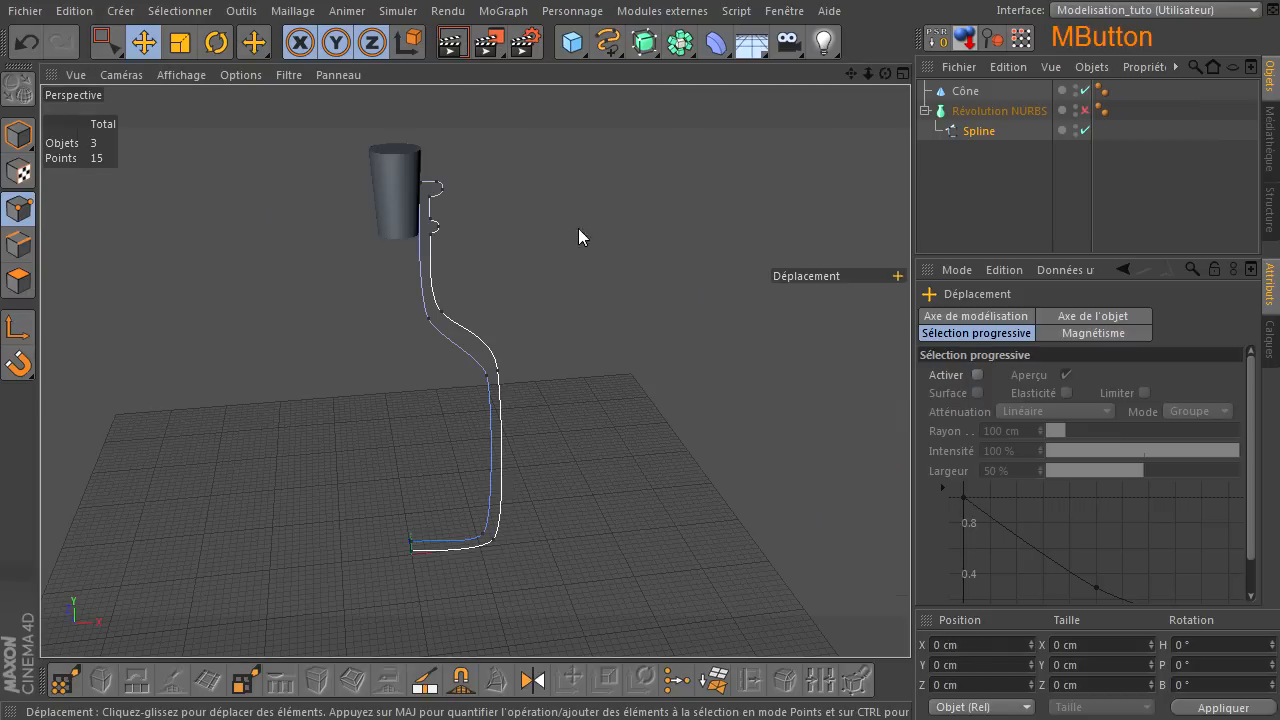
pyautogui.click(1083, 111)
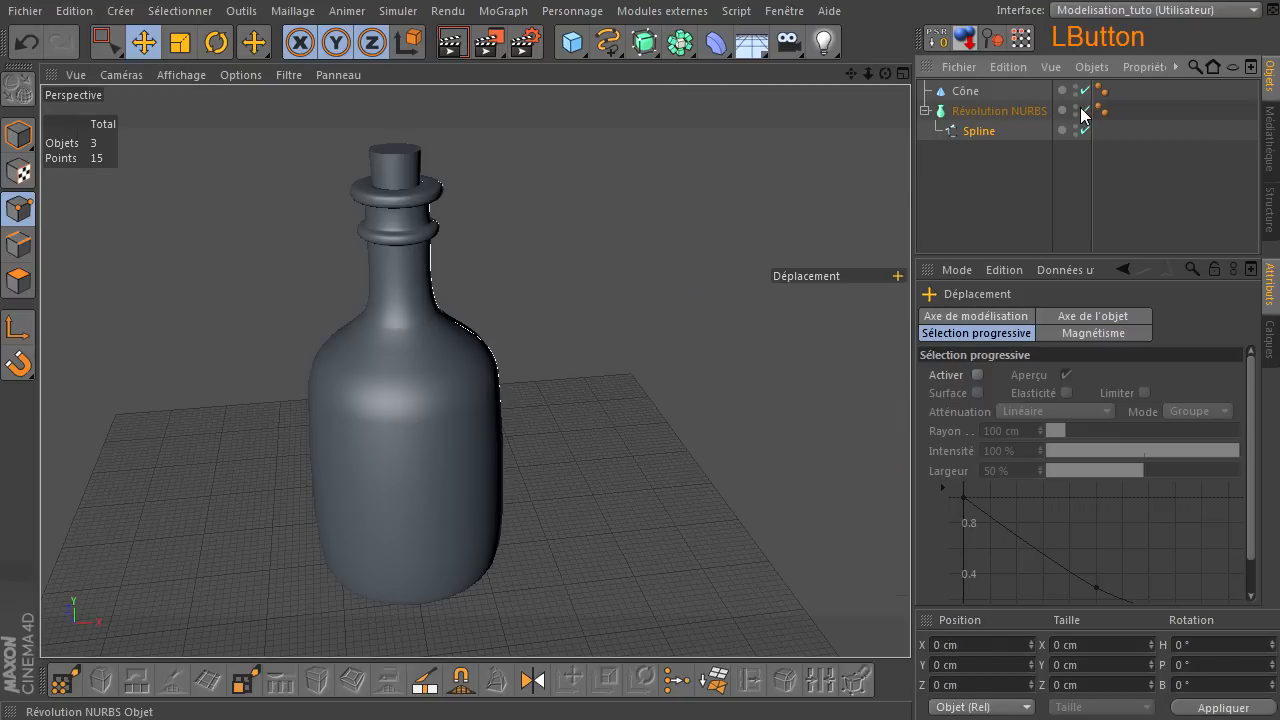
pyautogui.click(1083, 111)
# - Set the cone's height to 900 cm as a trial and settle on 800 cm
pyautogui.click(966, 91)
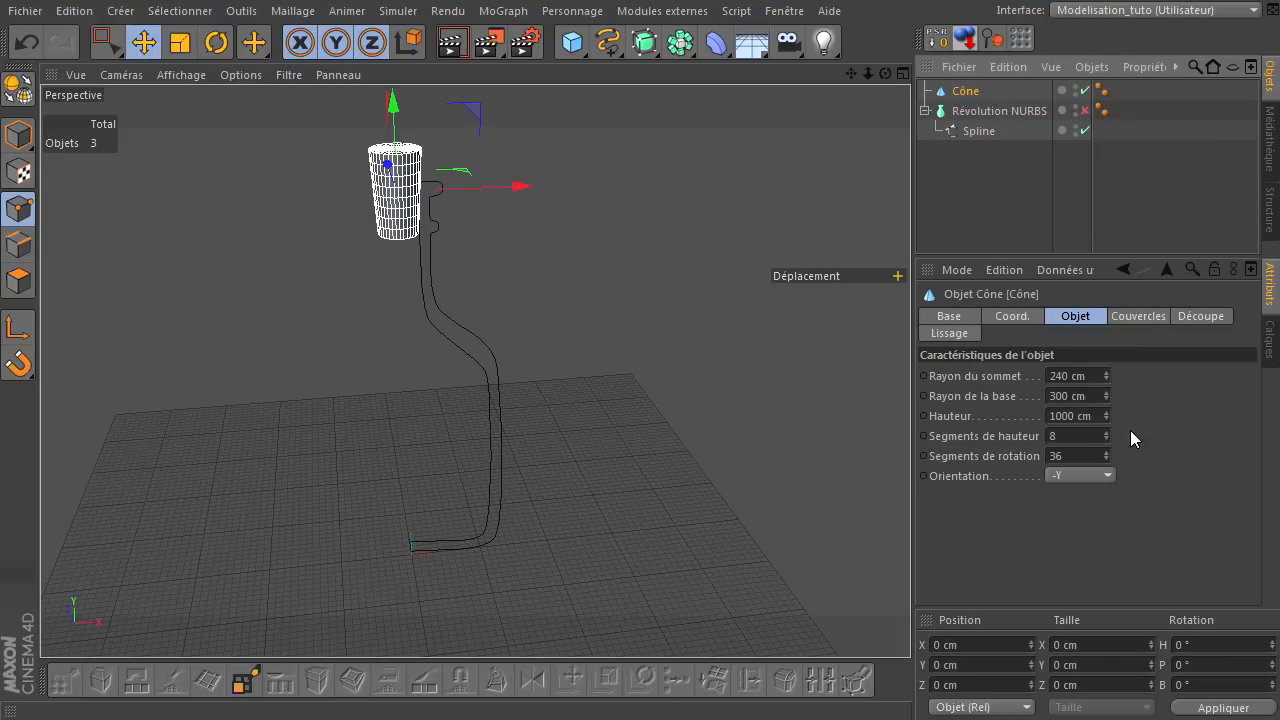
pyautogui.click(1095, 415)
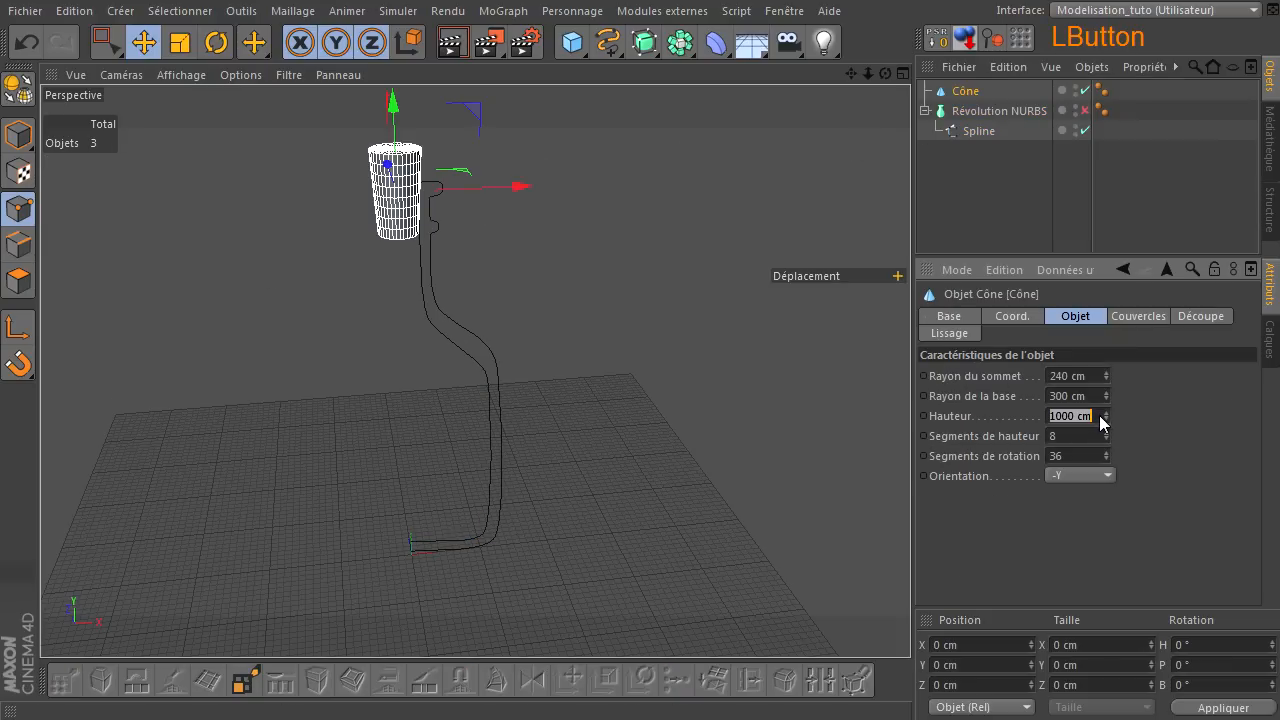
pyautogui.write('900')
pyautogui.press('Return')
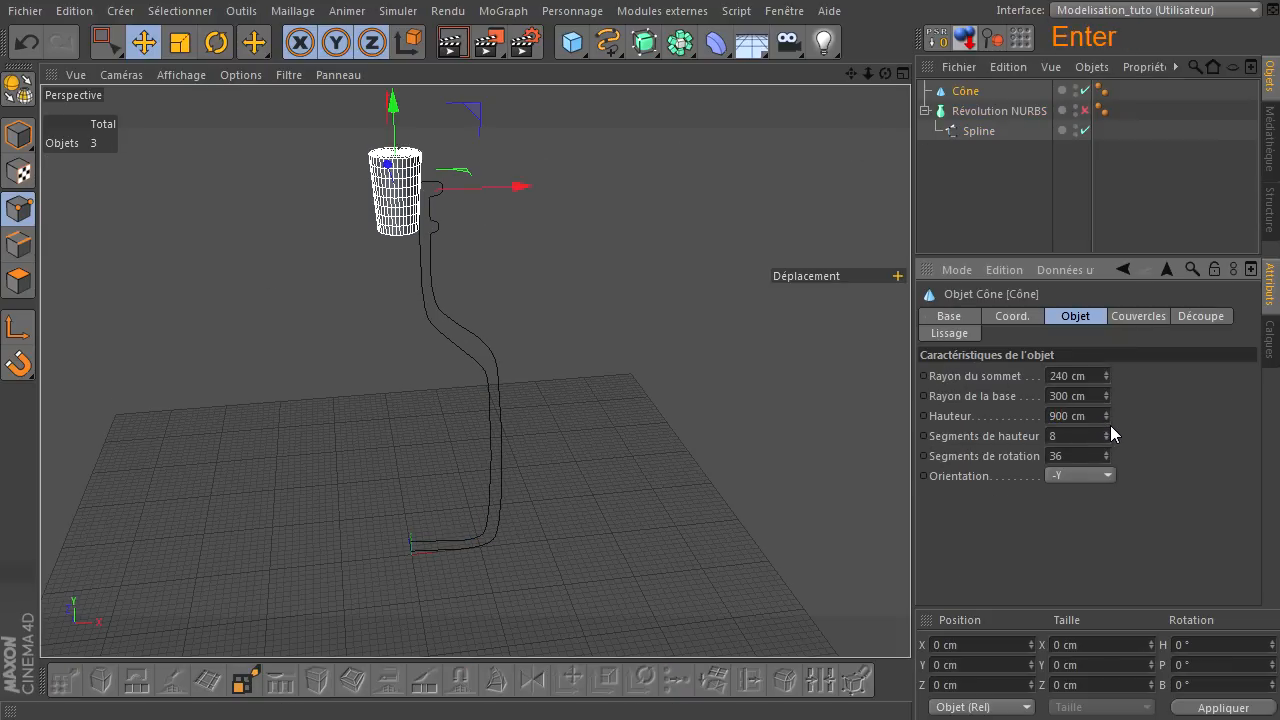
pyautogui.click(1077, 417)
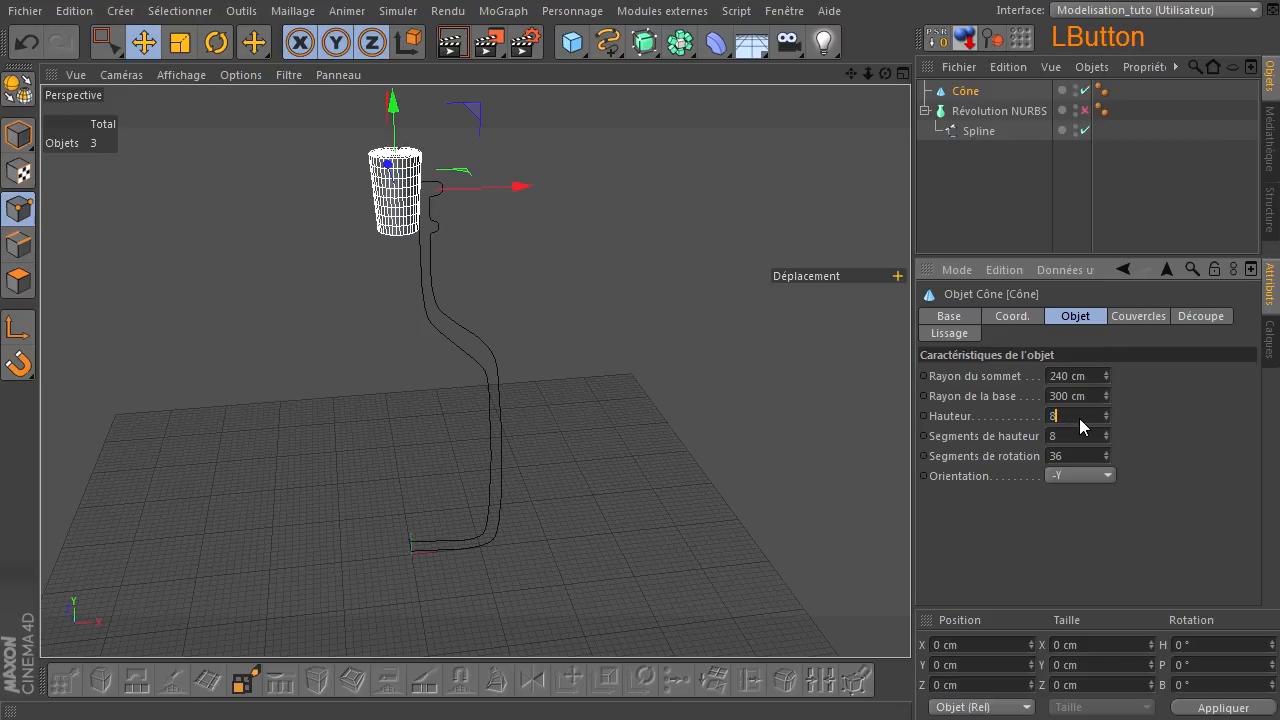
pyautogui.write('800')
# - Reduce the cone's height segments, trying 6 and settling on 4
pyautogui.click(1084, 437)
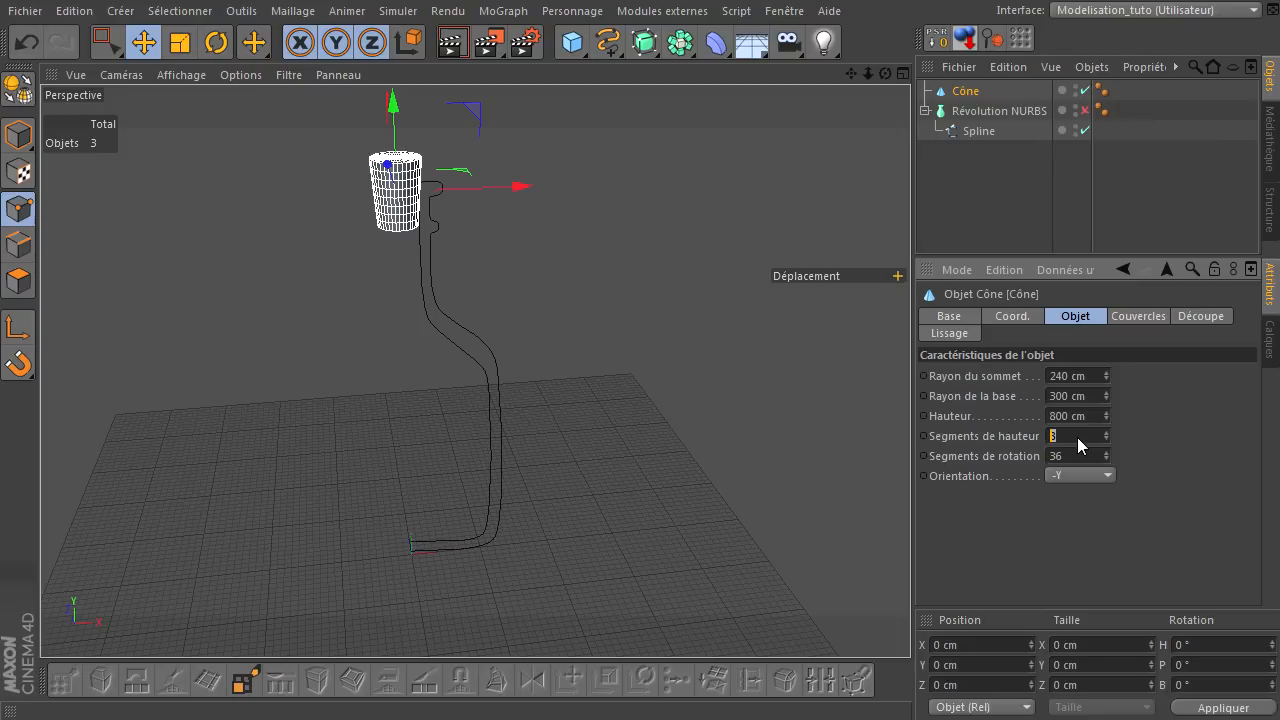
pyautogui.write('6')
pyautogui.press('Return')
pyautogui.click(1082, 435)
pyautogui.write('4')
pyautogui.press('Return')
# - Enable the cap fillets at both the top and the base of the cone
pyautogui.click(1141, 317)
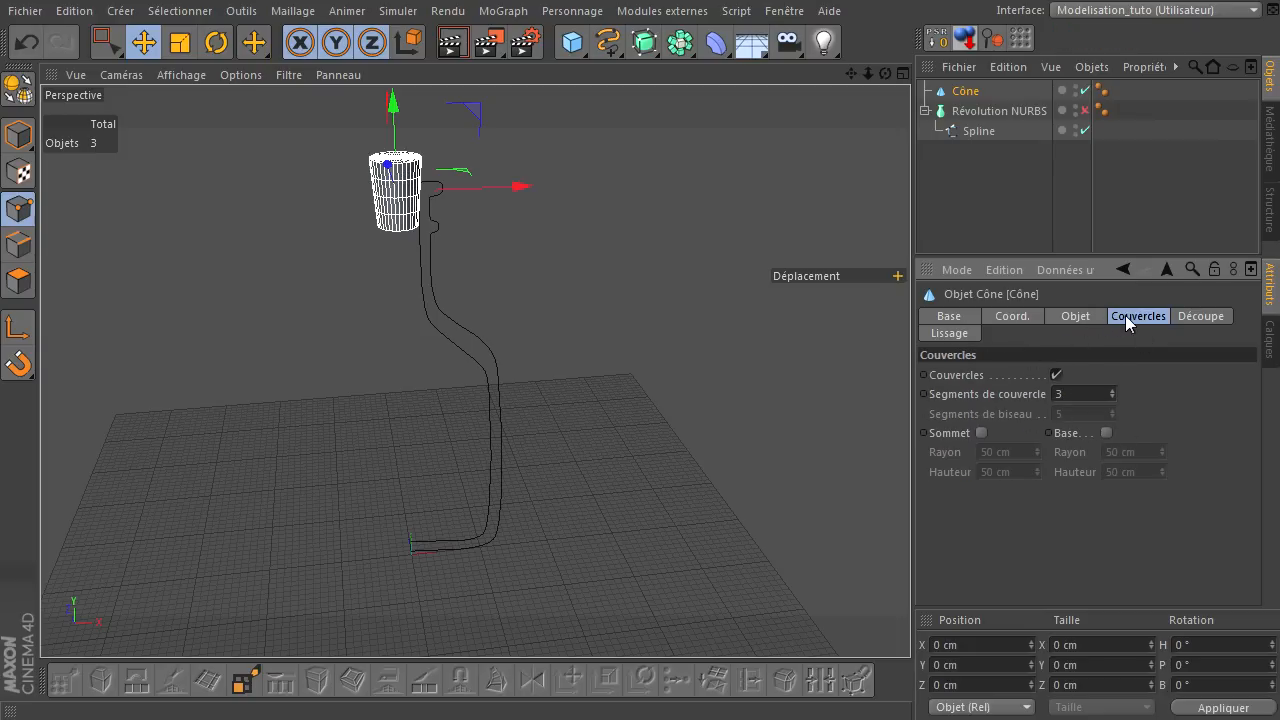
pyautogui.click(982, 432)
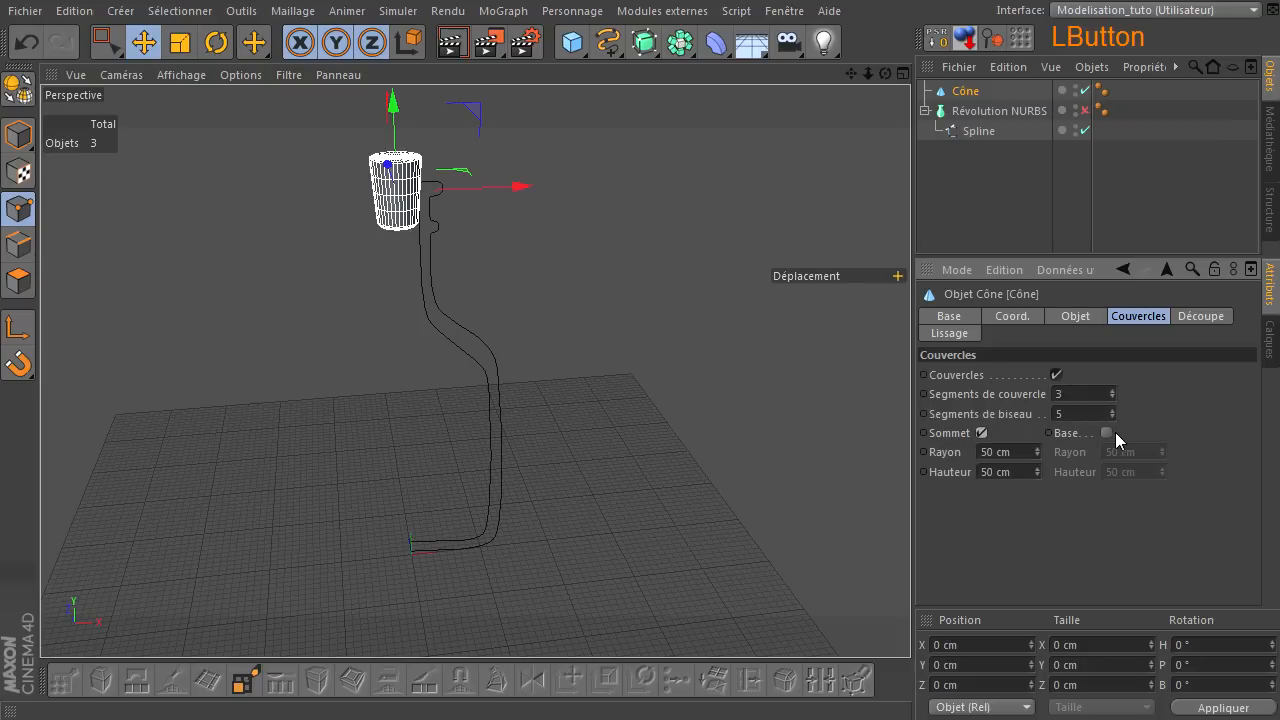
pyautogui.click(1105, 433)
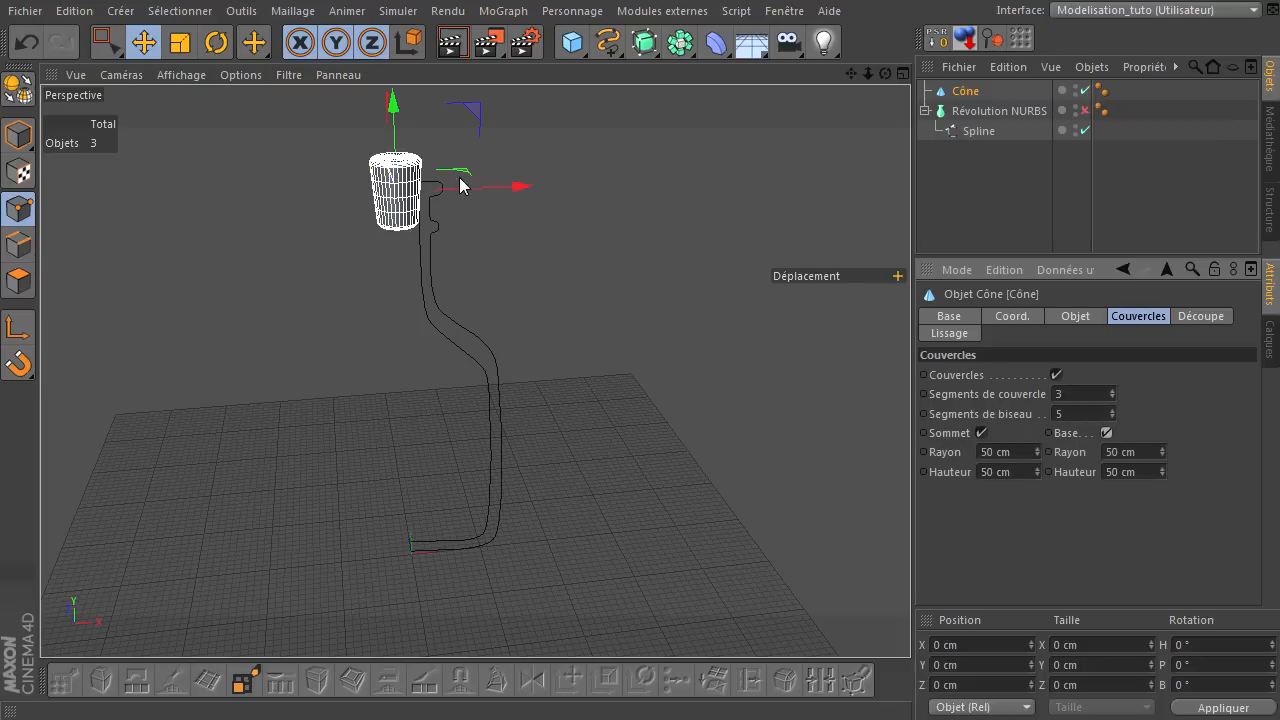
pyautogui.scroll(1, 360, 225)
pyautogui.scroll(3, 360, 226)
pyautogui.moveTo(851, 74); pyautogui.dragTo(872, 260)
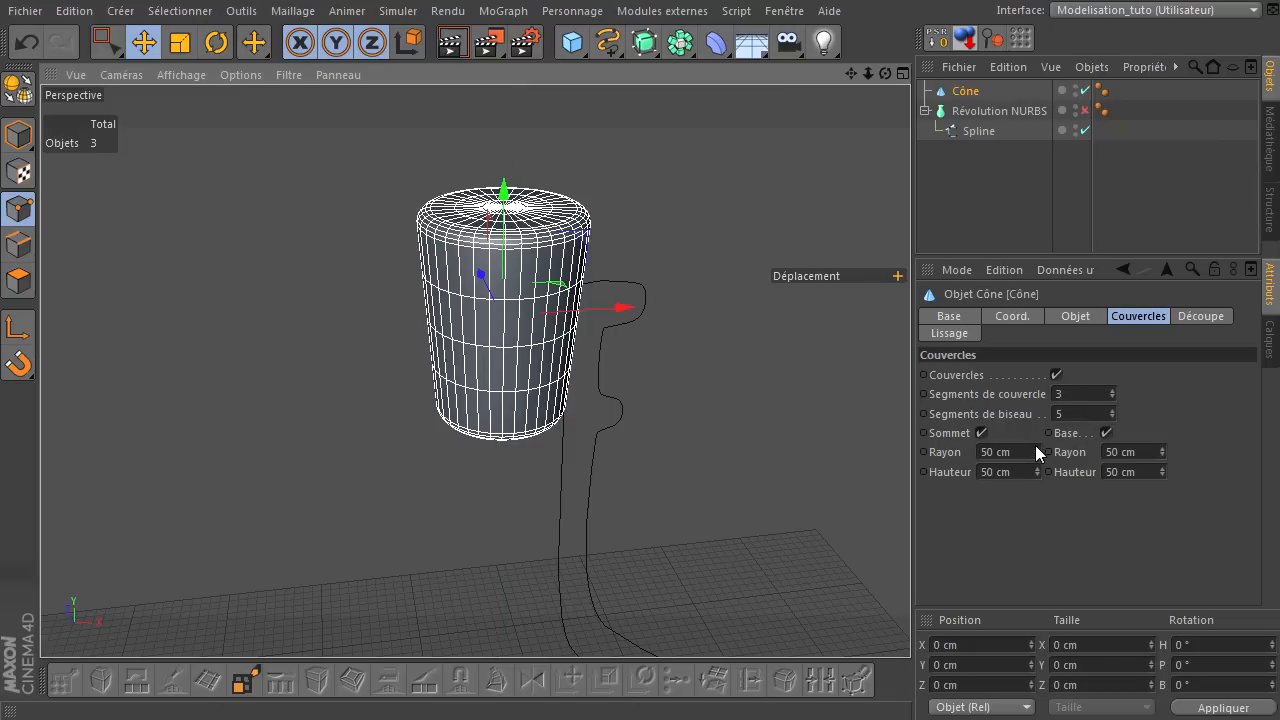
# - Set the cone's cap segments to 2 and both the top and base fillet radii to 20 cm
pyautogui.click(1113, 398)
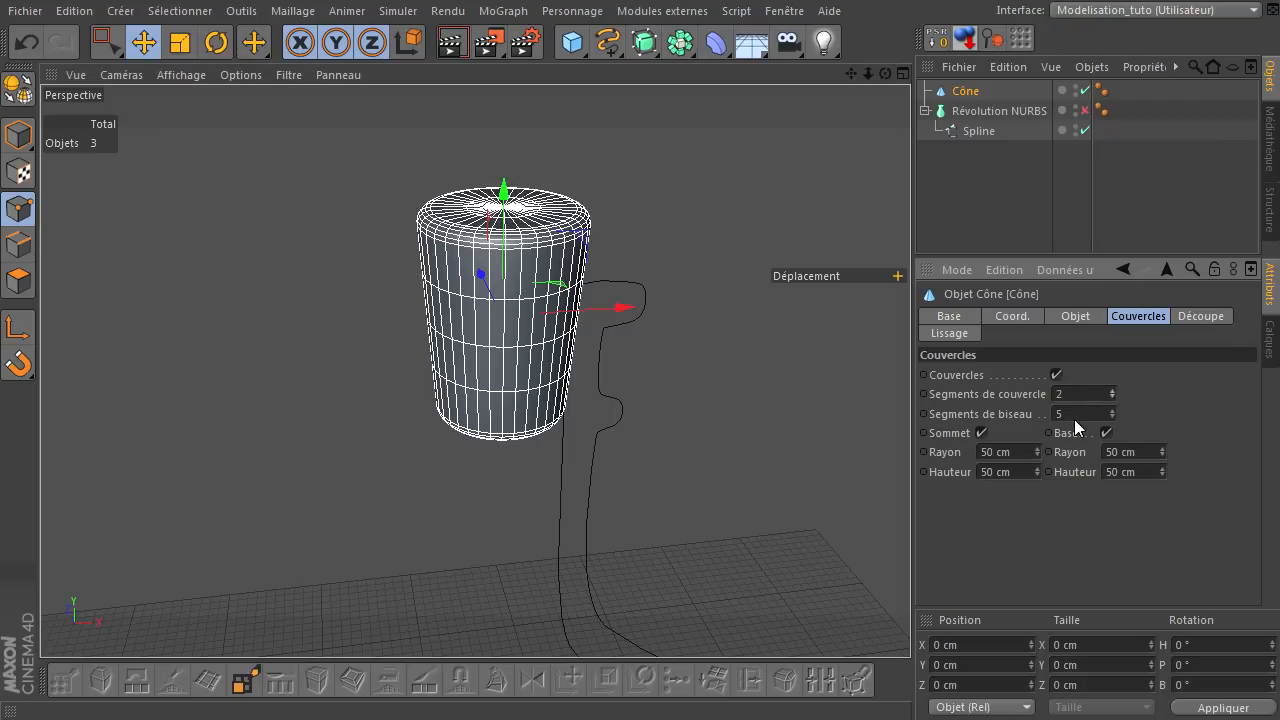
pyautogui.click(1020, 451)
pyautogui.write('20')
pyautogui.click(1130, 451)
pyautogui.write('20')
pyautogui.click(1116, 512)
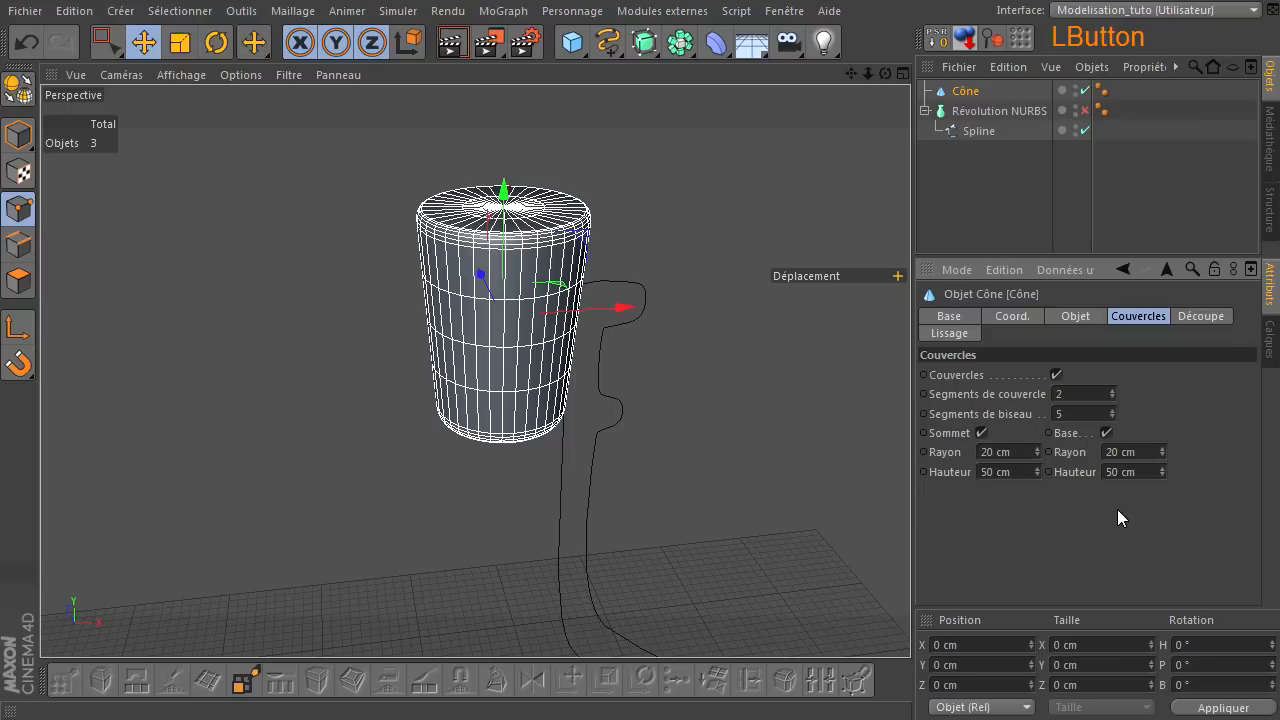
# - Set the fillet heights of the cone's top and base to 20 cm
pyautogui.click(1000, 472)
pyautogui.click(1120, 471)
pyautogui.write('20')
pyautogui.click(1110, 505)
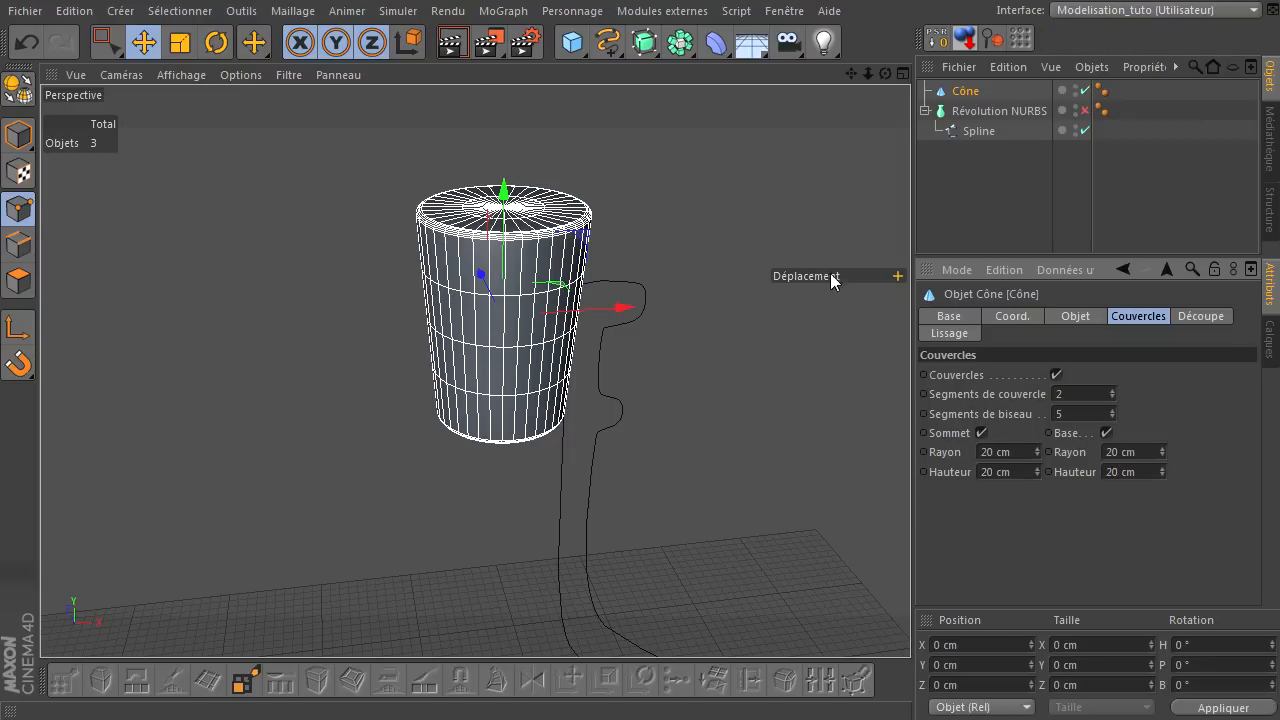
# - Check the filleted stopper inside the revolved bottle neck, and disable the revolution again
pyautogui.click(959, 176)
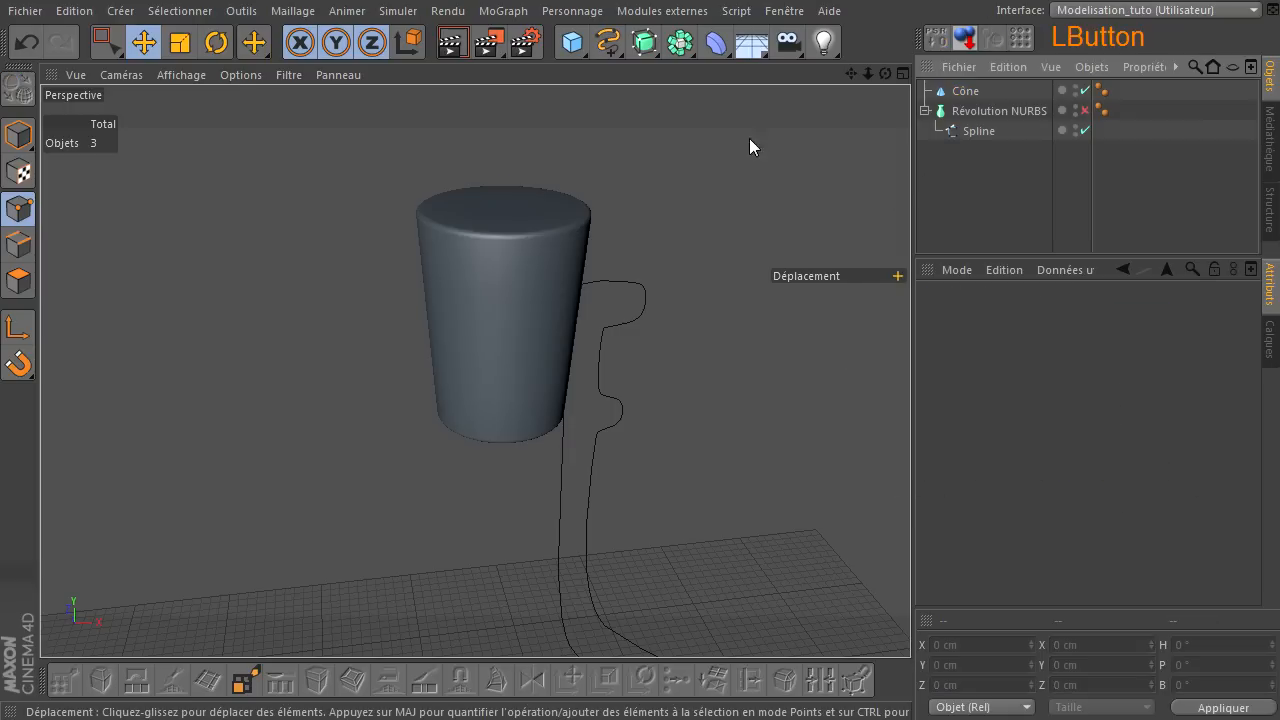
pyautogui.click(1084, 110)
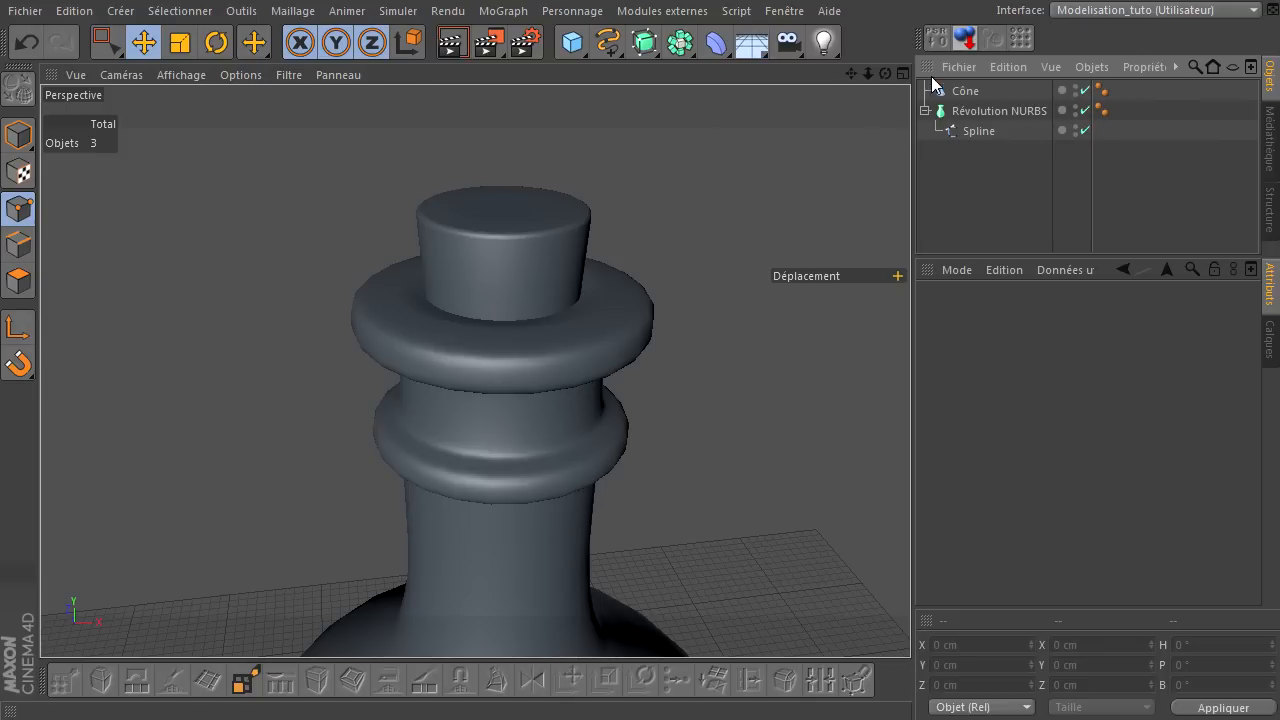
pyautogui.click(1084, 110)
# - In the front view, set the cone's top radius to 247 cm and base radius to 293 cm to match the inner neck wall
pyautogui.middleClick(534, 348)
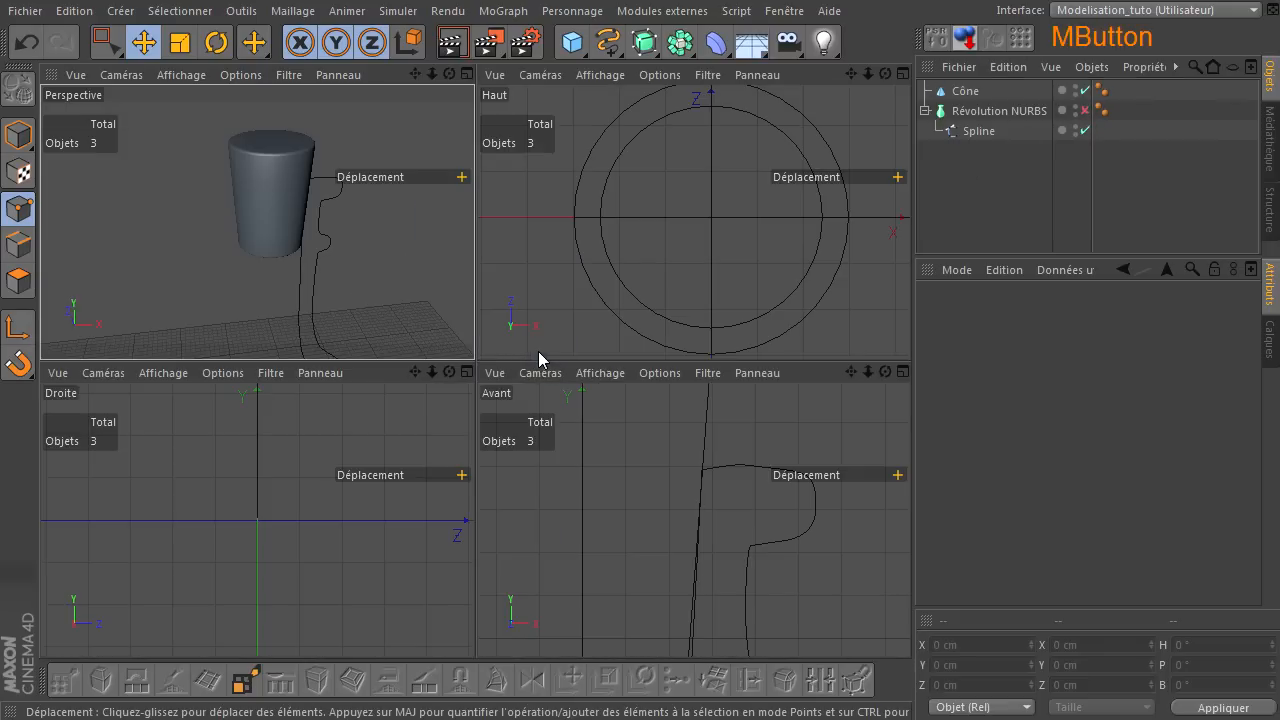
pyautogui.middleClick(709, 438)
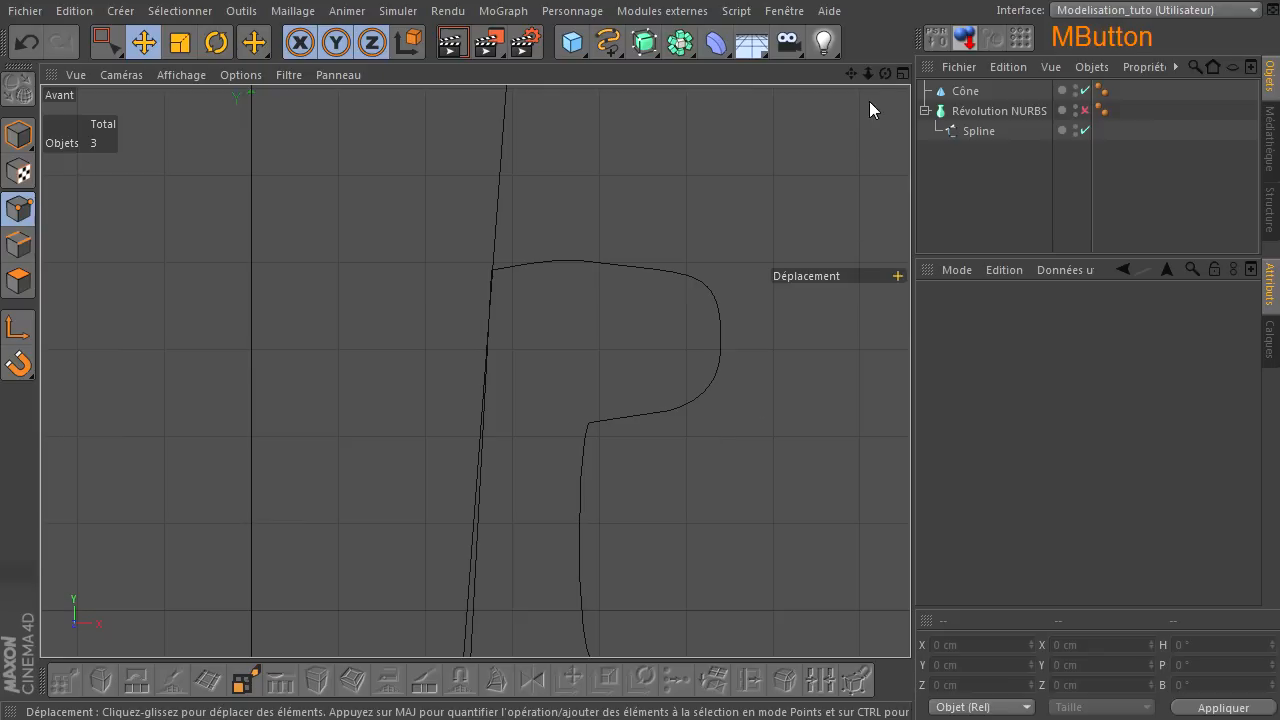
pyautogui.moveTo(850, 73); pyautogui.dragTo(394, 396)
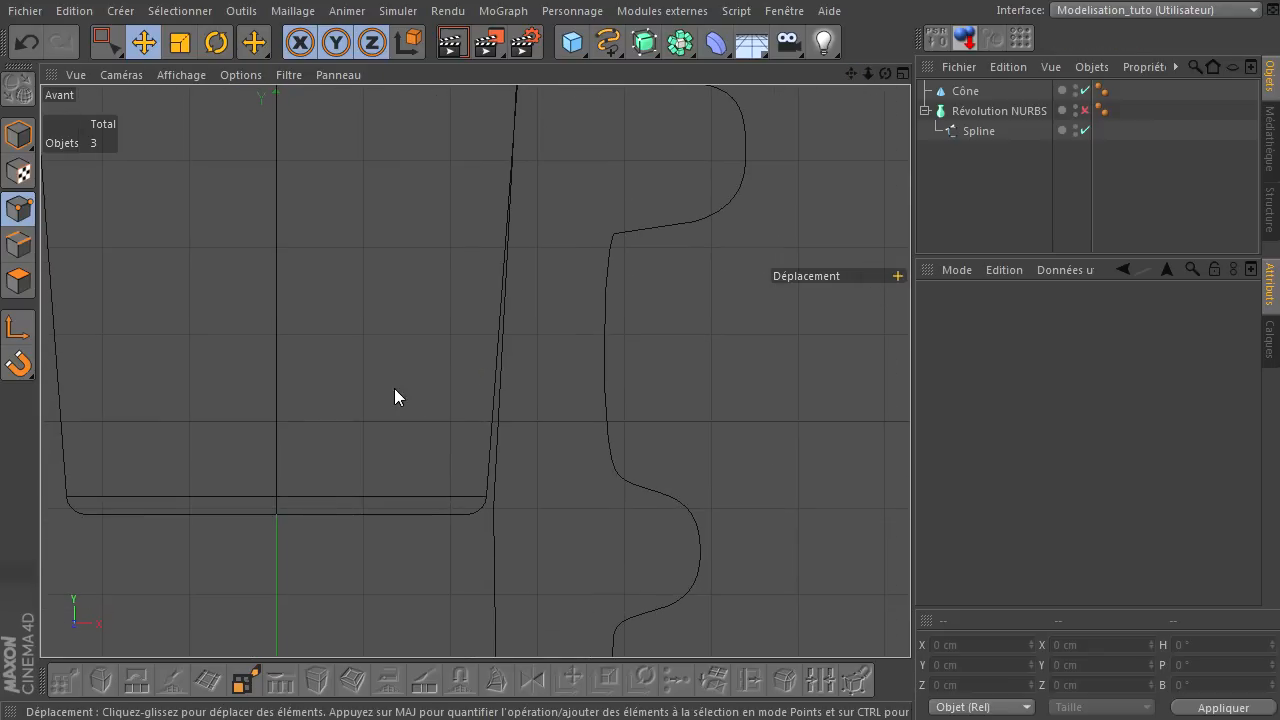
pyautogui.click(966, 91)
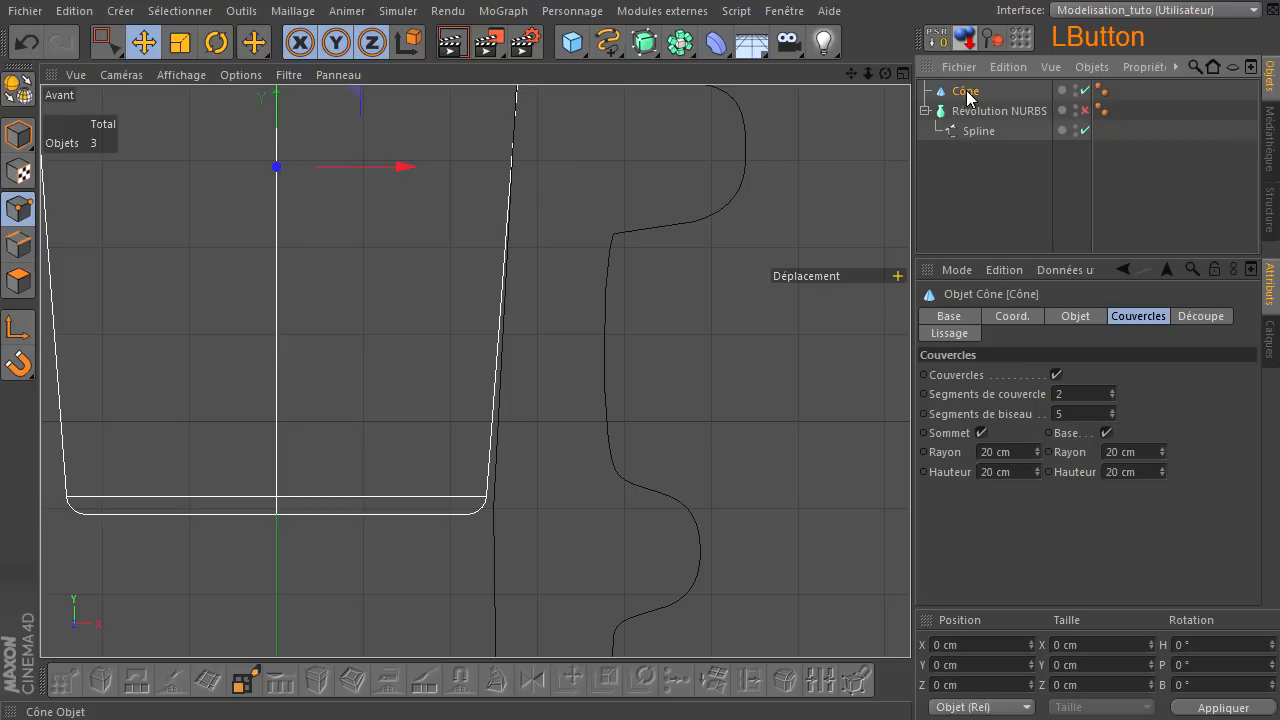
pyautogui.click(1060, 319)
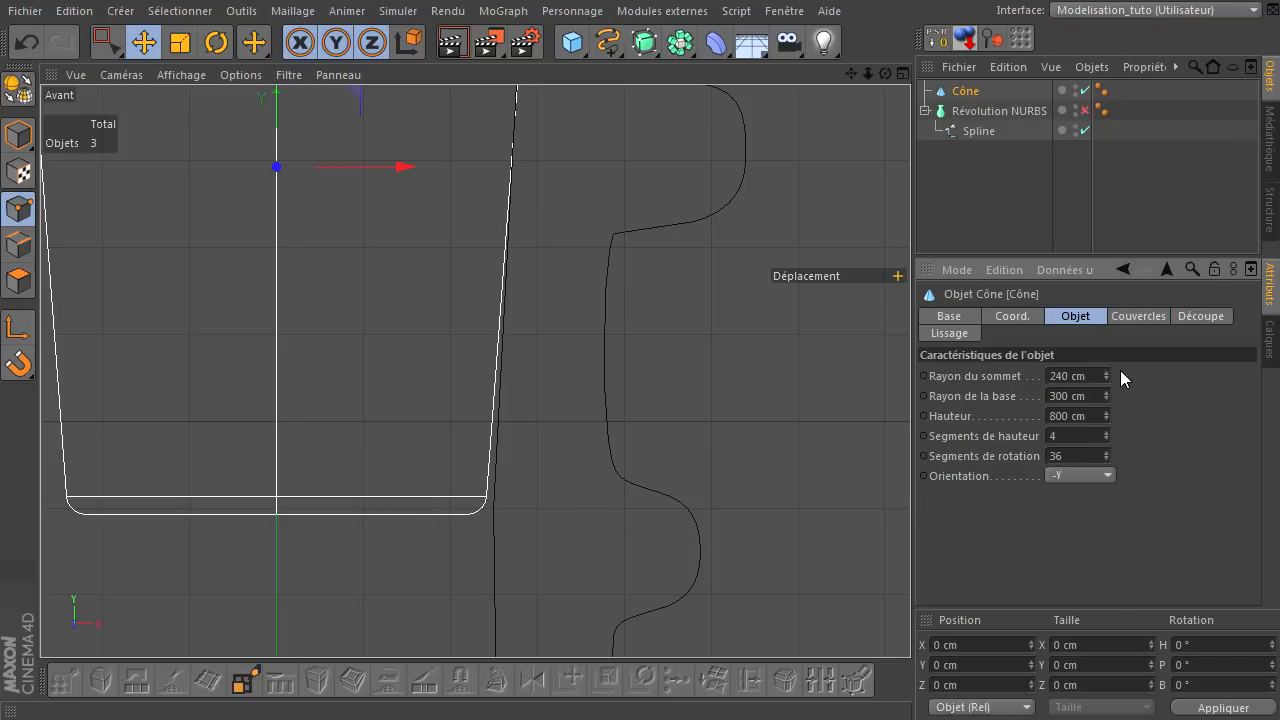
pyautogui.moveTo(1105, 370); pyautogui.dragTo(1105, 398)
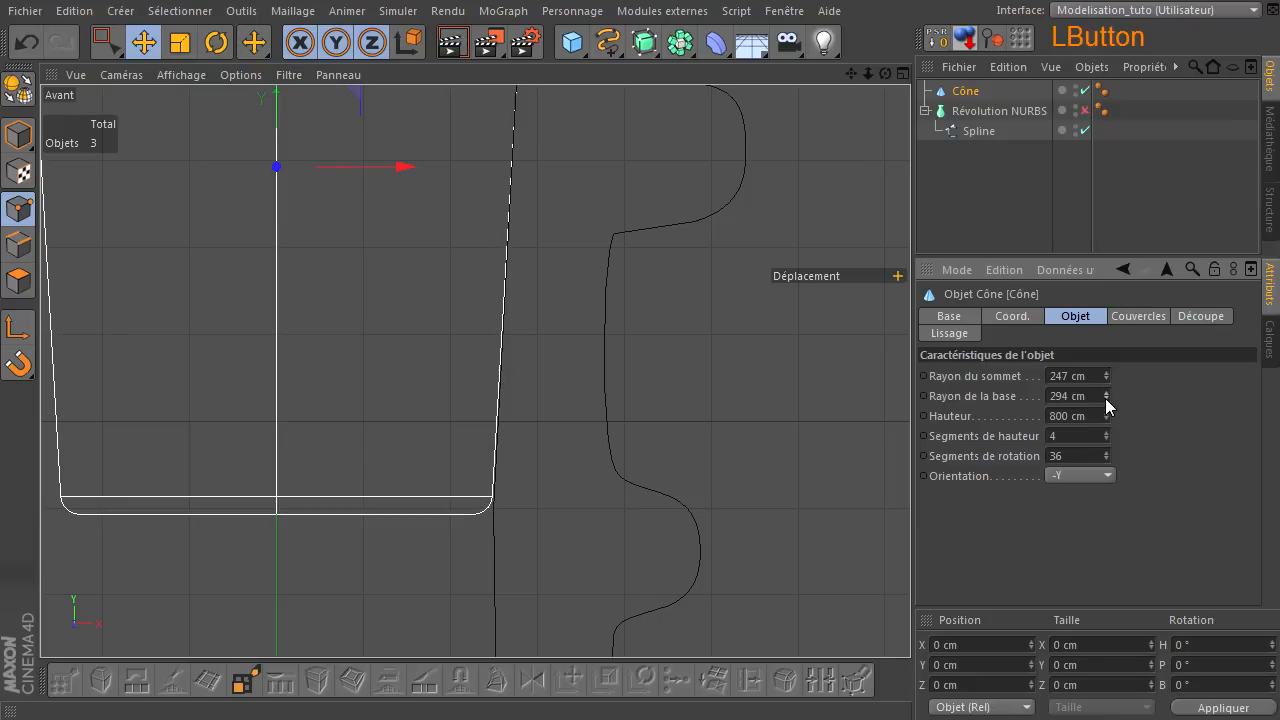
pyautogui.moveTo(851, 74); pyautogui.dragTo(920, 210)
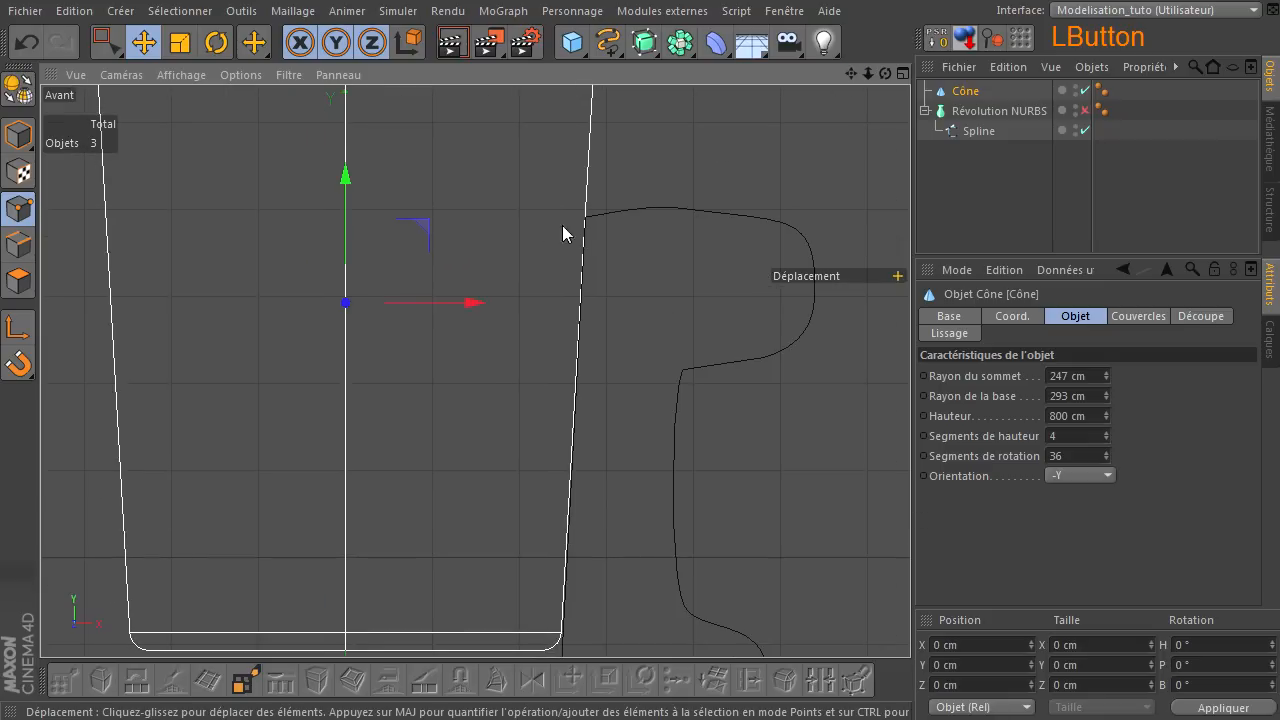
# - Fine-tune the cone's base radius to 292 cm and its top radius to 248 cm against the inner neck wall
pyautogui.click(1105, 399)
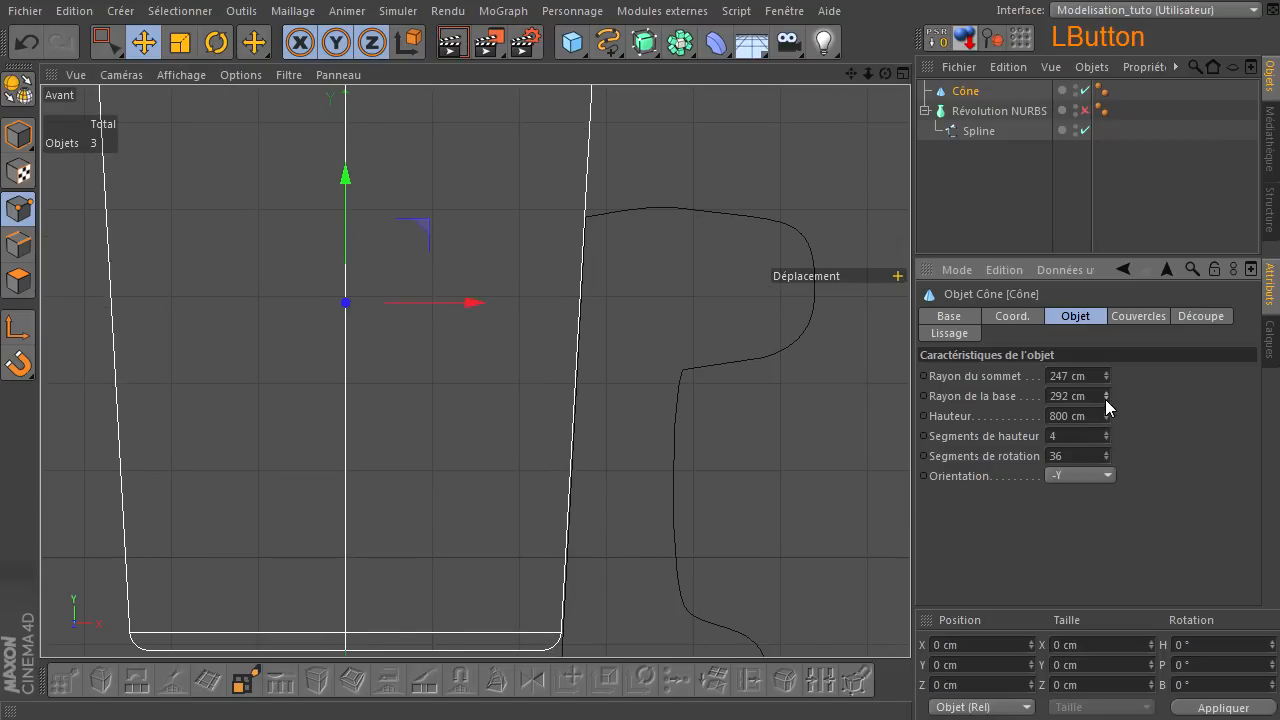
pyautogui.click(1106, 370)
pyautogui.scroll(-5, 854, 433)
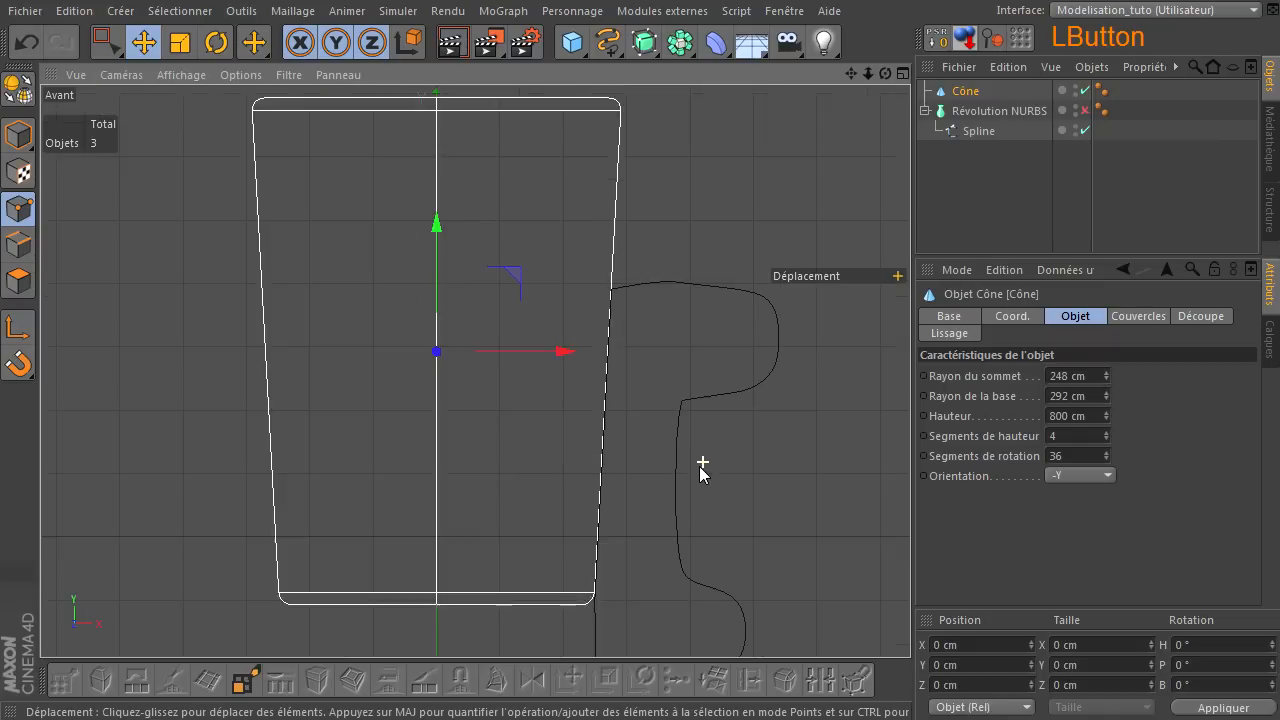
# - Re-enable the bottle's revolution and check the stopper's fit in the neck in the front view
pyautogui.click(1005, 164)
pyautogui.click(1085, 110)
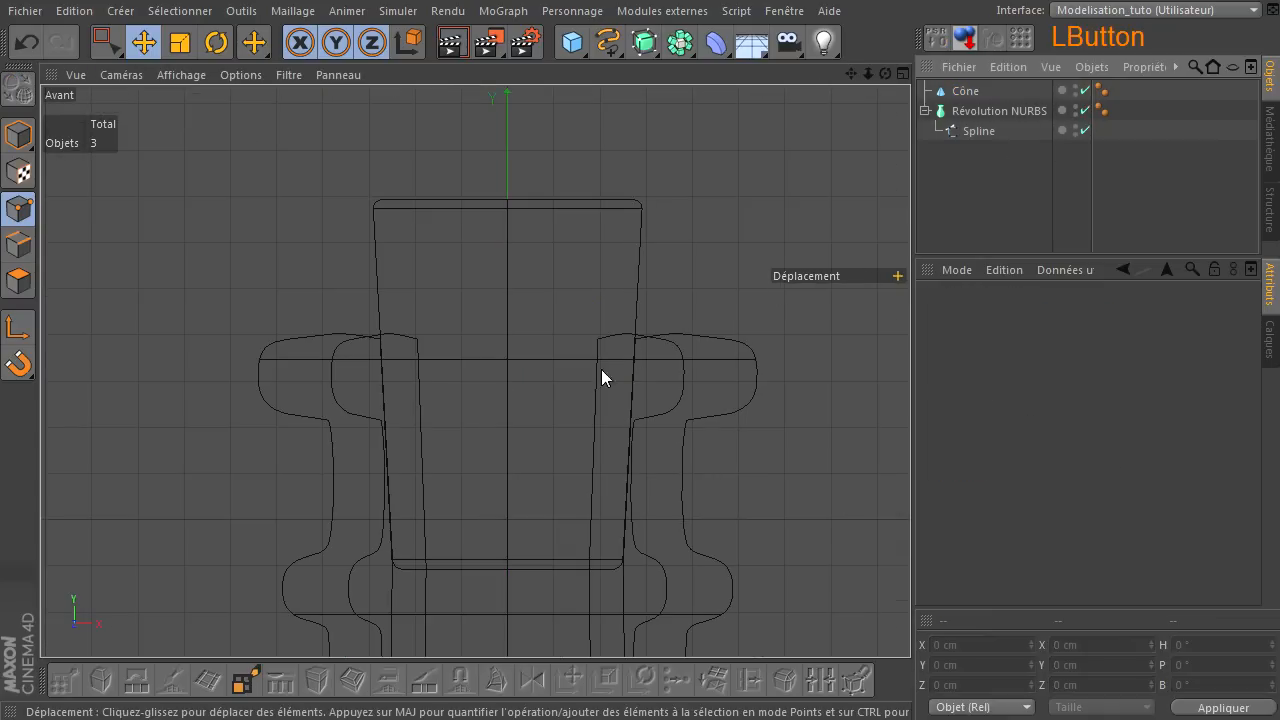
pyautogui.scroll(-3, 568, 400)
pyautogui.moveTo(851, 73); pyautogui.dragTo(910, 490)
pyautogui.moveTo(862, 74); pyautogui.dragTo(721, 208)
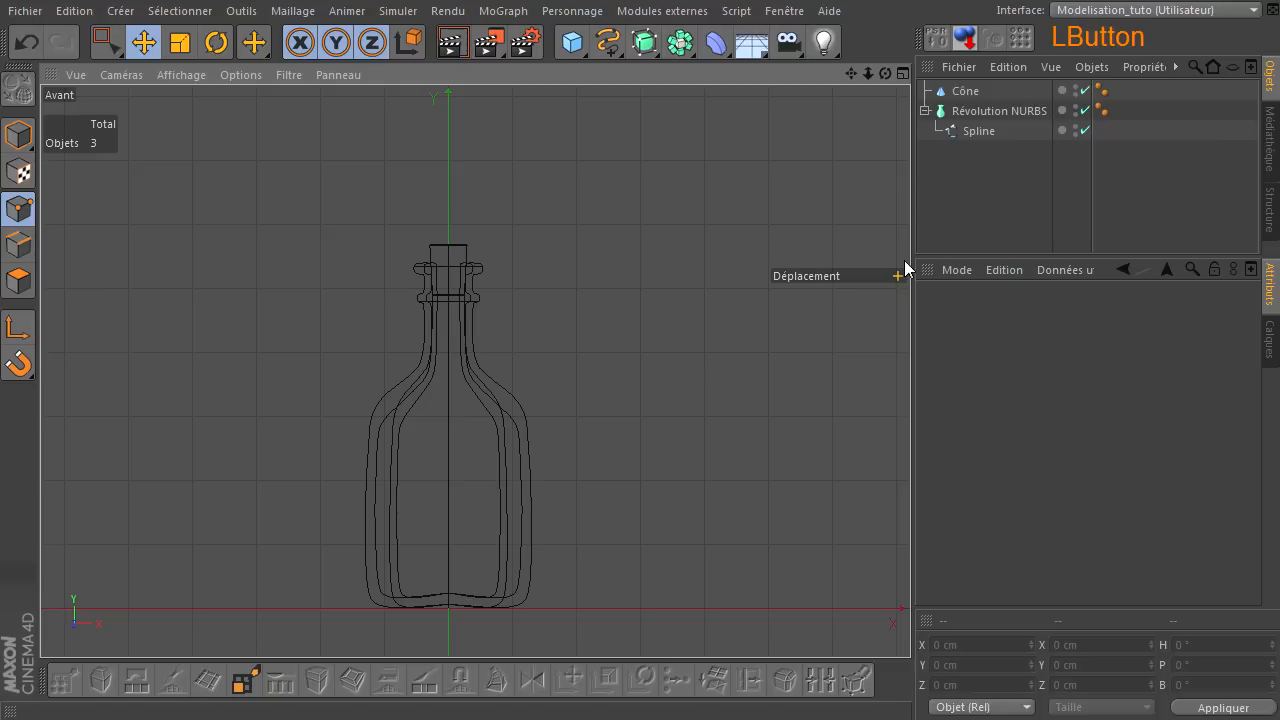
# - Switch the interface layout to standard_tuto and frame the whole bottle in a full-size perspective view
pyautogui.middleClick(704, 254)
pyautogui.click(1160, 10)
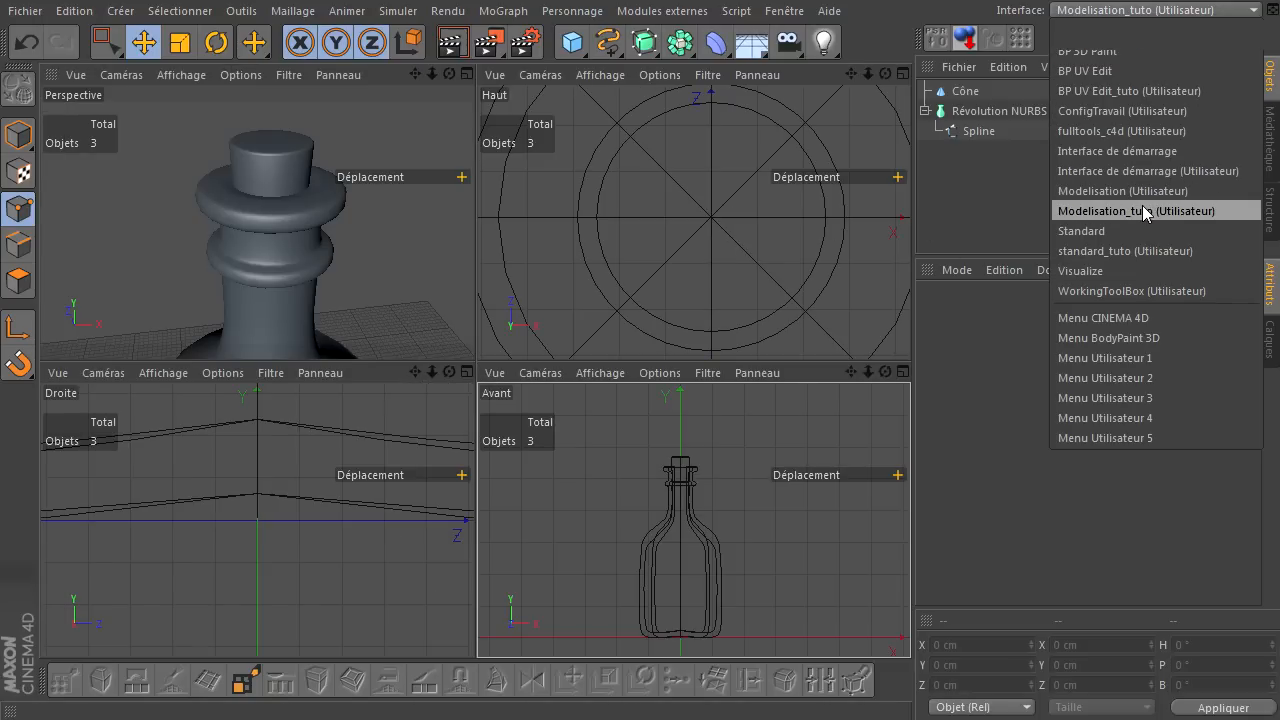
pyautogui.click(1141, 251)
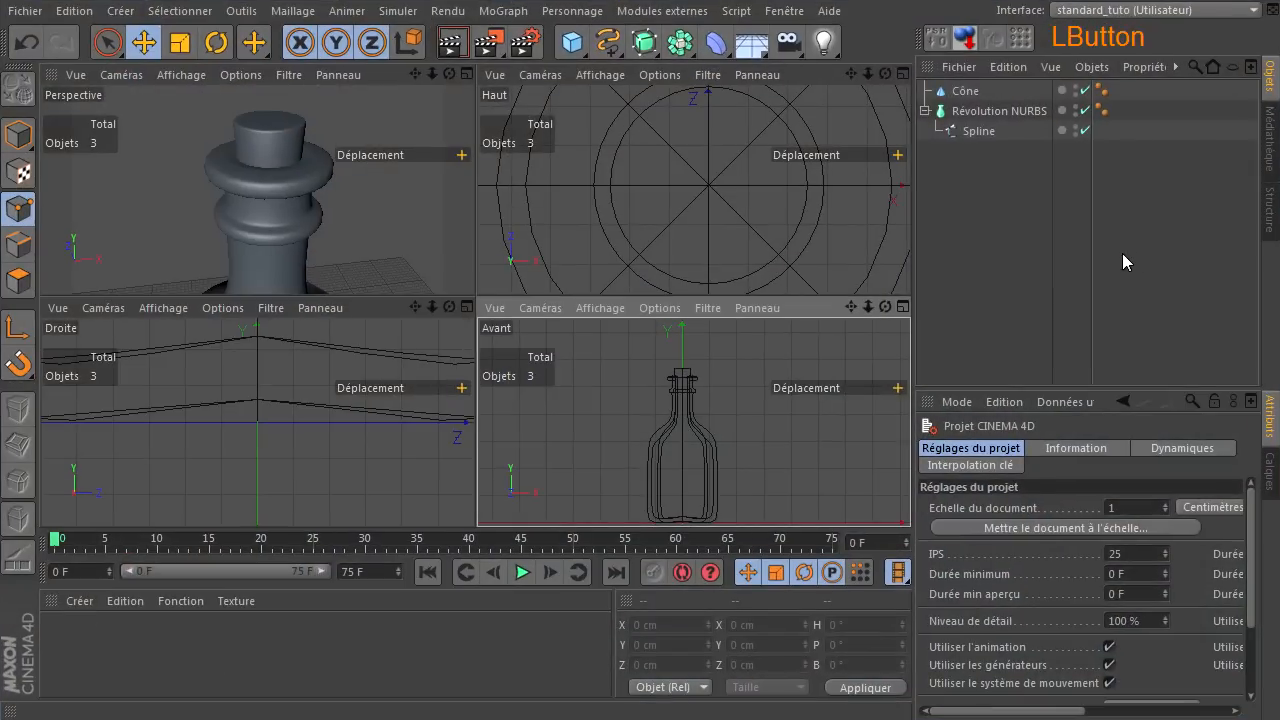
pyautogui.moveTo(306, 268); pyautogui.dragTo(351, 248)
pyautogui.moveTo(415, 74)
pyautogui.mouseDown()
pyautogui.moveTo(474, 294)
pyautogui.moveTo(419, 72)
pyautogui.mouseUp()
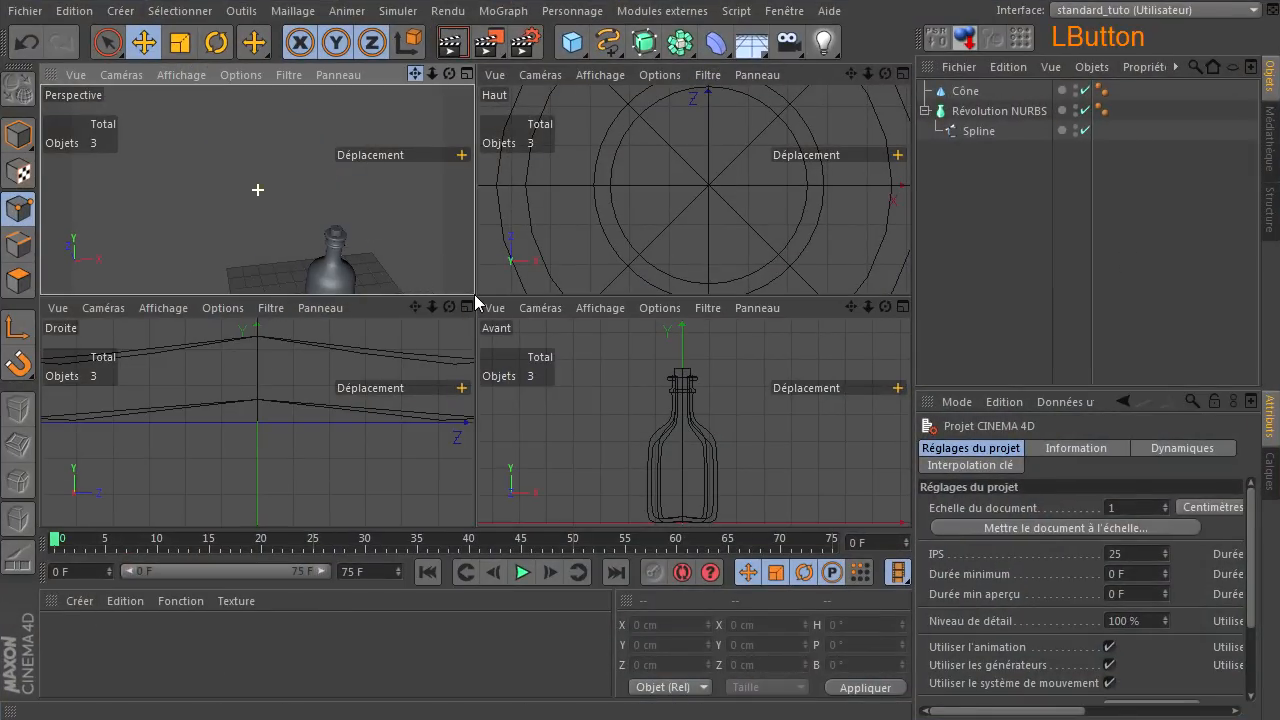
pyautogui.middleClick(325, 150)
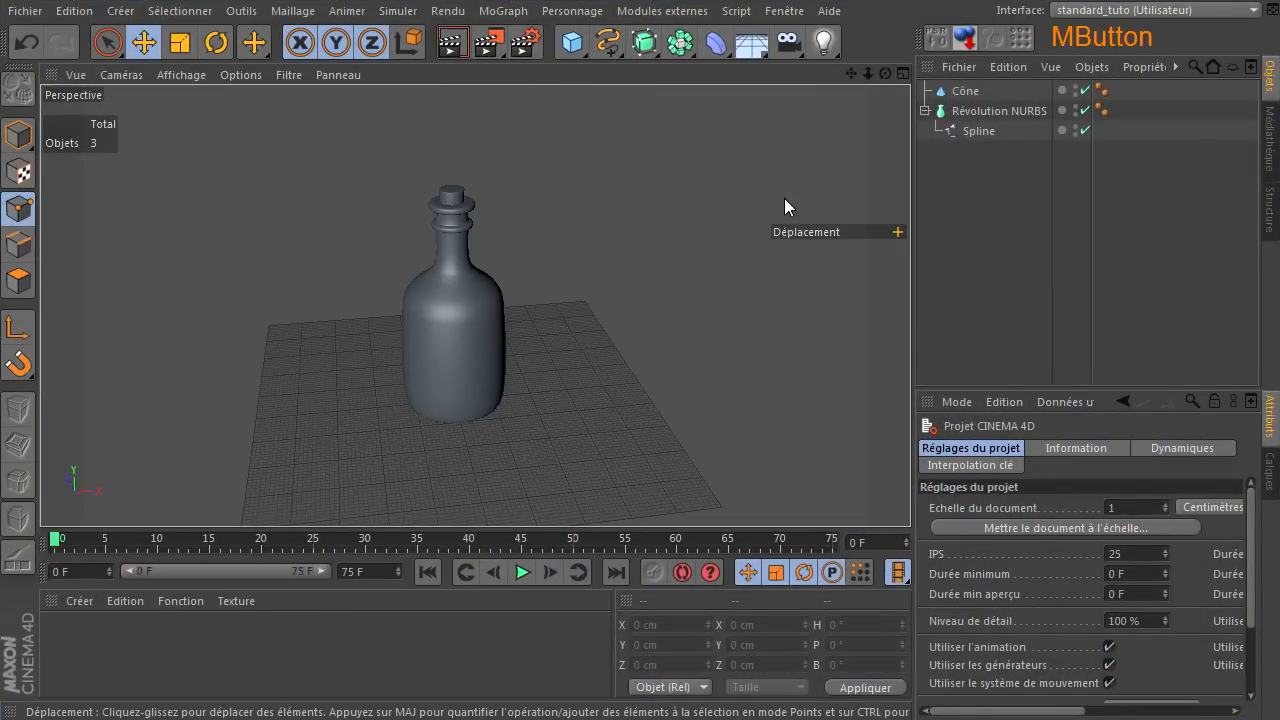
pyautogui.moveTo(886, 74); pyautogui.dragTo(910, 490)
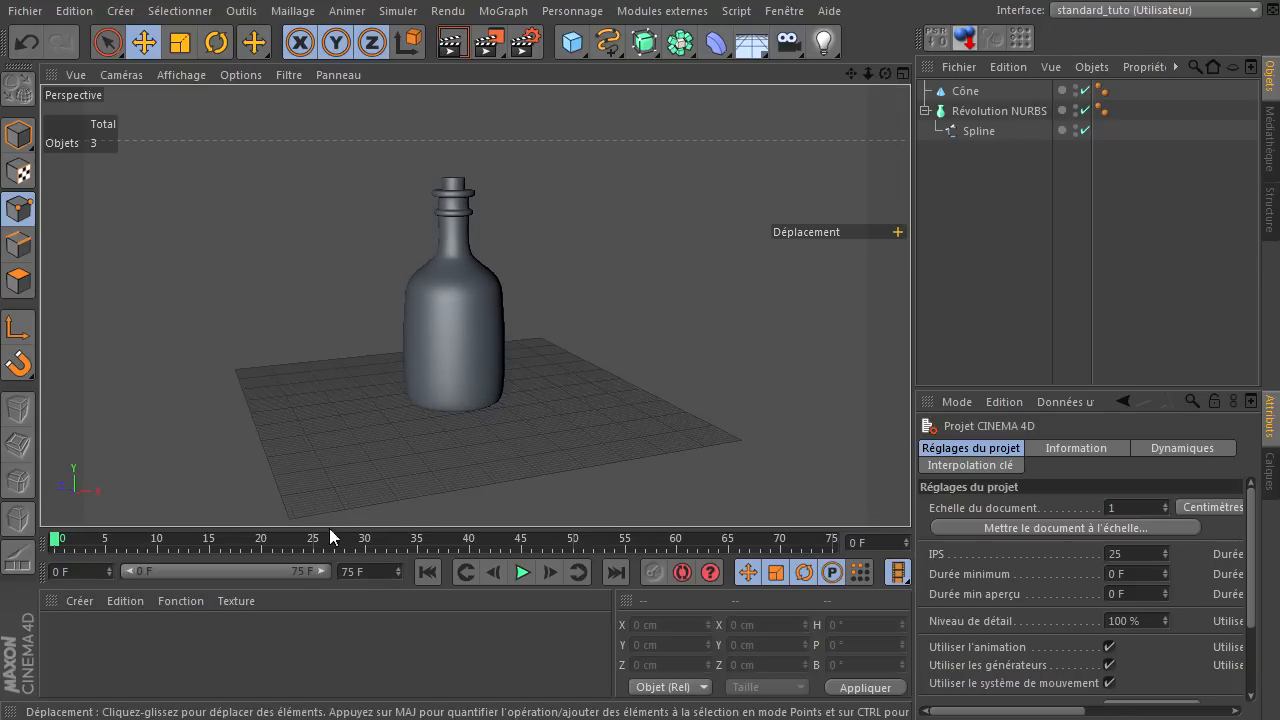
# - Create a new material, Mat.1, and delete the superfluous material Mat
pyautogui.doubleClick(205, 638)
pyautogui.doubleClick(205, 638)
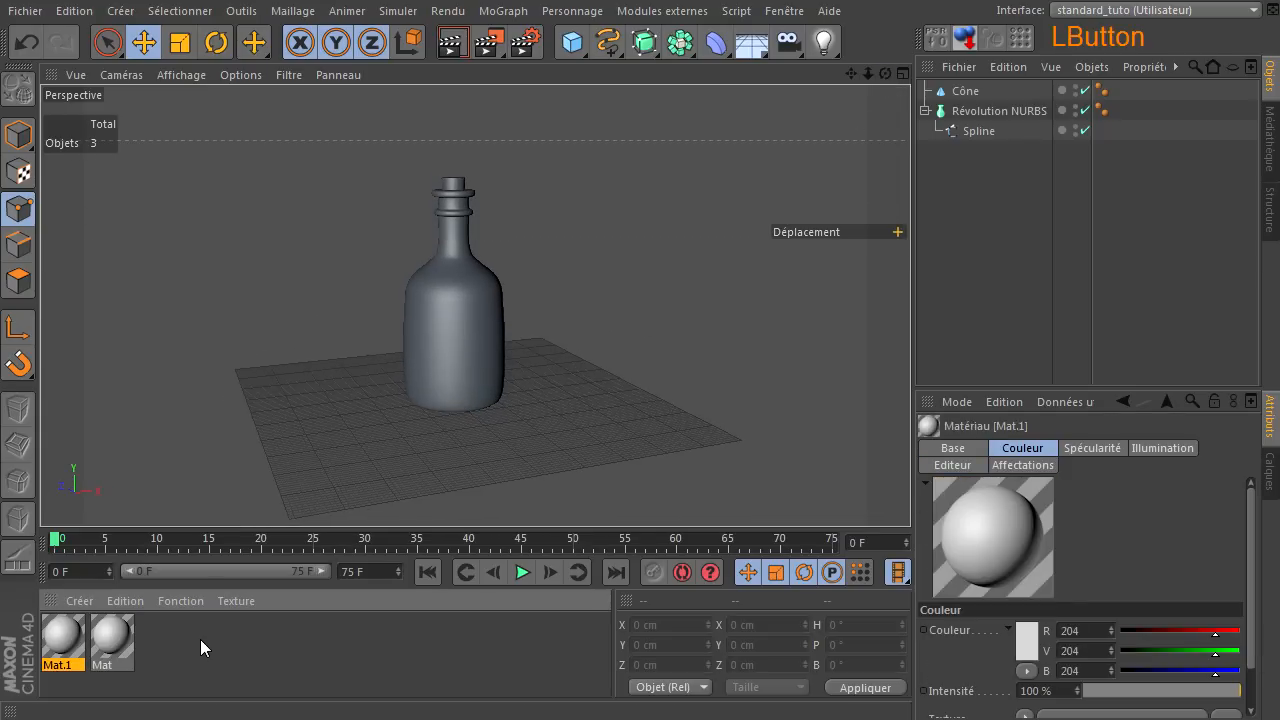
pyautogui.click(113, 638)
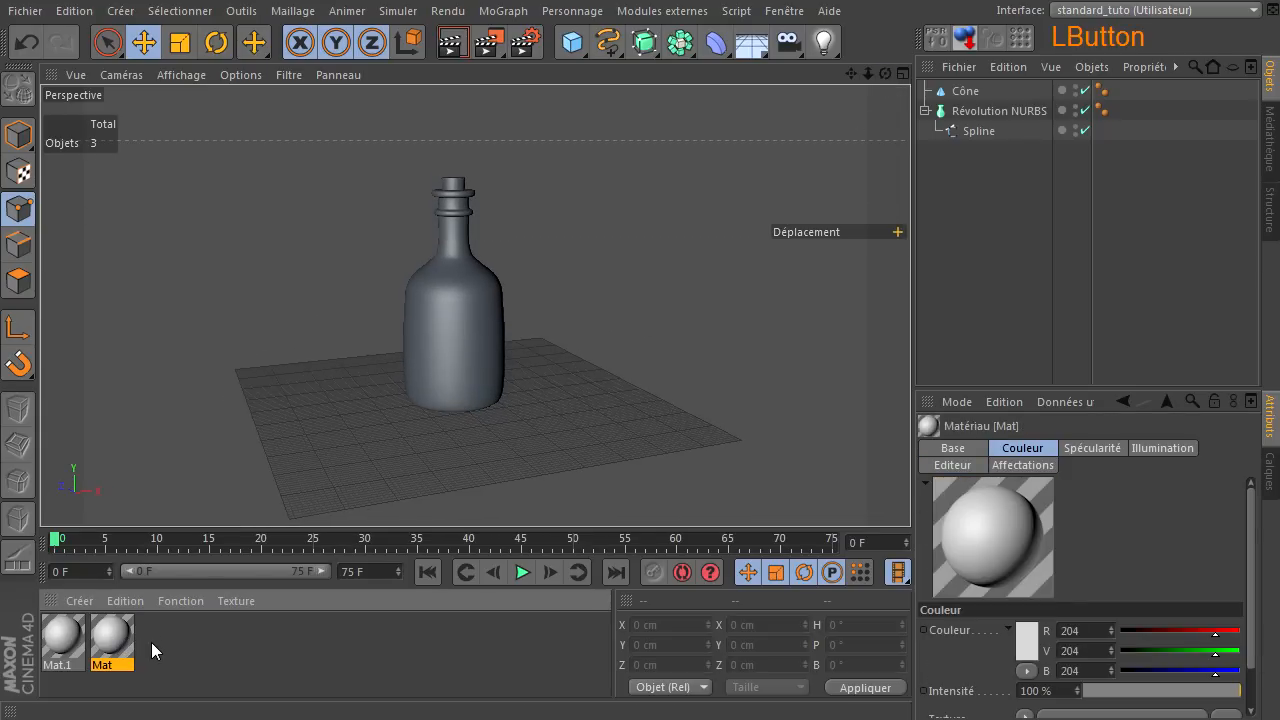
pyautogui.press('Delete')
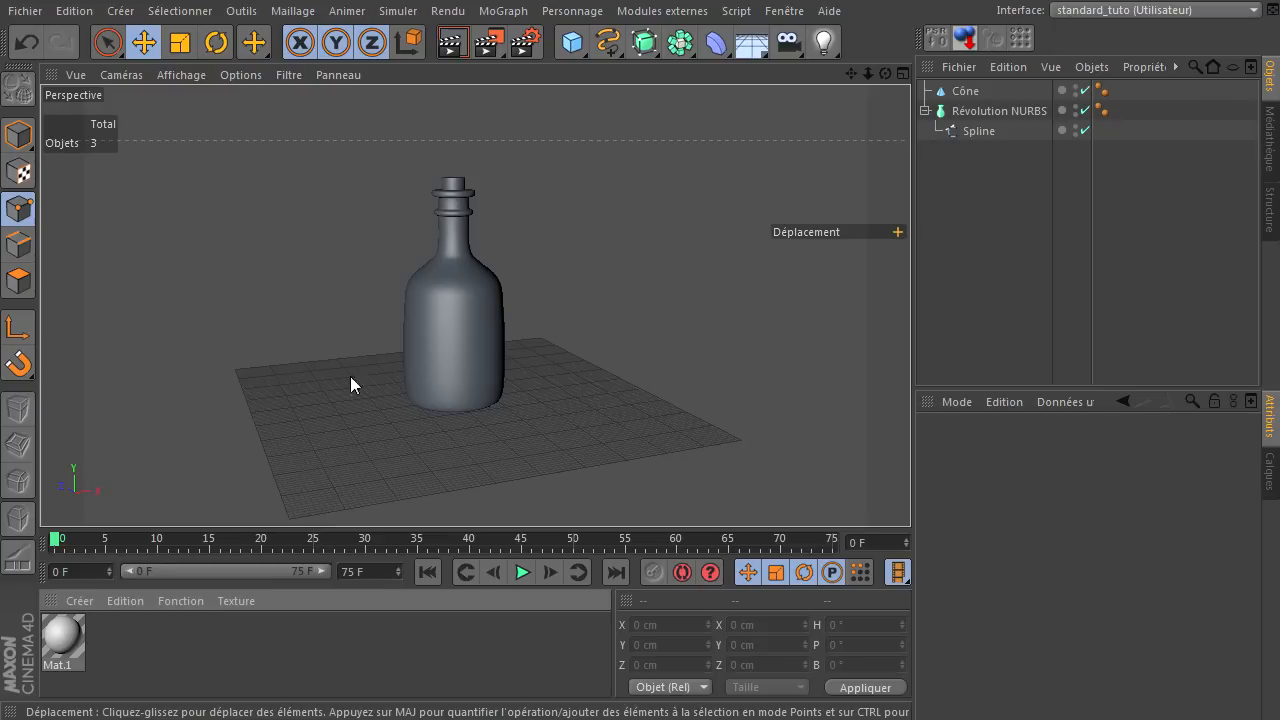
# - Edit the Mat.1 material and turn off its specularity channel
pyautogui.doubleClick(47, 638)
pyautogui.moveTo(761, 130); pyautogui.dragTo(661, 88)
pyautogui.click(315, 484)
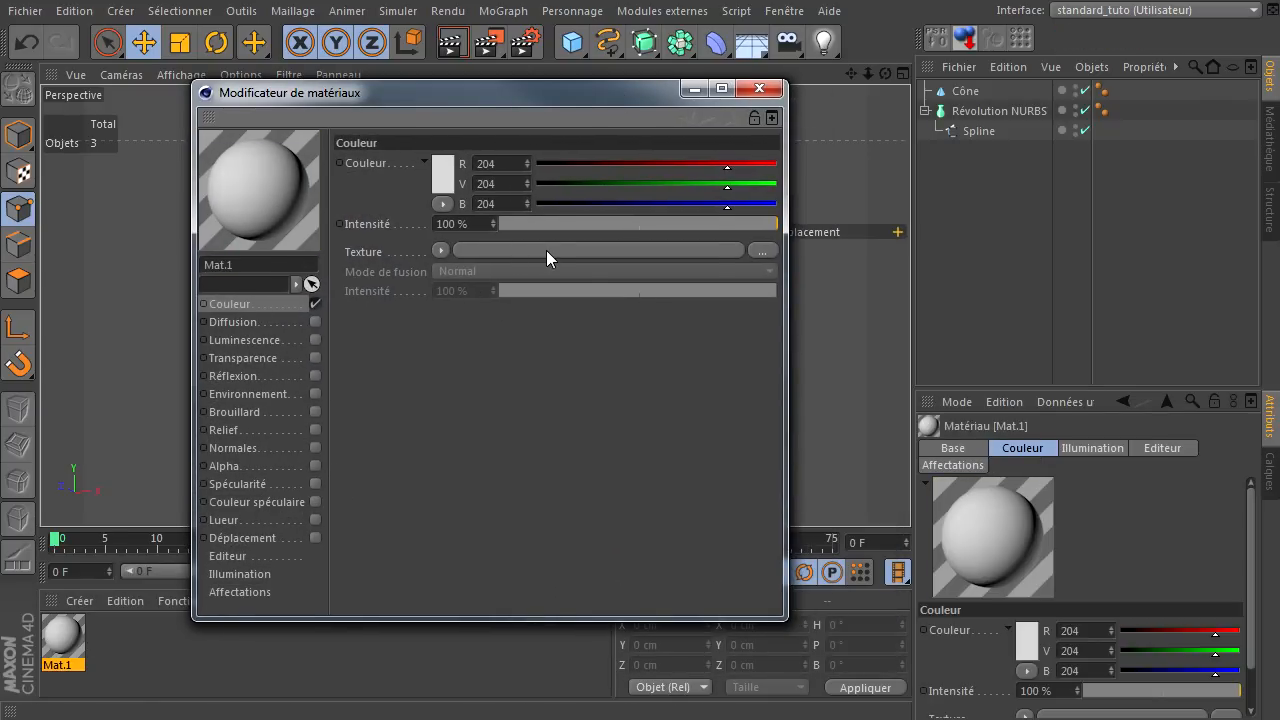
# - Compare the liege01.jpg and liege02.jpg cork images, and load liege02.jpg as Mat.1's color texture without copying it to the project
pyautogui.click(762, 251)
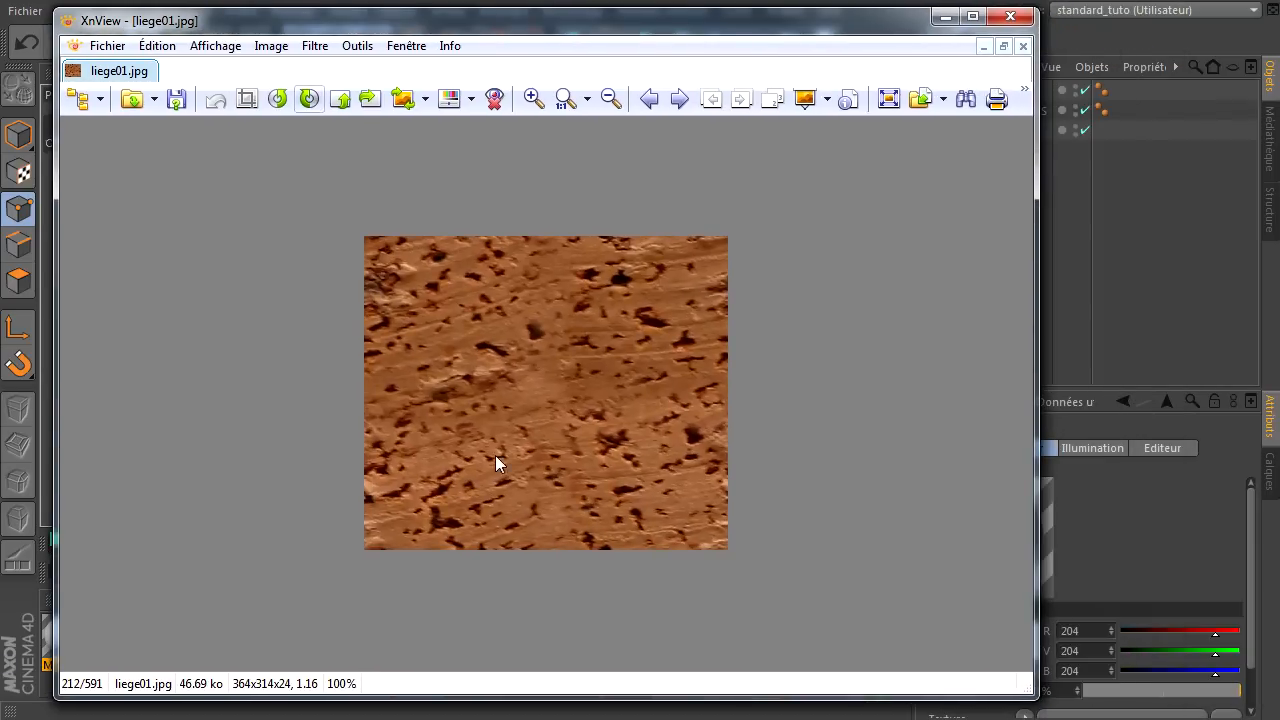
pyautogui.click(1010, 16)
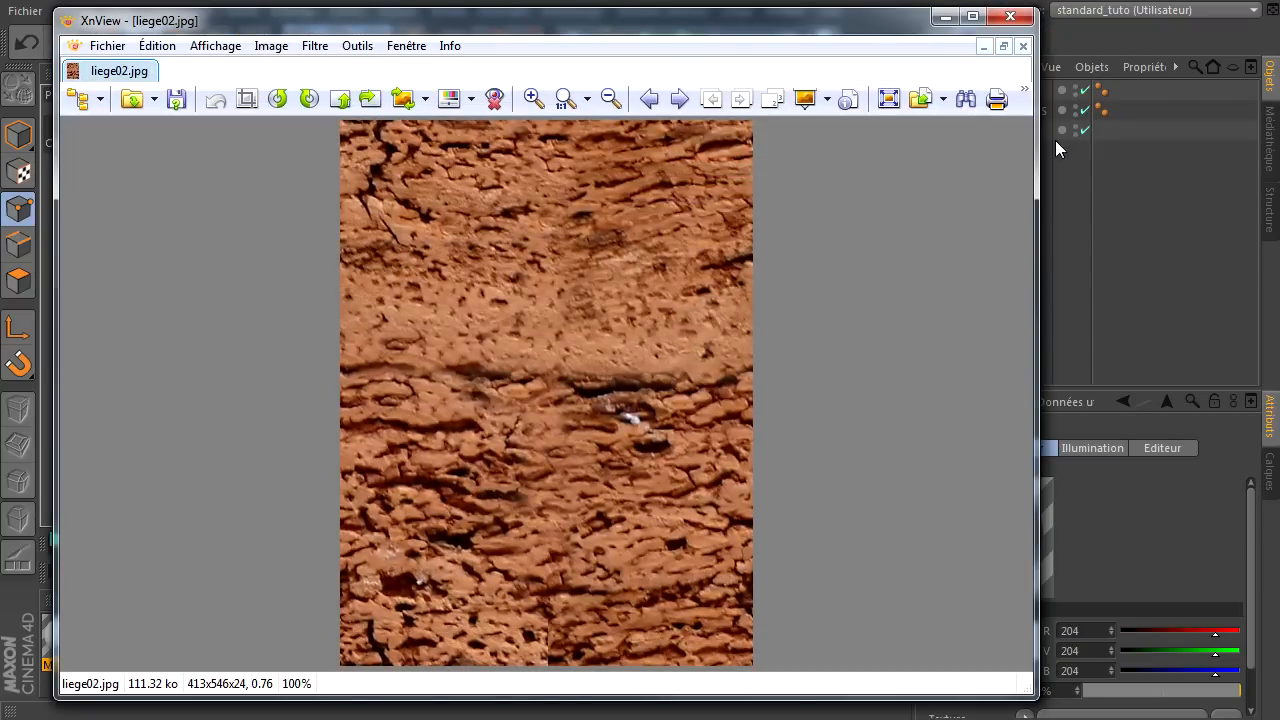
pyautogui.click(1012, 17)
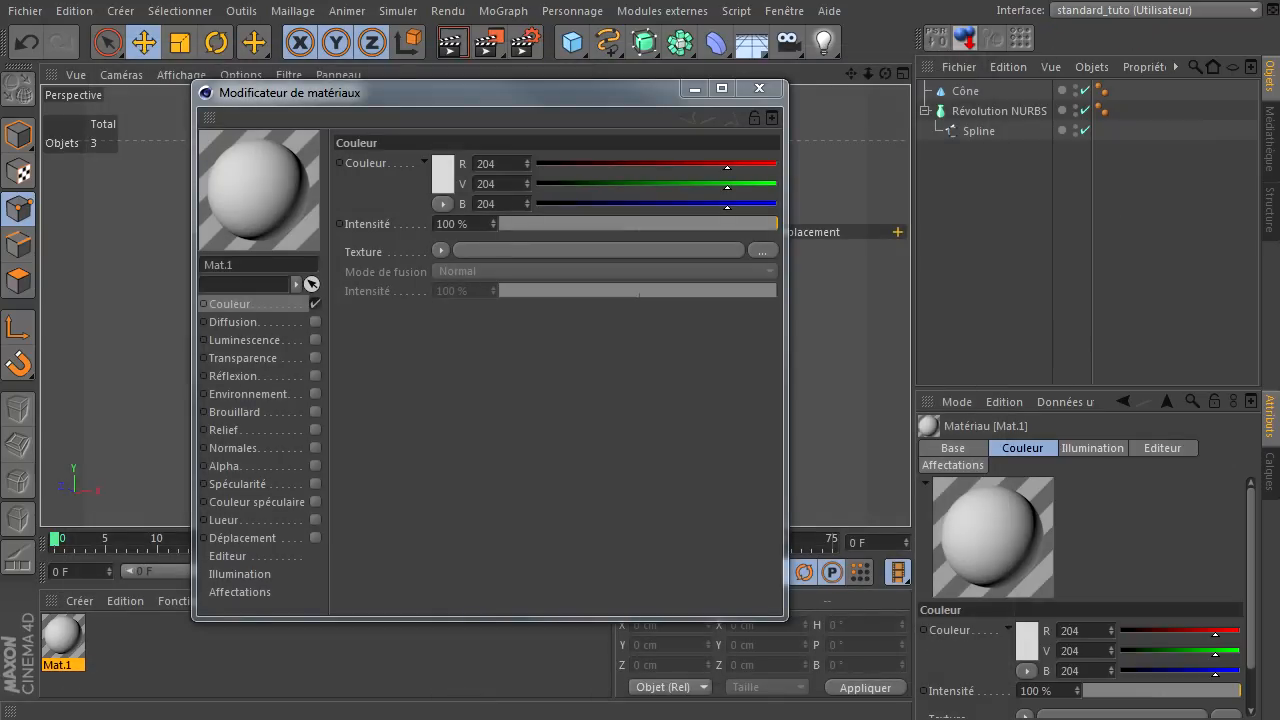
pyautogui.moveTo(587, 266); pyautogui.dragTo(593, 248)
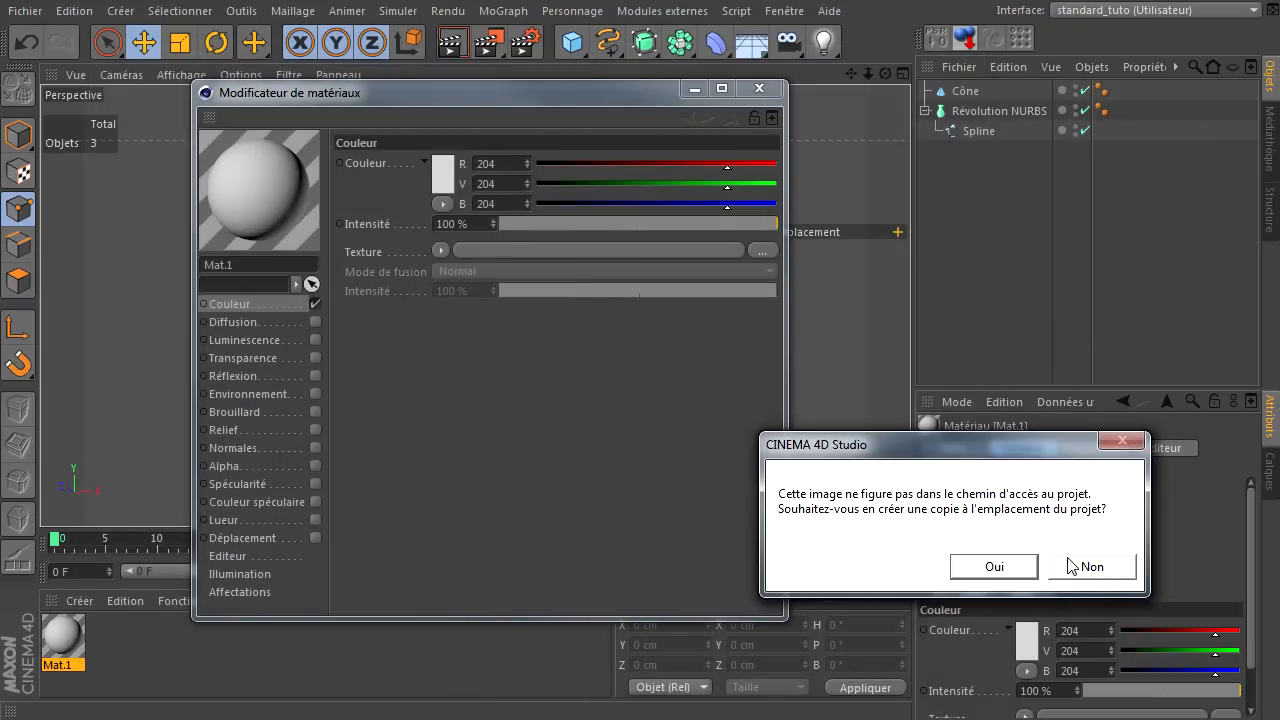
pyautogui.click(1072, 566)
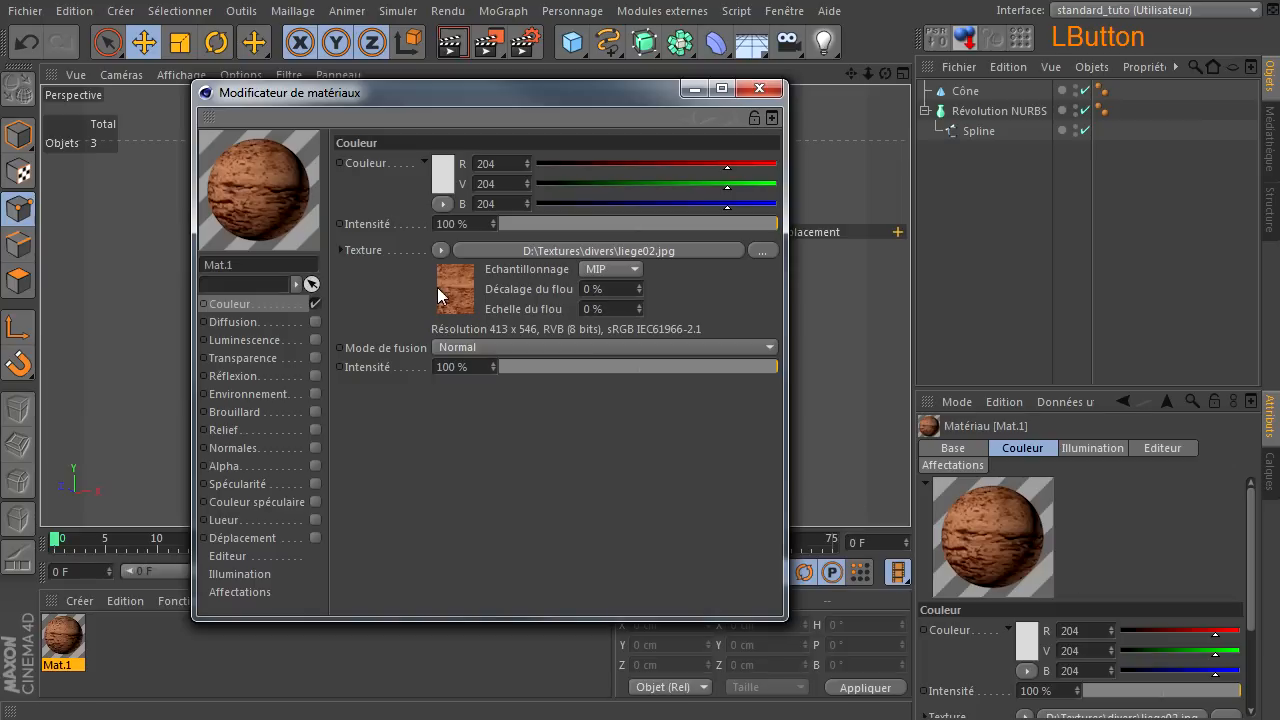
pyautogui.click(757, 90)
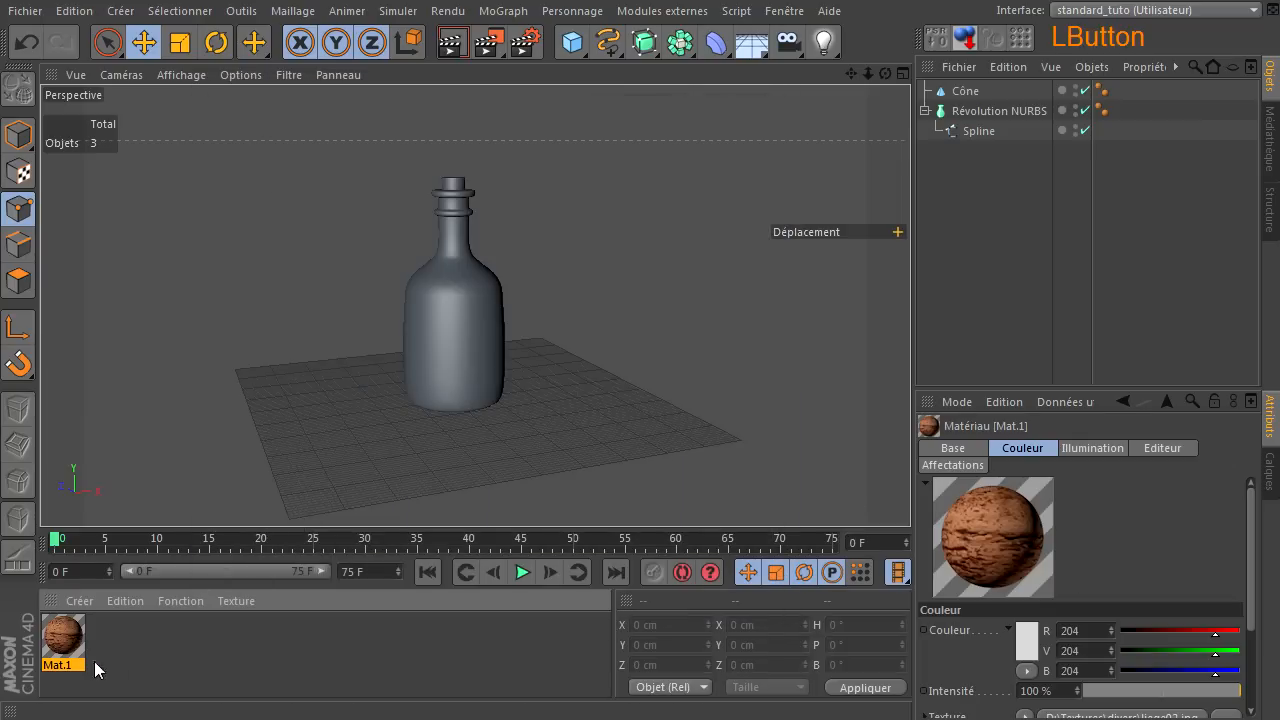
# - Apply the cork material Mat.1 to the cone and set its texture projection to Cubique
pyautogui.moveTo(1005, 97); pyautogui.dragTo(1005, 97)
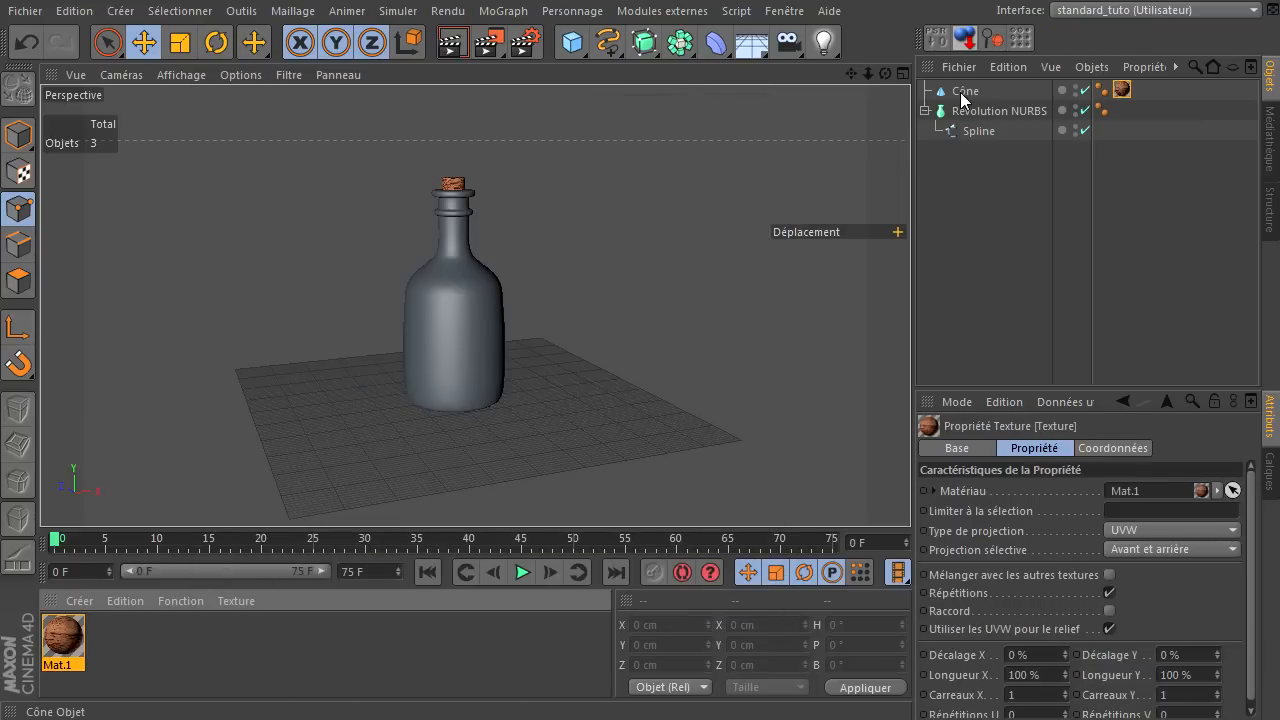
pyautogui.click(999, 100)
pyautogui.click(1122, 90)
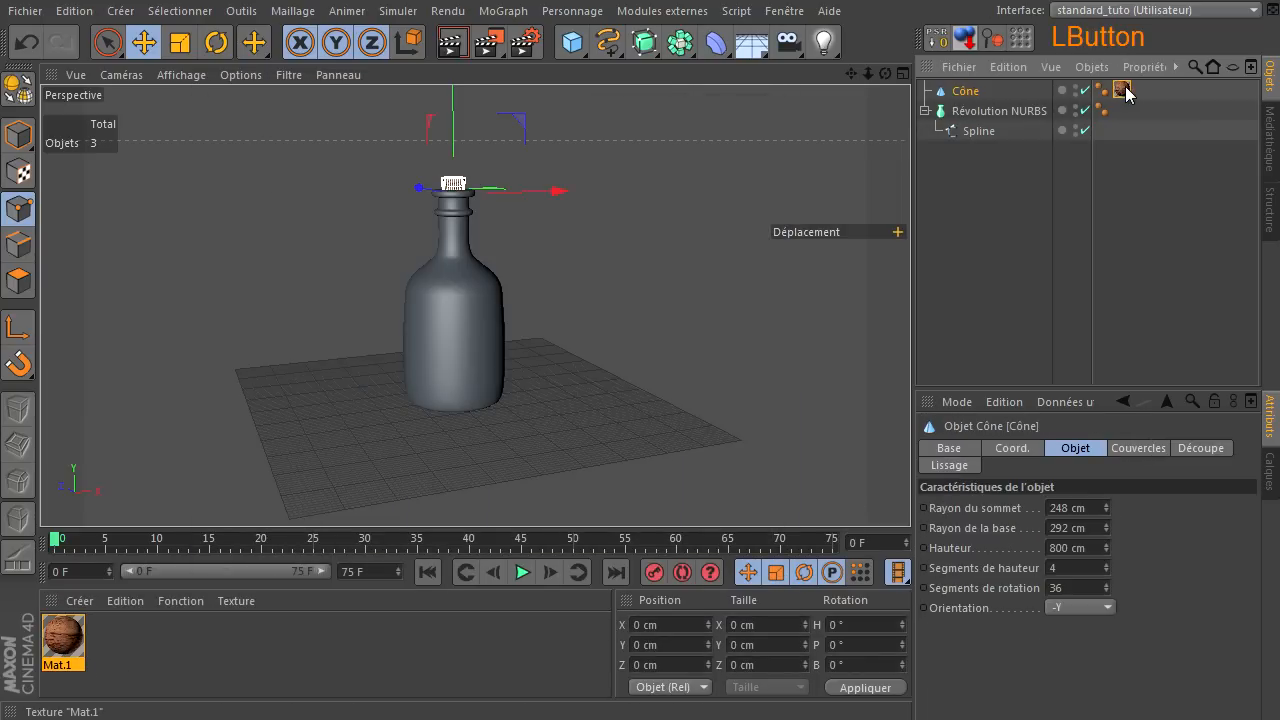
pyautogui.click(1147, 529)
pyautogui.click(1142, 609)
pyautogui.scroll(12, 441, 165)
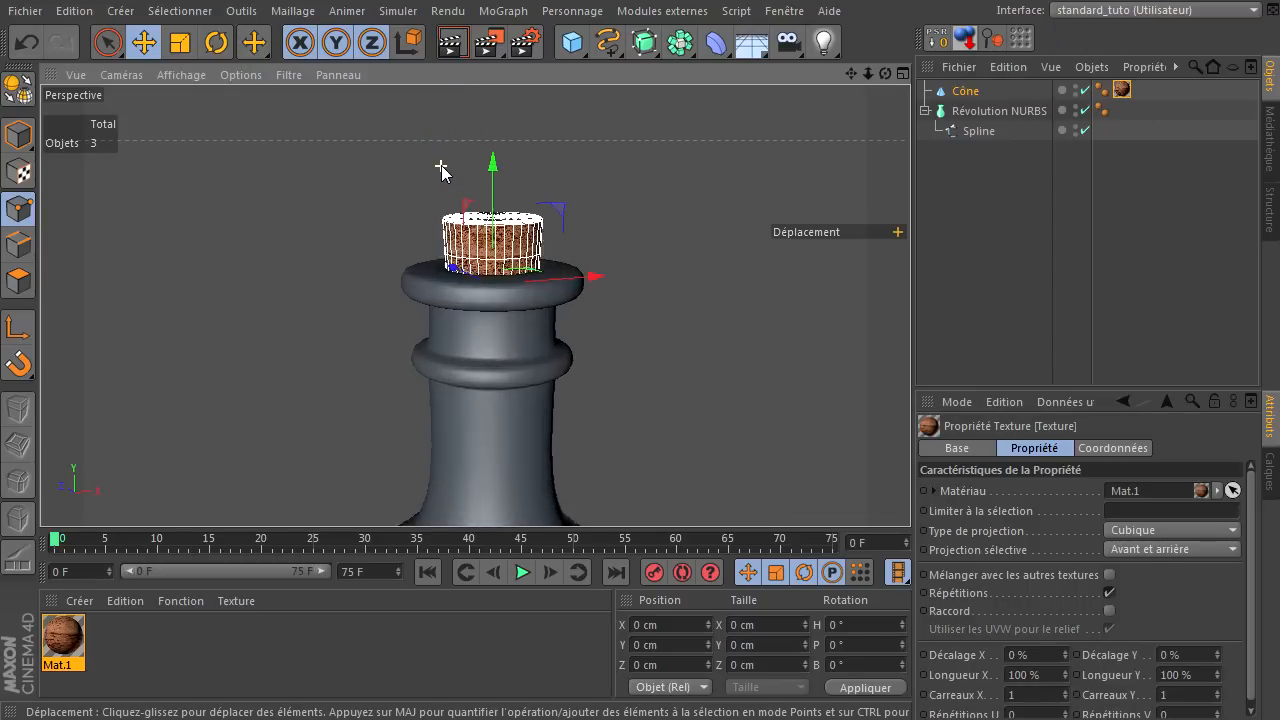
pyautogui.moveTo(885, 73); pyautogui.dragTo(964, 623)
pyautogui.click(762, 329)
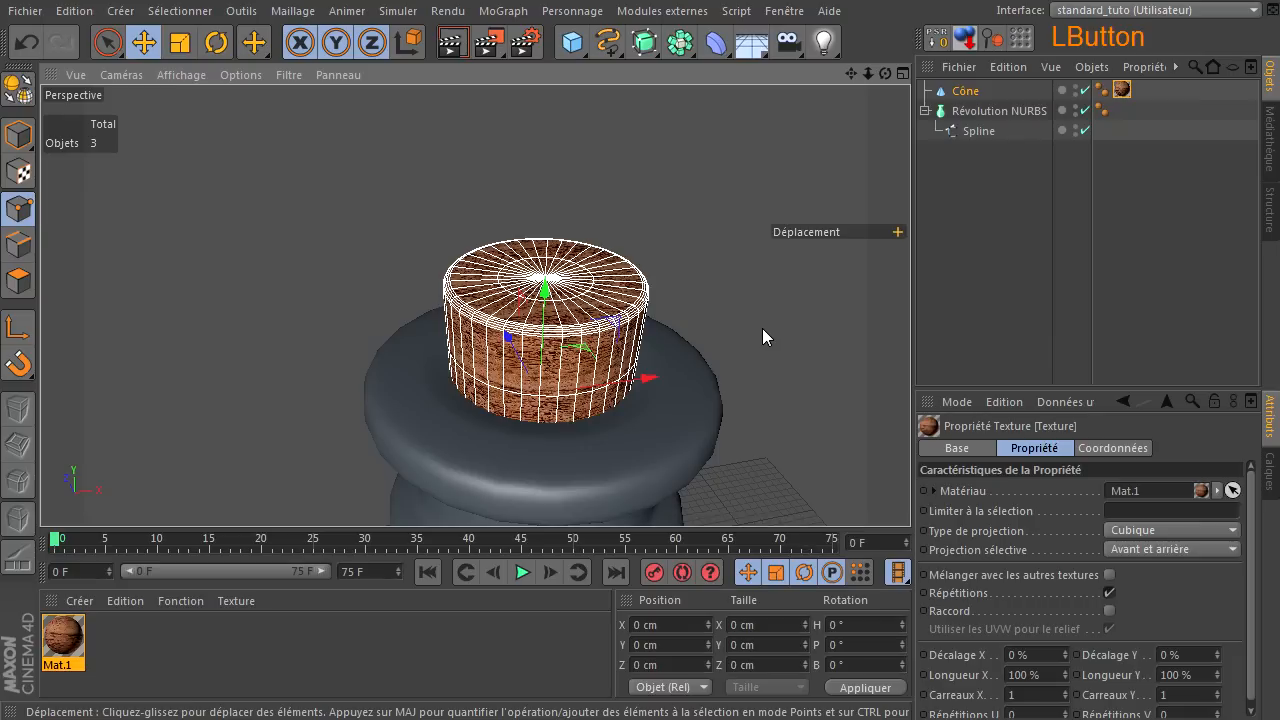
pyautogui.click(998, 206)
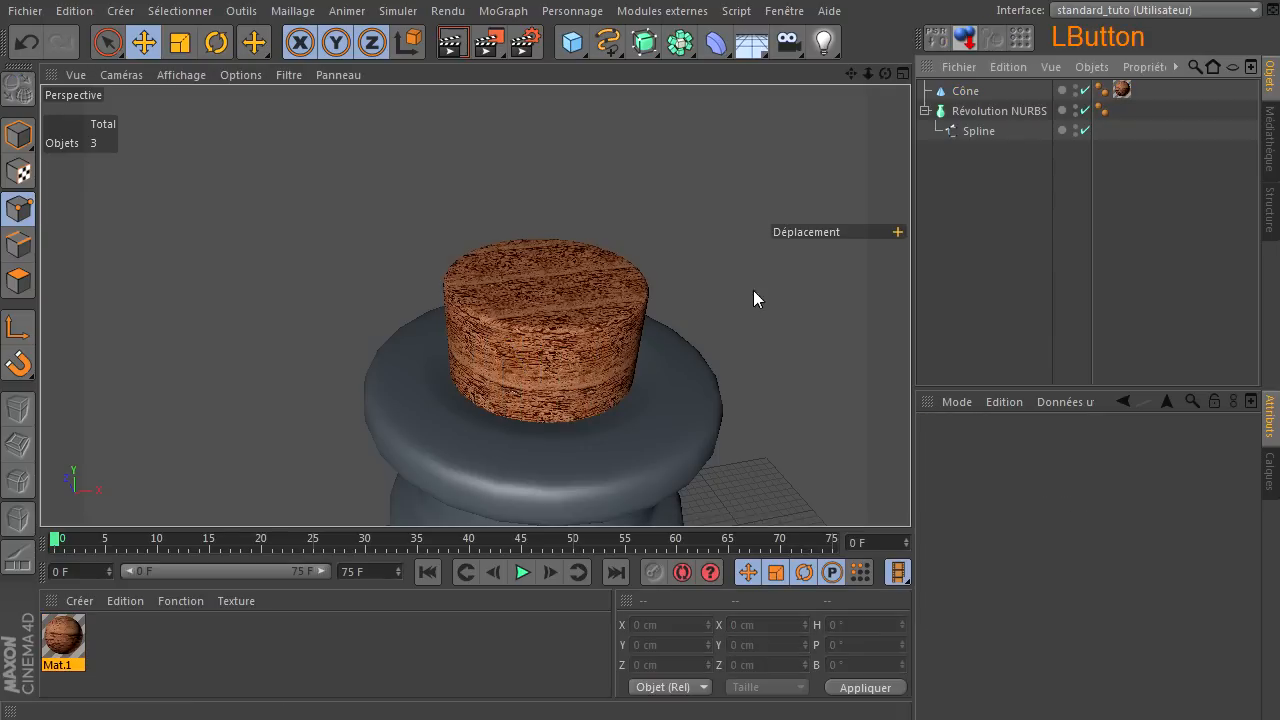
# - In texture mode, scale up the cork texture's cubic projection on the cone so its grain appears larger
pyautogui.click(1121, 90)
pyautogui.click(966, 91)
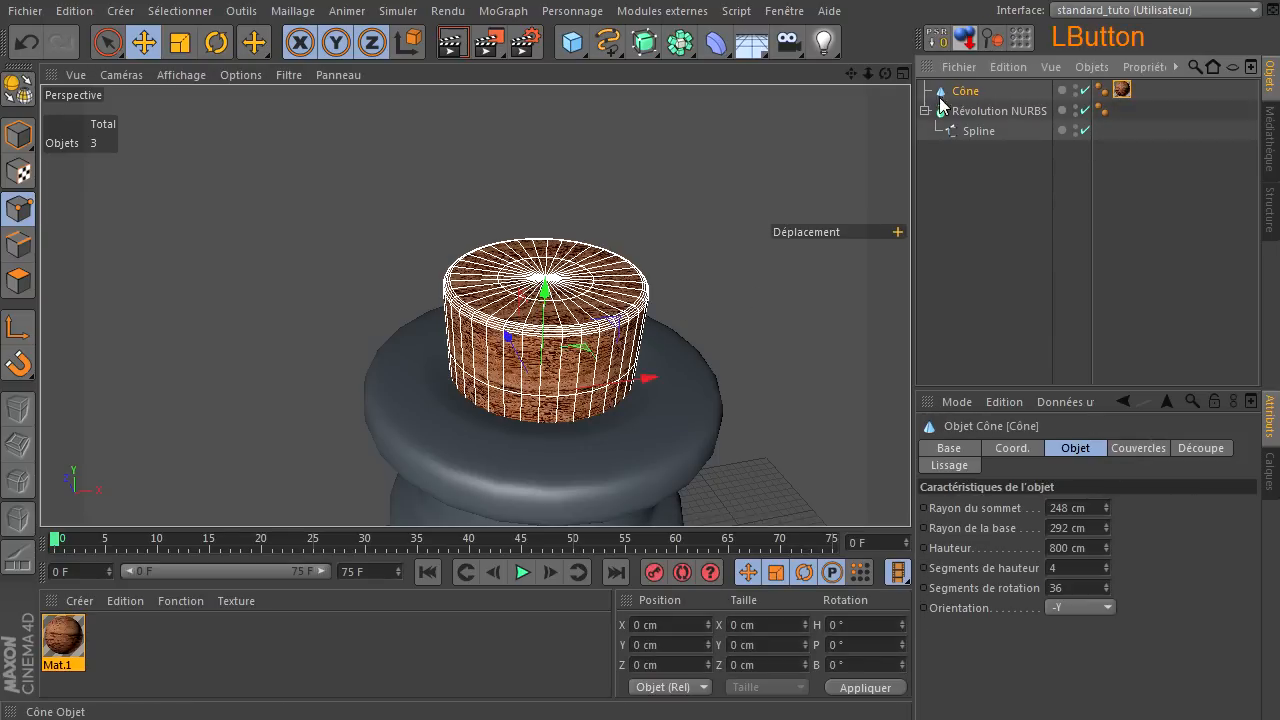
pyautogui.click(22, 174)
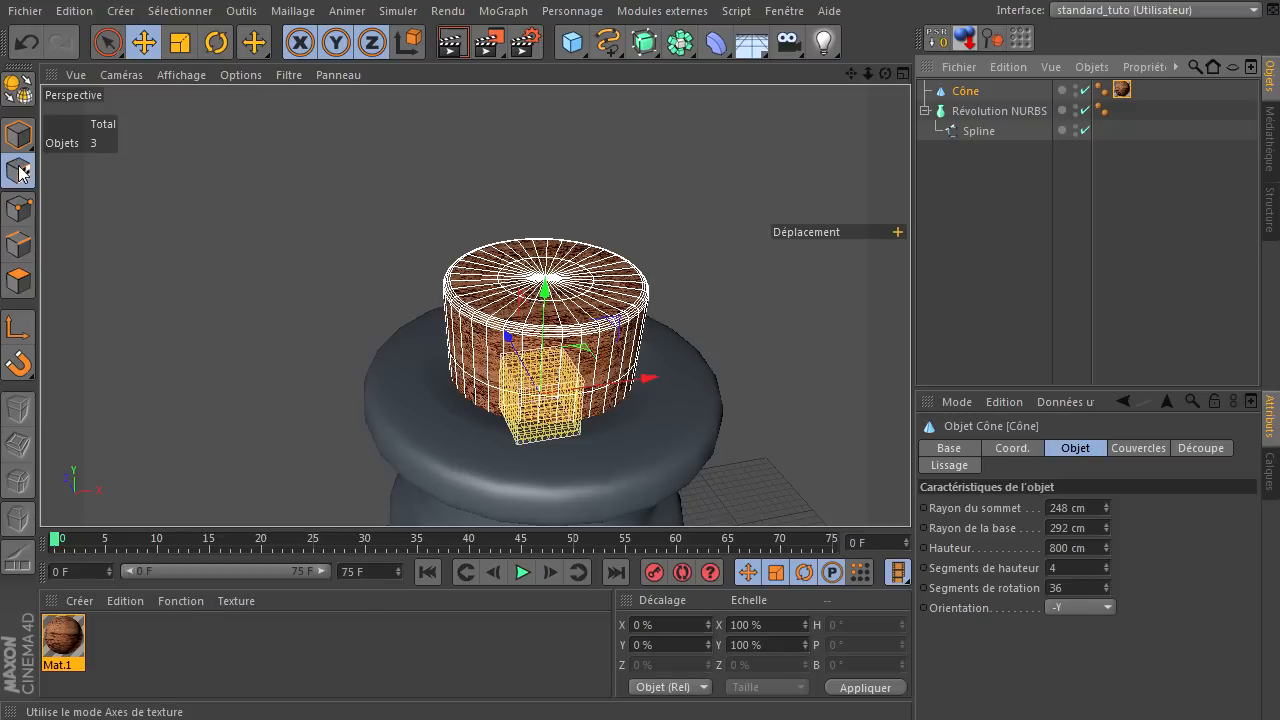
pyautogui.click(180, 42)
pyautogui.moveTo(426, 208); pyautogui.dragTo(952, 497)
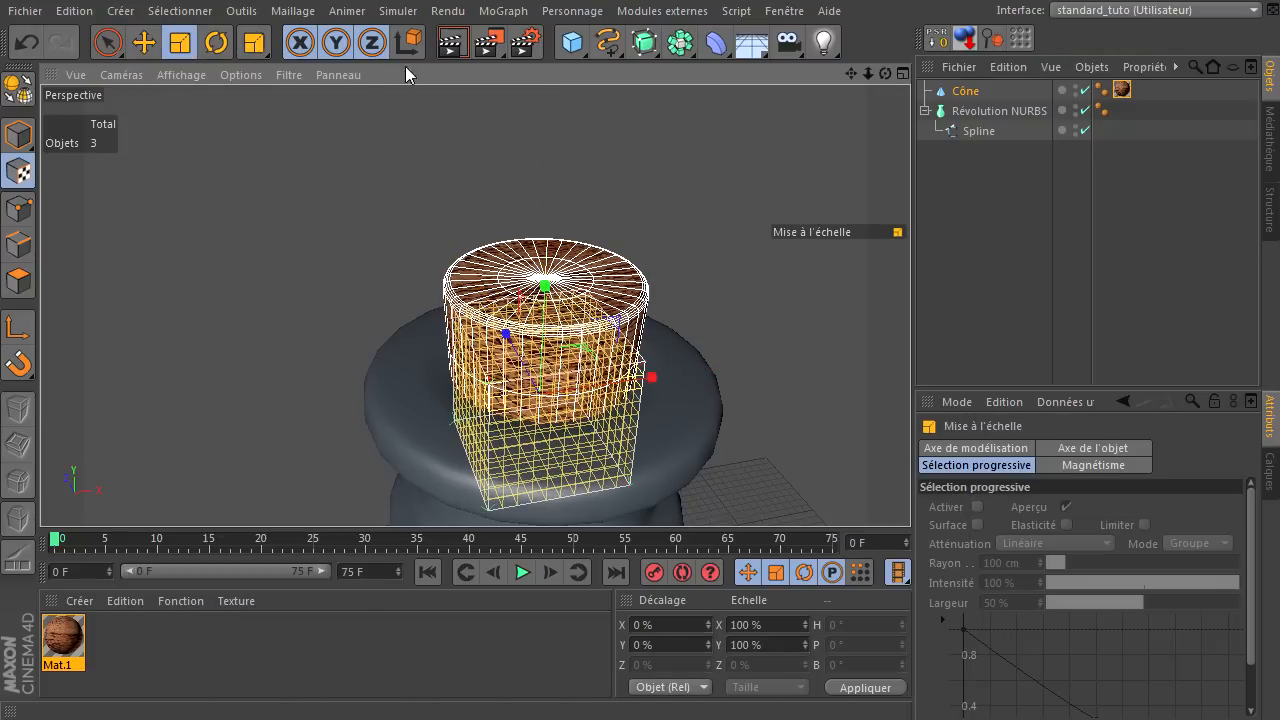
pyautogui.click(978, 210)
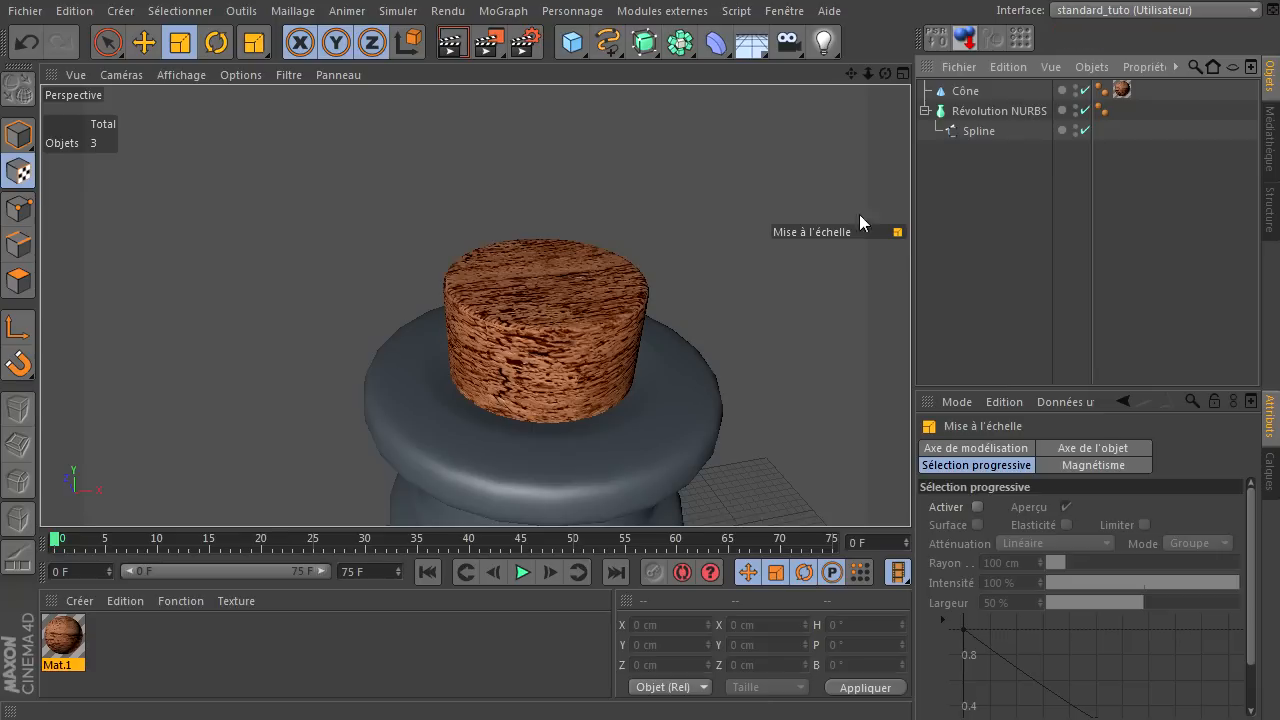
pyautogui.moveTo(883, 75); pyautogui.dragTo(911, 491)
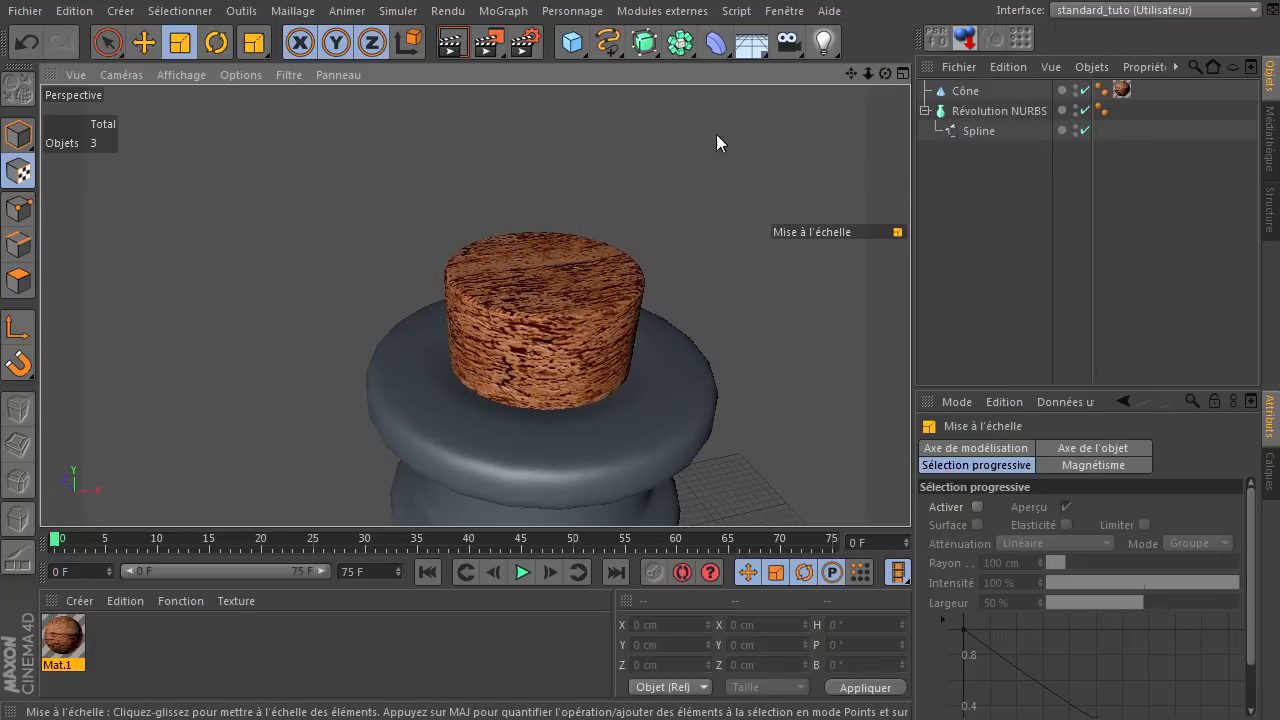
pyautogui.click(970, 91)
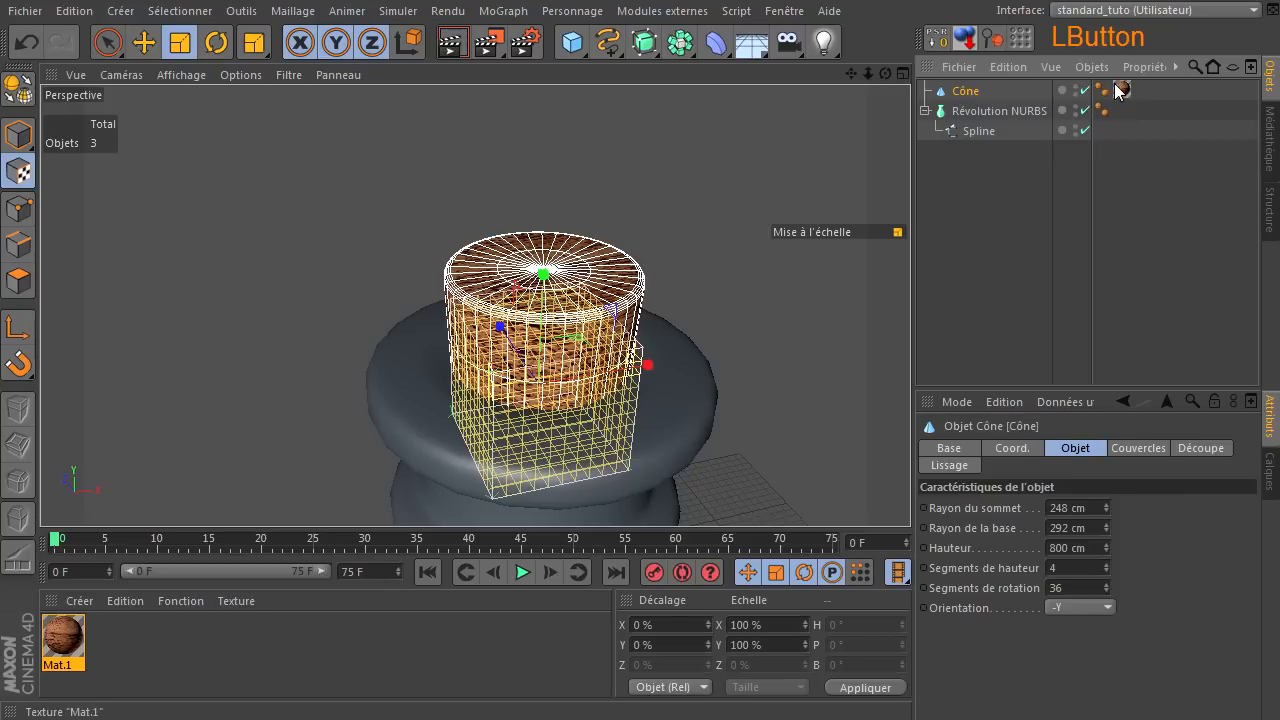
pyautogui.moveTo(713, 196); pyautogui.dragTo(868, 137)
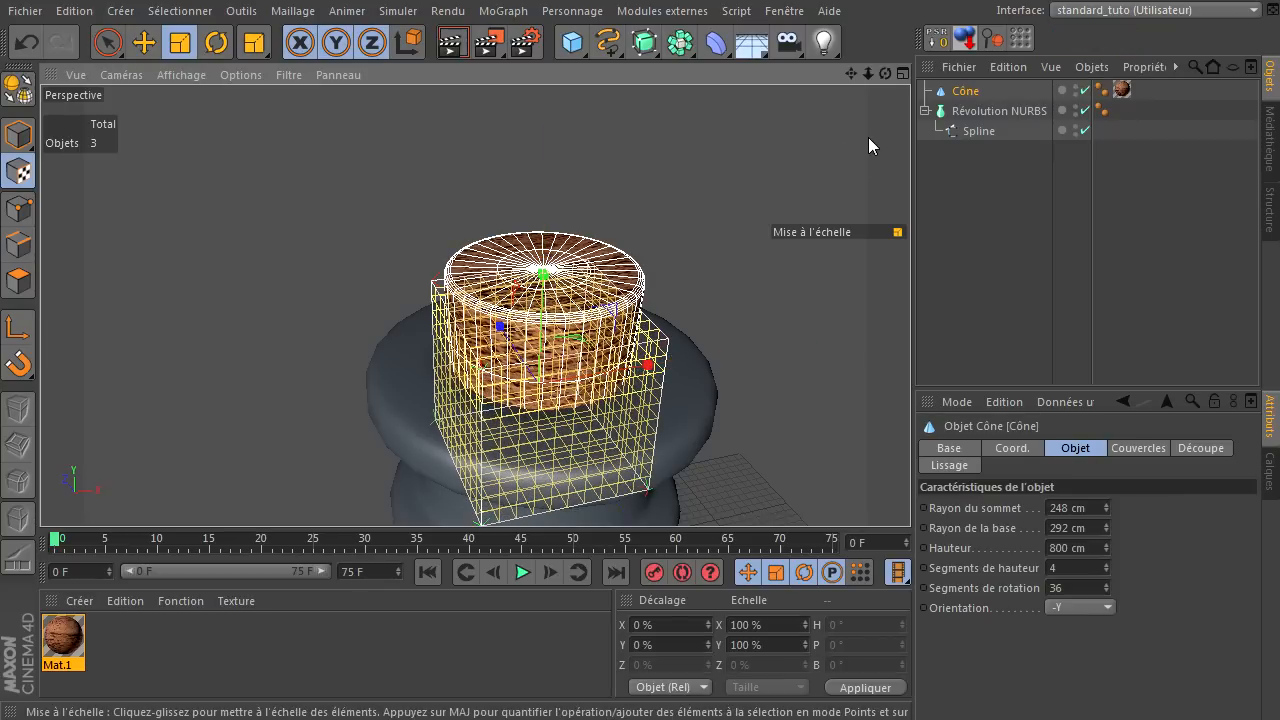
pyautogui.click(1000, 189)
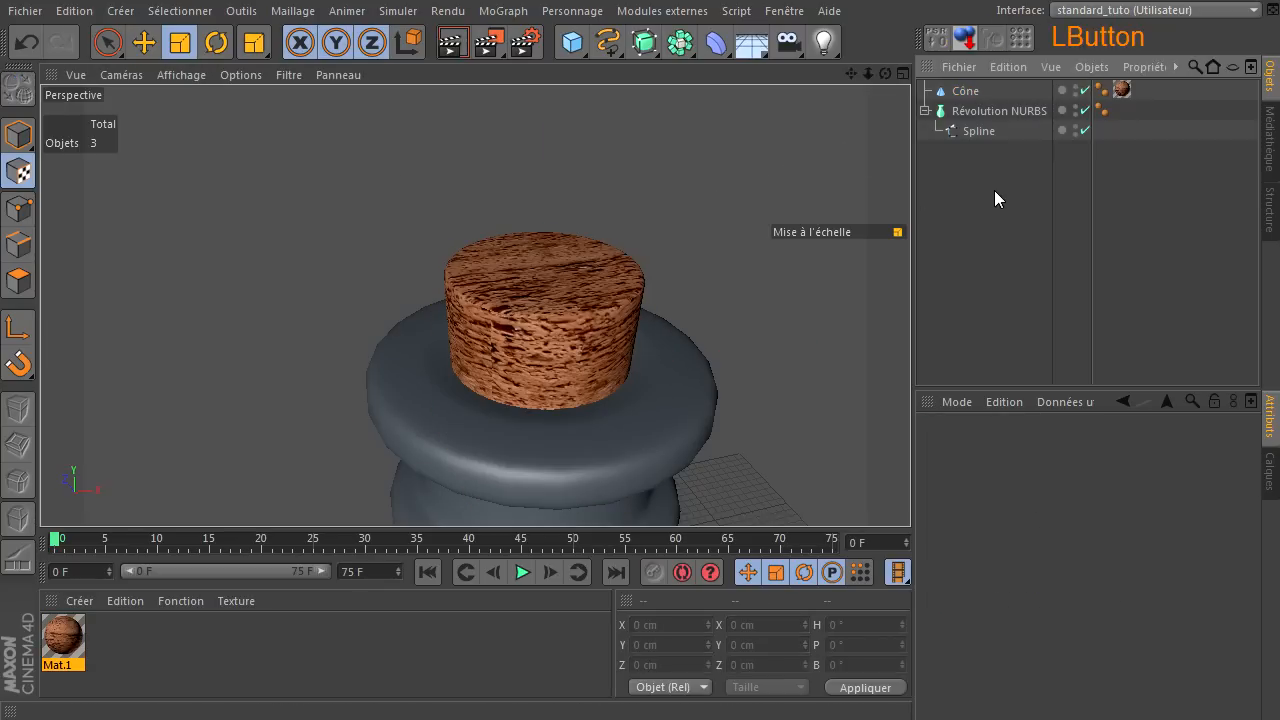
# - Return to model mode and render the perspective view to check the cork stopper
pyautogui.click(28, 133)
pyautogui.click(452, 42)
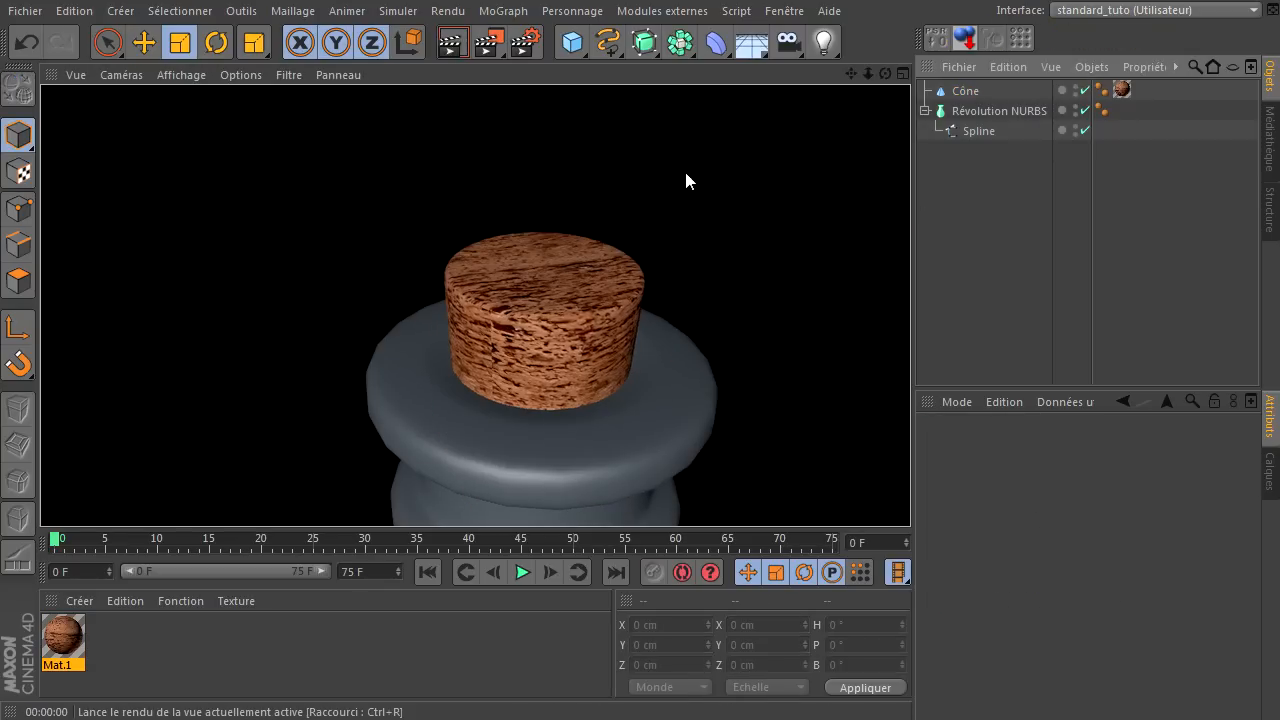
pyautogui.click(986, 176)
pyautogui.scroll(-8, 662, 357)
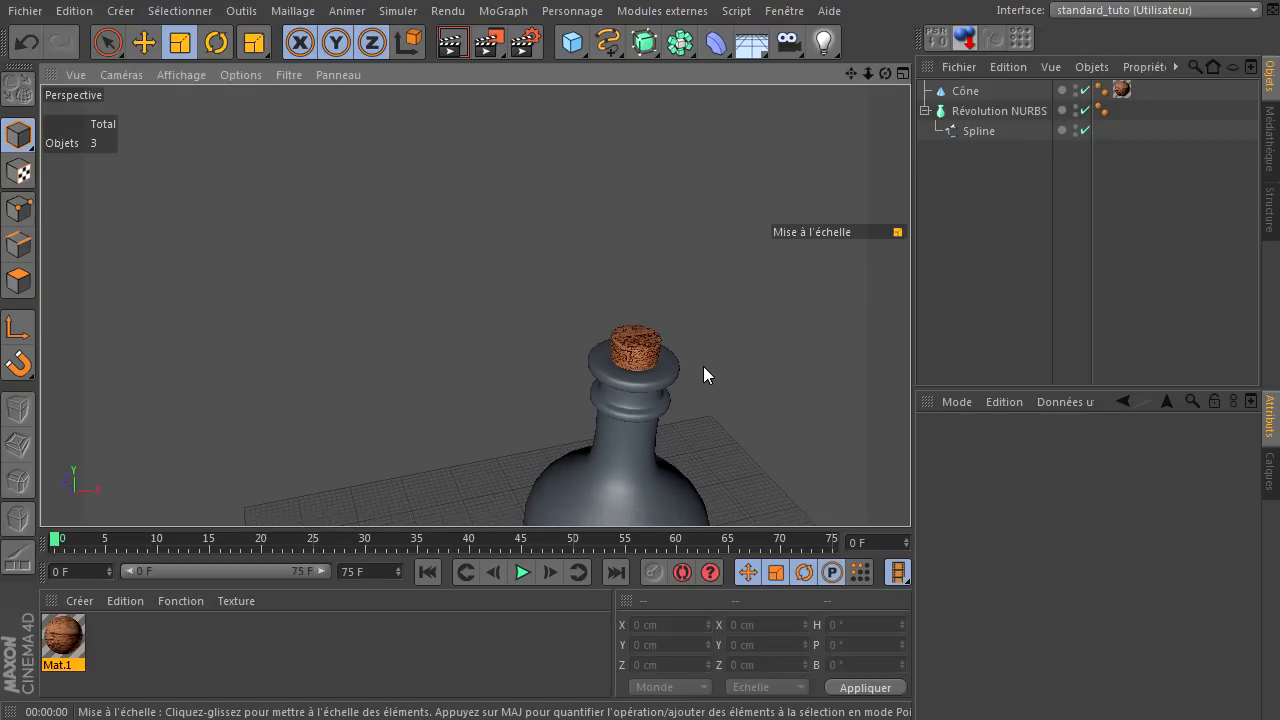
# - Find the Glass - Flint material among the Visualize glass materials in the content library and load it into the scene
pyautogui.click(784, 10)
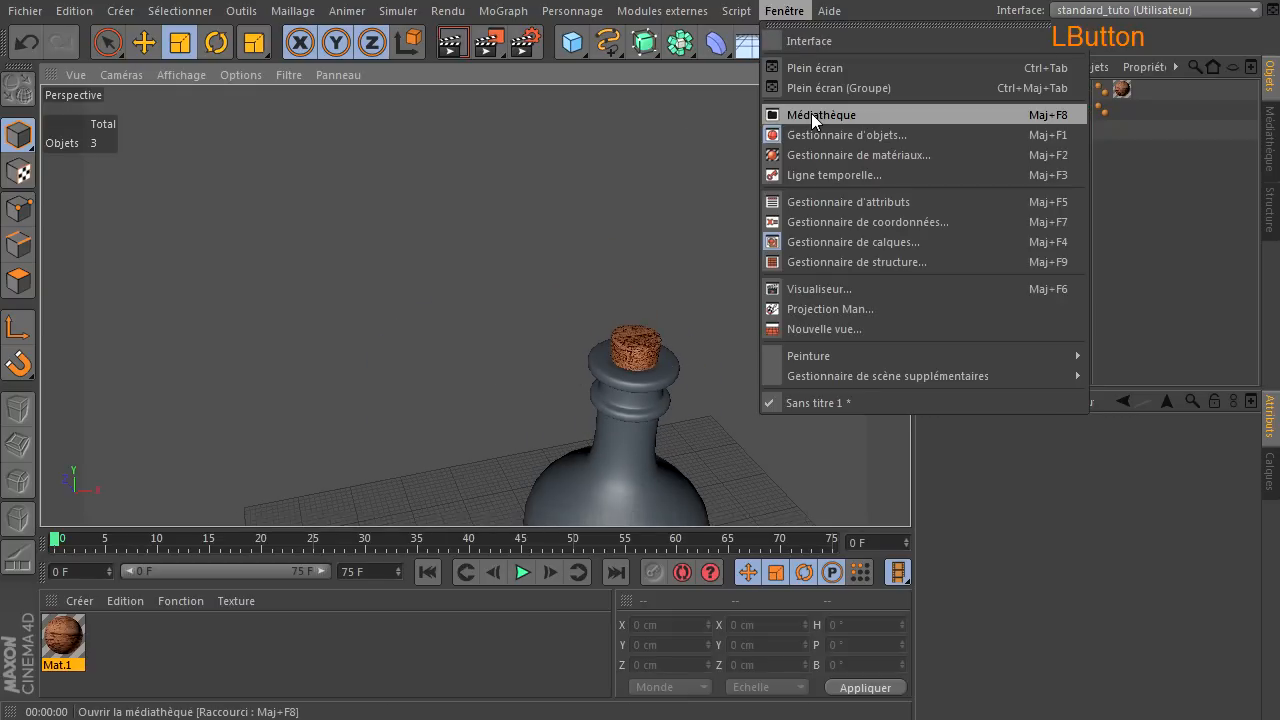
pyautogui.click(811, 114)
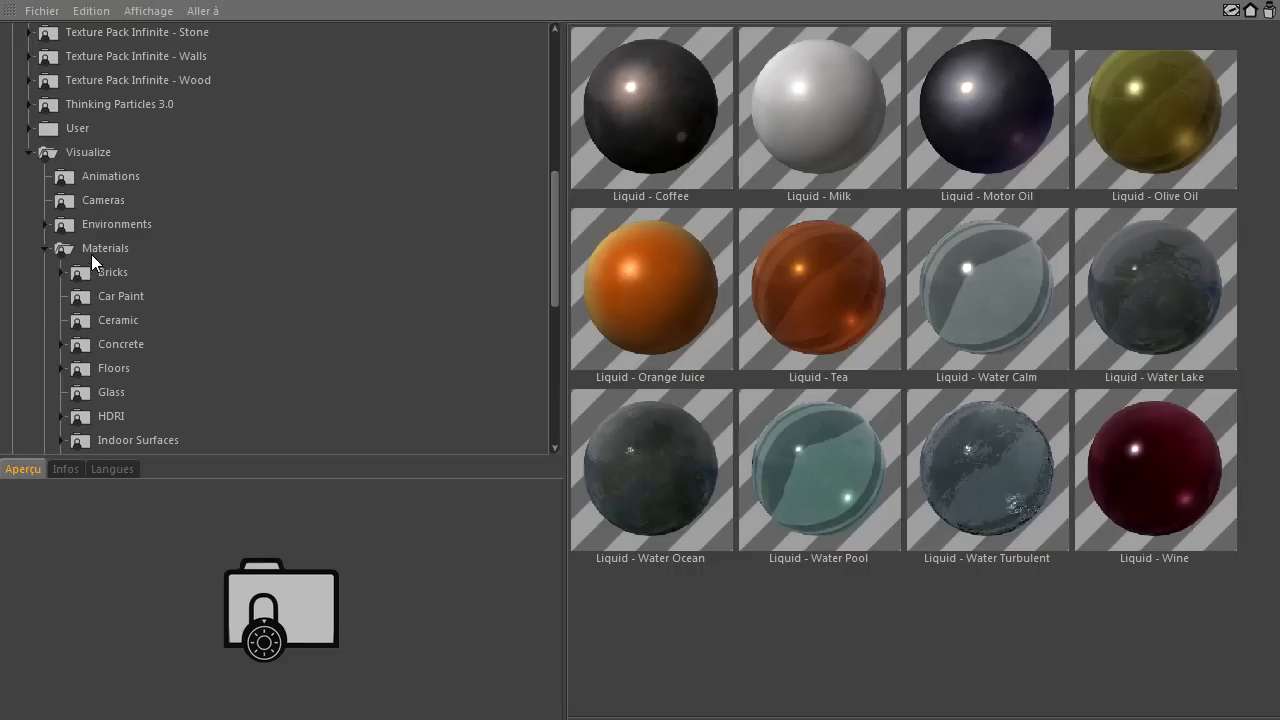
pyautogui.scroll(-3, 110, 360)
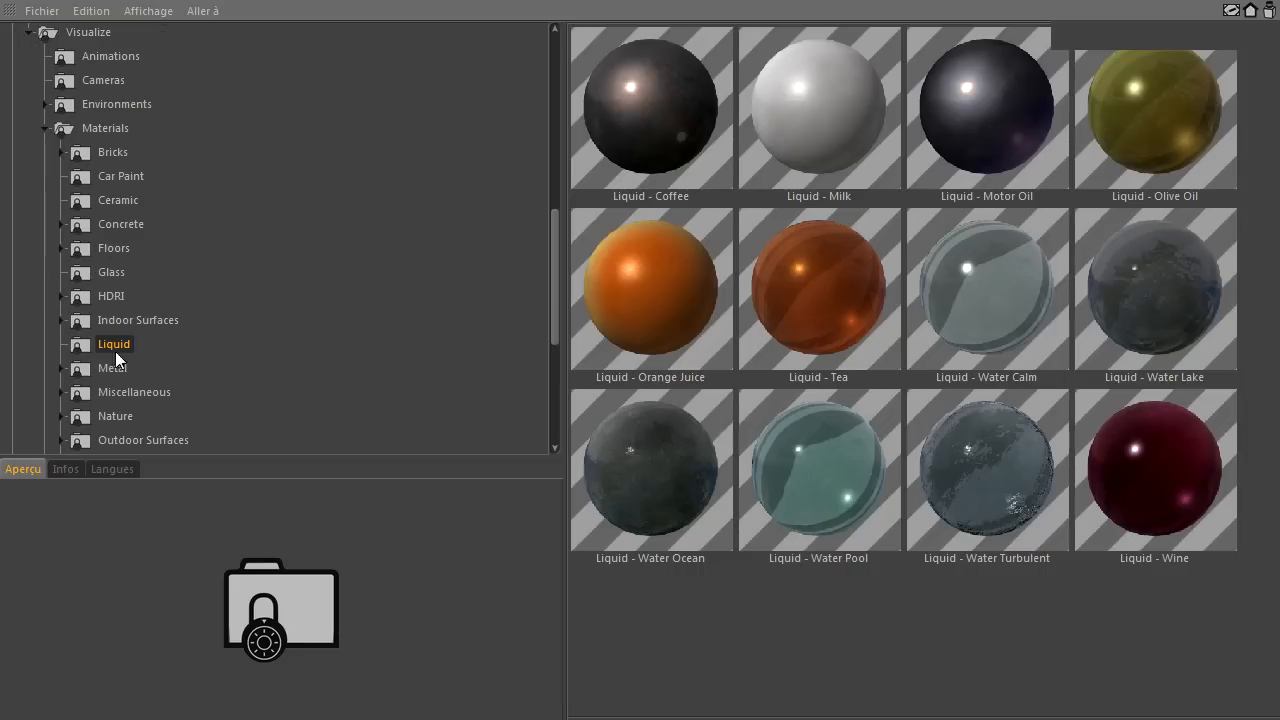
pyautogui.click(110, 272)
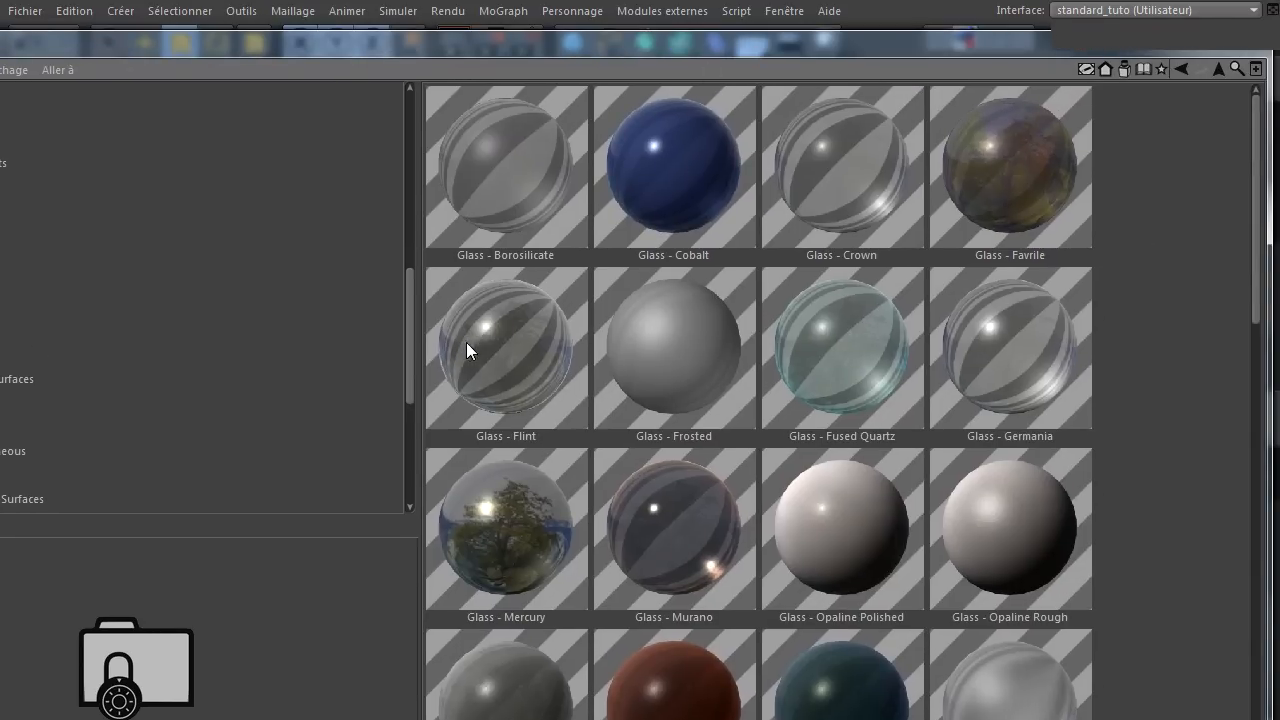
pyautogui.click(620, 283)
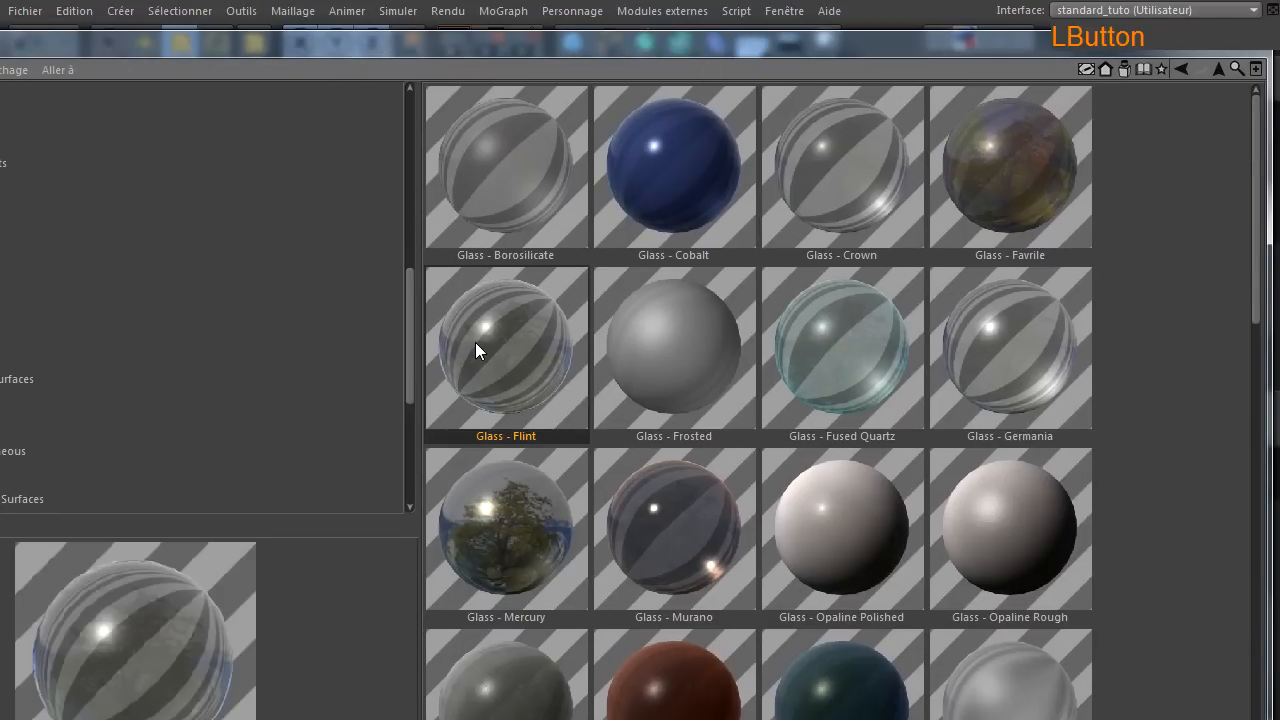
pyautogui.moveTo(515, 46); pyautogui.dragTo(851, 22)
# - Apply the Glass - Flint material to the Révolution NURBS bottle
pyautogui.click(349, 616)
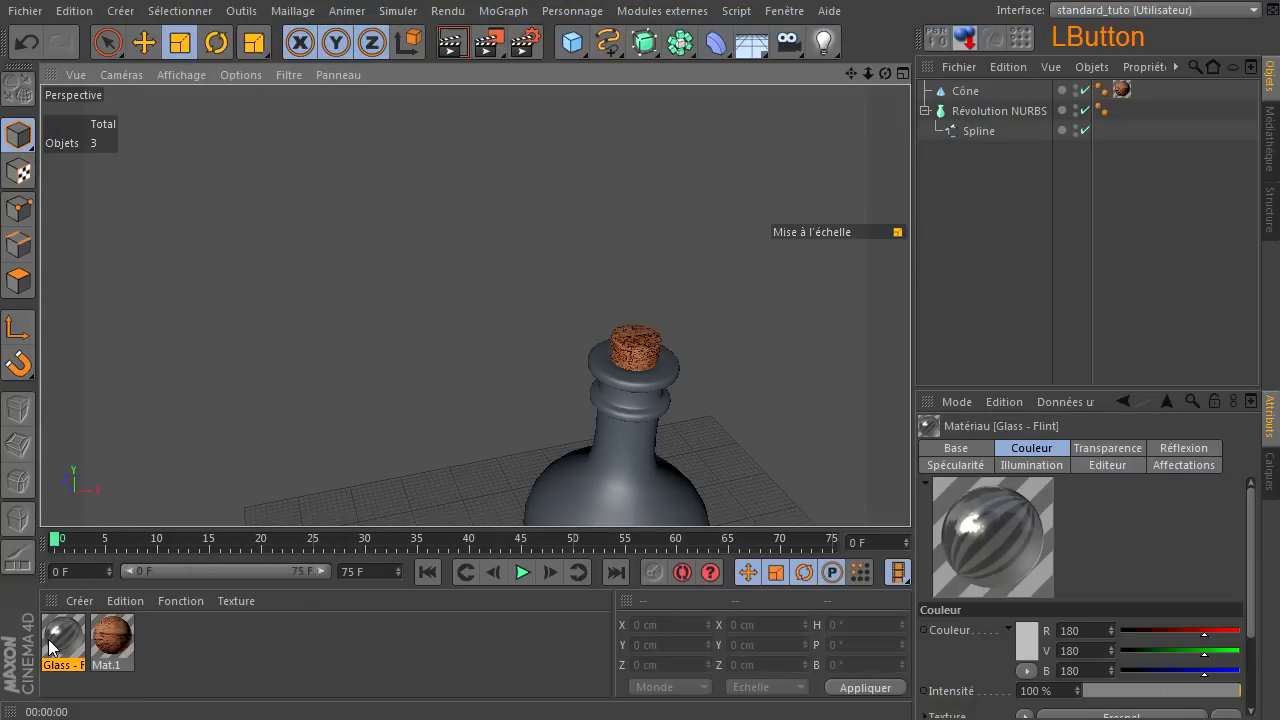
pyautogui.moveTo(1007, 104); pyautogui.dragTo(993, 110)
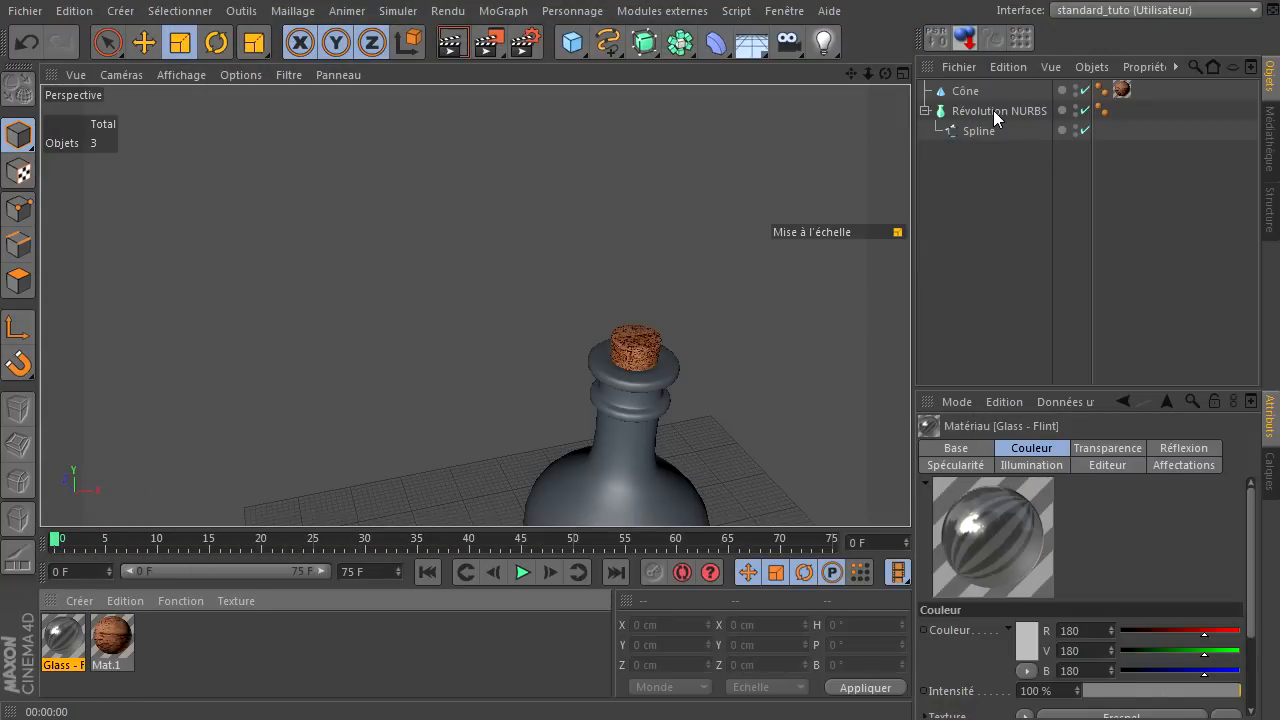
pyautogui.click(949, 188)
# - Add a plane under the bottle and set its width and height to 5000 cm
pyautogui.moveTo(852, 76); pyautogui.dragTo(848, 407)
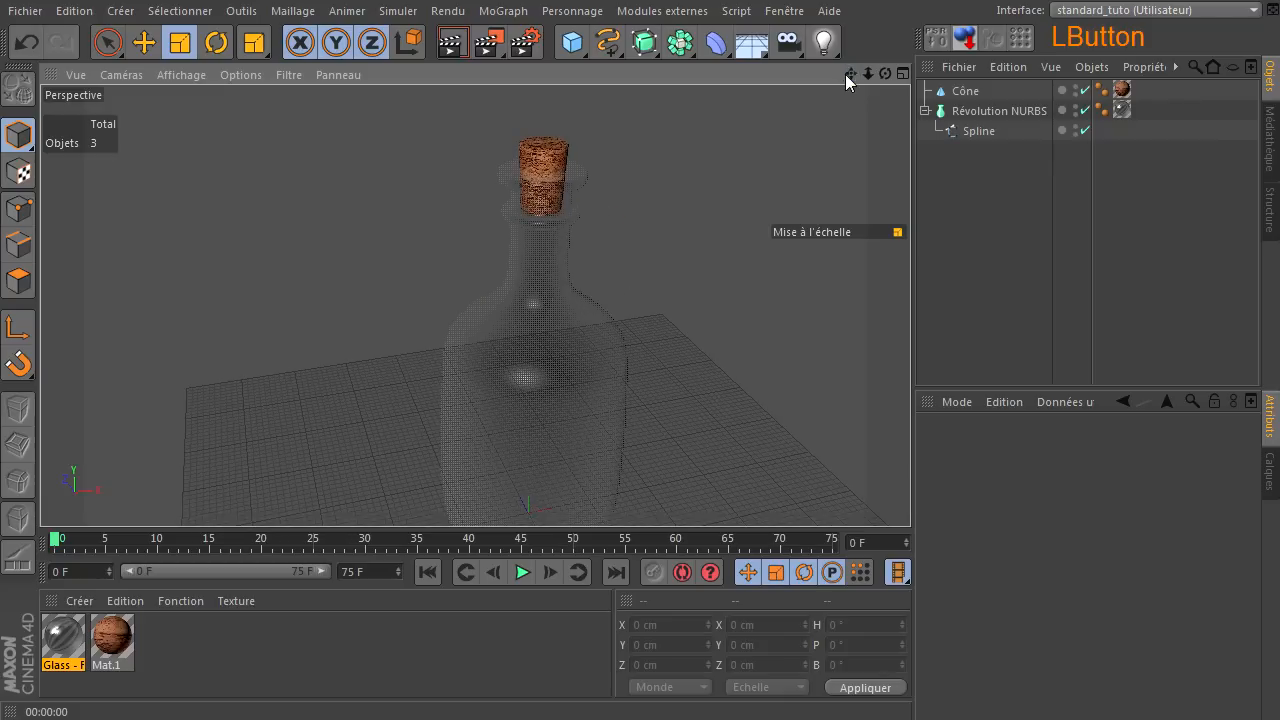
pyautogui.moveTo(867, 75); pyautogui.dragTo(892, 495)
pyautogui.moveTo(884, 74); pyautogui.dragTo(910, 490)
pyautogui.moveTo(572, 42); pyautogui.dragTo(787, 100)
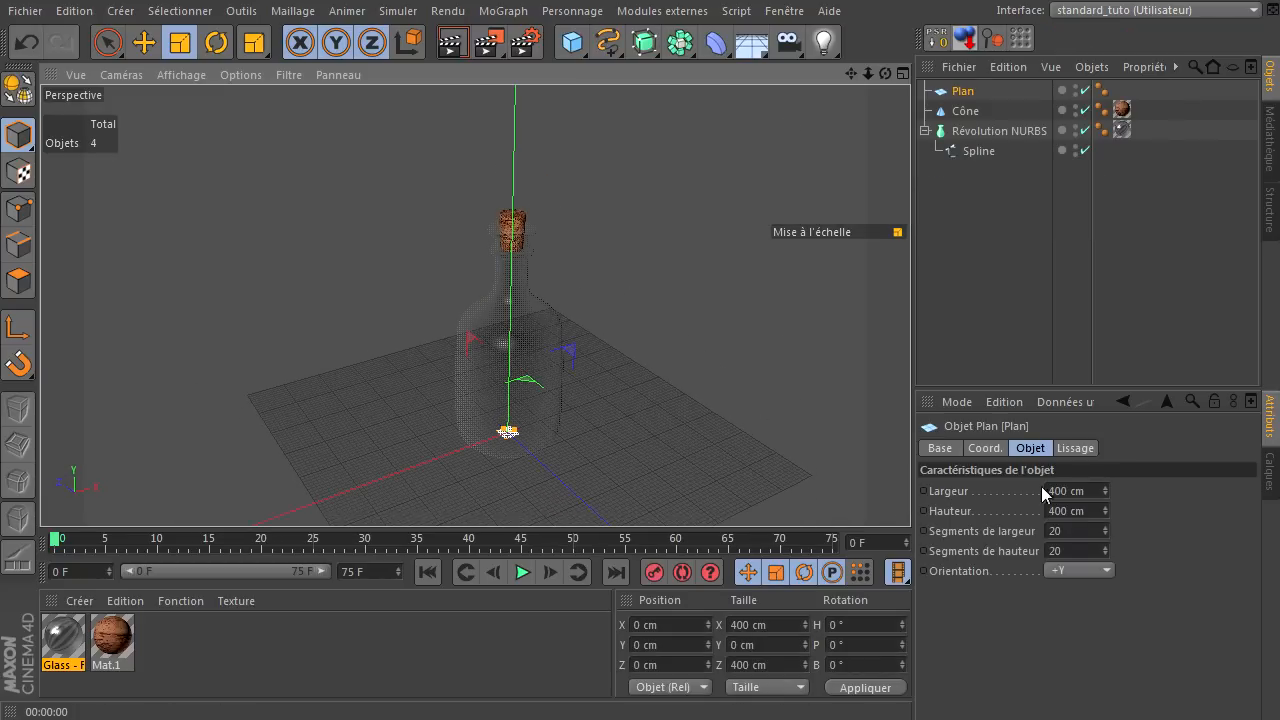
pyautogui.click(1094, 492)
pyautogui.write('5000')
pyautogui.click(1077, 512)
pyautogui.write('5')
pyautogui.press('Return')
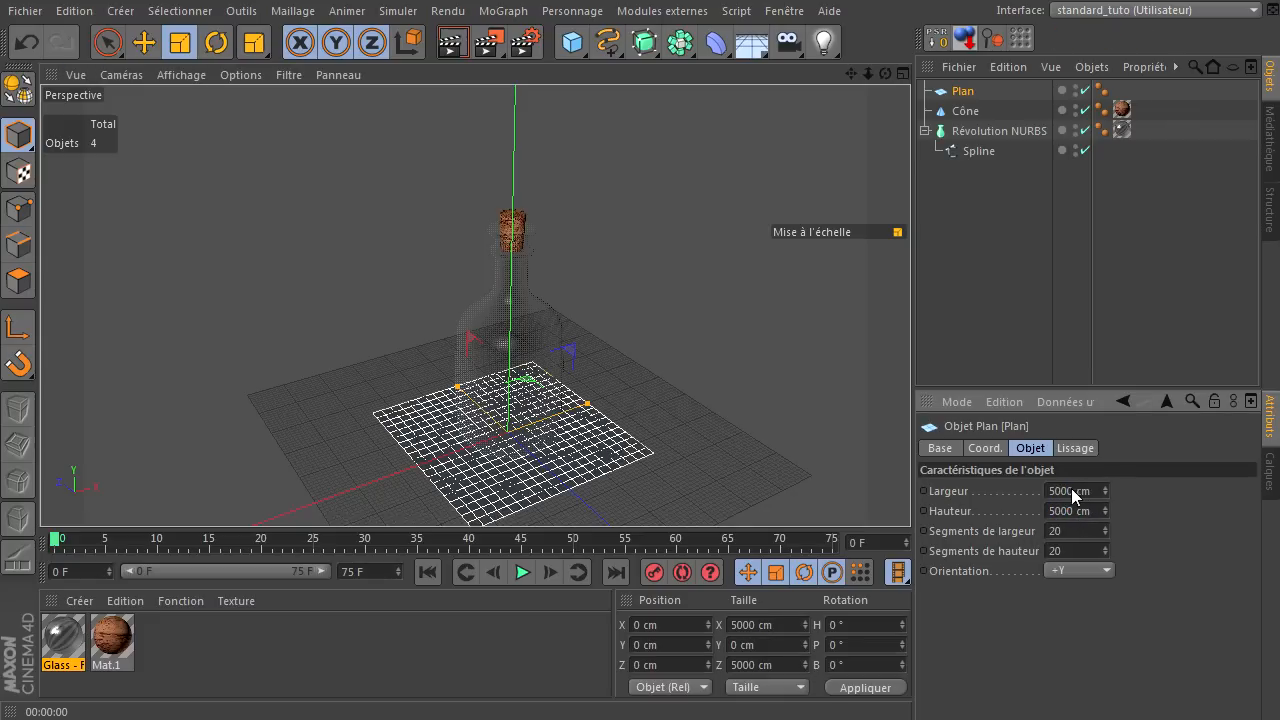
# - Set the plane's width and height to 8000 cm and render the perspective view
pyautogui.moveTo(1059, 492)
pyautogui.mouseDown()
pyautogui.moveTo(1024, 492)
pyautogui.moveTo(1049, 513)
pyautogui.mouseUp()
pyautogui.write('8')
pyautogui.click(1074, 662)
pyautogui.moveTo(853, 77)
pyautogui.mouseDown()
pyautogui.moveTo(907, 484)
pyautogui.moveTo(853, 78)
pyautogui.mouseUp()
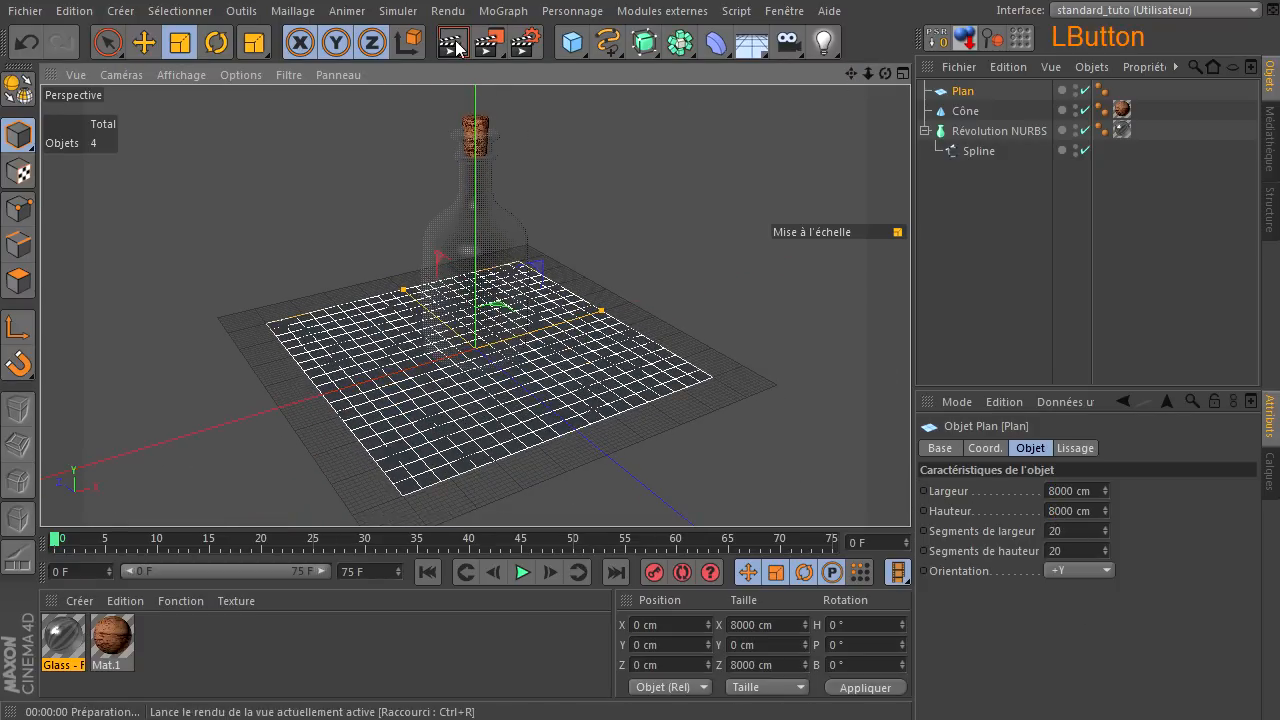
pyautogui.click(451, 42)
pyautogui.click(597, 268)
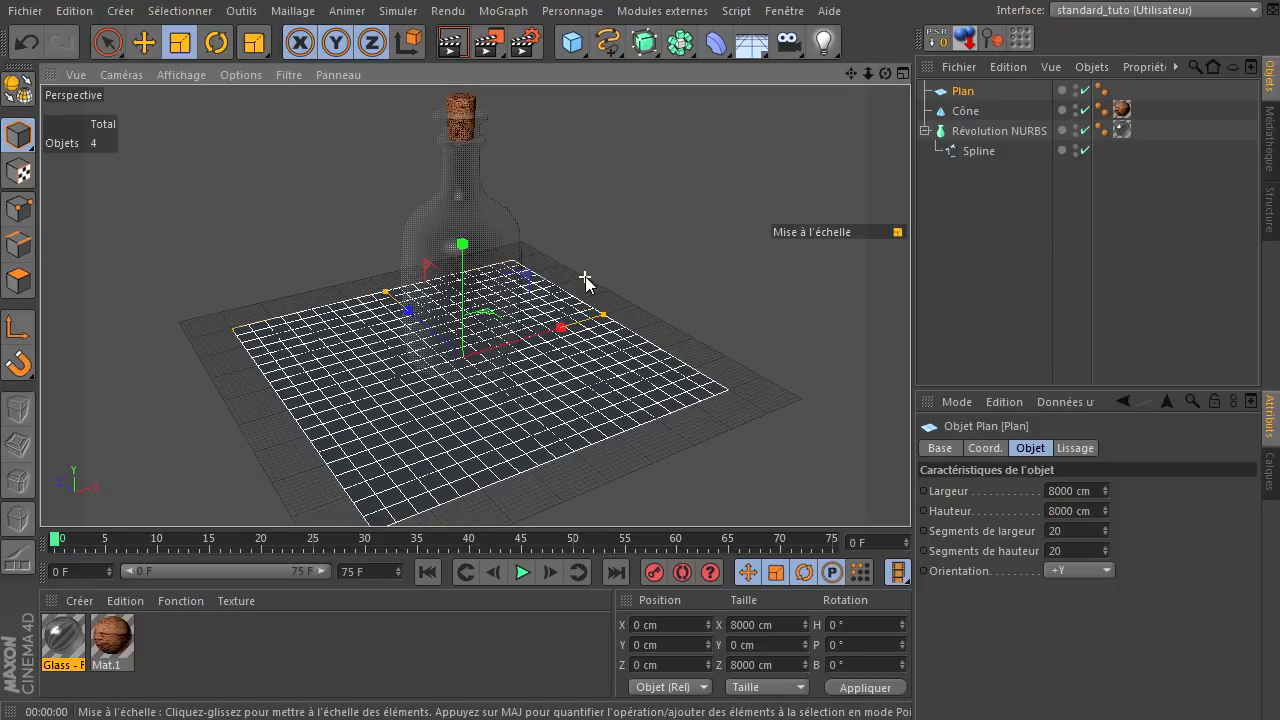
pyautogui.moveTo(849, 74); pyautogui.dragTo(905, 480)
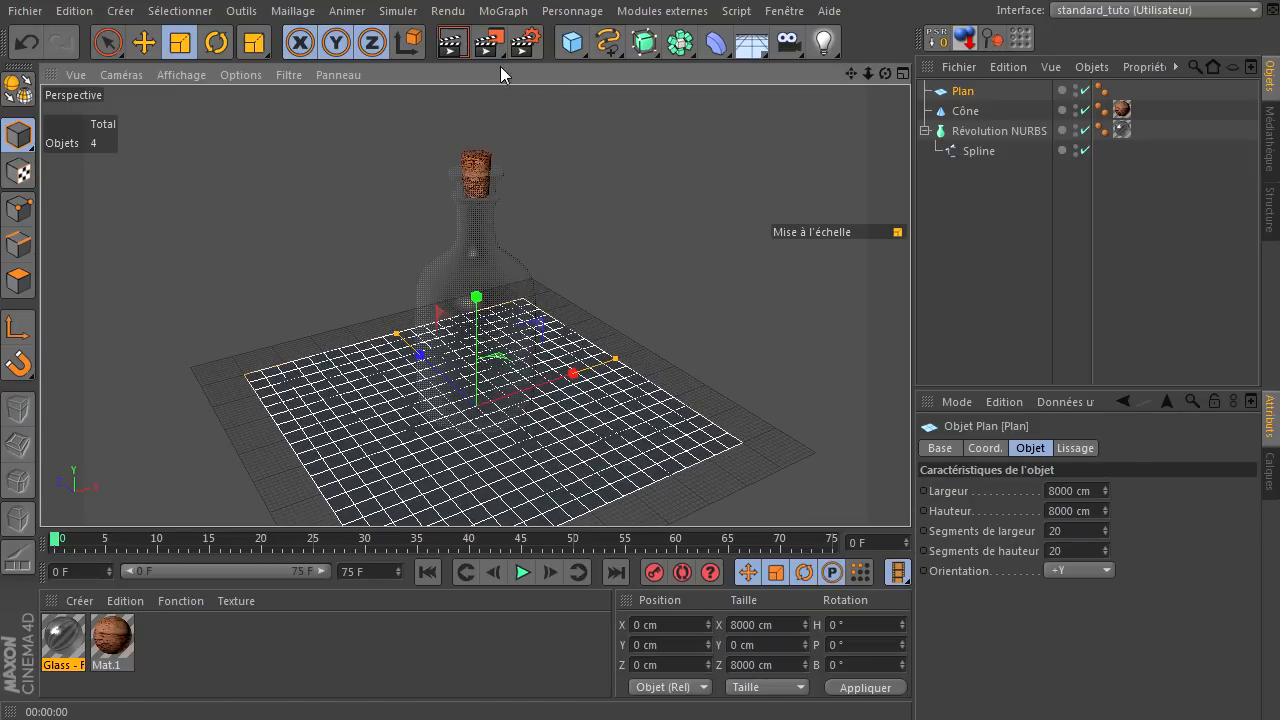
pyautogui.click(823, 42)
pyautogui.click(144, 42)
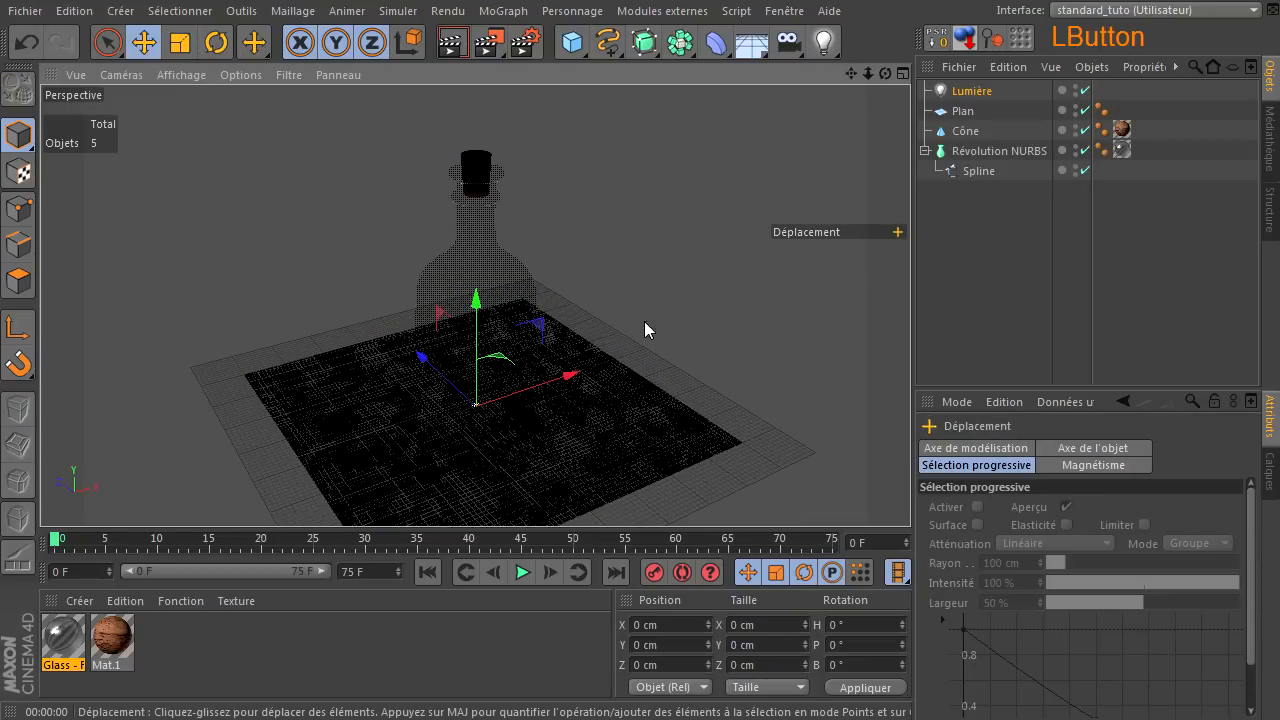
pyautogui.moveTo(576, 377); pyautogui.dragTo(360, 380)
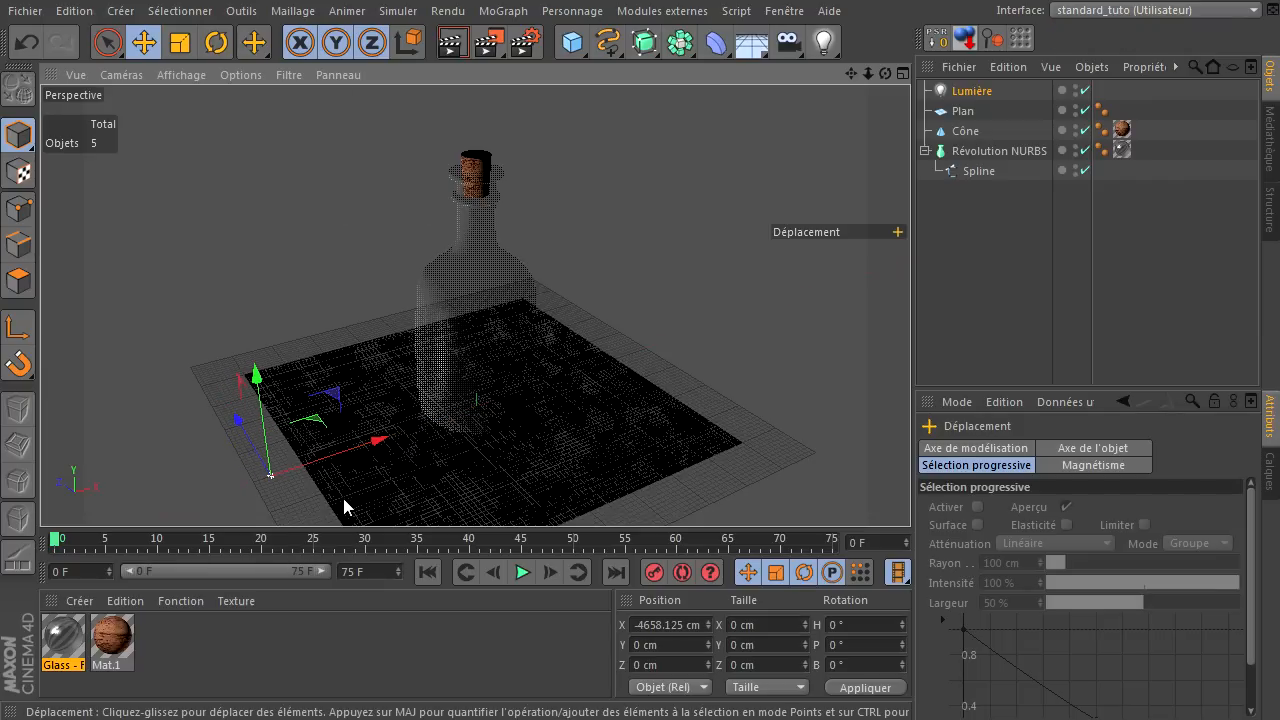
pyautogui.press('s')
pyautogui.scroll(6, 437, 399)
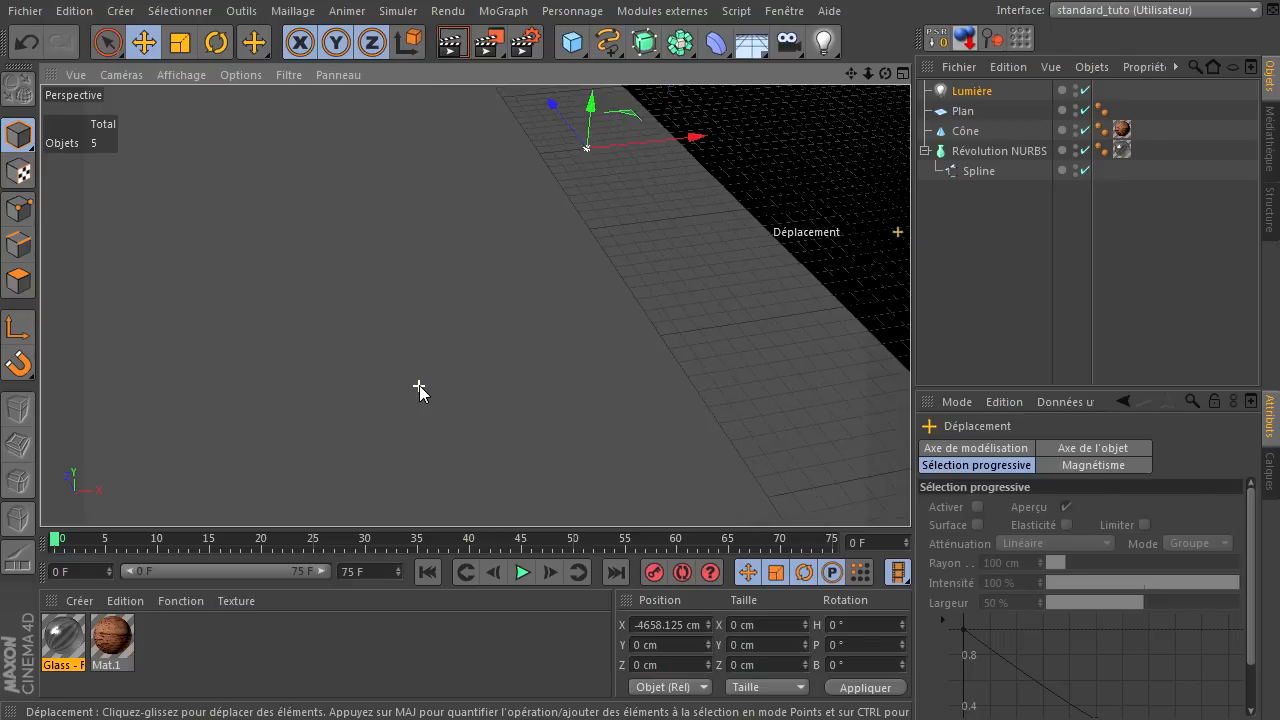
pyautogui.moveTo(850, 74); pyautogui.dragTo(710, 170)
pyautogui.click(962, 93)
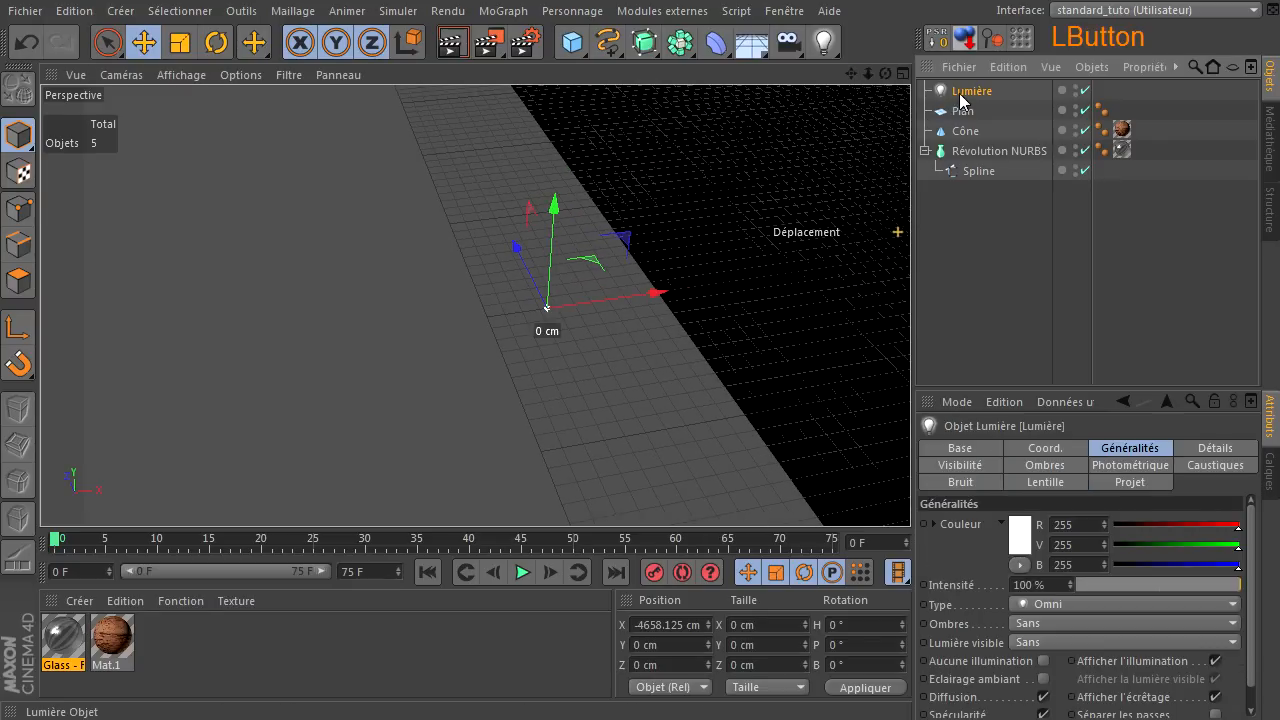
pyautogui.press('Delete')
# - Add an area light (Eclairage de surface) and move it along Z to about -4455 cm, in front of the bottle
pyautogui.moveTo(822, 48); pyautogui.dragTo(1077, 107)
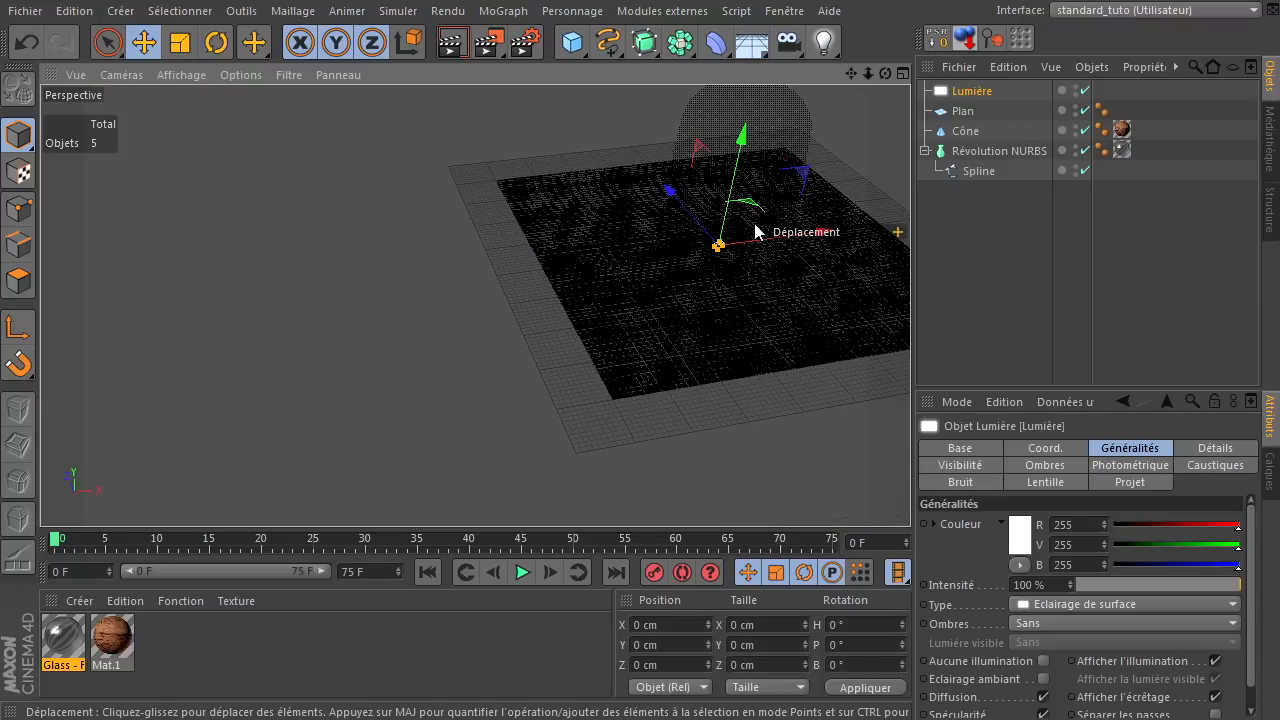
pyautogui.moveTo(674, 196); pyautogui.dragTo(957, 497)
pyautogui.scroll(5, 836, 335)
pyautogui.moveTo(802, 332); pyautogui.dragTo(820, 242)
pyautogui.scroll(-5, 597, 283)
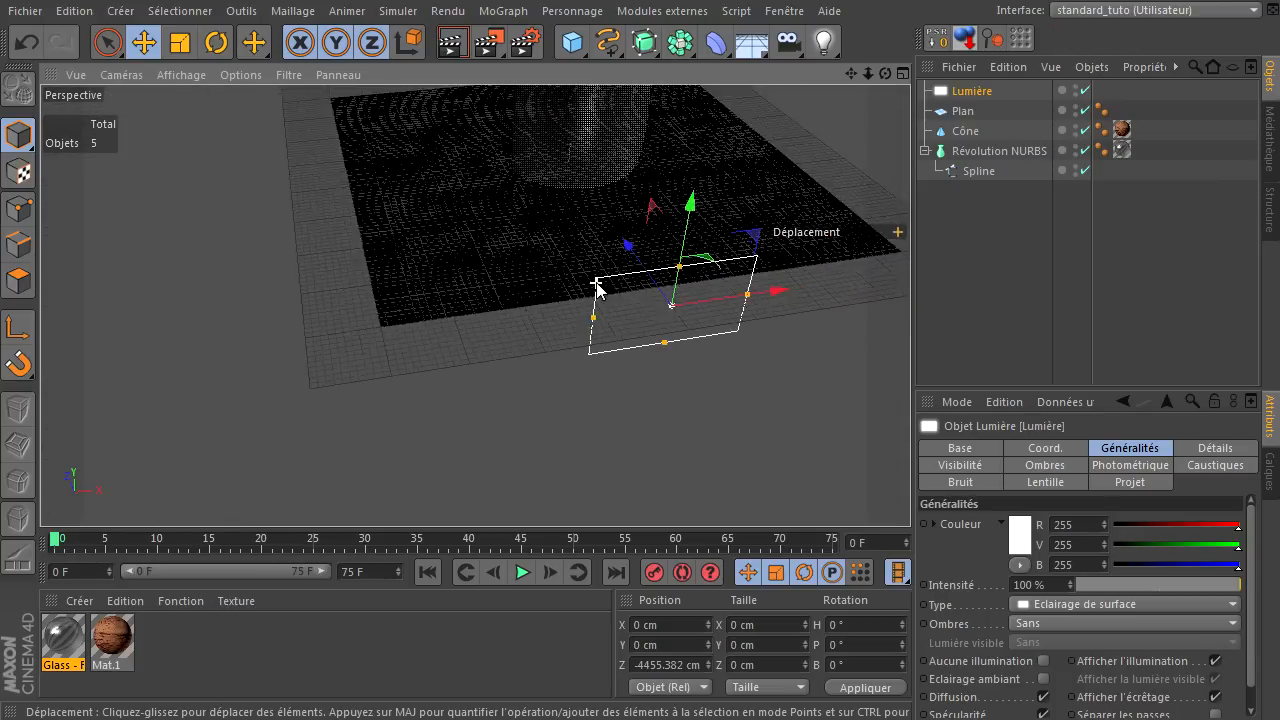
pyautogui.moveTo(692, 290); pyautogui.dragTo(755, 284)
pyautogui.moveTo(648, 287); pyautogui.dragTo(654, 250)
# - Create a null object at the origin and rename it cible
pyautogui.moveTo(572, 42); pyautogui.dragTo(659, 65)
pyautogui.moveTo(854, 75); pyautogui.dragTo(797, 176)
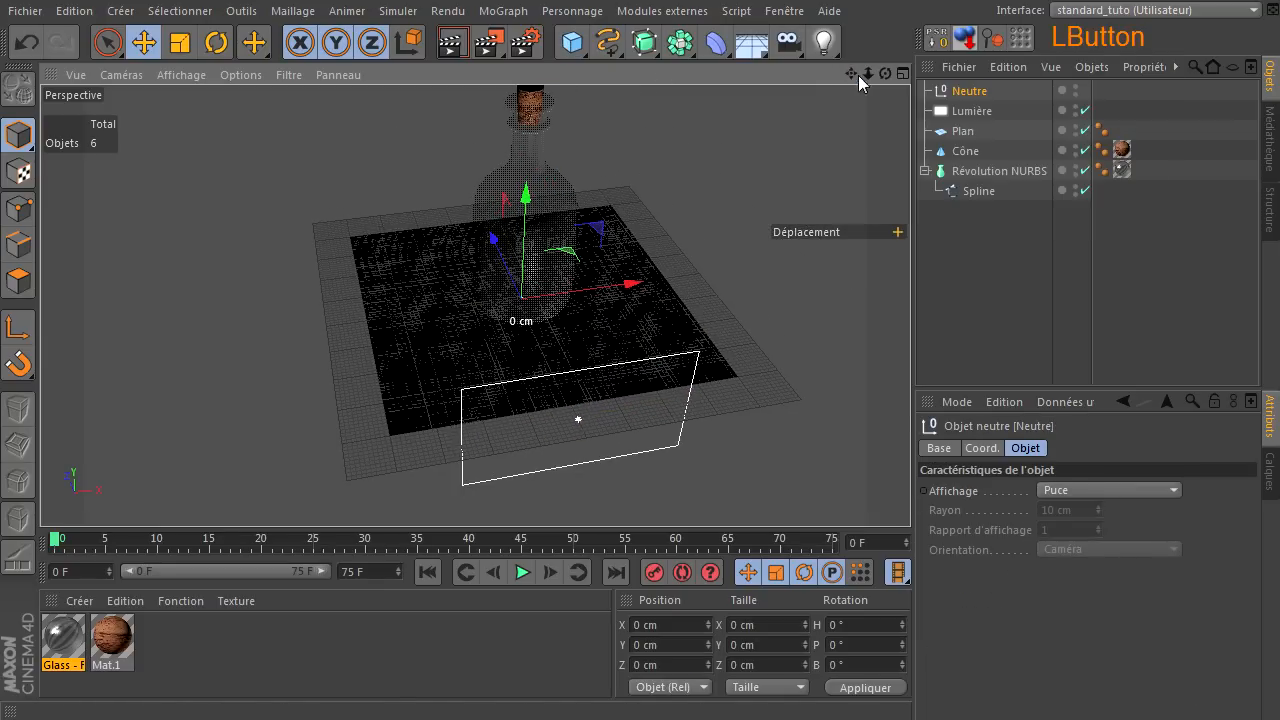
pyautogui.doubleClick(965, 91)
pyautogui.write('cible')
pyautogui.press('Return')
# - Add a Cible tag to the area light and assign the null cible as its target
pyautogui.click(960, 108)
pyautogui.rightClick(958, 115)
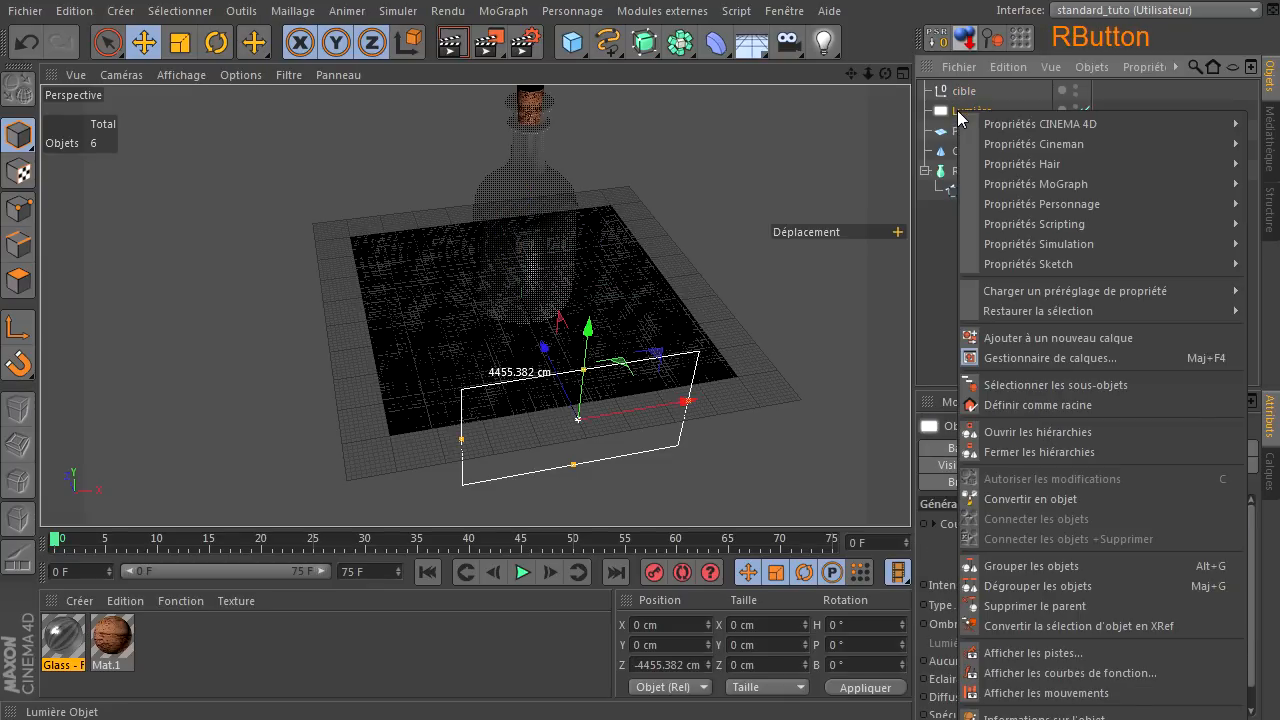
pyautogui.click(909, 228)
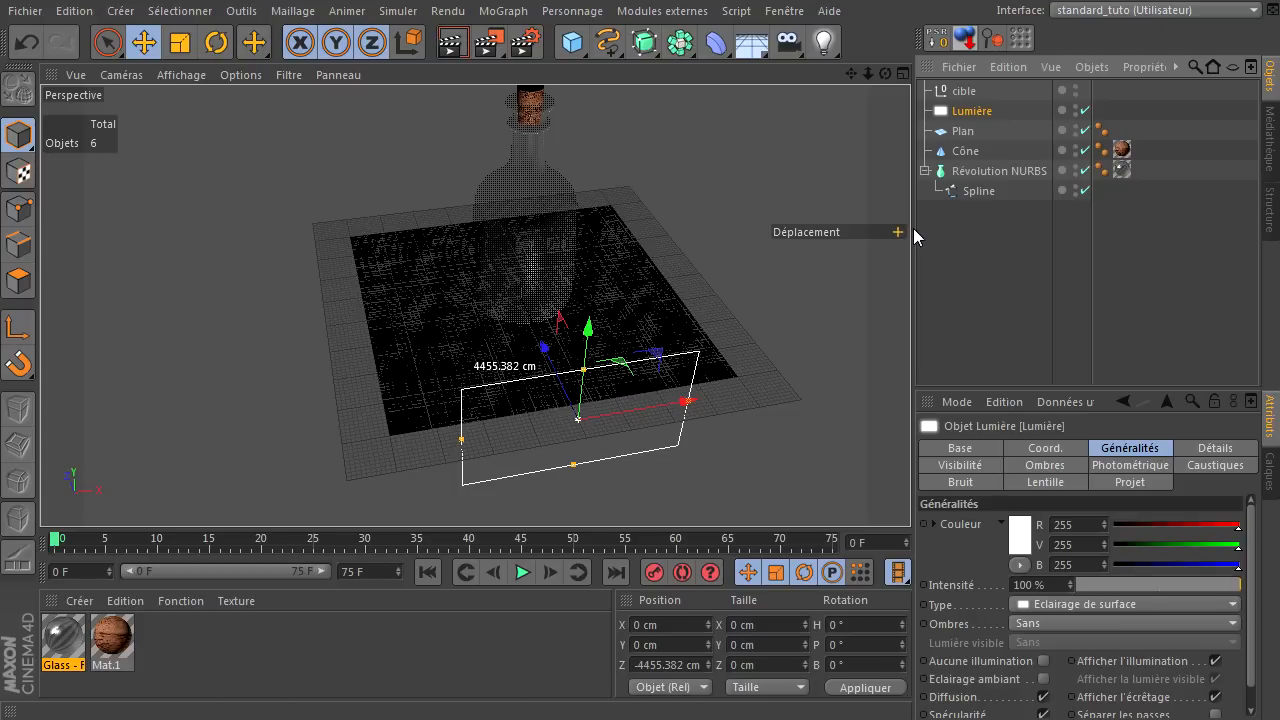
pyautogui.moveTo(913, 228); pyautogui.dragTo(861, 228)
pyautogui.rightClick(903, 116)
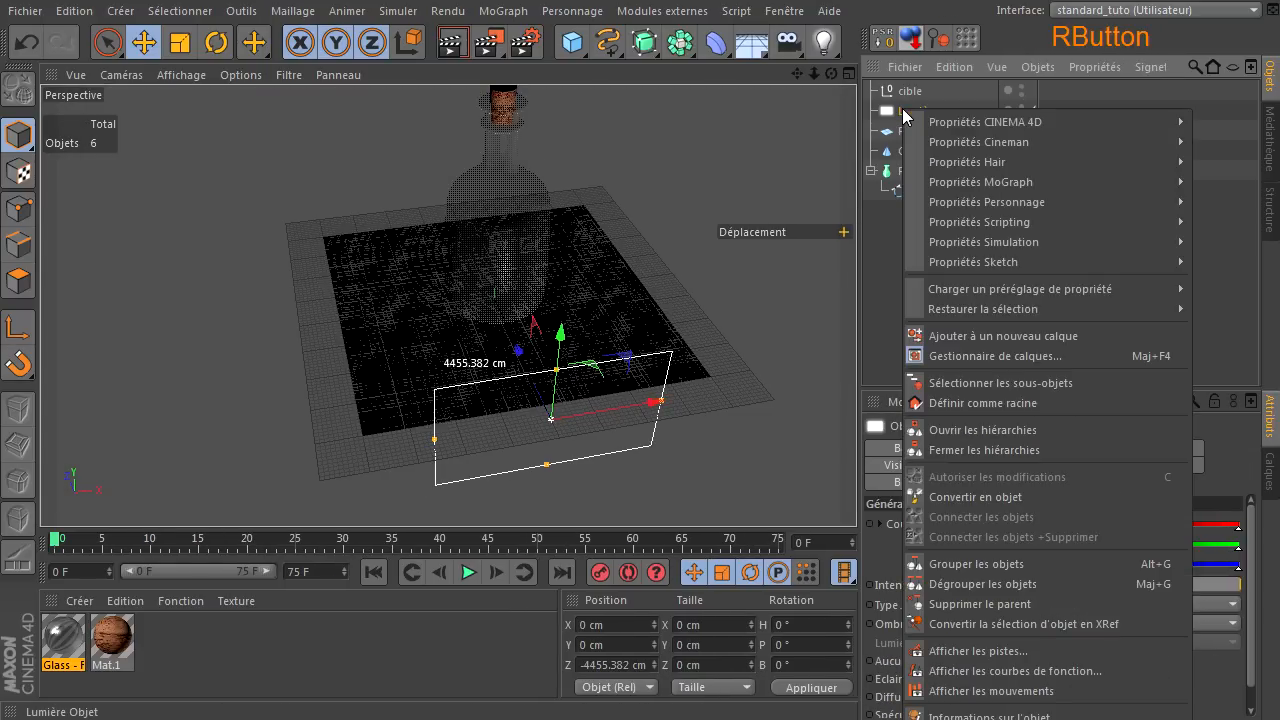
pyautogui.moveTo(950, 120)
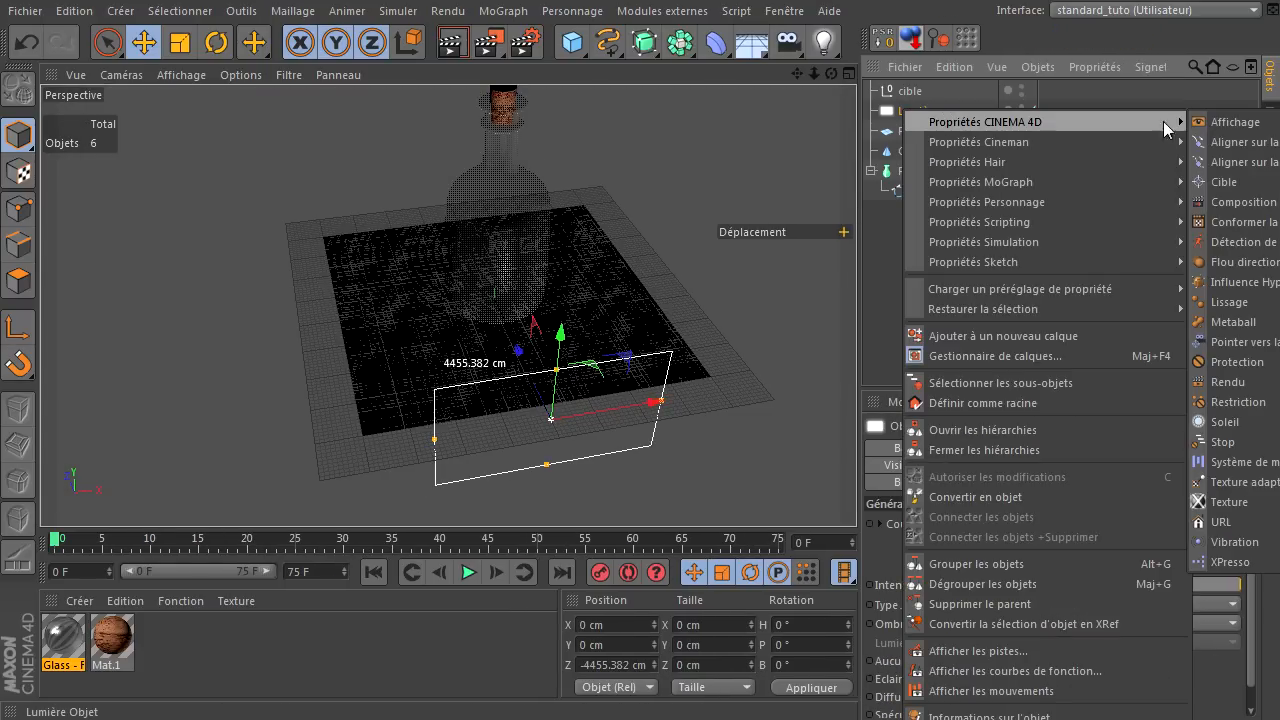
pyautogui.click(1210, 182)
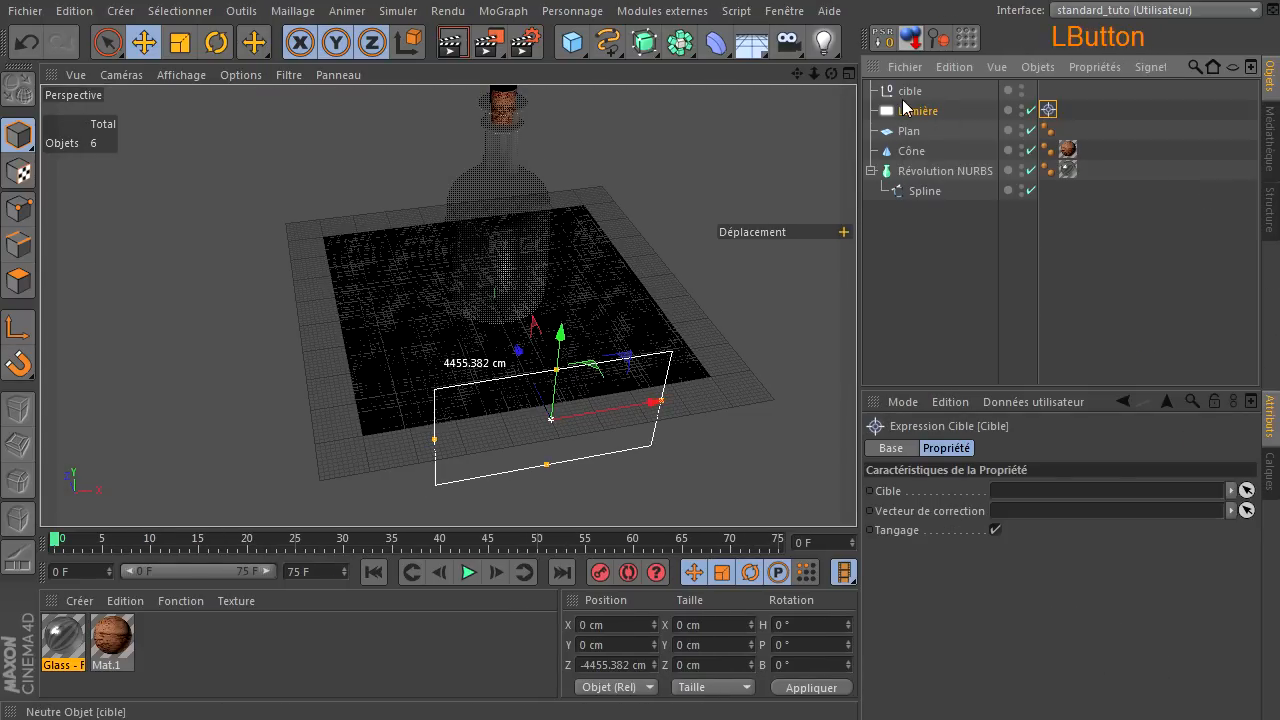
pyautogui.moveTo(1041, 511); pyautogui.dragTo(1055, 492)
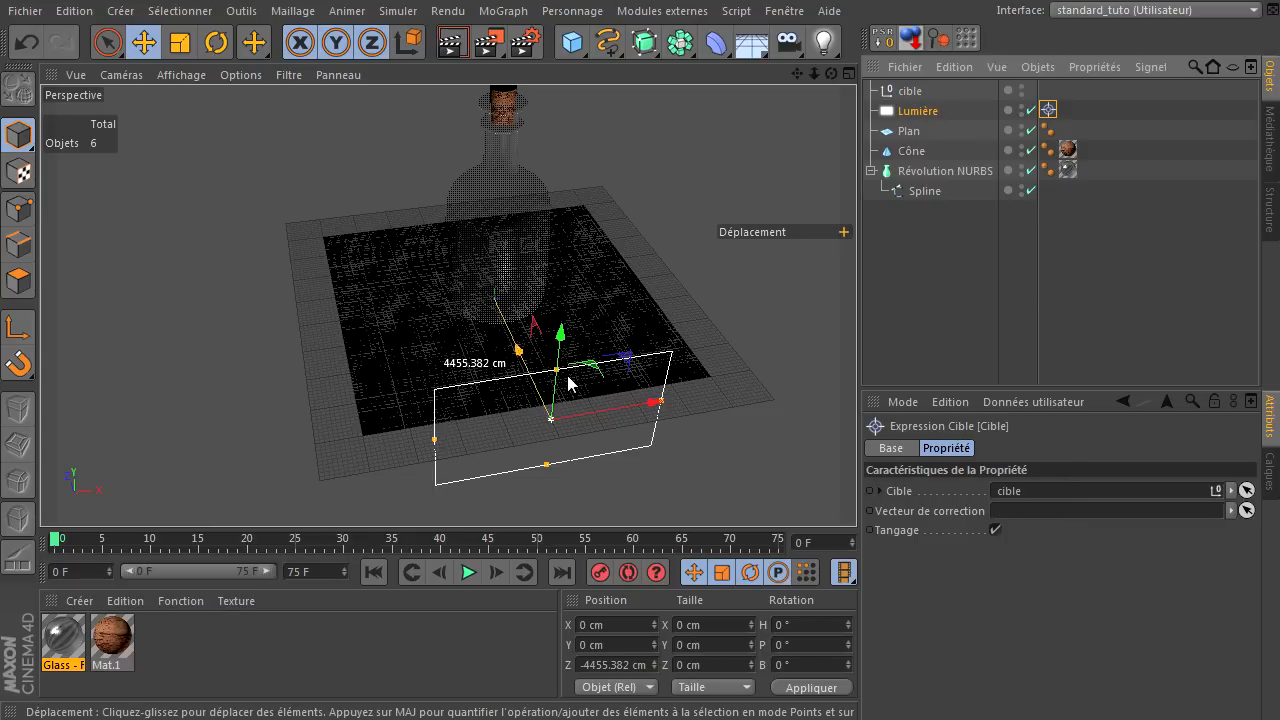
# - Raise the area light to about 5938 cm in Y and move it back to about -8089 cm in Z
pyautogui.moveTo(560, 338); pyautogui.dragTo(854, 497)
pyautogui.moveTo(797, 73); pyautogui.dragTo(570, 475)
pyautogui.moveTo(470, 330); pyautogui.dragTo(777, 224)
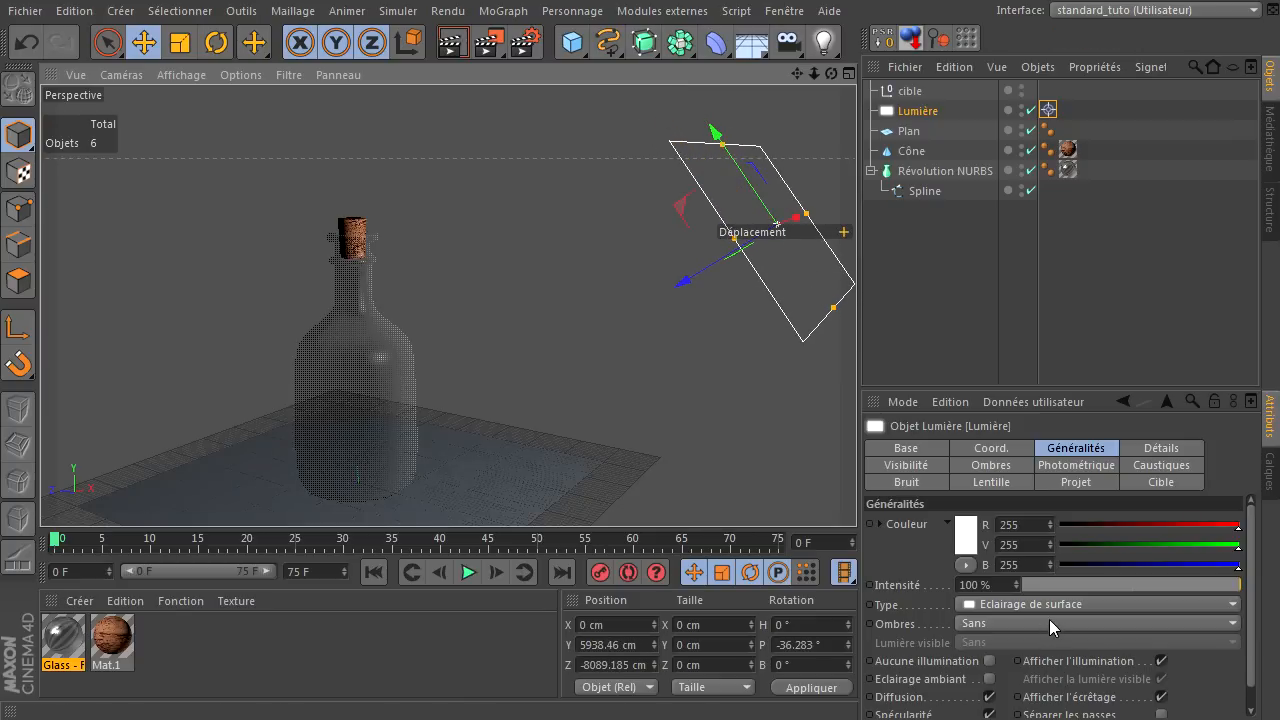
# - Set the light's shadows to Masques d'ombres (ombres diffuses) and render the perspective view
pyautogui.click(1049, 619)
pyautogui.click(1040, 669)
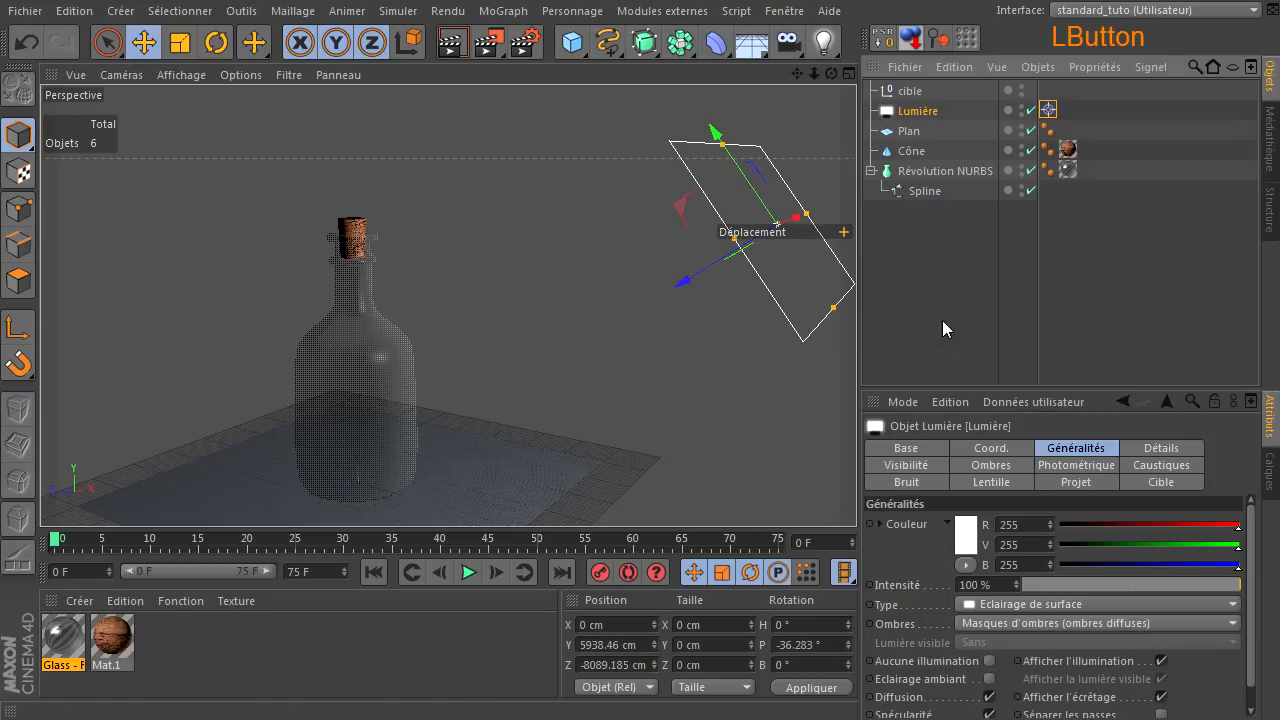
pyautogui.click(942, 320)
pyautogui.moveTo(796, 72); pyautogui.dragTo(856, 490)
pyautogui.click(451, 42)
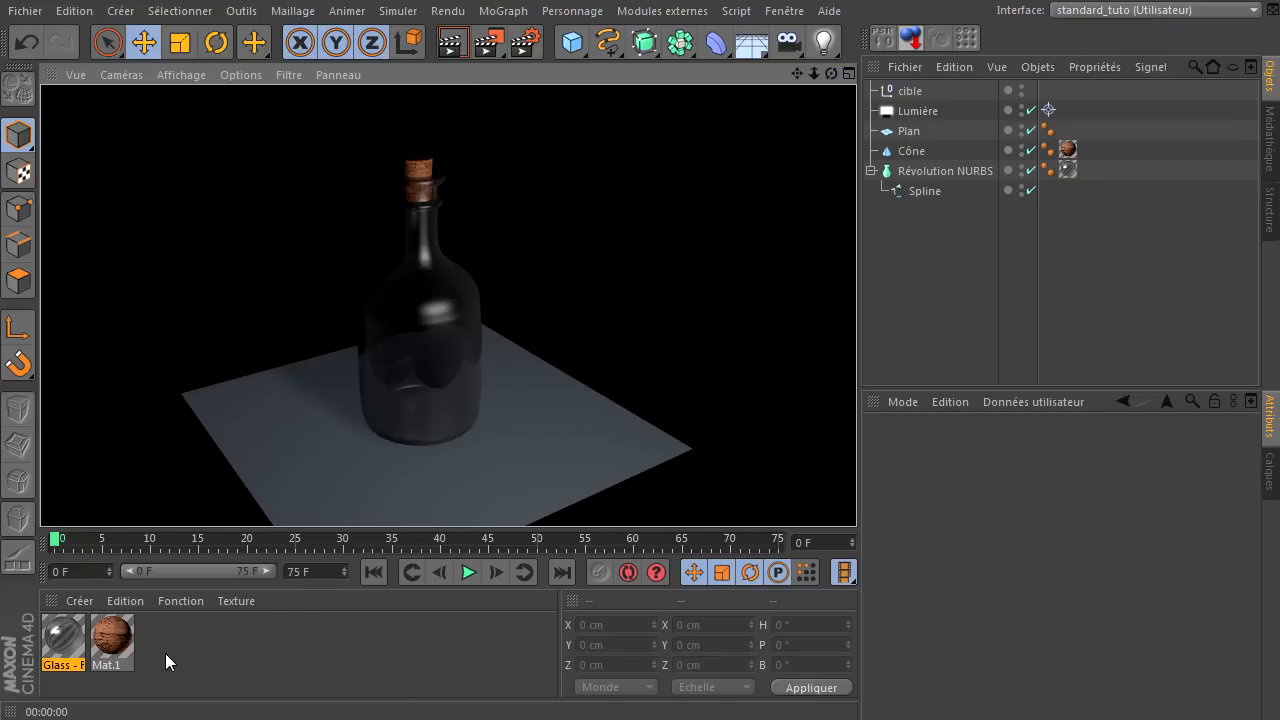
# - Create a new material and apply it to the plane
pyautogui.doubleClick(207, 653)
pyautogui.moveTo(66, 648); pyautogui.dragTo(288, 462)
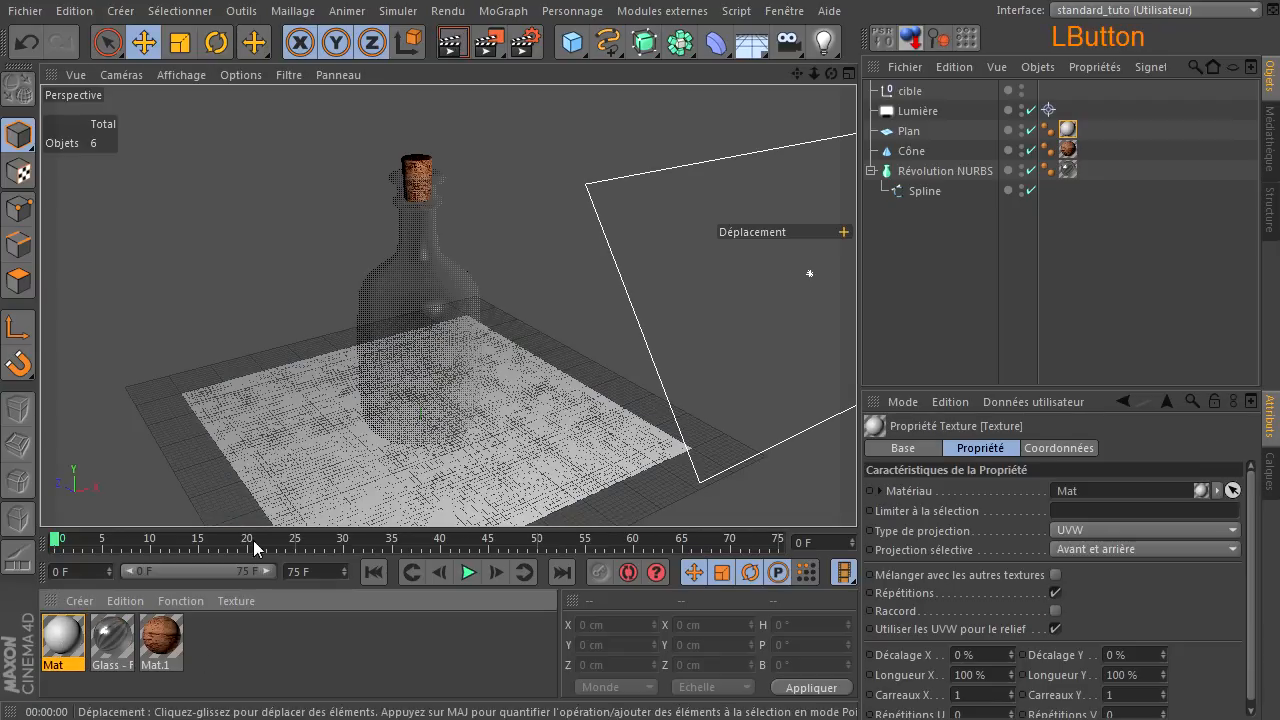
# - Set the plane material's color to RGB 247, 247, 247 and render the perspective view
pyautogui.doubleClick(63, 650)
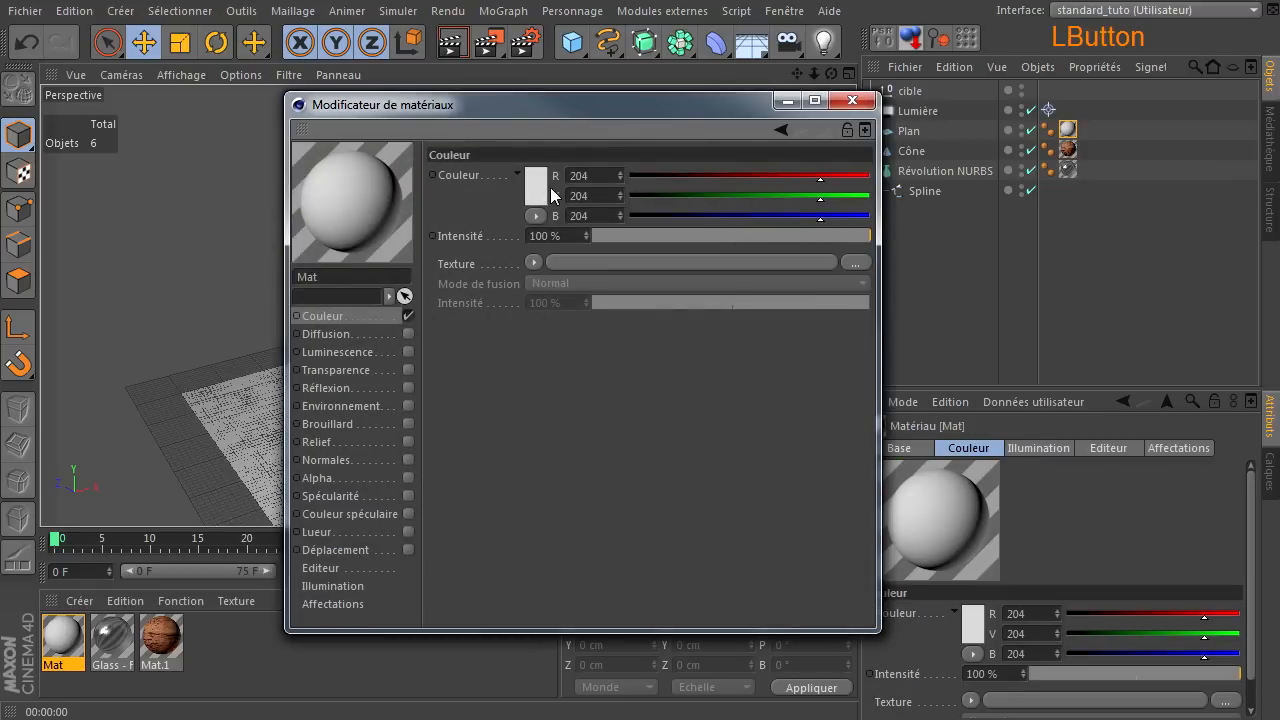
pyautogui.click(533, 188)
pyautogui.moveTo(365, 121); pyautogui.dragTo(365, 123)
pyautogui.click(472, 279)
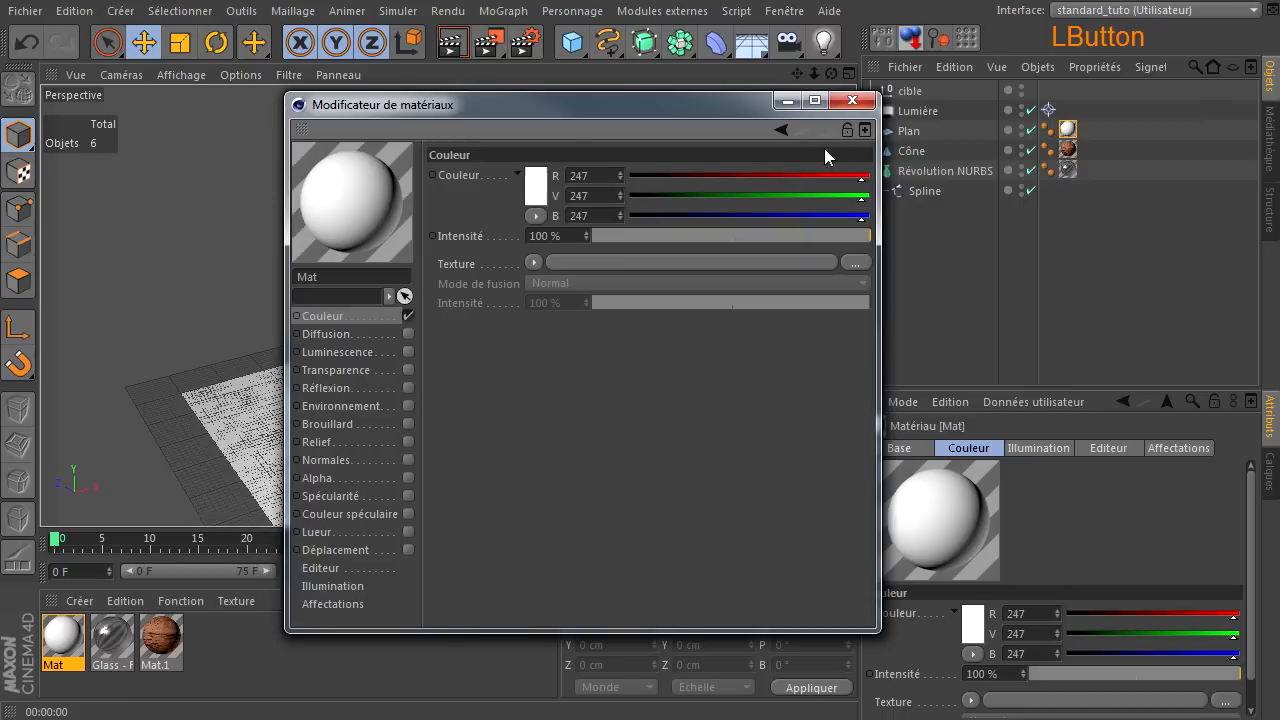
pyautogui.click(852, 101)
pyautogui.click(452, 42)
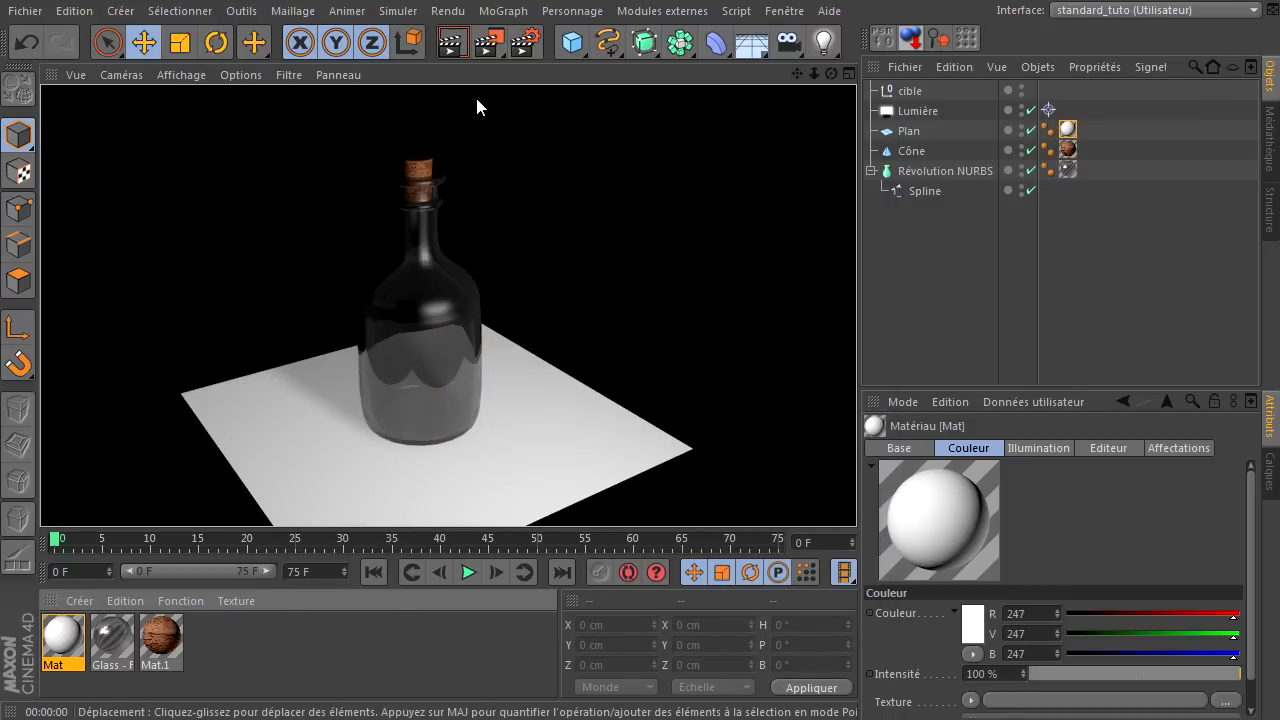
# - Set the Glass - Flint specularity to 100% width, 100% height, -100% attenuation and 44% inner width, and render the perspective view
pyautogui.doubleClick(111, 638)
pyautogui.click(628, 107)
pyautogui.moveTo(628, 107); pyautogui.dragTo(732, 89)
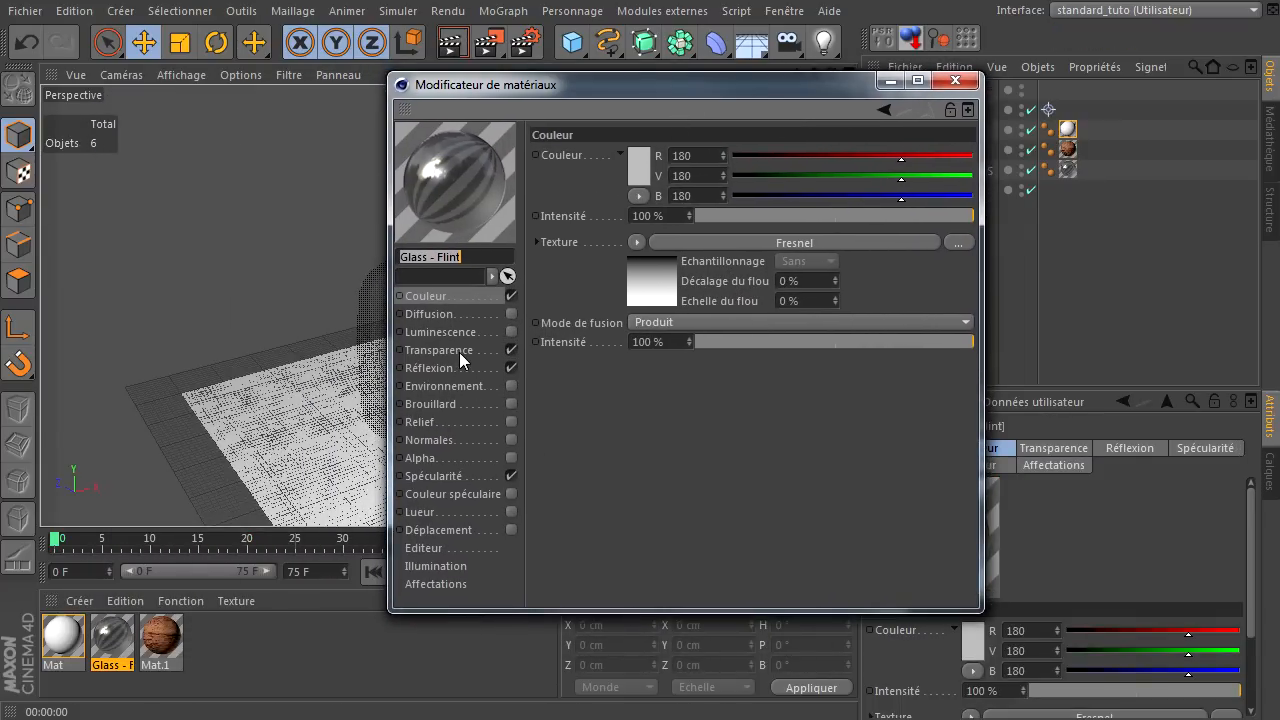
pyautogui.click(447, 351)
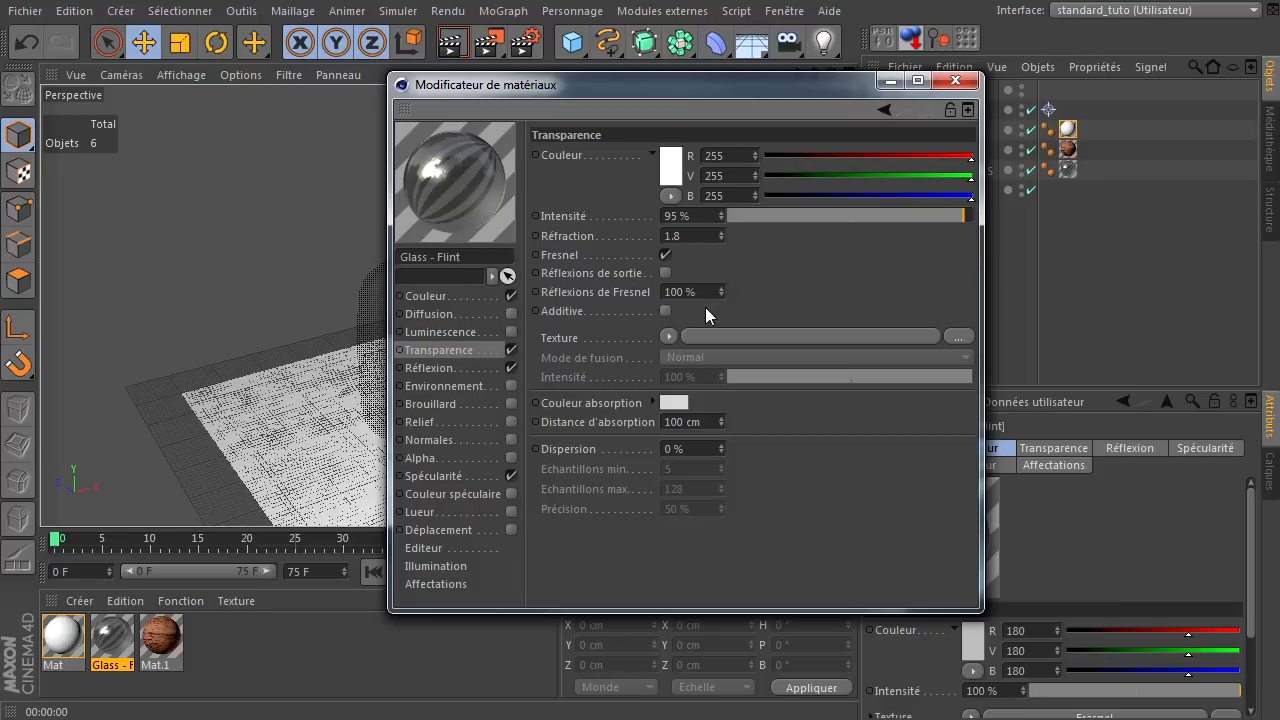
pyautogui.click(463, 477)
pyautogui.moveTo(656, 87); pyautogui.dragTo(875, 84)
pyautogui.moveTo(1044, 240); pyautogui.dragTo(1192, 262)
pyautogui.moveTo(1053, 276); pyautogui.dragTo(1035, 297)
pyautogui.moveTo(963, 267); pyautogui.dragTo(890, 273)
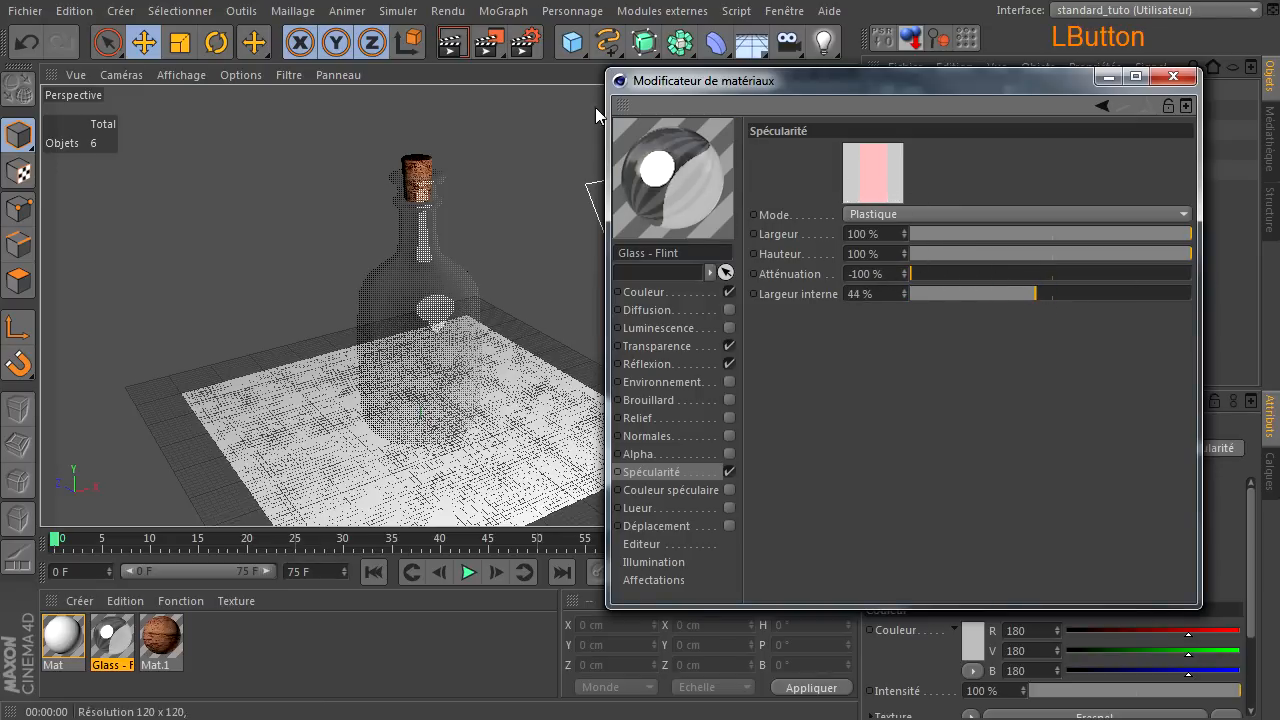
pyautogui.click(451, 40)
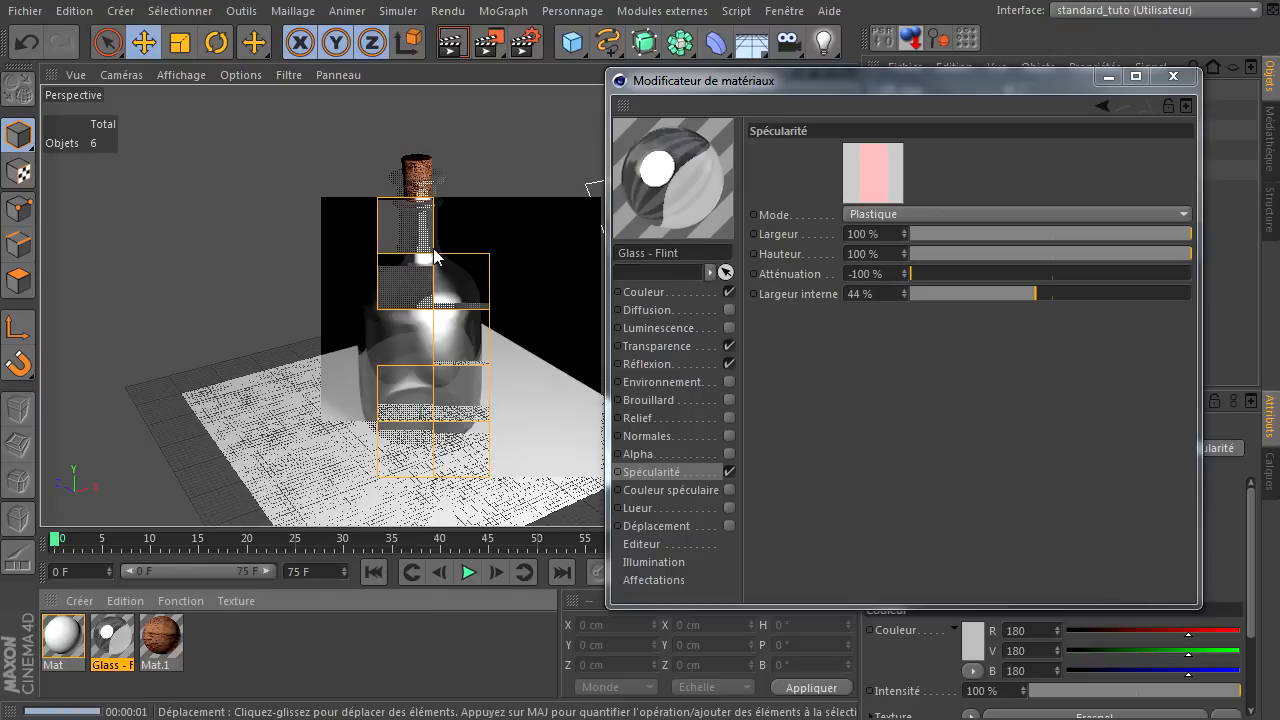
# - Set the glass material's specular width to 72% and inner width to 33%, and render the perspective view again
pyautogui.moveTo(1033, 293); pyautogui.dragTo(1003, 293)
pyautogui.moveTo(1170, 254); pyautogui.dragTo(1115, 232)
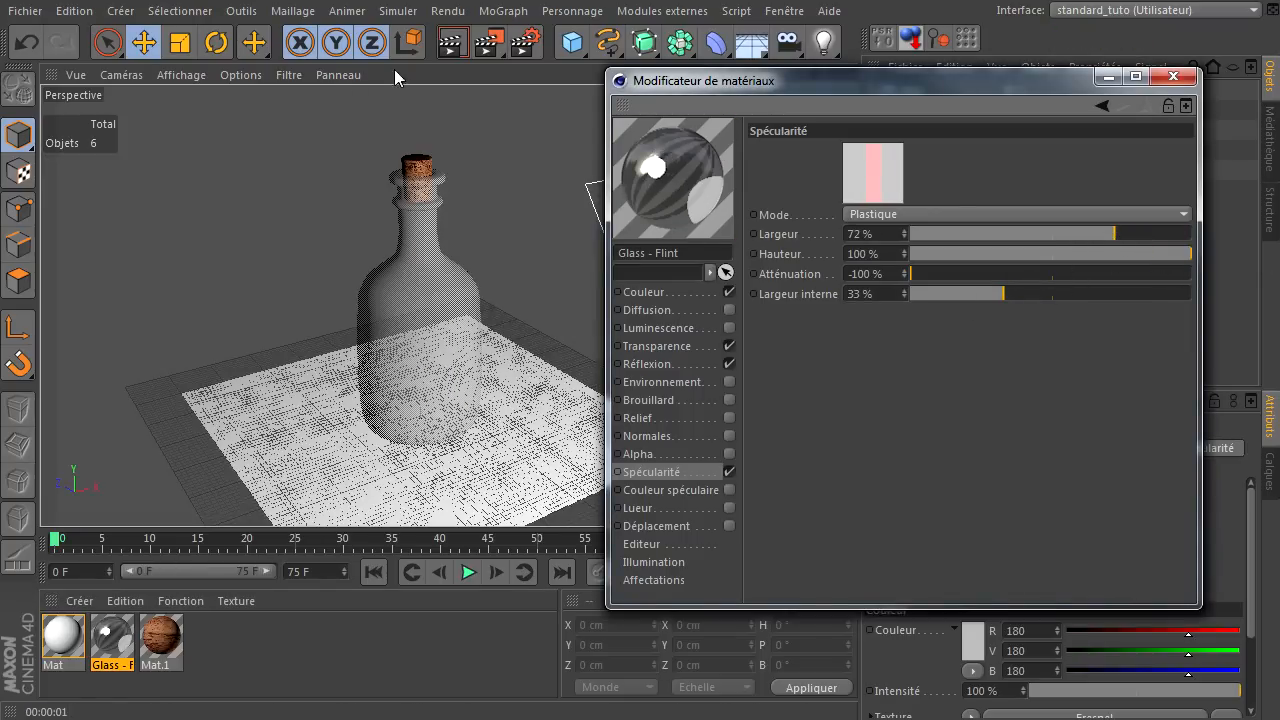
pyautogui.click(451, 42)
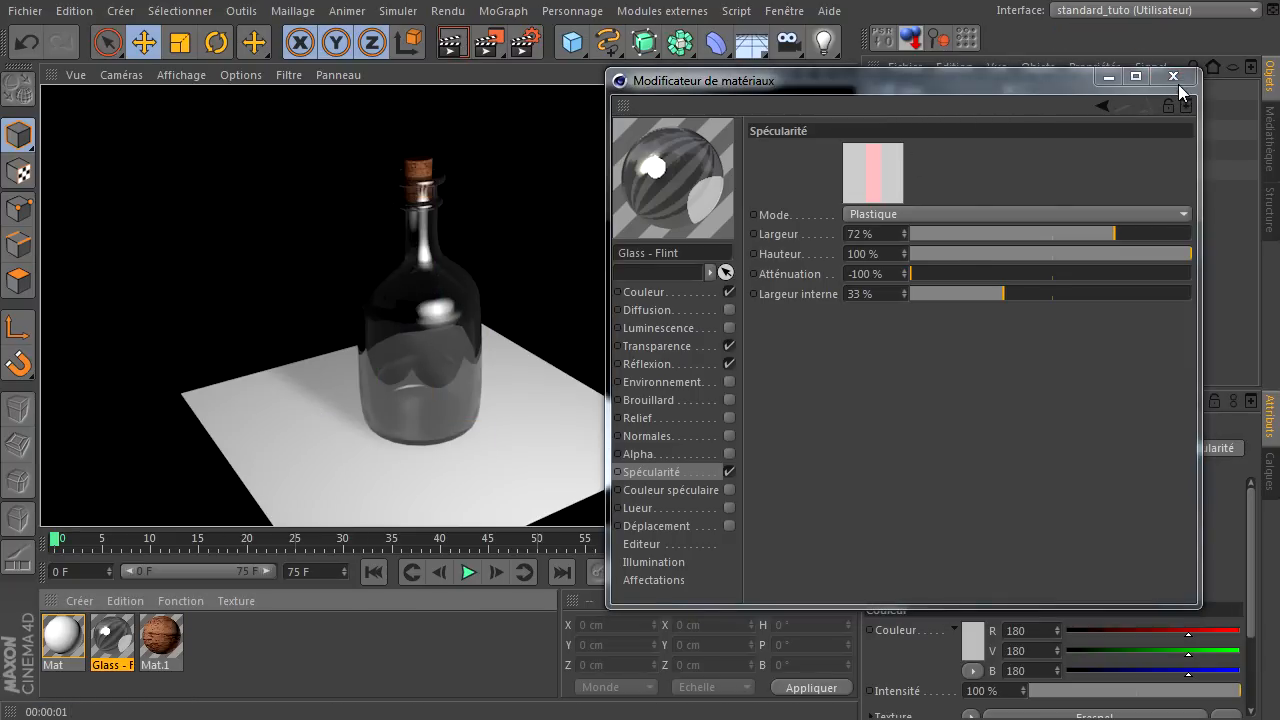
pyautogui.click(1173, 77)
# - Add an Arrière plan background object and apply a new material to it
pyautogui.click(765, 35)
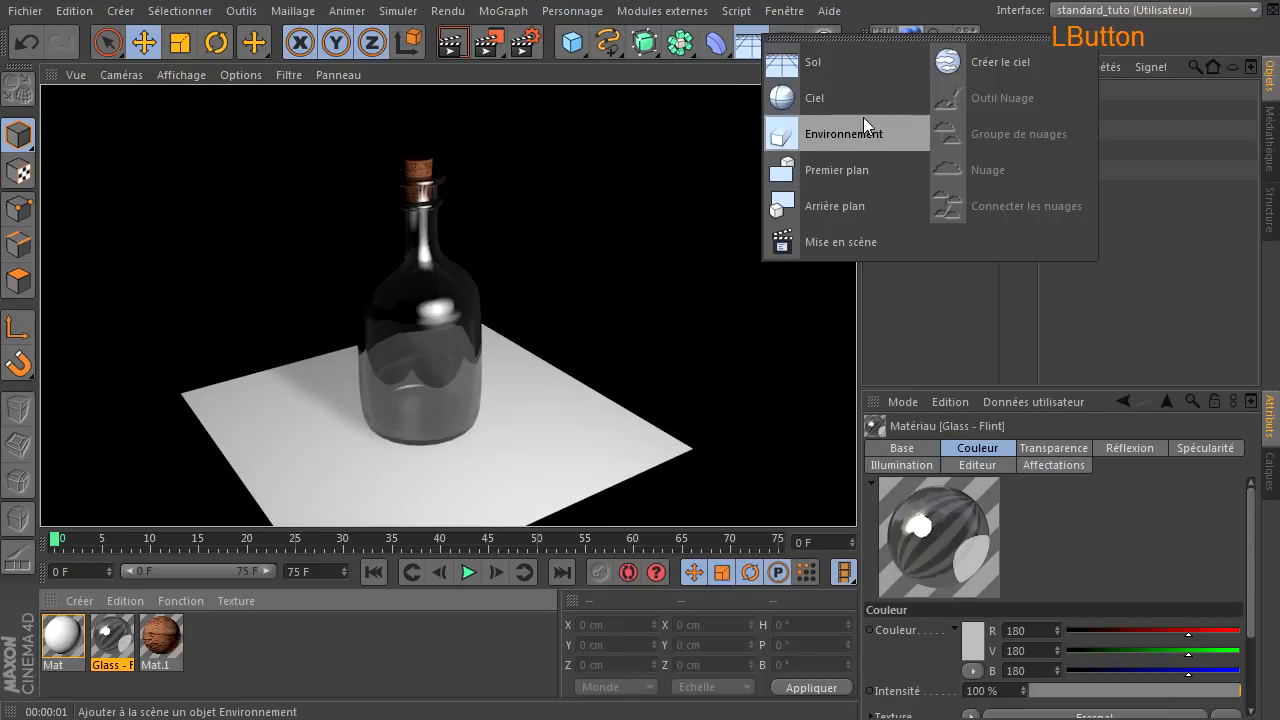
pyautogui.click(857, 206)
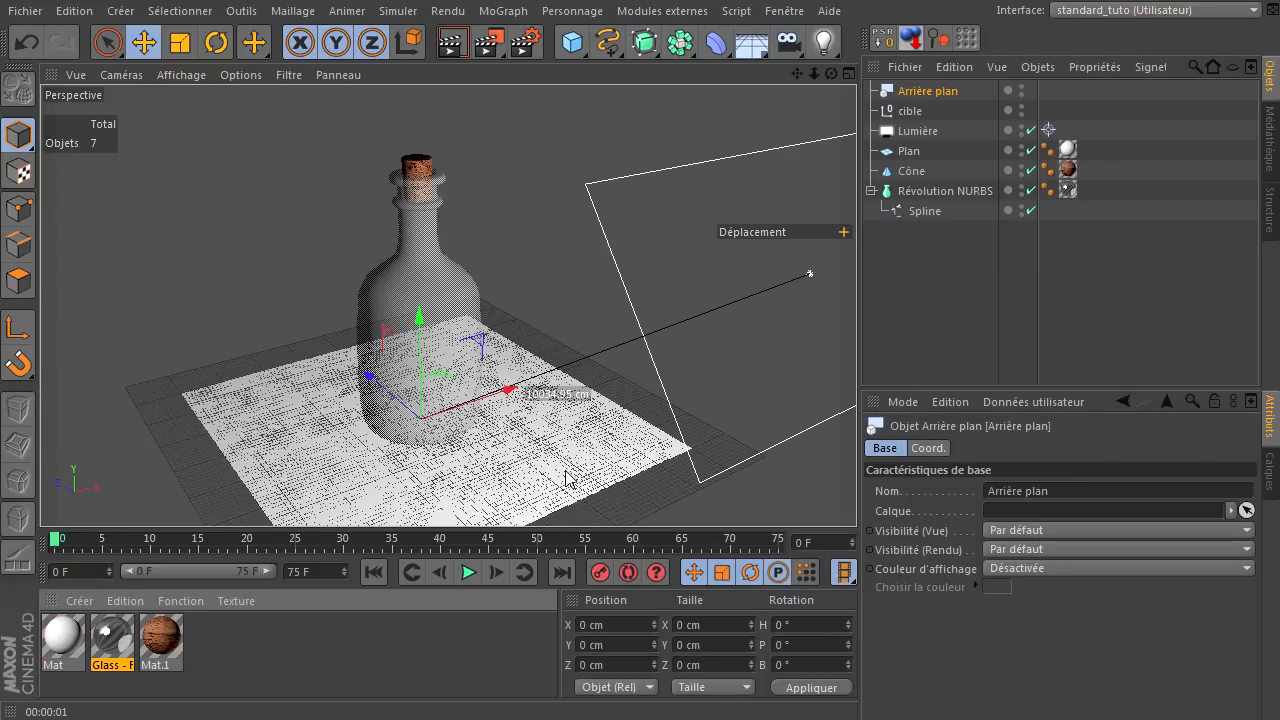
pyautogui.doubleClick(268, 651)
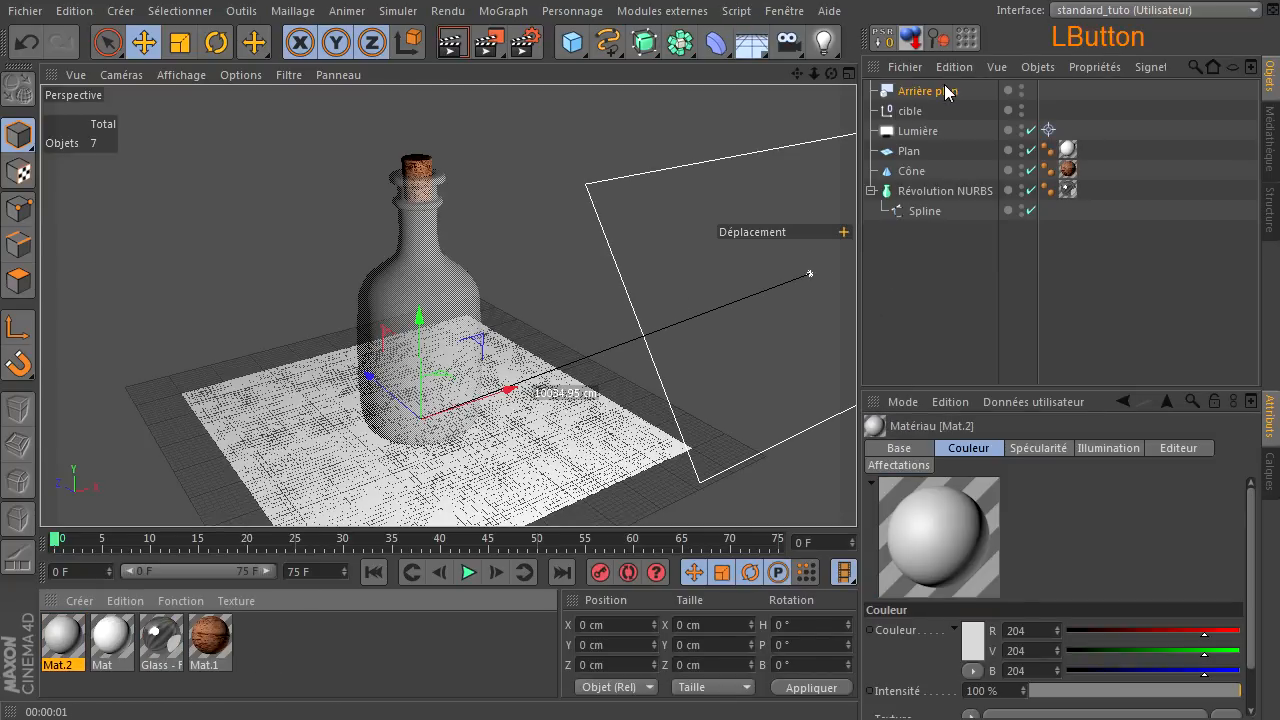
pyautogui.moveTo(925, 93); pyautogui.dragTo(927, 95)
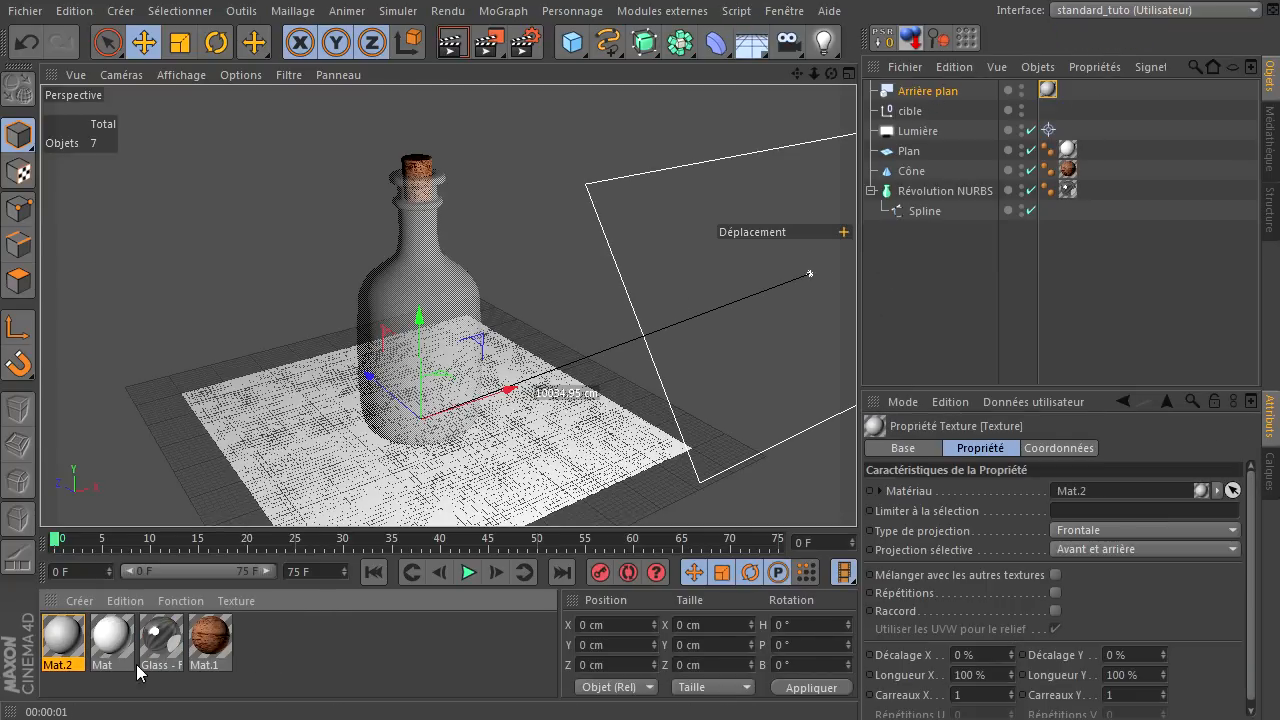
# - Turn off the background material's specularity and load a Dégradé texture of type 2D - Circulaire in its color channel
pyautogui.click(57, 648)
pyautogui.doubleClick(57, 648)
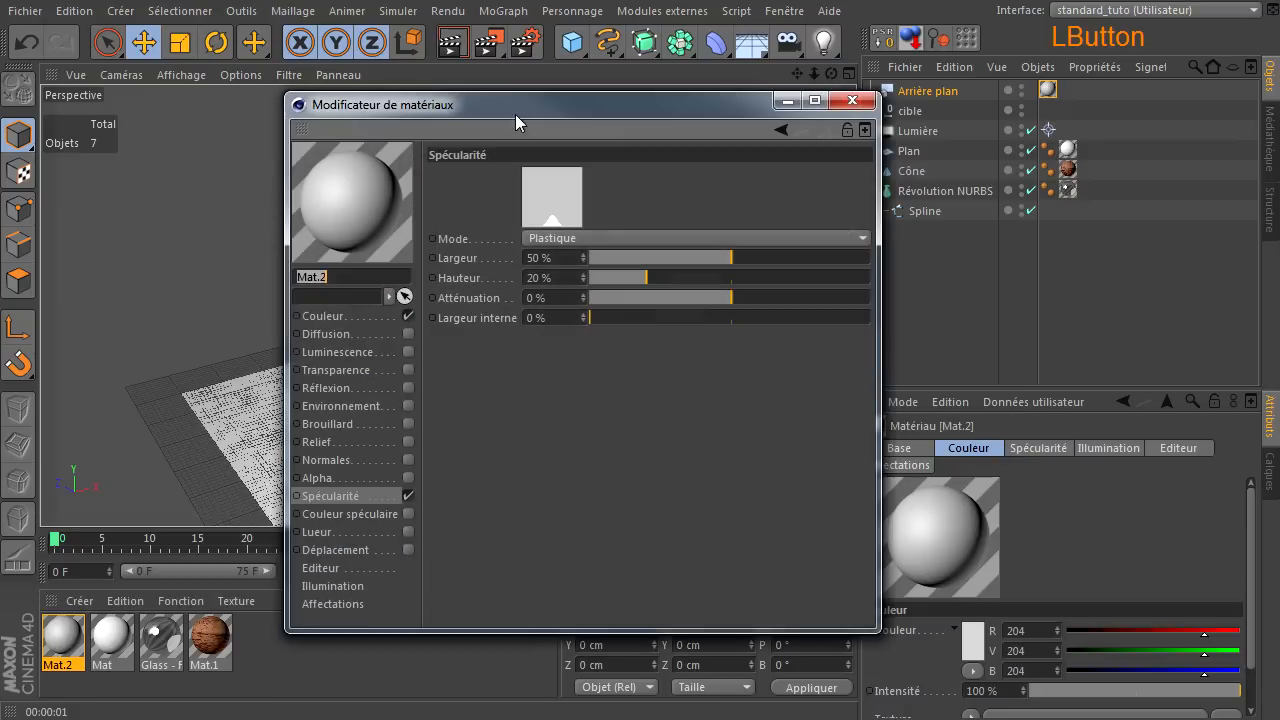
pyautogui.click(349, 318)
pyautogui.click(408, 496)
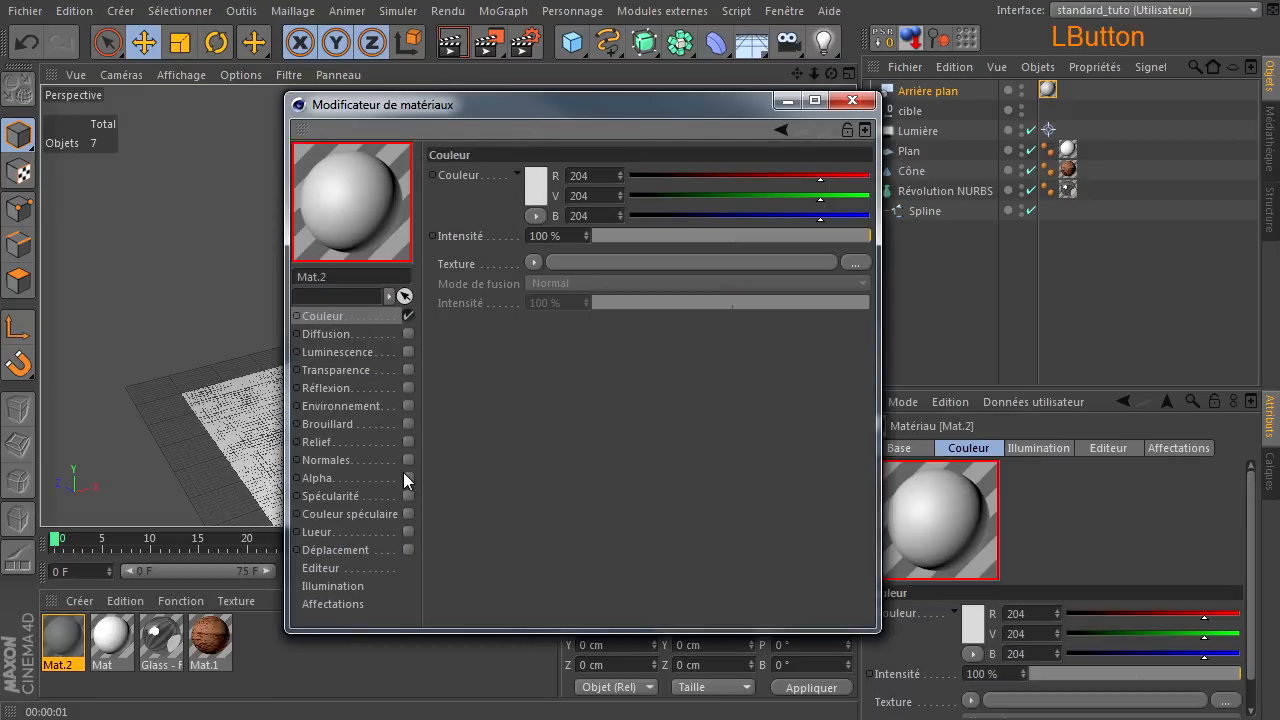
pyautogui.click(536, 267)
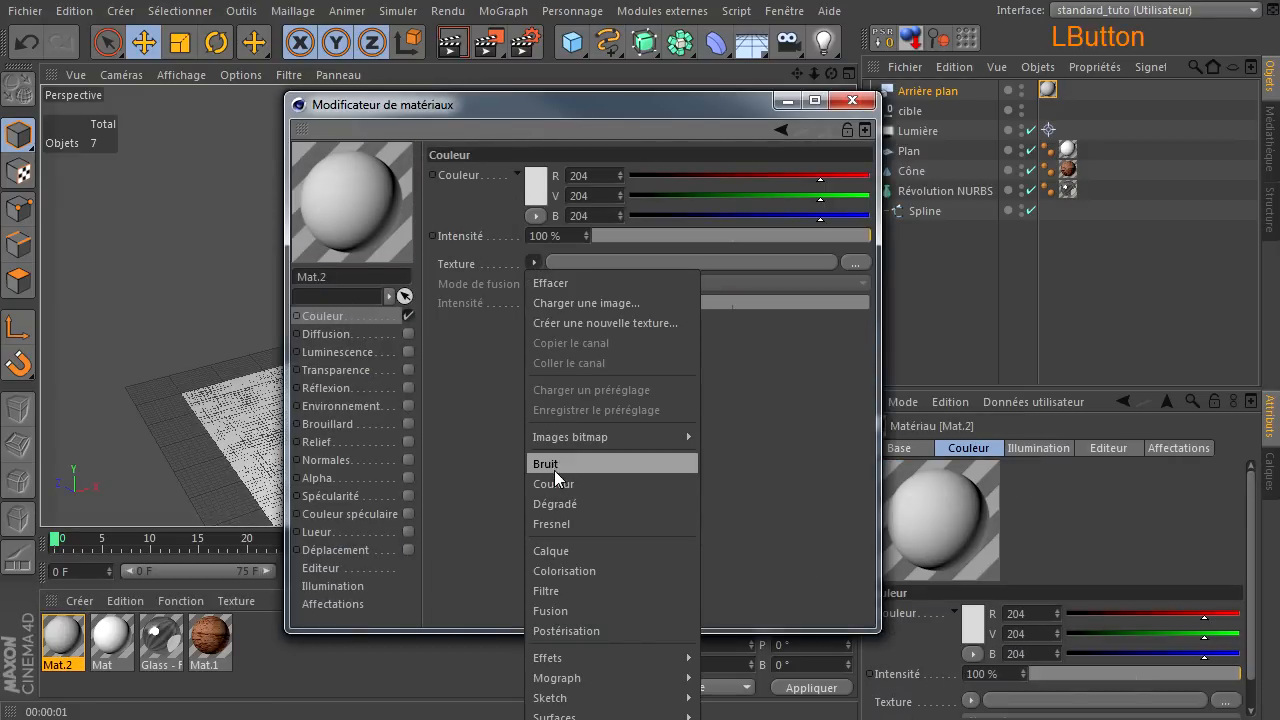
pyautogui.click(553, 504)
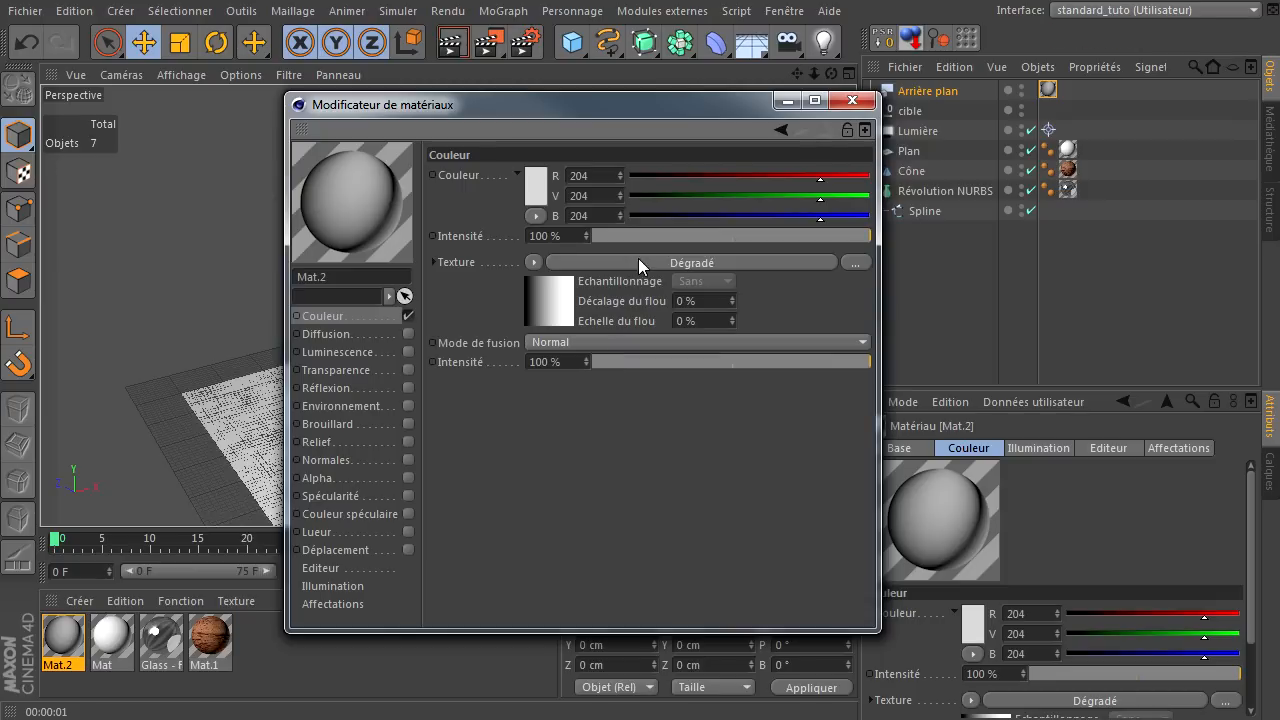
pyautogui.click(638, 260)
pyautogui.click(608, 345)
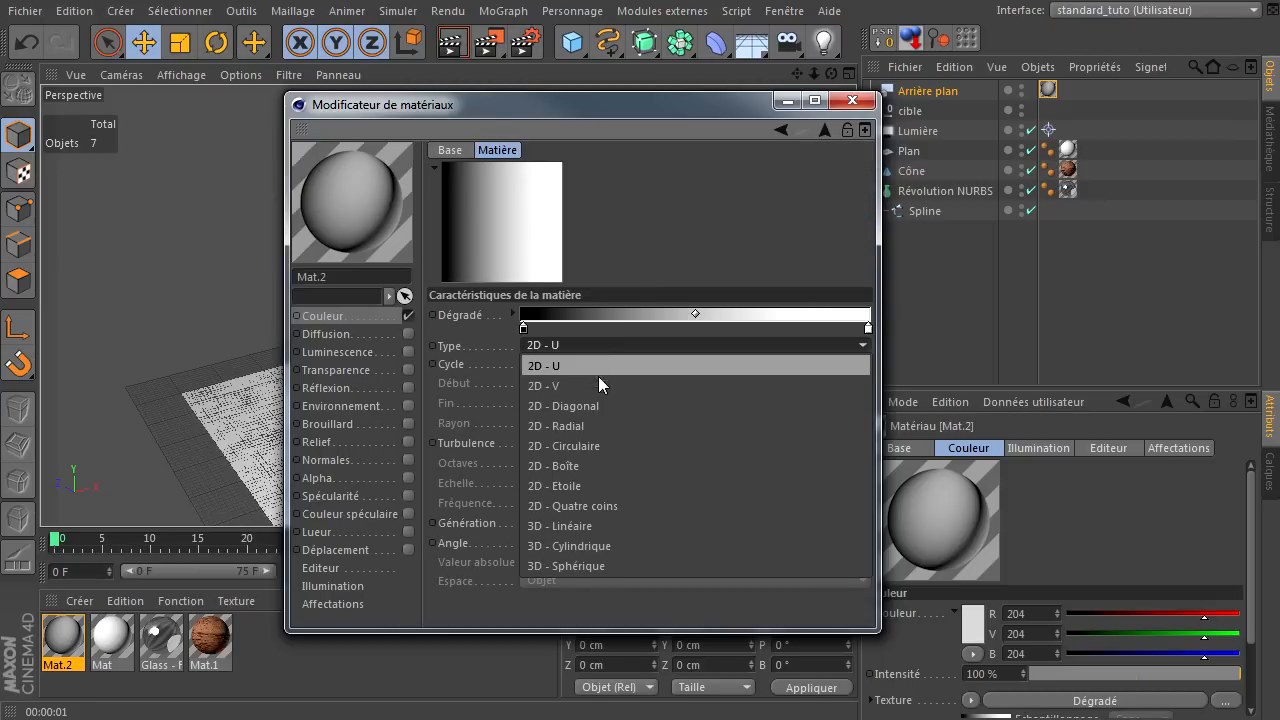
pyautogui.click(591, 446)
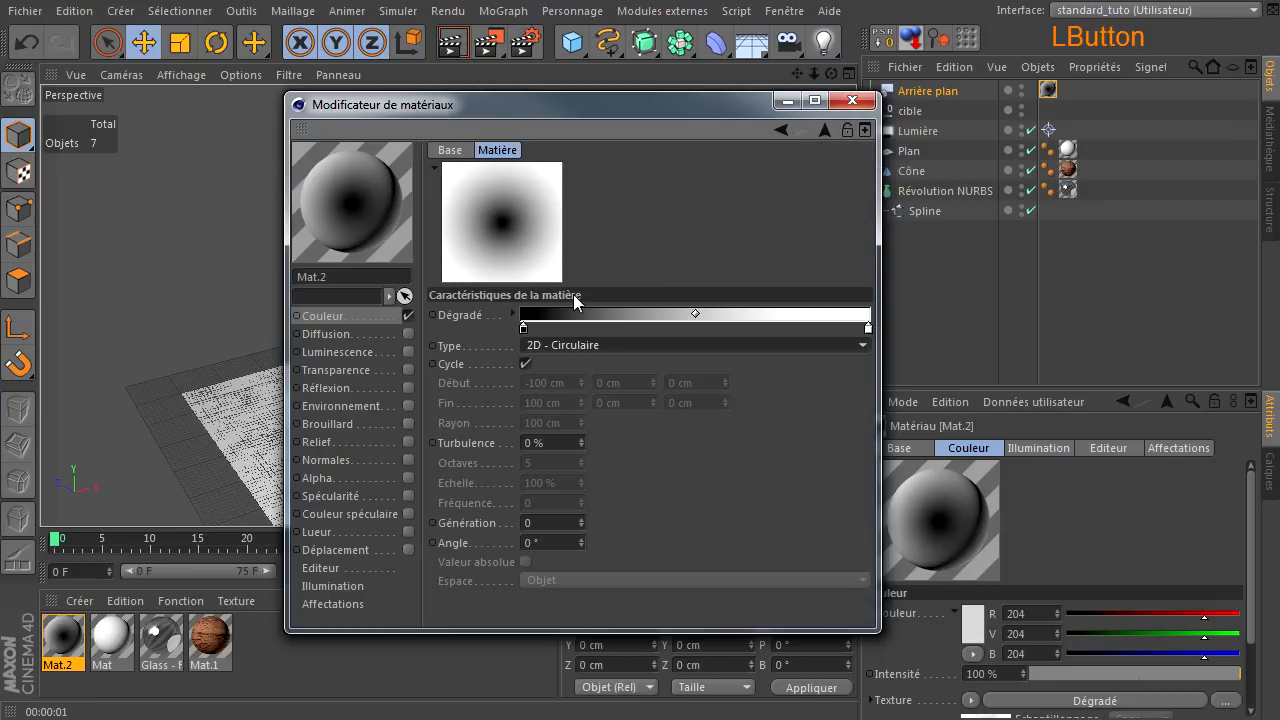
# - Set the background gradient's start color to dark grey RGB 52 and its end color to black
pyautogui.doubleClick(523, 328)
pyautogui.moveTo(522, 328); pyautogui.dragTo(368, 339)
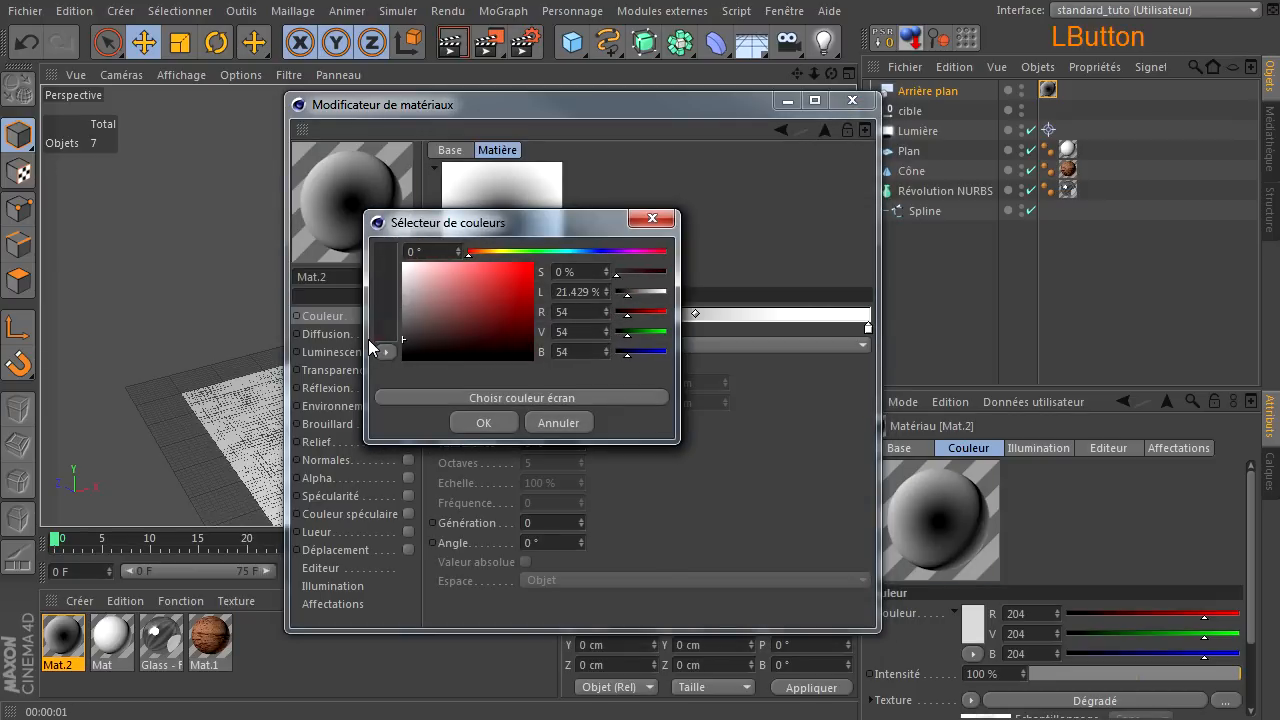
pyautogui.click(470, 422)
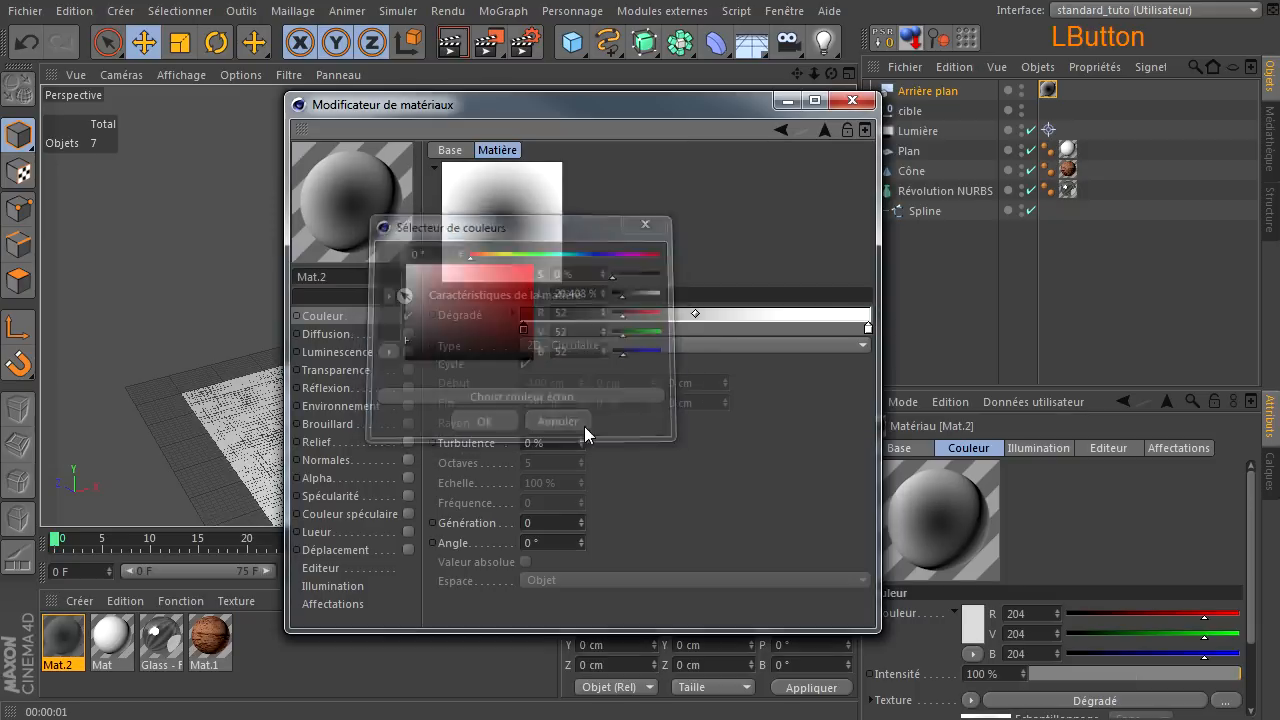
pyautogui.click(869, 332)
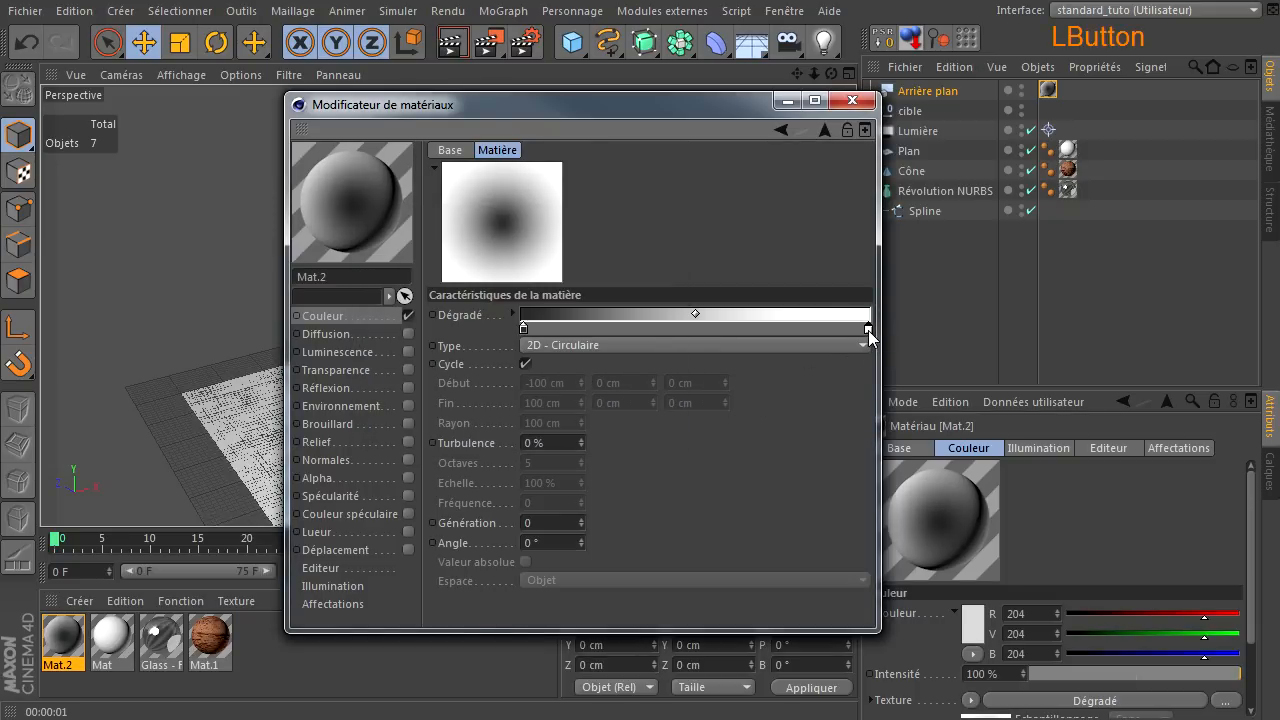
pyautogui.doubleClick(869, 334)
pyautogui.moveTo(816, 322); pyautogui.dragTo(563, 435)
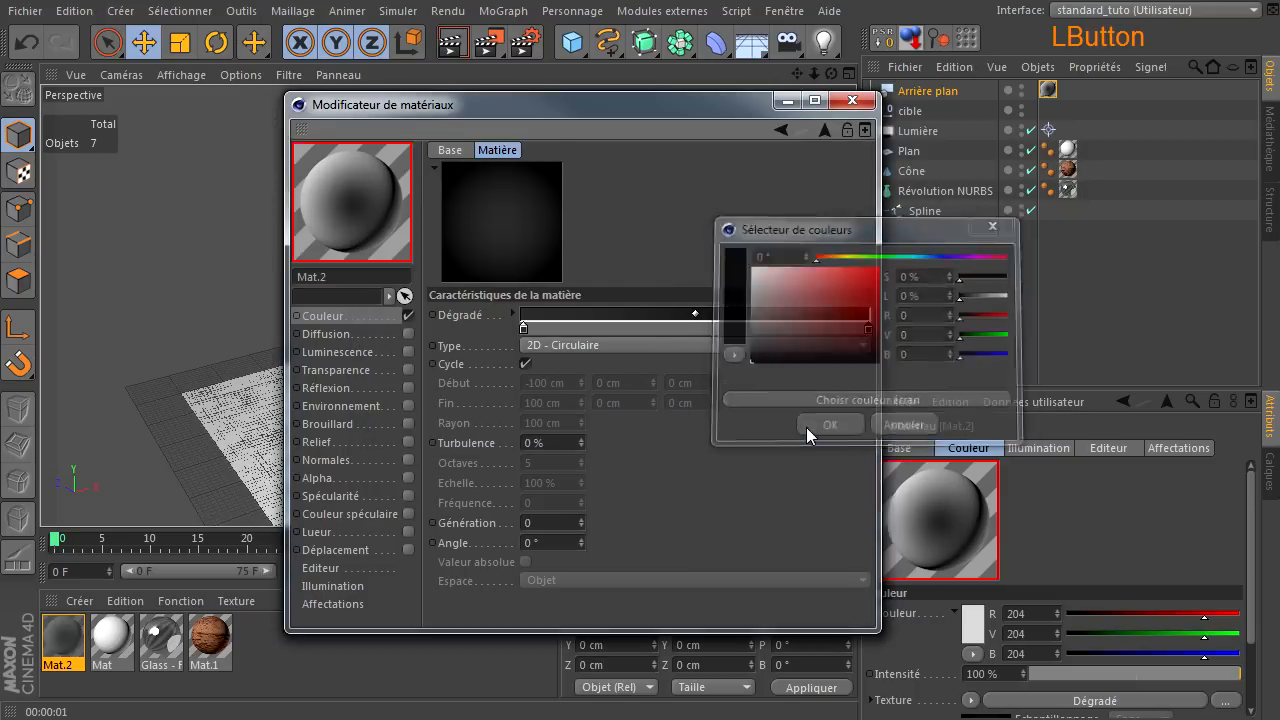
pyautogui.click(806, 427)
# - Lighten the background gradient's start and end colors to two close dark greys, and render the perspective view
pyautogui.doubleClick(523, 328)
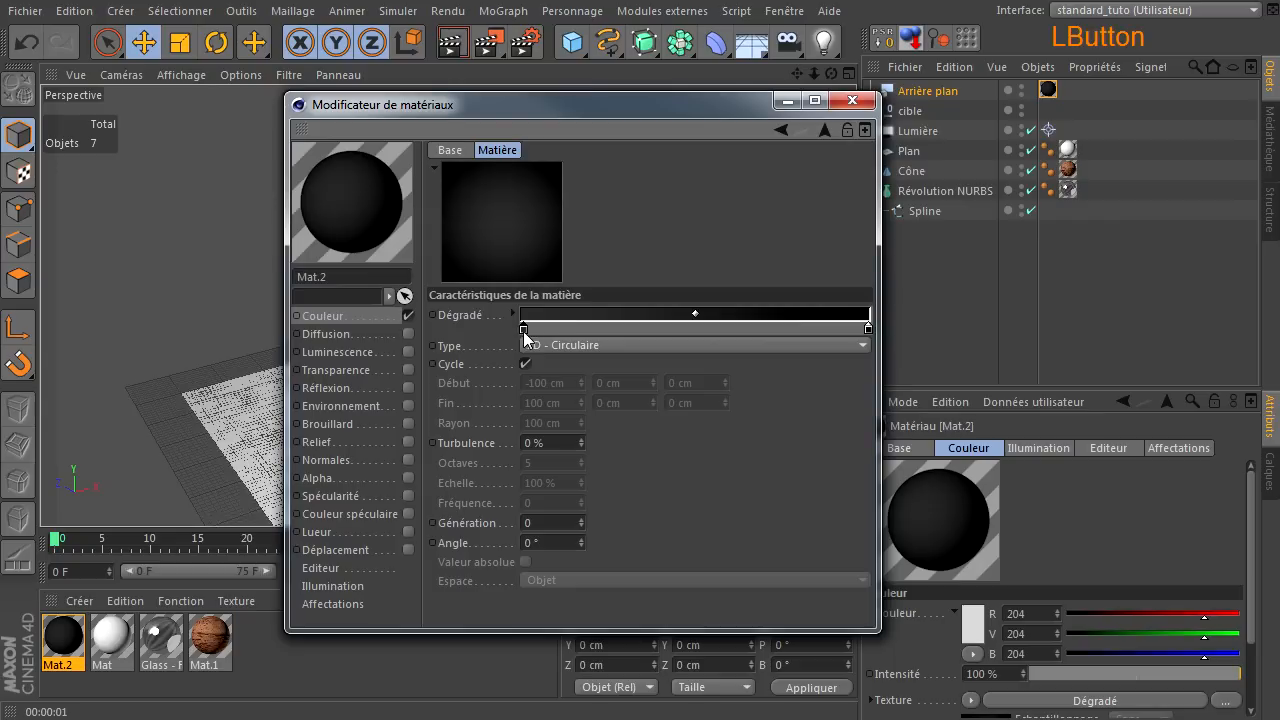
pyautogui.moveTo(522, 330); pyautogui.dragTo(389, 343)
pyautogui.click(480, 427)
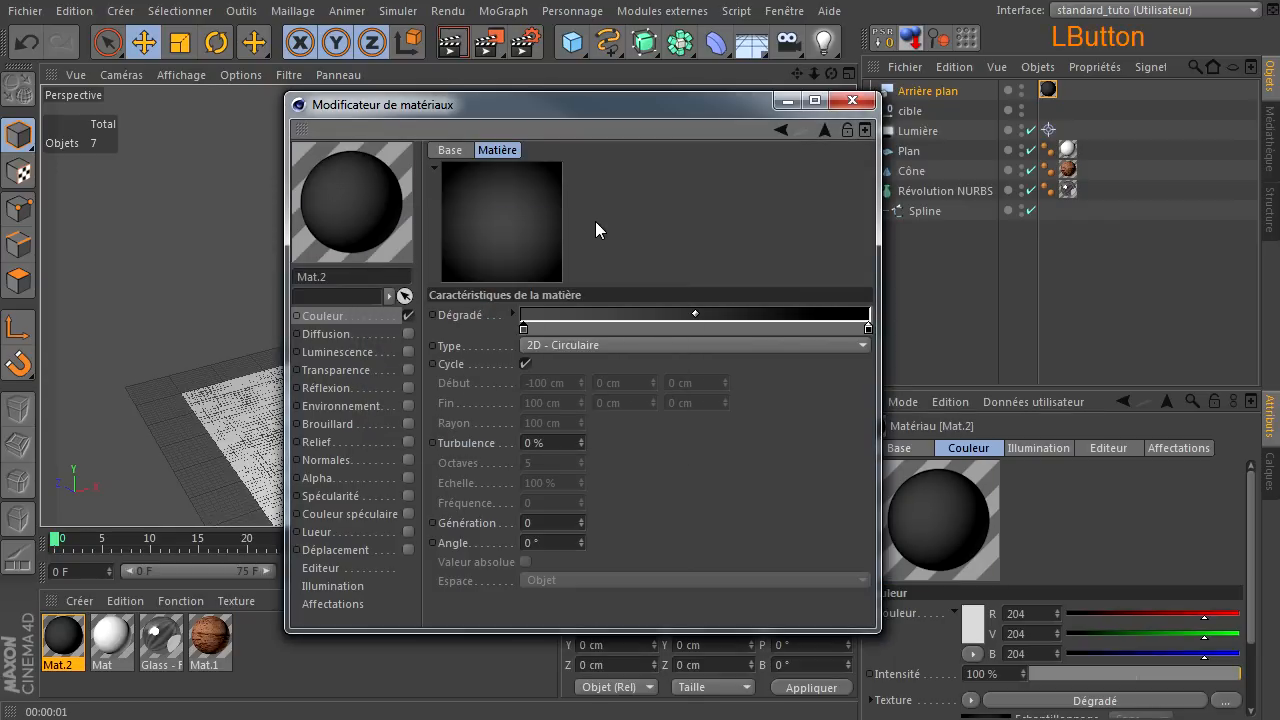
pyautogui.doubleClick(868, 330)
pyautogui.moveTo(722, 350)
pyautogui.mouseDown()
pyautogui.moveTo(761, 342)
pyautogui.moveTo(737, 338)
pyautogui.mouseUp()
pyautogui.click(827, 425)
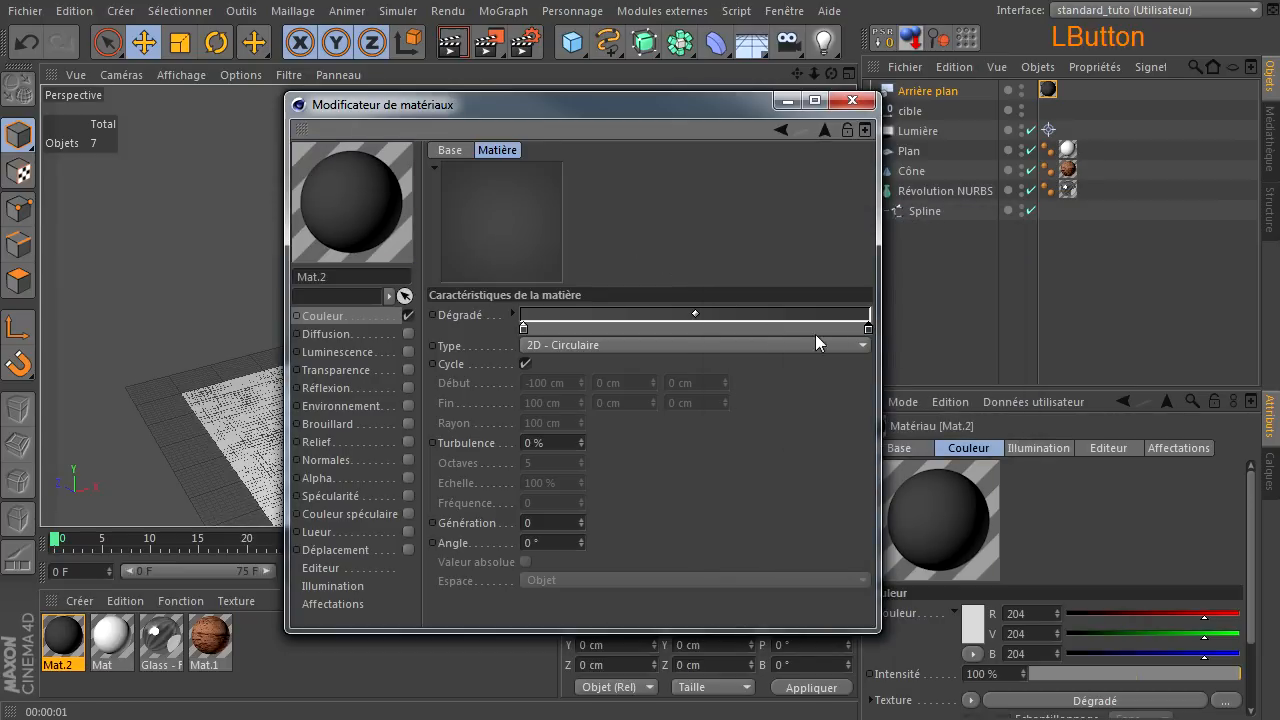
pyautogui.click(851, 100)
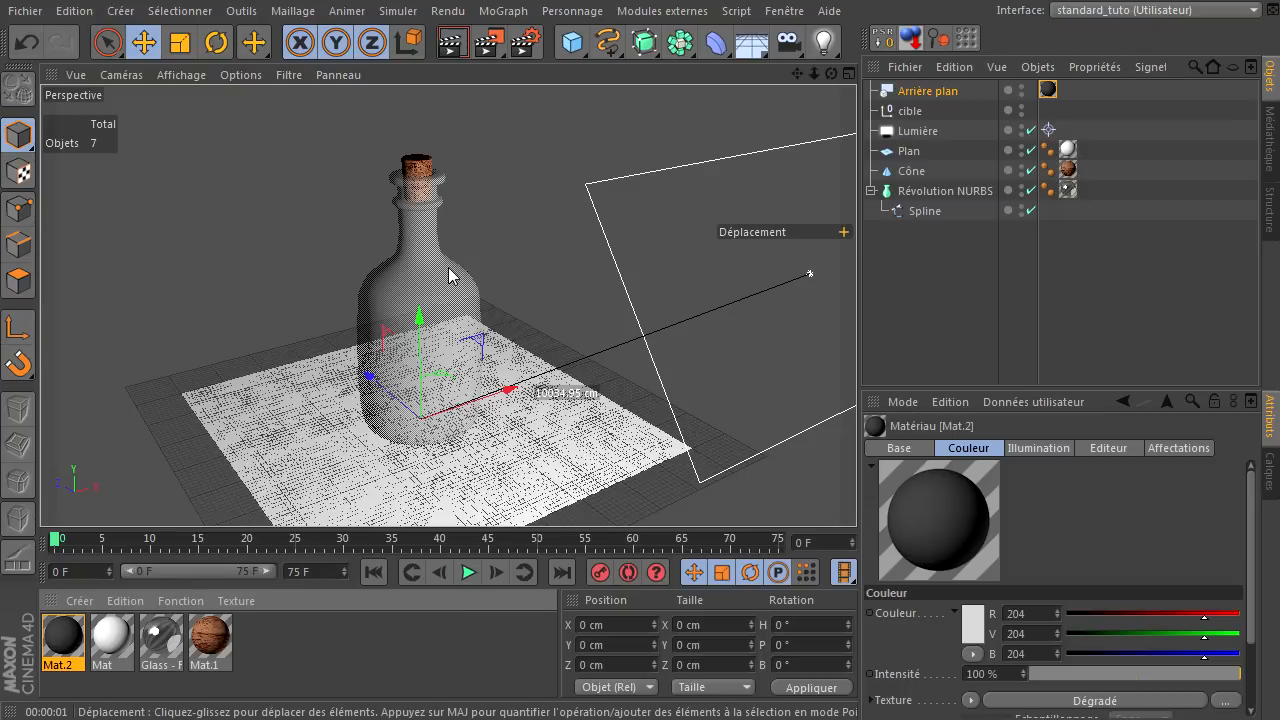
pyautogui.click(453, 43)
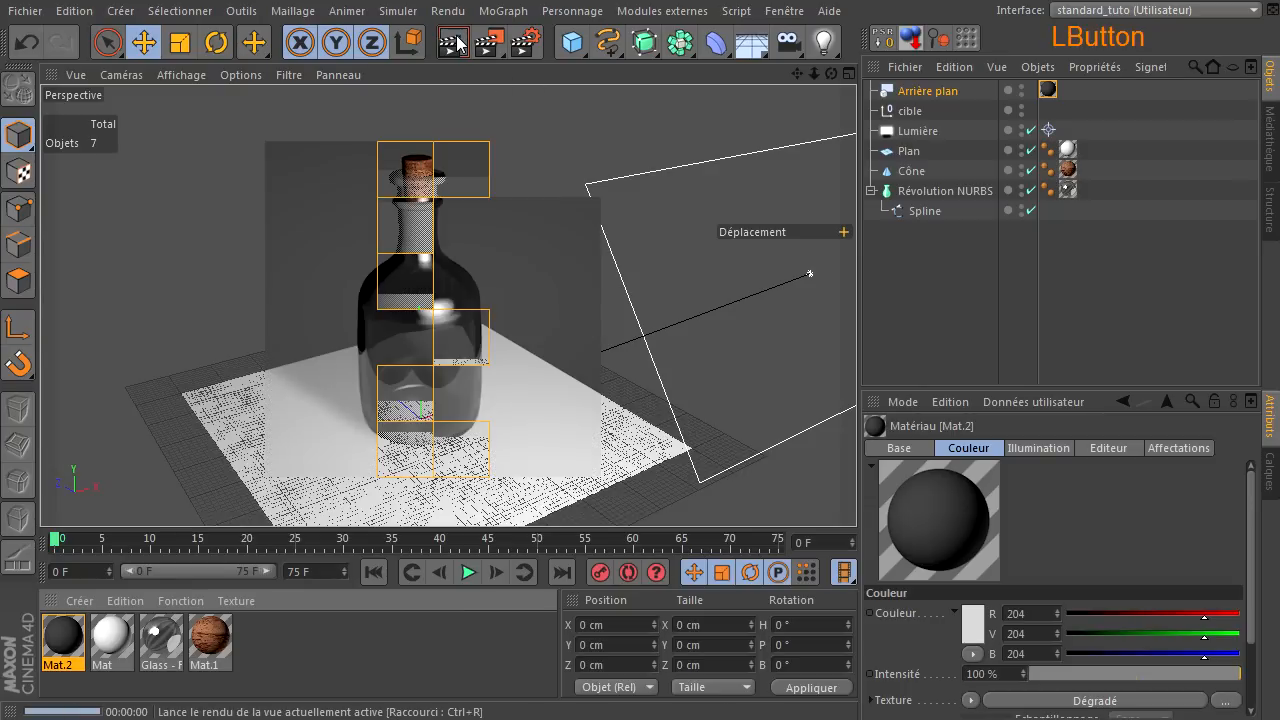
# - Reframe the perspective view closer to the bottle from a lower angle and render it
pyautogui.moveTo(831, 74); pyautogui.dragTo(856, 490)
pyautogui.moveTo(814, 73); pyautogui.dragTo(857, 497)
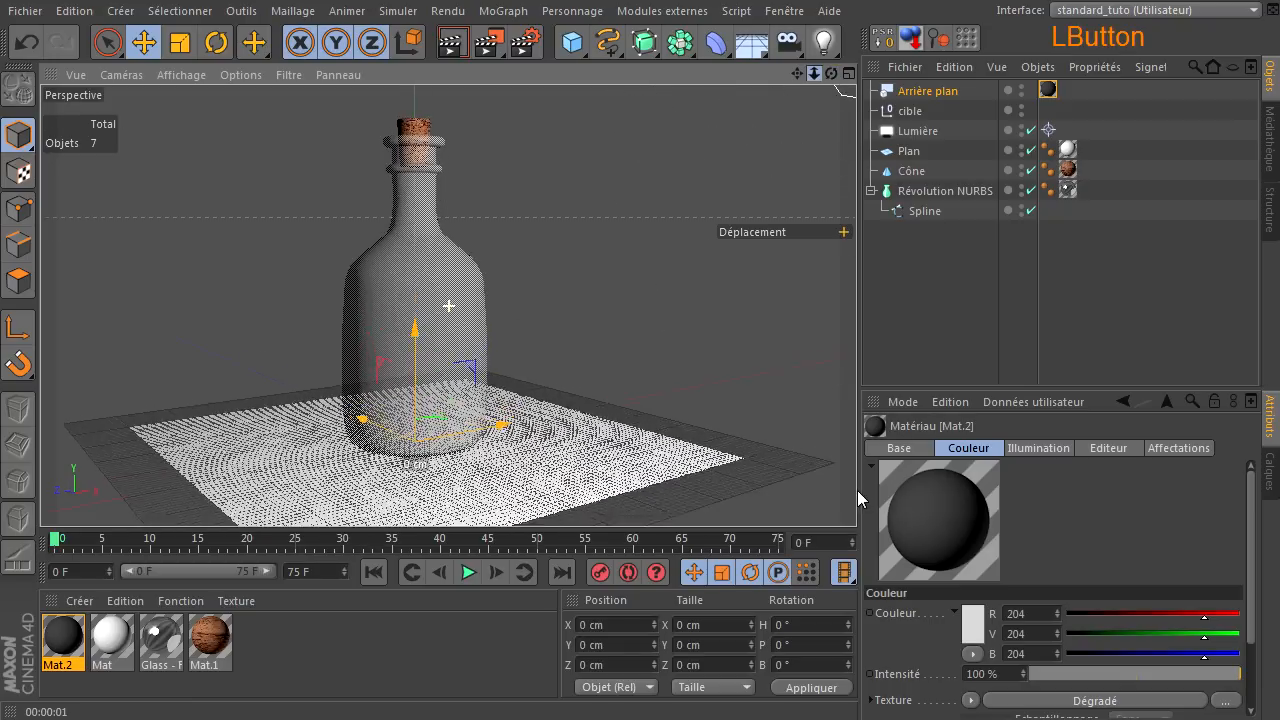
pyautogui.moveTo(806, 73); pyautogui.dragTo(857, 494)
pyautogui.click(449, 43)
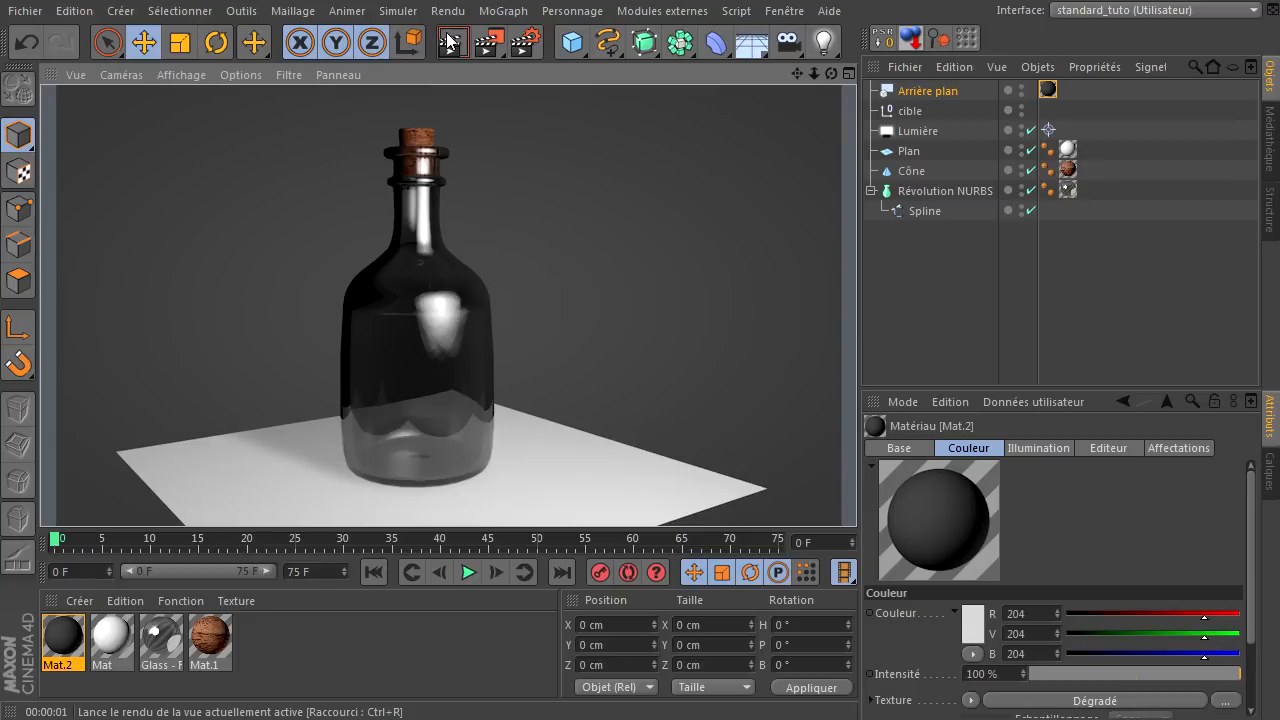
# - Show the front view alone and switch the interface layout to Modelisation_tuto
pyautogui.middleClick(671, 217)
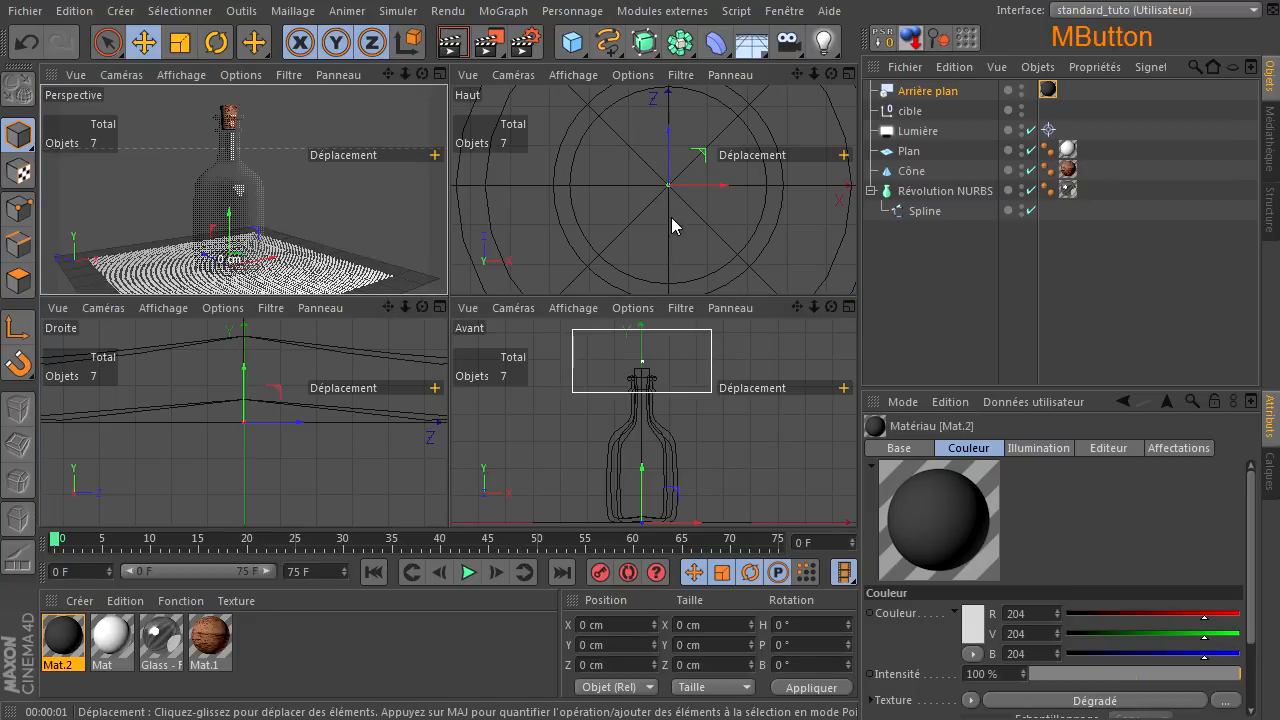
pyautogui.middleClick(658, 470)
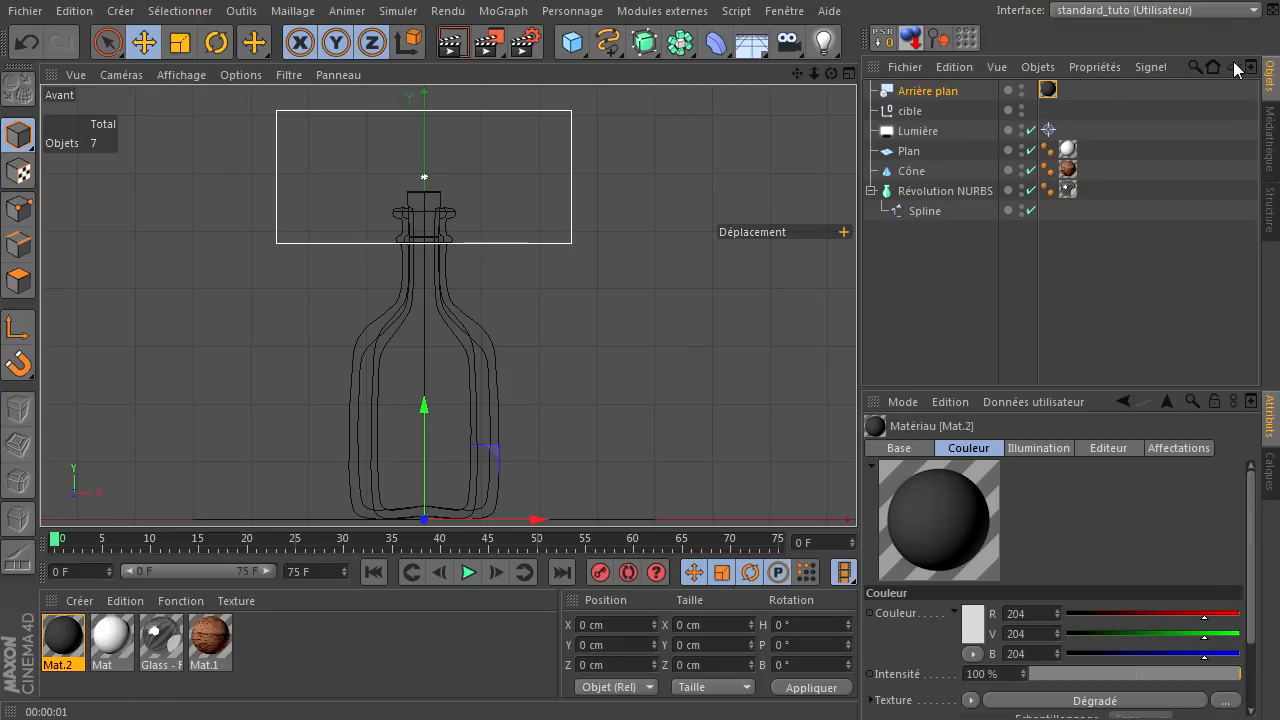
pyautogui.click(1226, 12)
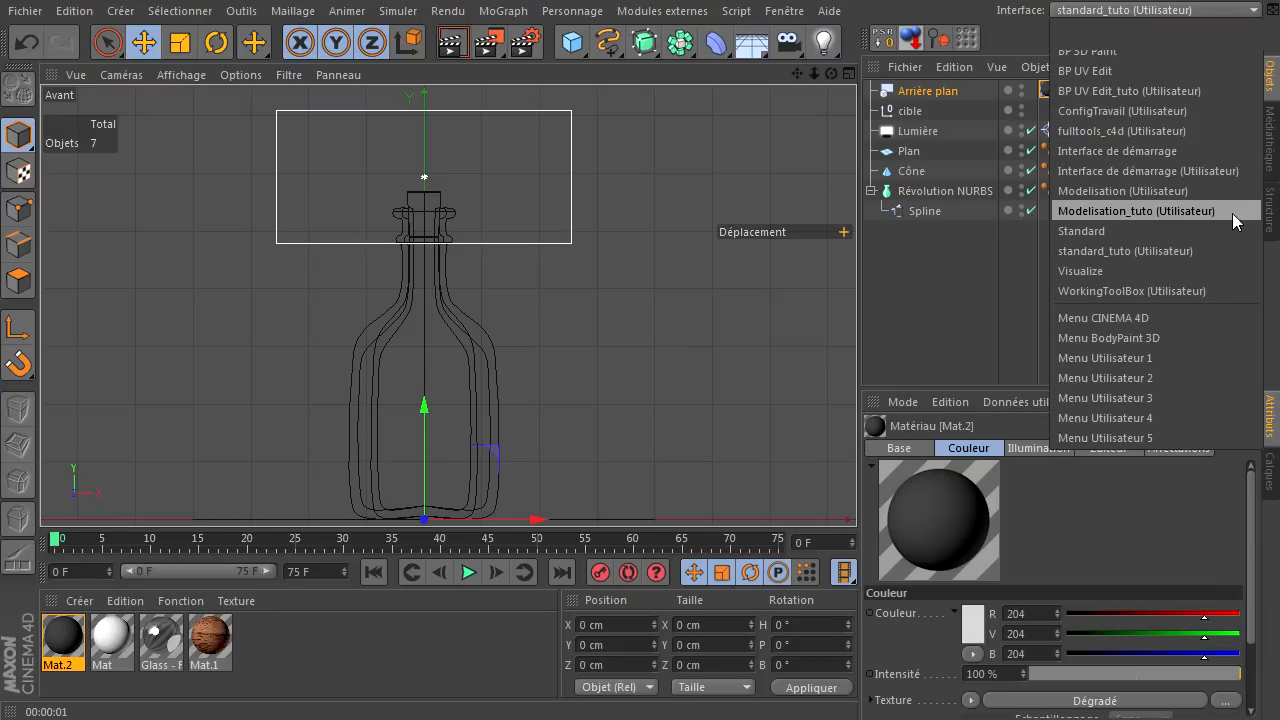
pyautogui.click(1234, 218)
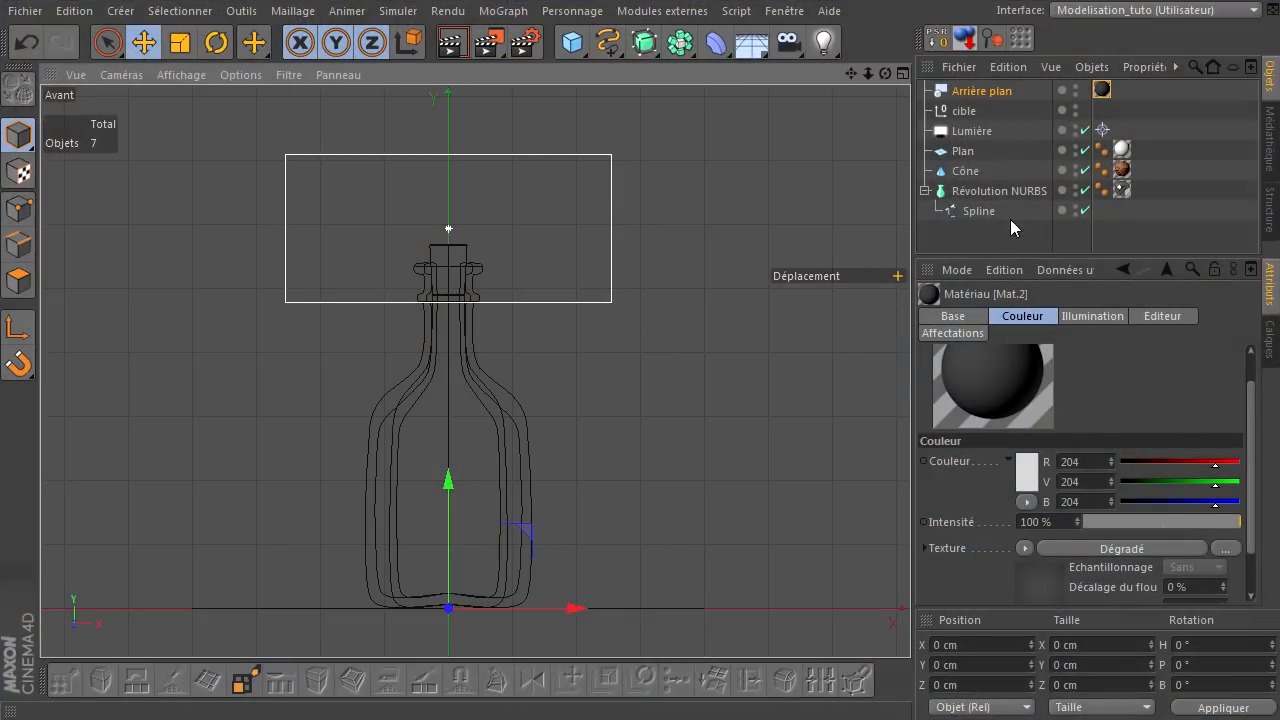
# - With Révolution NURBS disabled, shift the body points of the bottle's profile spline slightly inward, and re-enable the revolution
pyautogui.click(1085, 190)
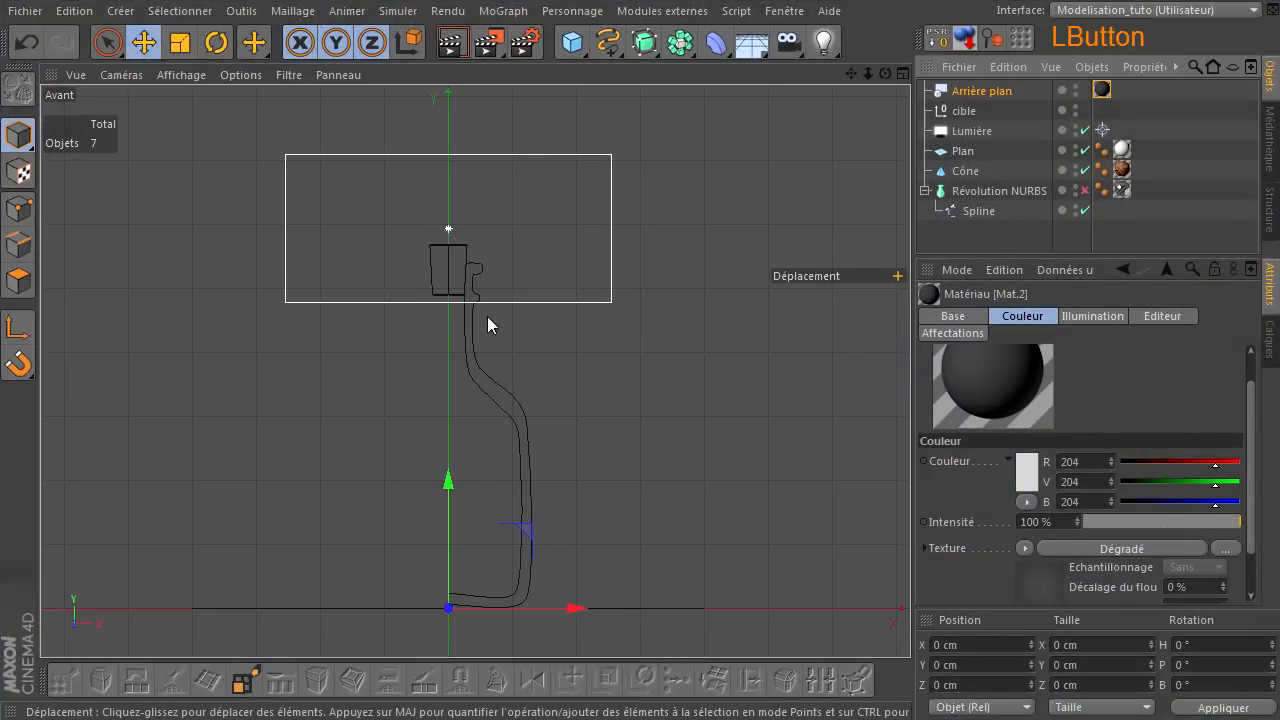
pyautogui.click(24, 211)
pyautogui.moveTo(105, 44); pyautogui.dragTo(172, 98)
pyautogui.click(976, 211)
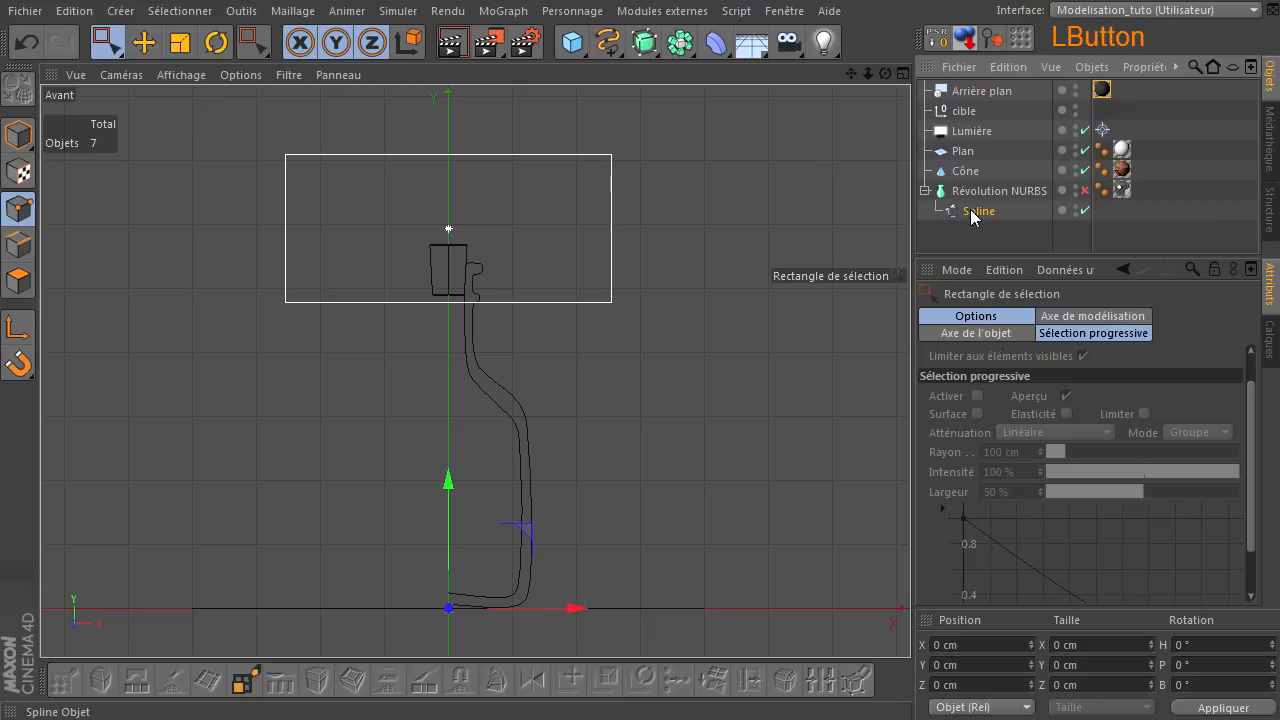
pyautogui.moveTo(528, 354); pyautogui.dragTo(505, 670)
pyautogui.moveTo(633, 519); pyautogui.dragTo(621, 518)
pyautogui.click(649, 427)
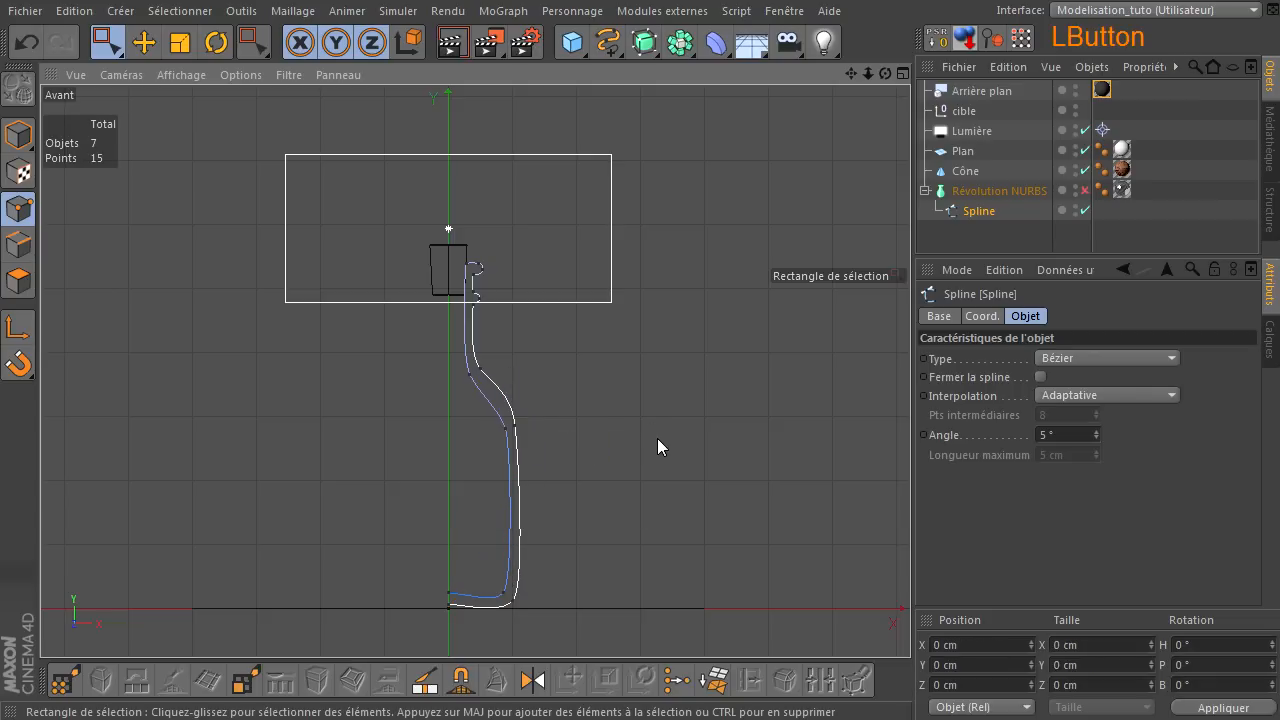
pyautogui.middleClick(661, 410)
pyautogui.click(1084, 190)
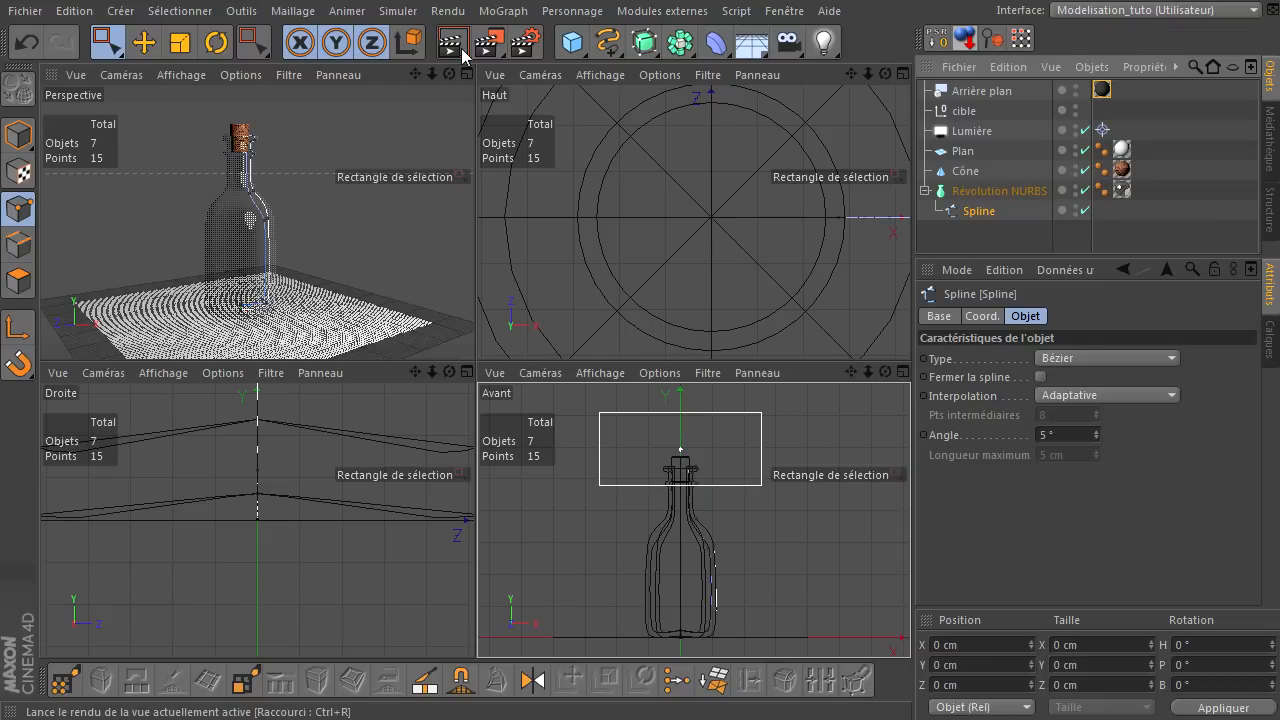
# - Show the perspective view alone, render it from several angles, and hide the Lumière object in the editor view
pyautogui.middleClick(401, 97)
pyautogui.click(462, 44)
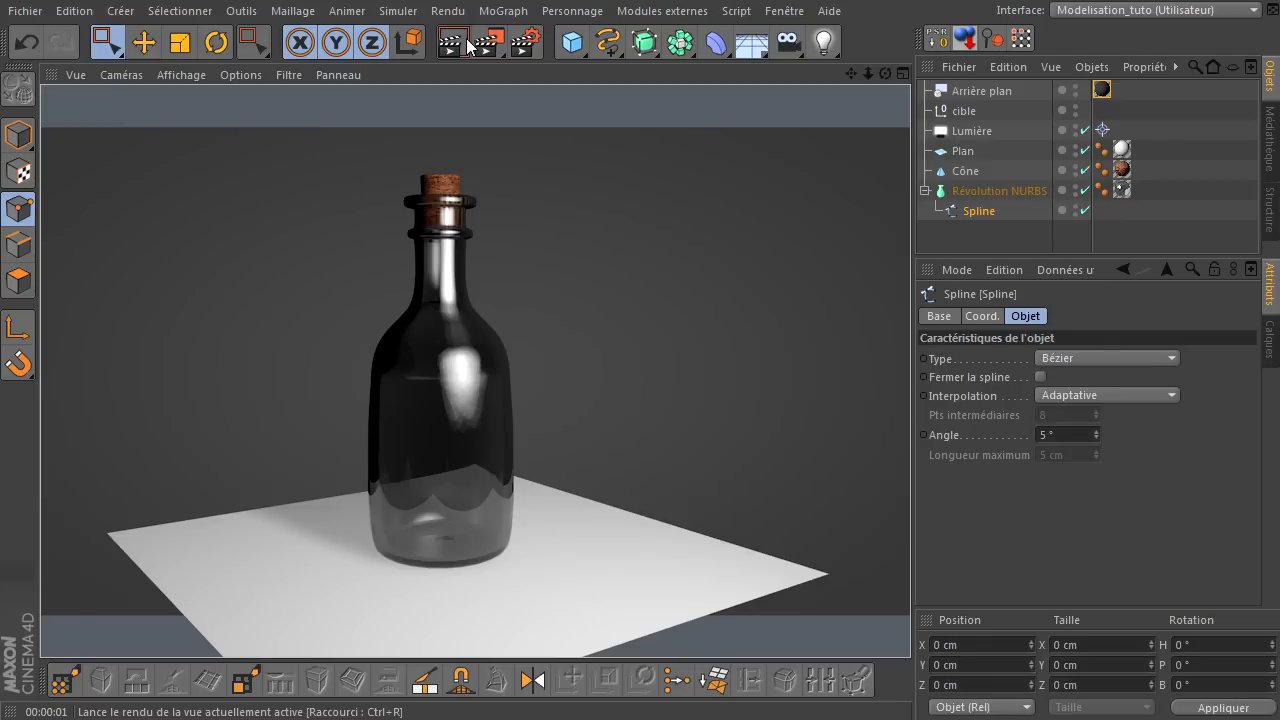
pyautogui.click(911, 490)
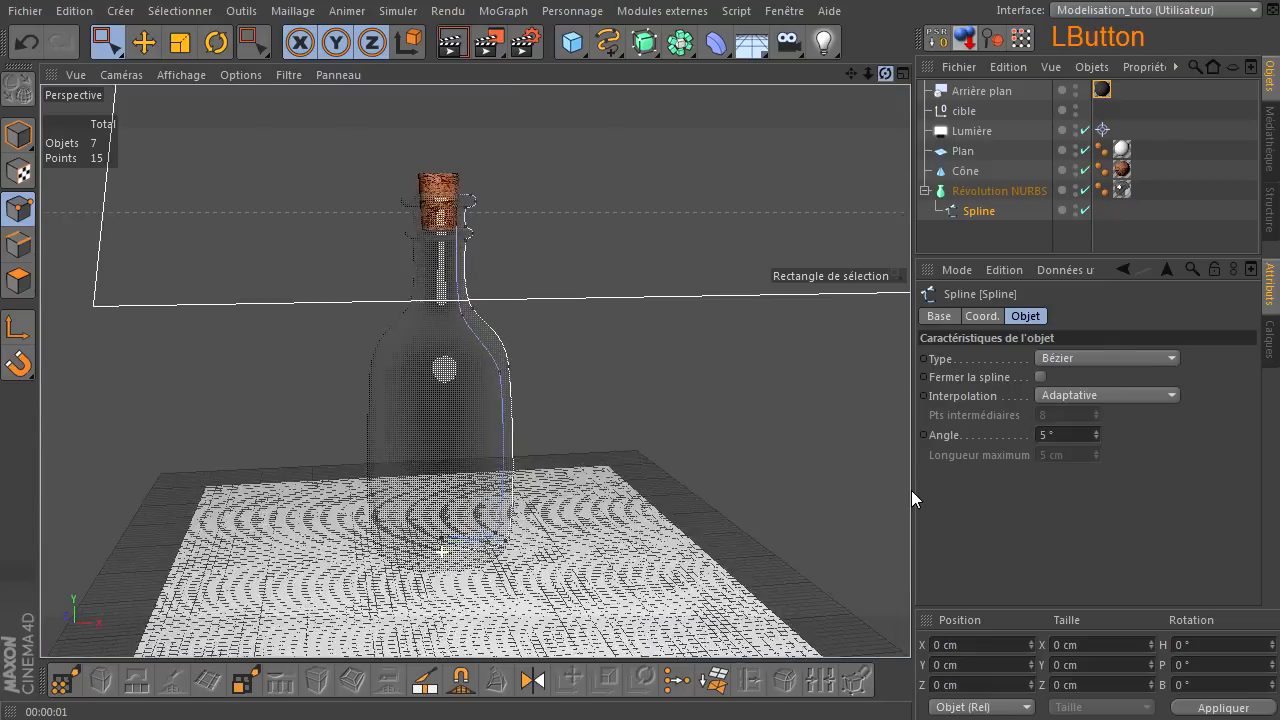
pyautogui.click(462, 44)
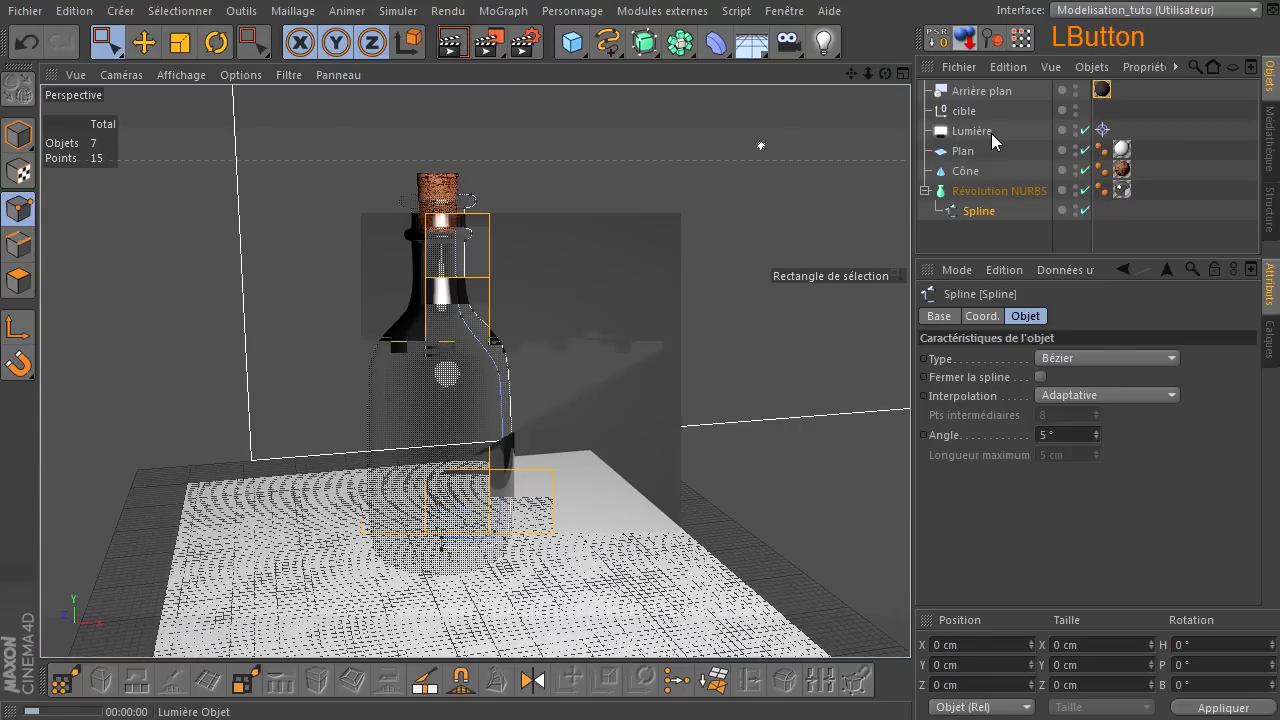
pyautogui.click(1074, 131)
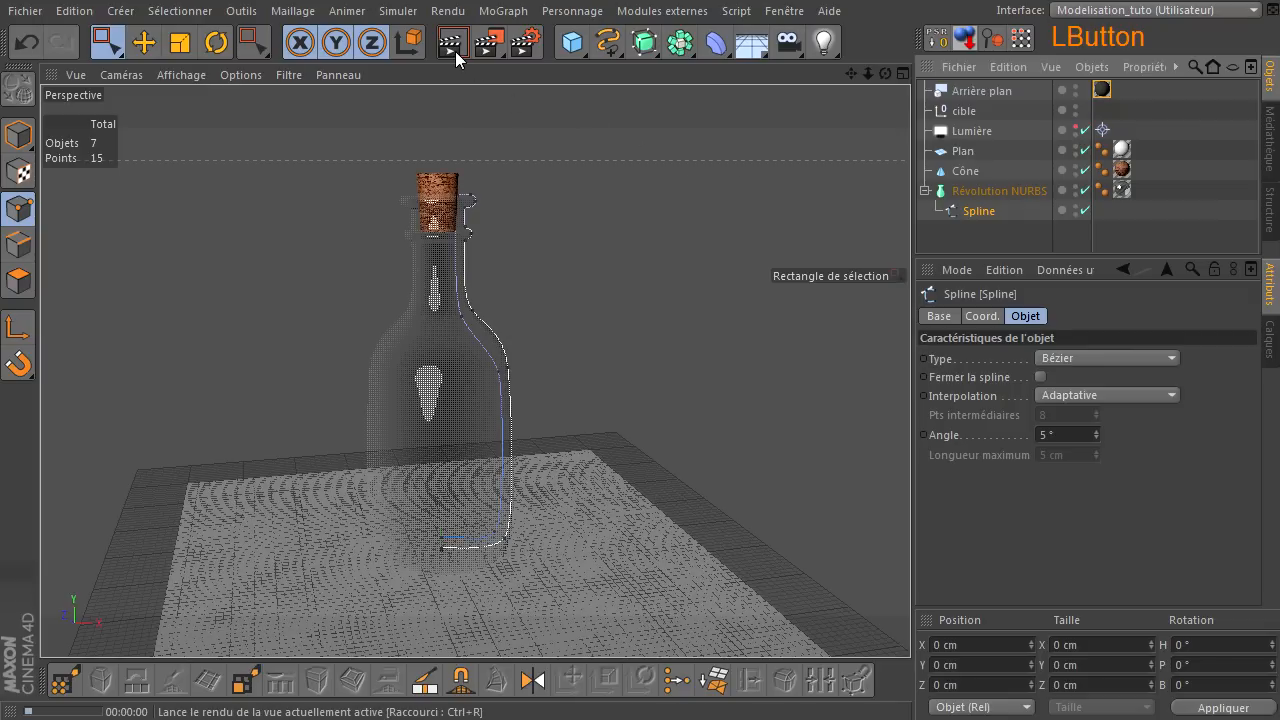
pyautogui.click(455, 52)
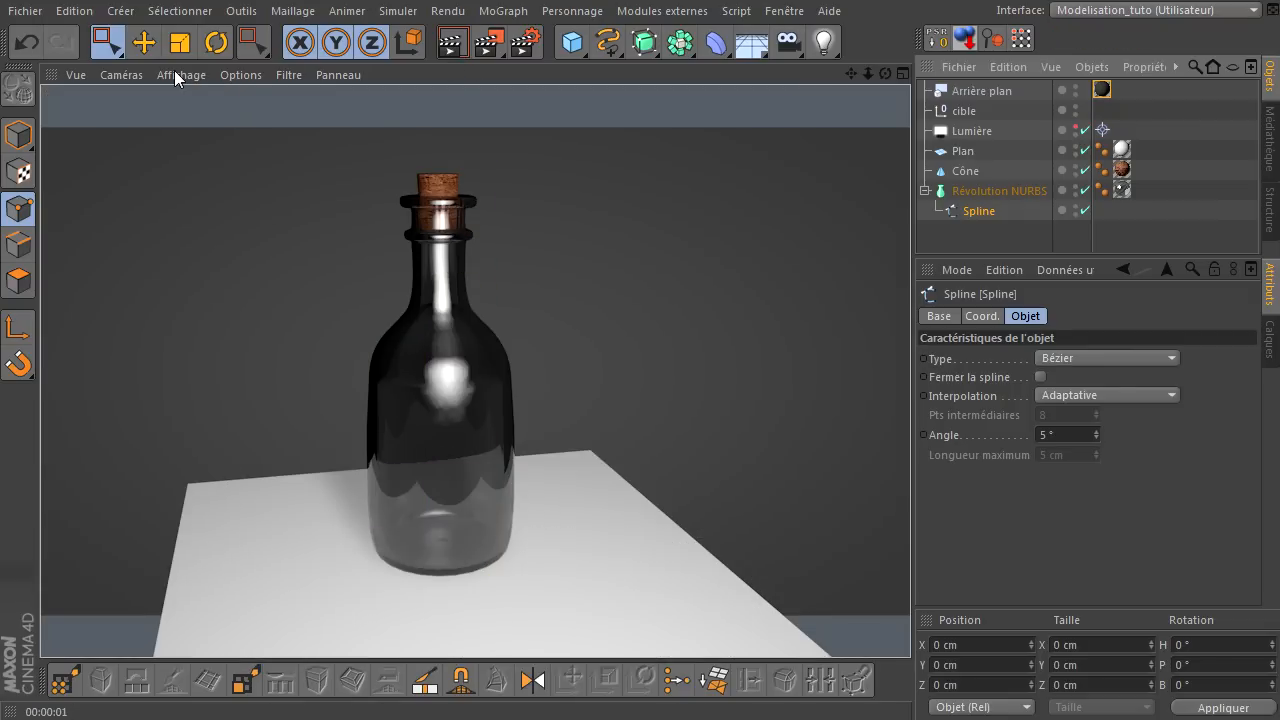
# - Switch the perspective view's display mode to shading with visible mesh lines and orbit around the bottle
pyautogui.click(176, 76)
pyautogui.click(220, 128)
pyautogui.moveTo(885, 73); pyautogui.dragTo(910, 490)
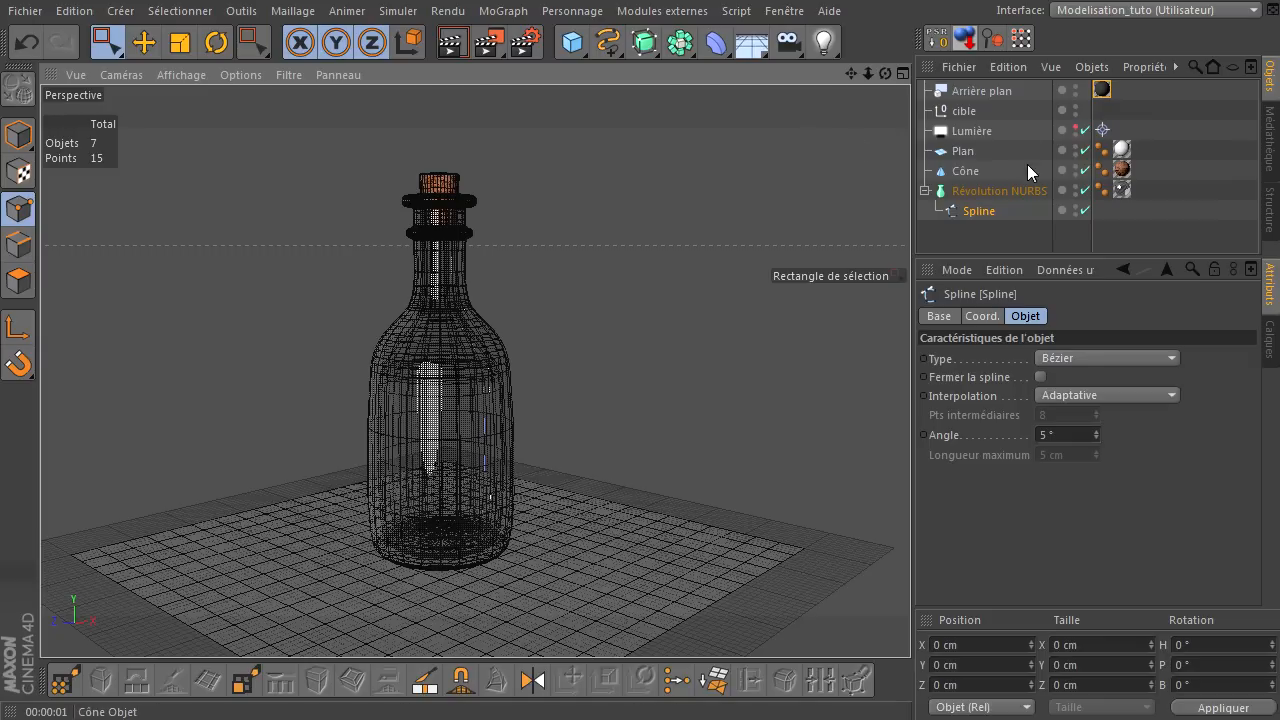
# - Examine the Glass - Flint material's specular and transparency settings, and render the perspective view
pyautogui.click(1121, 190)
pyautogui.doubleClick(1121, 191)
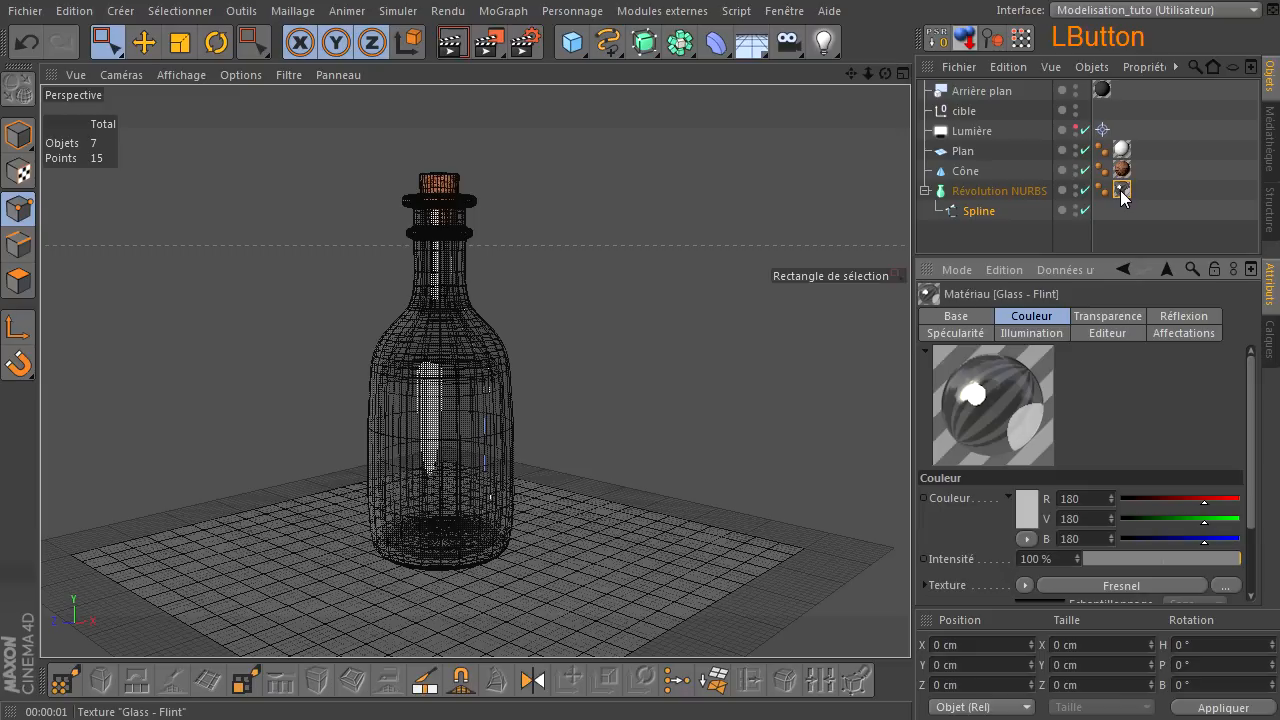
pyautogui.click(958, 335)
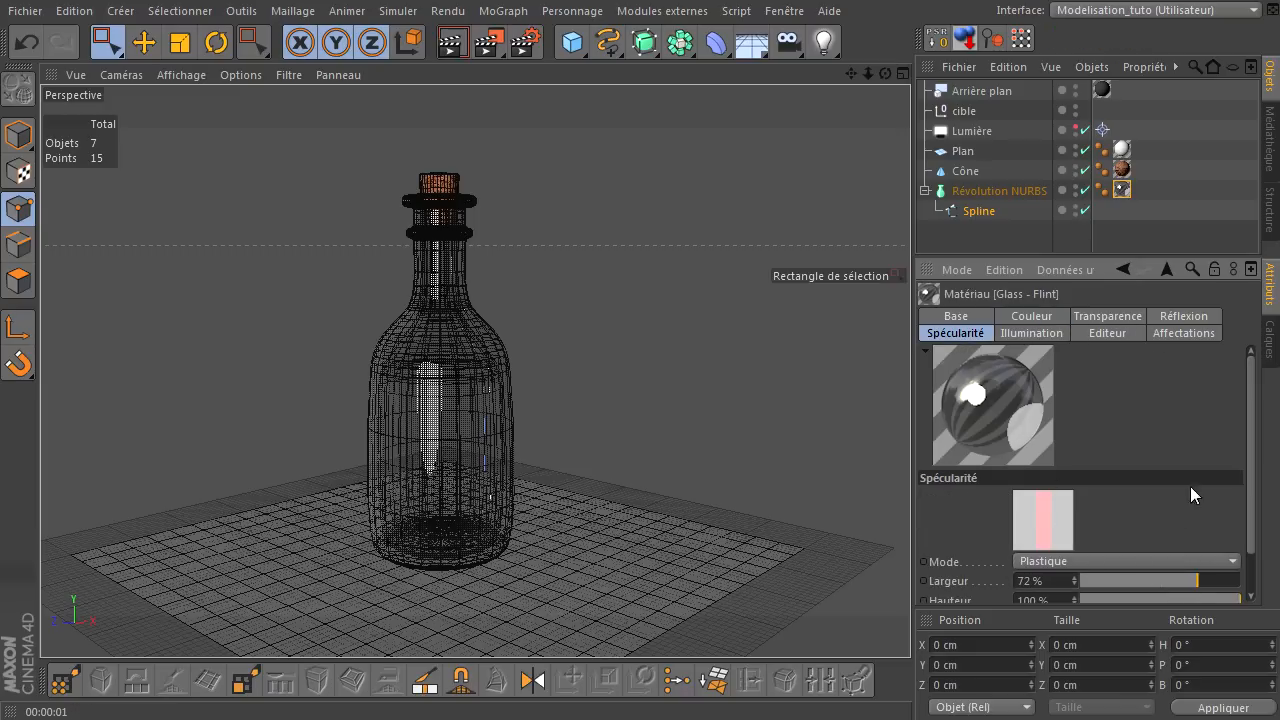
pyautogui.moveTo(1250, 443); pyautogui.dragTo(1252, 482)
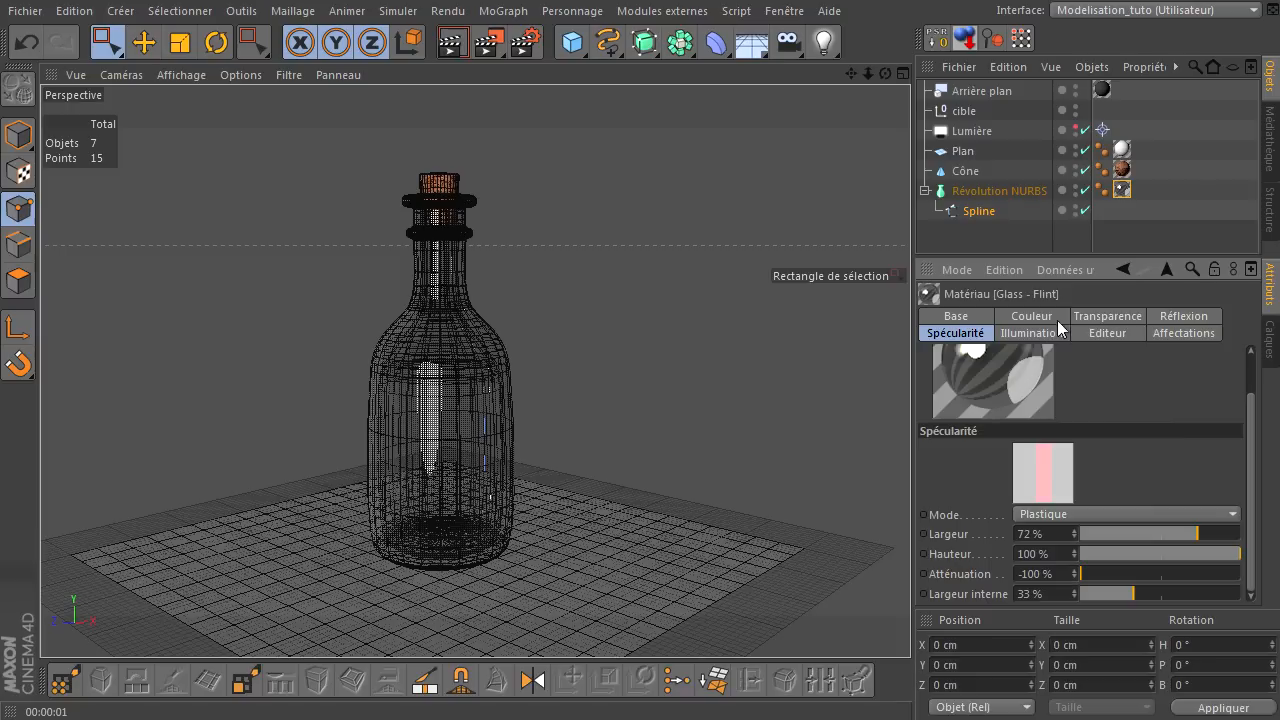
pyautogui.click(1102, 316)
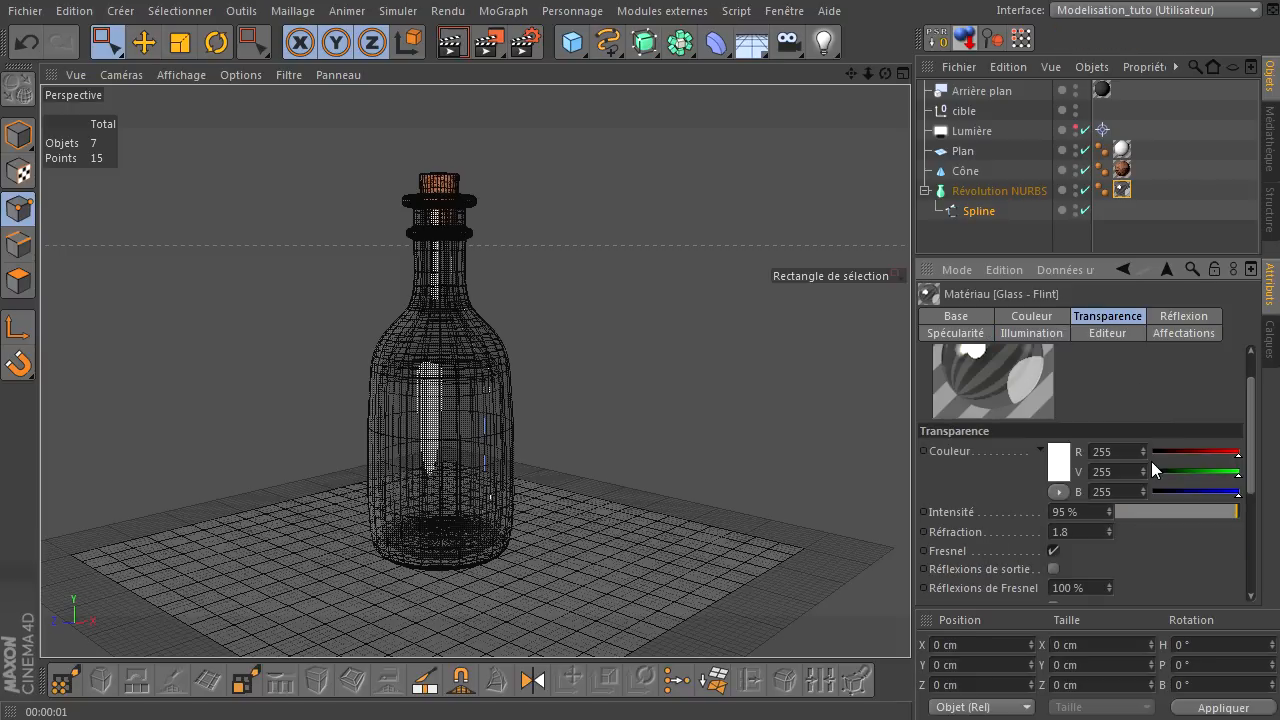
pyautogui.click(453, 46)
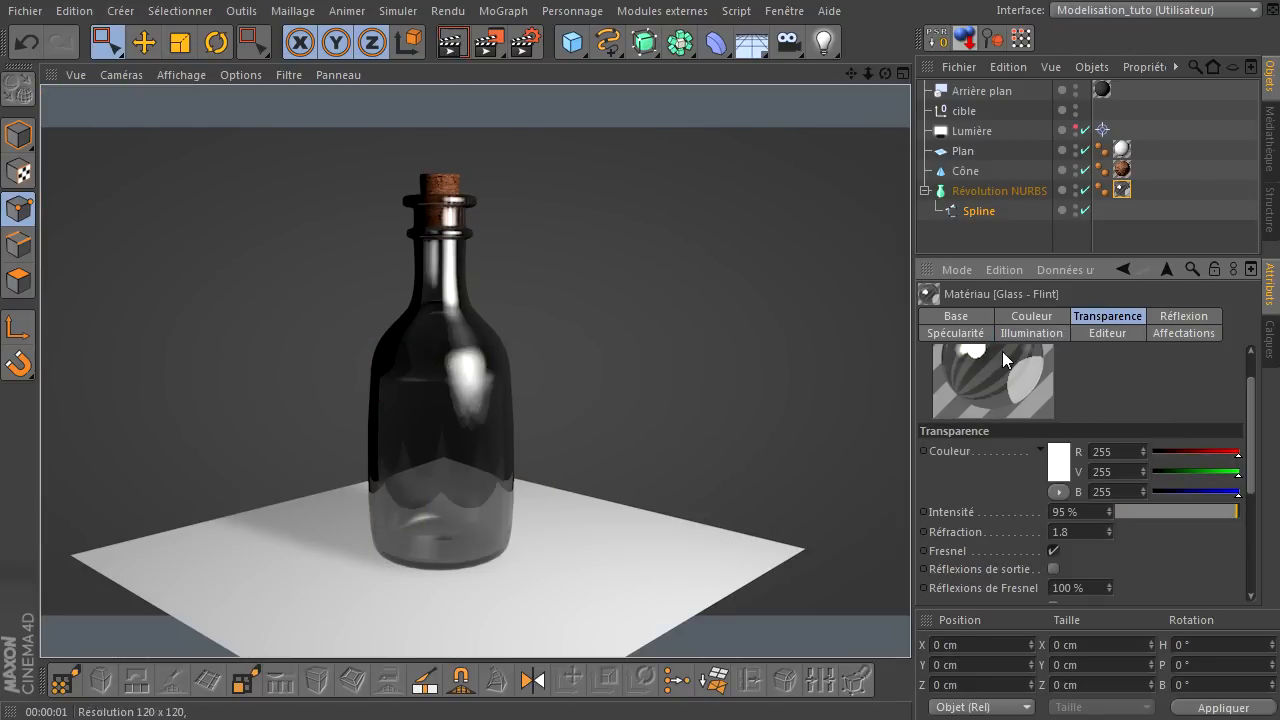
# - Duplicate the Révolution NURBS object together with its spline in the object hierarchy
pyautogui.click(1028, 239)
pyautogui.click(982, 230)
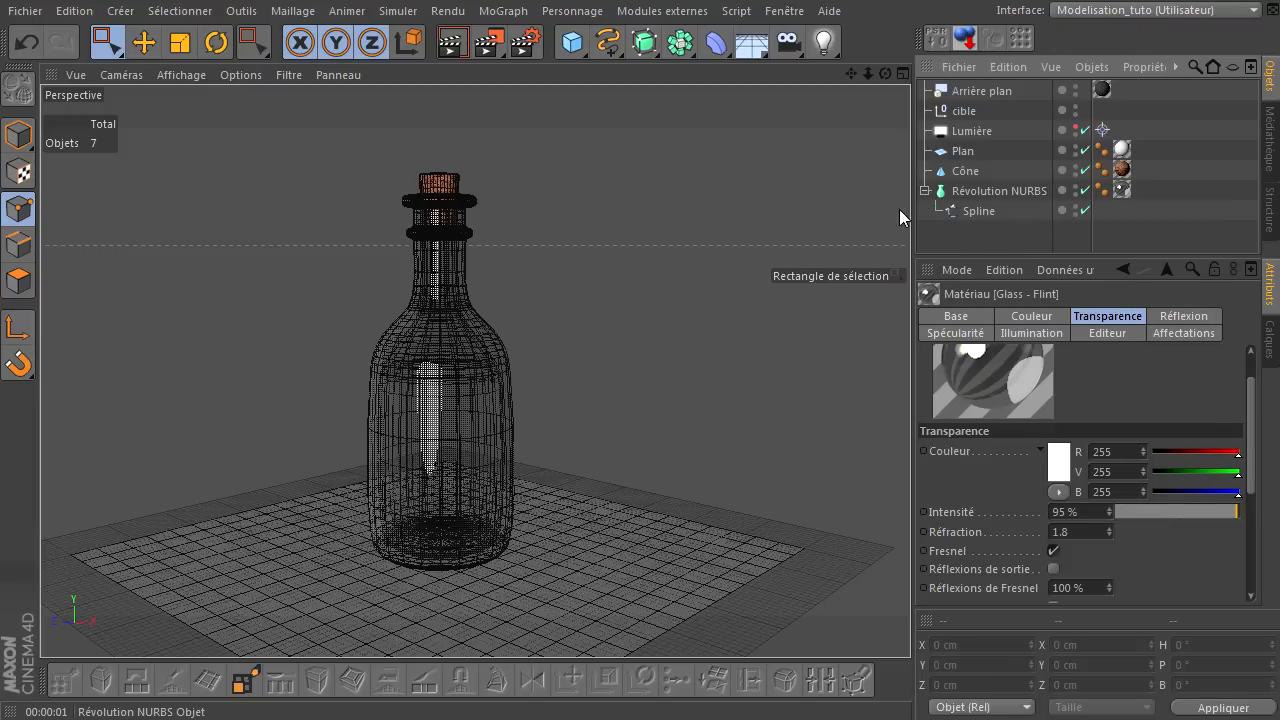
pyautogui.click(1016, 190)
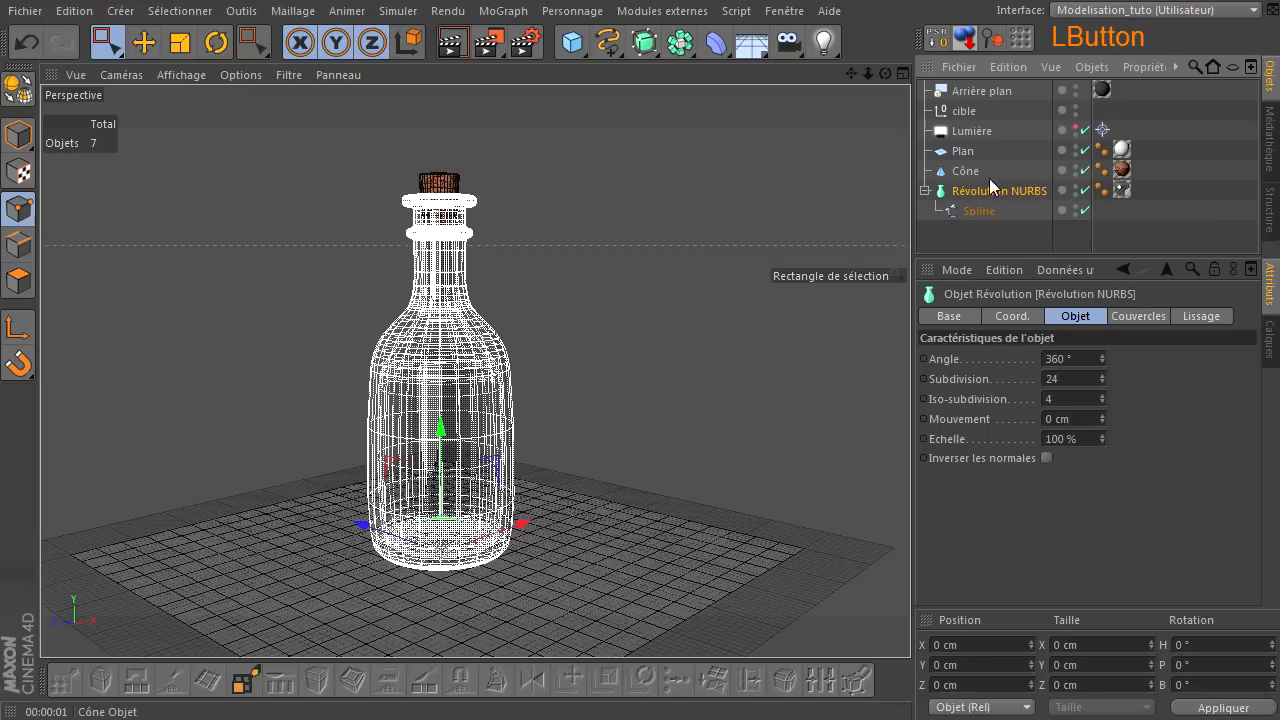
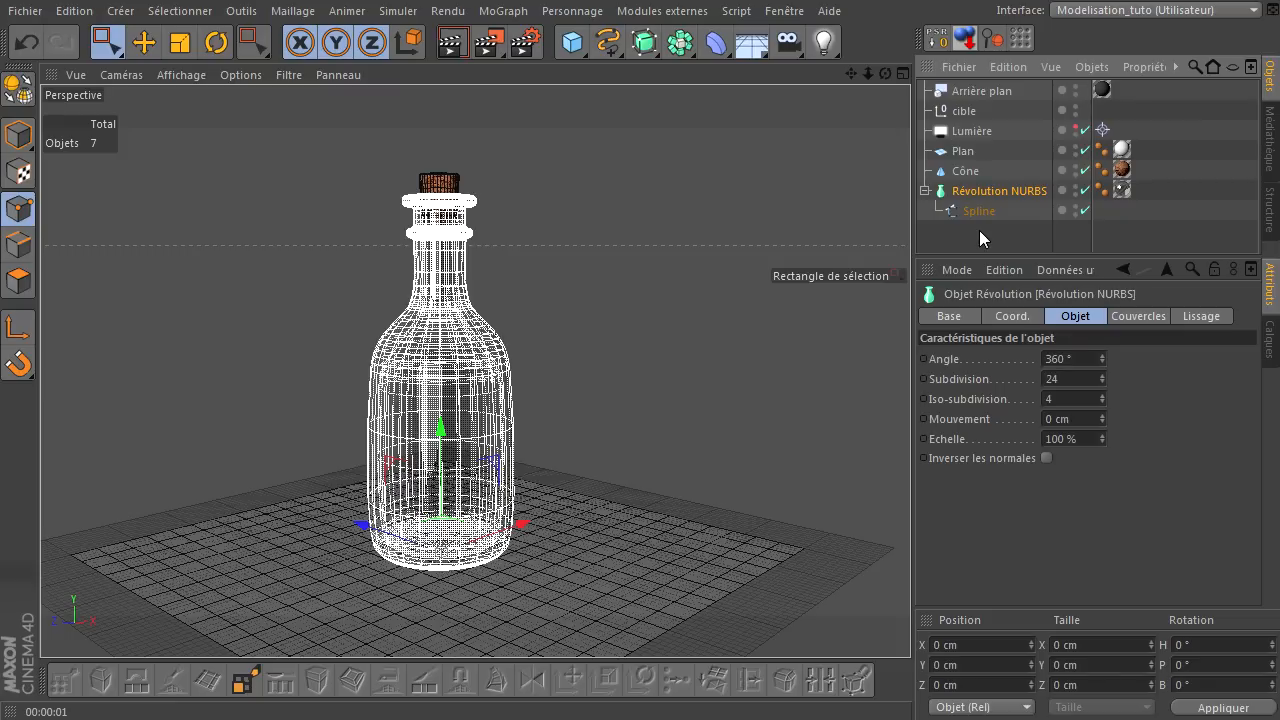
pyautogui.keyDown('ctrl'); pyautogui.moveTo(992, 190); pyautogui.dragTo(973, 242); pyautogui.keyUp('ctrl')
# - Rename the Cône object as bouchon
pyautogui.click(965, 171)
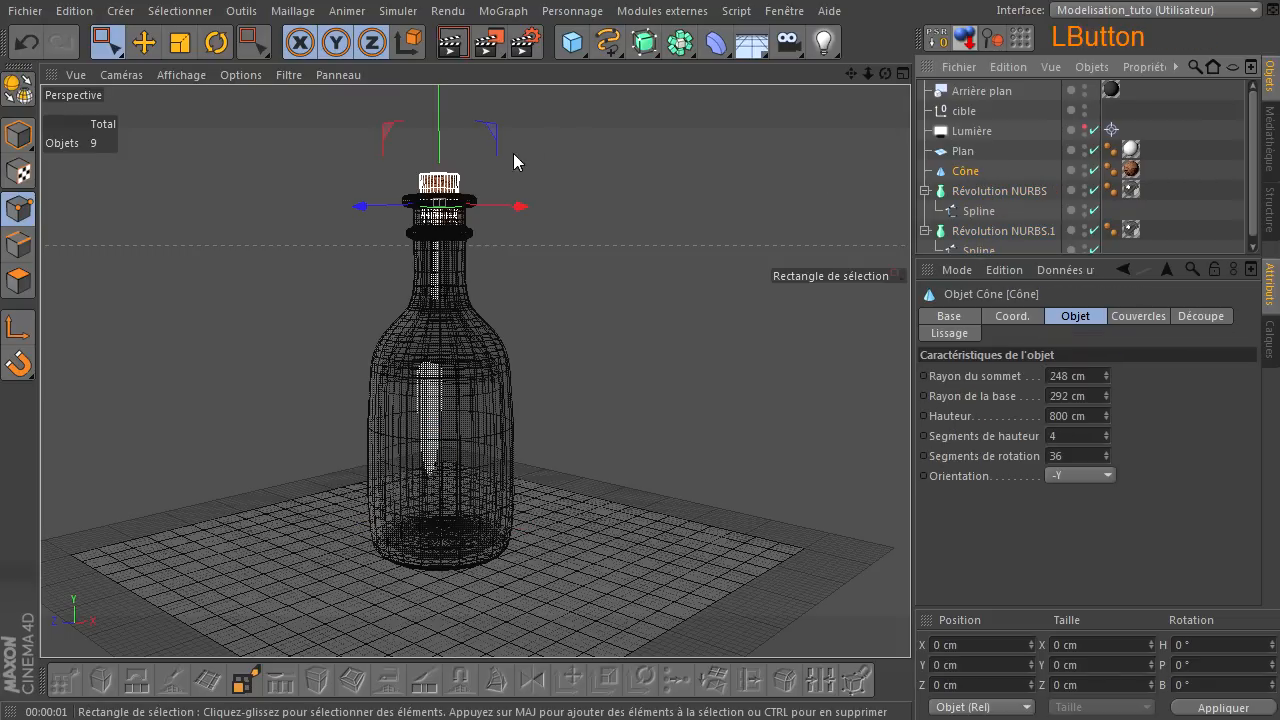
pyautogui.doubleClick(965, 171)
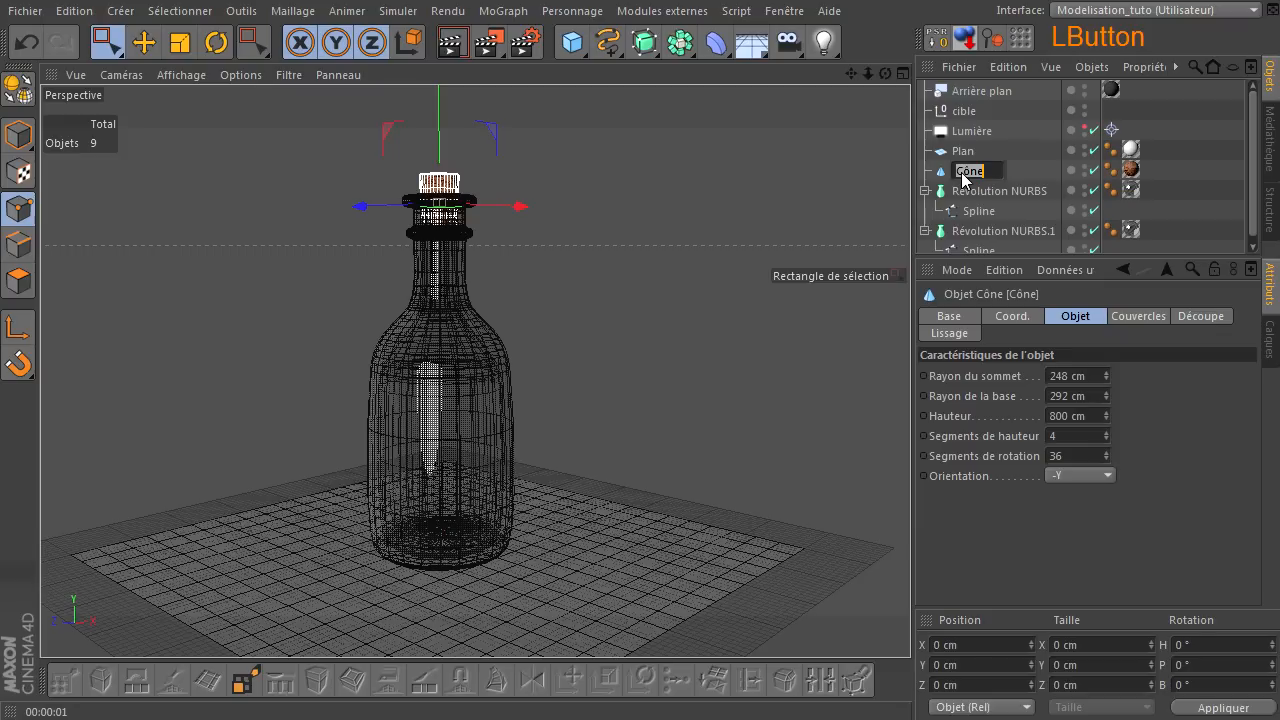
pyautogui.write('bouchon')
pyautogui.press('Return')
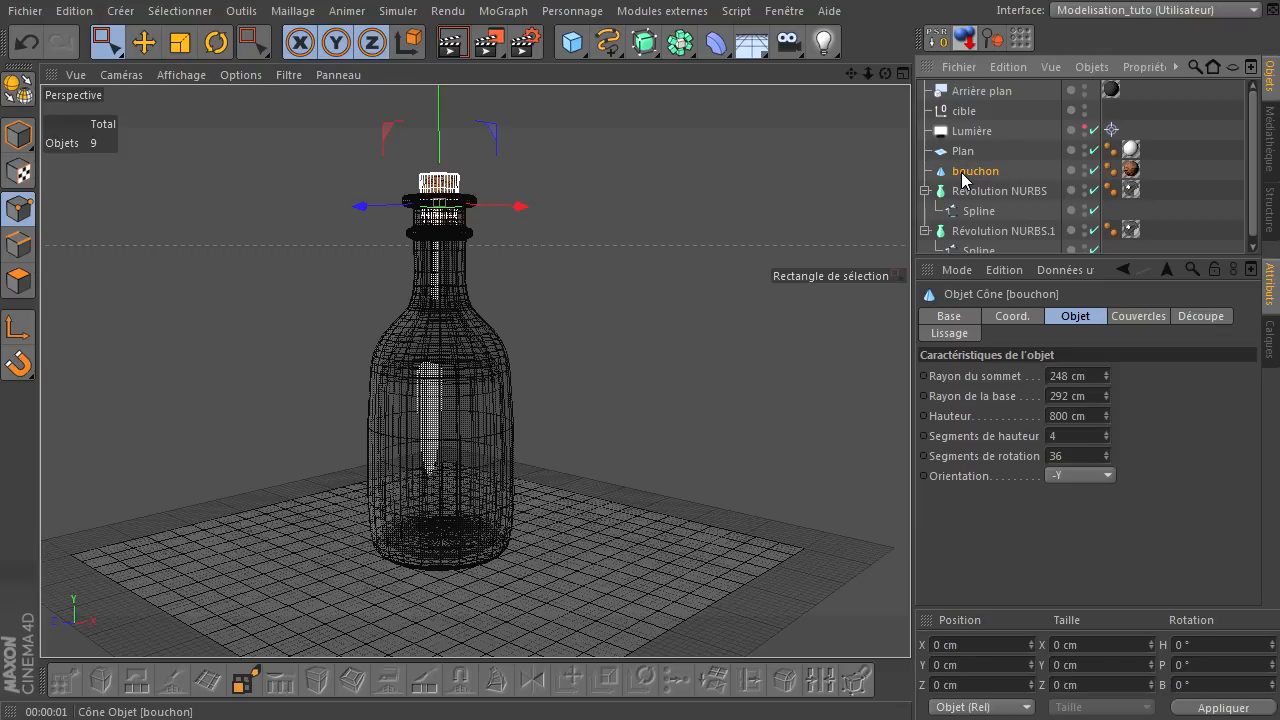
# - In model mode, group bouchon with both Révolution NURBS objects under one null and name the group bouteille
pyautogui.click(18, 138)
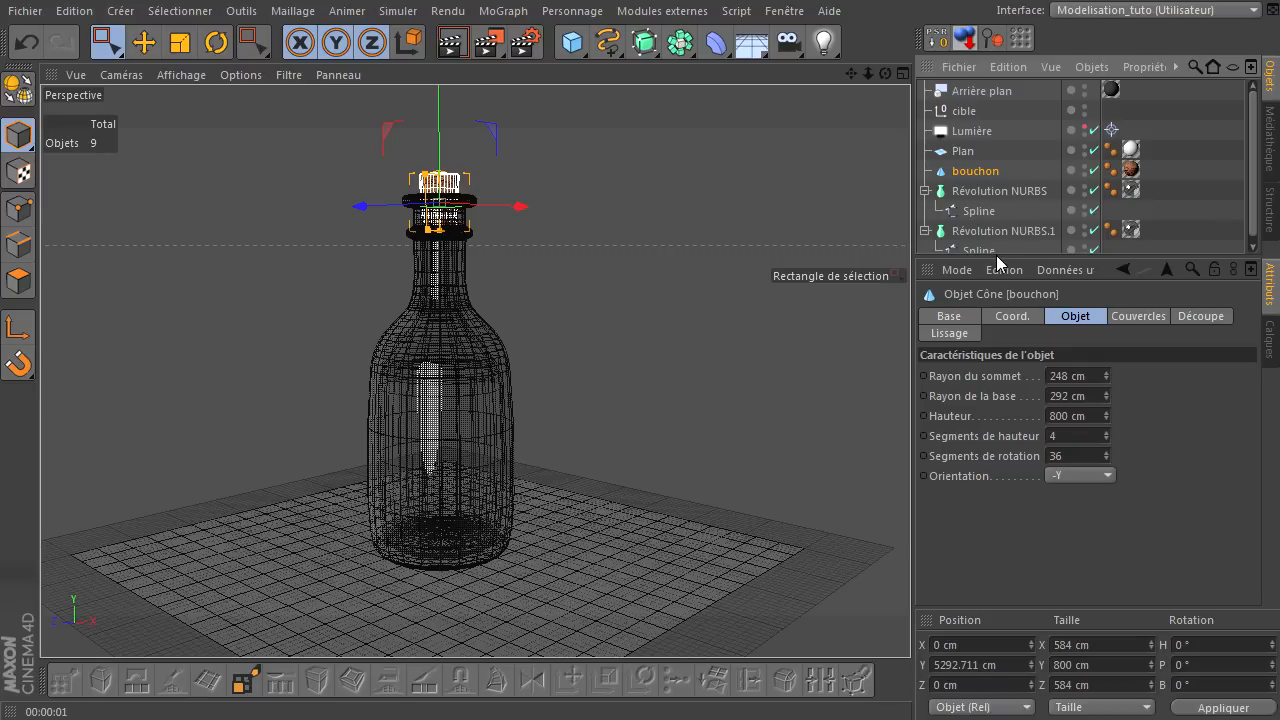
pyautogui.moveTo(996, 258); pyautogui.dragTo(996, 342)
pyautogui.keyDown('ctrl'); pyautogui.click(988, 191); pyautogui.keyUp('ctrl')
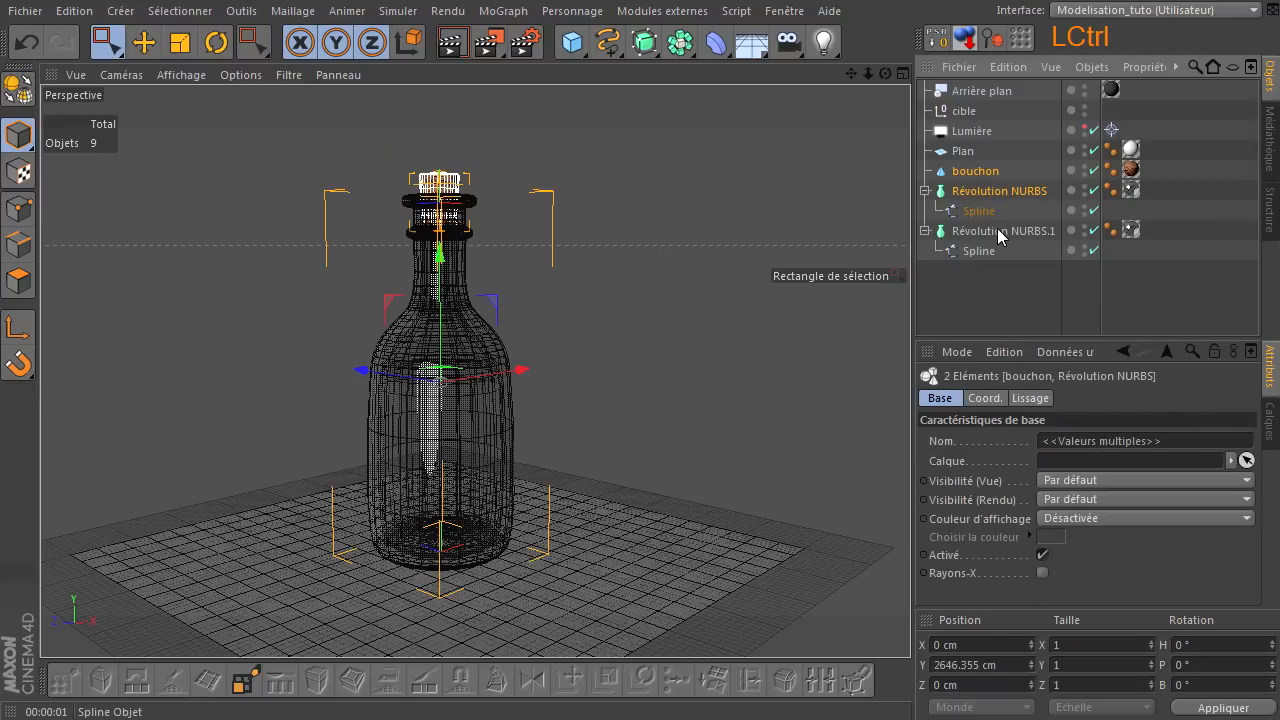
pyautogui.keyDown('ctrl'); pyautogui.click(999, 232); pyautogui.keyUp('ctrl')
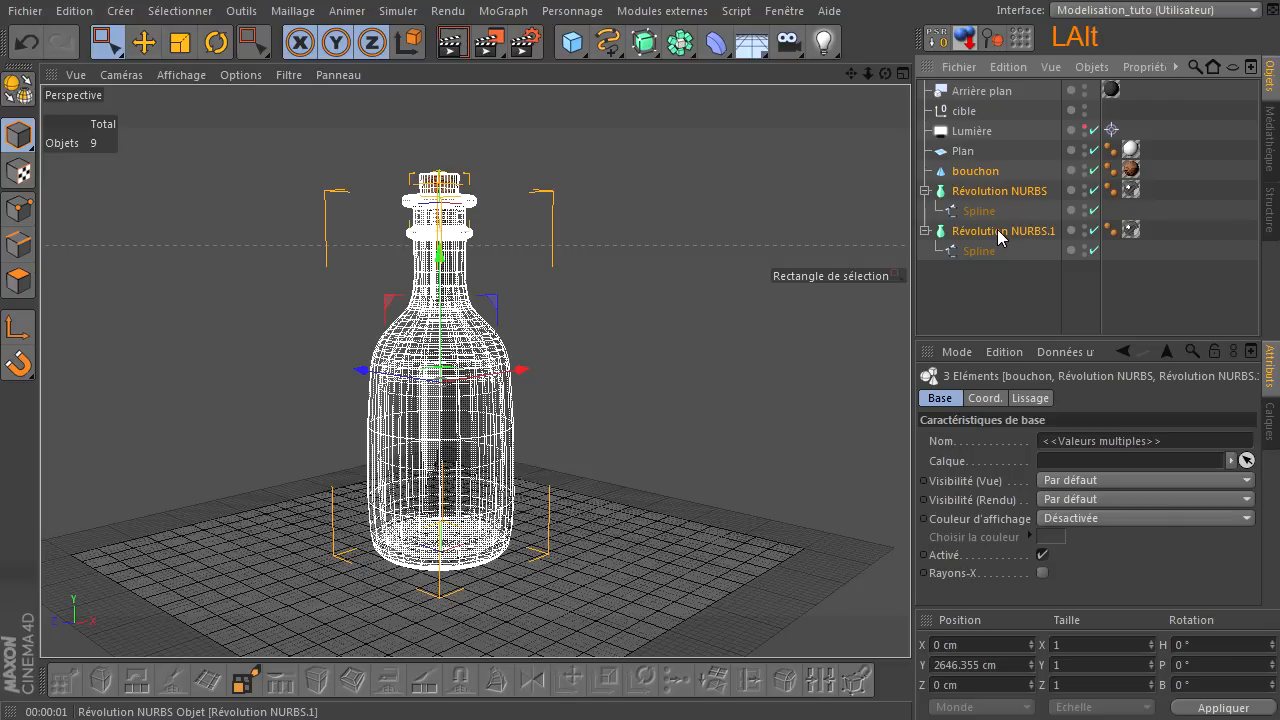
pyautogui.hotkey('alt', 'g')
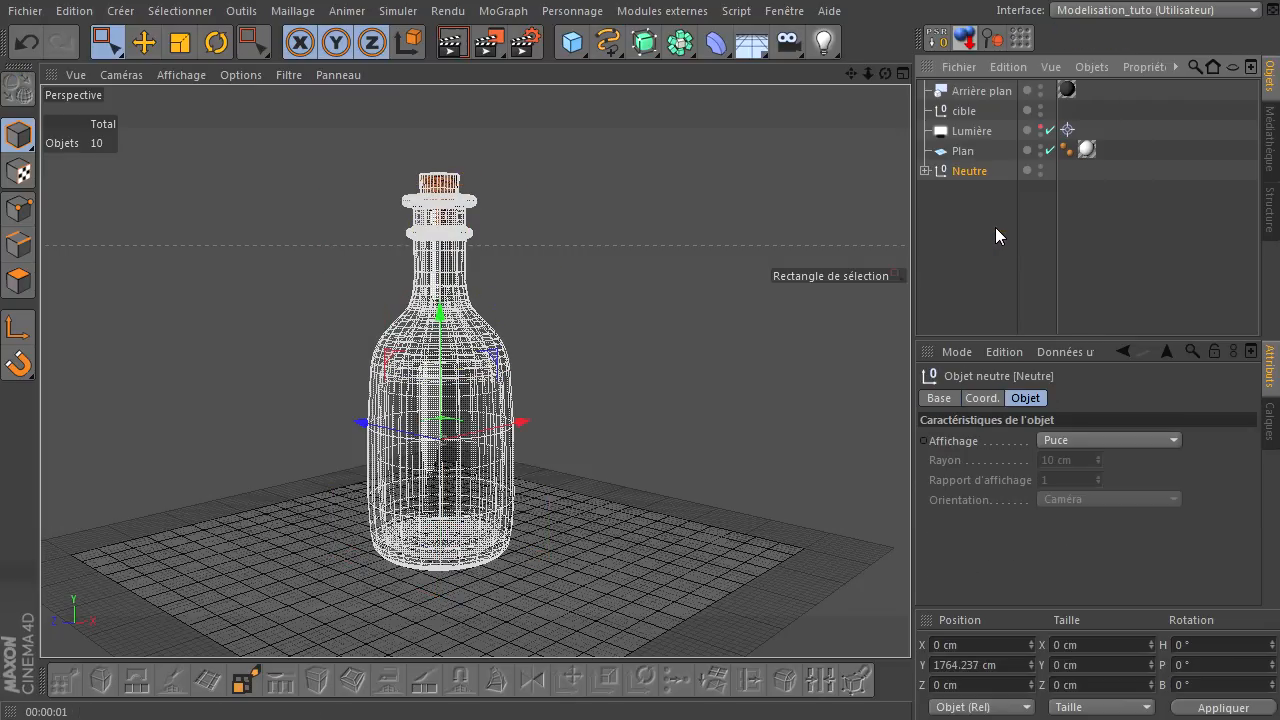
pyautogui.click(976, 171)
pyautogui.doubleClick(976, 172)
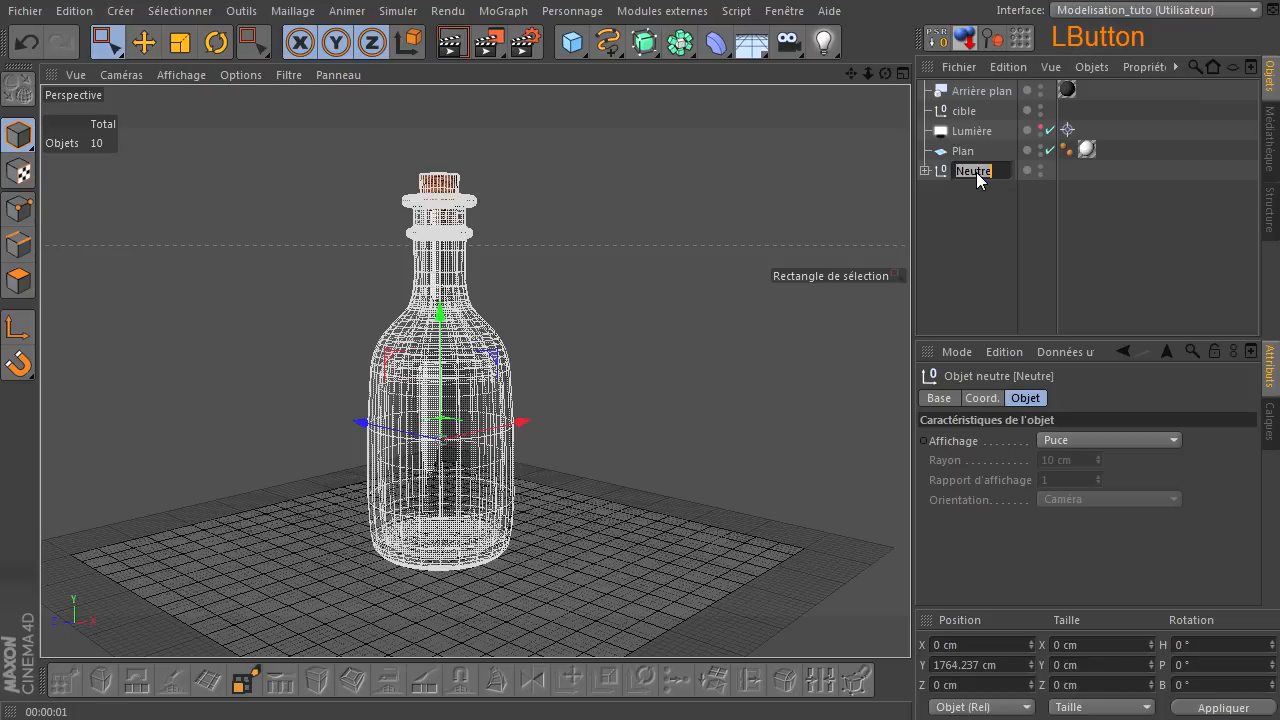
pyautogui.write('bouteille')
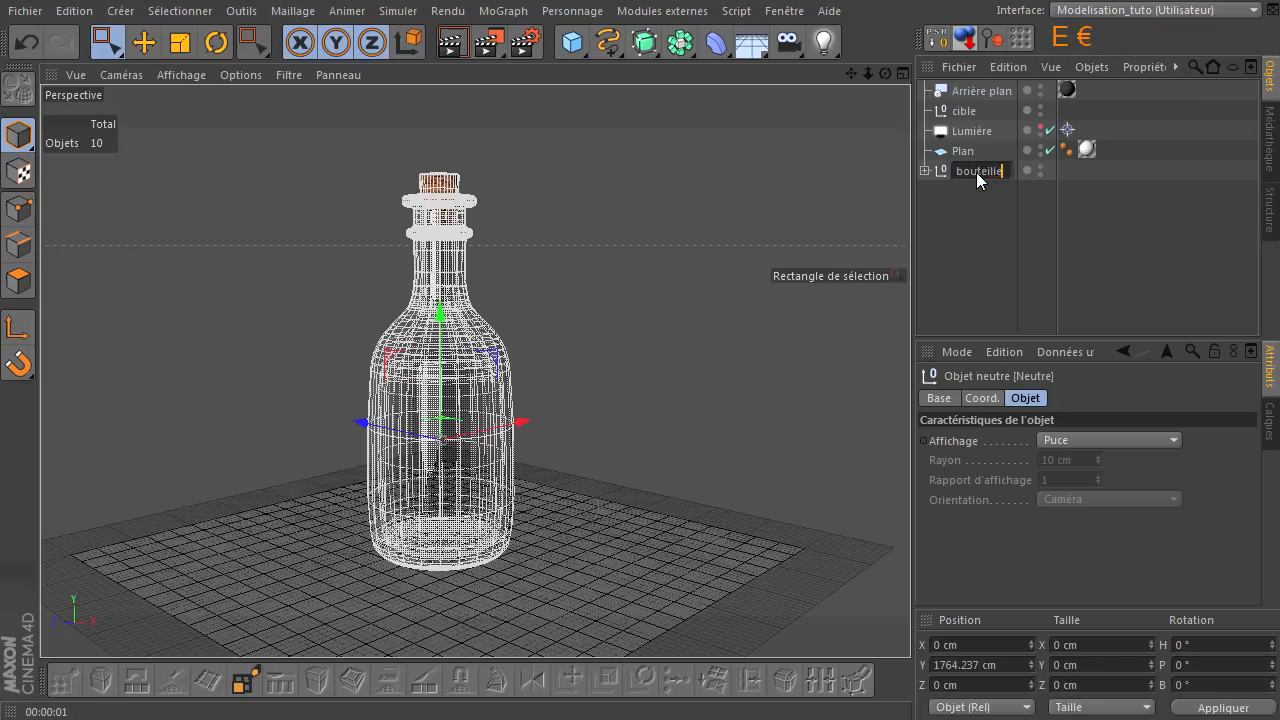
# - Name the null object bouteille and expand its hierarchy
pyautogui.press('Return')
pyautogui.click(925, 171)
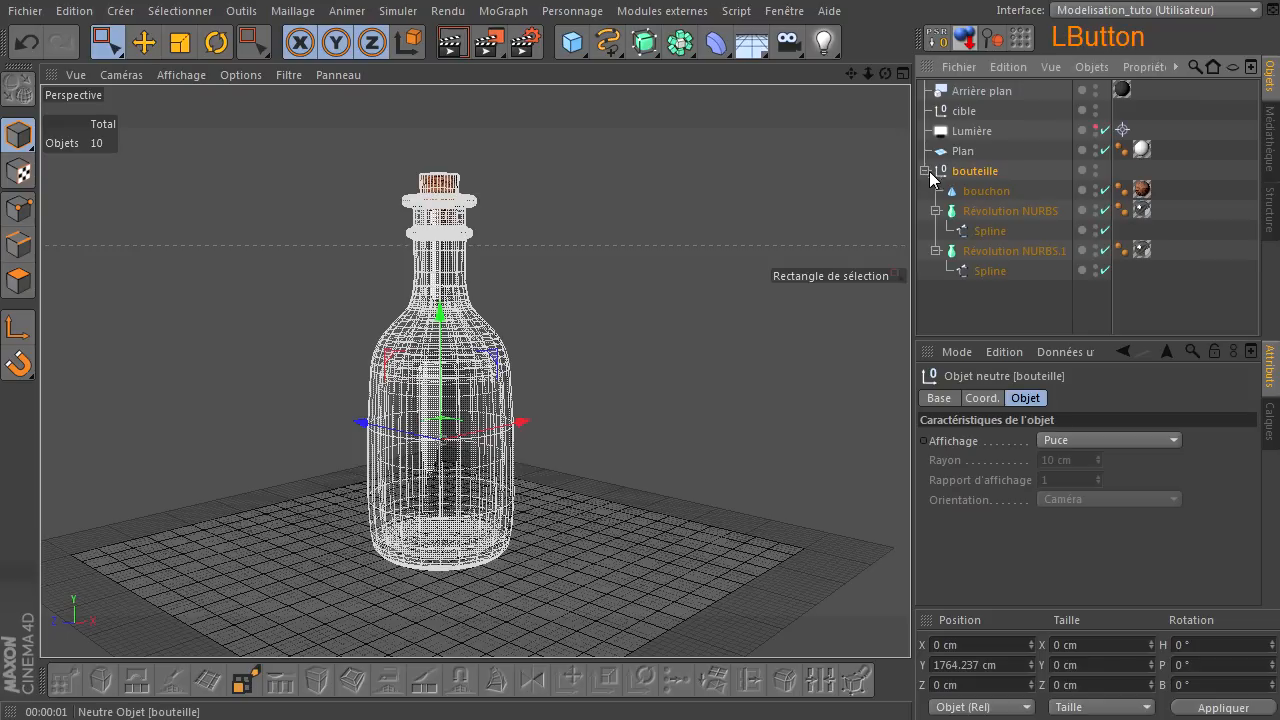
# - Disable both Révolution NURBS generators inside the bouteille group and hide the first one in the editor
pyautogui.click(1005, 213)
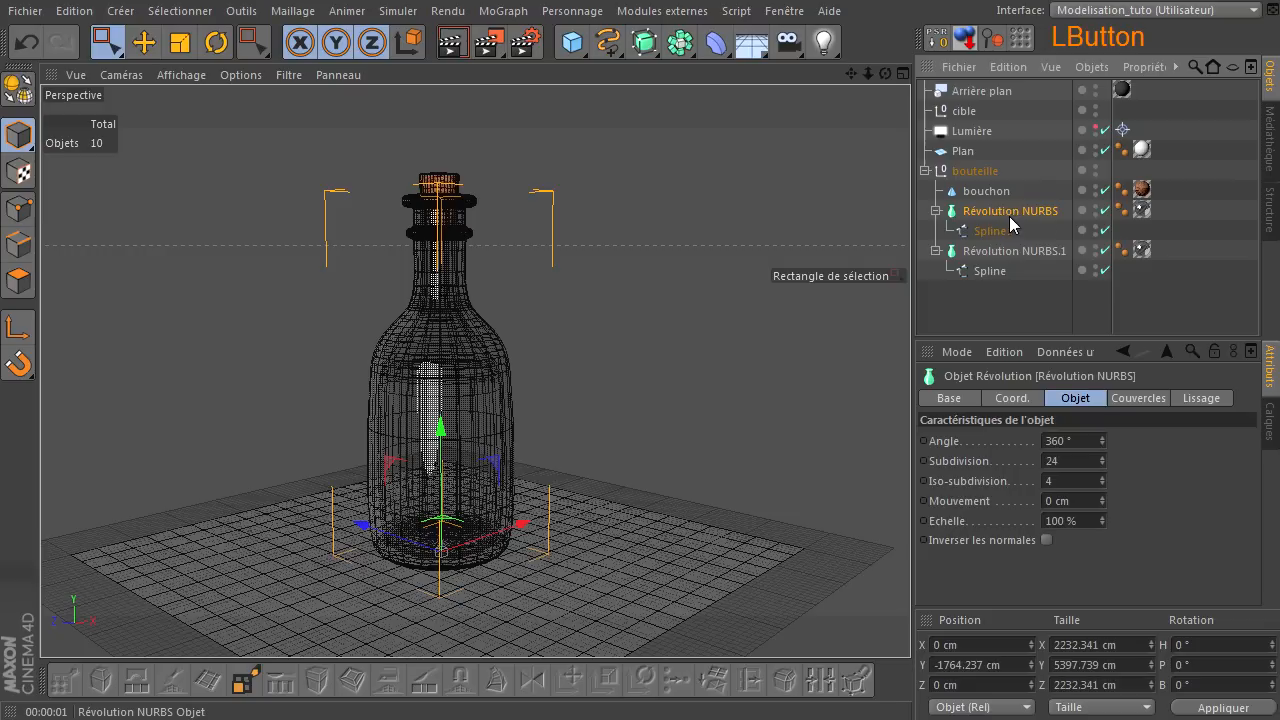
pyautogui.click(1105, 210)
pyautogui.click(936, 211)
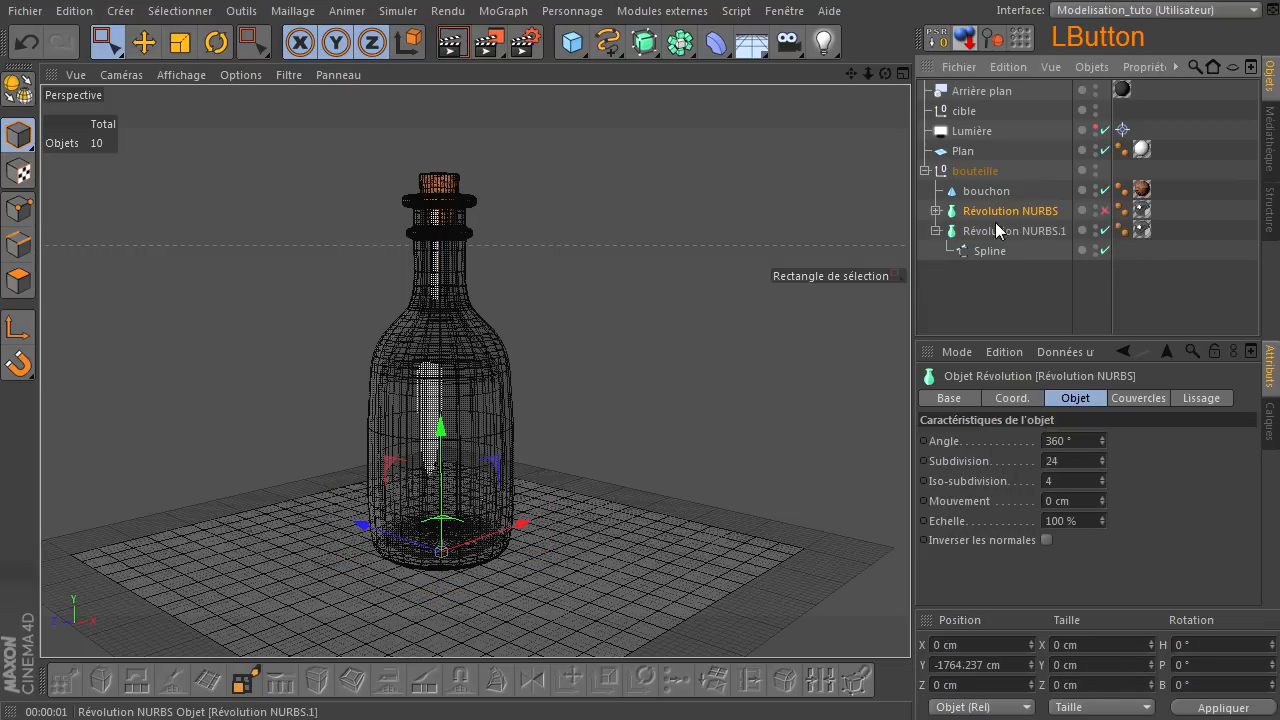
pyautogui.click(1094, 208)
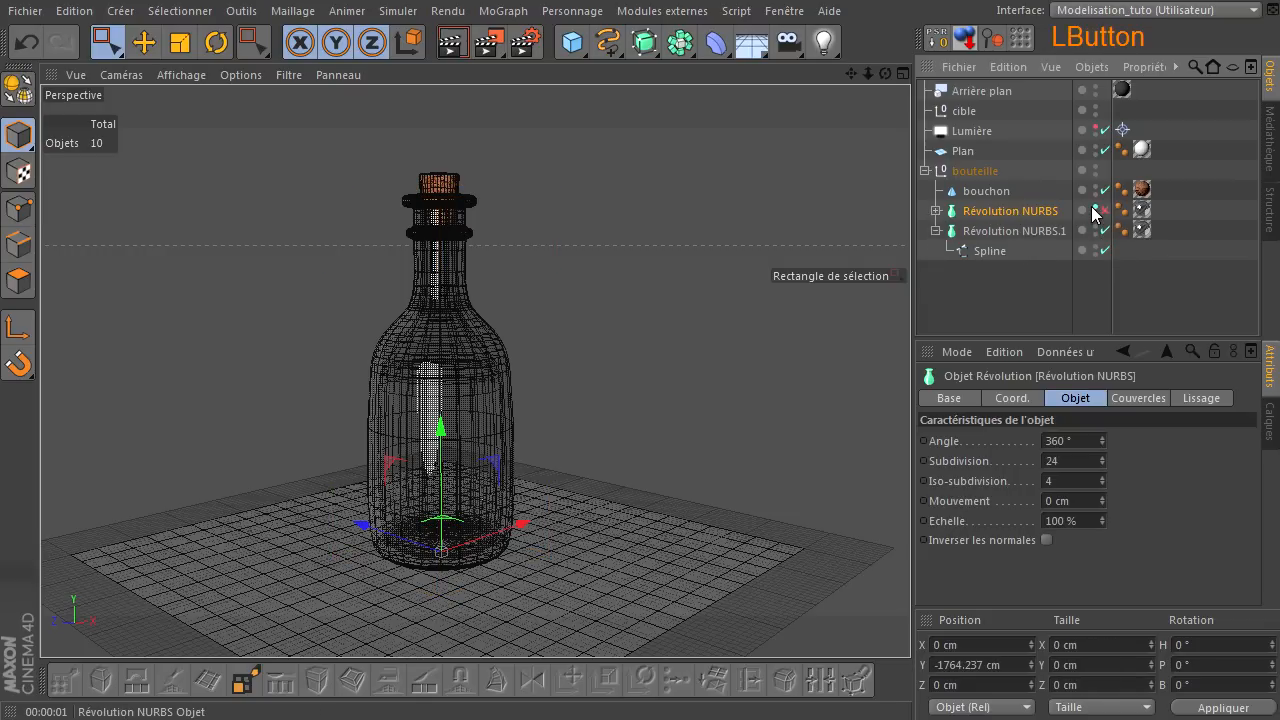
pyautogui.click(1030, 230)
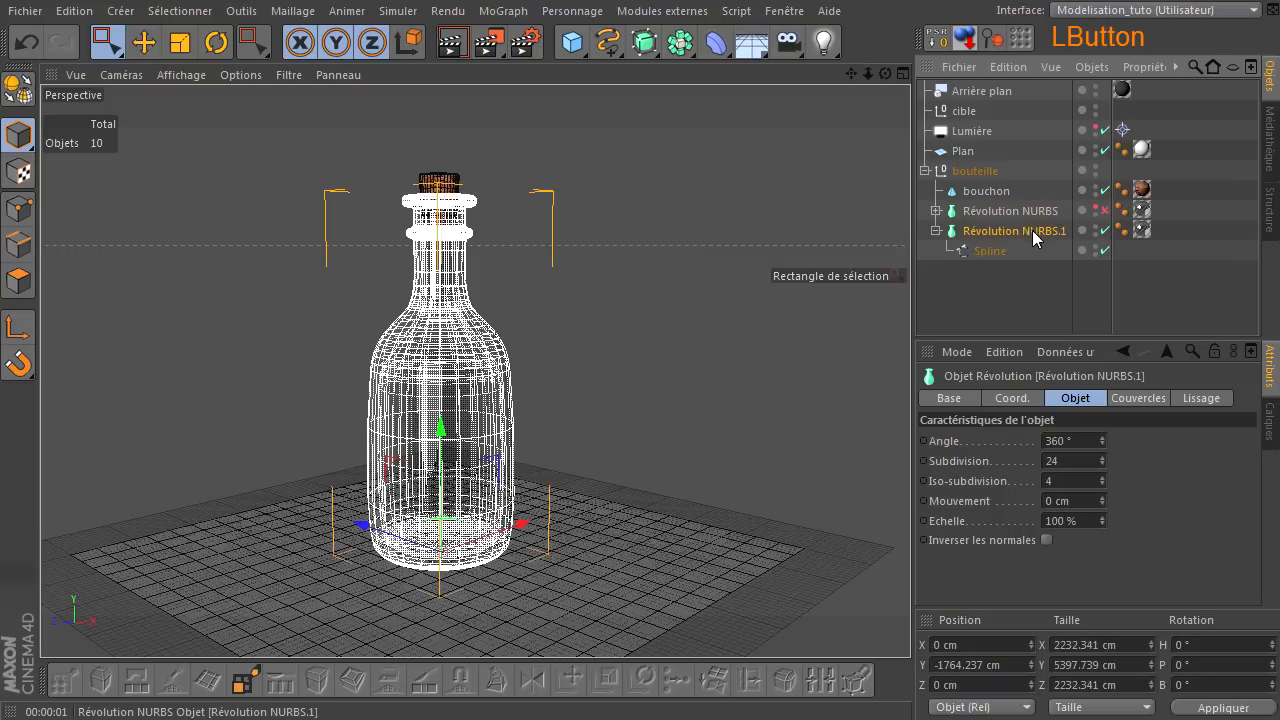
pyautogui.click(1104, 231)
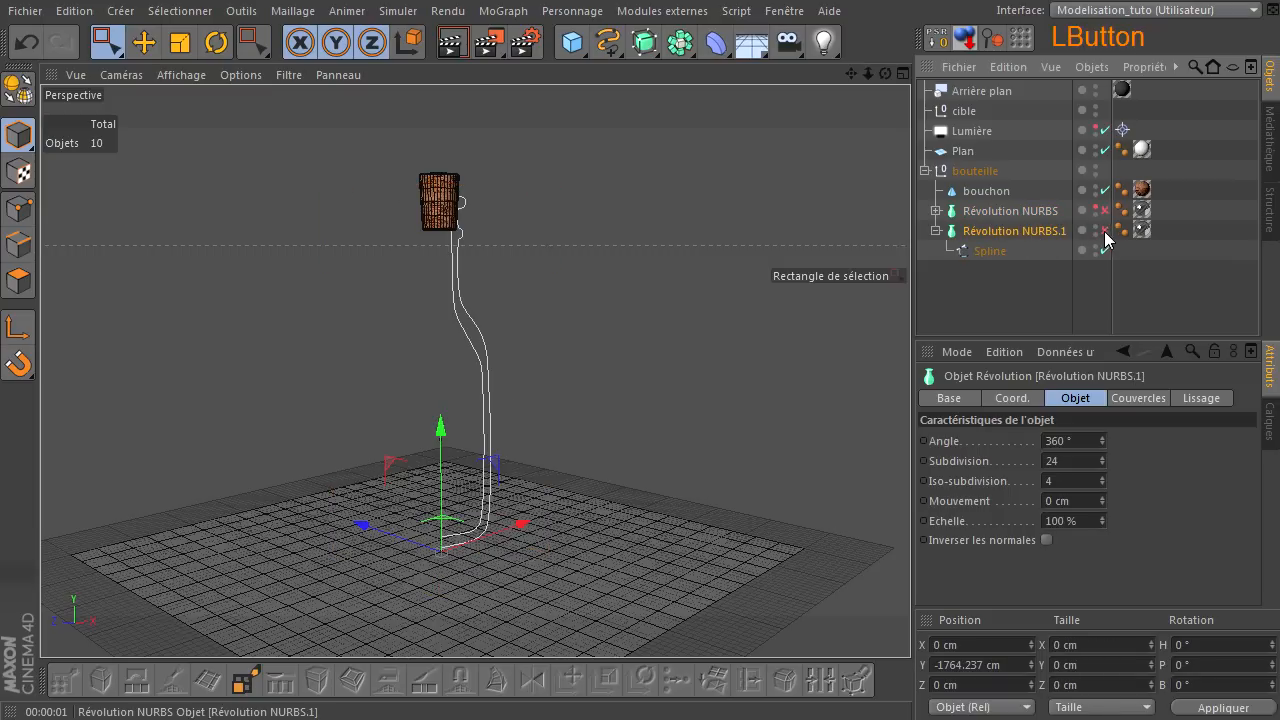
# - In the front view and point mode, reverse the point sequence of the Spline under Révolution NURBS.1
pyautogui.click(987, 251)
pyautogui.middleClick(751, 336)
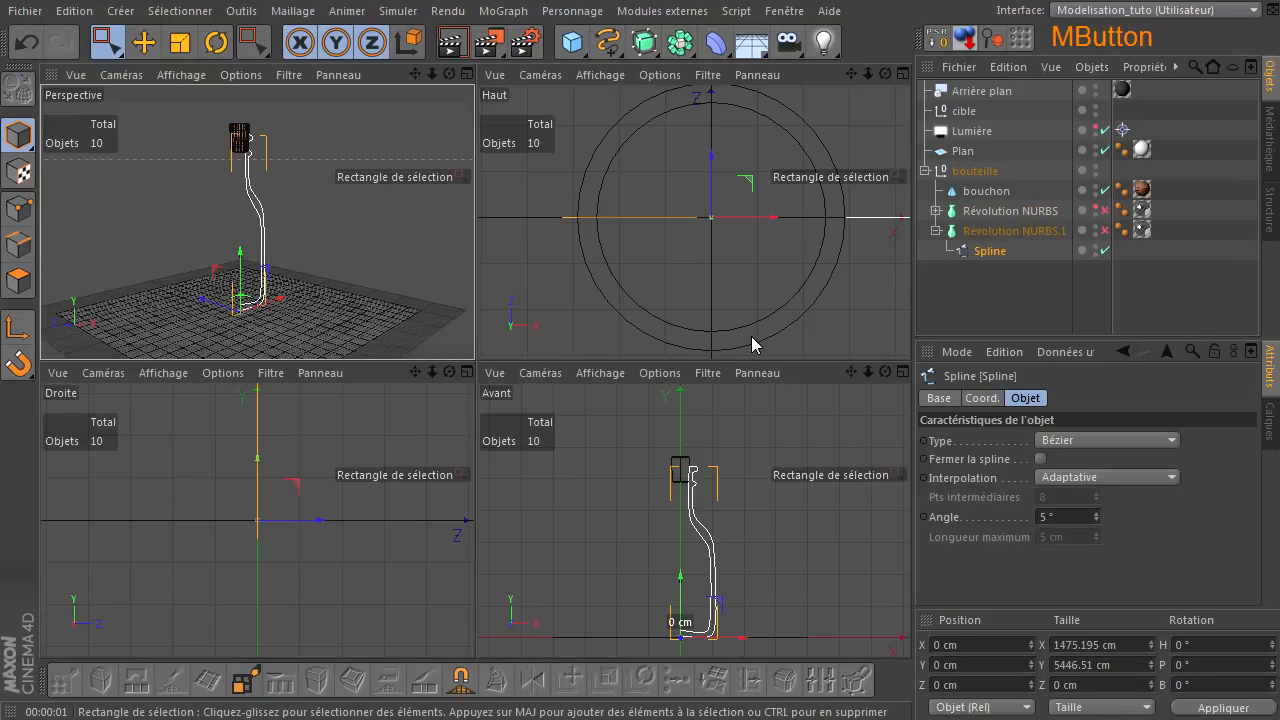
pyautogui.middleClick(717, 446)
pyautogui.click(18, 208)
pyautogui.moveTo(851, 73); pyautogui.dragTo(873, 0)
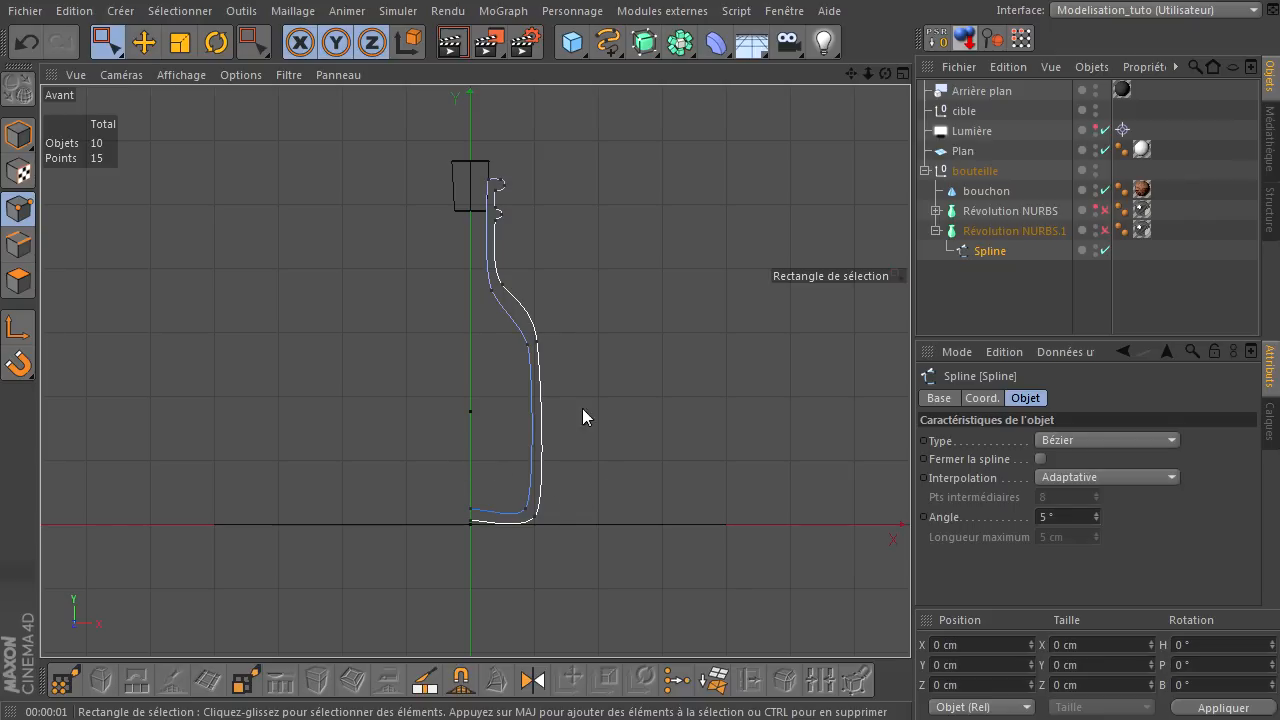
pyautogui.rightClick(367, 264)
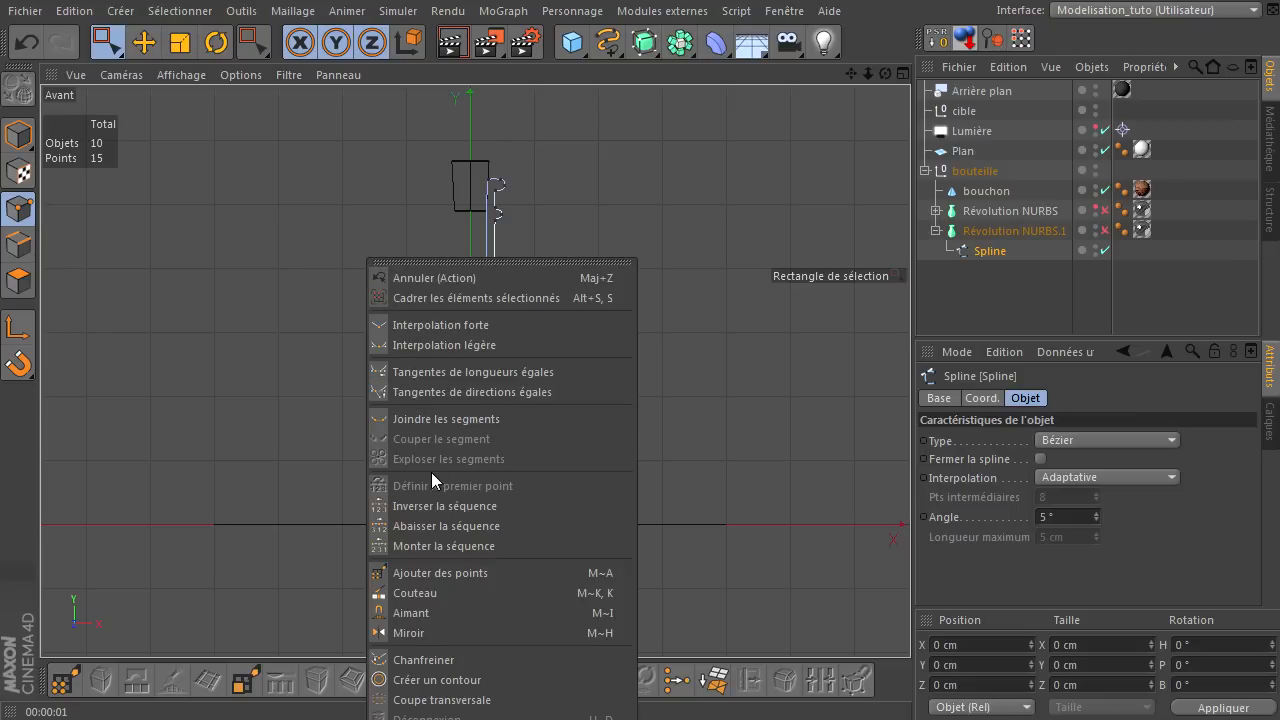
pyautogui.click(428, 506)
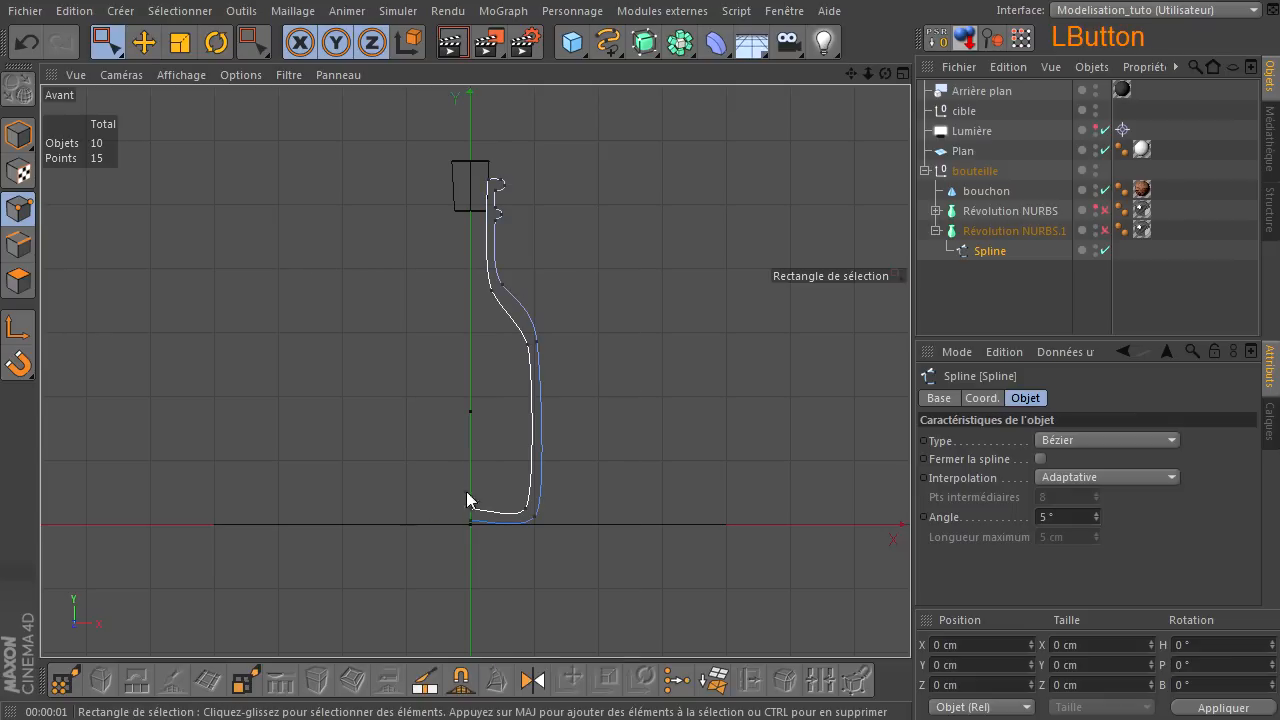
# - Brush-select the spline's outer wall, shoulder and neck points and delete them, keeping only the lower inner wall
pyautogui.click(102, 50)
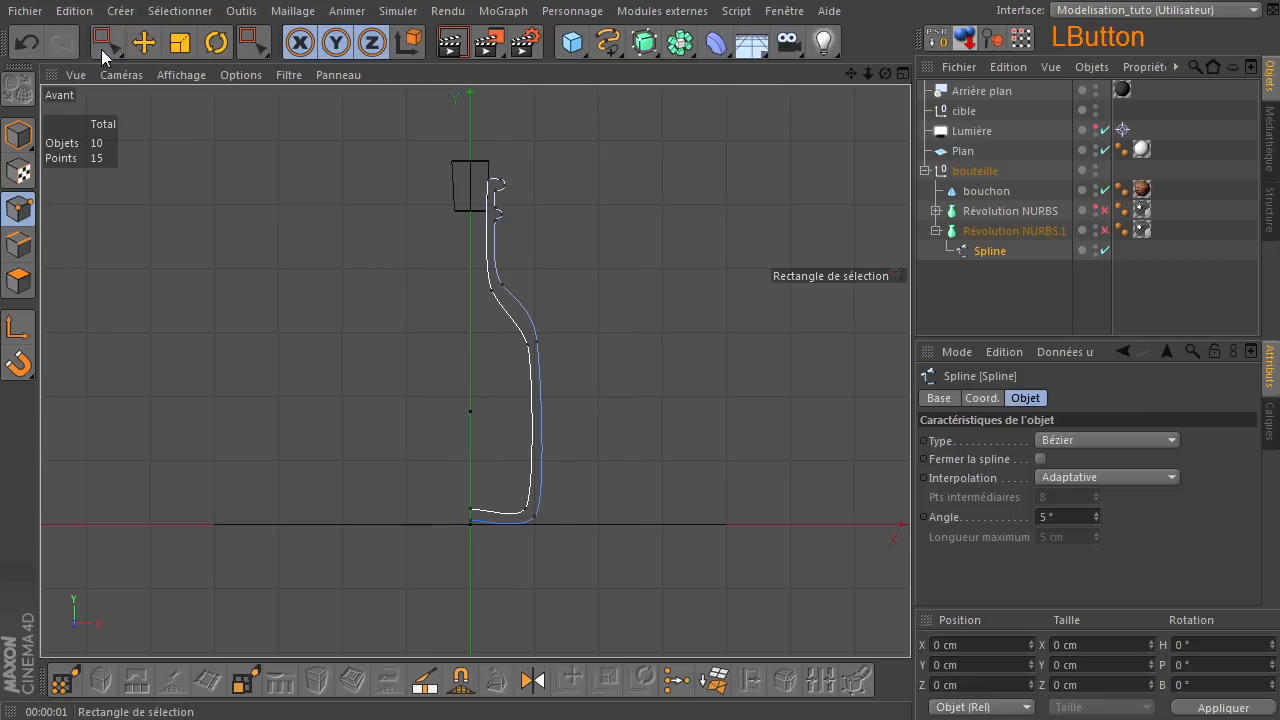
pyautogui.click(160, 50)
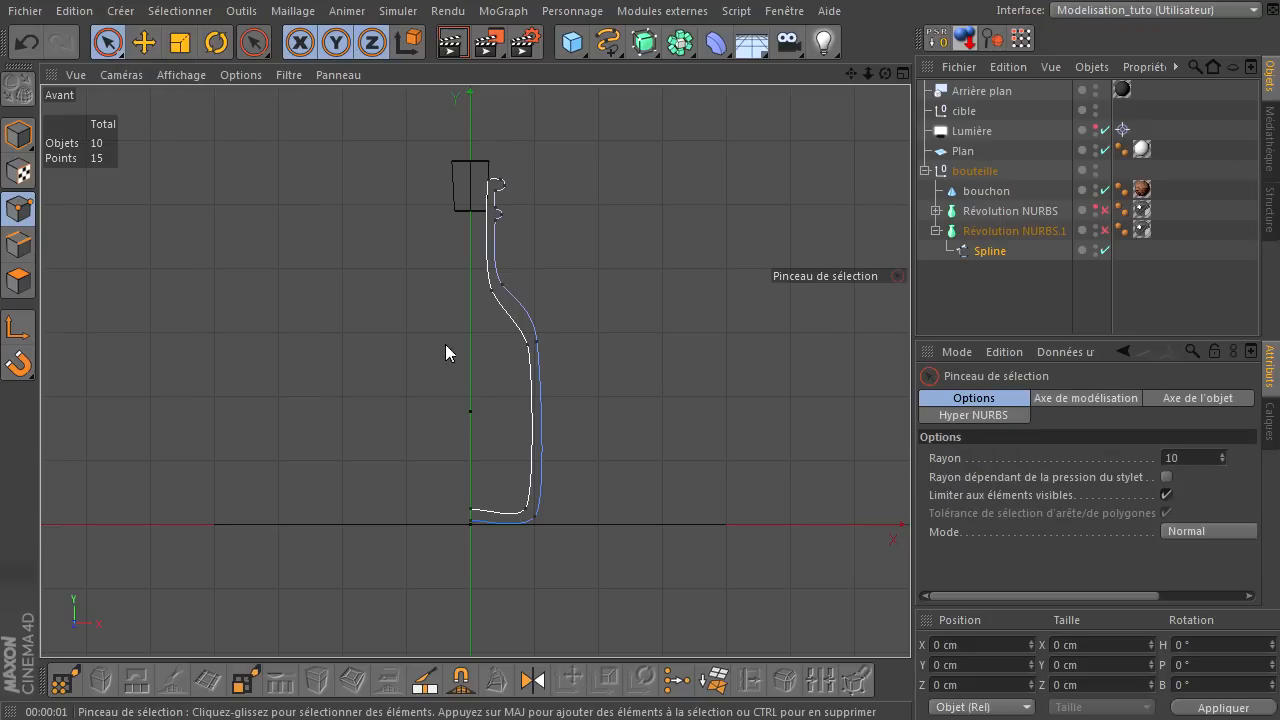
pyautogui.scroll(3, 481, 591)
pyautogui.moveTo(477, 494)
pyautogui.mouseDown()
pyautogui.moveTo(443, 531)
pyautogui.moveTo(470, 490)
pyautogui.moveTo(533, 506)
pyautogui.moveTo(580, 488)
pyautogui.moveTo(566, 476)
pyautogui.mouseUp()
pyautogui.moveTo(586, 206)
pyautogui.keyDown('shift'); pyautogui.mouseDown()
pyautogui.moveTo(574, 206)
pyautogui.moveTo(551, 120)
pyautogui.moveTo(518, 124)
pyautogui.mouseUp(); pyautogui.keyUp('shift')
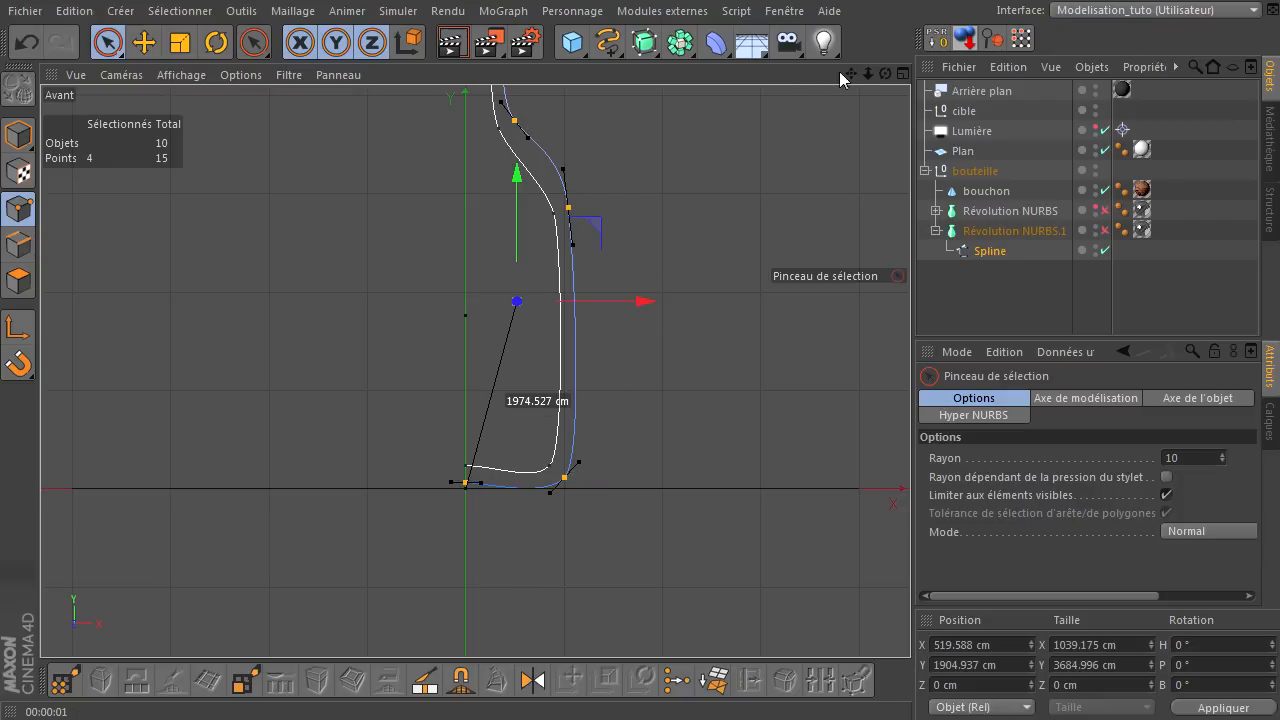
pyautogui.moveTo(858, 72); pyautogui.dragTo(920, 306)
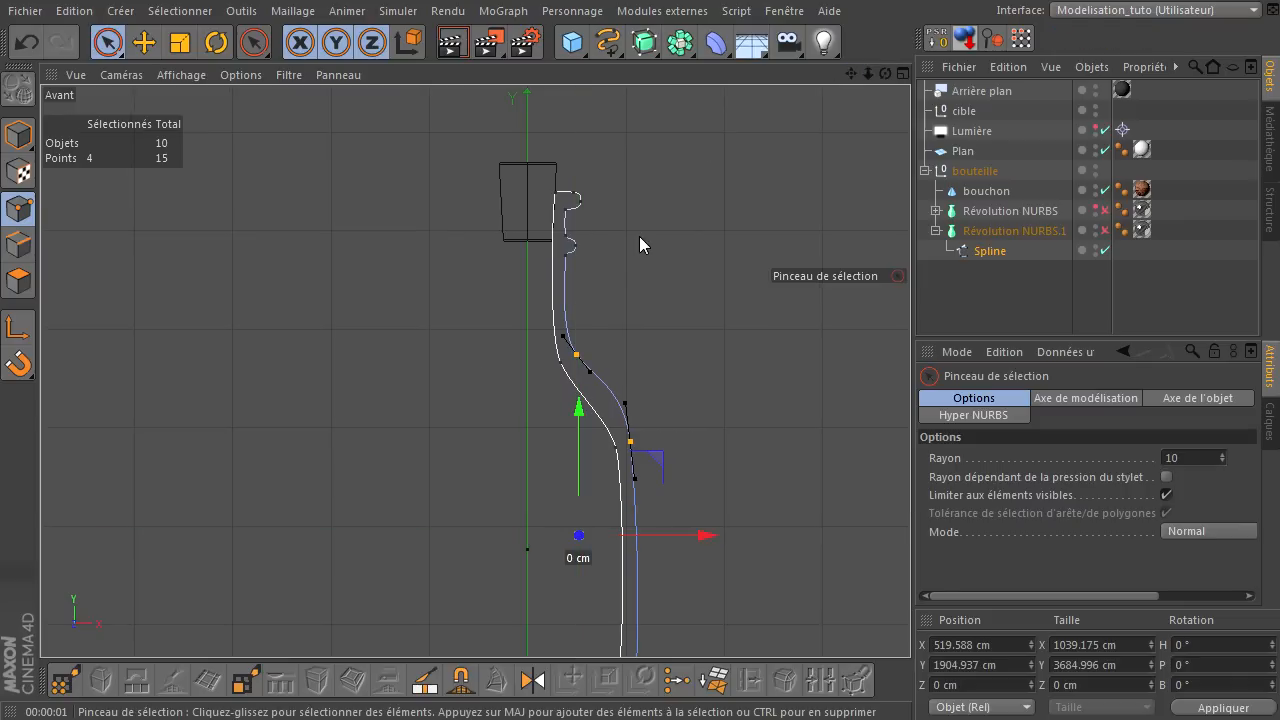
pyautogui.moveTo(578, 263)
pyautogui.keyDown('shift'); pyautogui.mouseDown()
pyautogui.moveTo(576, 198)
pyautogui.moveTo(552, 220)
pyautogui.moveTo(566, 372)
pyautogui.moveTo(764, 376)
pyautogui.mouseUp(); pyautogui.keyUp('shift')
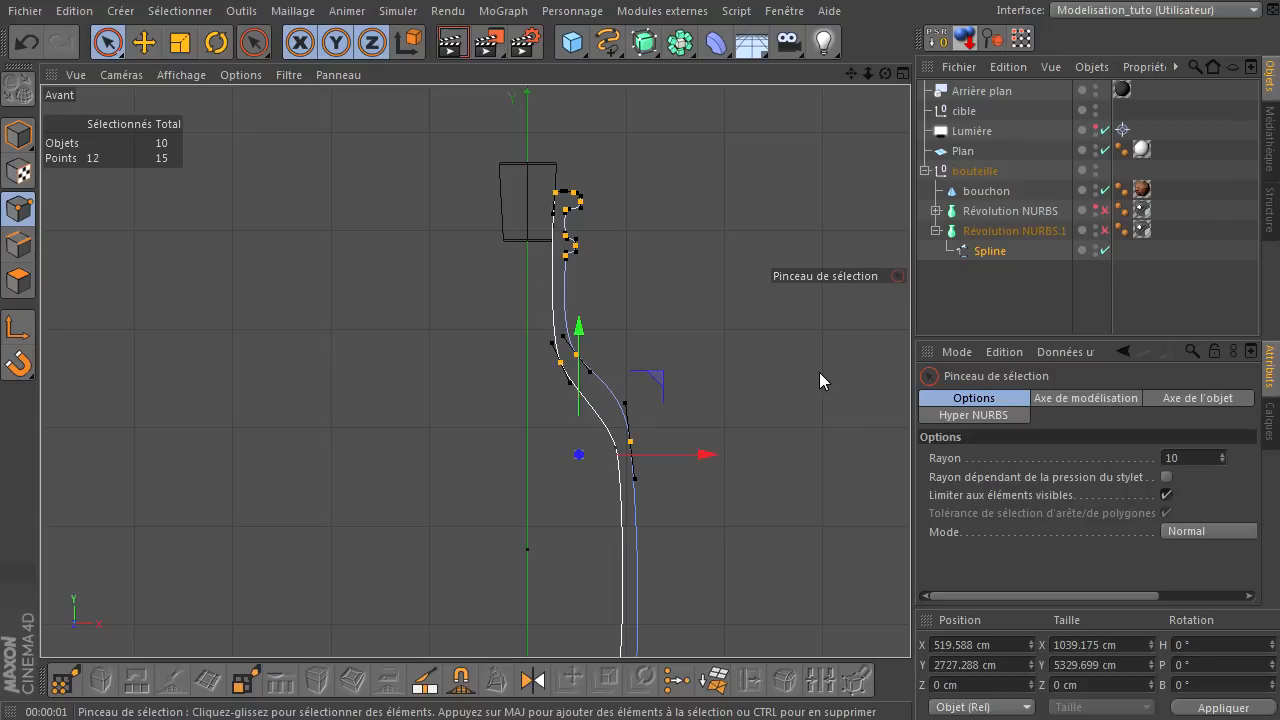
pyautogui.press('Delete')
# - Extend the spline from its upper end point horizontally with a new point close to the Y axis
pyautogui.scroll(-2, 781, 366)
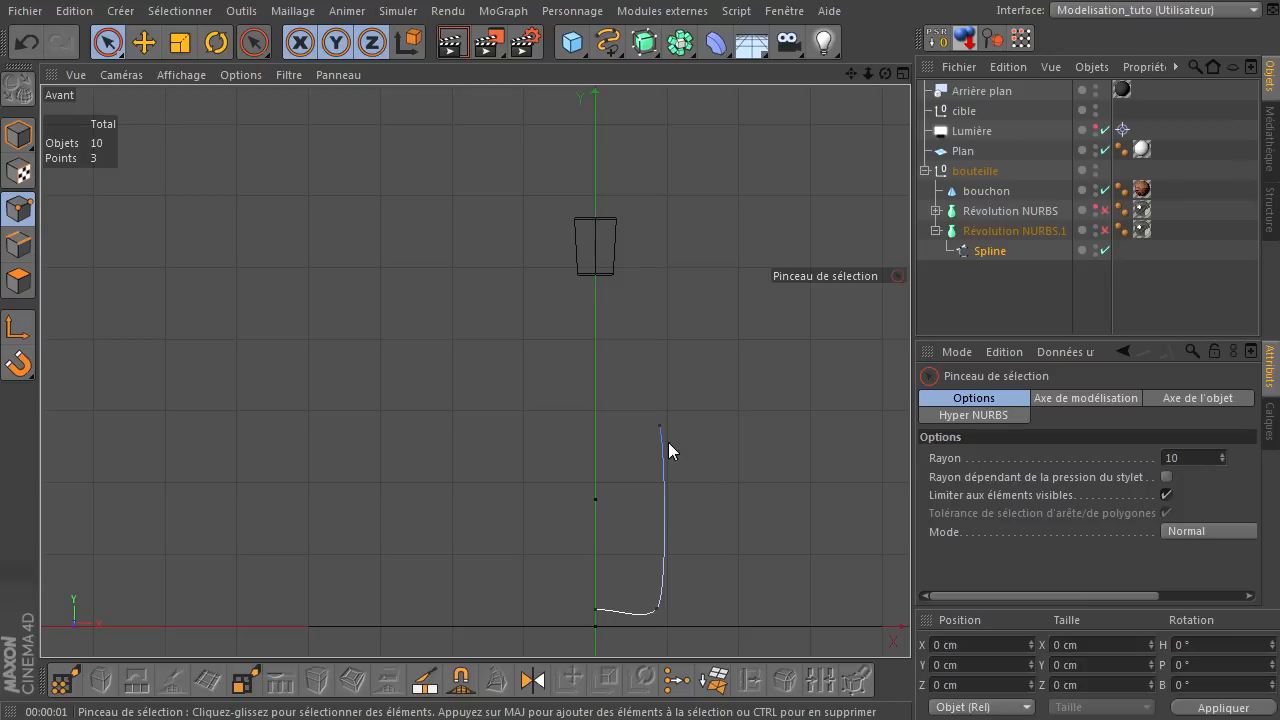
pyautogui.scroll(1, 686, 506)
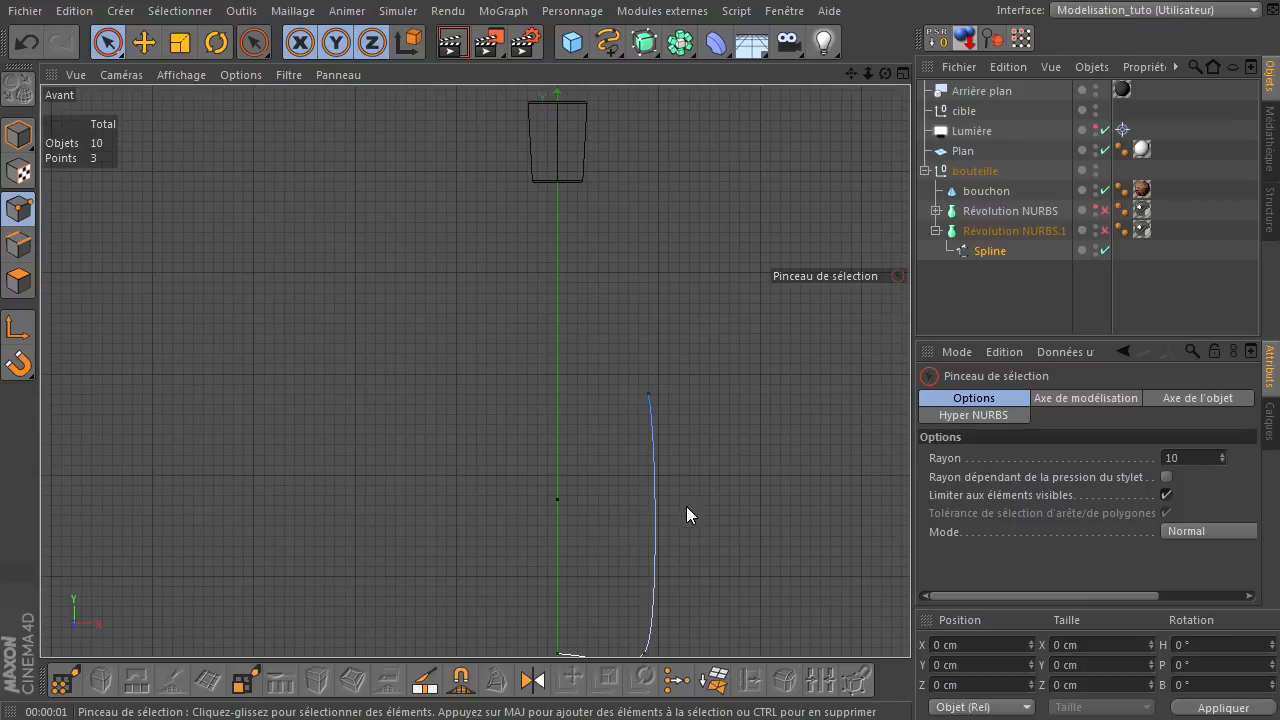
pyautogui.moveTo(851, 74); pyautogui.dragTo(789, 0)
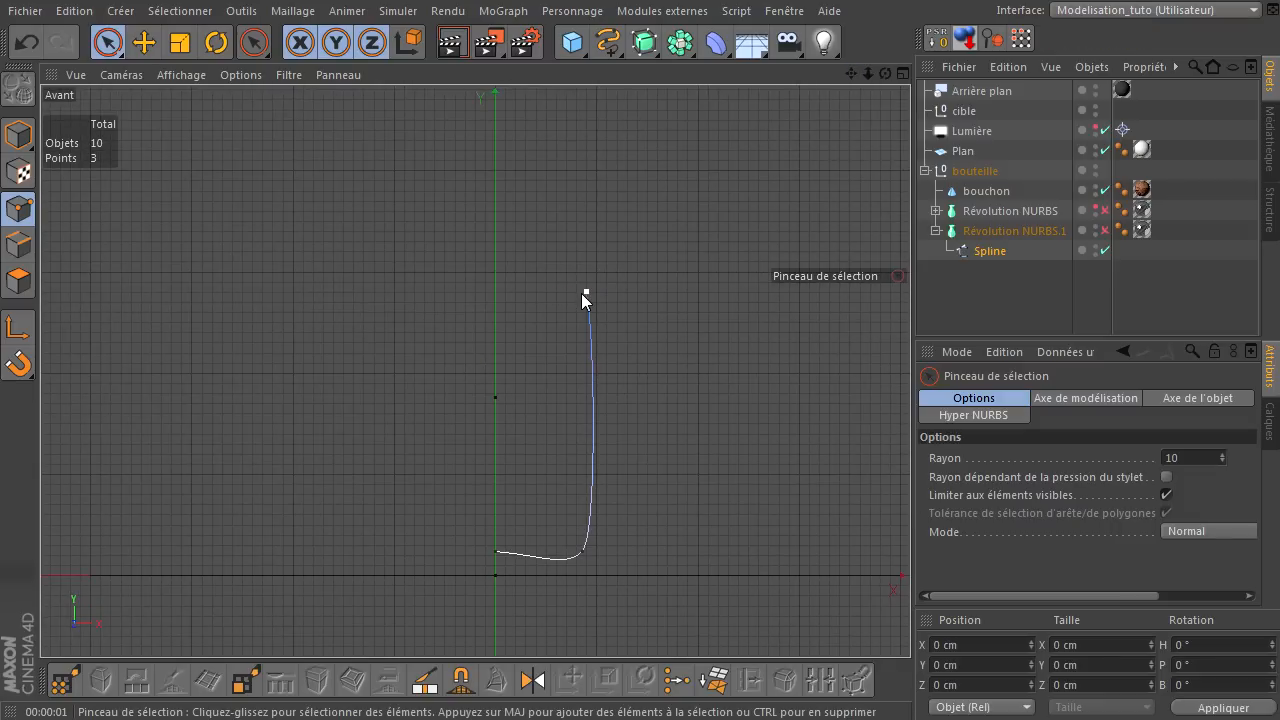
pyautogui.click(584, 293)
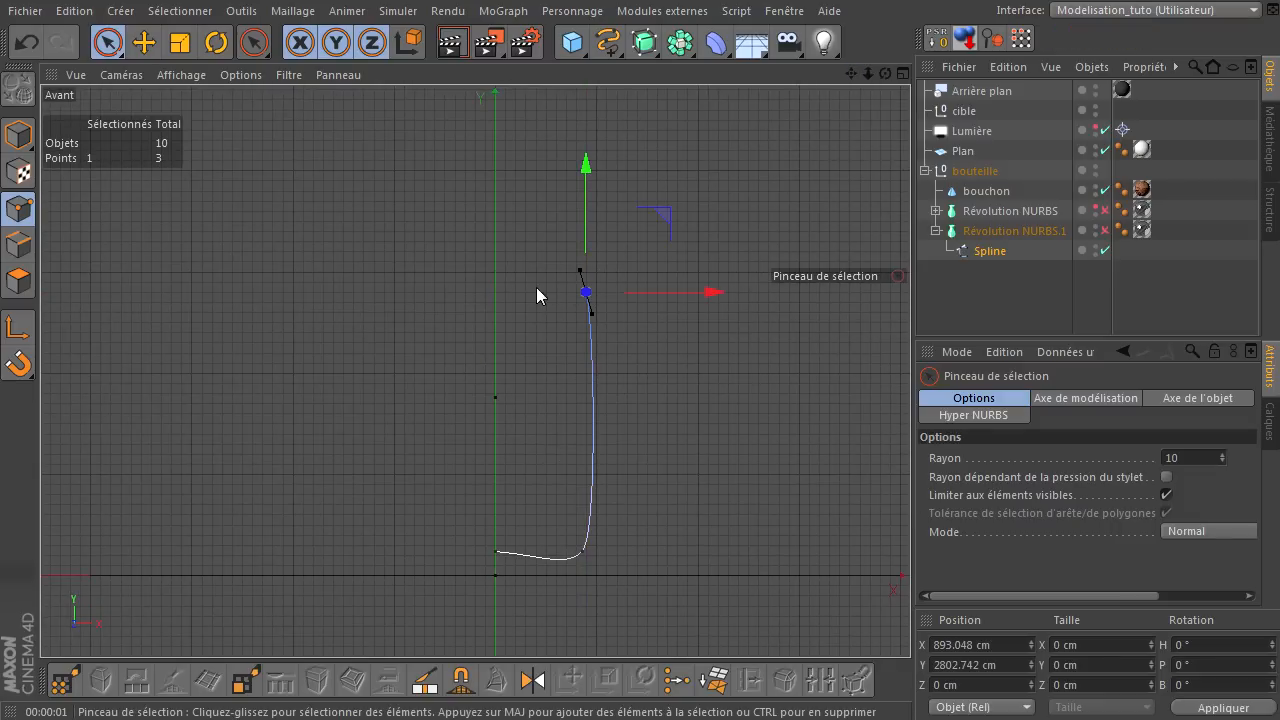
pyautogui.keyDown('ctrl'); pyautogui.moveTo(713, 294); pyautogui.dragTo(629, 300); pyautogui.keyUp('ctrl')
pyautogui.scroll(3, 477, 316)
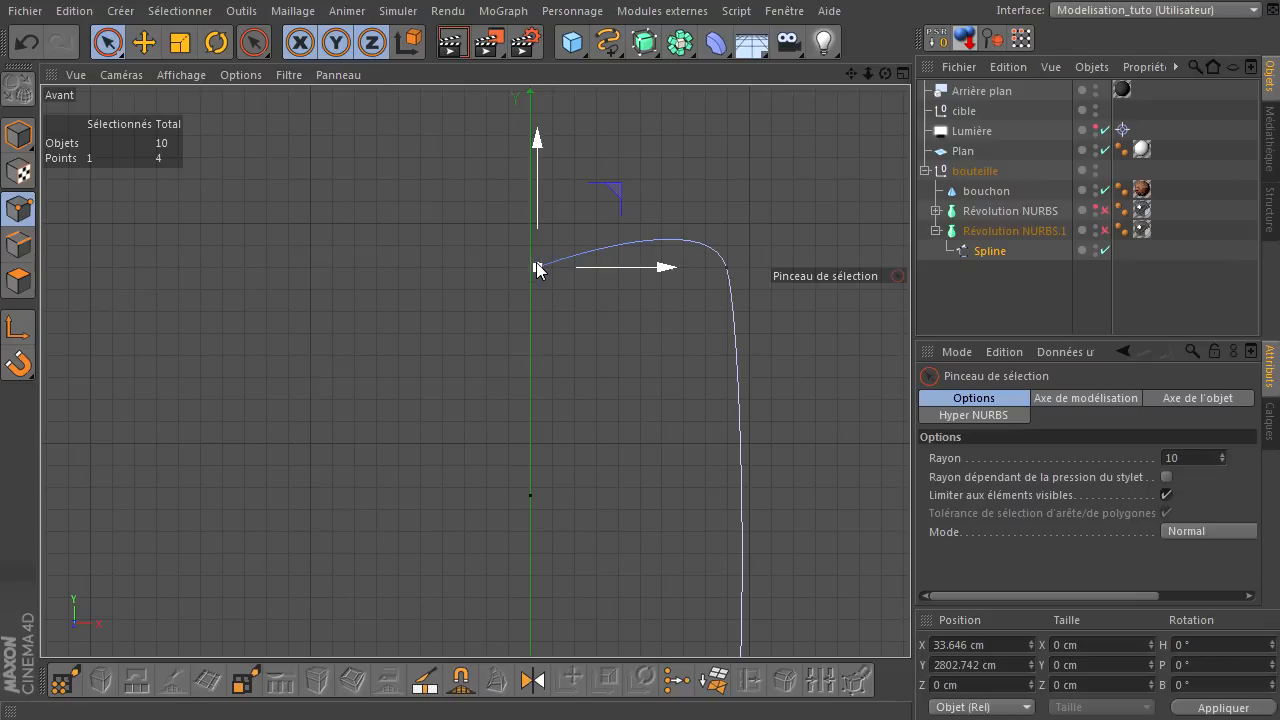
# - With snapping enabled, extend the spline's end onto the Y axis at X 0 cm, Y 2800 cm, and turn snapping off
pyautogui.press('p')
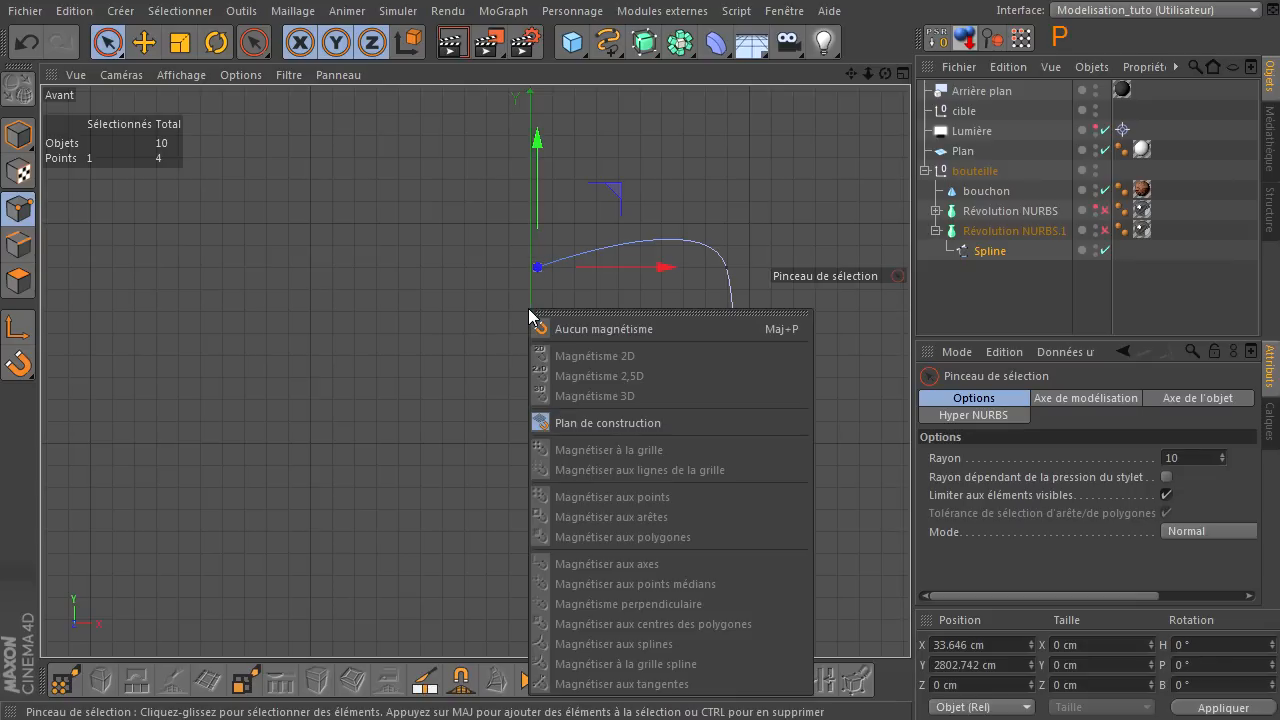
pyautogui.click(568, 326)
pyautogui.keyDown('ctrl'); pyautogui.moveTo(667, 267); pyautogui.dragTo(661, 267); pyautogui.keyUp('ctrl')
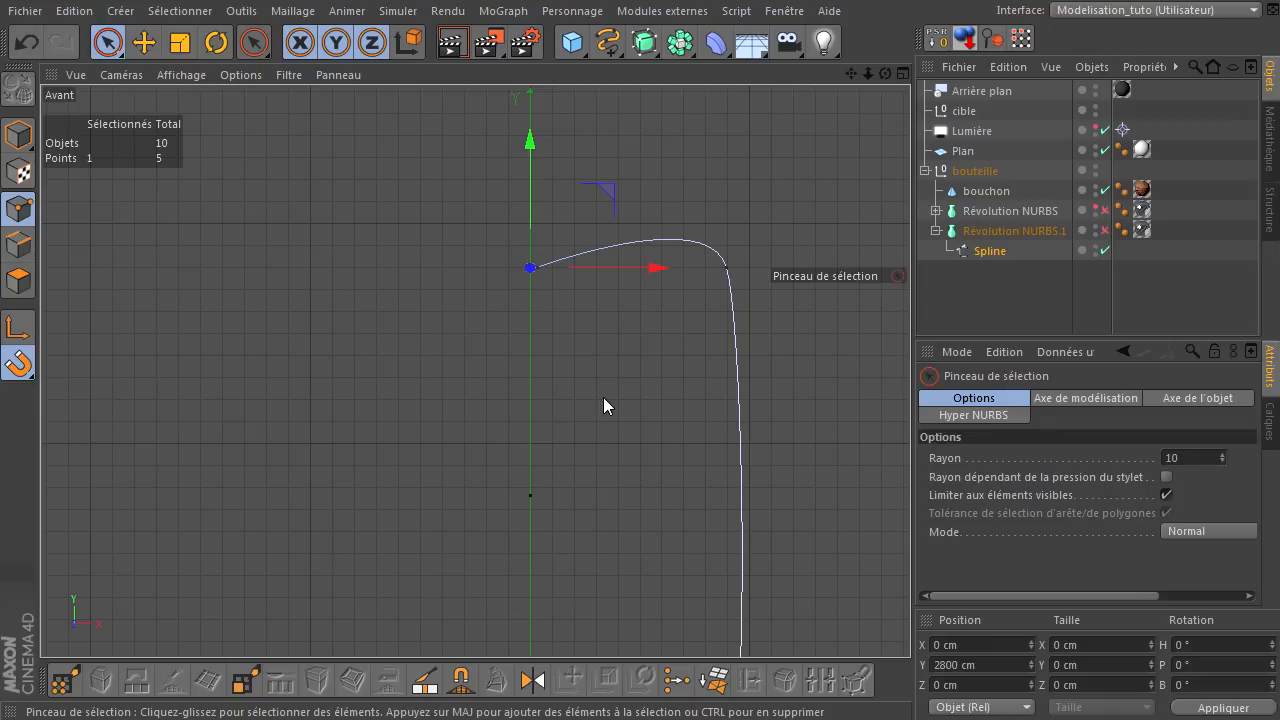
pyautogui.press('p')
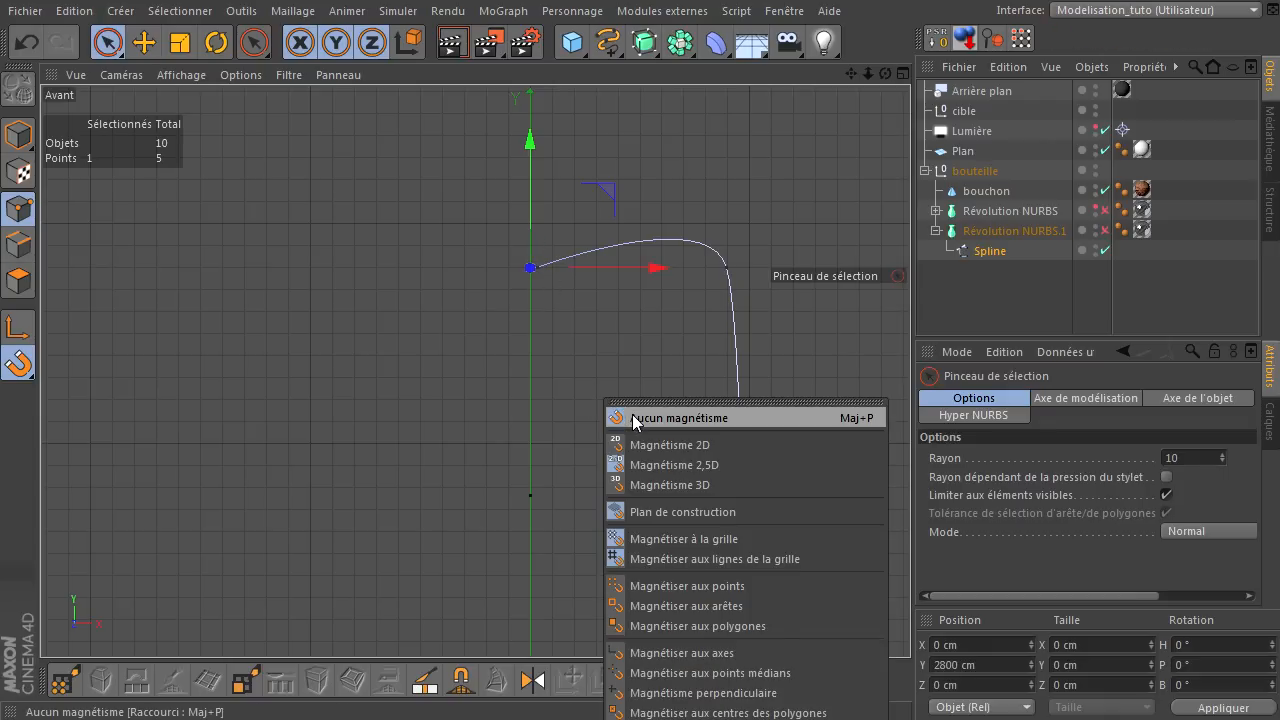
pyautogui.click(620, 414)
# - Break the upper corner point's tangent by moving its upper handle level with the point, flattening the spline's top segment
pyautogui.scroll(5, 615, 321)
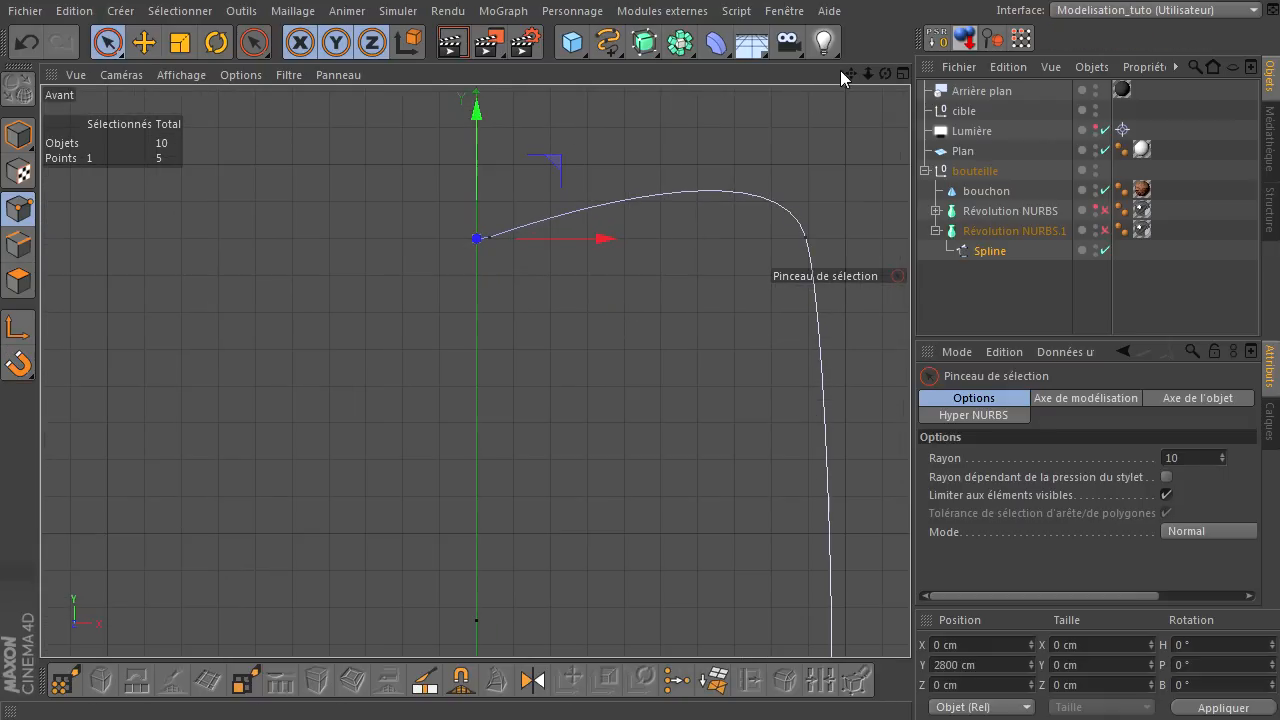
pyautogui.moveTo(851, 74); pyautogui.dragTo(889, 499)
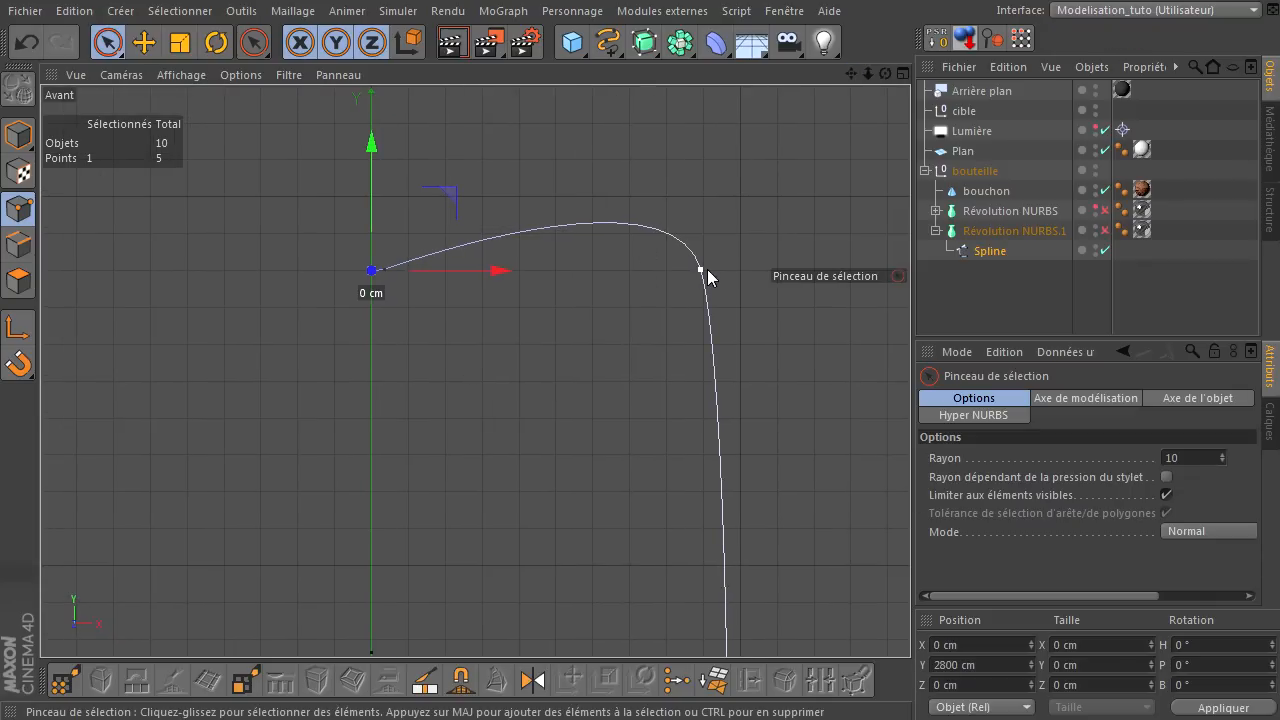
pyautogui.click(704, 269)
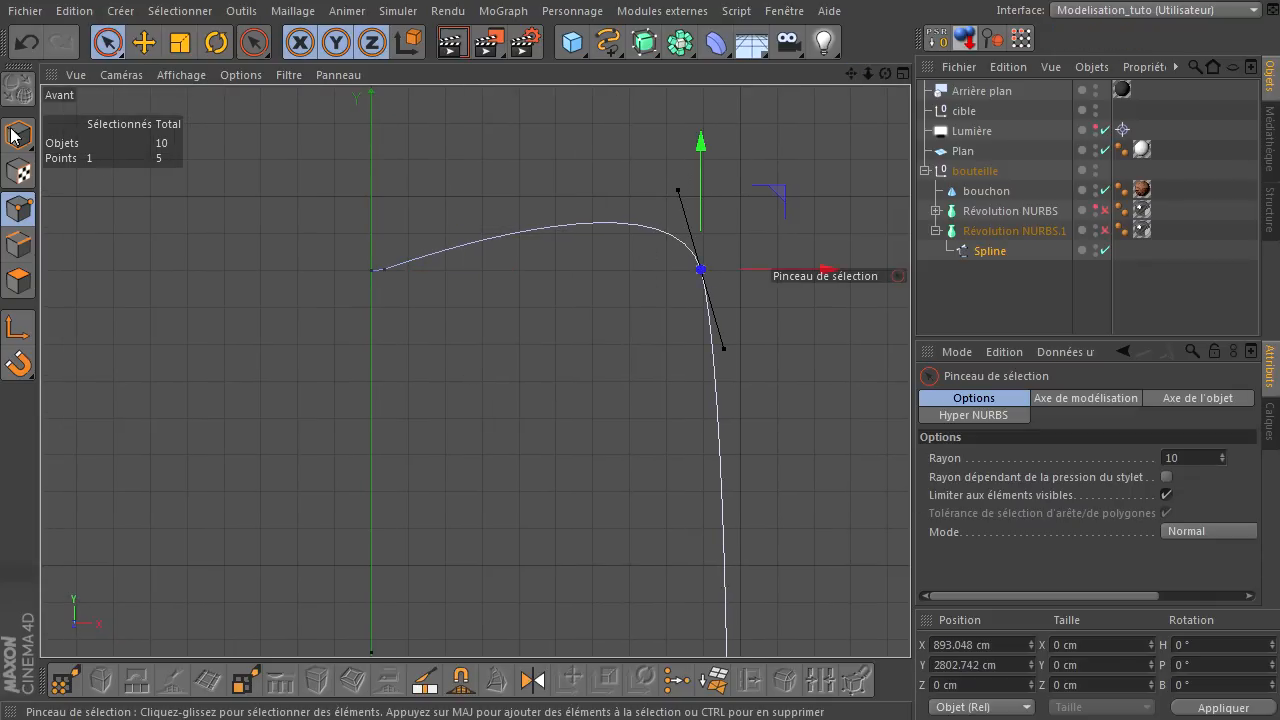
pyautogui.click(144, 42)
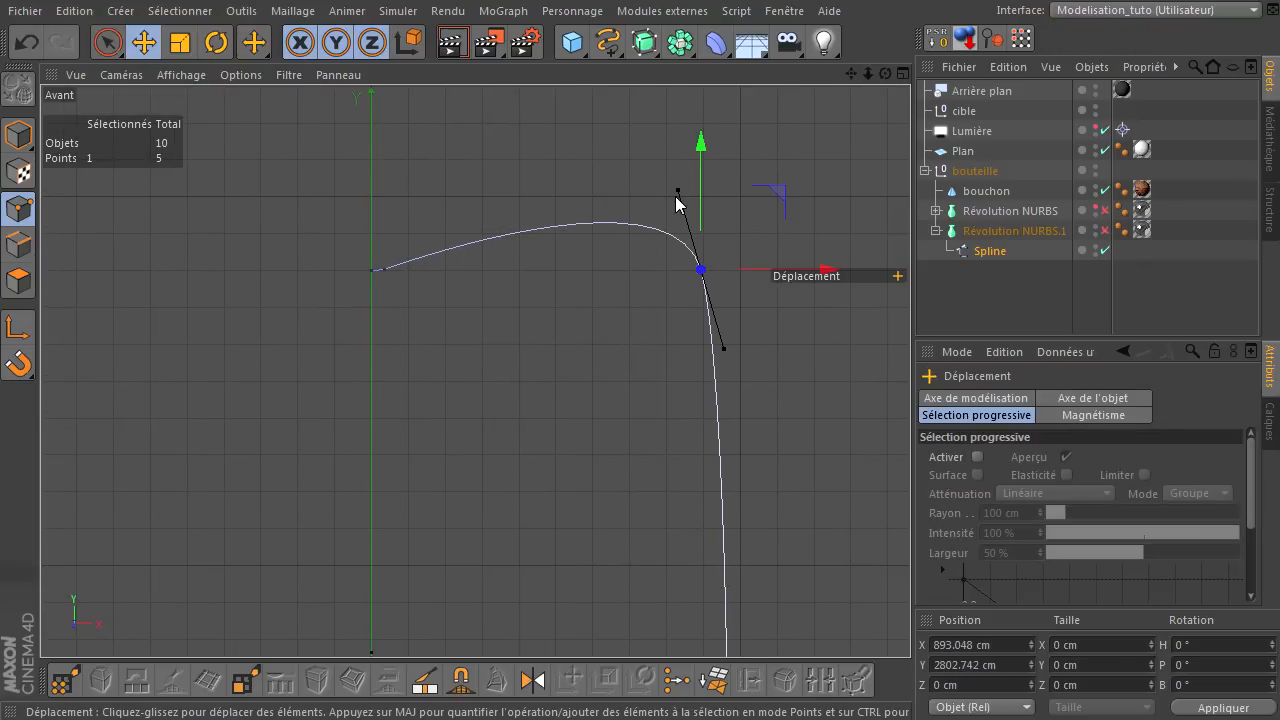
pyautogui.press('shift')
pyautogui.keyDown('shift'); pyautogui.moveTo(677, 189); pyautogui.dragTo(597, 269); pyautogui.keyUp('shift')
# - Delete the extra spline point at X 33.646 cm beside the Y axis
pyautogui.scroll(4, 340, 308)
pyautogui.click(450, 216)
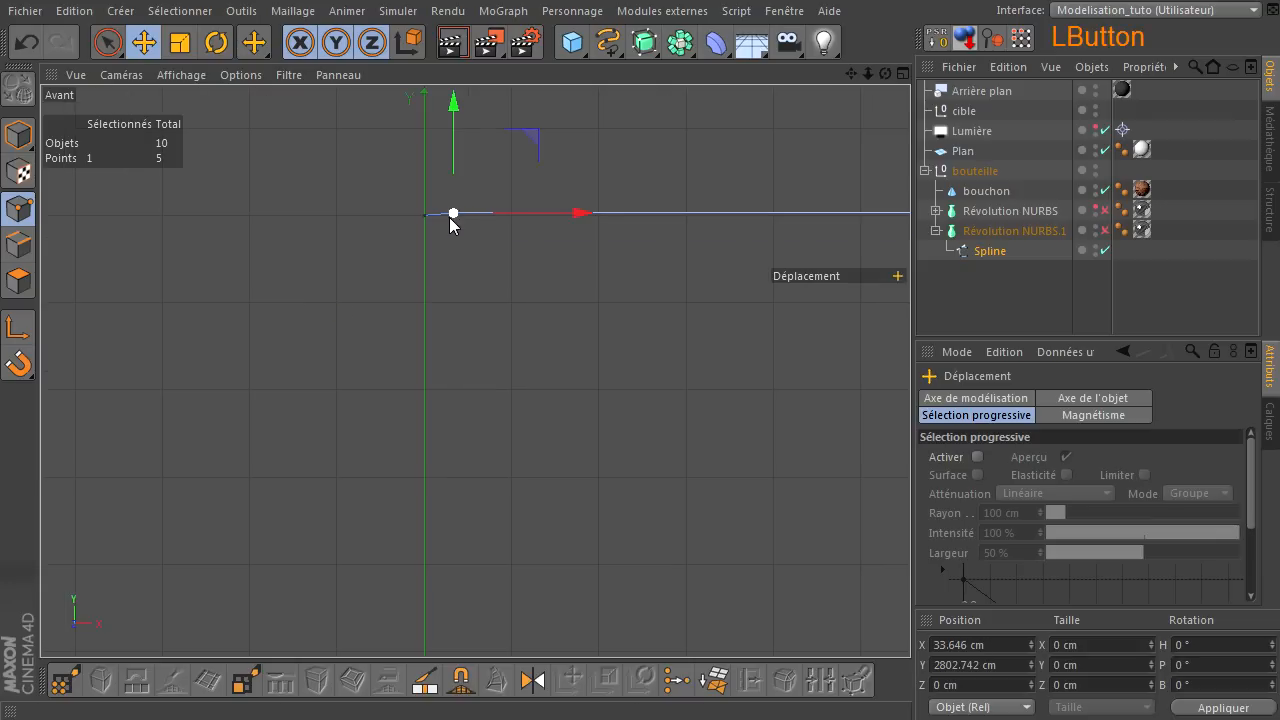
pyautogui.press('Delete')
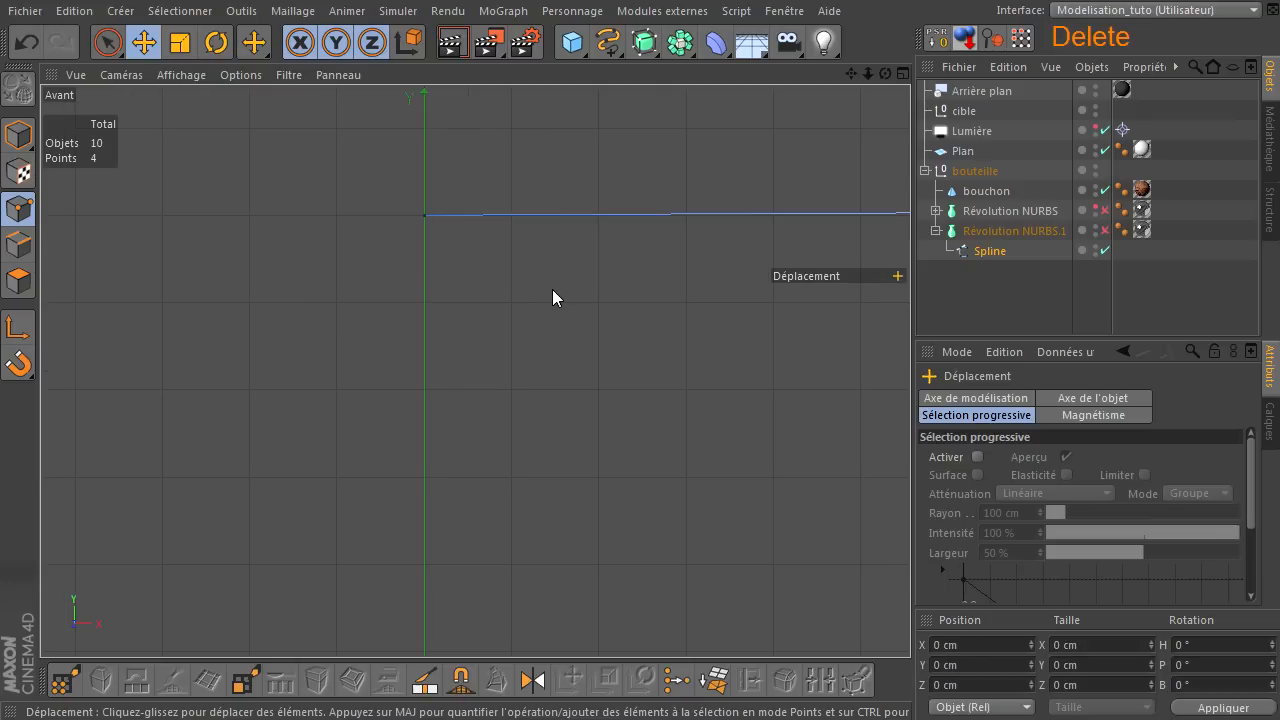
# - Raise the spline's end point on the axis to about Y 2804 cm to level the top edge
pyautogui.click(424, 216)
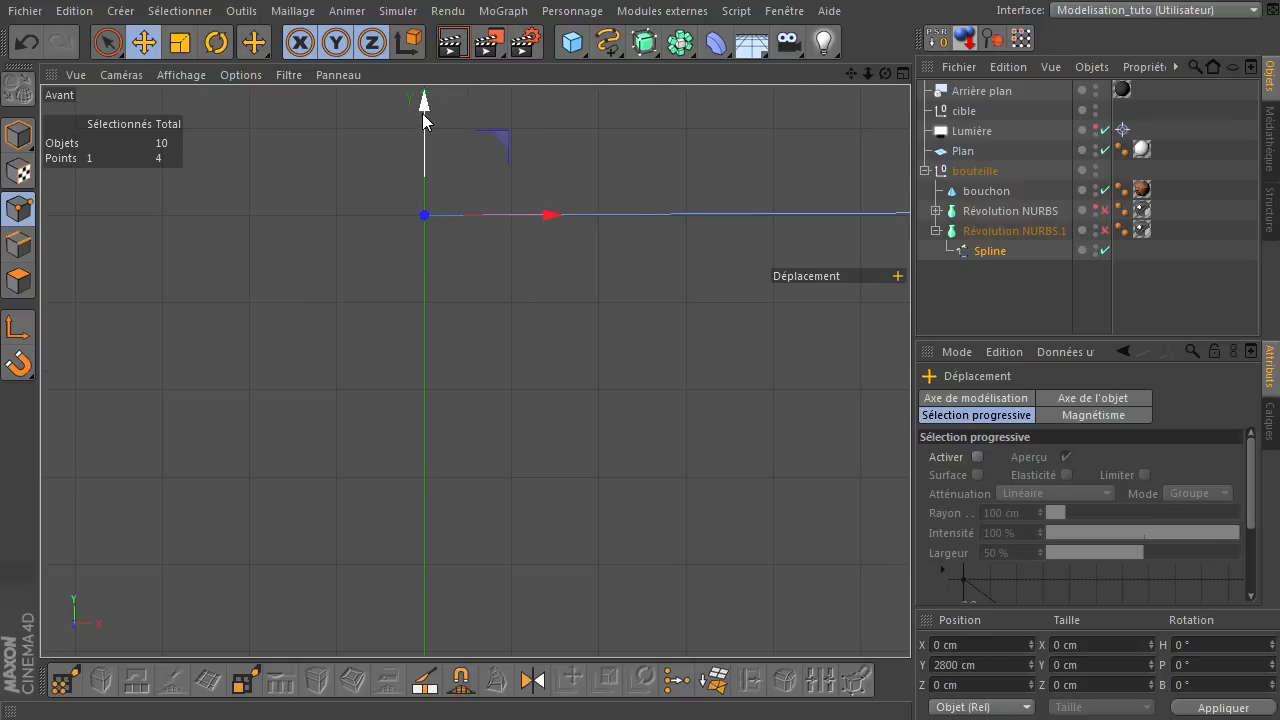
pyautogui.scroll(-3, 438, 218)
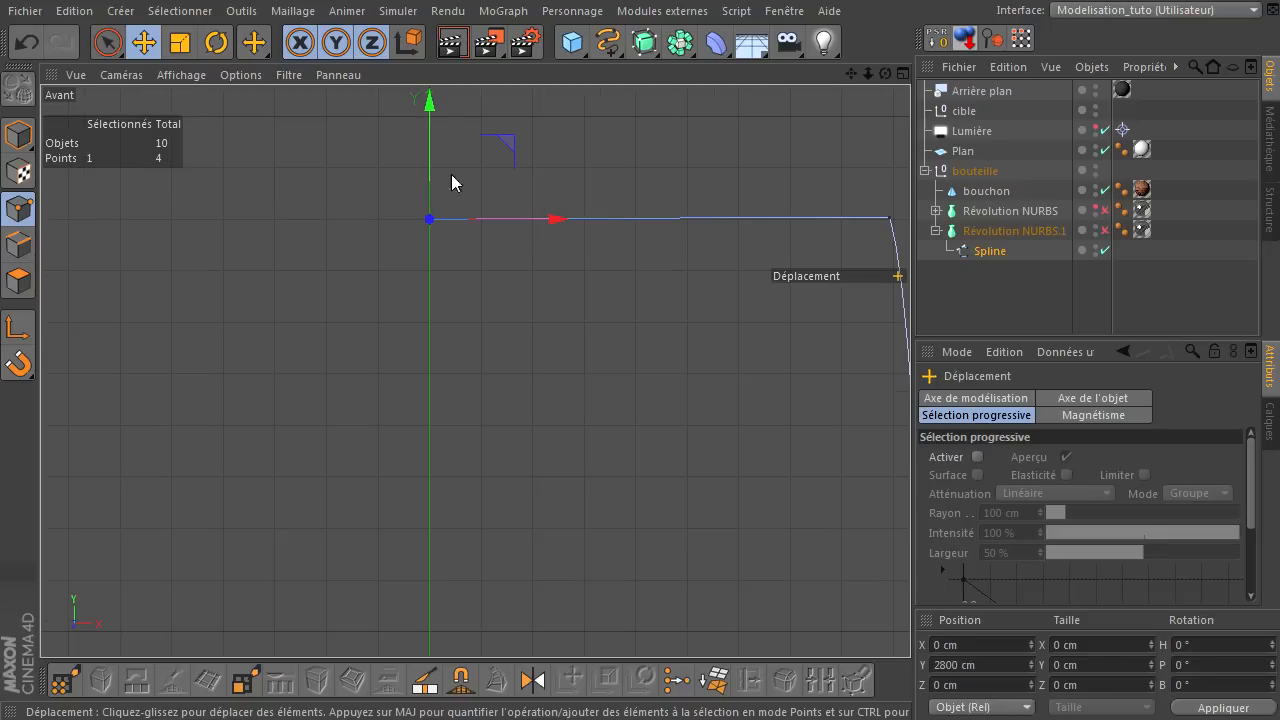
pyautogui.moveTo(432, 104); pyautogui.dragTo(431, 100)
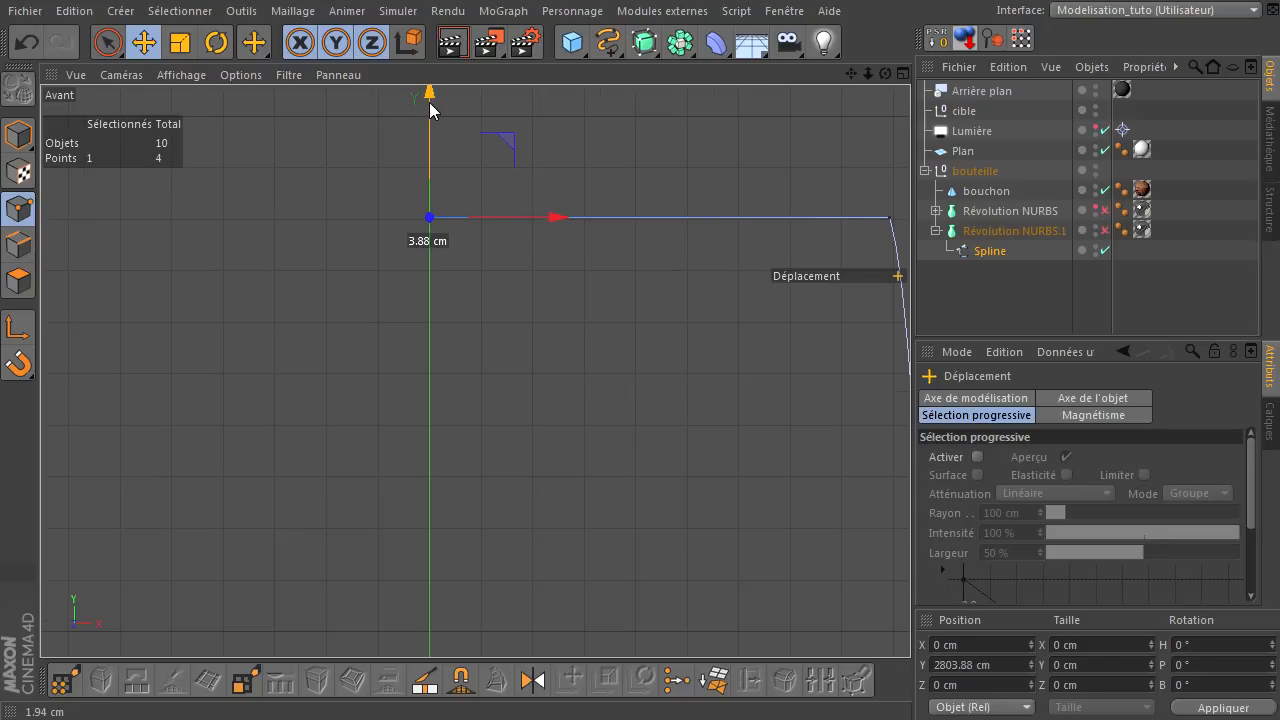
pyautogui.click(531, 278)
# - Show the original bottle profile around the shortened inner spline and display the Spline's object properties
pyautogui.scroll(-1, 418, 370)
pyautogui.scroll(-2, 418, 370)
pyautogui.moveTo(851, 73); pyautogui.dragTo(910, 490)
pyautogui.scroll(-2, 343, 355)
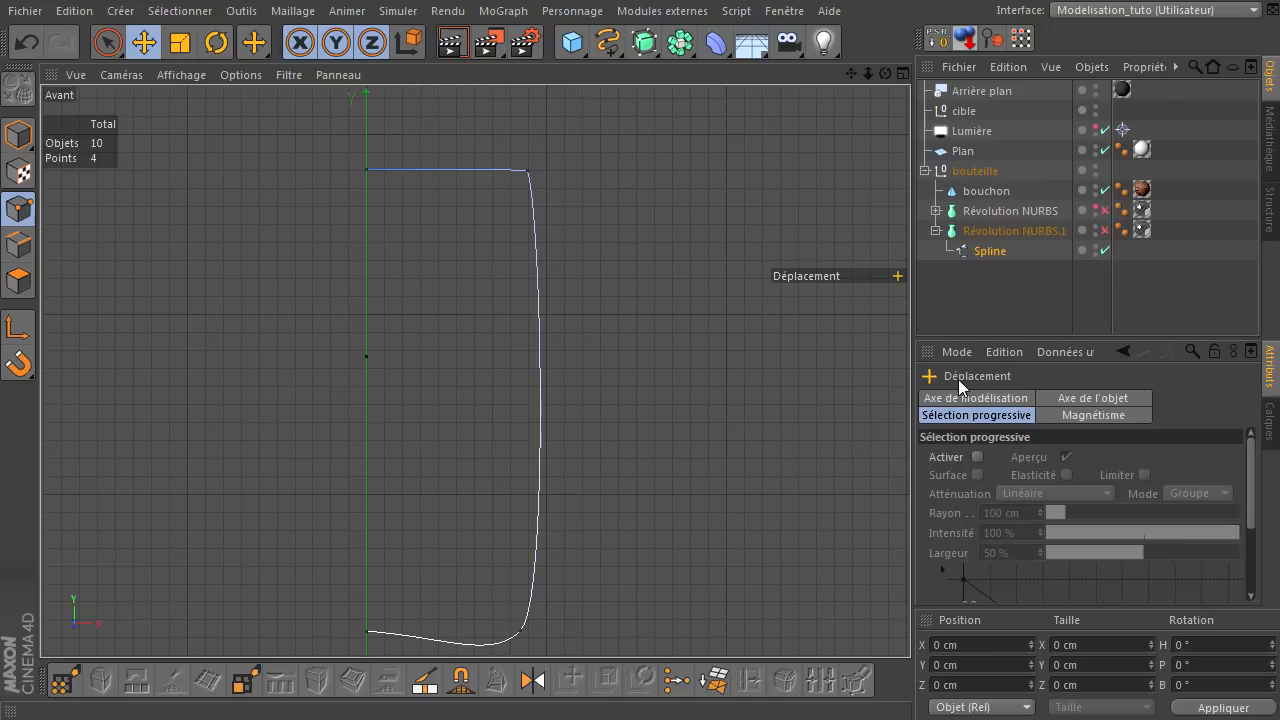
pyautogui.click(1104, 230)
pyautogui.scroll(-2, 684, 264)
pyautogui.scroll(-1, 684, 264)
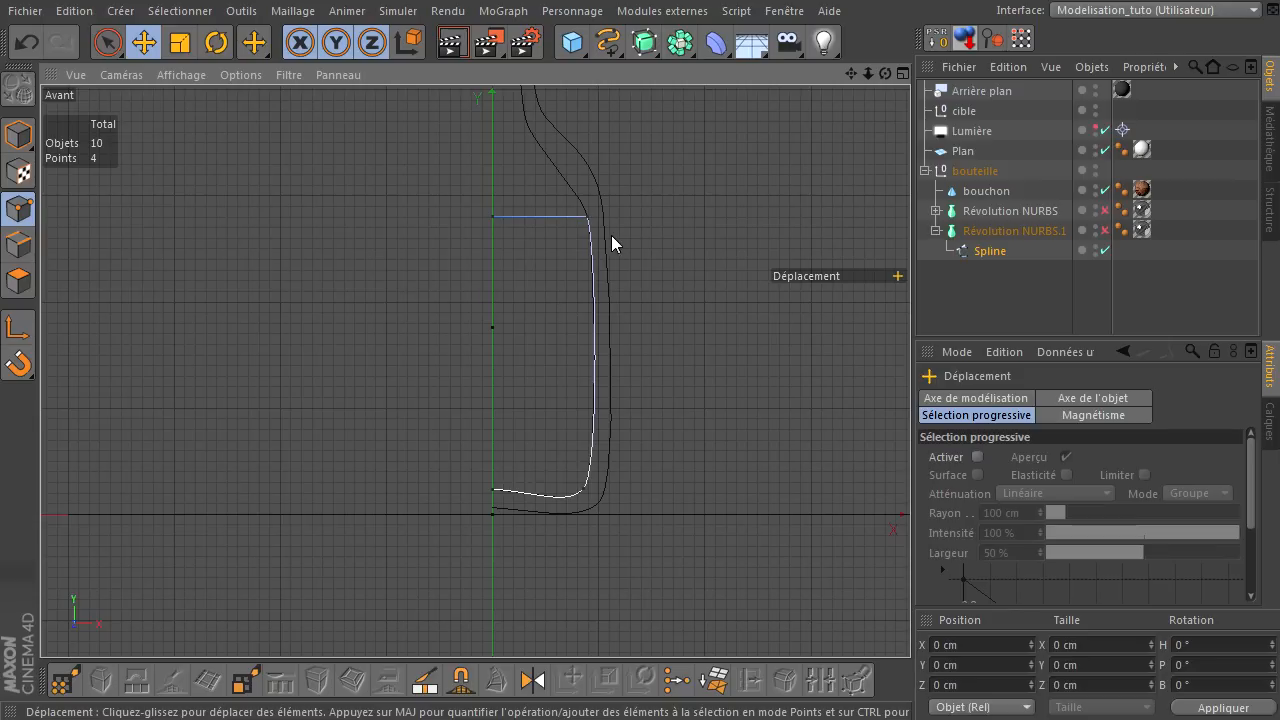
pyautogui.click(937, 250)
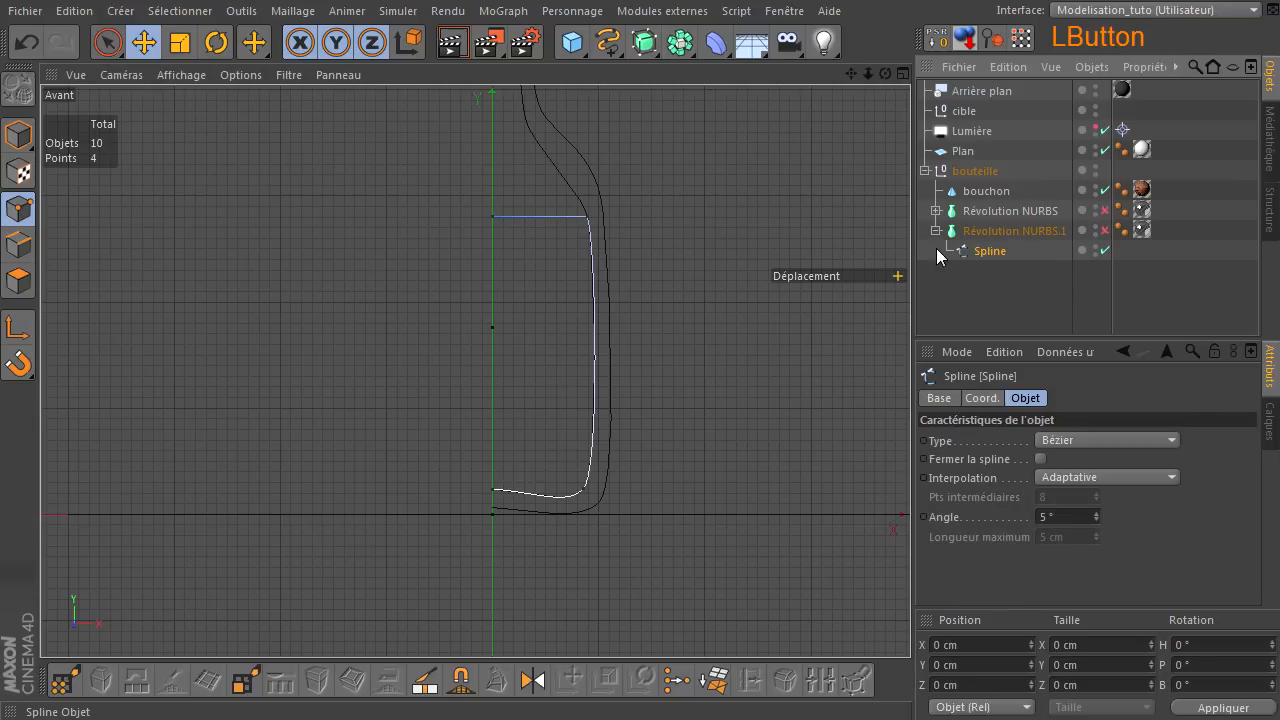
# - Select the spline's two top points and lower them together to about Y 2398 cm
pyautogui.click(107, 42)
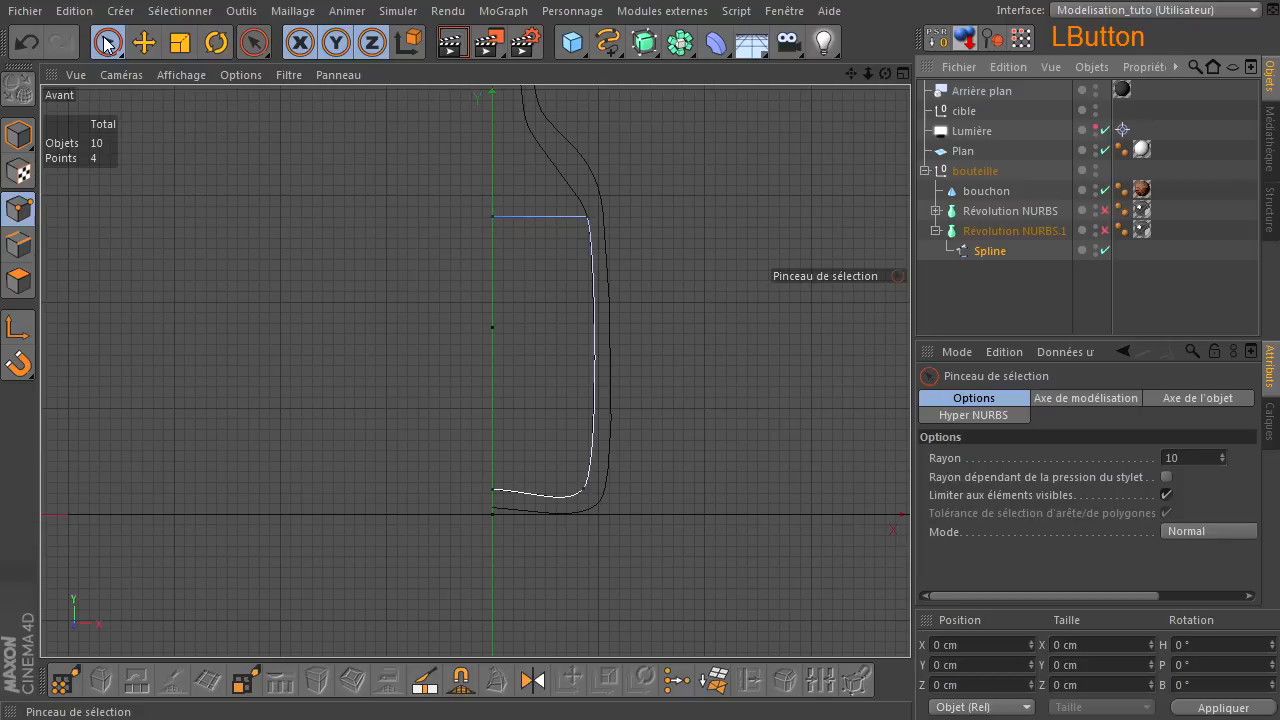
pyautogui.click(492, 216)
pyautogui.moveTo(573, 213); pyautogui.dragTo(616, 214)
pyautogui.moveTo(541, 119); pyautogui.dragTo(541, 162)
pyautogui.scroll(8, 596, 290)
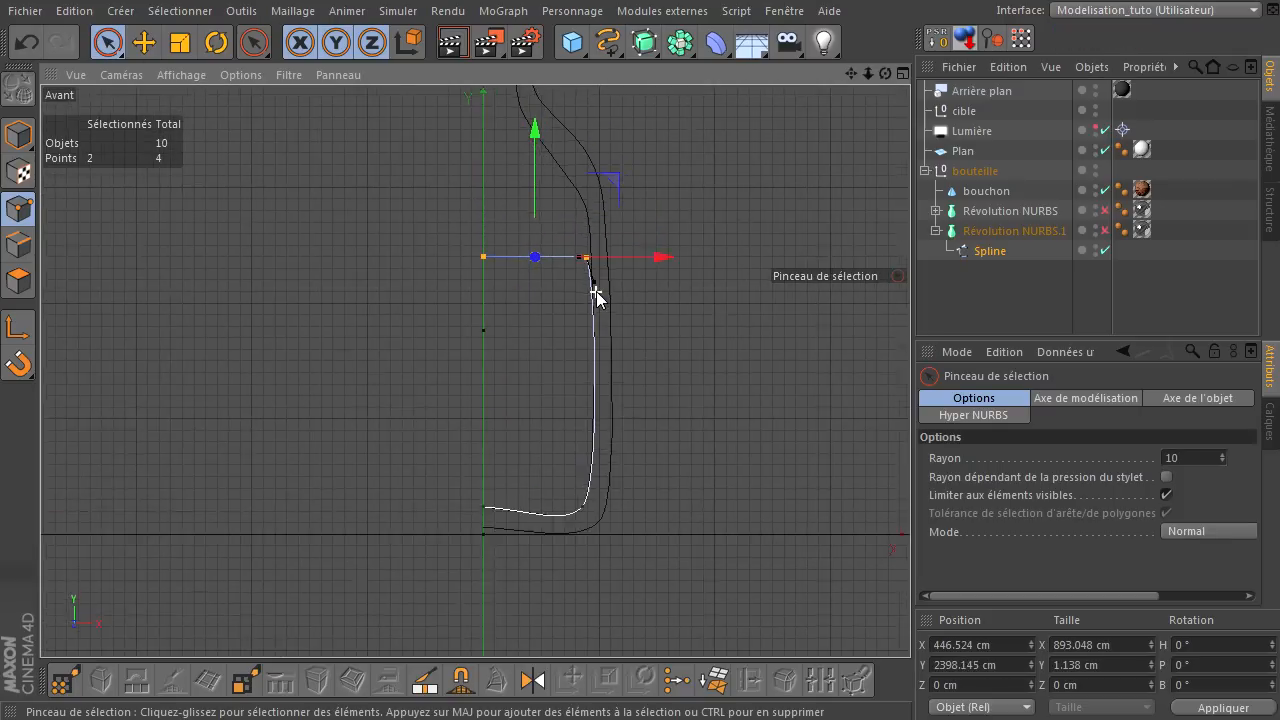
# - Move the upper corner point along X to about 923.5 cm, just inside the bottle's inner wall
pyautogui.scroll(3, 591, 296)
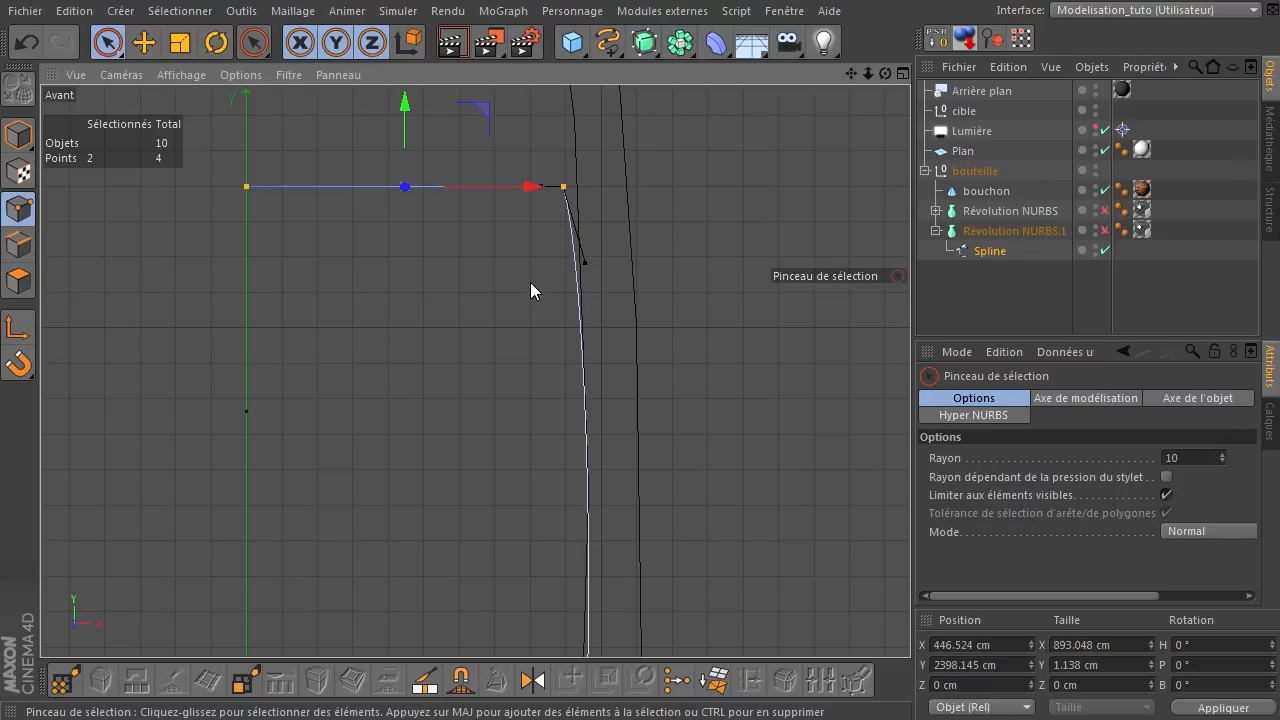
pyautogui.click(553, 229)
pyautogui.click(566, 190)
pyautogui.moveTo(625, 187); pyautogui.dragTo(632, 185)
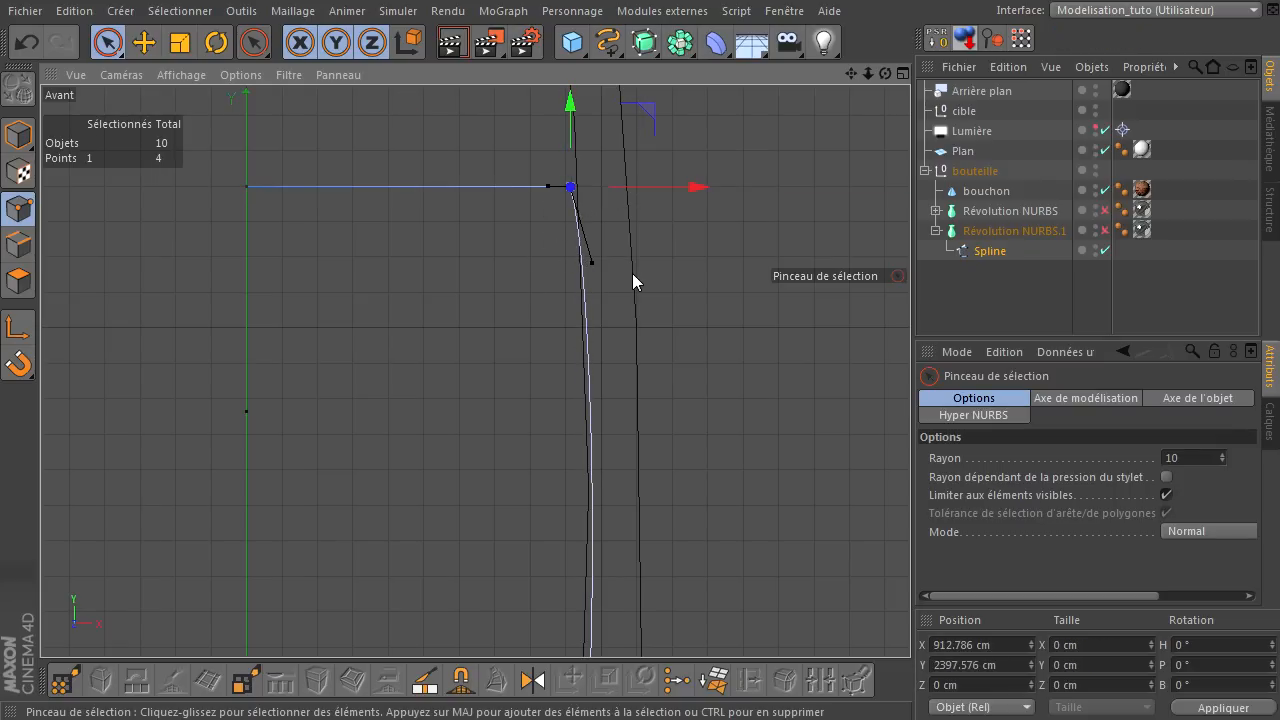
pyautogui.scroll(6, 651, 237)
pyautogui.moveTo(850, 73); pyautogui.dragTo(646, 262)
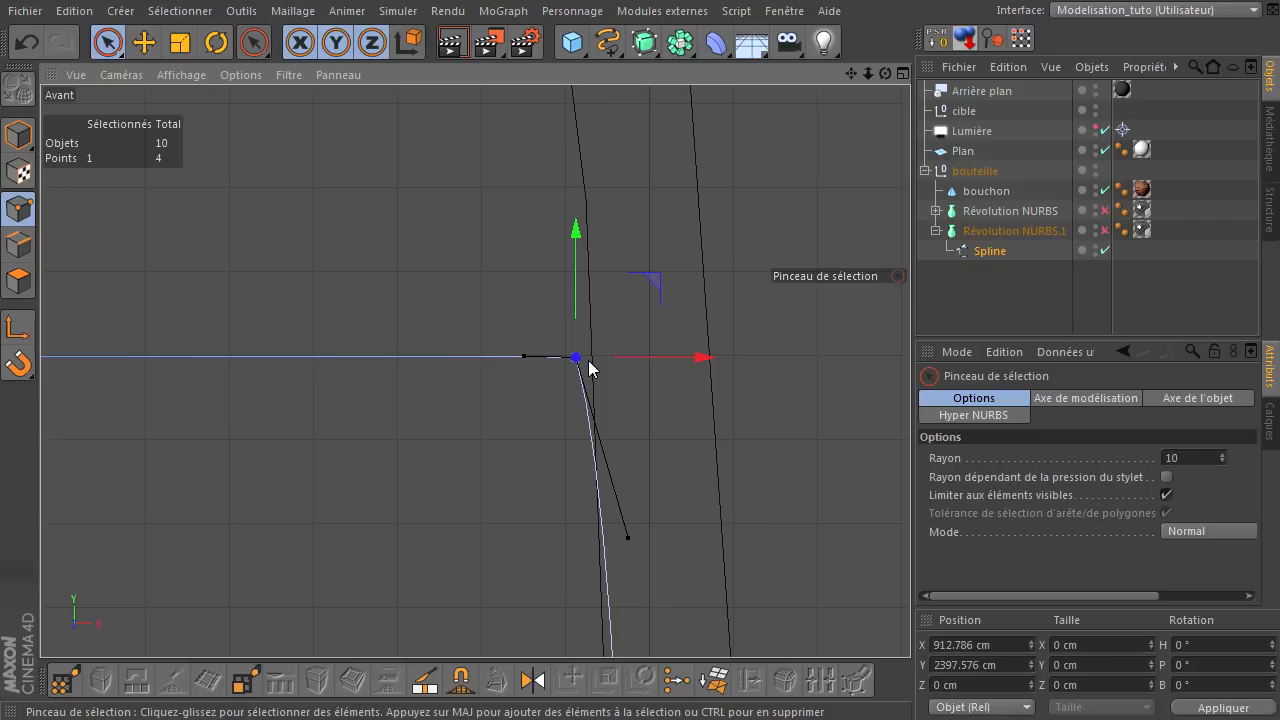
pyautogui.moveTo(664, 360); pyautogui.dragTo(686, 368)
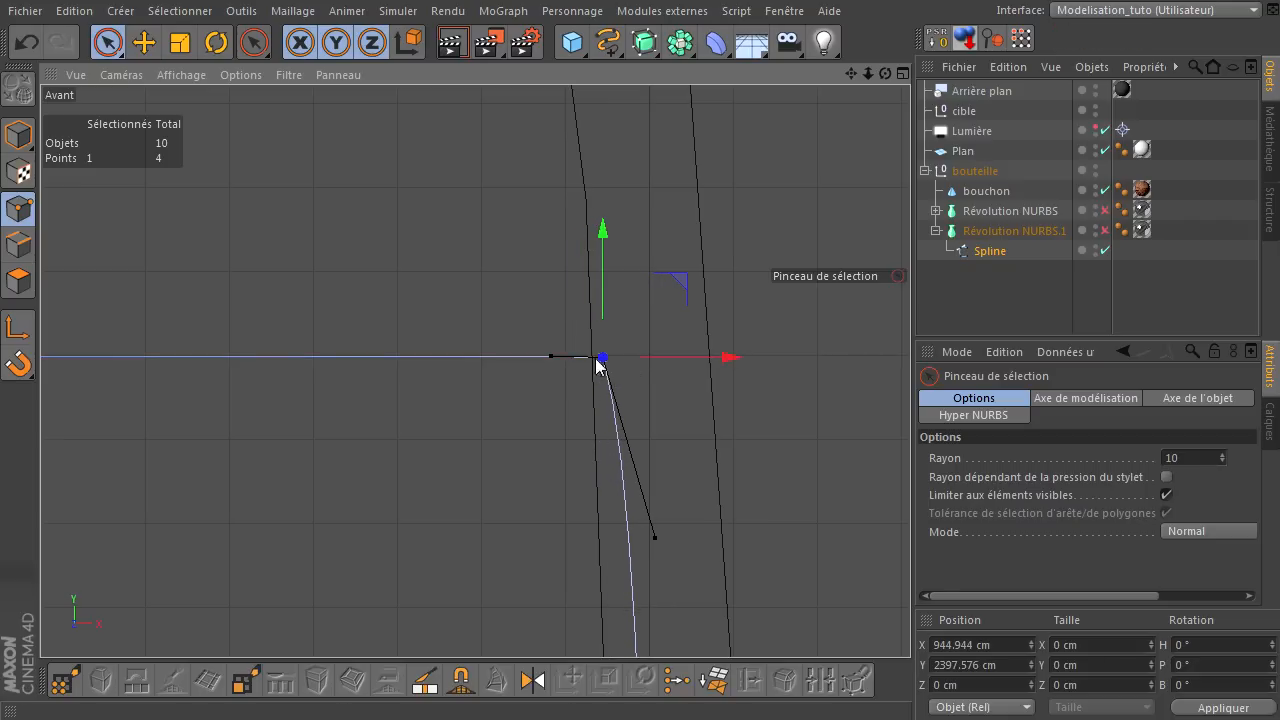
pyautogui.click(729, 366)
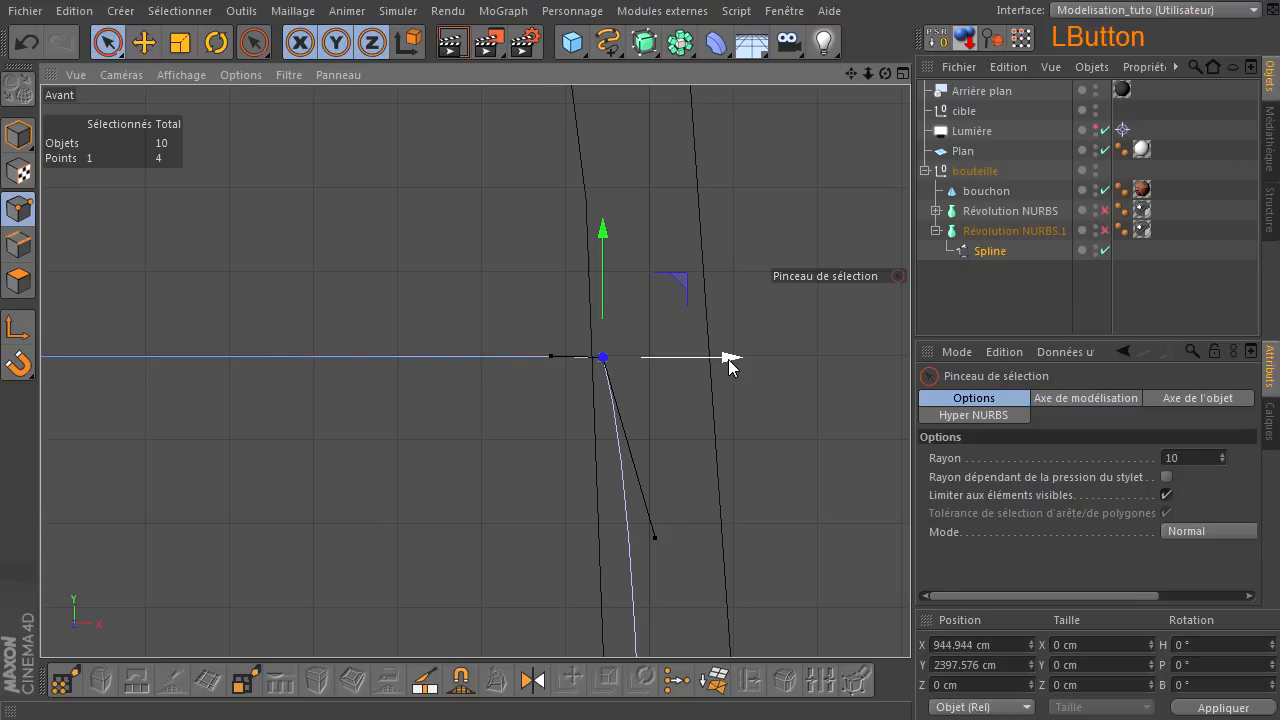
pyautogui.moveTo(728, 359); pyautogui.dragTo(709, 361)
pyautogui.click(691, 381)
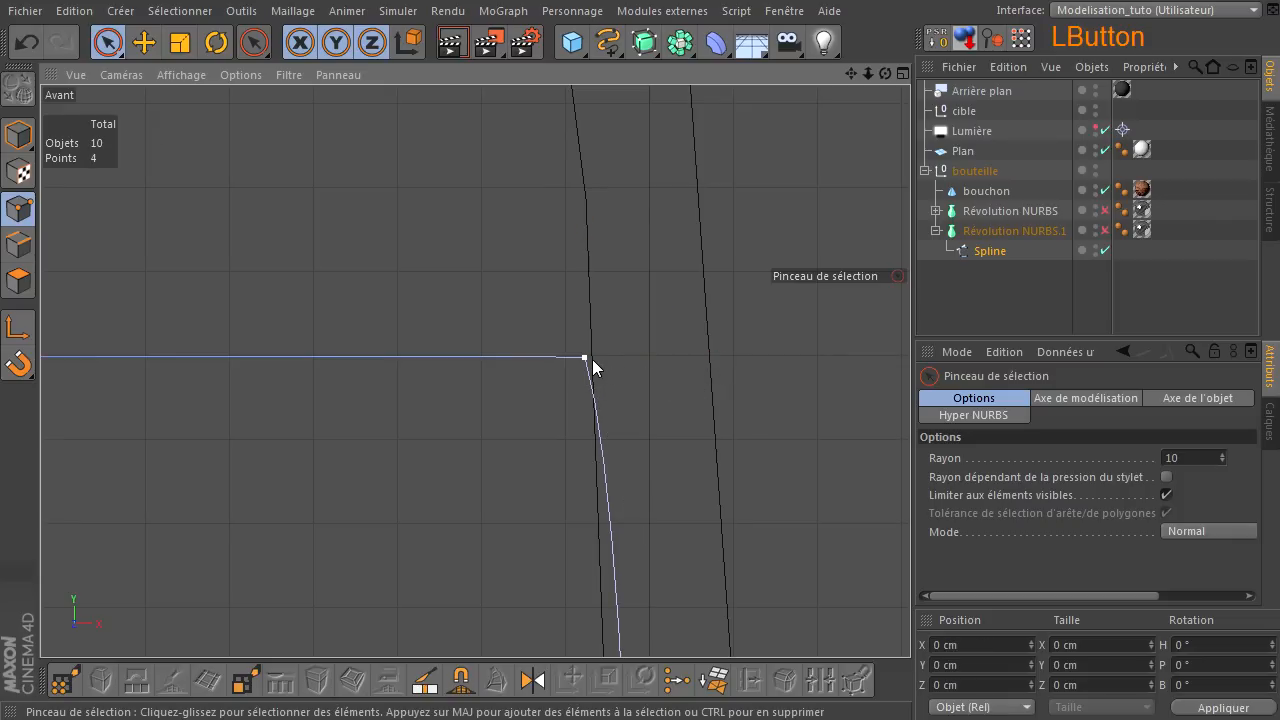
pyautogui.scroll(3, 590, 358)
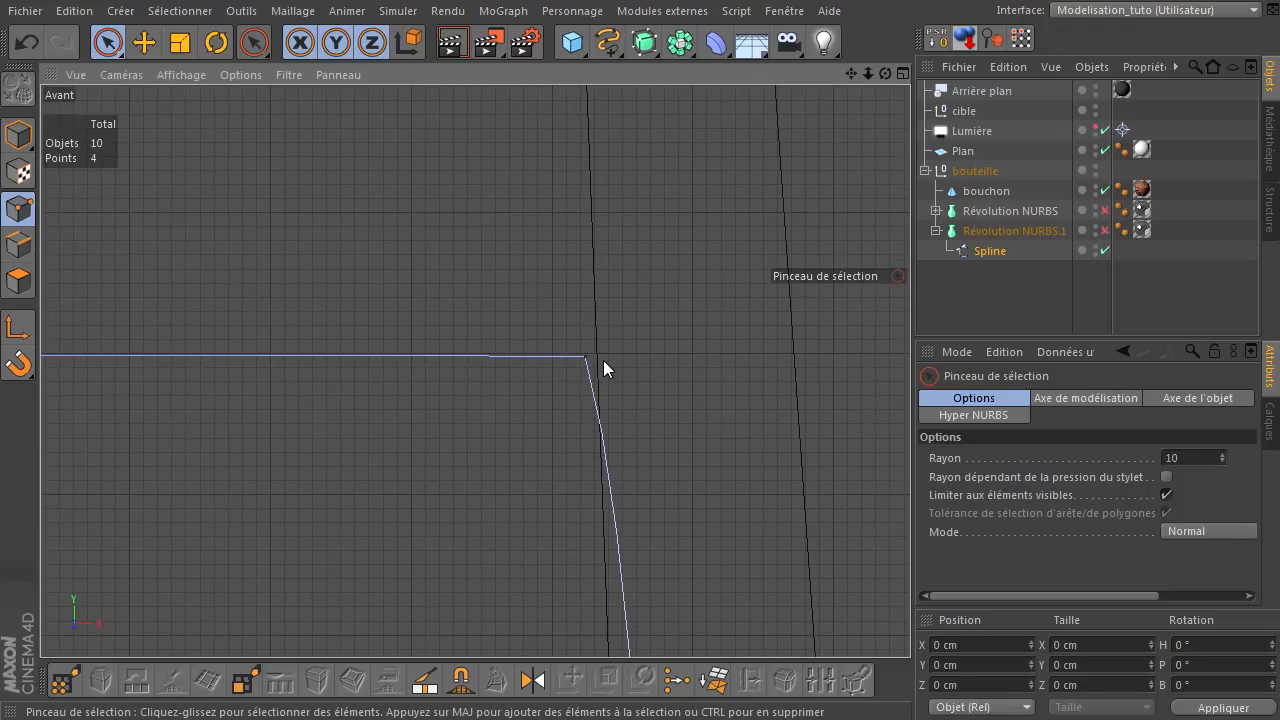
# - Move the lower corner point inward to about X 847 cm, Y 245 cm
pyautogui.scroll(-4, 626, 433)
pyautogui.moveTo(851, 74); pyautogui.dragTo(912, 476)
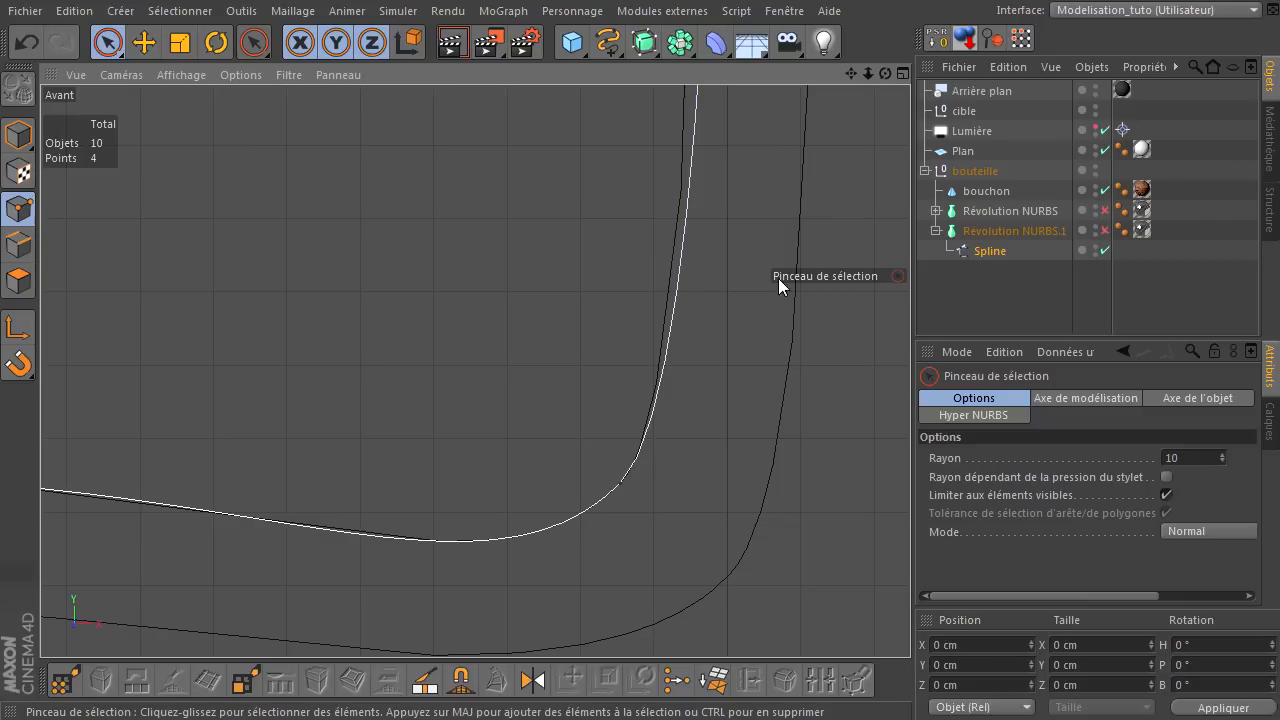
pyautogui.click(620, 480)
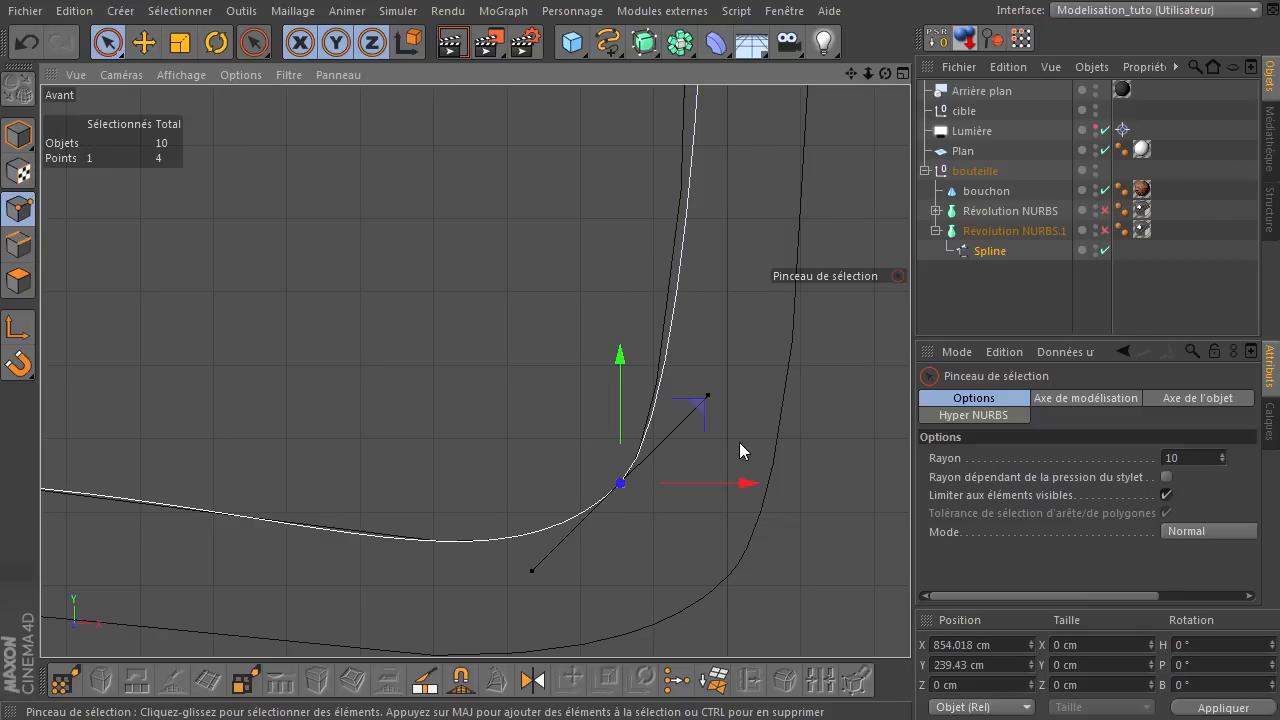
pyautogui.moveTo(704, 424); pyautogui.dragTo(694, 416)
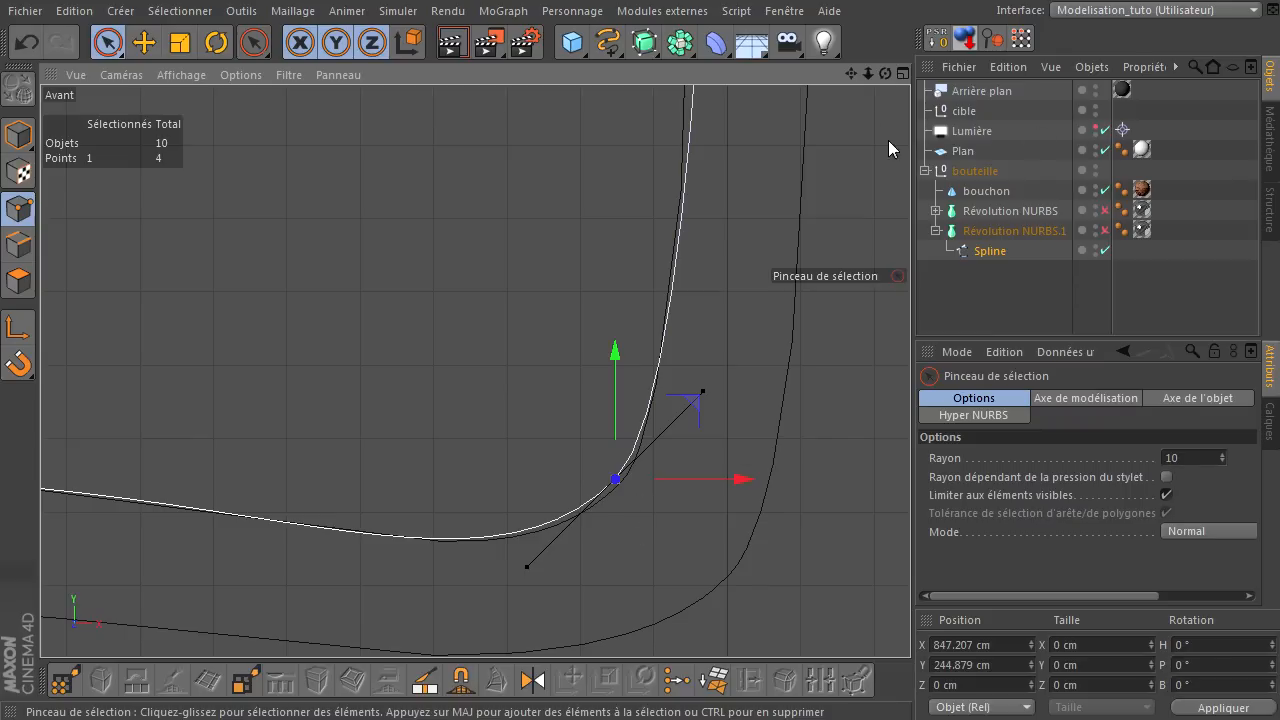
# - Raise the spline's bottom end point on the Y axis to about Y 244.8 cm
pyautogui.moveTo(850, 73); pyautogui.dragTo(604, 238)
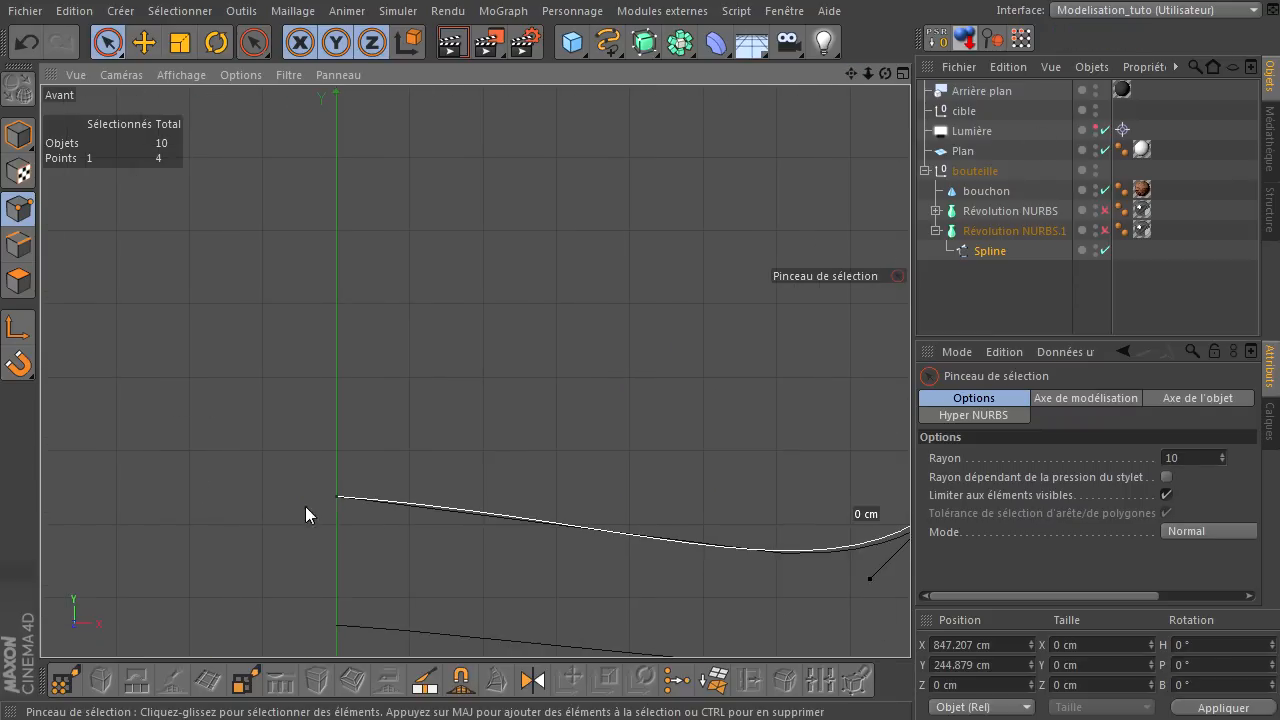
pyautogui.click(335, 497)
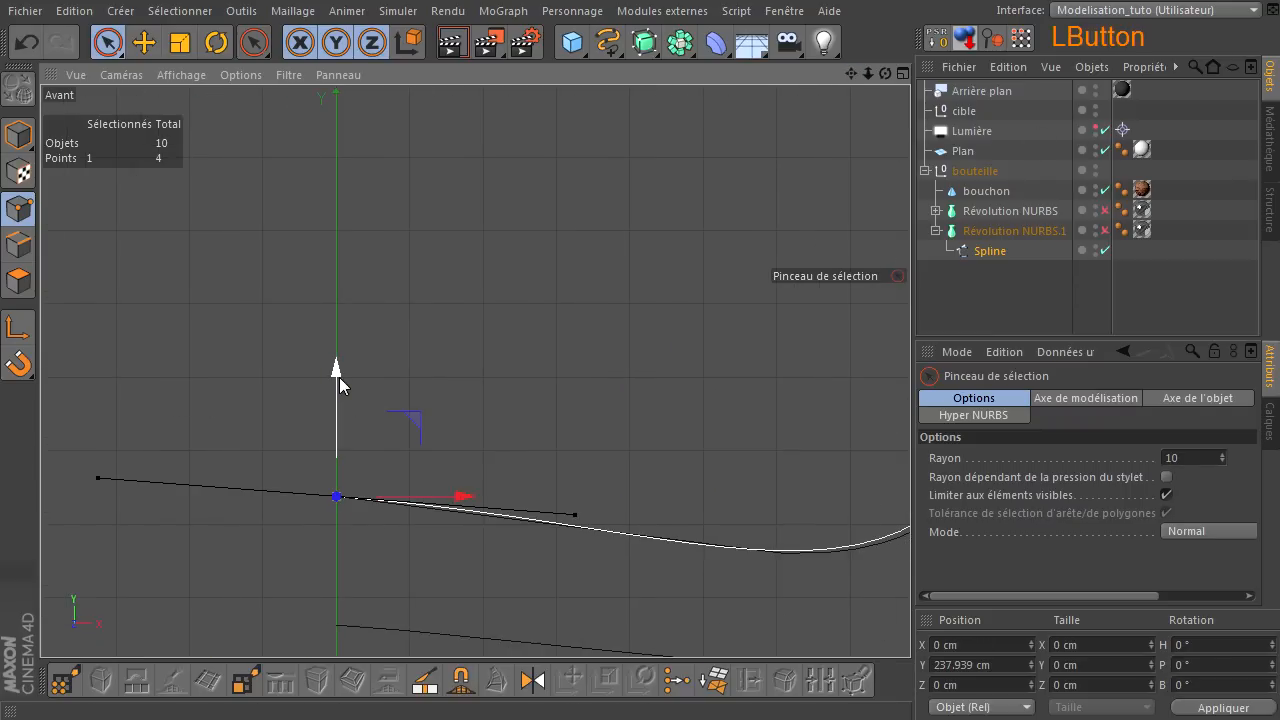
pyautogui.moveTo(339, 376); pyautogui.dragTo(339, 375)
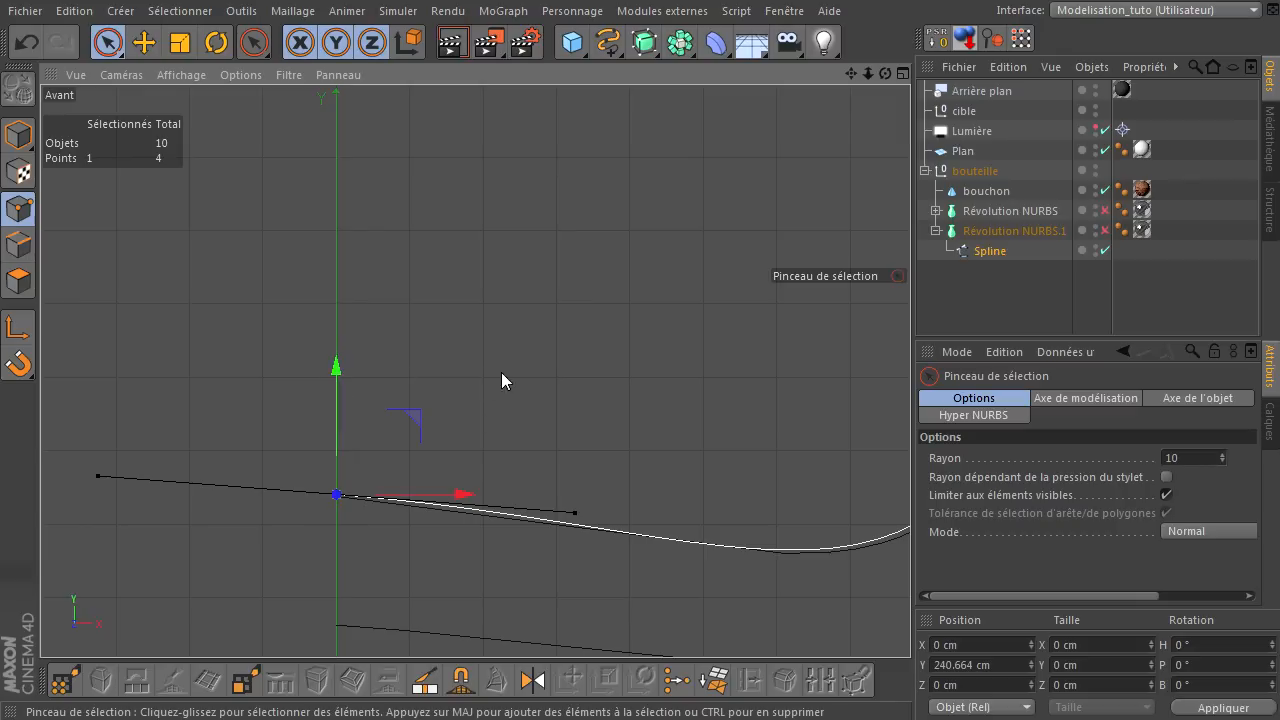
pyautogui.click(357, 514)
pyautogui.click(337, 494)
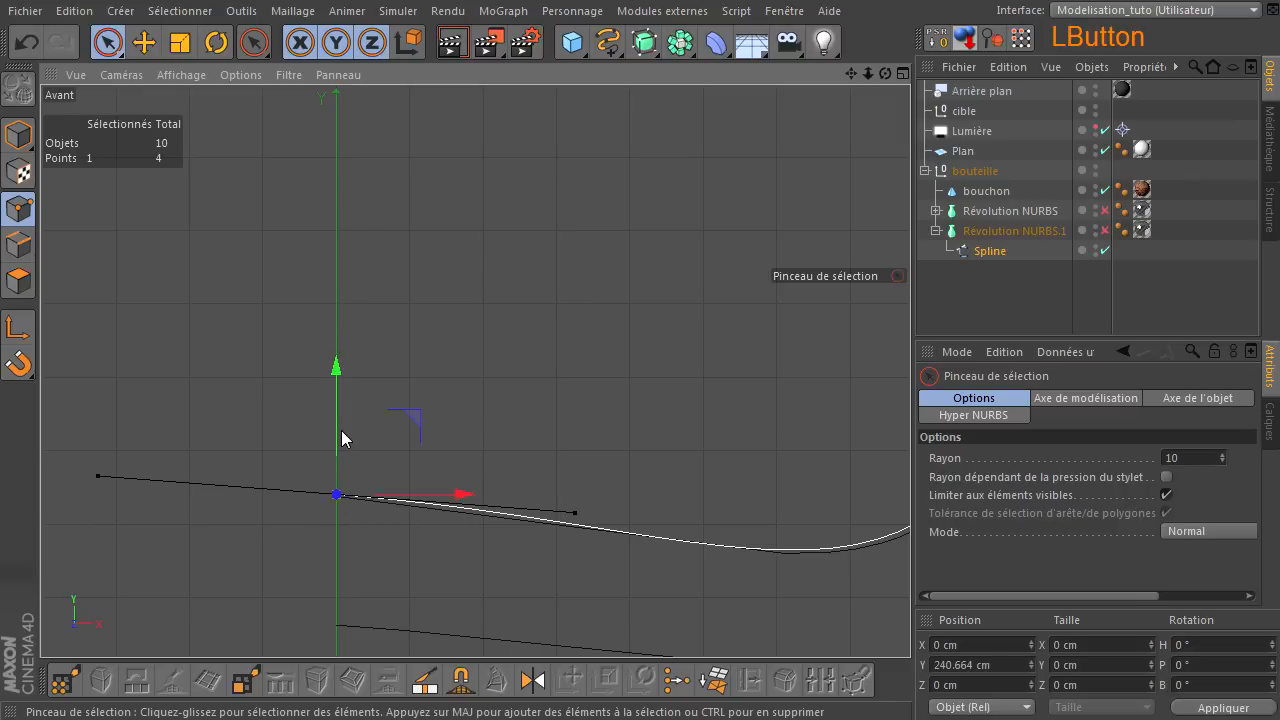
pyautogui.moveTo(339, 418); pyautogui.dragTo(339, 415)
pyautogui.click(556, 408)
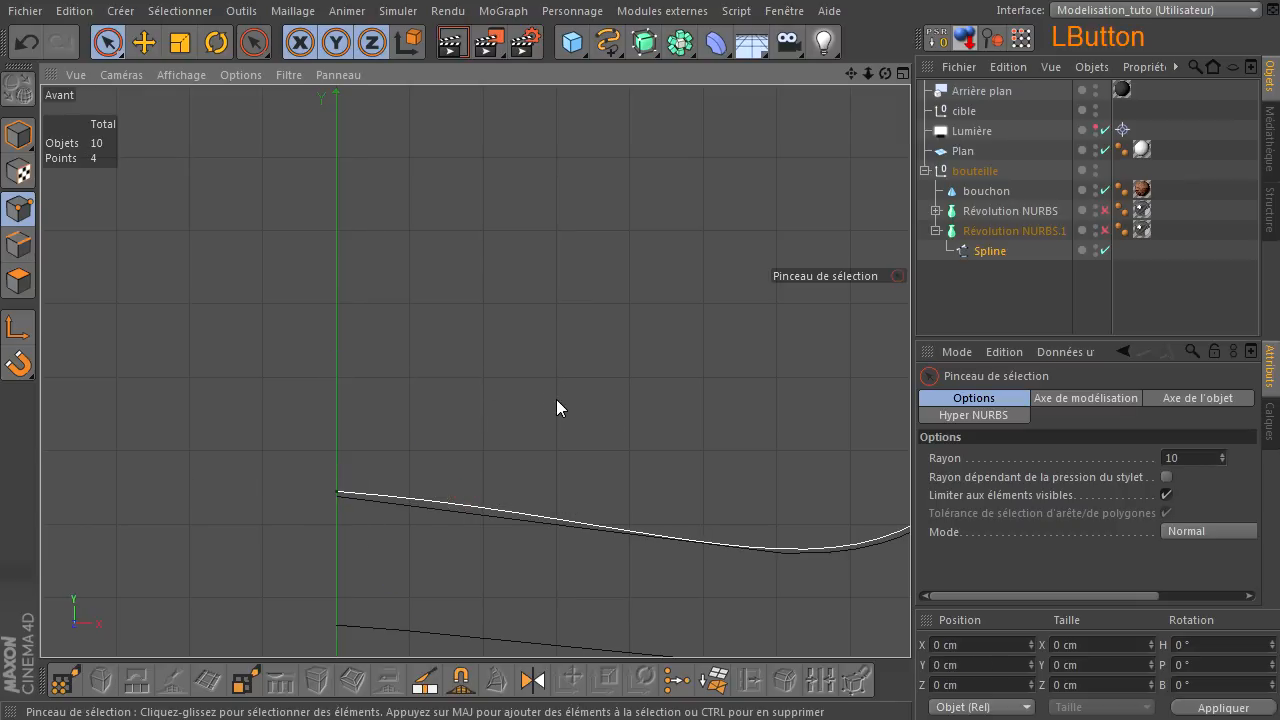
# - Nudge the tangent handle of the bottom end point slightly upward with the Move tool
pyautogui.click(335, 493)
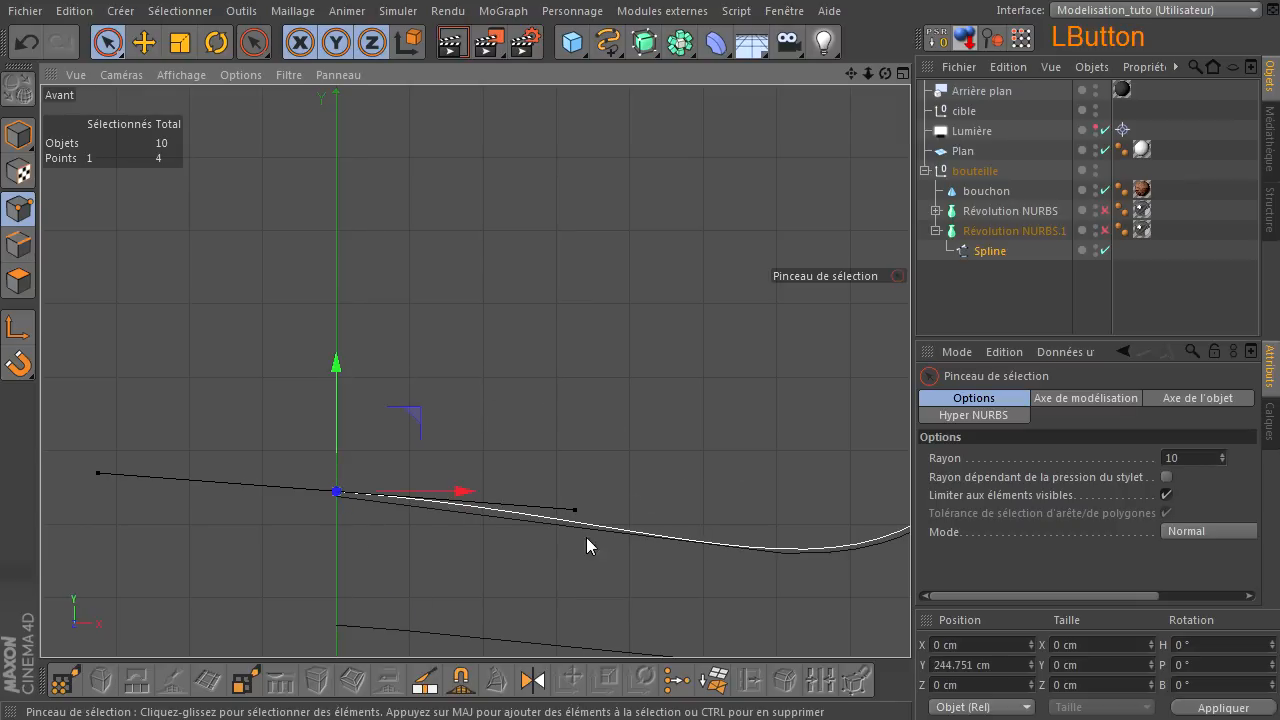
pyautogui.click(577, 510)
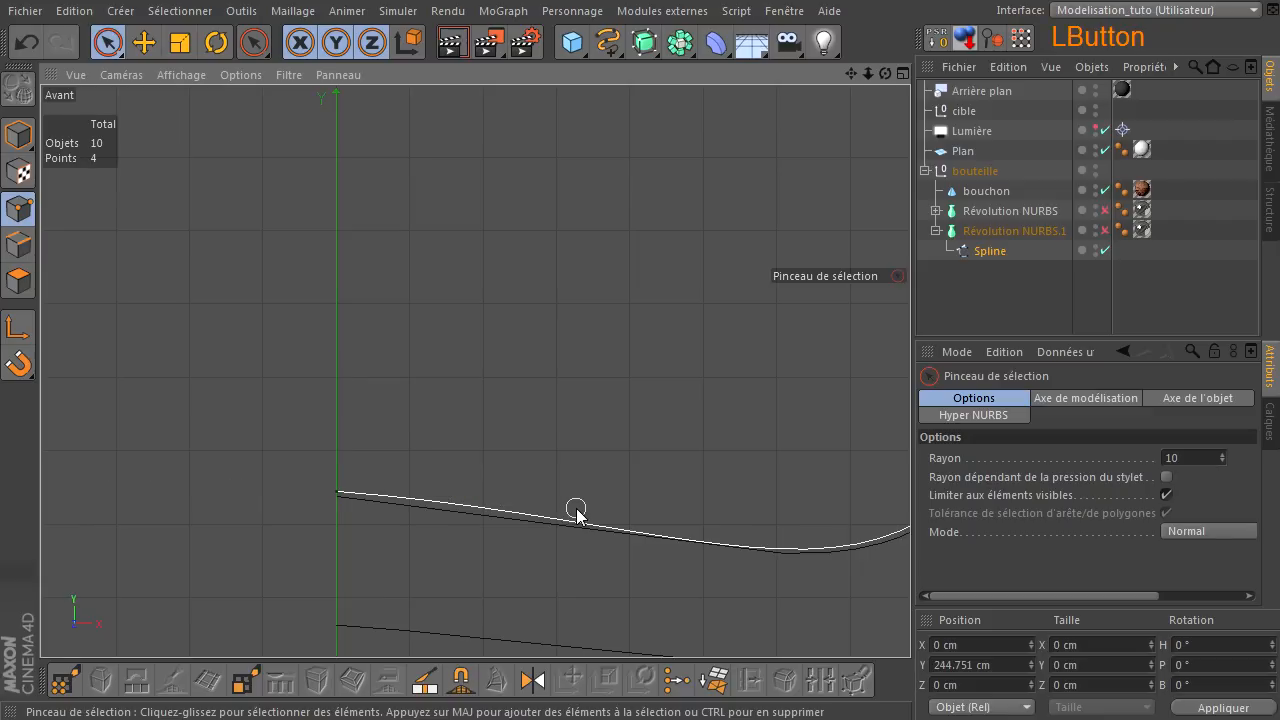
pyautogui.click(336, 493)
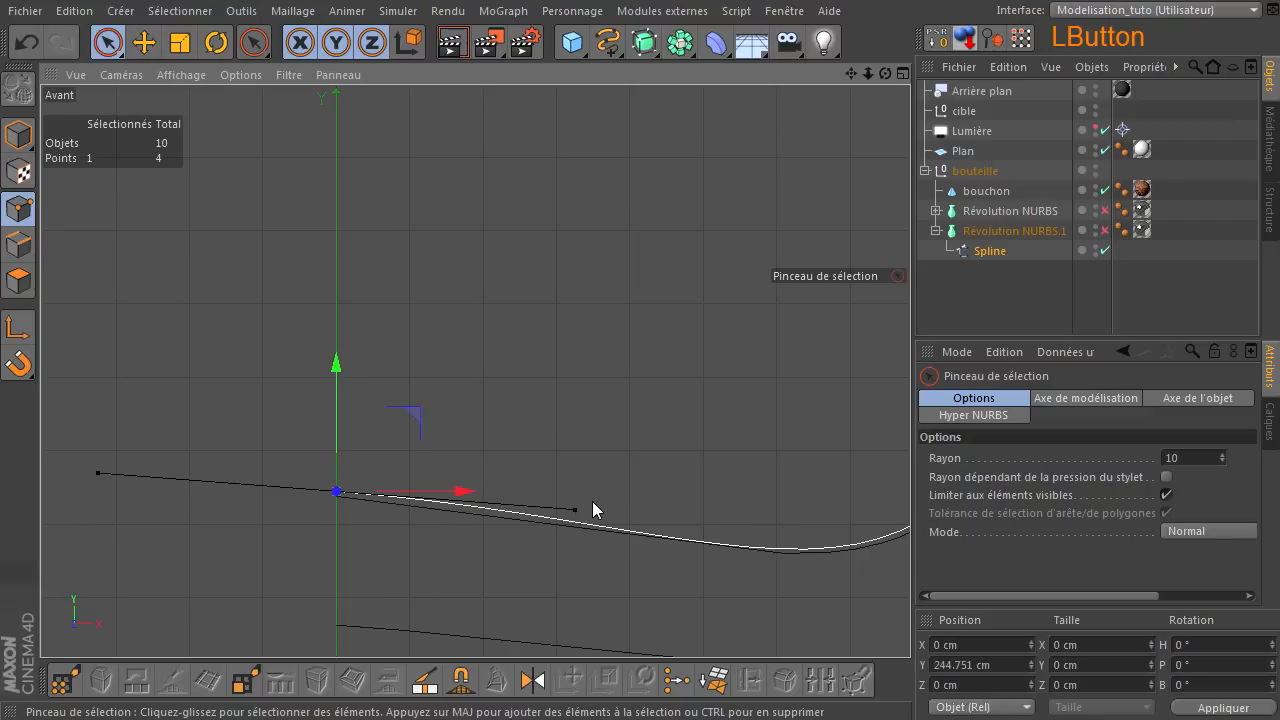
pyautogui.click(576, 508)
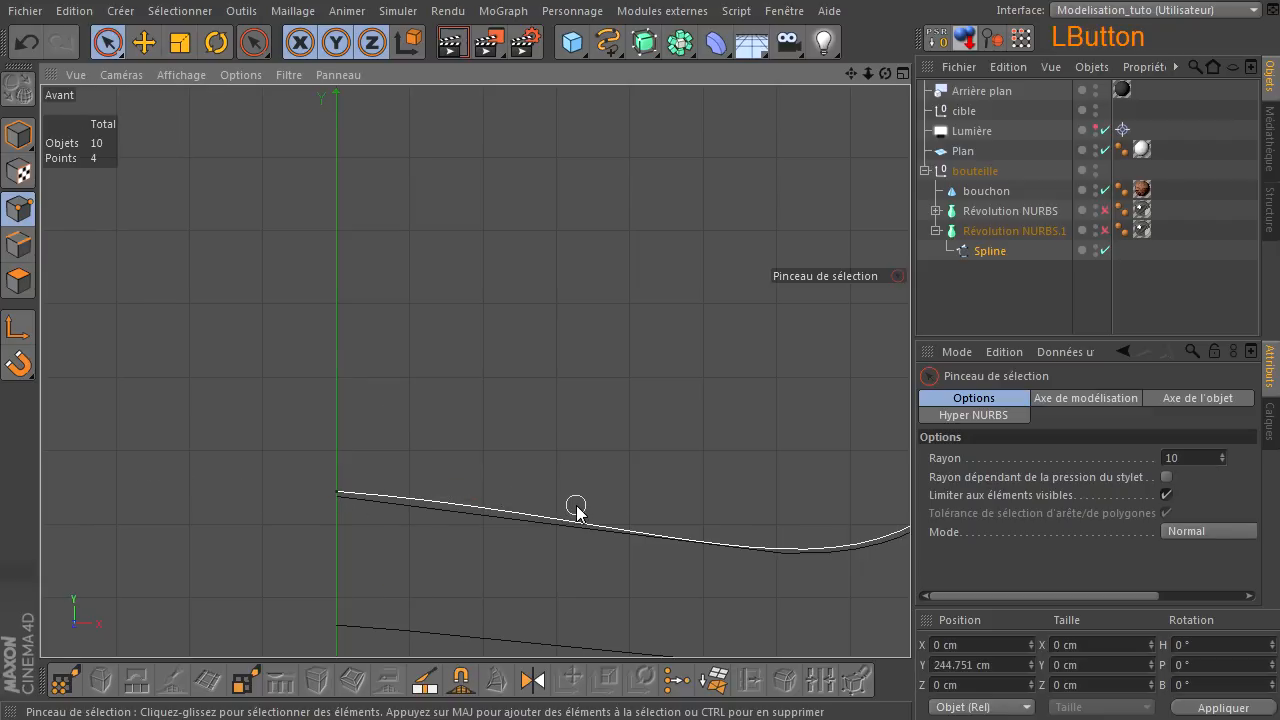
pyautogui.click(336, 491)
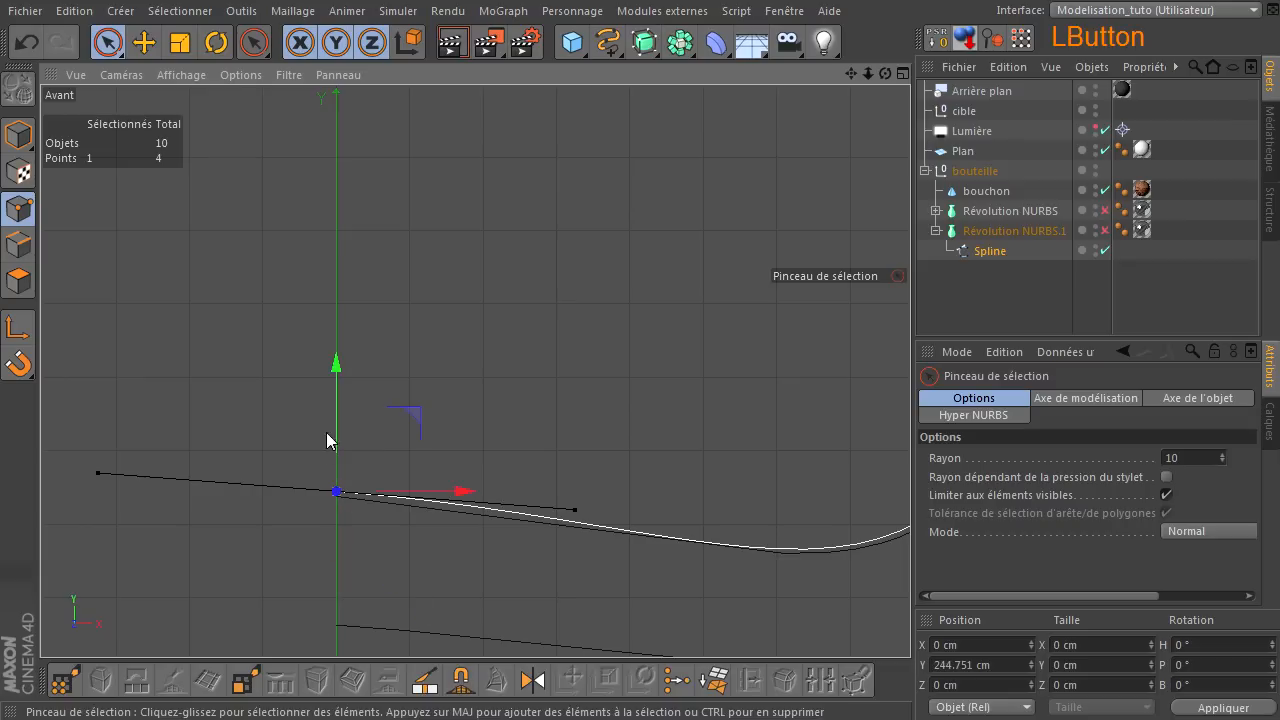
pyautogui.click(143, 42)
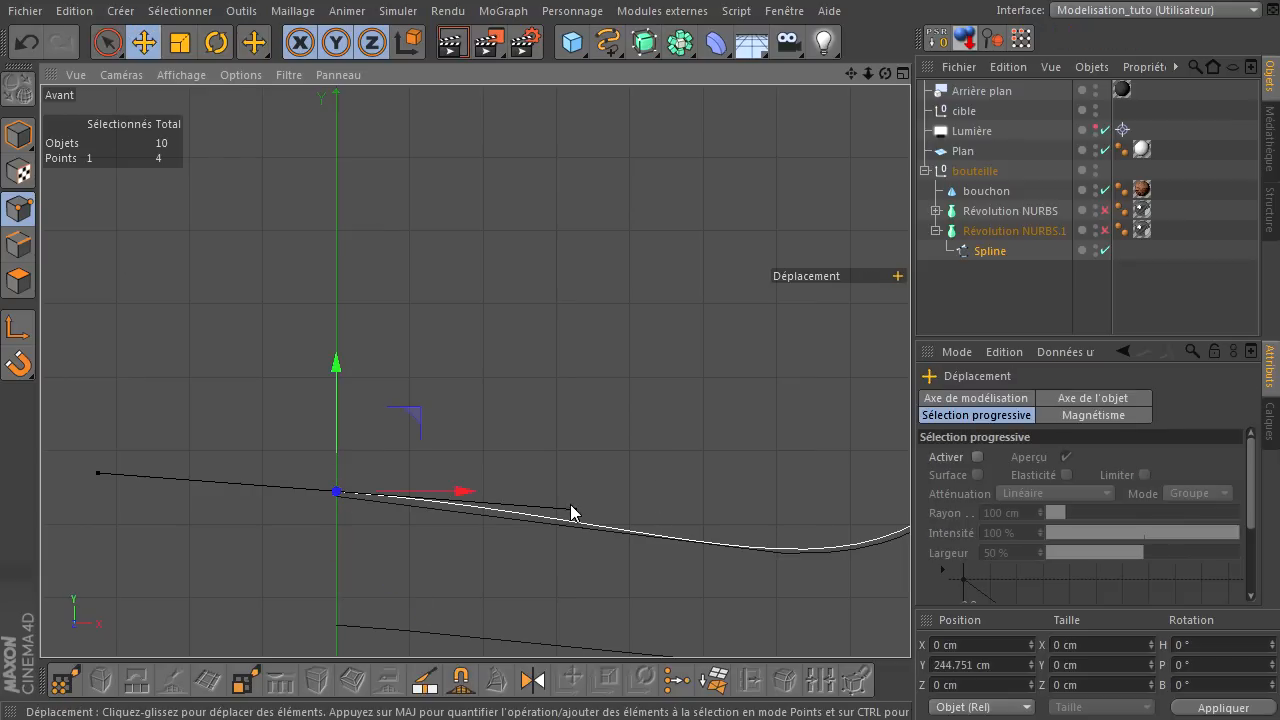
pyautogui.moveTo(577, 508); pyautogui.dragTo(577, 506)
# - Shorten the lower corner point's tangent handles and place the point at about X 837.7 cm, Y 232.6 cm
pyautogui.moveTo(850, 73); pyautogui.dragTo(910, 490)
pyautogui.click(706, 515)
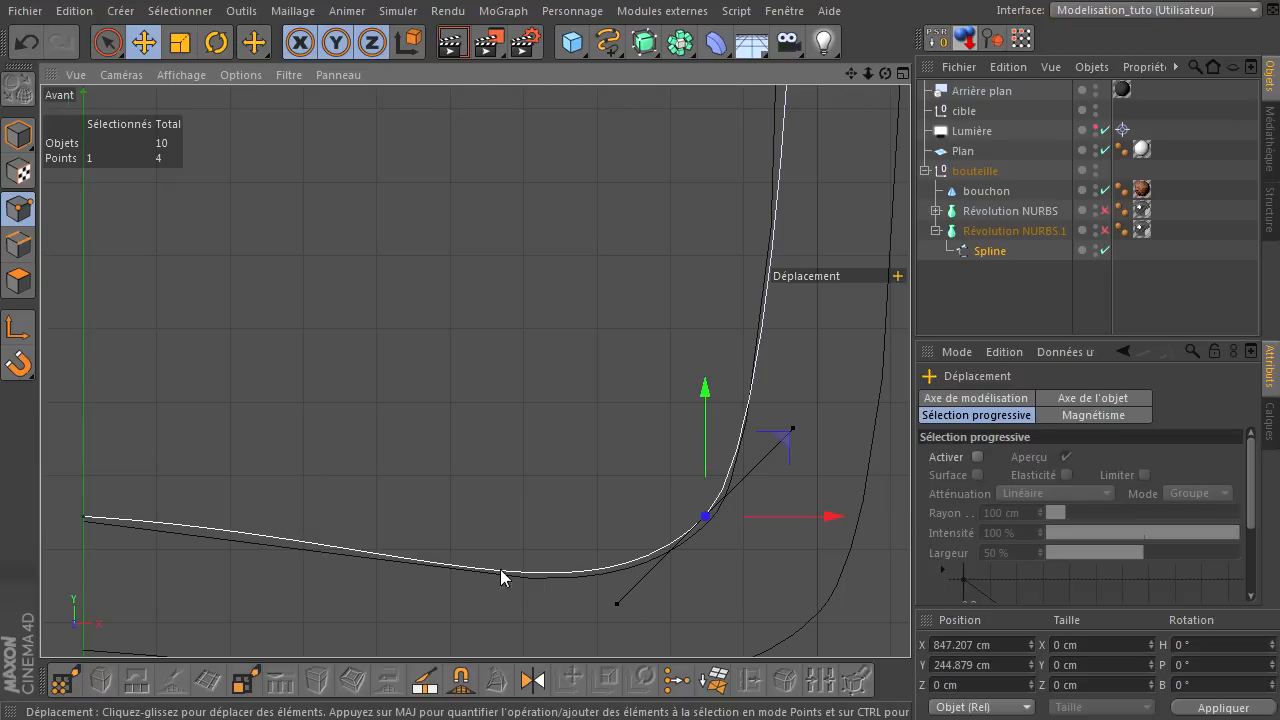
pyautogui.moveTo(795, 429); pyautogui.dragTo(778, 449)
pyautogui.moveTo(849, 77); pyautogui.dragTo(811, 558)
# - Adjust only the upper corner point's lower tangent handle to nearly vertical, keeping the spline's side inside the bottle's inner wall
pyautogui.scroll(-3, 667, 197)
pyautogui.scroll(-4, 666, 198)
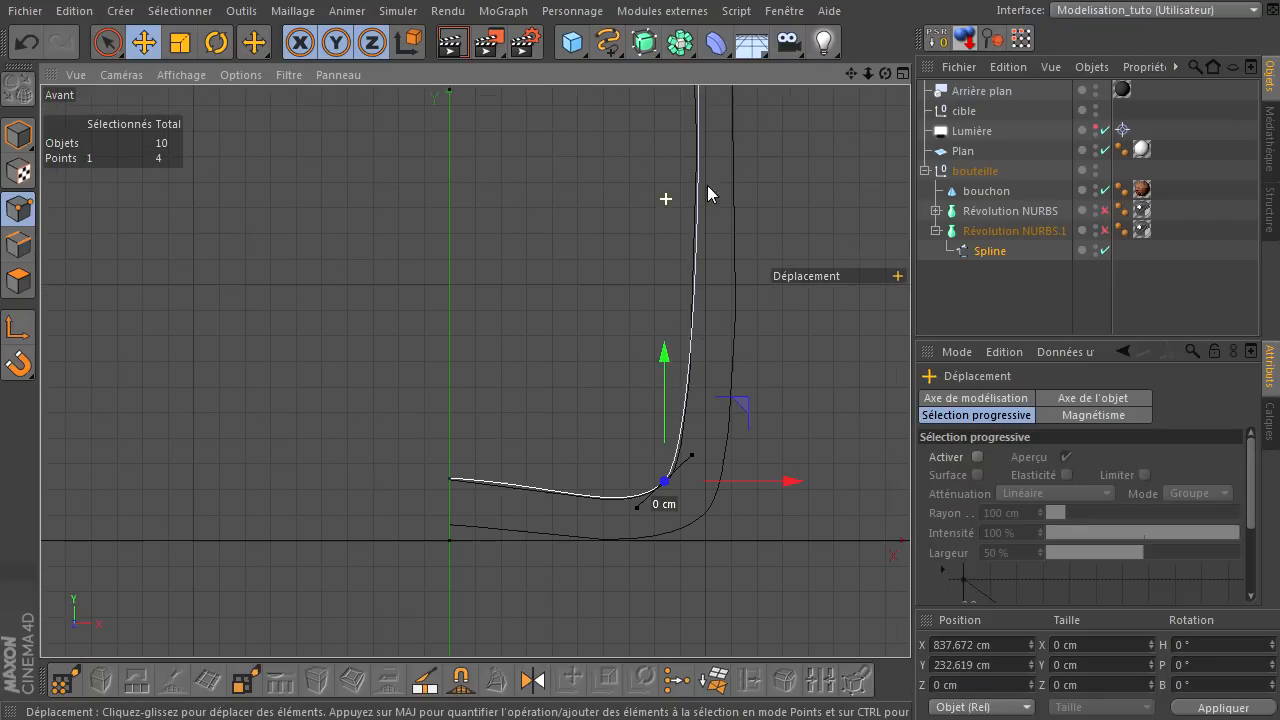
pyautogui.moveTo(849, 77); pyautogui.dragTo(910, 490)
pyautogui.click(688, 101)
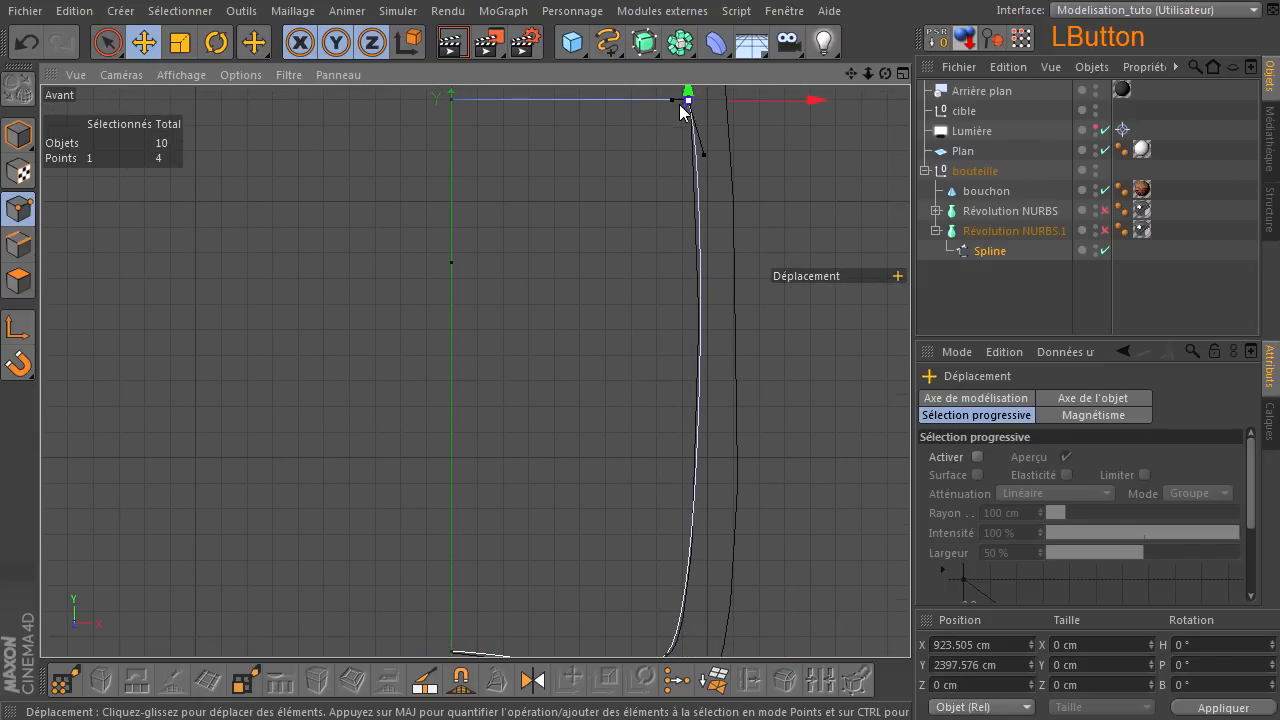
pyautogui.keyDown('shift'); pyautogui.moveTo(705, 156); pyautogui.dragTo(691, 177); pyautogui.keyUp('shift')
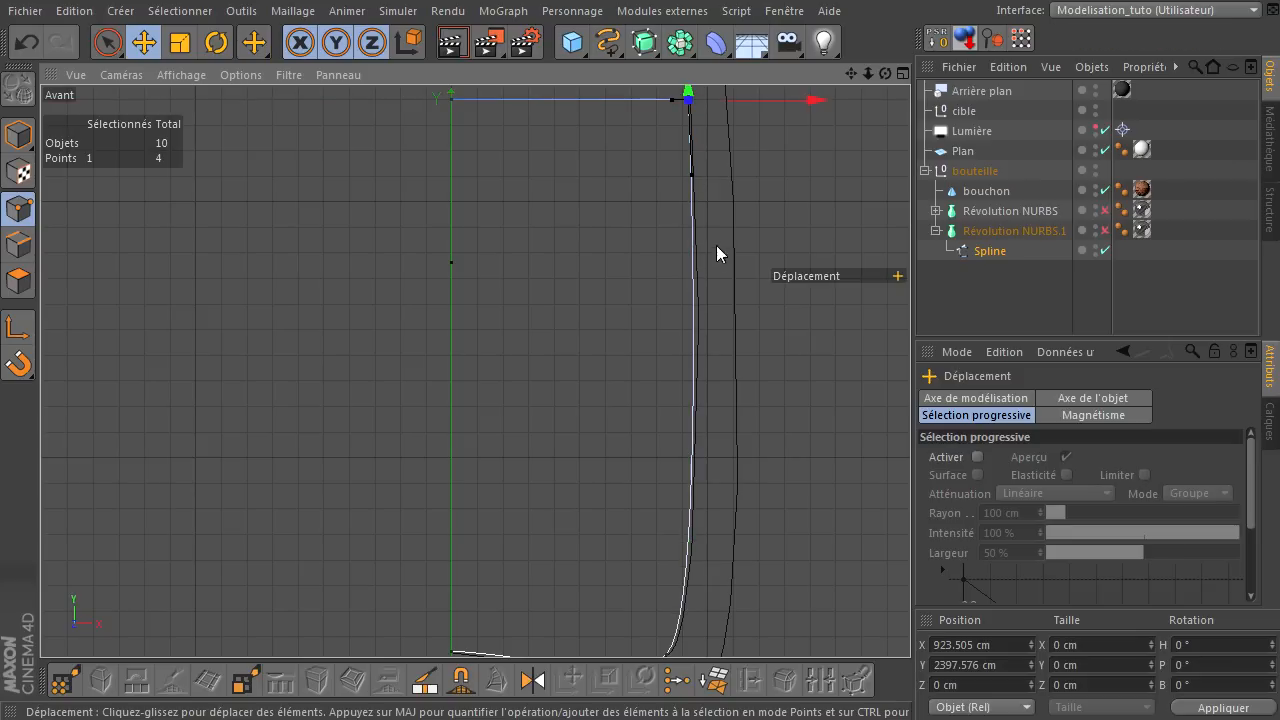
pyautogui.scroll(5, 685, 444)
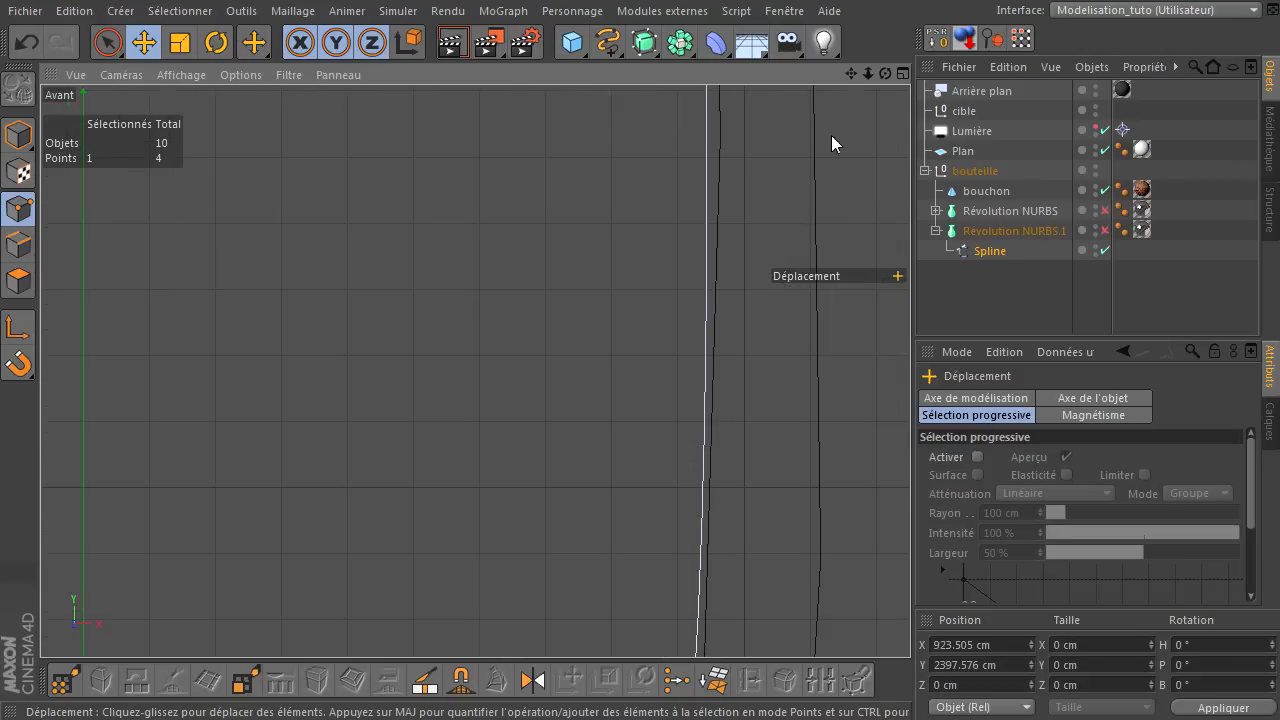
pyautogui.moveTo(851, 73); pyautogui.dragTo(910, 497)
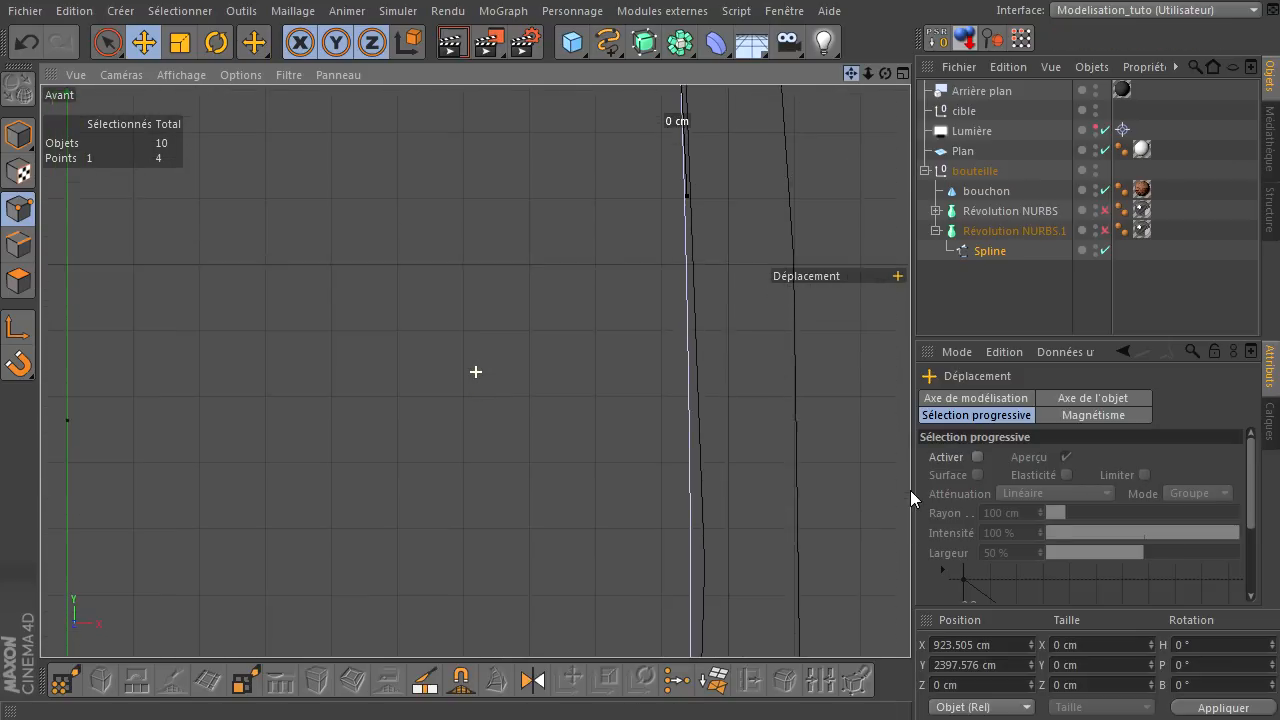
pyautogui.click(796, 223)
pyautogui.scroll(-5, 796, 223)
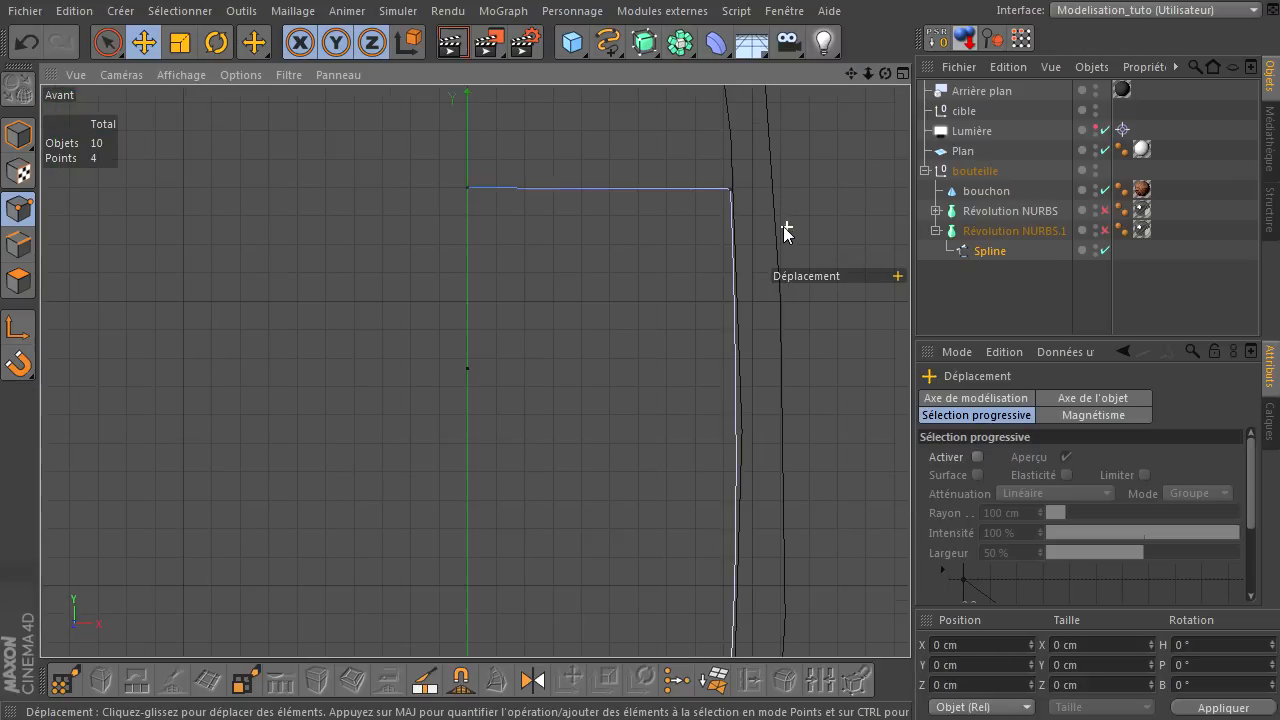
# - Deselect the spline and re-enable both Révolution NURBS objects to generate the liquid and the bottle
pyautogui.click(988, 304)
pyautogui.scroll(-5, 595, 300)
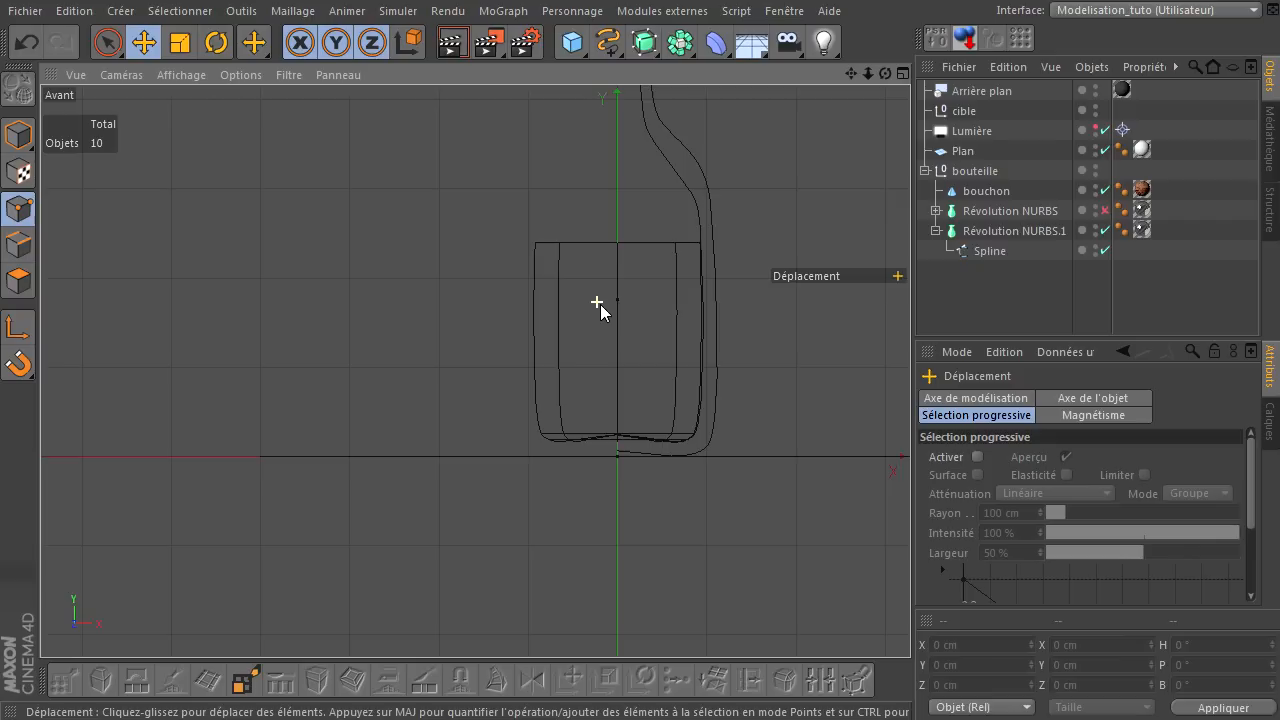
pyautogui.click(1104, 211)
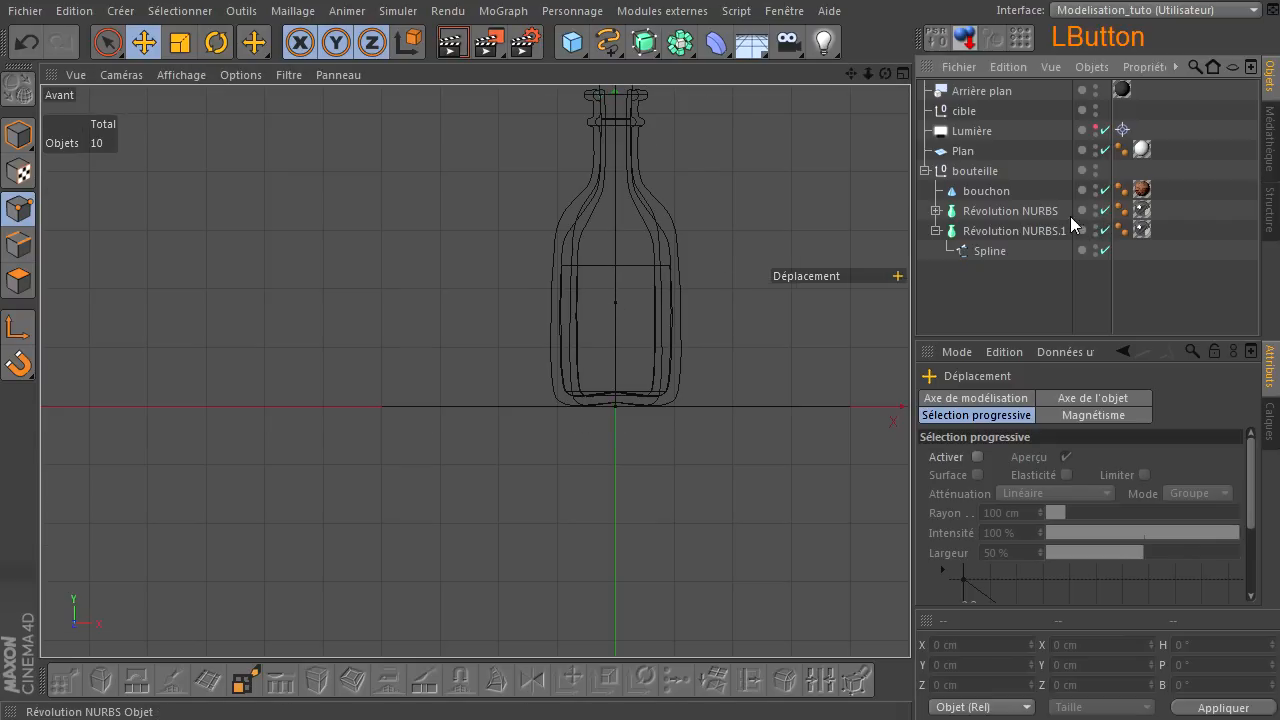
# - Delete the glass material tag from the liquid's Révolution NURBS.1 and show the bottle in the full-size perspective view
pyautogui.middleClick(700, 190)
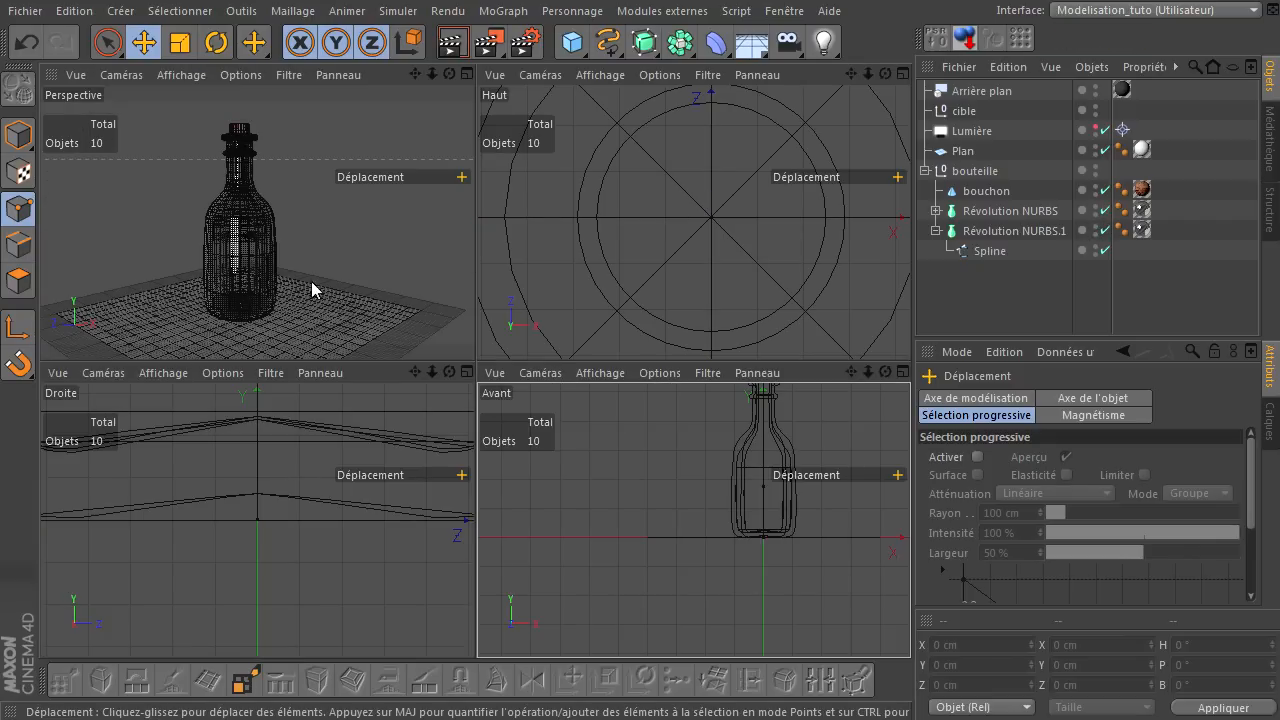
pyautogui.middleClick(318, 271)
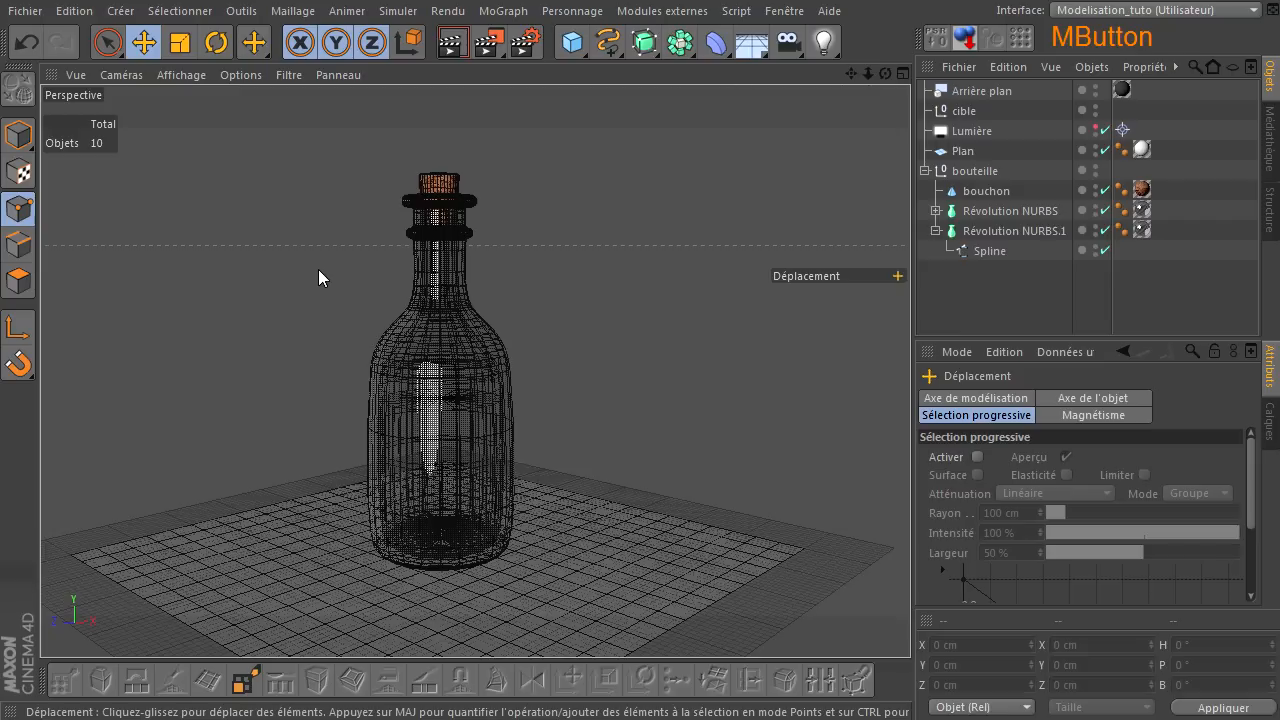
pyautogui.click(1141, 231)
pyautogui.press('Delete')
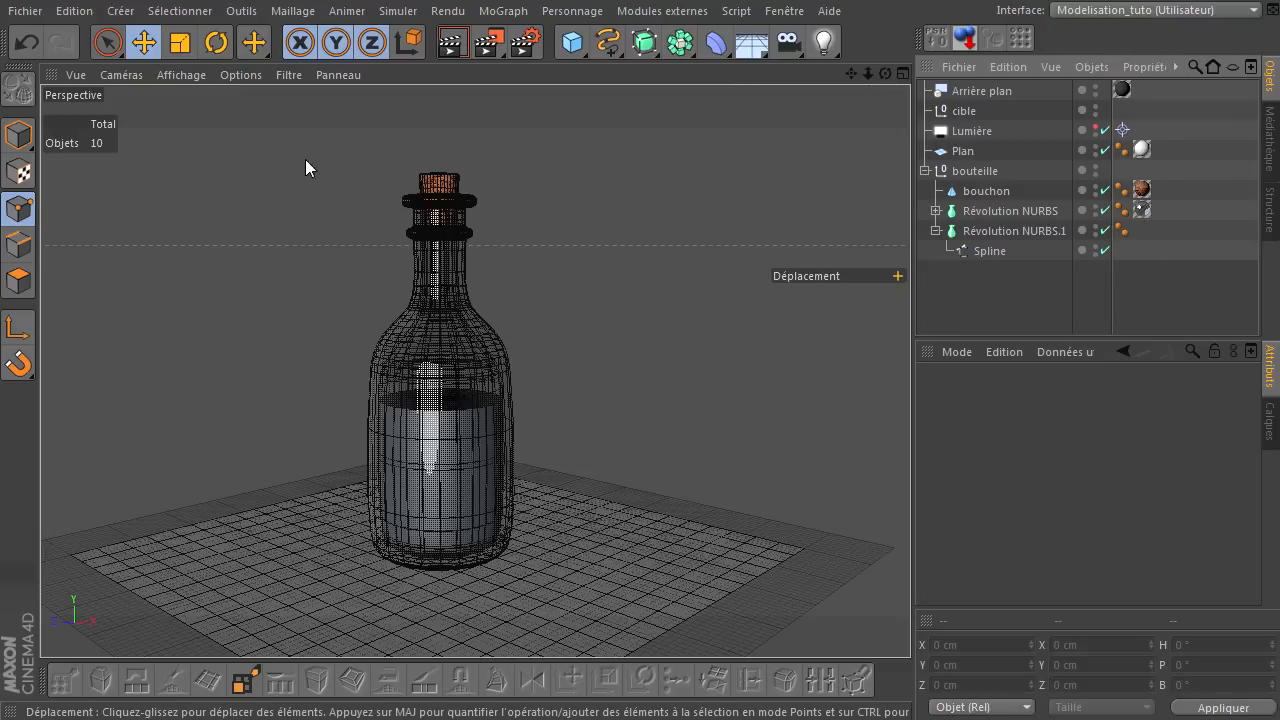
# - Render the bottle and its liquid in the perspective view from two camera angles
pyautogui.click(452, 42)
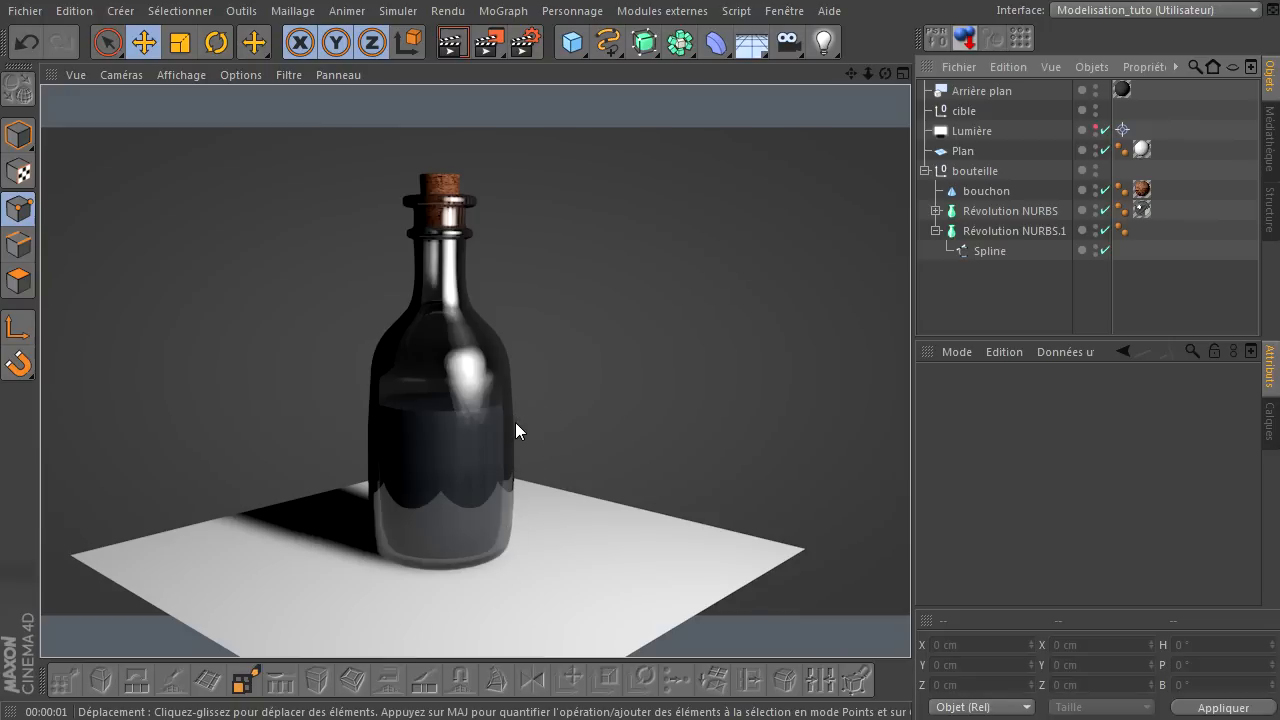
pyautogui.moveTo(885, 74); pyautogui.dragTo(910, 490)
pyautogui.click(452, 42)
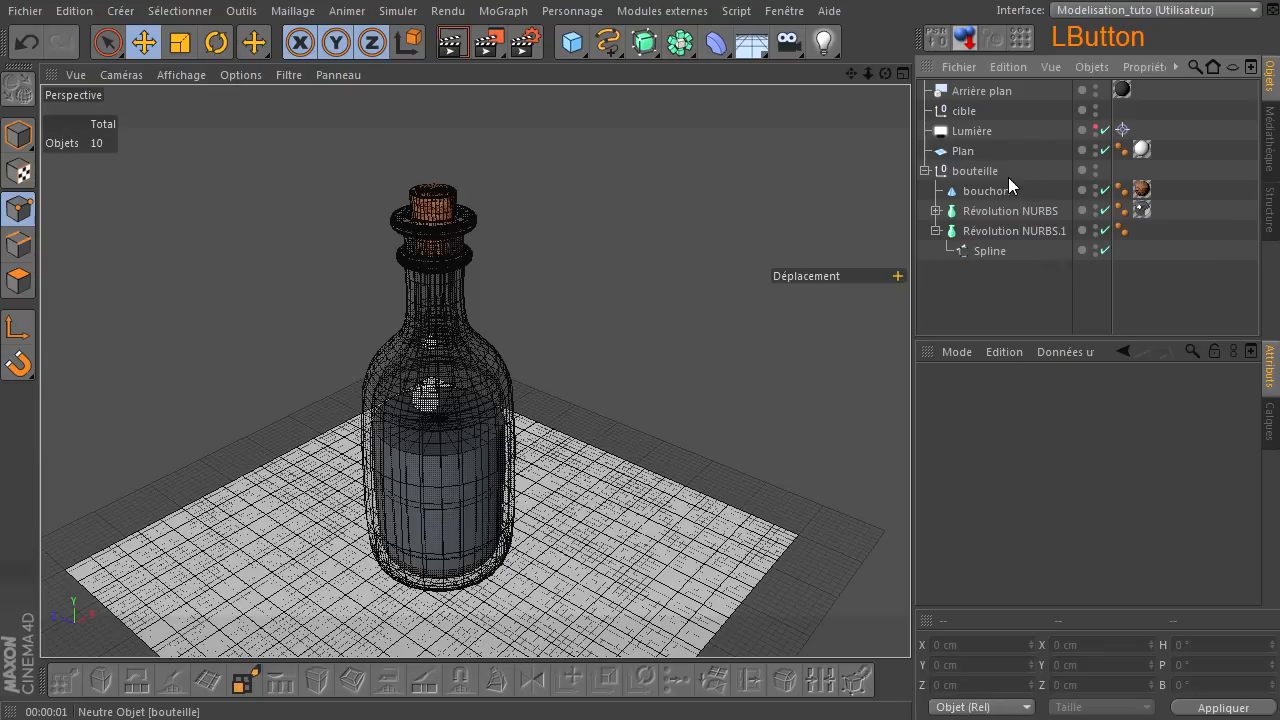
# - Switch to the standard_tuto layout, assign Mat.3 to the bouteille null and open the material's colour settings
pyautogui.click(985, 171)
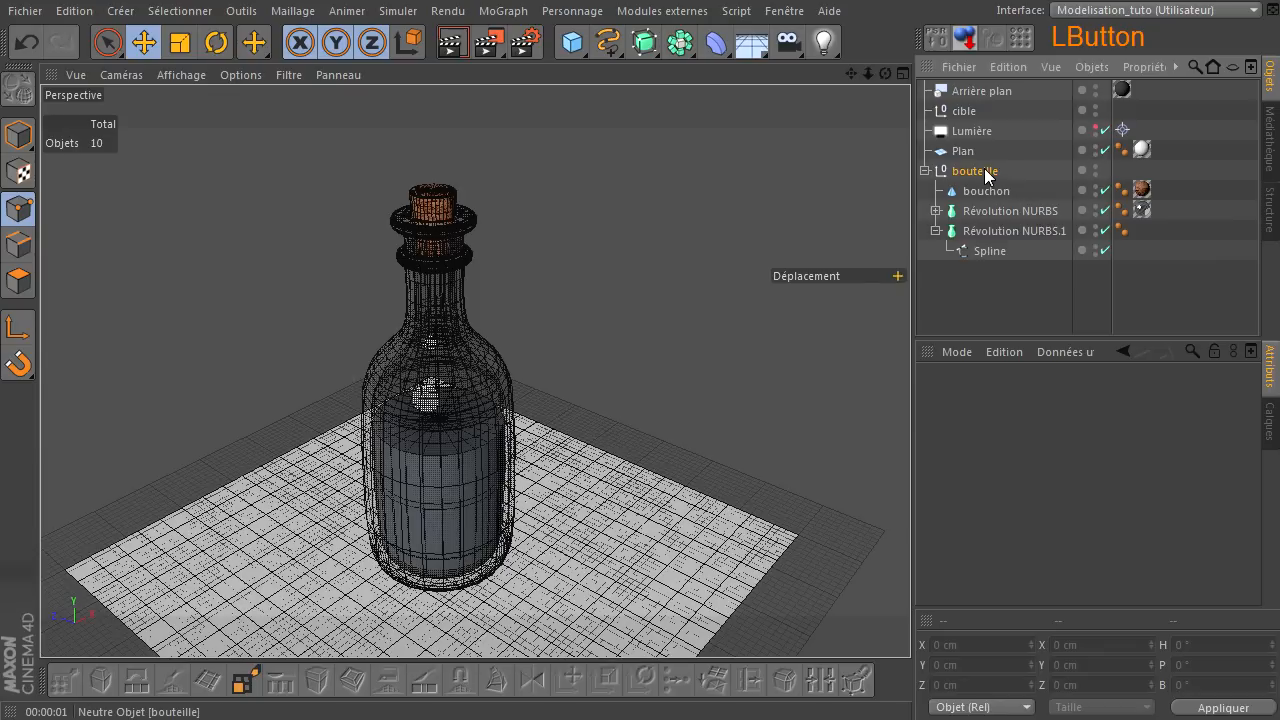
pyautogui.click(1230, 10)
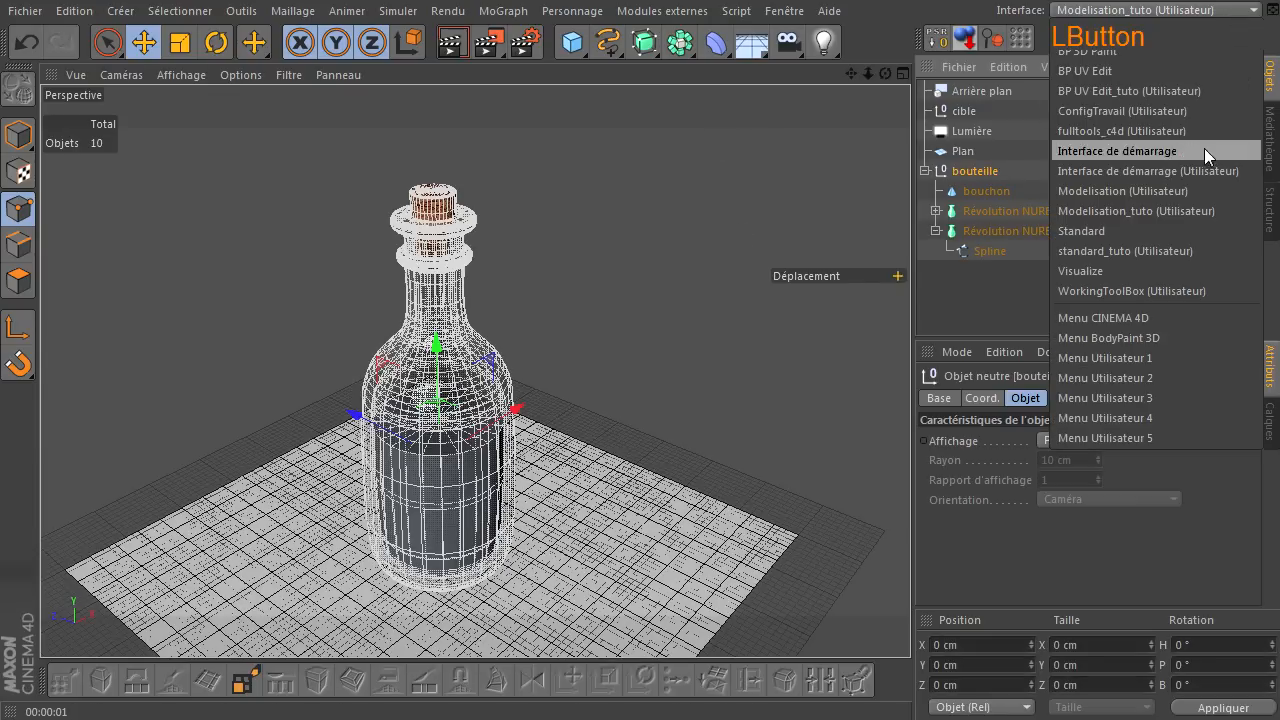
pyautogui.click(1152, 252)
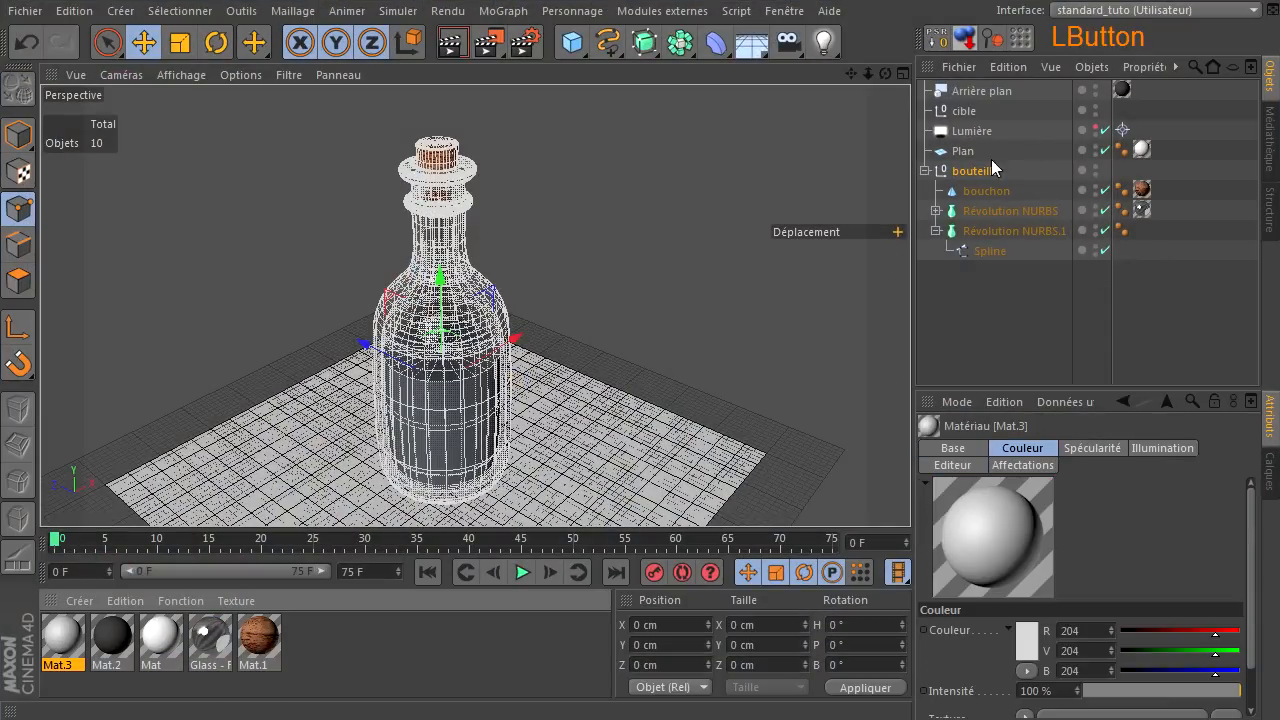
pyautogui.moveTo(991, 168); pyautogui.dragTo(995, 170)
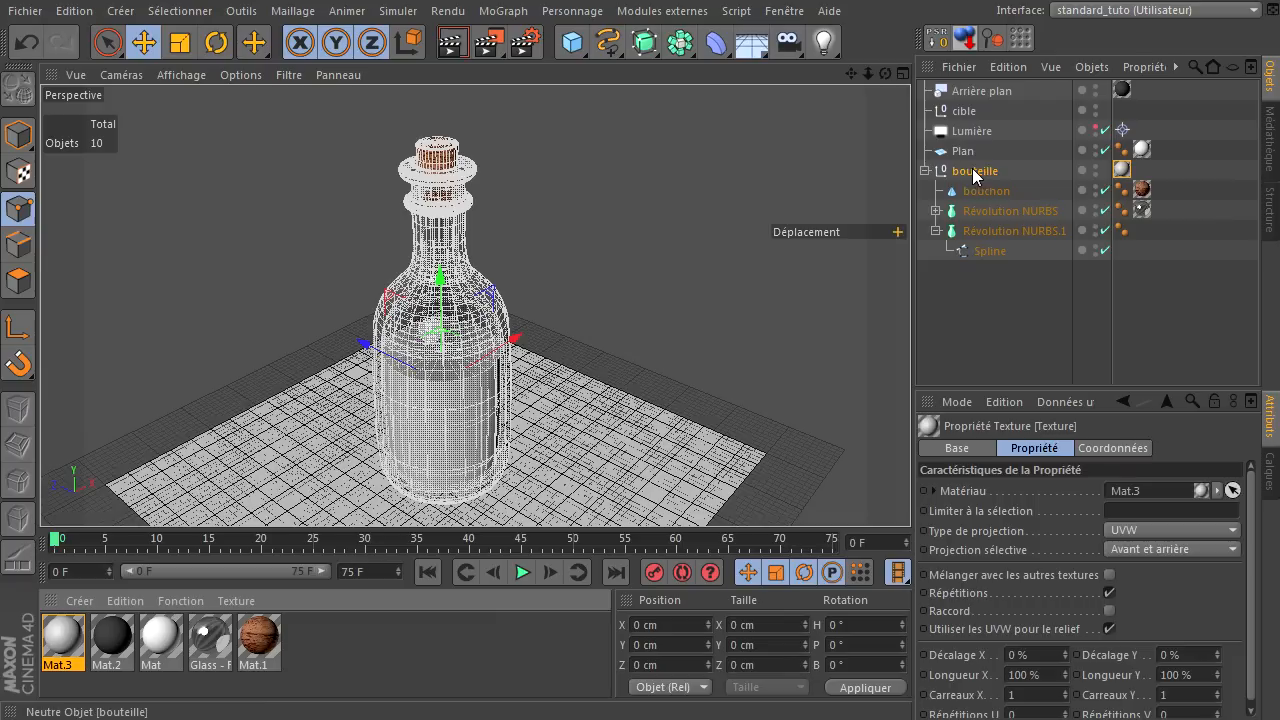
pyautogui.click(1129, 170)
pyautogui.doubleClick(1122, 172)
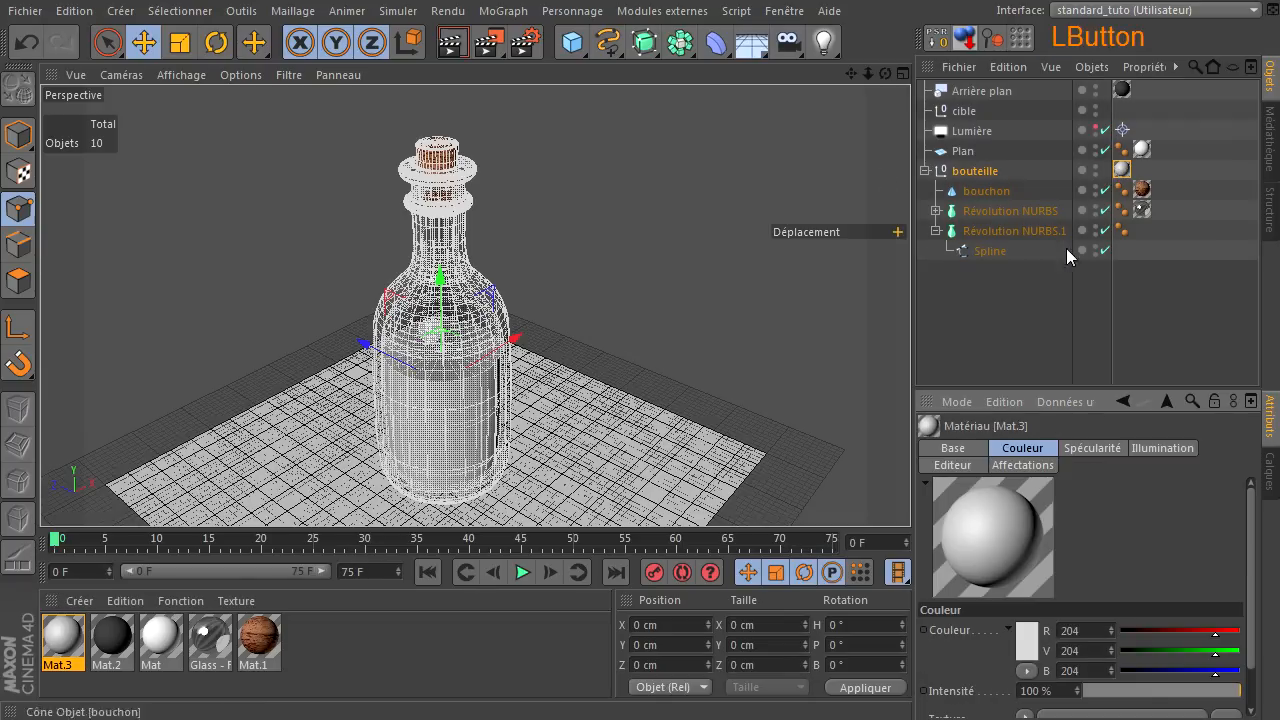
# - Set Mat.3's colour to orange with R 231, V 89, B 1
pyautogui.click(1021, 649)
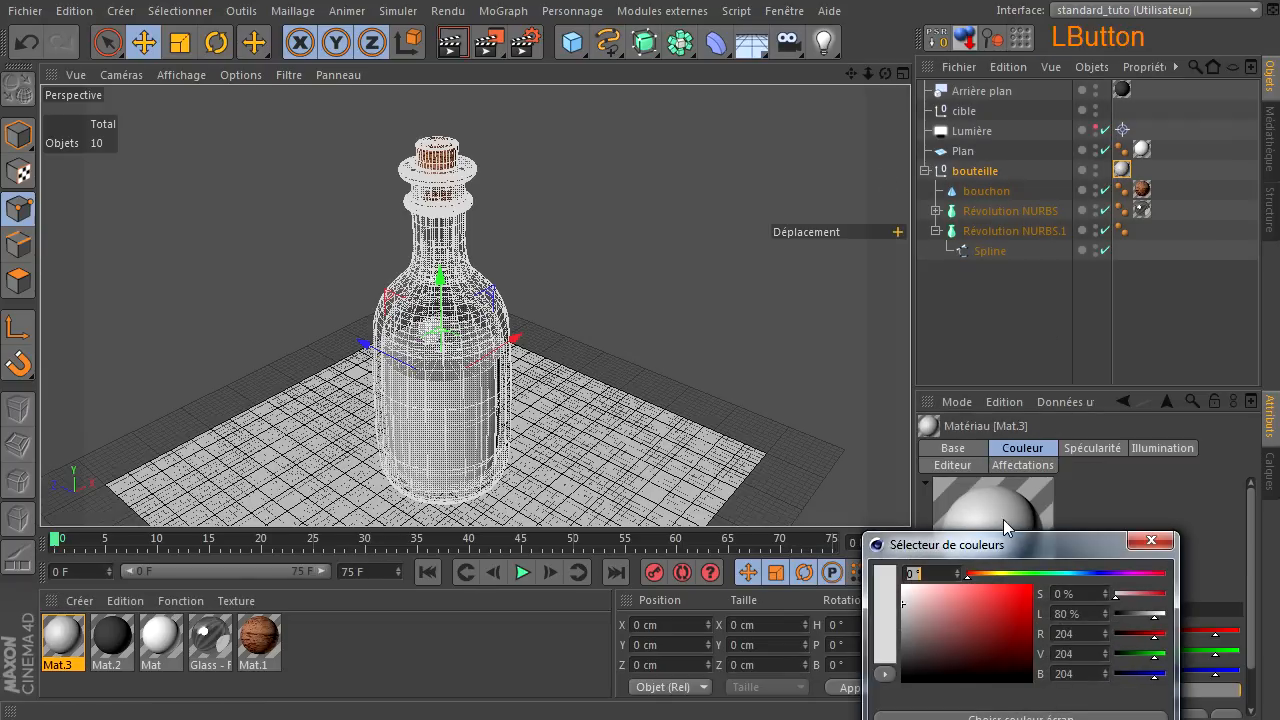
pyautogui.moveTo(1000, 546); pyautogui.dragTo(867, 262)
pyautogui.click(841, 311)
pyautogui.moveTo(841, 318)
pyautogui.mouseDown()
pyautogui.moveTo(900, 300)
pyautogui.moveTo(843, 305)
pyautogui.mouseUp()
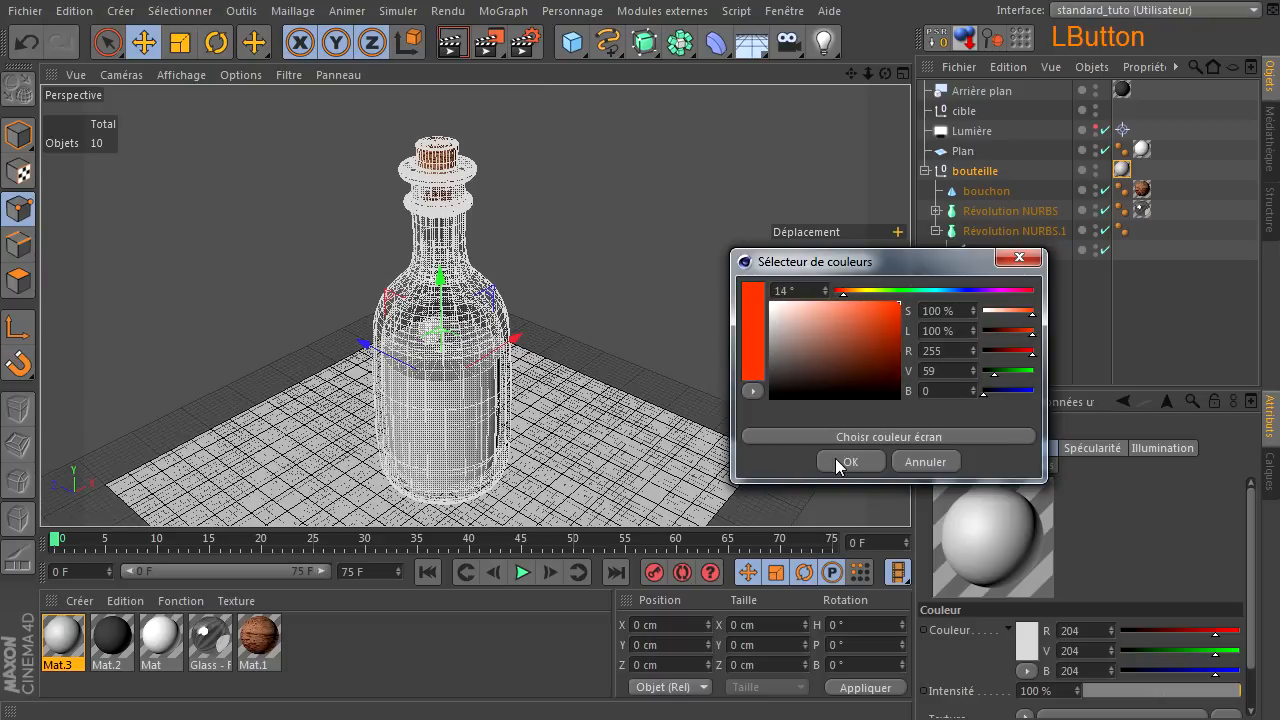
pyautogui.click(899, 310)
pyautogui.click(848, 290)
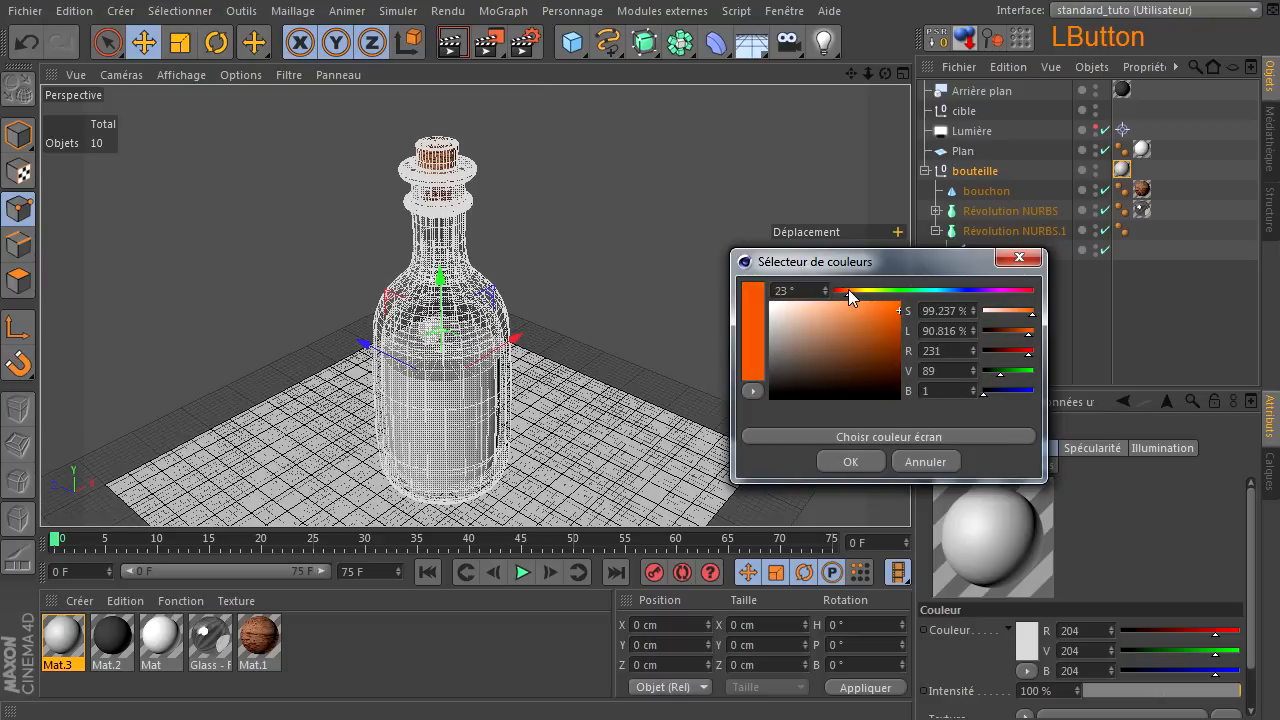
pyautogui.click(866, 461)
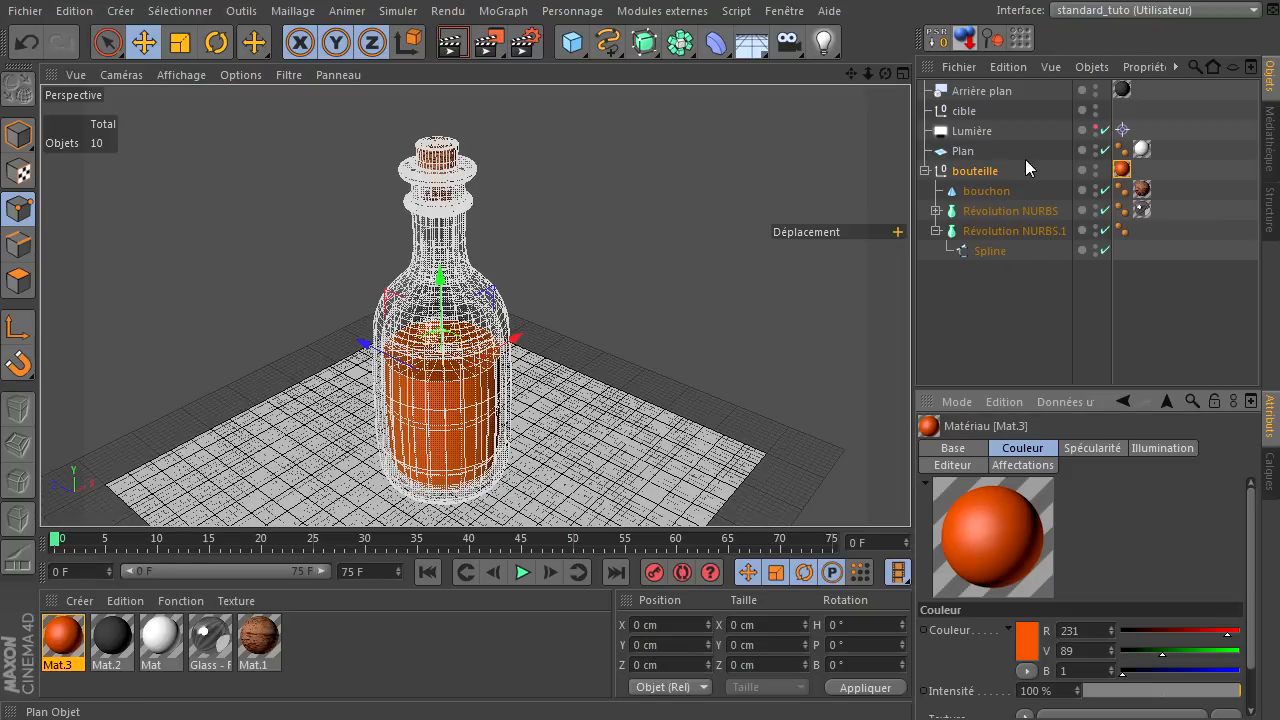
# - Collapse the bouteille hierarchy and switch back to the Modelisation_tuto layout
pyautogui.click(935, 231)
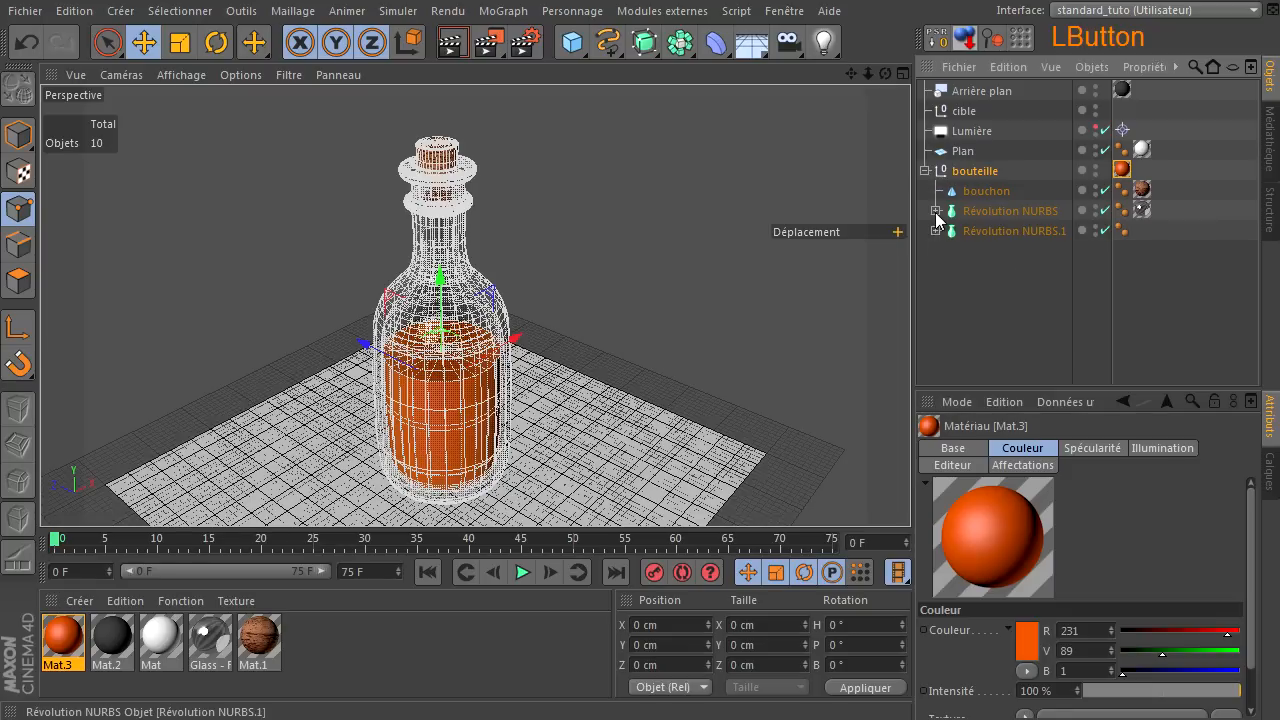
pyautogui.click(925, 171)
pyautogui.moveTo(808, 234); pyautogui.dragTo(674, 235, button='middle')
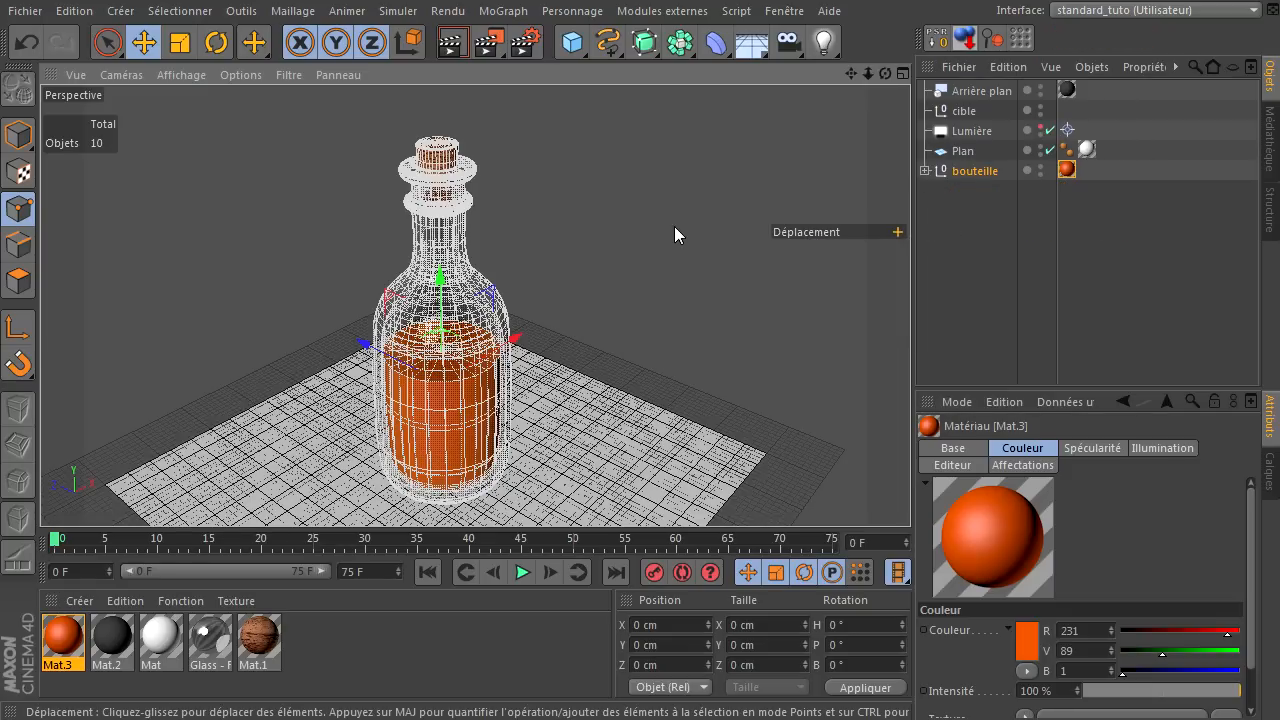
pyautogui.middleClick(674, 226)
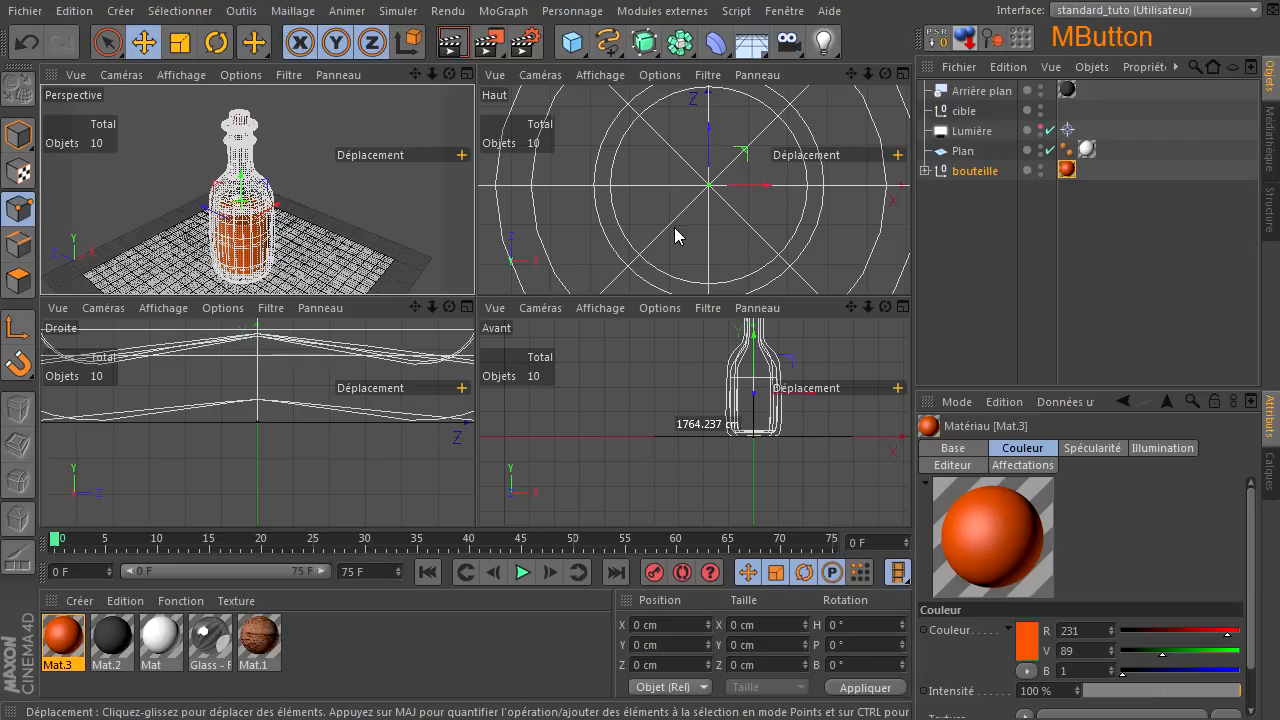
pyautogui.click(1160, 10)
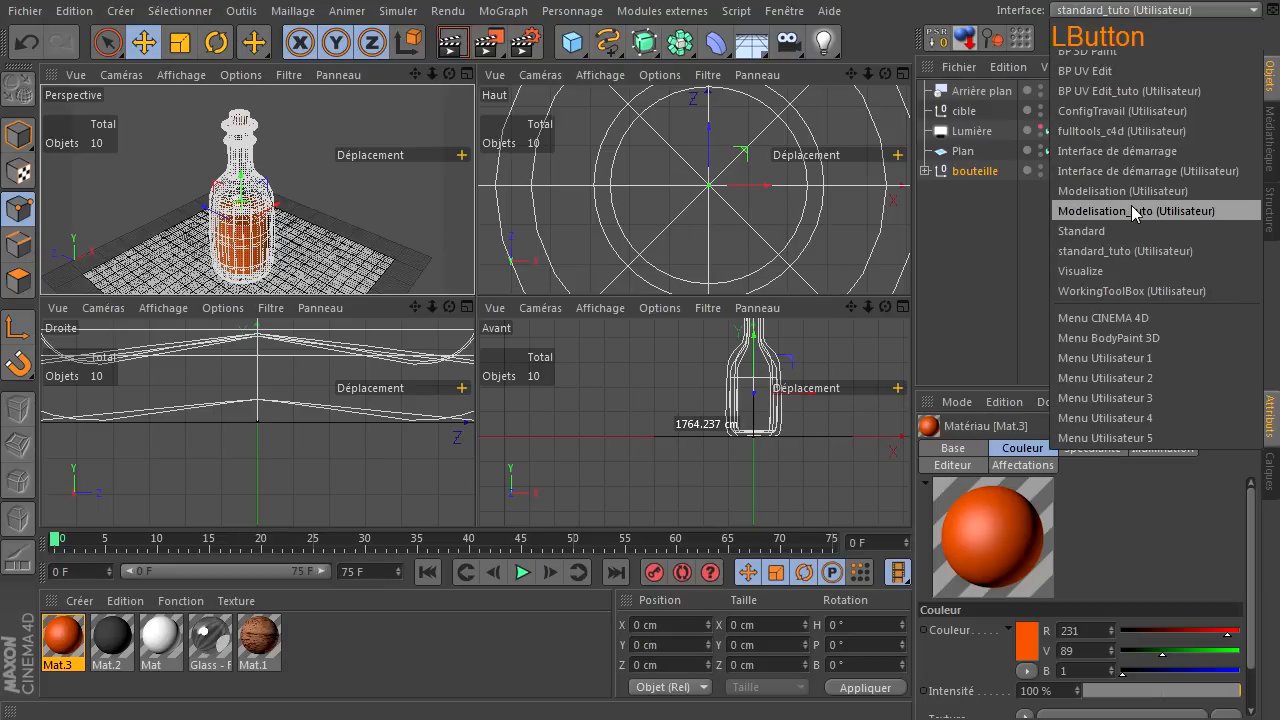
pyautogui.click(1137, 210)
# - Render the bottle with the orange liquid in the full-size perspective view from two angles
pyautogui.middleClick(394, 244)
pyautogui.click(451, 42)
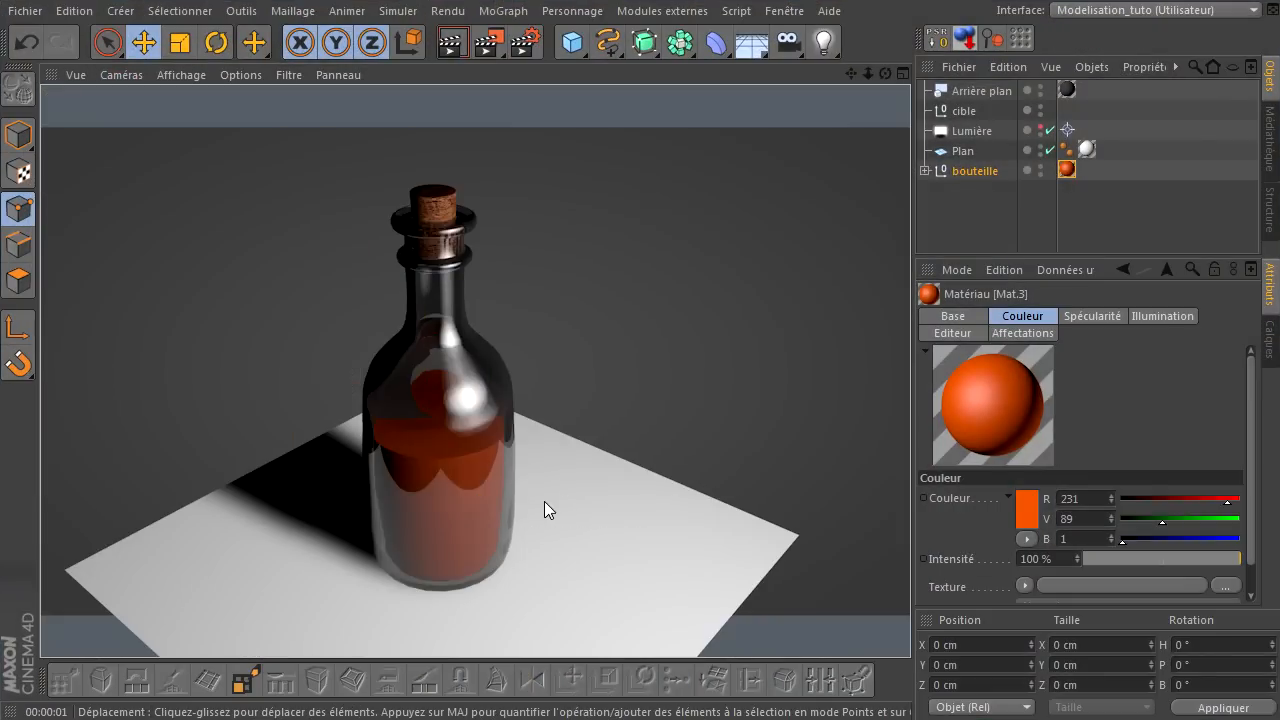
pyautogui.click(908, 502)
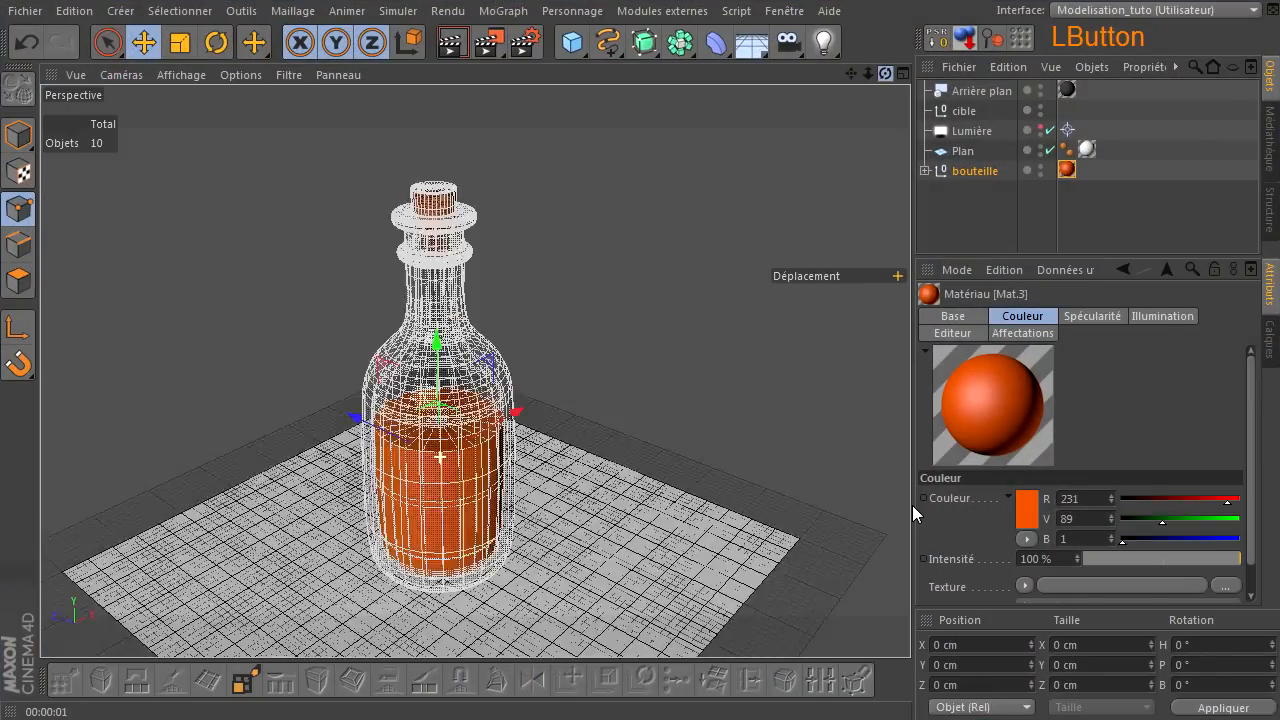
pyautogui.click(451, 42)
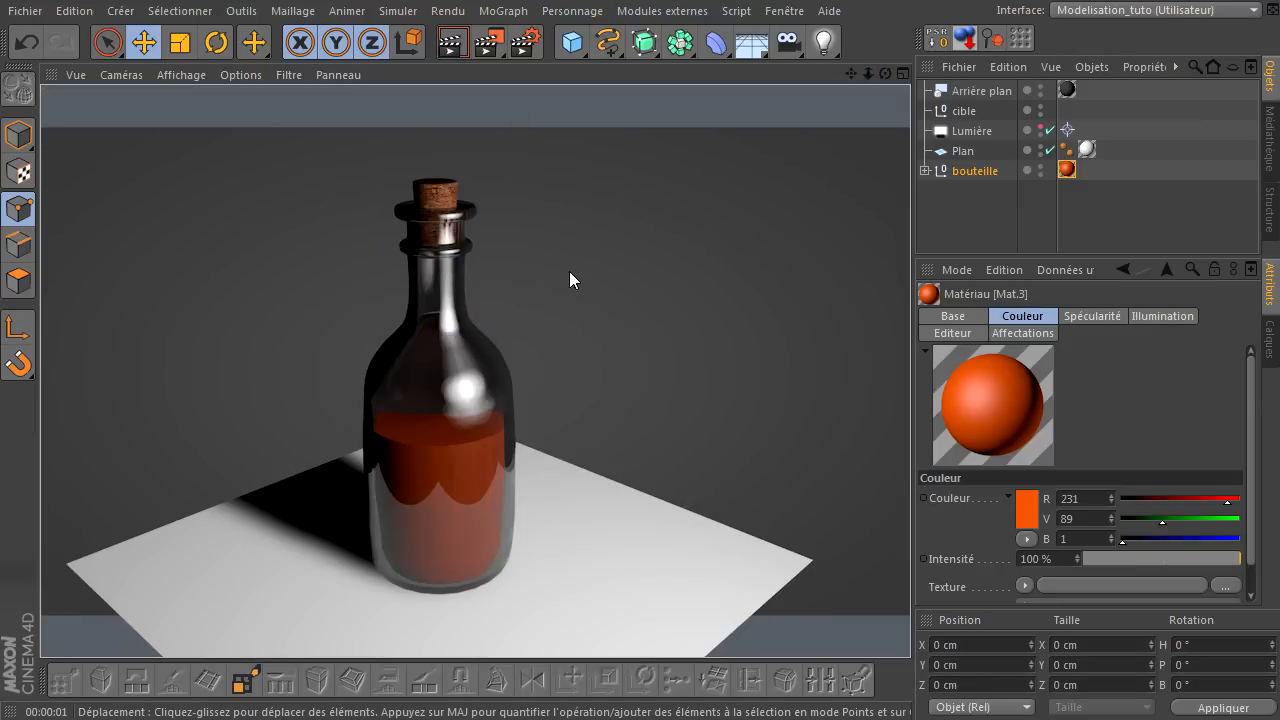
# - In the full-size front view, duplicate the bouteille null and hide the original in both the editor and the render
pyautogui.middleClick(569, 272)
pyautogui.middleClick(645, 439)
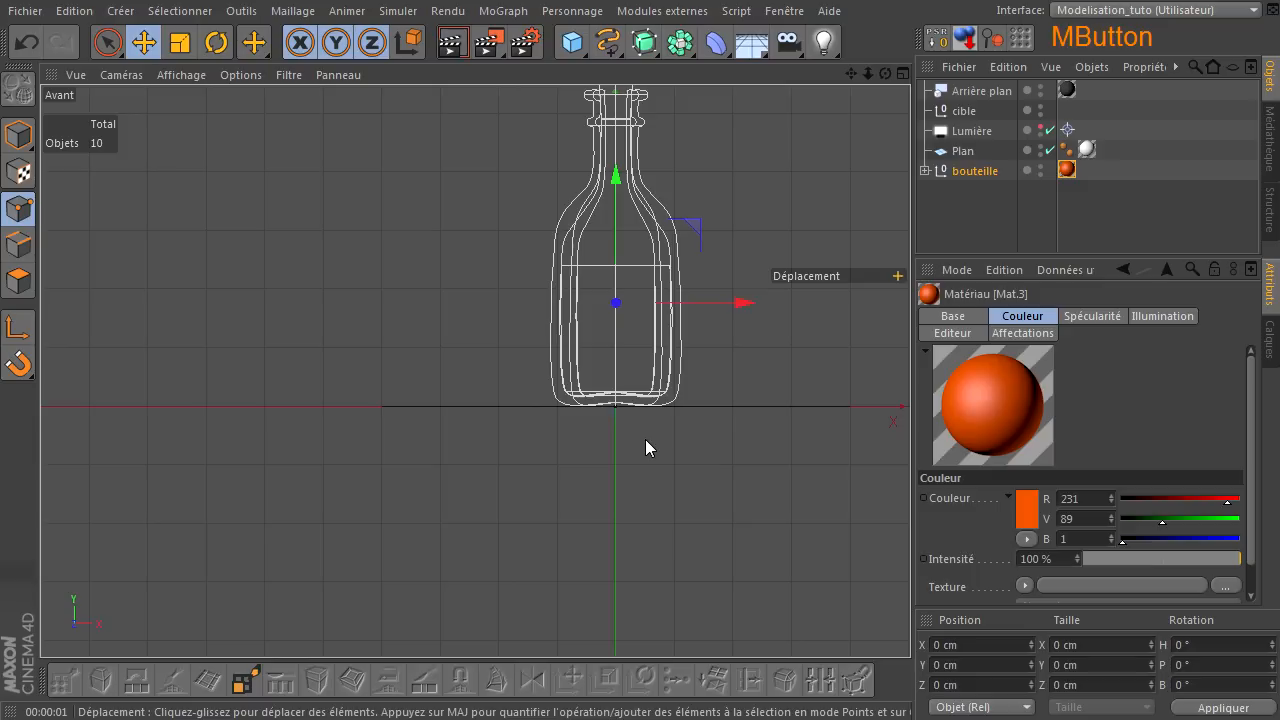
pyautogui.click(965, 170)
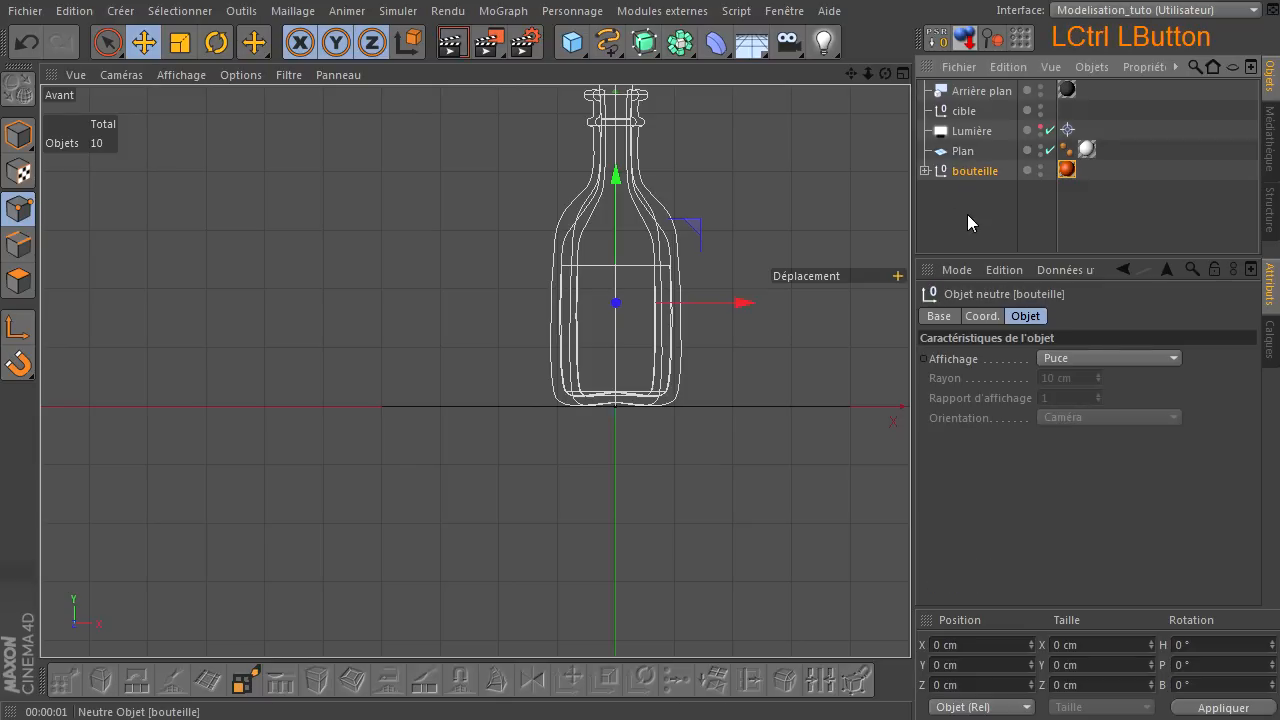
pyautogui.keyDown('ctrl'); pyautogui.moveTo(967, 214); pyautogui.dragTo(967, 208); pyautogui.keyUp('ctrl')
pyautogui.click(1041, 170)
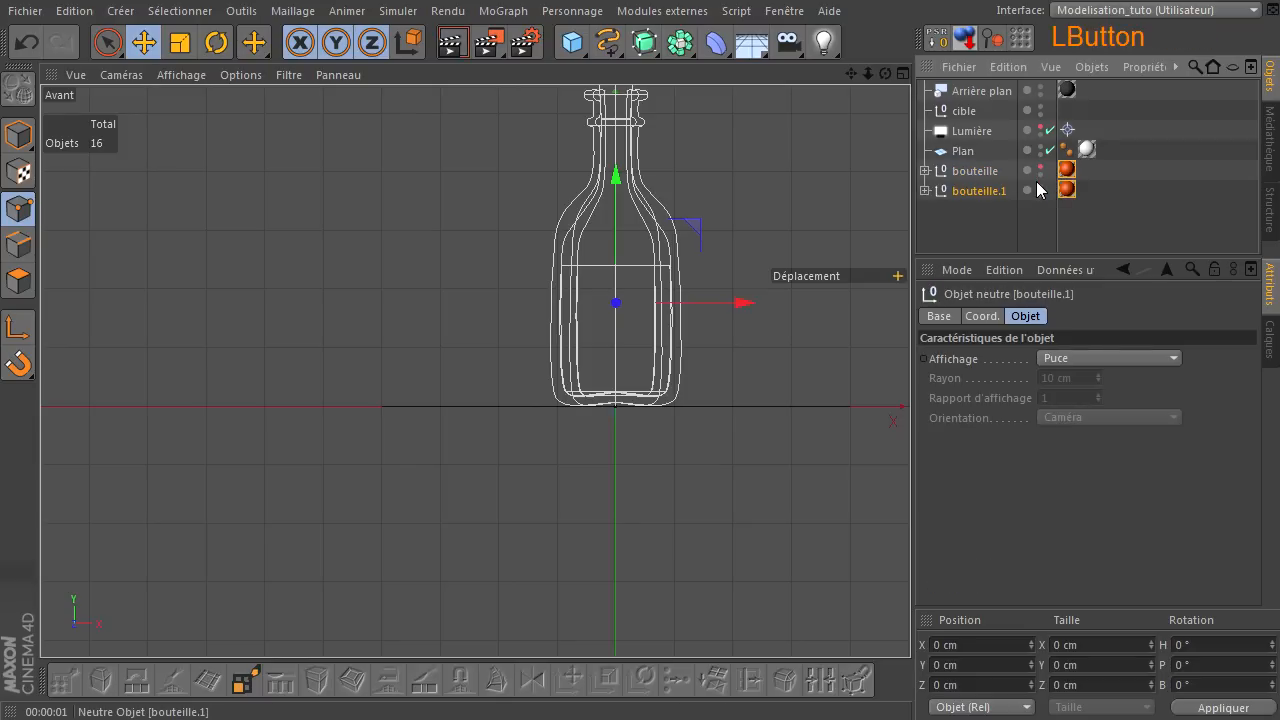
pyautogui.click(1040, 175)
# - Delete the liquid's Révolution NURBS.1 from the duplicated bouteille.1 hierarchy
pyautogui.click(925, 190)
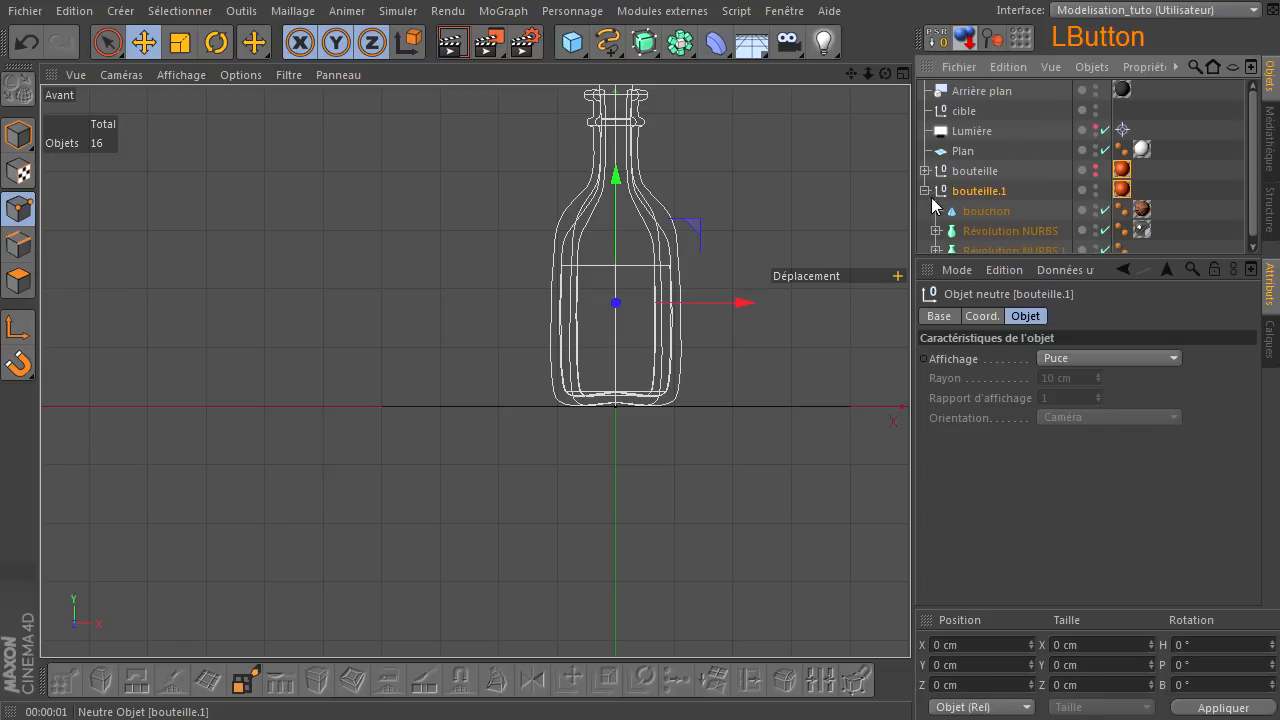
pyautogui.scroll(-1, 1009, 198)
pyautogui.click(1040, 244)
pyautogui.press('Delete')
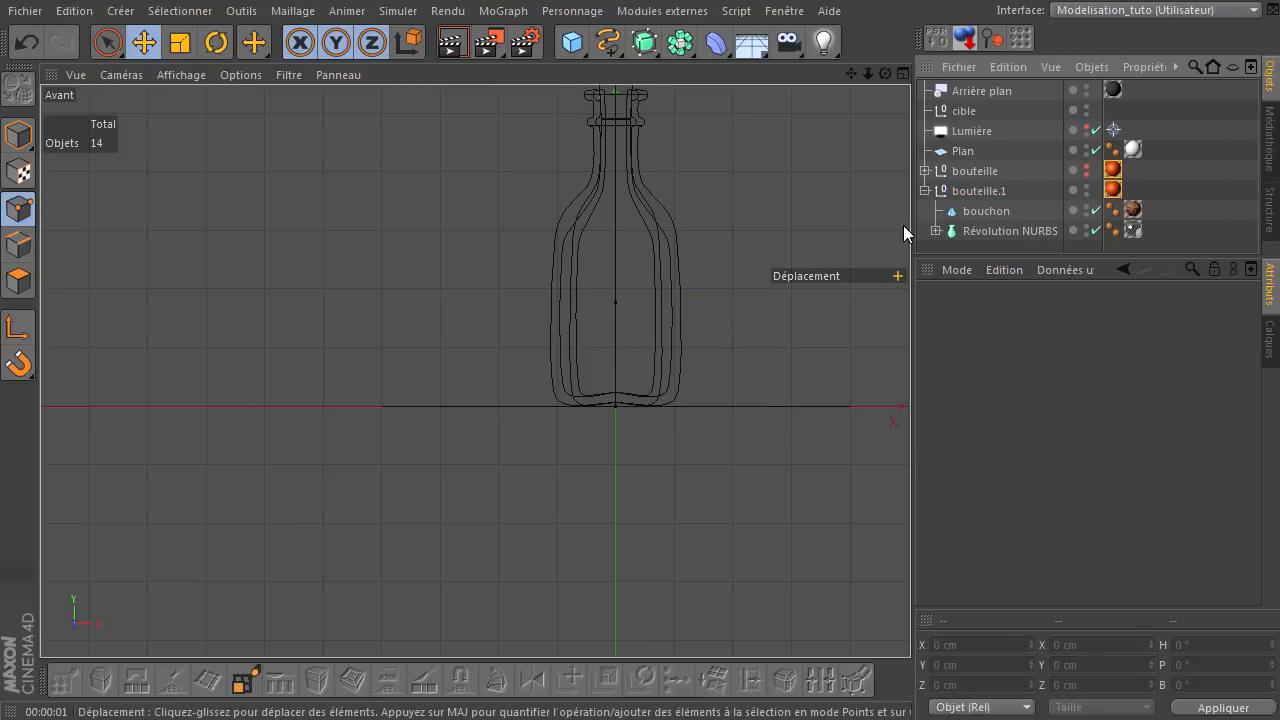
# - Select the glass profile Spline in bouteille.1 and disable its Révolution NURBS to expose the curve
pyautogui.click(934, 230)
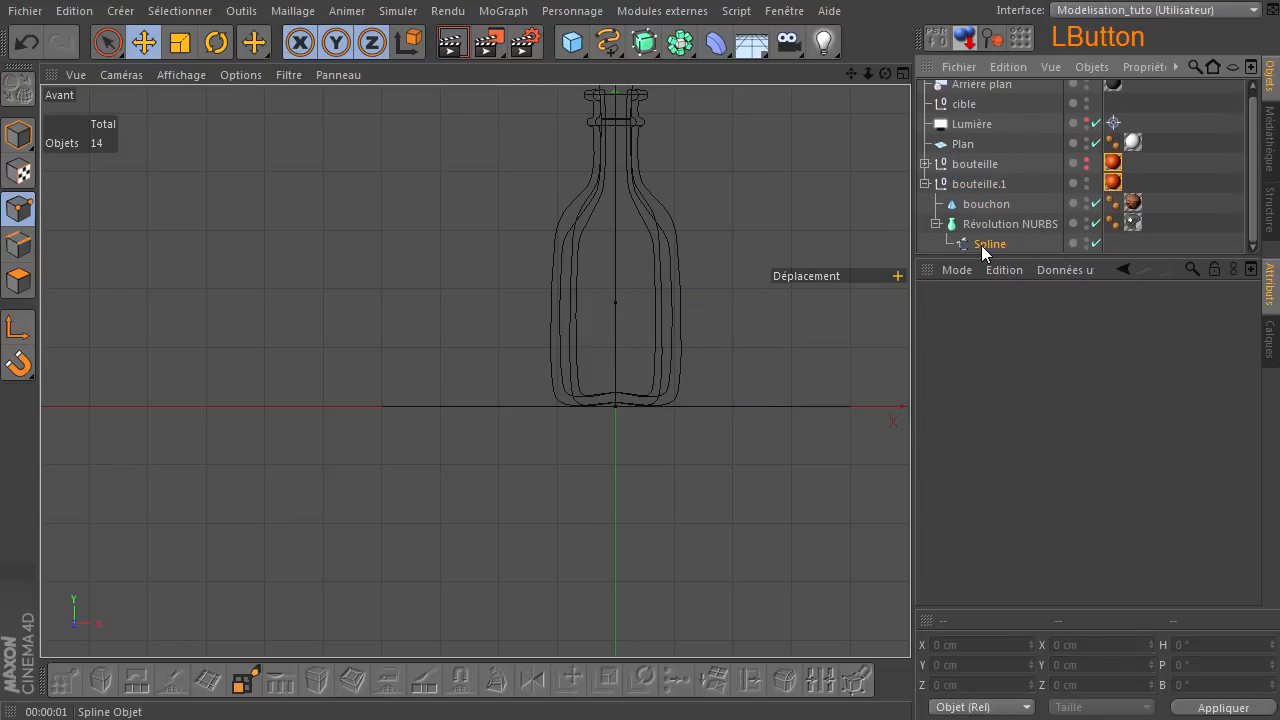
pyautogui.click(981, 245)
pyautogui.moveTo(851, 75); pyautogui.dragTo(910, 490)
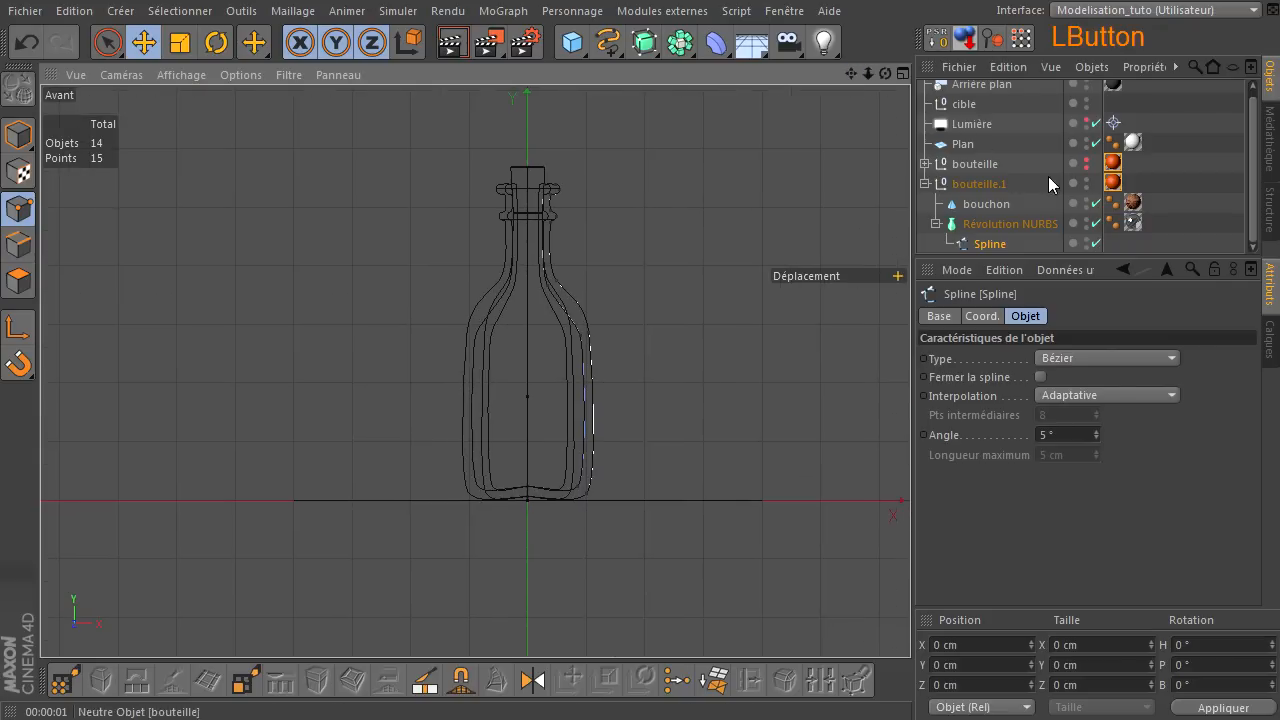
pyautogui.click(1096, 223)
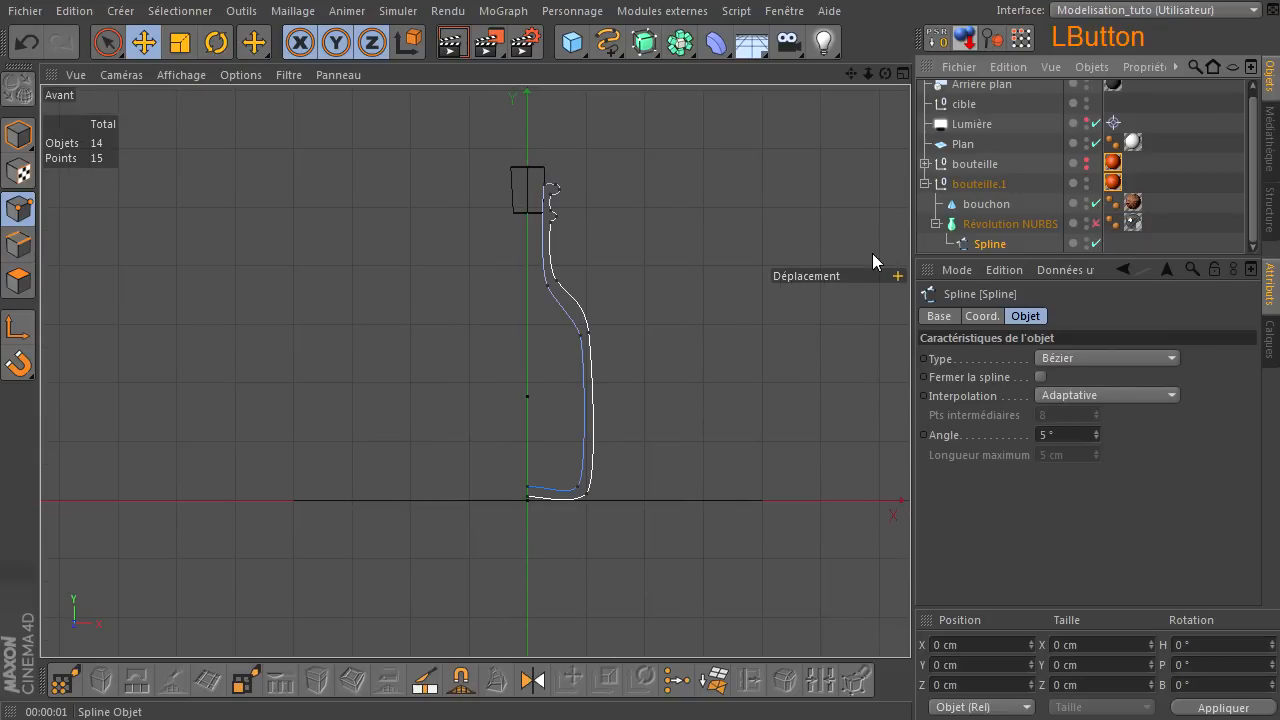
# - Rectangle-select the four shoulder points of the profile spline and lower them to about Y 1464 cm, then deselect them
pyautogui.click(584, 338)
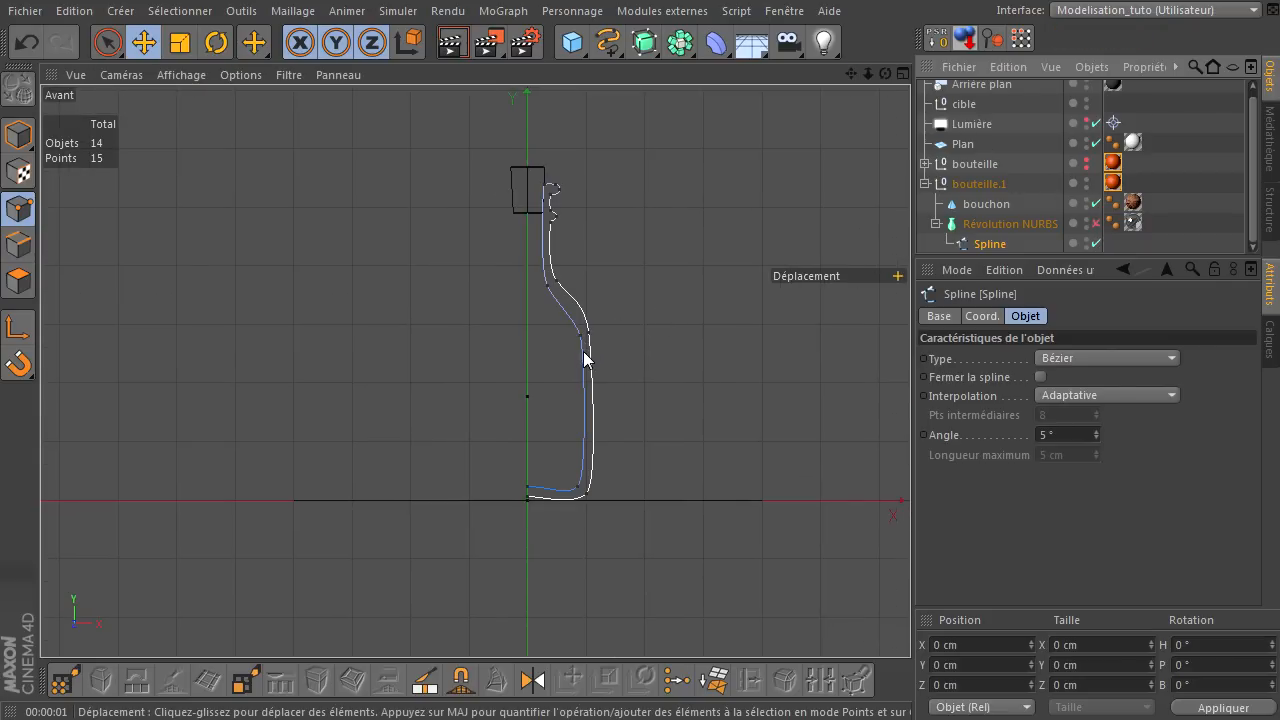
pyautogui.click(108, 42)
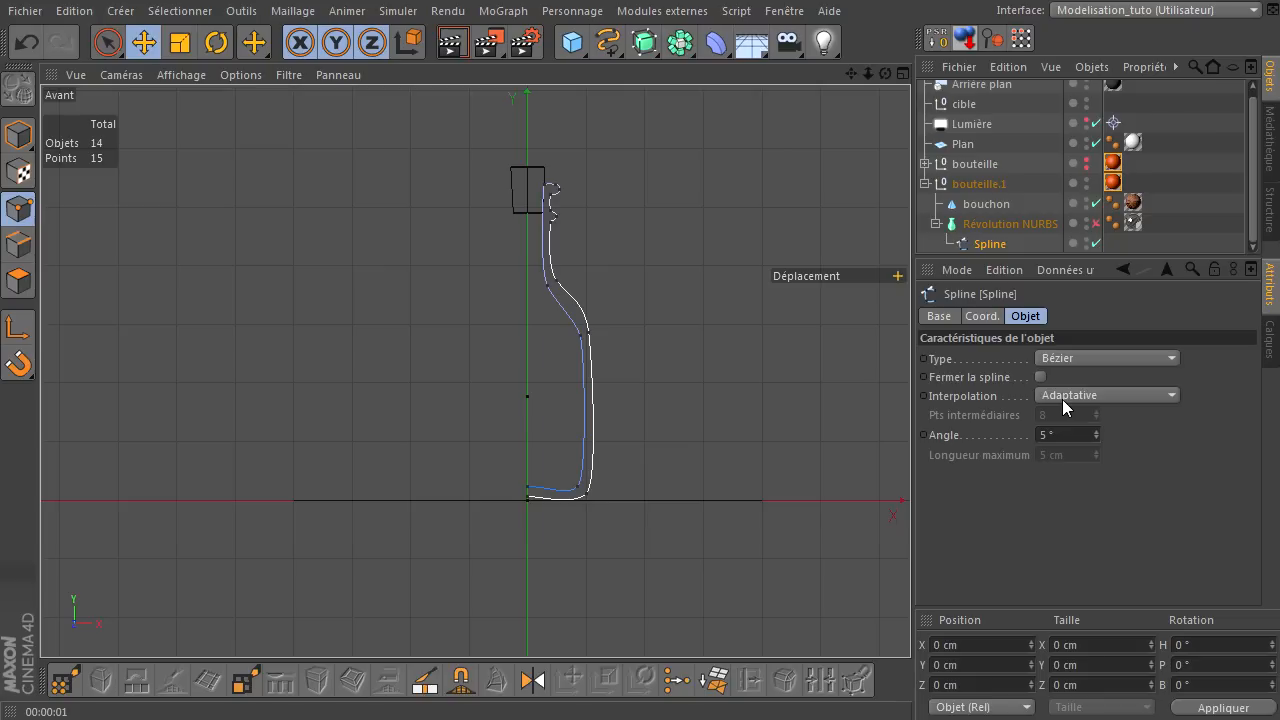
pyautogui.moveTo(108, 42)
pyautogui.mouseDown()
pyautogui.moveTo(210, 72)
pyautogui.moveTo(225, 97)
pyautogui.mouseUp()
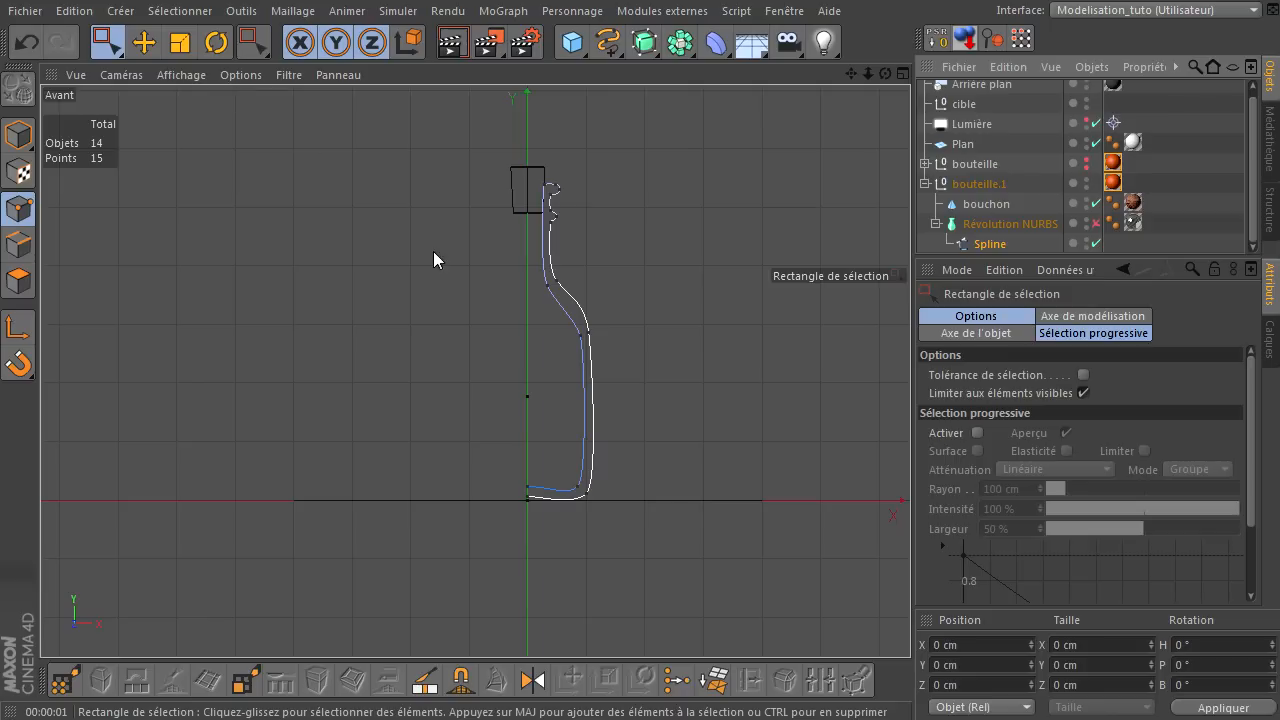
pyautogui.moveTo(478, 243); pyautogui.dragTo(632, 351)
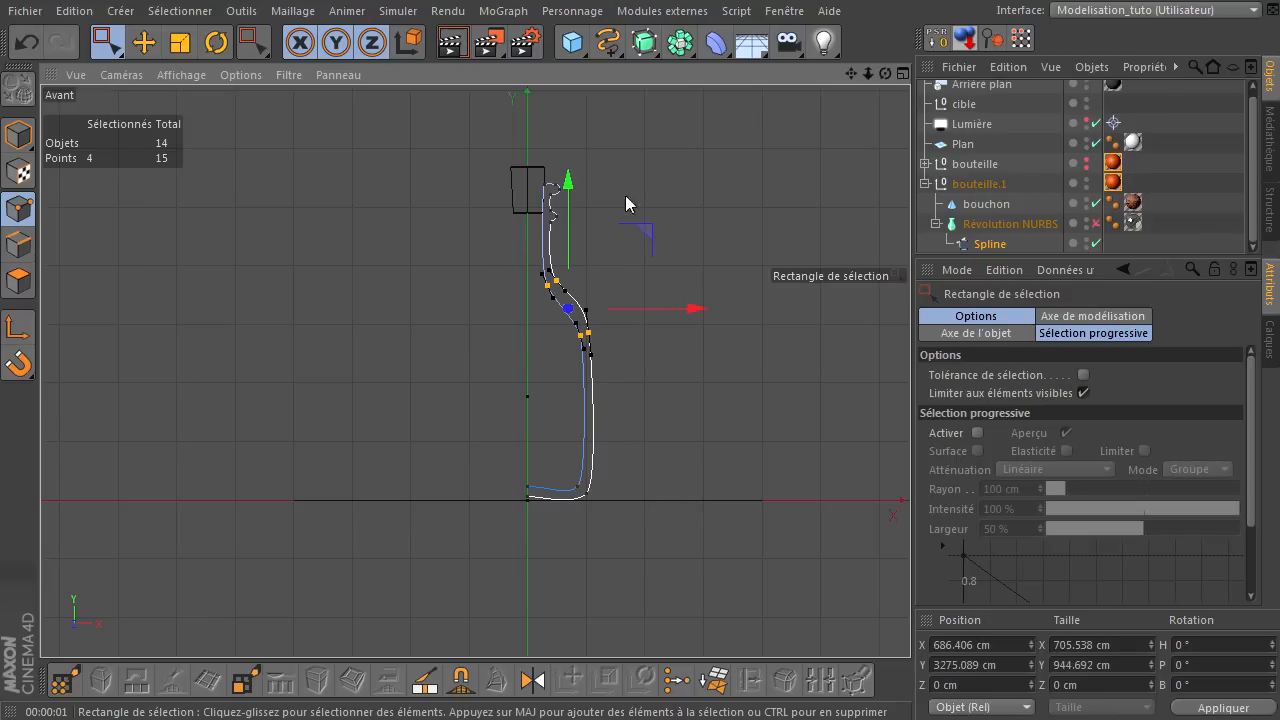
pyautogui.moveTo(570, 183); pyautogui.dragTo(589, 293)
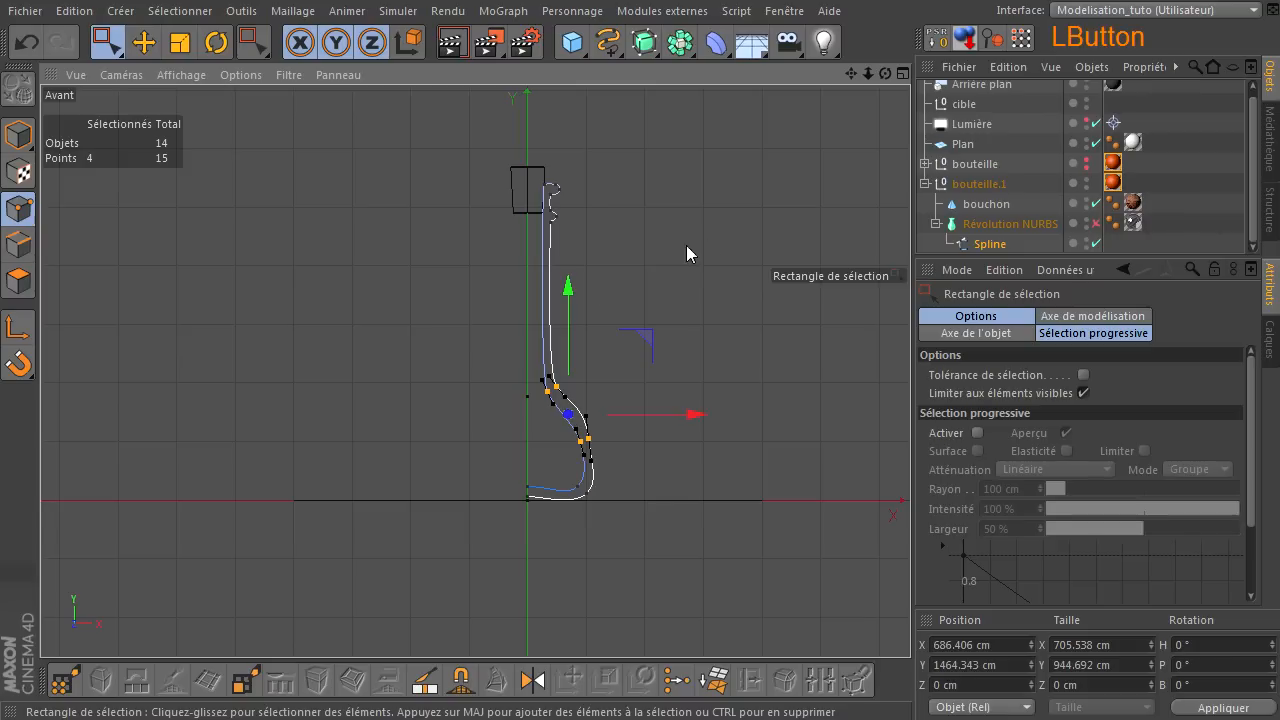
pyautogui.click(694, 246)
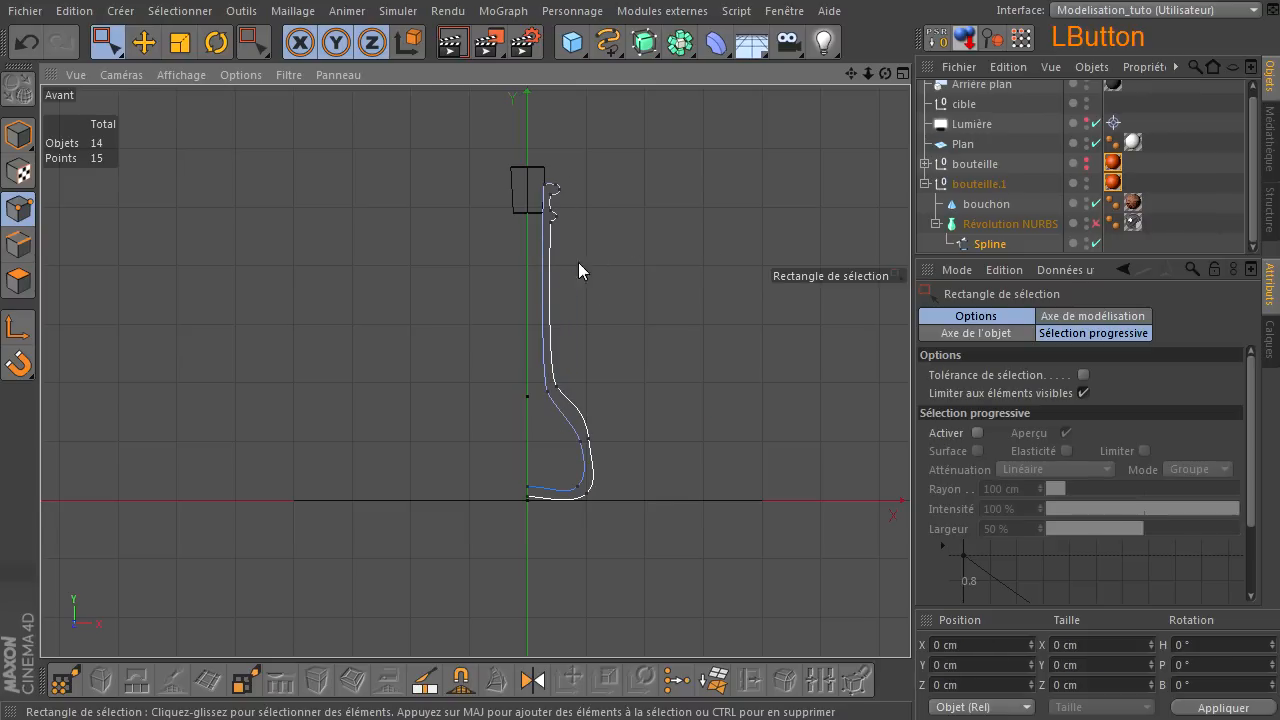
# - Re-enable the Révolution NURBS of bouteille.1 and render the reshaped long-necked bottle in the full-size perspective view
pyautogui.moveTo(709, 183); pyautogui.dragTo(708, 176, button='middle')
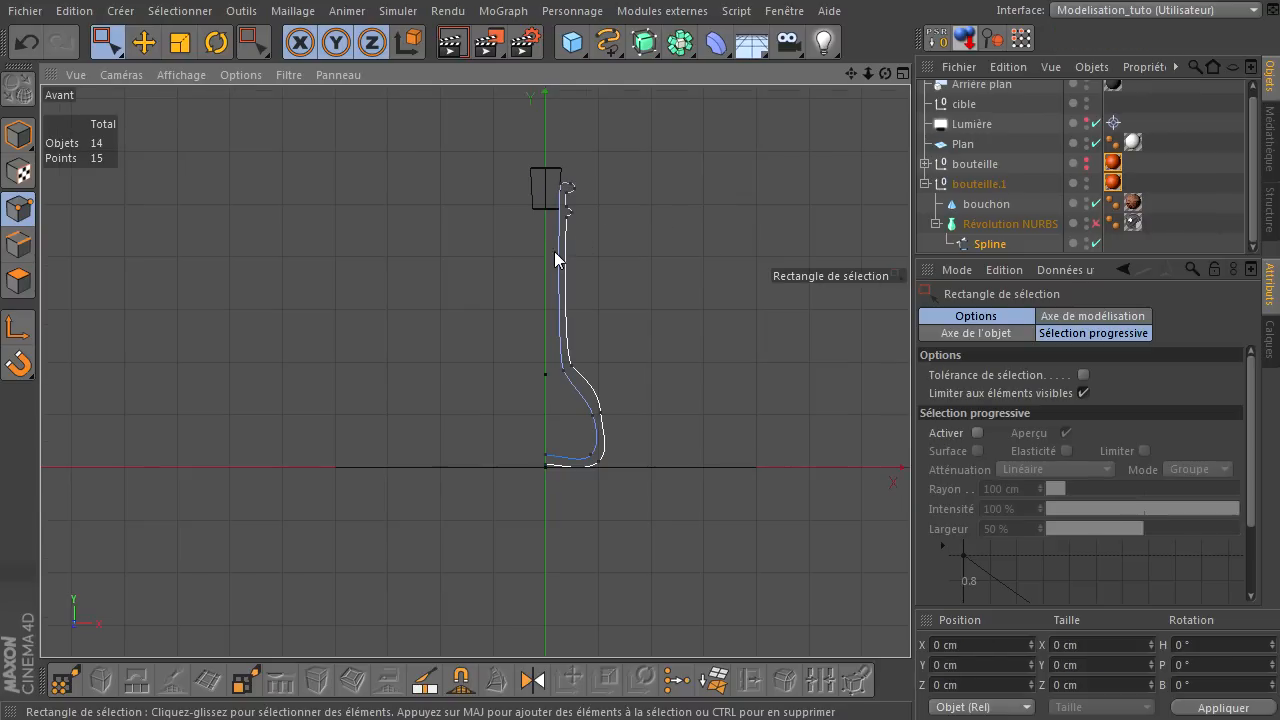
pyautogui.middleClick(724, 166)
pyautogui.click(1095, 224)
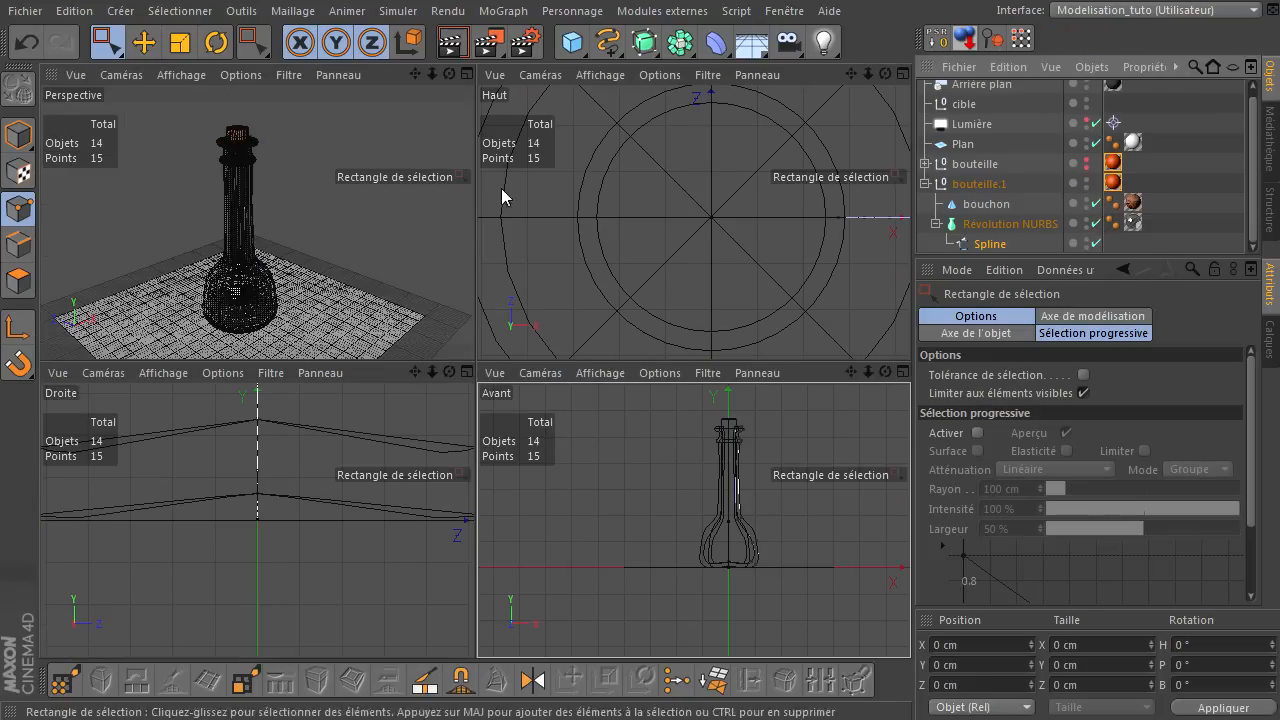
pyautogui.middleClick(283, 140)
pyautogui.click(452, 42)
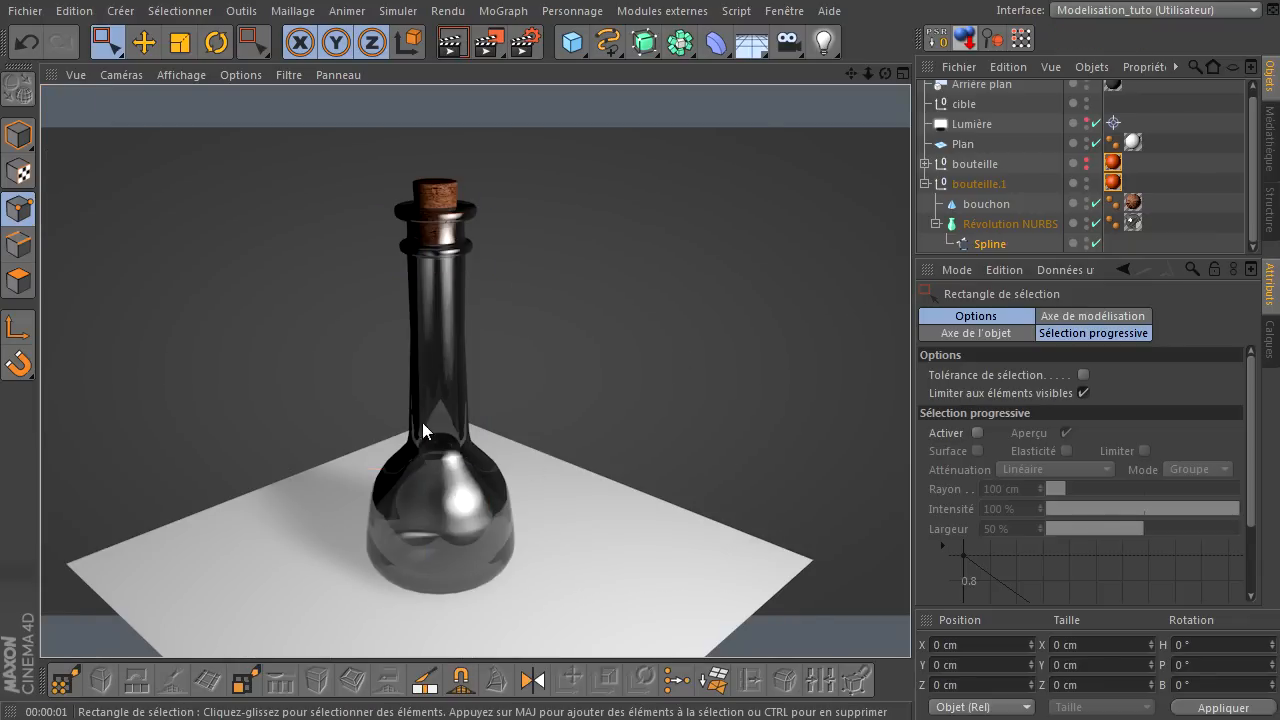
# - Set the Subdivision of bouteille.1's Révolution NURBS to 4 and render the squared bottle in the perspective view
pyautogui.click(1022, 226)
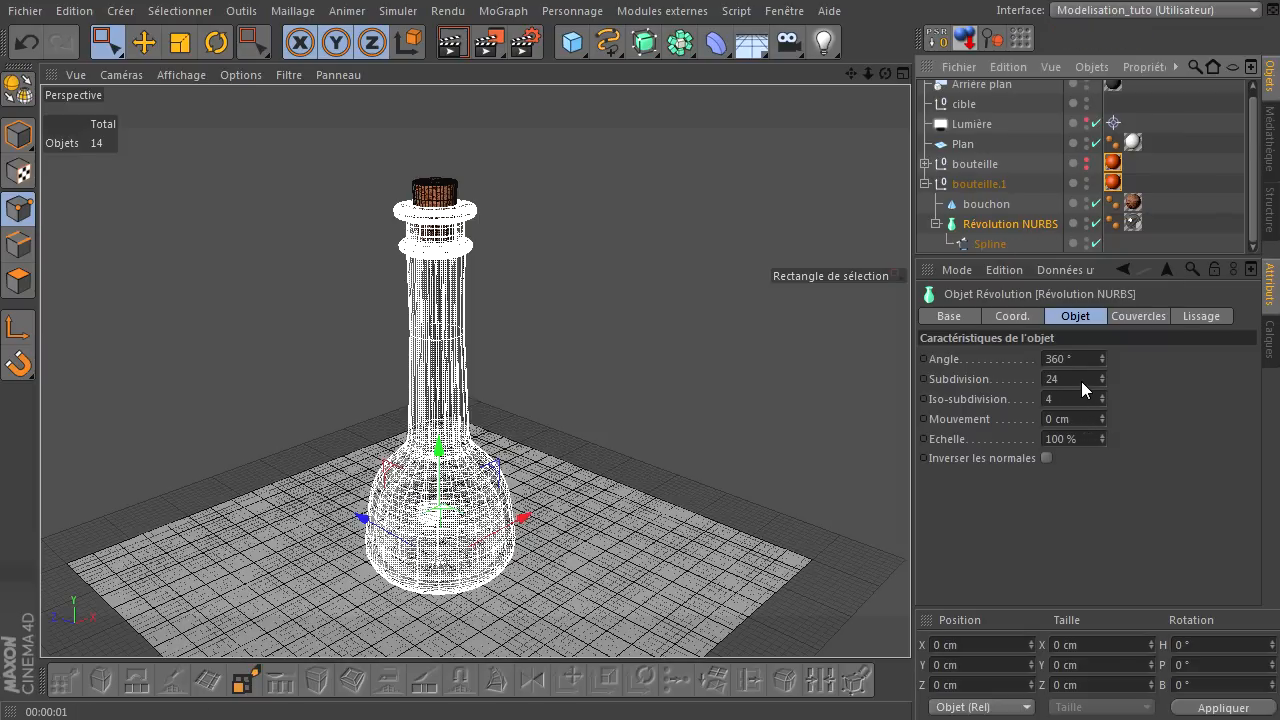
pyautogui.click(1081, 381)
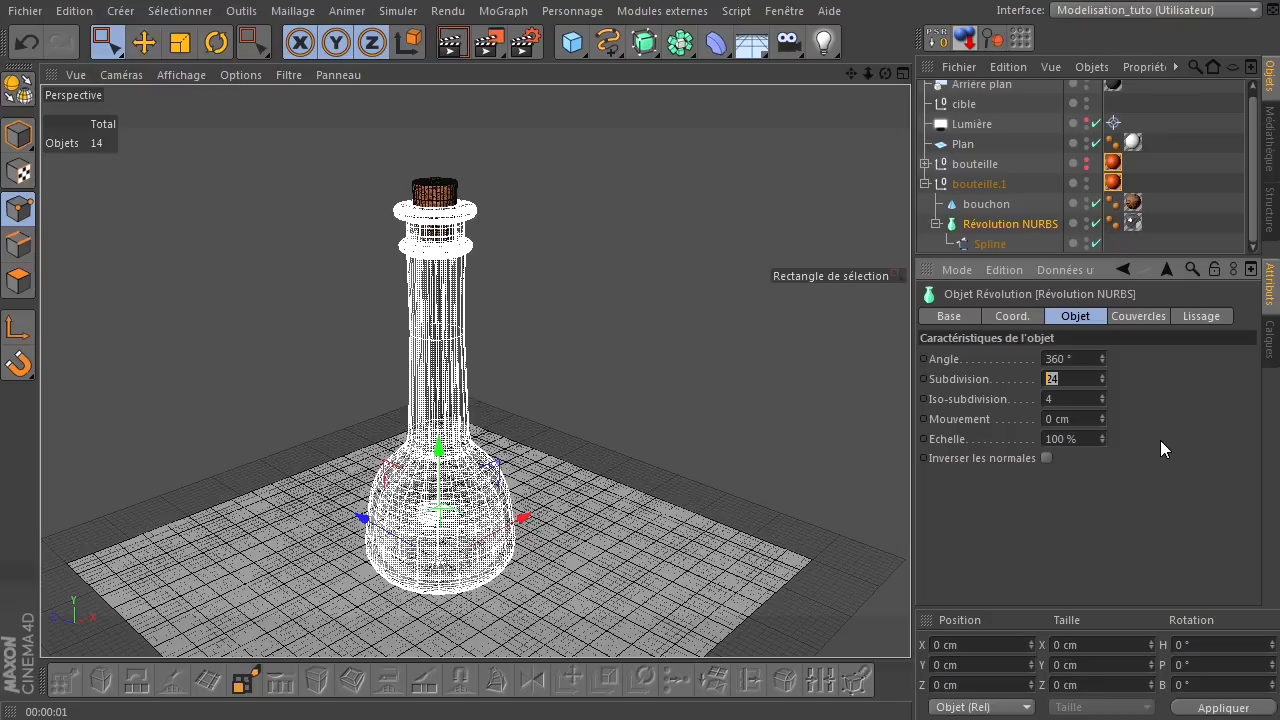
pyautogui.write('4')
pyautogui.press('Return')
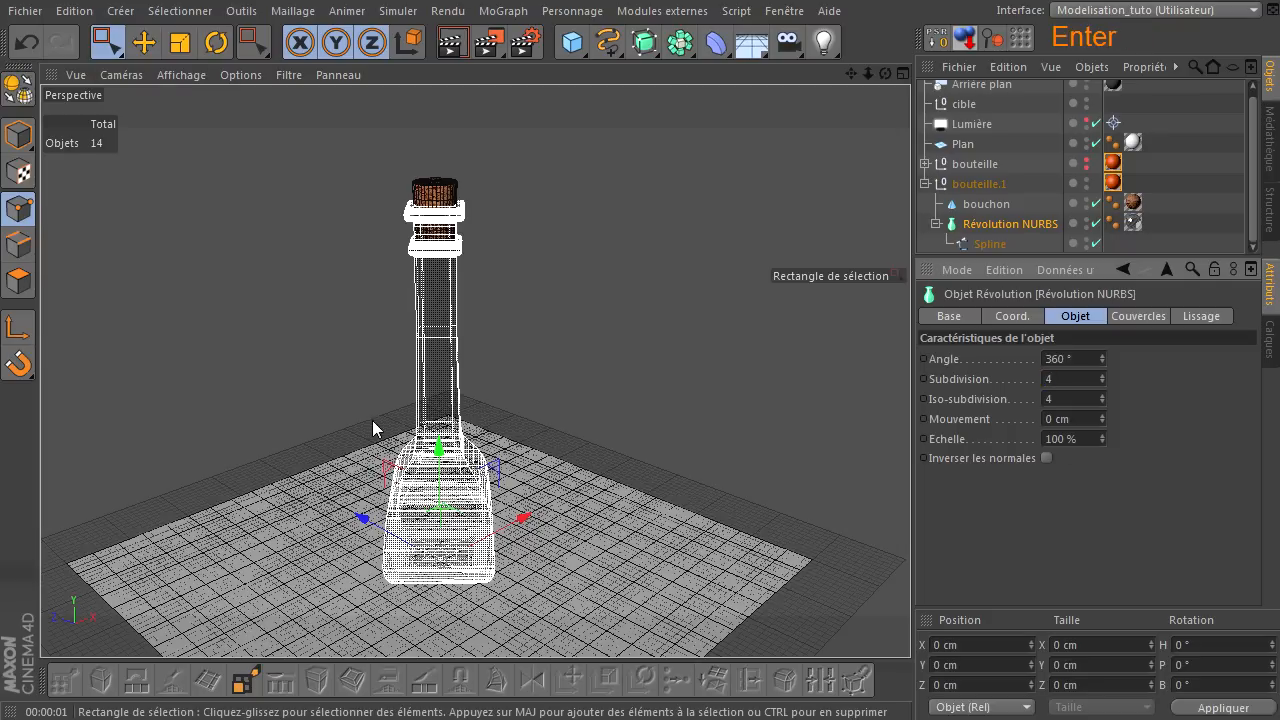
pyautogui.click(451, 42)
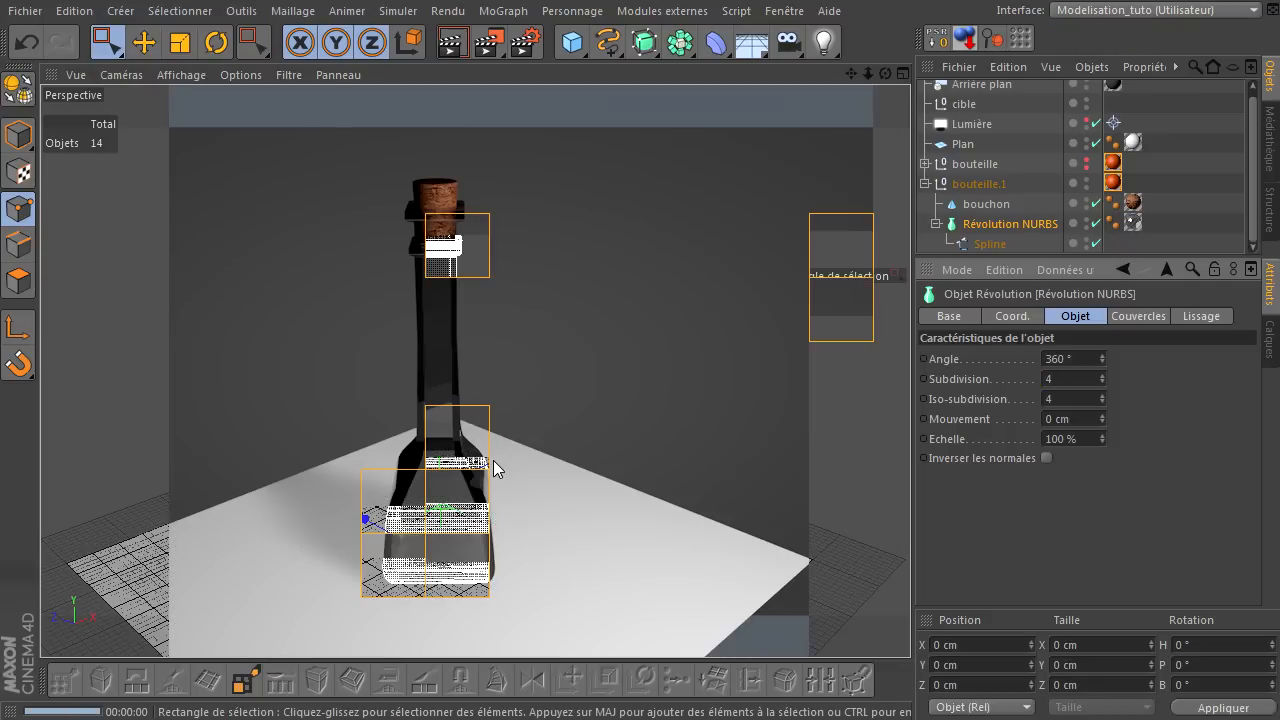
# - Render a closer view of the square neck and cork from above to inspect the four-sided shape
pyautogui.scroll(5, 367, 327)
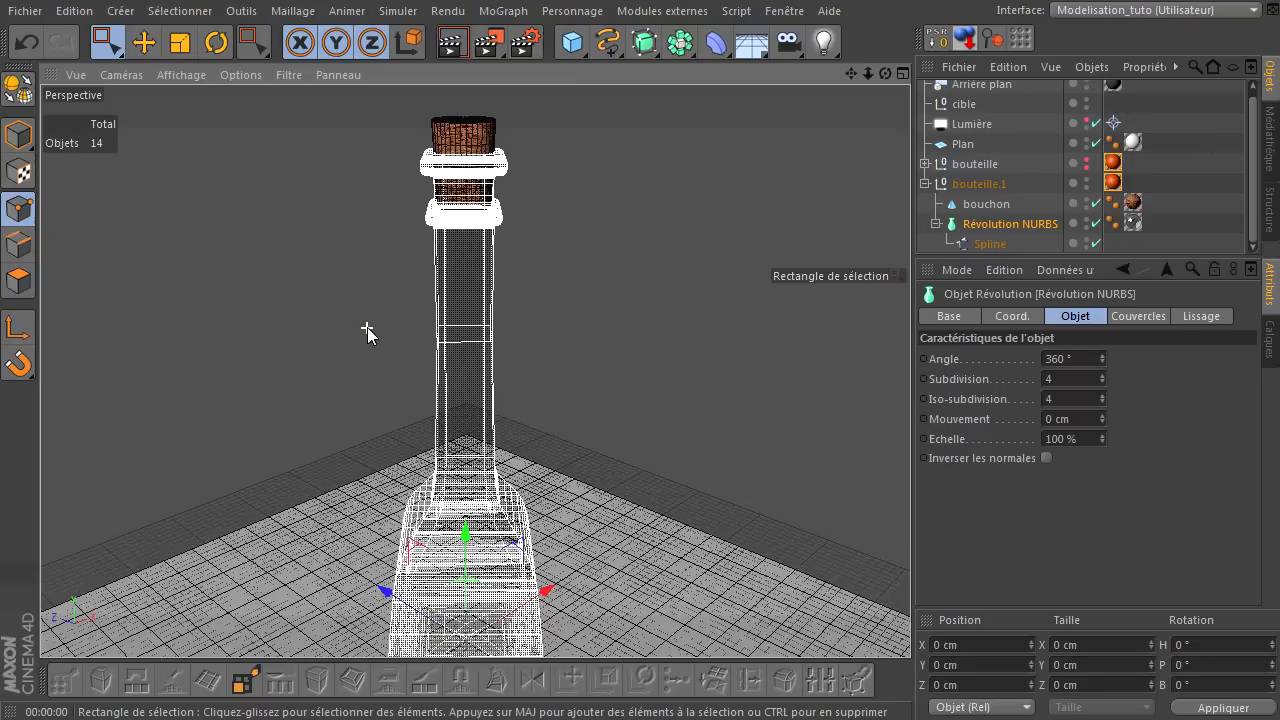
pyautogui.click(910, 490)
pyautogui.moveTo(910, 490)
pyautogui.keyDown('alt'); pyautogui.mouseDown()
pyautogui.moveTo(885, 75)
pyautogui.moveTo(910, 490)
pyautogui.mouseUp(); pyautogui.keyUp('alt')
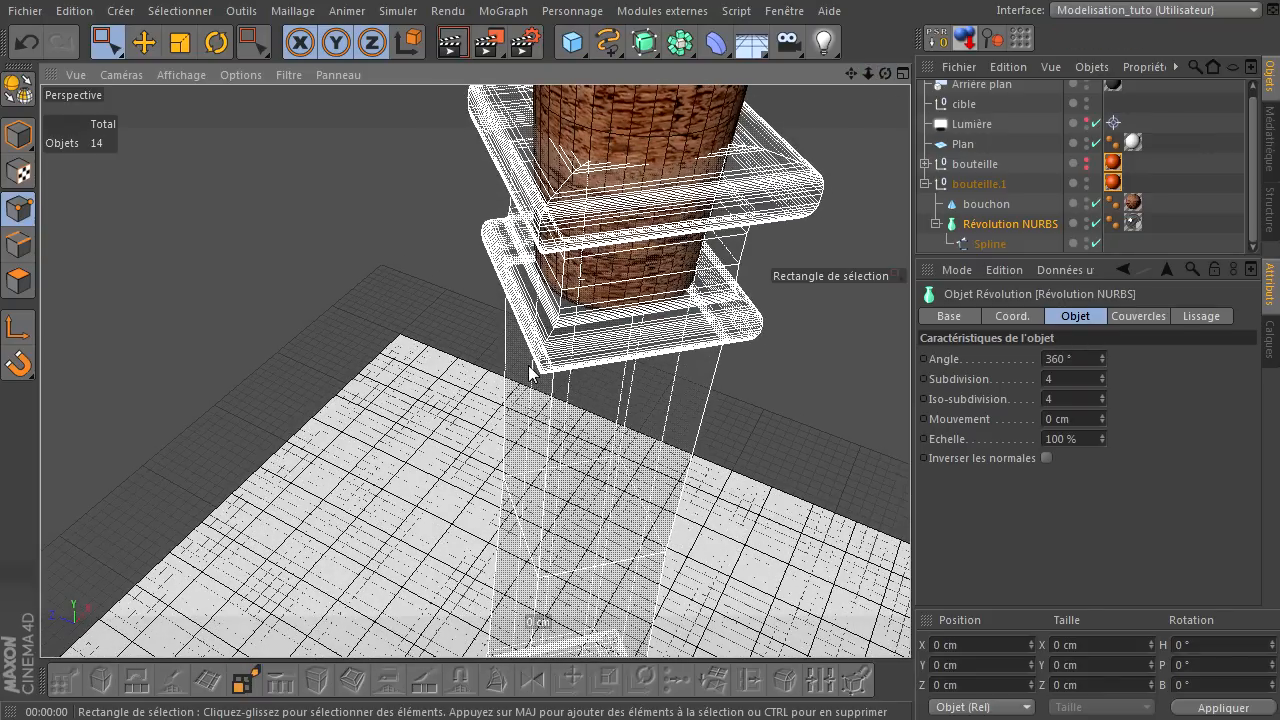
pyautogui.scroll(-2, 593, 431)
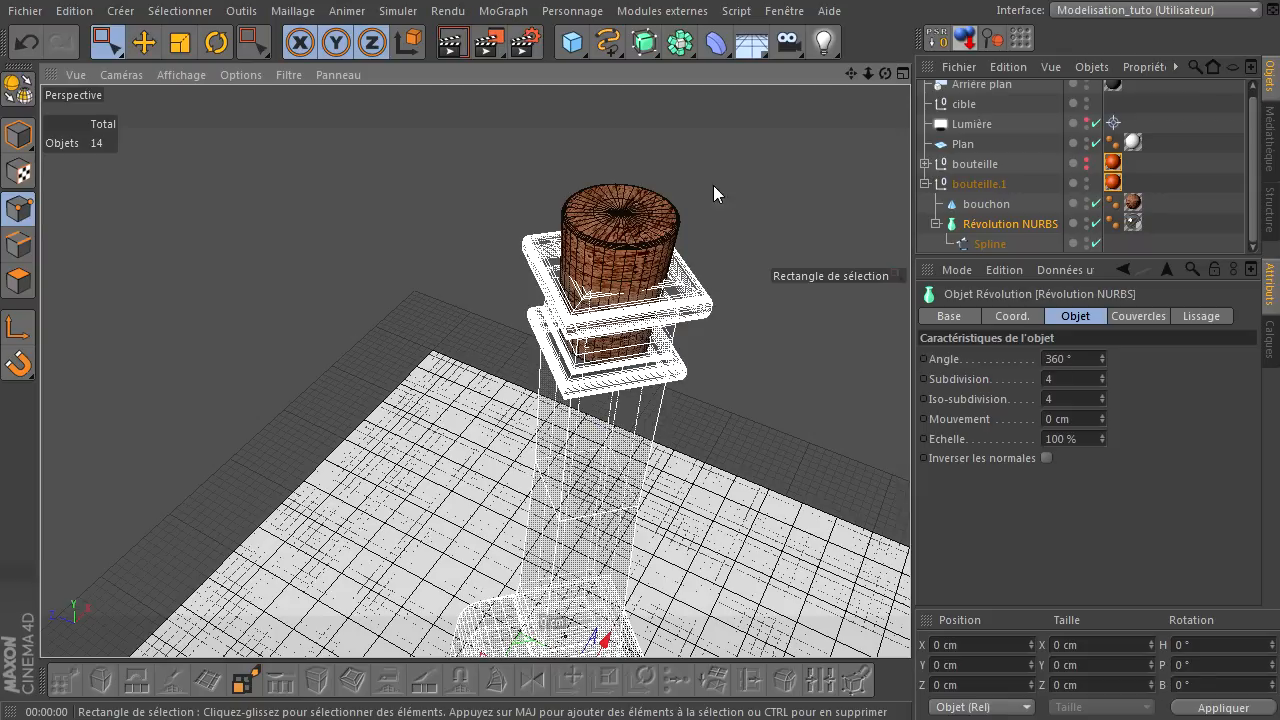
pyautogui.click(452, 42)
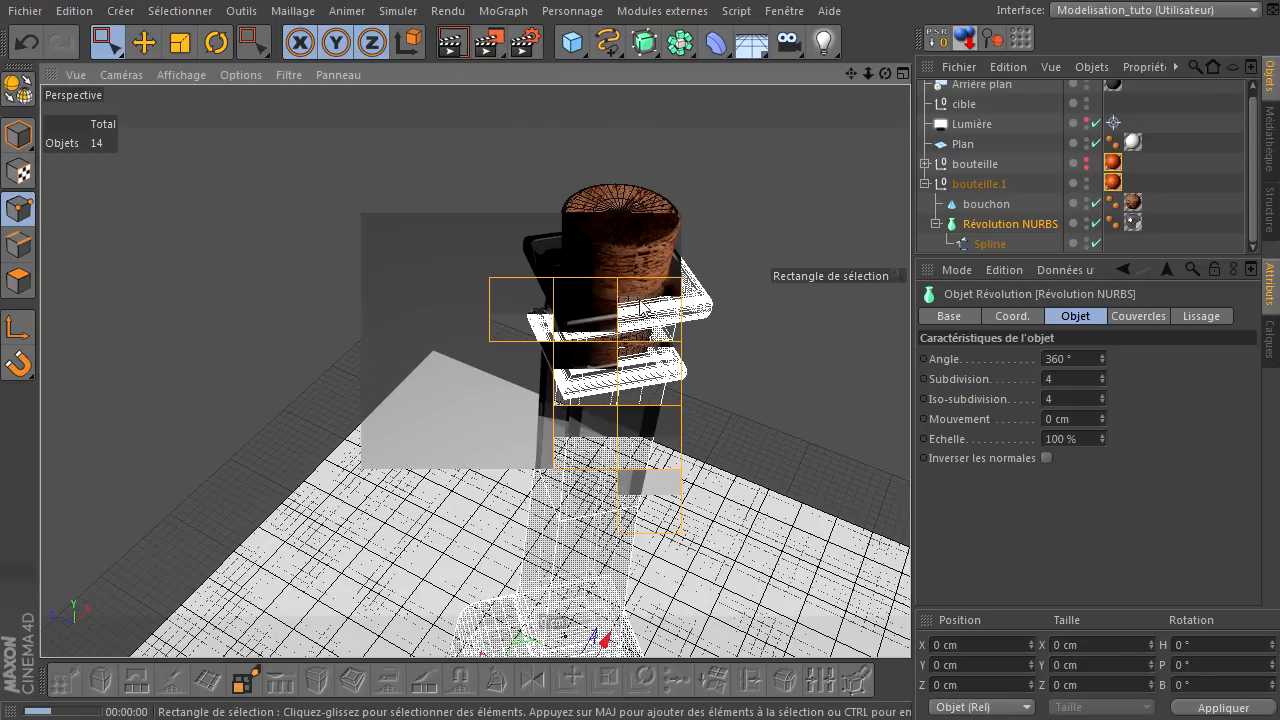
# - Convert the Révolution NURBS of bouteille.1 into an editable polygon object
pyautogui.scroll(-2, 620, 292)
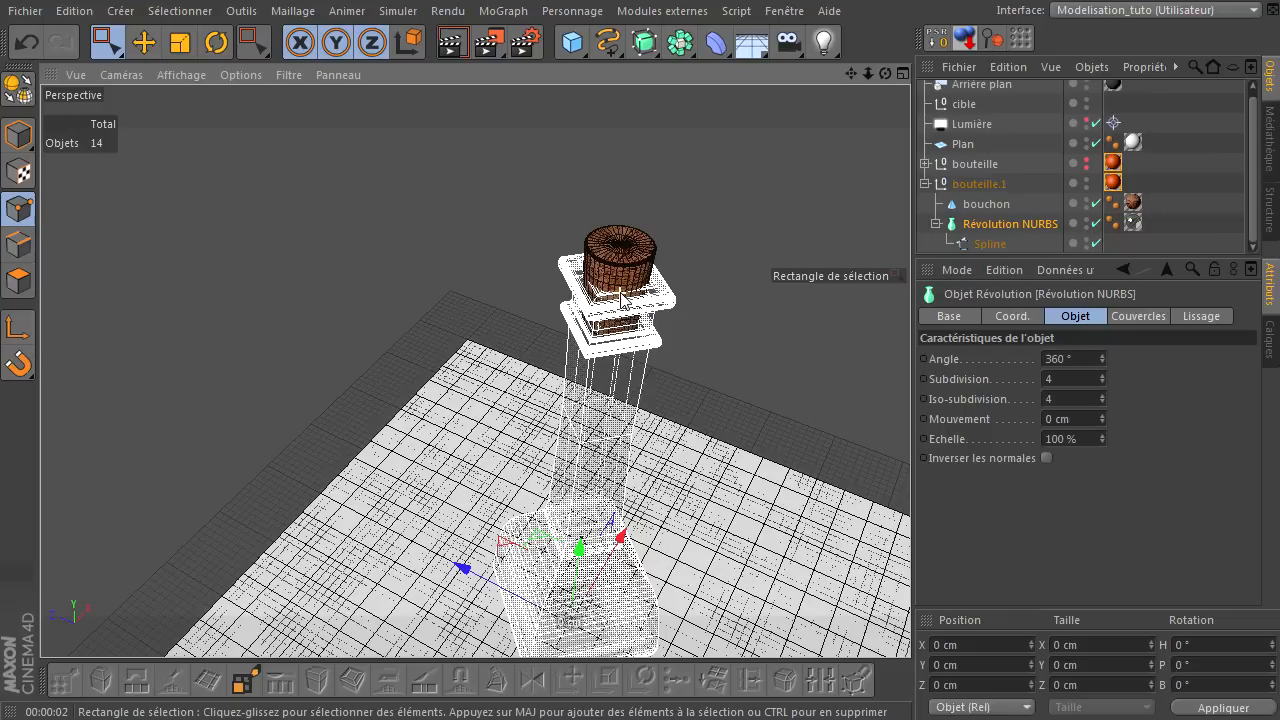
pyautogui.moveTo(850, 73); pyautogui.dragTo(910, 498)
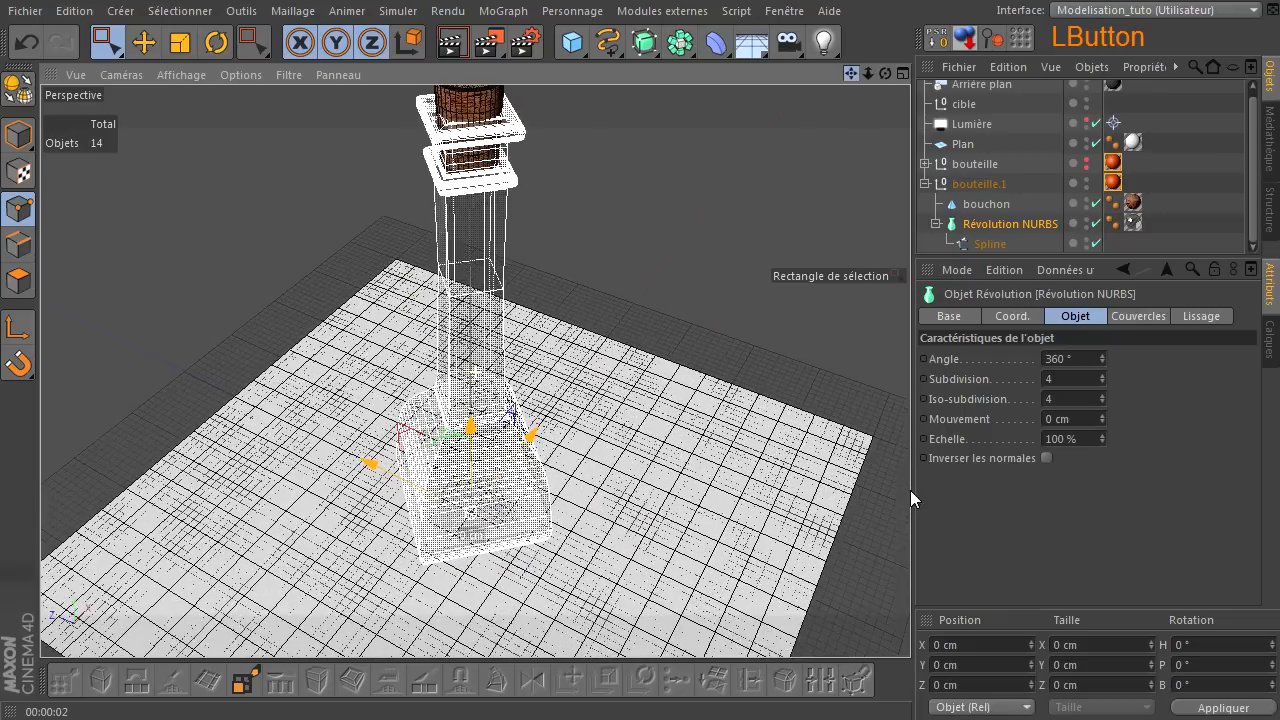
pyautogui.moveTo(885, 73); pyautogui.dragTo(910, 490)
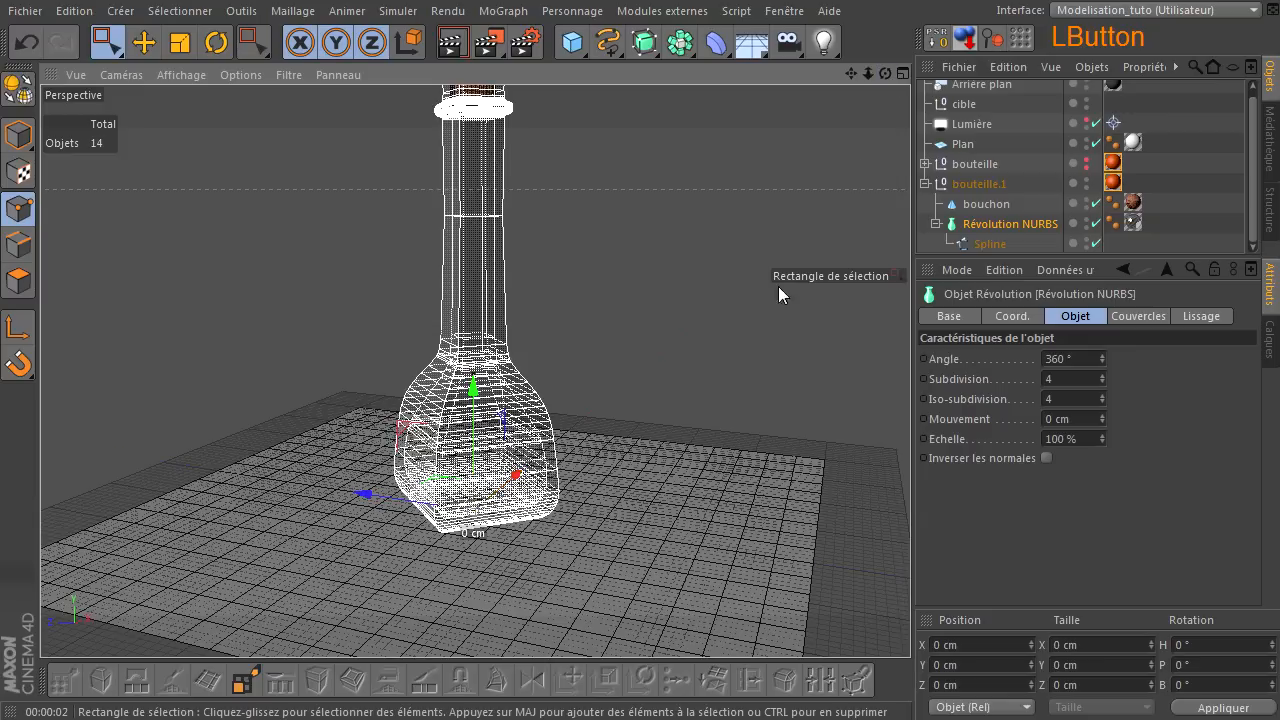
pyautogui.click(1019, 226)
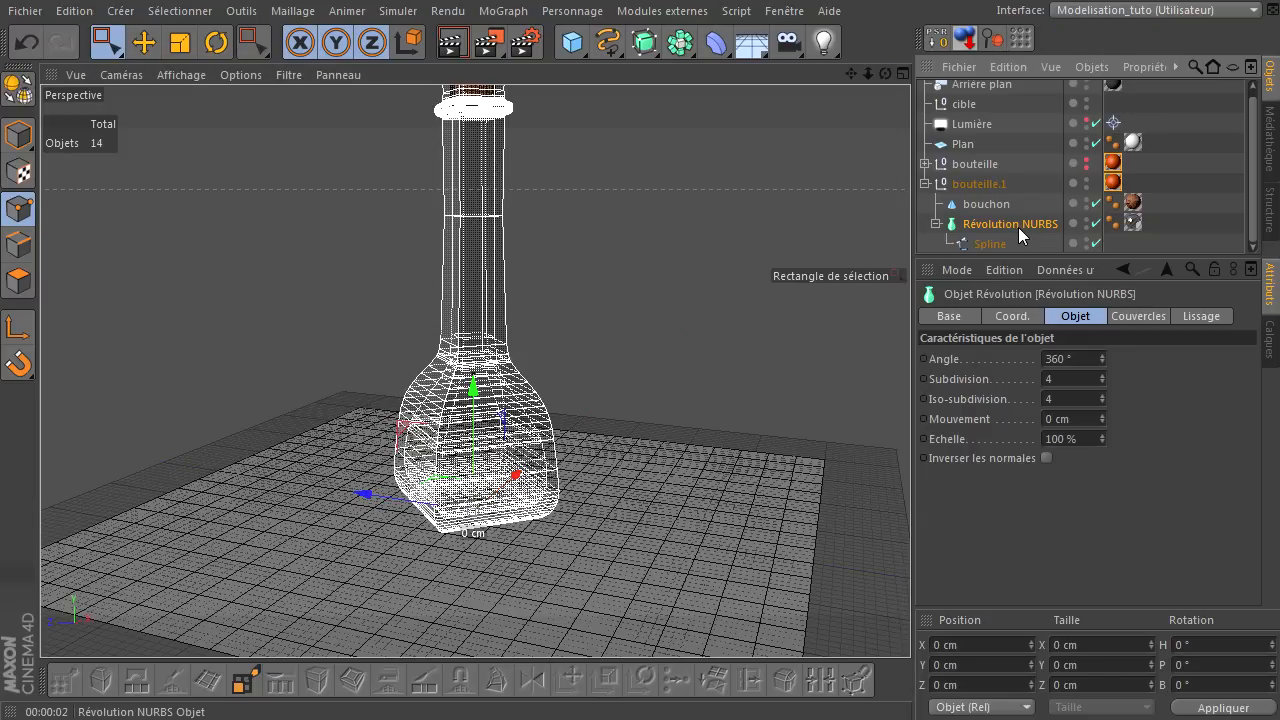
pyautogui.press('c')
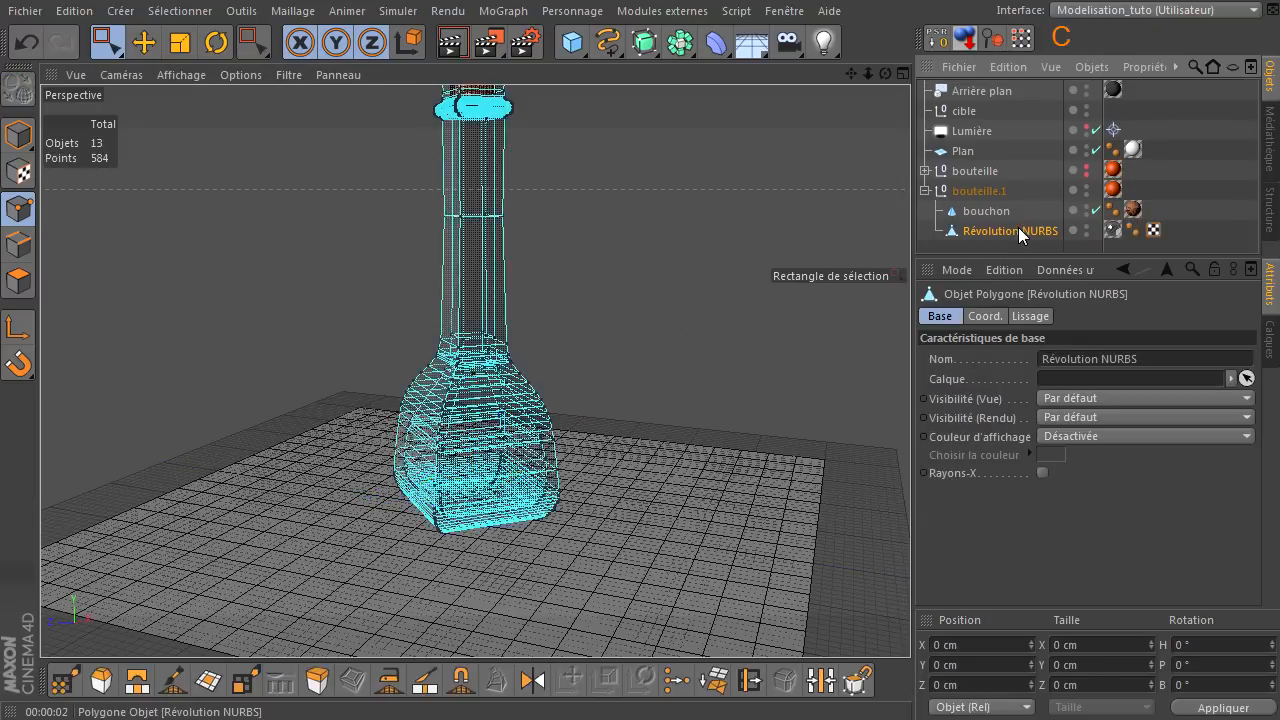
# - Select all points of the converted bottle mesh and optimize them to merge duplicates
pyautogui.click(21, 222)
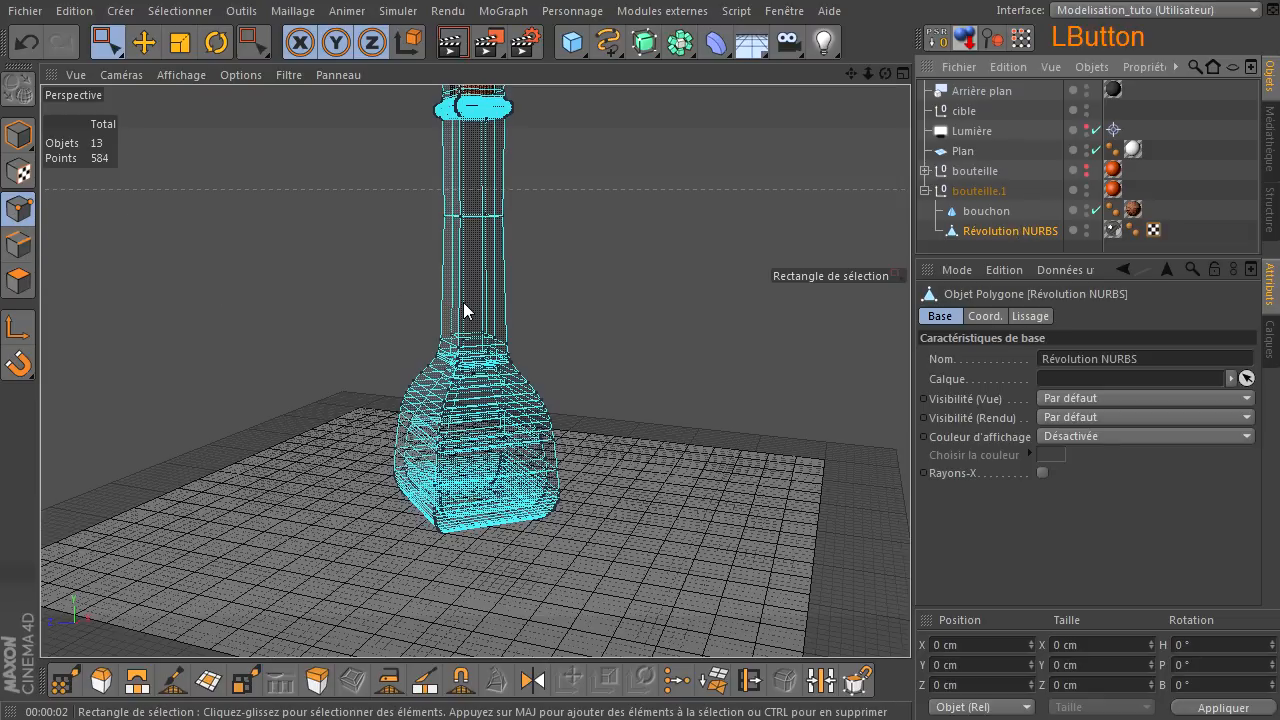
pyautogui.hotkey('ctrl', 'a')
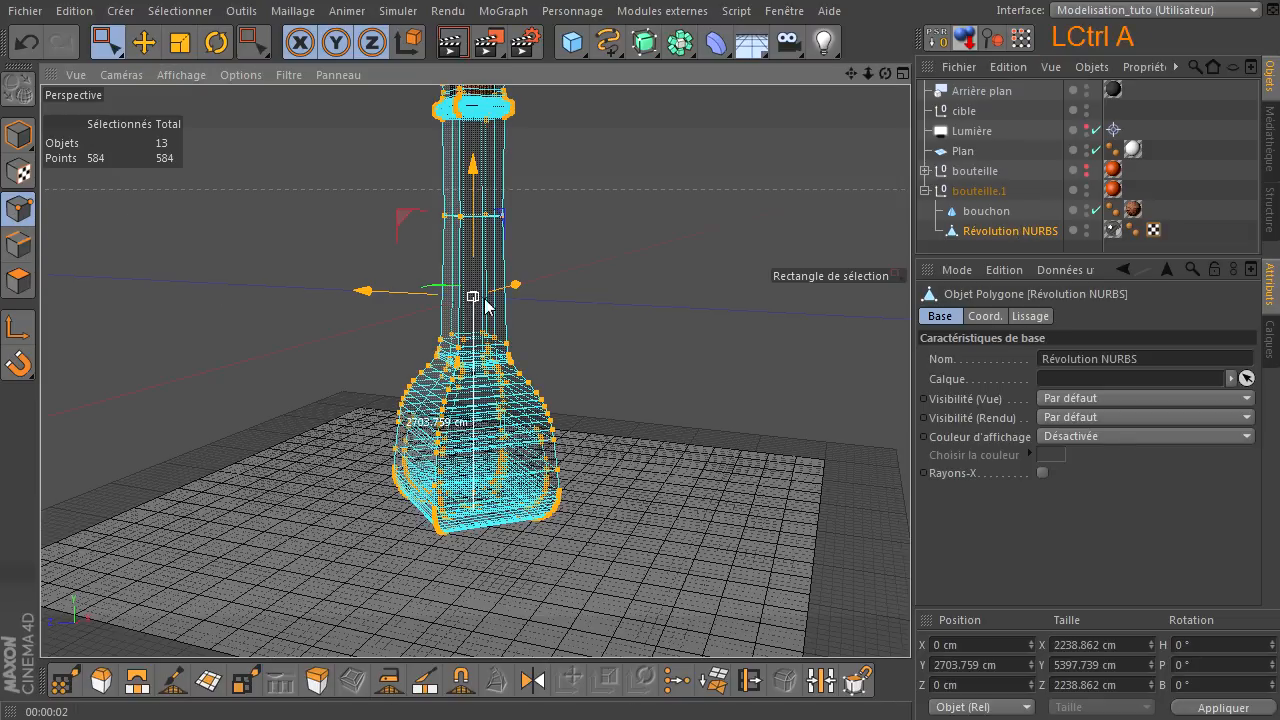
pyautogui.rightClick(649, 158)
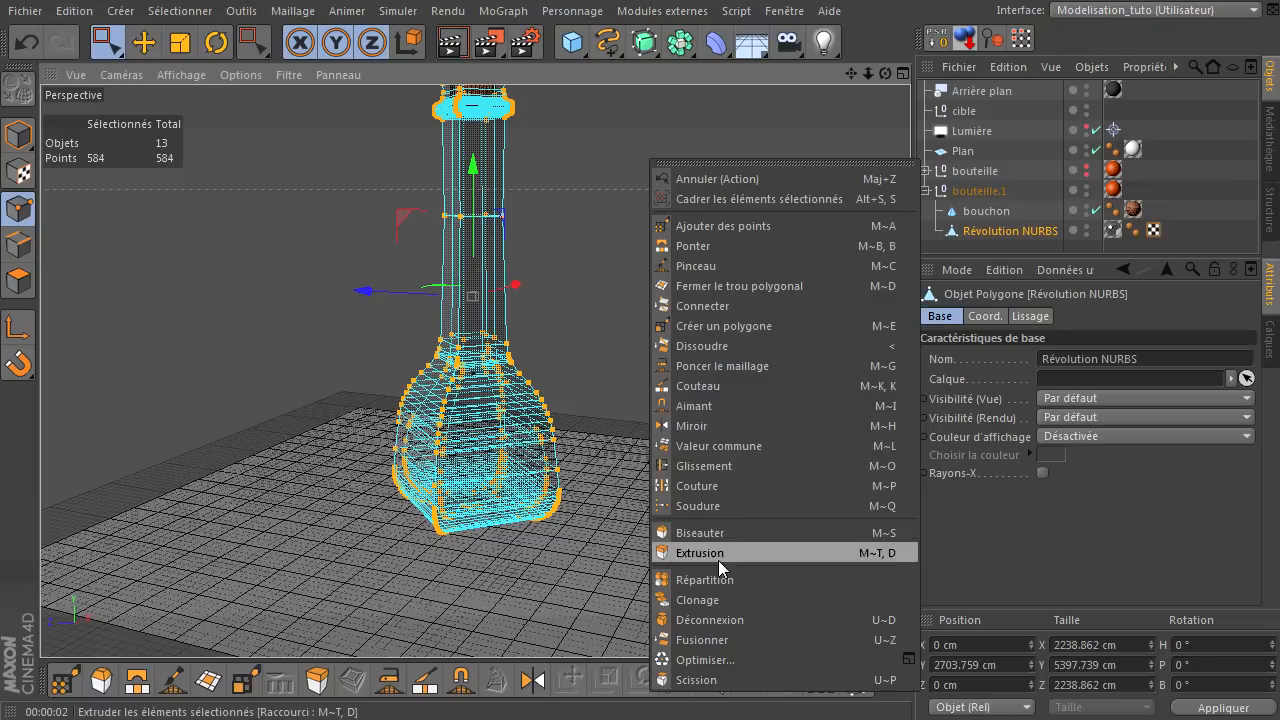
pyautogui.click(689, 660)
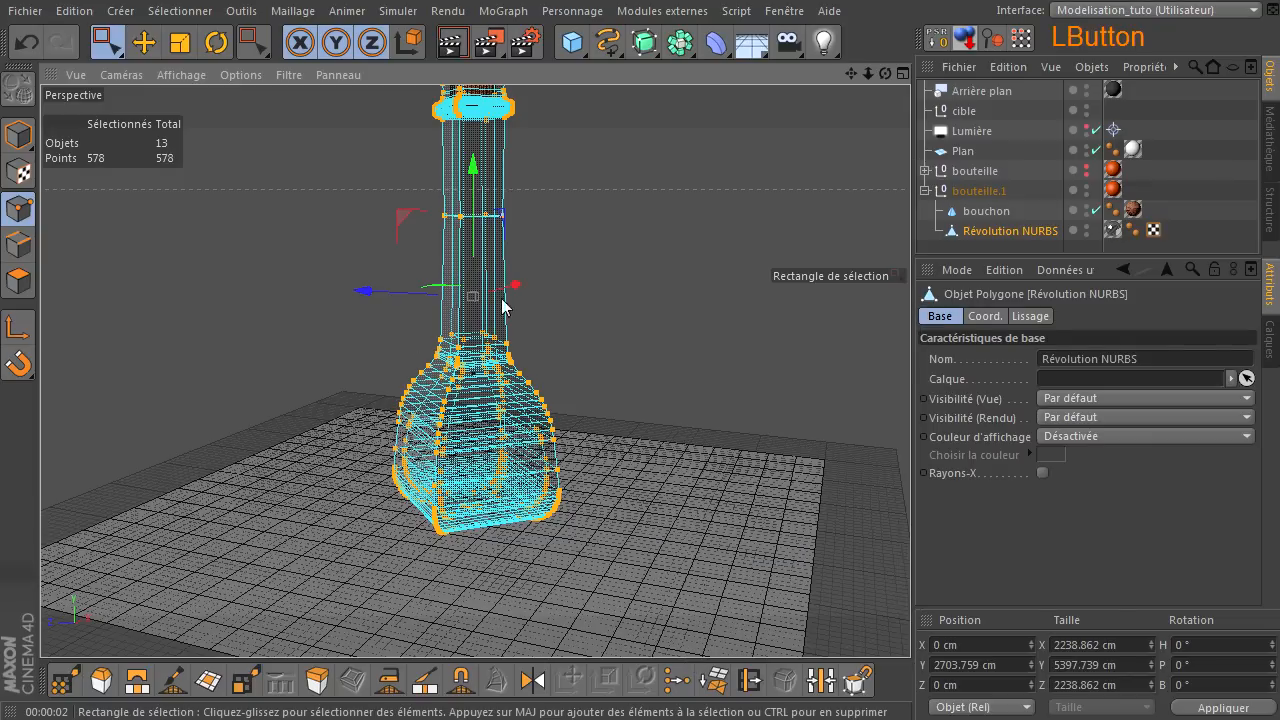
# - Switch to edge mode and delete the bouchon object from the bouteille.1 hierarchy
pyautogui.click(18, 245)
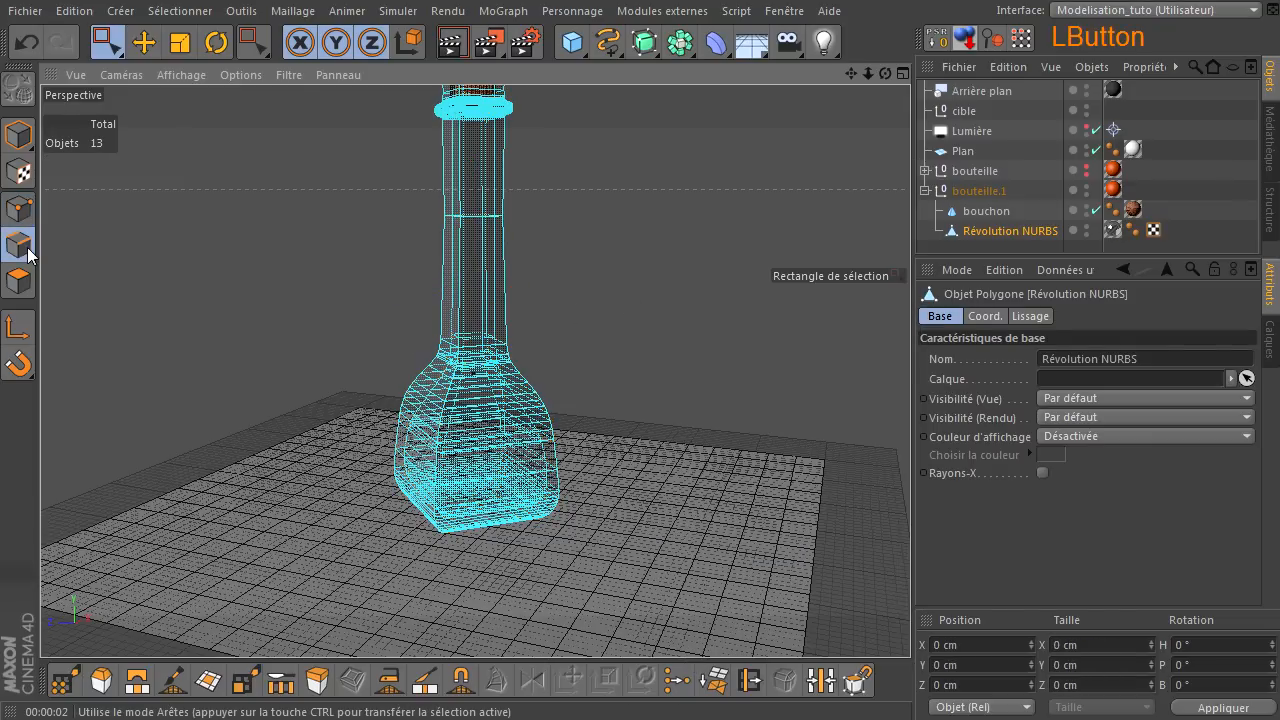
pyautogui.click(998, 220)
pyautogui.press('Delete')
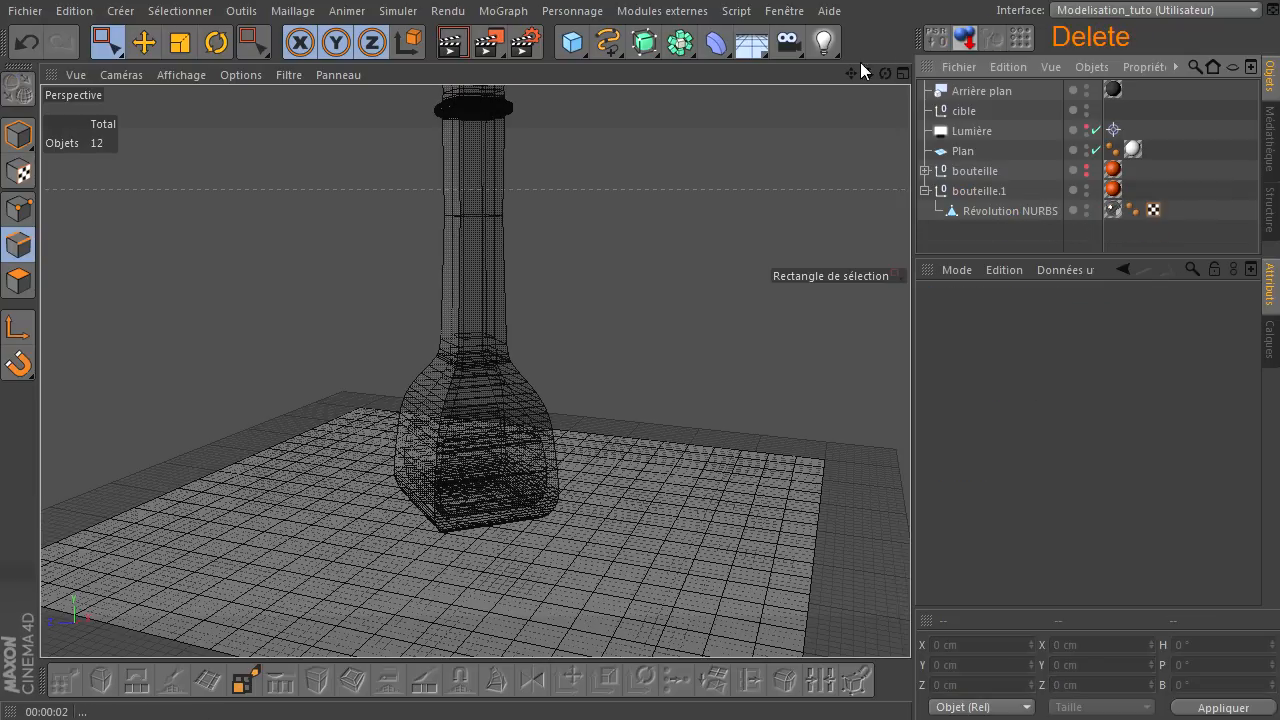
# - Loop-select the vertical corner edges of the bottle's polygon mesh, covering all four corners inside and out
pyautogui.moveTo(848, 74)
pyautogui.mouseDown()
pyautogui.moveTo(916, 500)
pyautogui.moveTo(848, 77)
pyautogui.mouseUp()
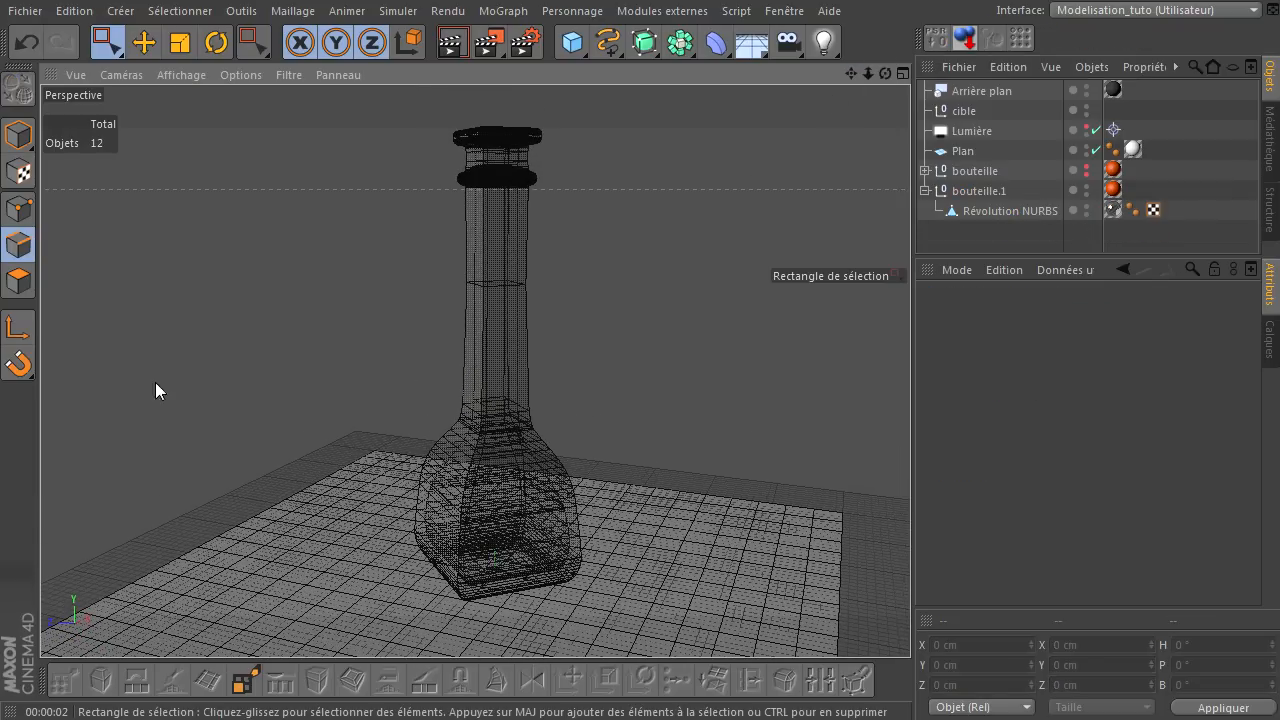
pyautogui.press('u')
pyautogui.press('l')
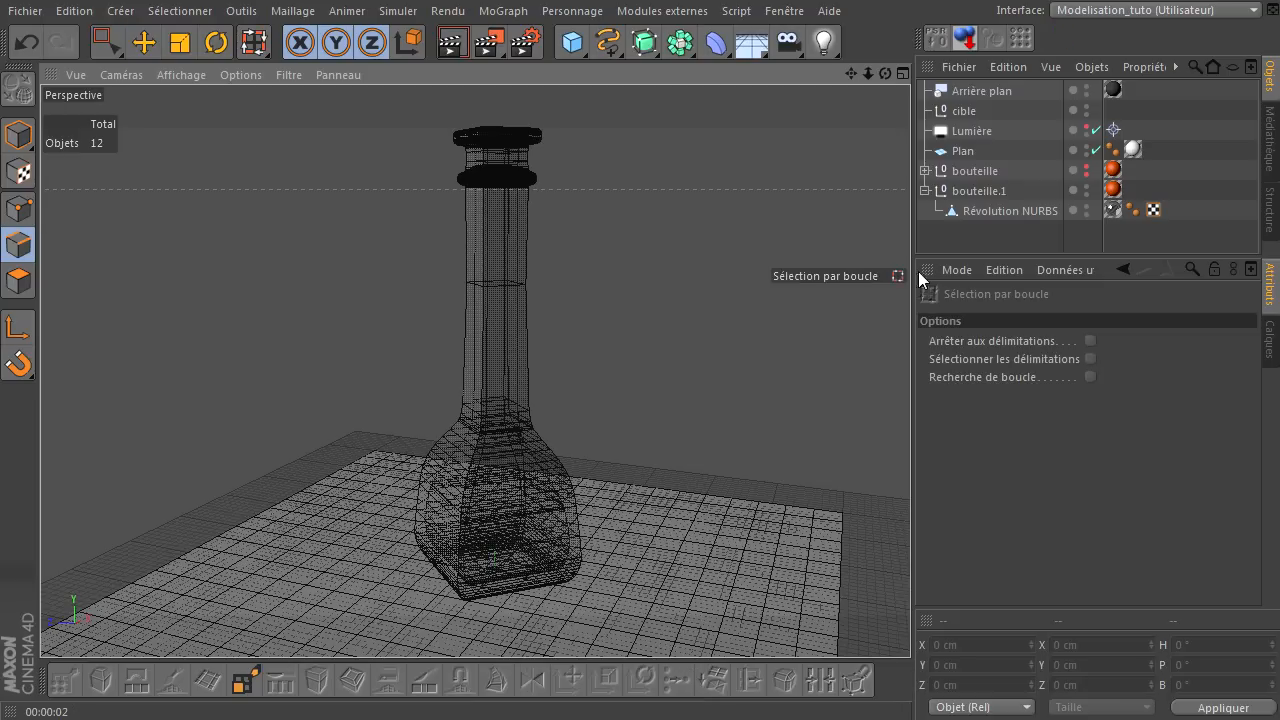
pyautogui.click(1007, 207)
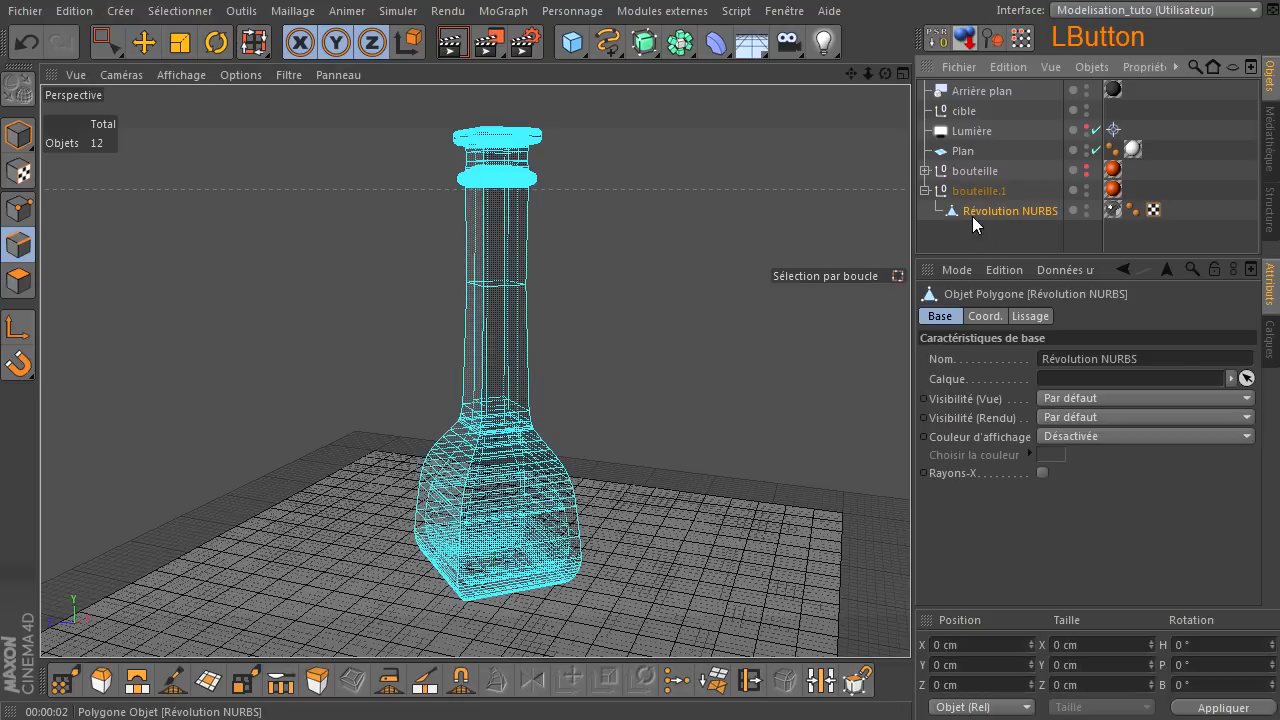
pyautogui.click(488, 325)
pyautogui.moveTo(885, 73); pyautogui.dragTo(915, 495)
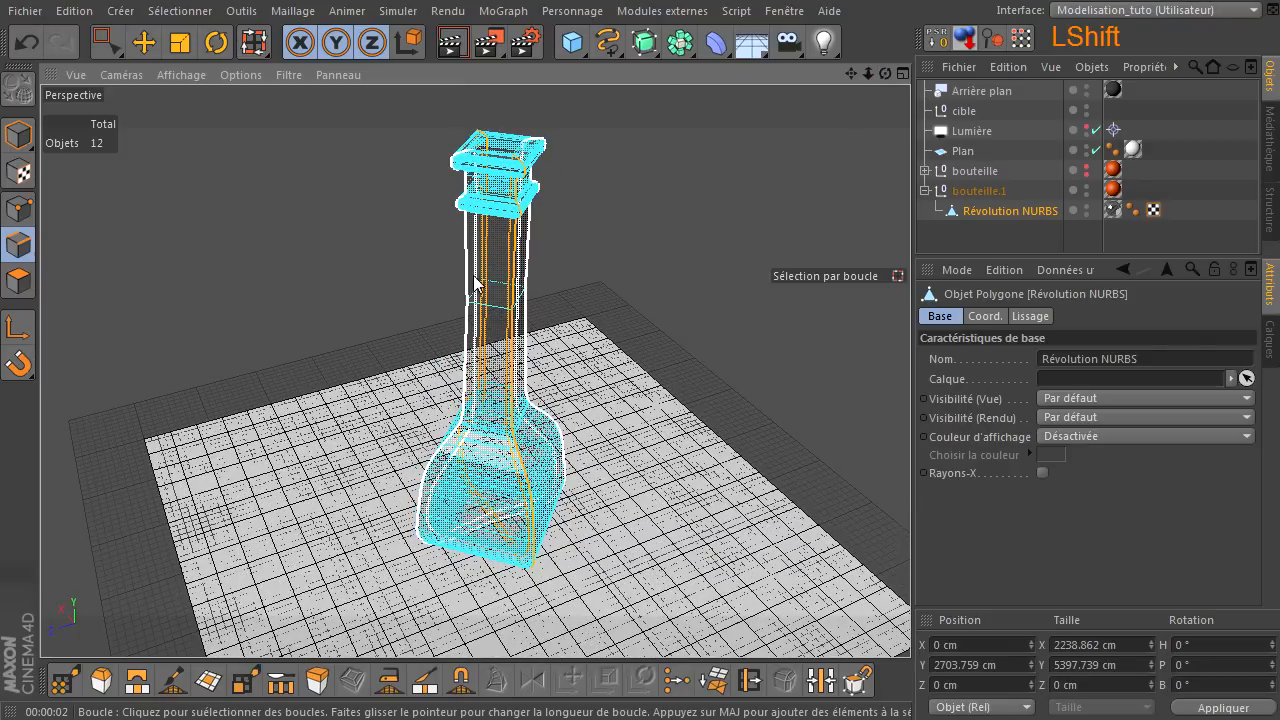
pyautogui.keyDown('shift'); pyautogui.click(475, 285); pyautogui.keyUp('shift')
pyautogui.moveTo(889, 75); pyautogui.dragTo(912, 492)
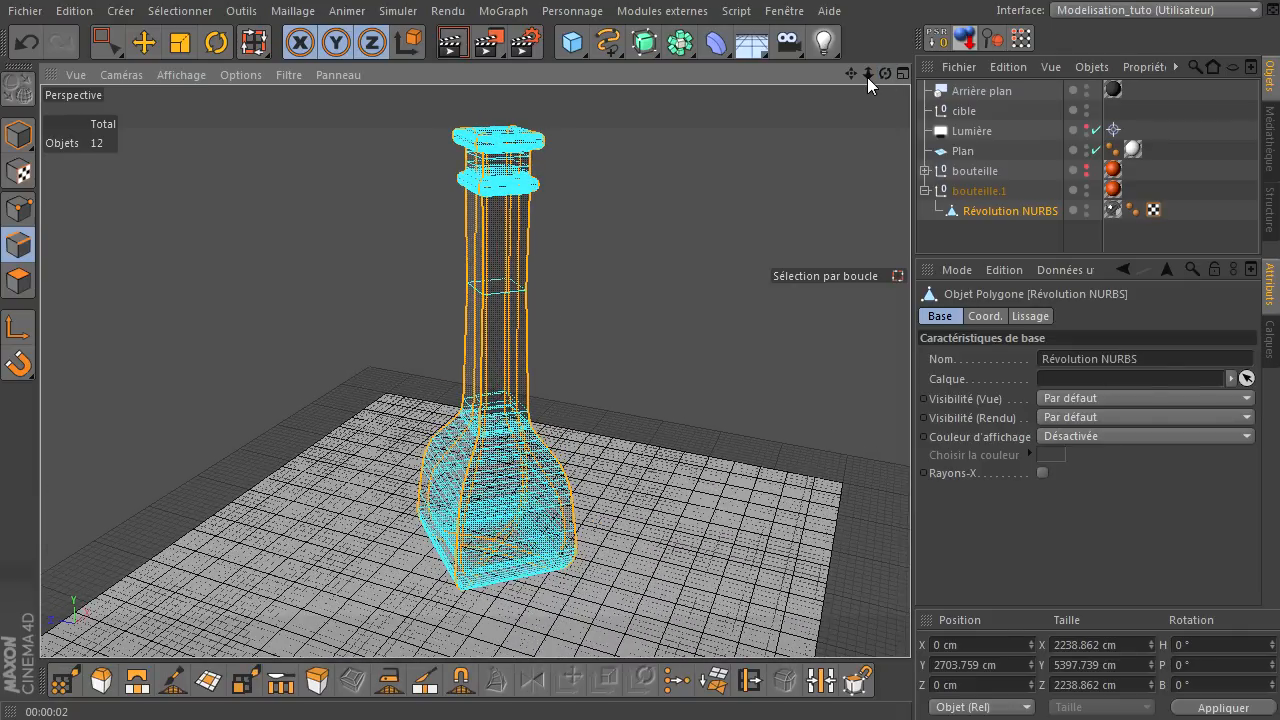
# - Start a Bevel on the selected corner edges and set its type to Convexe
pyautogui.press('m')
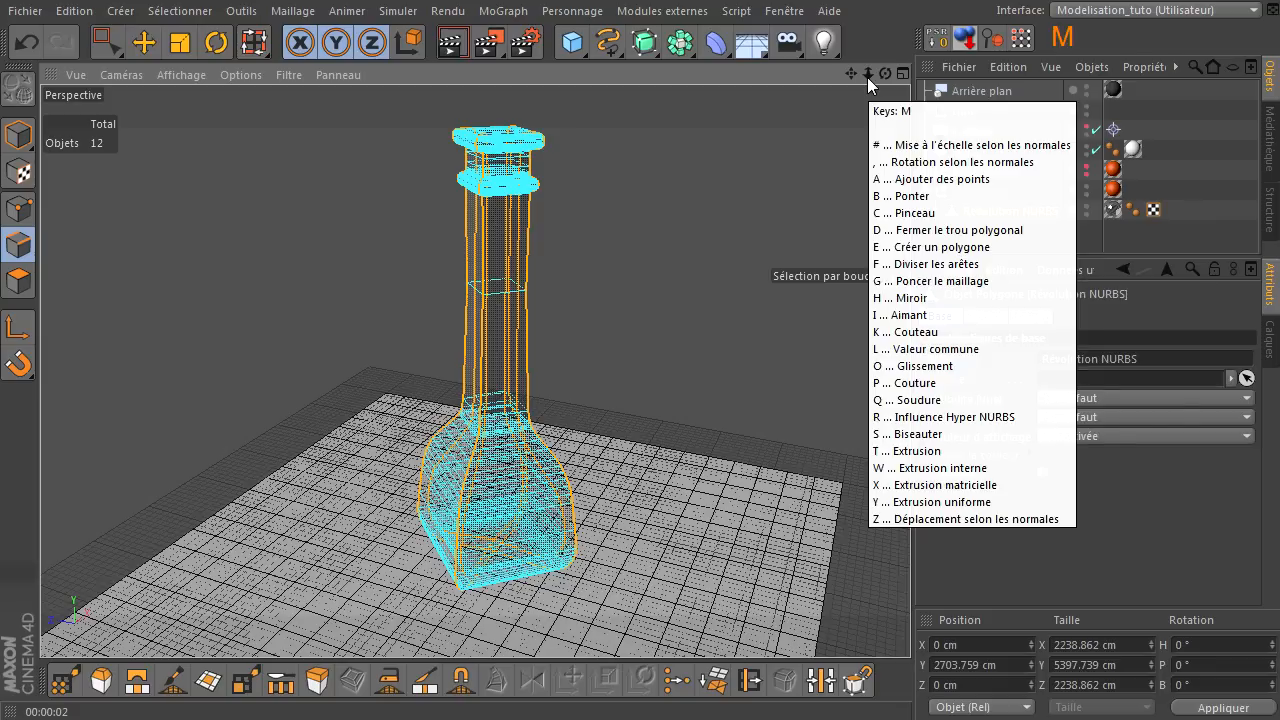
pyautogui.press('s')
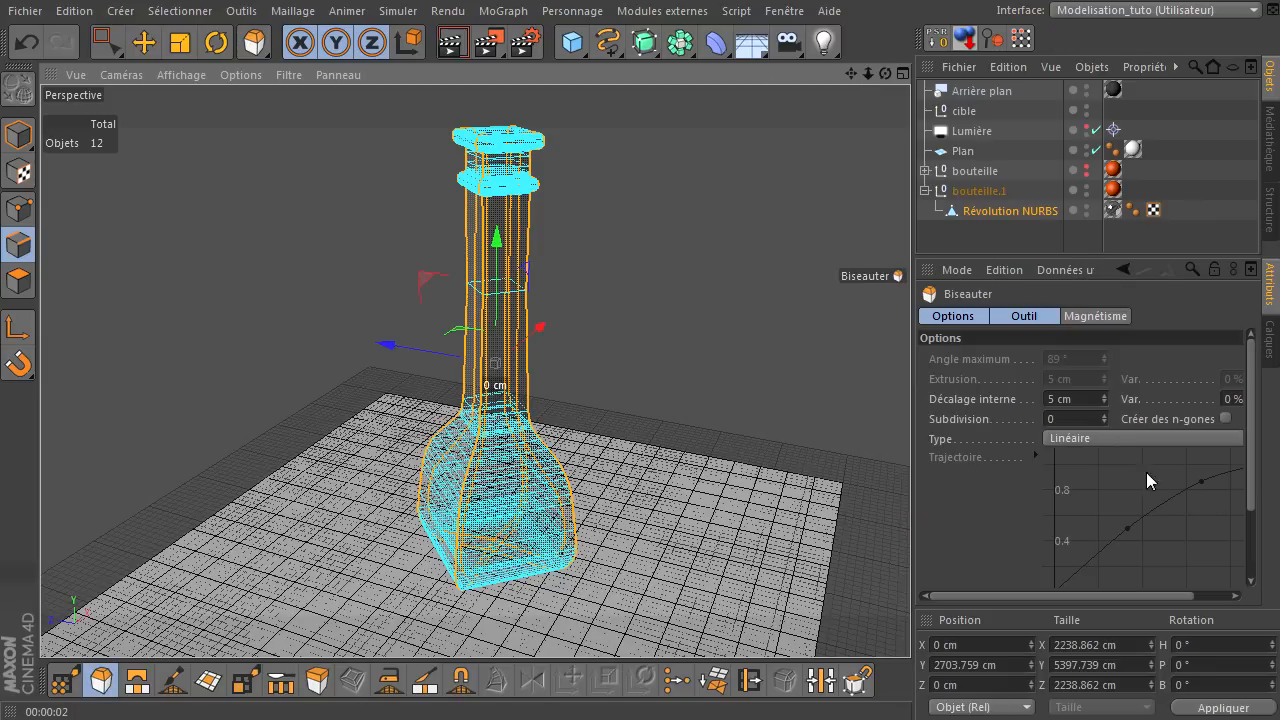
pyautogui.click(1100, 439)
pyautogui.click(1095, 474)
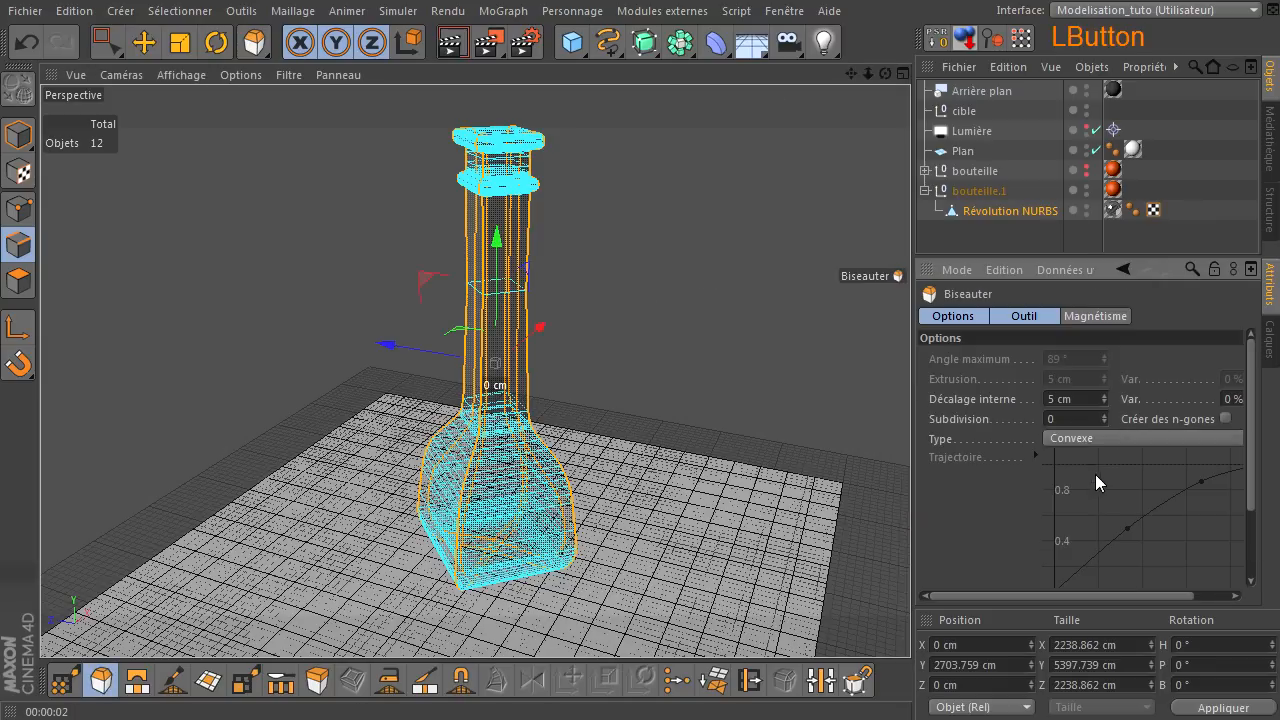
# - Try beveling the corner edges with 3 subdivisions and an inner offset of about 184 cm, and undo that bevel
pyautogui.click(1104, 415)
pyautogui.click(1104, 415)
pyautogui.scroll(5, 411, 221)
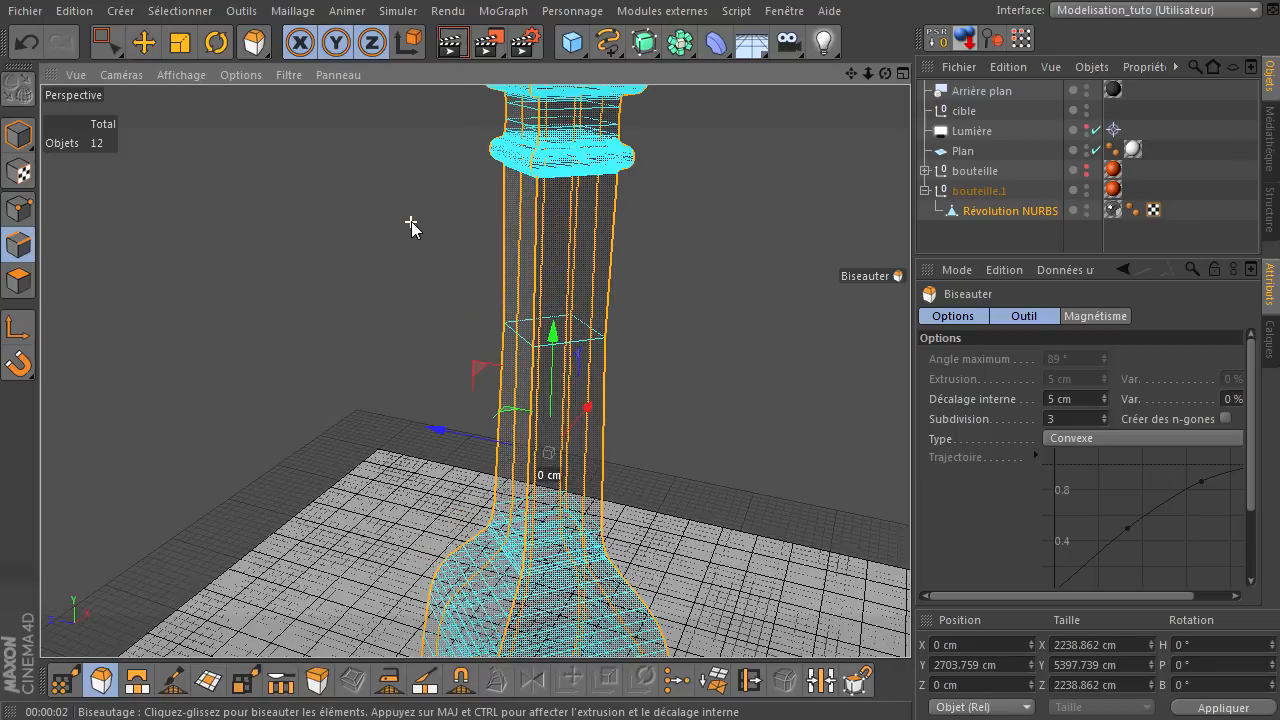
pyautogui.moveTo(708, 203); pyautogui.dragTo(910, 490)
pyautogui.click(25, 40)
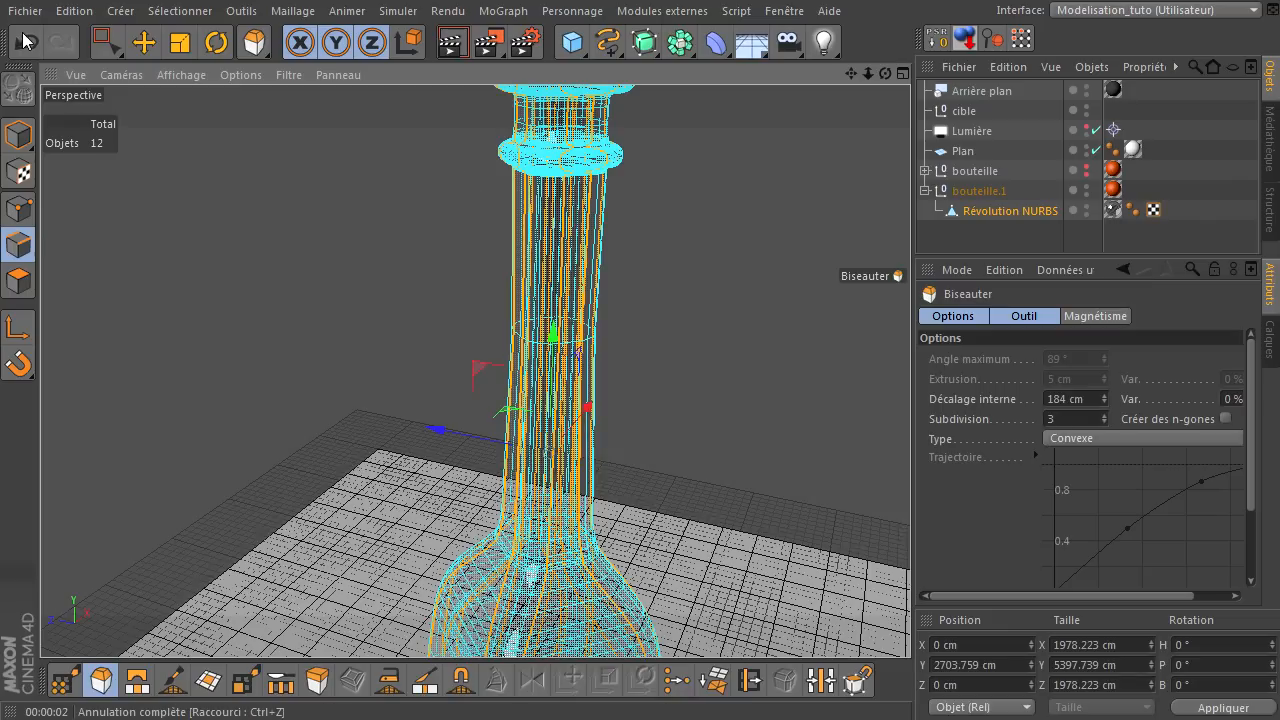
pyautogui.click(25, 40)
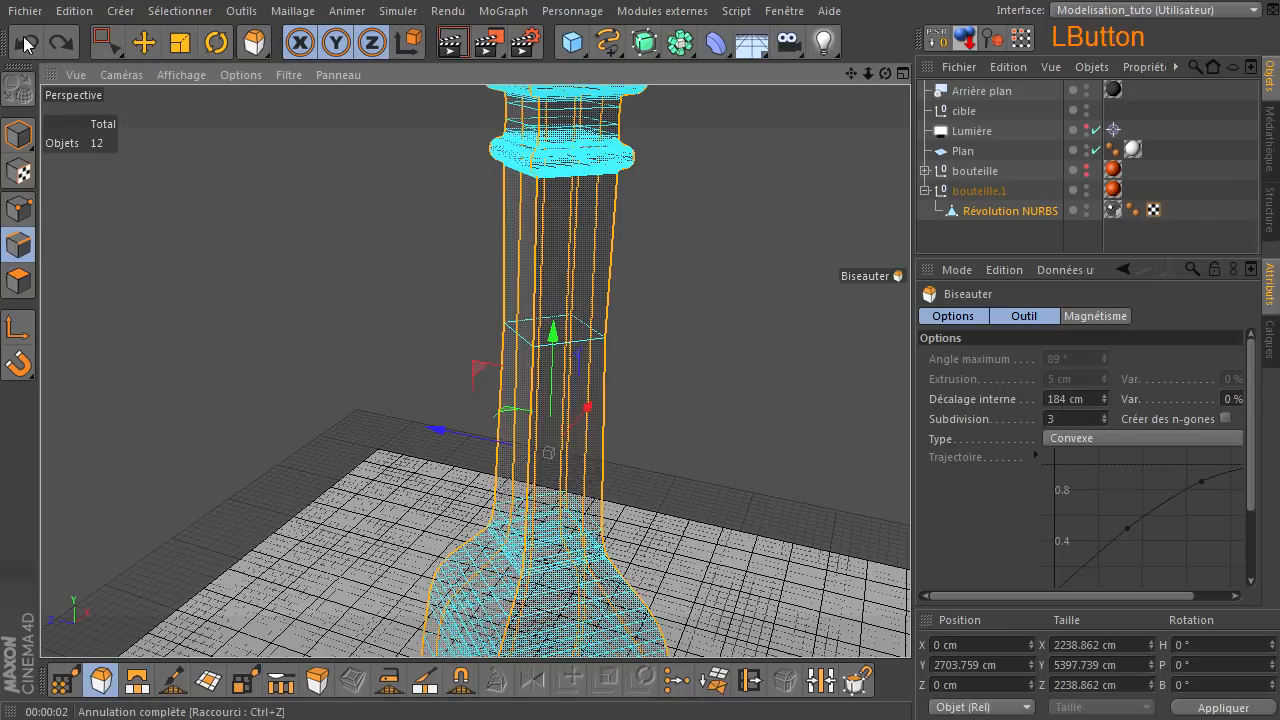
# - Bevel the selected corner edges with 2 subdivisions and an inner offset of 40 cm, and check the rounded neck
pyautogui.click(1106, 422)
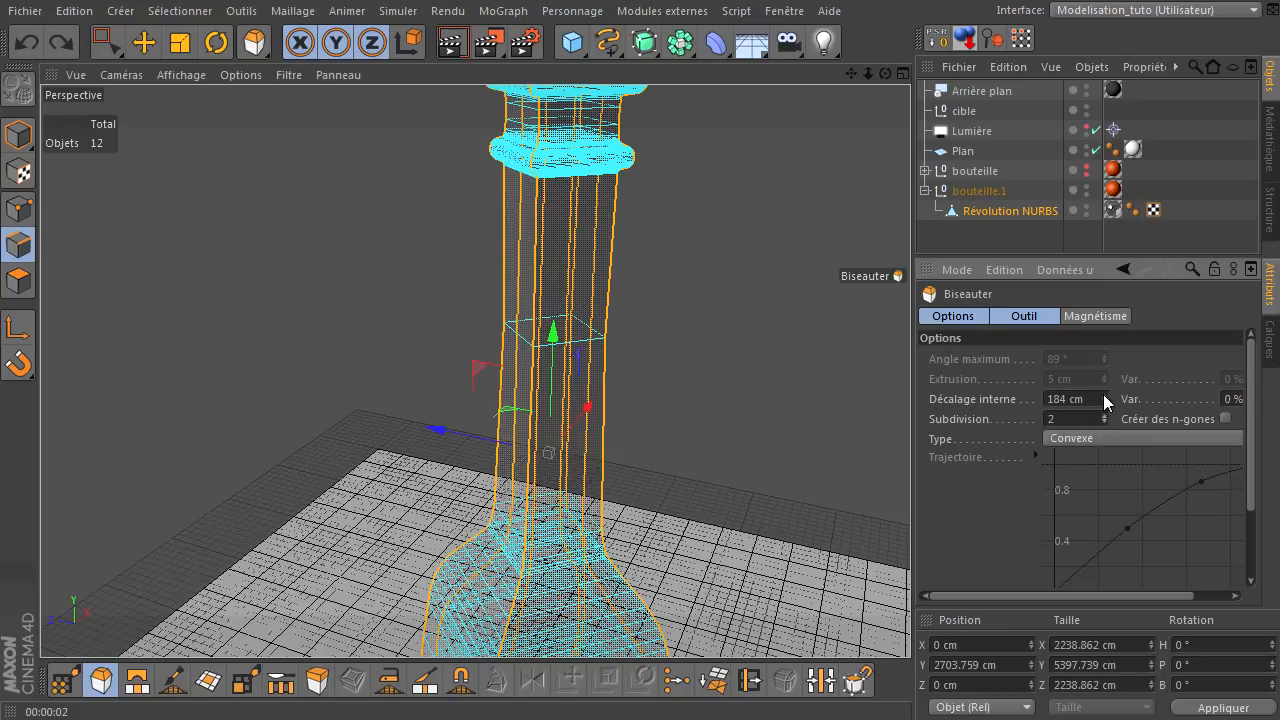
pyautogui.doubleClick(1087, 398)
pyautogui.write('10')
pyautogui.click(1104, 395)
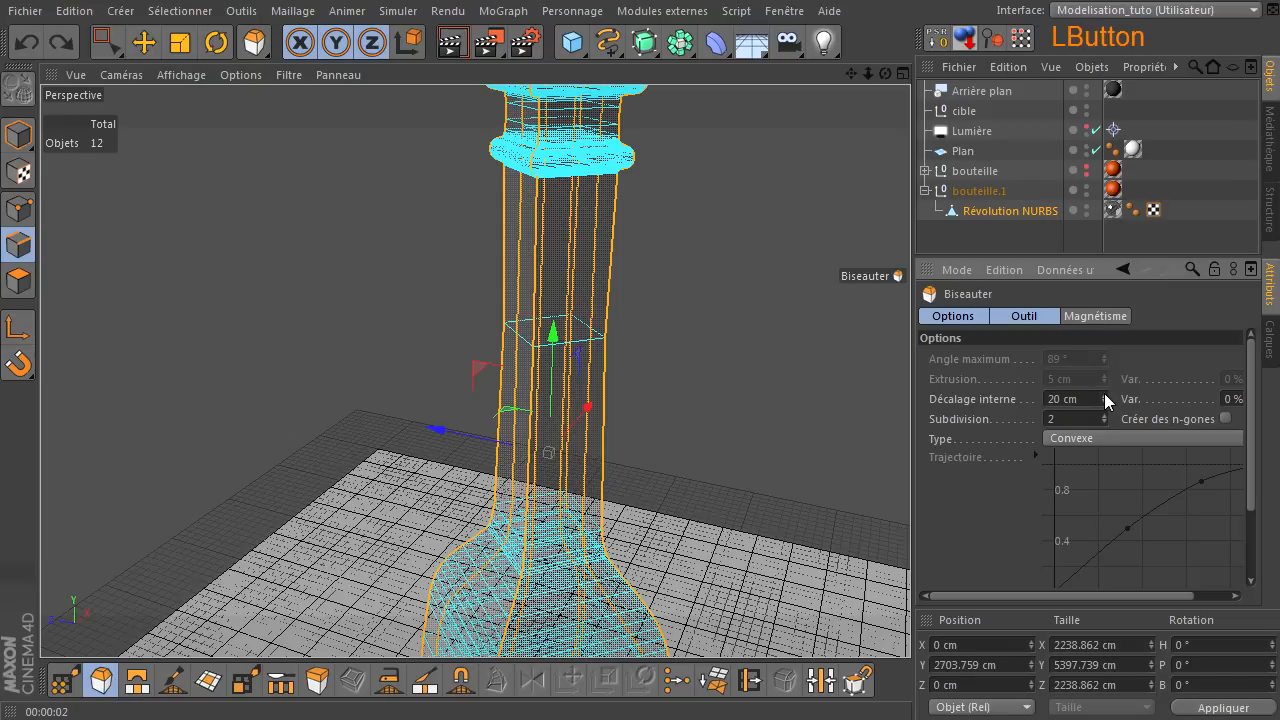
pyautogui.moveTo(684, 319); pyautogui.dragTo(910, 490)
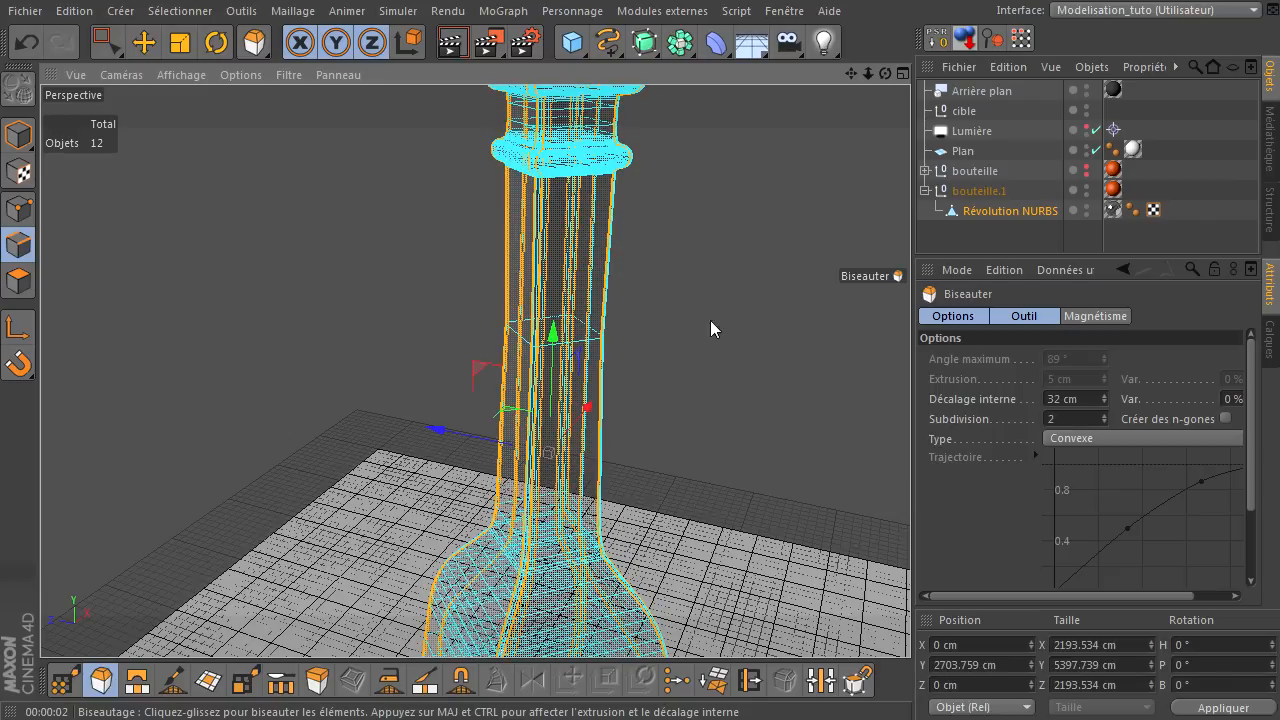
pyautogui.click(1080, 401)
pyautogui.write('40')
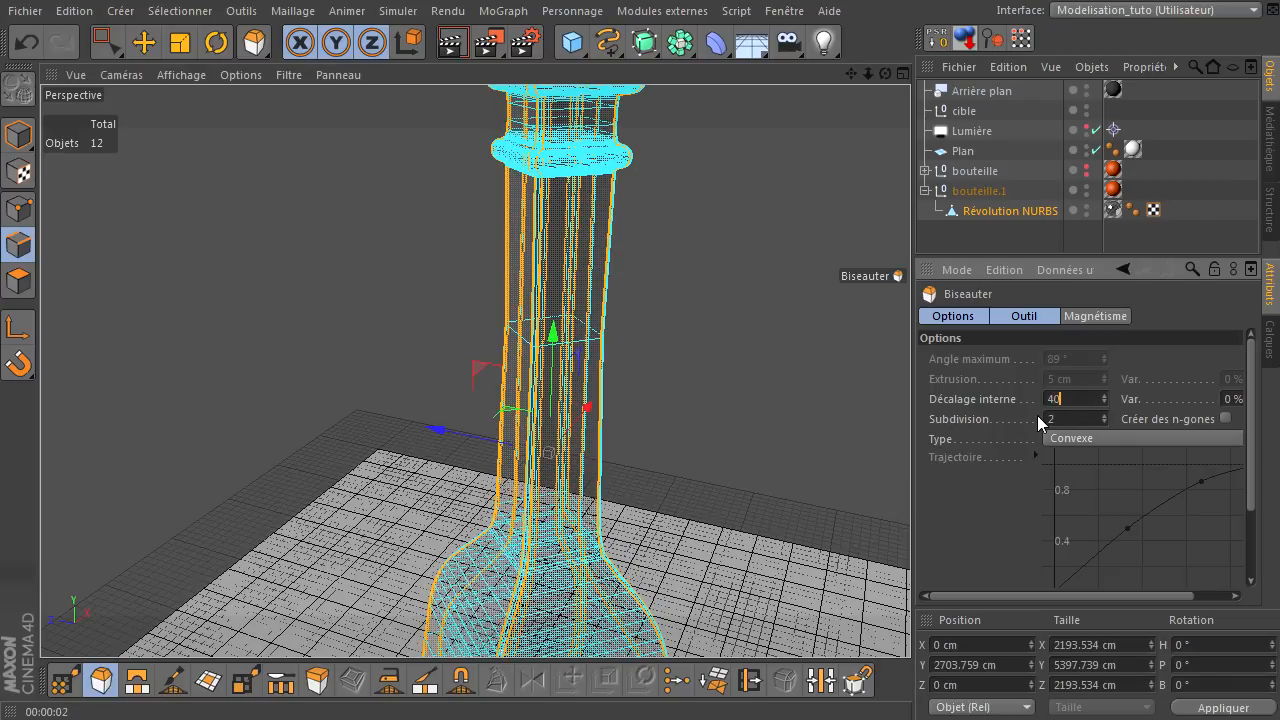
pyautogui.press('Return')
pyautogui.moveTo(889, 72); pyautogui.dragTo(1160, 289)
pyautogui.moveTo(1250, 438); pyautogui.dragTo(1249, 505)
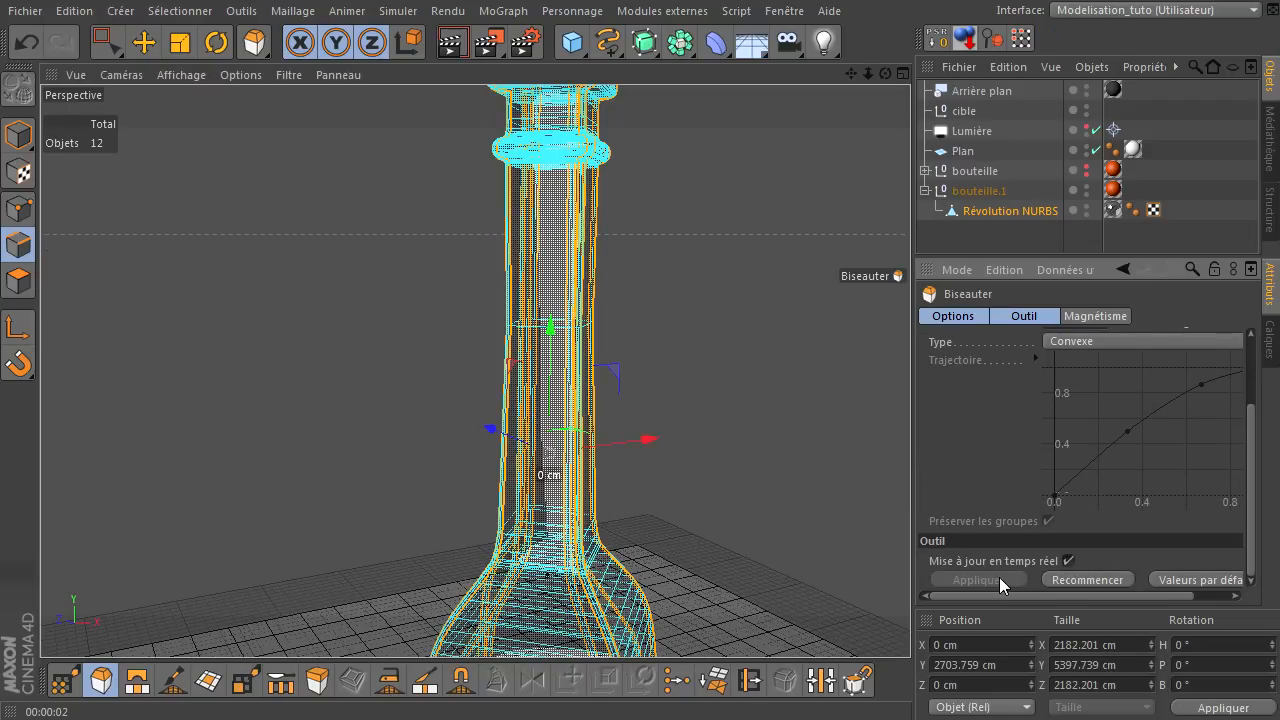
# - Render previews of the beveled bottle in the viewport and examine its mouth, body and base from several angles
pyautogui.moveTo(107, 42); pyautogui.dragTo(185, 60)
pyautogui.moveTo(885, 74); pyautogui.dragTo(526, 449)
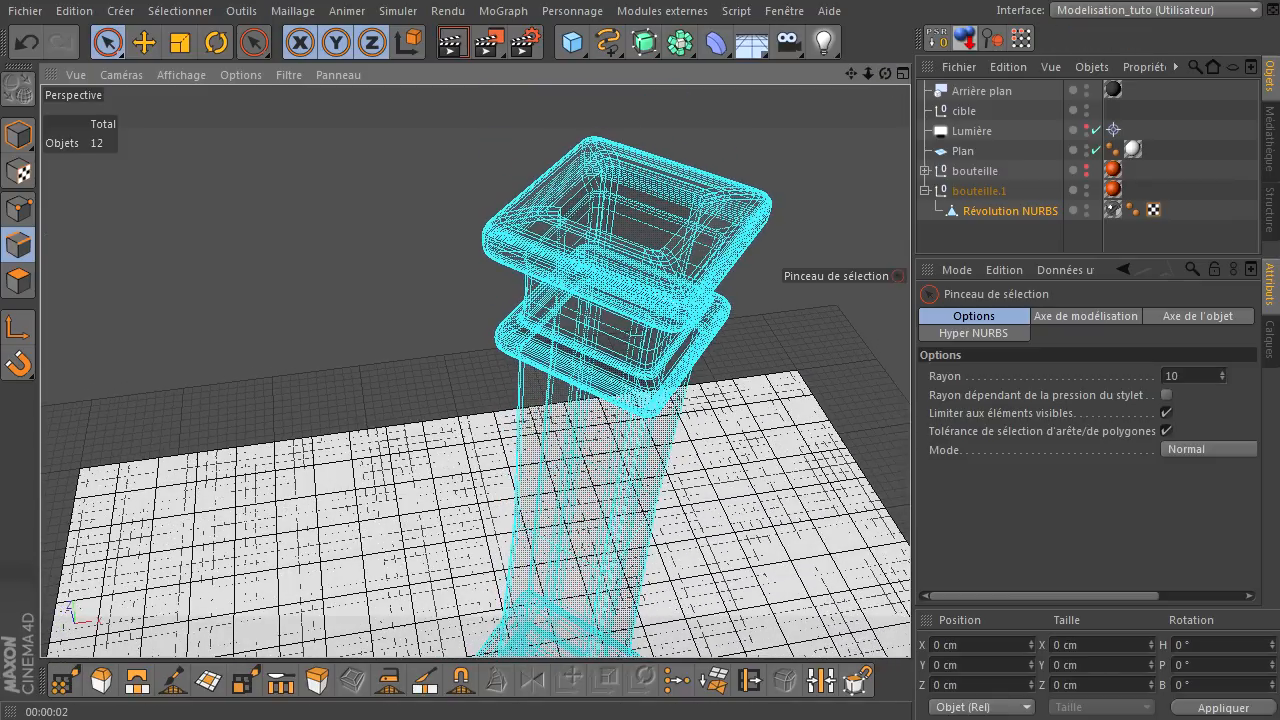
pyautogui.click(451, 42)
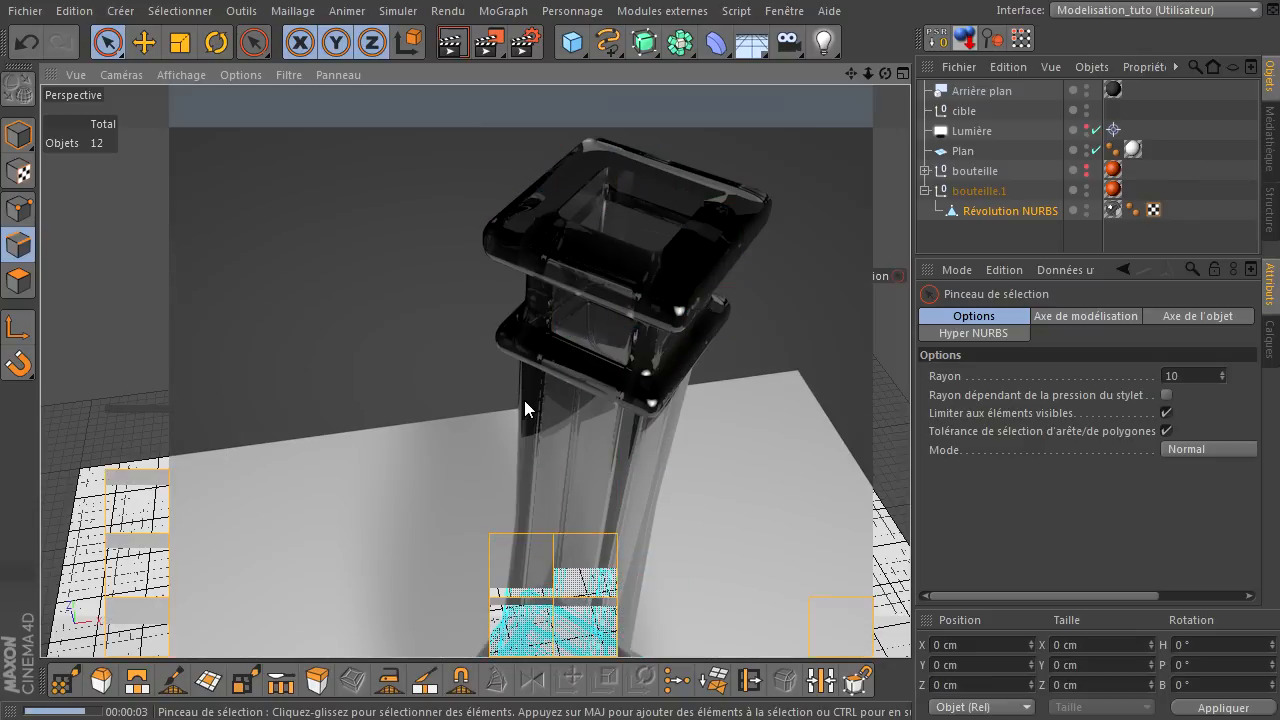
pyautogui.moveTo(866, 75)
pyautogui.mouseDown()
pyautogui.moveTo(906, 494)
pyautogui.moveTo(917, 488)
pyautogui.moveTo(855, 76)
pyautogui.mouseUp()
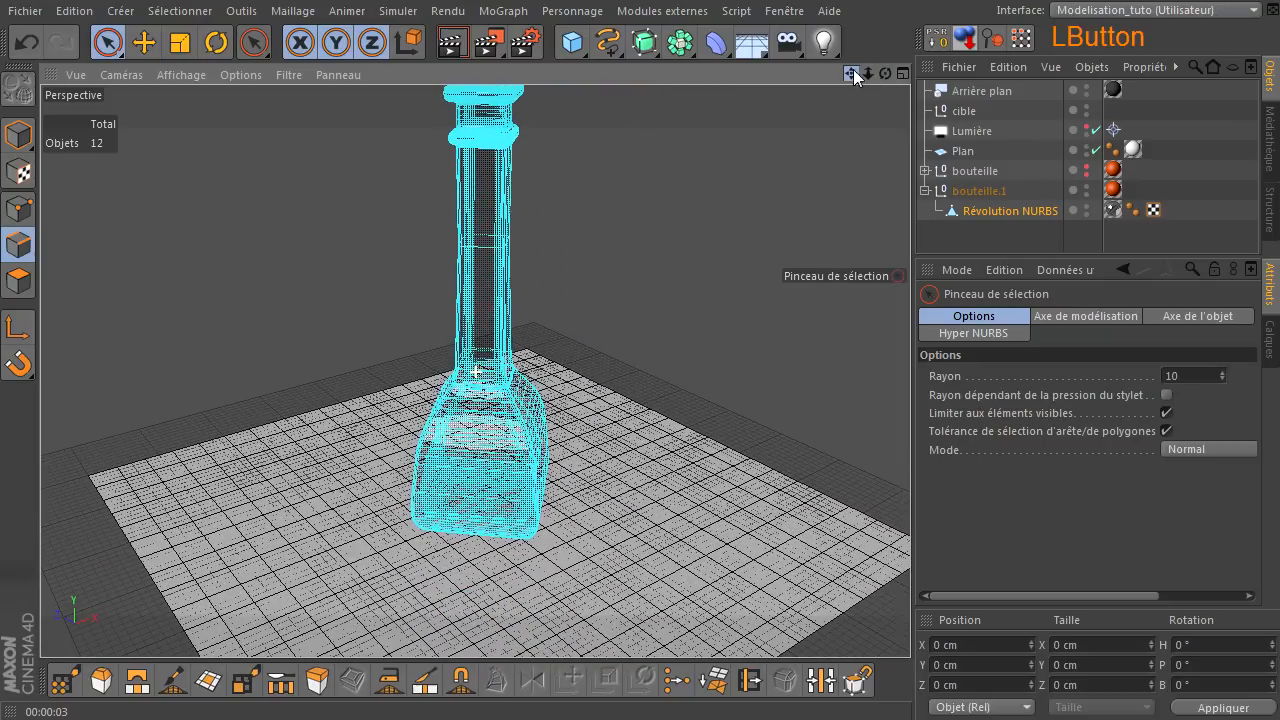
pyautogui.click(453, 45)
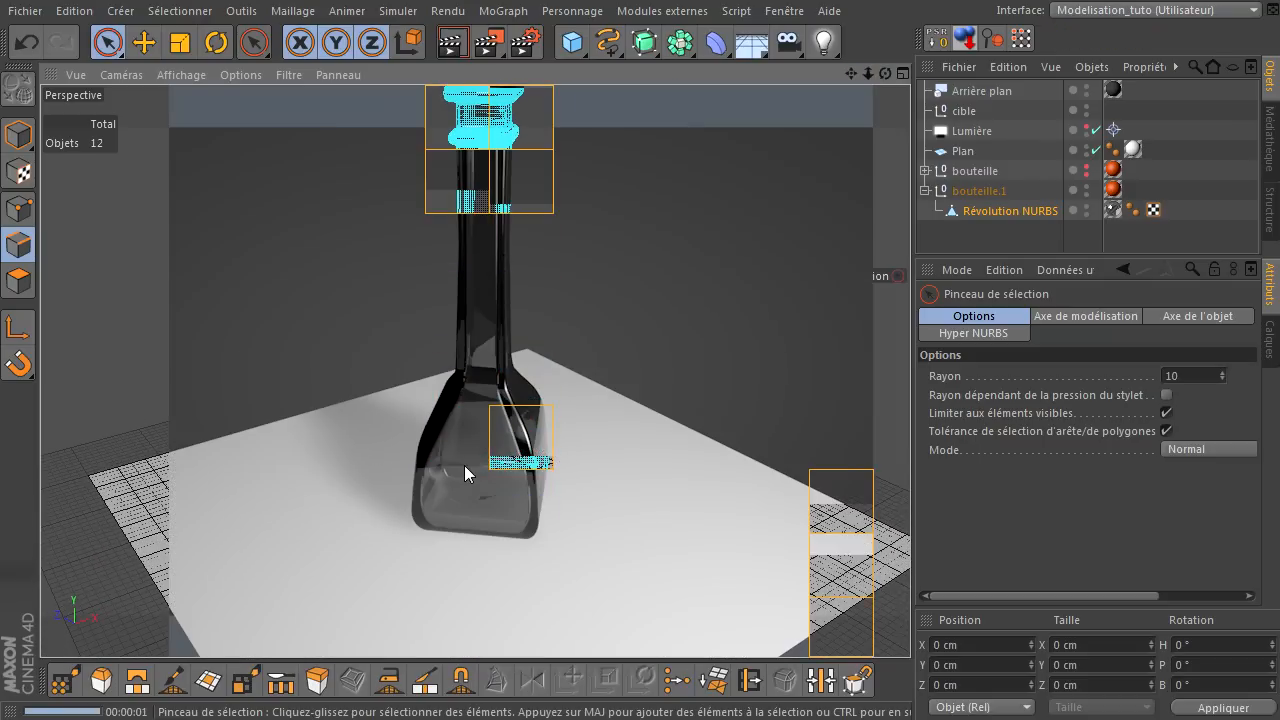
pyautogui.scroll(5, 428, 540)
pyautogui.scroll(6, 428, 538)
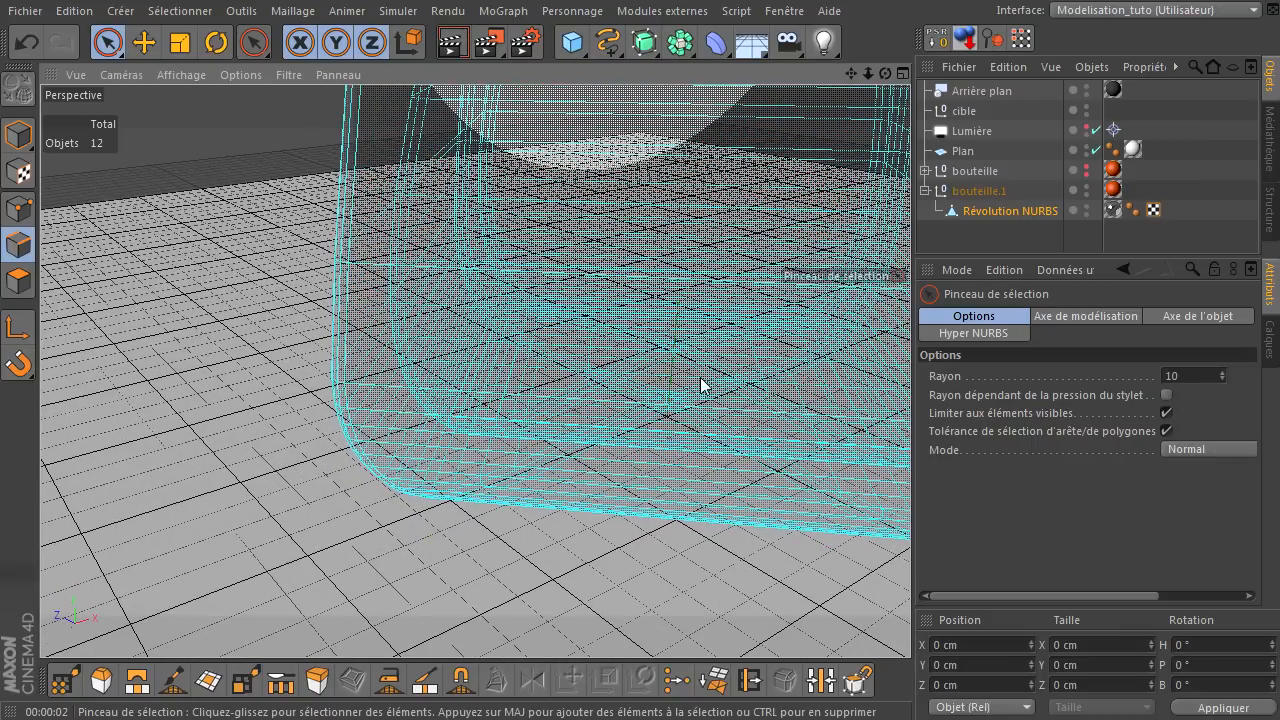
pyautogui.moveTo(868, 73); pyautogui.dragTo(910, 496)
pyautogui.moveTo(852, 73); pyautogui.dragTo(910, 490)
pyautogui.moveTo(852, 73); pyautogui.dragTo(910, 490)
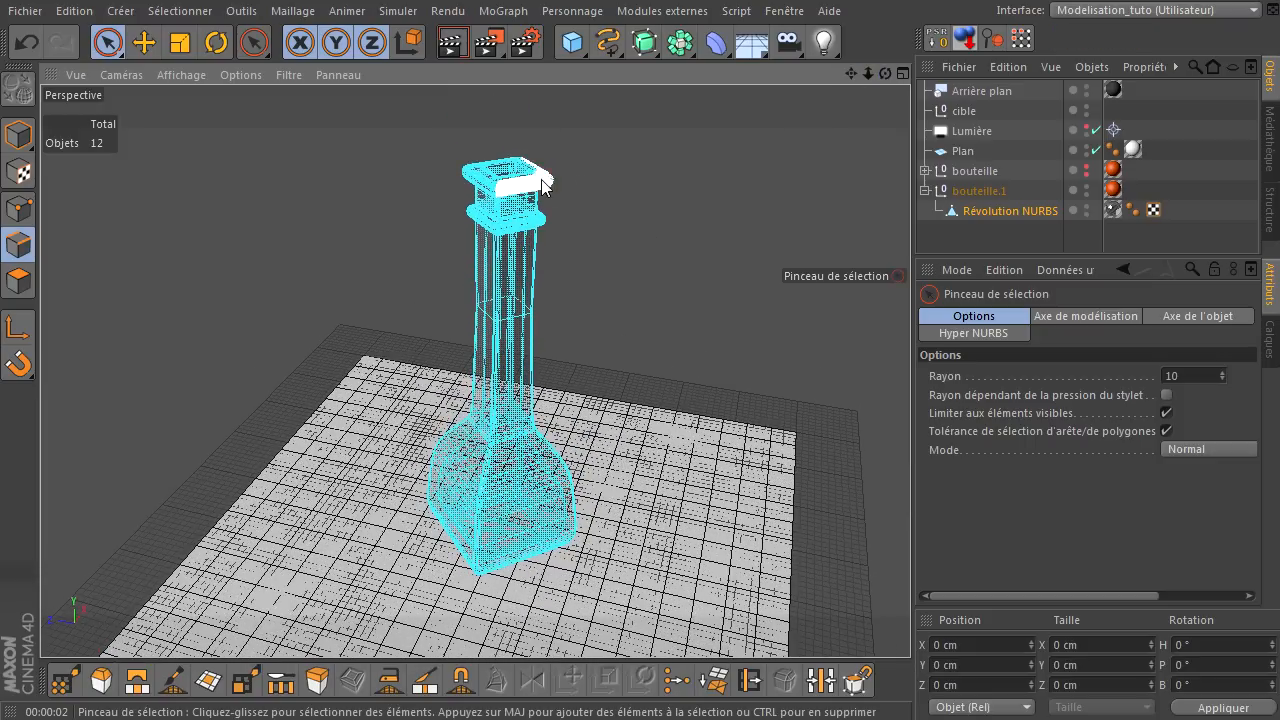
# - Rotate the Révolution NURBS polygon bottle as a whole object about its vertical axis to a heading of -45°
pyautogui.click(20, 140)
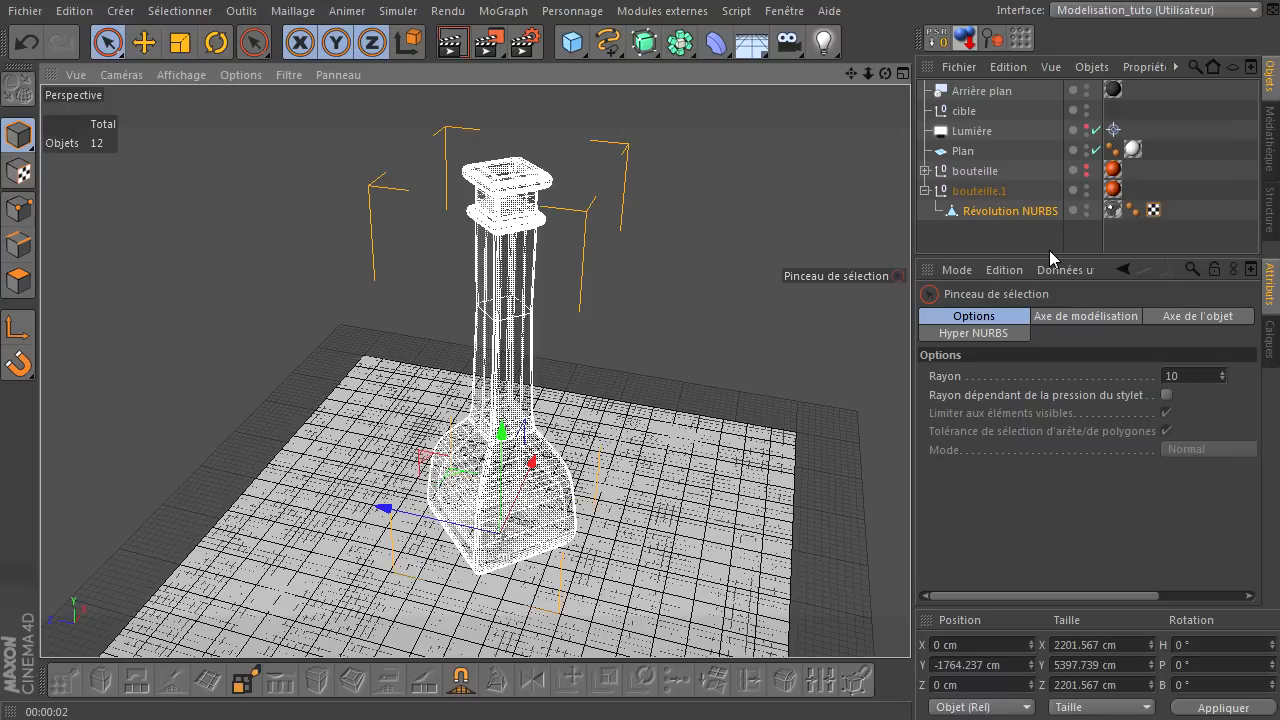
pyautogui.click(980, 211)
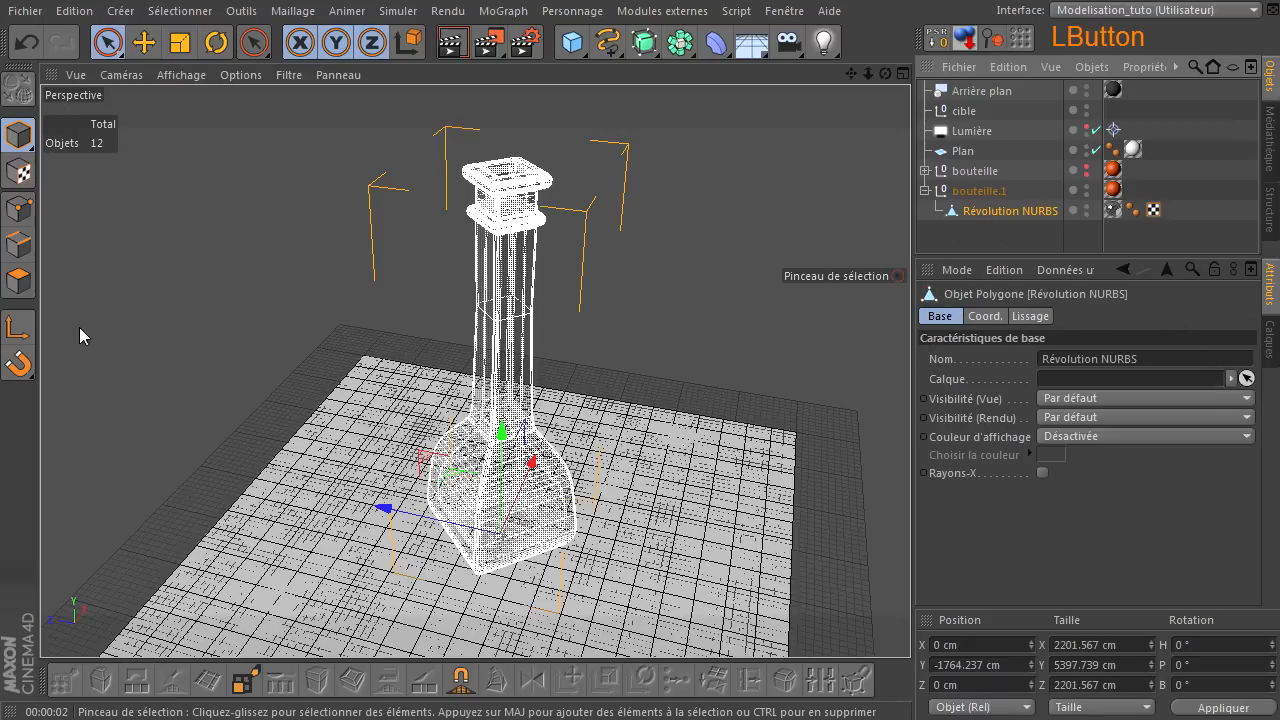
pyautogui.click(218, 43)
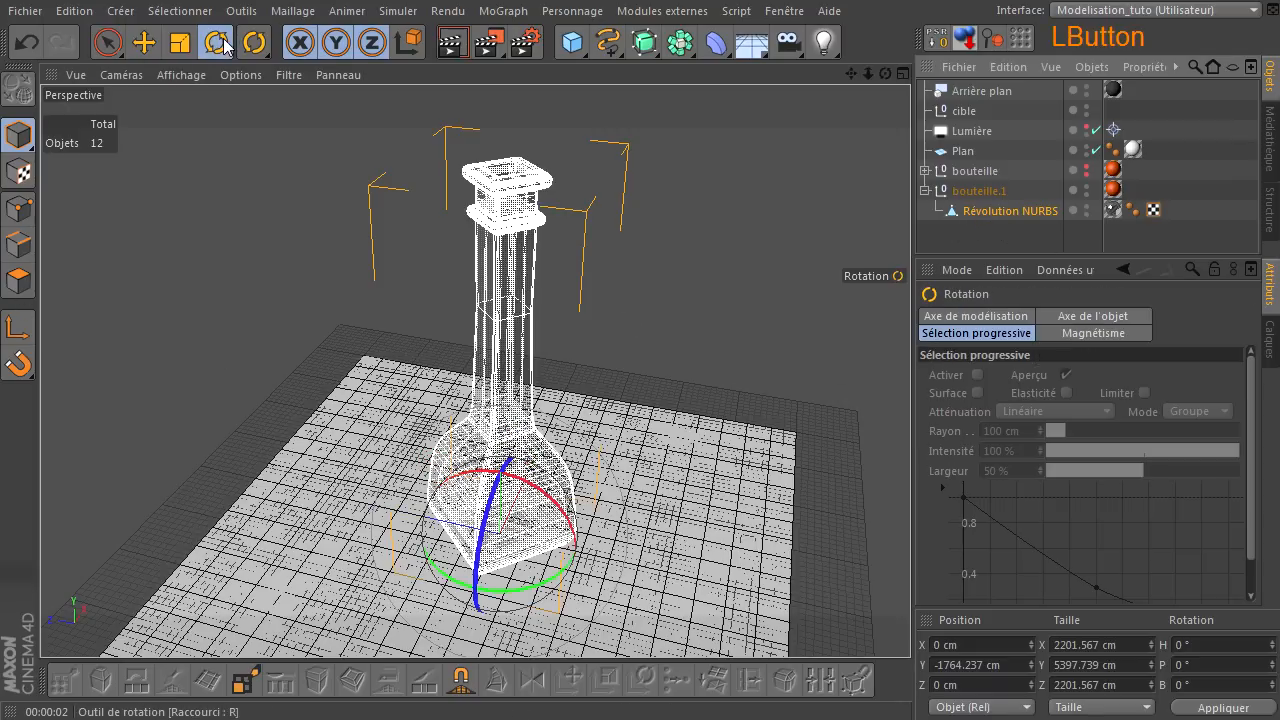
pyautogui.scroll(5, 490, 543)
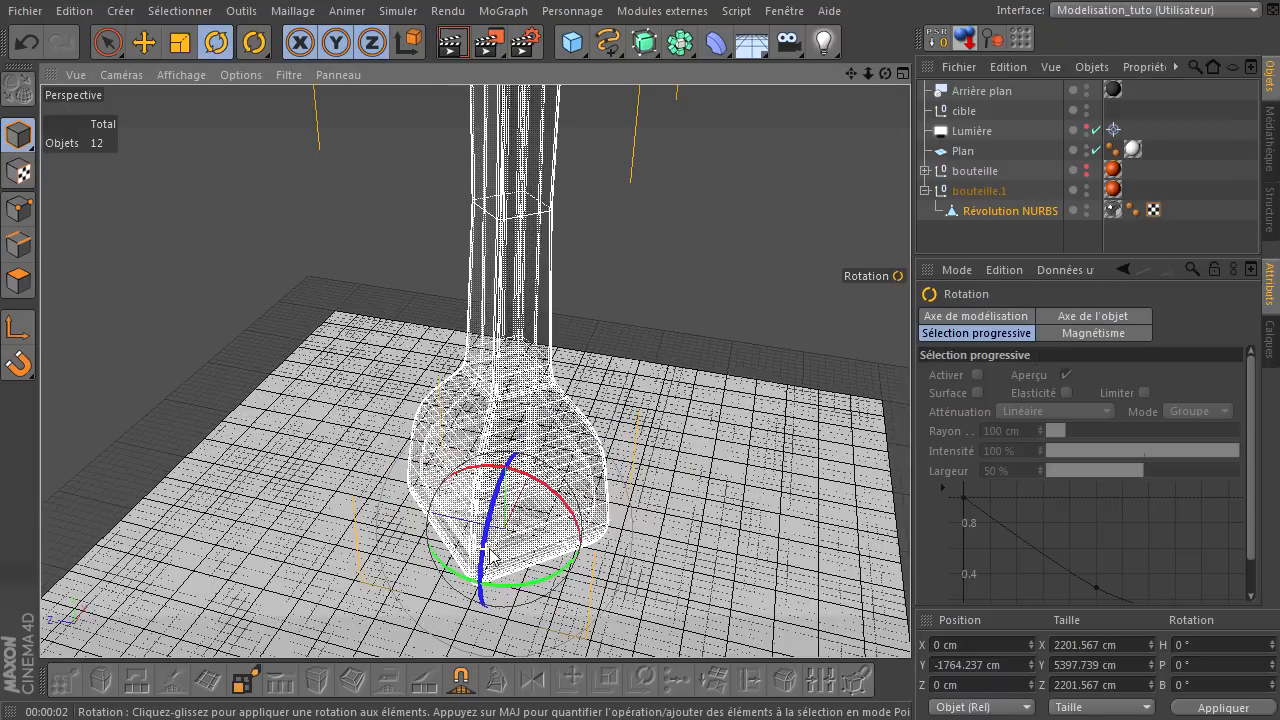
pyautogui.moveTo(563, 573); pyautogui.dragTo(499, 597)
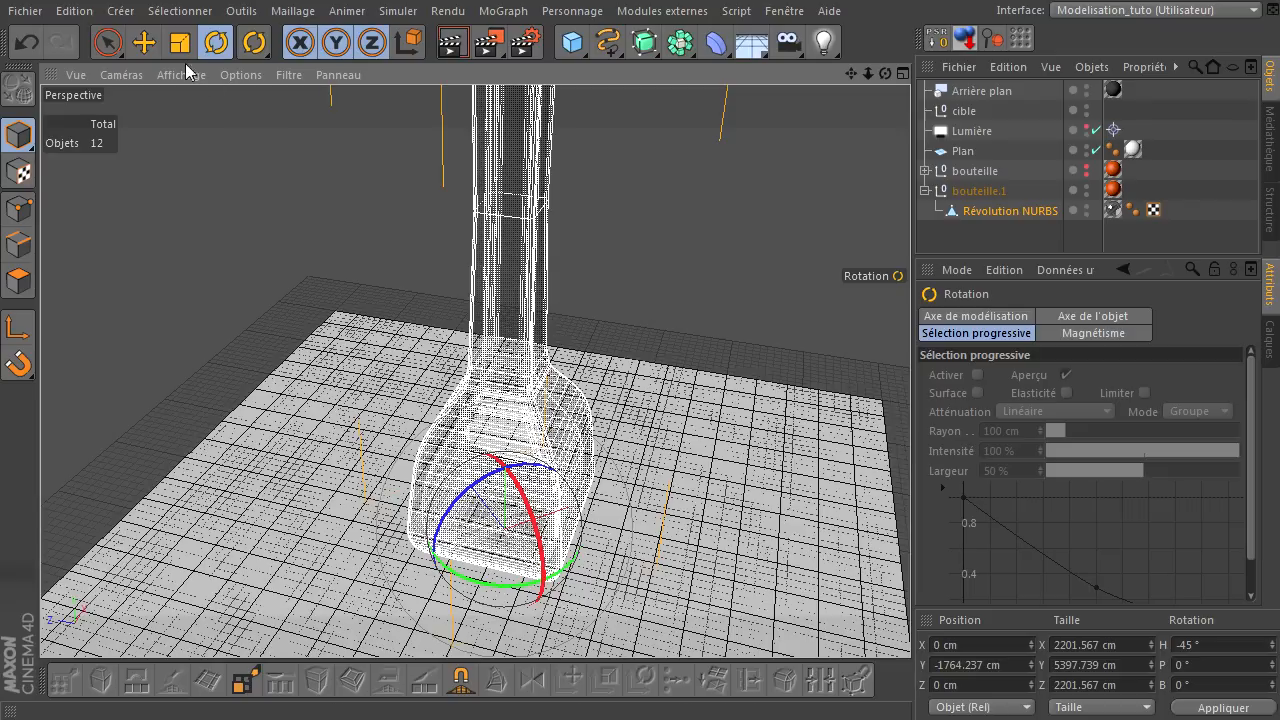
# - Hide the Plan floor object in the viewport and deselect the bottle
pyautogui.click(108, 45)
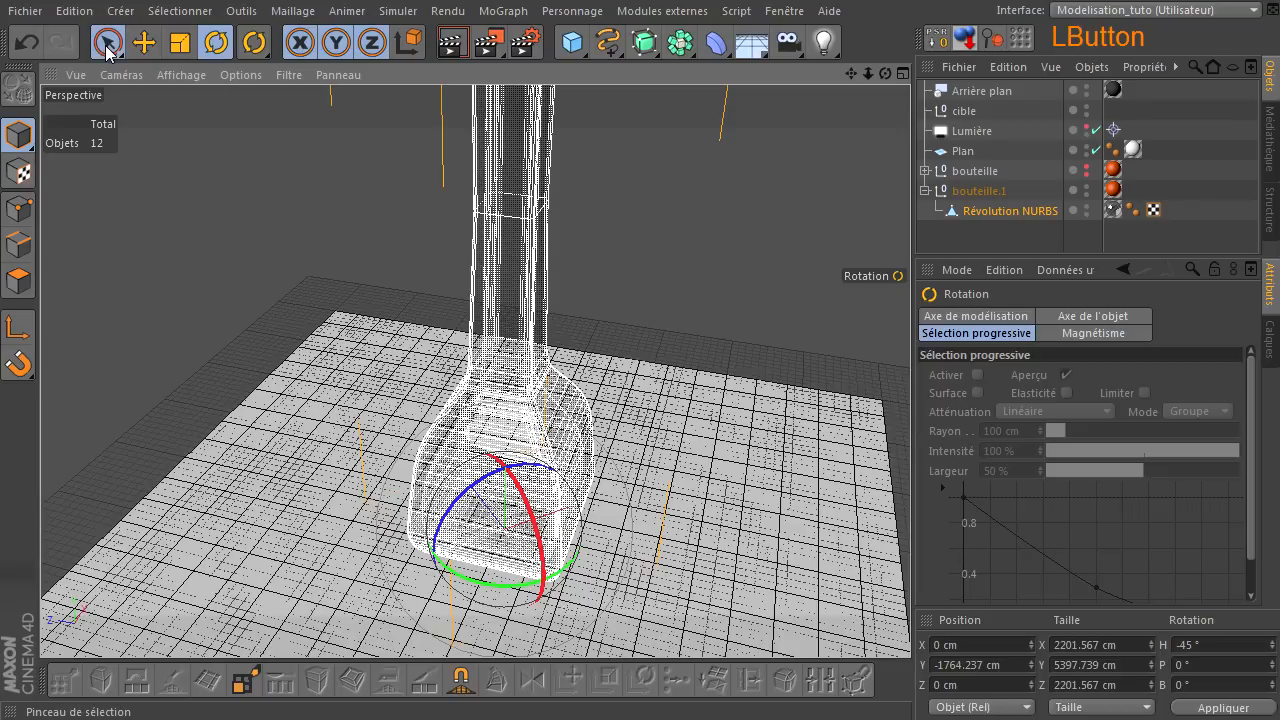
pyautogui.click(1087, 146)
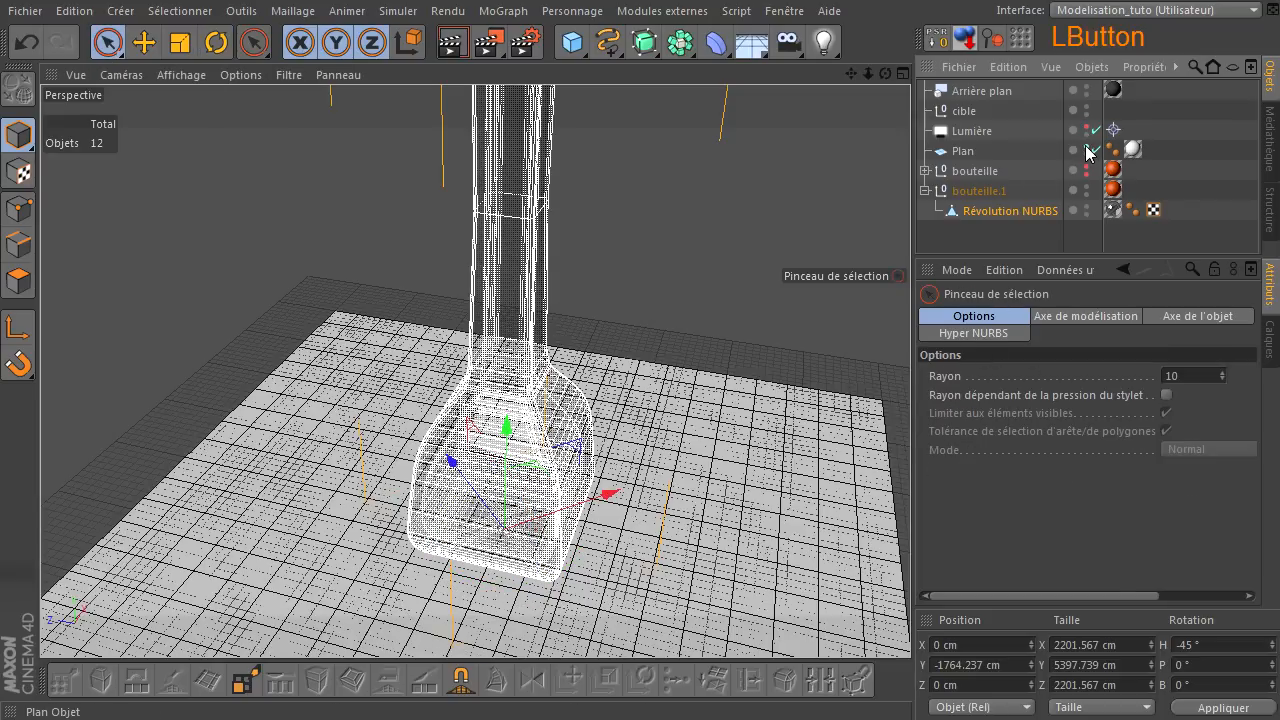
pyautogui.click(694, 221)
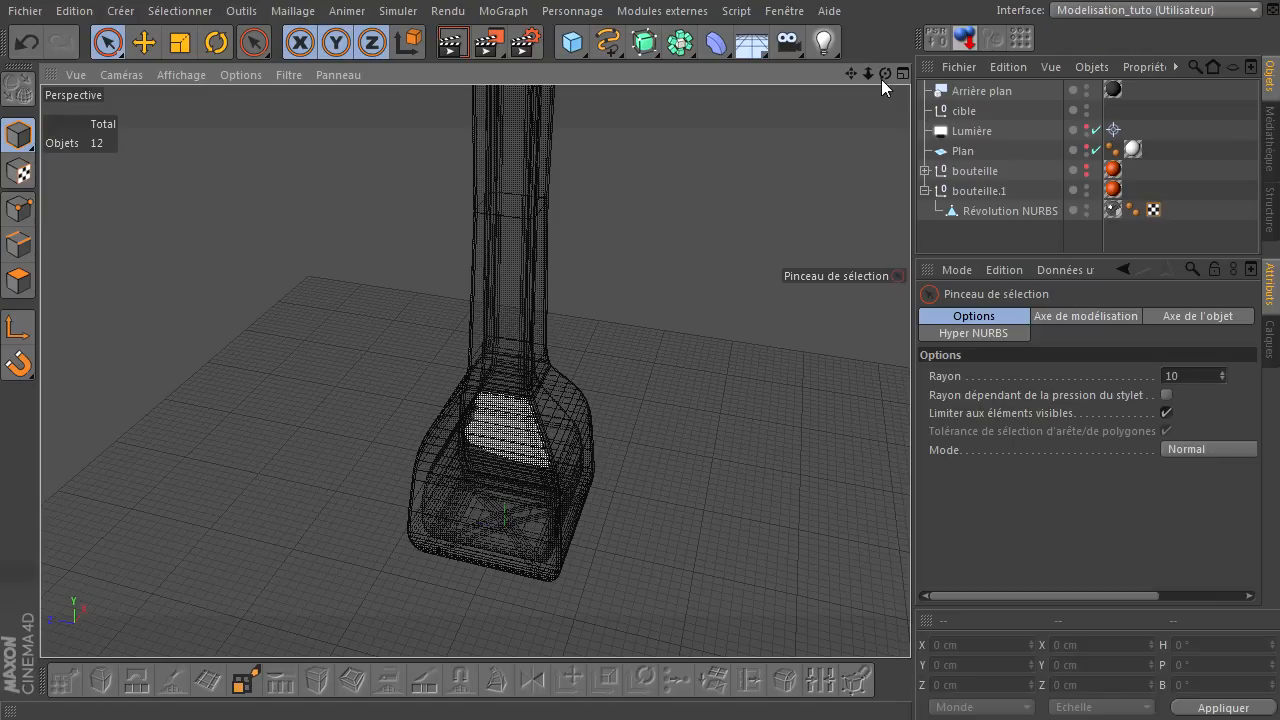
# - Add a cube primitive and raise it to the bottle's mouth, at a Y position of about 5405 cm
pyautogui.moveTo(572, 42); pyautogui.dragTo(782, 62)
pyautogui.moveTo(508, 425); pyautogui.dragTo(582, 108)
pyautogui.moveTo(852, 74); pyautogui.dragTo(910, 503)
pyautogui.moveTo(535, 308); pyautogui.dragTo(548, 146)
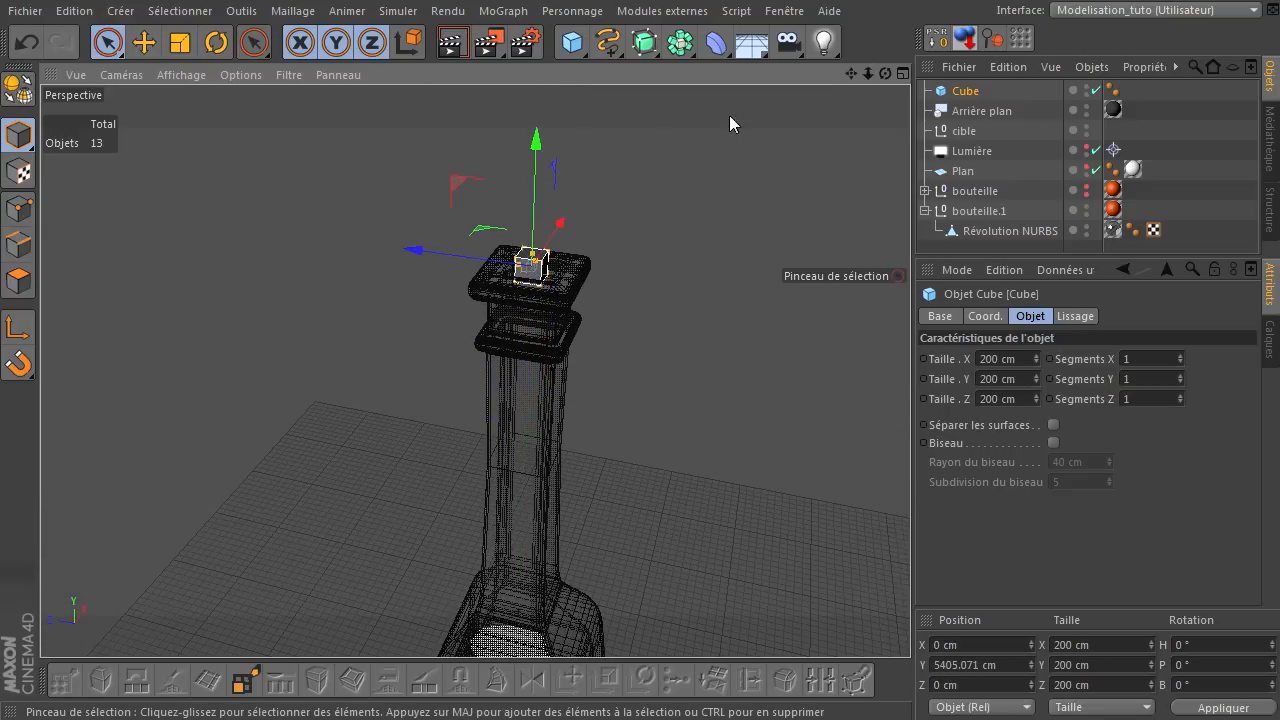
# - Check the dimensions of the existing bouchon stopper inside the bouteille group
pyautogui.click(926, 193)
pyautogui.click(925, 189)
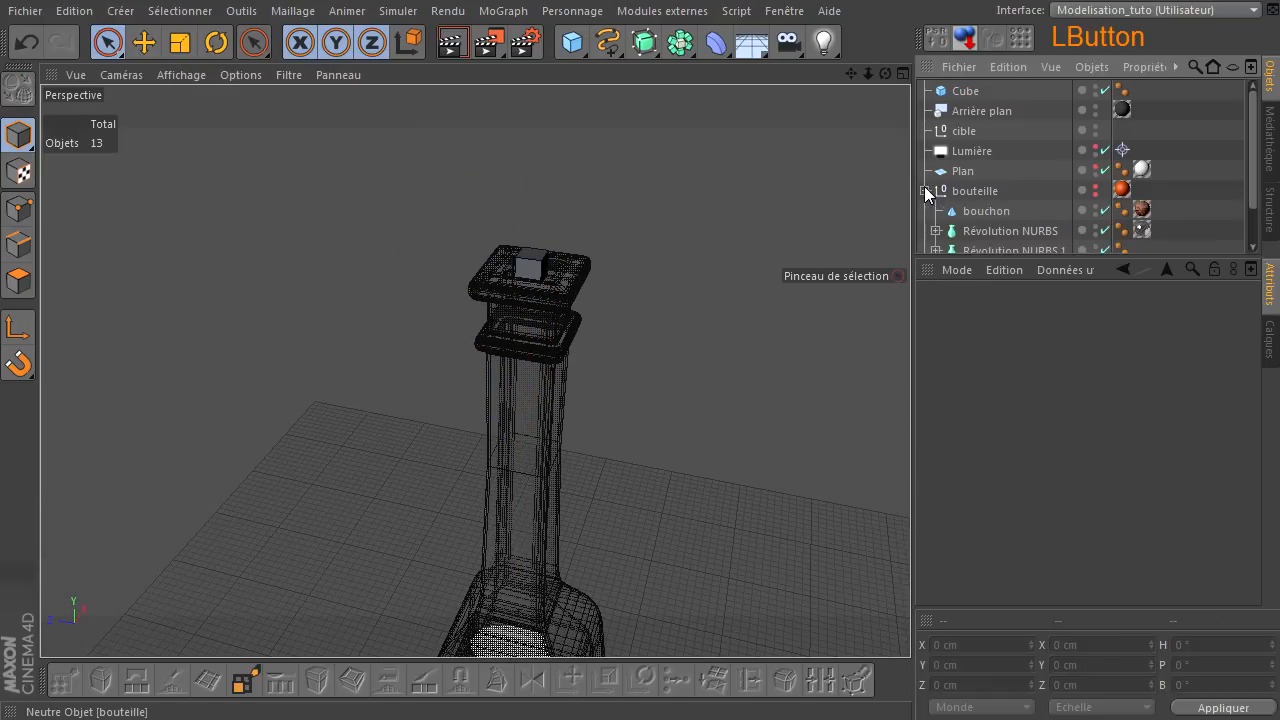
pyautogui.click(965, 211)
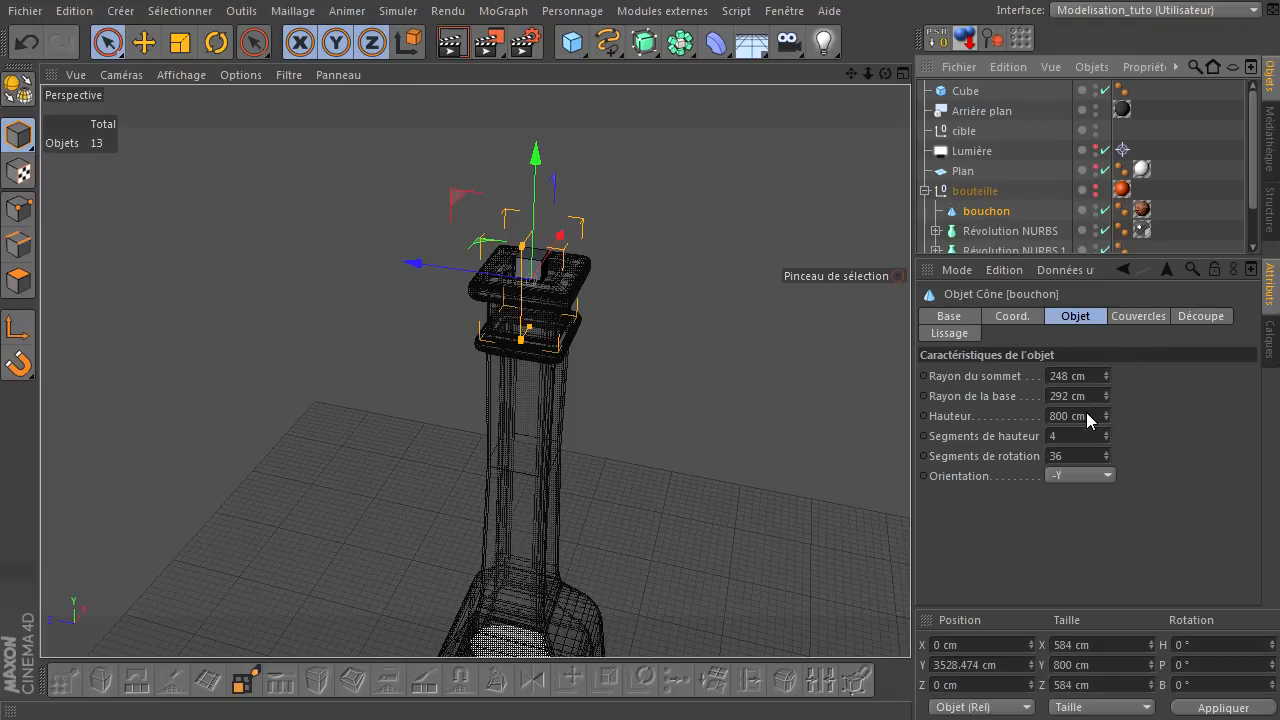
pyautogui.click(926, 191)
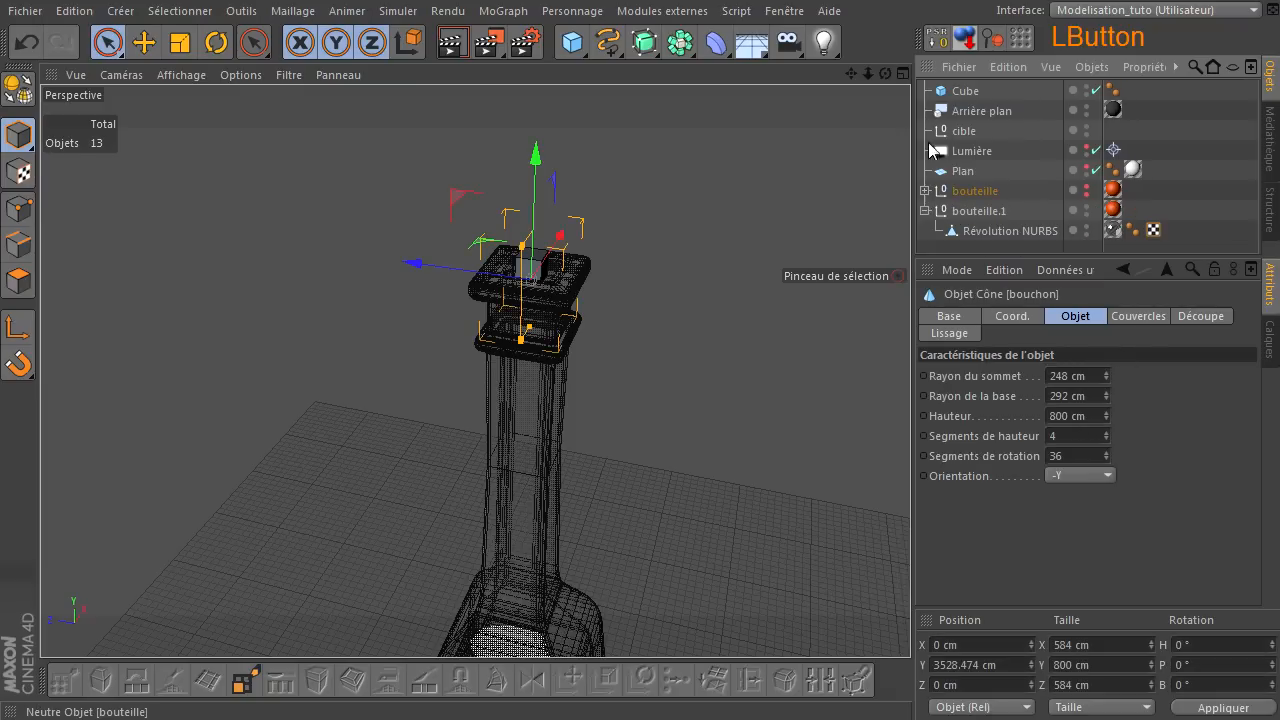
# - Set the new cube's Y size to 800 cm
pyautogui.click(965, 91)
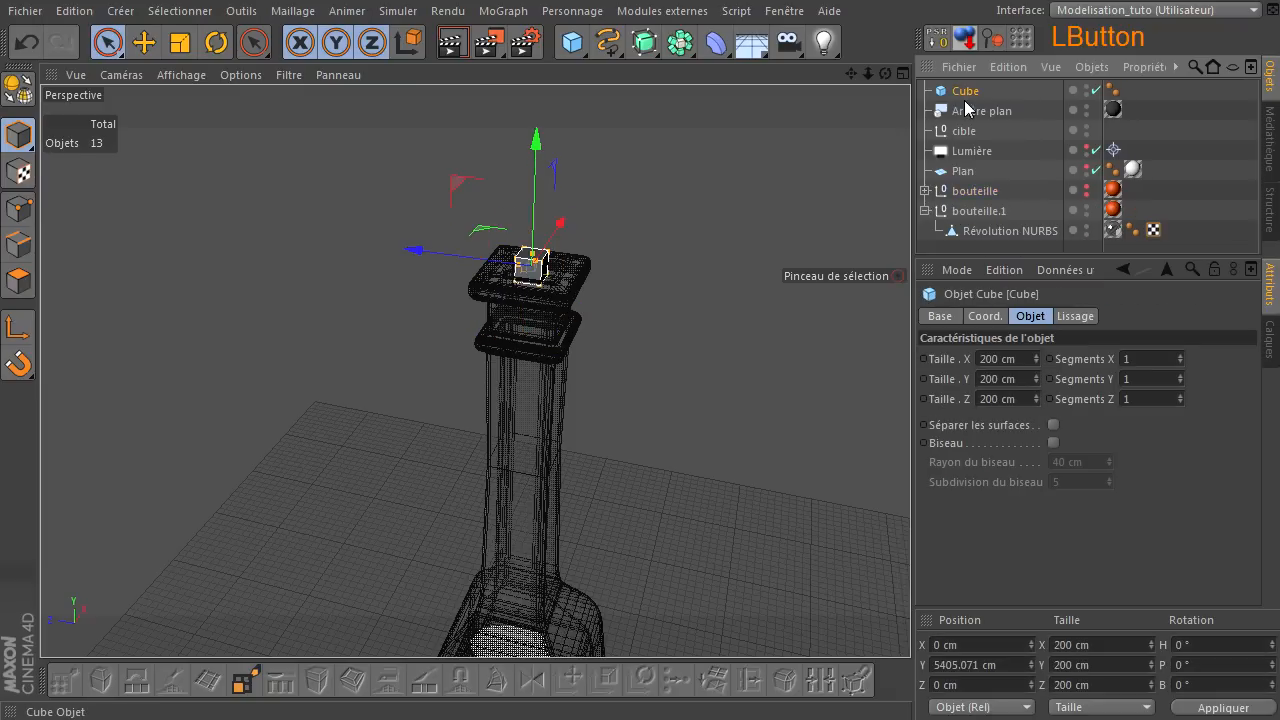
pyautogui.click(1013, 380)
pyautogui.write('800')
pyautogui.press('Return')
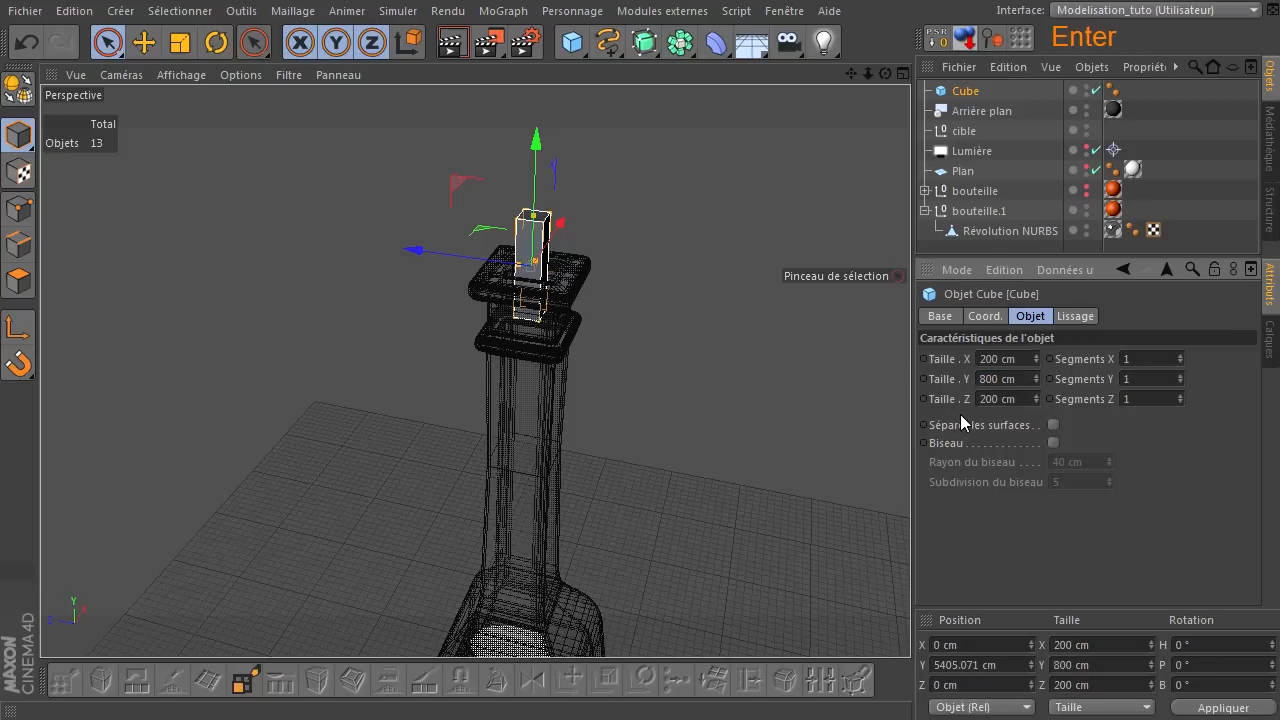
# - Set the cube's X and Z sizes to 600 cm
pyautogui.click(1020, 358)
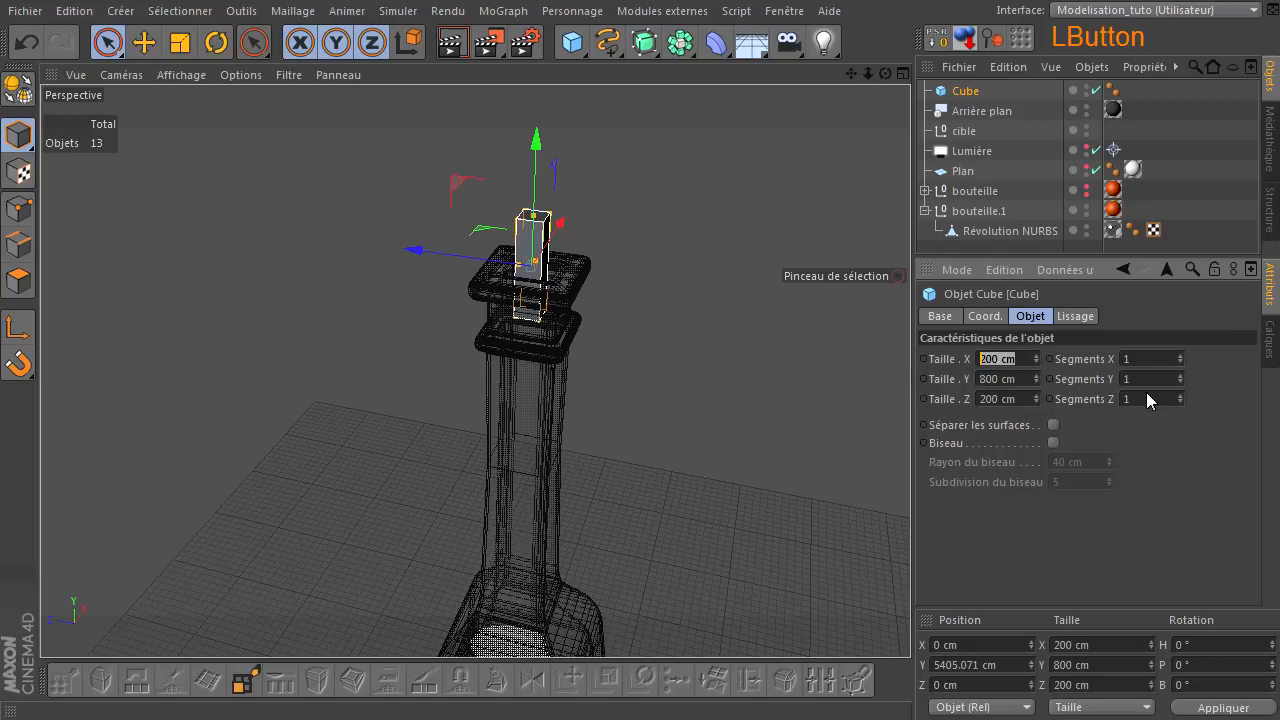
pyautogui.write('600')
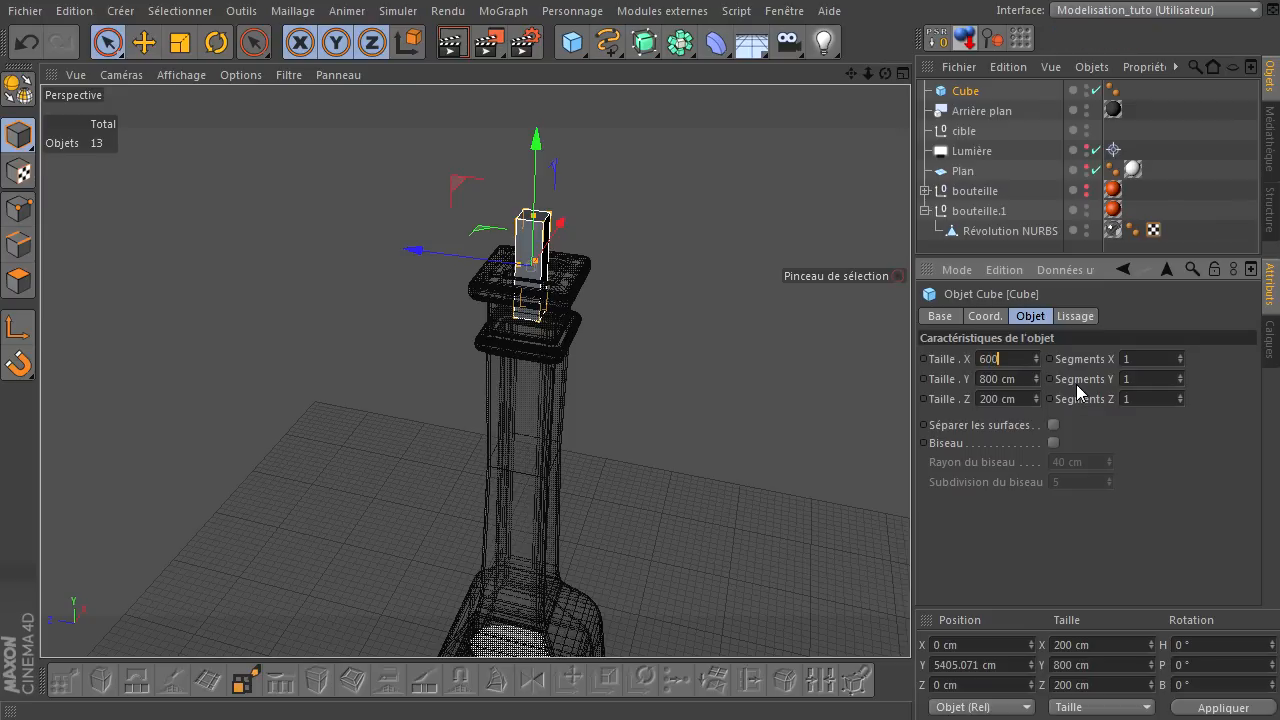
pyautogui.press('Return')
pyautogui.click(1024, 398)
pyautogui.write('600')
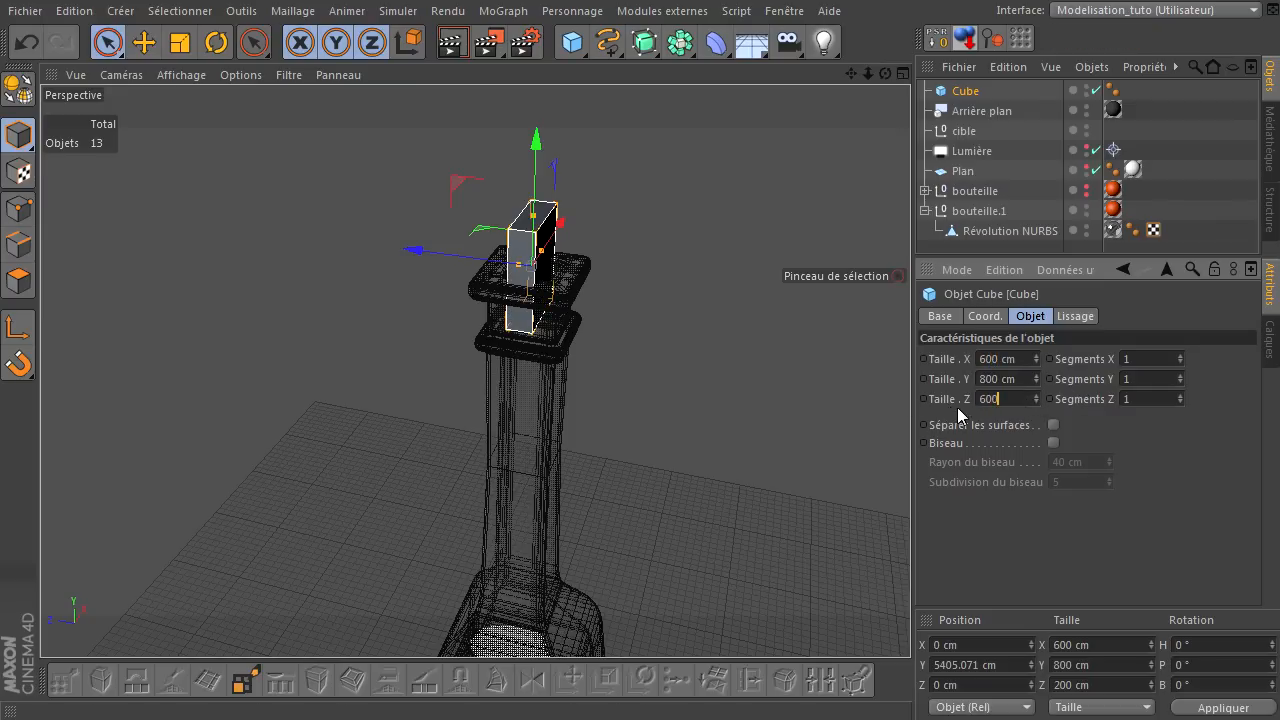
pyautogui.press('Return')
# - Compare the cube with the bottle neck in the front view and set its X and Z sizes to 400 cm
pyautogui.scroll(4, 457, 293)
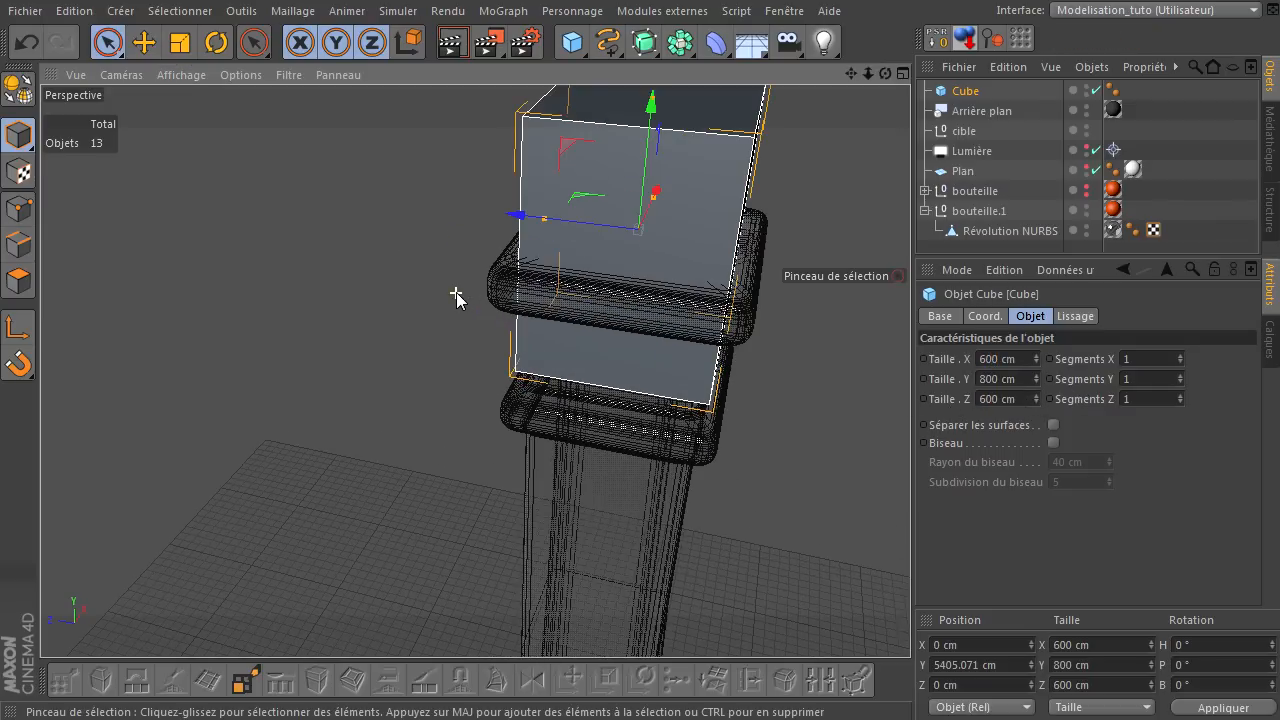
pyautogui.middleClick(703, 326)
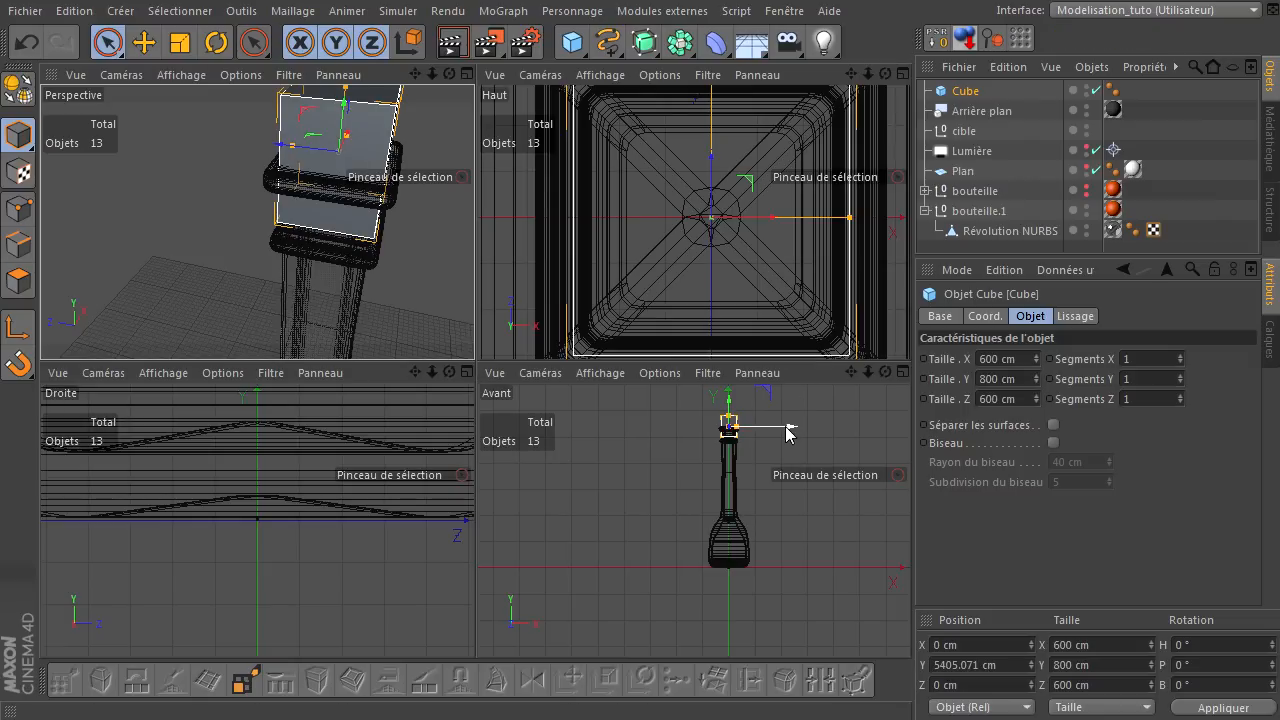
pyautogui.middleClick(786, 429)
pyautogui.scroll(6, 563, 226)
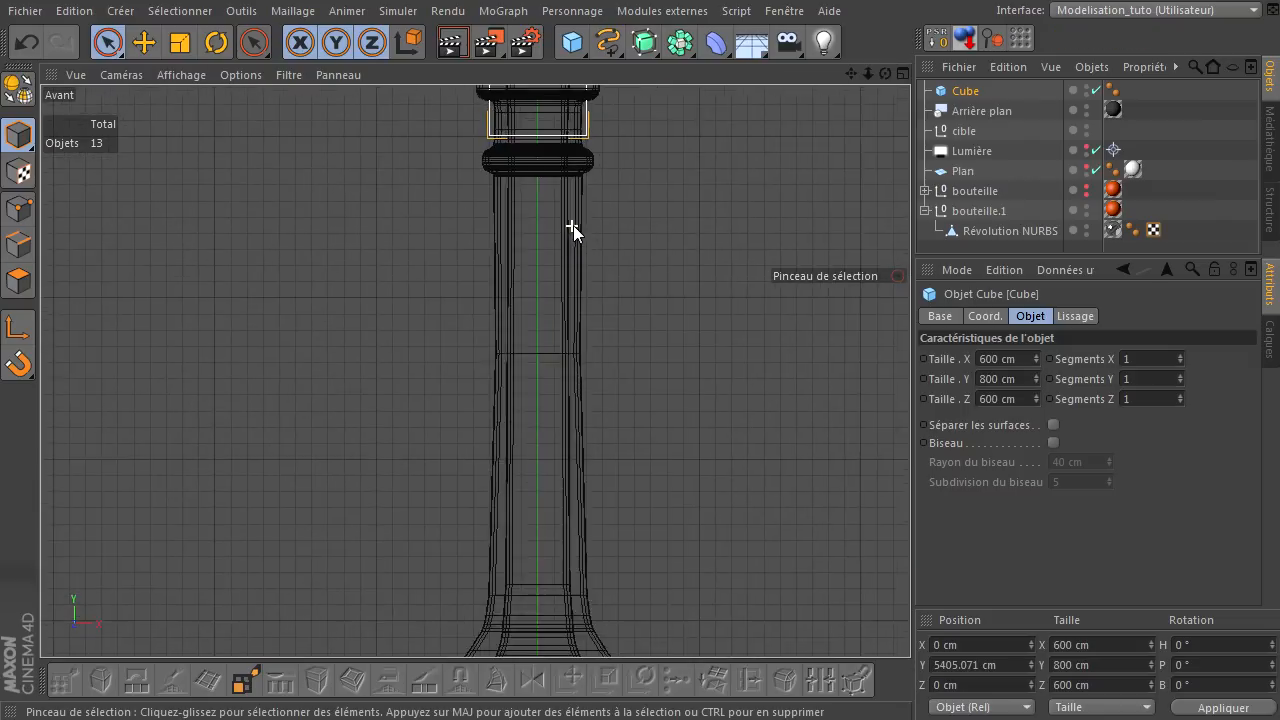
pyautogui.moveTo(853, 73); pyautogui.dragTo(900, 506)
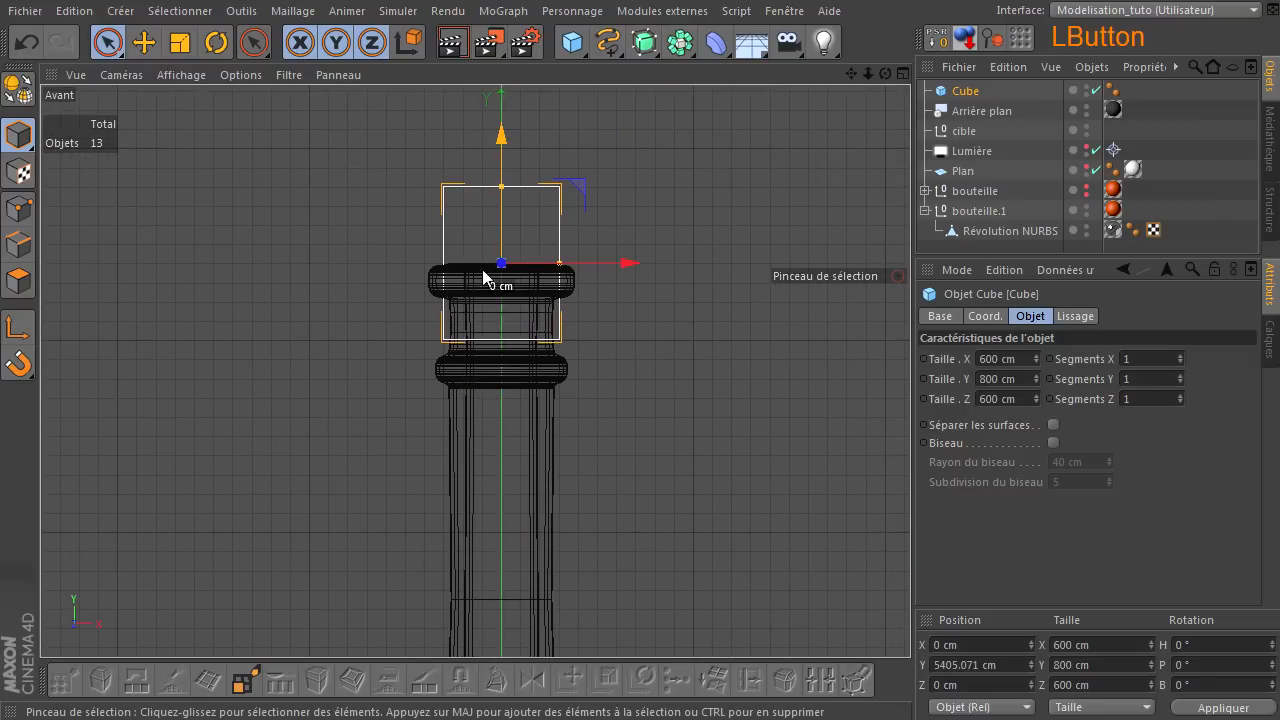
pyautogui.scroll(3, 441, 313)
pyautogui.scroll(1, 441, 313)
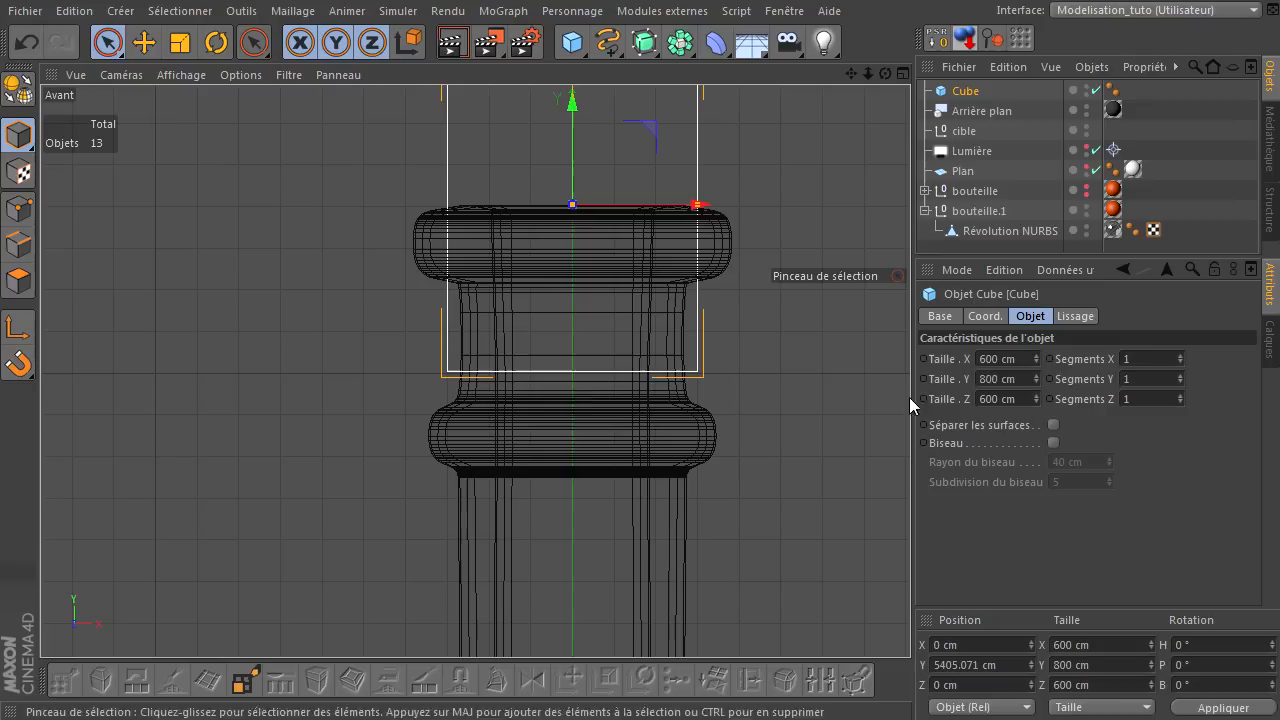
pyautogui.click(1015, 358)
pyautogui.write('400')
pyautogui.press('Return')
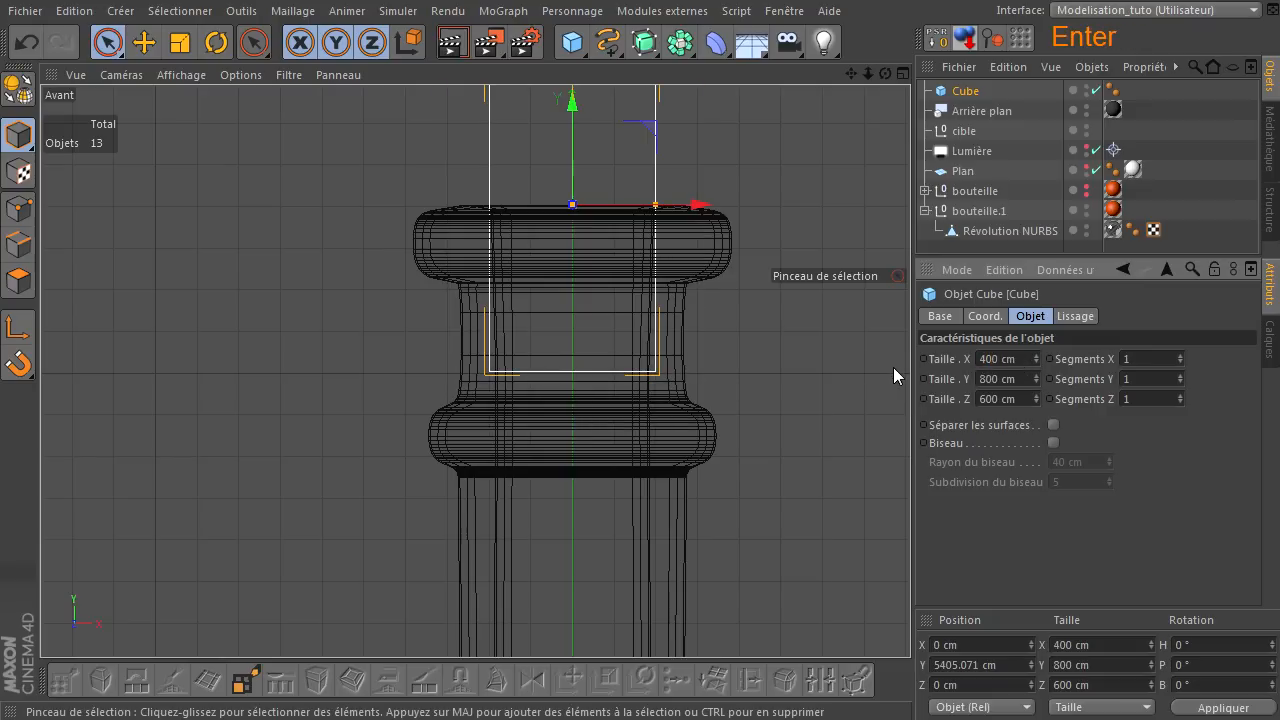
pyautogui.click(1022, 397)
pyautogui.write('400')
pyautogui.press('Return')
# - In the perspective view, enable the cube's bevel (Biseau) and set the bevel radius to 20 cm
pyautogui.middleClick(556, 338)
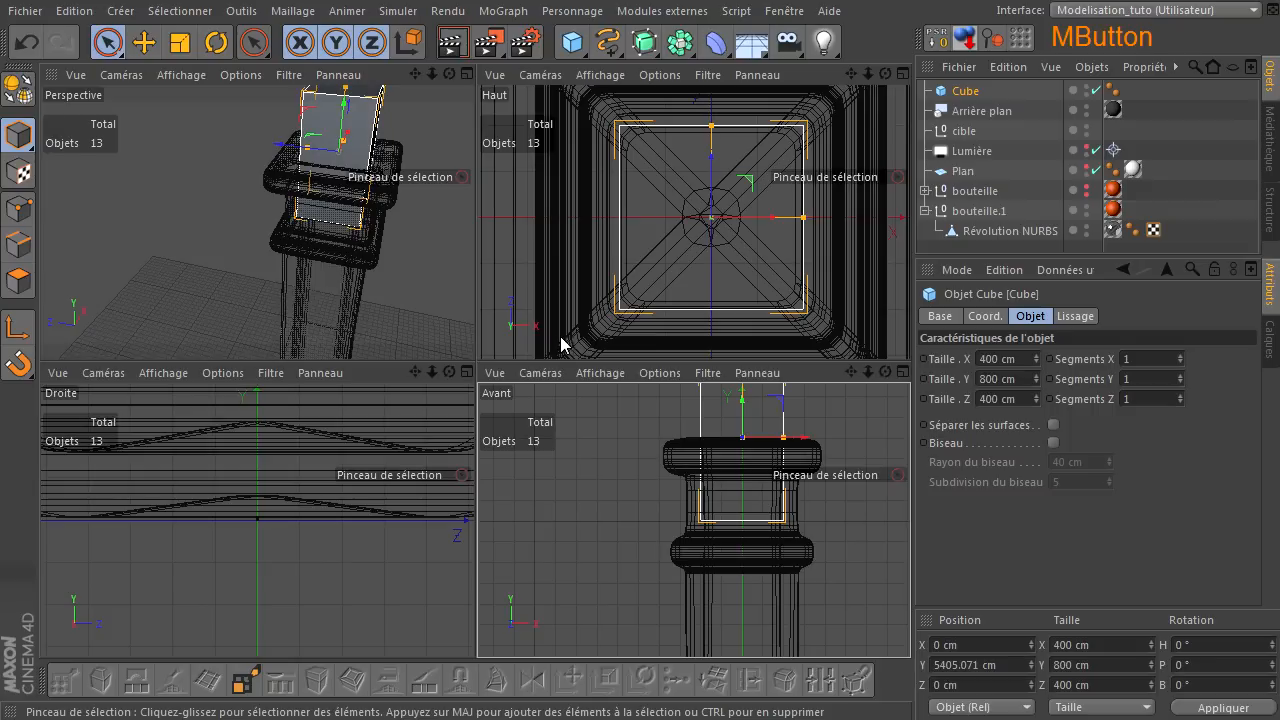
pyautogui.middleClick(296, 163)
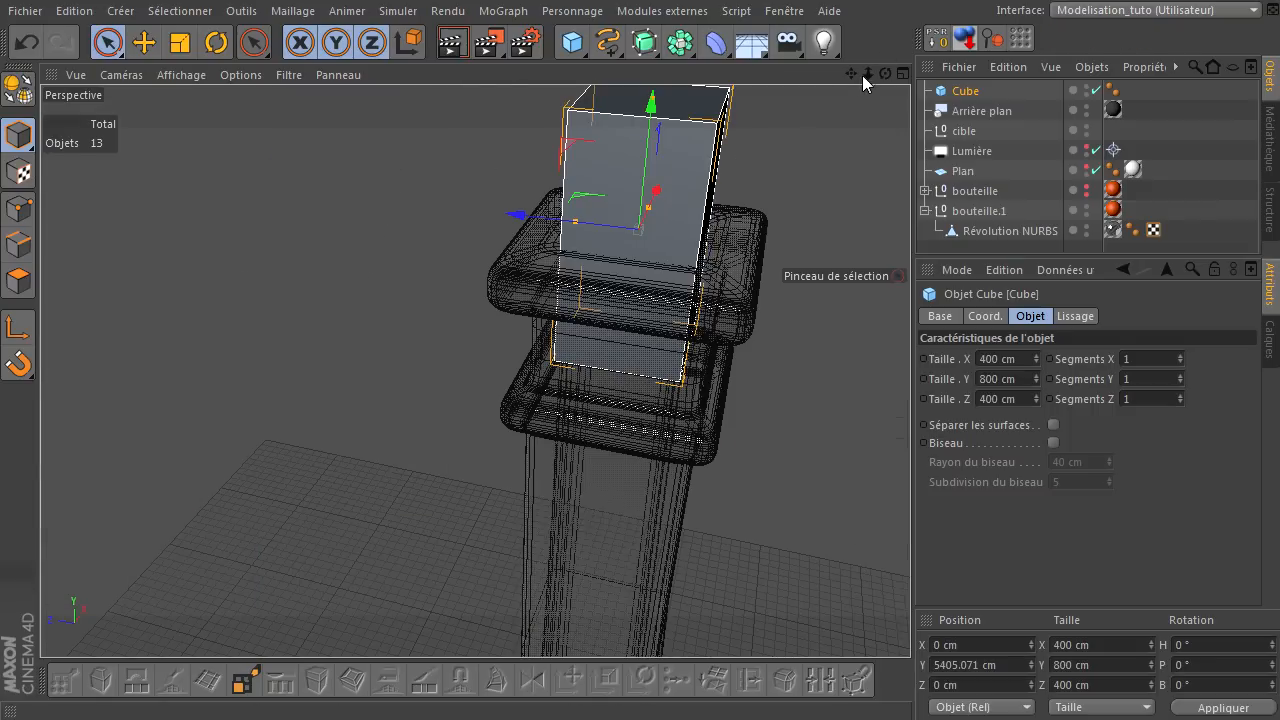
pyautogui.moveTo(855, 75); pyautogui.dragTo(870, 510)
pyautogui.scroll(5, 587, 266)
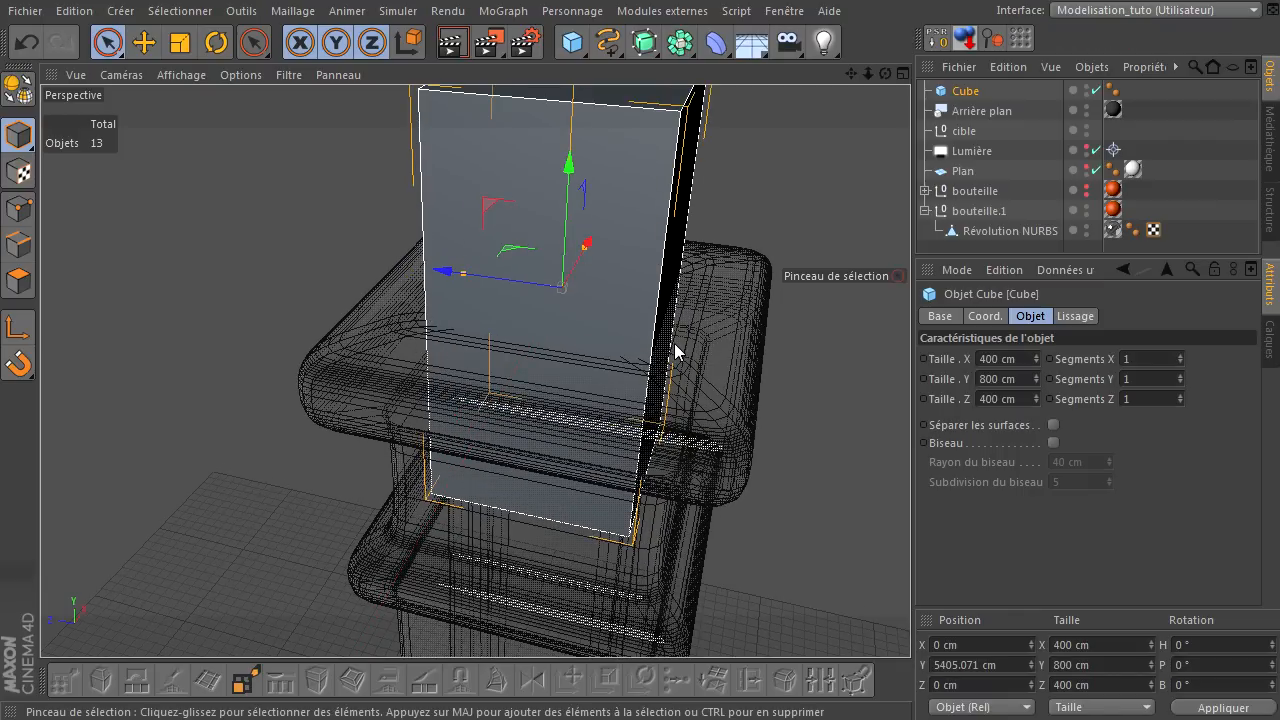
pyautogui.click(1053, 443)
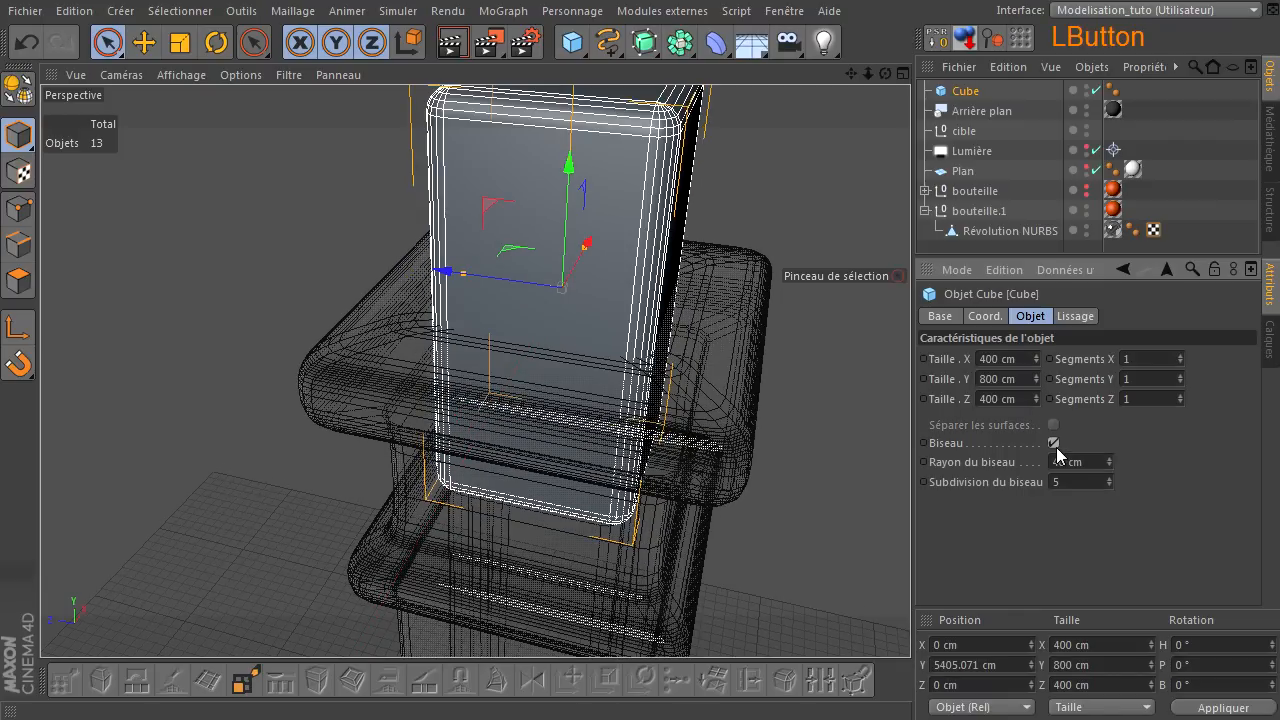
pyautogui.click(1086, 461)
pyautogui.press('Return')
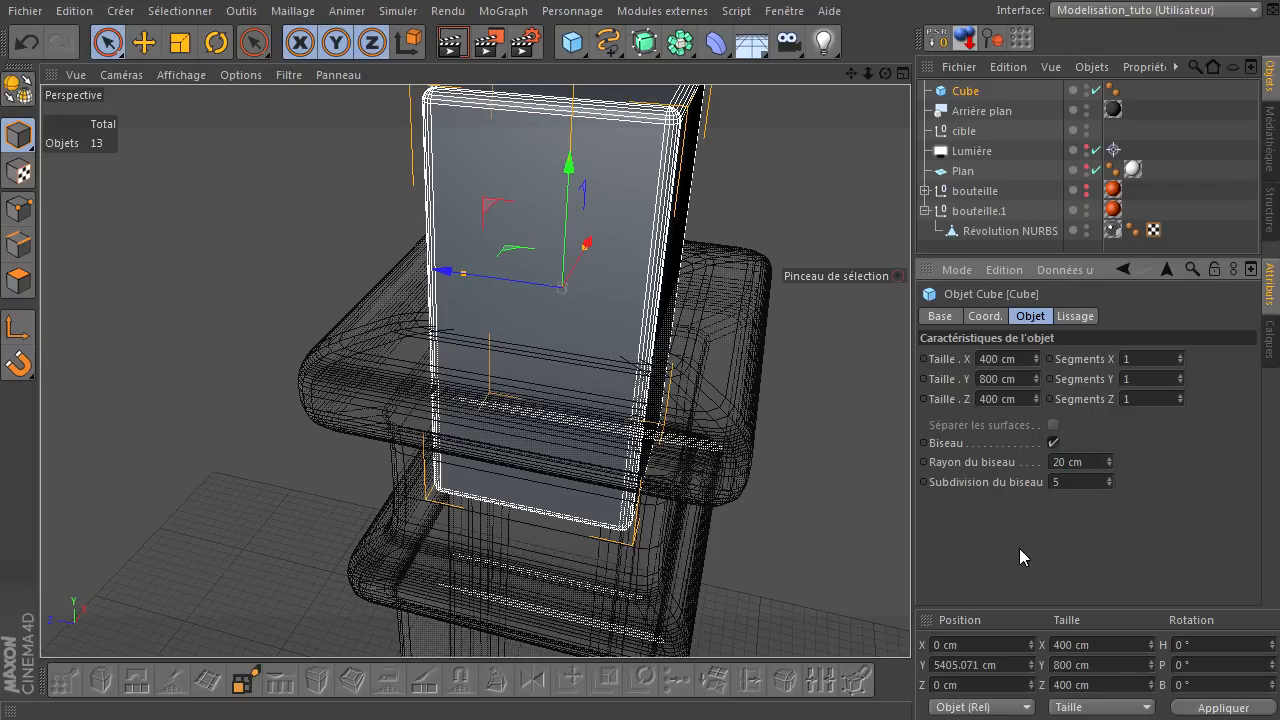
# - Set the cube's X and Z sizes to 350 cm
pyautogui.click(1028, 362)
pyautogui.write('350')
pyautogui.click(990, 400)
pyautogui.write('36')
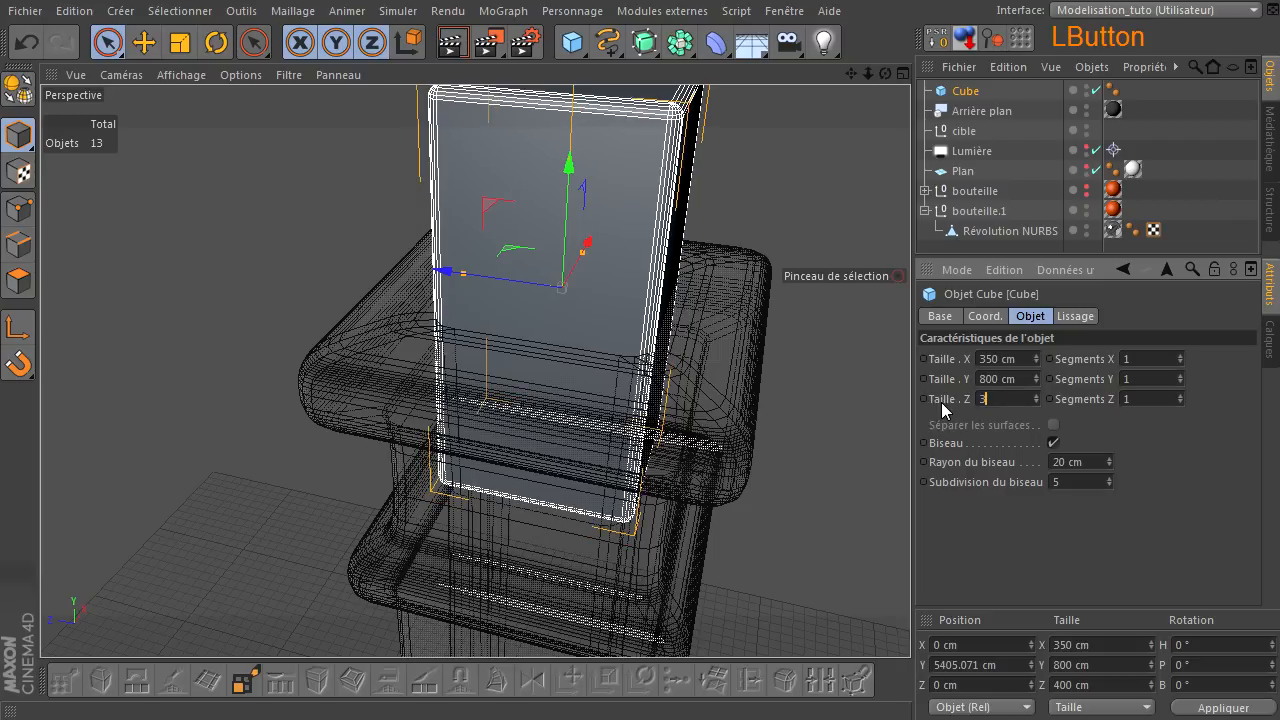
pyautogui.click(1005, 398)
pyautogui.write('0')
pyautogui.press('Return')
# - Set the cube's bevel radius to 40 cm and render the view to check its fit in the neck
pyautogui.click(1091, 480)
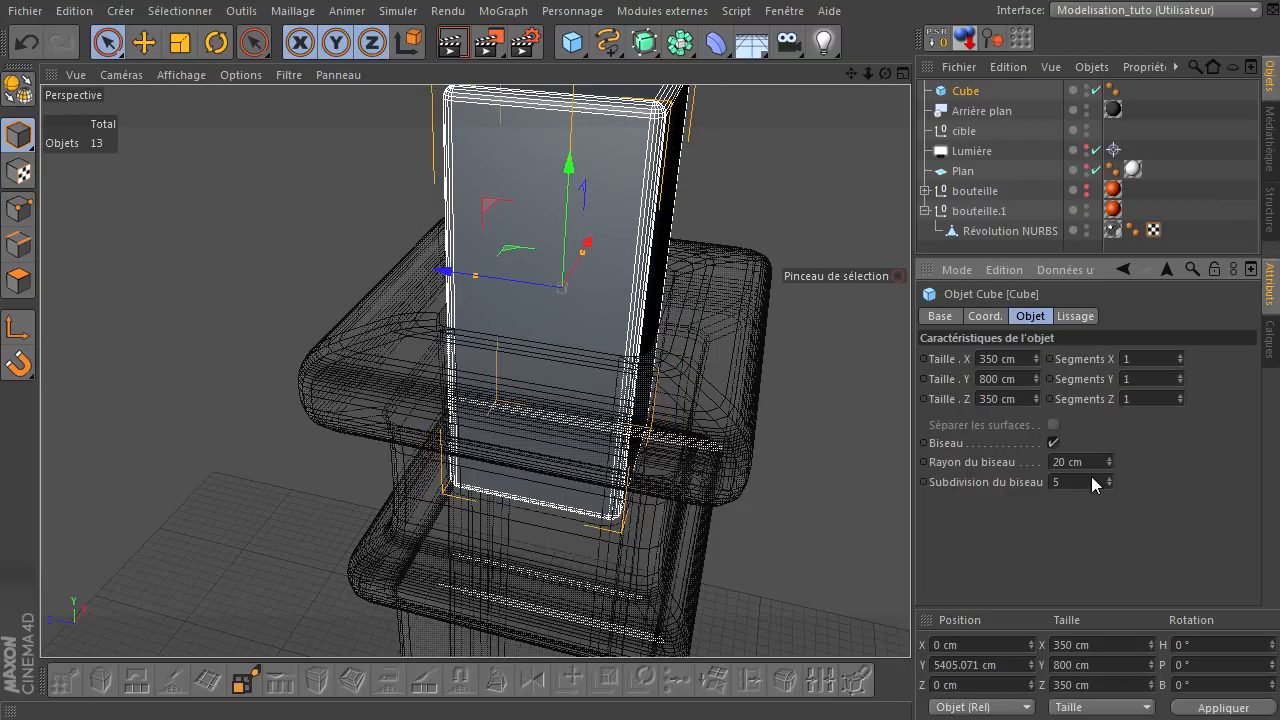
pyautogui.click(1096, 464)
pyautogui.write('40')
pyautogui.press('Return')
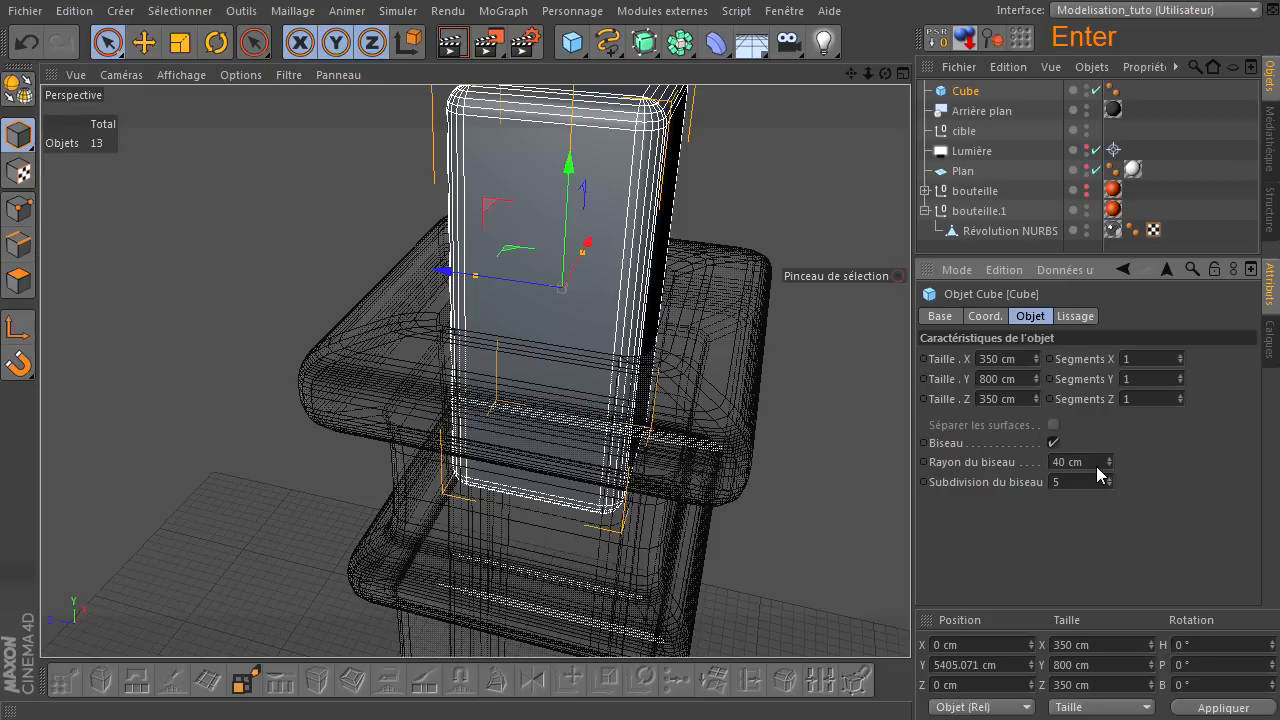
pyautogui.scroll(3, 672, 361)
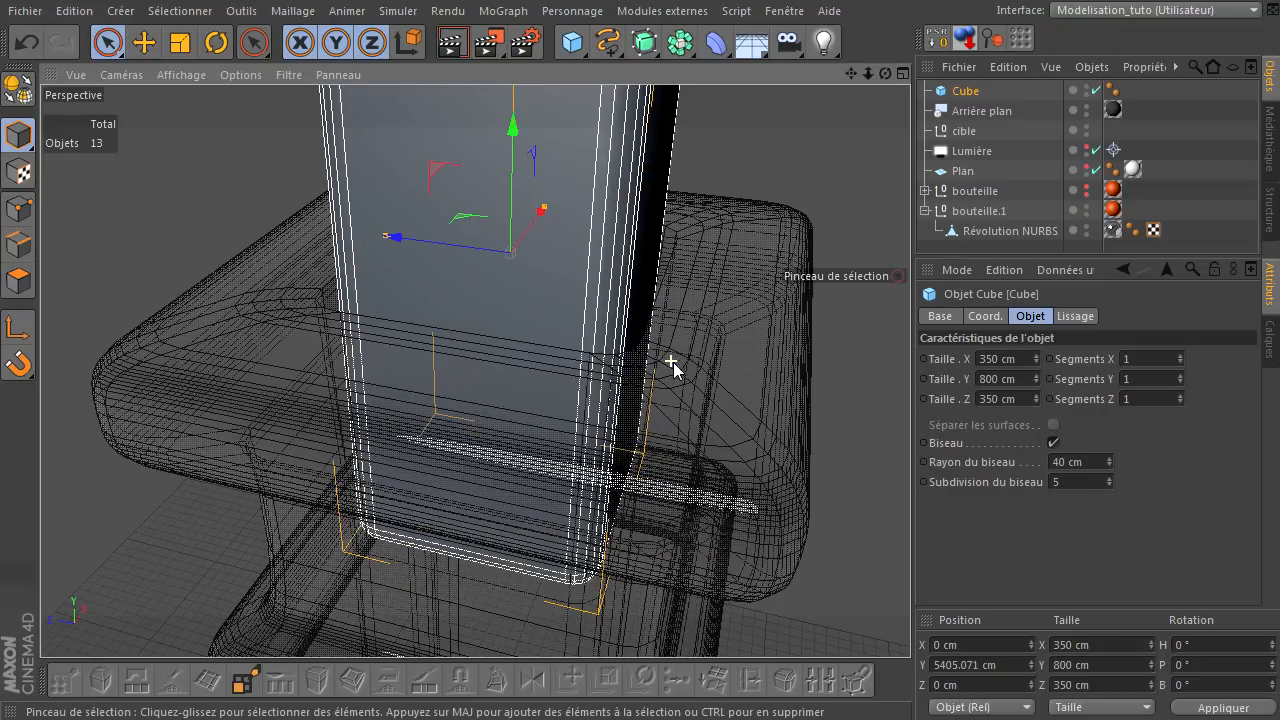
pyautogui.click(451, 42)
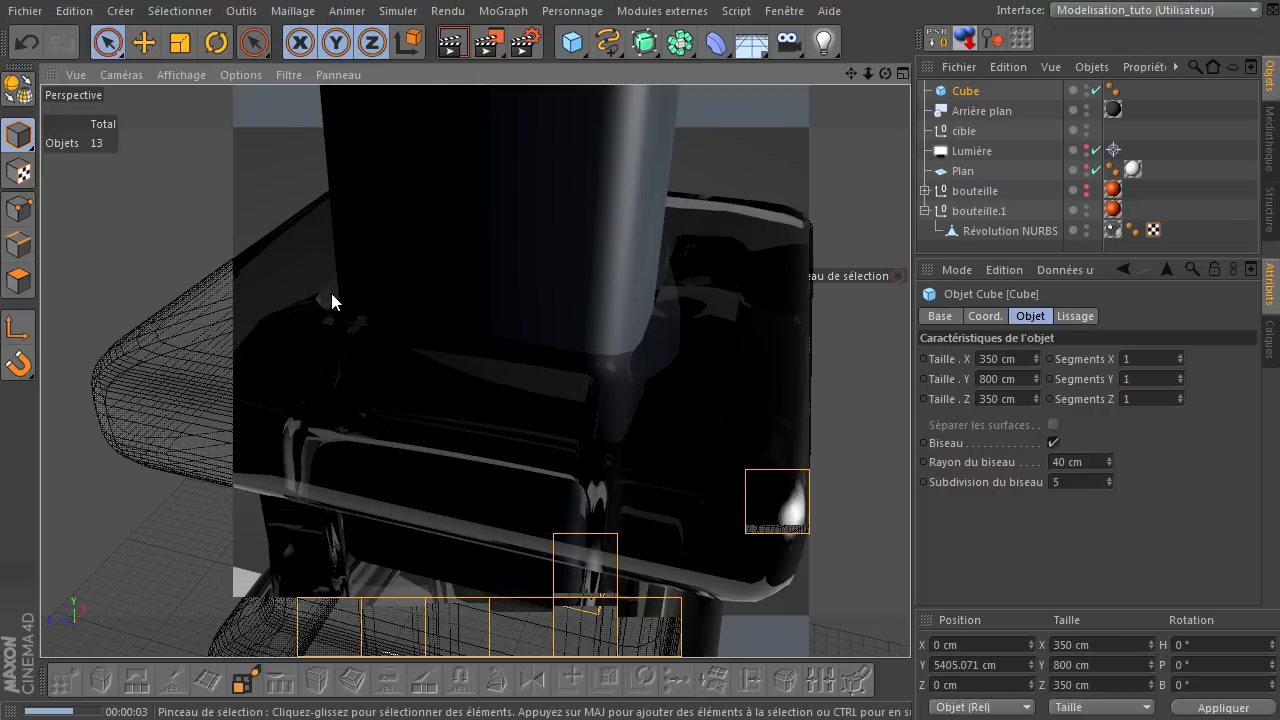
# - Set the cube's X and Z sizes to 380 cm
pyautogui.click(1022, 357)
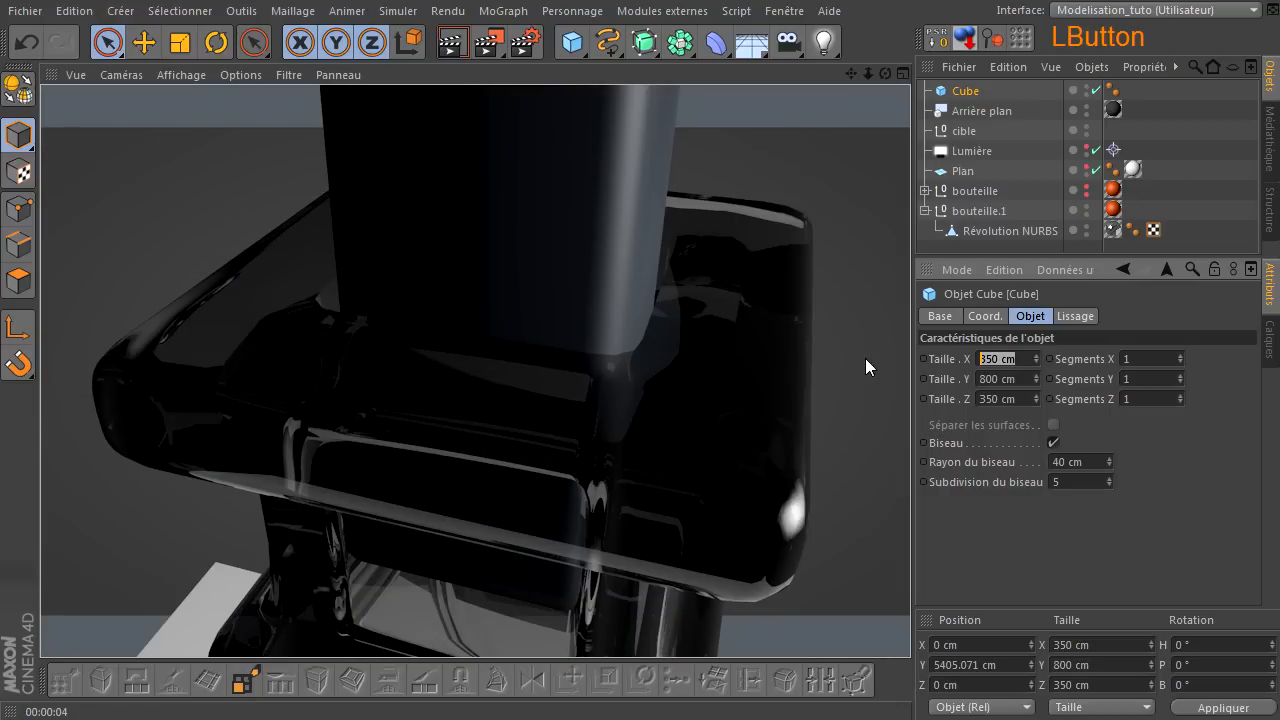
pyautogui.write('380')
pyautogui.click(1016, 399)
pyautogui.write('380')
pyautogui.press('Return')
pyautogui.scroll(-5, 700, 386)
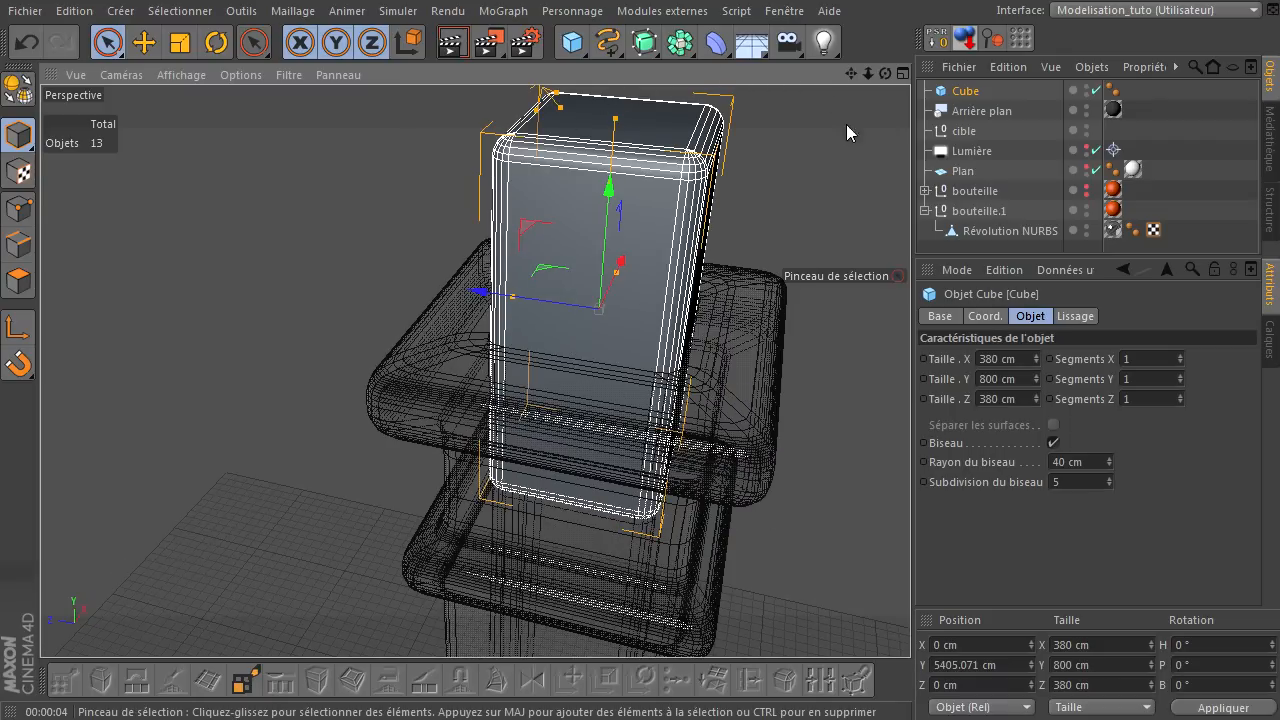
# - Add an Effilage (taper) deformer, make it a child of the cube and set its Y position to 0 cm
pyautogui.moveTo(885, 73); pyautogui.dragTo(918, 52)
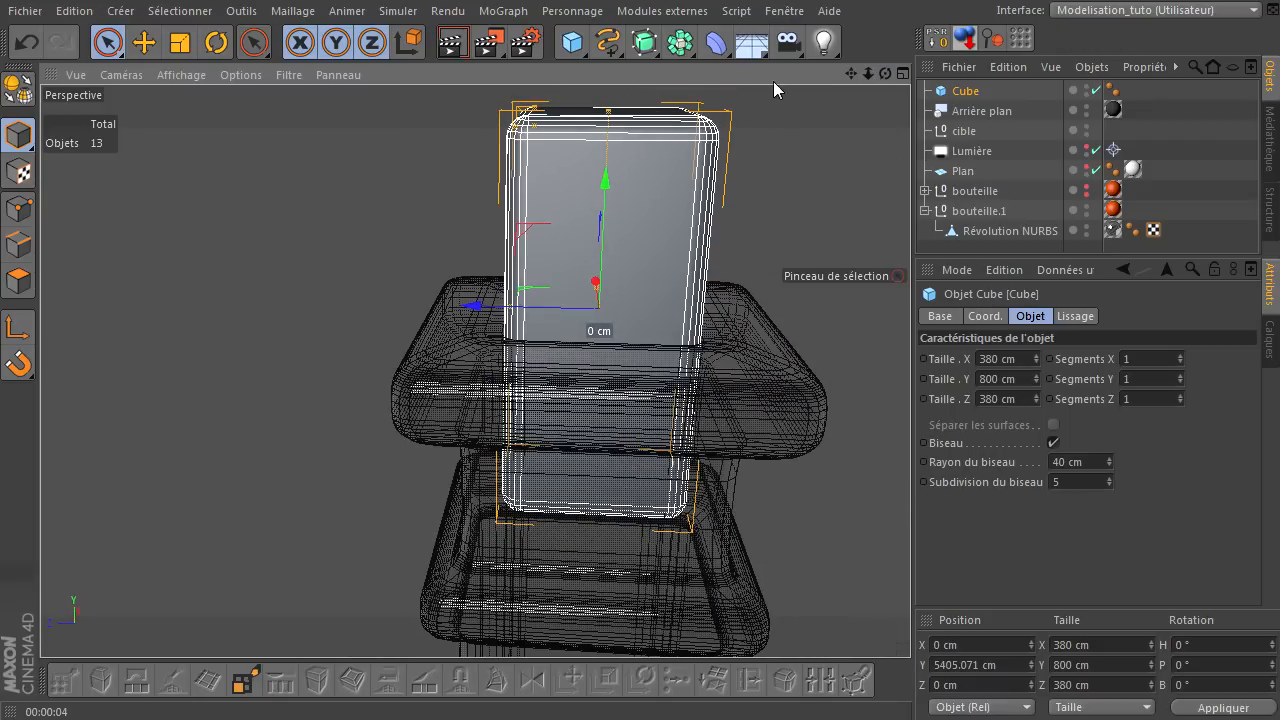
pyautogui.click(716, 42)
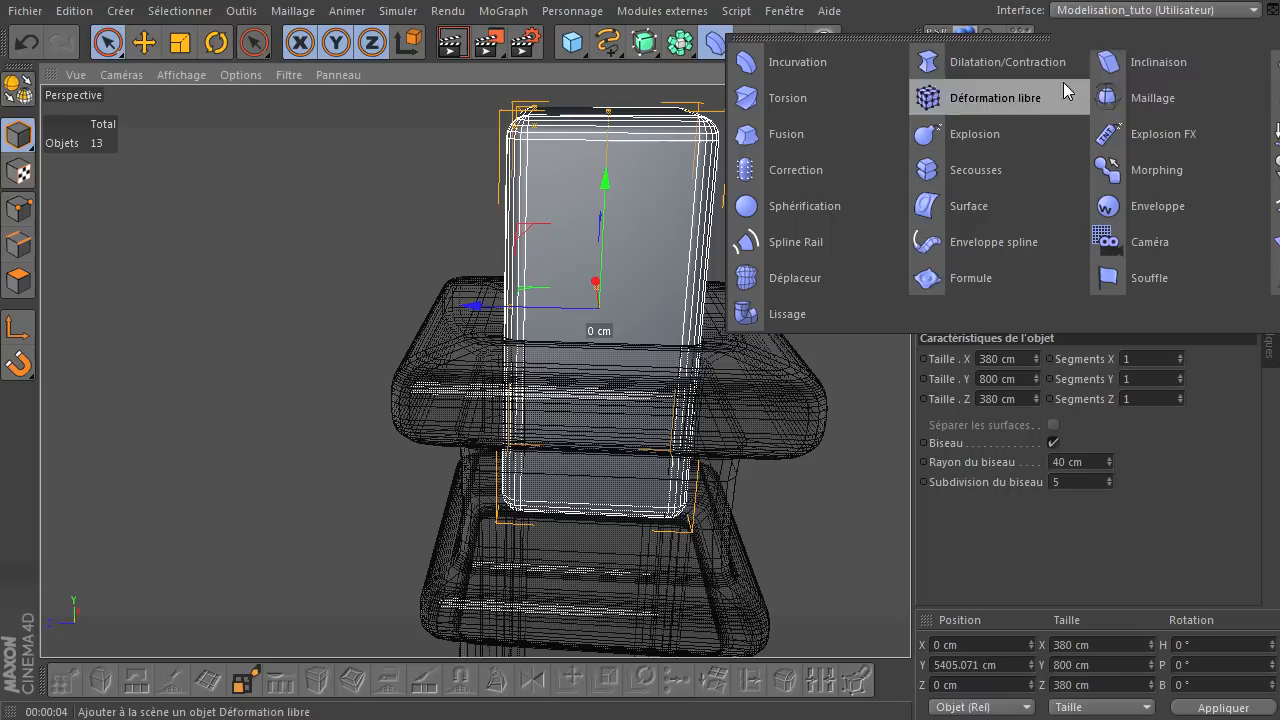
pyautogui.click(1274, 62)
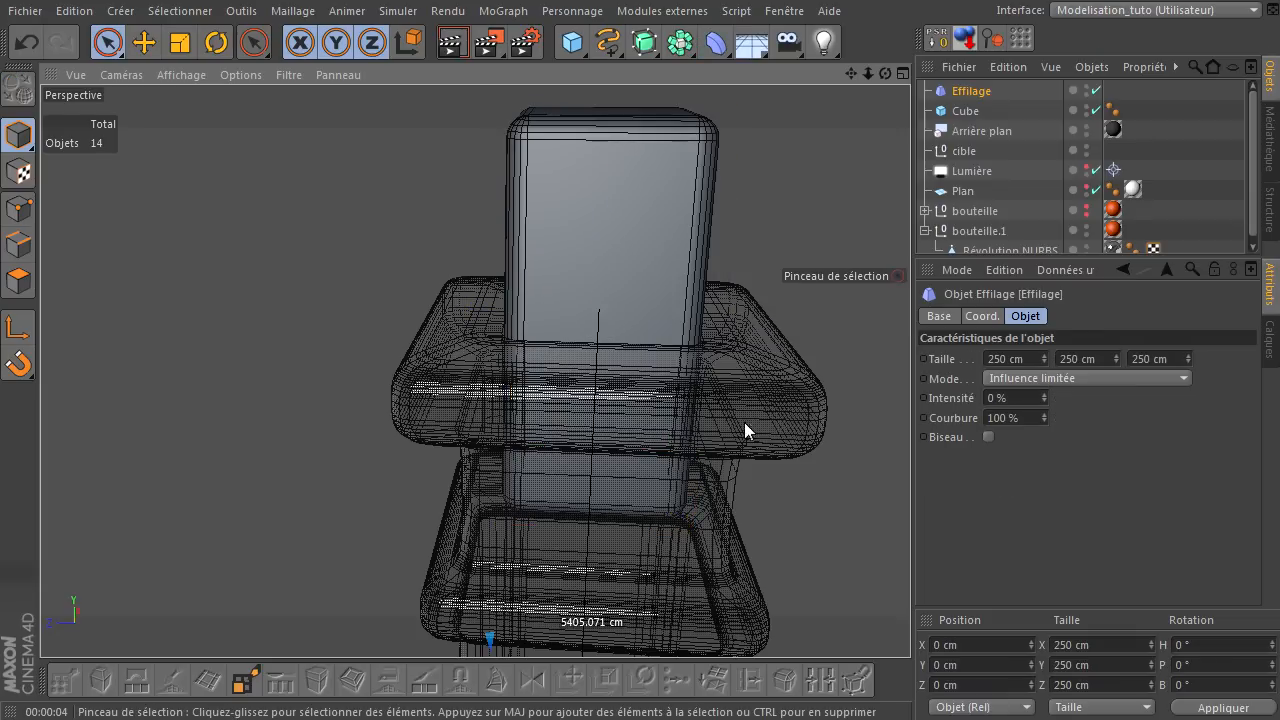
pyautogui.moveTo(952, 90); pyautogui.dragTo(978, 111)
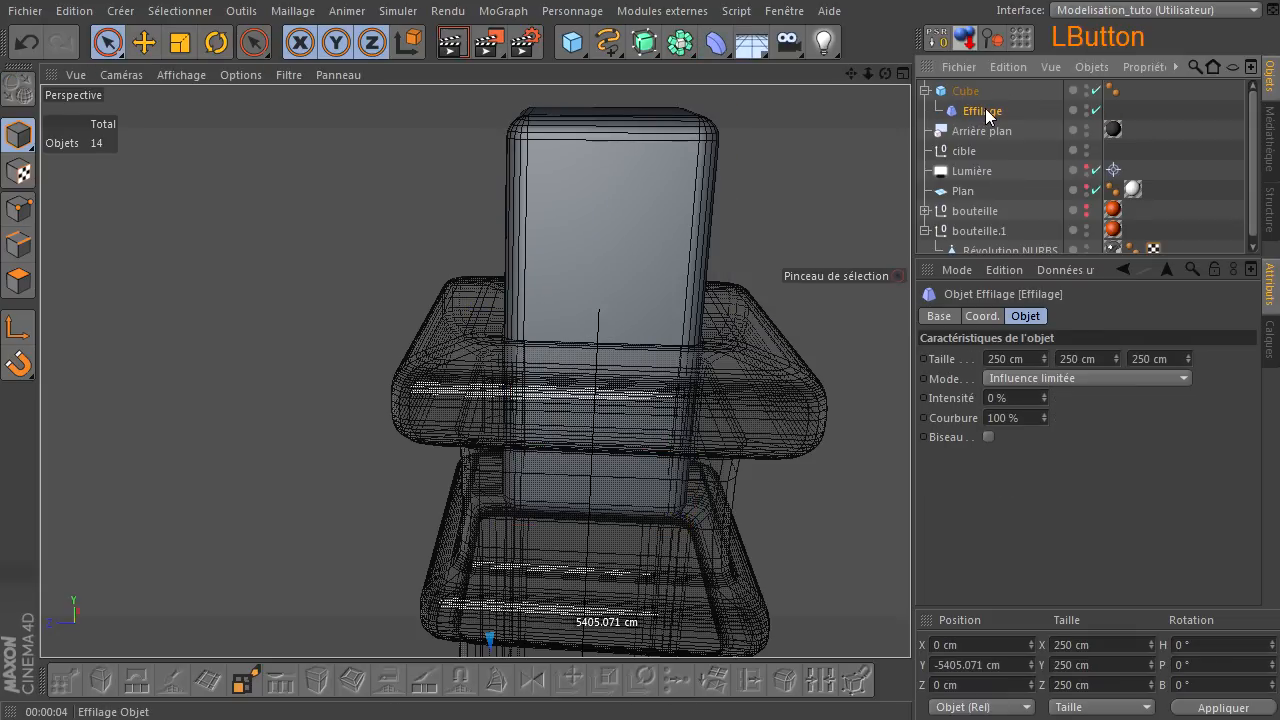
pyautogui.click(1014, 666)
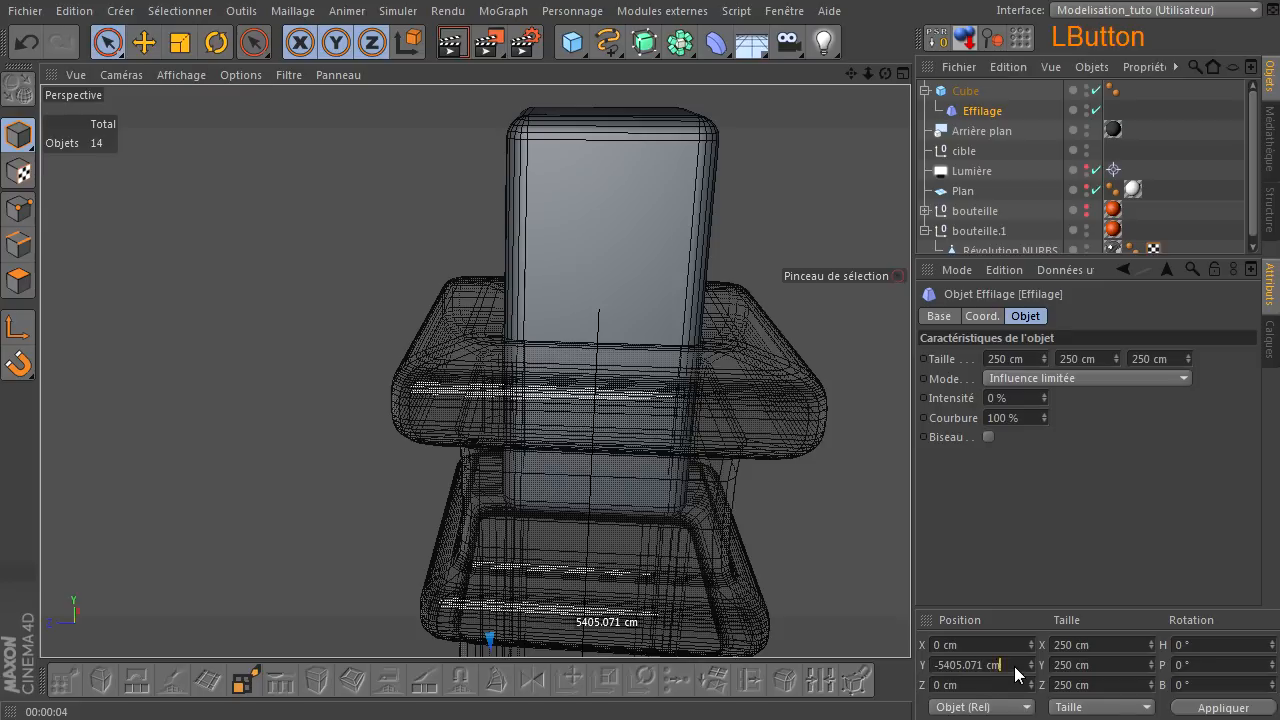
pyautogui.write('0')
pyautogui.press('Return')
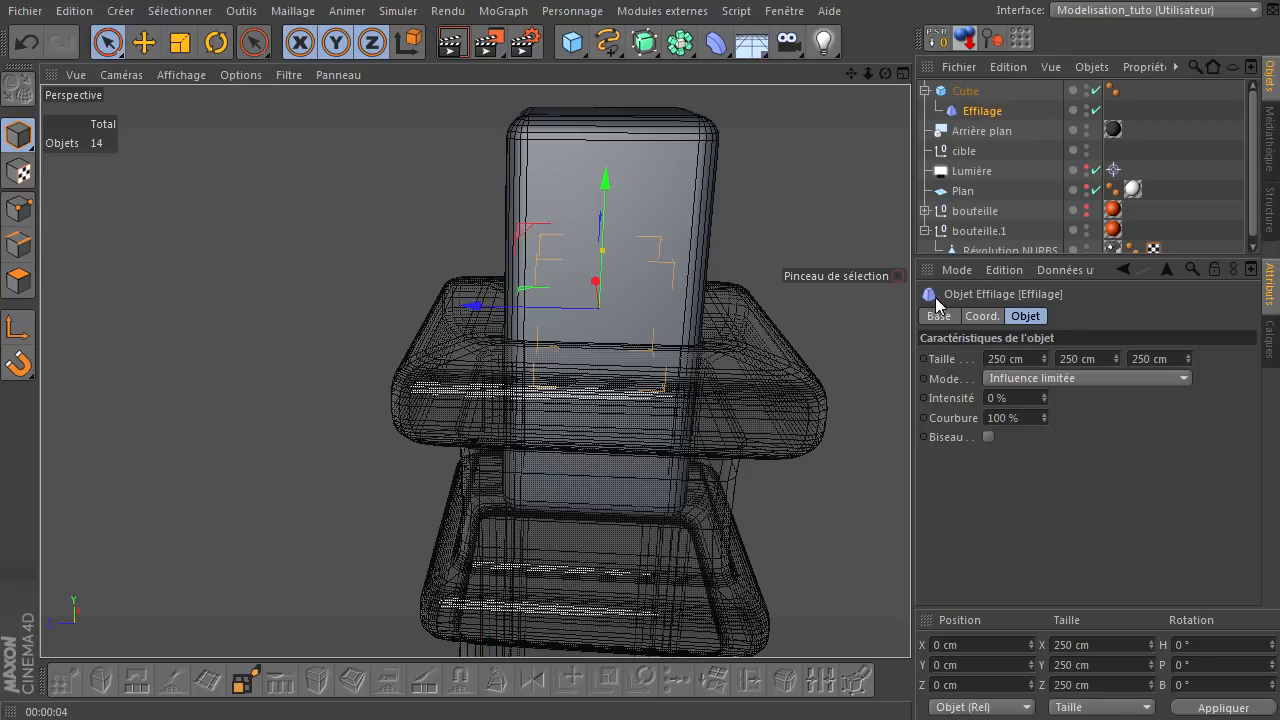
# - Set the Effilage deformer's size to 400 × 850 × 400 cm
pyautogui.click(967, 92)
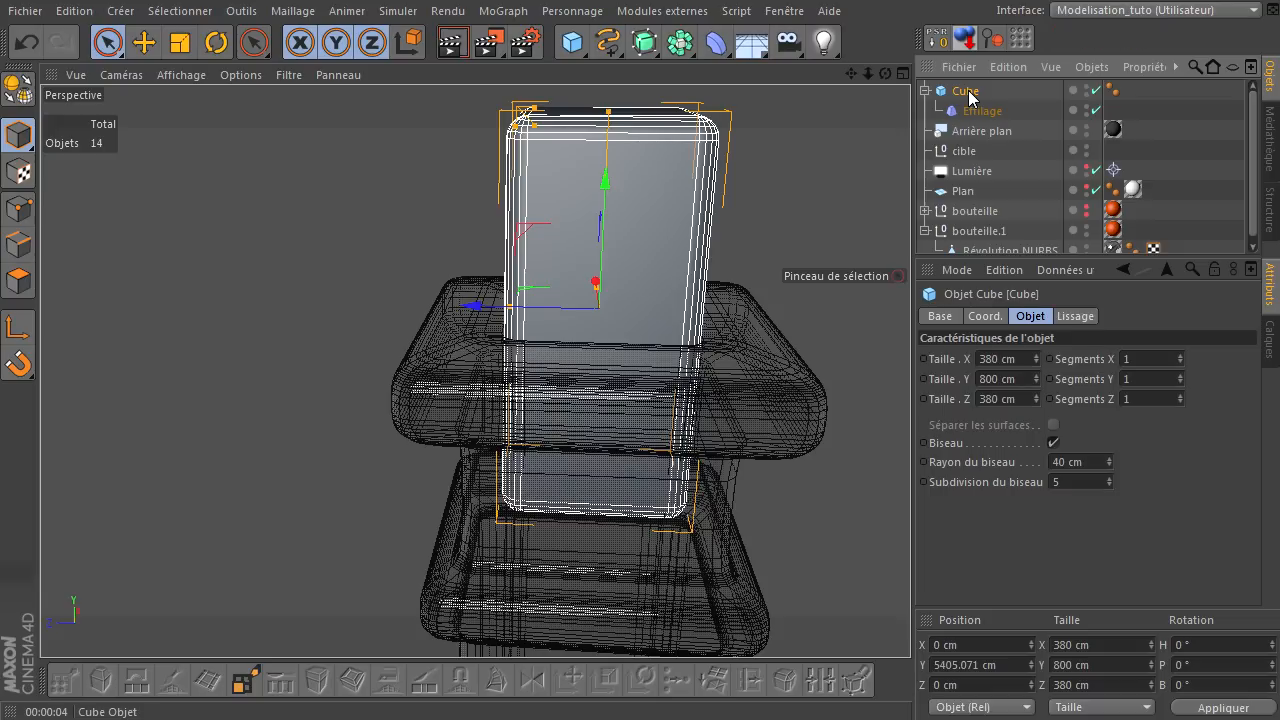
pyautogui.click(976, 111)
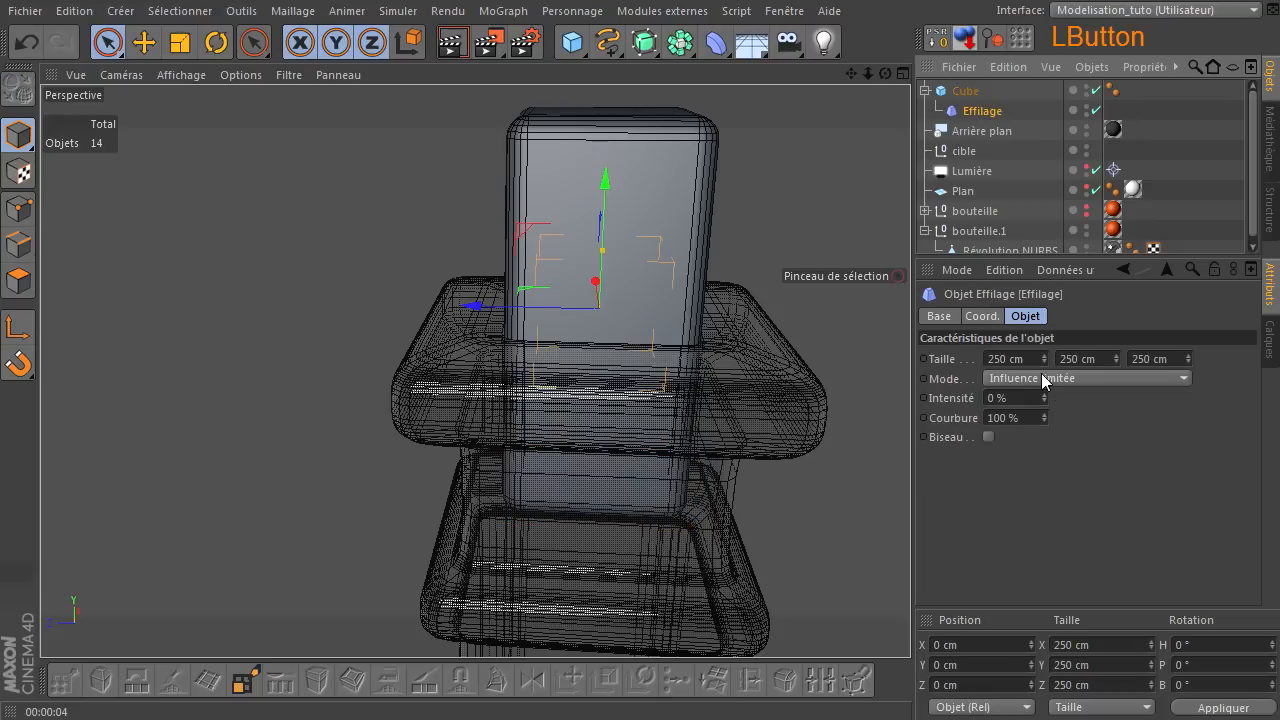
pyautogui.click(1033, 360)
pyautogui.write('400')
pyautogui.click(1108, 359)
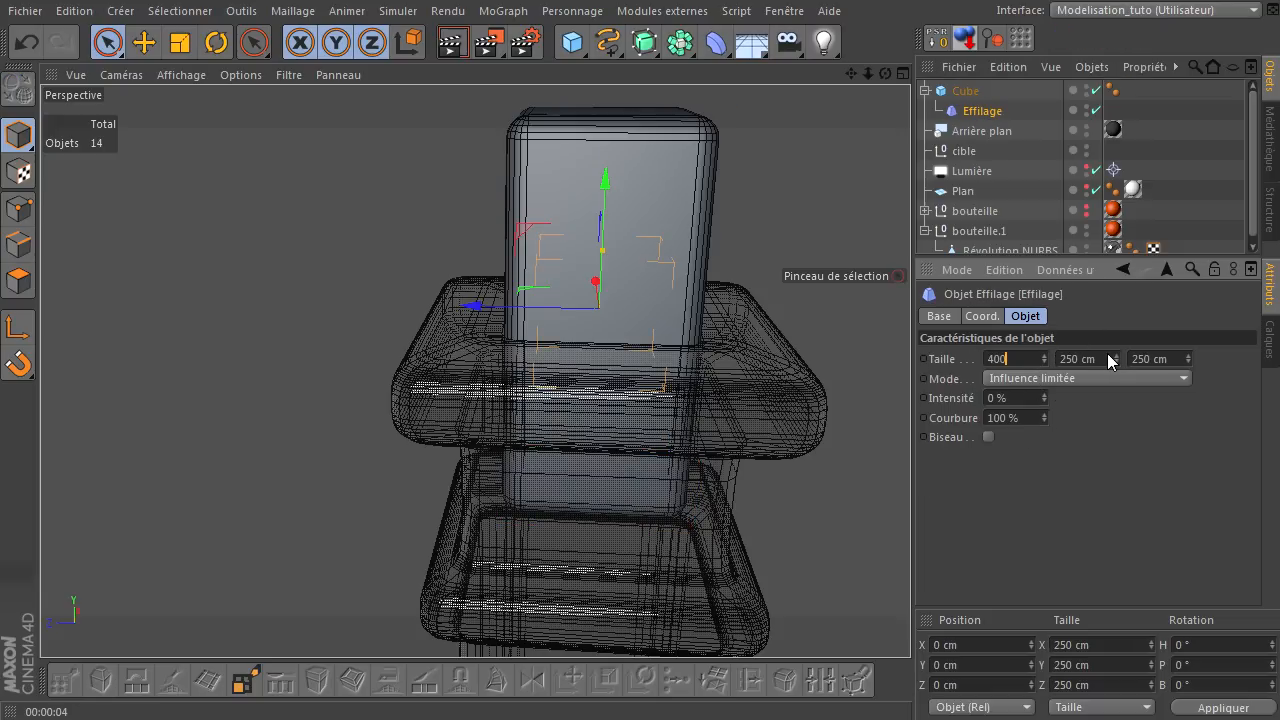
pyautogui.write('850')
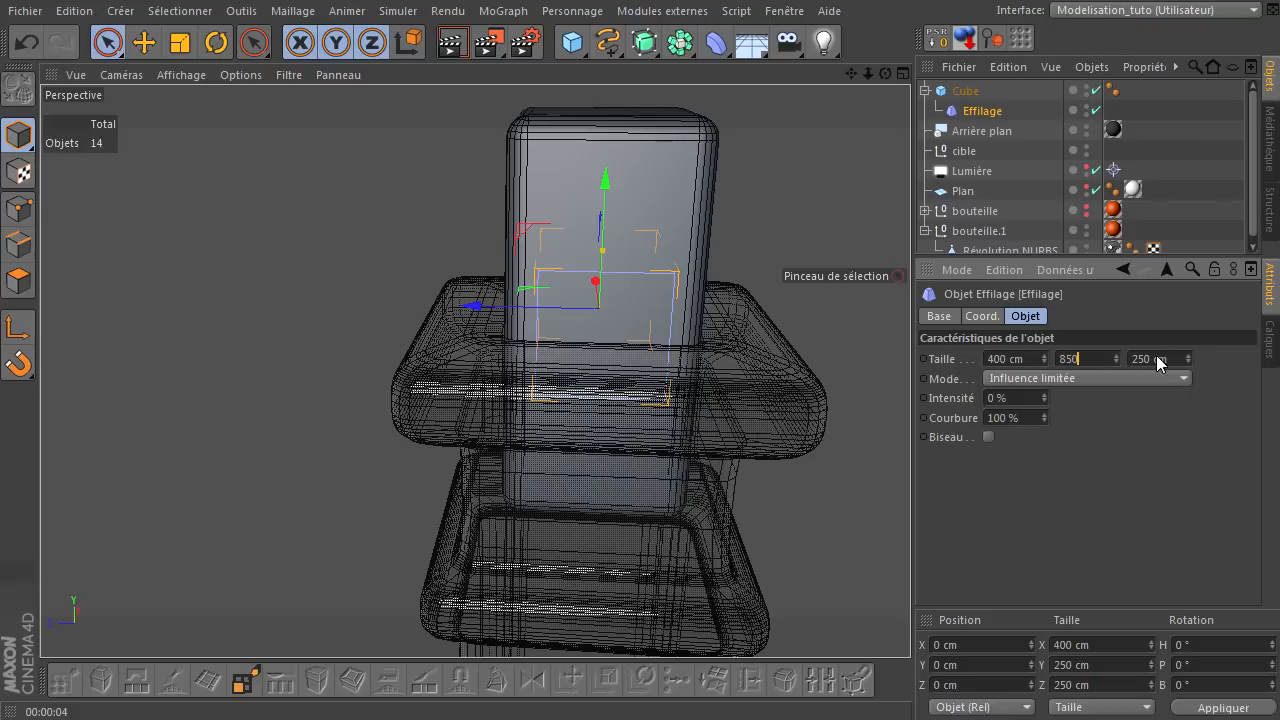
pyautogui.click(1163, 360)
pyautogui.write('400')
pyautogui.press('Return')
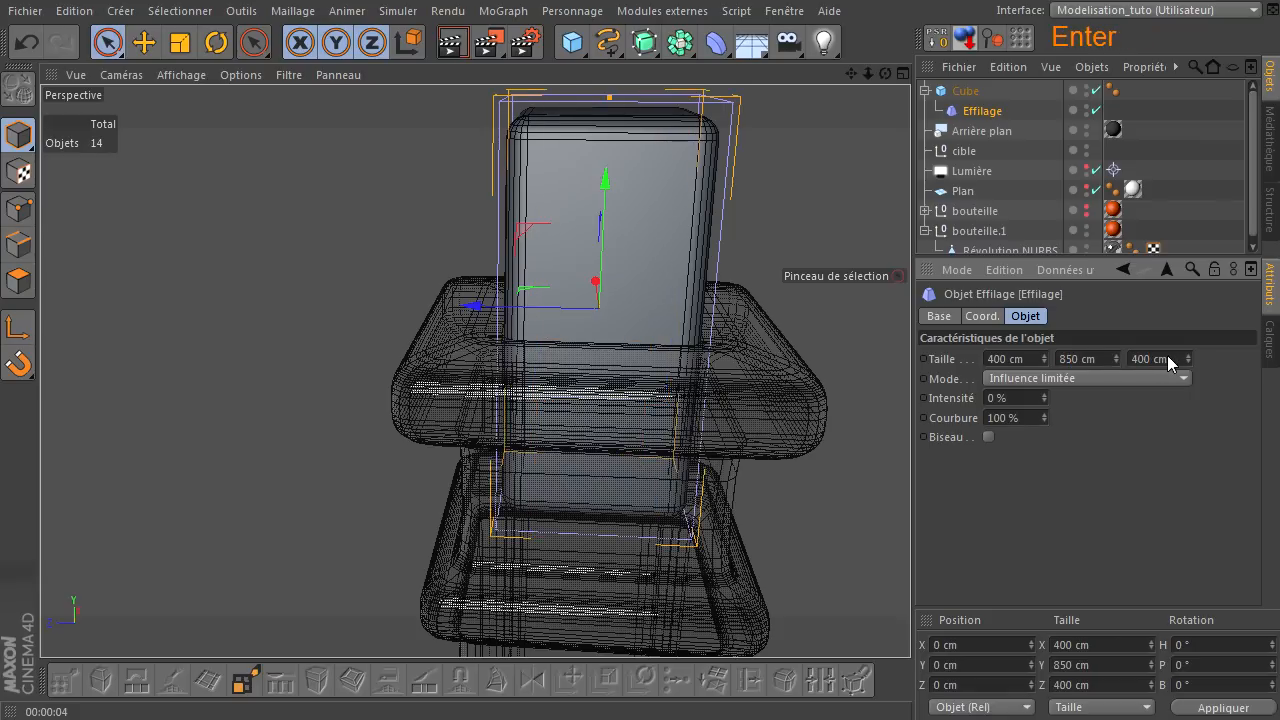
# - Set the Effilage deformer's intensity to -20 % and inspect the tapered stopper in the neck
pyautogui.moveTo(1045, 401); pyautogui.dragTo(900, 394)
pyautogui.write('-20')
pyautogui.press('Return')
pyautogui.scroll(2, 559, 323)
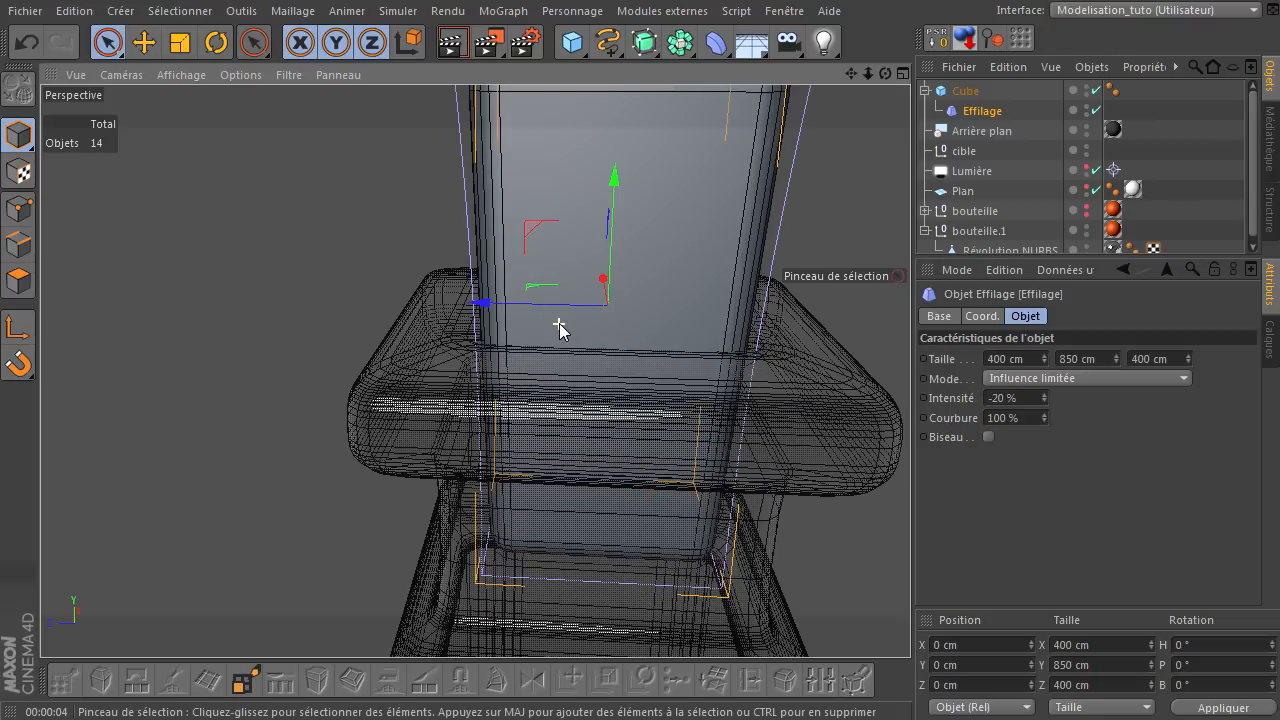
pyautogui.moveTo(885, 73); pyautogui.dragTo(1072, 376)
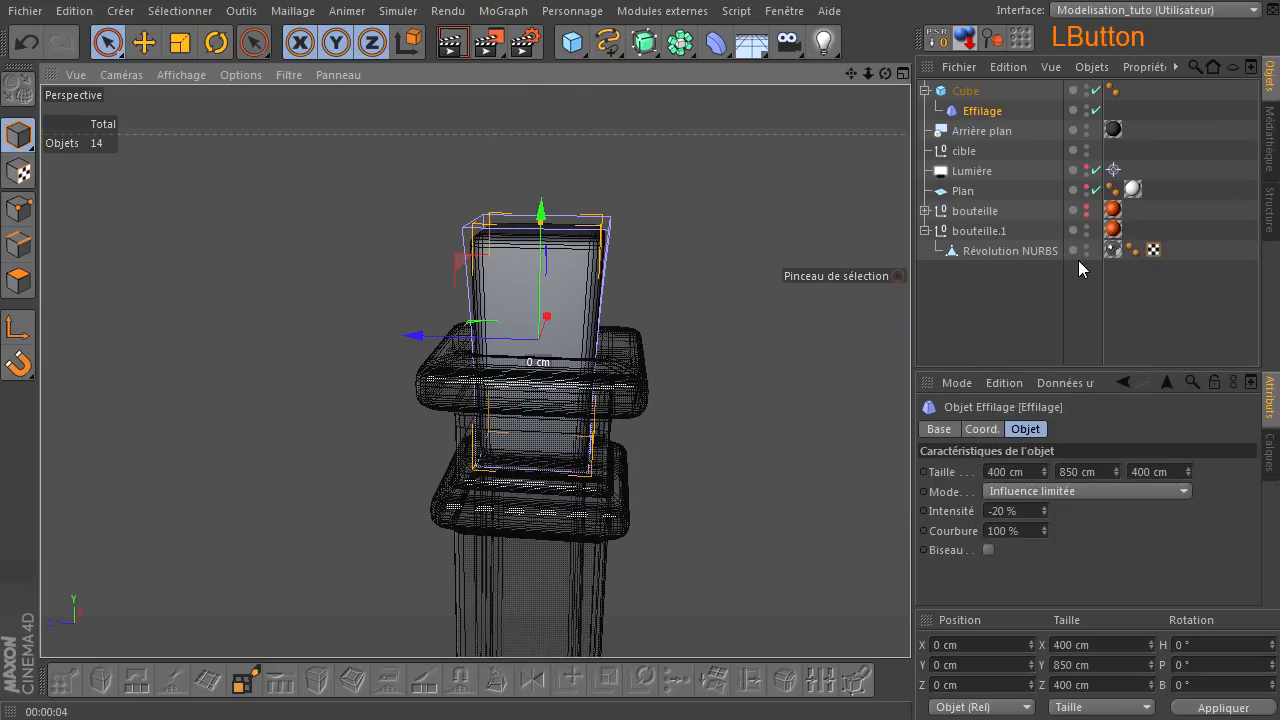
# - Place the cube inside the bouteille.1 group and copy the bouchon's Mat.1 texture tag onto it
pyautogui.click(965, 91)
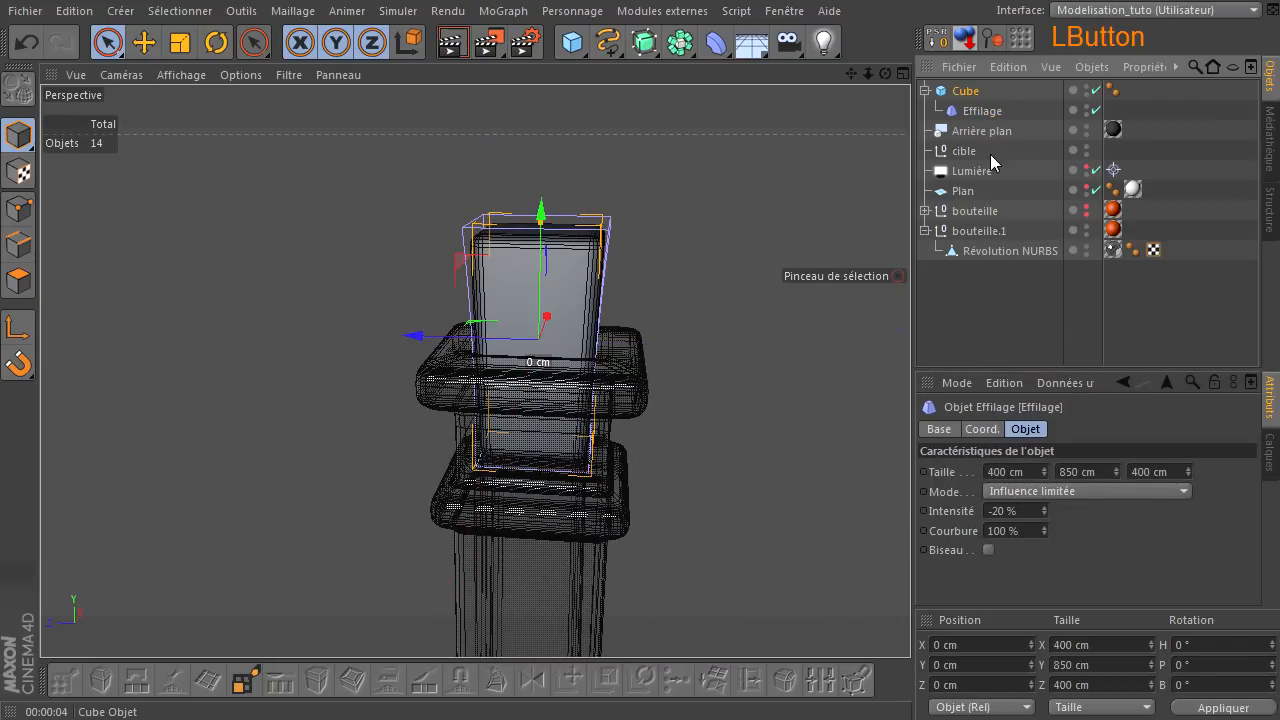
pyautogui.moveTo(1000, 243); pyautogui.dragTo(982, 243)
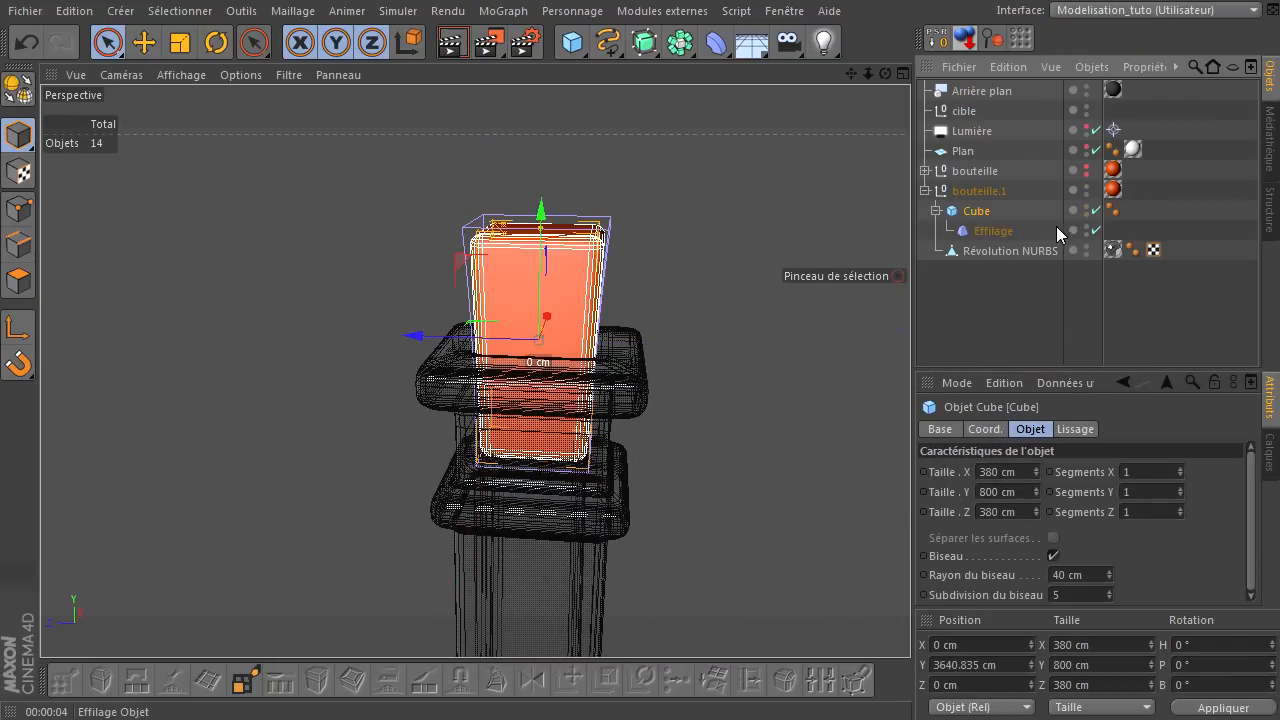
pyautogui.click(924, 170)
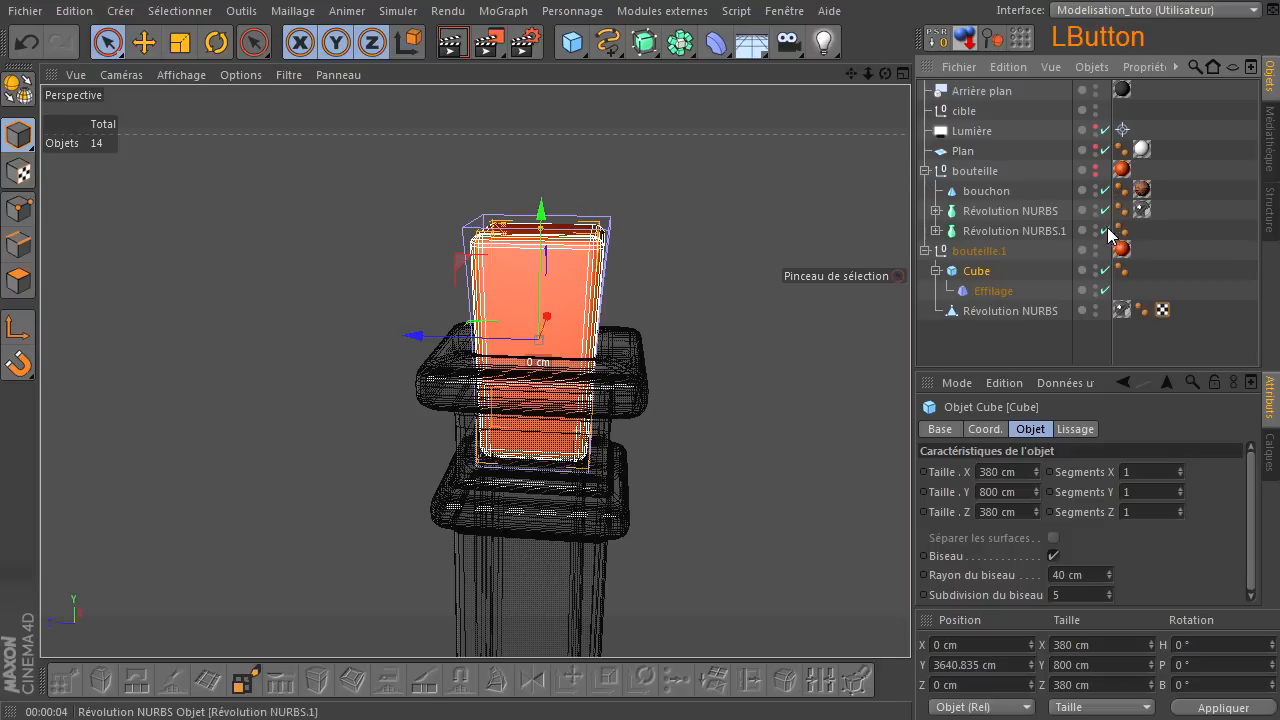
pyautogui.click(1143, 190)
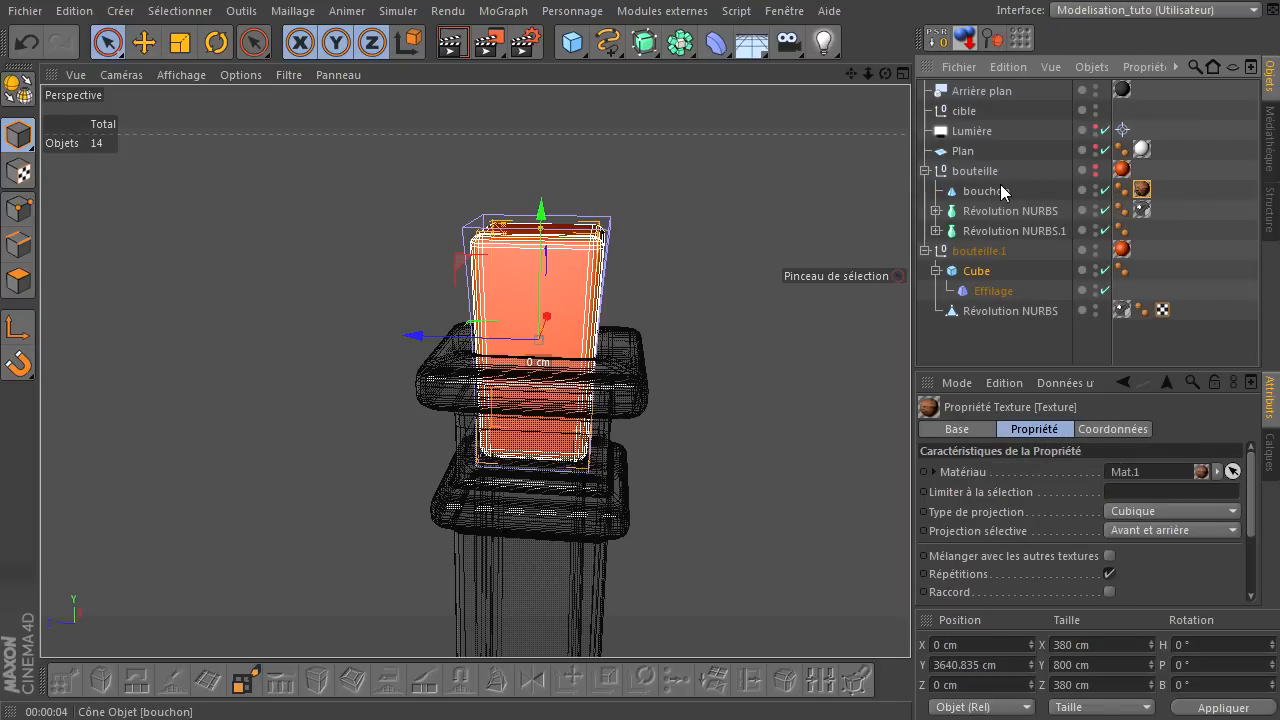
pyautogui.keyDown('ctrl'); pyautogui.moveTo(1144, 190); pyautogui.dragTo(1143, 190); pyautogui.keyUp('ctrl')
pyautogui.keyDown('ctrl'); pyautogui.moveTo(1172, 239); pyautogui.dragTo(1133, 269); pyautogui.keyUp('ctrl')
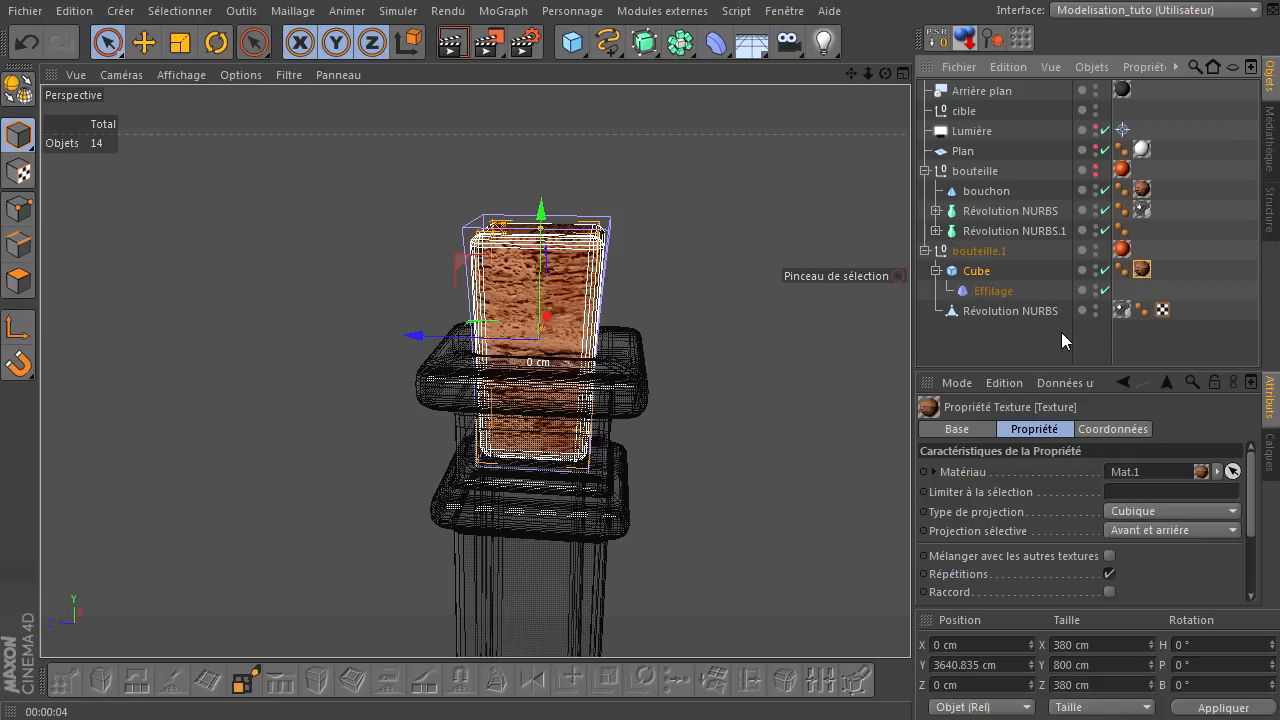
pyautogui.click(998, 357)
# - Try UVW projection for the cube's Mat.1 texture, and return the projection type to Cubique
pyautogui.click(1141, 270)
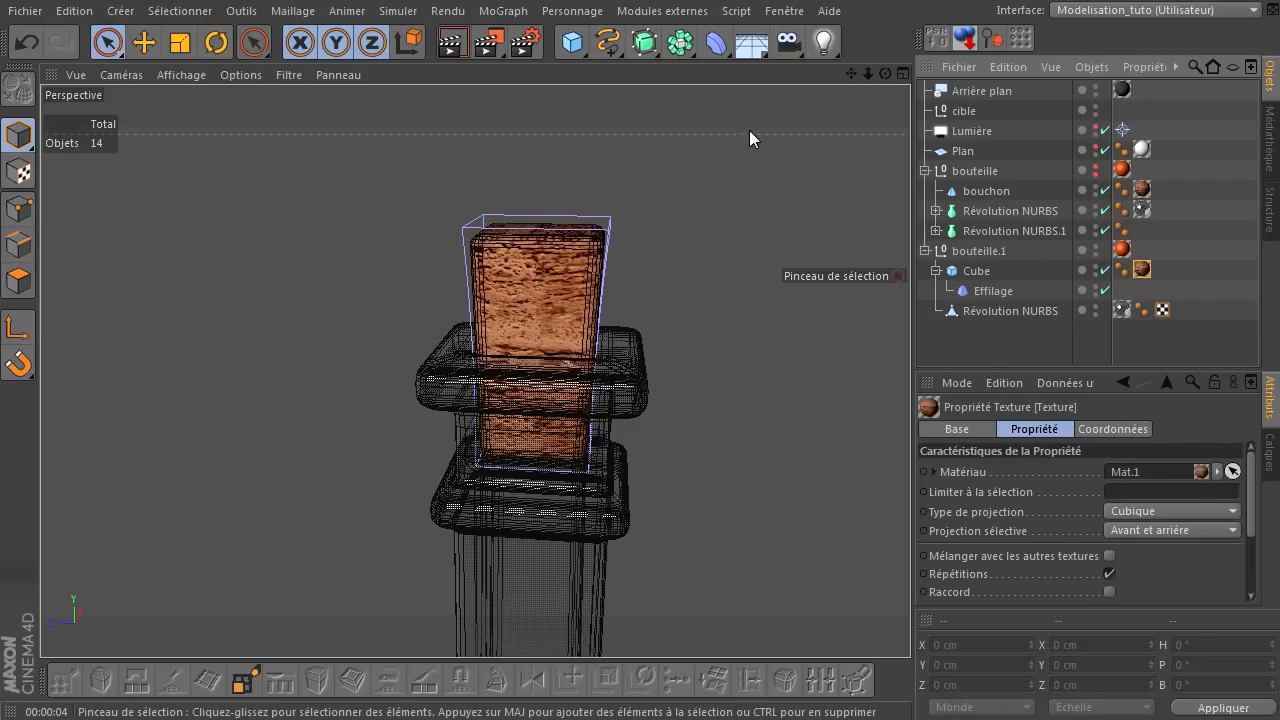
pyautogui.moveTo(886, 74); pyautogui.dragTo(910, 490)
pyautogui.click(1177, 507)
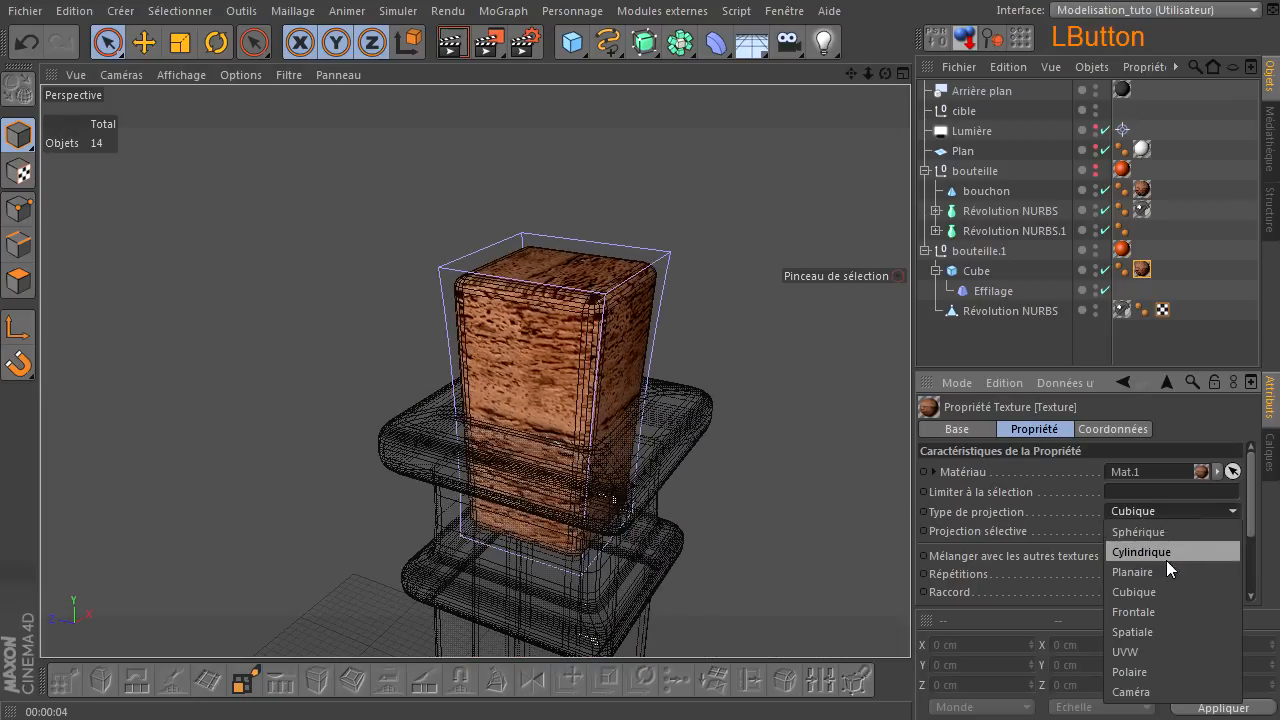
pyautogui.click(1150, 644)
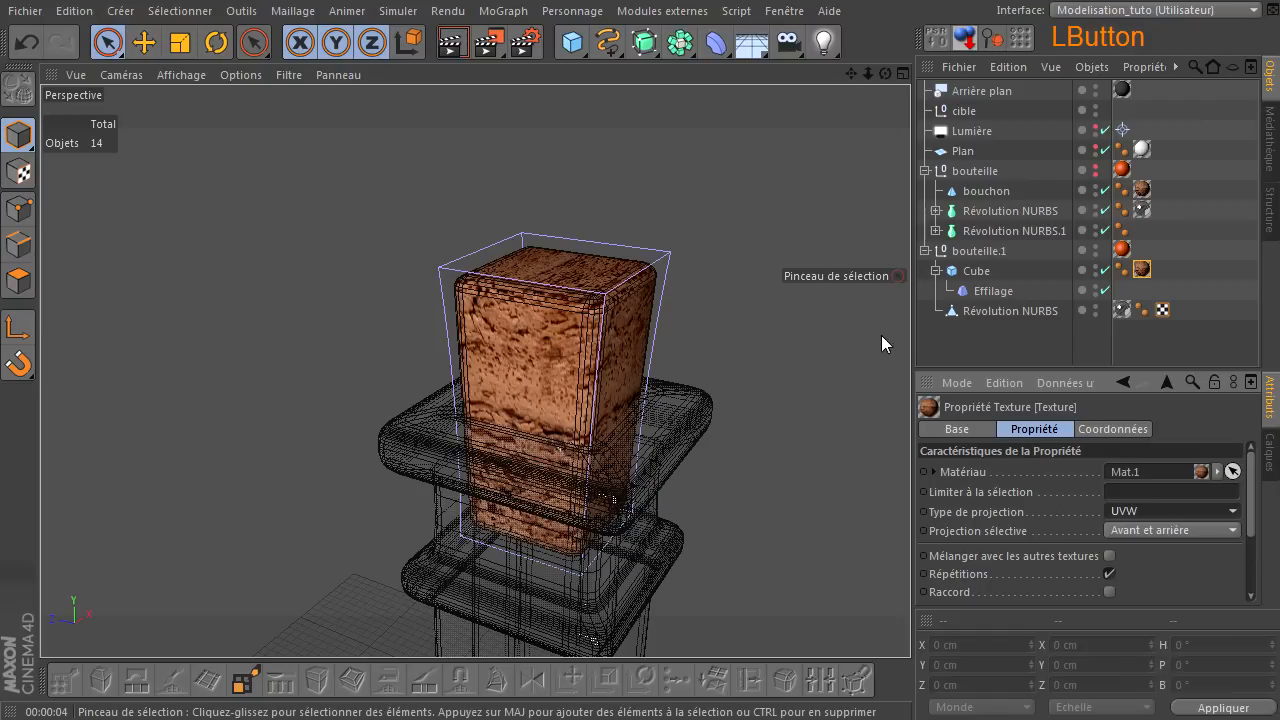
pyautogui.moveTo(869, 76); pyautogui.dragTo(898, 95)
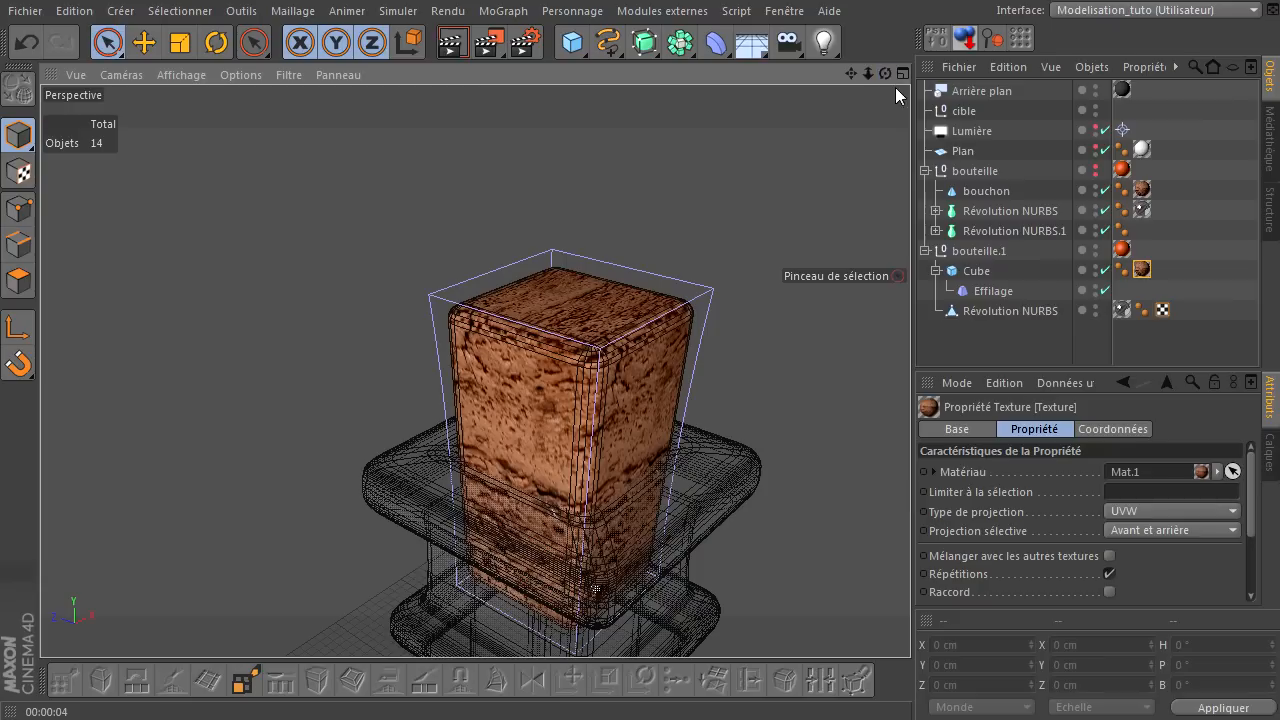
pyautogui.click(1168, 509)
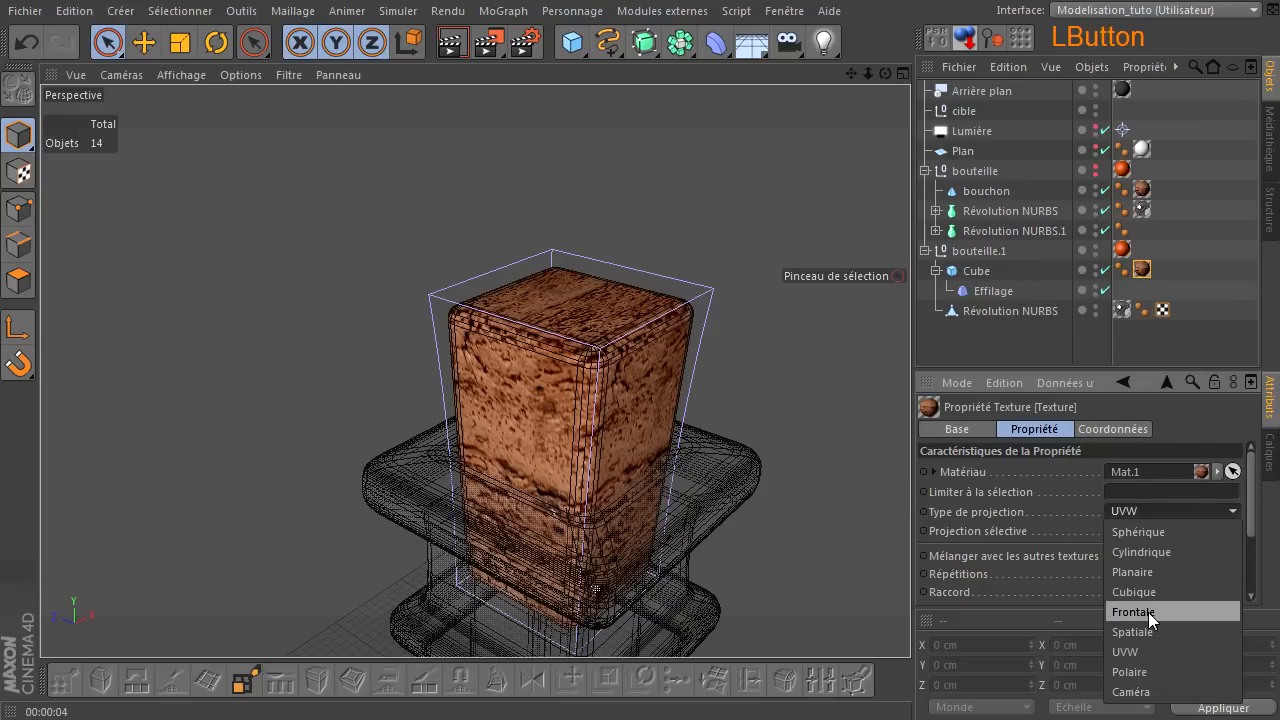
pyautogui.click(1142, 650)
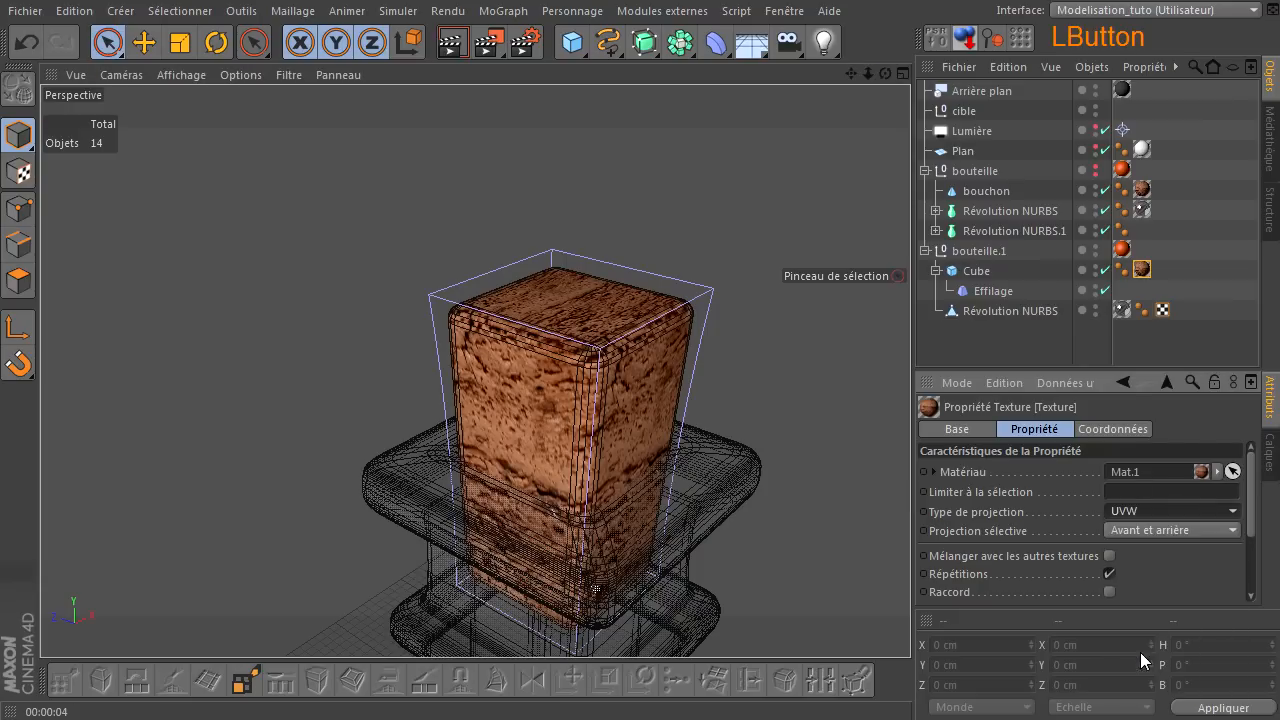
pyautogui.click(1147, 508)
pyautogui.click(1148, 594)
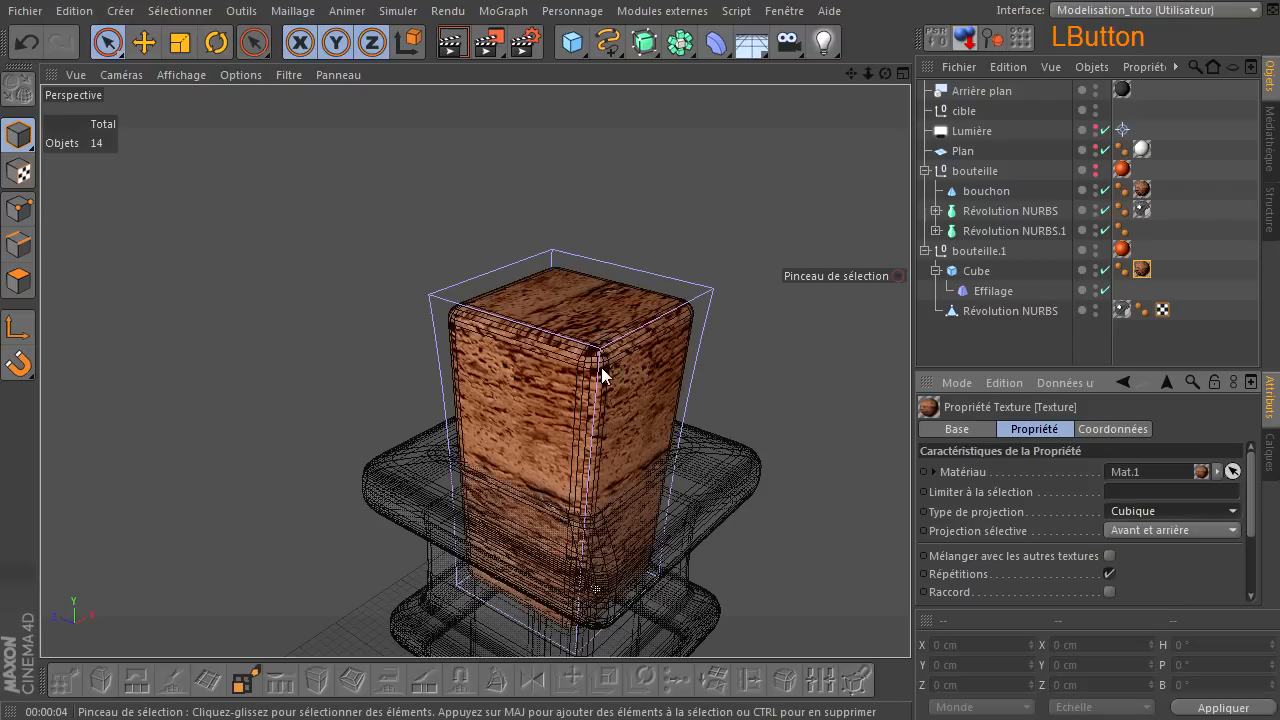
# - Render the view to check the cork texture on the stopper, and view the whole bottle from the front
pyautogui.click(799, 322)
pyautogui.click(452, 42)
pyautogui.scroll(-10, 611, 374)
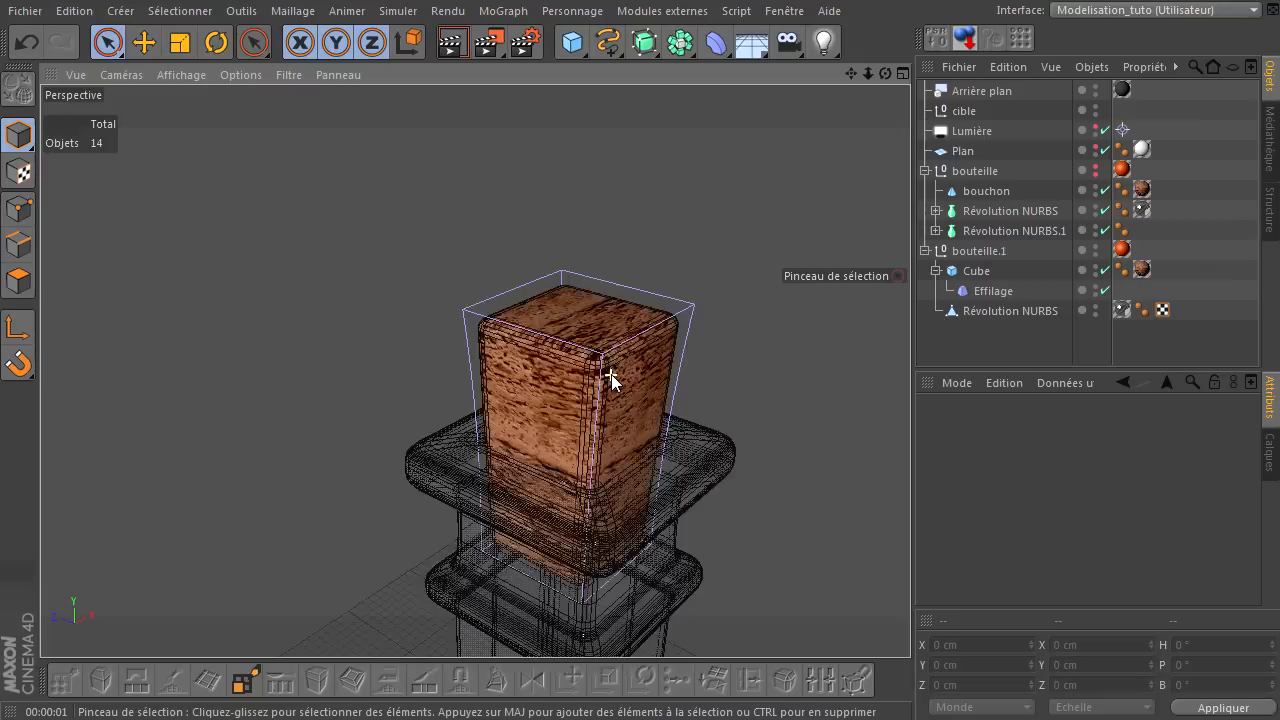
pyautogui.click(1006, 331)
pyautogui.scroll(-4, 811, 320)
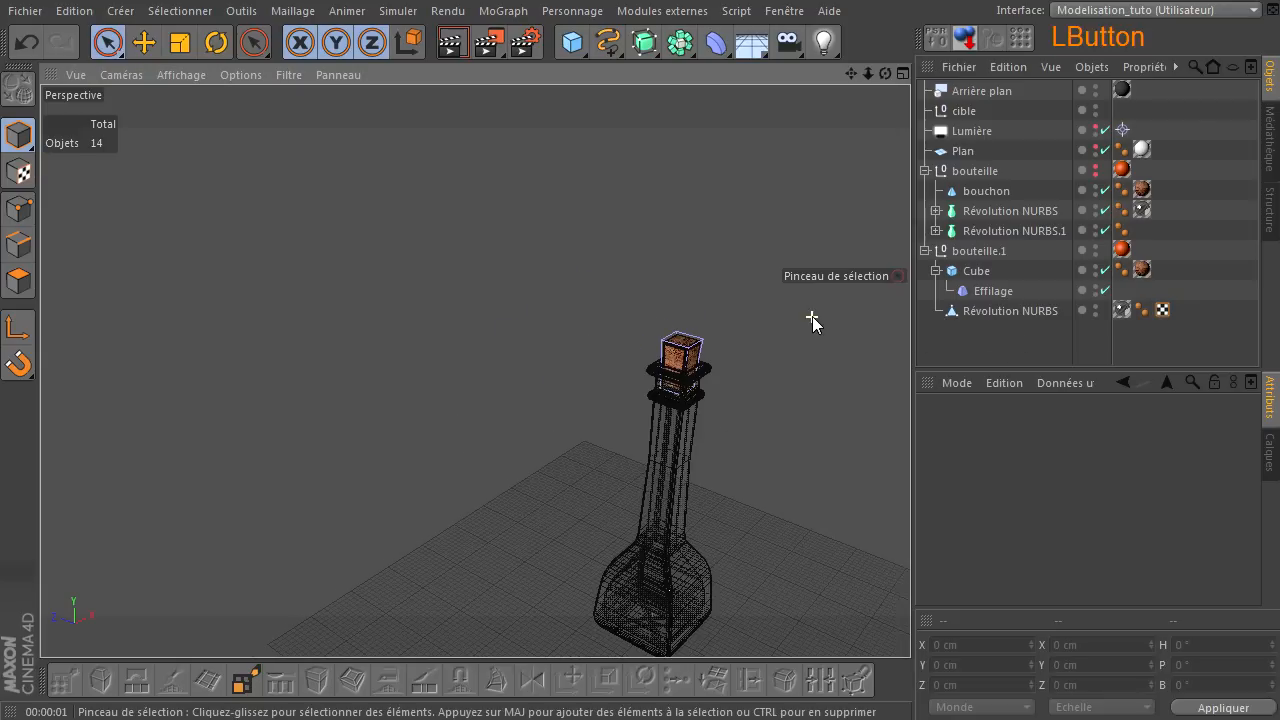
pyautogui.moveTo(885, 73); pyautogui.dragTo(910, 490)
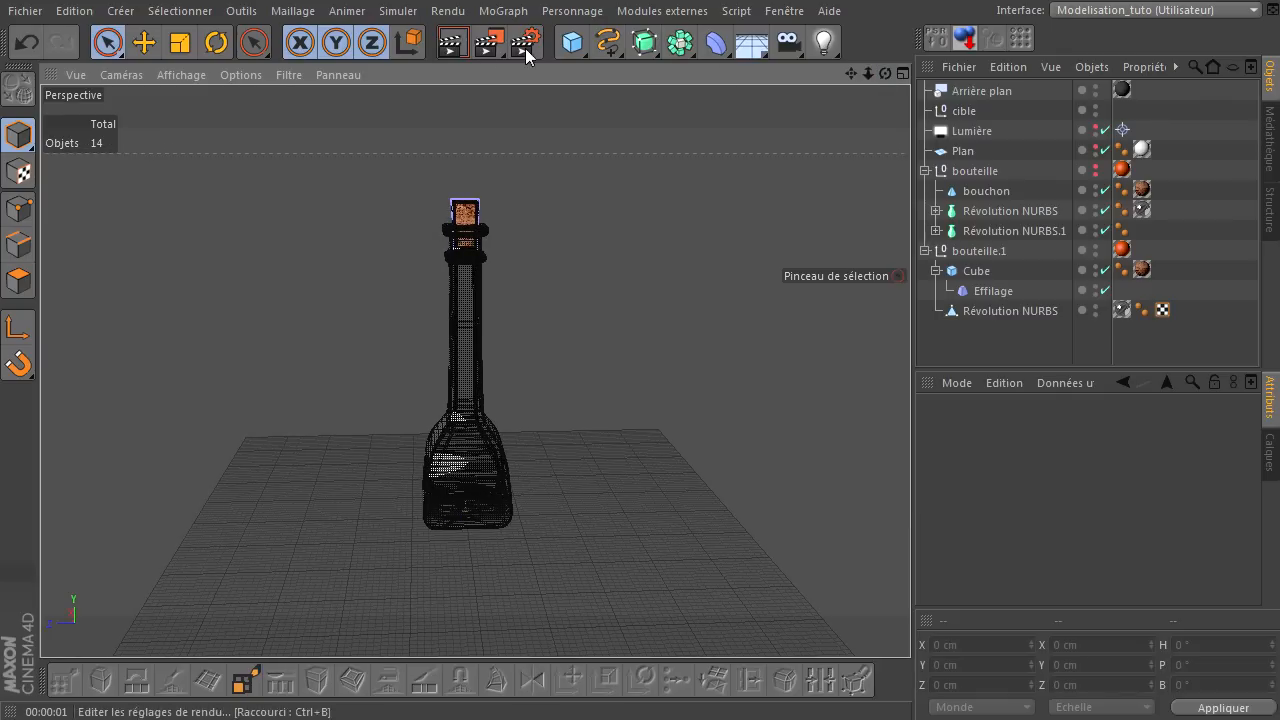
# - Render the square bottle from the front and again from a raised, corner-on angle to check the glass and stopper
pyautogui.click(461, 46)
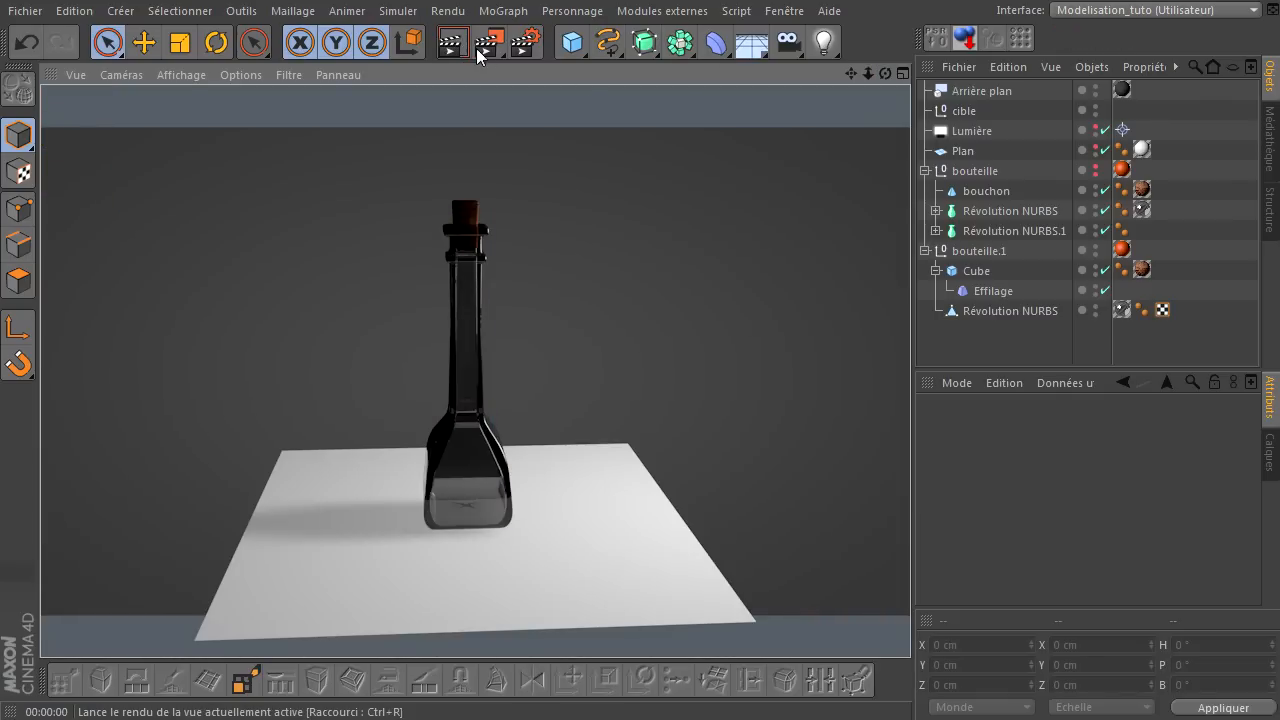
pyautogui.click(884, 72)
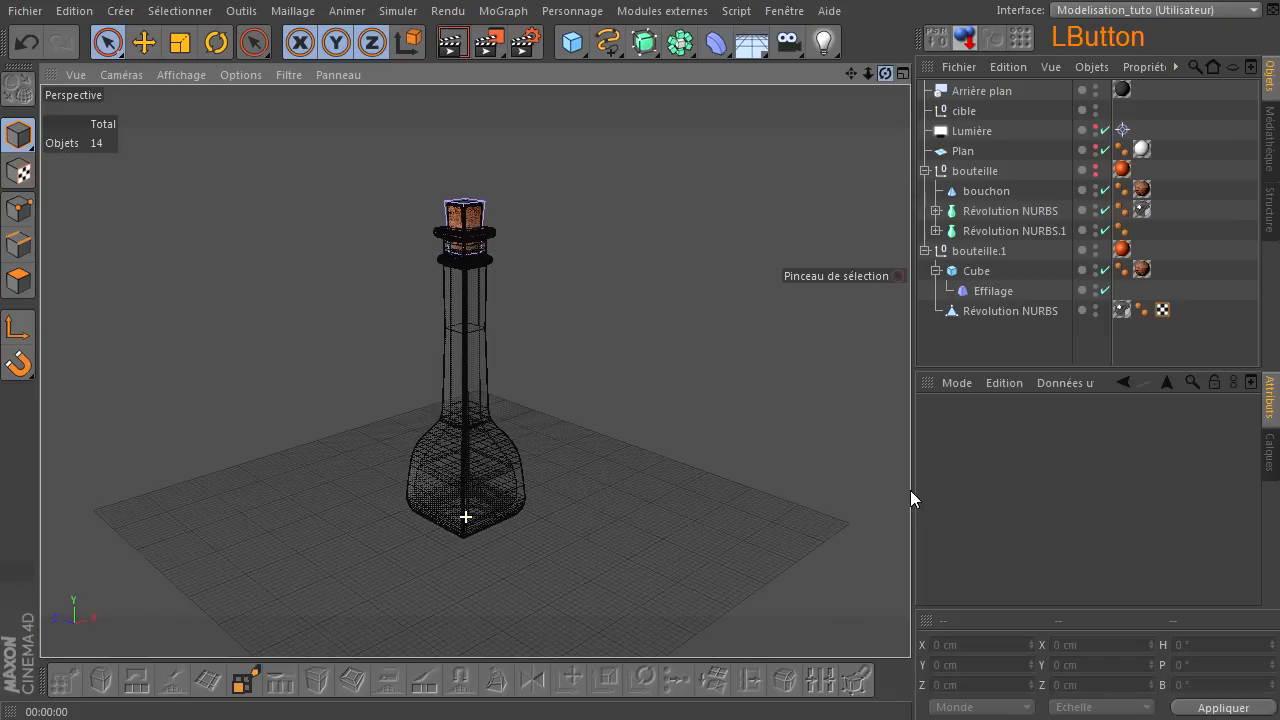
pyautogui.moveTo(911, 491); pyautogui.dragTo(911, 491)
pyautogui.click(464, 51)
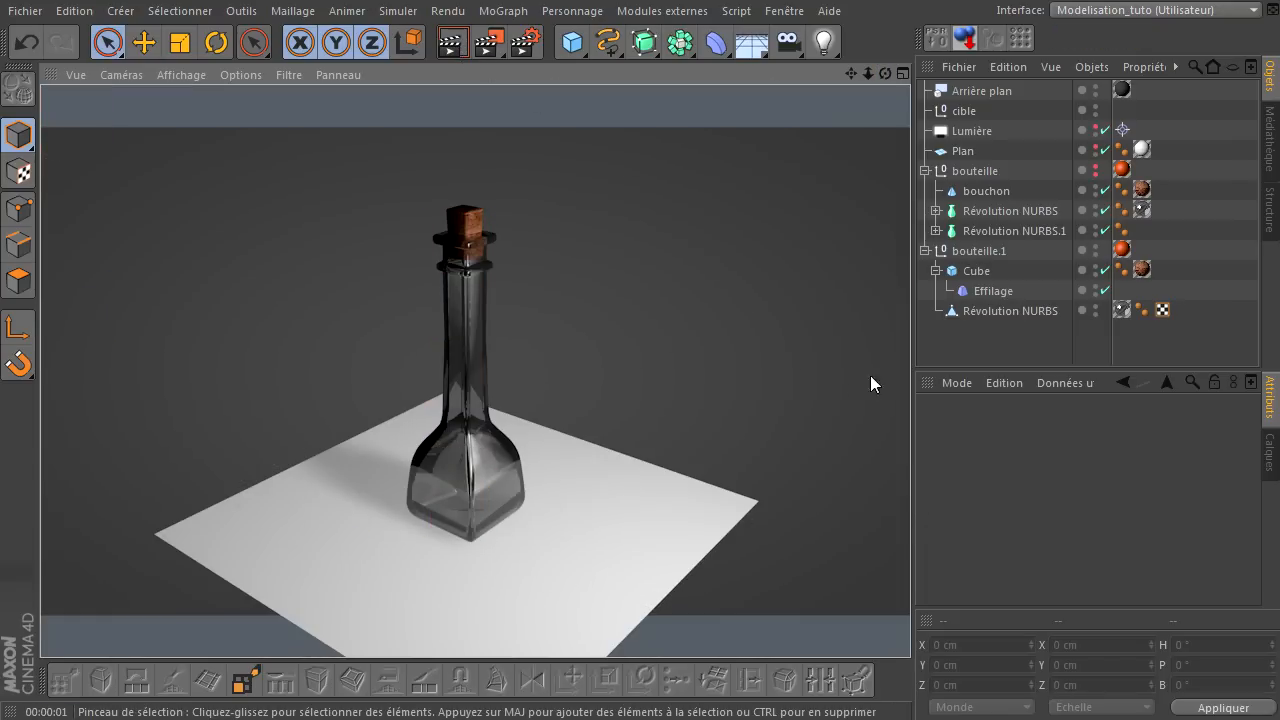
pyautogui.click(988, 343)
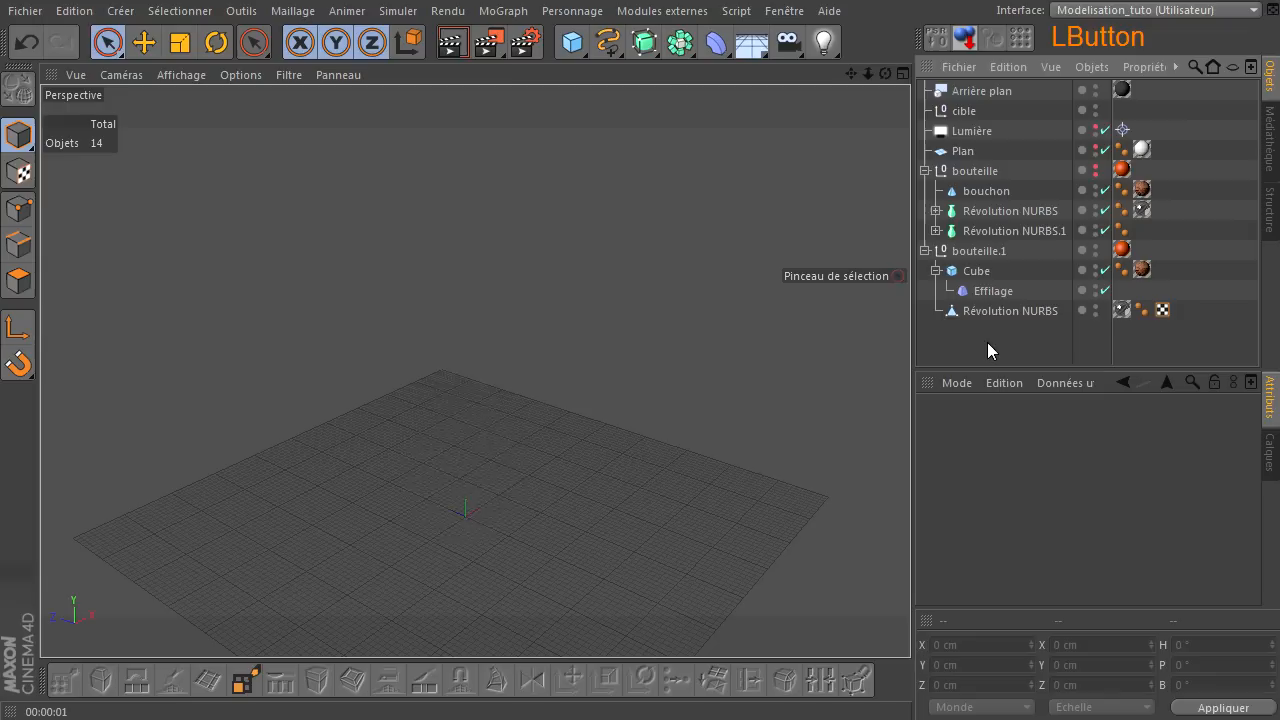
# - Collapse the bouteille group and hide the stopper's Effilage deformer in the viewport
pyautogui.click(925, 251)
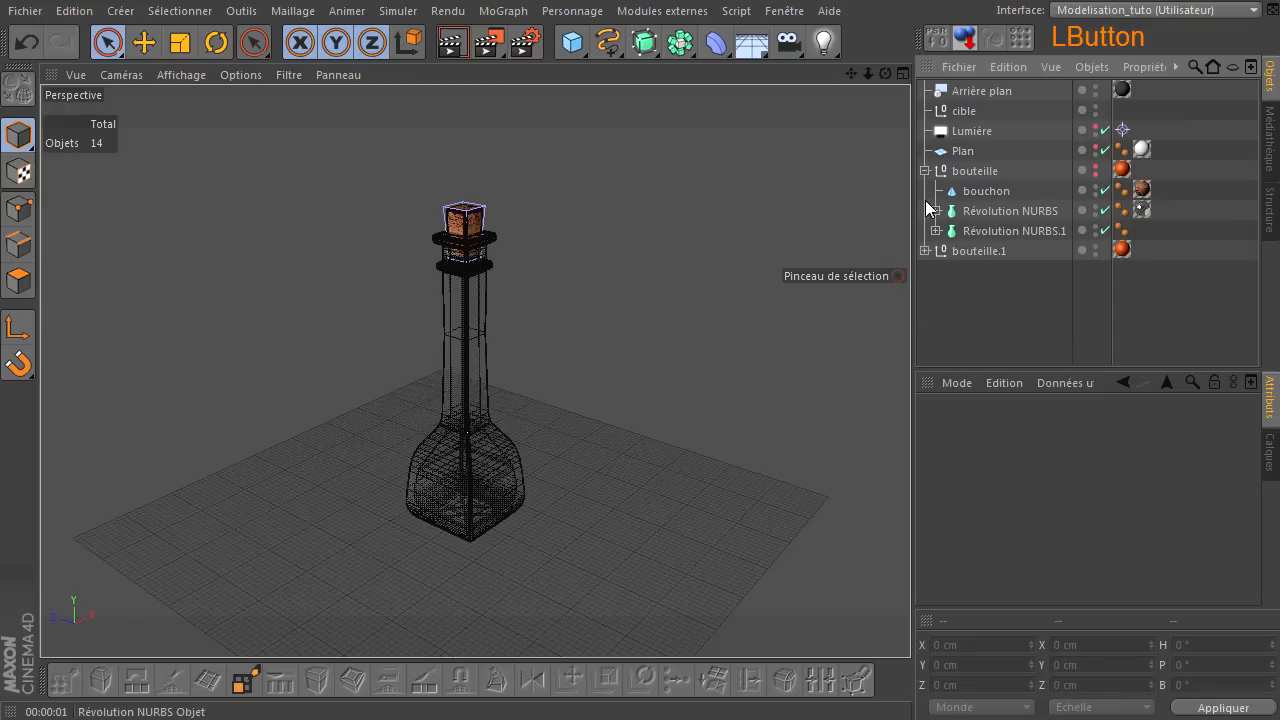
pyautogui.click(925, 171)
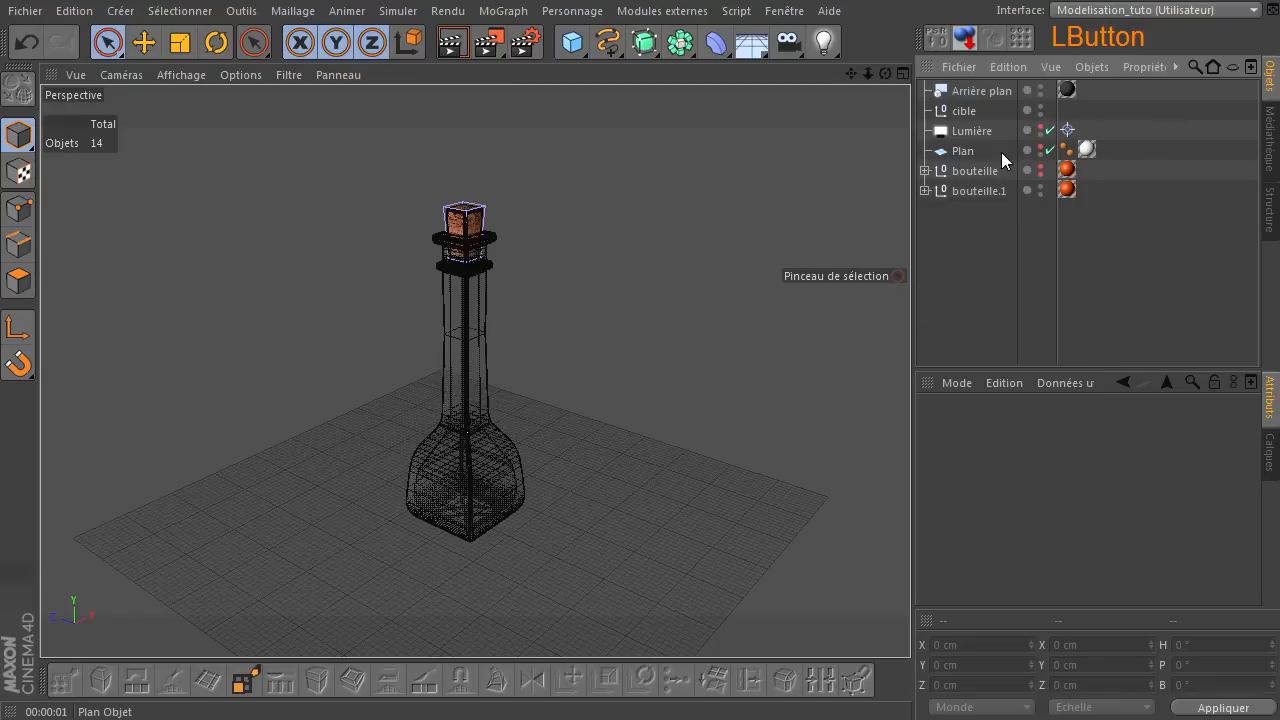
pyautogui.click(925, 191)
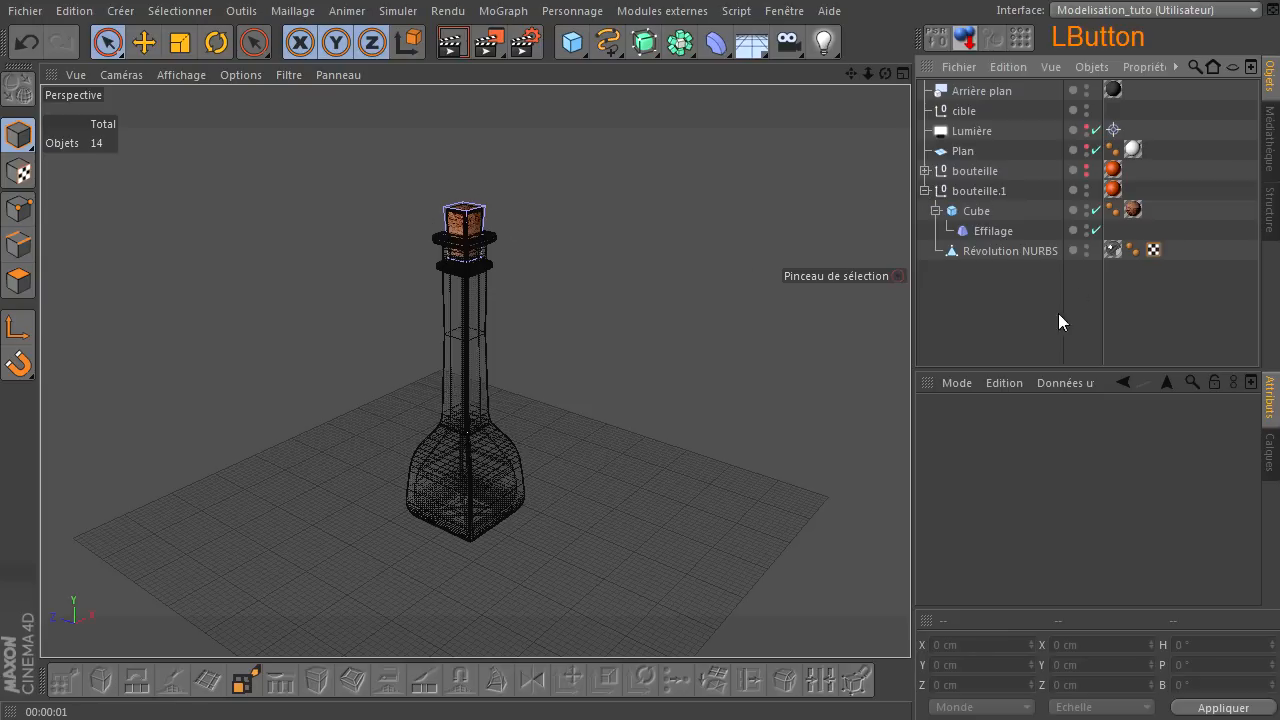
pyautogui.doubleClick(1087, 227)
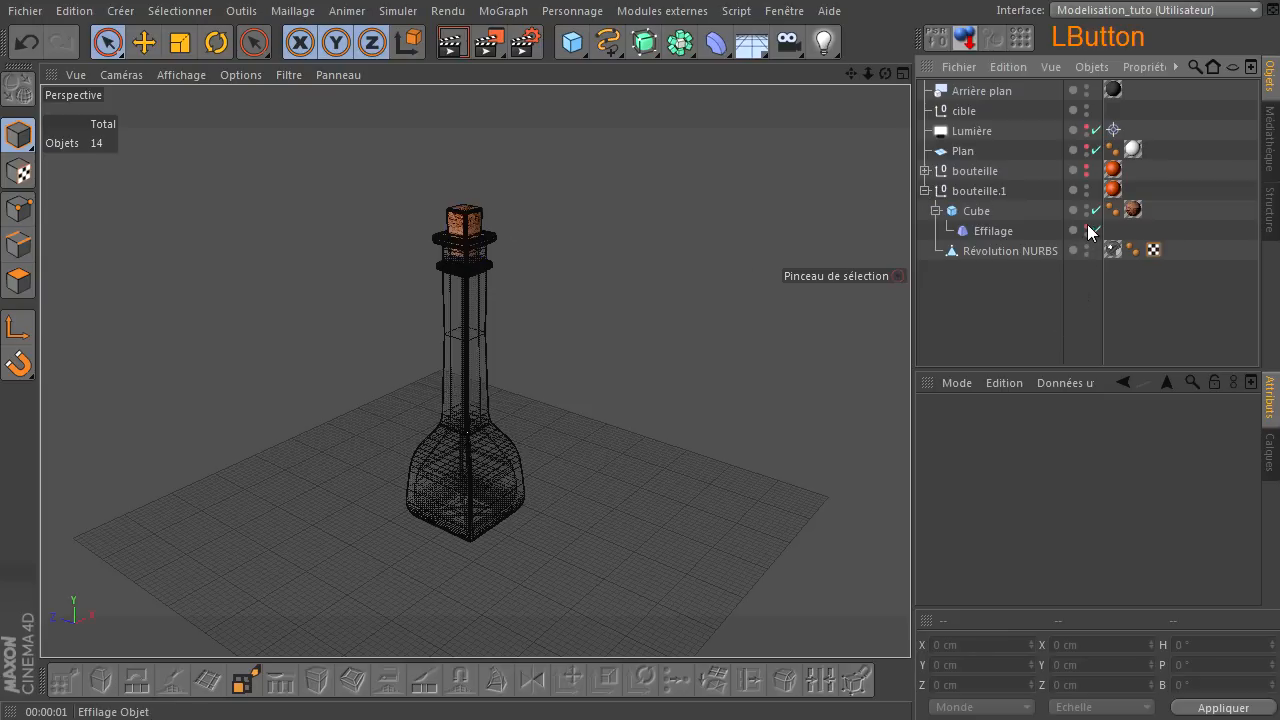
pyautogui.click(936, 211)
# - Rename the Cube in the bouteille.1 group as bouchon
pyautogui.click(977, 211)
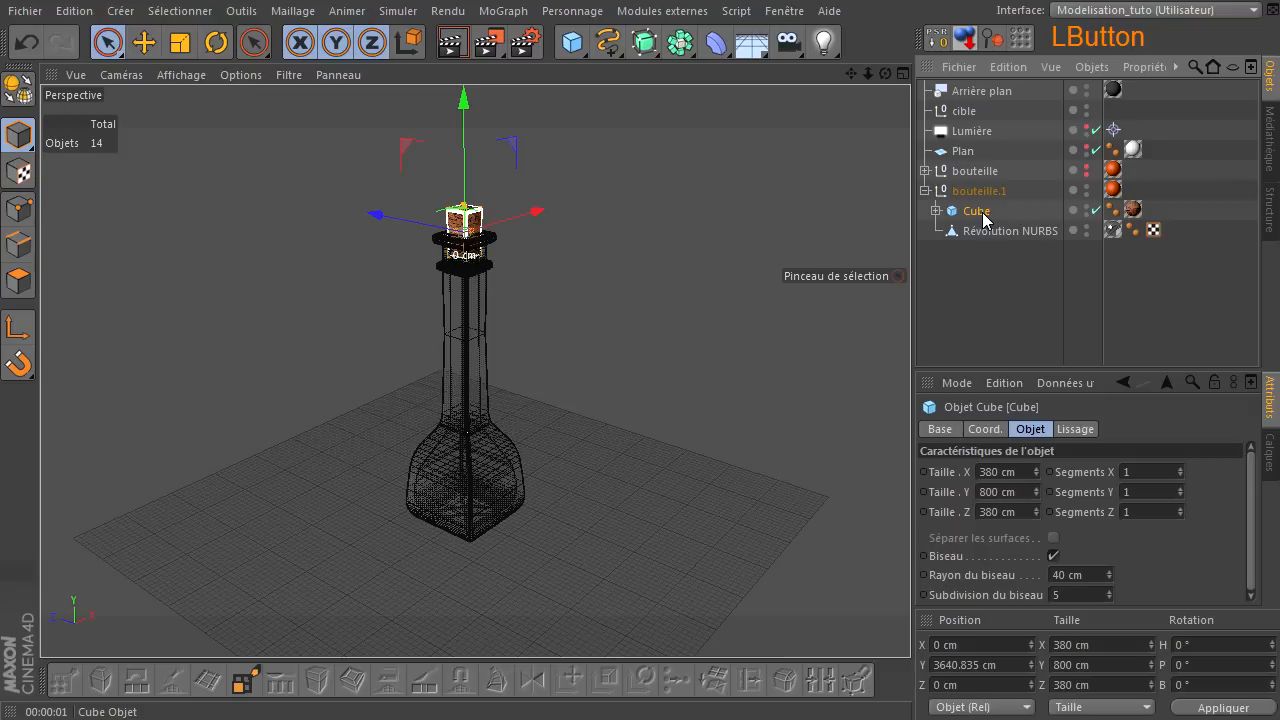
pyautogui.doubleClick(980, 214)
pyautogui.write('bo')
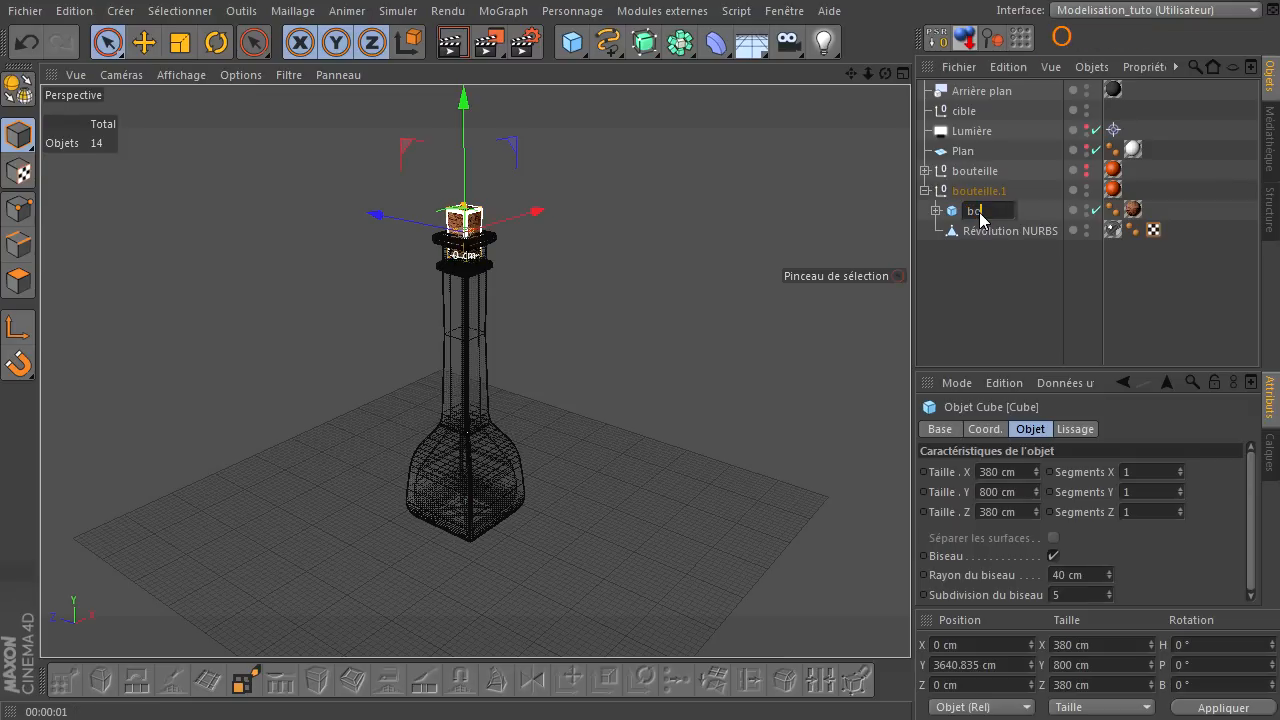
pyautogui.write('uchon')
pyautogui.press('Return')
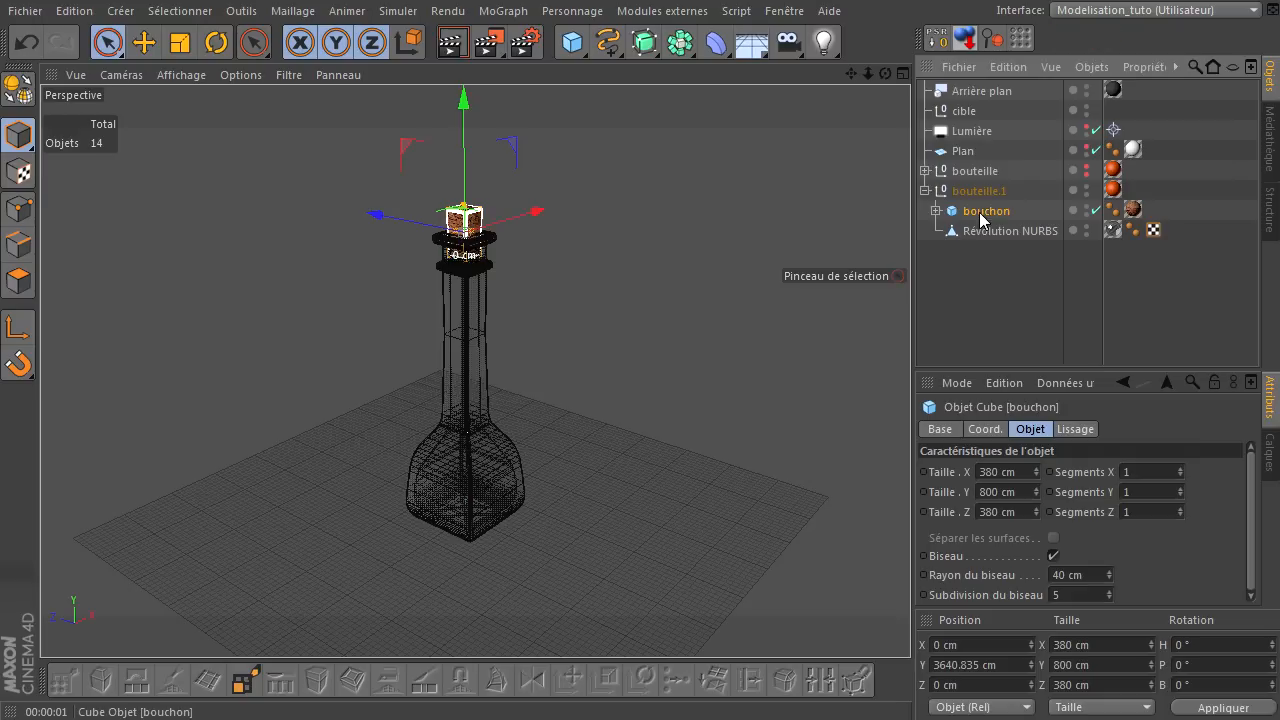
# - Collapse the bouteille.1 group and render the view to check the finished square bottle
pyautogui.click(961, 278)
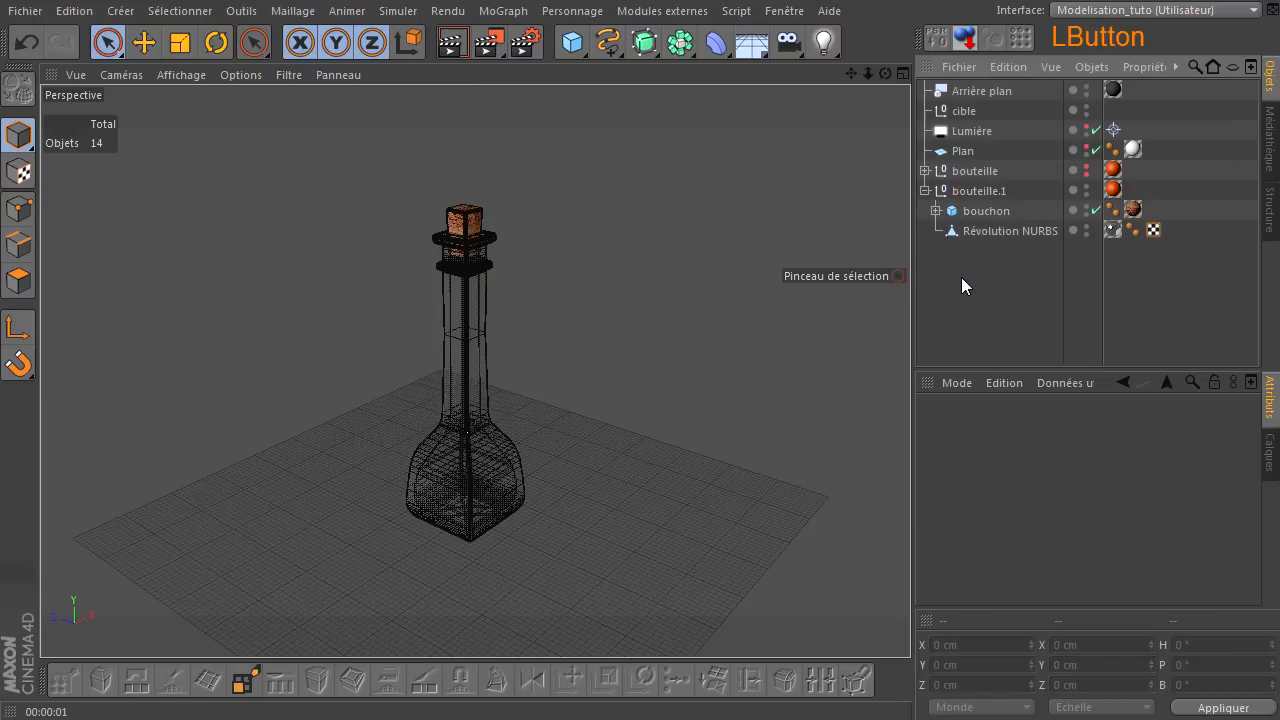
pyautogui.click(923, 190)
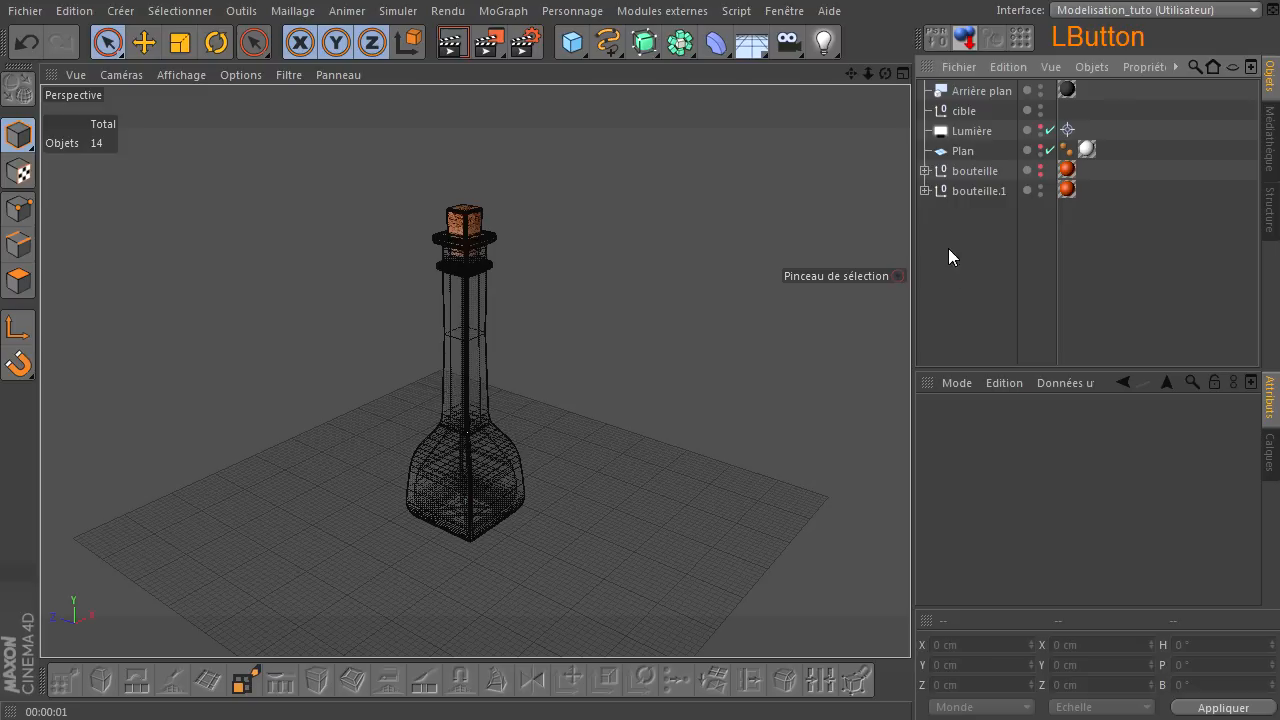
pyautogui.click(451, 46)
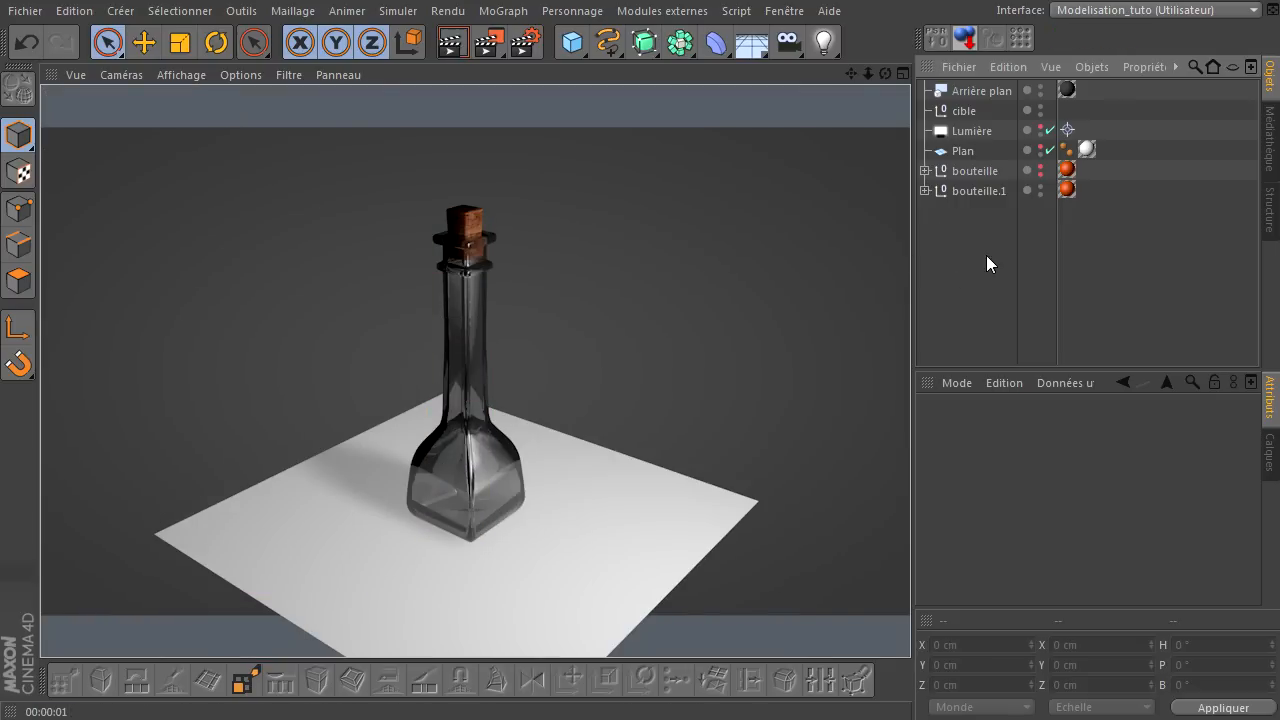
# - Make the bouteille group visible again and move it behind the square bottle, to about X 3231 cm and Z 3509 cm
pyautogui.click(1041, 175)
pyautogui.click(1041, 175)
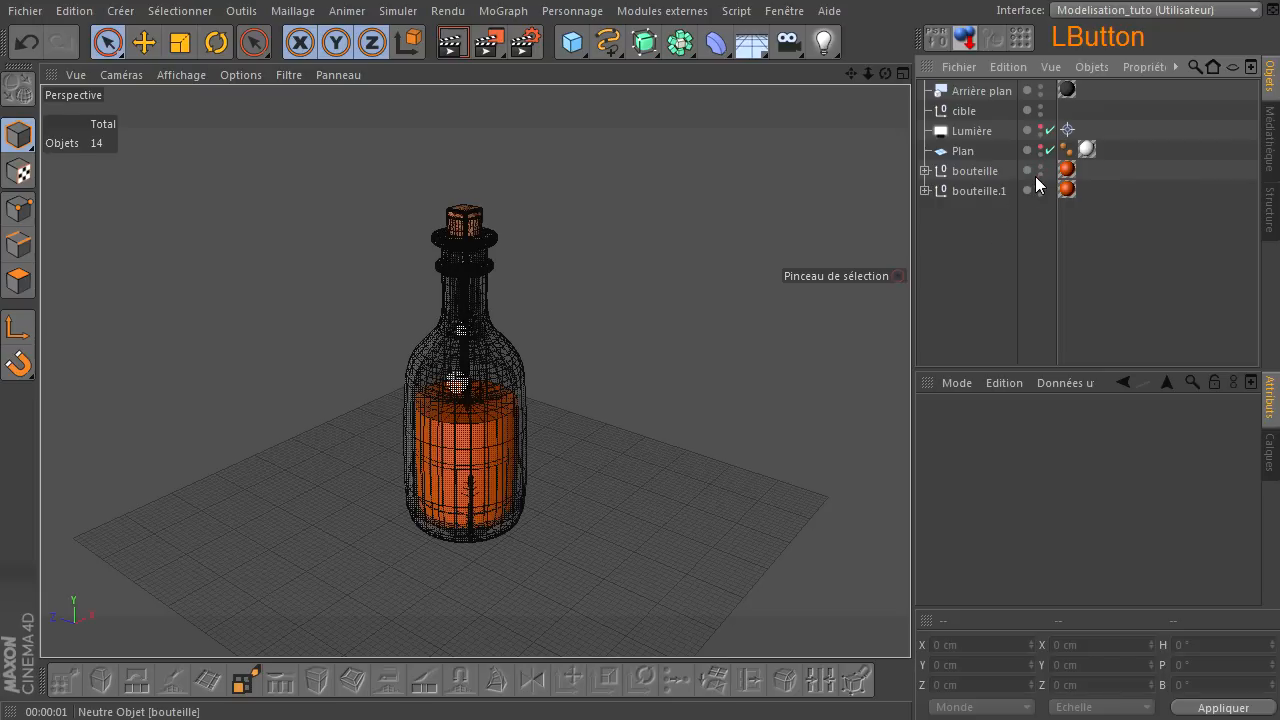
pyautogui.click(994, 174)
pyautogui.moveTo(381, 401); pyautogui.dragTo(247, 385)
pyautogui.moveTo(417, 346); pyautogui.dragTo(525, 318)
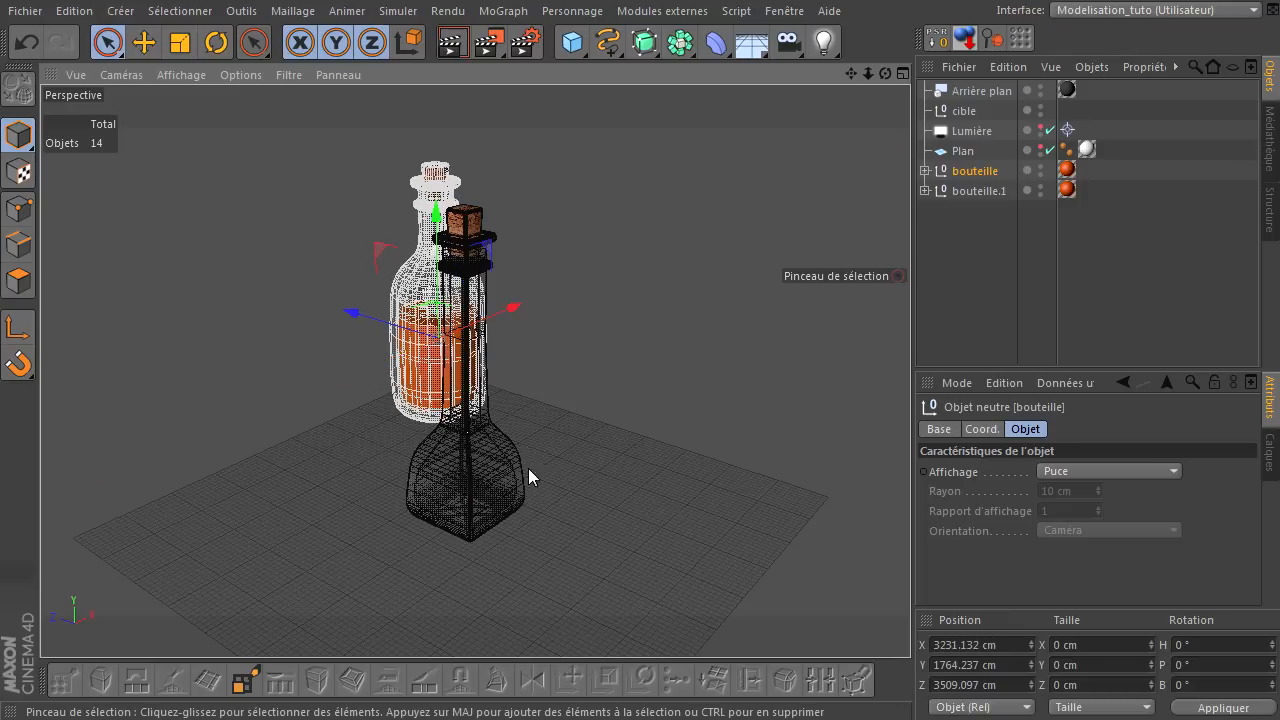
# - Duplicate the Révolution NURBS polygon object of bouteille.1 and place the copy outside the group
pyautogui.click(982, 190)
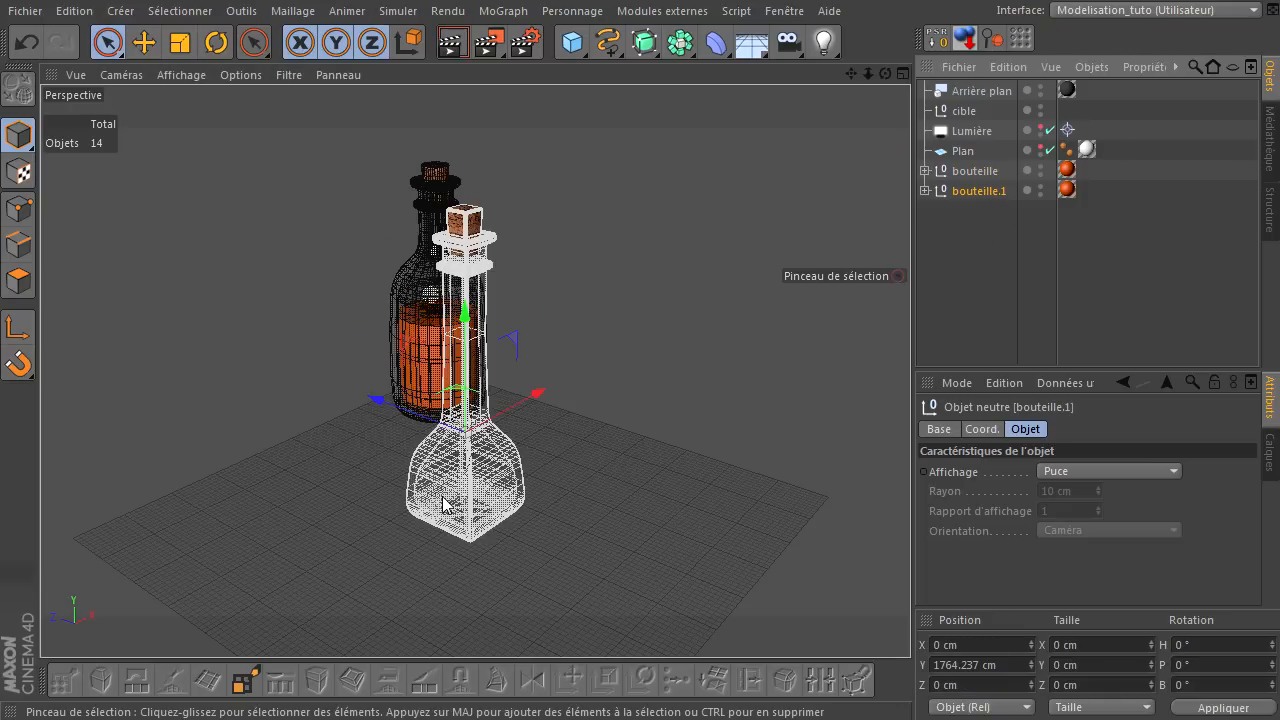
pyautogui.scroll(5, 444, 503)
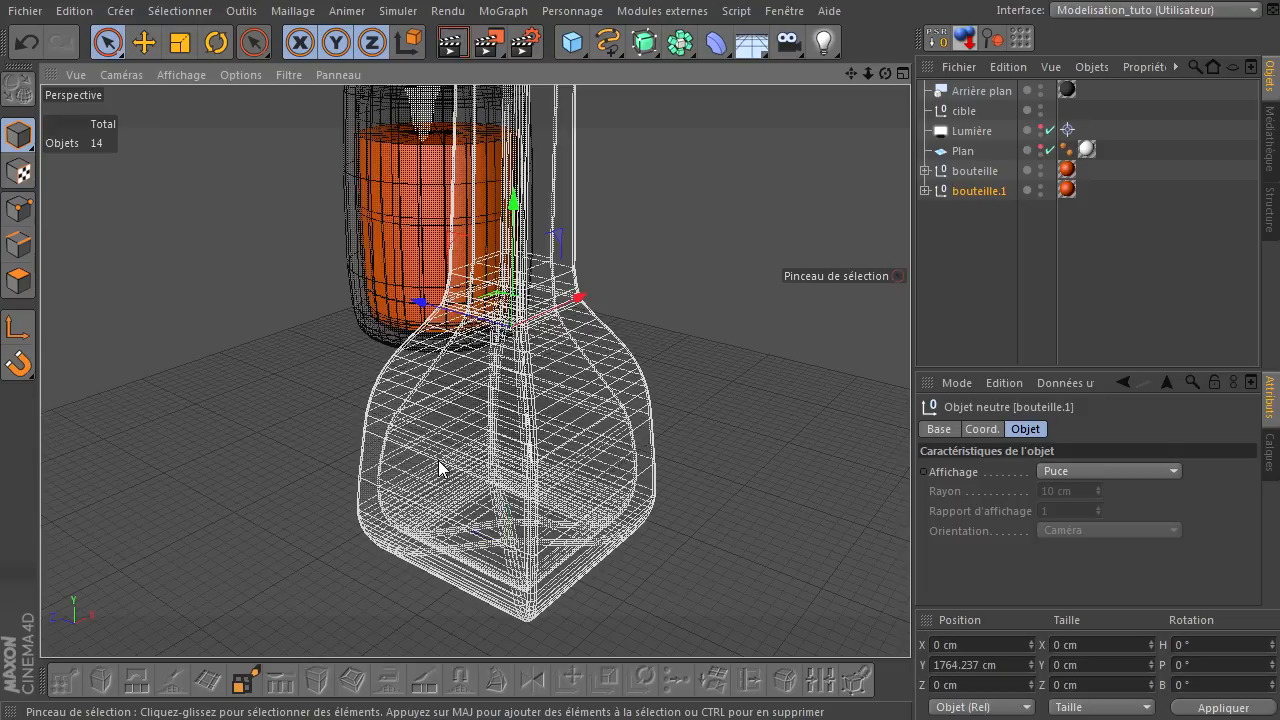
pyautogui.click(925, 190)
pyautogui.click(995, 231)
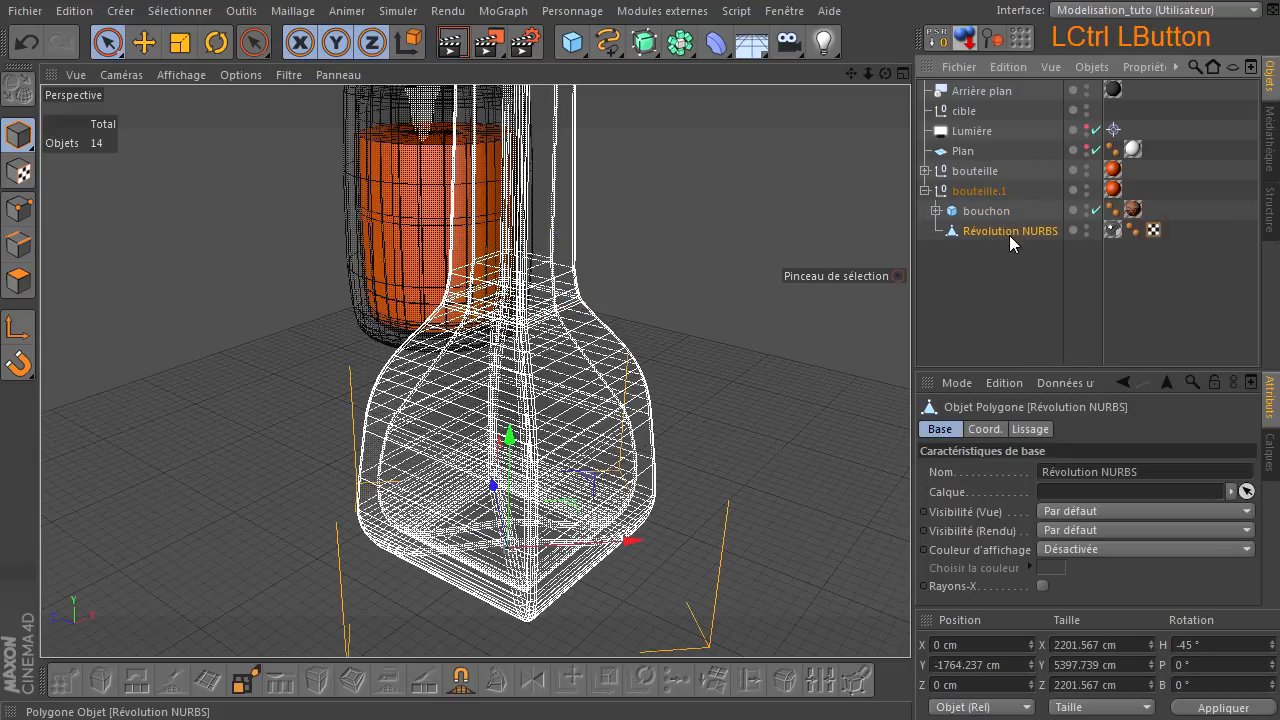
pyautogui.keyDown('ctrl'); pyautogui.moveTo(1009, 235); pyautogui.dragTo(1013, 263); pyautogui.keyUp('ctrl')
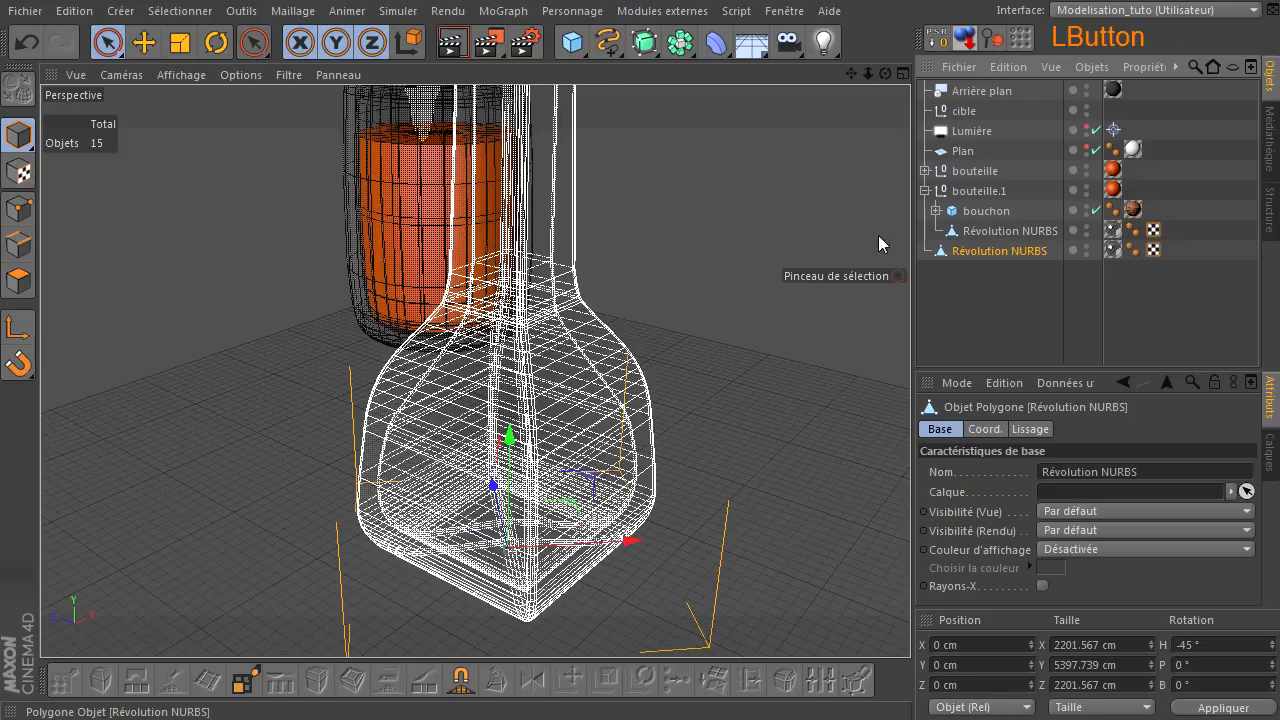
# - Switch to polygon mode, select all polygons of the duplicated Révolution NURBS, and clear the selection
pyautogui.click(19, 283)
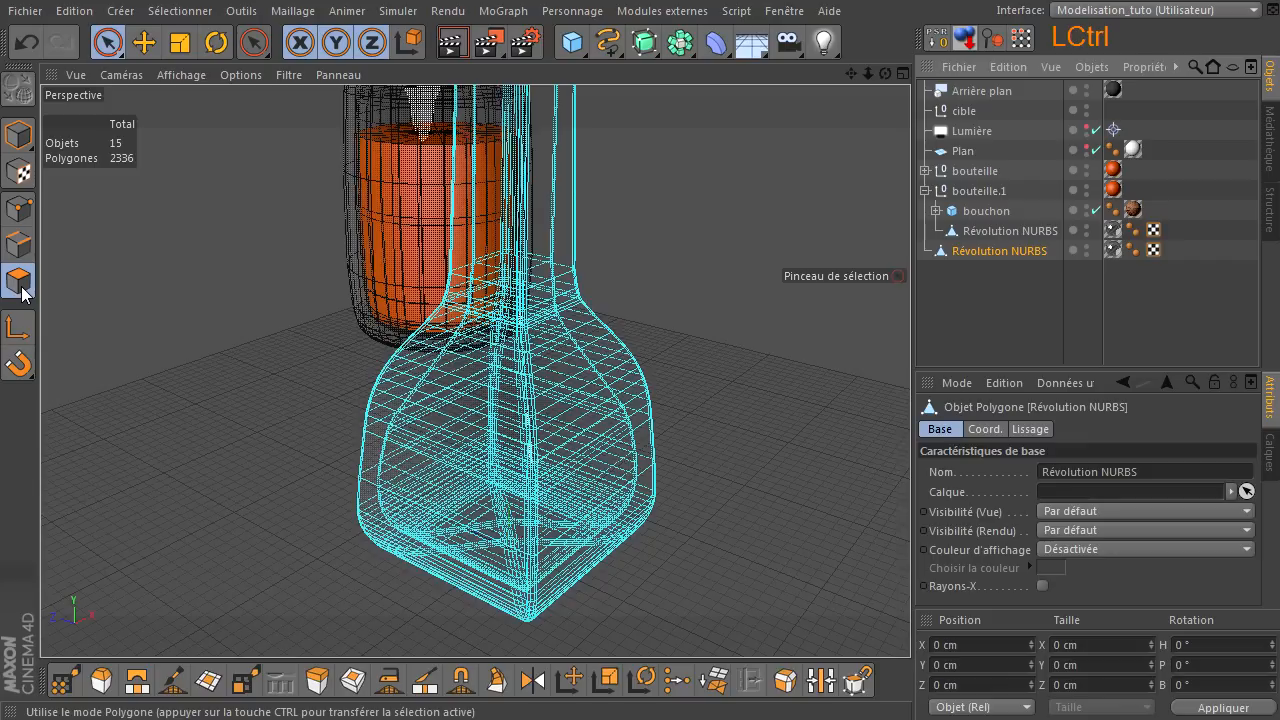
pyautogui.hotkey('ctrl', 'a')
pyautogui.click(1007, 275)
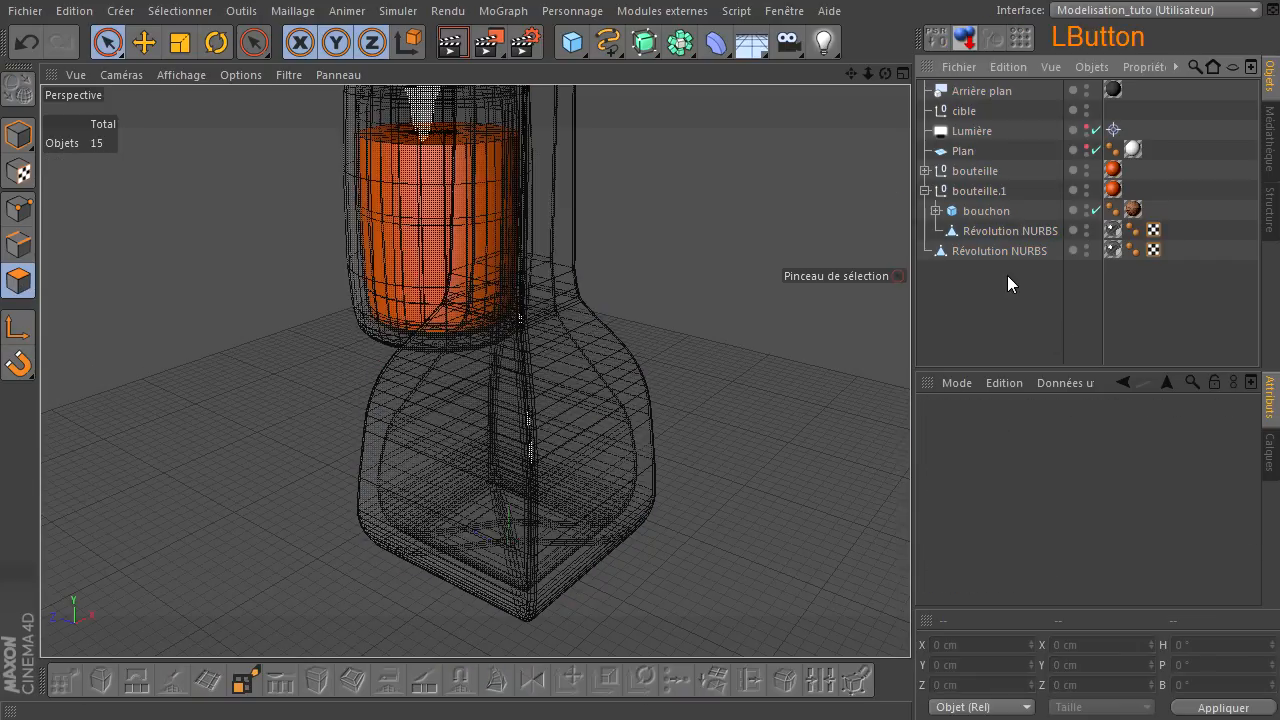
pyautogui.click(1000, 250)
pyautogui.click(535, 341)
pyautogui.hotkey('ctrl', 'a')
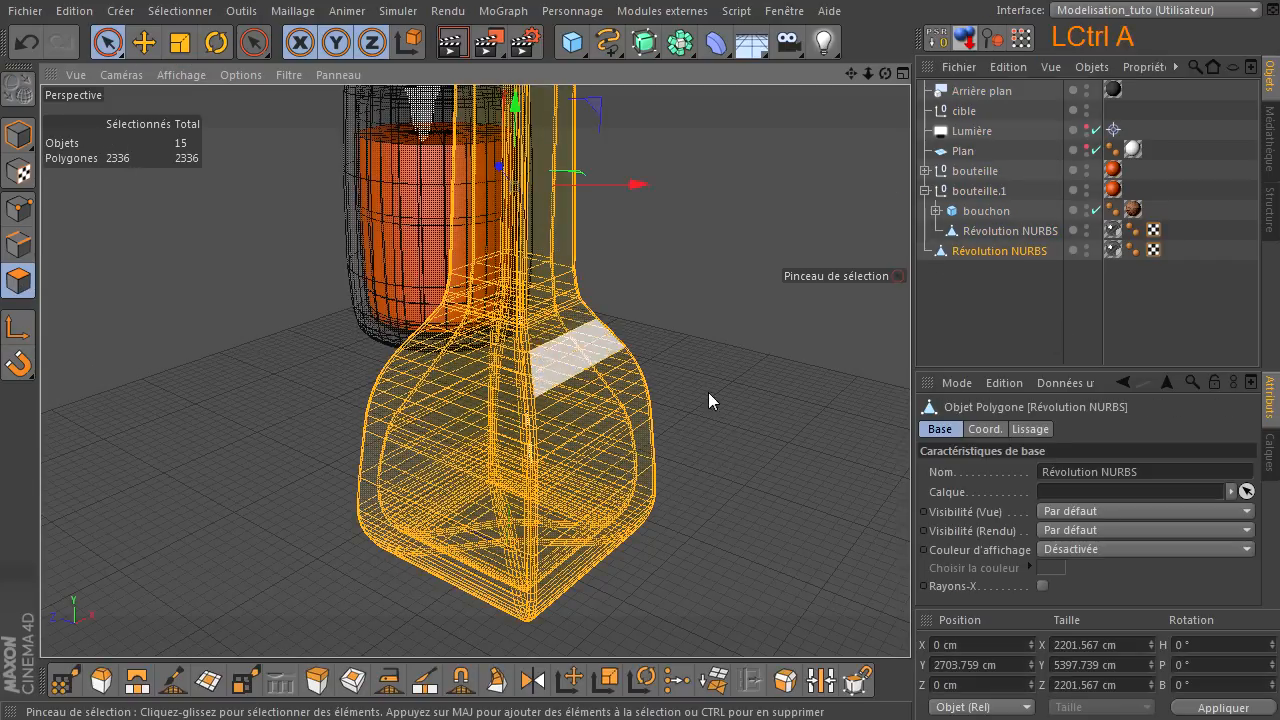
pyautogui.scroll(-2, 684, 330)
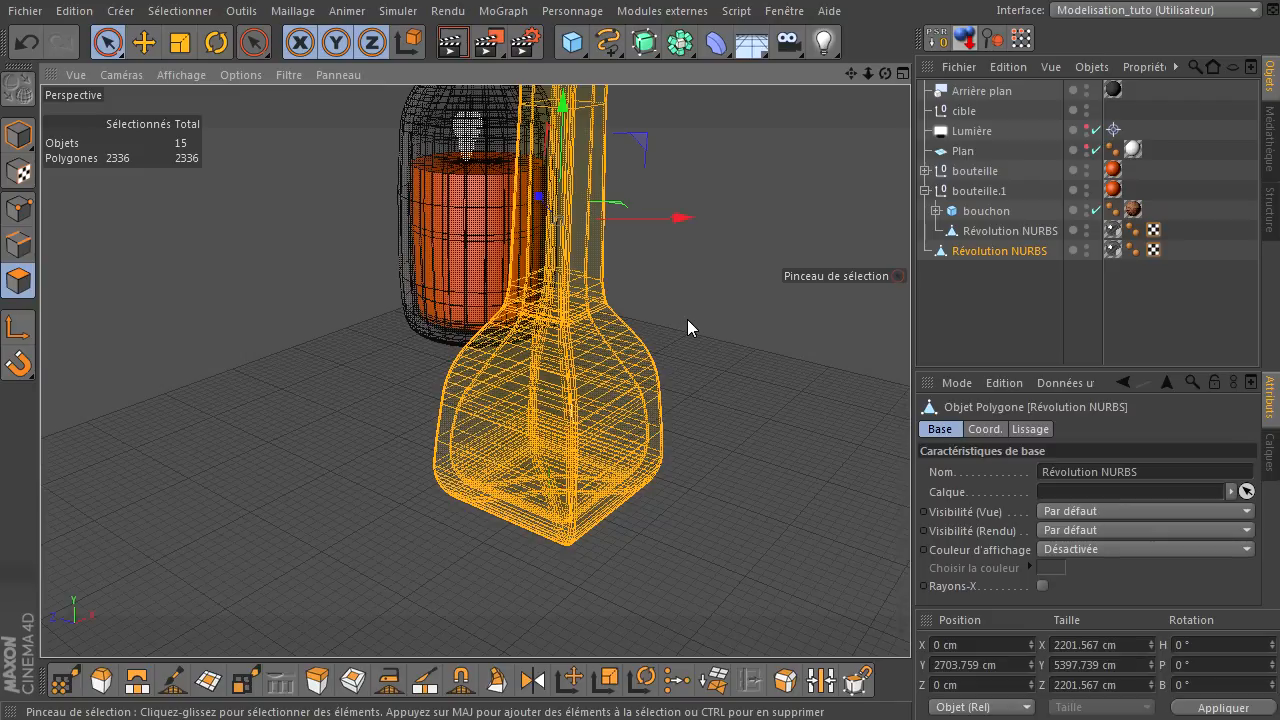
pyautogui.click(695, 397)
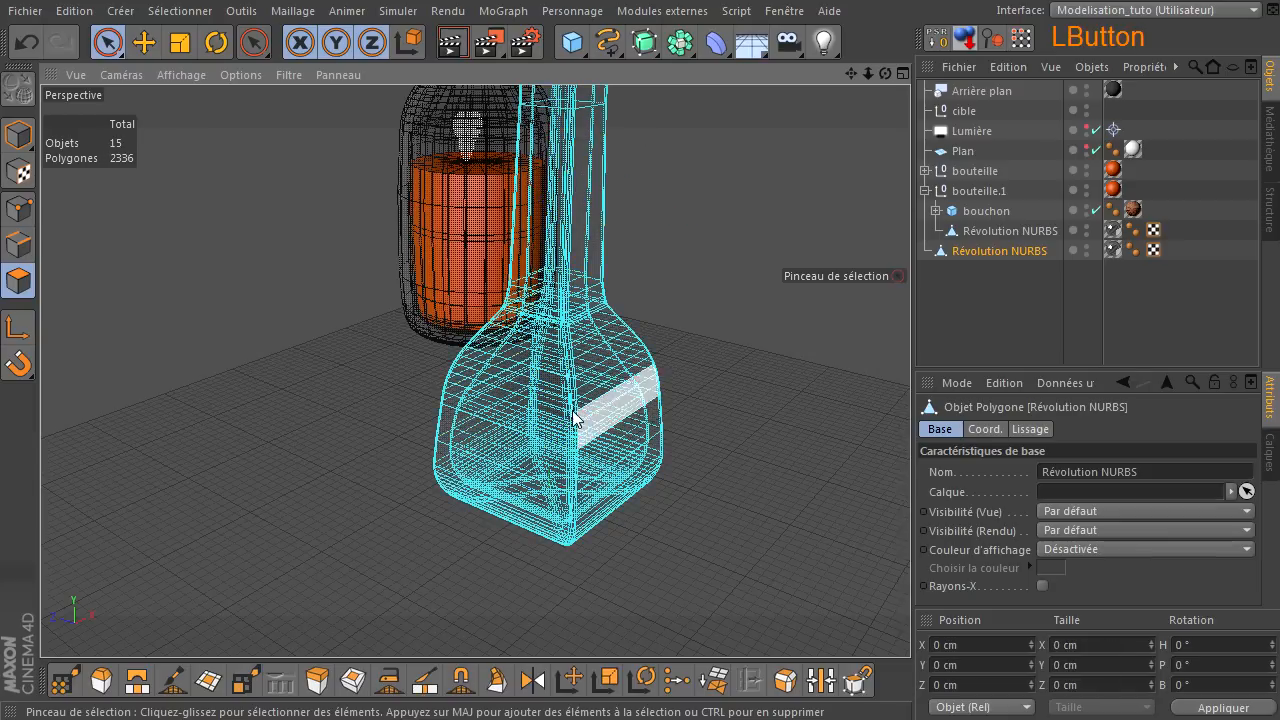
# - Use Loop Selection to select one polygon loop around the duplicate's inner wall near the bottle's base
pyautogui.scroll(5, 571, 423)
pyautogui.scroll(5, 571, 423)
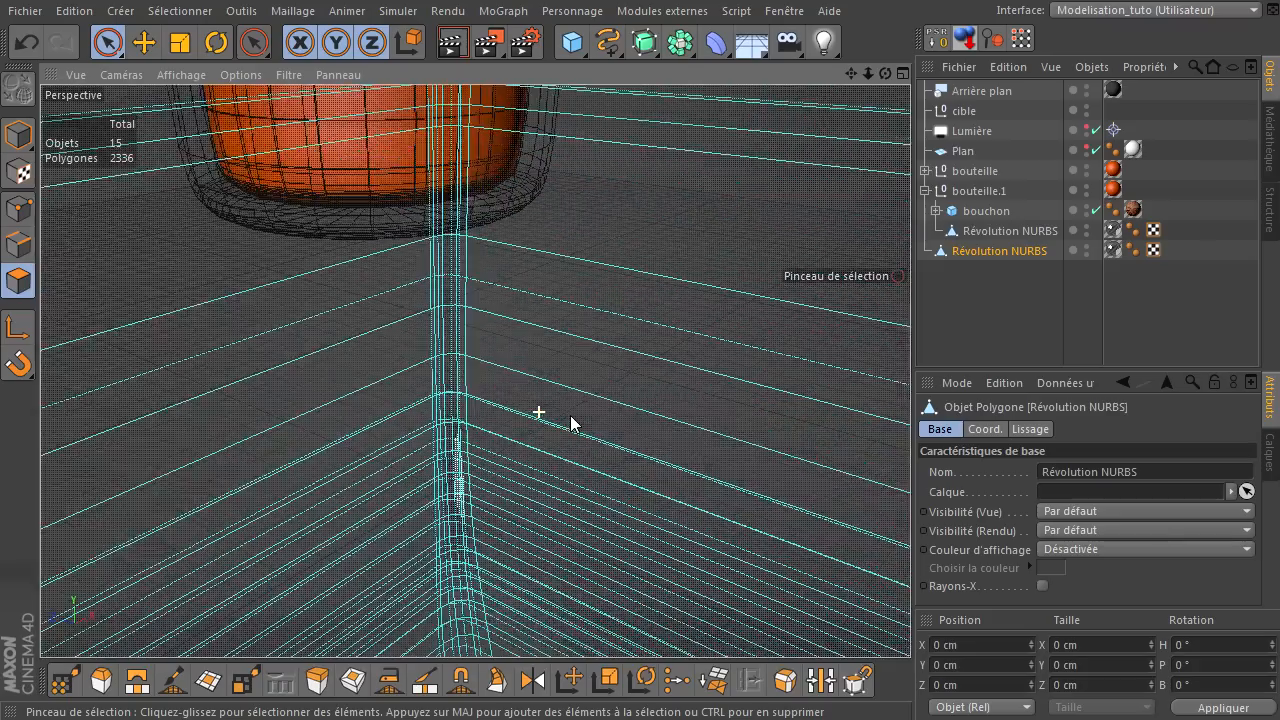
pyautogui.click(588, 416)
pyautogui.scroll(-6, 588, 414)
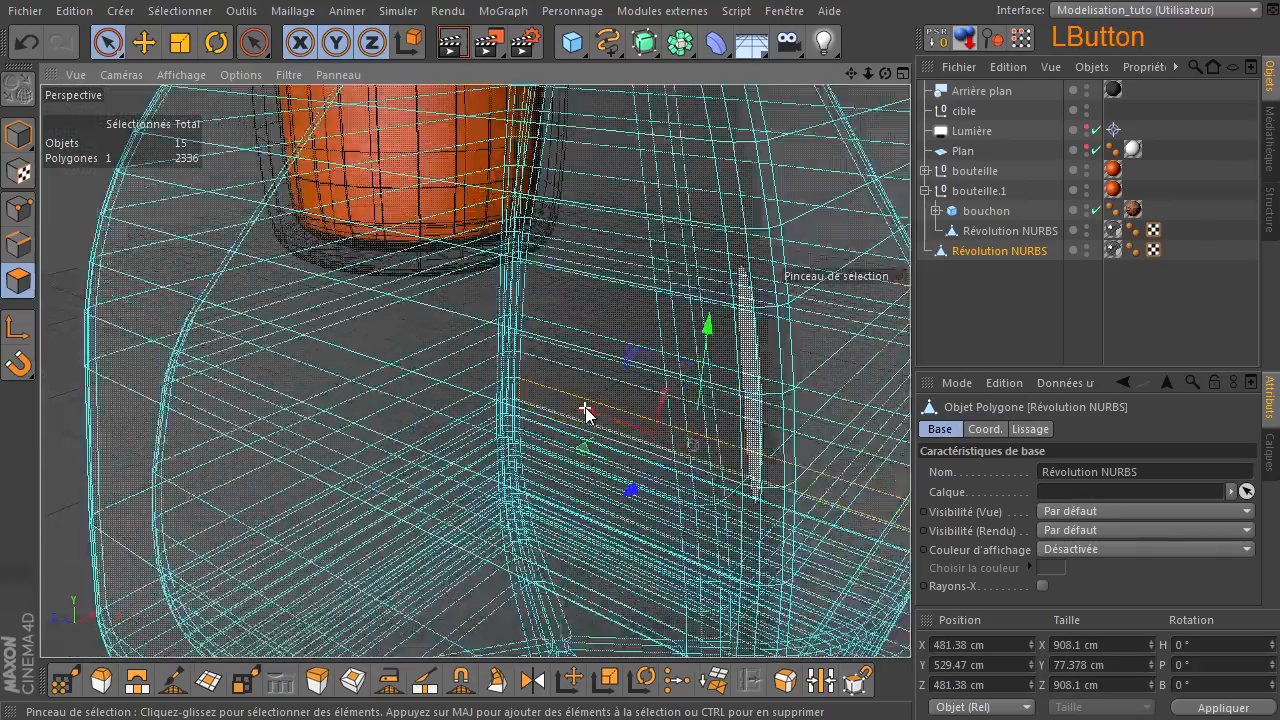
pyautogui.scroll(6, 588, 414)
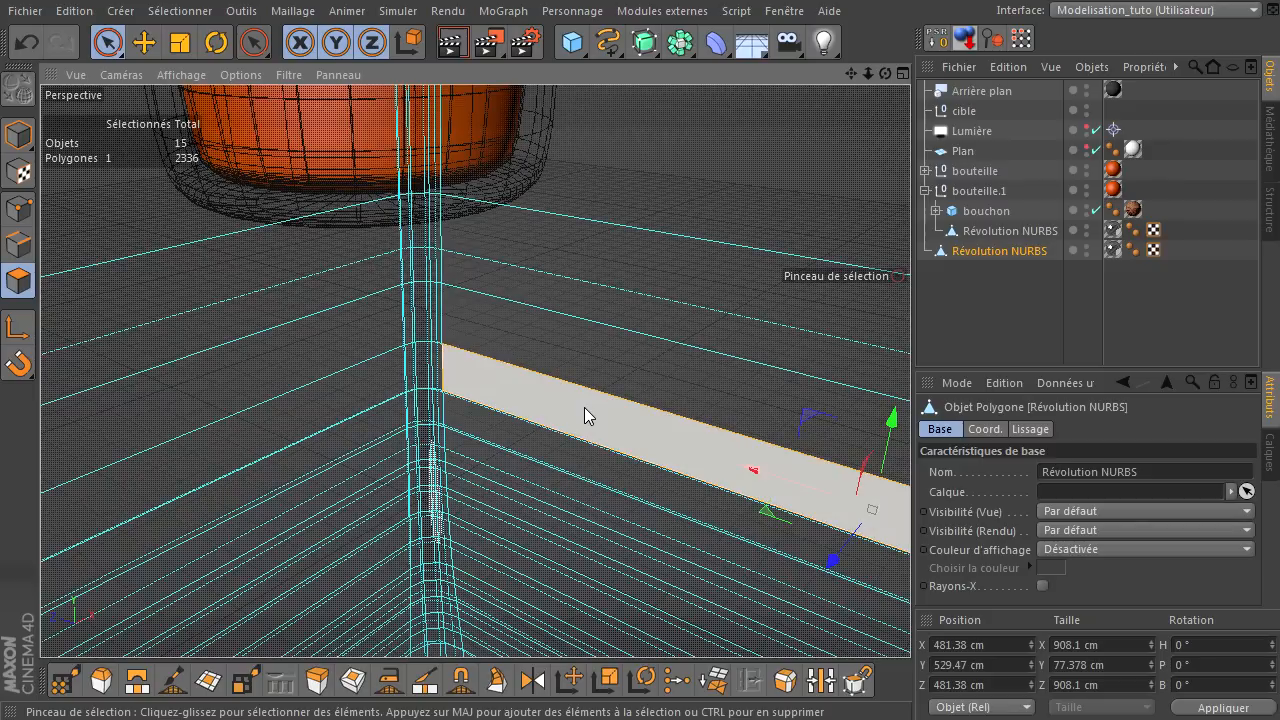
pyautogui.press('u')
pyautogui.press('l')
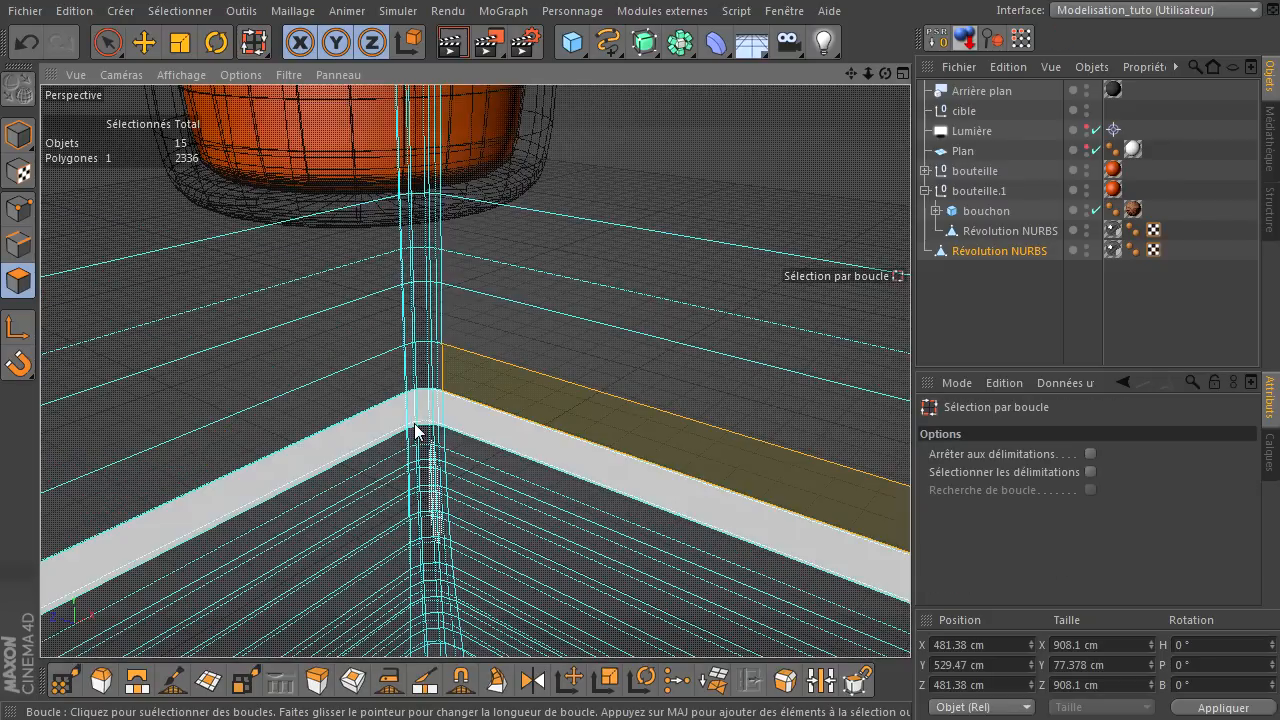
pyautogui.click(413, 421)
pyautogui.scroll(-4, 413, 421)
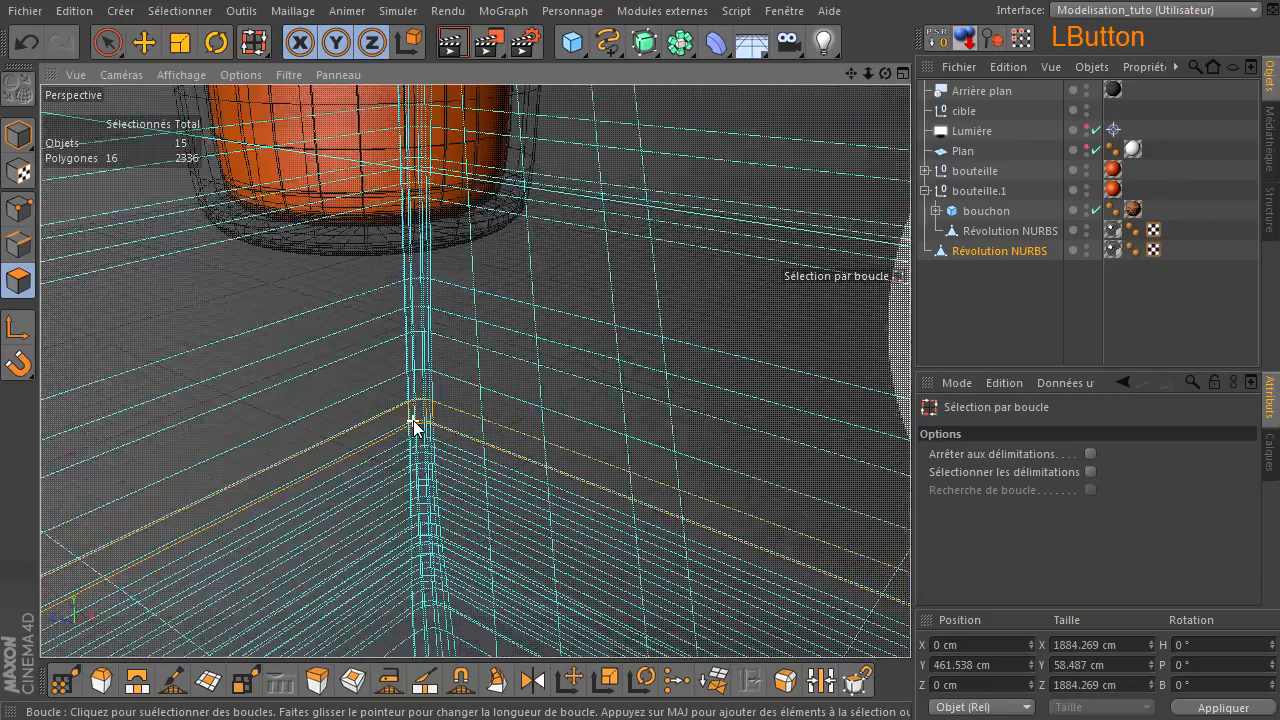
pyautogui.scroll(-4, 420, 435)
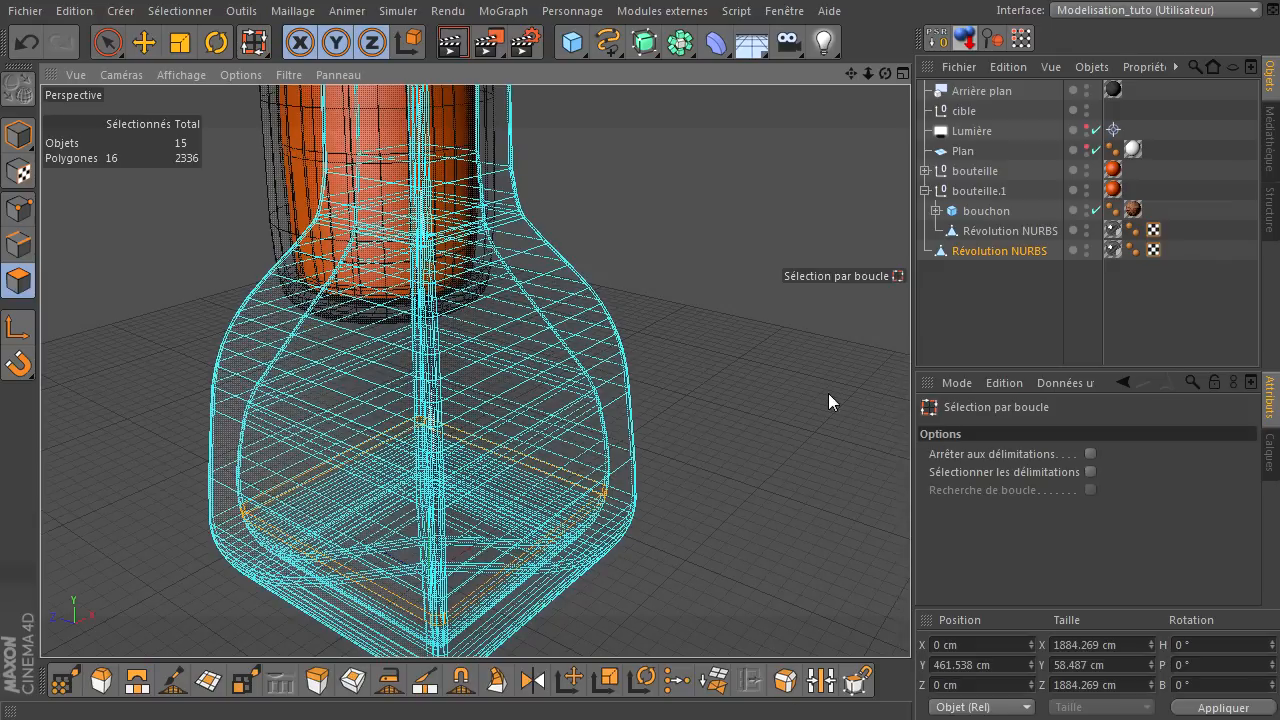
# - Grow the polygon selection repeatedly until it covers the duplicate's inner wall from near the base up to the shoulder
pyautogui.press('u')
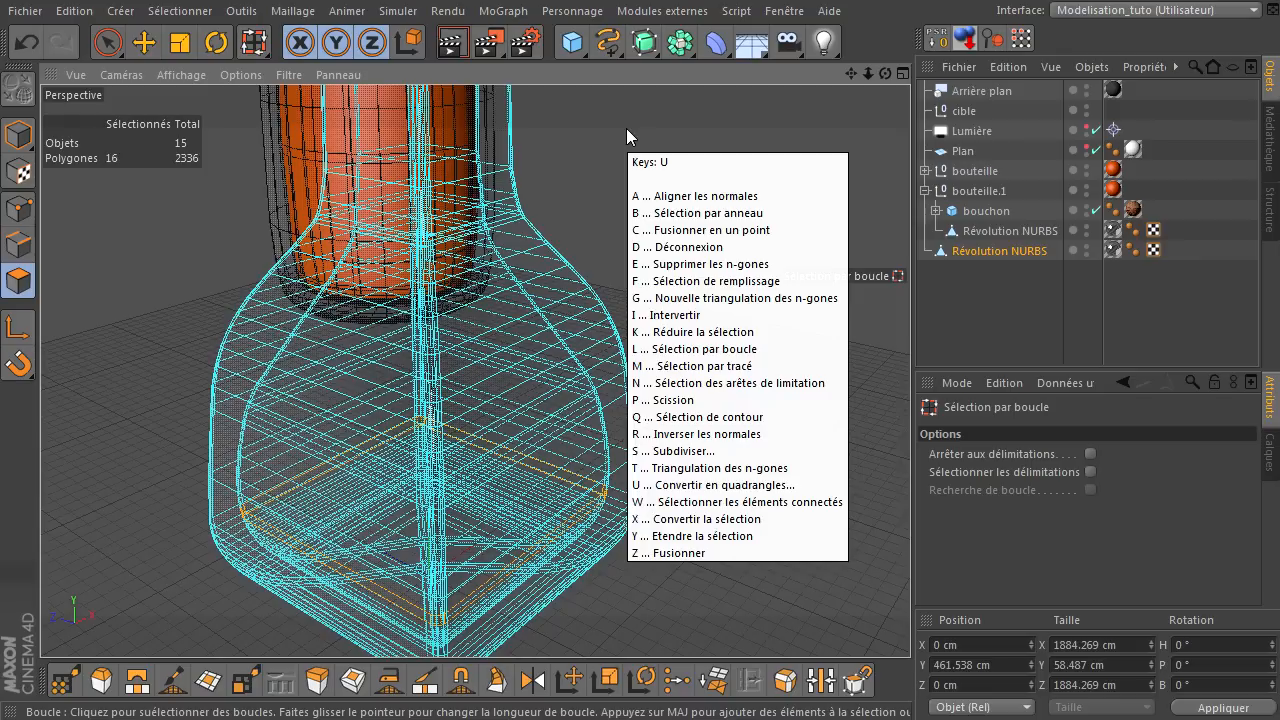
pyautogui.press('y')
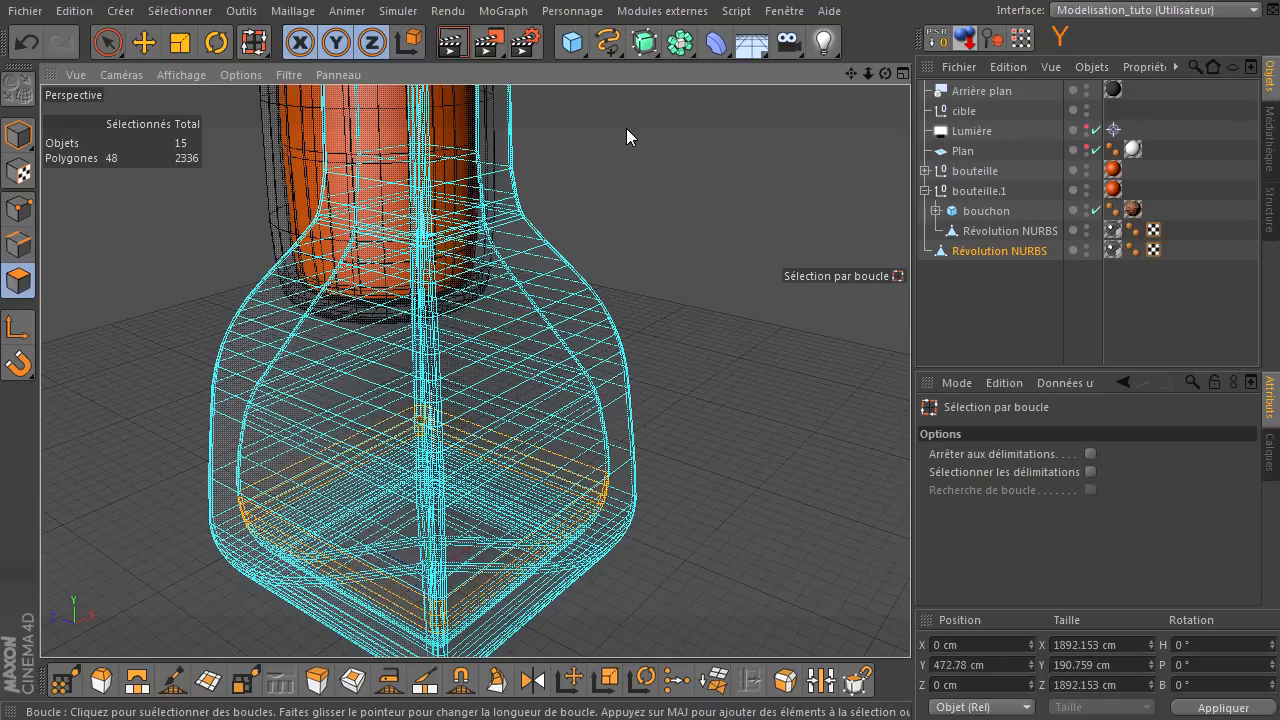
pyautogui.press('u')
pyautogui.press('y')
pyautogui.press('u')
pyautogui.press('y')
pyautogui.press('u')
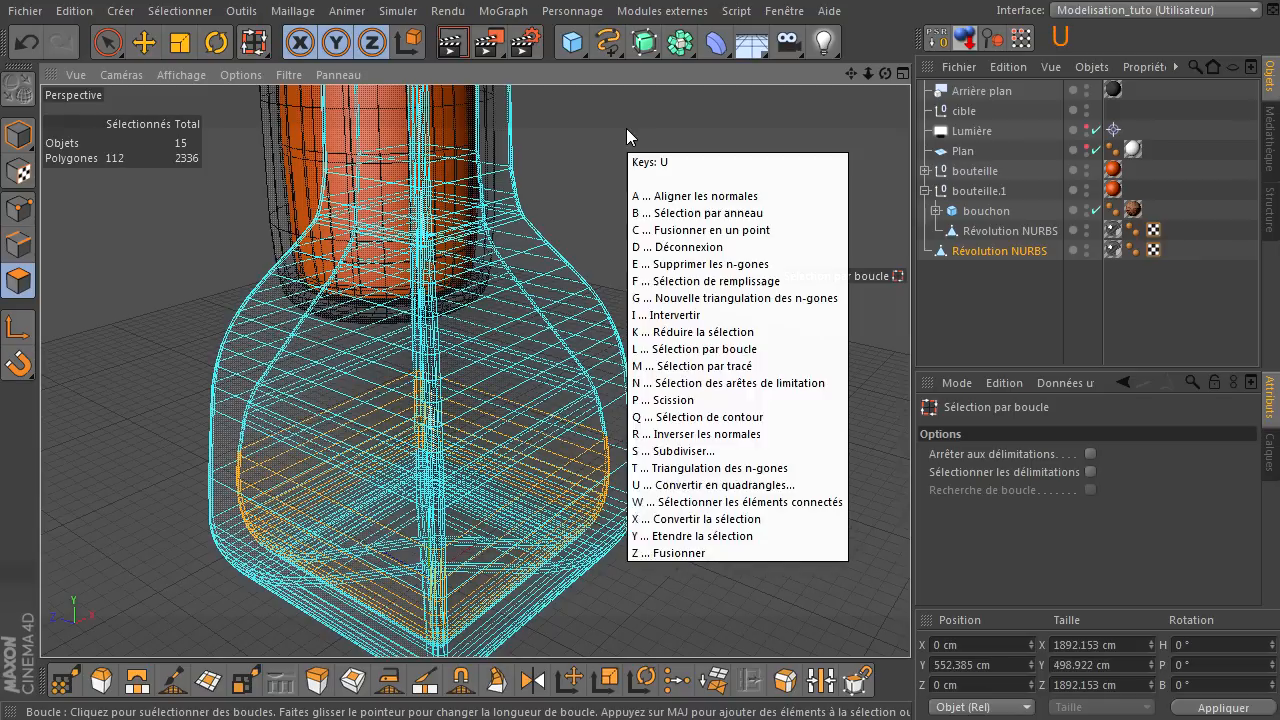
pyautogui.press('y')
pyautogui.press('u')
pyautogui.press('y')
pyautogui.press('u')
pyautogui.press('y')
pyautogui.press('u')
pyautogui.press('y')
pyautogui.press('u')
pyautogui.press('y')
pyautogui.press('u')
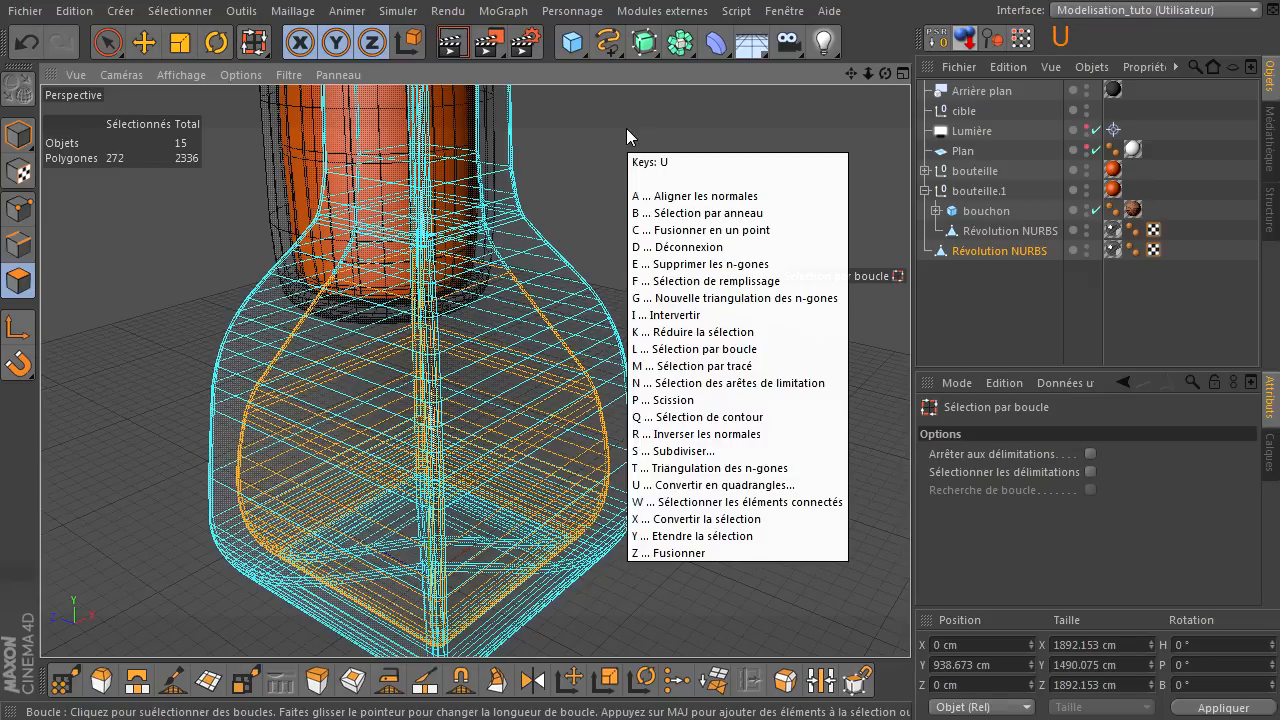
pyautogui.press('y')
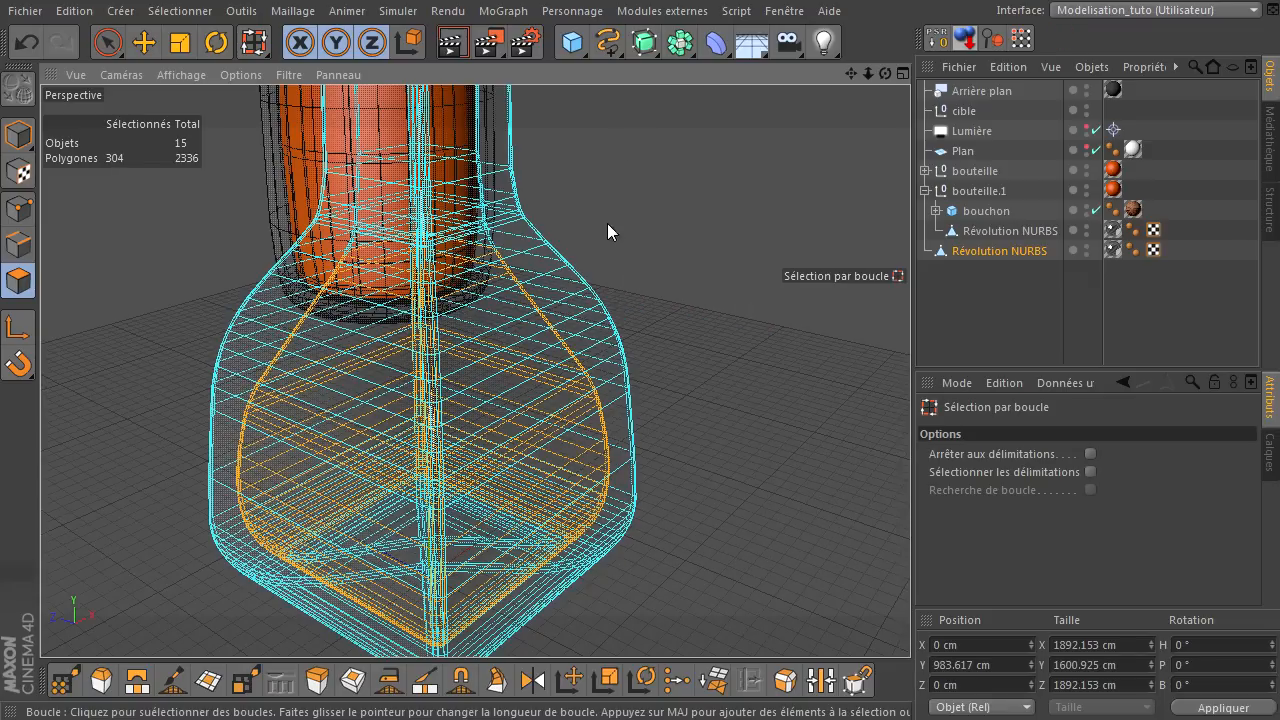
# - Use Fill Selection to add the inner base polygons enclosed below the selected wall loops
pyautogui.scroll(8, 461, 512)
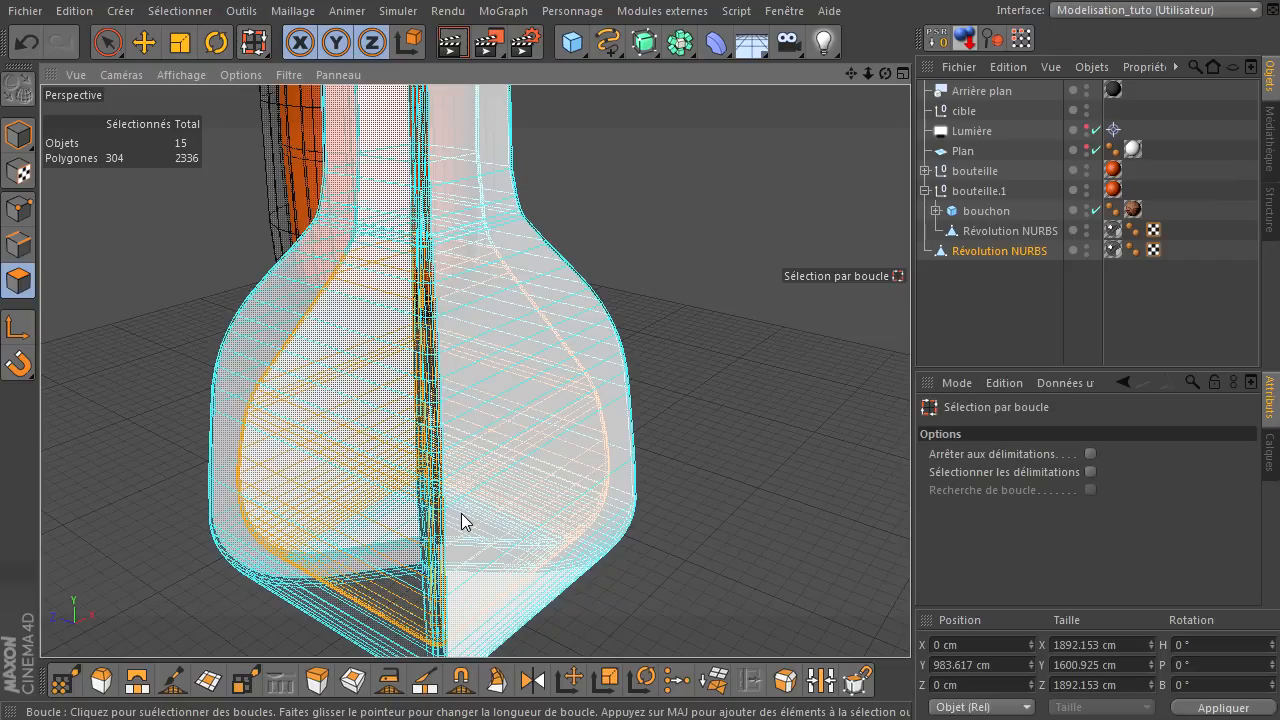
pyautogui.scroll(3, 461, 512)
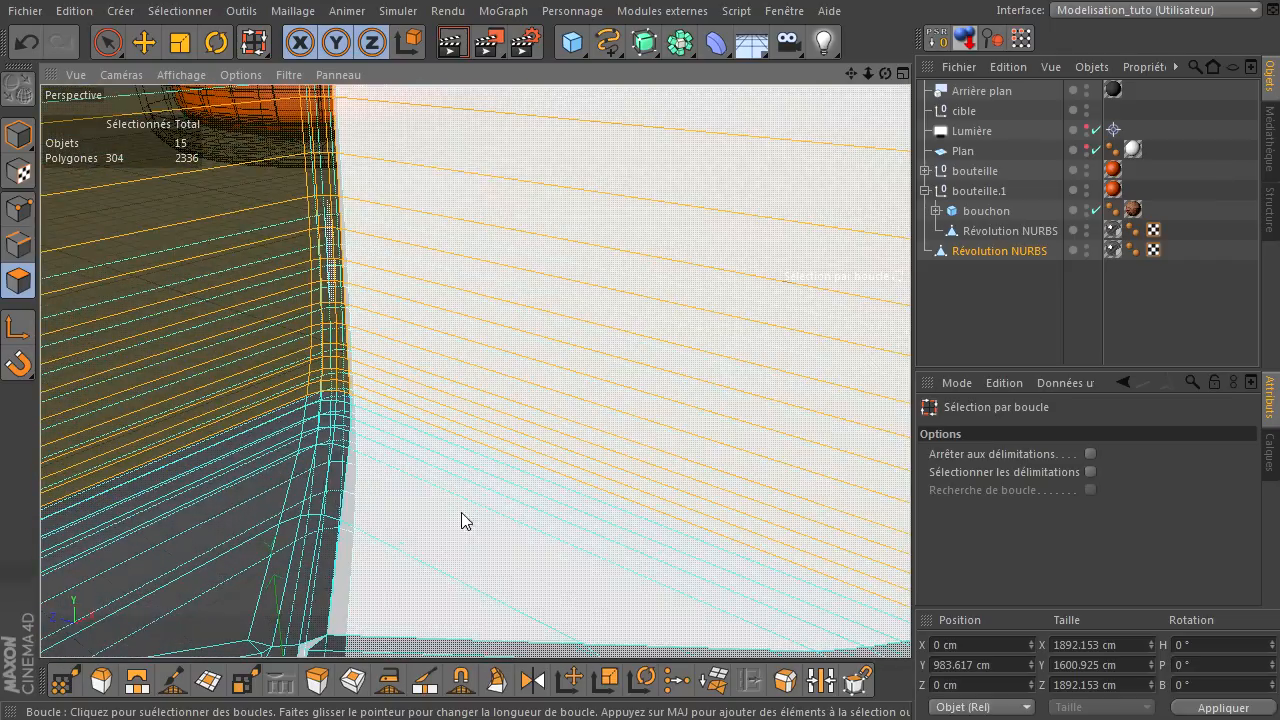
pyautogui.scroll(2, 400, 495)
pyautogui.press('u')
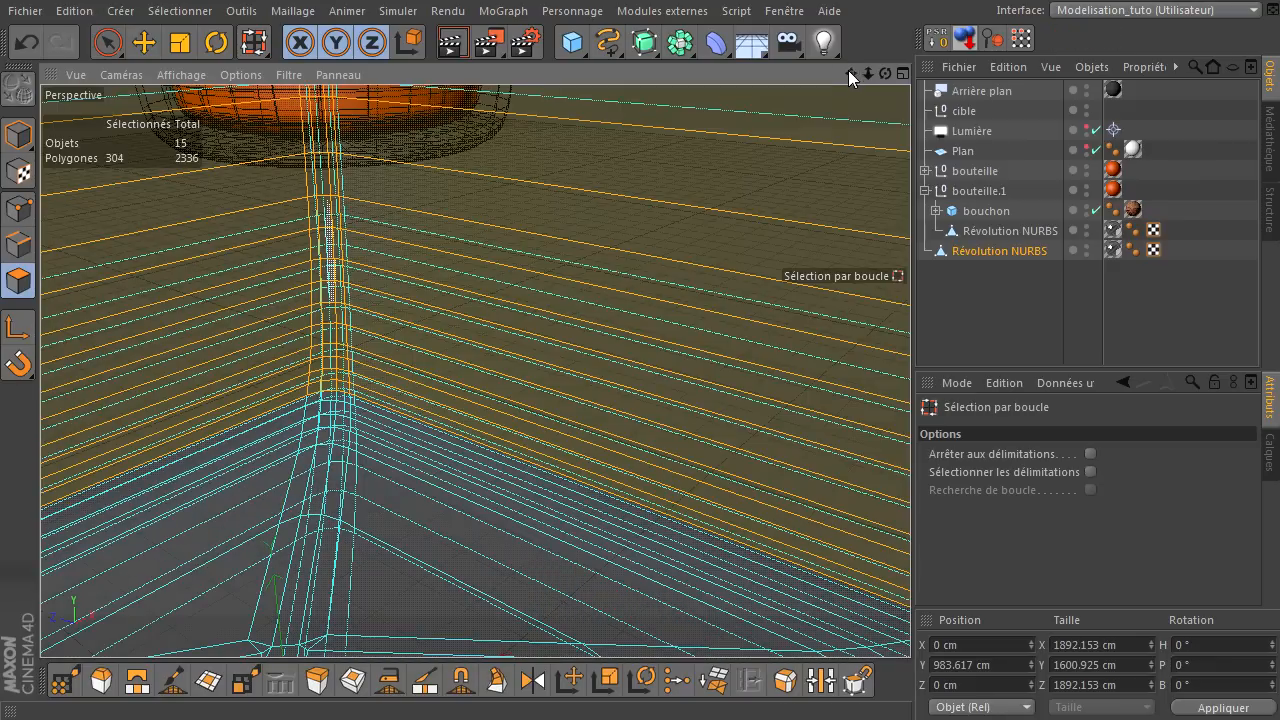
pyautogui.moveTo(849, 72); pyautogui.dragTo(915, 43)
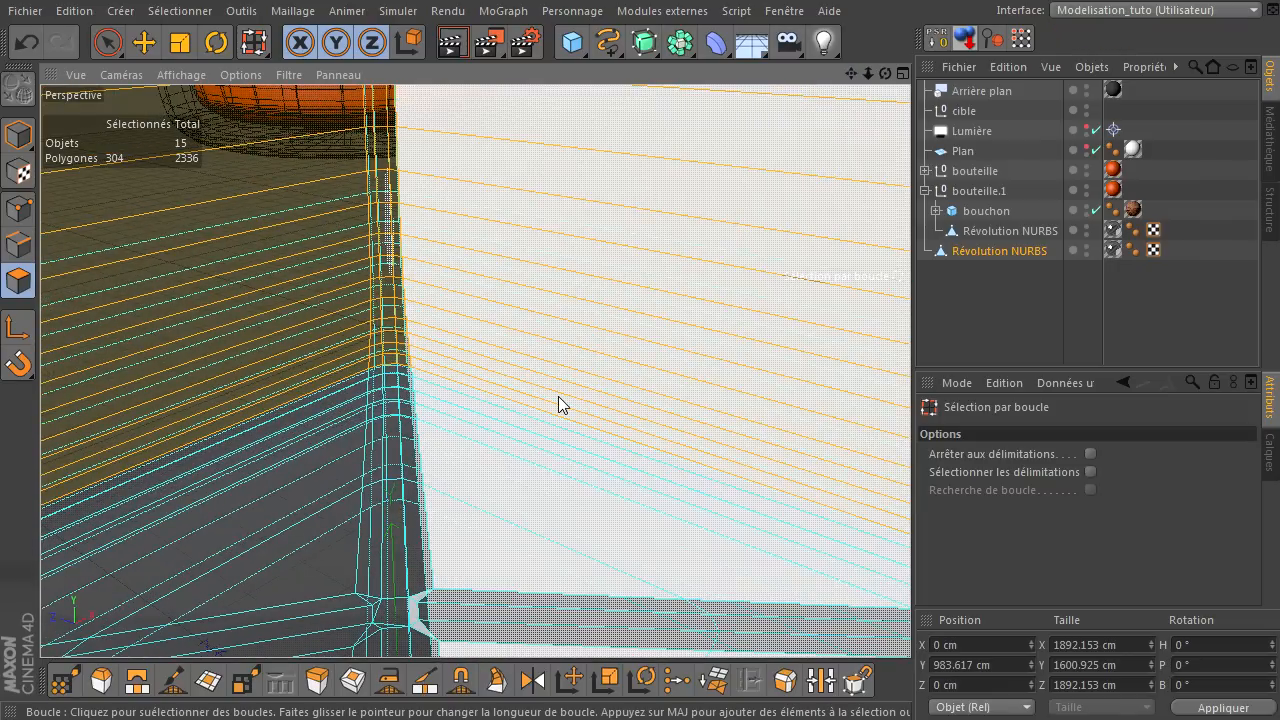
pyautogui.press('u')
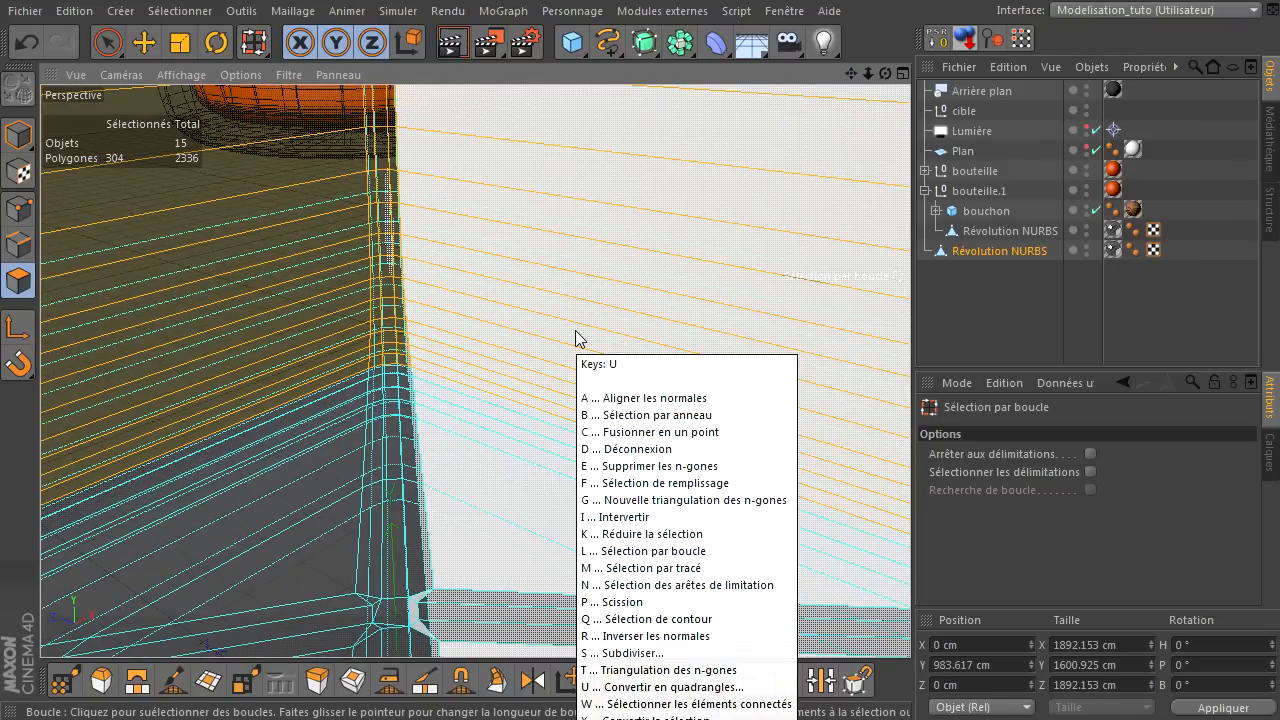
pyautogui.press('f')
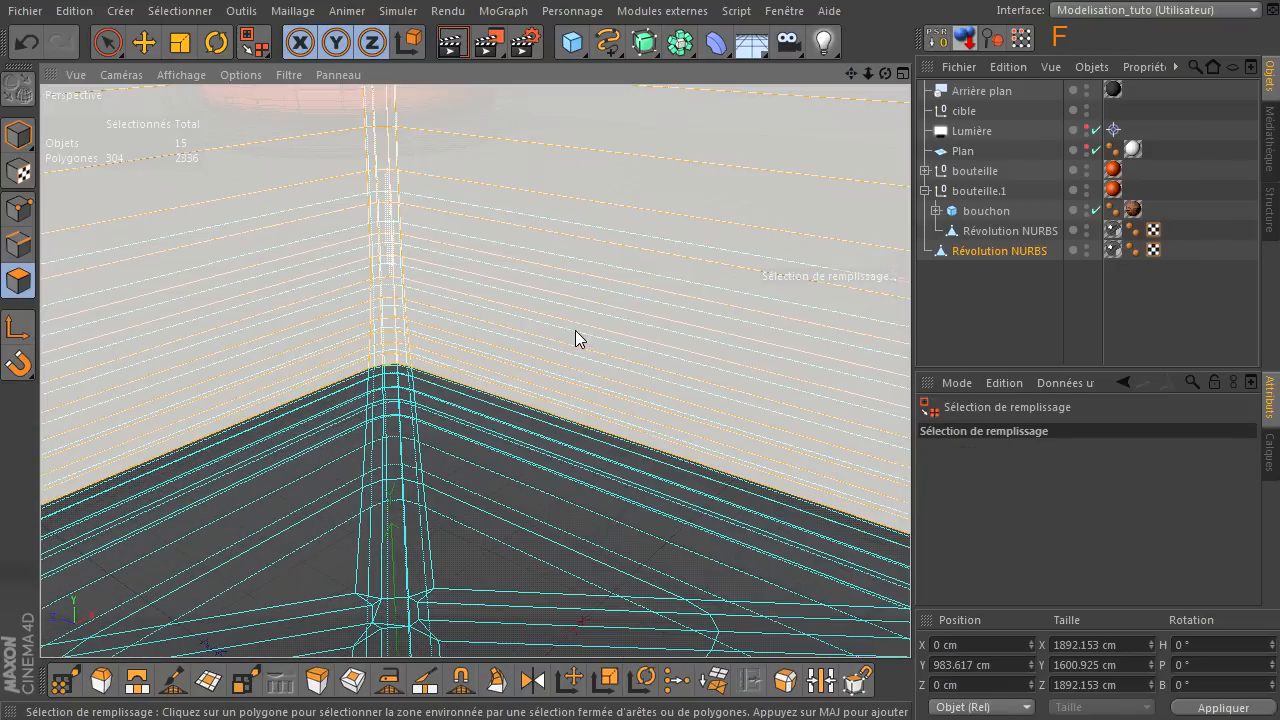
pyautogui.keyDown('shift'); pyautogui.click(389, 430); pyautogui.keyUp('shift')
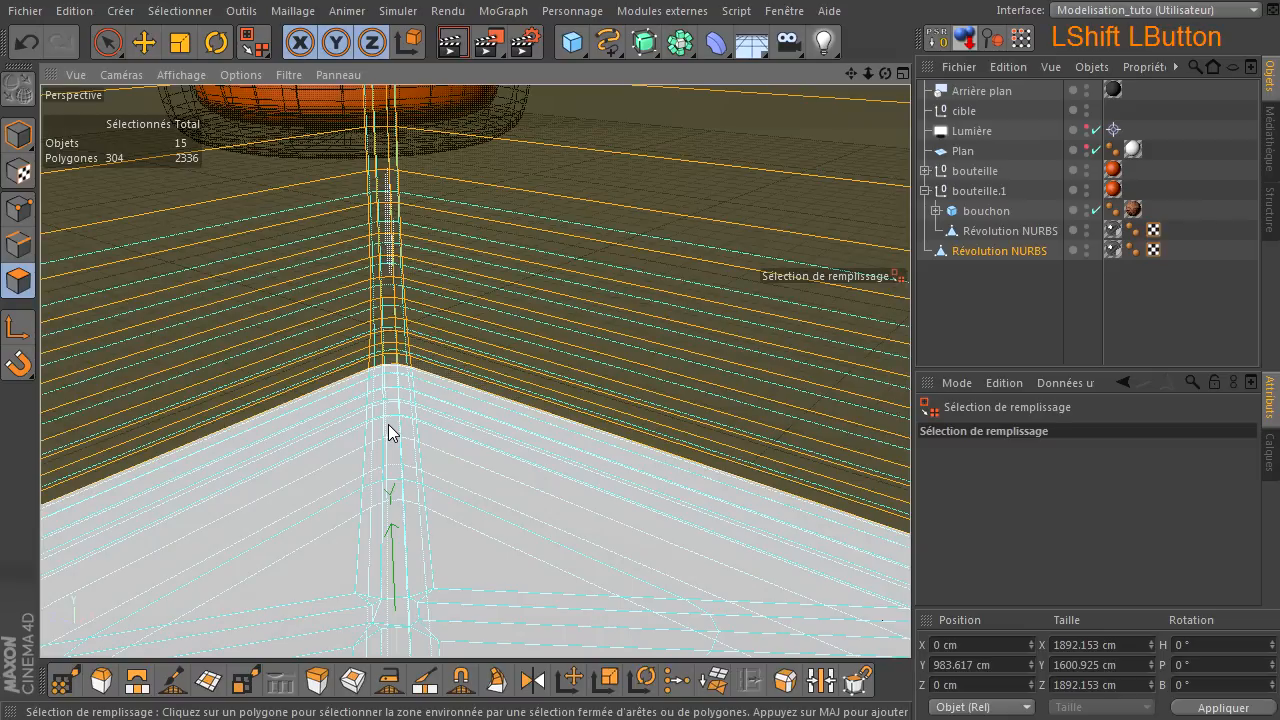
pyautogui.scroll(-10, 390, 425)
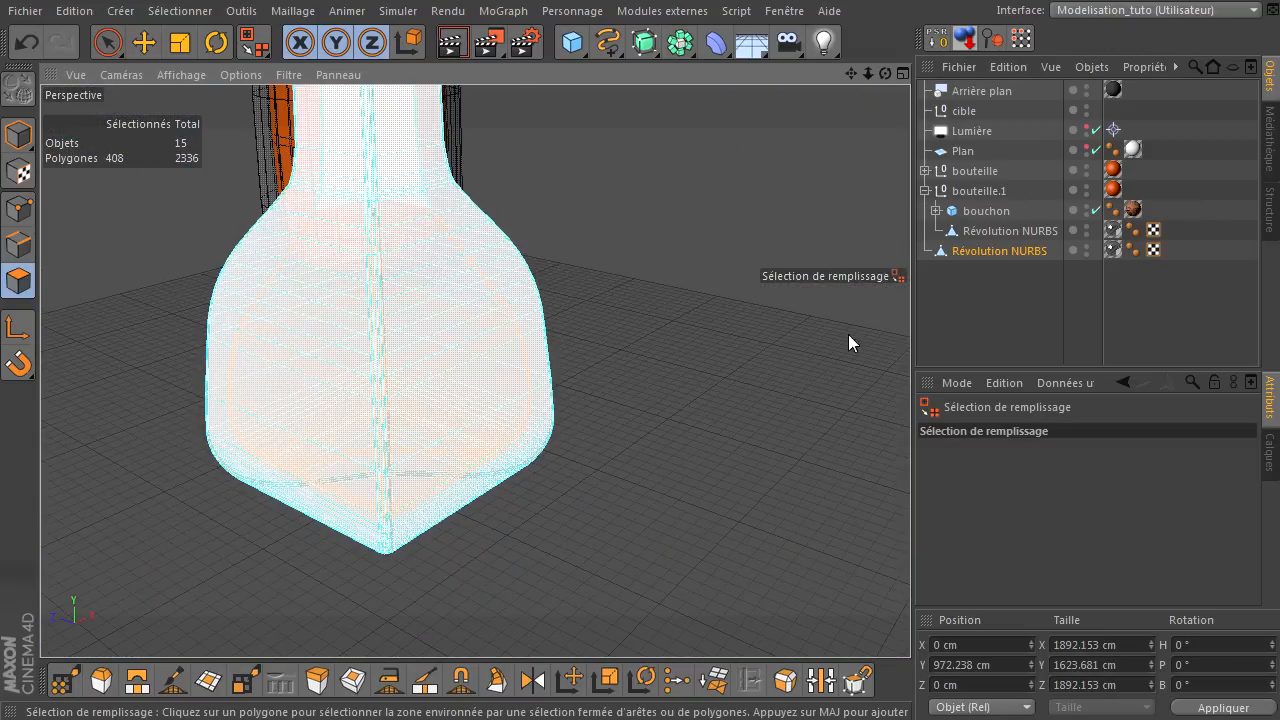
# - Split the selected inner polygons into their own object and delete the duplicate they came from
pyautogui.rightClick(589, 244)
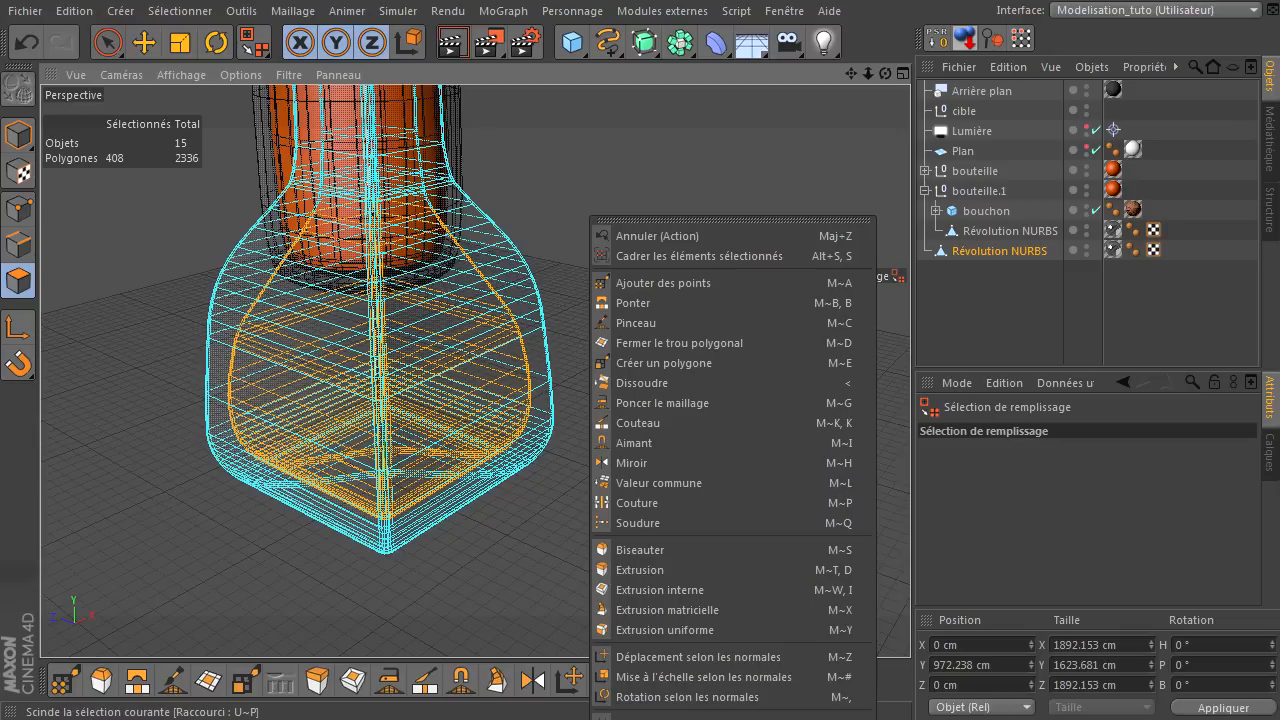
pyautogui.click(650, 716)
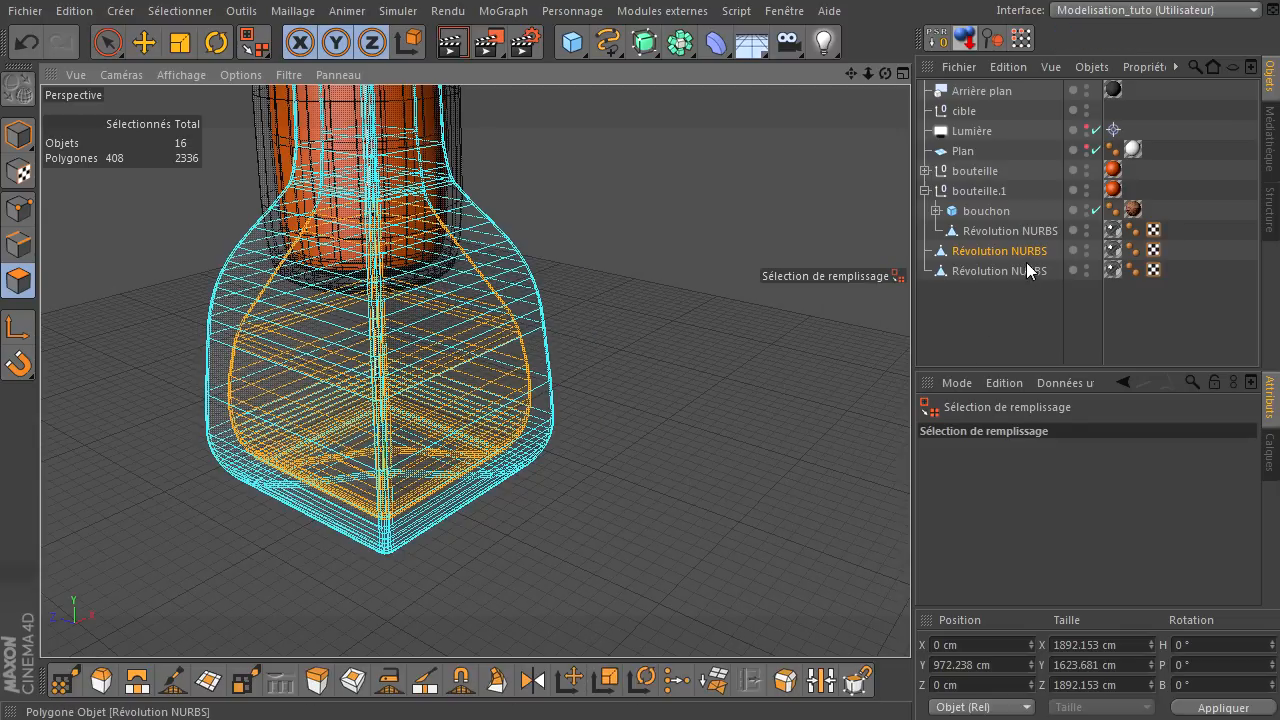
pyautogui.click(1024, 254)
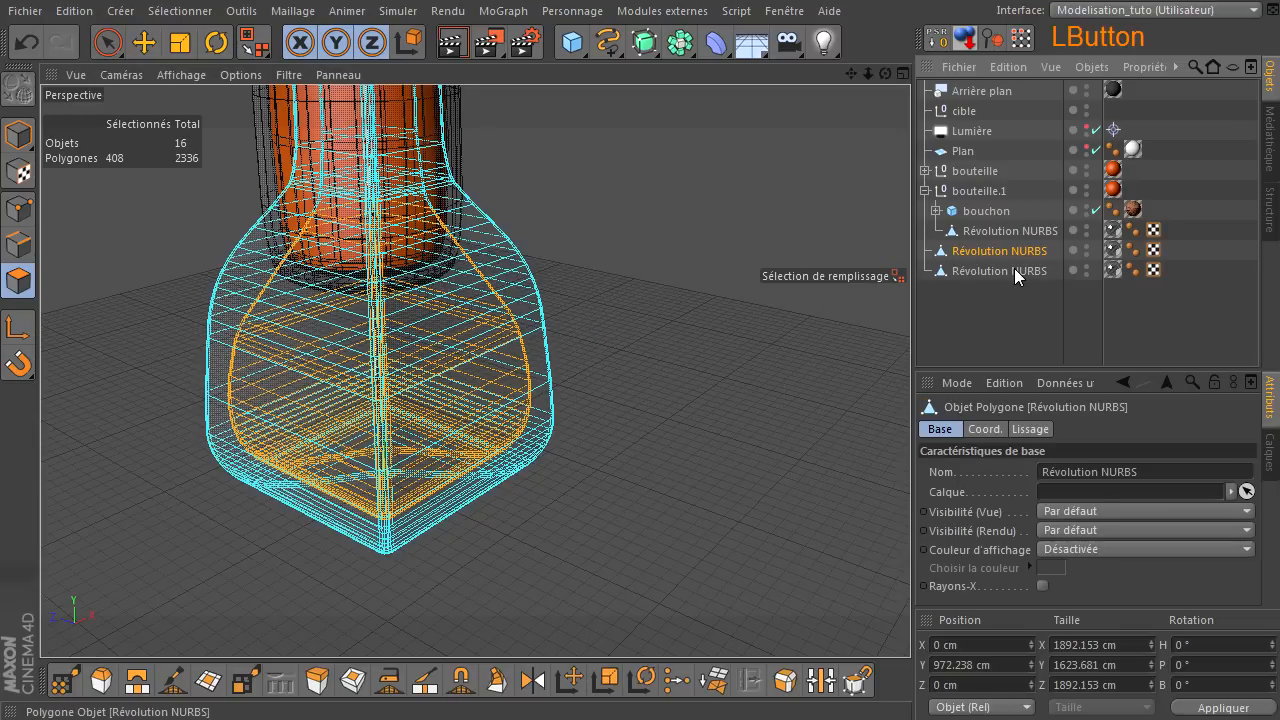
pyautogui.click(1014, 307)
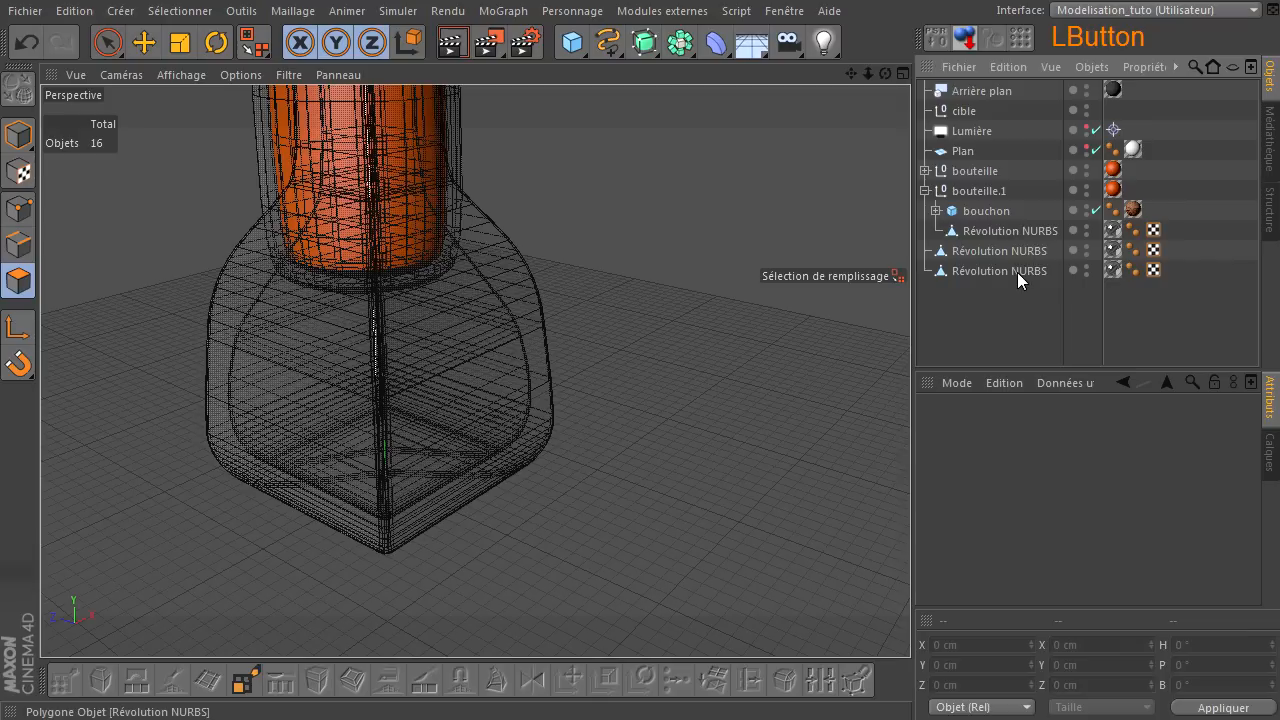
pyautogui.click(1000, 271)
pyautogui.press('Delete')
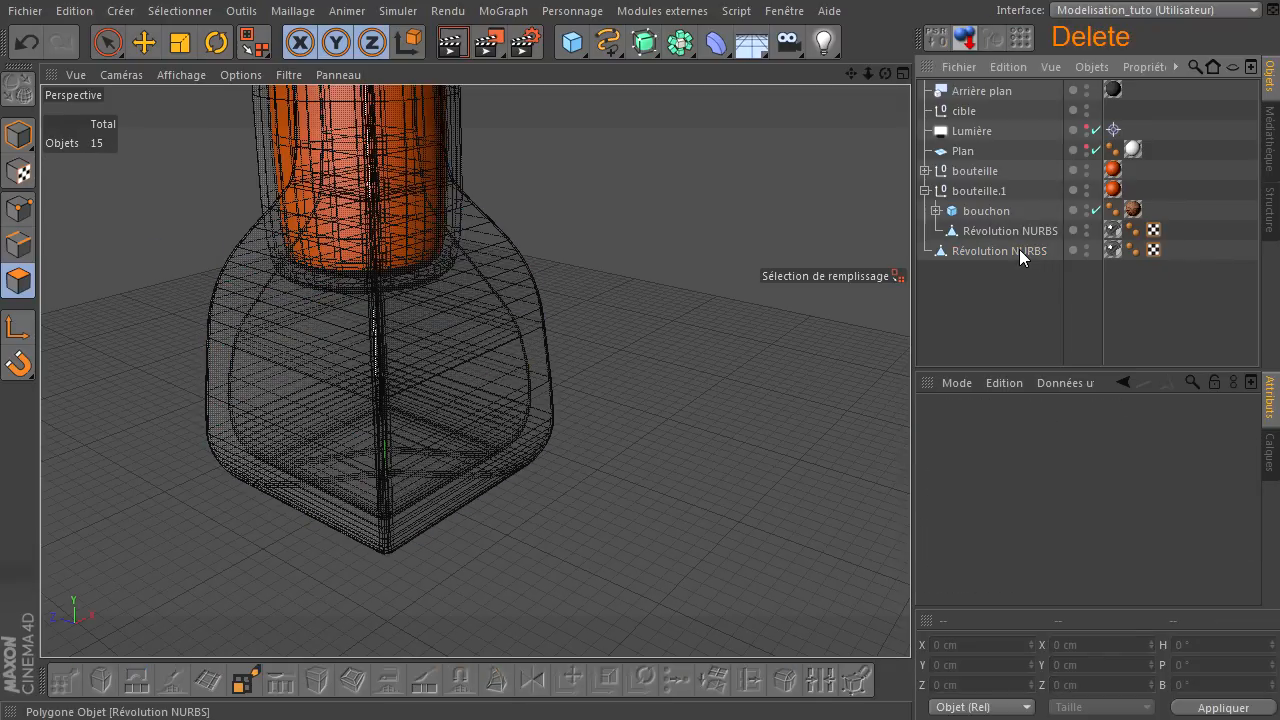
# - Hide bouteille.1's Révolution NURBS in the viewport and delete the two uppermost polygon loops of the split-off inner mesh
pyautogui.click(1084, 225)
pyautogui.scroll(5, 199, 274)
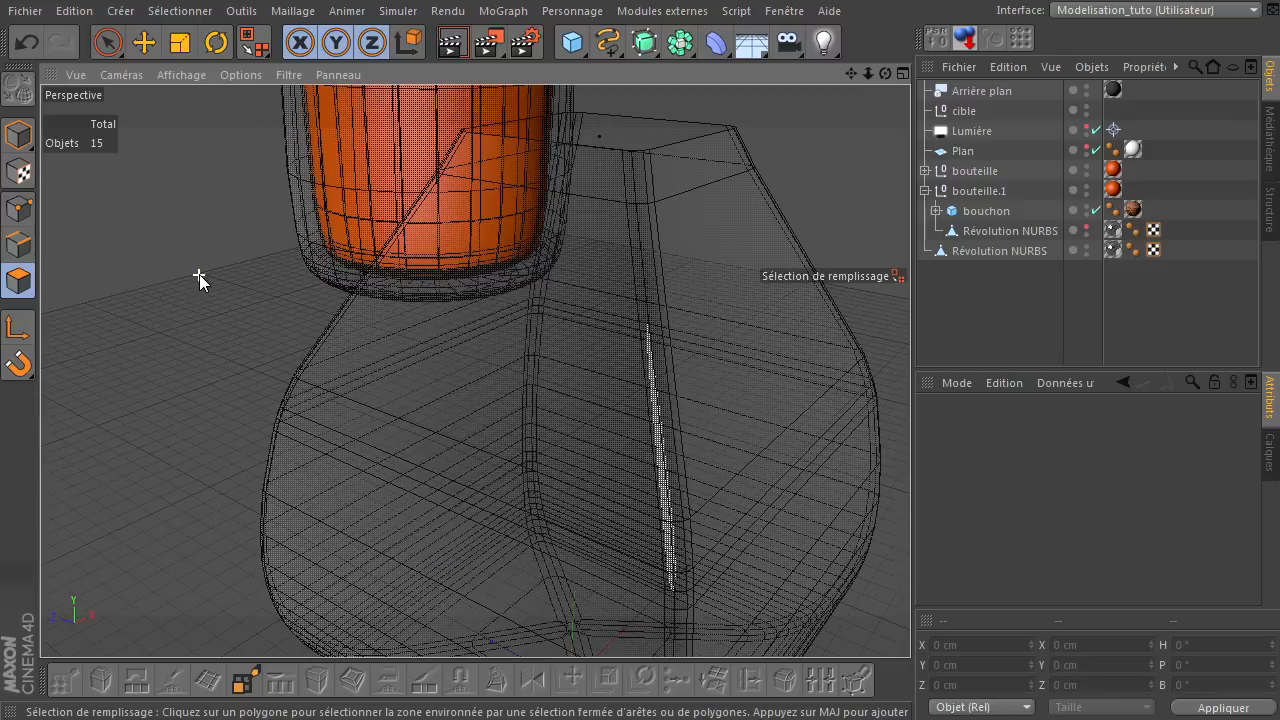
pyautogui.moveTo(885, 74); pyautogui.dragTo(910, 490)
pyautogui.press('u')
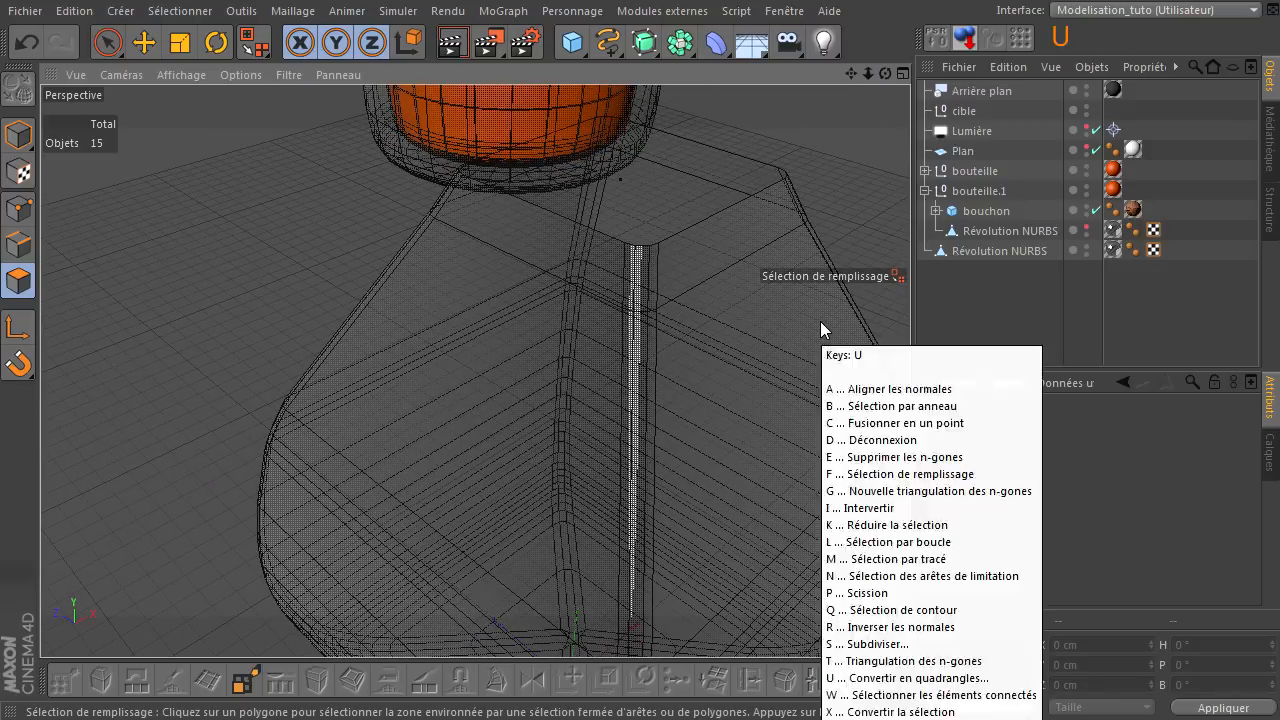
pyautogui.press('l')
pyautogui.click(967, 249)
pyautogui.moveTo(608, 257); pyautogui.dragTo(583, 240)
pyautogui.moveTo(450, 191); pyautogui.dragTo(531, 234)
pyautogui.press('Delete')
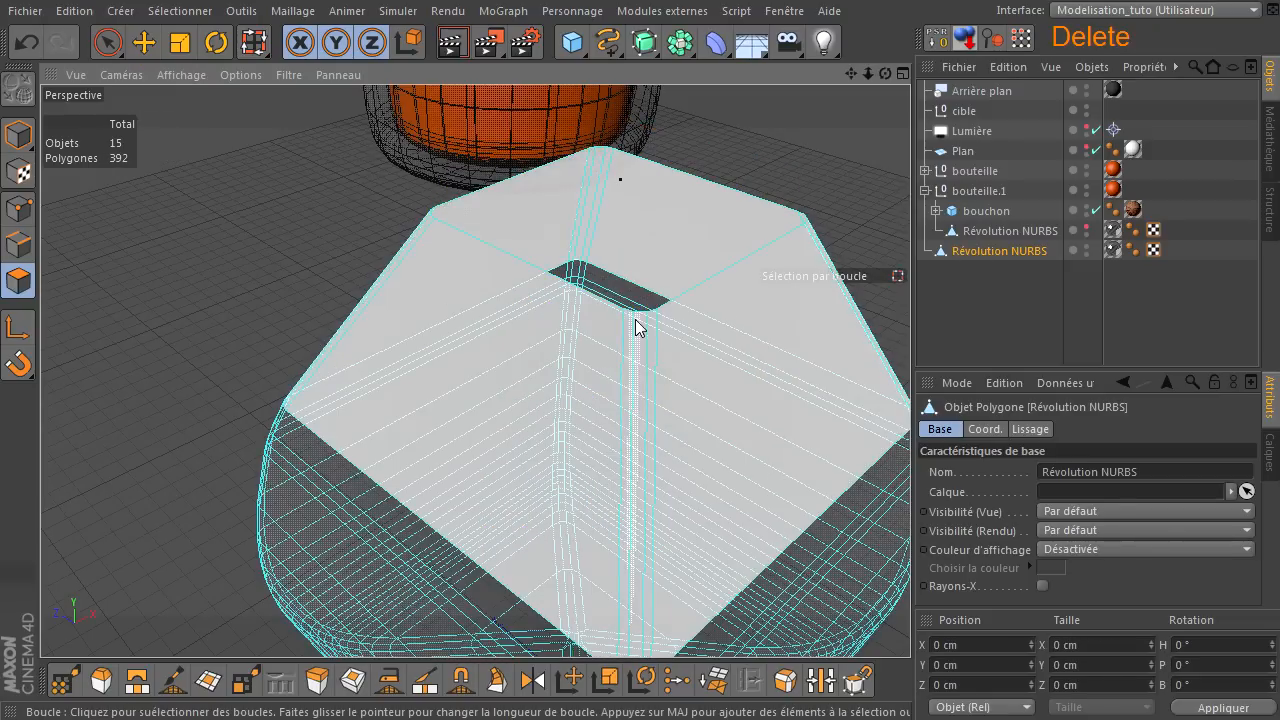
pyautogui.click(640, 359)
pyautogui.press('Delete')
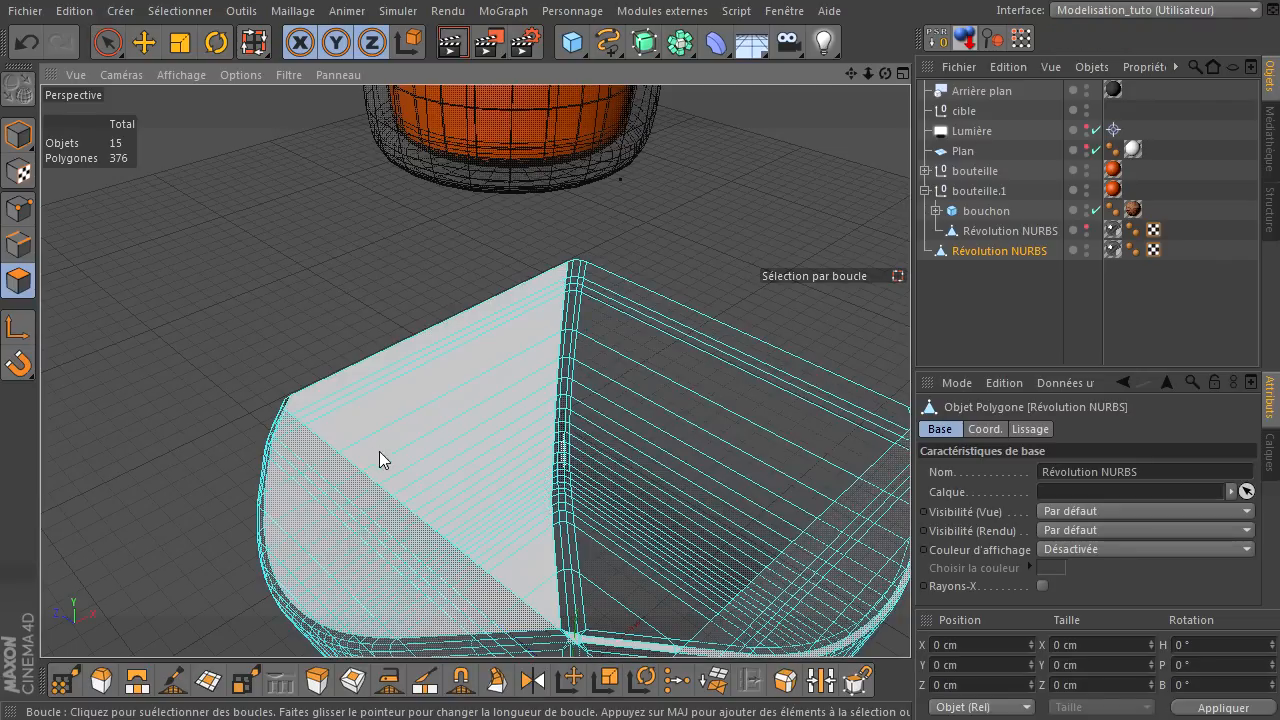
# - Close the open top of the inner mesh with Close Polygon Hole
pyautogui.rightClick(302, 212)
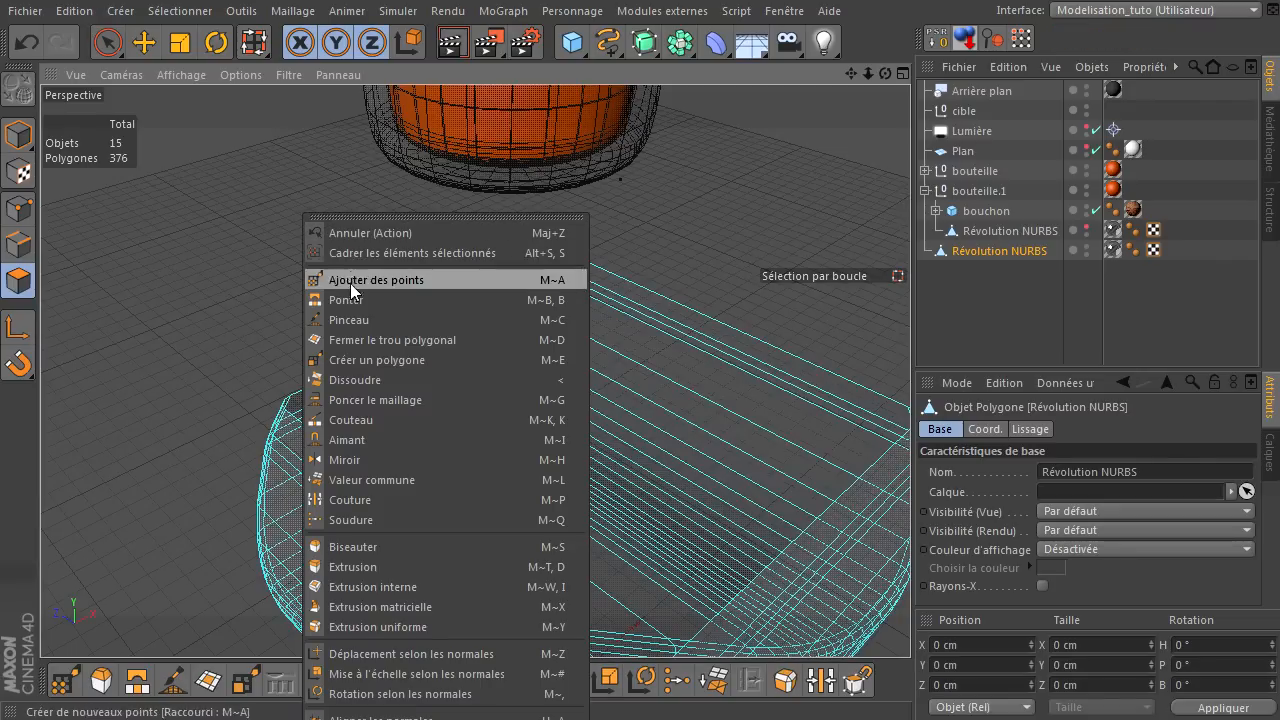
pyautogui.click(356, 339)
pyautogui.click(507, 298)
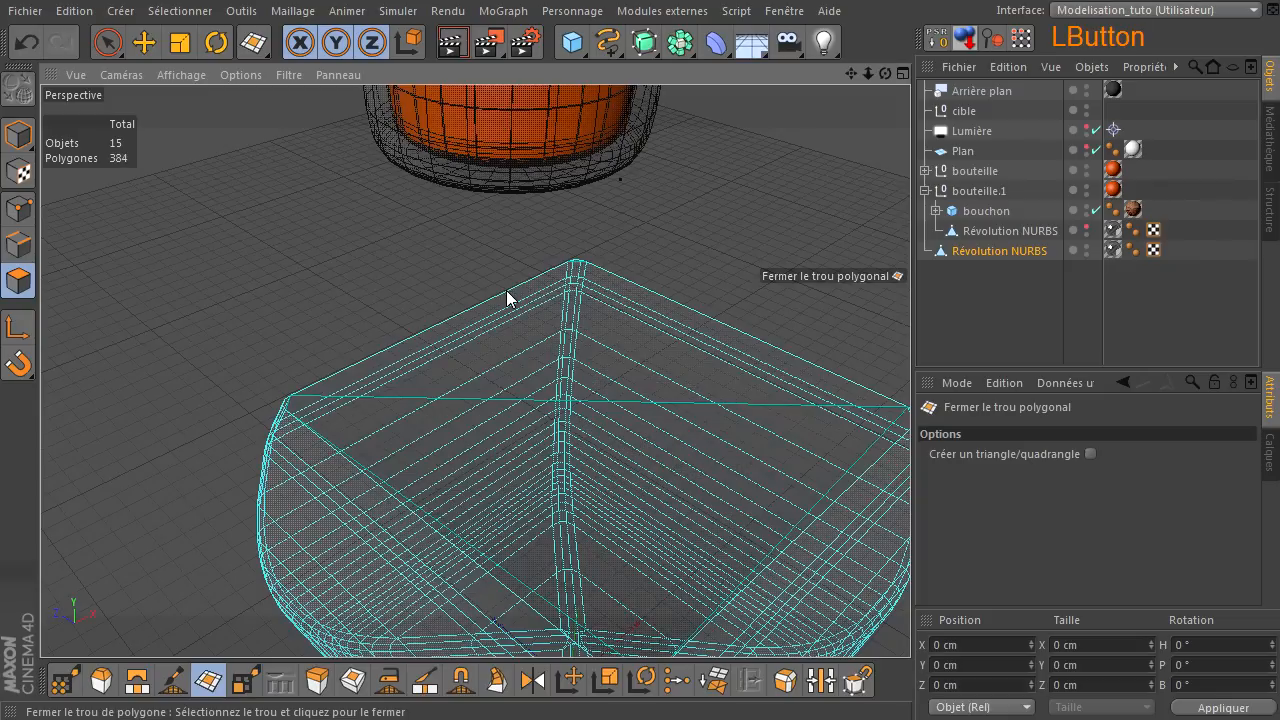
pyautogui.keyDown('alt'); pyautogui.moveTo(503, 474); pyautogui.dragTo(859, 192); pyautogui.keyUp('alt')
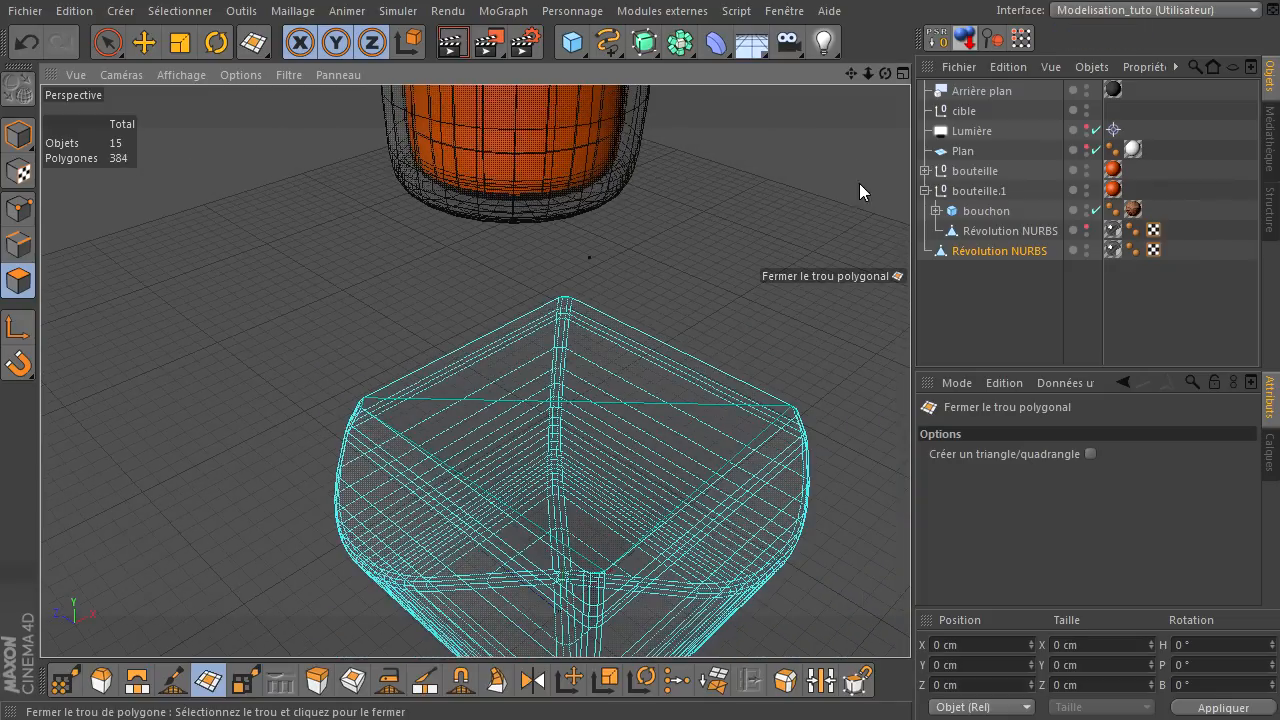
pyautogui.click(853, 78)
pyautogui.moveTo(843, 72)
pyautogui.mouseDown()
pyautogui.moveTo(905, 480)
pyautogui.moveTo(850, 75)
pyautogui.mouseUp()
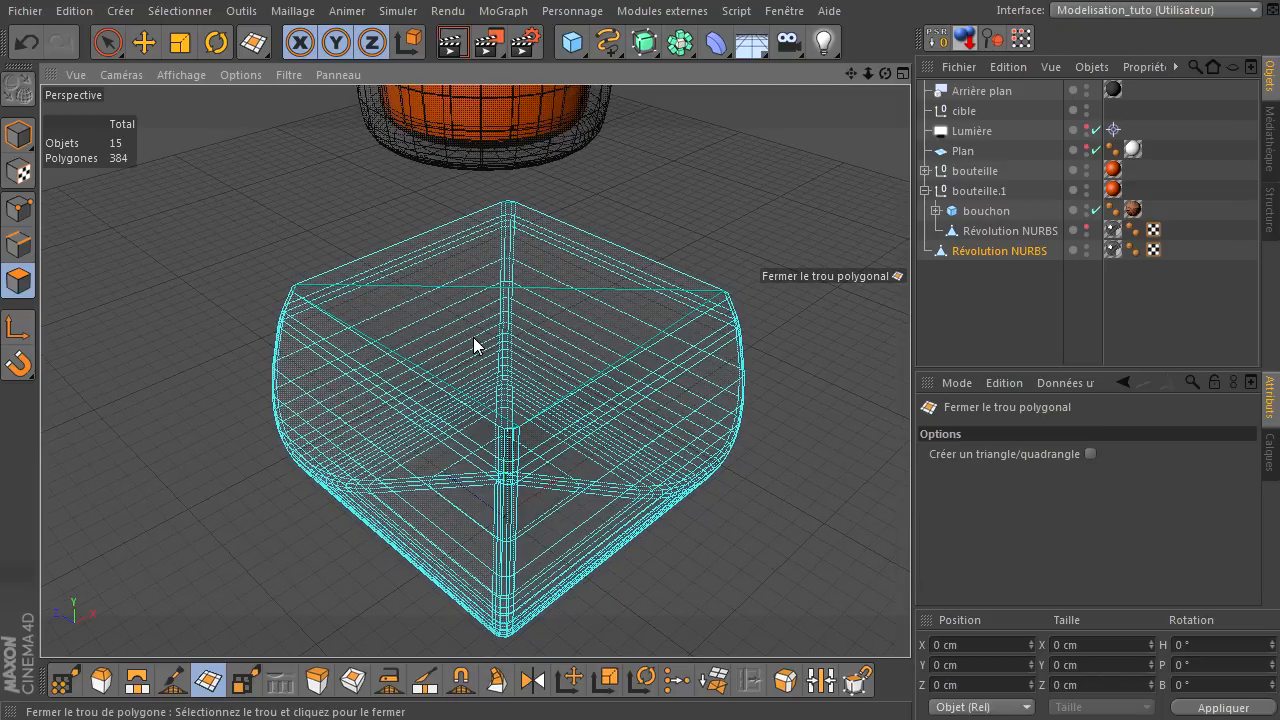
# - Select all polygons of the closed inner mesh and reverse their normals
pyautogui.press('ctrl')
pyautogui.hotkey('ctrl', 'a')
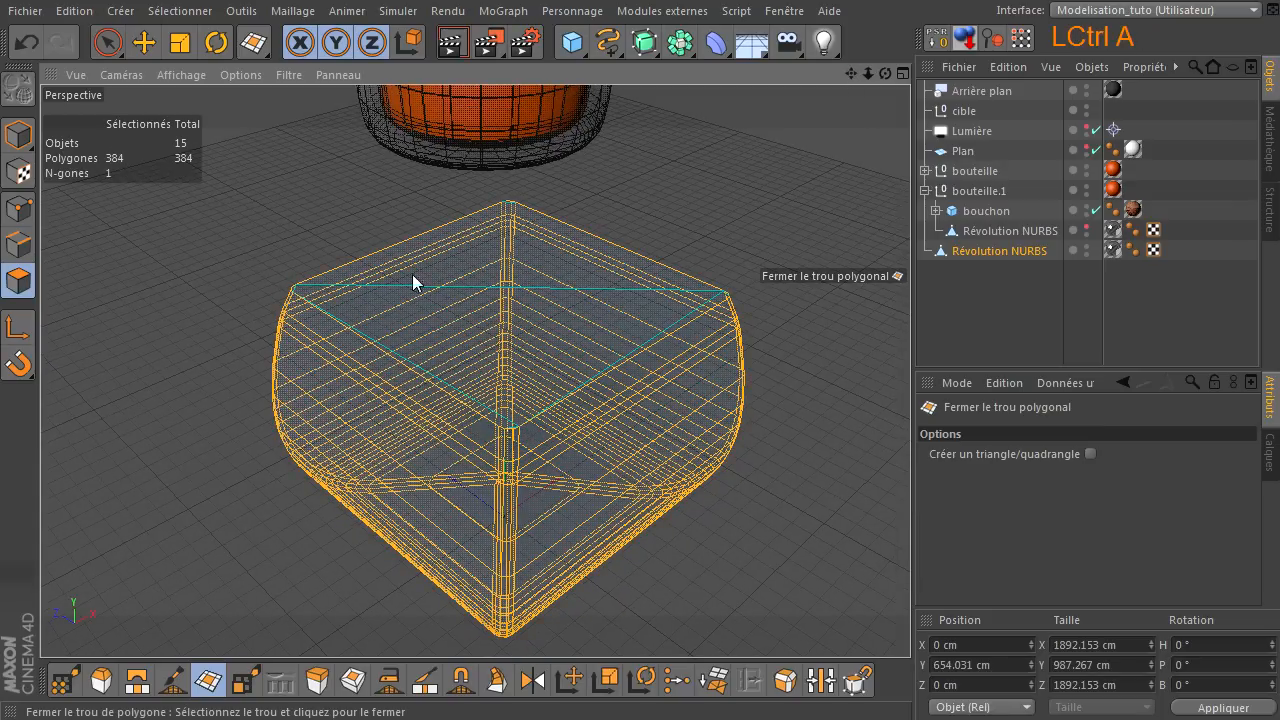
pyautogui.rightClick(734, 132)
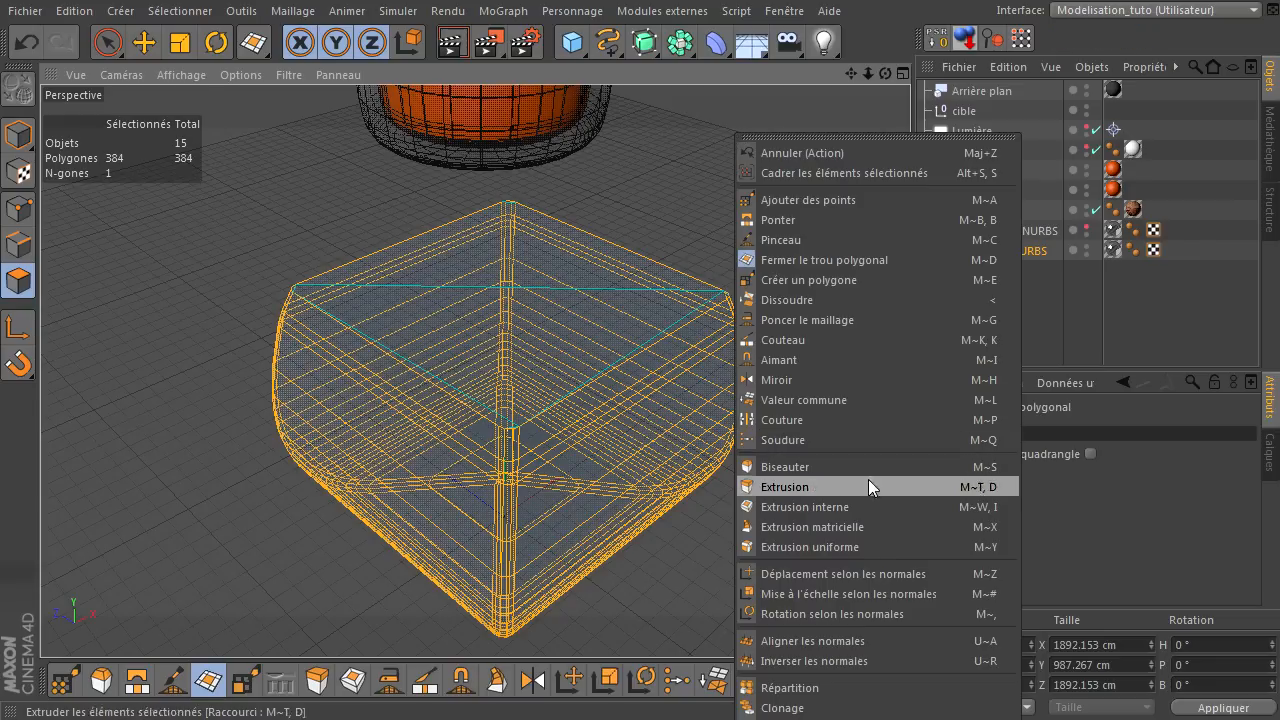
pyautogui.click(824, 260)
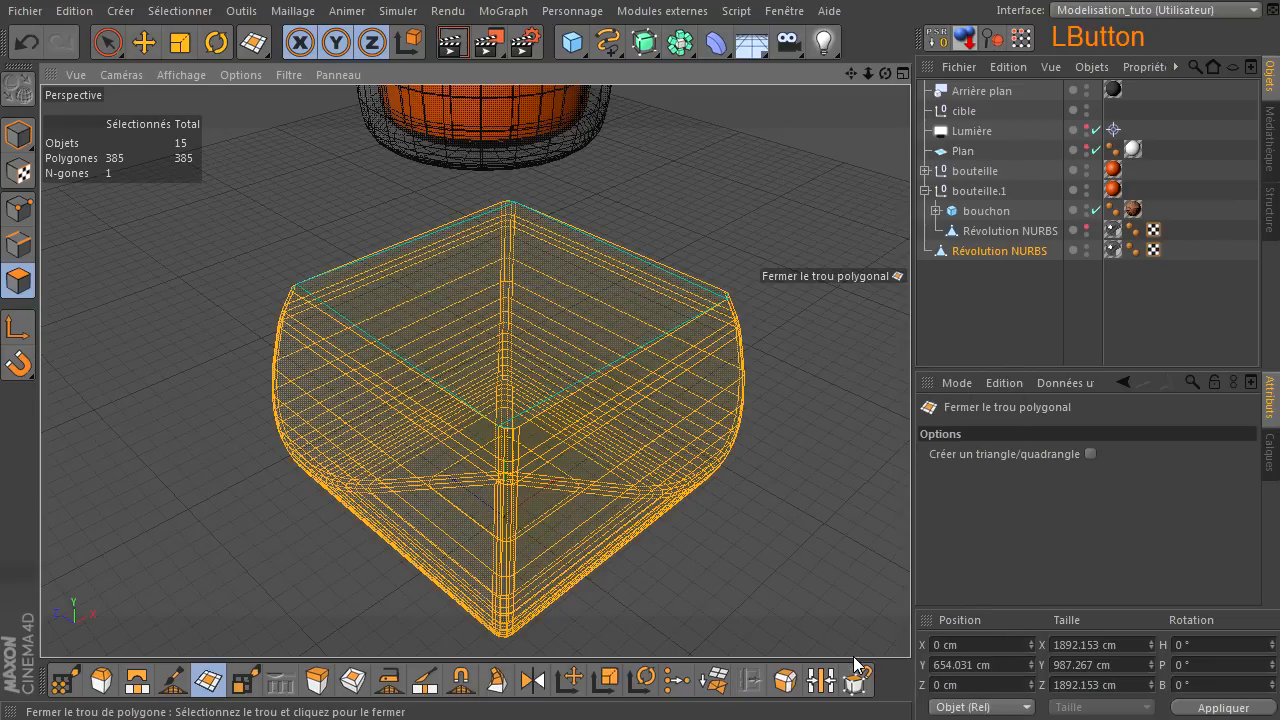
# - Inspect the closed mesh by selecting its flat top cap with Live Selection, and clear the selection
pyautogui.moveTo(886, 73); pyautogui.dragTo(913, 478)
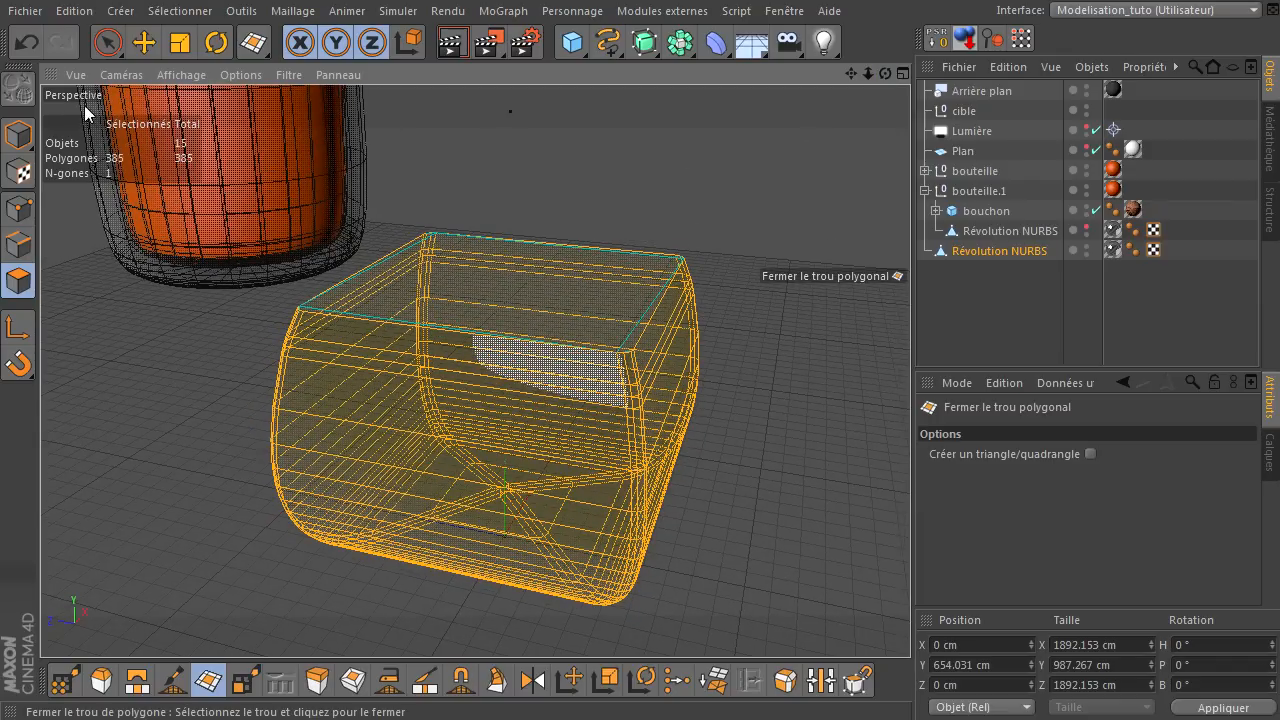
pyautogui.click(108, 42)
pyautogui.click(505, 278)
pyautogui.click(730, 180)
pyautogui.click(543, 286)
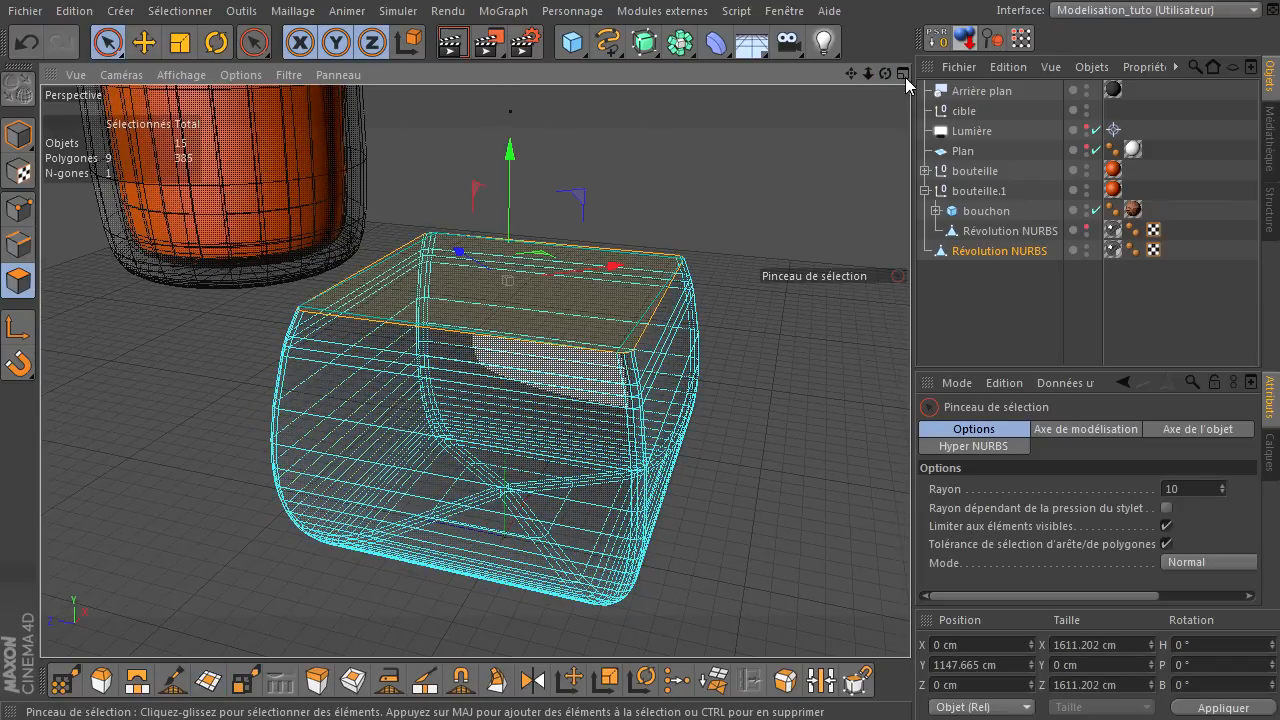
pyautogui.moveTo(885, 73)
pyautogui.mouseDown()
pyautogui.moveTo(907, 497)
pyautogui.moveTo(918, 468)
pyautogui.moveTo(908, 492)
pyautogui.moveTo(884, 68)
pyautogui.mouseUp()
pyautogui.click(743, 185)
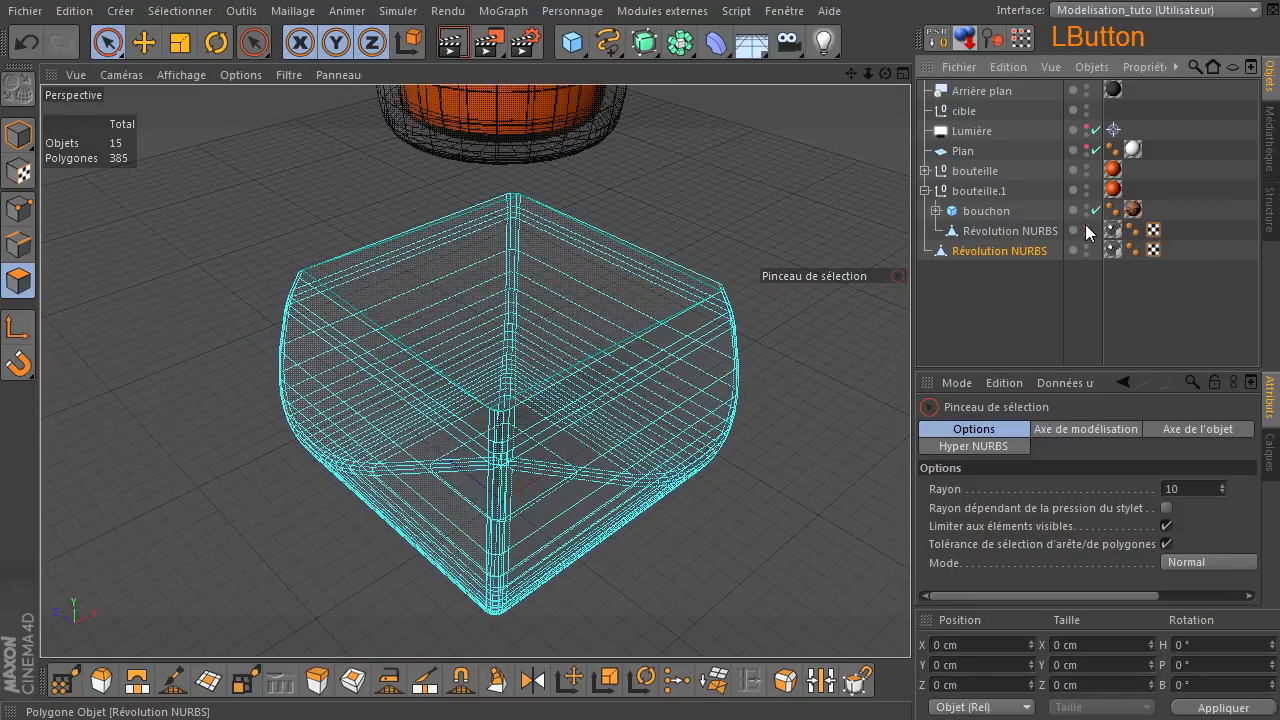
# - Make bouteille.1's Révolution NURBS visible again, render the view, and select the contents object
pyautogui.scroll(-3, 689, 309)
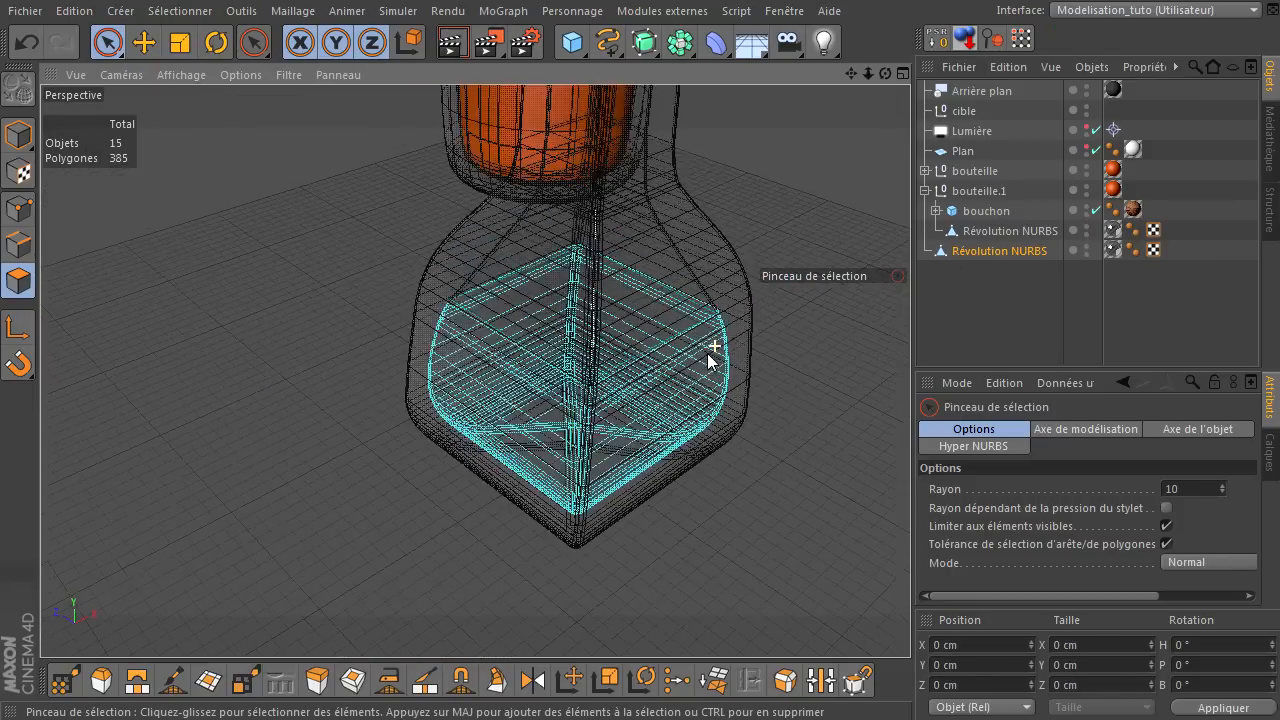
pyautogui.scroll(-2, 712, 352)
pyautogui.click(451, 43)
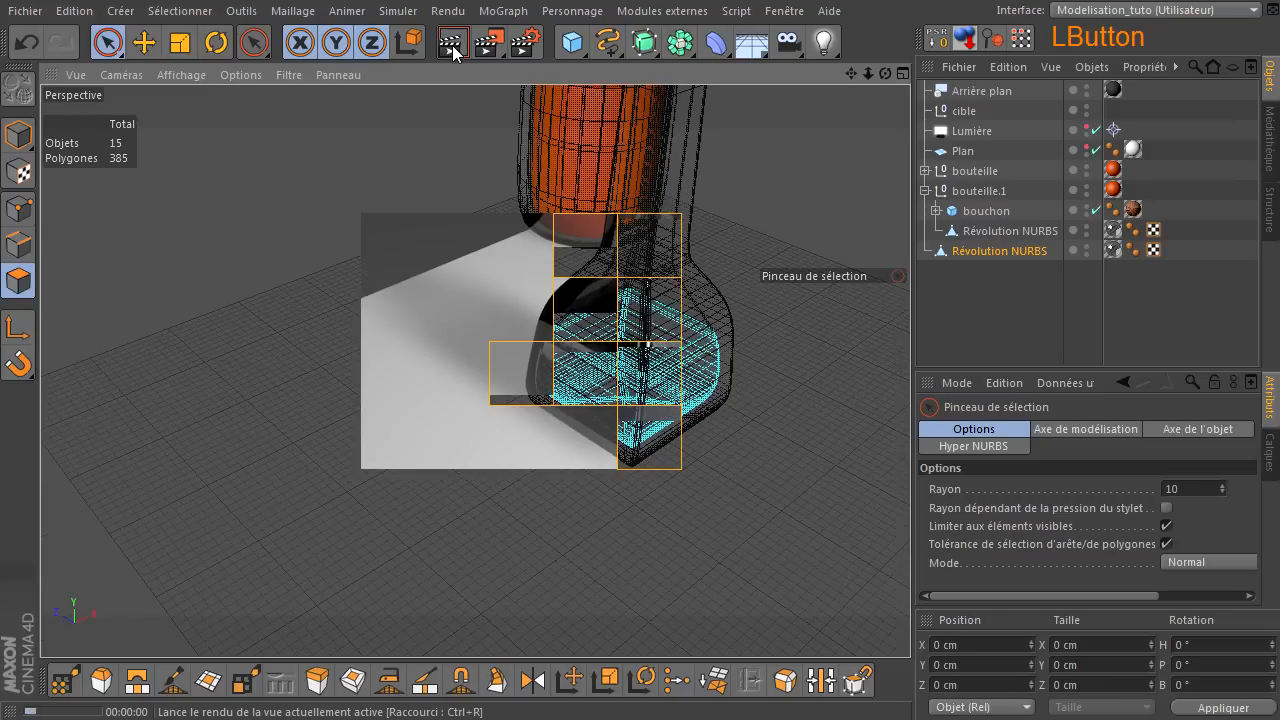
pyautogui.click(1004, 251)
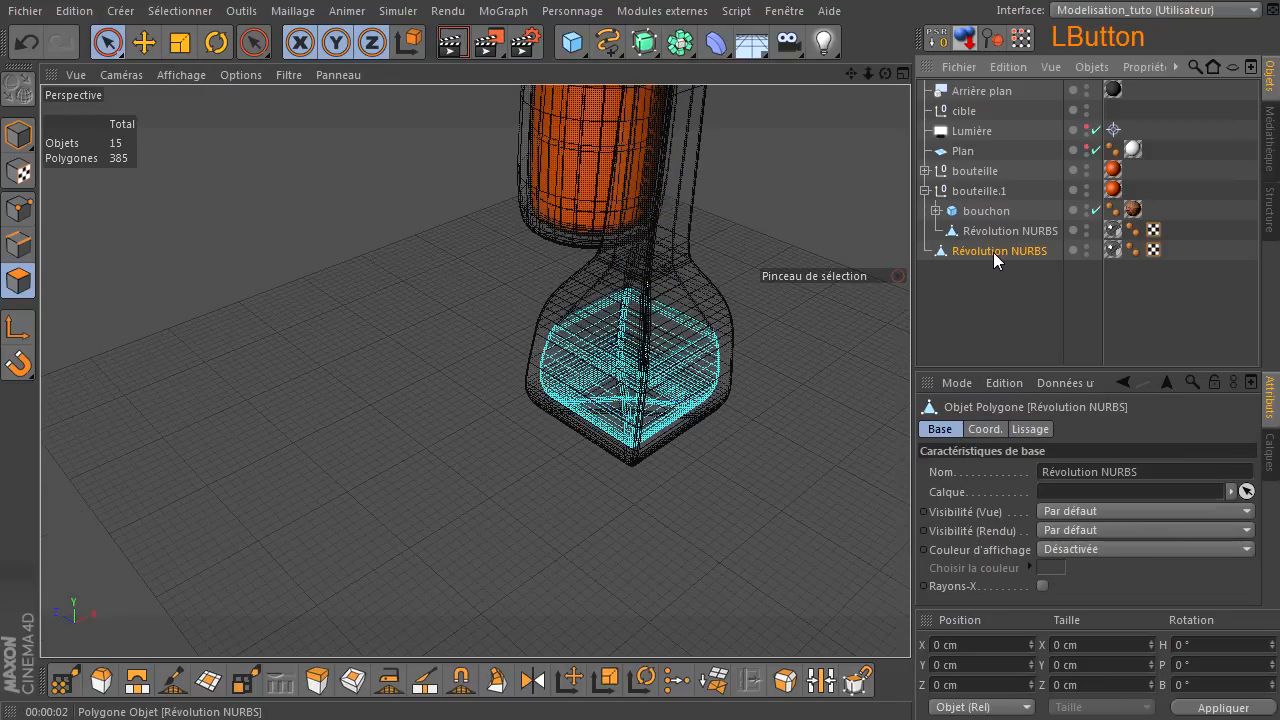
# - Nest the contents object inside bouteille.1 and delete its own glass material tag so it takes the group's orange material
pyautogui.moveTo(987, 246); pyautogui.dragTo(989, 200)
pyautogui.click(969, 289)
pyautogui.moveTo(858, 72); pyautogui.dragTo(910, 492)
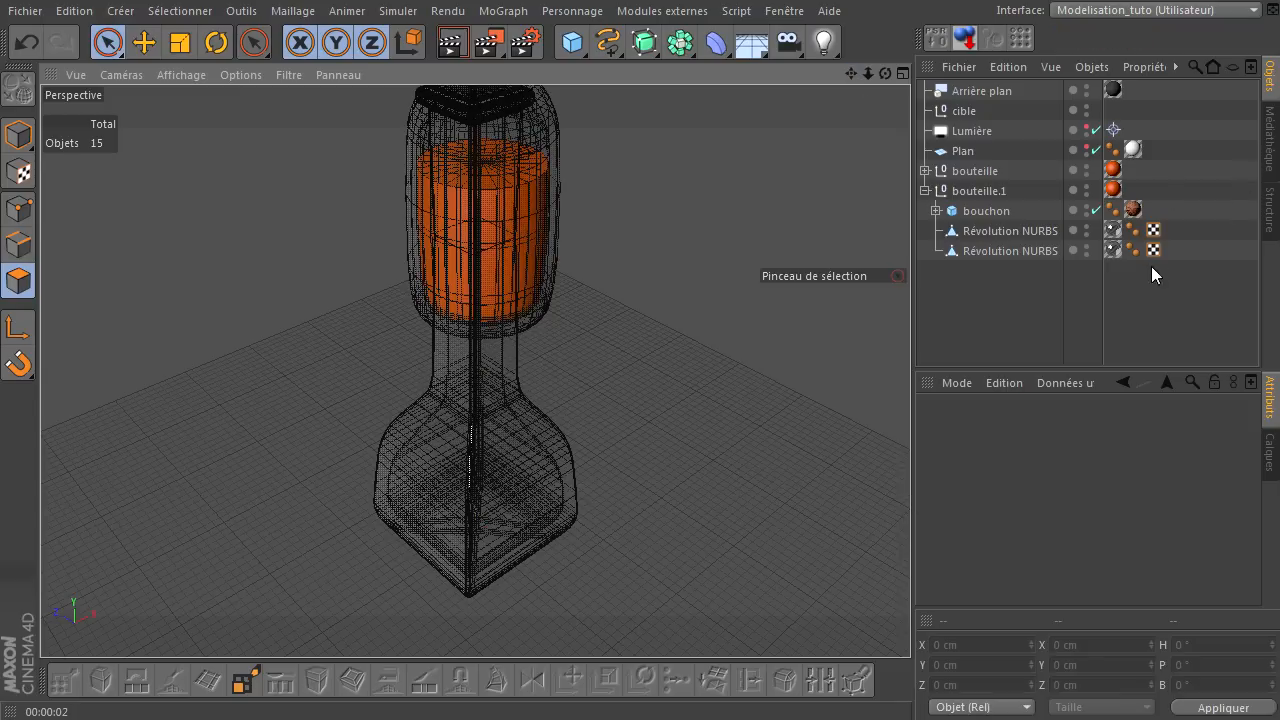
pyautogui.click(1113, 250)
pyautogui.press('Delete')
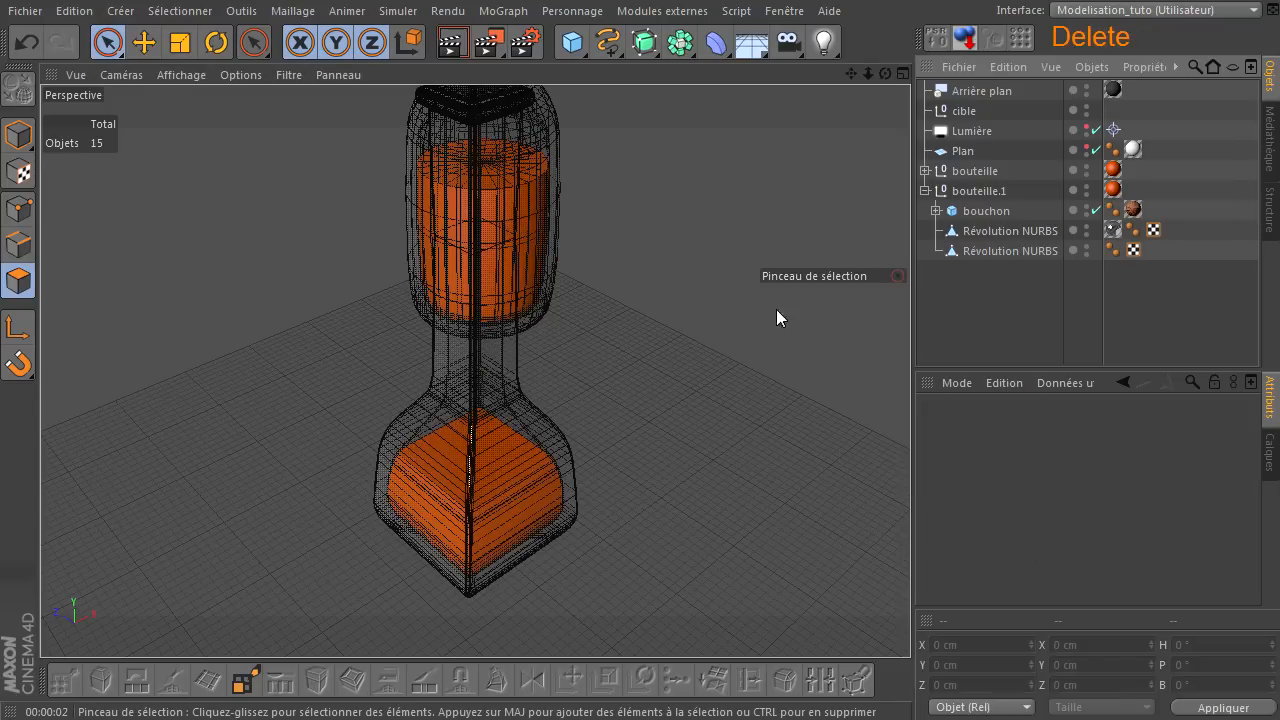
# - Render the view of both bottles, and render a close-up of the square bottle's contents
pyautogui.moveTo(884, 76); pyautogui.dragTo(559, 94)
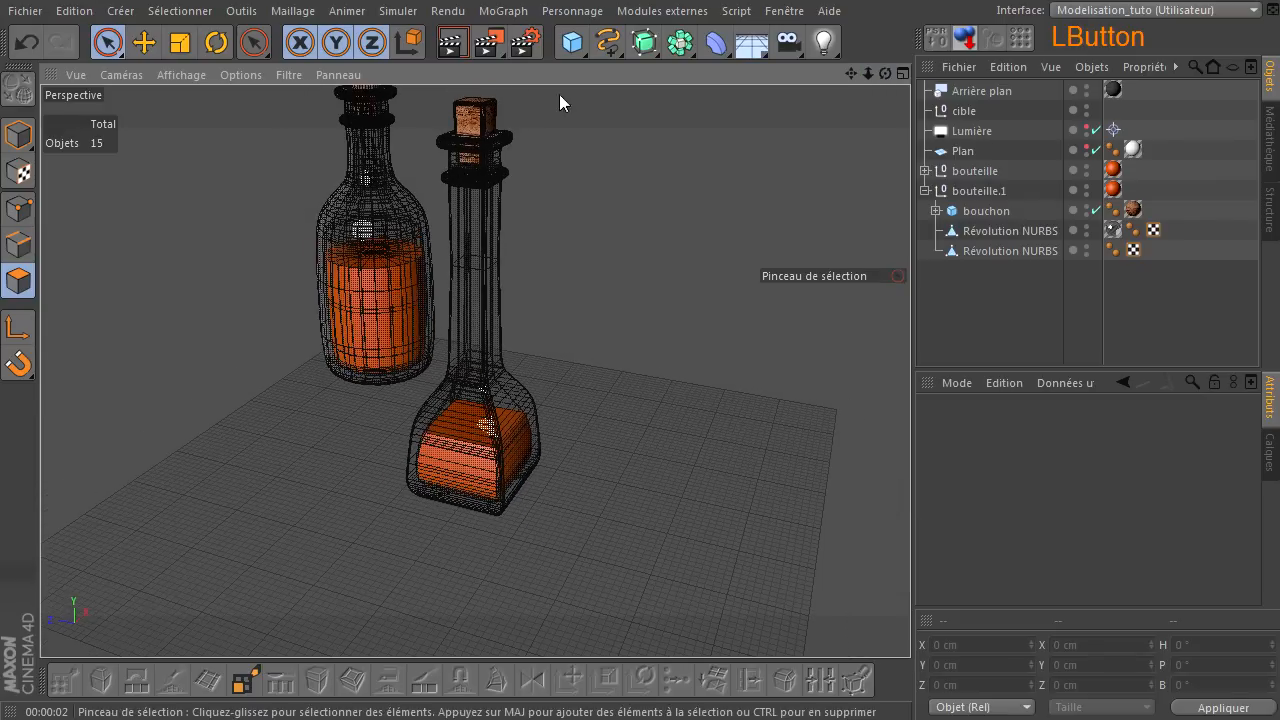
pyautogui.click(459, 47)
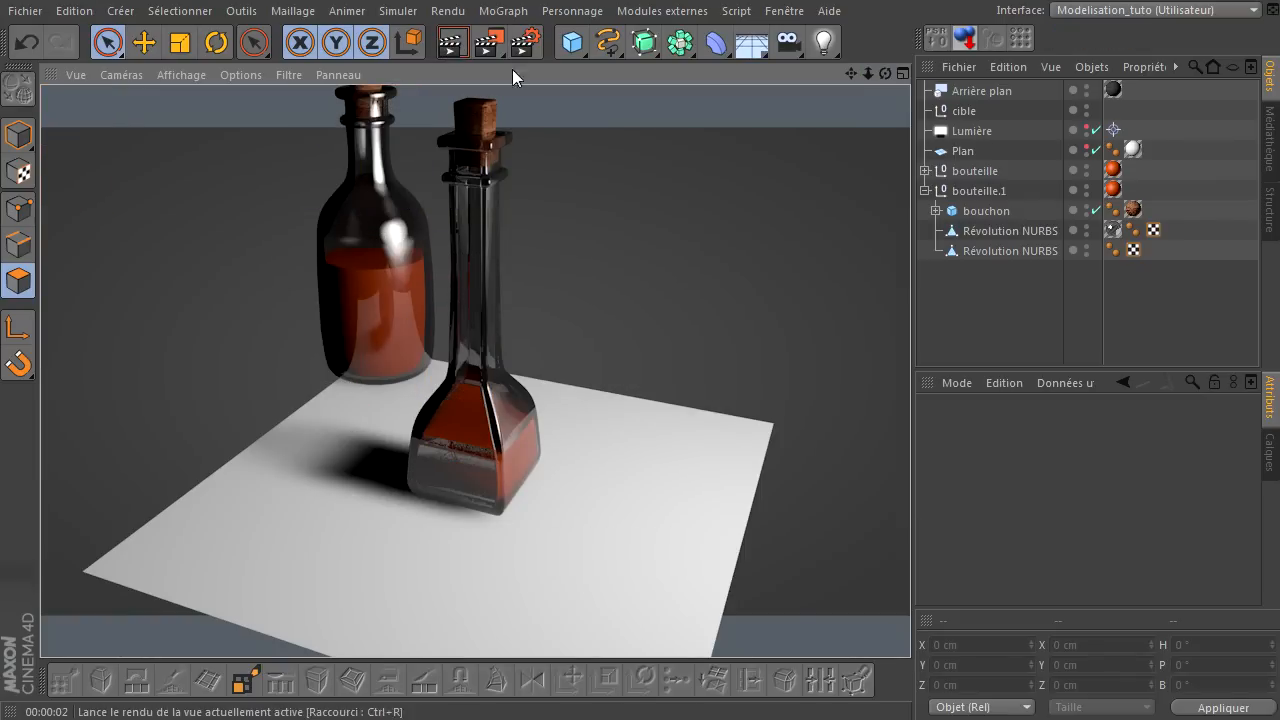
pyautogui.scroll(10, 484, 492)
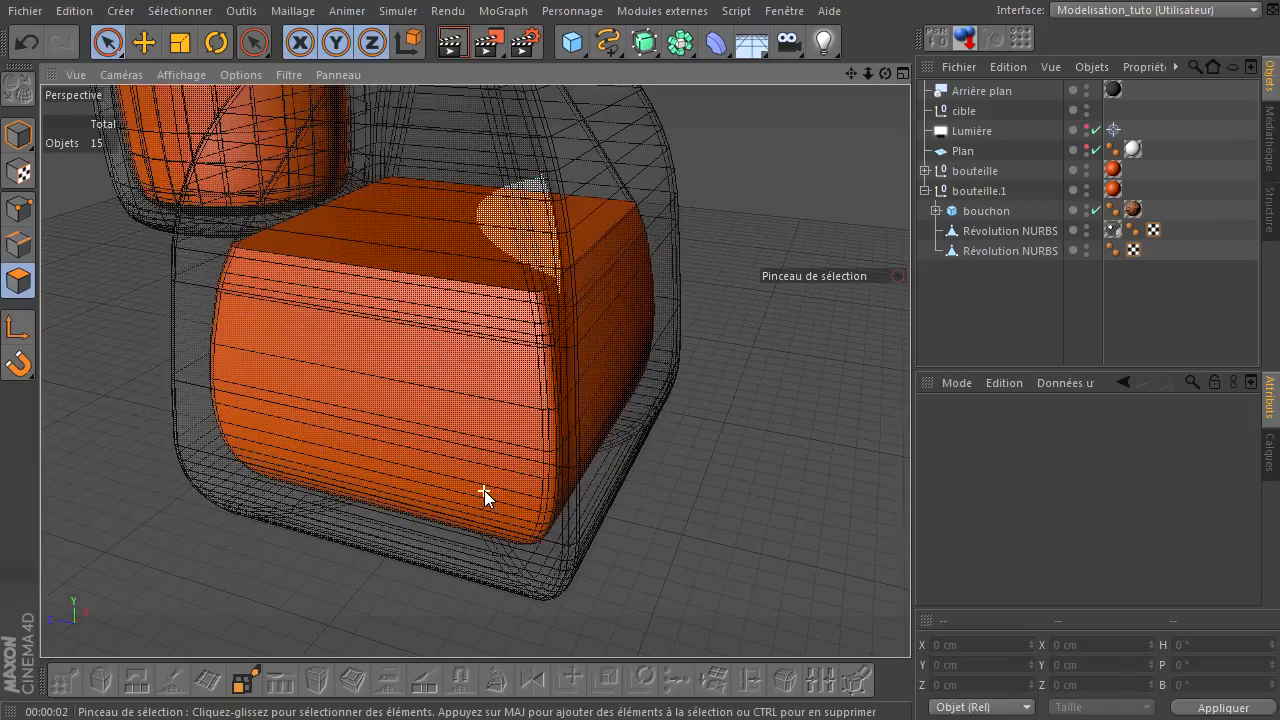
pyautogui.scroll(2, 484, 490)
pyautogui.click(451, 52)
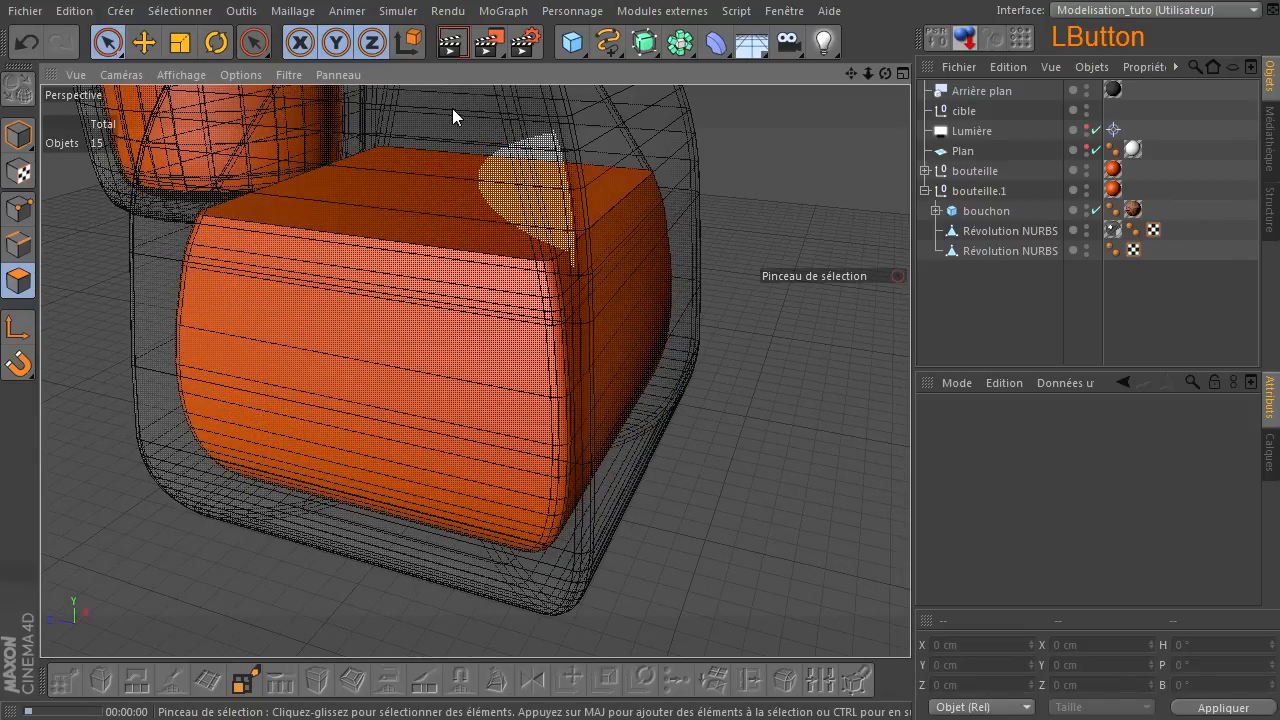
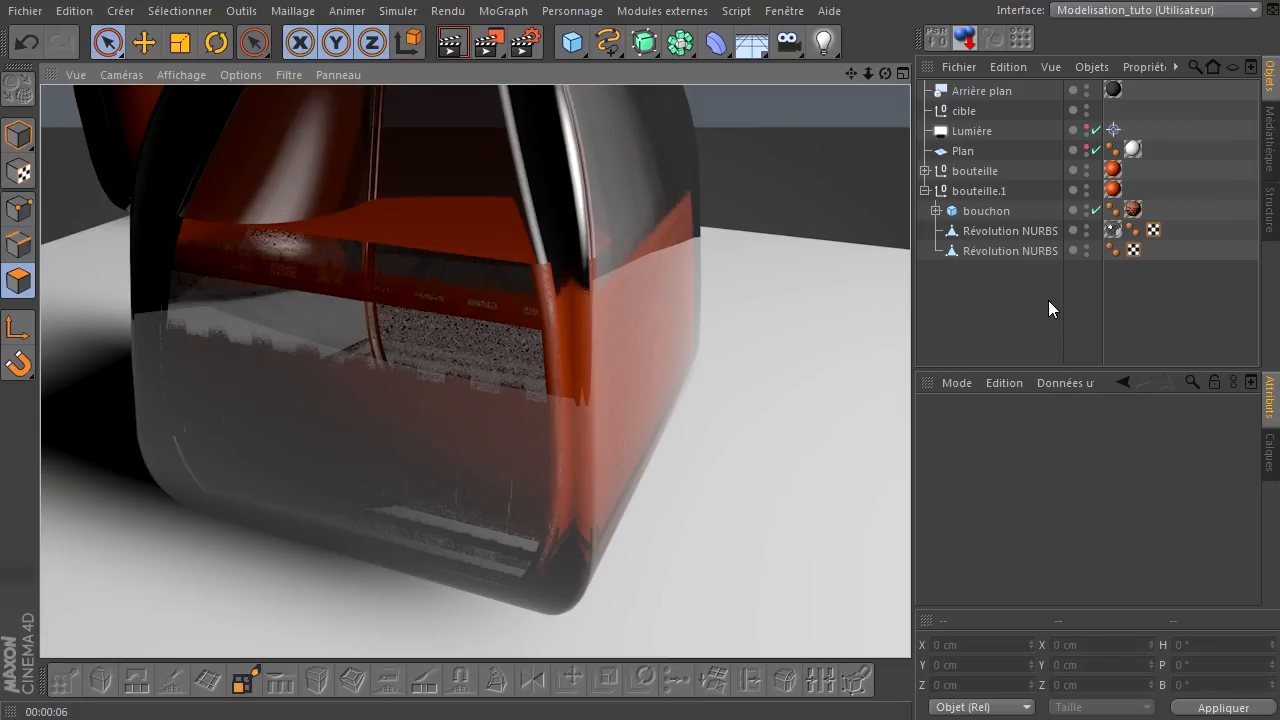
# - Scale the contents object down uniformly in Model mode to about 1862 x 1598 x 1862 cm
pyautogui.click(1040, 250)
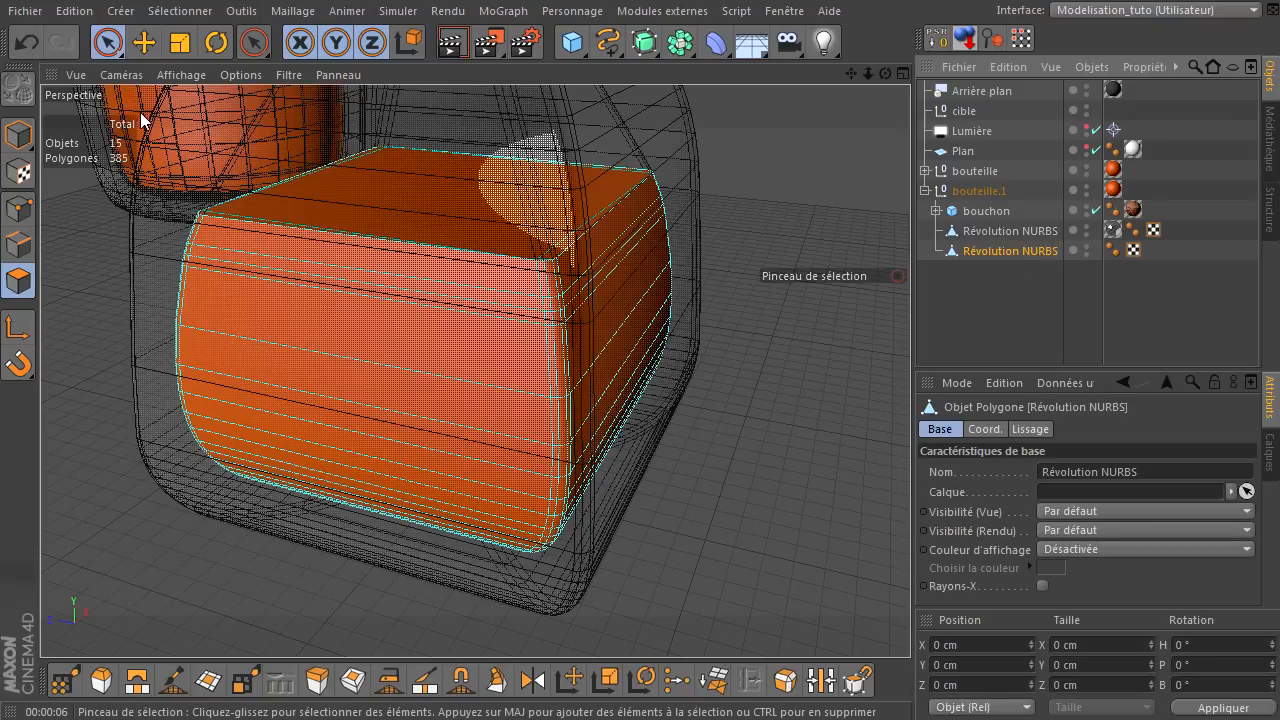
pyautogui.click(560, 230)
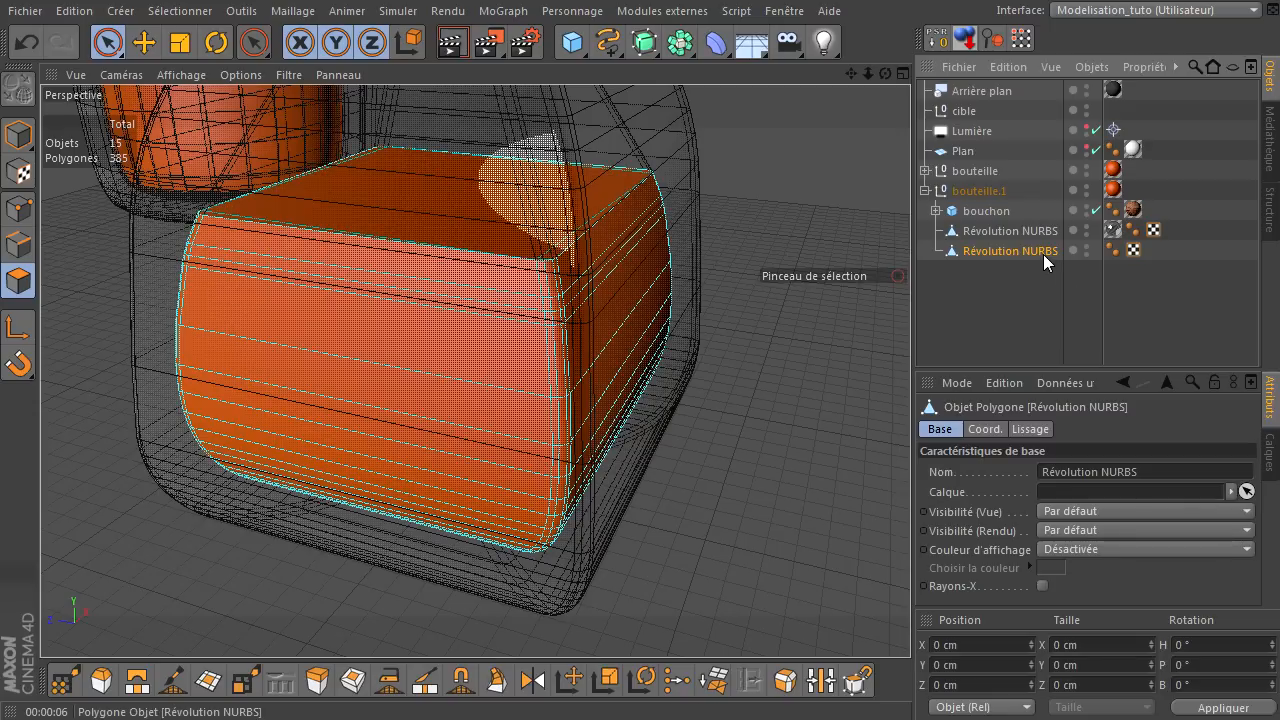
pyautogui.click(181, 45)
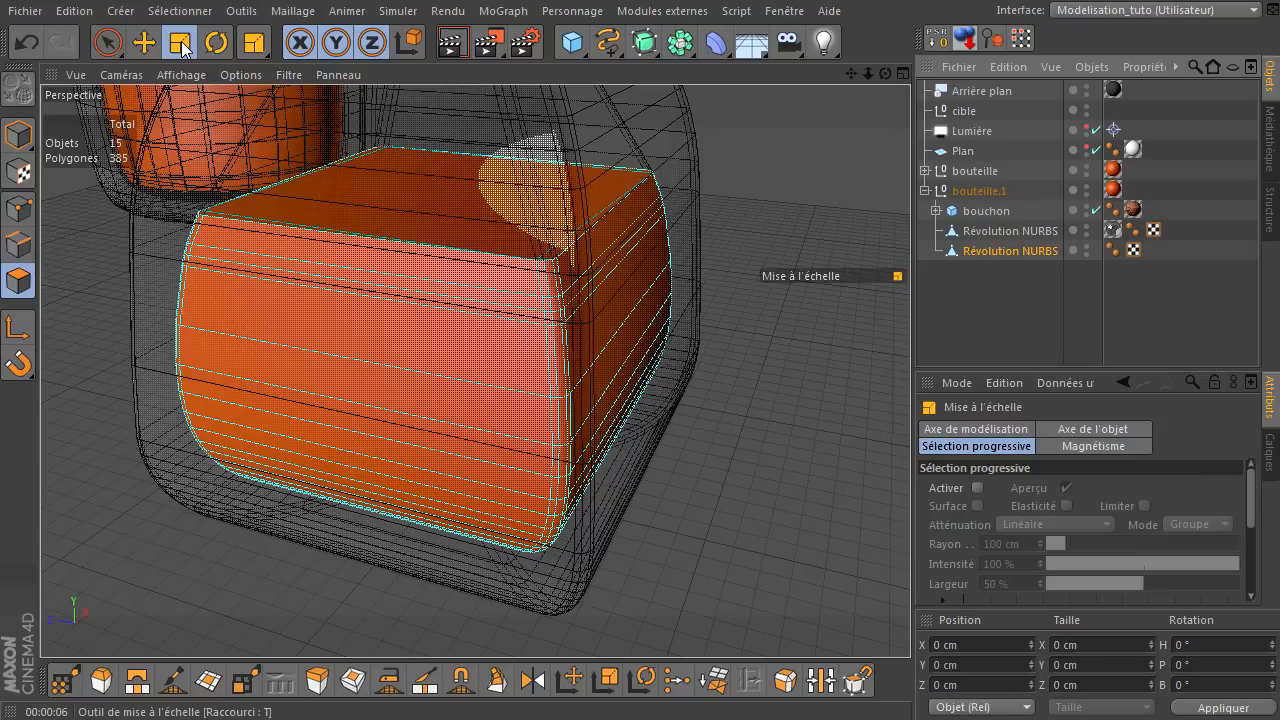
pyautogui.click(18, 134)
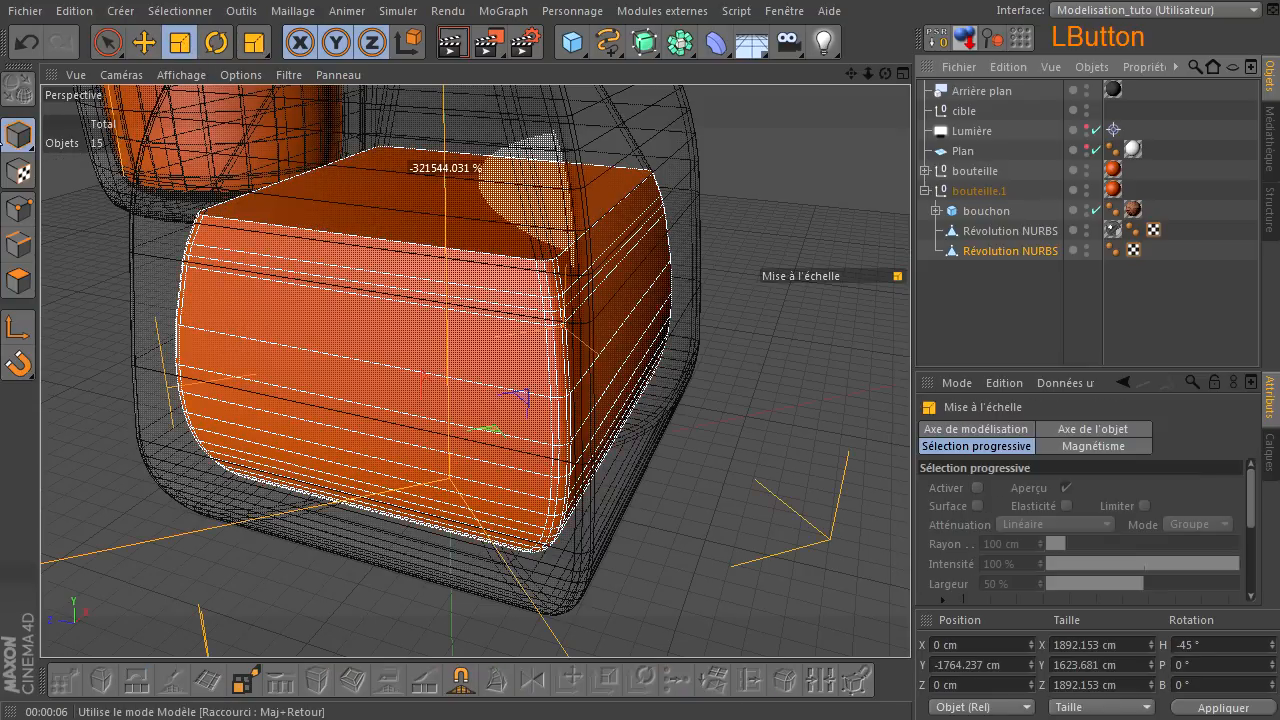
pyautogui.click(761, 138)
pyautogui.moveTo(761, 138); pyautogui.dragTo(744, 130)
# - Move the contents object up about 16 cm in the front view to centre it within the inner wall, and deselect it
pyautogui.middleClick(640, 237)
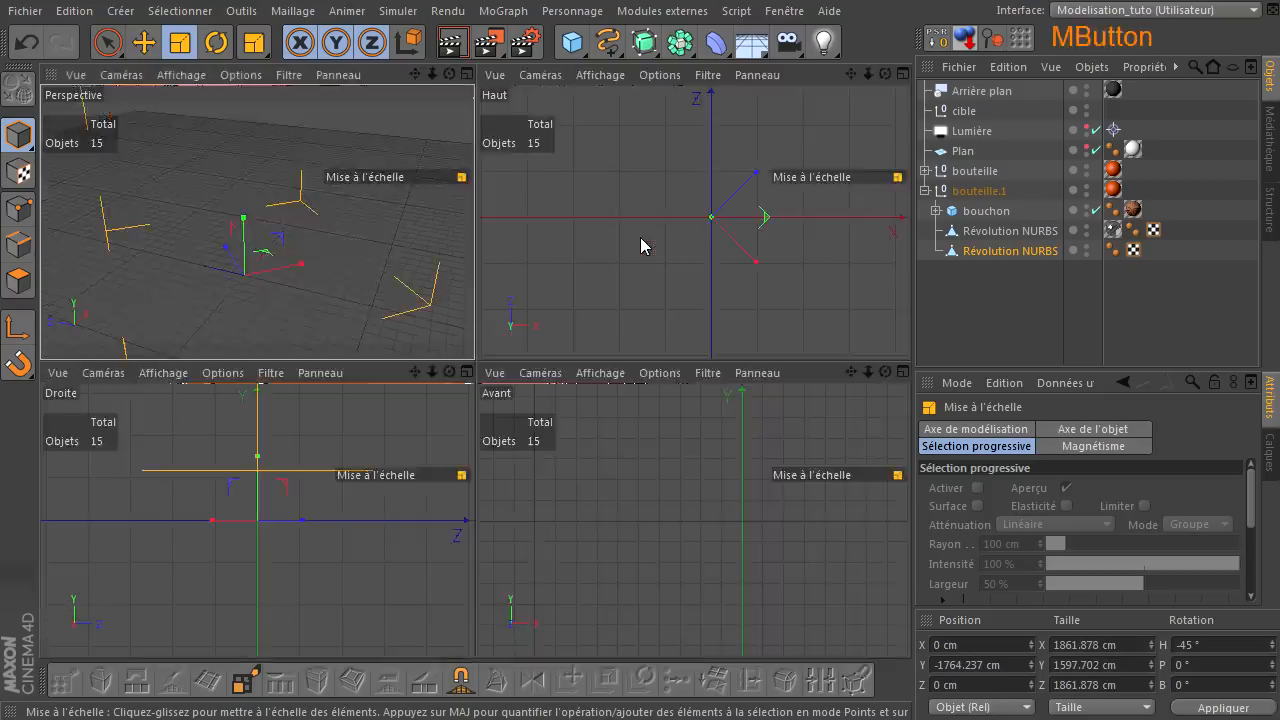
pyautogui.scroll(-6, 608, 495)
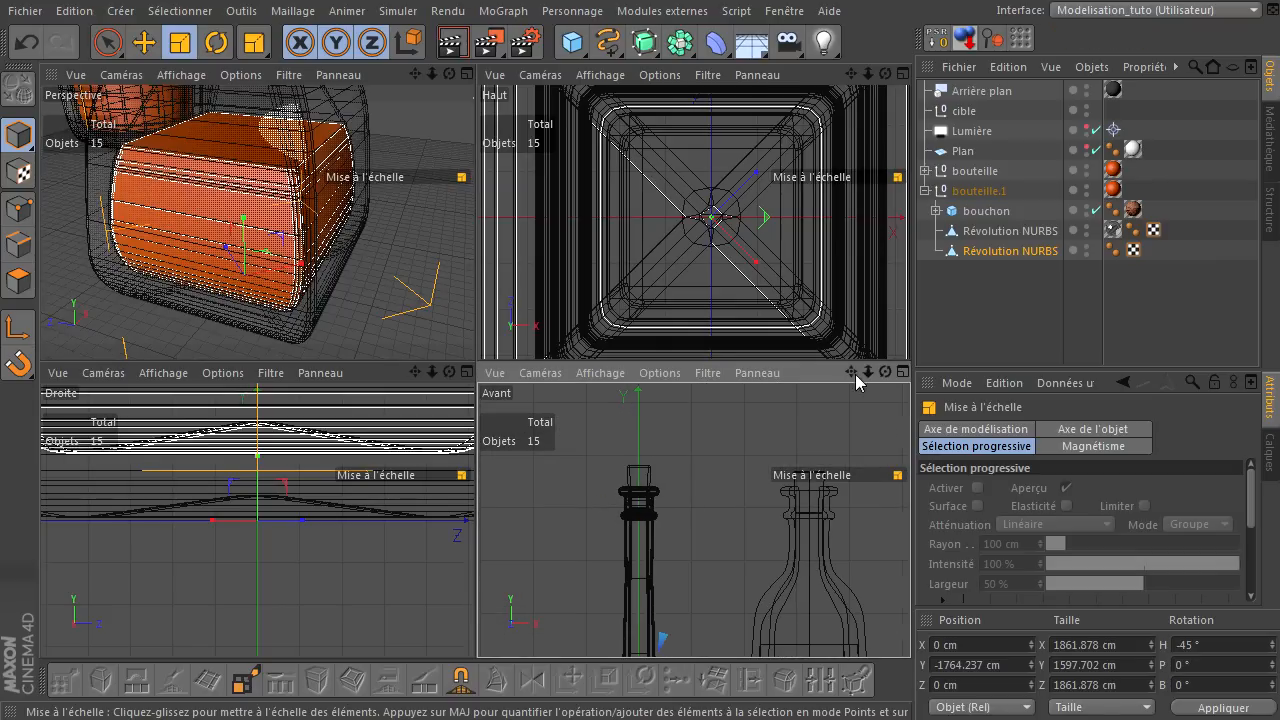
pyautogui.moveTo(851, 372); pyautogui.dragTo(912, 498)
pyautogui.scroll(5, 631, 528)
pyautogui.scroll(4, 631, 528)
pyautogui.middleClick(519, 536)
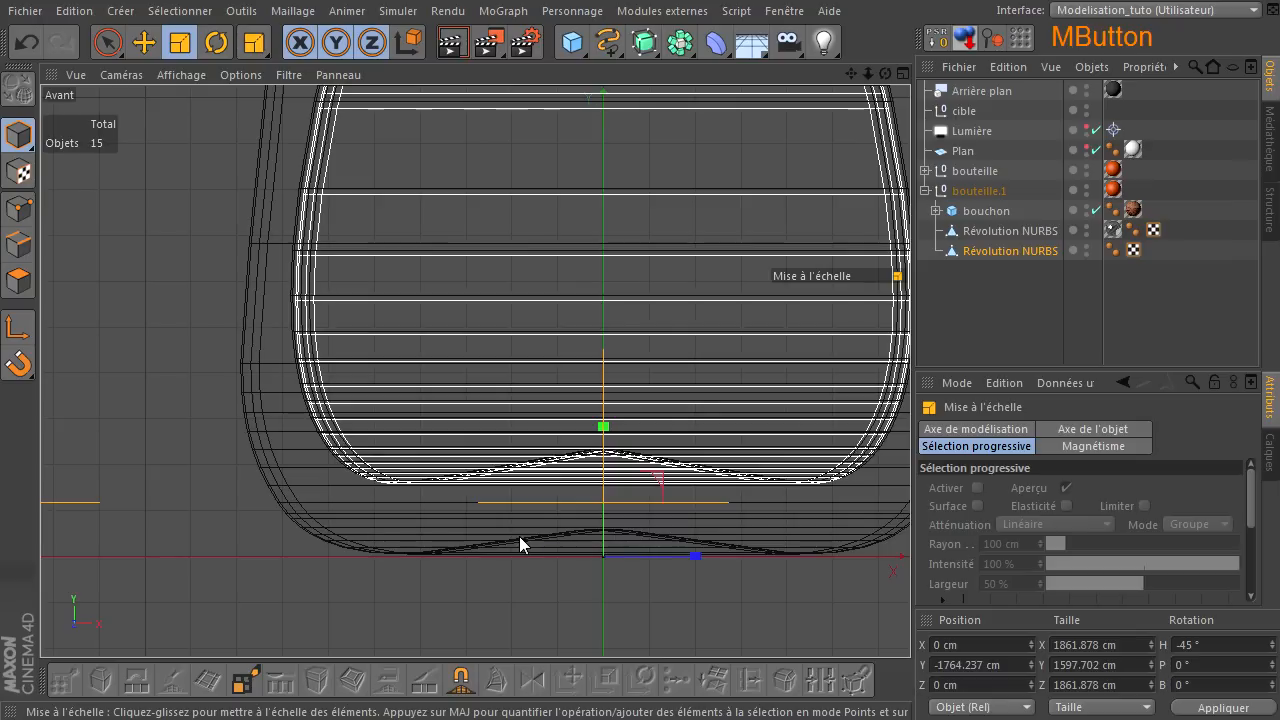
pyautogui.scroll(1, 647, 451)
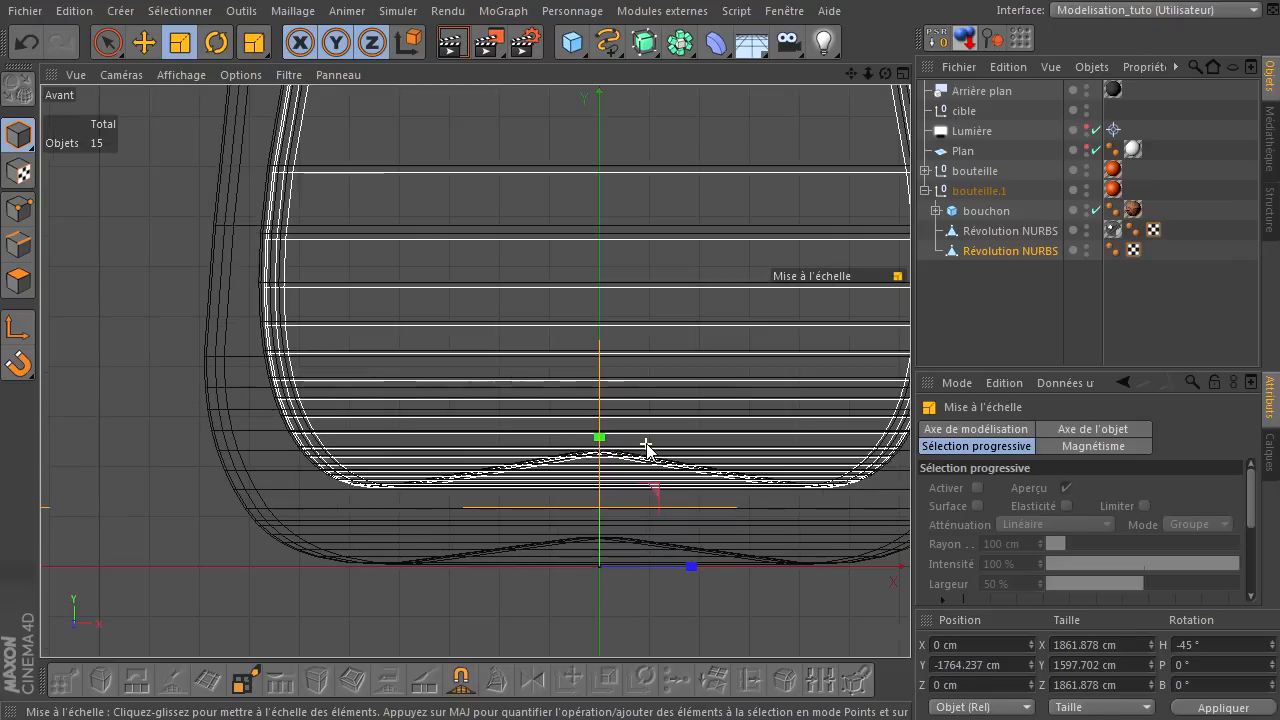
pyautogui.click(145, 42)
pyautogui.moveTo(600, 446); pyautogui.dragTo(603, 440)
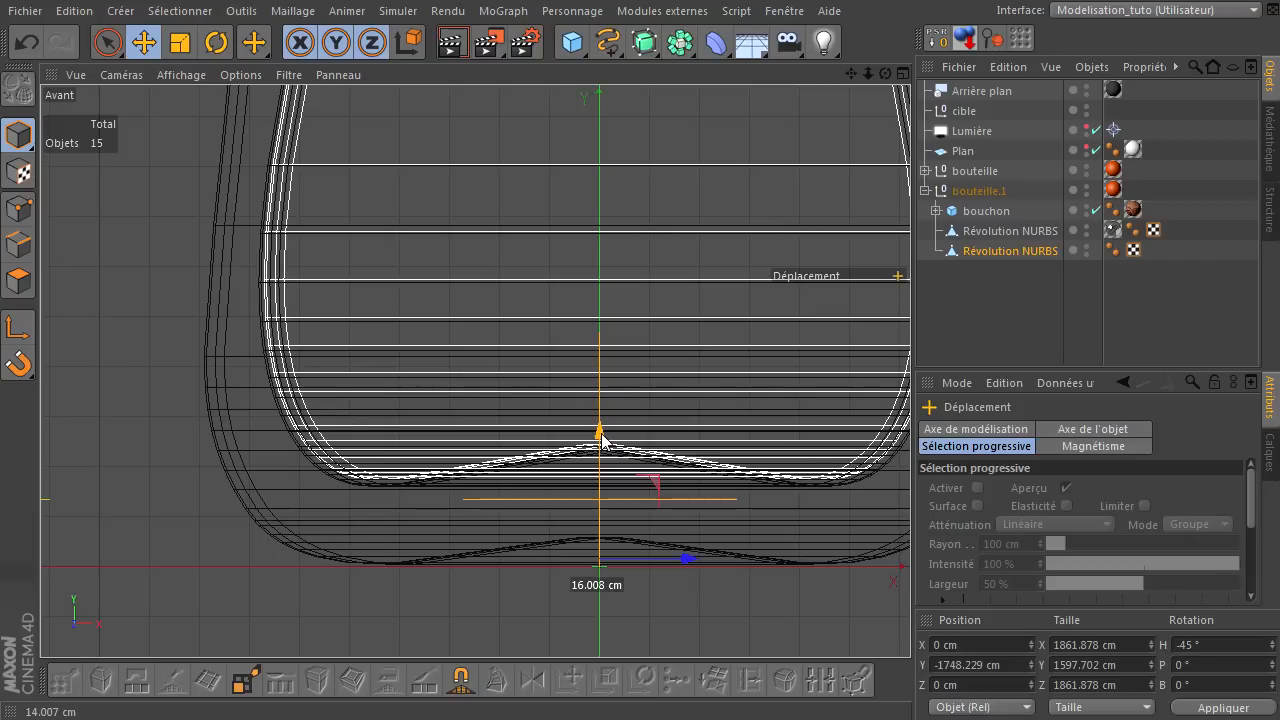
pyautogui.click(129, 305)
pyautogui.scroll(-4, 200, 364)
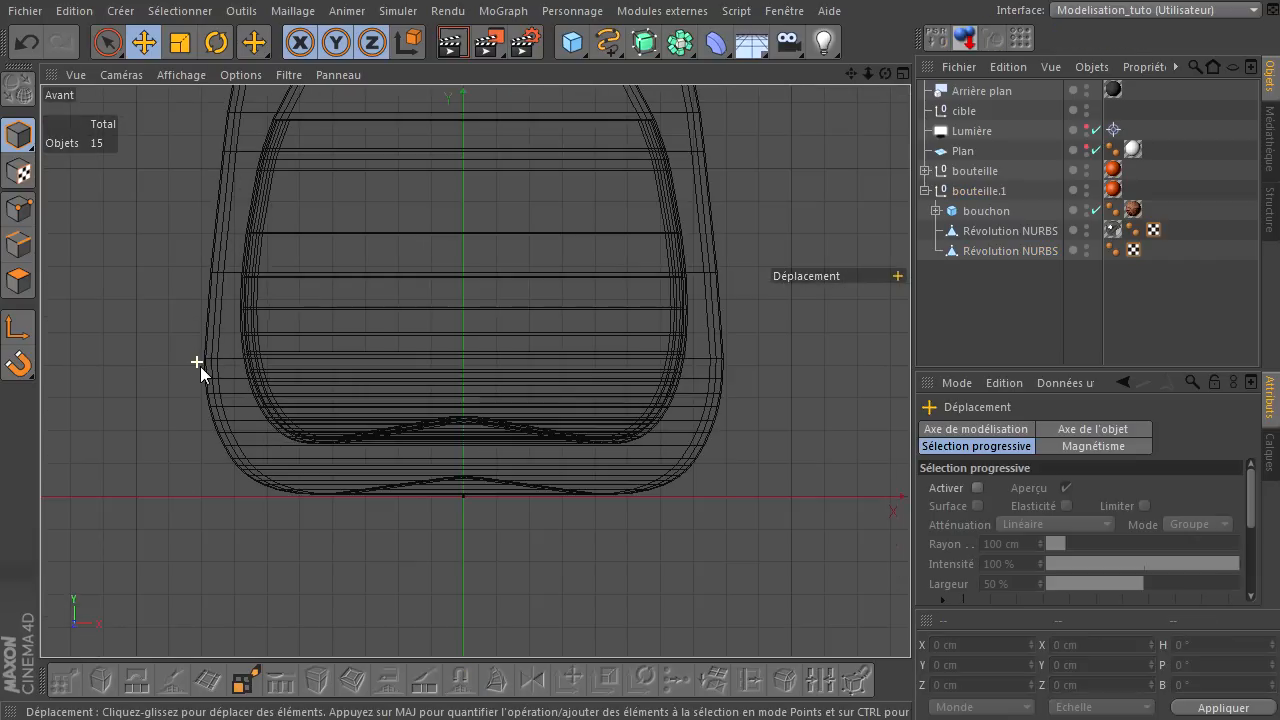
pyautogui.scroll(-2, 210, 372)
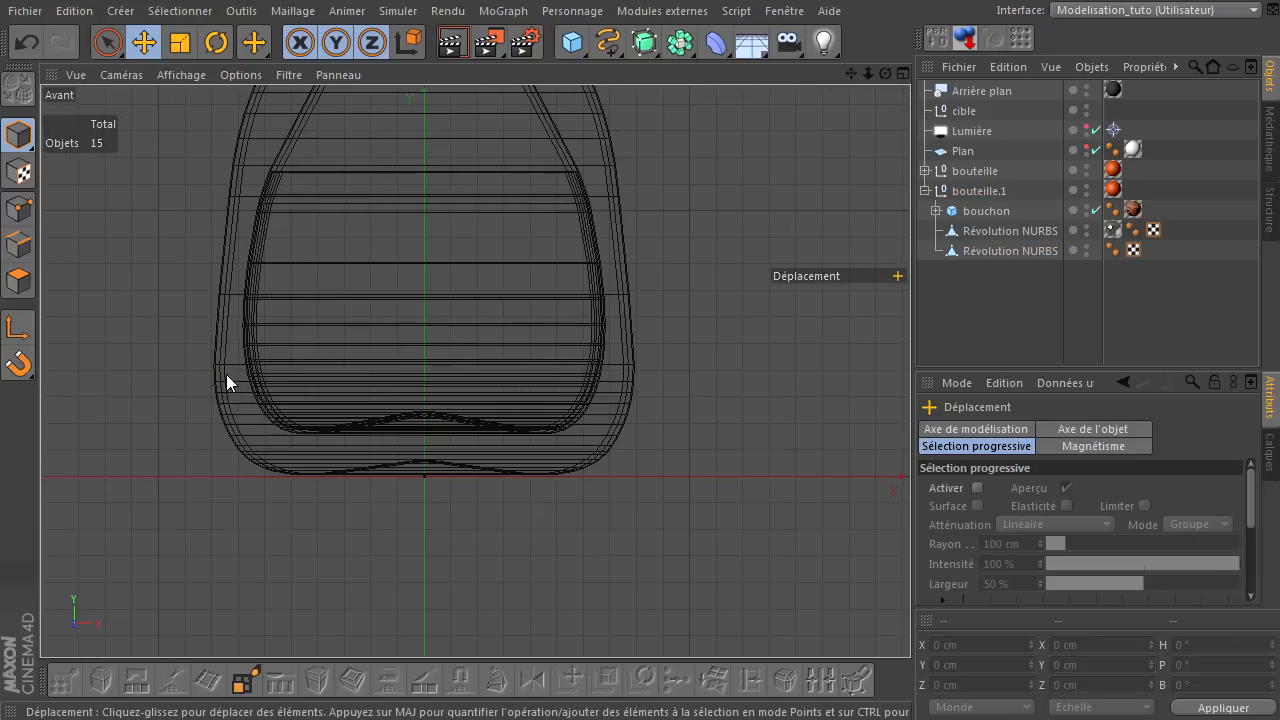
# - Rotate only the axis of bouteille.1's outer glass mesh about the vertical to align it with the square faces
pyautogui.middleClick(711, 255)
pyautogui.middleClick(313, 263)
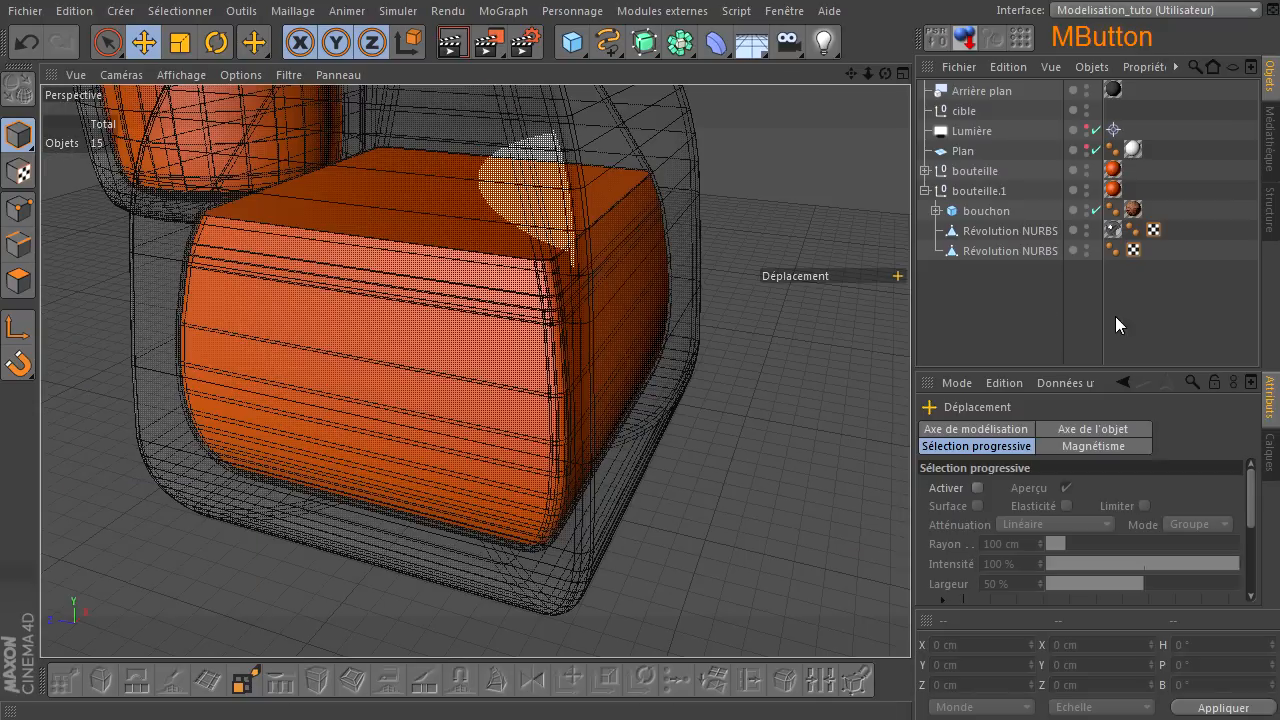
pyautogui.click(984, 192)
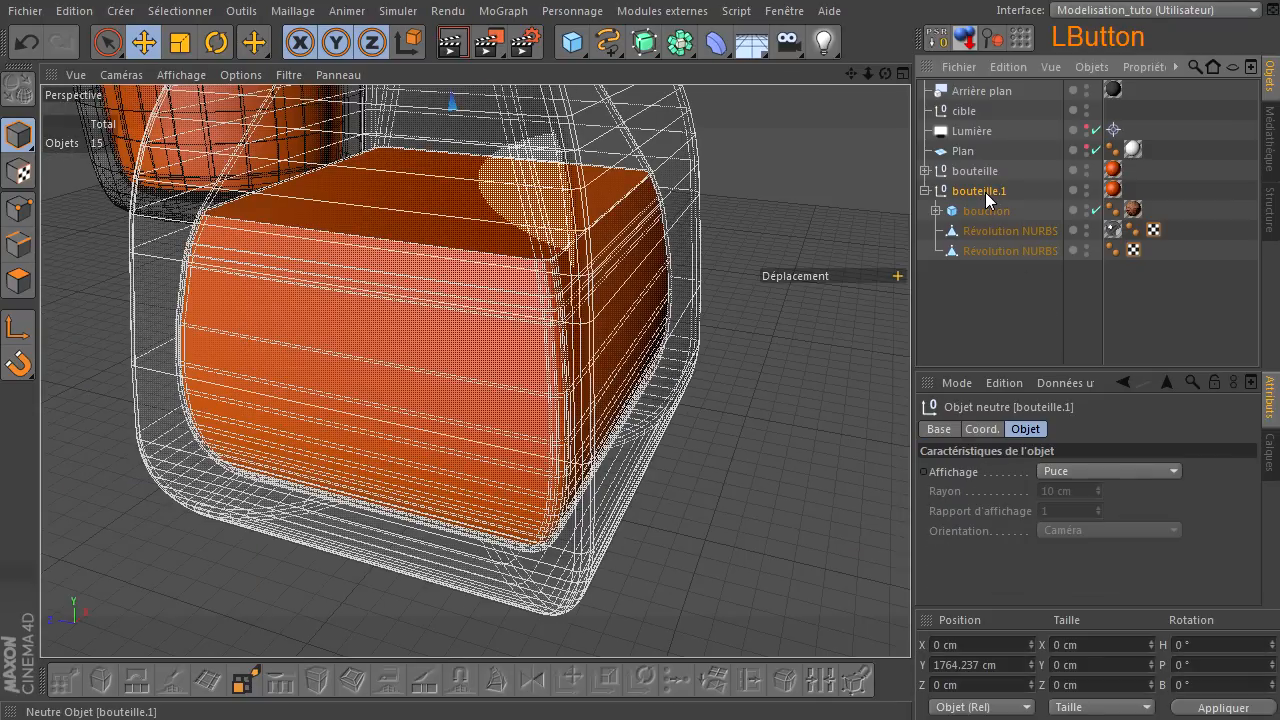
pyautogui.click(993, 232)
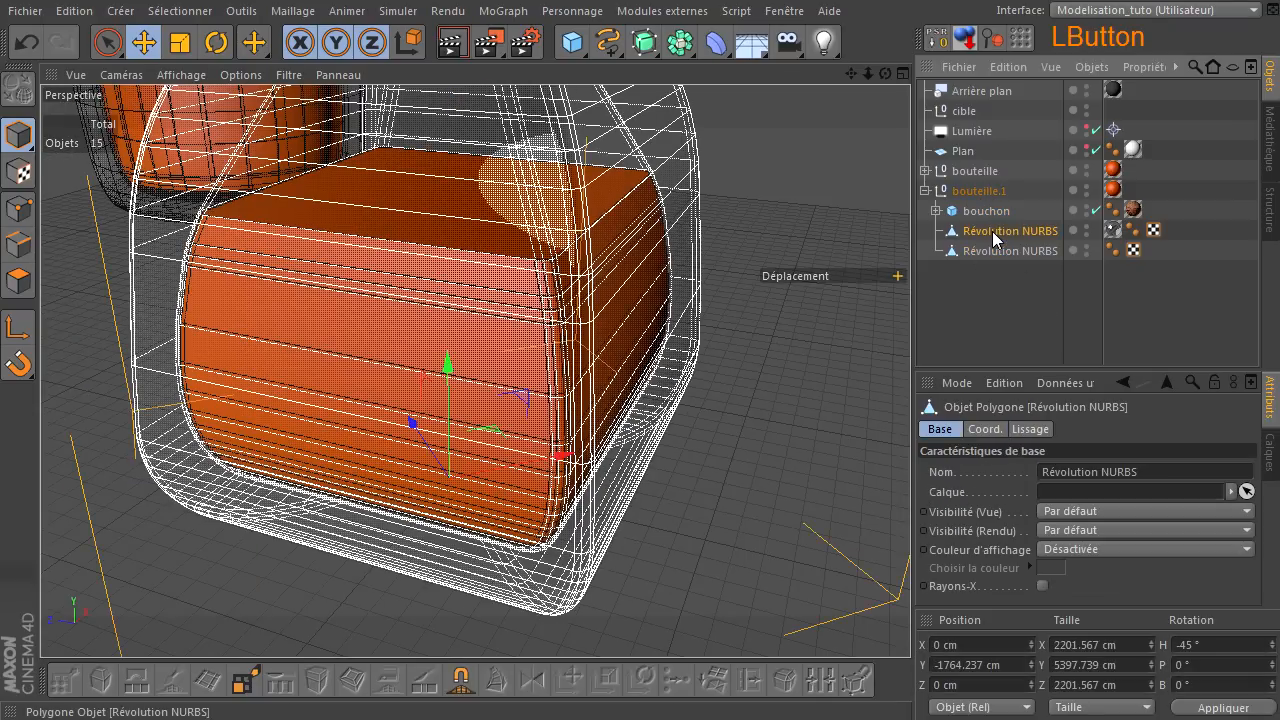
pyautogui.scroll(-5, 563, 366)
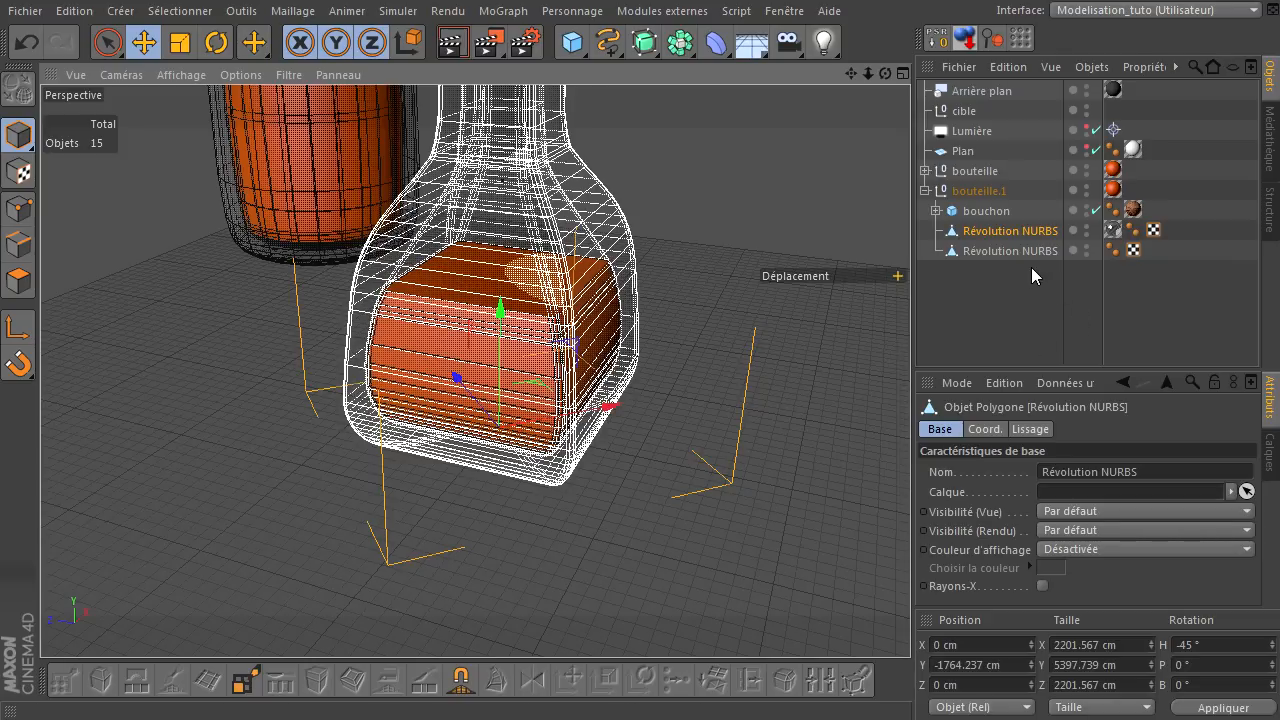
pyautogui.click(1034, 253)
pyautogui.click(1032, 237)
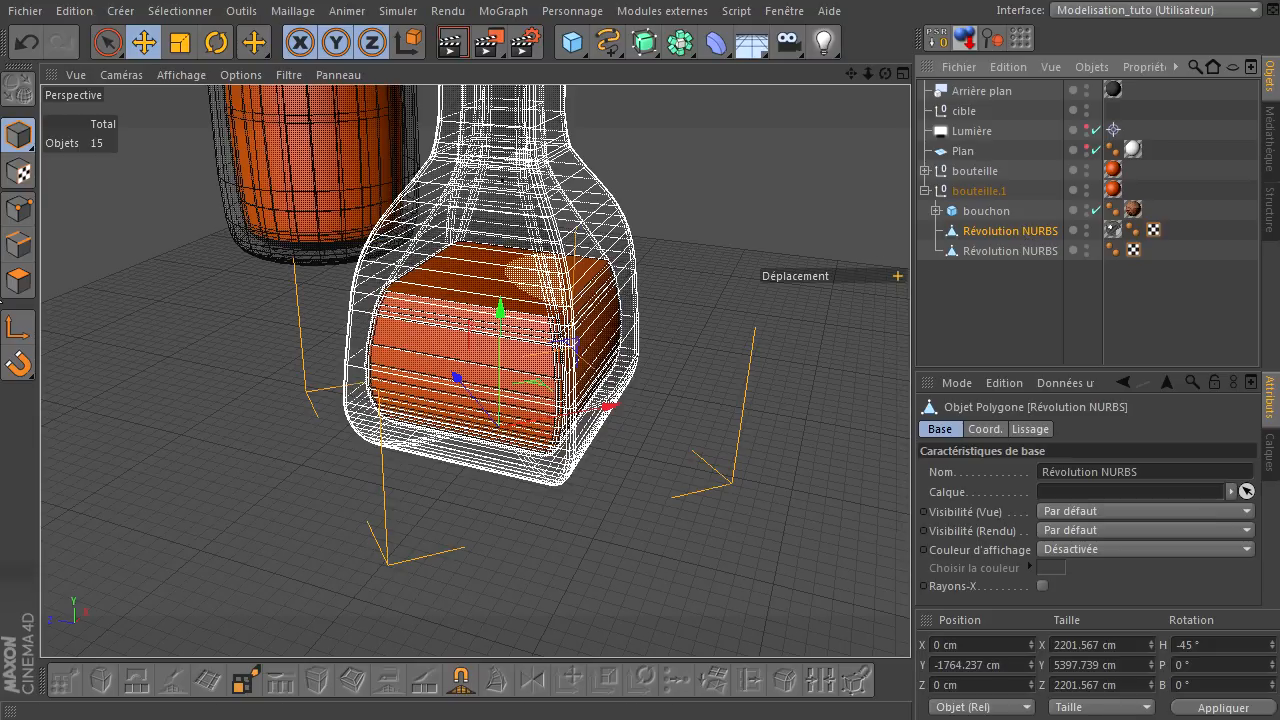
pyautogui.click(15, 332)
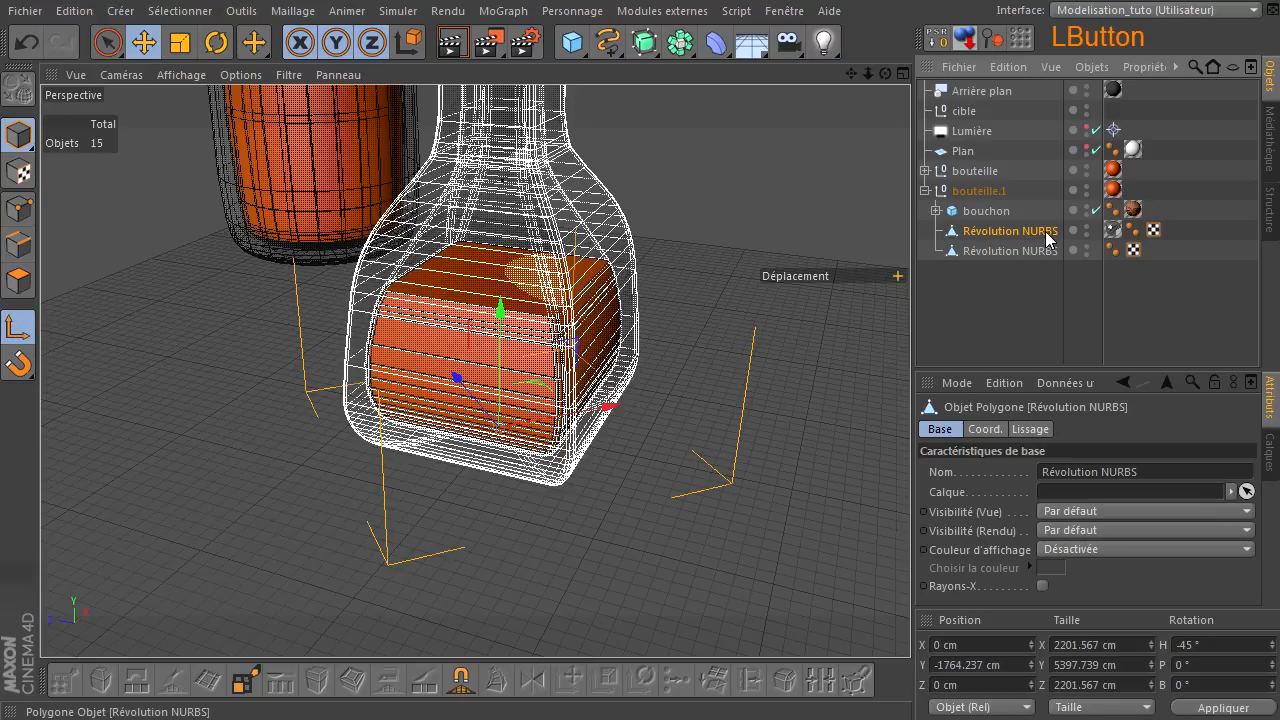
pyautogui.click(216, 42)
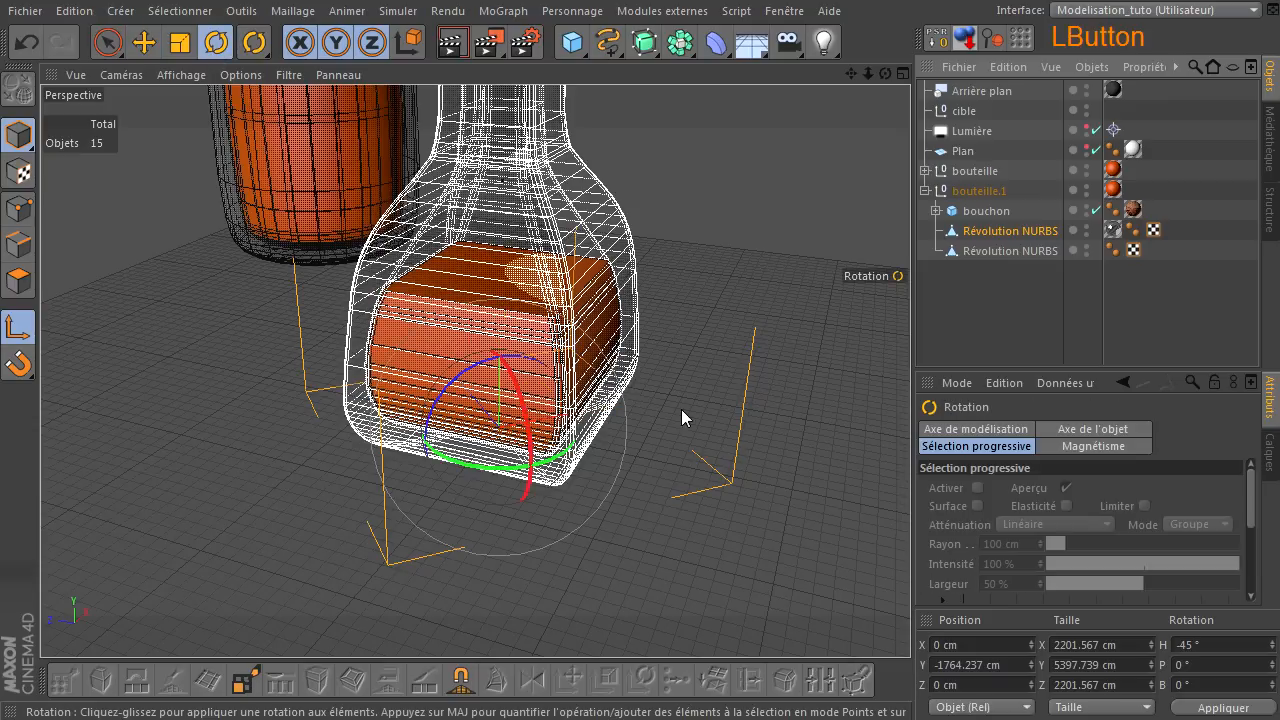
pyautogui.scroll(2, 561, 459)
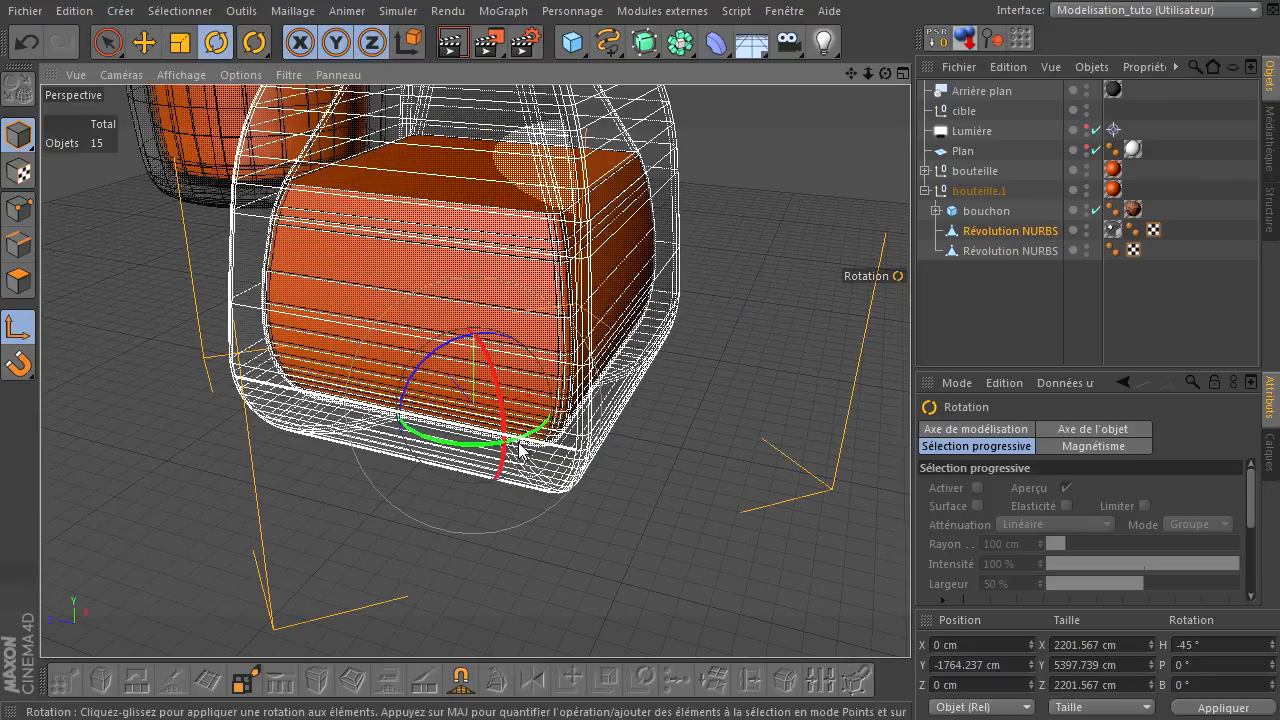
pyautogui.moveTo(521, 446); pyautogui.dragTo(461, 458)
# - Rotate only the axis of bouteille.1's inner liquid mesh to a heading of -90°, and leave axis editing
pyautogui.click(989, 251)
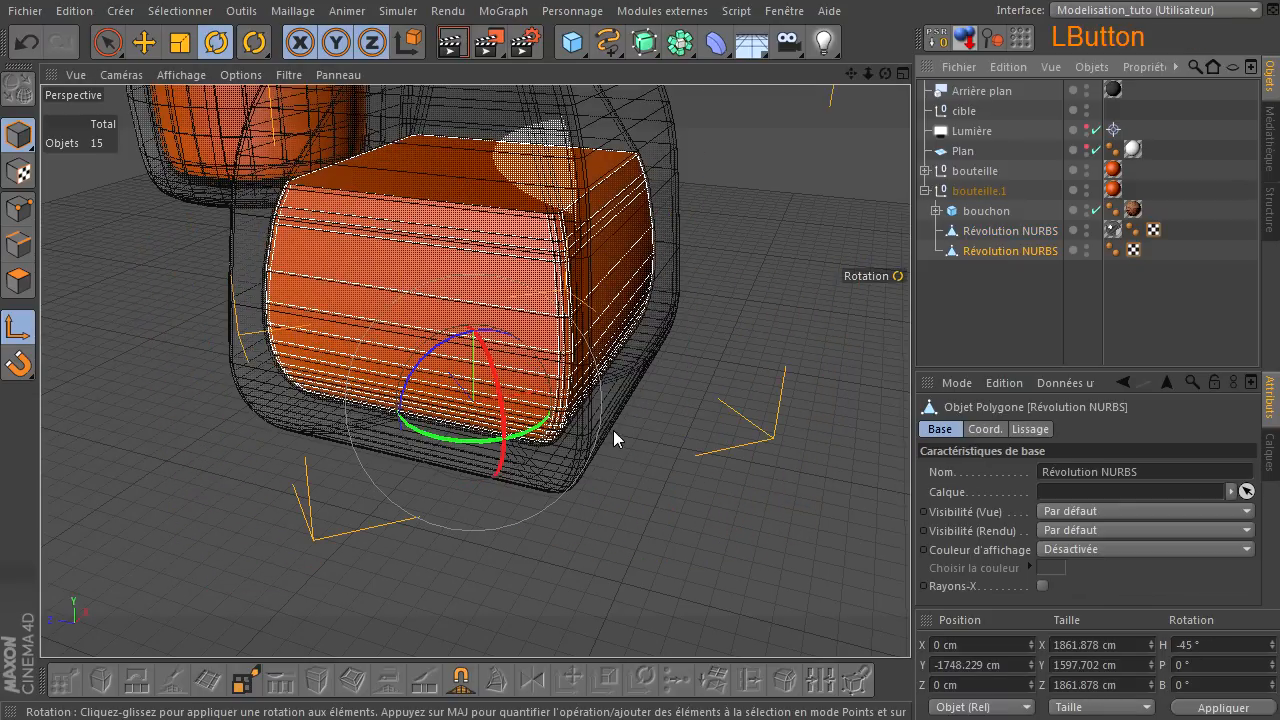
pyautogui.moveTo(524, 437); pyautogui.dragTo(471, 447)
pyautogui.click(18, 327)
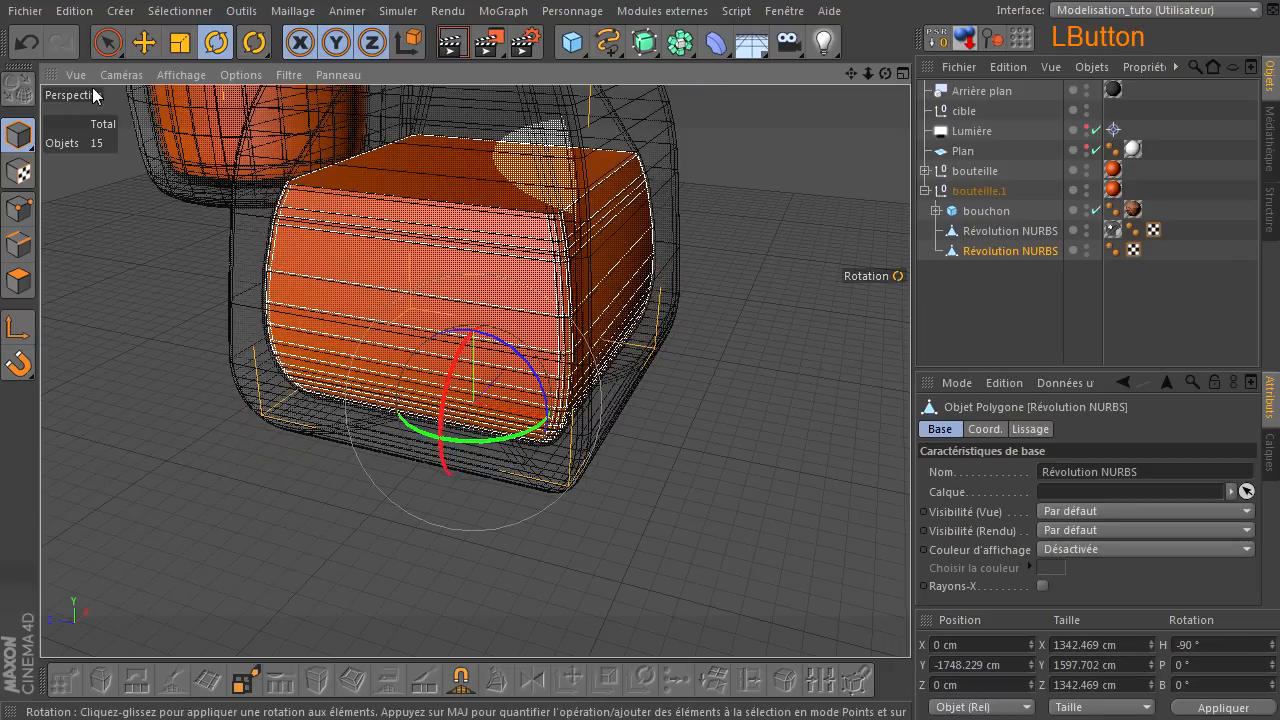
# - Move the square bottle bouteille.1 along the Z axis to stand beside the round bottle, and render a preview of the view
pyautogui.click(109, 43)
pyautogui.click(78, 188)
pyautogui.scroll(-8, 118, 310)
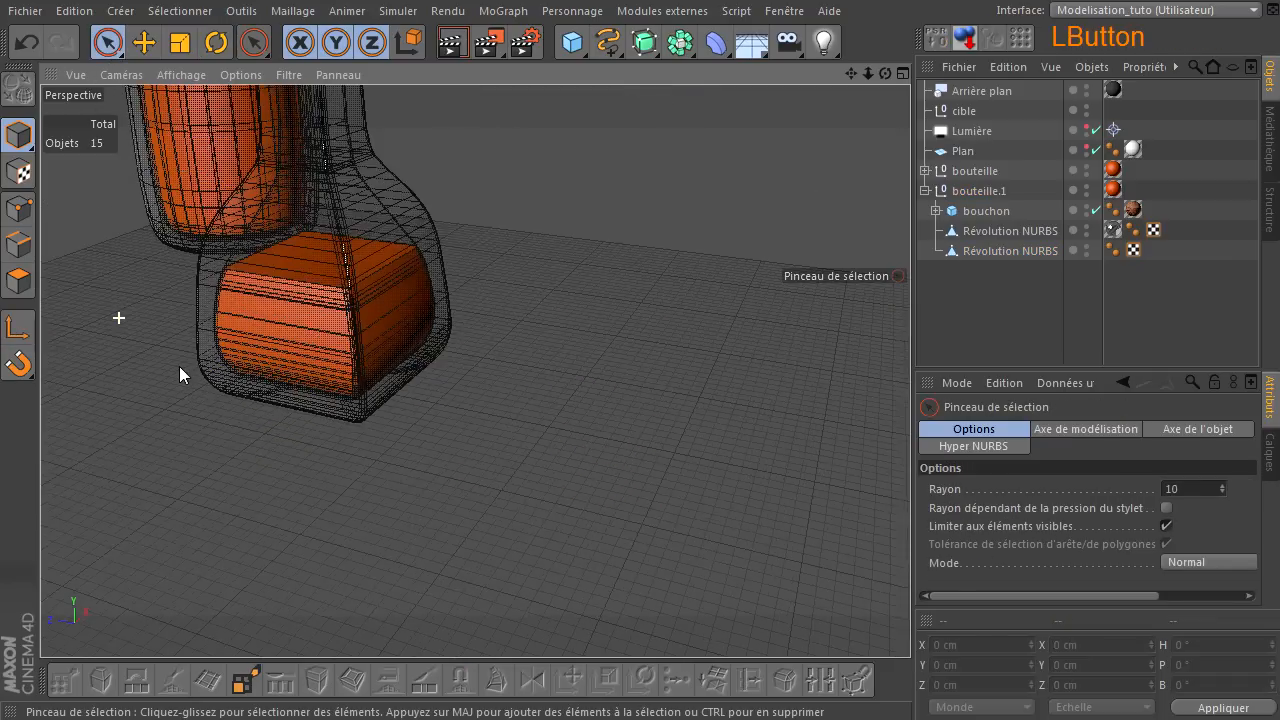
pyautogui.moveTo(851, 73); pyautogui.dragTo(991, 200)
pyautogui.click(978, 190)
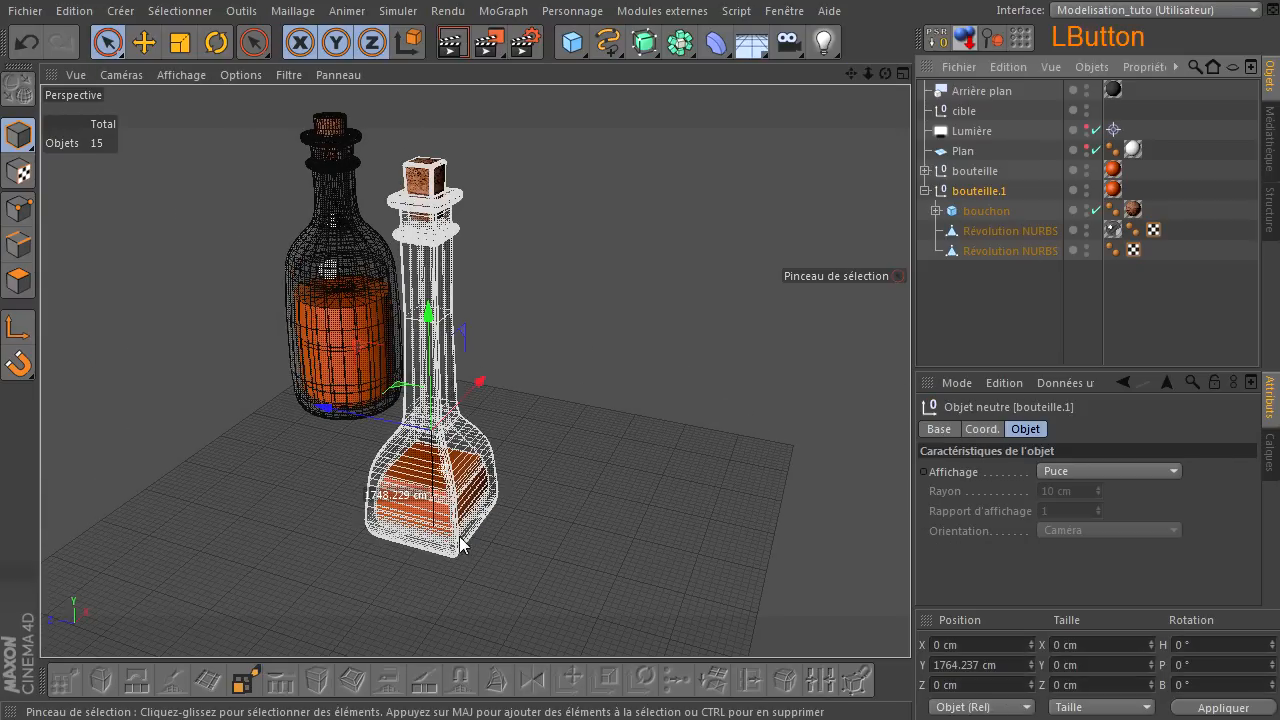
pyautogui.moveTo(339, 415); pyautogui.dragTo(155, 421)
pyautogui.click(512, 373)
pyautogui.click(451, 42)
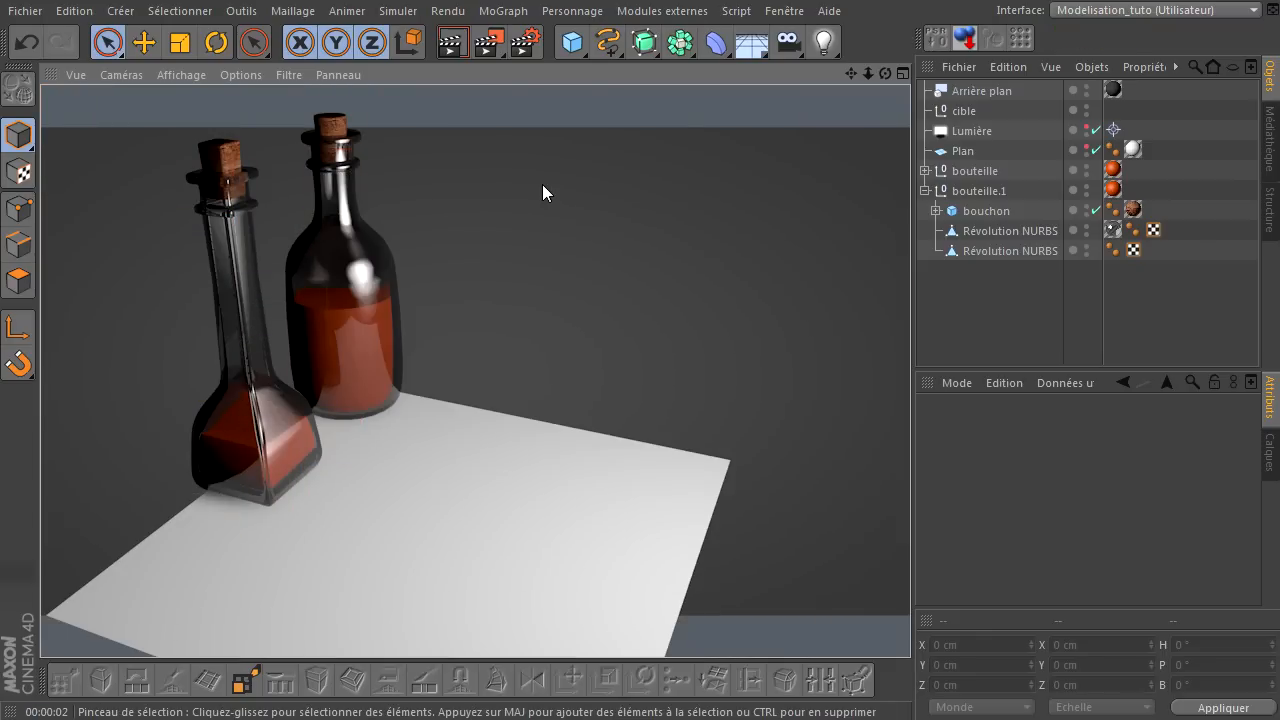
pyautogui.click(801, 336)
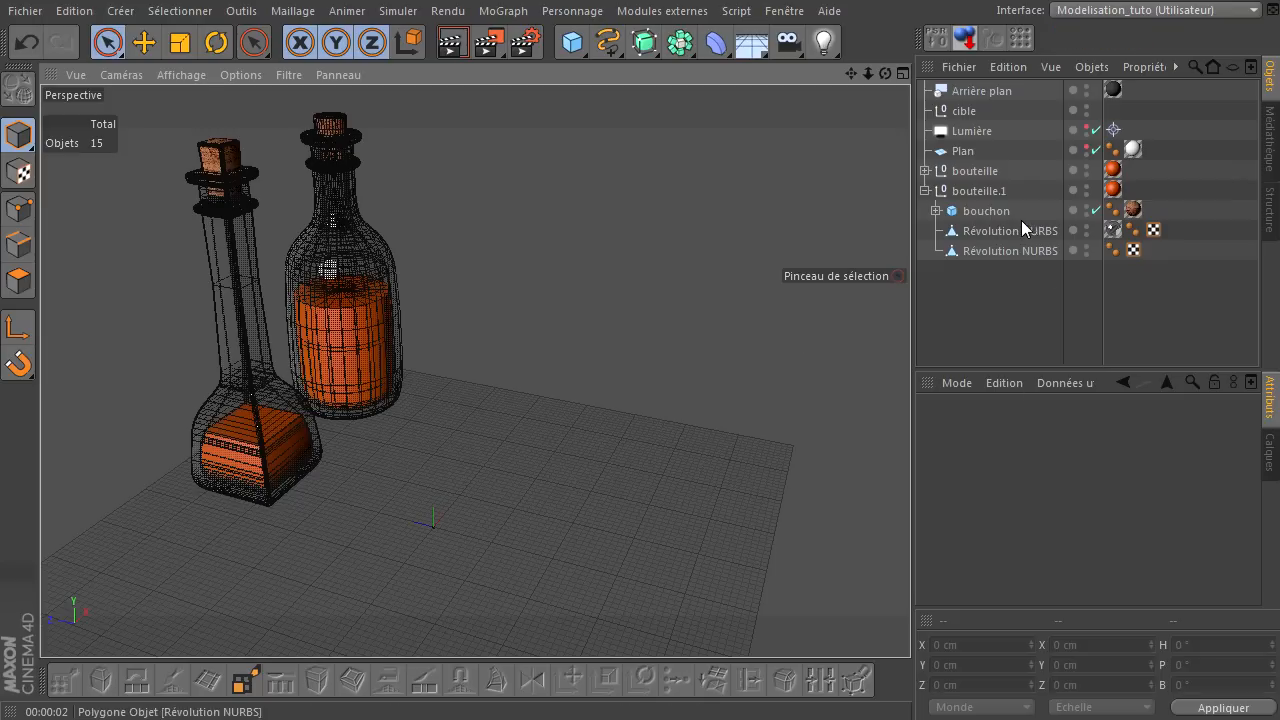
# - Duplicate the bouteille group below bouteille.1 and rename the copy as fiole
pyautogui.click(926, 190)
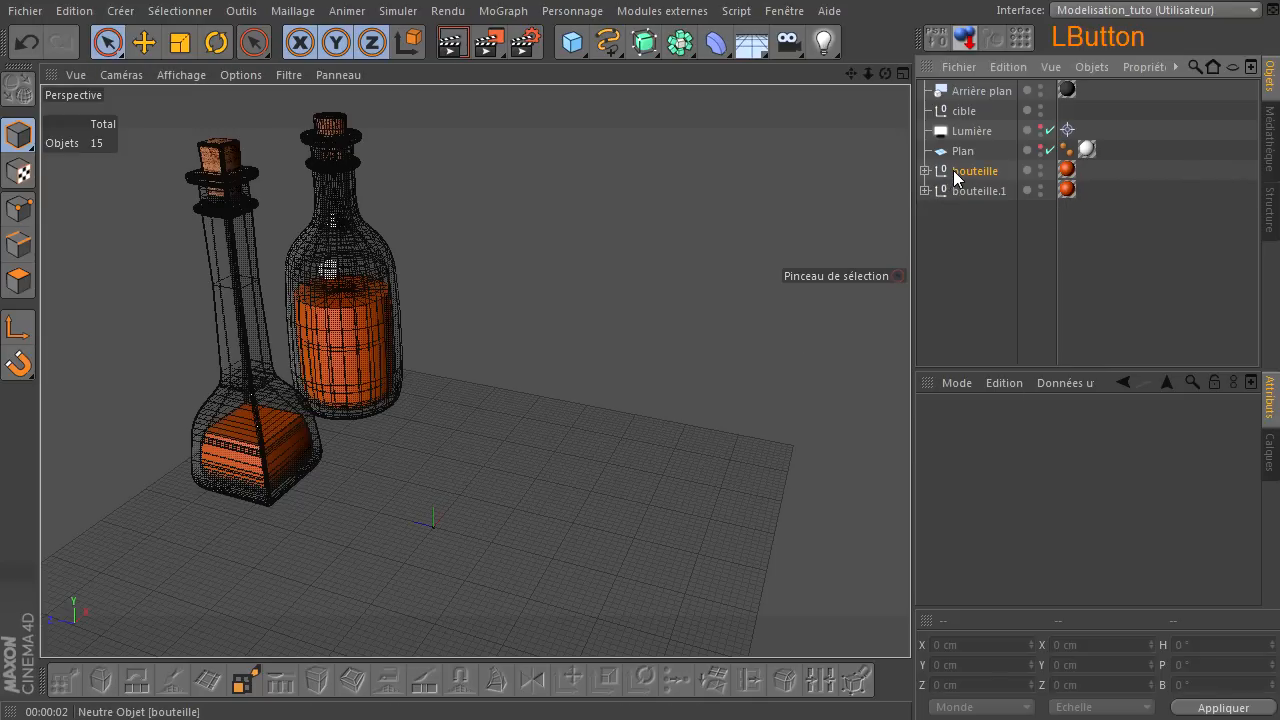
pyautogui.click(957, 177)
pyautogui.keyDown('ctrl'); pyautogui.moveTo(953, 178); pyautogui.dragTo(967, 245); pyautogui.keyUp('ctrl')
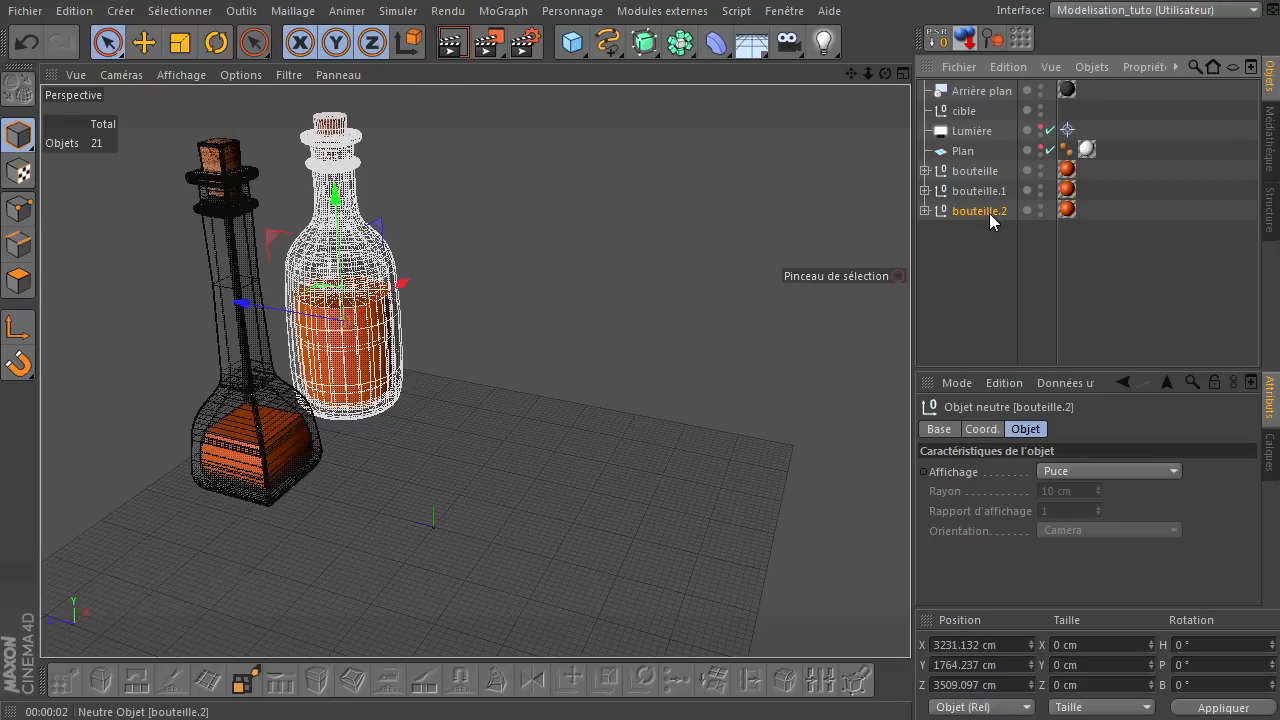
pyautogui.doubleClick(971, 214)
pyautogui.write('fiol')
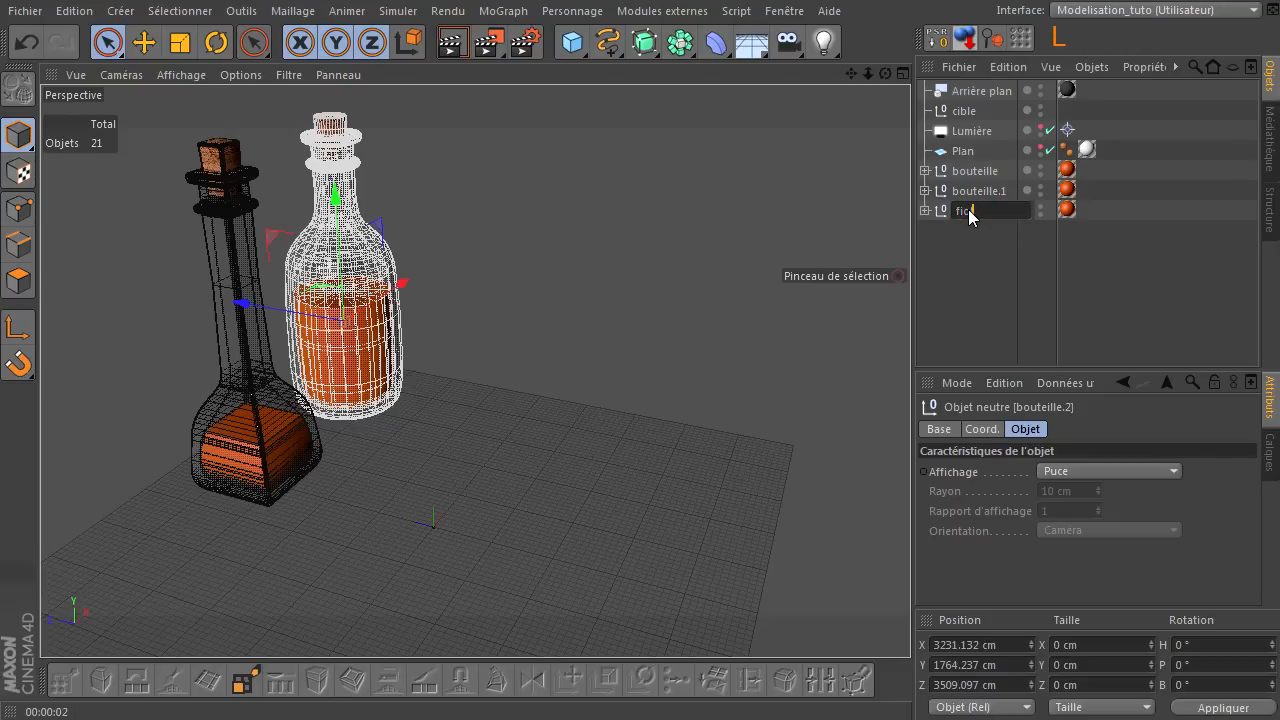
pyautogui.write('e')
pyautogui.press('Return')
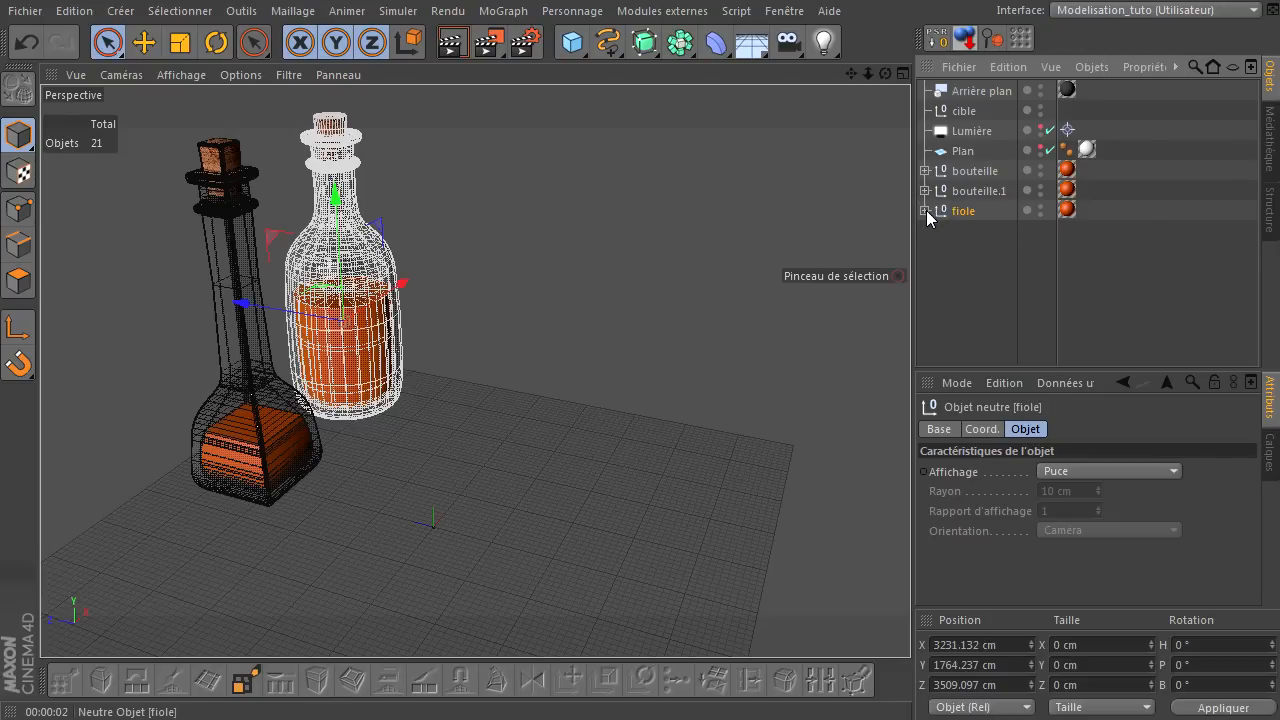
# - Delete the liquid's Révolution NURBS from the fiole group
pyautogui.click(925, 212)
pyautogui.click(995, 272)
pyautogui.press('Delete')
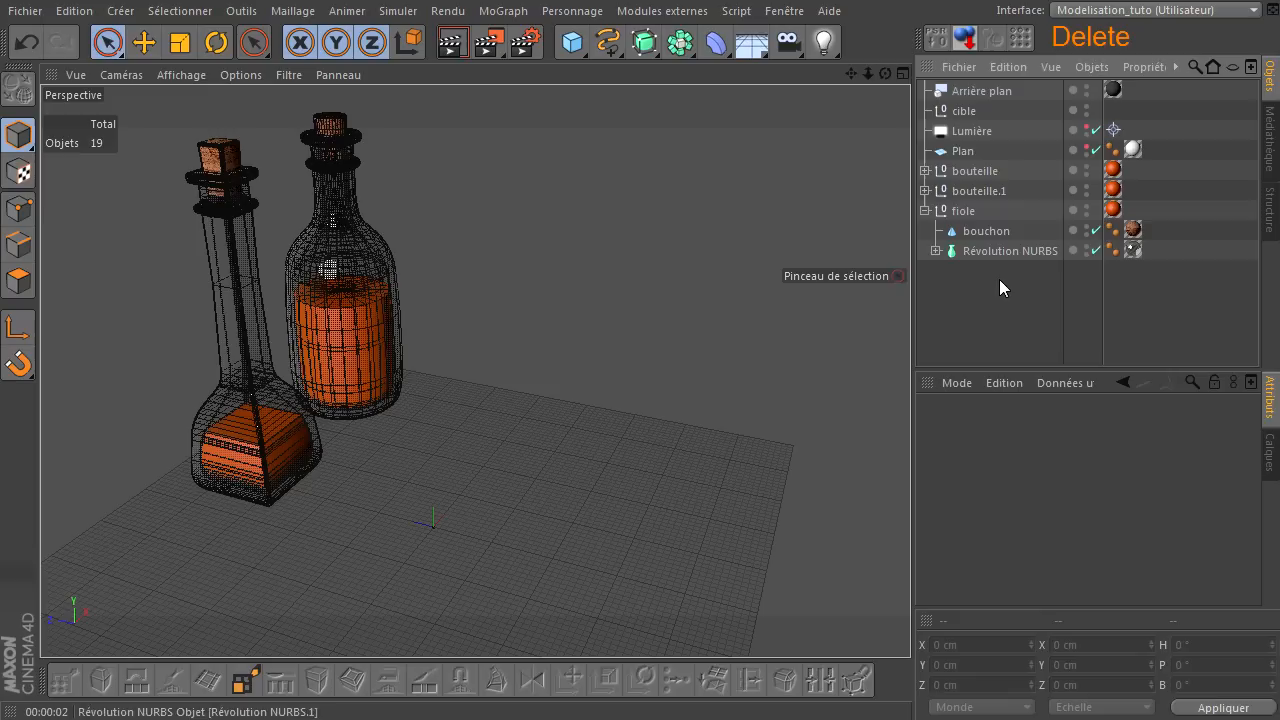
# - Reset the fiole group's position to the world origin
pyautogui.click(966, 212)
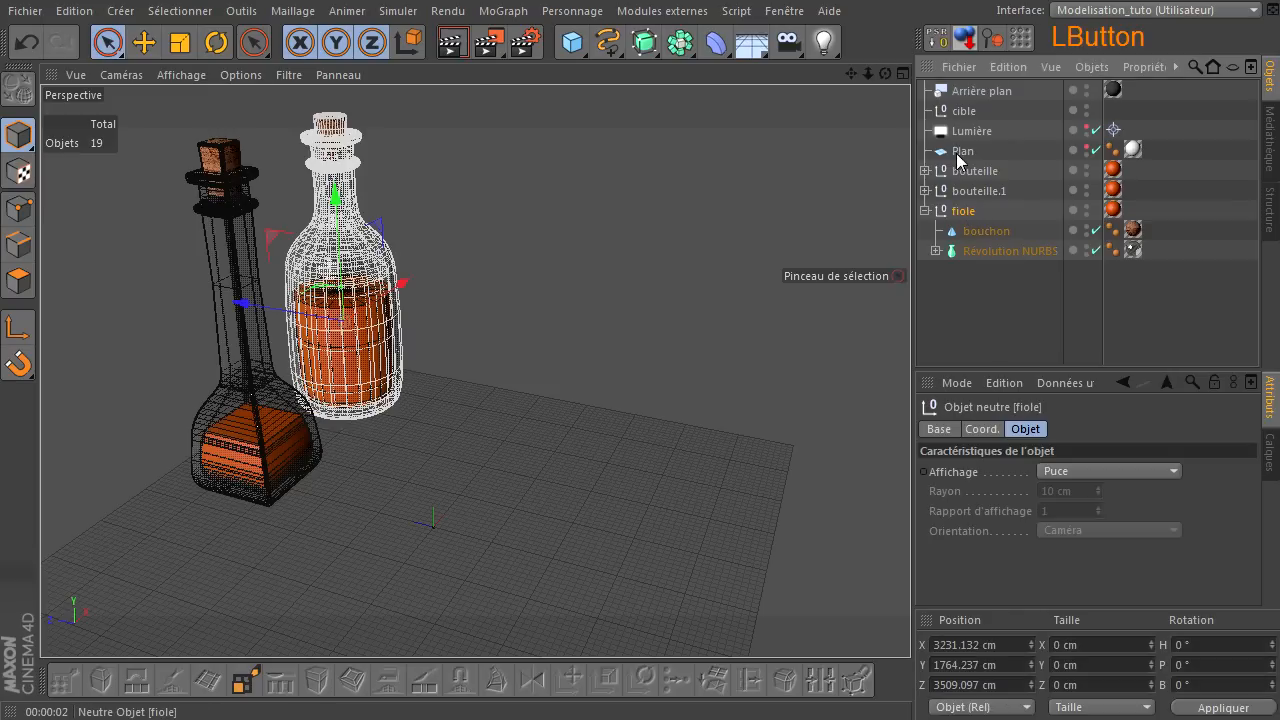
pyautogui.click(936, 37)
pyautogui.middleClick(697, 343)
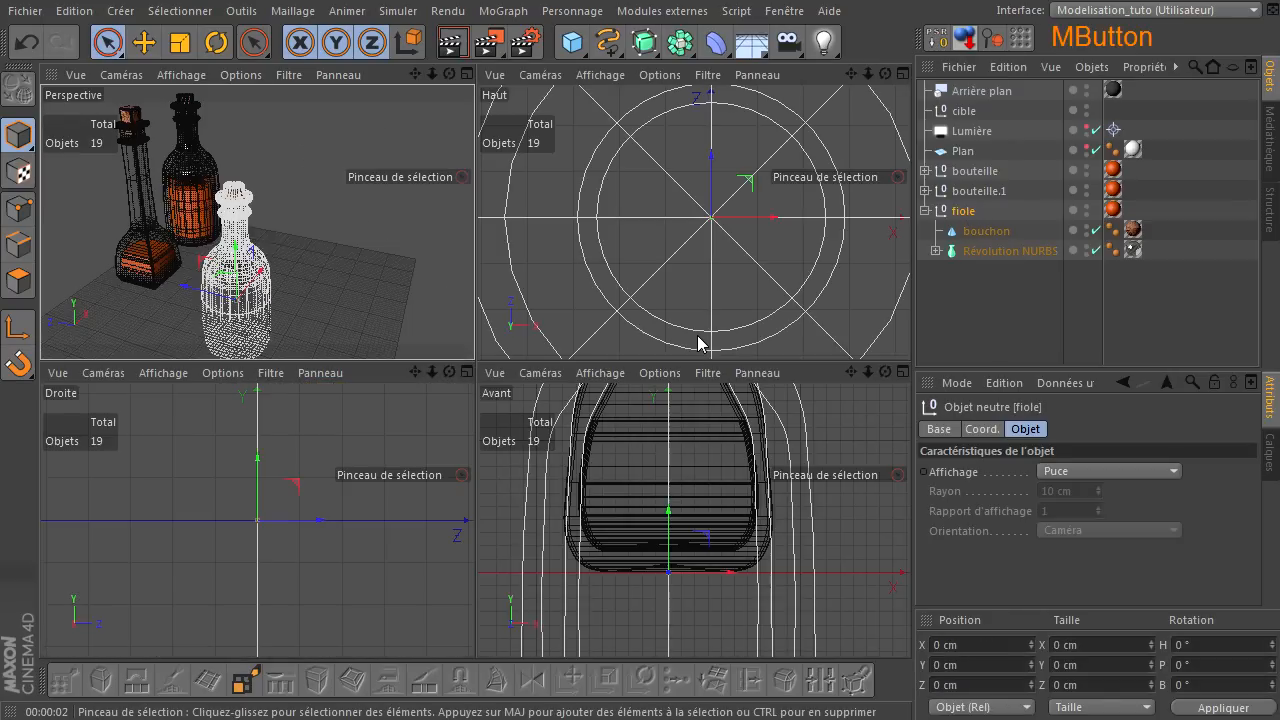
pyautogui.middleClick(632, 455)
pyautogui.scroll(-5, 599, 512)
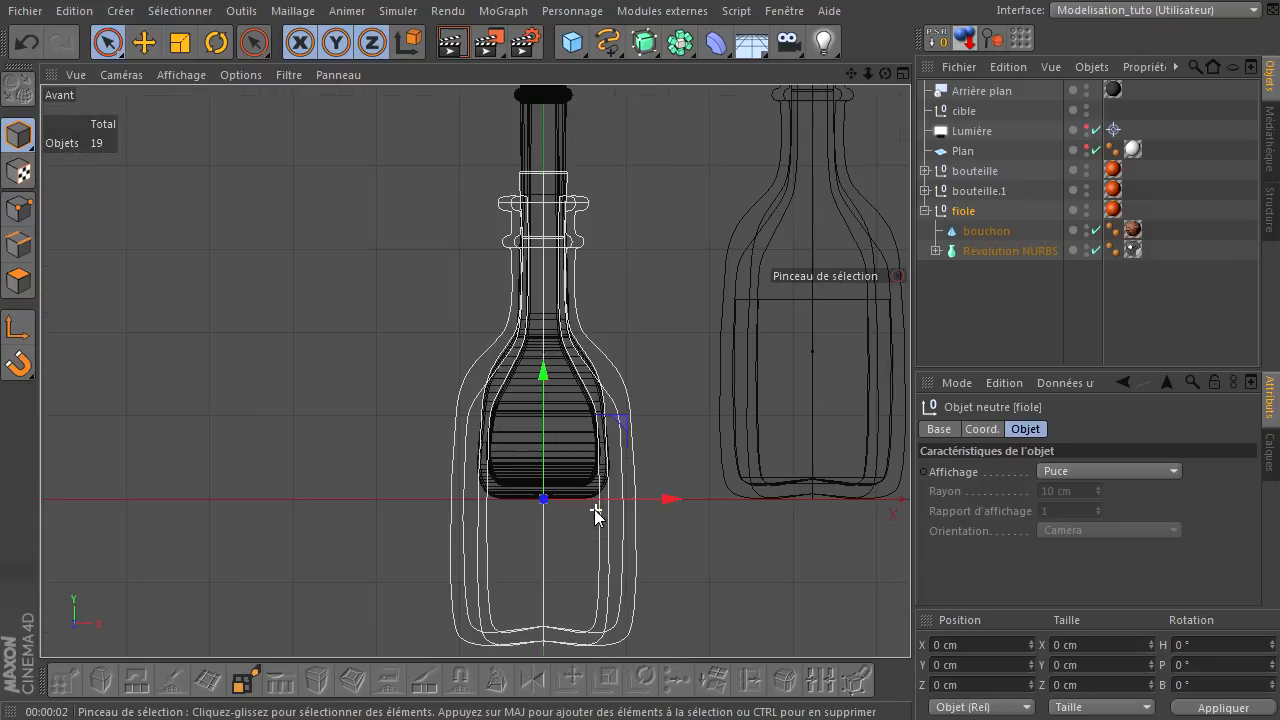
pyautogui.moveTo(852, 76)
pyautogui.mouseDown()
pyautogui.moveTo(885, 497)
pyautogui.moveTo(910, 490)
pyautogui.moveTo(839, 79)
pyautogui.mouseUp()
# - Hide the bouteille and bouteille.1 groups, leaving only fiole displayed in the front view
pyautogui.middleClick(554, 293)
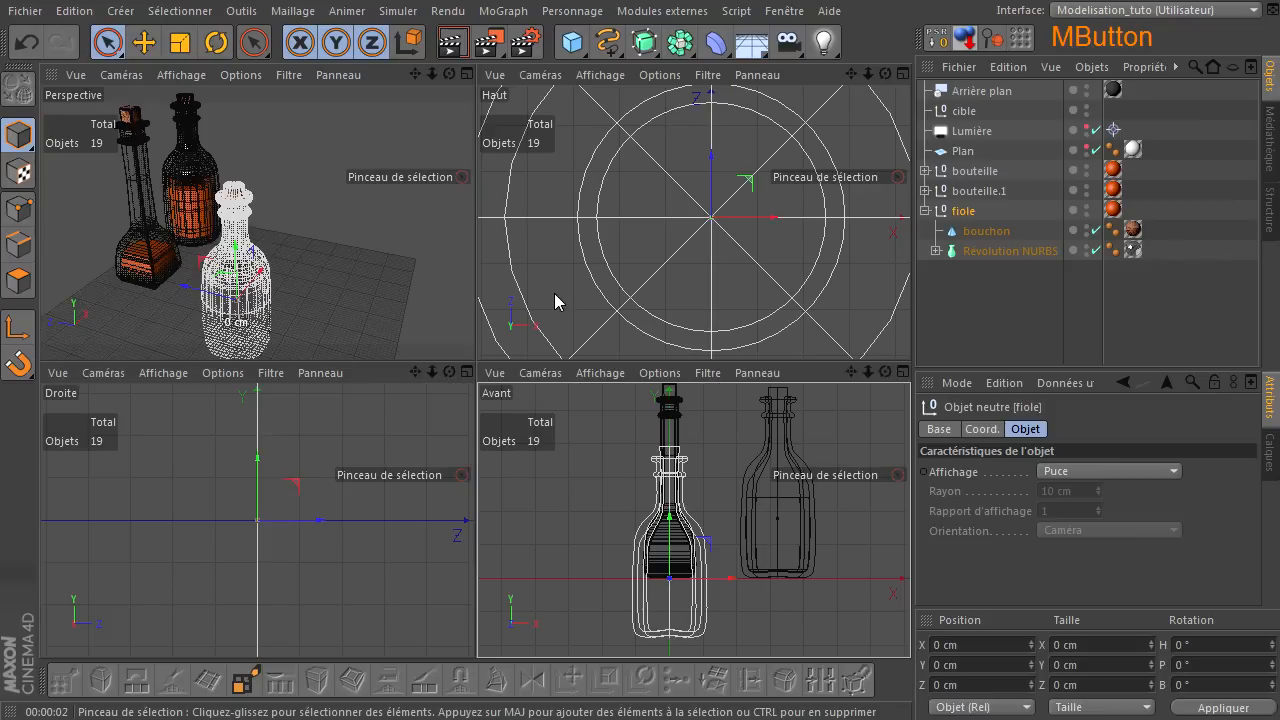
pyautogui.scroll(-8, 250, 490)
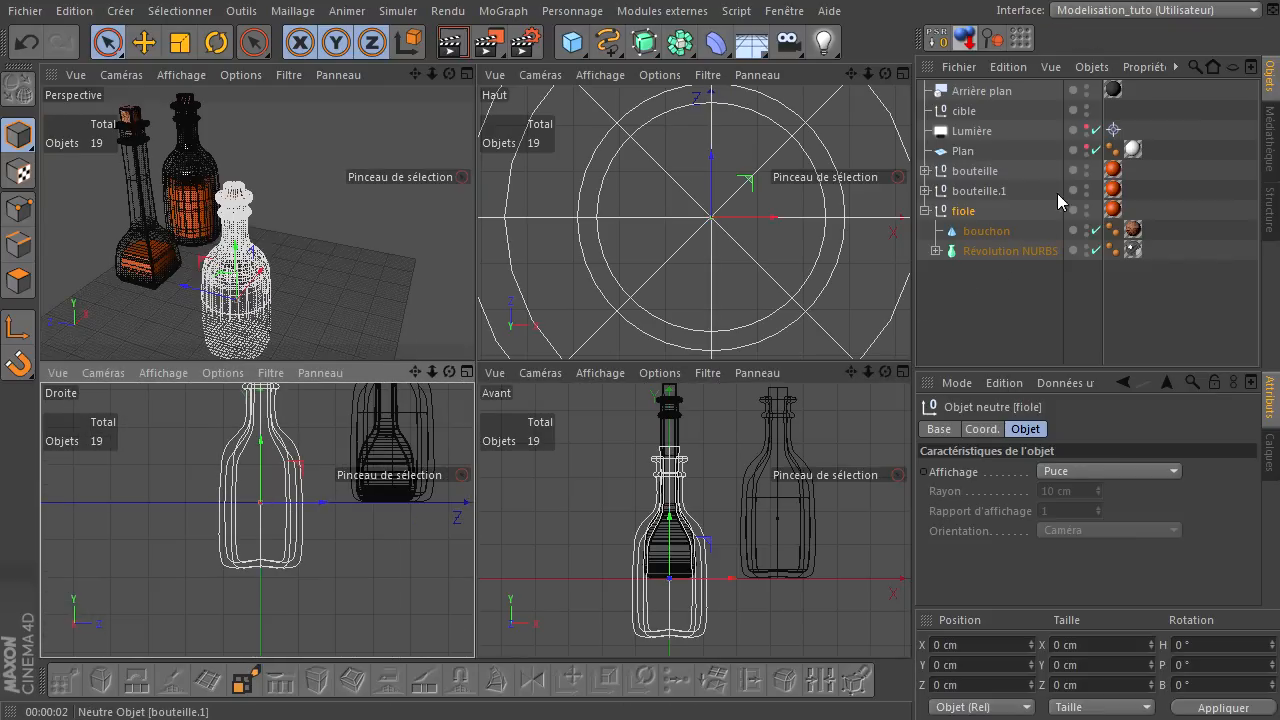
pyautogui.click(1088, 168)
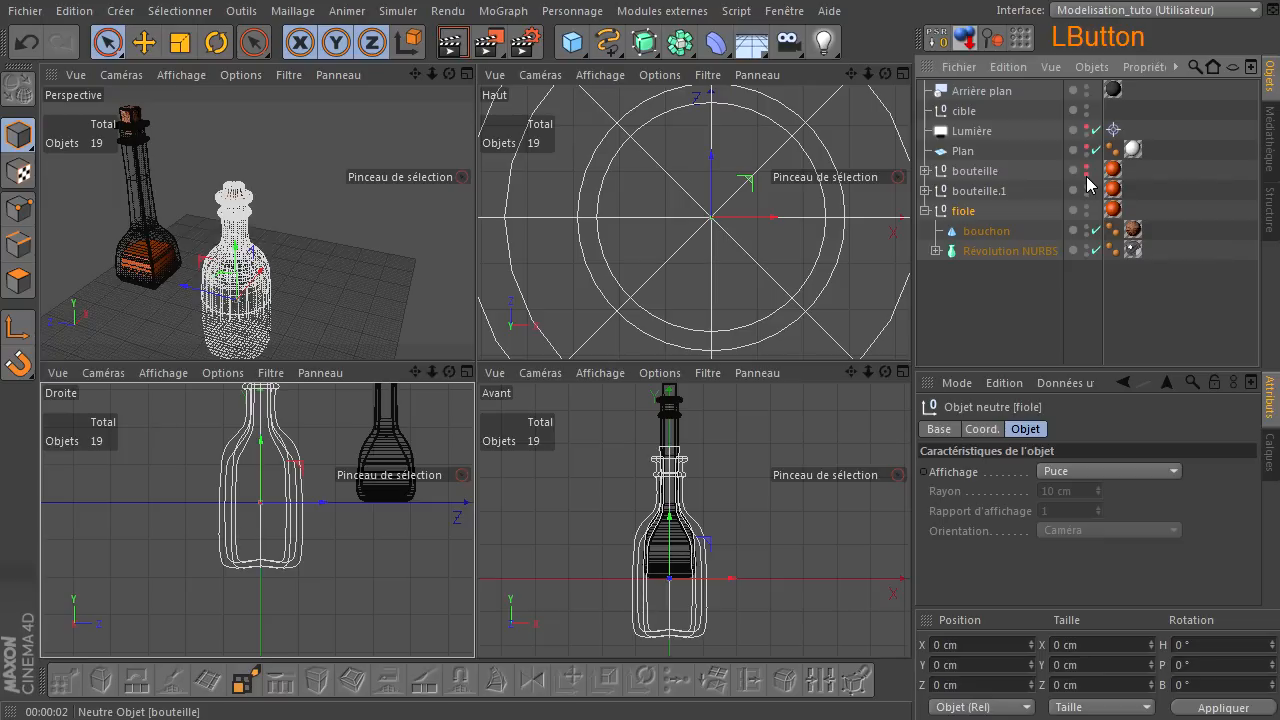
pyautogui.click(1087, 188)
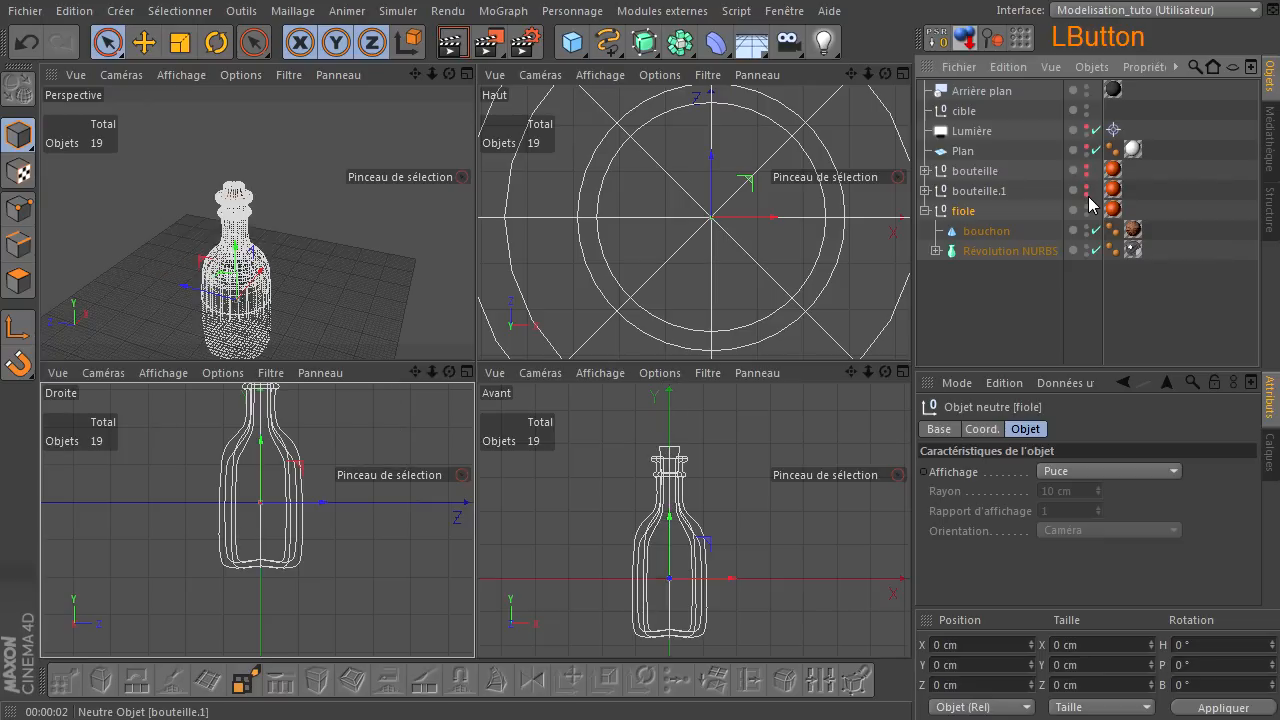
pyautogui.middleClick(618, 416)
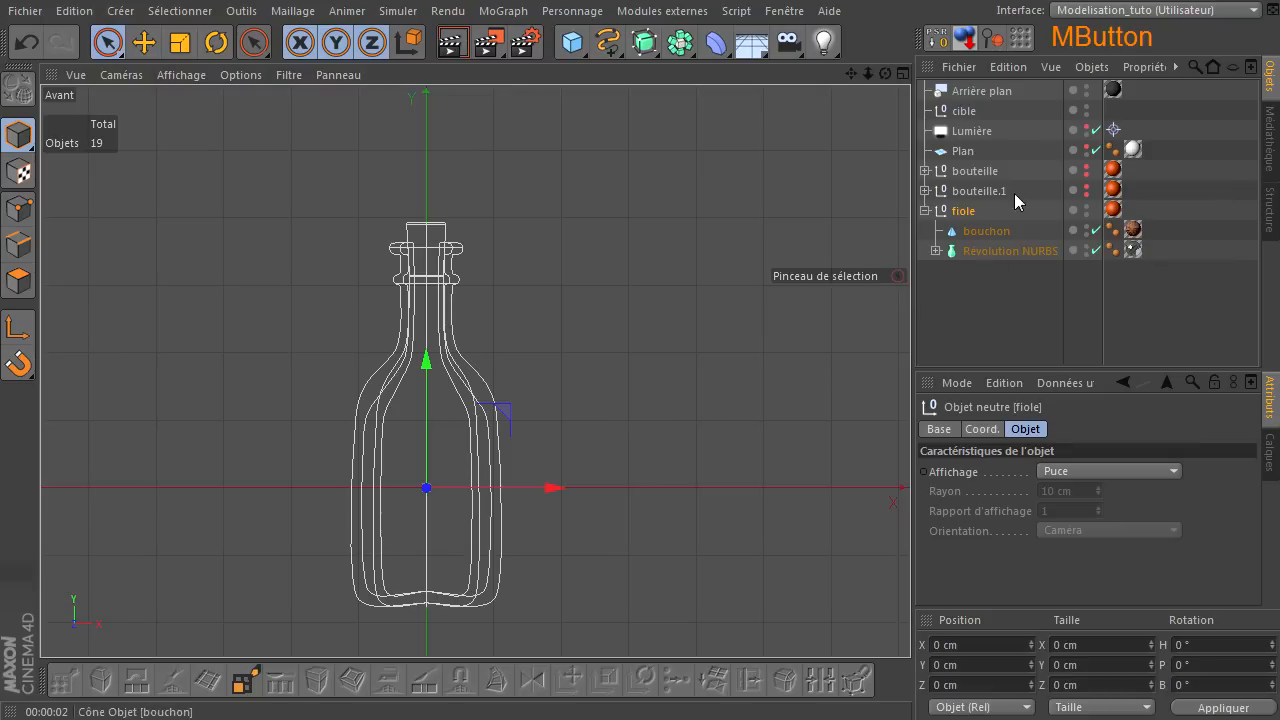
# - Drop the fiole group so that its base rests on the floor
pyautogui.click(972, 212)
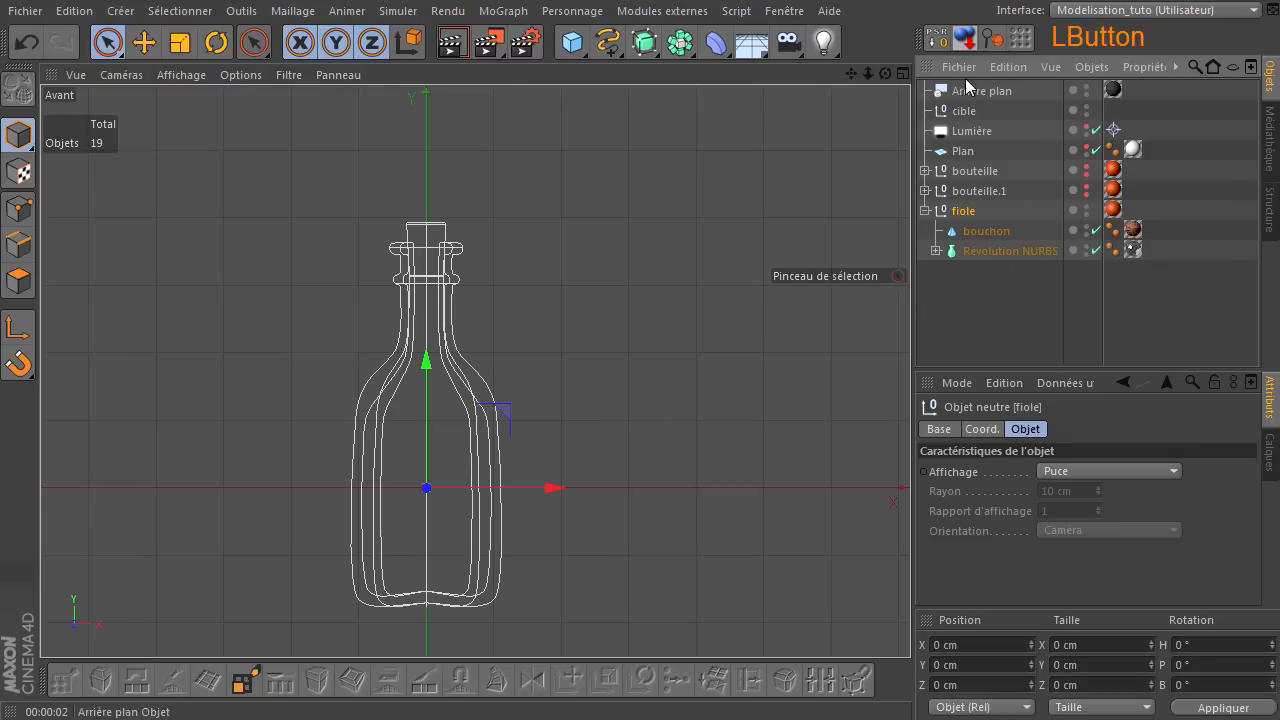
pyautogui.click(972, 35)
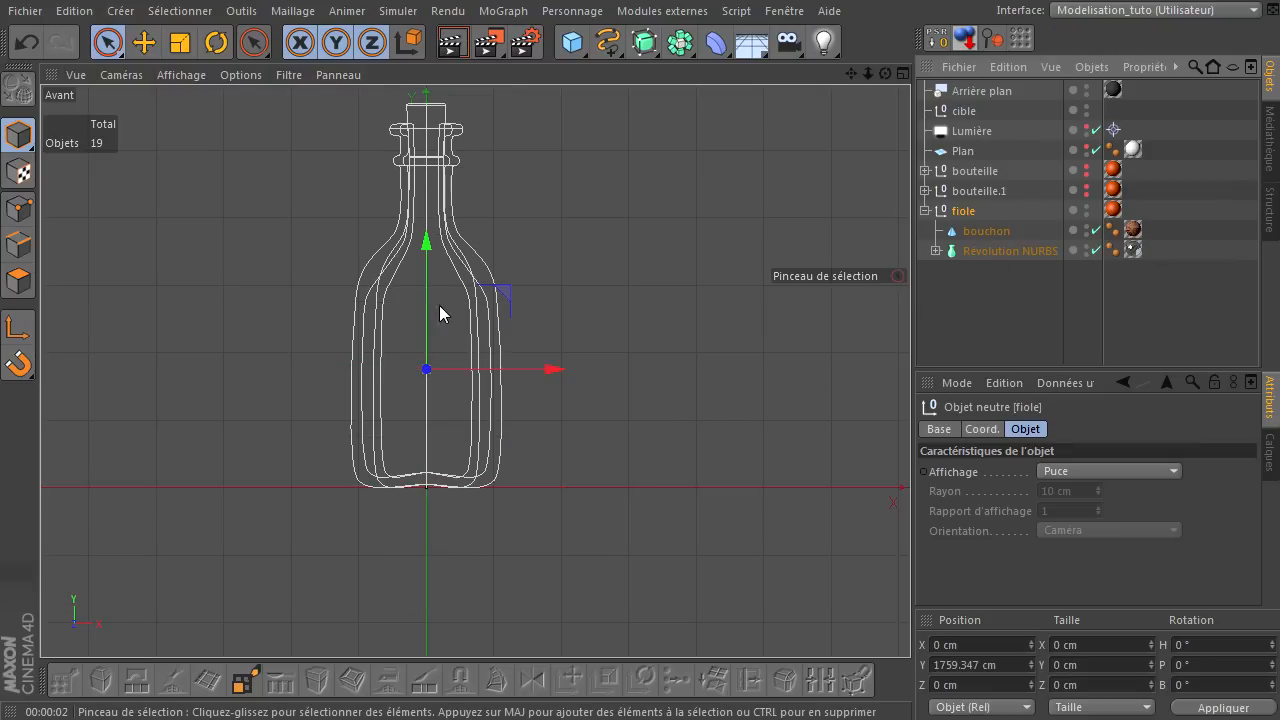
pyautogui.moveTo(852, 75); pyautogui.dragTo(910, 114)
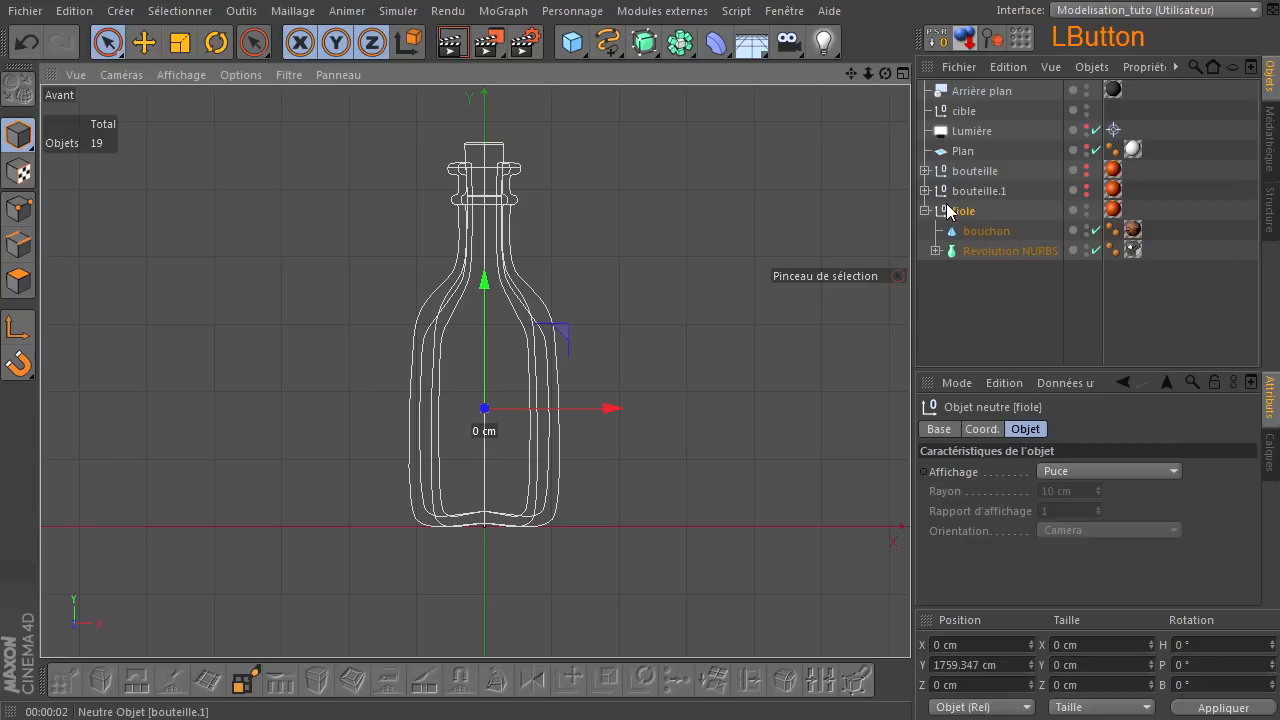
# - Select fiole's profile Spline and disable its parent Révolution NURBS to expose the bare profile
pyautogui.click(934, 251)
pyautogui.click(985, 272)
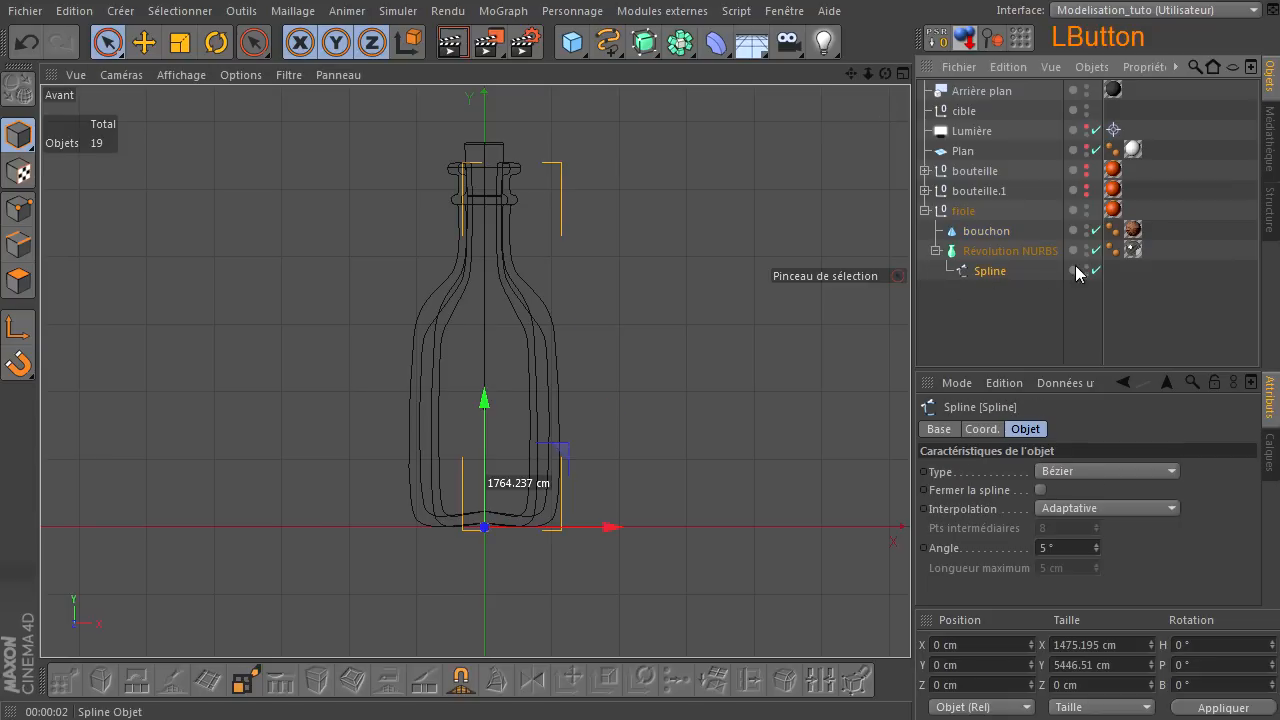
pyautogui.click(1096, 251)
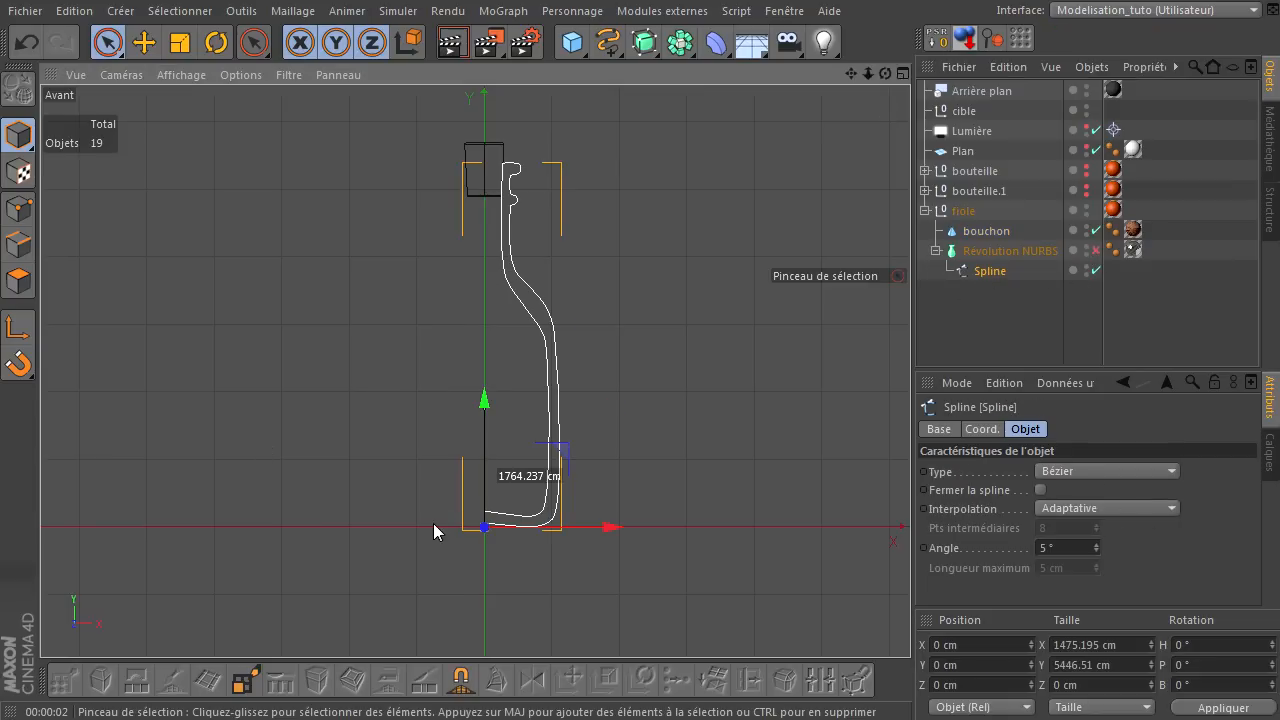
# - In point mode, lower the profile's outermost base point on the central axis to about Y 7 cm
pyautogui.scroll(5, 437, 525)
pyautogui.scroll(1, 437, 525)
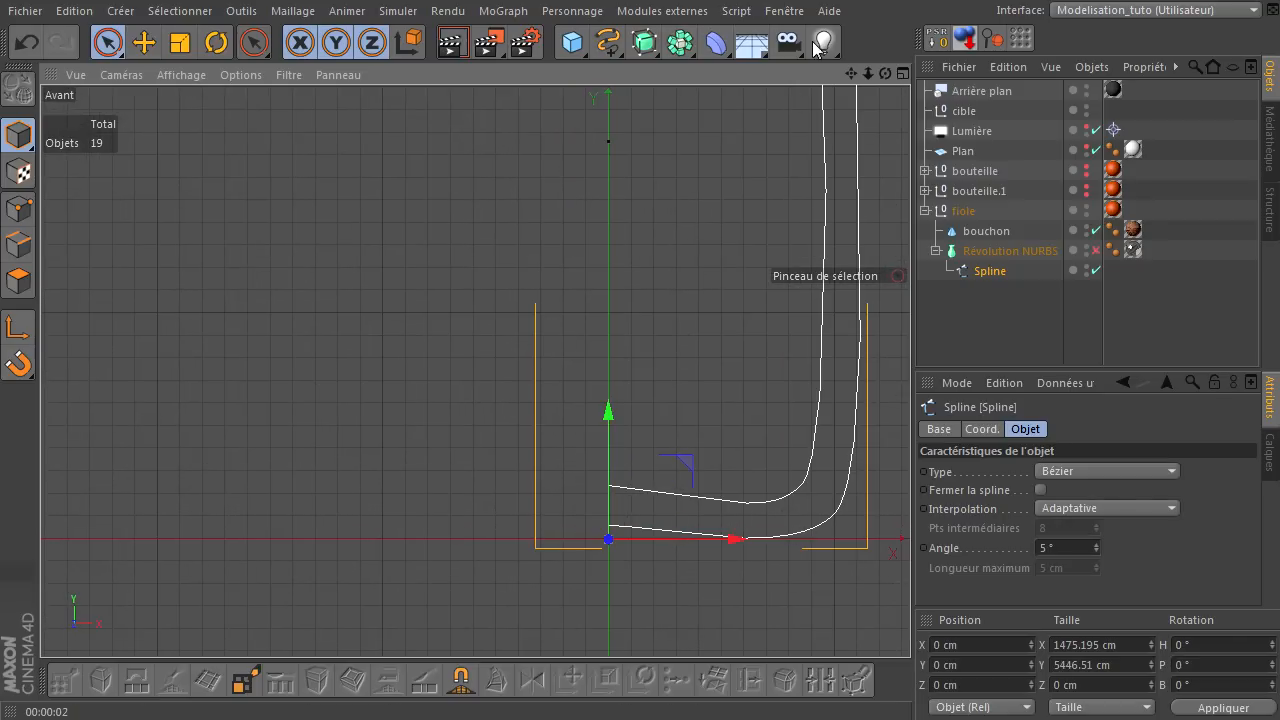
pyautogui.click(18, 208)
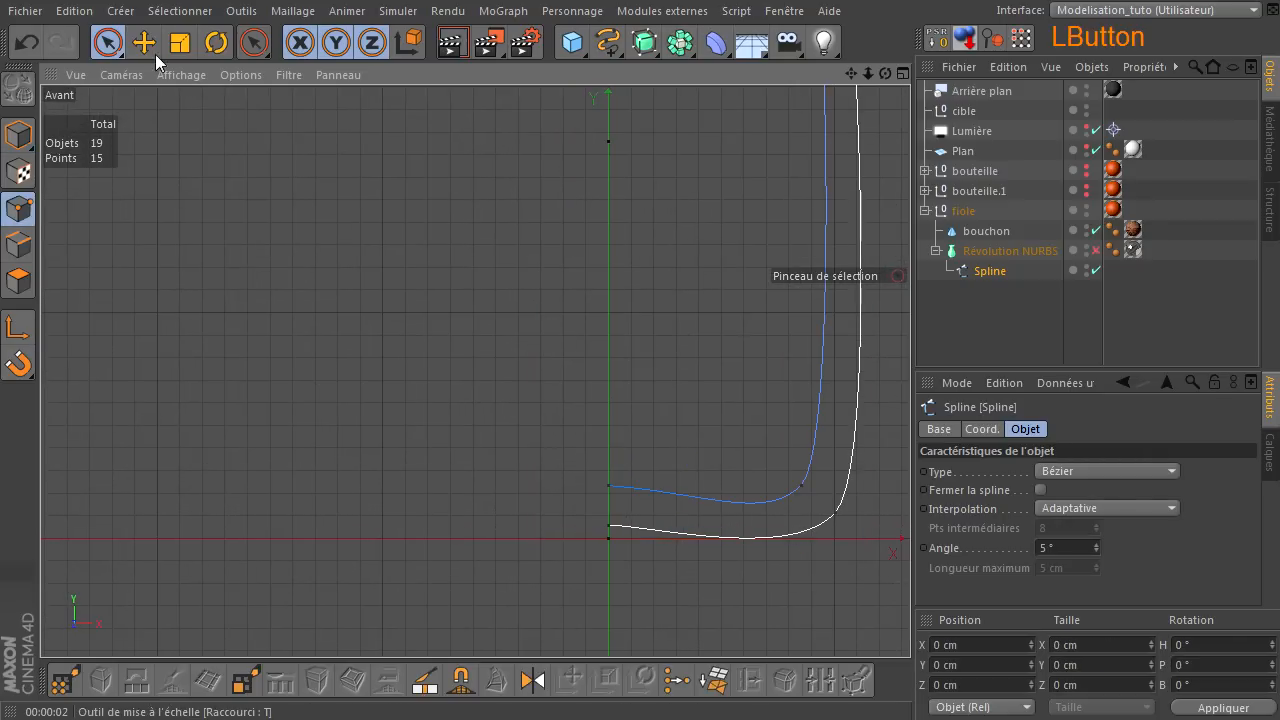
pyautogui.click(146, 46)
pyautogui.moveTo(852, 75); pyautogui.dragTo(694, 77)
pyautogui.scroll(4, 420, 590)
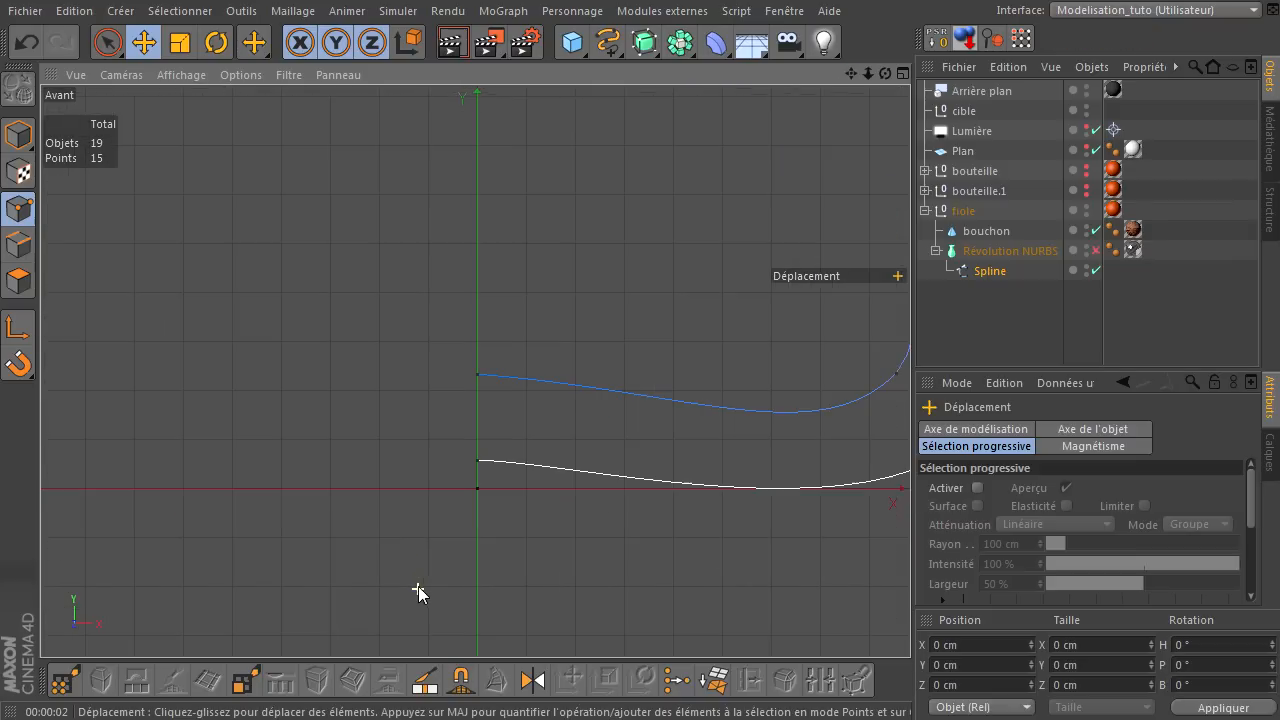
pyautogui.click(478, 460)
pyautogui.moveTo(477, 334); pyautogui.dragTo(477, 374)
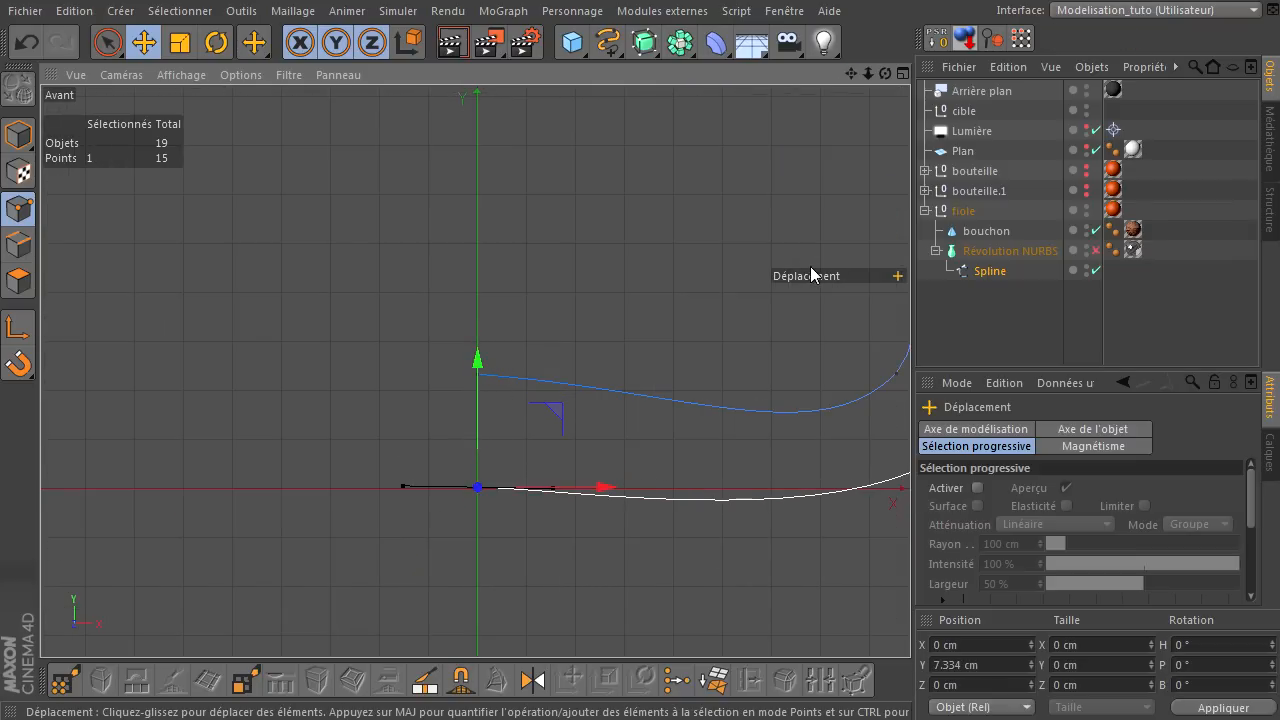
# - Move the outer wall's lower corner point outward and up to about X 1788 cm, Y 542 cm, with steeper tangents
pyautogui.moveTo(851, 73); pyautogui.dragTo(474, 371)
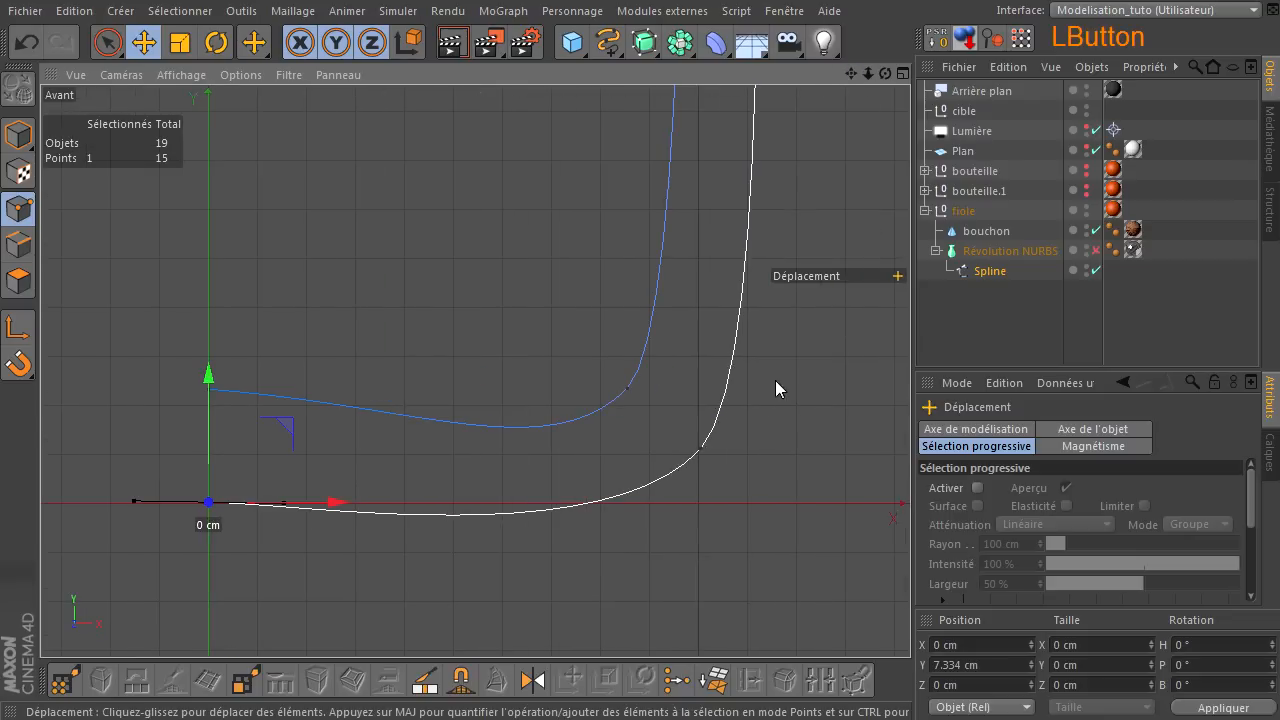
pyautogui.click(702, 450)
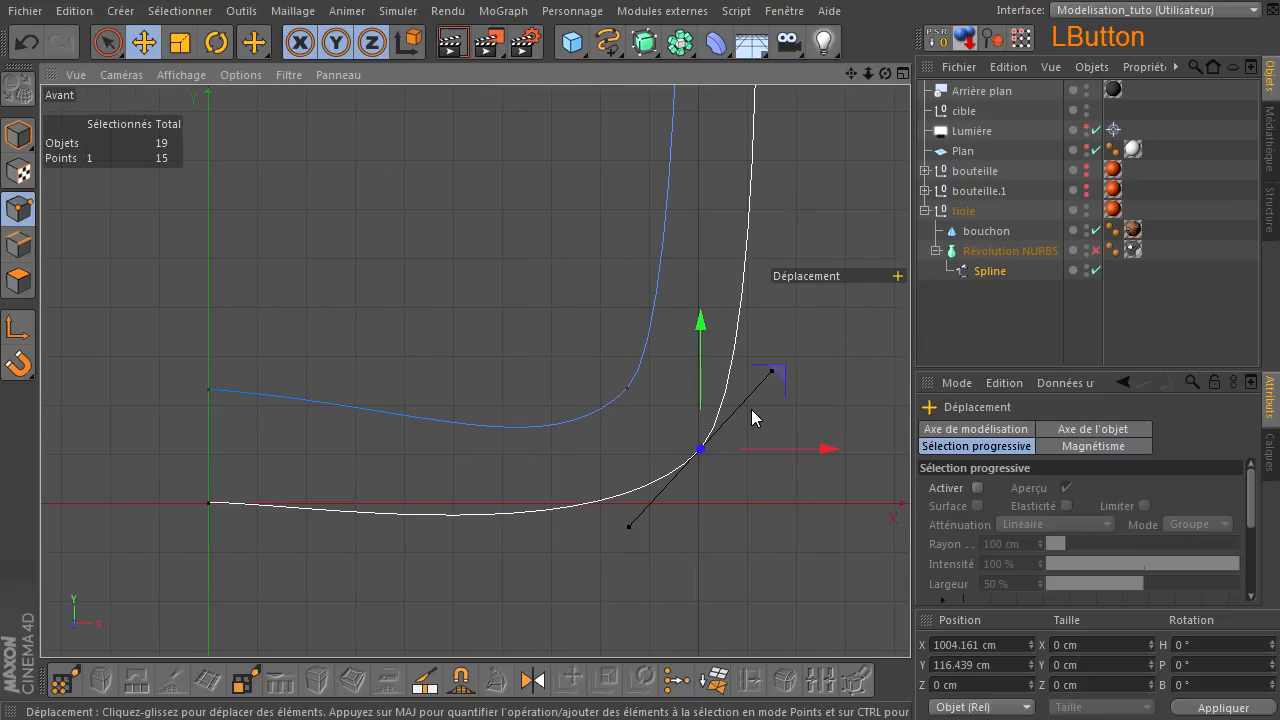
pyautogui.moveTo(766, 370); pyautogui.dragTo(897, 335)
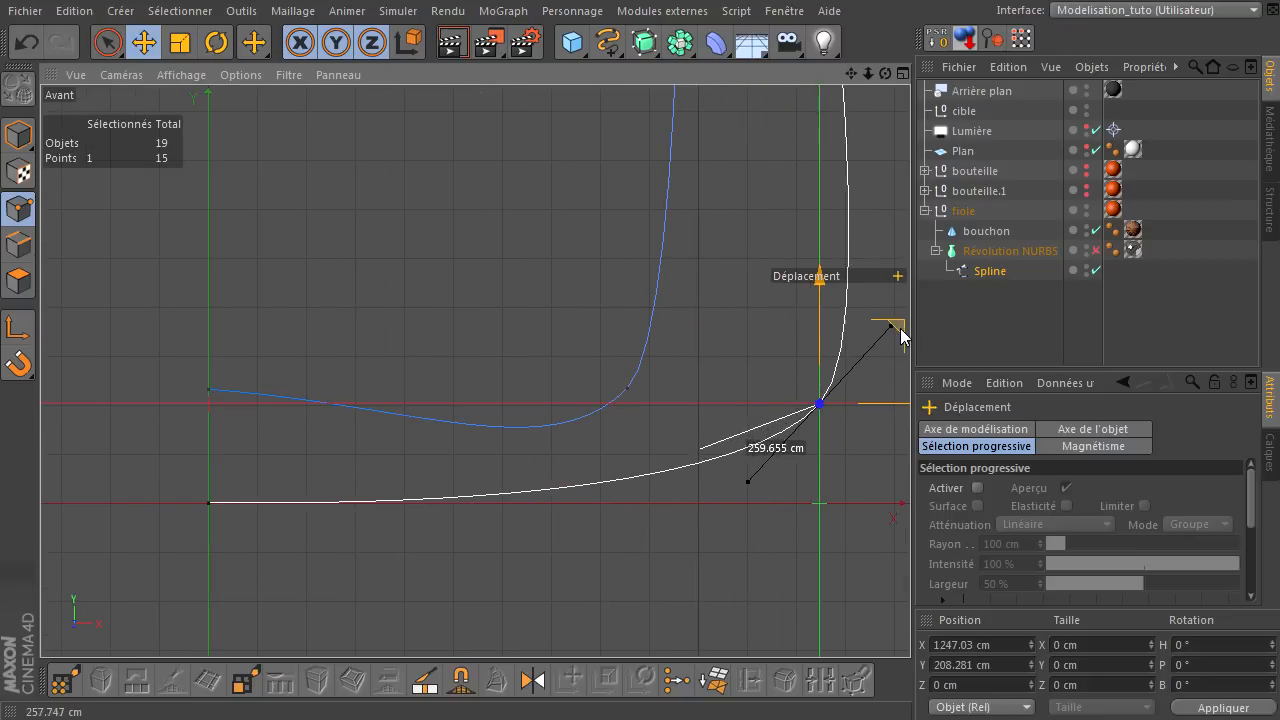
pyautogui.scroll(-2, 627, 370)
pyautogui.scroll(-3, 627, 375)
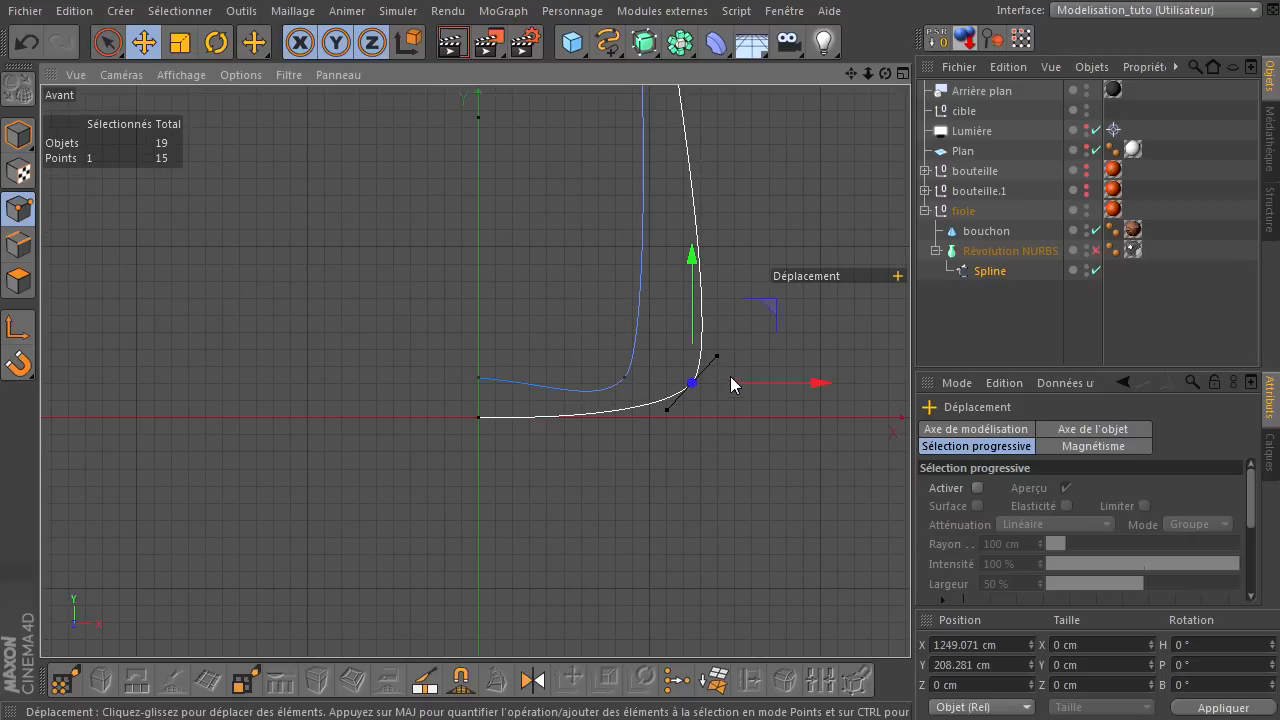
pyautogui.moveTo(715, 357); pyautogui.dragTo(861, 251)
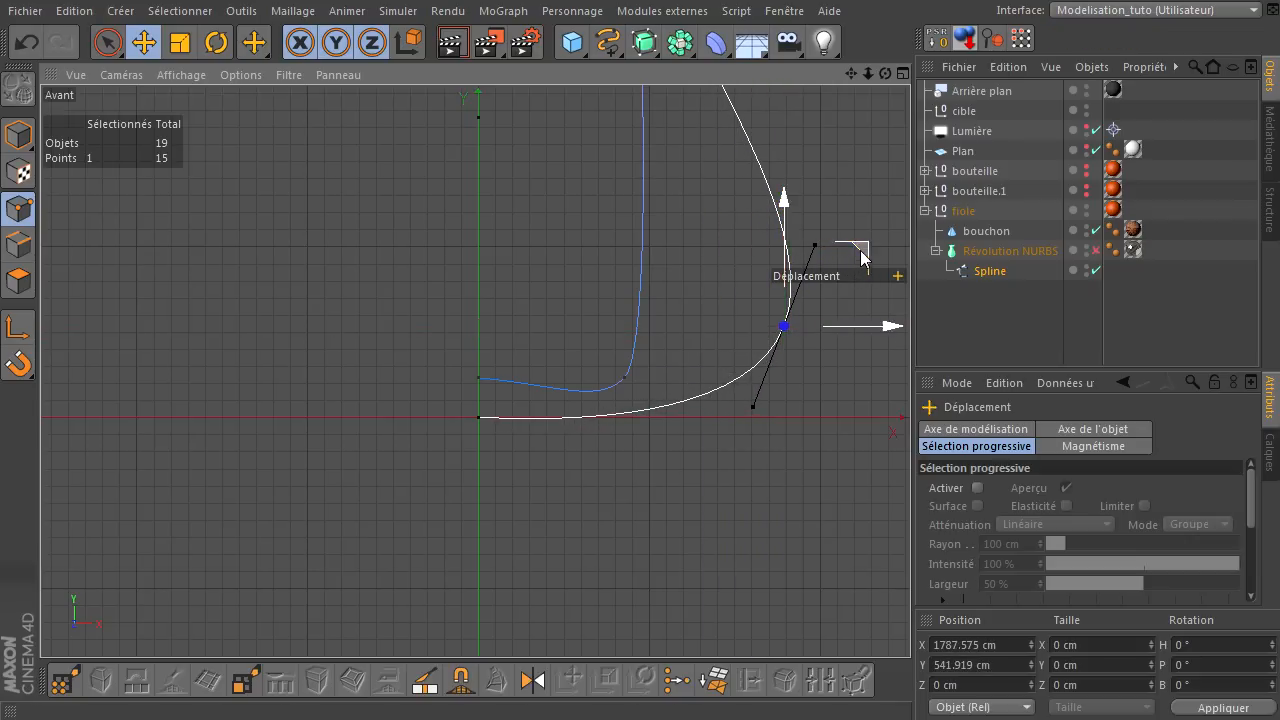
# - Adjust the outer shoulder point's tangents and lower the point to about Y 2385 cm
pyautogui.moveTo(851, 73); pyautogui.dragTo(850, 75)
pyautogui.moveTo(910, 496); pyautogui.dragTo(910, 491)
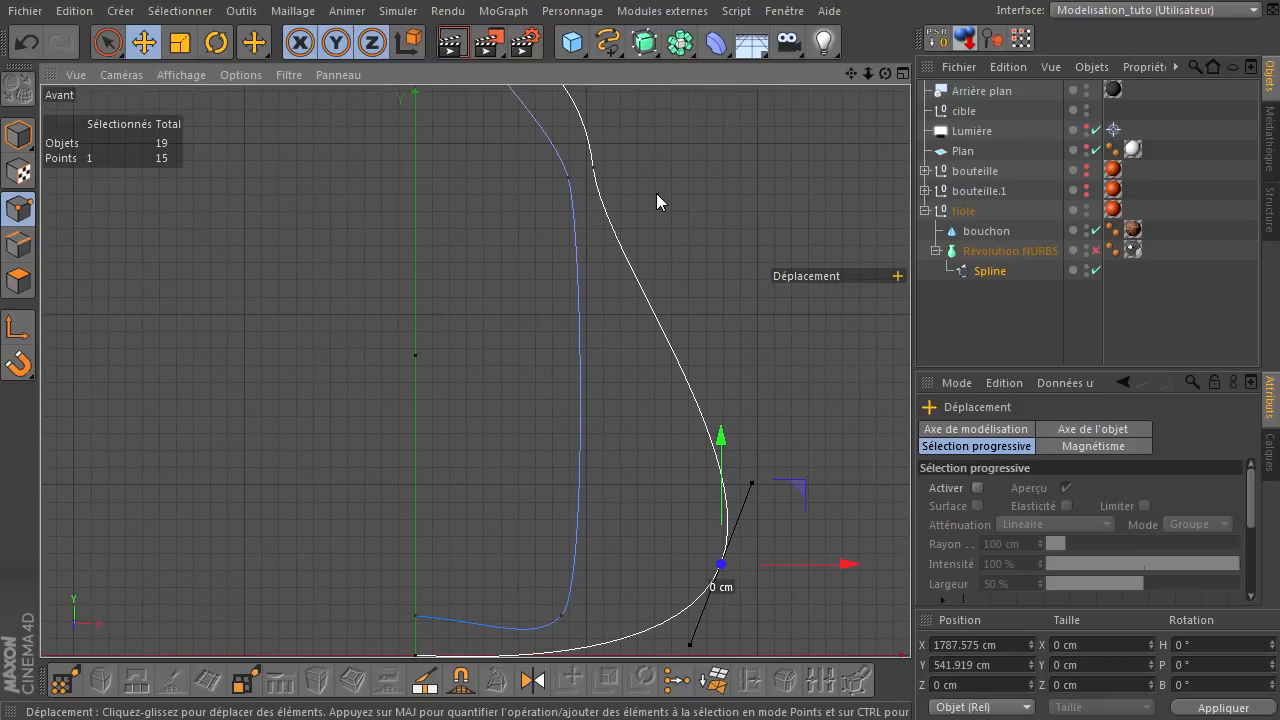
pyautogui.click(593, 167)
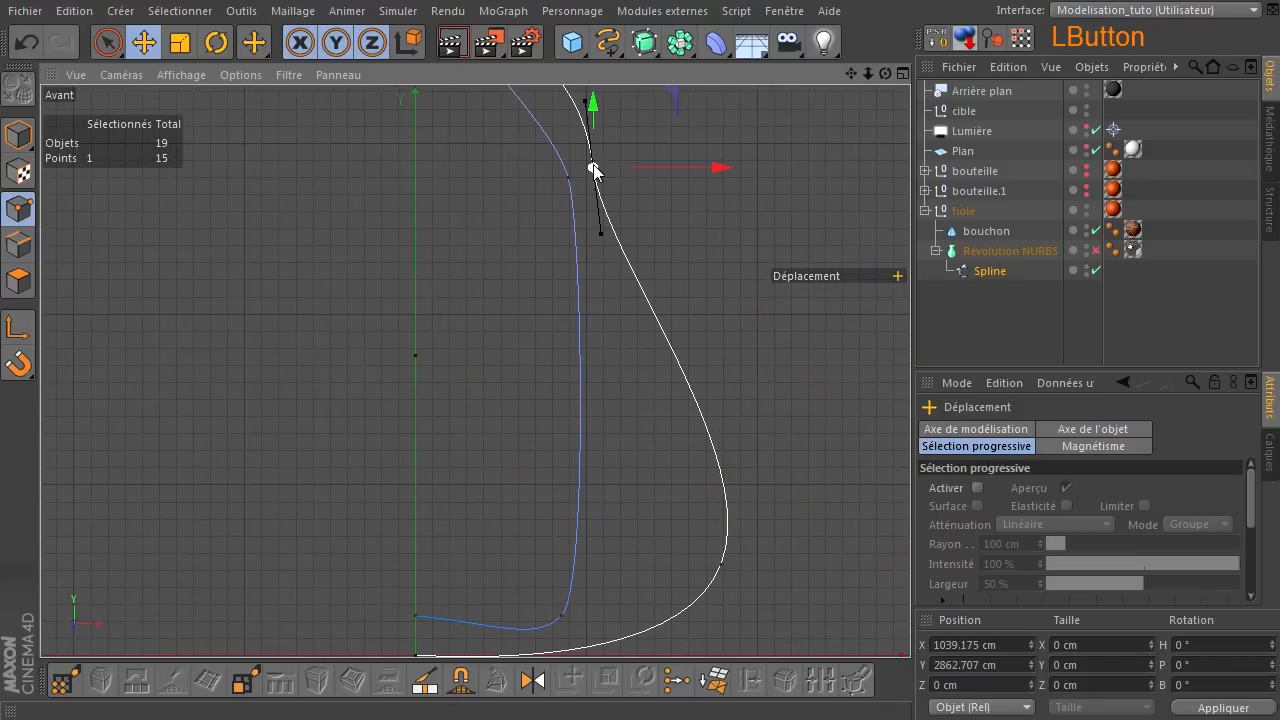
pyautogui.moveTo(600, 237); pyautogui.dragTo(600, 276)
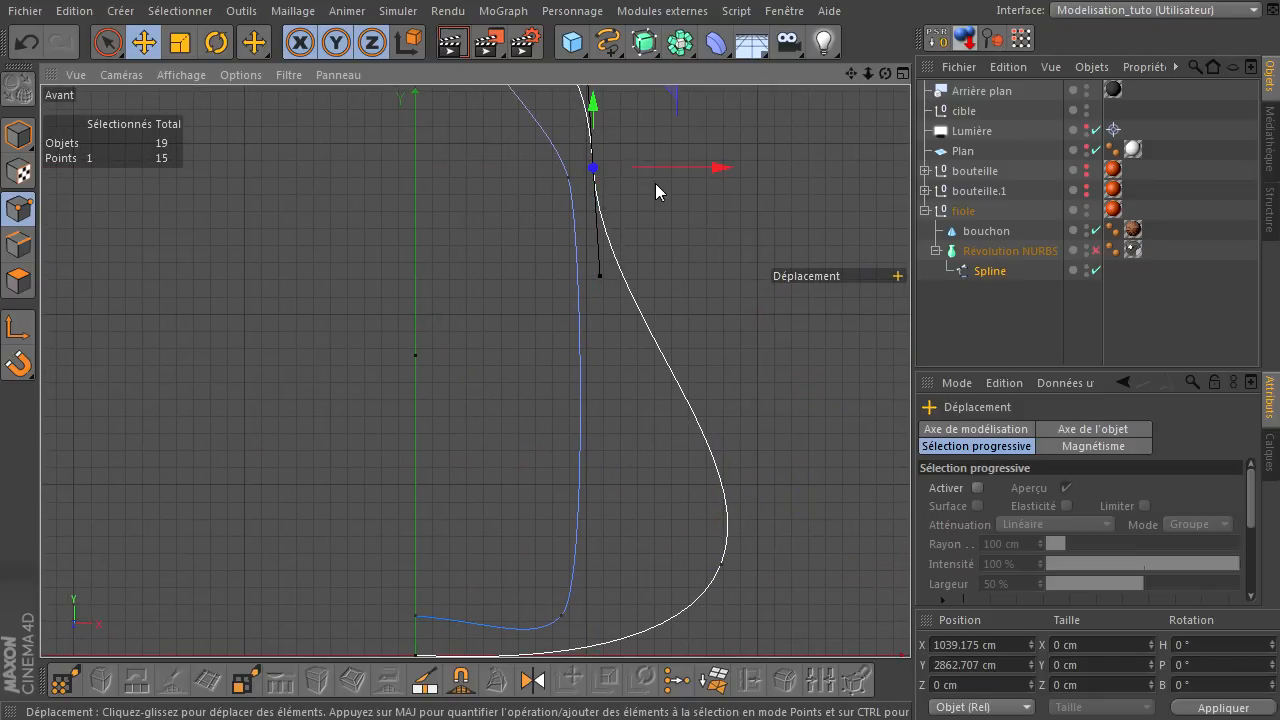
pyautogui.scroll(-7, 640, 285)
pyautogui.moveTo(851, 73); pyautogui.dragTo(778, 568)
pyautogui.moveTo(603, 232); pyautogui.dragTo(626, 271)
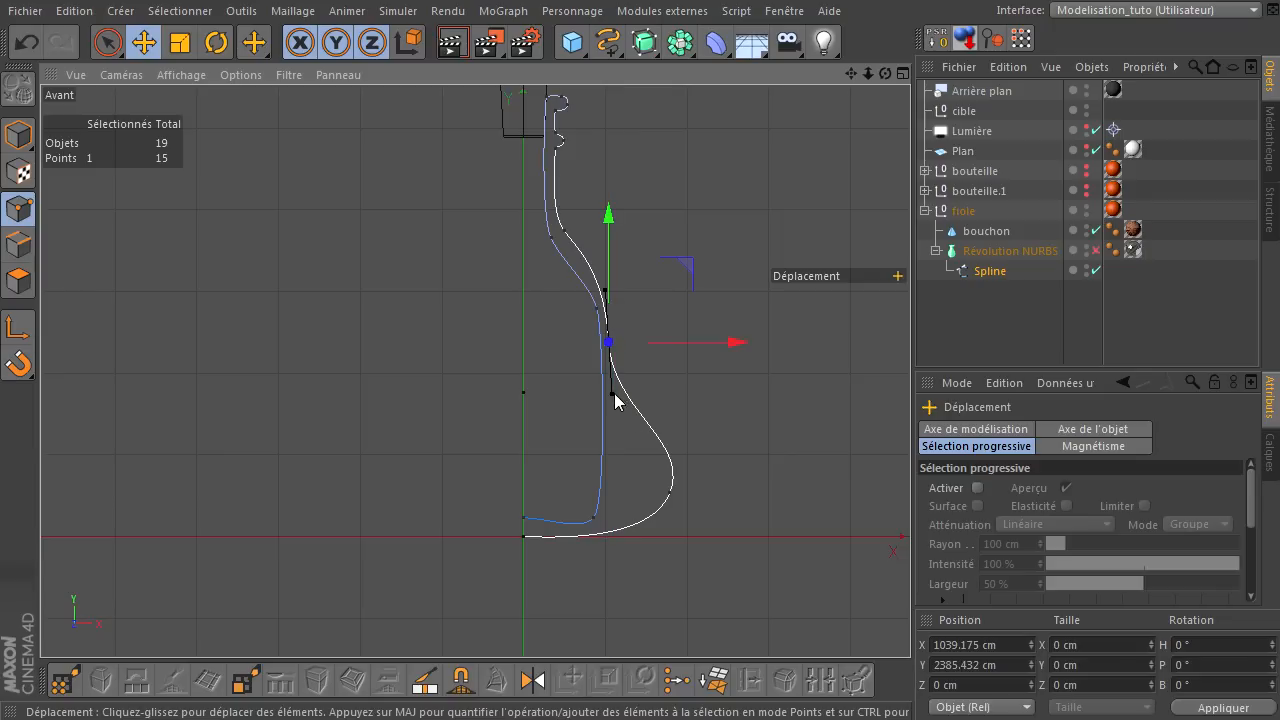
# - Form a round belly by making the lower outer point's tangents vertical and longer, and moving it to about X 2326 cm, Y 970 cm
pyautogui.click(671, 492)
pyautogui.moveTo(686, 460); pyautogui.dragTo(686, 352)
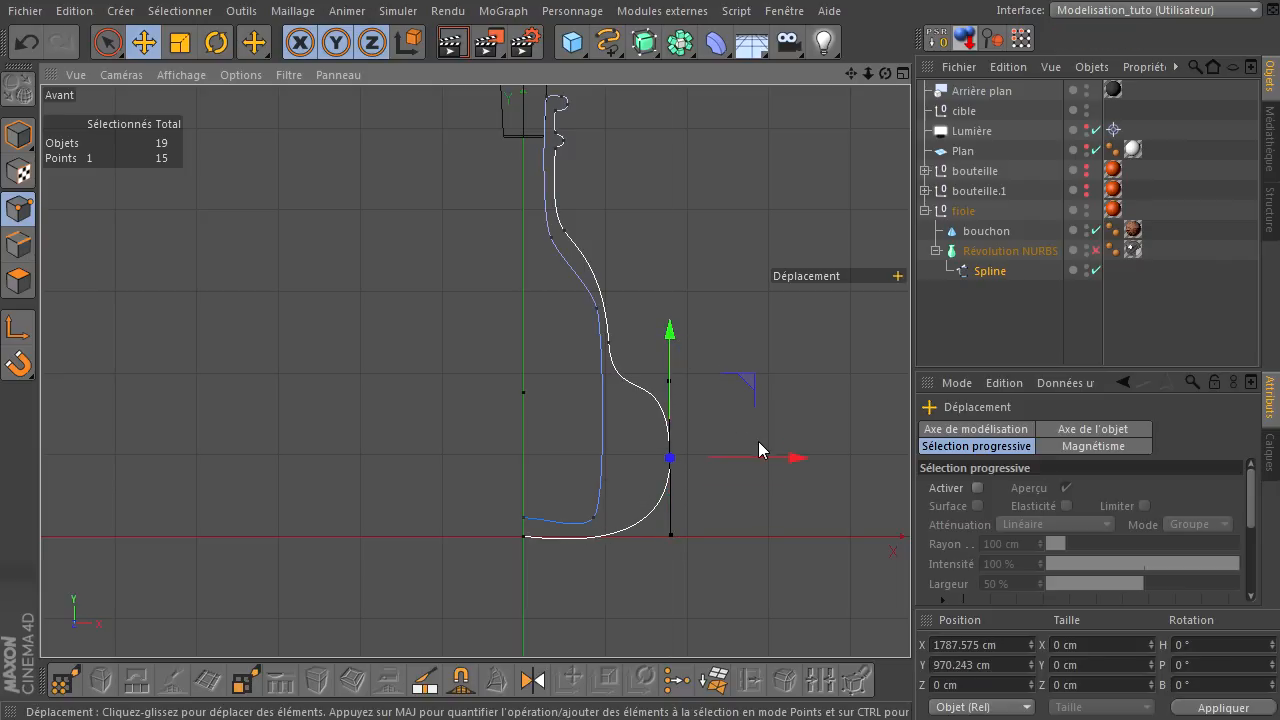
pyautogui.moveTo(760, 464); pyautogui.dragTo(809, 458)
# - Raise the outer shoulder point to about Y 2508 cm and tilt its tangents and the outer neck point's to smooth the slope
pyautogui.click(610, 344)
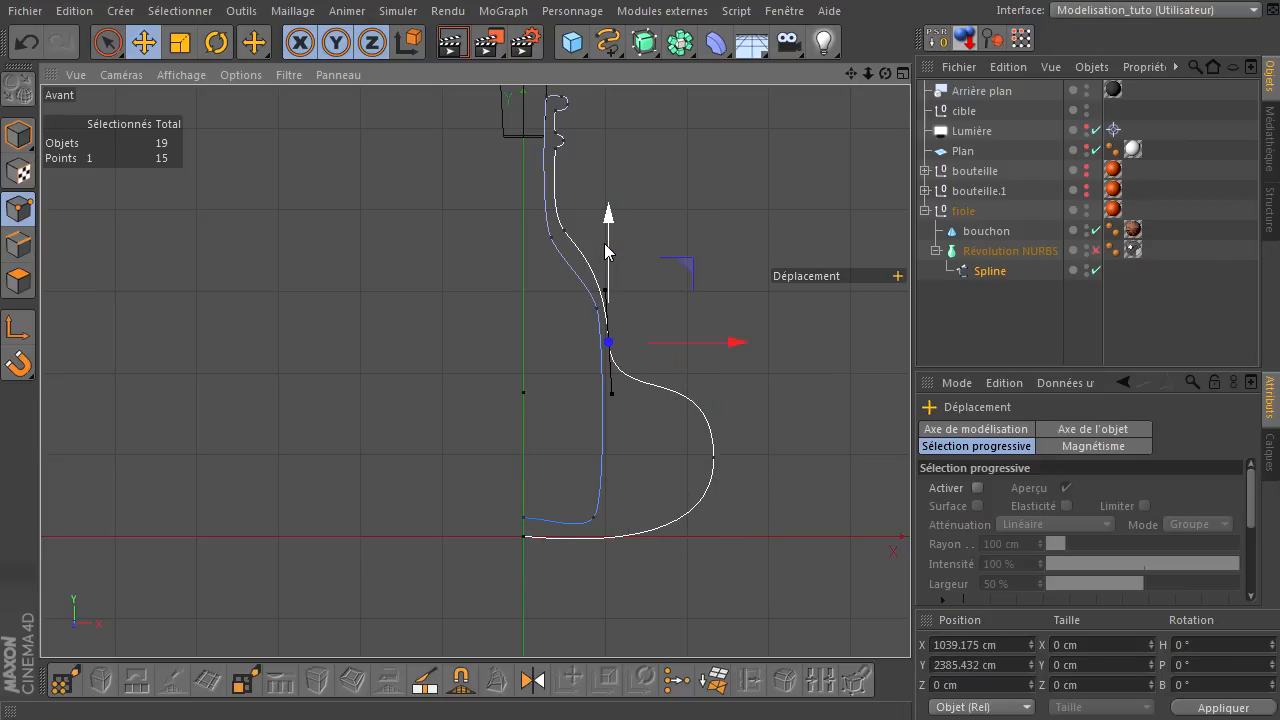
pyautogui.moveTo(608, 250); pyautogui.dragTo(609, 239)
pyautogui.moveTo(611, 379); pyautogui.dragTo(636, 379)
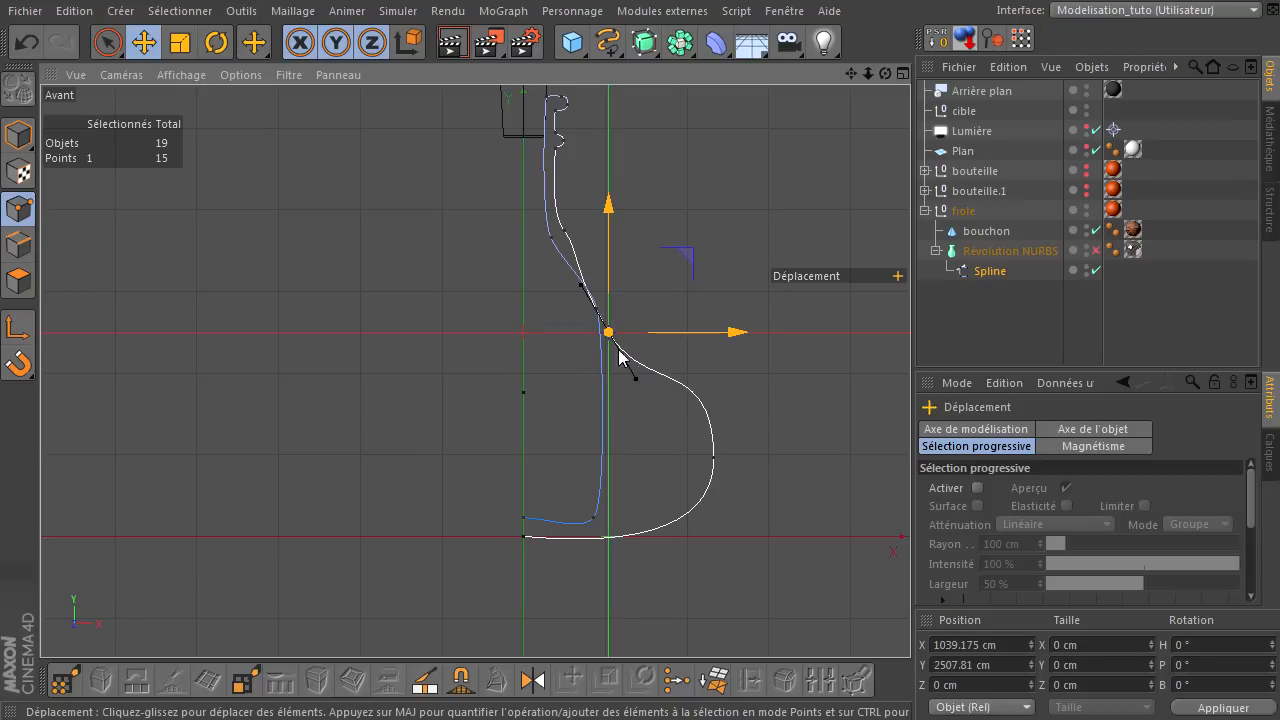
pyautogui.click(565, 231)
pyautogui.moveTo(576, 257); pyautogui.dragTo(573, 270)
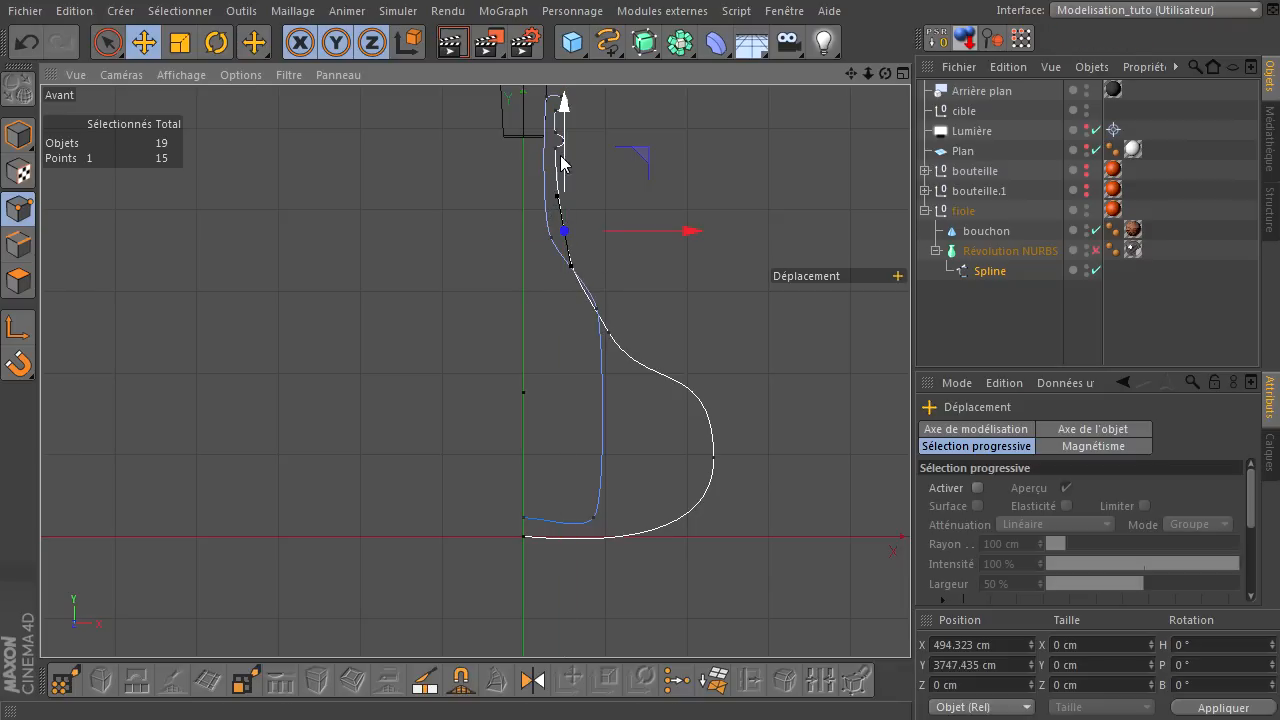
# - Select the three points of the small ring below the lip and delete them
pyautogui.scroll(3, 586, 194)
pyautogui.scroll(2, 549, 183)
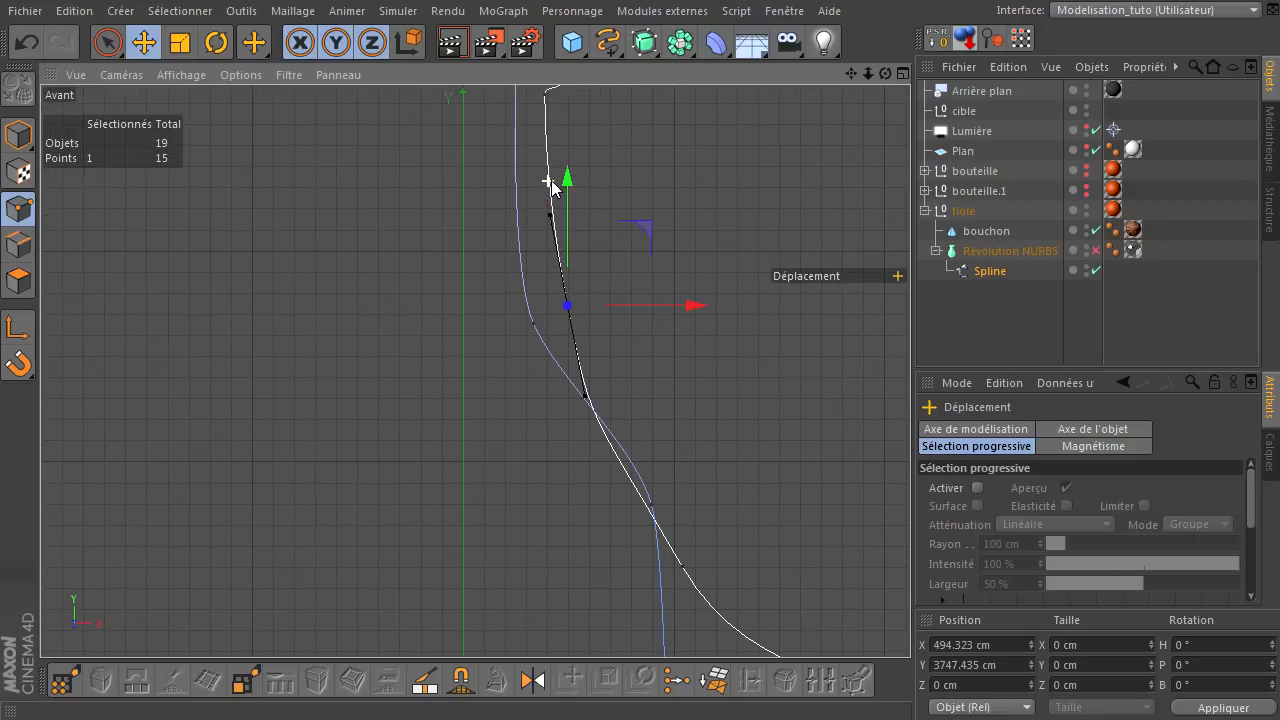
pyautogui.click(861, 76)
pyautogui.moveTo(861, 76); pyautogui.dragTo(757, 117)
pyautogui.click(106, 43)
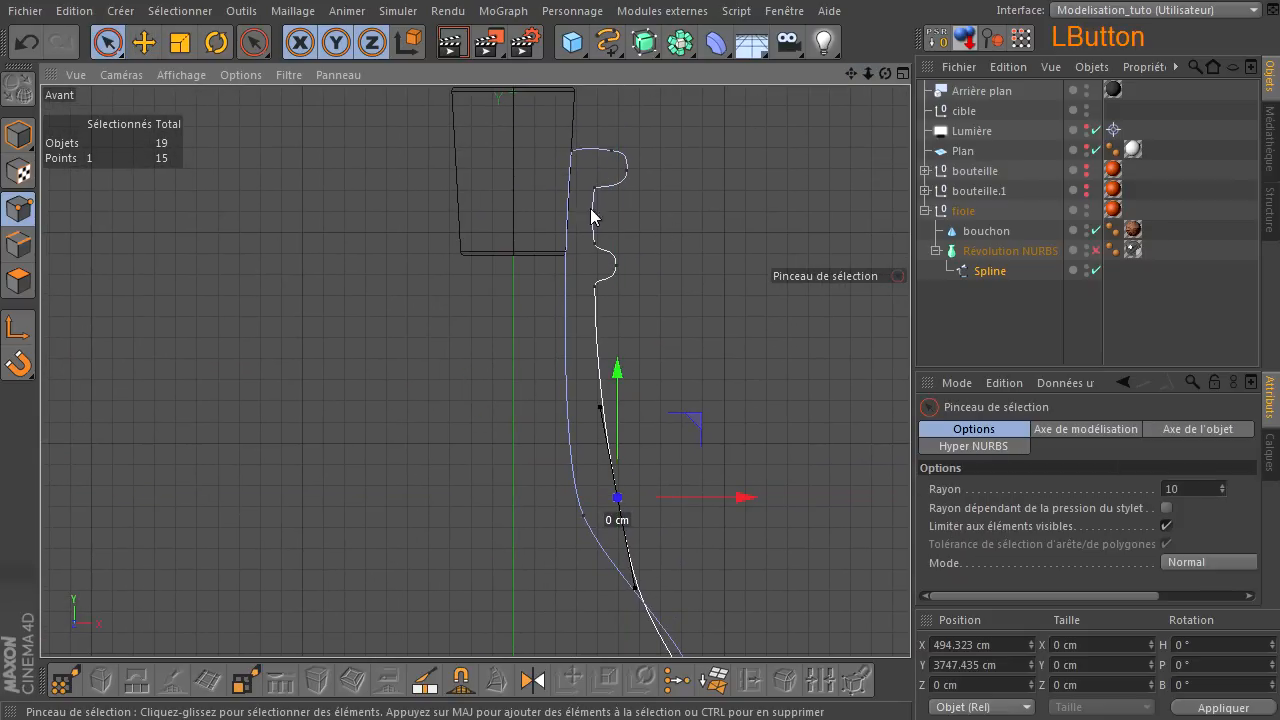
pyautogui.click(715, 245)
pyautogui.click(599, 247)
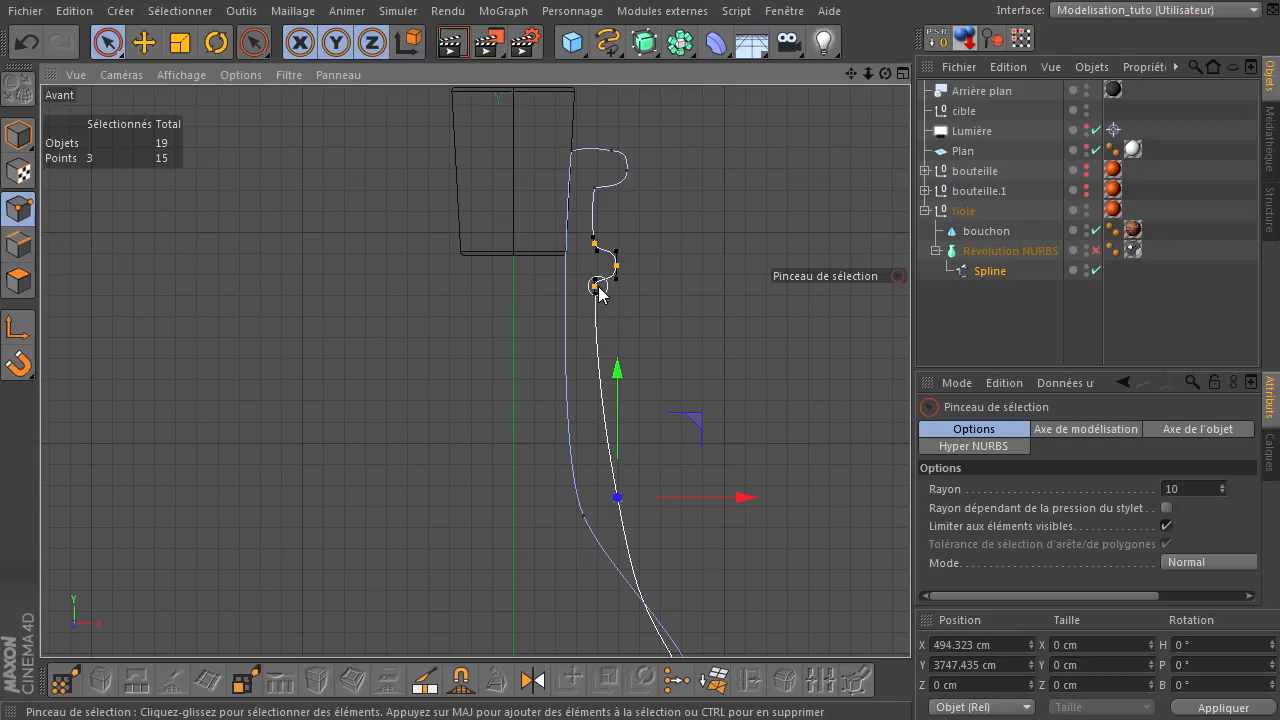
pyautogui.press('Delete')
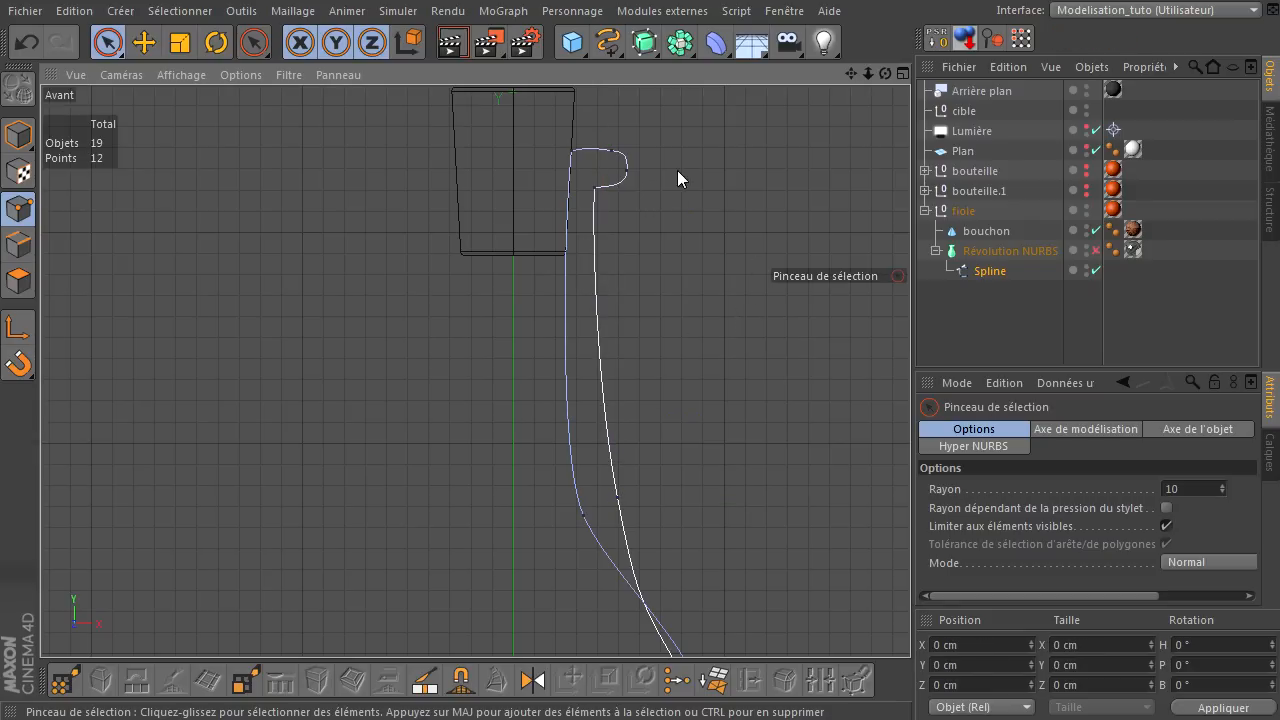
# - Select the four lip points and move them outward to about X 740 cm to flare the neck
pyautogui.moveTo(571, 151); pyautogui.dragTo(612, 152)
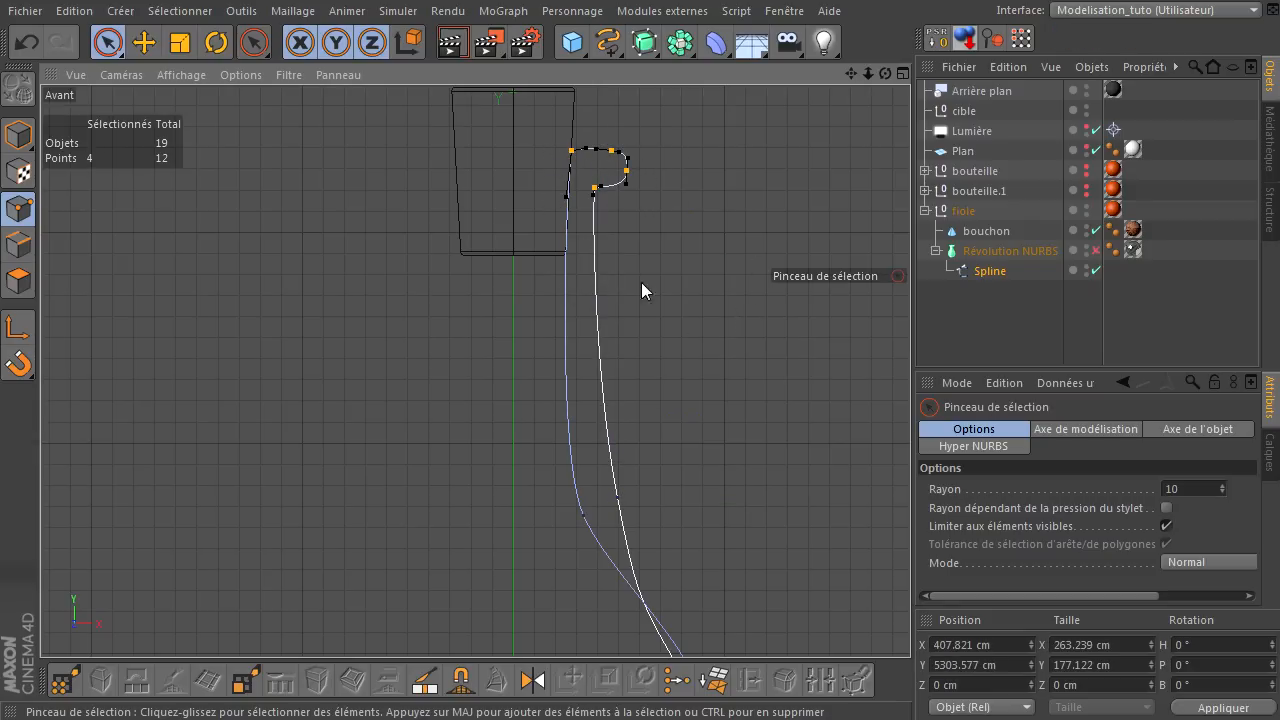
pyautogui.moveTo(677, 95); pyautogui.dragTo(746, 93)
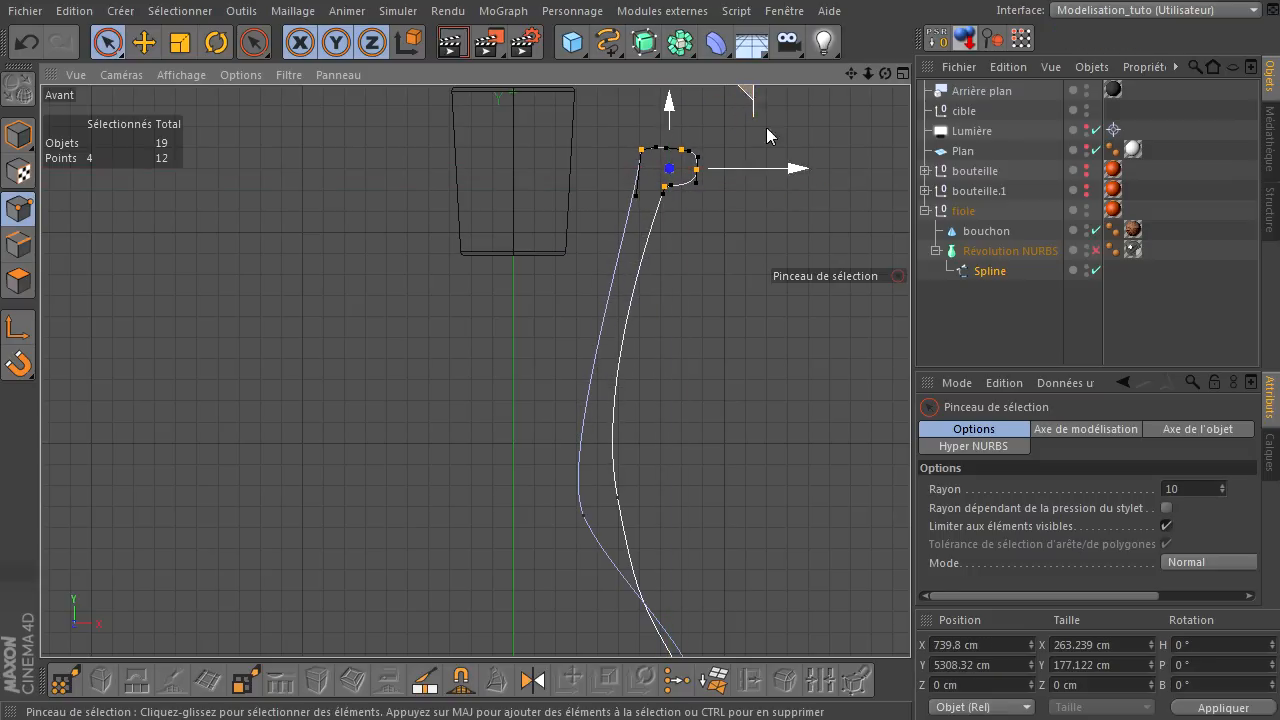
pyautogui.click(703, 295)
# - Pull the inner wall's shoulder point inward so that it lies almost directly below the inner neck point
pyautogui.scroll(-3, 677, 294)
pyautogui.moveTo(706, 546); pyautogui.dragTo(712, 495)
pyautogui.click(510, 531)
pyautogui.scroll(-4, 596, 504)
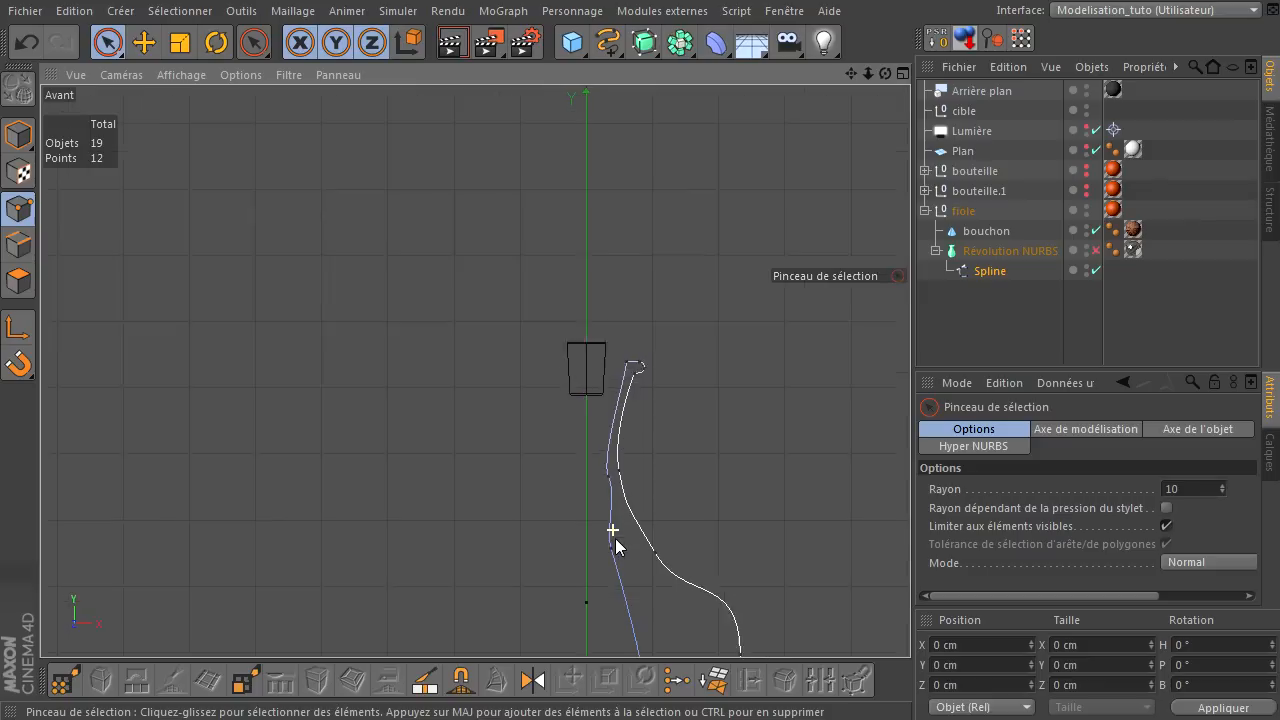
# - Delete the outer shoulder point between the neck and the belly
pyautogui.moveTo(852, 74); pyautogui.dragTo(907, 490)
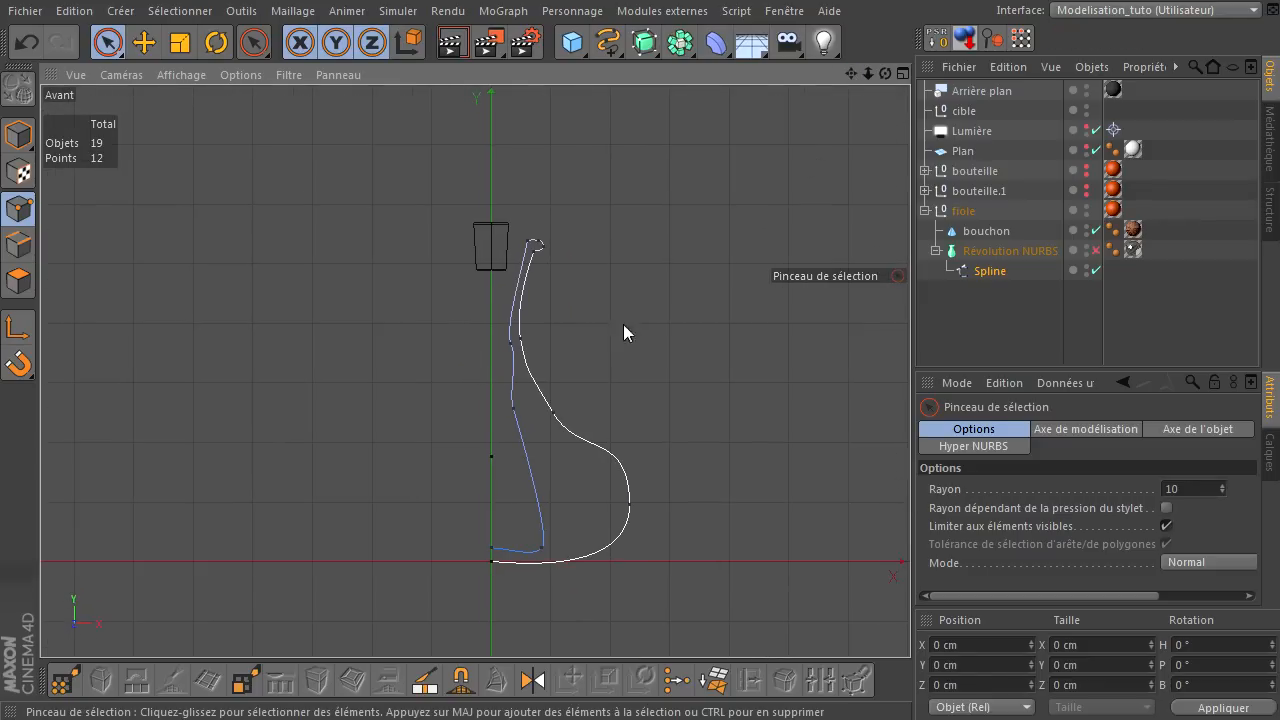
pyautogui.click(558, 413)
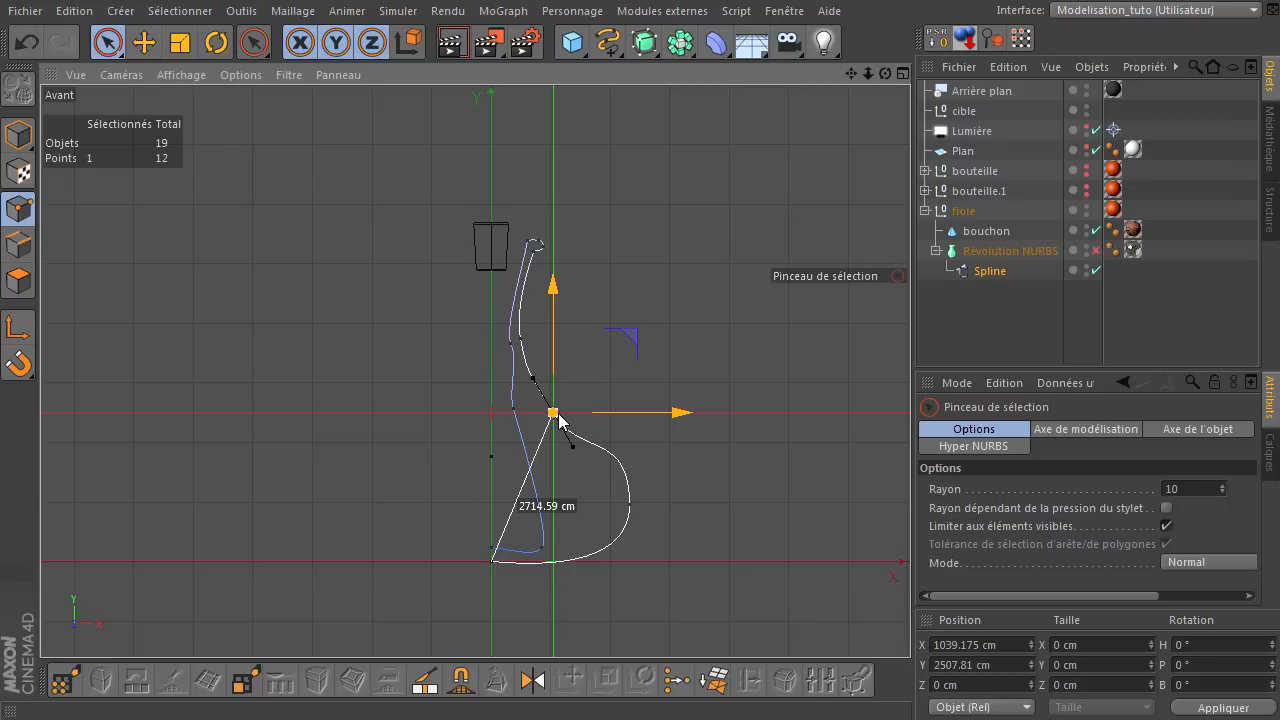
pyautogui.press('Delete')
# - Move the outer neck point to about X 797 cm, Y 3160 cm and align its tangents with the slope of the neck
pyautogui.click(520, 343)
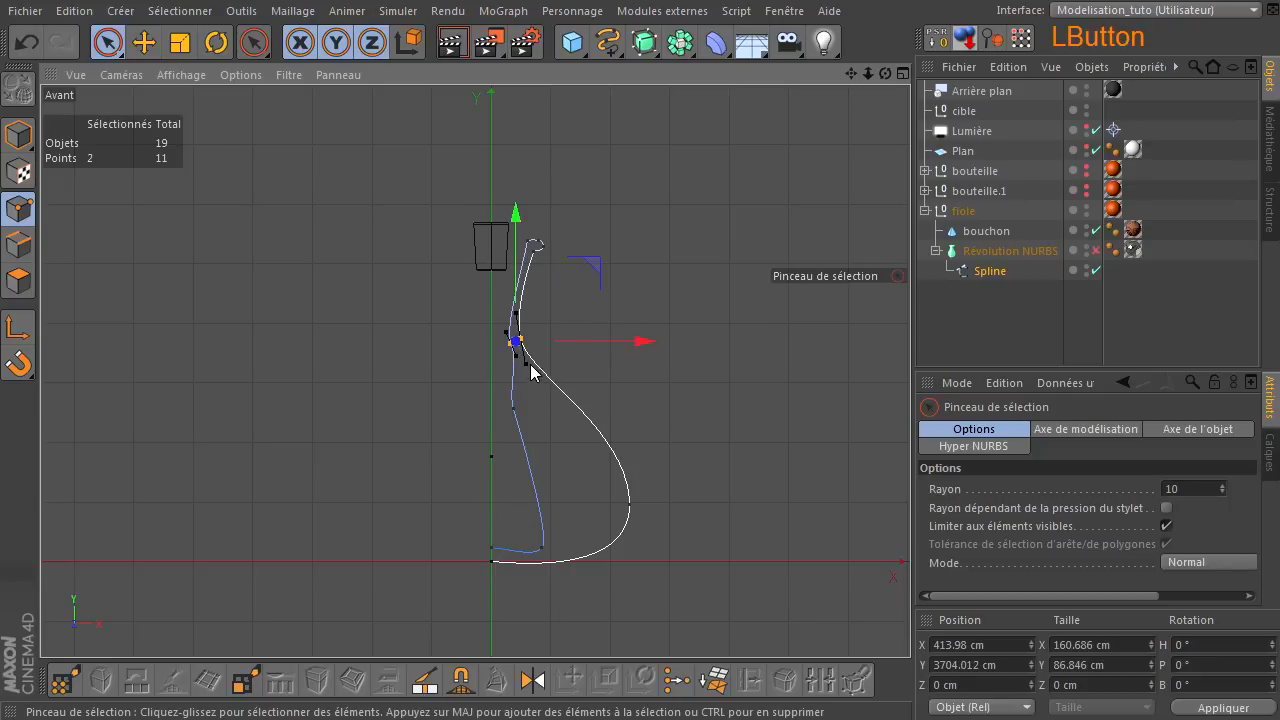
pyautogui.click(588, 400)
pyautogui.click(523, 333)
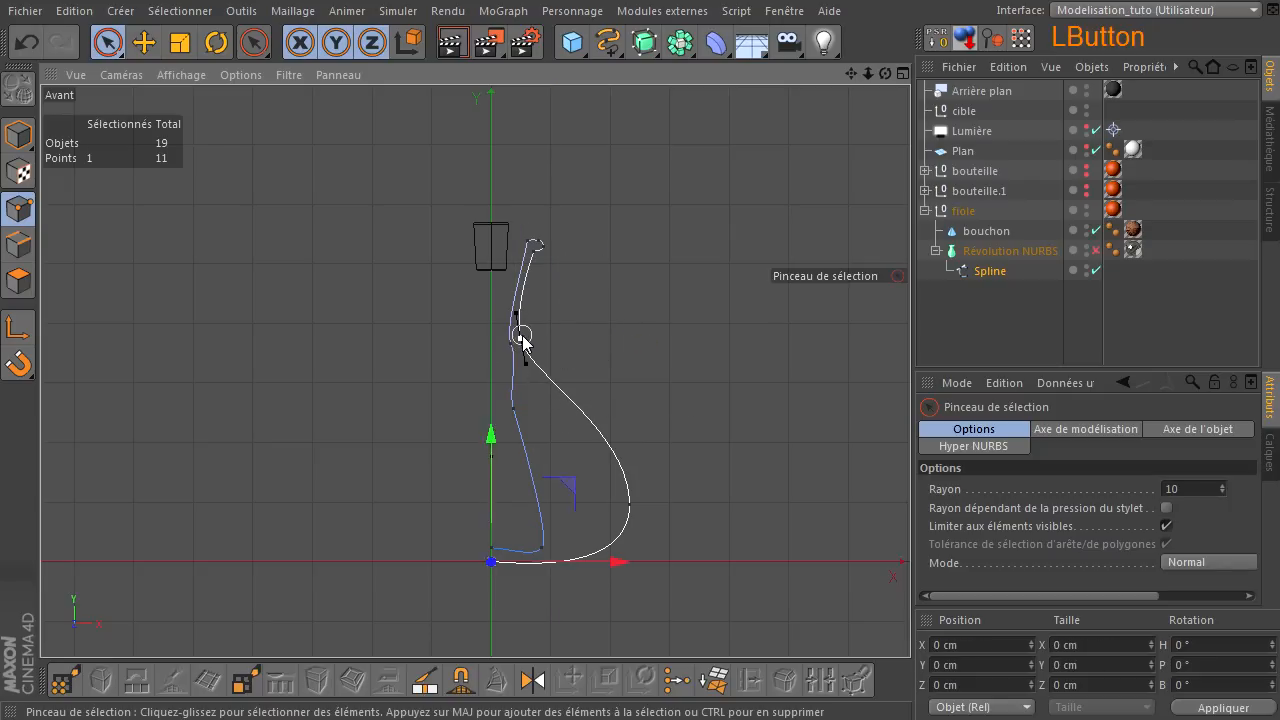
pyautogui.click(526, 366)
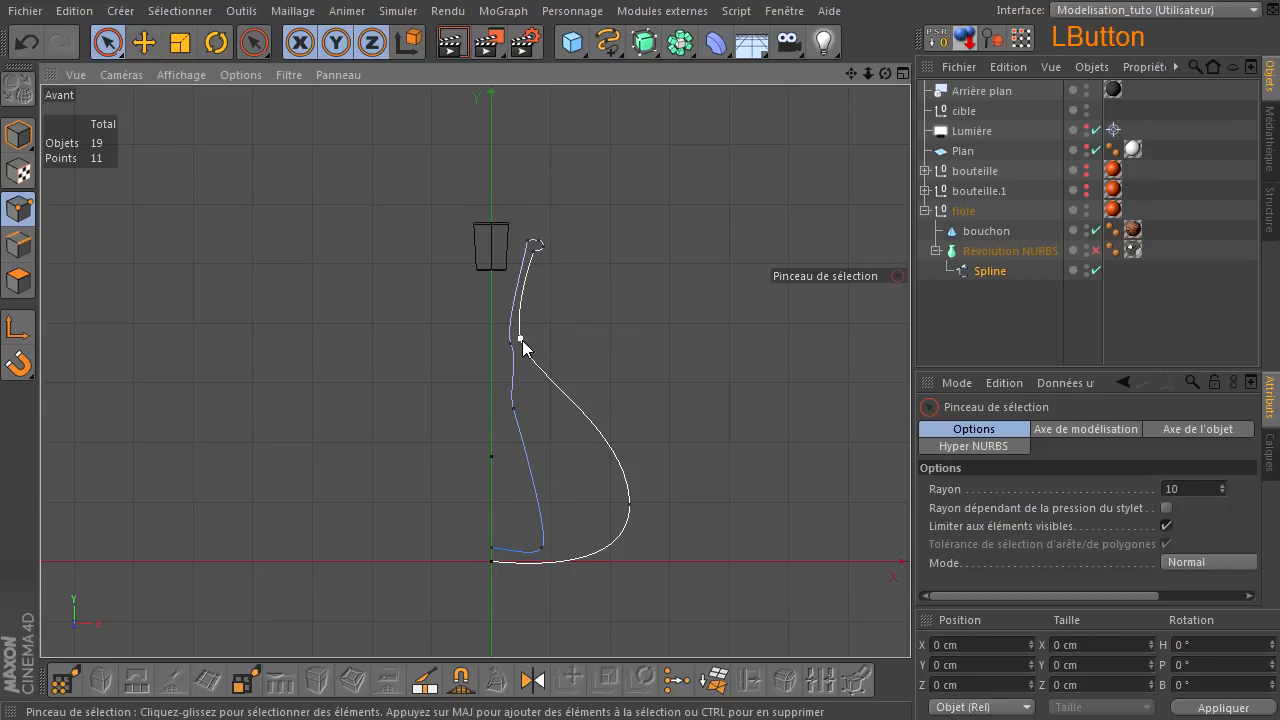
pyautogui.click(520, 339)
pyautogui.press('e')
pyautogui.moveTo(525, 363); pyautogui.dragTo(543, 394)
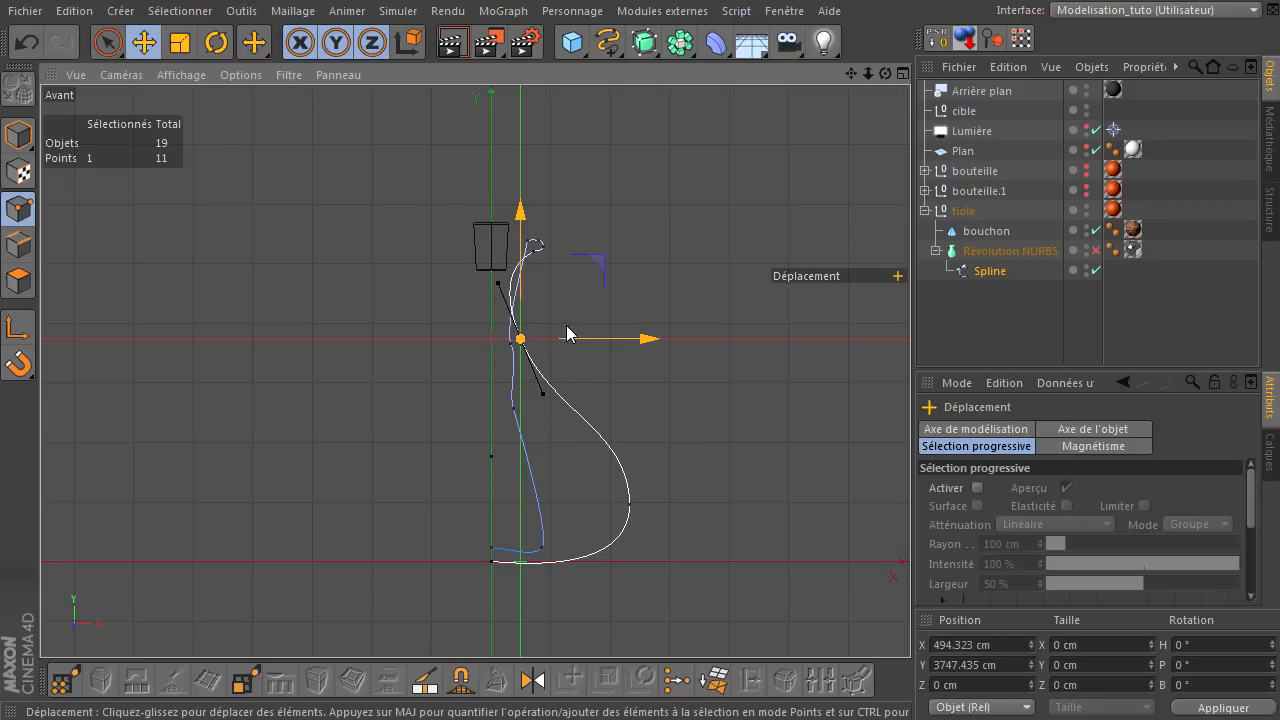
pyautogui.moveTo(599, 257); pyautogui.dragTo(607, 298)
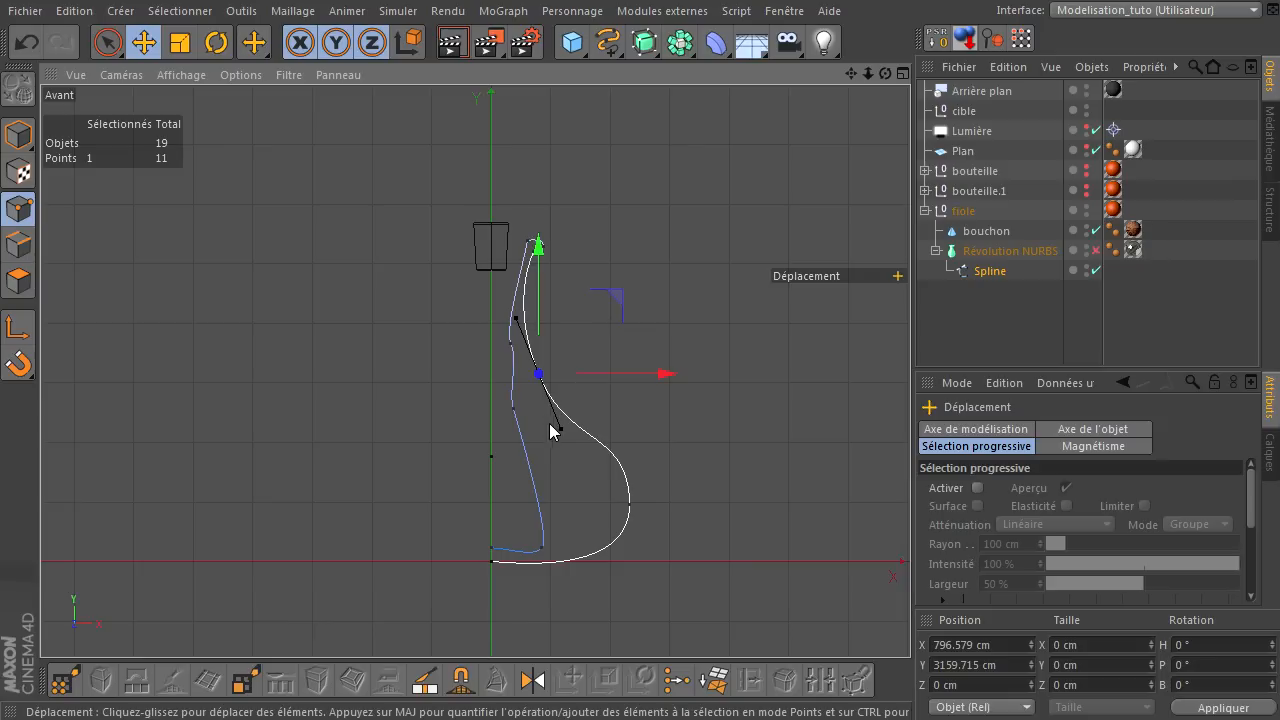
pyautogui.moveTo(557, 433); pyautogui.dragTo(551, 408)
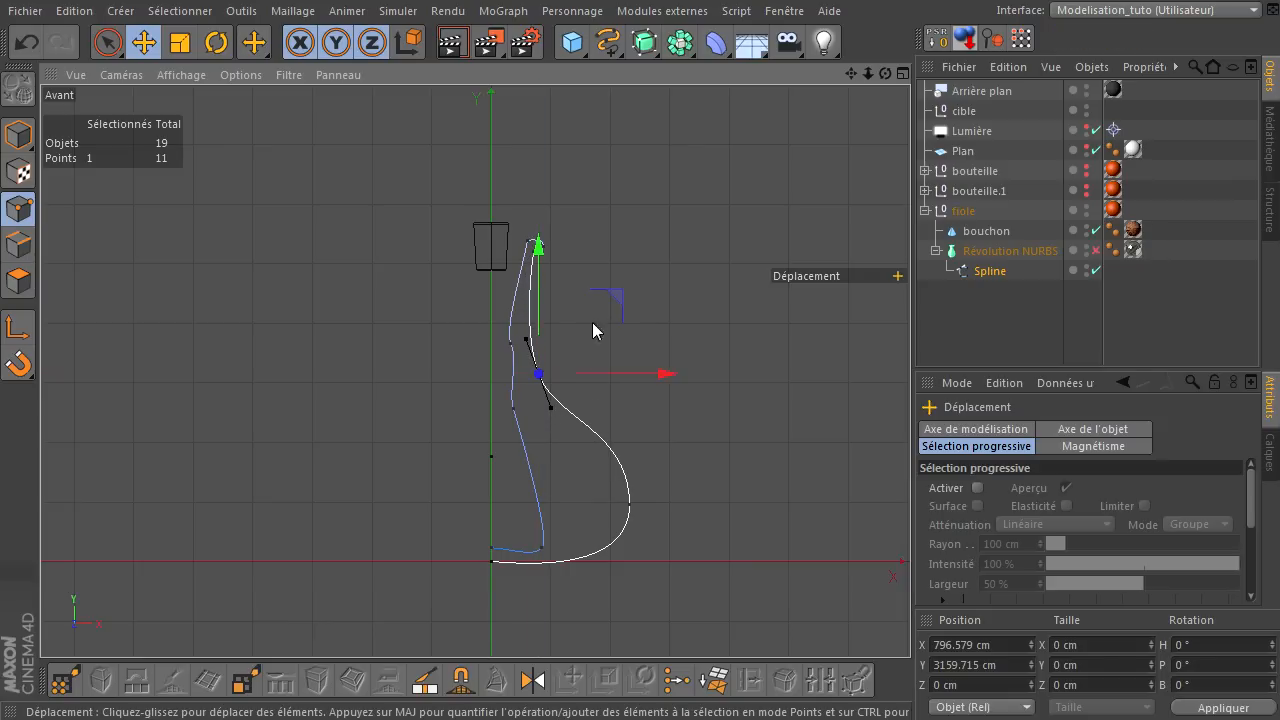
# - Raise the outer belly point to about Y 1289 cm, lengthen its vertical tangents and pull it slightly inward
pyautogui.click(629, 508)
pyautogui.moveTo(628, 371); pyautogui.dragTo(629, 410)
pyautogui.moveTo(629, 538); pyautogui.dragTo(633, 569)
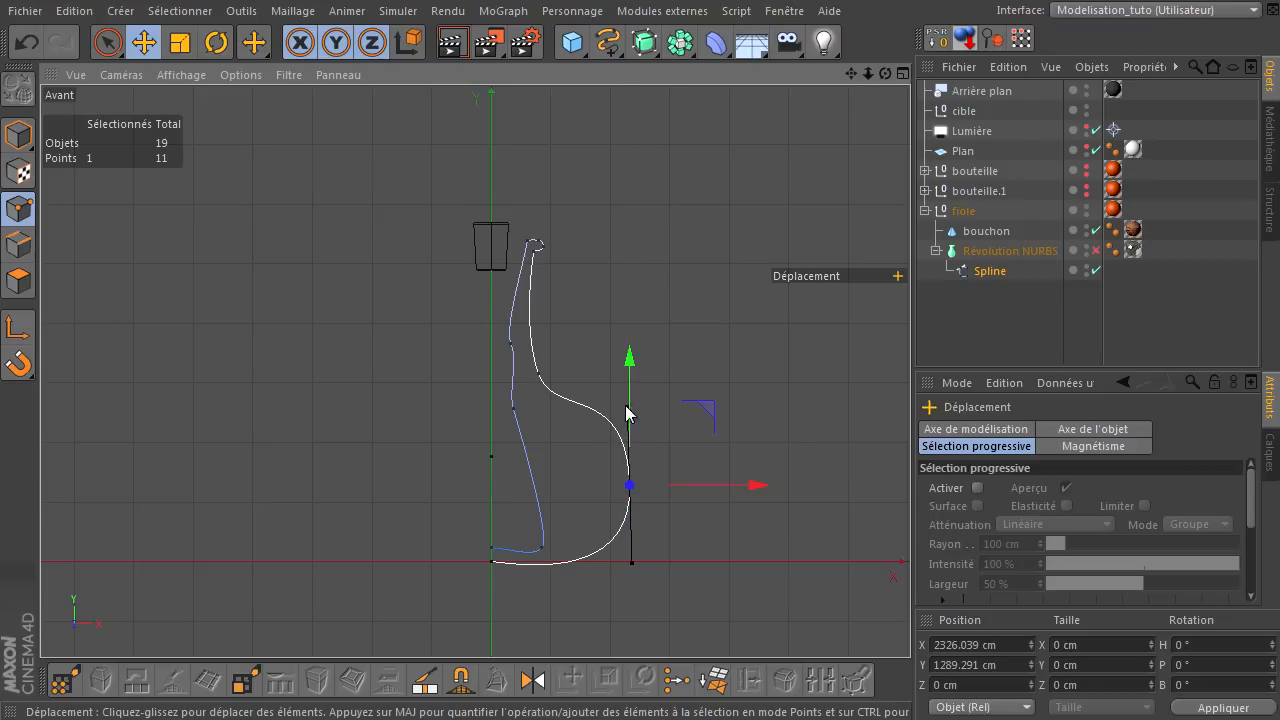
pyautogui.moveTo(713, 490)
pyautogui.mouseDown()
pyautogui.moveTo(727, 490)
pyautogui.moveTo(707, 490)
pyautogui.mouseUp()
pyautogui.click(700, 306)
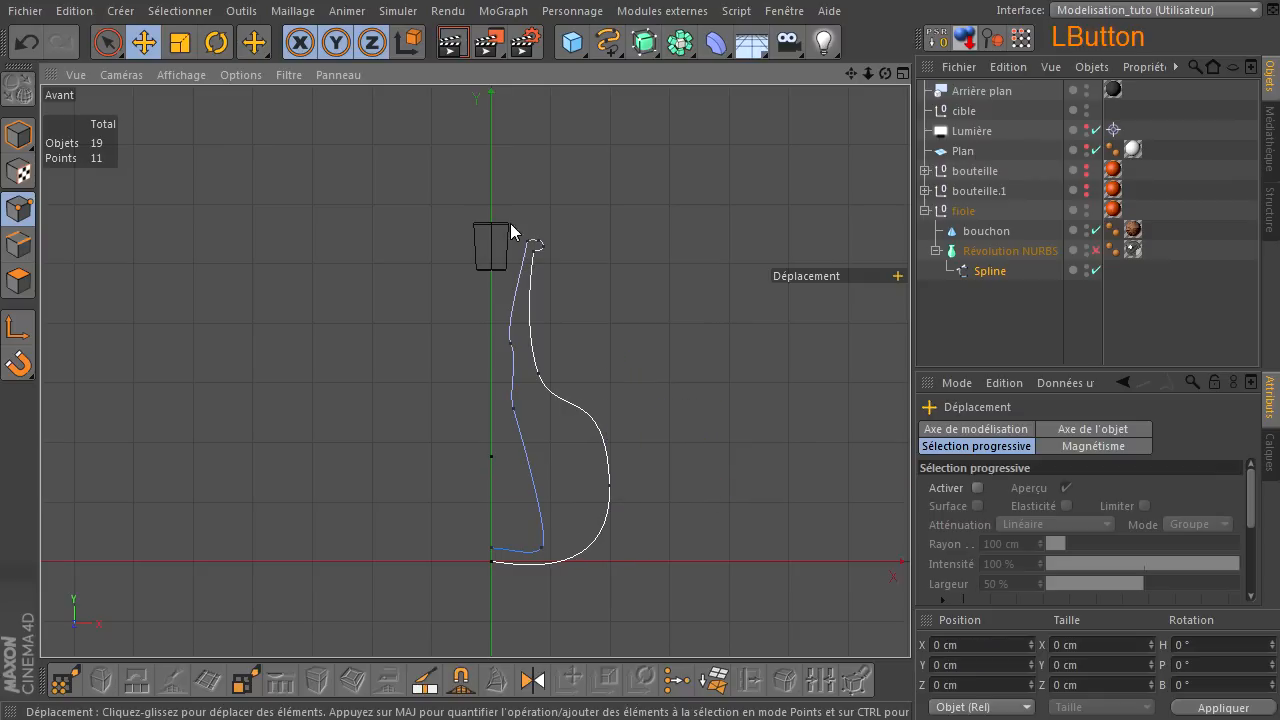
pyautogui.scroll(10, 510, 223)
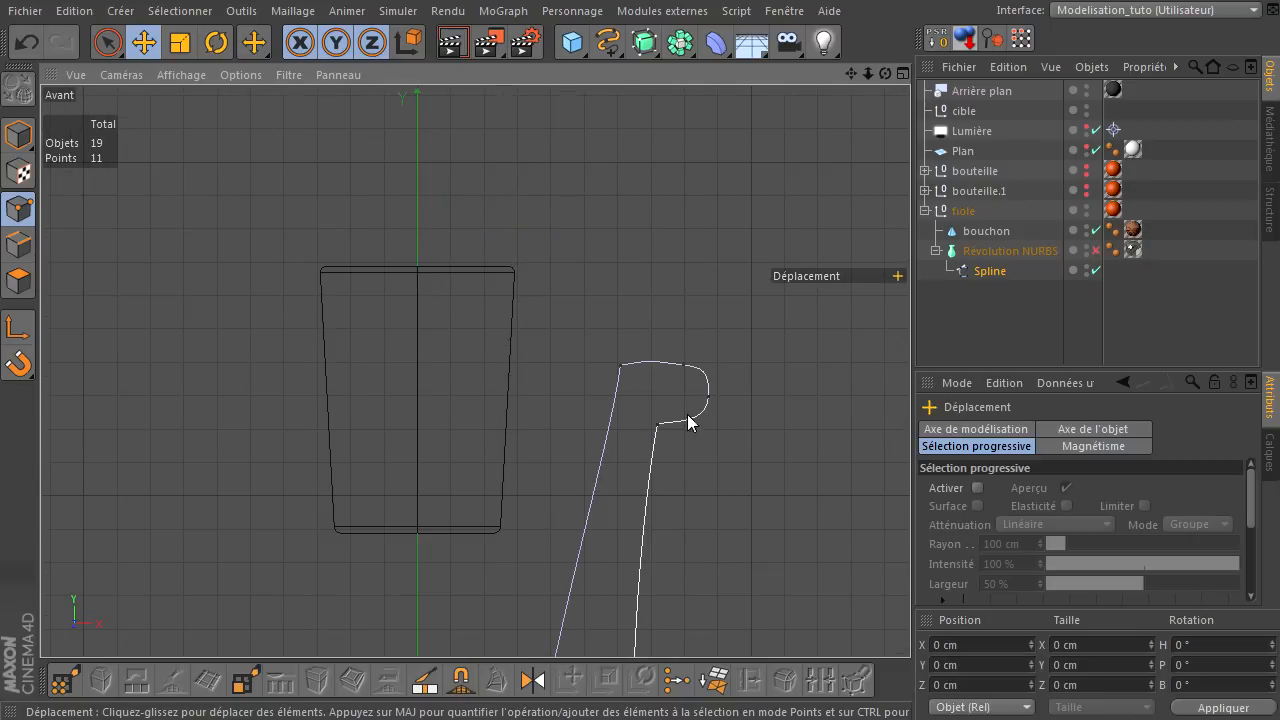
# - Raise the inner rim point to about X 602 cm, Y 5468 cm, then move the top rim point to about X 823 cm, Y 5448 cm and tilt its tangents
pyautogui.click(620, 368)
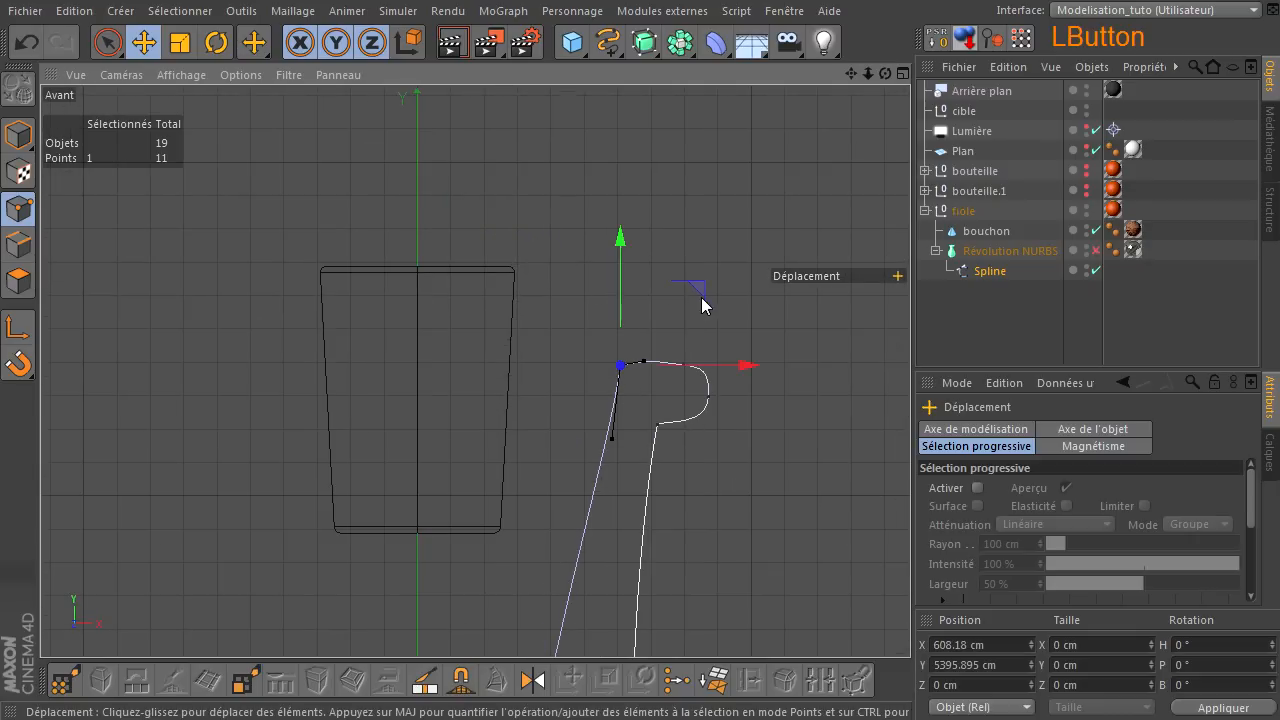
pyautogui.moveTo(705, 302); pyautogui.dragTo(706, 281)
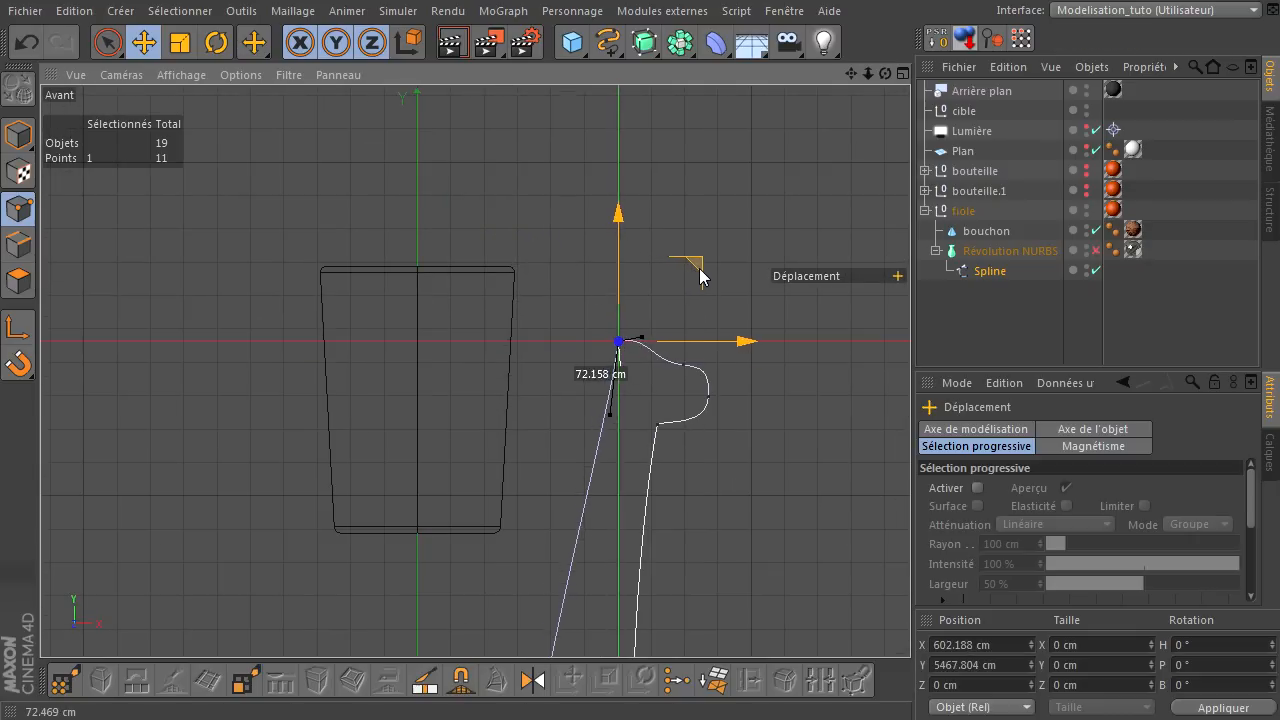
pyautogui.click(684, 365)
pyautogui.moveTo(660, 361); pyautogui.dragTo(644, 346)
pyautogui.moveTo(771, 282); pyautogui.dragTo(774, 278)
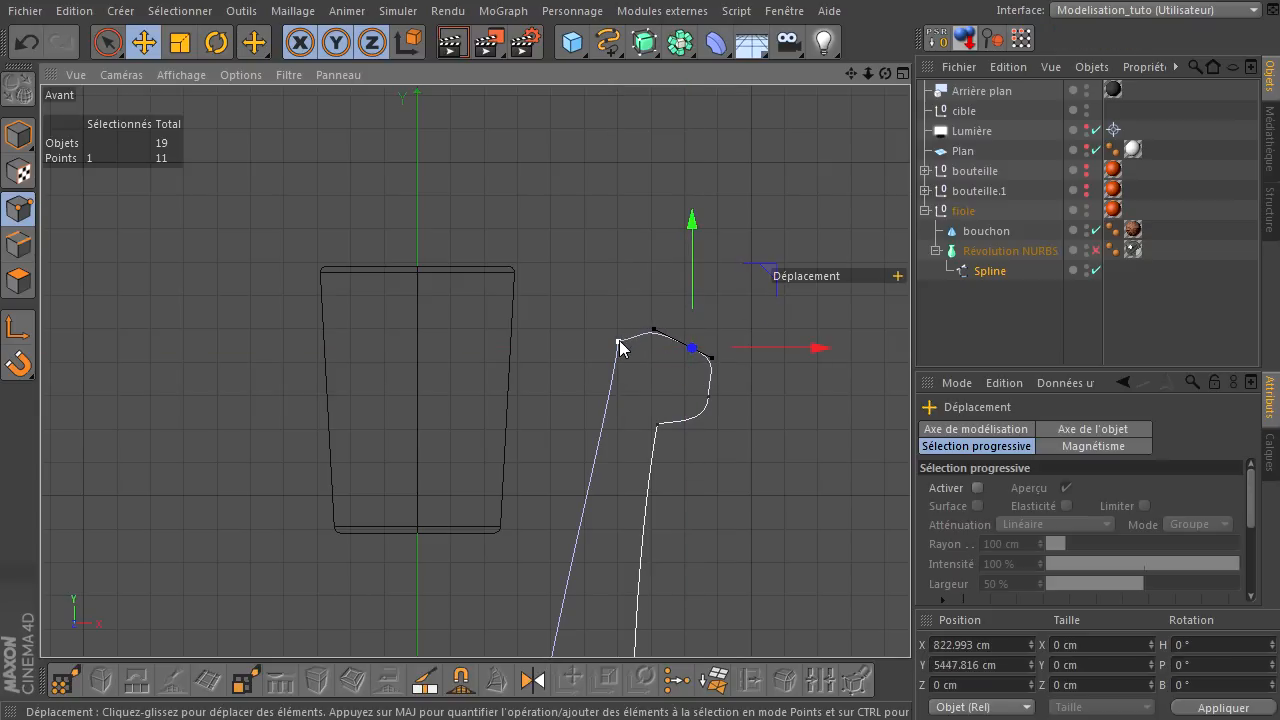
# - Break the inner rim point's tangents and angle only its short upper handle upward toward the lip
pyautogui.click(619, 342)
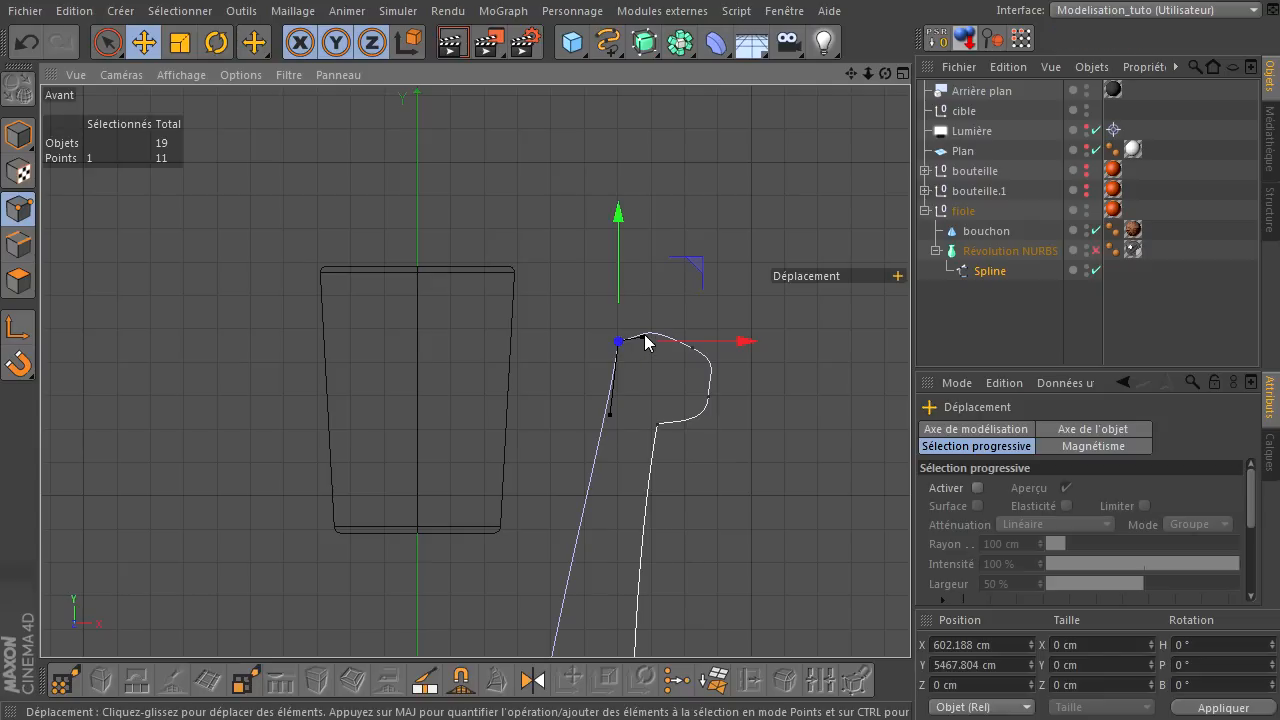
pyautogui.press('shift')
pyautogui.keyDown('shift'); pyautogui.moveTo(641, 345); pyautogui.dragTo(634, 327); pyautogui.keyUp('shift')
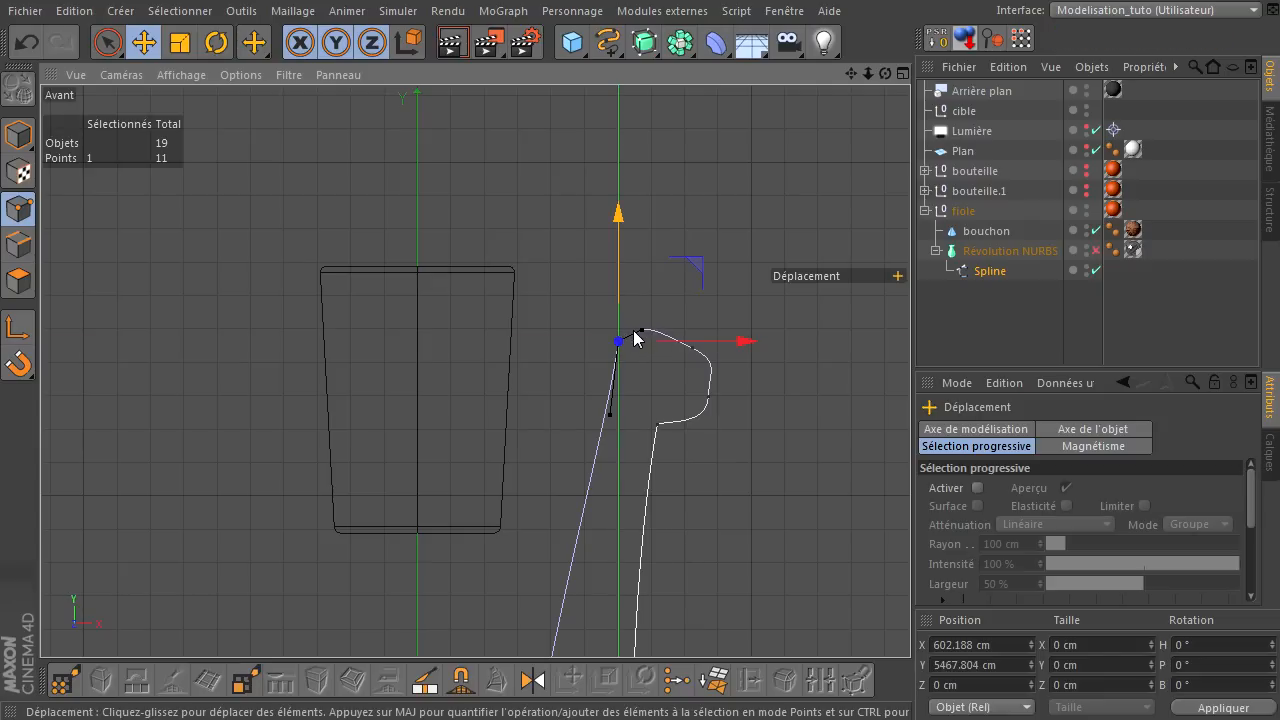
pyautogui.click(687, 380)
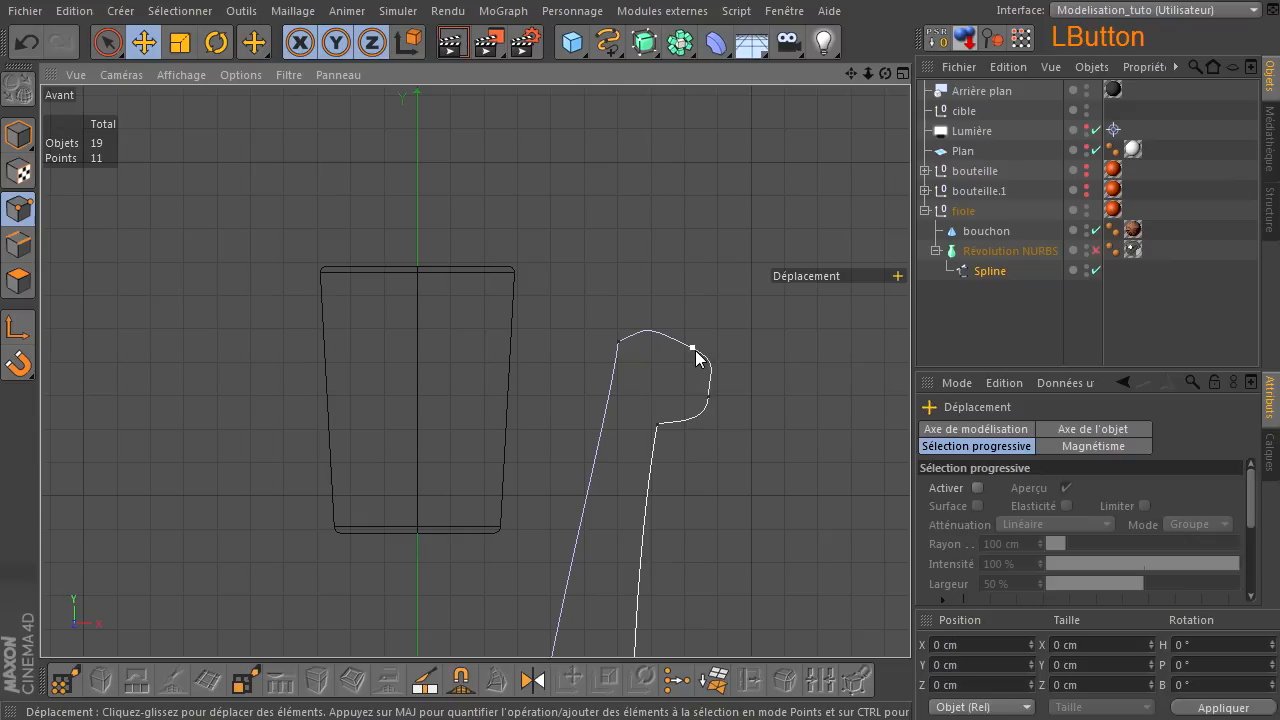
# - Round off the lip by adjusting the top rim point's position and separate handles and shifting the outermost rim point slightly outward
pyautogui.click(693, 348)
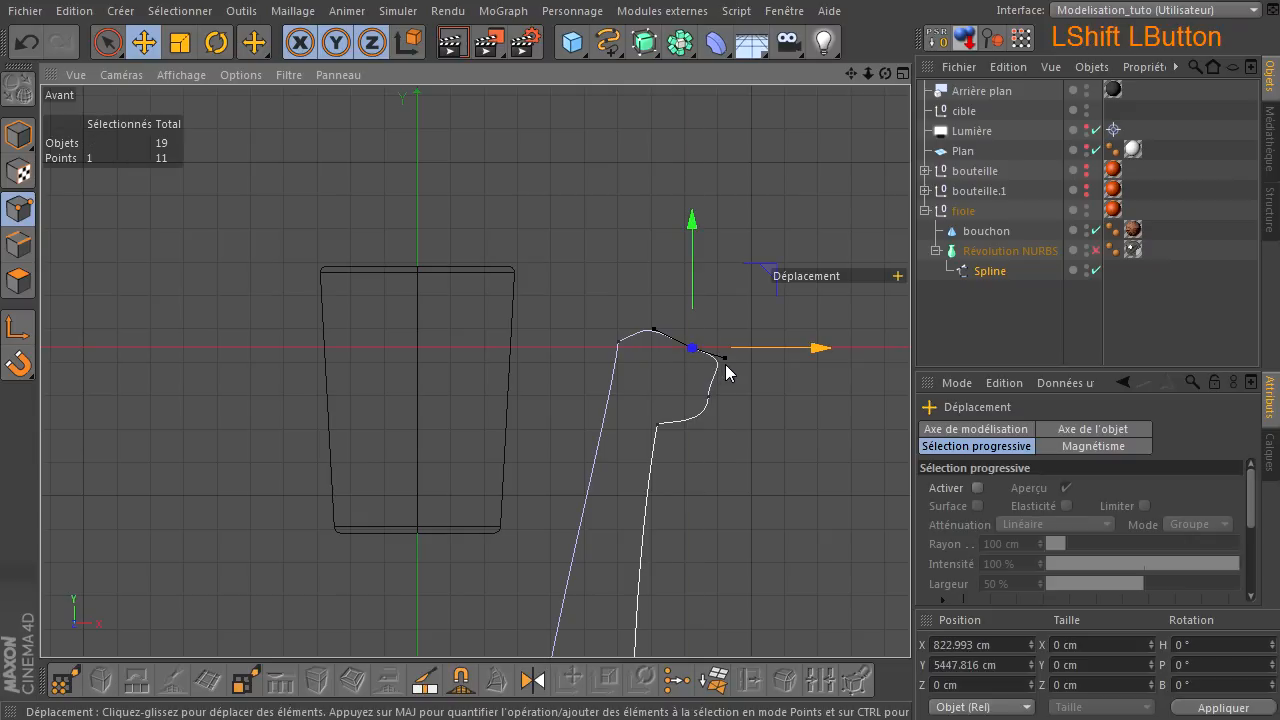
pyautogui.keyDown('shift'); pyautogui.moveTo(726, 376); pyautogui.dragTo(724, 376); pyautogui.keyUp('shift')
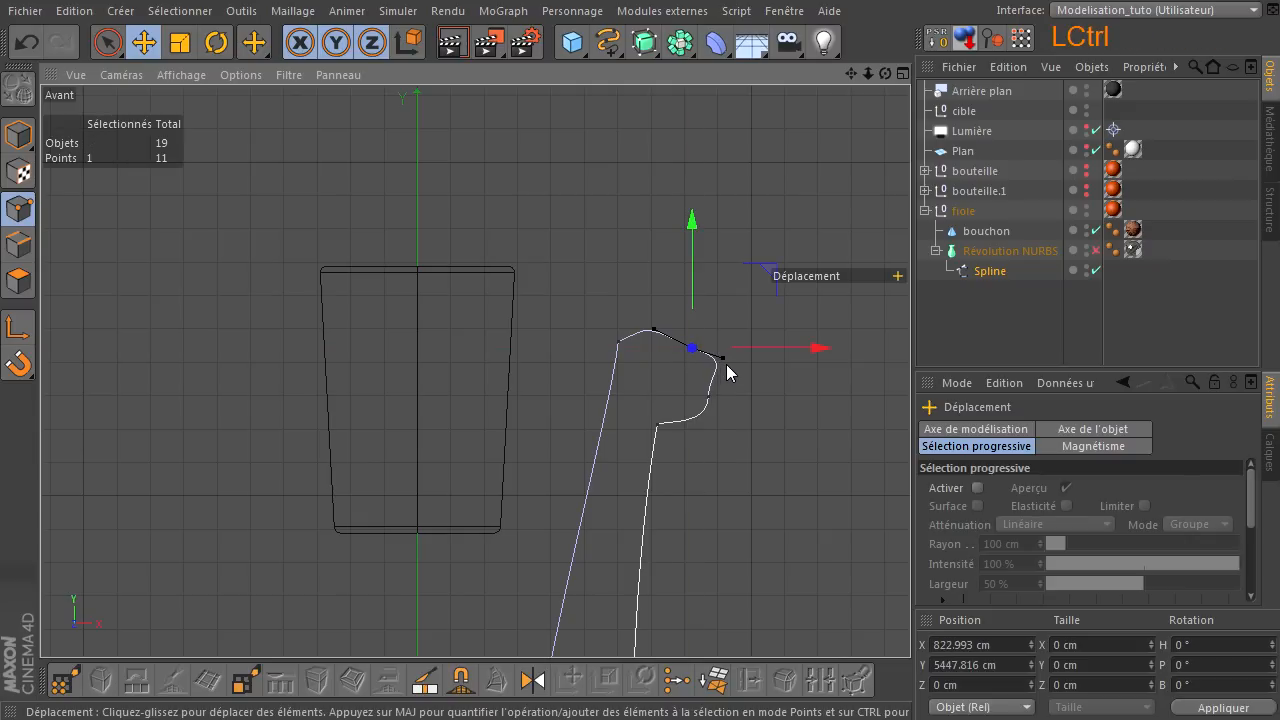
pyautogui.moveTo(716, 366); pyautogui.dragTo(720, 364)
pyautogui.moveTo(763, 270); pyautogui.dragTo(780, 268)
pyautogui.moveTo(652, 316); pyautogui.dragTo(680, 334)
pyautogui.moveTo(777, 260); pyautogui.dragTo(766, 256)
pyautogui.click(711, 403)
pyautogui.click(709, 397)
pyautogui.moveTo(753, 396); pyautogui.dragTo(767, 400)
pyautogui.click(674, 423)
# - Move the inner neck point to about X 666 cm, Y 3127 cm and align its tangents with the outer neck curve
pyautogui.scroll(-4, 632, 476)
pyautogui.scroll(-3, 632, 471)
pyautogui.moveTo(851, 74); pyautogui.dragTo(880, 437)
pyautogui.click(410, 399)
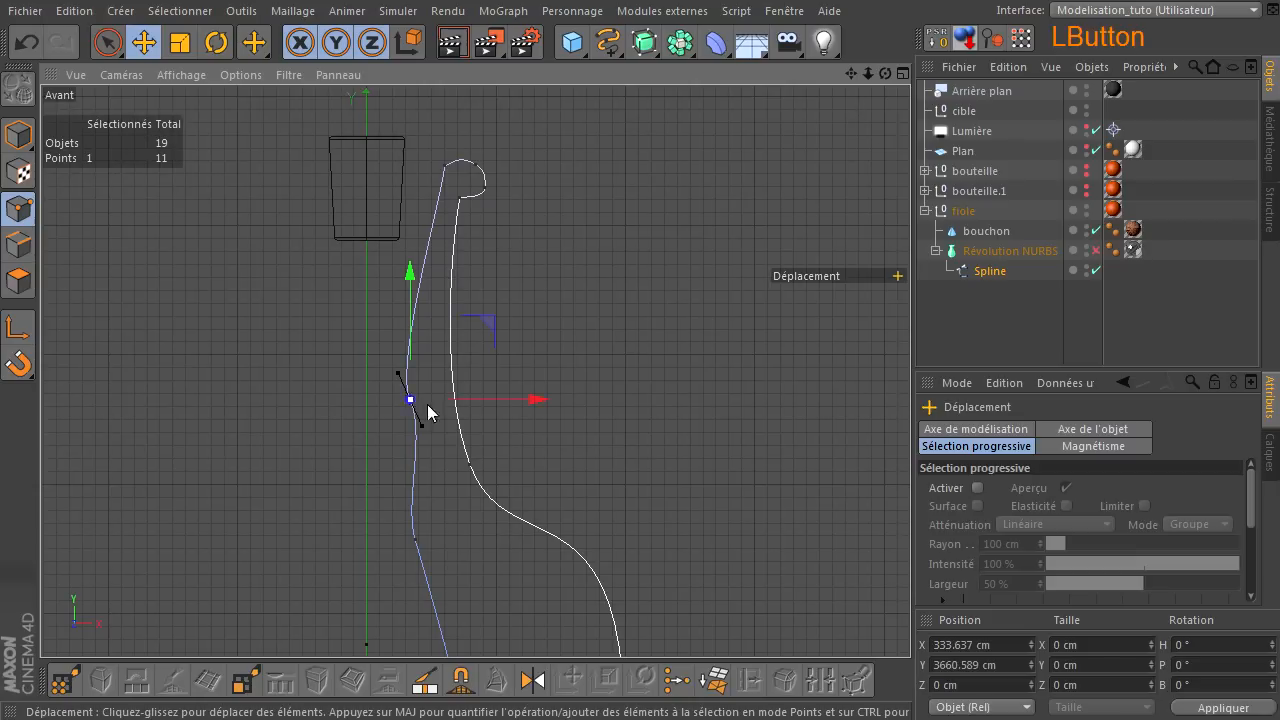
pyautogui.moveTo(490, 324); pyautogui.dragTo(534, 399)
pyautogui.moveTo(441, 446); pyautogui.dragTo(431, 436)
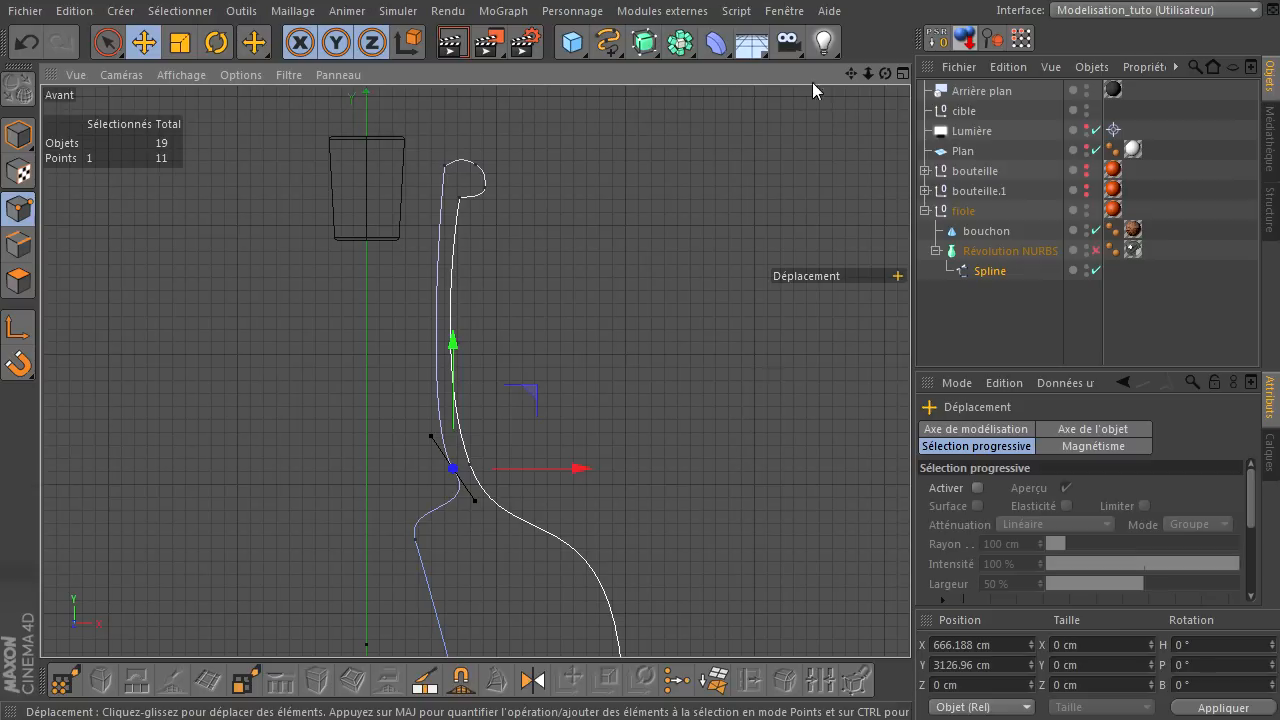
# - Delete the inner wall's shoulder point between the neck and the belly
pyautogui.moveTo(852, 75); pyautogui.dragTo(904, 451)
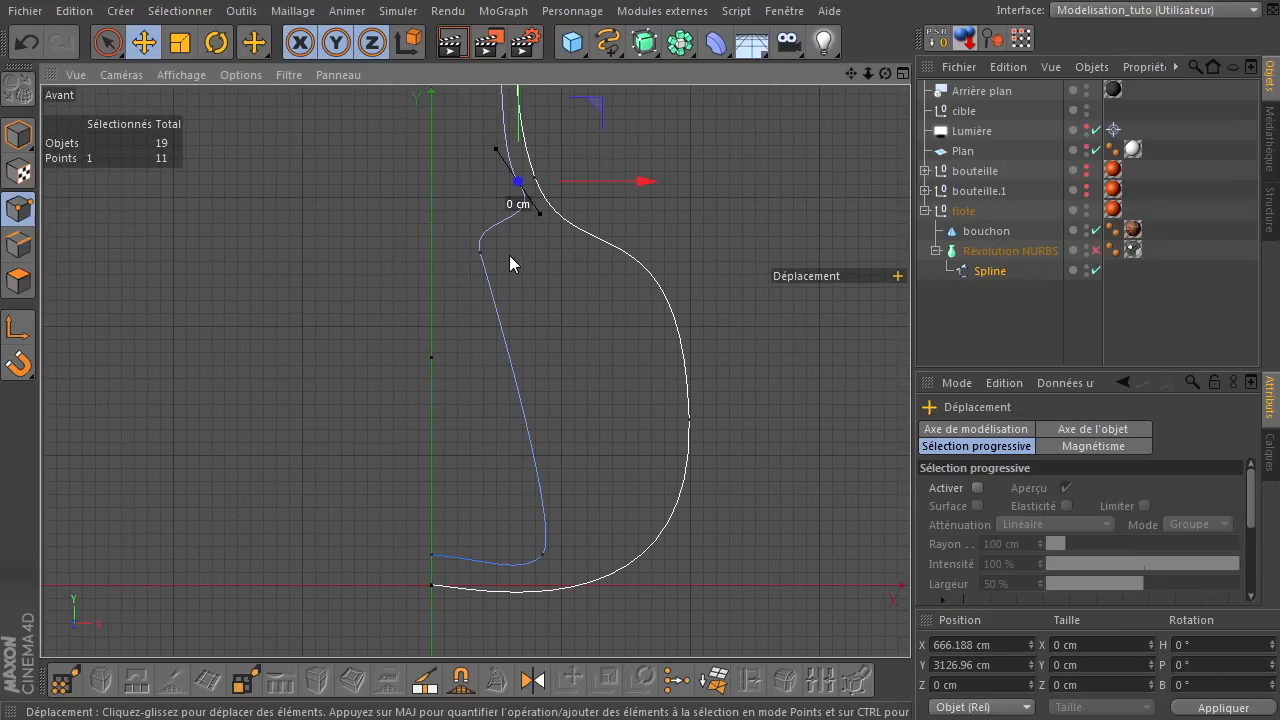
pyautogui.click(481, 252)
pyautogui.press('Delete')
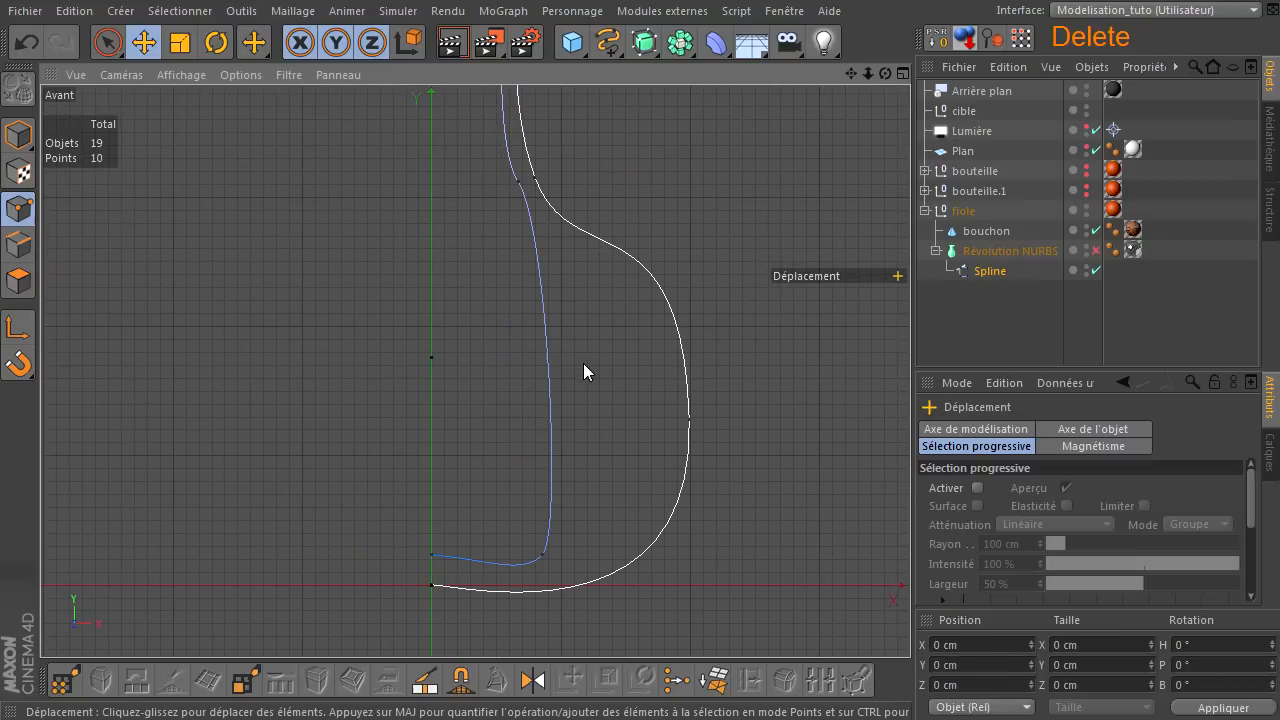
# - Move the inner wall's lower corner point out to about X 1836 cm, Y 1152 cm and lengthen its vertical tangents to form the belly
pyautogui.click(546, 556)
pyautogui.moveTo(633, 480); pyautogui.dragTo(748, 364)
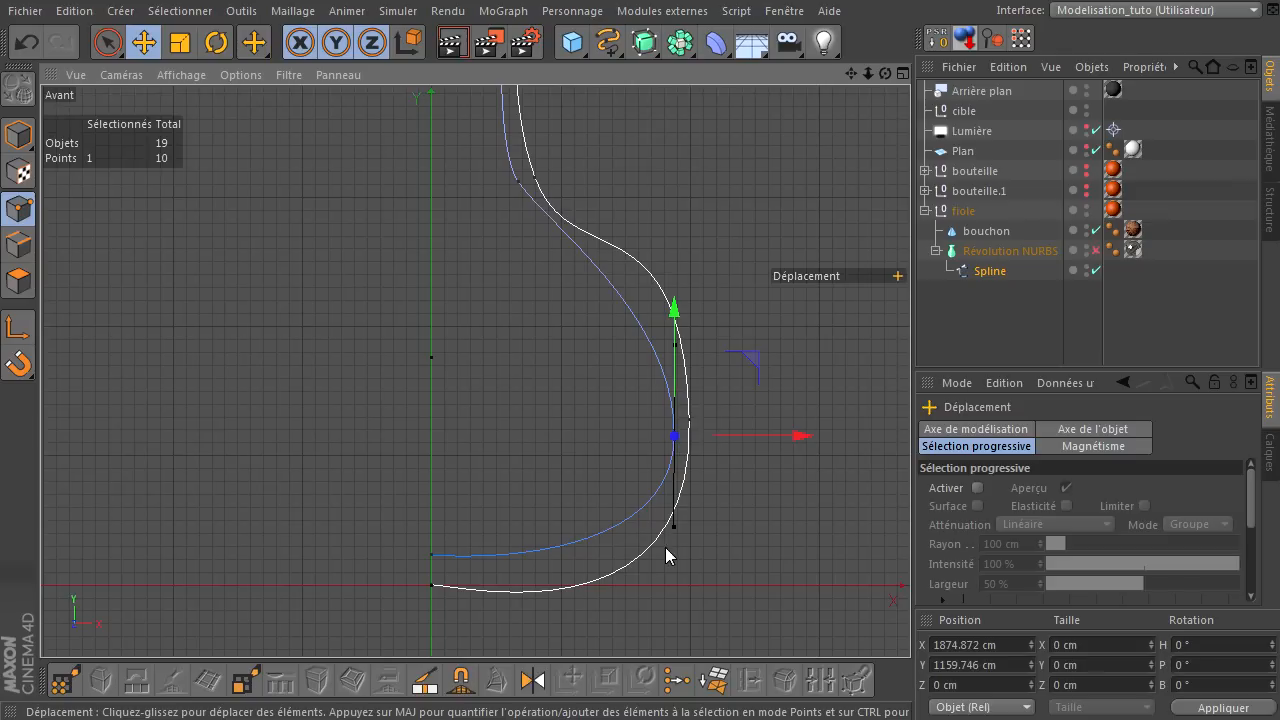
pyautogui.moveTo(675, 533); pyautogui.dragTo(675, 564)
pyautogui.moveTo(750, 360); pyautogui.dragTo(752, 366)
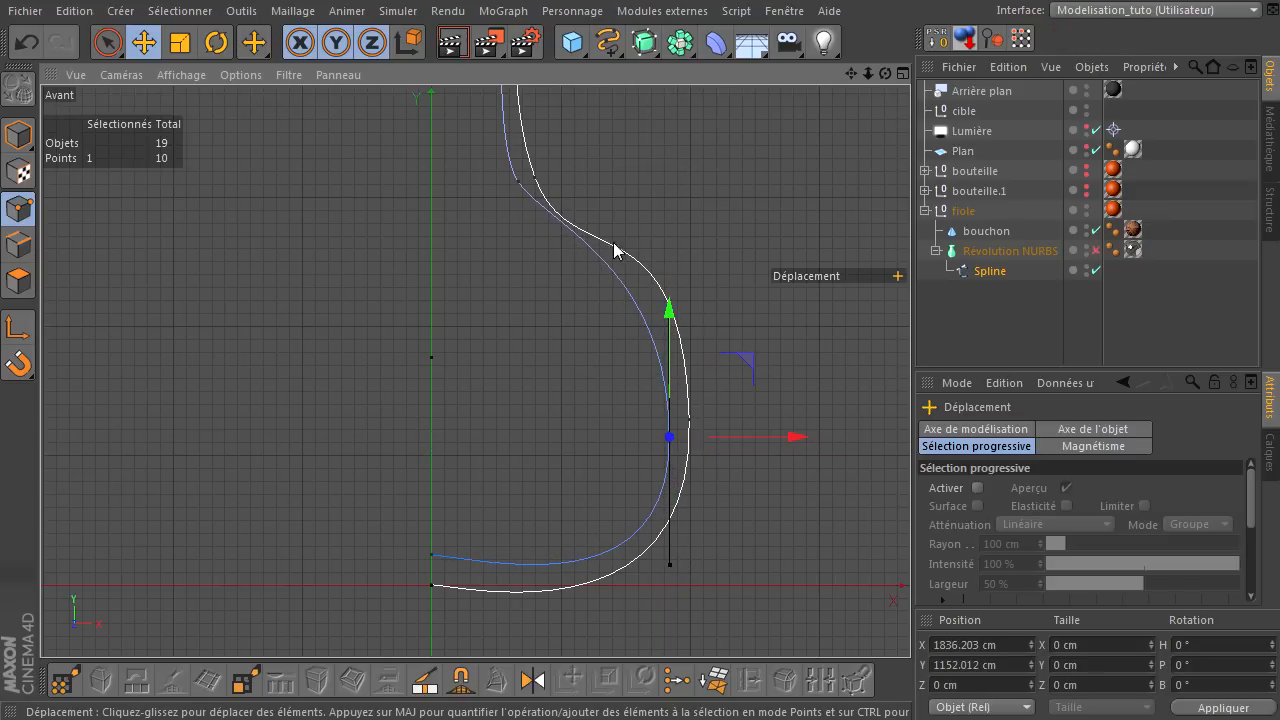
# - Lengthen the inner neck point's lower tangent to follow the outer shoulder, and slightly shorten the outer belly point's tangents
pyautogui.click(520, 182)
pyautogui.moveTo(536, 217); pyautogui.dragTo(545, 254)
pyautogui.click(690, 421)
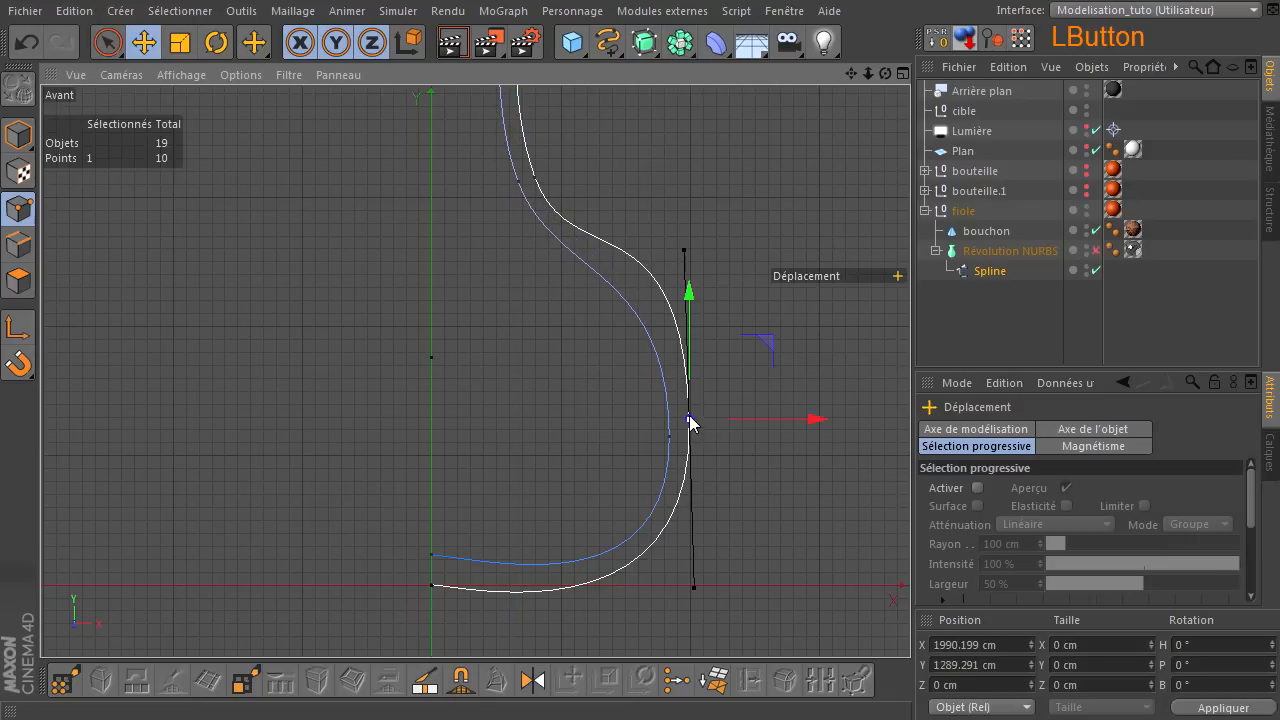
pyautogui.moveTo(689, 253); pyautogui.dragTo(685, 266)
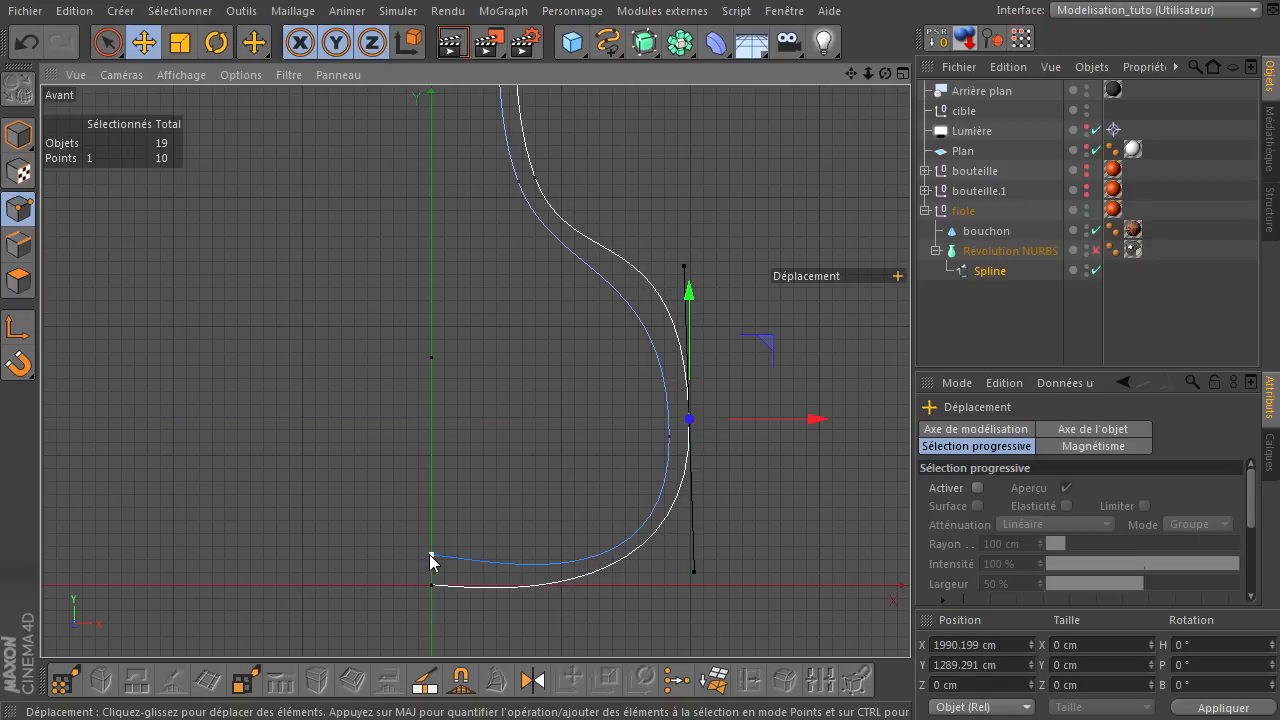
# - Lower the inner bottom point to about Y 145 cm with longer tangents, and move the inner belly point to about X 1867 cm, Y 1276 cm
pyautogui.click(432, 557)
pyautogui.moveTo(430, 428); pyautogui.dragTo(431, 440)
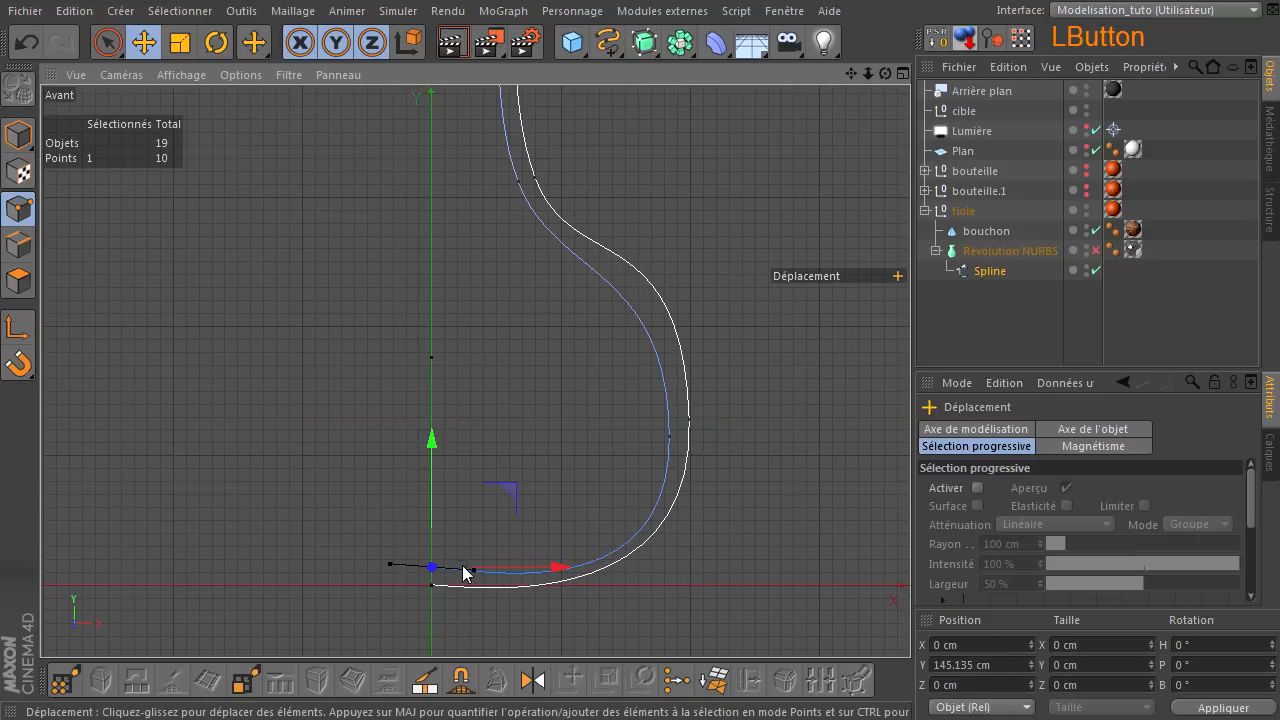
pyautogui.moveTo(474, 571); pyautogui.dragTo(482, 574)
pyautogui.click(671, 440)
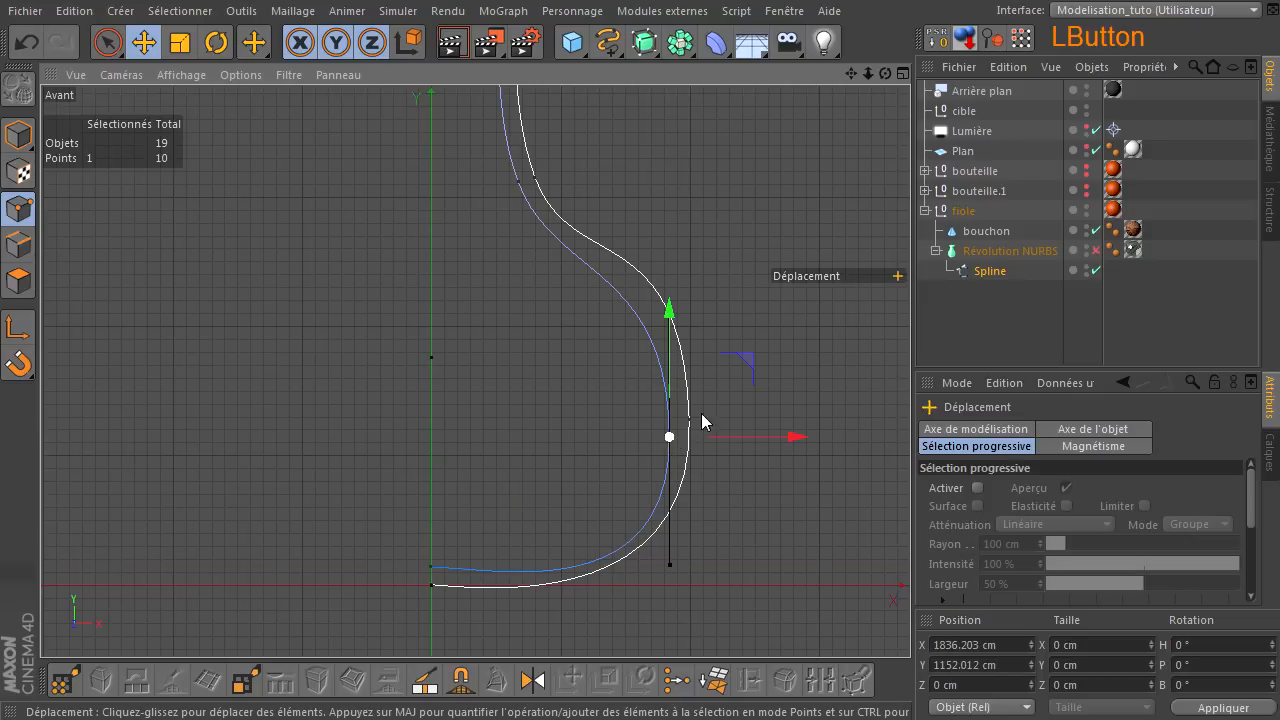
pyautogui.moveTo(740, 356)
pyautogui.mouseDown()
pyautogui.moveTo(740, 343)
pyautogui.moveTo(755, 348)
pyautogui.mouseUp()
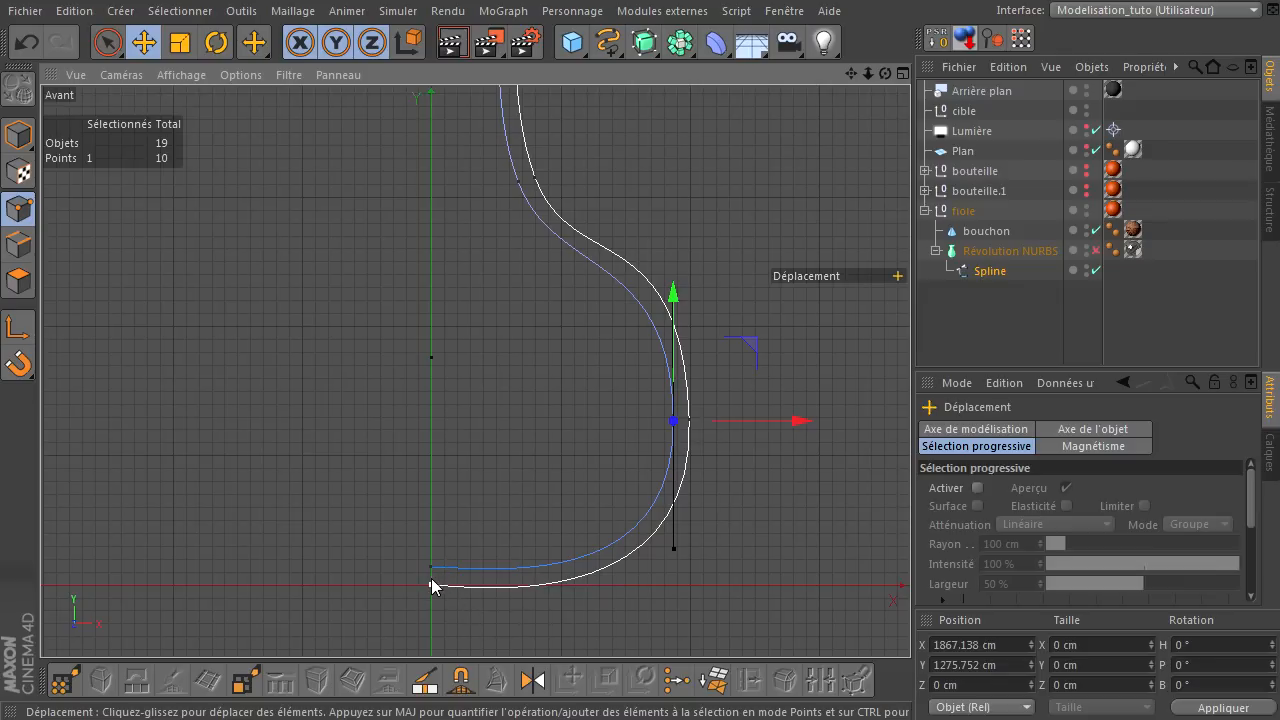
# - Raise the outer wall's bottom point on the axis to about Y 40 cm
pyautogui.scroll(8, 436, 593)
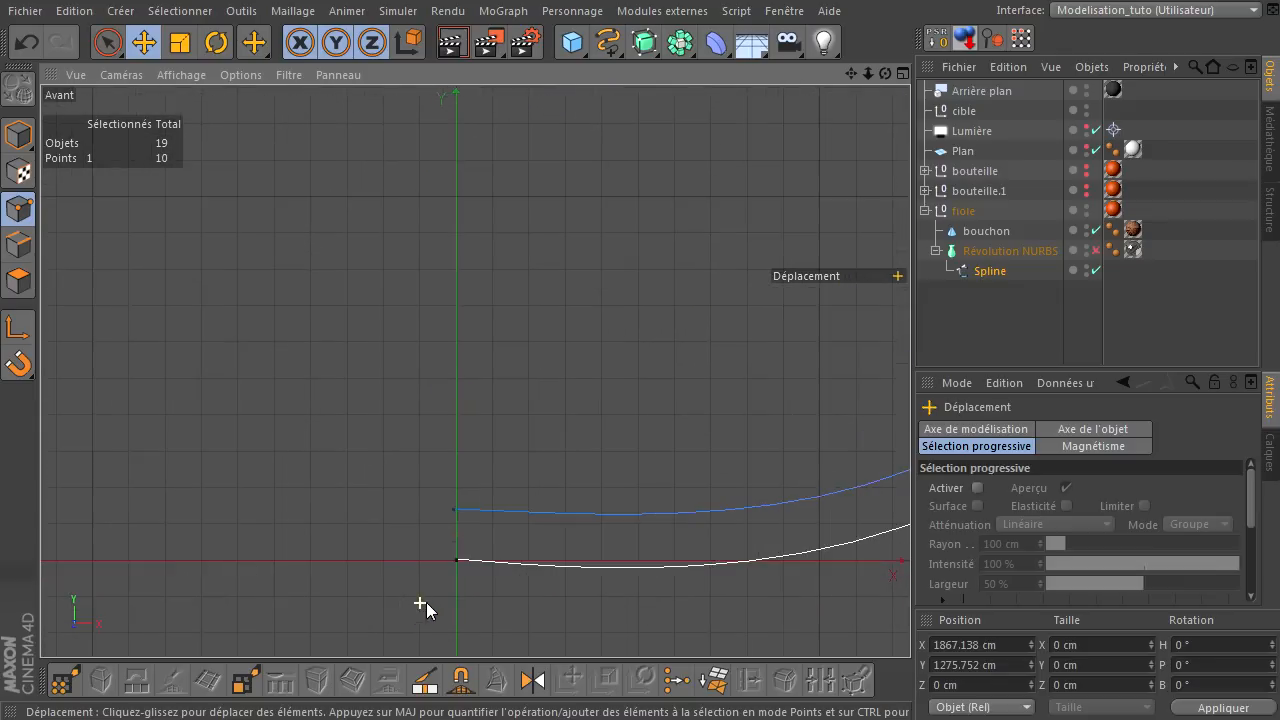
pyautogui.scroll(-2, 500, 590)
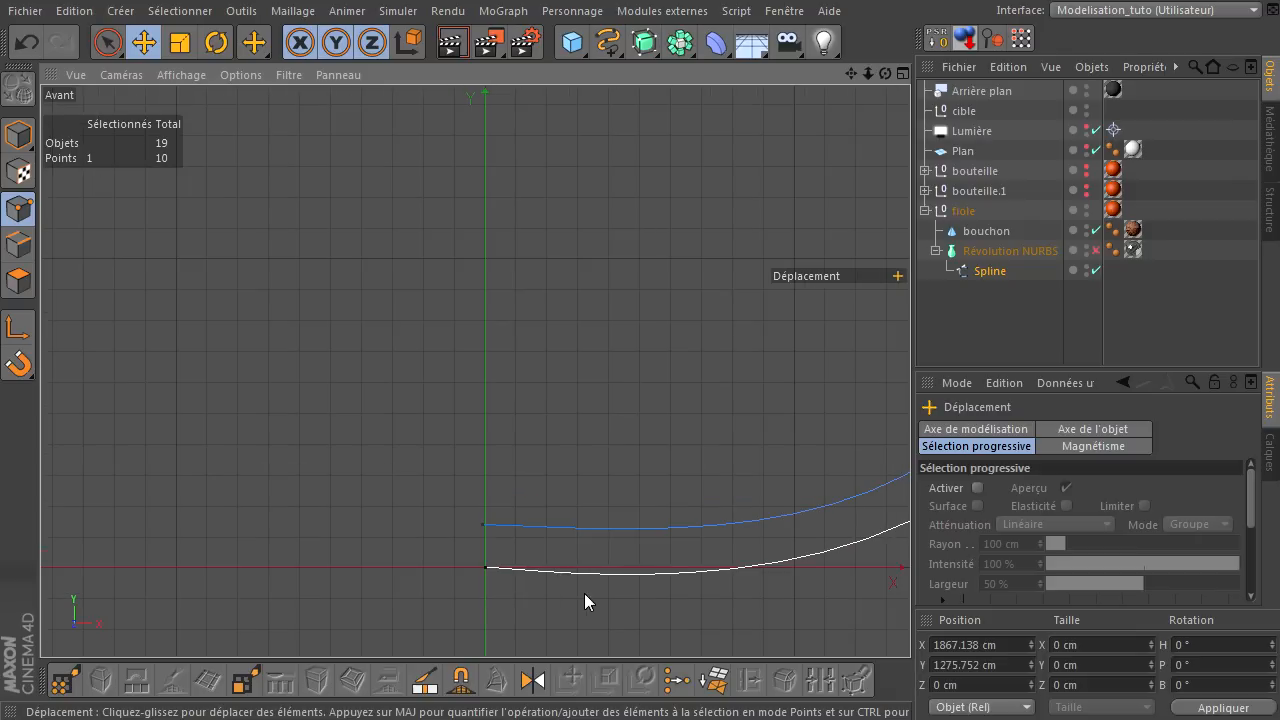
pyautogui.click(484, 569)
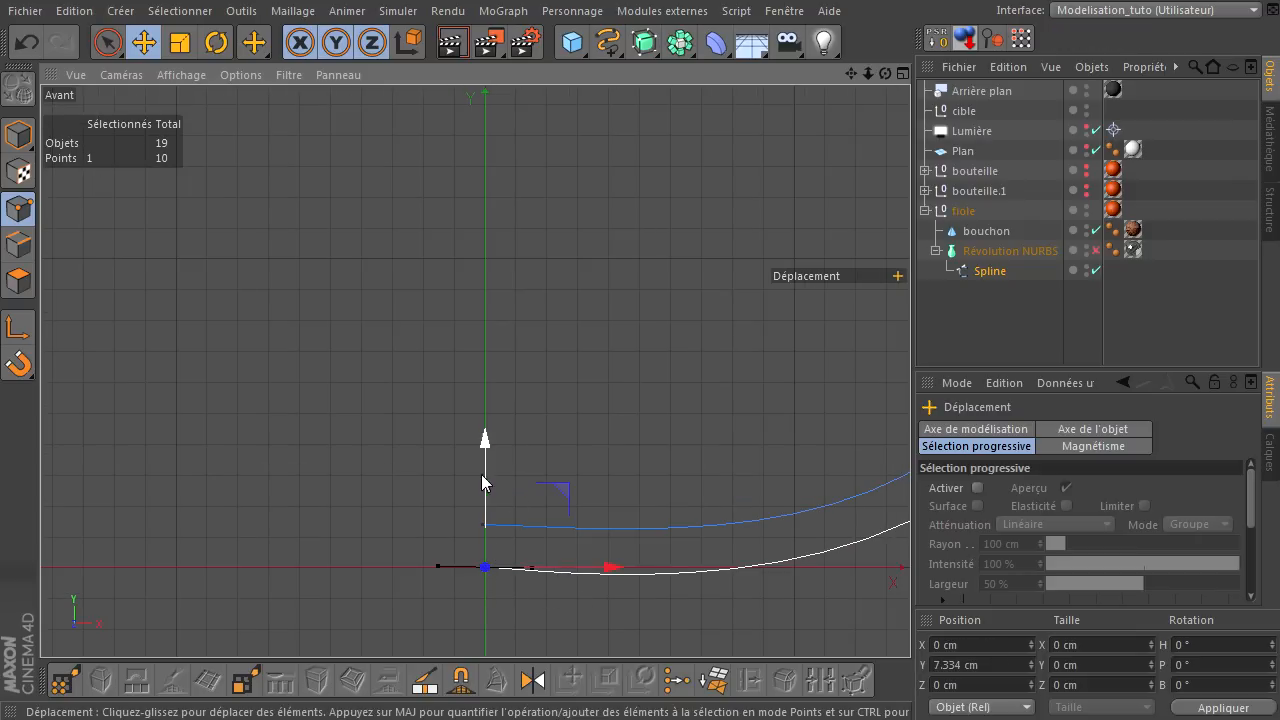
pyautogui.moveTo(486, 476); pyautogui.dragTo(489, 465)
# - Enable snapping and move the inner bottom point onto the vertical axis at X 0 cm, about Y 142 cm
pyautogui.click(449, 528)
pyautogui.click(482, 524)
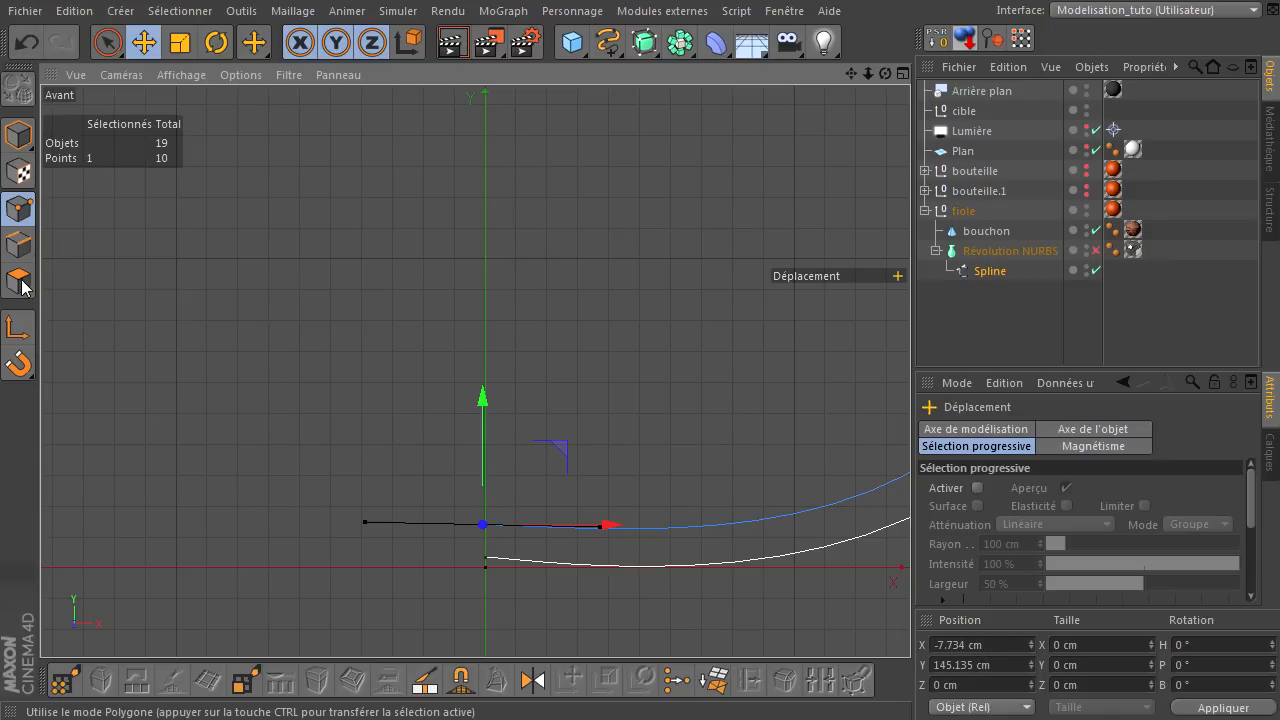
pyautogui.moveTo(18, 363); pyautogui.dragTo(536, 485)
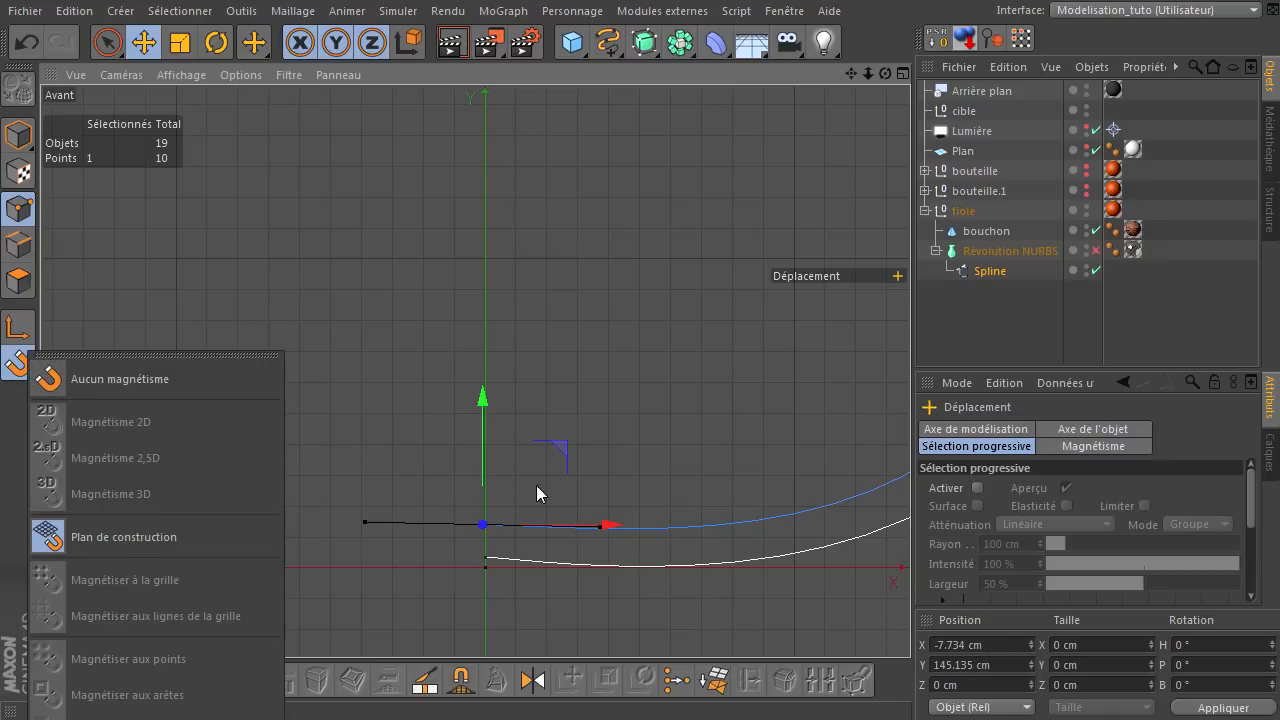
pyautogui.click(138, 356)
pyautogui.click(77, 369)
pyautogui.moveTo(79, 342); pyautogui.dragTo(360, 373)
pyautogui.click(531, 368)
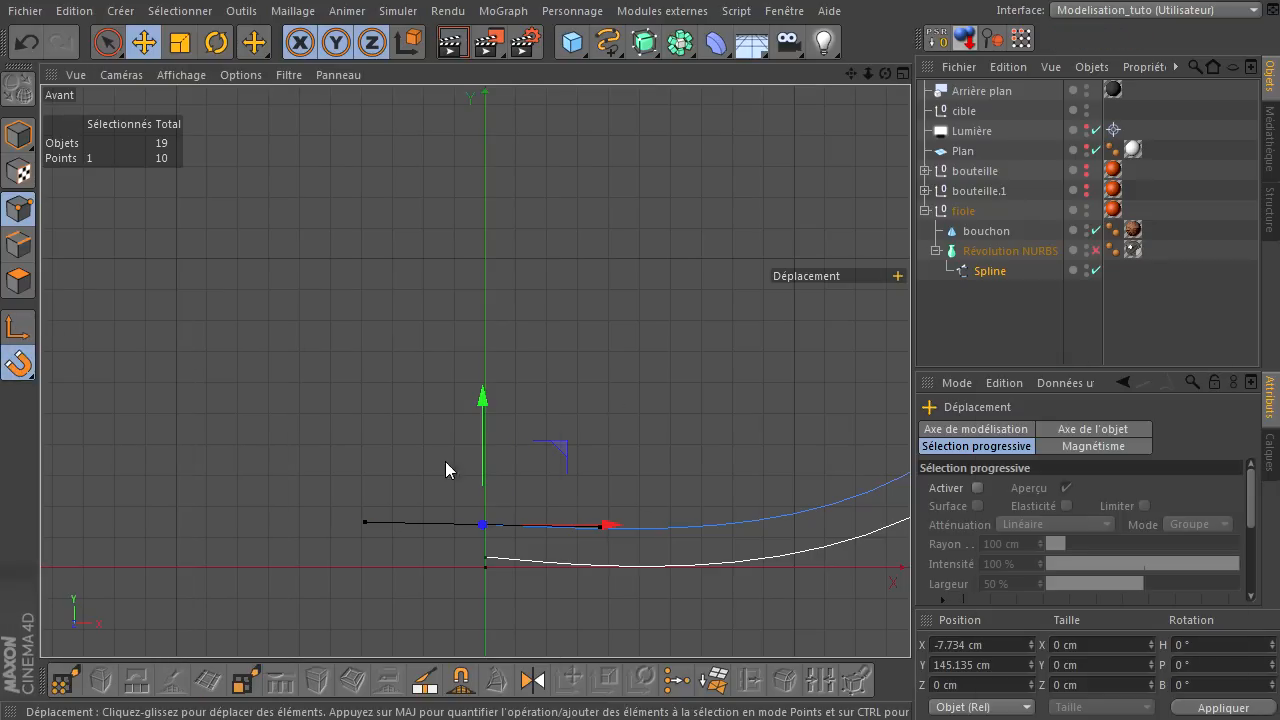
pyautogui.moveTo(550, 450); pyautogui.dragTo(563, 449)
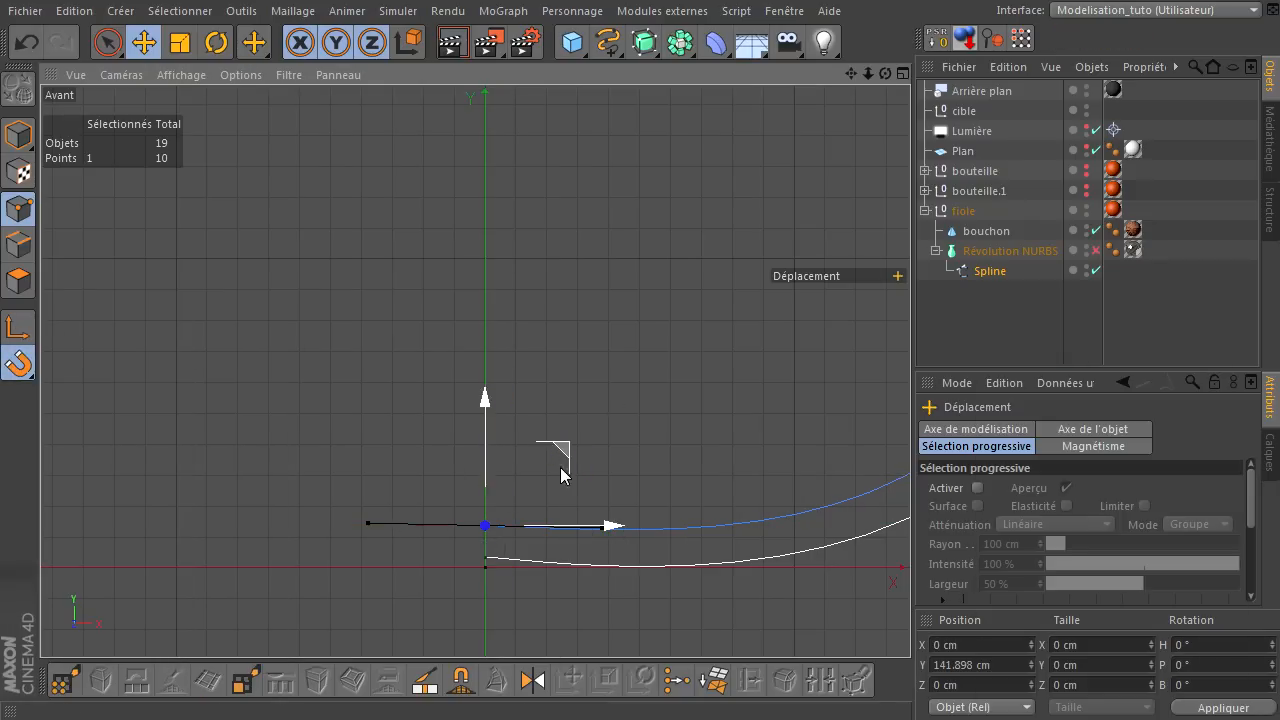
# - Snap the outer bottom point to X 0 cm and raise both bottom points along the axis, the outer one to about Y 59 cm
pyautogui.moveTo(492, 556); pyautogui.dragTo(510, 550)
pyautogui.moveTo(556, 494)
pyautogui.mouseDown()
pyautogui.moveTo(577, 492)
pyautogui.moveTo(563, 490)
pyautogui.mouseUp()
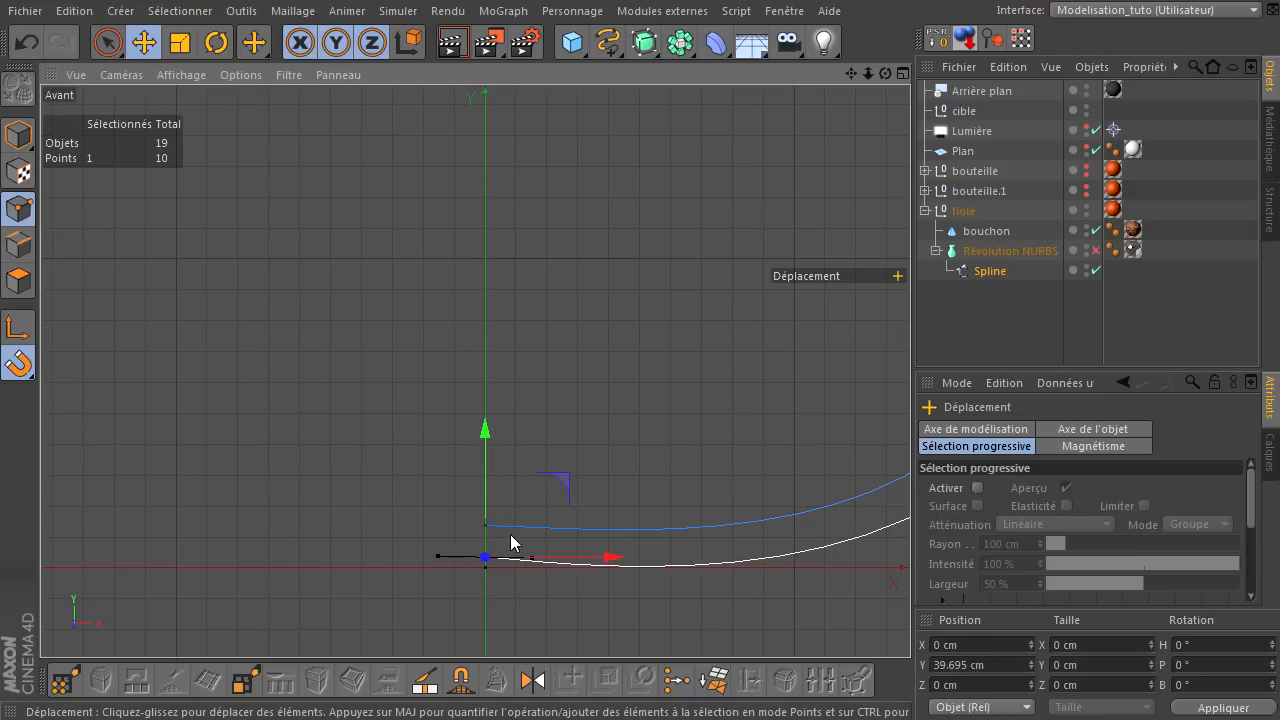
pyautogui.click(487, 525)
pyautogui.moveTo(485, 463); pyautogui.dragTo(486, 526)
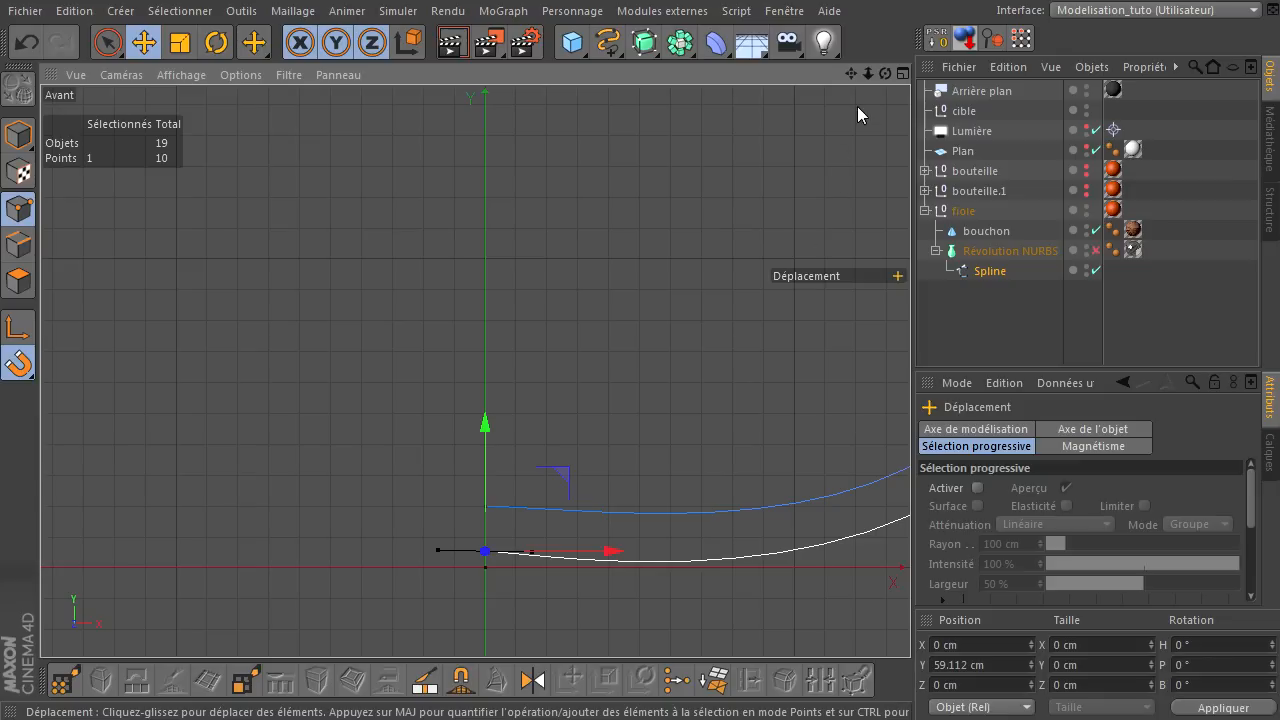
# - Turn on the fiole's Révolution NURBS and inspect the revolved bottle in the perspective and front views
pyautogui.moveTo(849, 73); pyautogui.dragTo(910, 490)
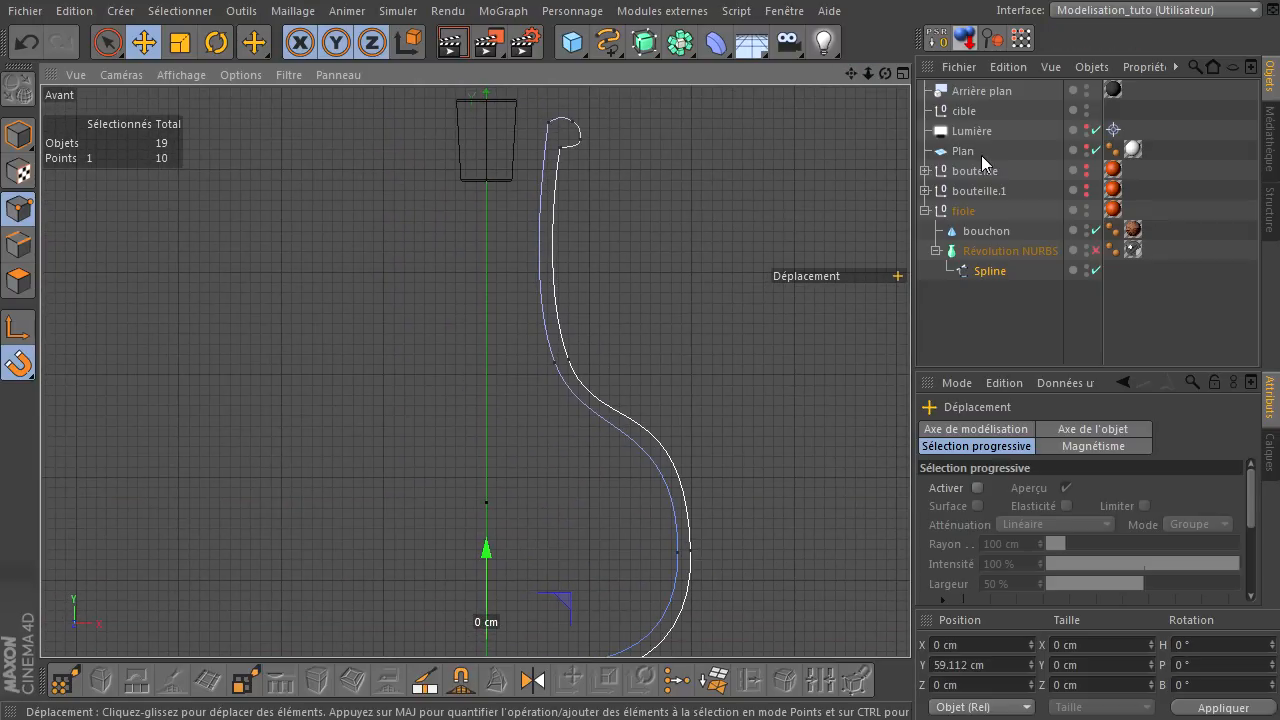
pyautogui.click(1096, 251)
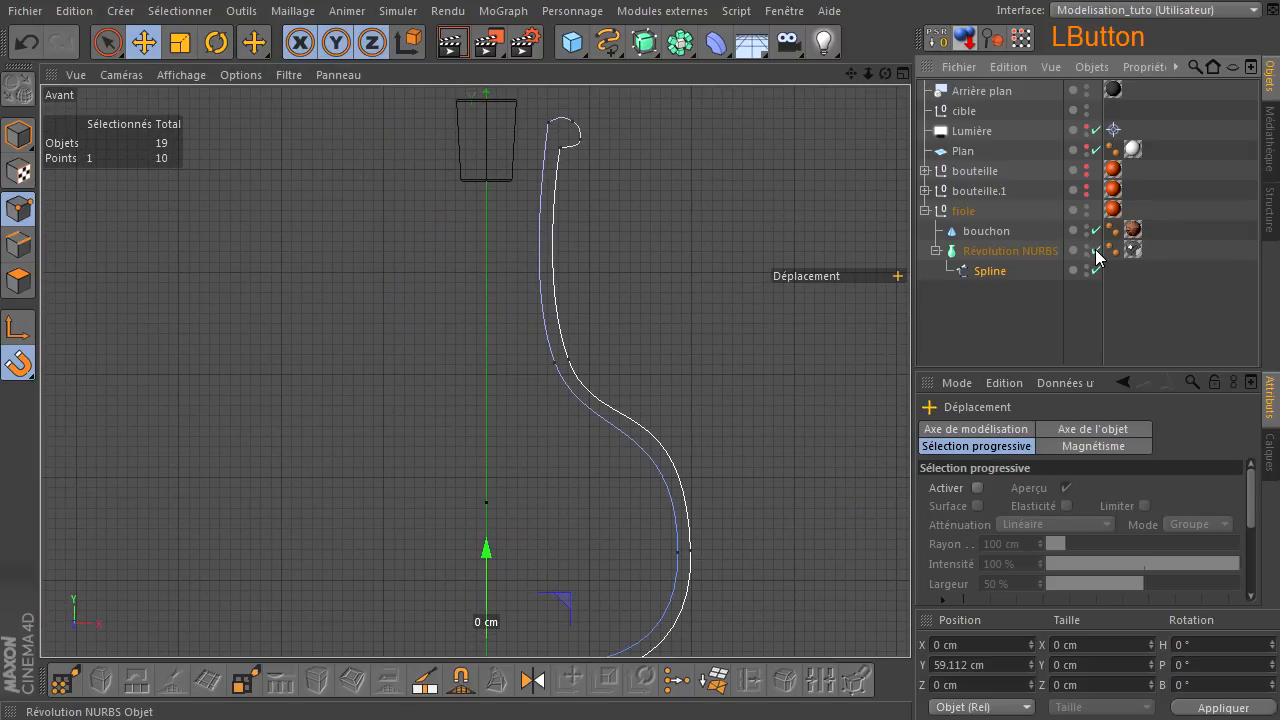
pyautogui.scroll(-5, 660, 270)
pyautogui.middleClick(662, 274)
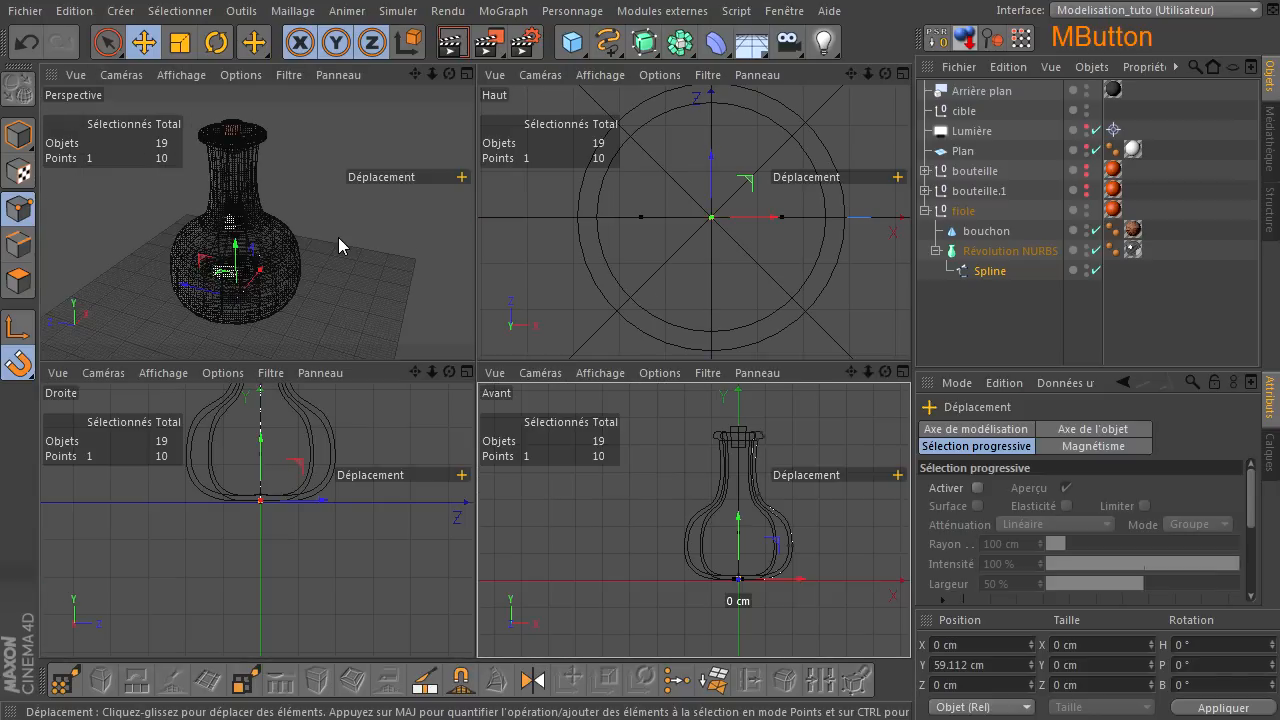
pyautogui.middleClick(339, 238)
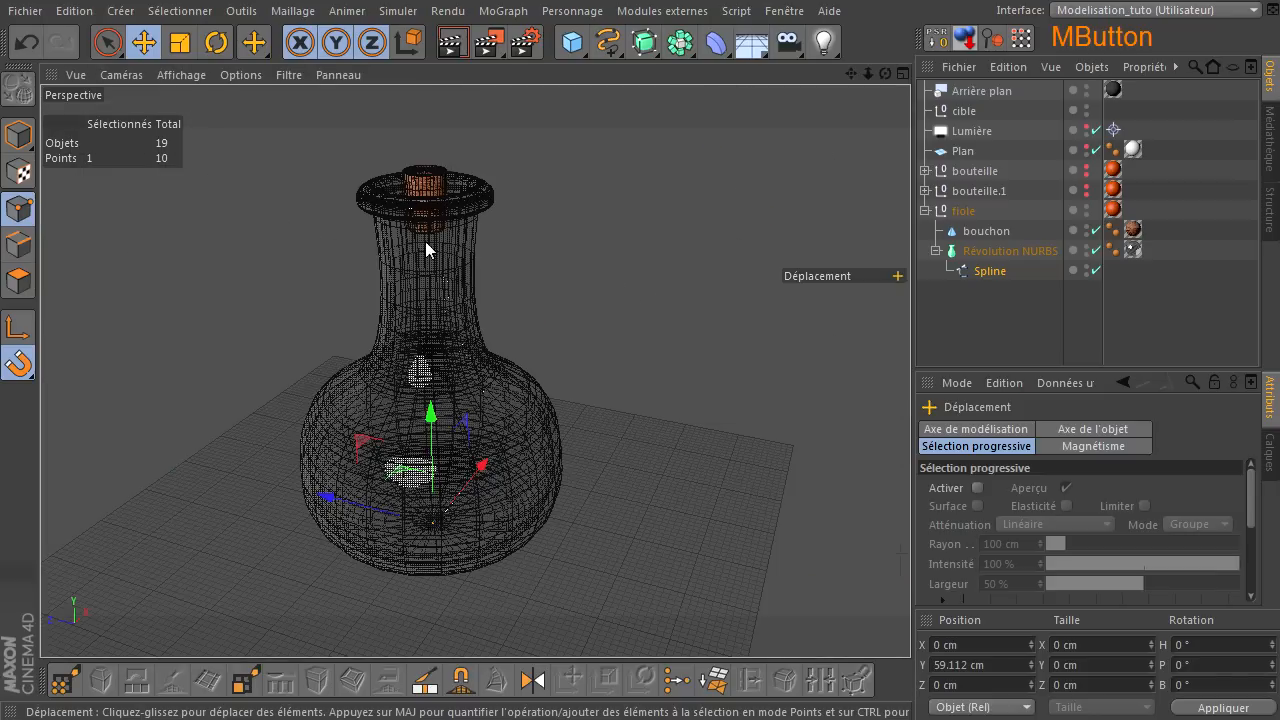
pyautogui.middleClick(607, 251)
pyautogui.middleClick(730, 428)
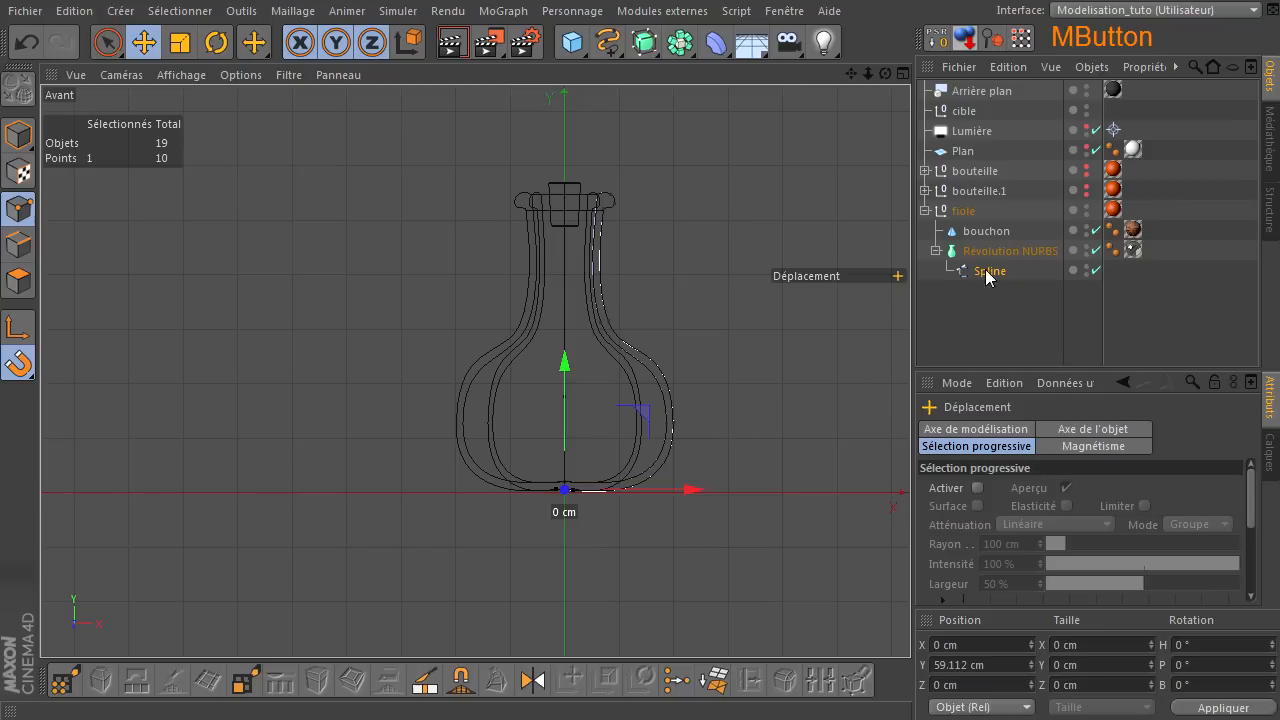
# - With the fiole's Révolution NURBS and snapping off, move the spline's six neck and lip points closer to the vertical axis
pyautogui.click(1096, 250)
pyautogui.moveTo(97, 48); pyautogui.dragTo(200, 94)
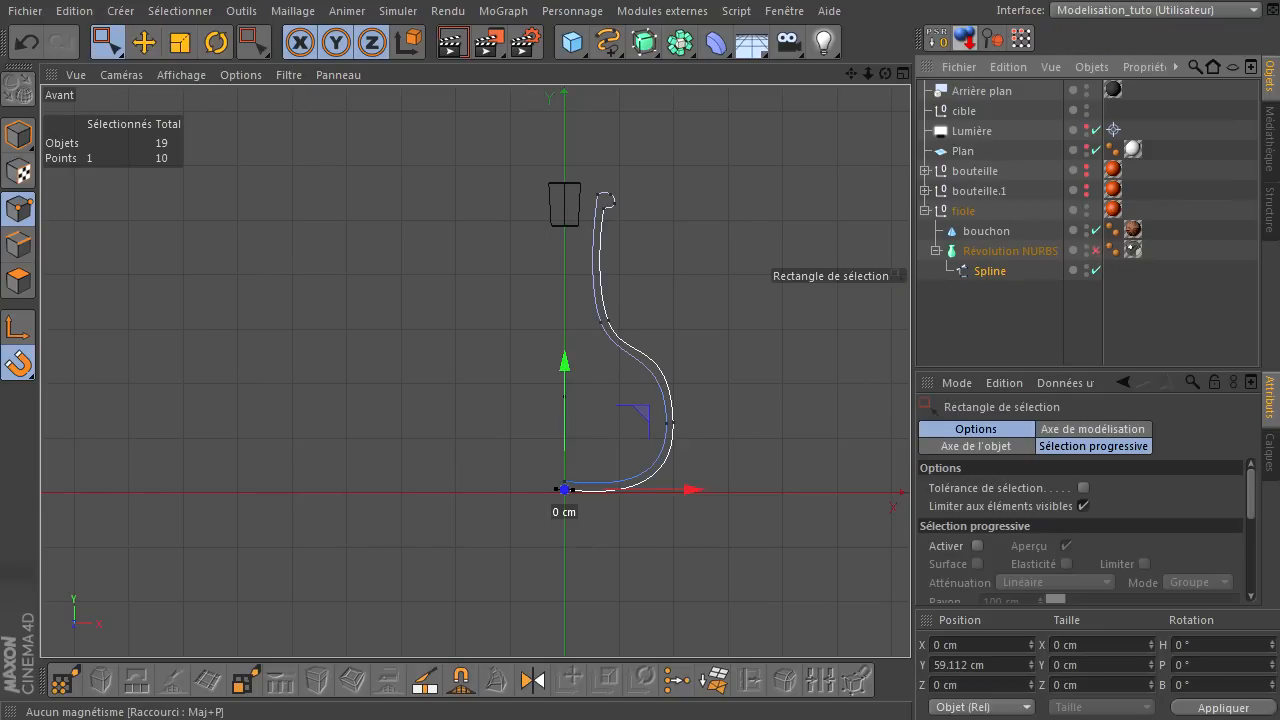
pyautogui.click(18, 364)
pyautogui.moveTo(594, 173); pyautogui.dragTo(660, 355)
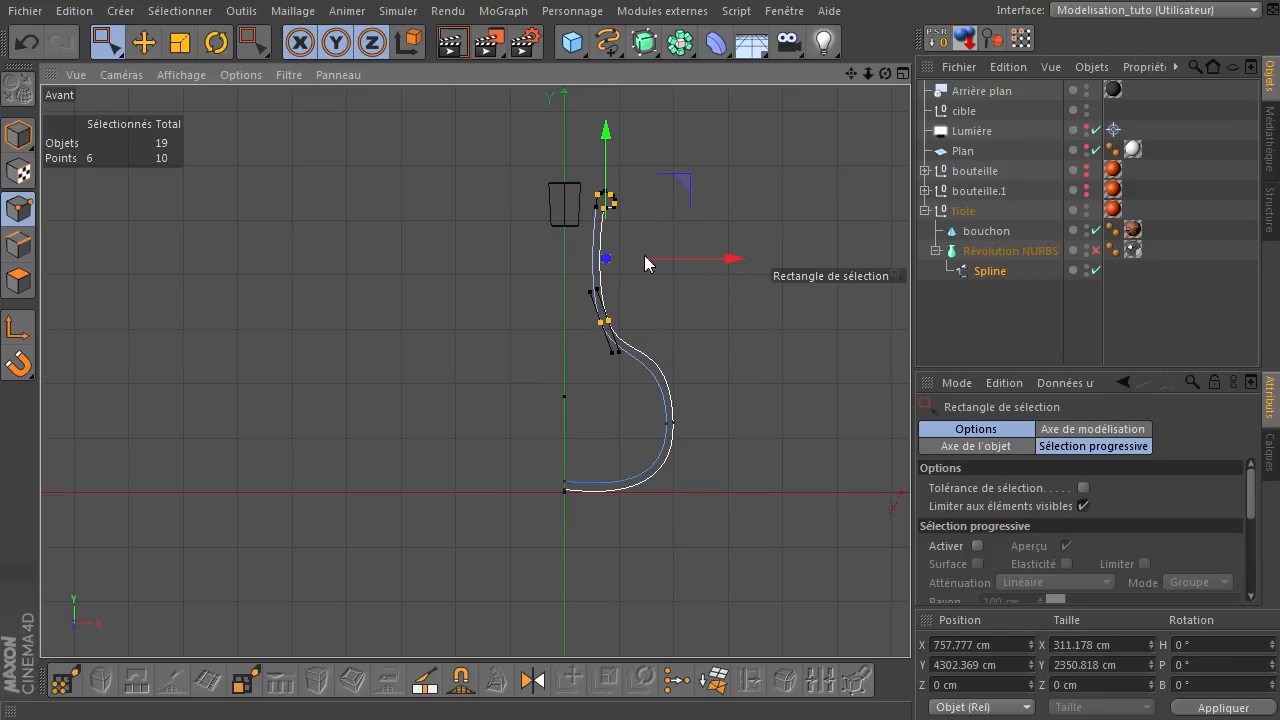
pyautogui.moveTo(657, 160); pyautogui.dragTo(546, 370)
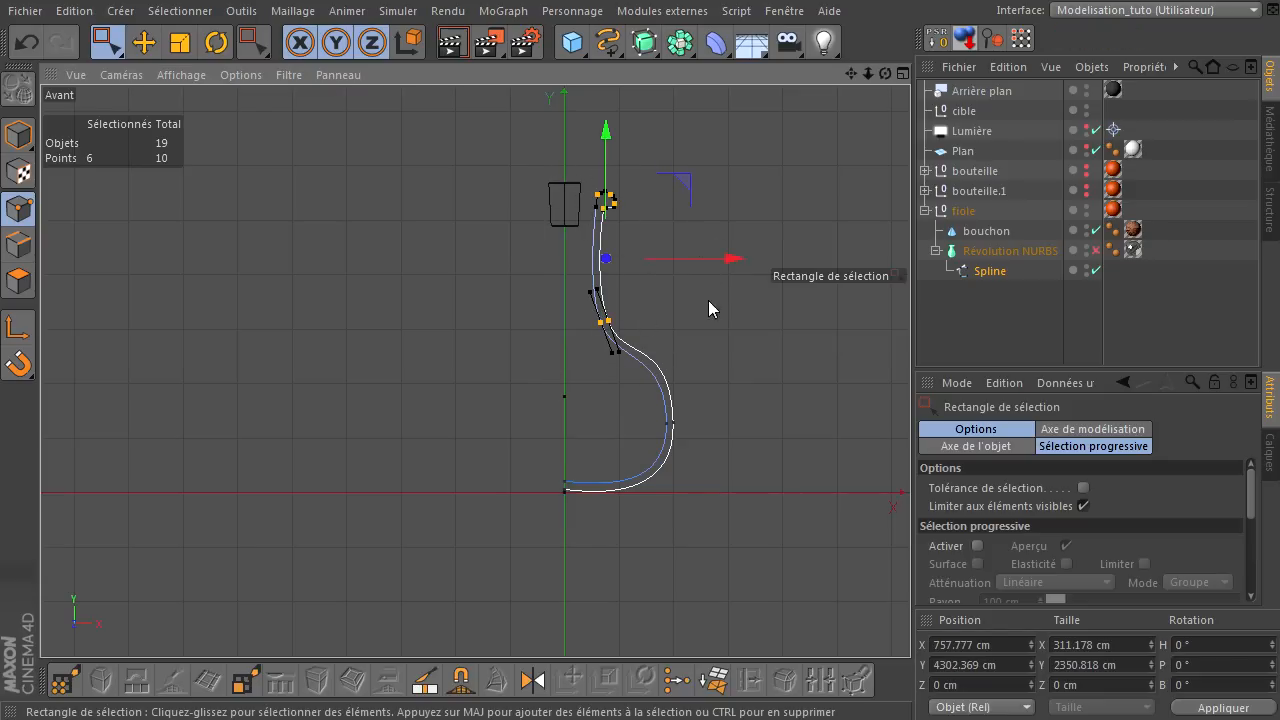
pyautogui.moveTo(734, 259); pyautogui.dragTo(718, 263)
pyautogui.click(710, 313)
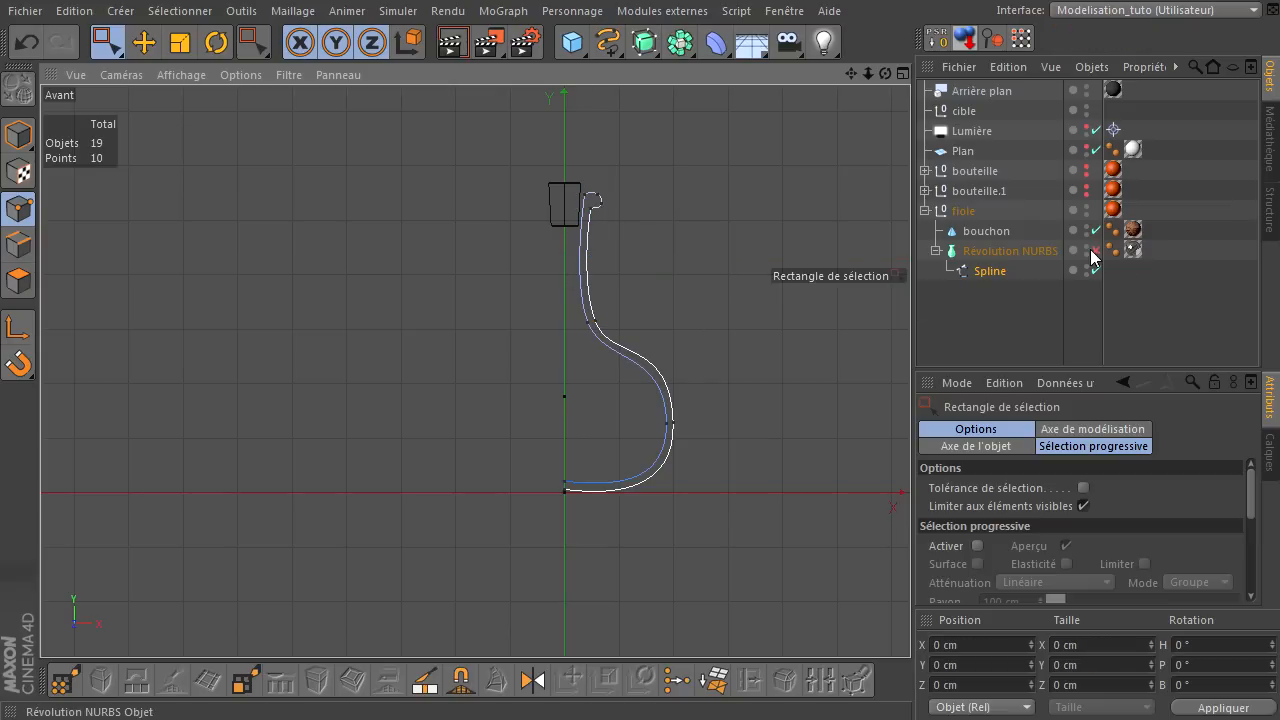
# - Turn on the Révolution NURBS and inspect the narrowed neck in the perspective and front views
pyautogui.click(1094, 251)
pyautogui.middleClick(697, 293)
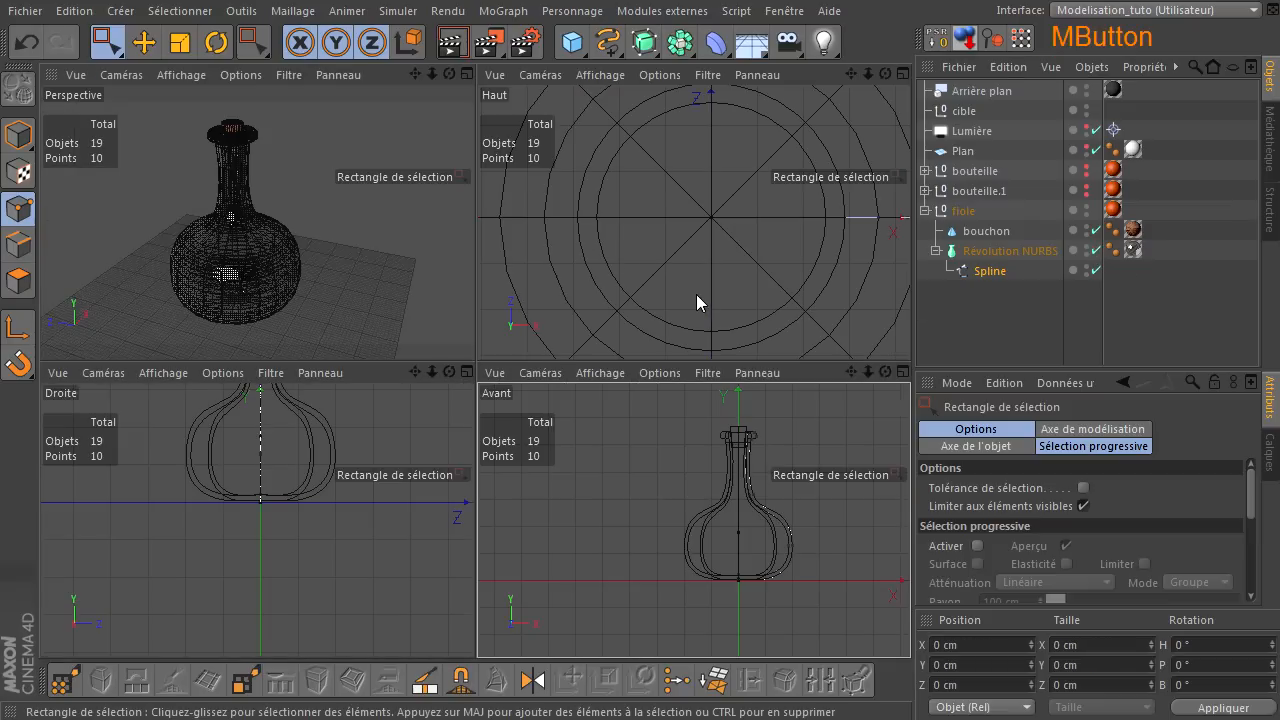
pyautogui.middleClick(420, 256)
pyautogui.moveTo(882, 74); pyautogui.dragTo(860, 470)
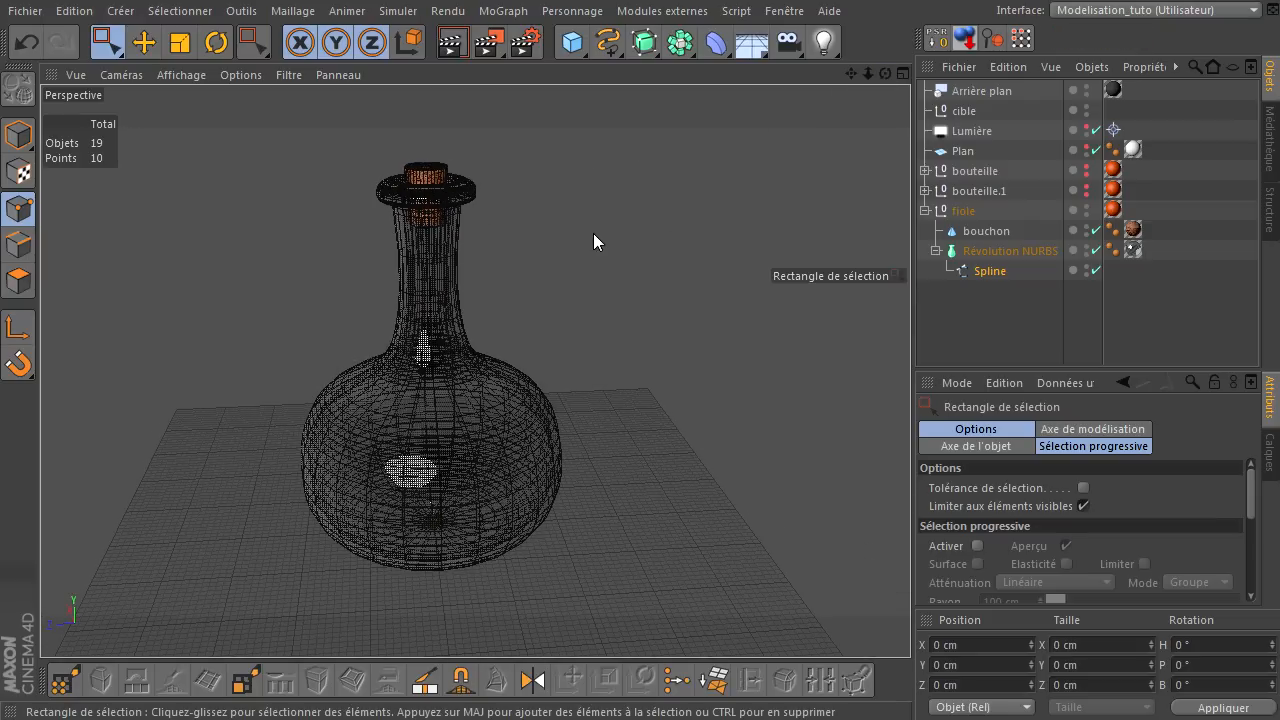
pyautogui.moveTo(593, 241); pyautogui.dragTo(597, 243, button='middle')
pyautogui.middleClick(613, 282)
pyautogui.middleClick(686, 424)
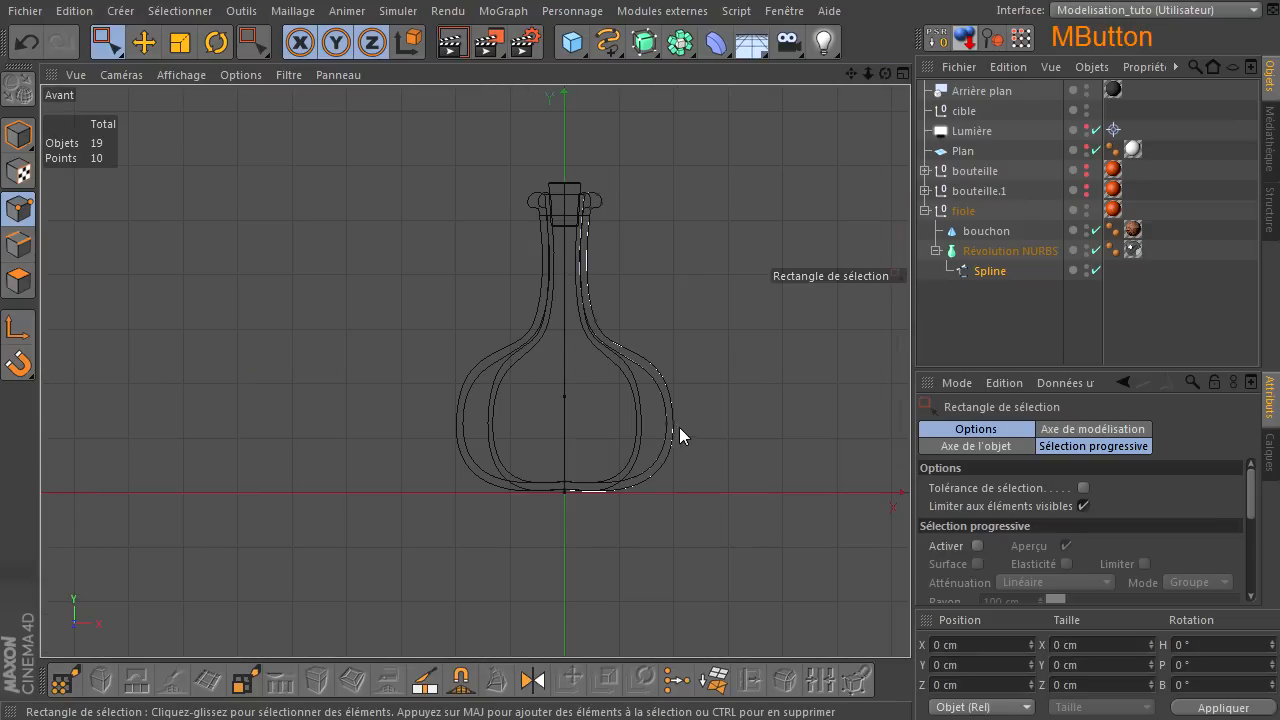
pyautogui.scroll(5, 567, 209)
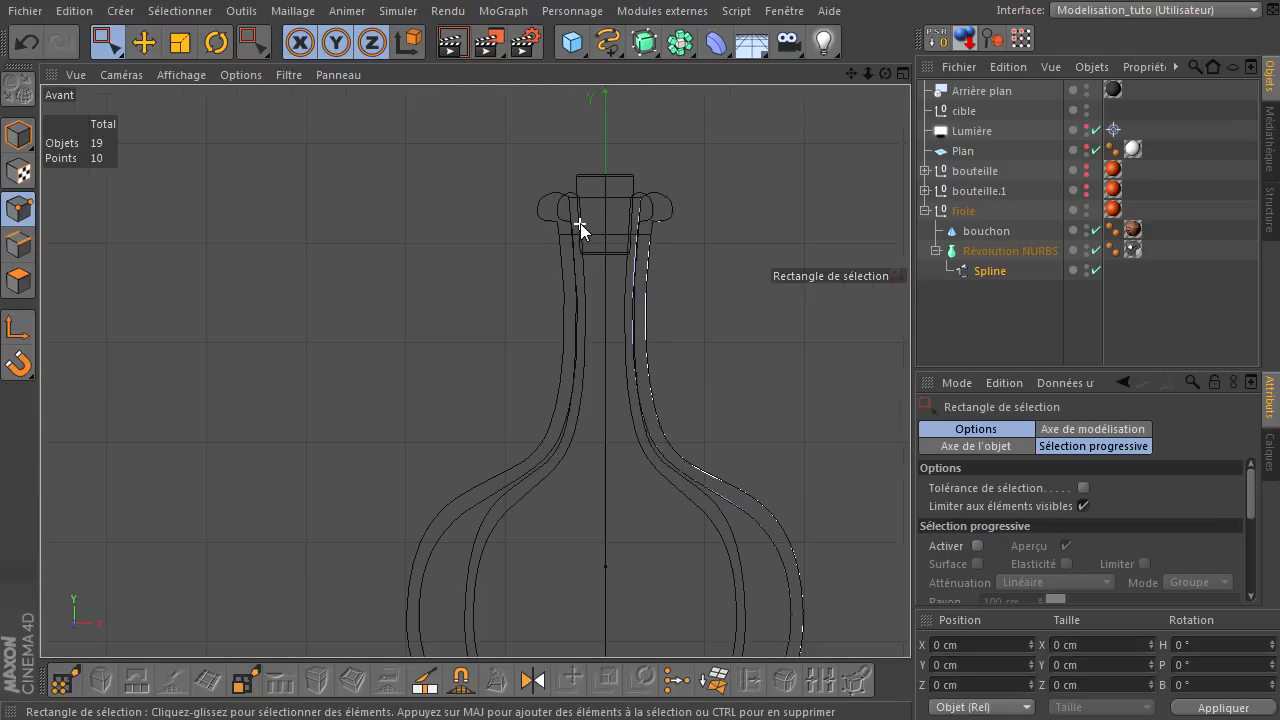
# - Turn off the Révolution NURBS and move the lip's outermost spline point toward the axis to narrow the rim
pyautogui.click(1096, 251)
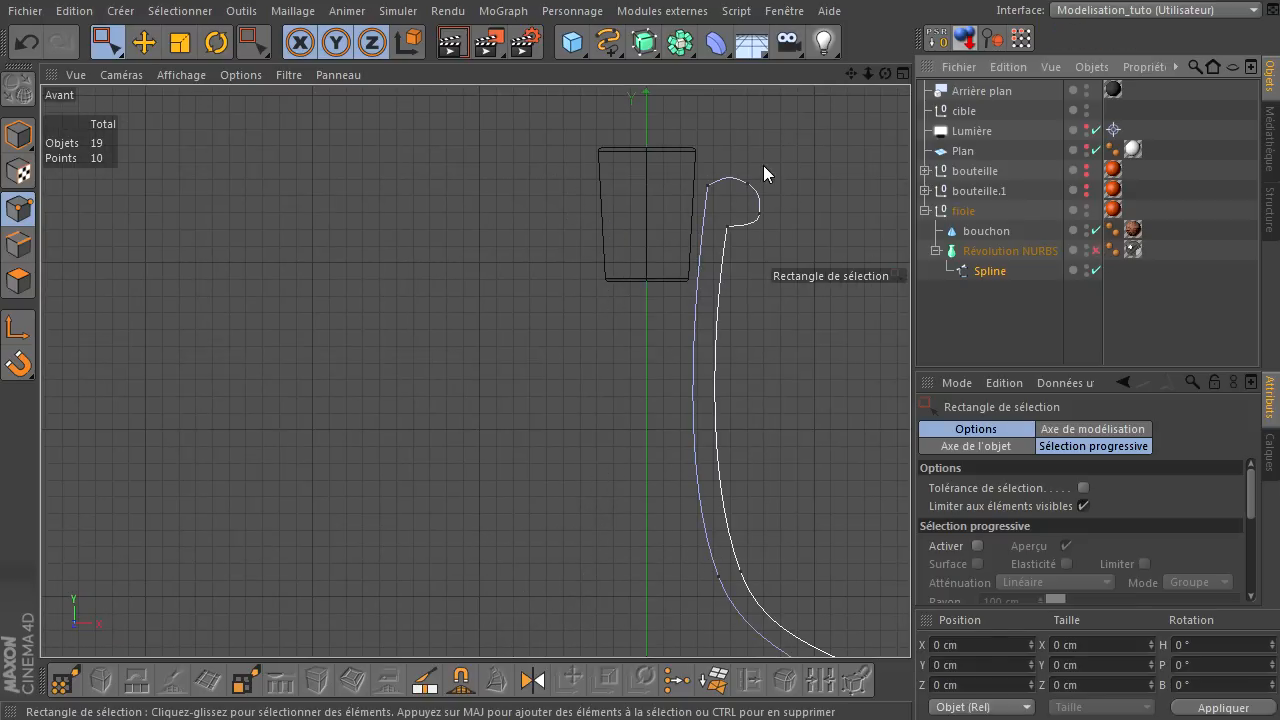
pyautogui.moveTo(774, 246); pyautogui.dragTo(774, 251)
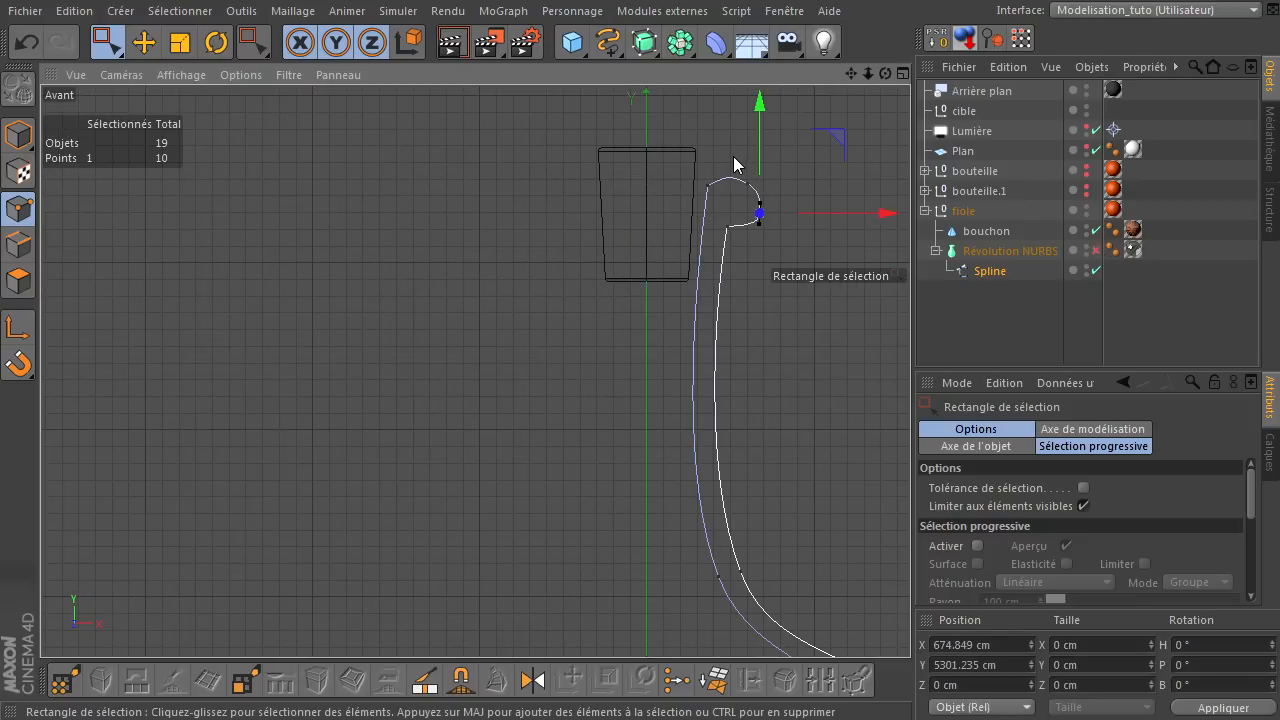
pyautogui.moveTo(847, 200); pyautogui.dragTo(839, 203)
pyautogui.click(743, 189)
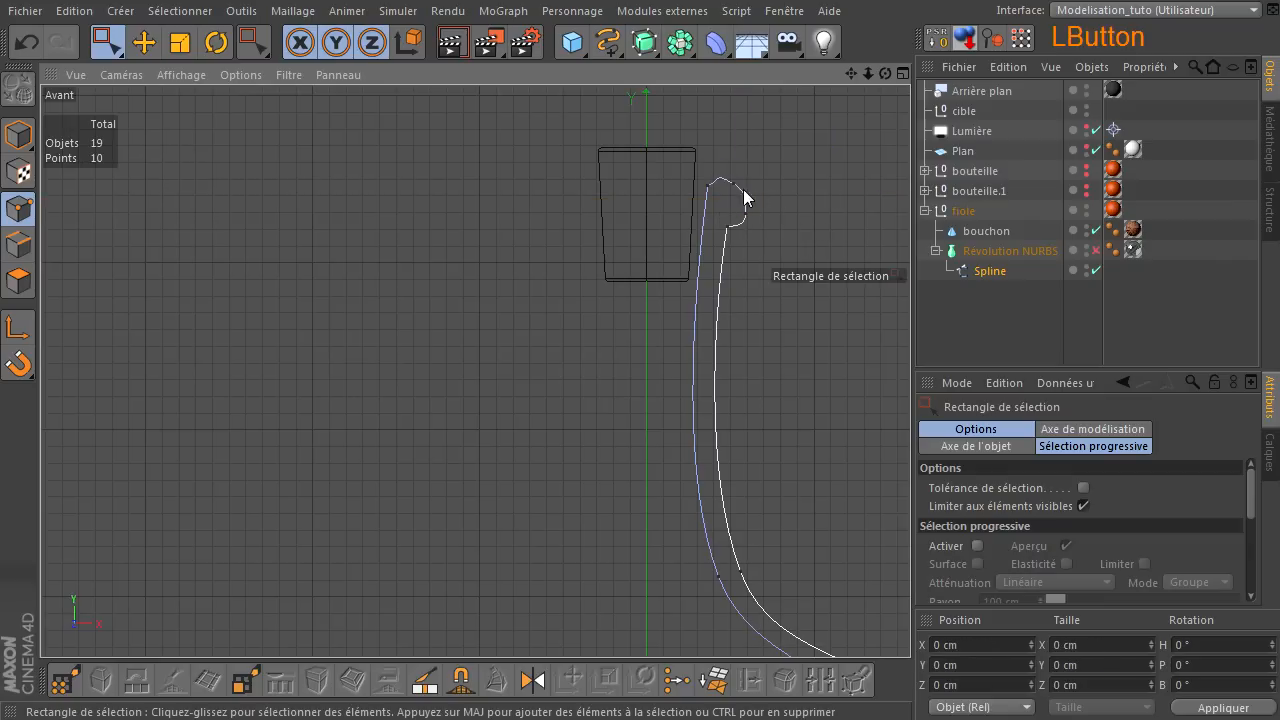
# - Select the lip's inner top point and steepen its upper tangent, independently of the lower one, to round the inner rim
pyautogui.scroll(6, 706, 180)
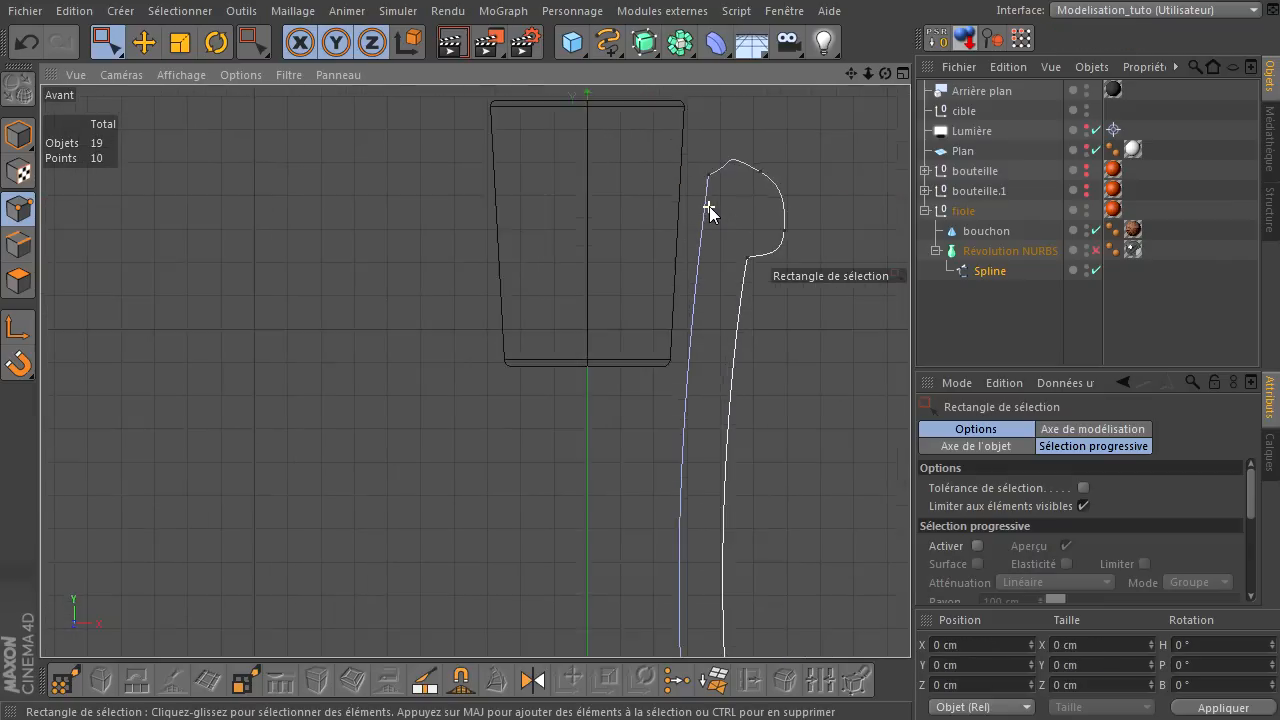
pyautogui.moveTo(848, 73); pyautogui.dragTo(776, 125)
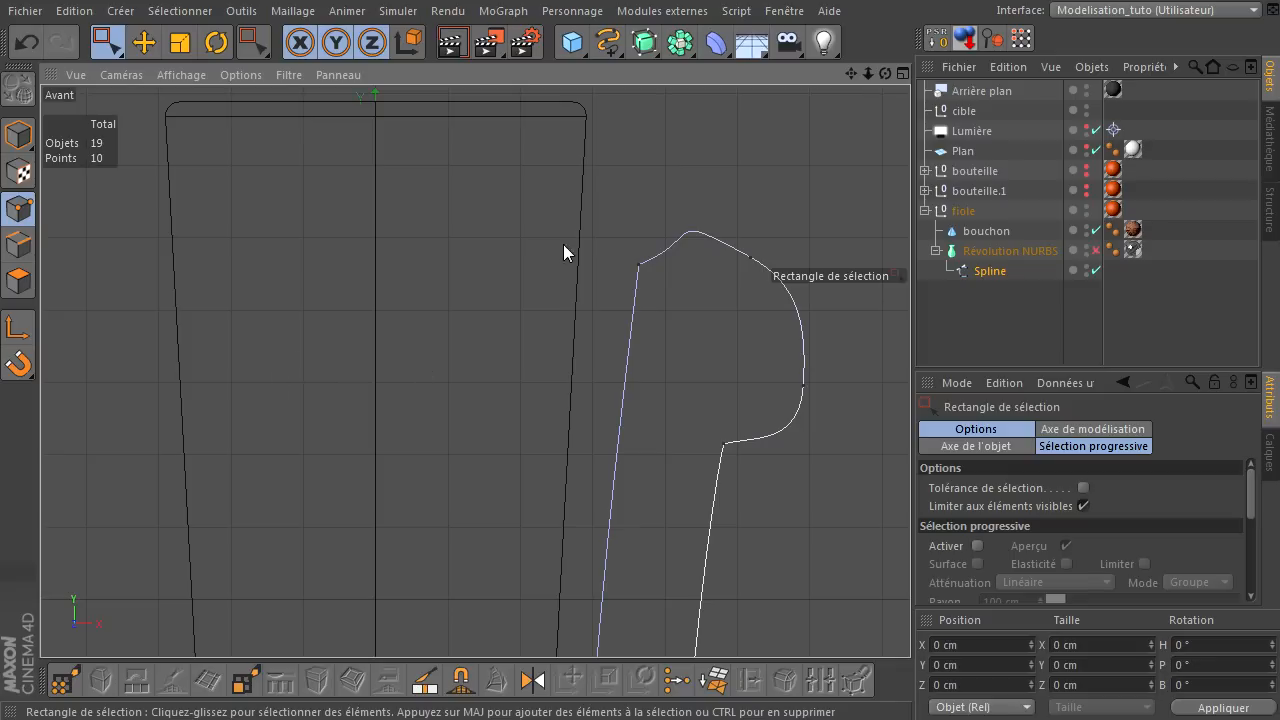
pyautogui.moveTo(601, 244); pyautogui.dragTo(662, 290)
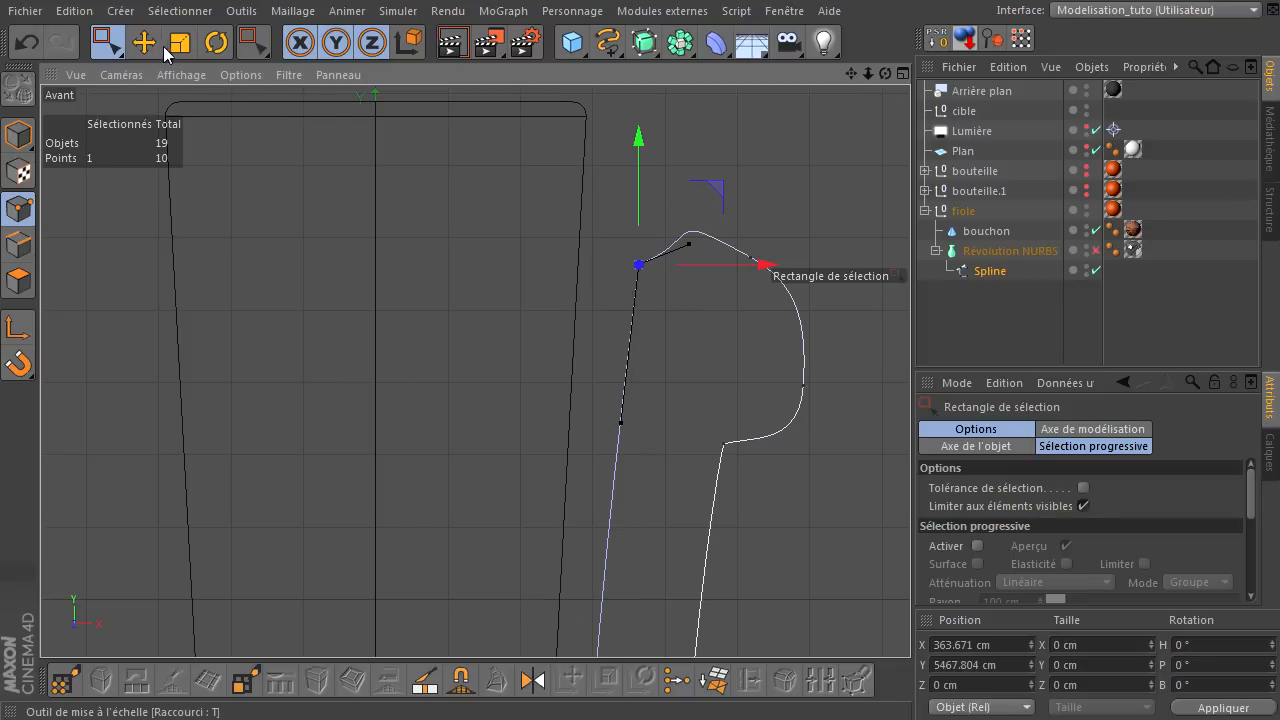
pyautogui.click(144, 42)
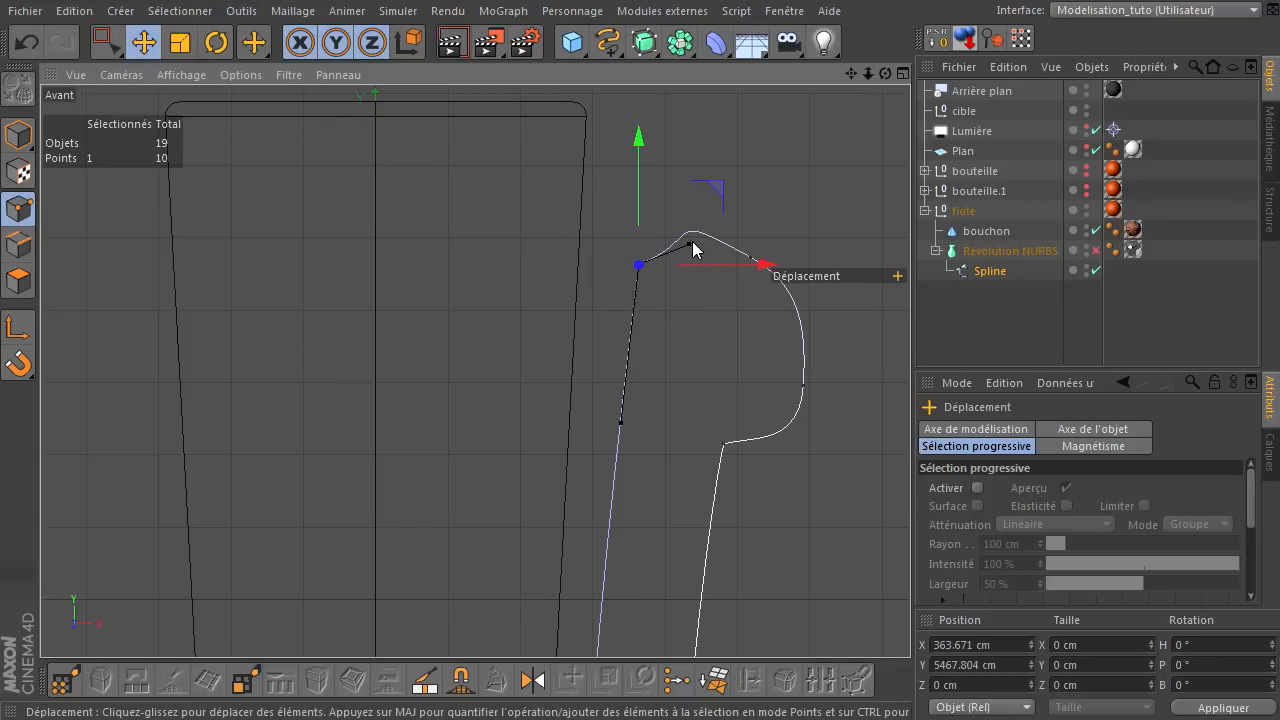
pyautogui.keyDown('shift'); pyautogui.moveTo(690, 247); pyautogui.dragTo(653, 233); pyautogui.keyUp('shift')
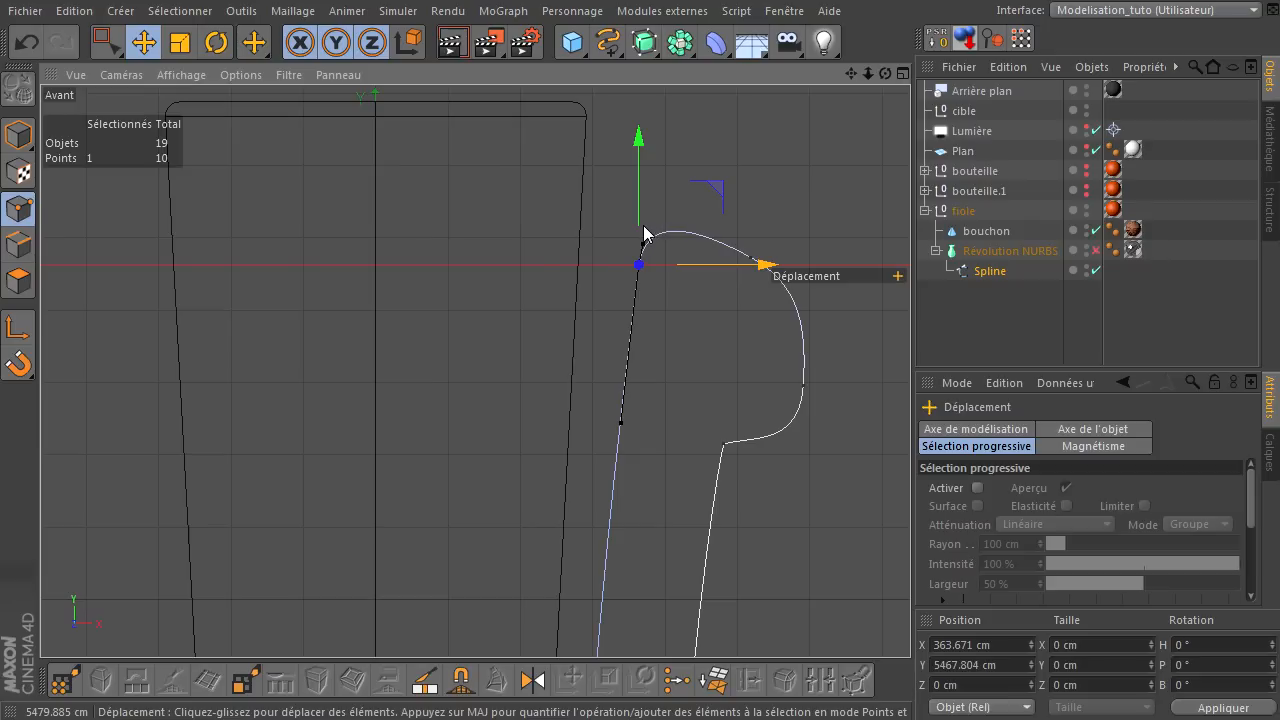
# - Move the lip's upper outer point to about X 506 cm, Y 5489 cm and adjust its tangent for a smooth curve
pyautogui.click(751, 258)
pyautogui.moveTo(750, 195); pyautogui.dragTo(750, 187)
pyautogui.moveTo(856, 249); pyautogui.dragTo(846, 254)
pyautogui.moveTo(677, 222); pyautogui.dragTo(694, 232)
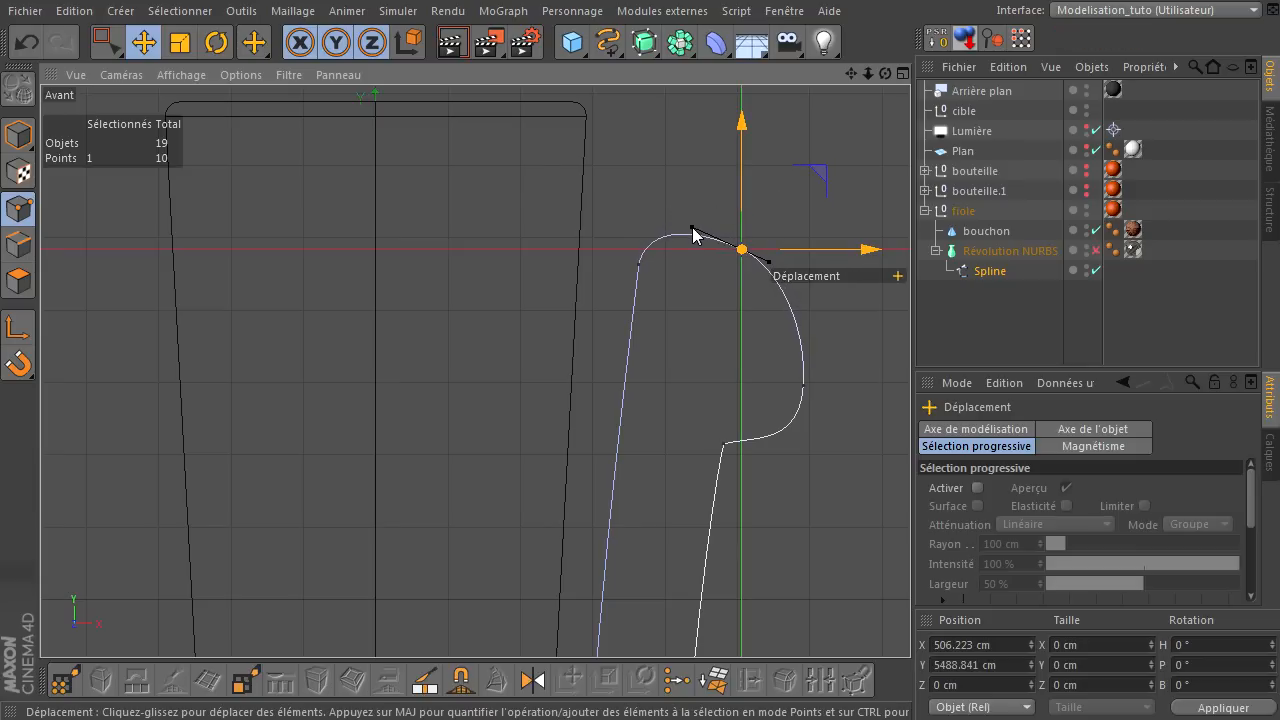
pyautogui.click(815, 489)
# - Turn on the Révolution NURBS and render the perspective view to check the vial's rim and glass
pyautogui.scroll(-7, 840, 378)
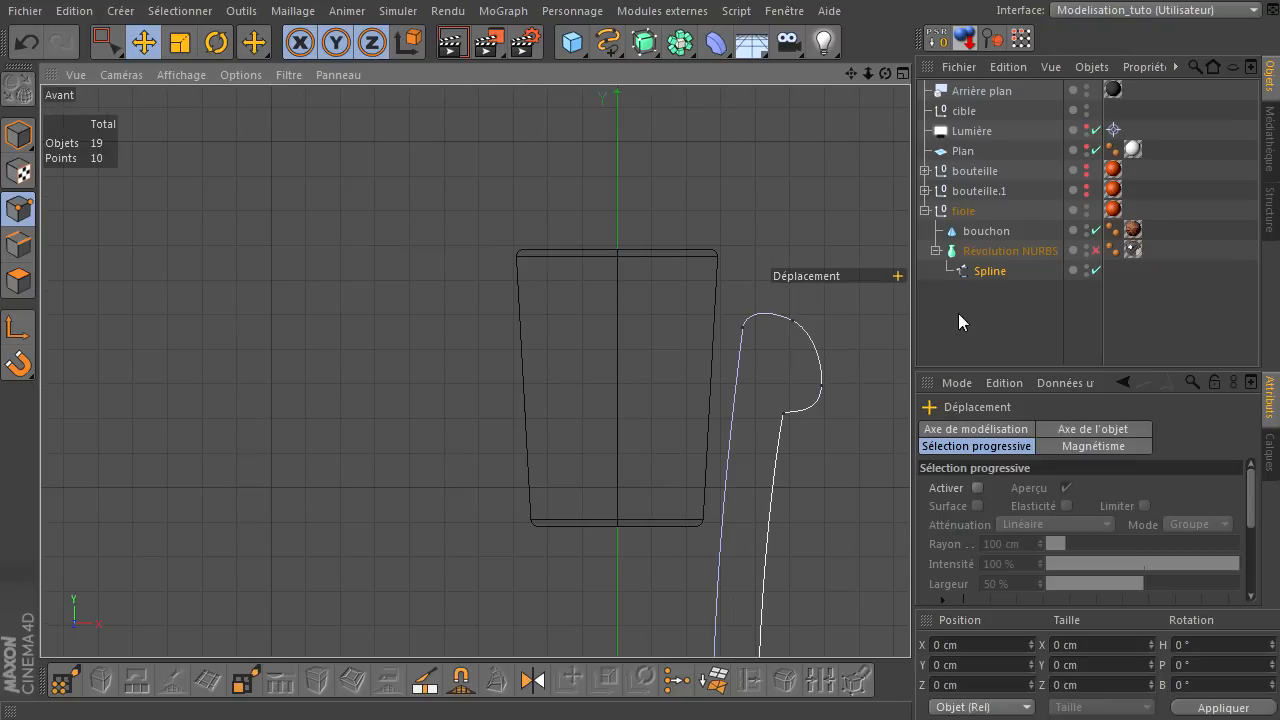
pyautogui.click(1097, 251)
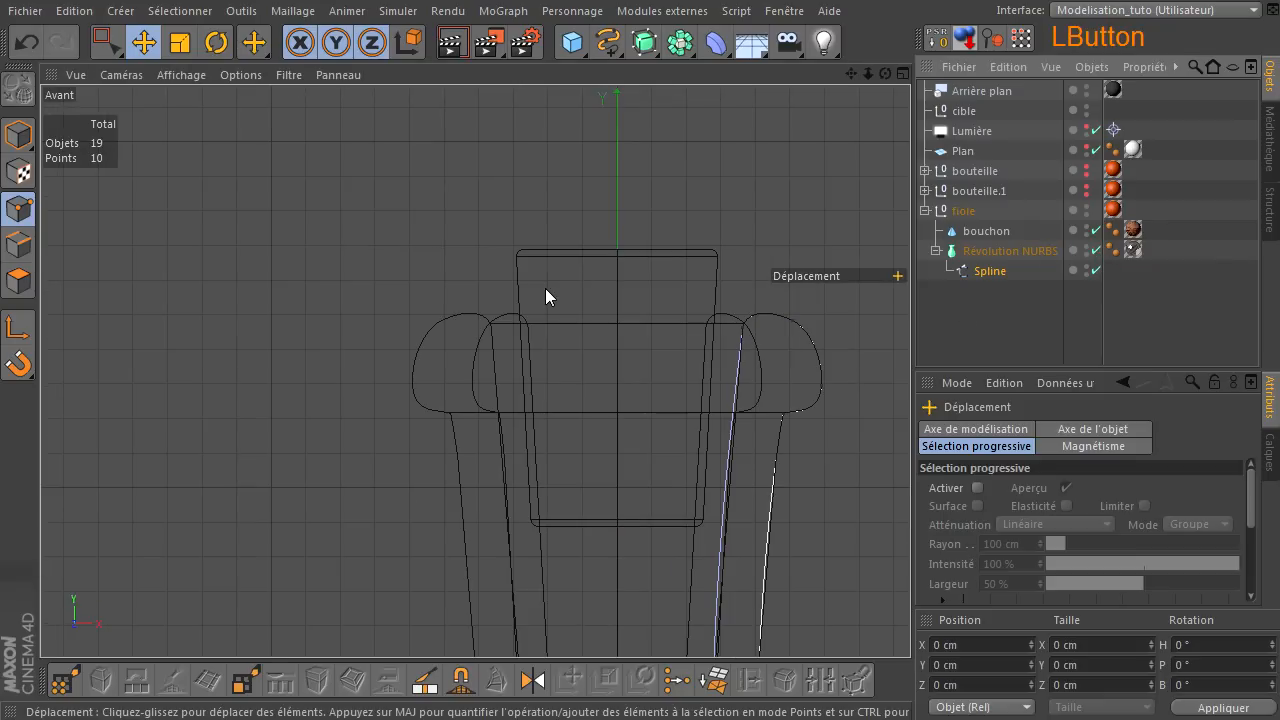
pyautogui.middleClick(545, 288)
pyautogui.middleClick(168, 193)
pyautogui.click(456, 55)
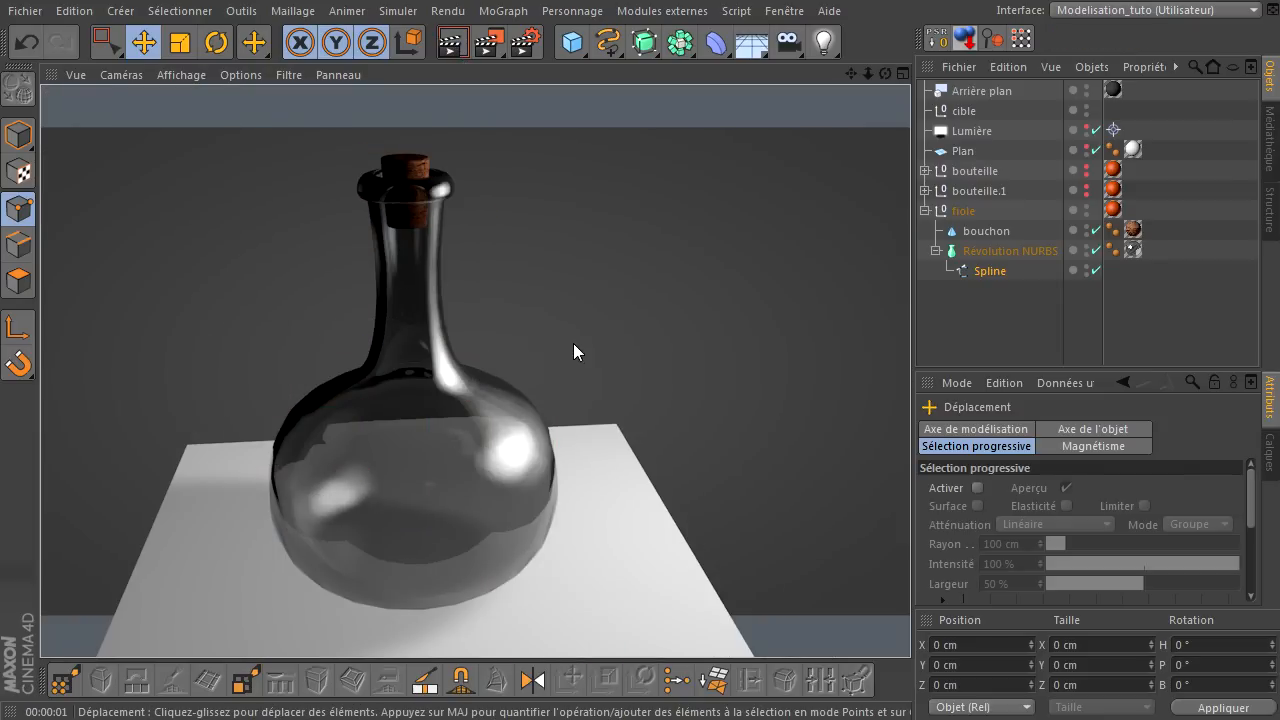
# - Turn off the Révolution NURBS in the front view and move both belly points of the spline inward to about X 1512 cm
pyautogui.middleClick(574, 343)
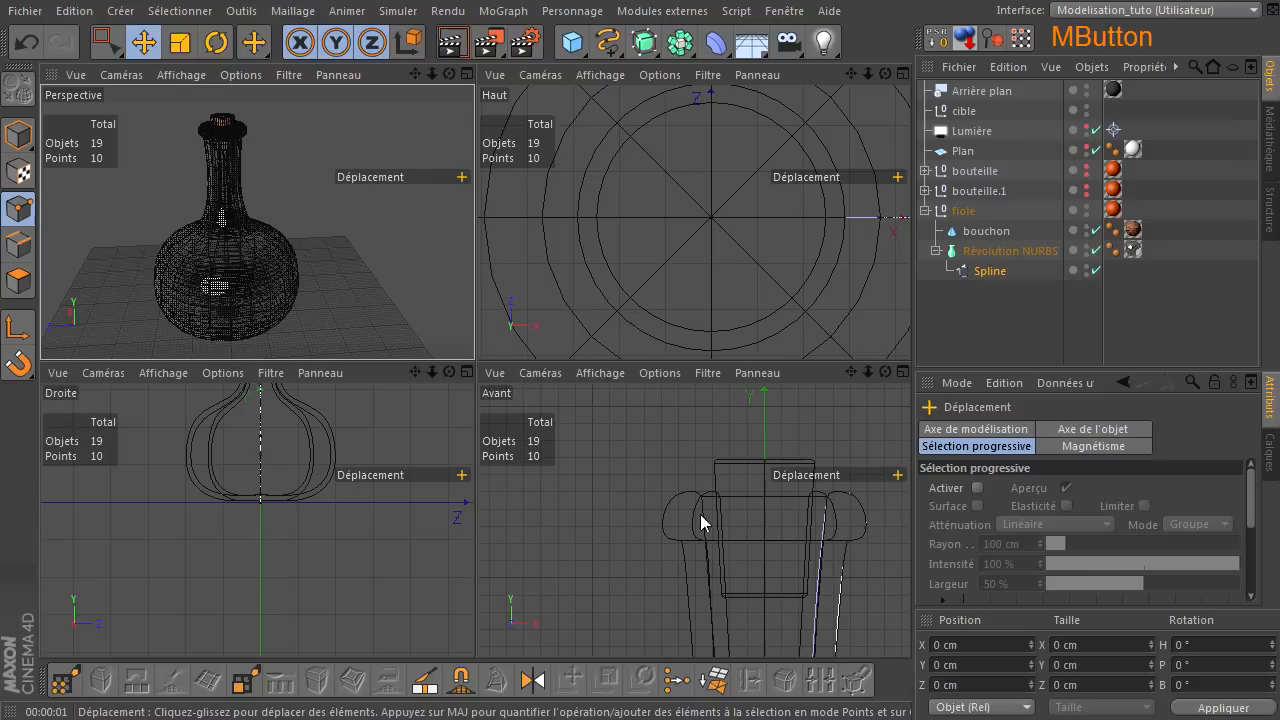
pyautogui.moveTo(843, 377); pyautogui.dragTo(911, 490)
pyautogui.middleClick(776, 575)
pyautogui.scroll(-7, 558, 540)
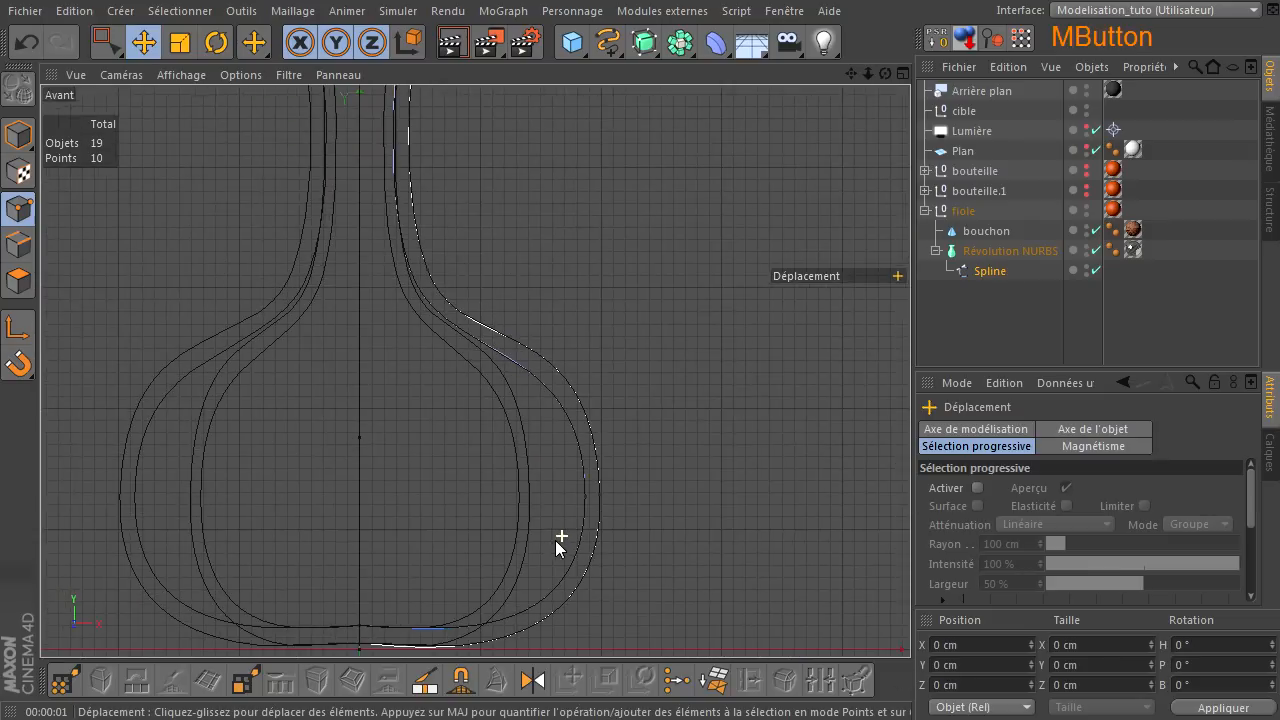
pyautogui.click(1096, 250)
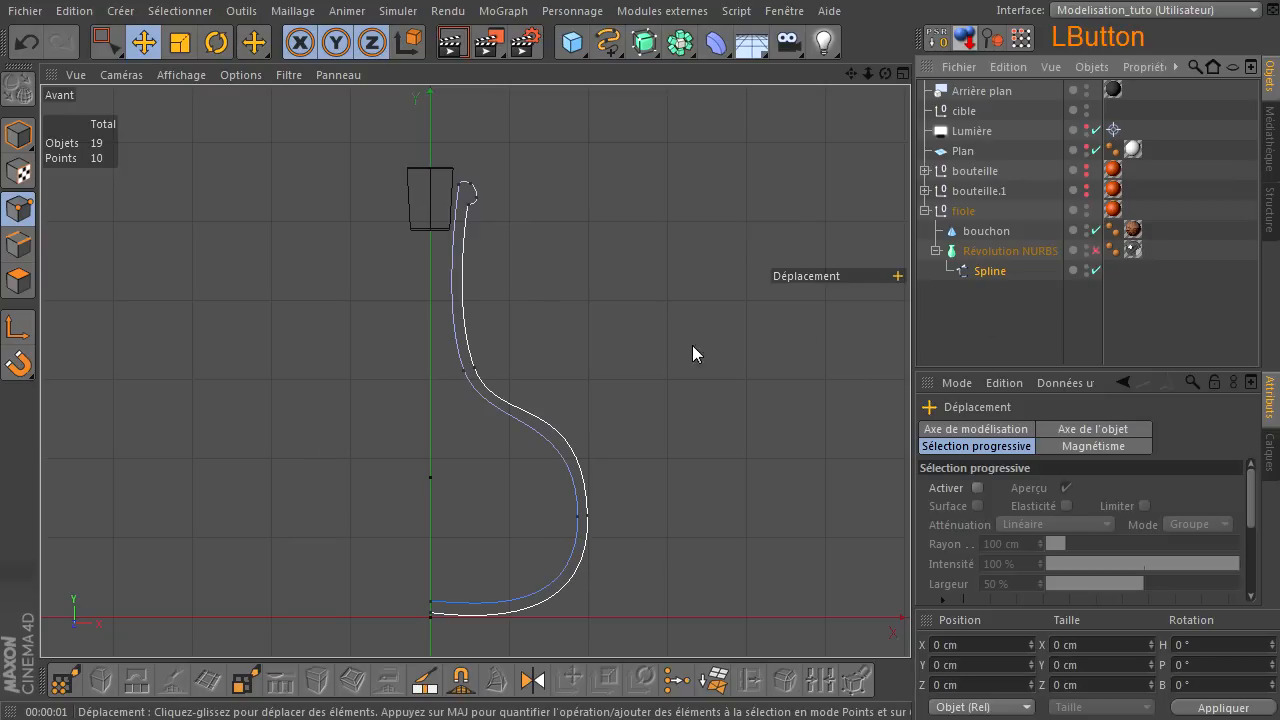
pyautogui.moveTo(628, 510)
pyautogui.mouseDown()
pyautogui.moveTo(599, 520)
pyautogui.moveTo(590, 500)
pyautogui.mouseUp()
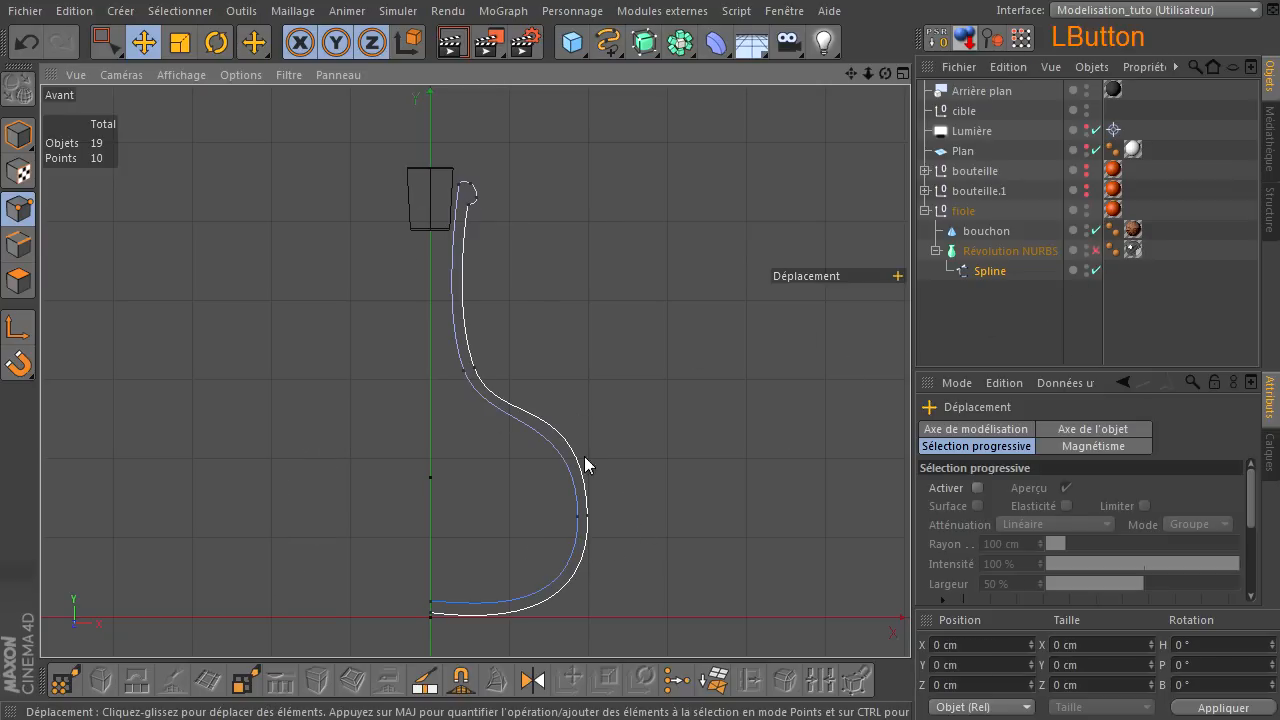
pyautogui.moveTo(111, 53); pyautogui.dragTo(123, 57)
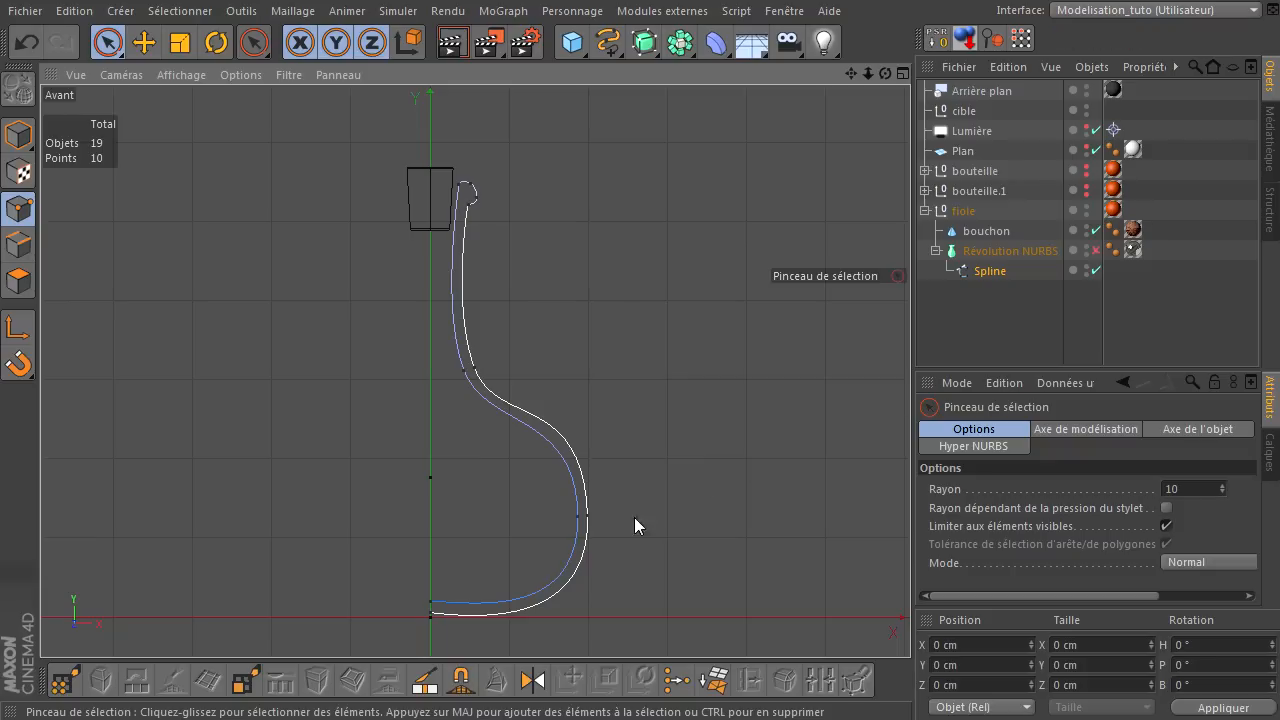
pyautogui.click(589, 514)
pyautogui.moveTo(712, 517); pyautogui.dragTo(677, 518)
# - Move the two spline points at the base of the neck slightly toward the vertical axis
pyautogui.click(469, 369)
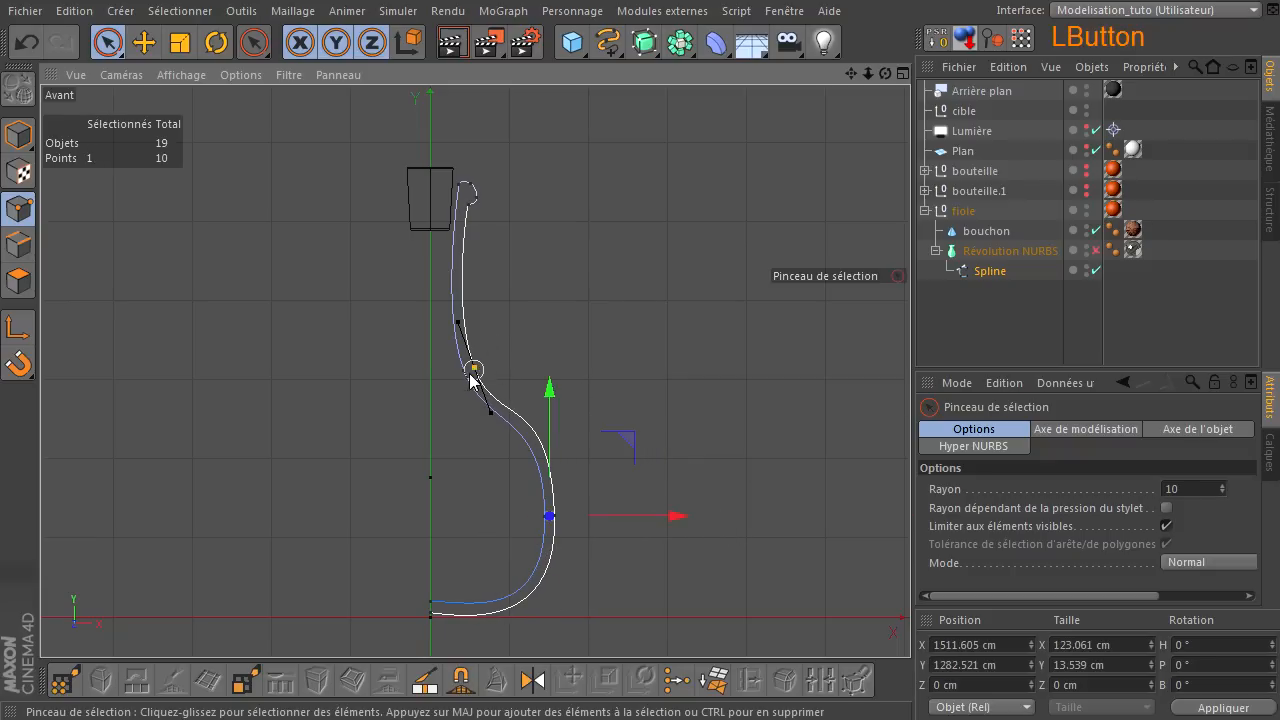
pyautogui.moveTo(578, 369); pyautogui.dragTo(572, 380)
pyautogui.click(580, 471)
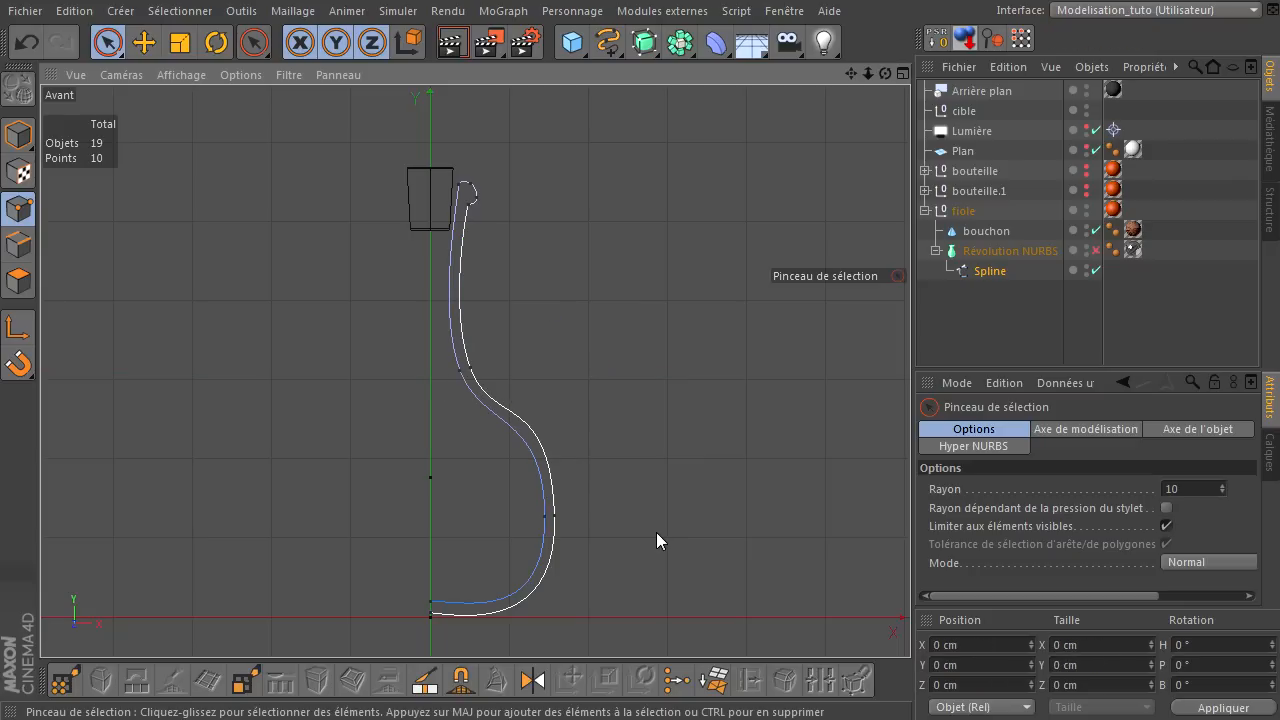
# - Turn on the Révolution NURBS and inspect the slimmer vial and its cork in the perspective view
pyautogui.click(1096, 250)
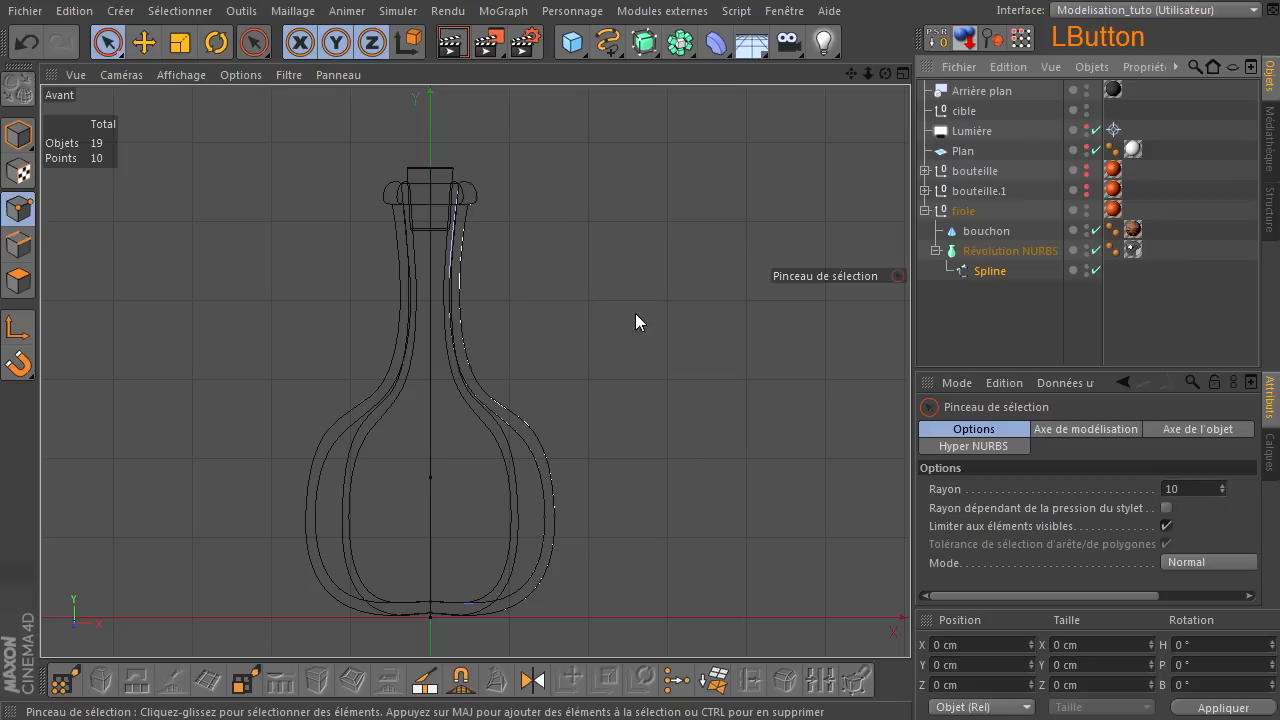
pyautogui.middleClick(586, 347)
pyautogui.middleClick(260, 240)
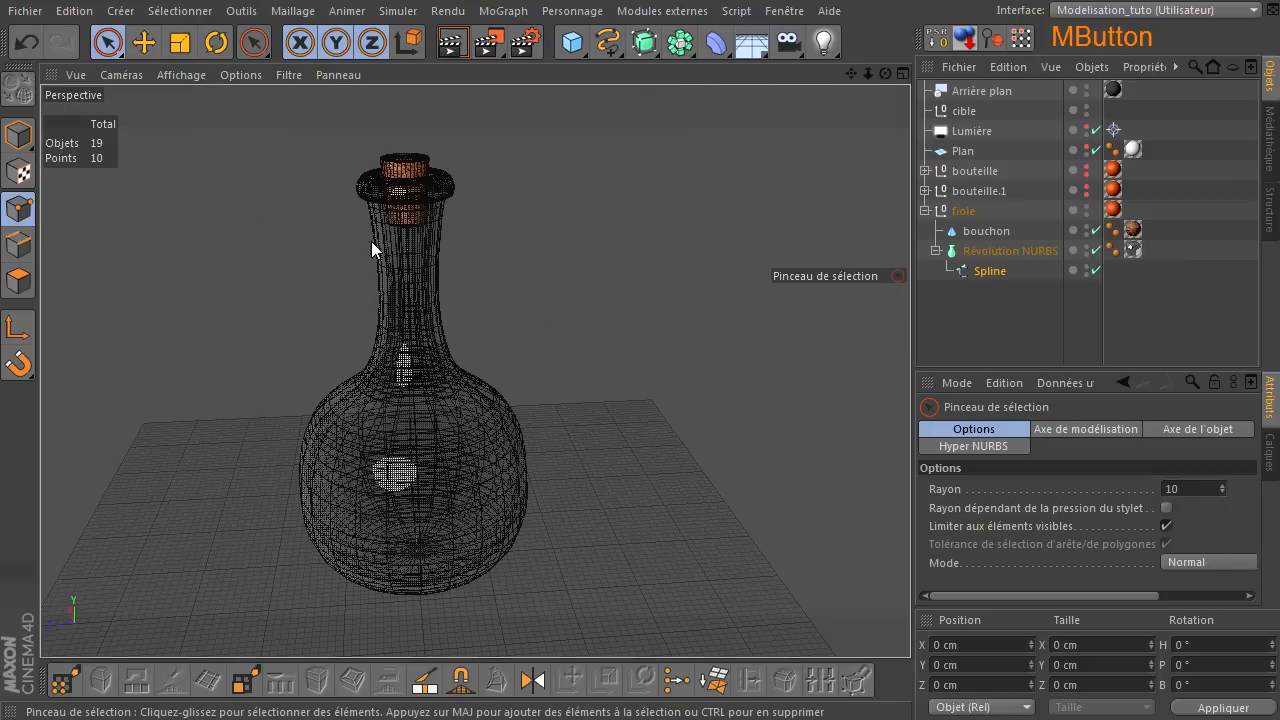
pyautogui.click(547, 160)
pyautogui.scroll(5, 548, 154)
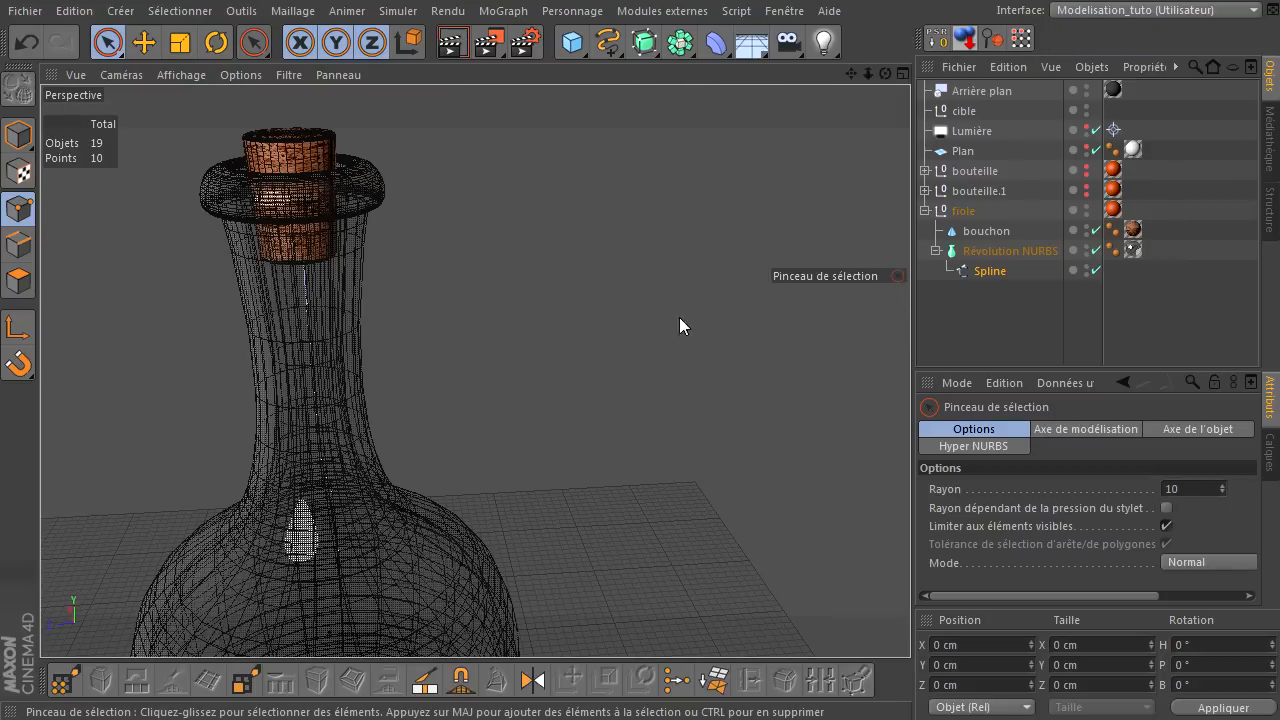
pyautogui.middleClick(659, 332)
pyautogui.middleClick(705, 477)
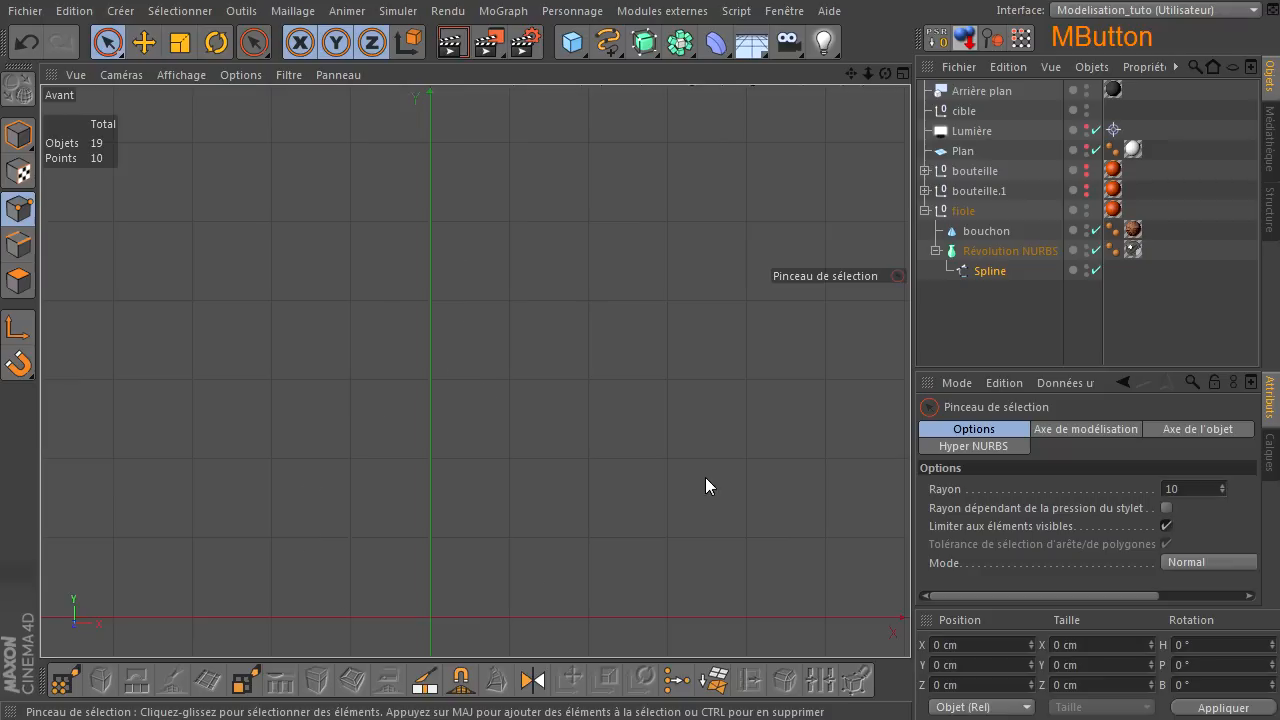
# - Enlarge the fiole's bouchon cone to a 308 cm top radius, 384 cm base radius and 937 cm height to fit the neck
pyautogui.click(1094, 251)
pyautogui.click(960, 230)
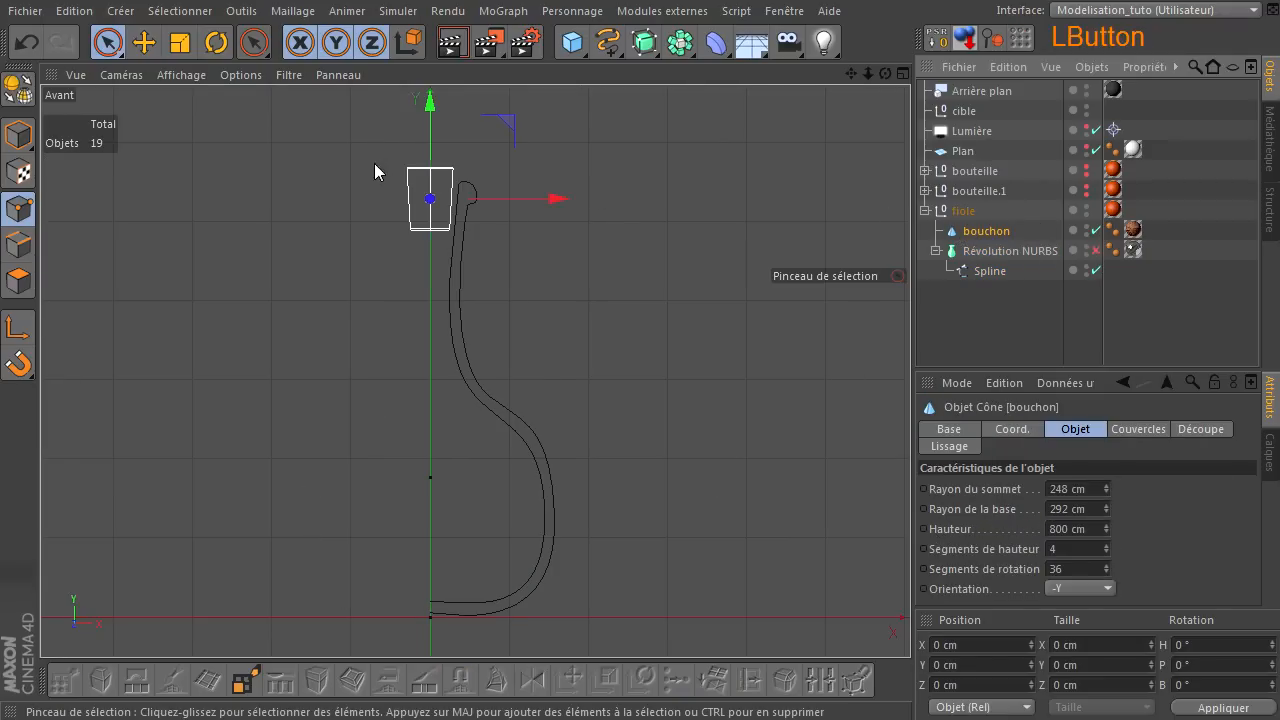
pyautogui.press('o')
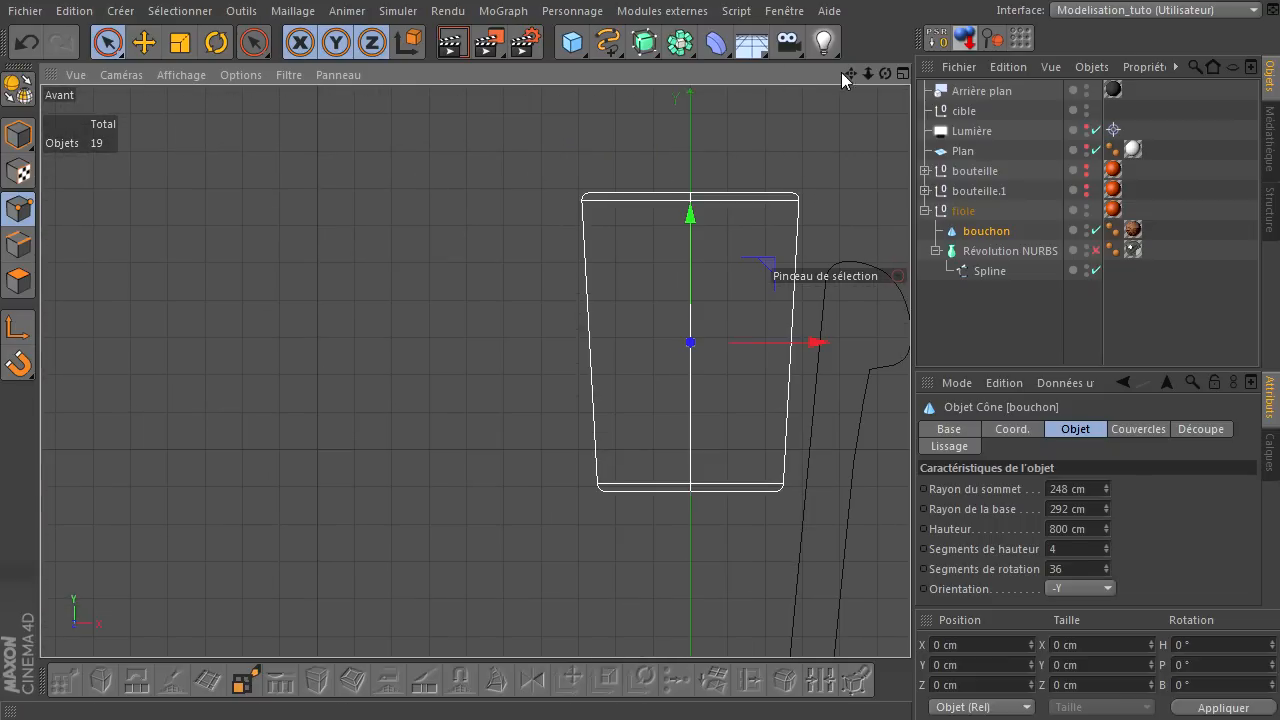
pyautogui.moveTo(850, 74); pyautogui.dragTo(871, 130)
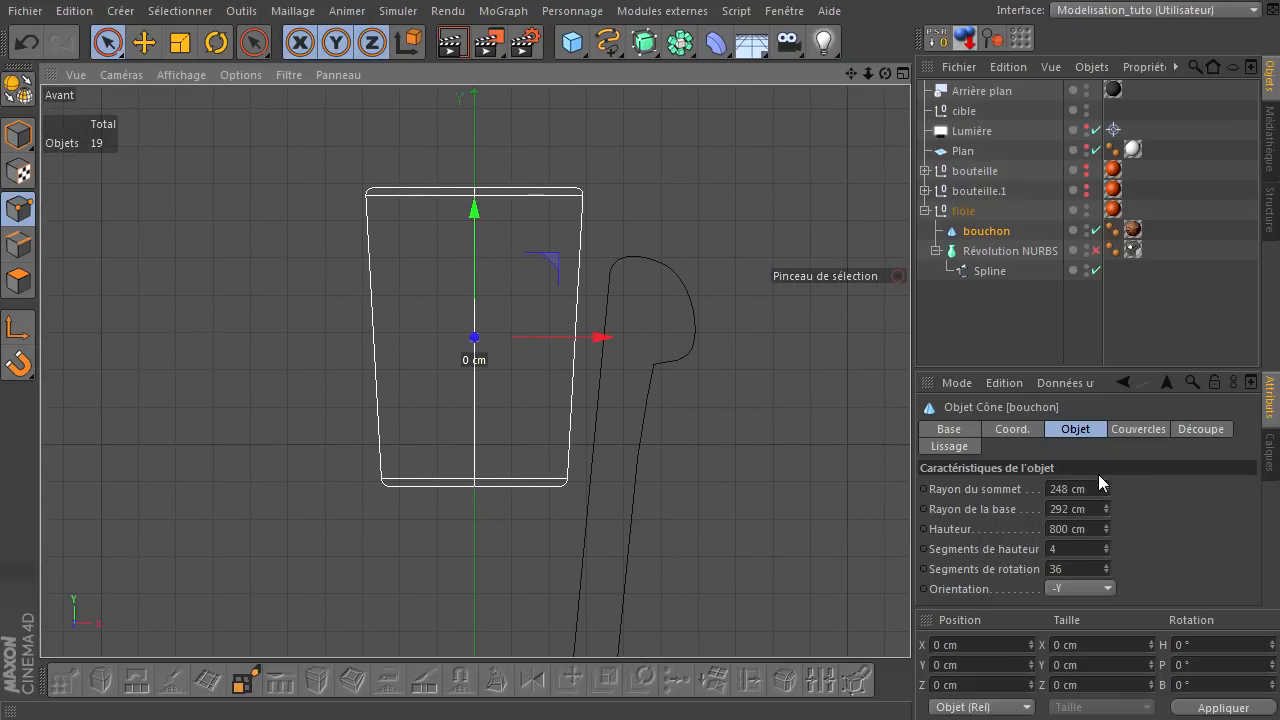
pyautogui.moveTo(1105, 487); pyautogui.dragTo(1111, 524)
pyautogui.click(809, 390)
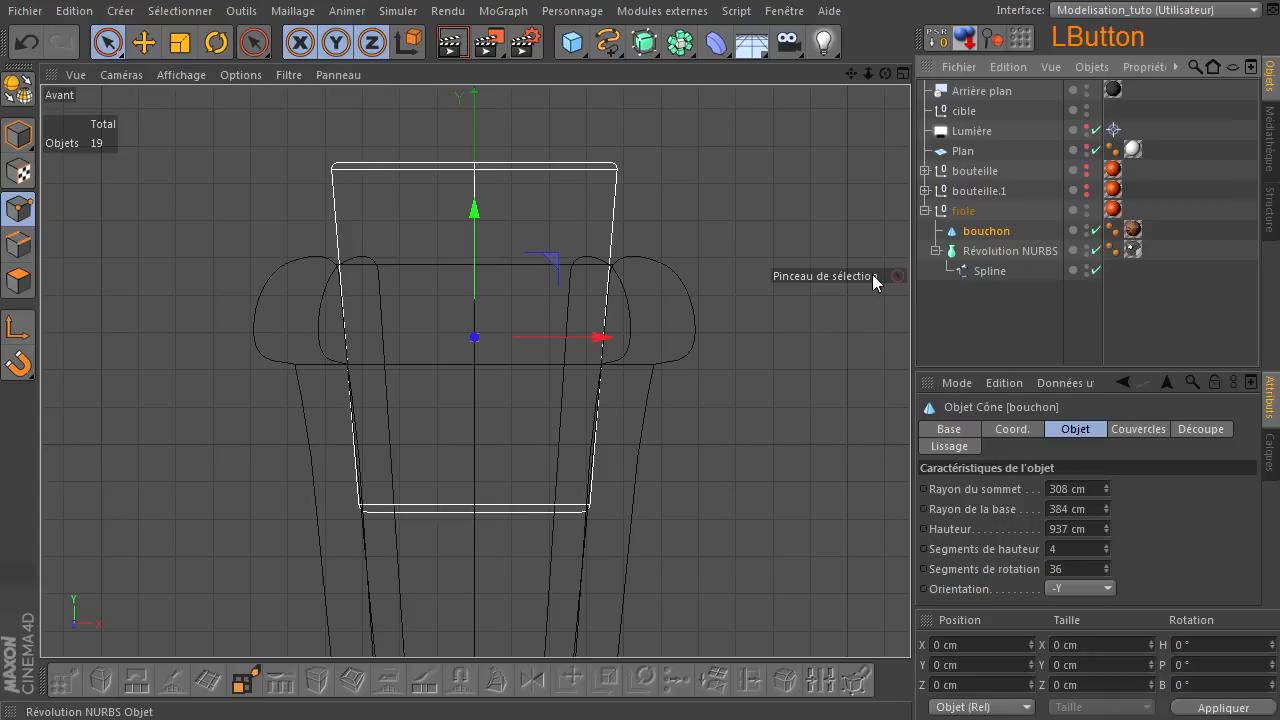
# - Render the perspective view at a closer framing to check the fiole's shape and the fit of its cork
pyautogui.middleClick(743, 295)
pyautogui.scroll(-3, 290, 210)
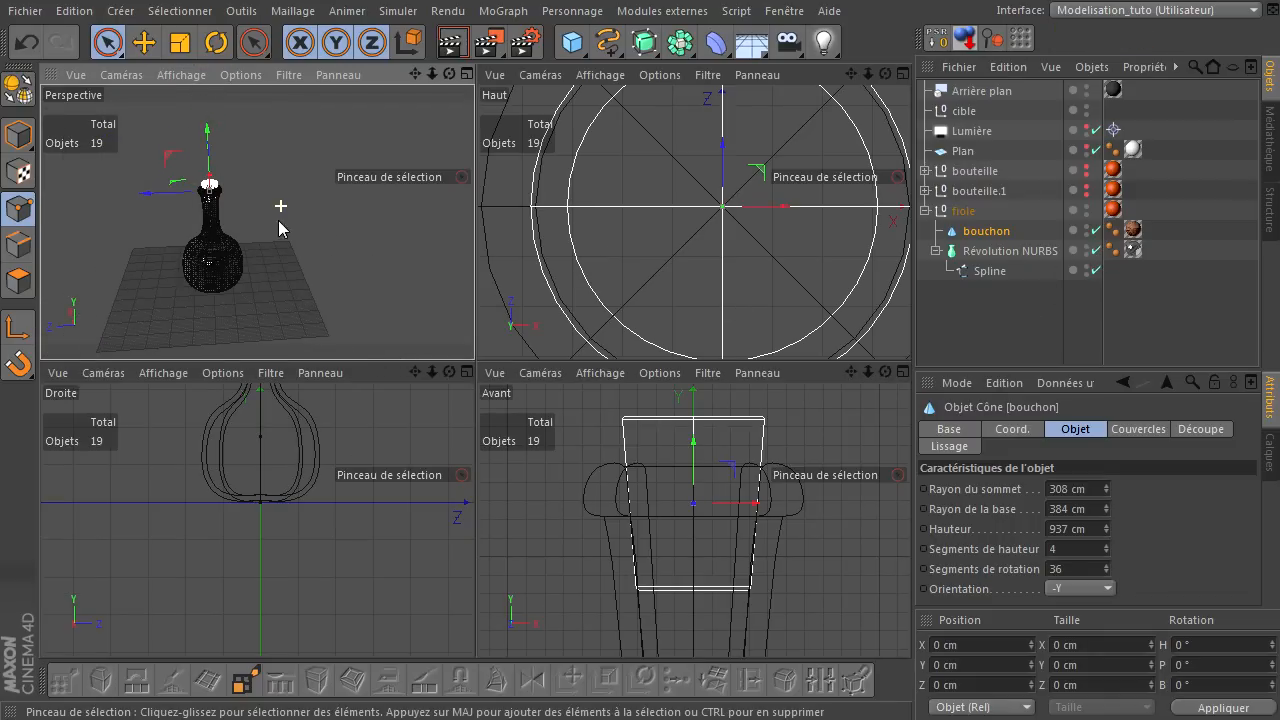
pyautogui.middleClick(302, 220)
pyautogui.moveTo(885, 75); pyautogui.dragTo(920, 492)
pyautogui.click(449, 40)
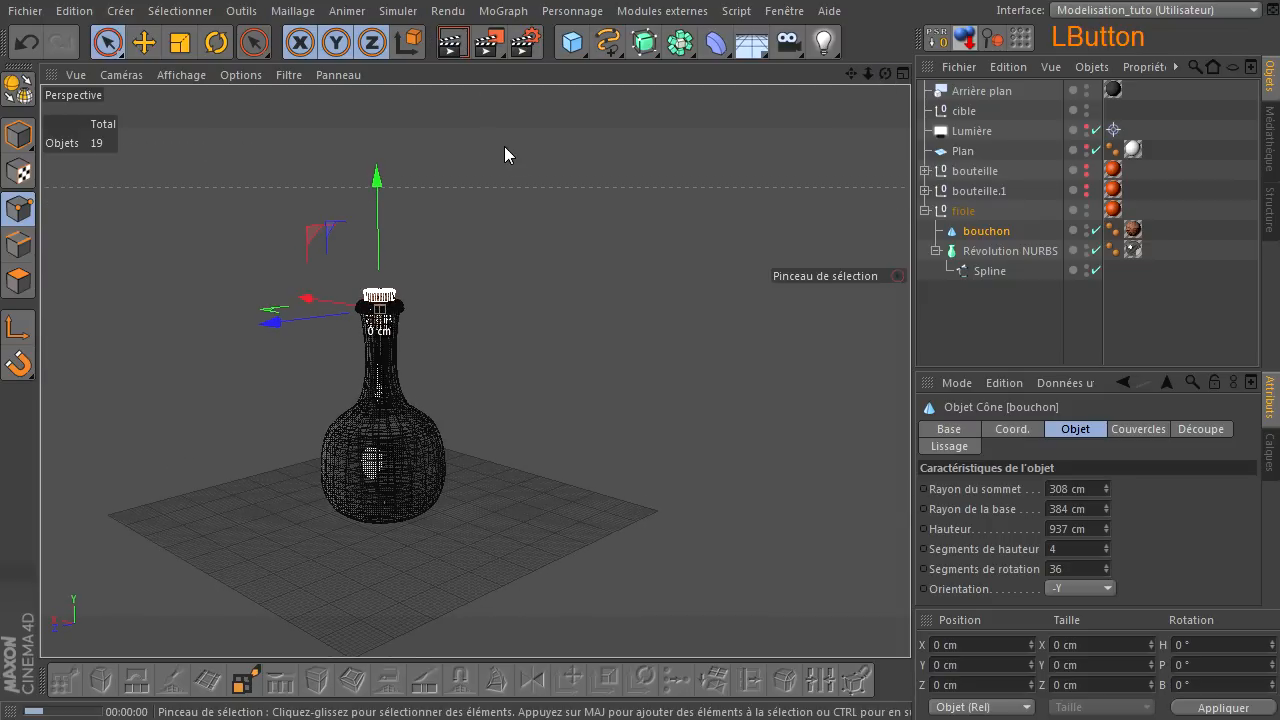
pyautogui.scroll(3, 465, 366)
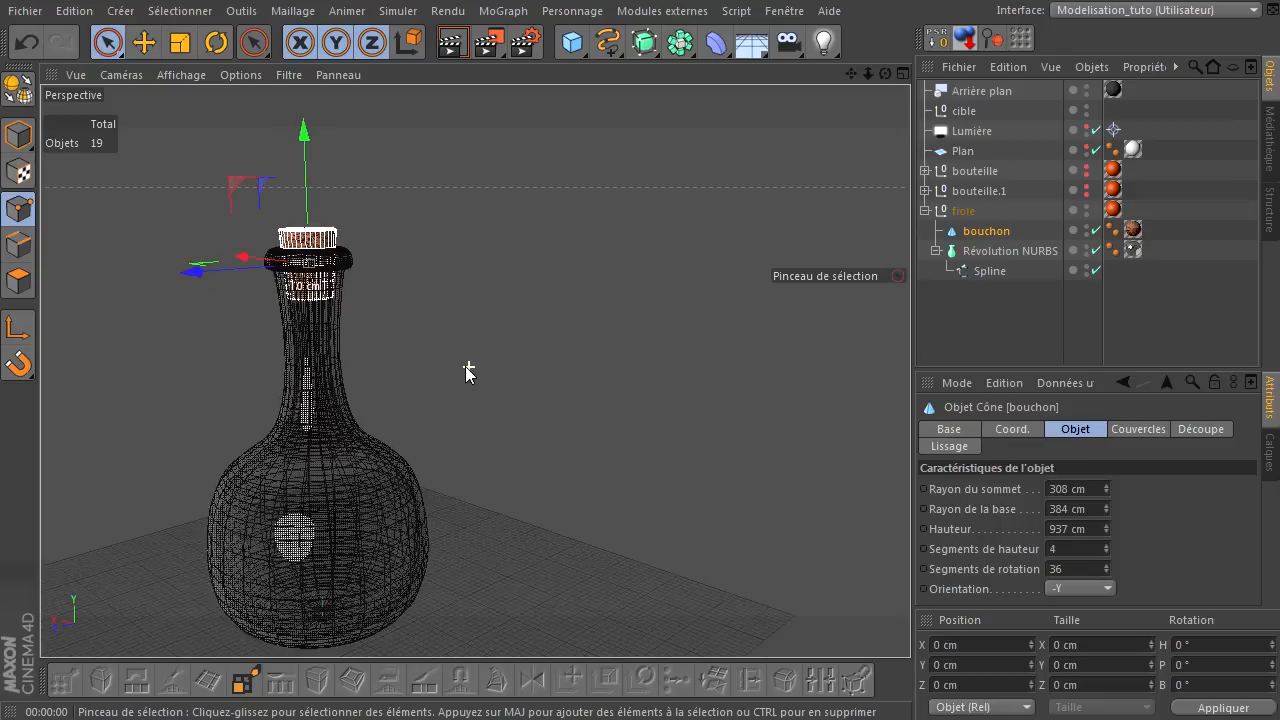
pyautogui.moveTo(851, 73); pyautogui.dragTo(915, 490)
pyautogui.click(447, 43)
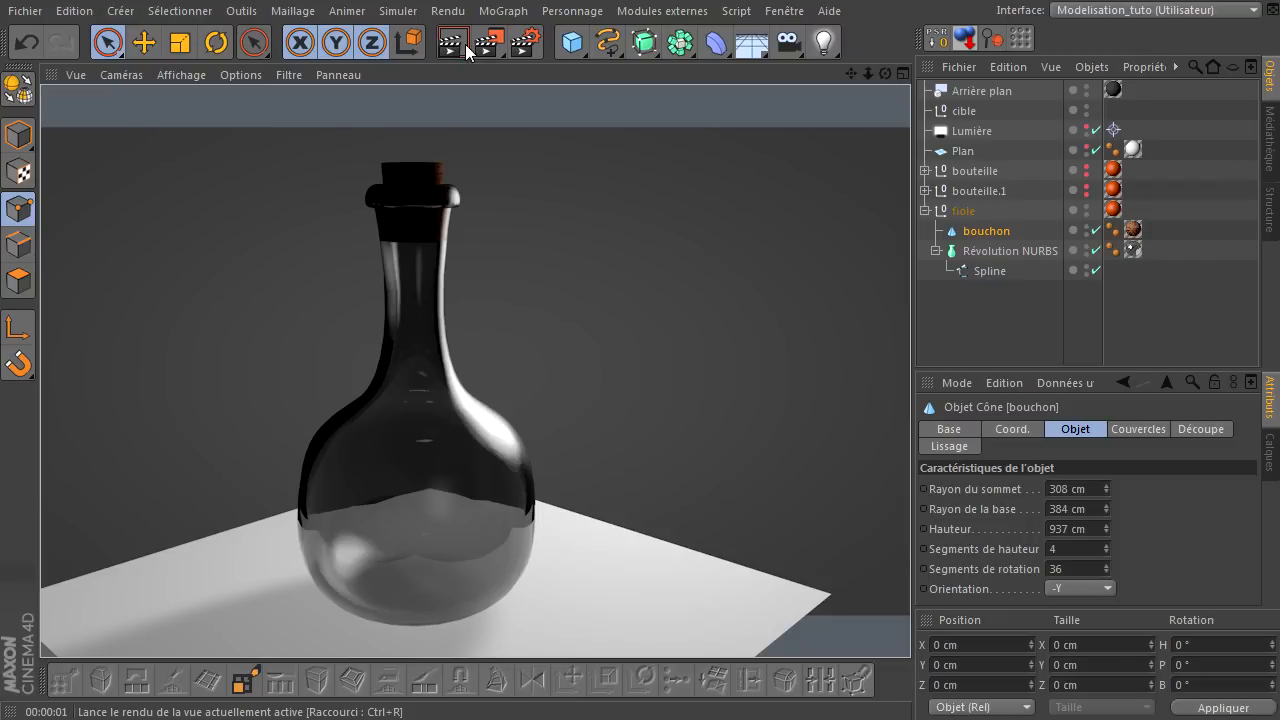
# - In the front view, turn off the fiole's Révolution NURBS and duplicate it with its spline outside the fiole group
pyautogui.middleClick(590, 318)
pyautogui.middleClick(782, 424)
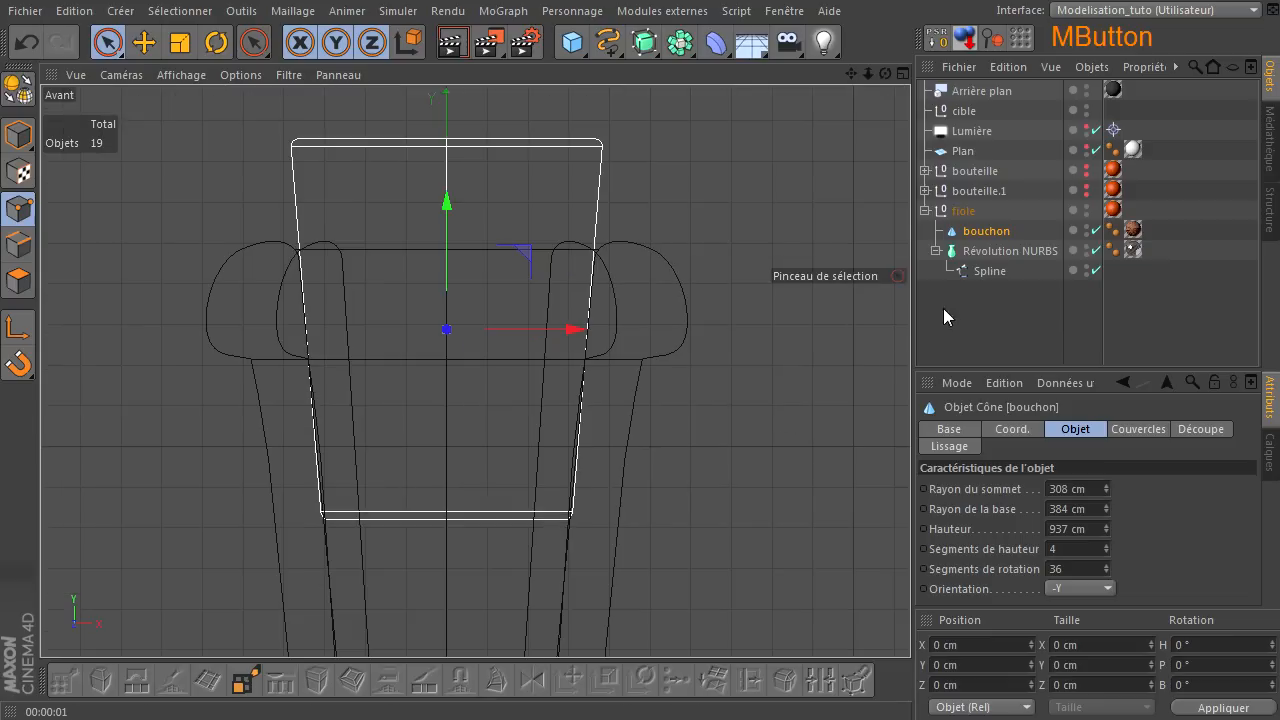
pyautogui.scroll(-5, 642, 370)
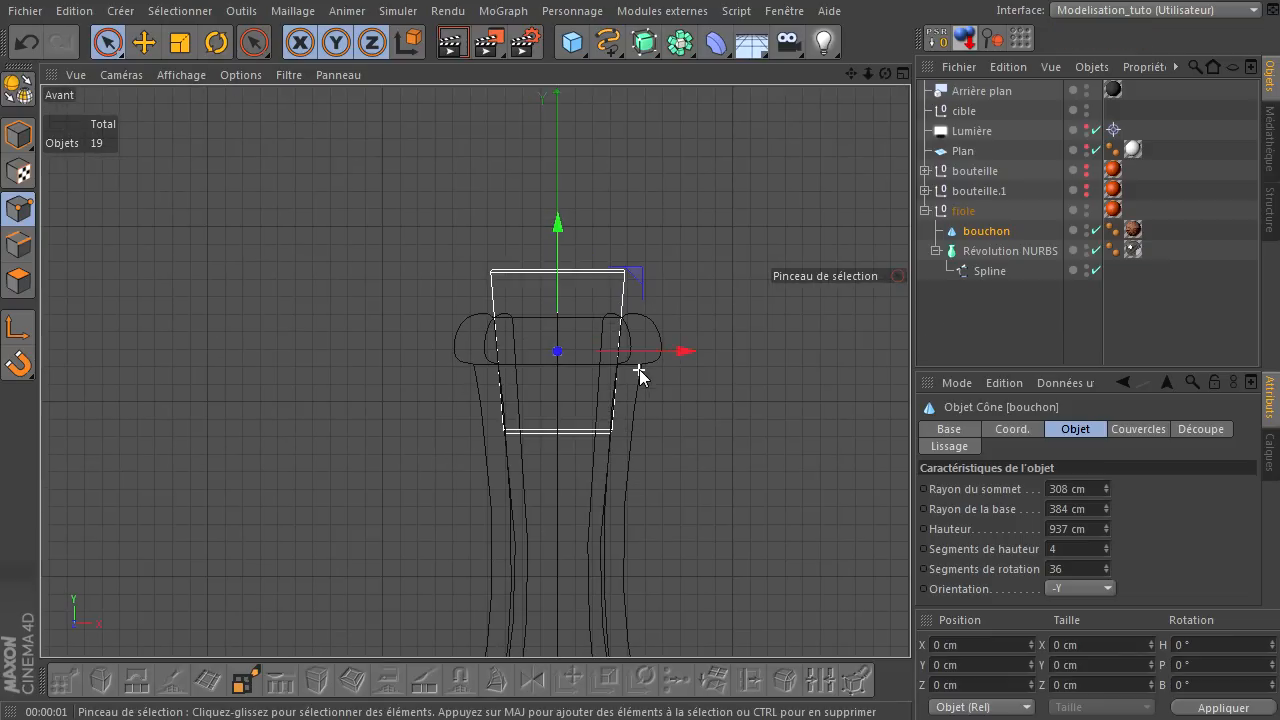
pyautogui.moveTo(852, 73)
pyautogui.mouseDown()
pyautogui.moveTo(911, 477)
pyautogui.moveTo(852, 73)
pyautogui.mouseUp()
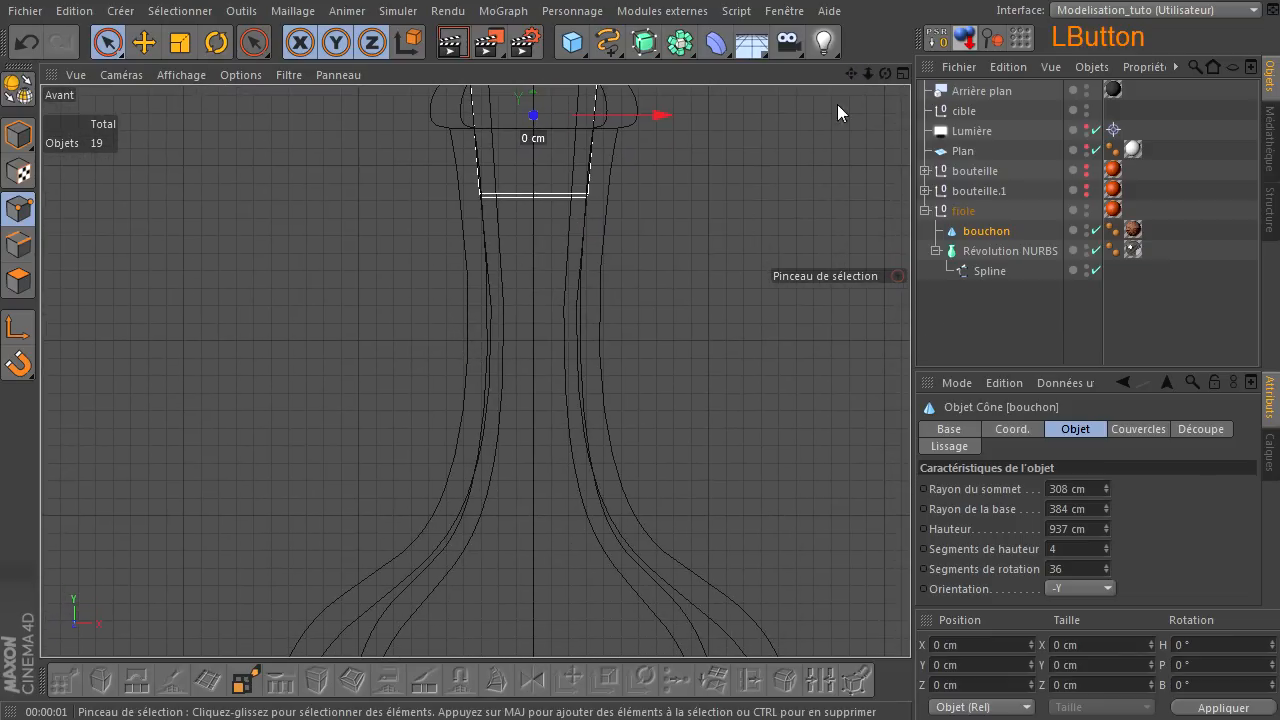
pyautogui.scroll(-3, 629, 416)
pyautogui.scroll(-2, 629, 416)
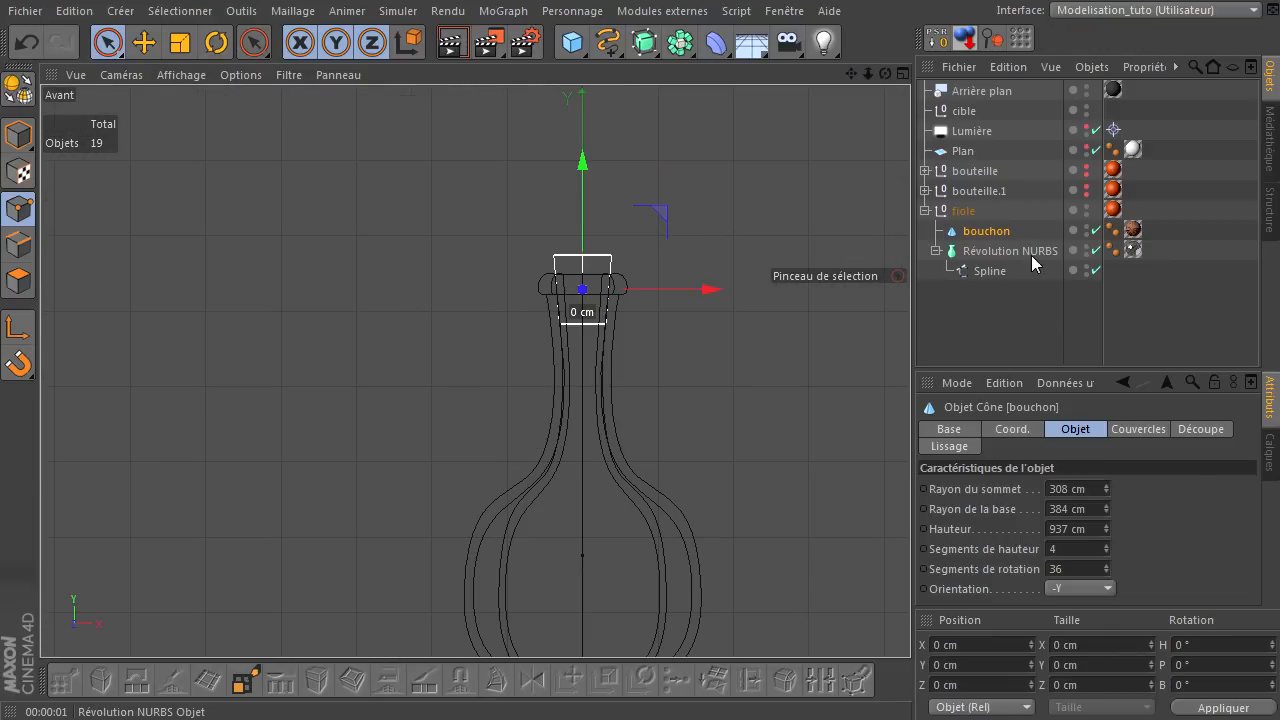
pyautogui.click(1096, 250)
pyautogui.click(1009, 252)
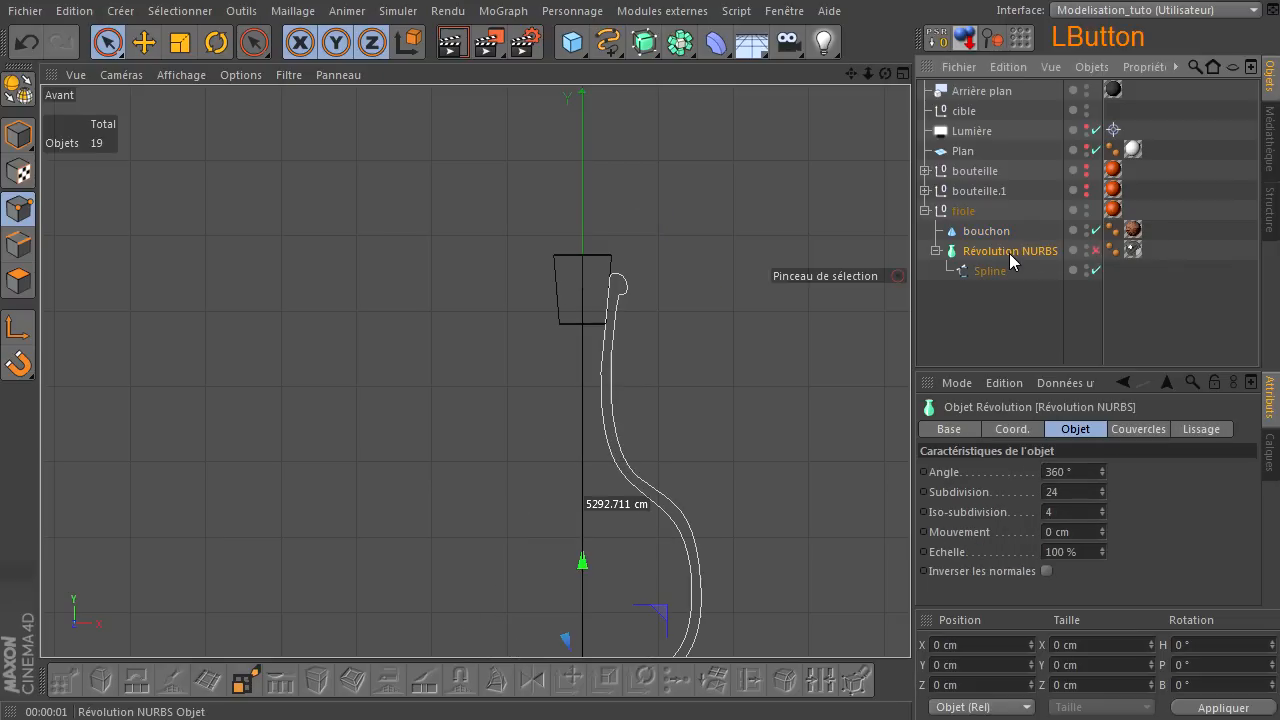
pyautogui.keyDown('ctrl'); pyautogui.moveTo(1020, 260); pyautogui.dragTo(1019, 300); pyautogui.keyUp('ctrl')
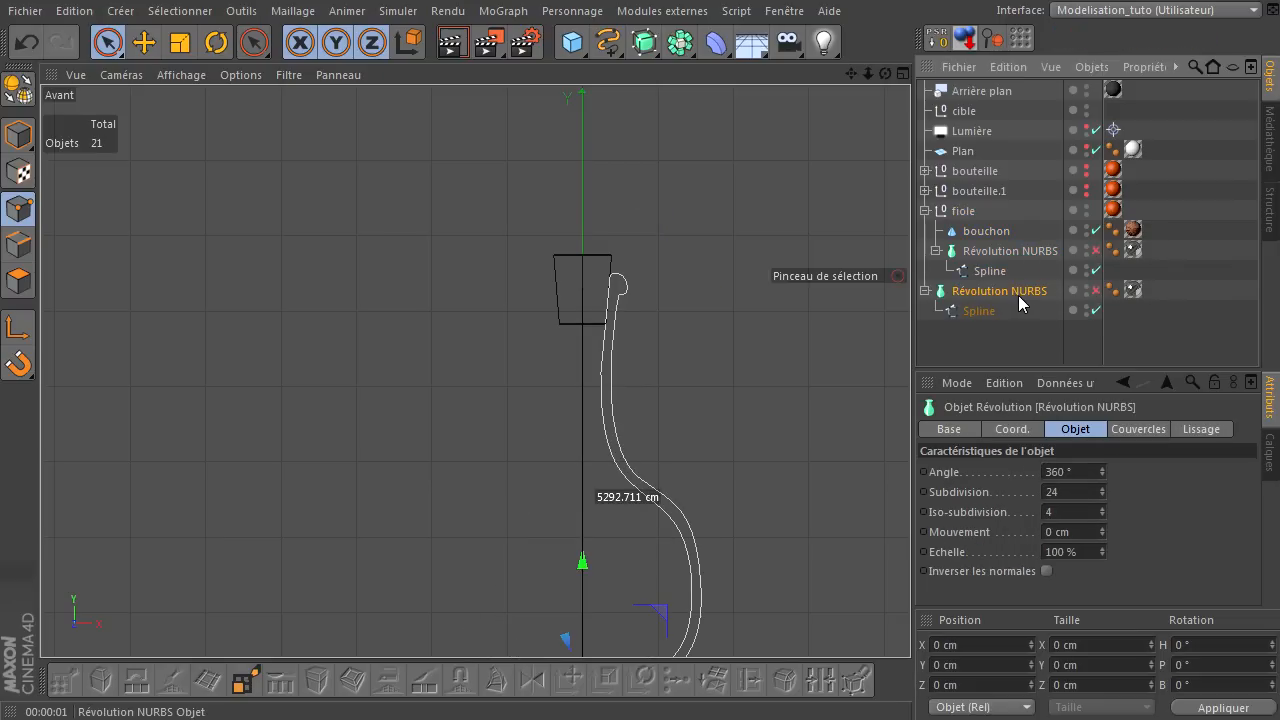
# - Reverse the point sequence of the duplicated Révolution NURBS's spline
pyautogui.click(975, 313)
pyautogui.scroll(-2, 736, 380)
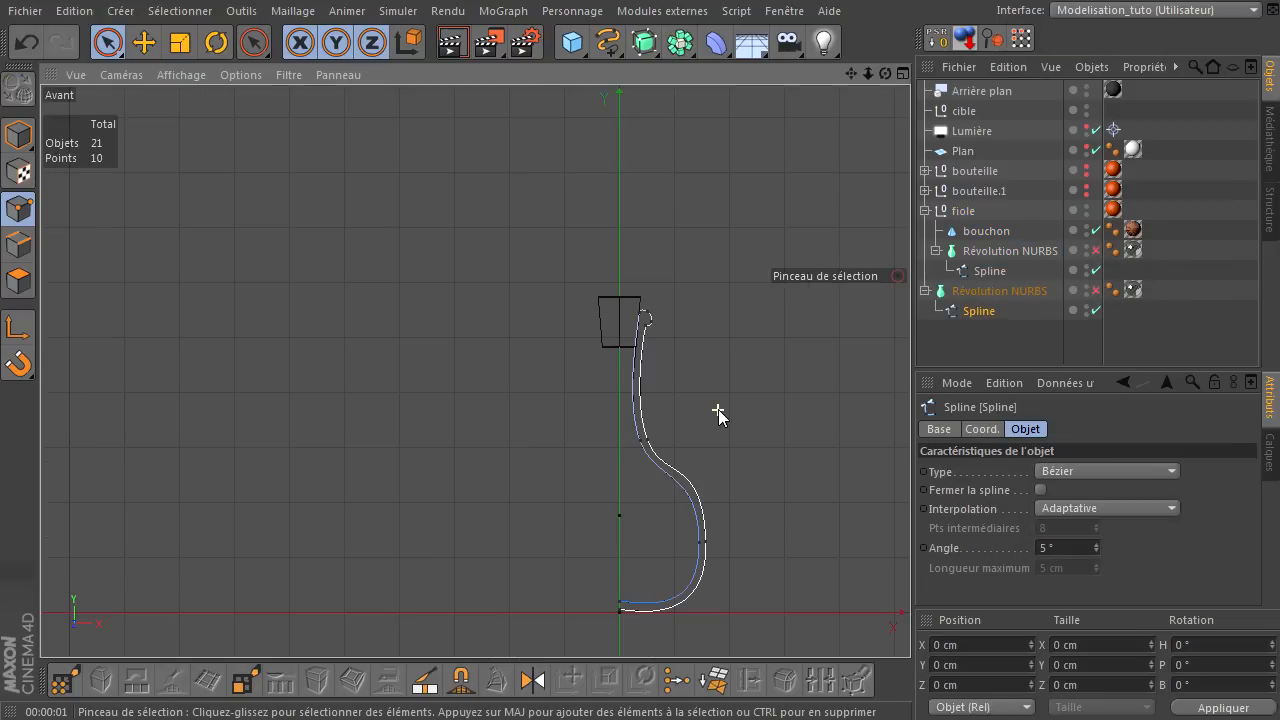
pyautogui.moveTo(853, 76); pyautogui.dragTo(827, 544)
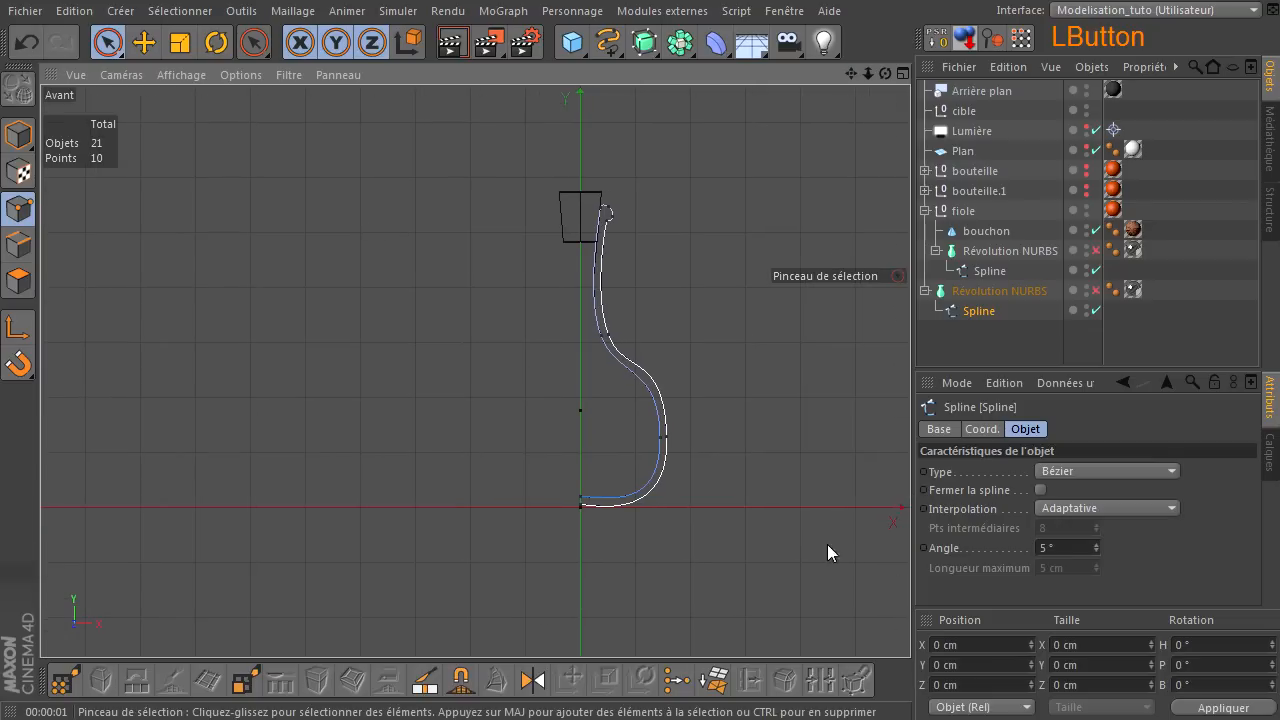
pyautogui.rightClick(472, 341)
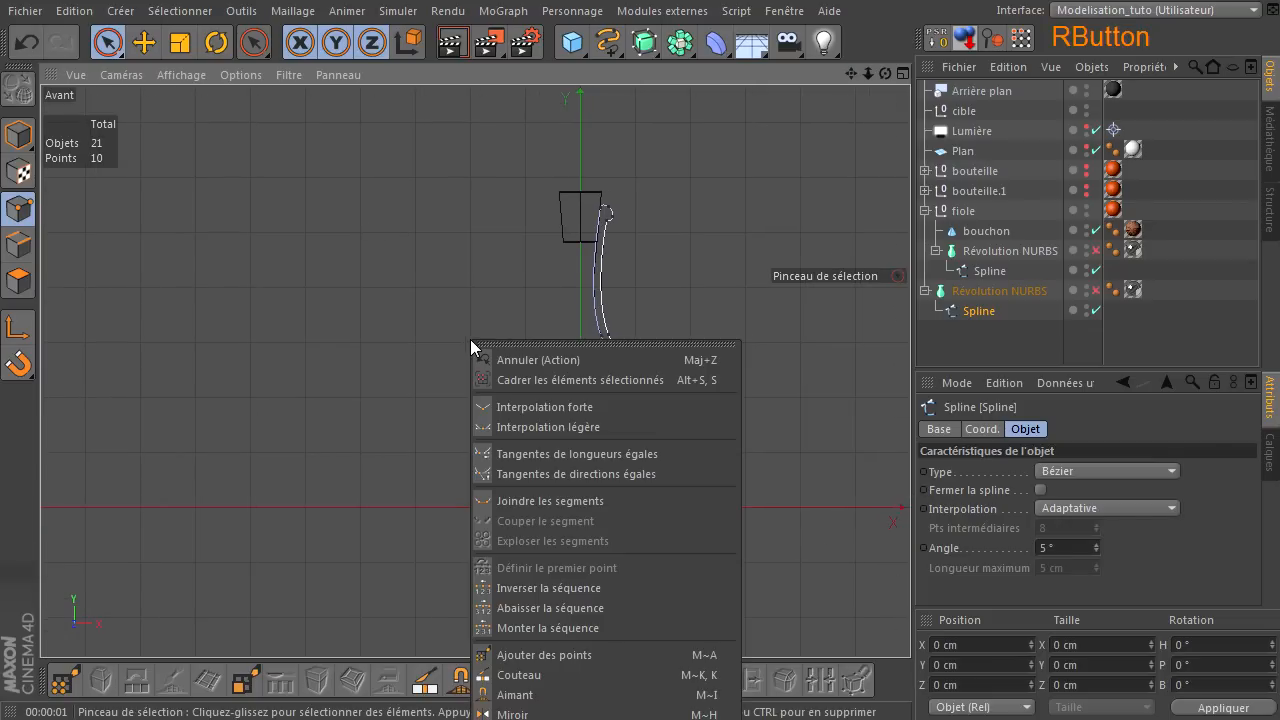
pyautogui.click(556, 588)
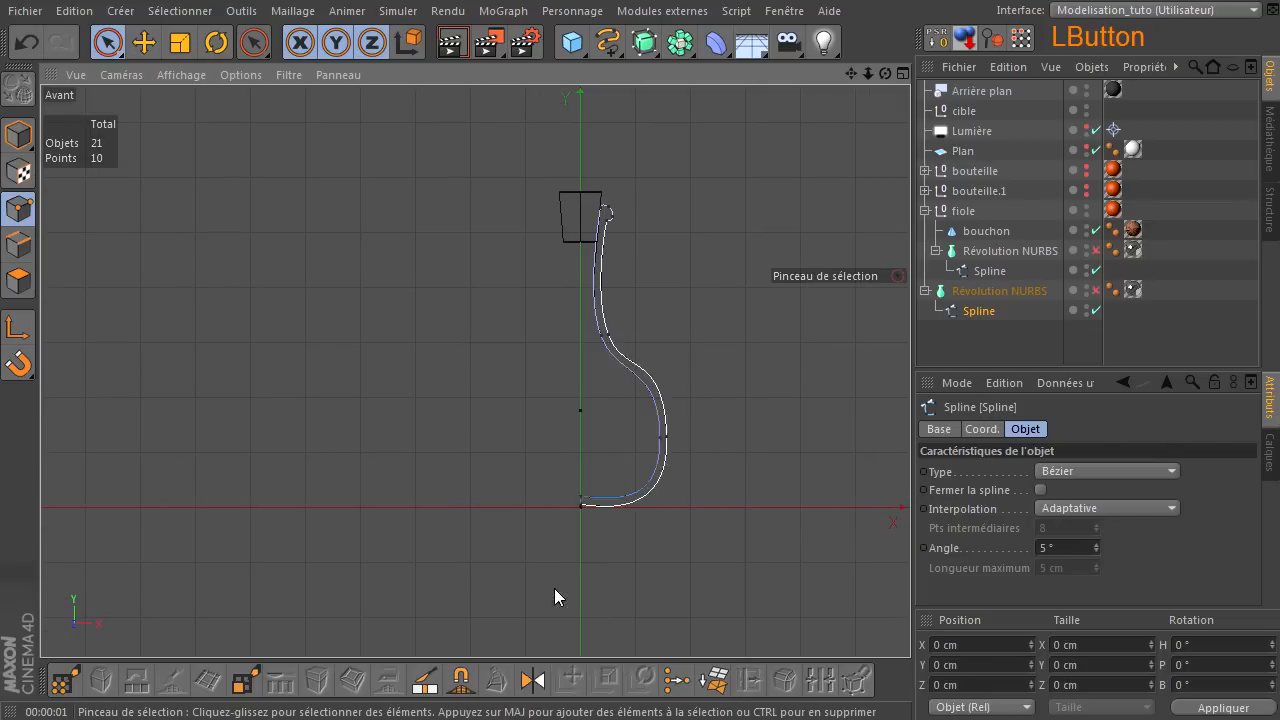
pyautogui.click(108, 44)
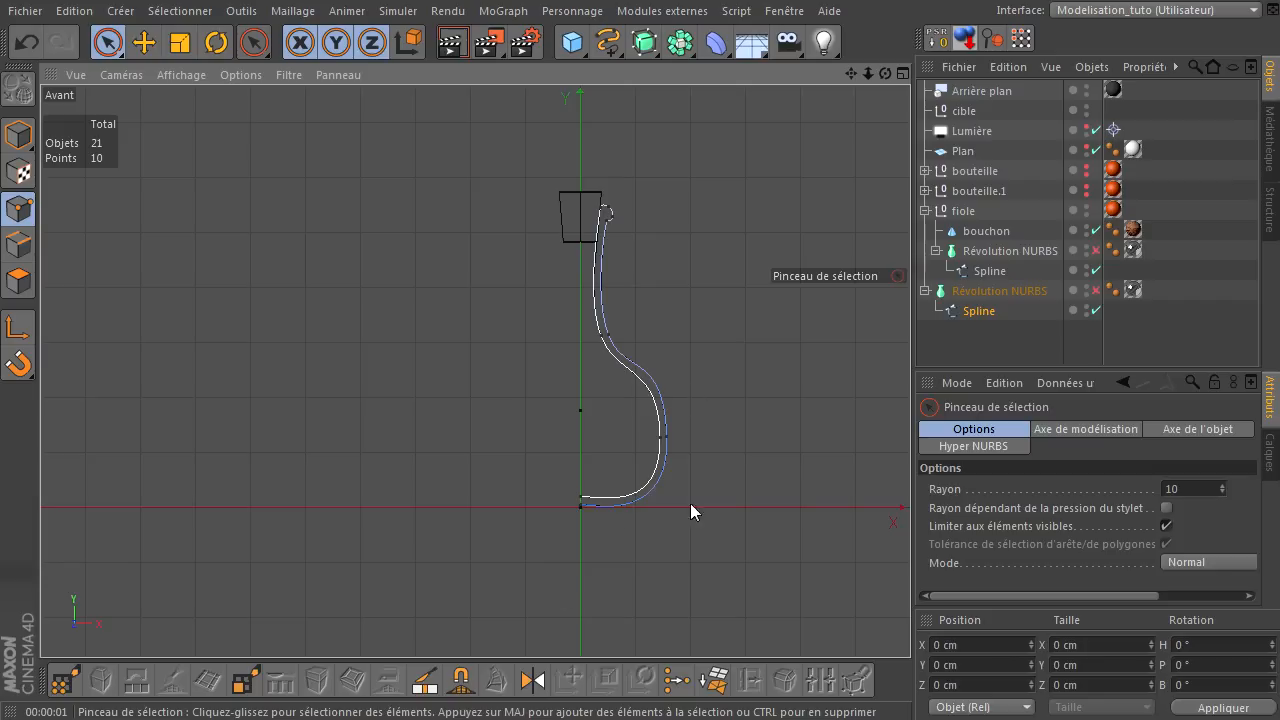
# - Delete the duplicated spline's outer wall, lip and neck points, keeping only the inner belly and inner base points
pyautogui.scroll(5, 583, 564)
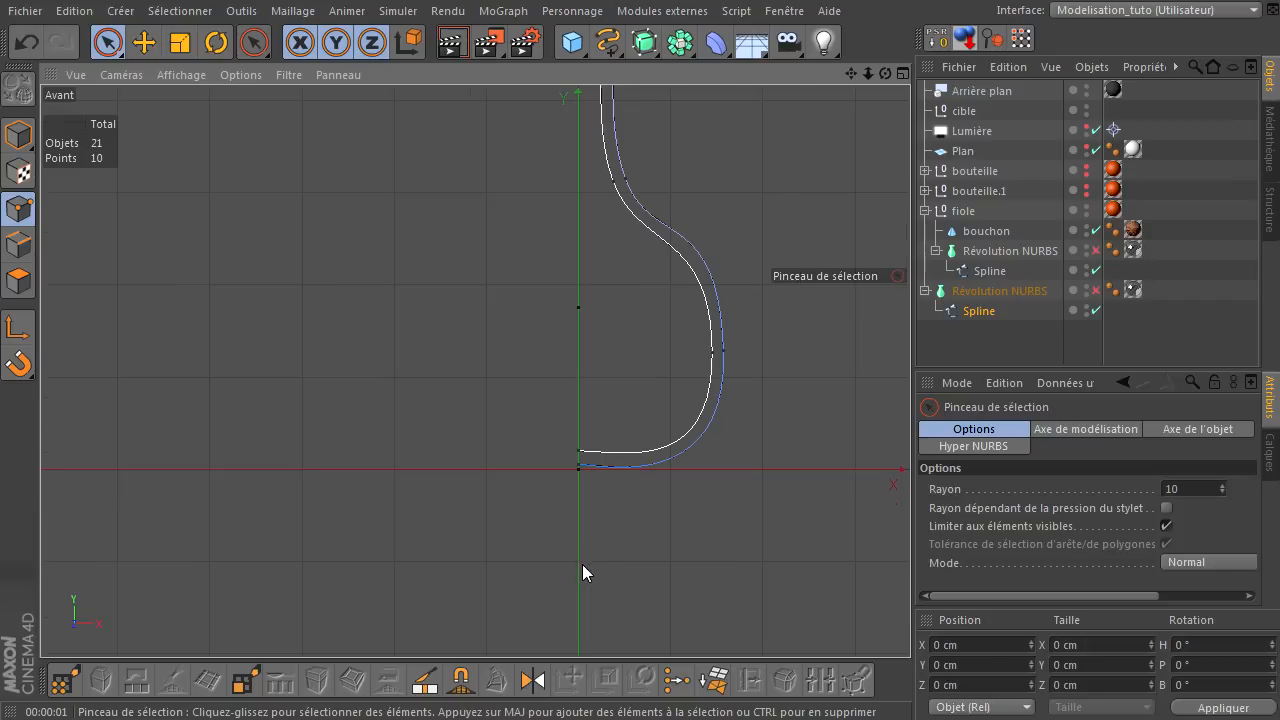
pyautogui.moveTo(851, 74); pyautogui.dragTo(528, 539)
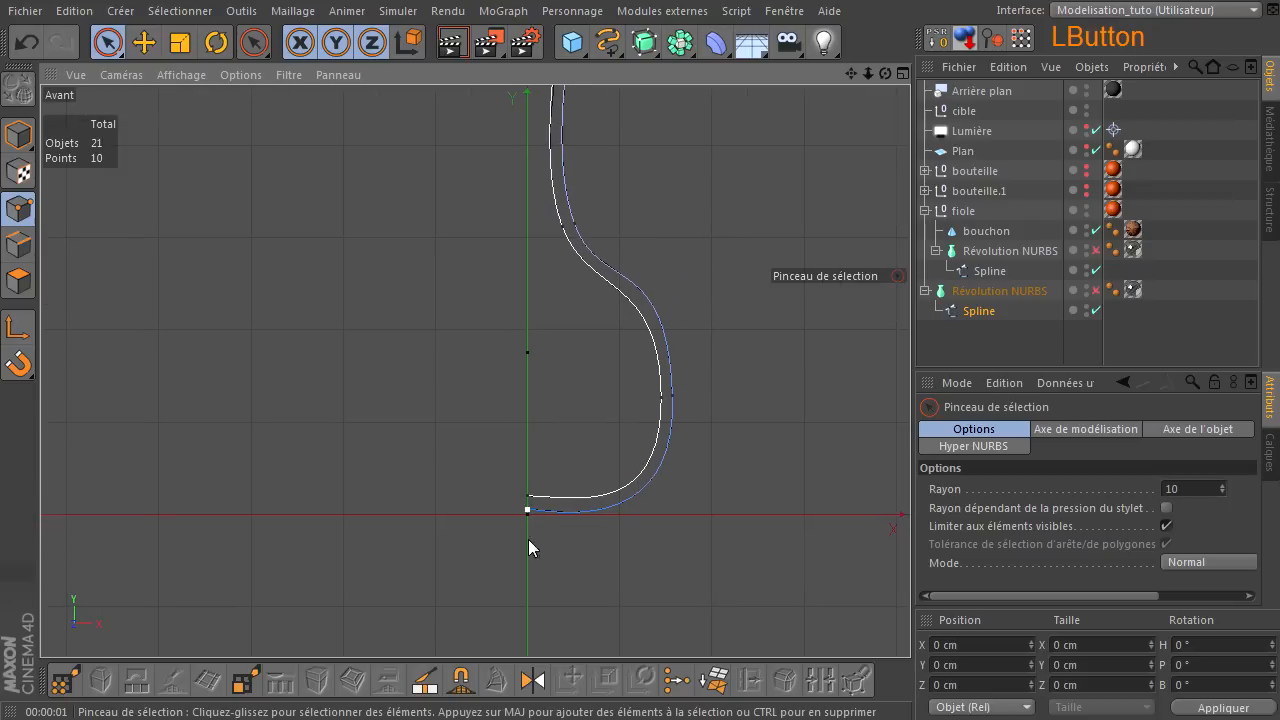
pyautogui.click(527, 512)
pyautogui.keyDown('shift'); pyautogui.click(674, 396); pyautogui.keyUp('shift')
pyautogui.keyDown('shift'); pyautogui.click(580, 225); pyautogui.keyUp('shift')
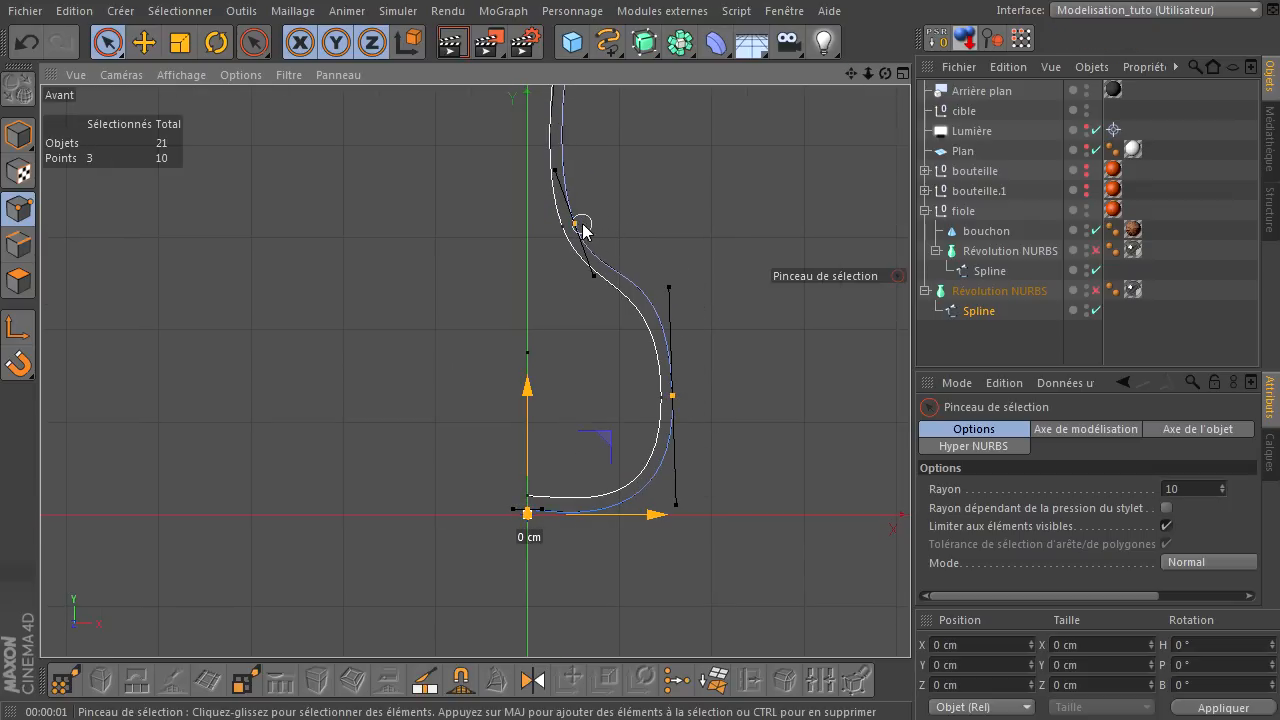
pyautogui.moveTo(851, 73); pyautogui.dragTo(905, 554)
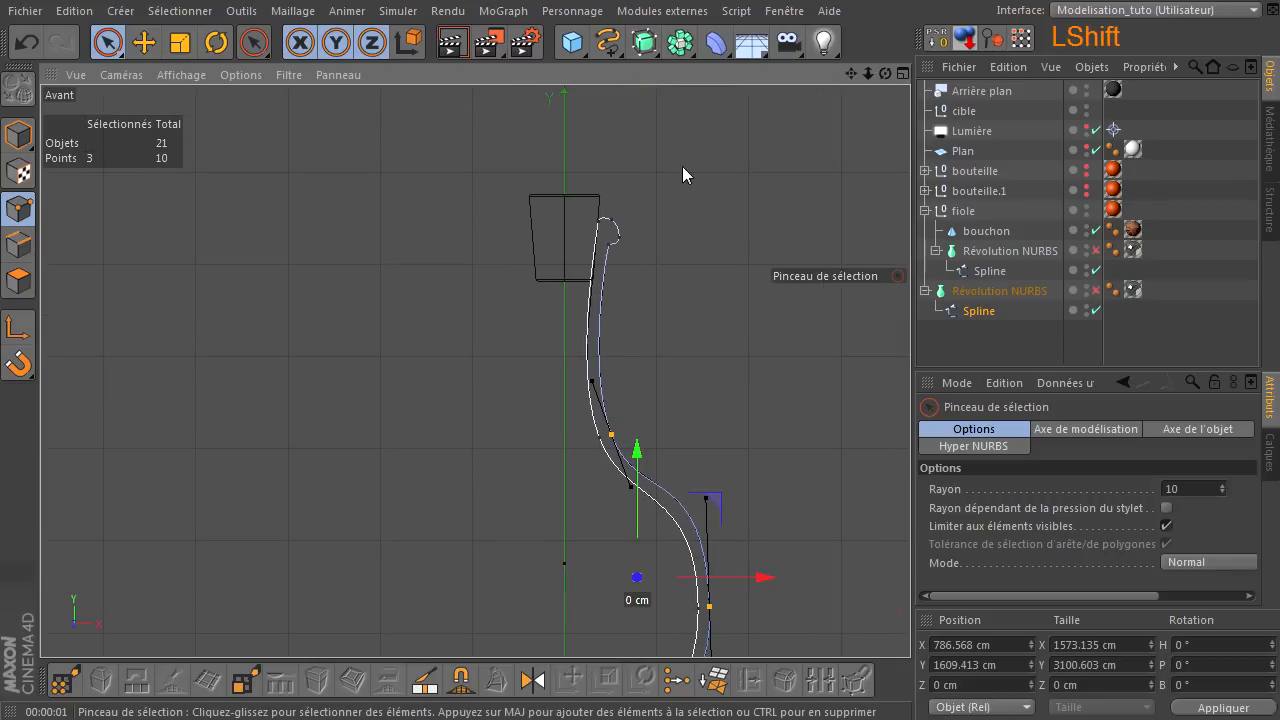
pyautogui.keyDown('shift'); pyautogui.click(621, 266); pyautogui.keyUp('shift')
pyautogui.keyDown('shift'); pyautogui.moveTo(605, 252); pyautogui.dragTo(608, 217); pyautogui.keyUp('shift')
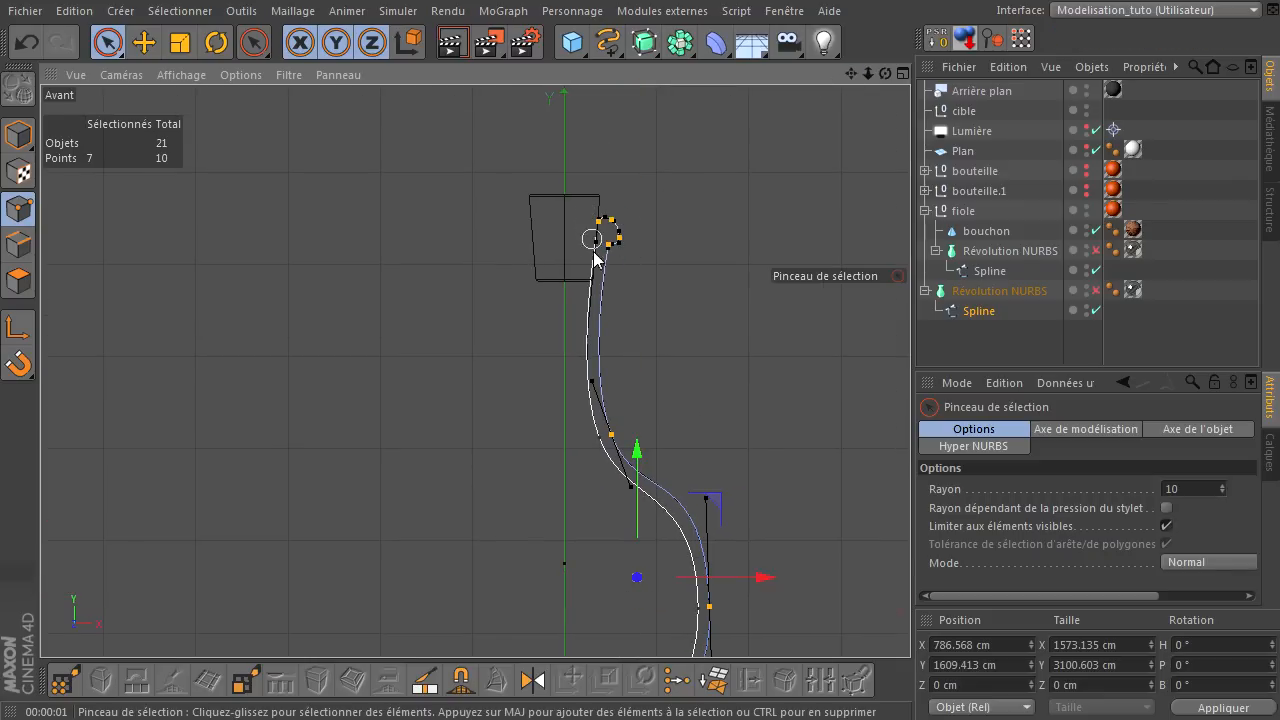
pyautogui.keyDown('shift'); pyautogui.moveTo(571, 438); pyautogui.dragTo(594, 388); pyautogui.keyUp('shift')
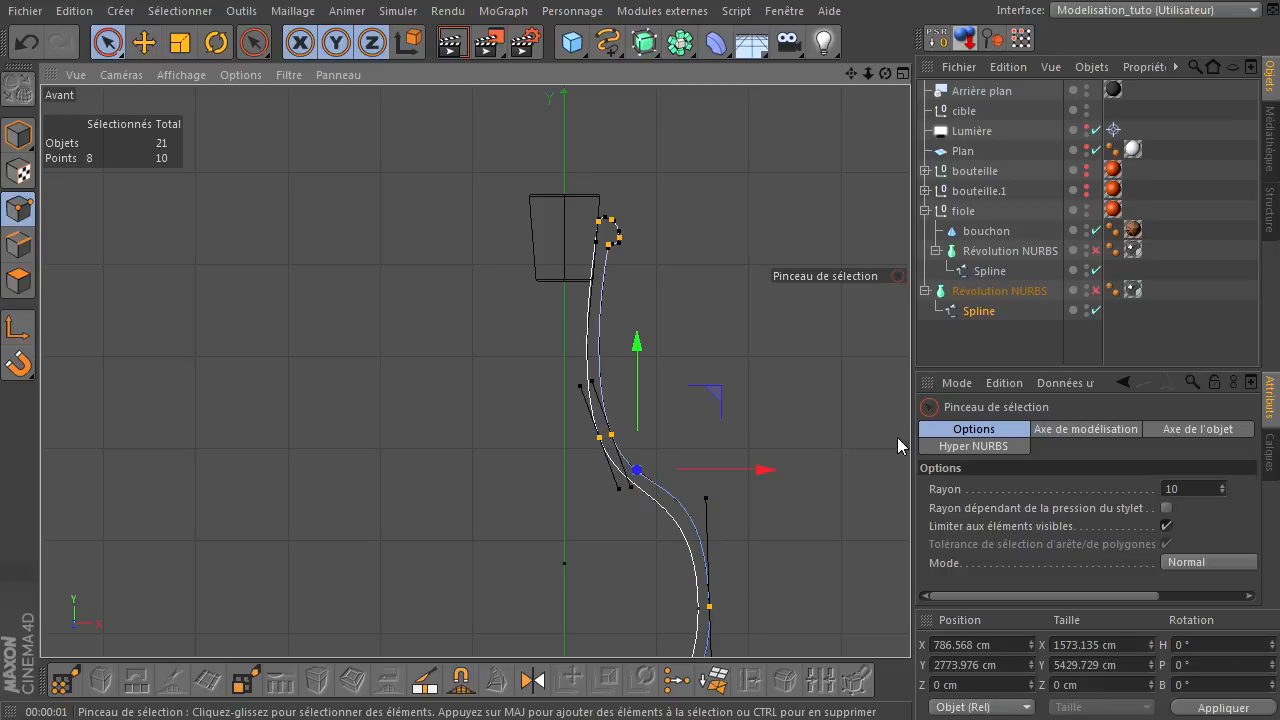
pyautogui.press('Delete')
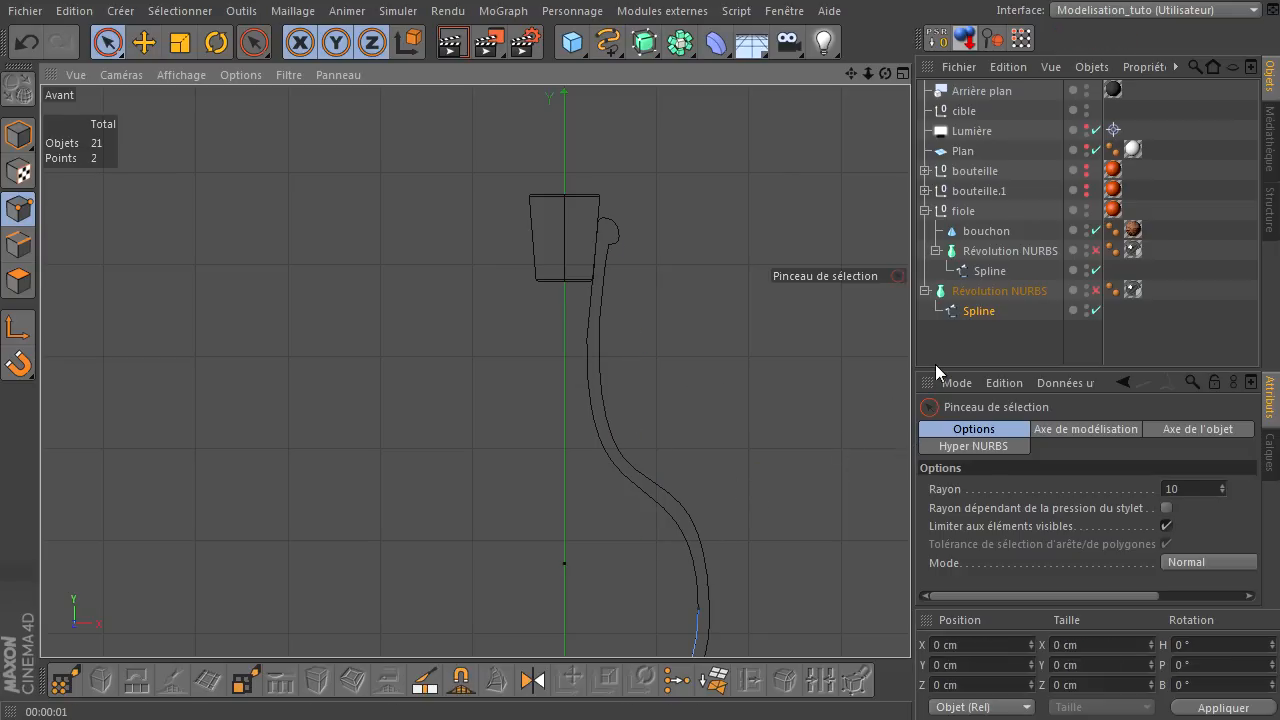
# - Add a point inside the belly at the duplicated spline's upper end and snap it onto the vertical axis at about Y 1305 cm
pyautogui.click(980, 312)
pyautogui.scroll(-3, 508, 474)
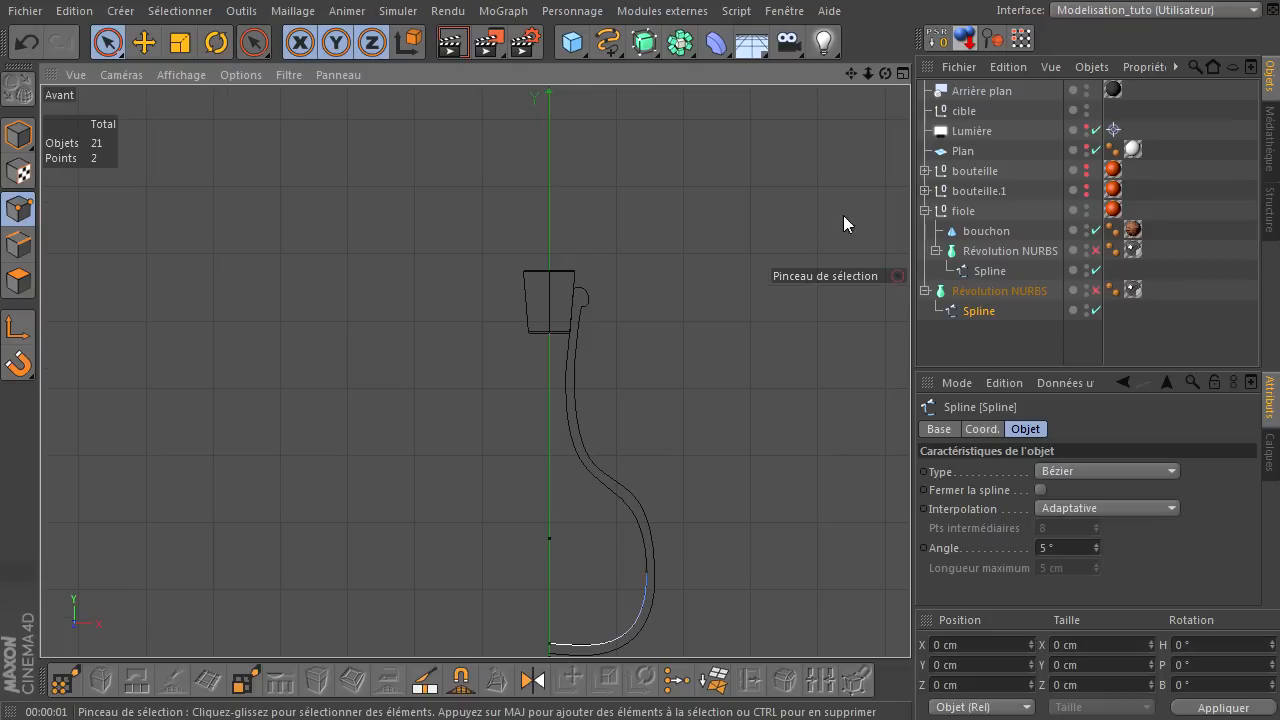
pyautogui.click(649, 571)
pyautogui.scroll(5, 649, 571)
pyautogui.moveTo(851, 73); pyautogui.dragTo(620, 203)
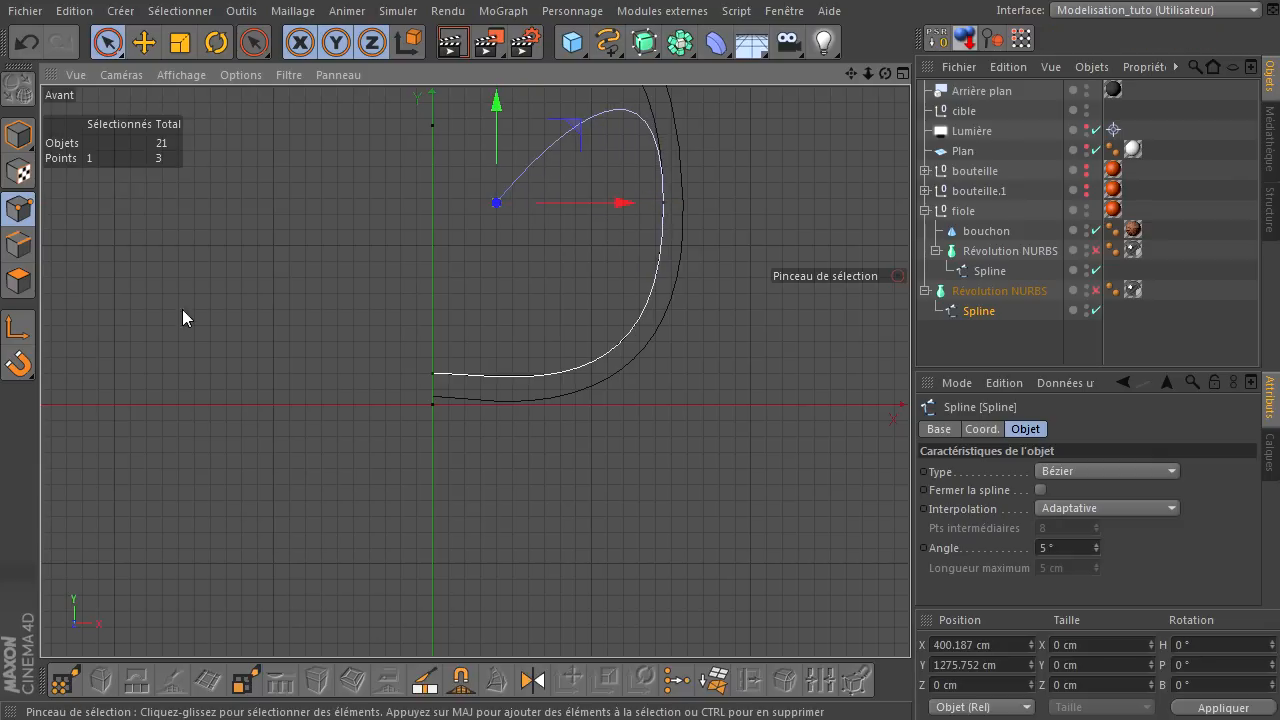
pyautogui.click(17, 366)
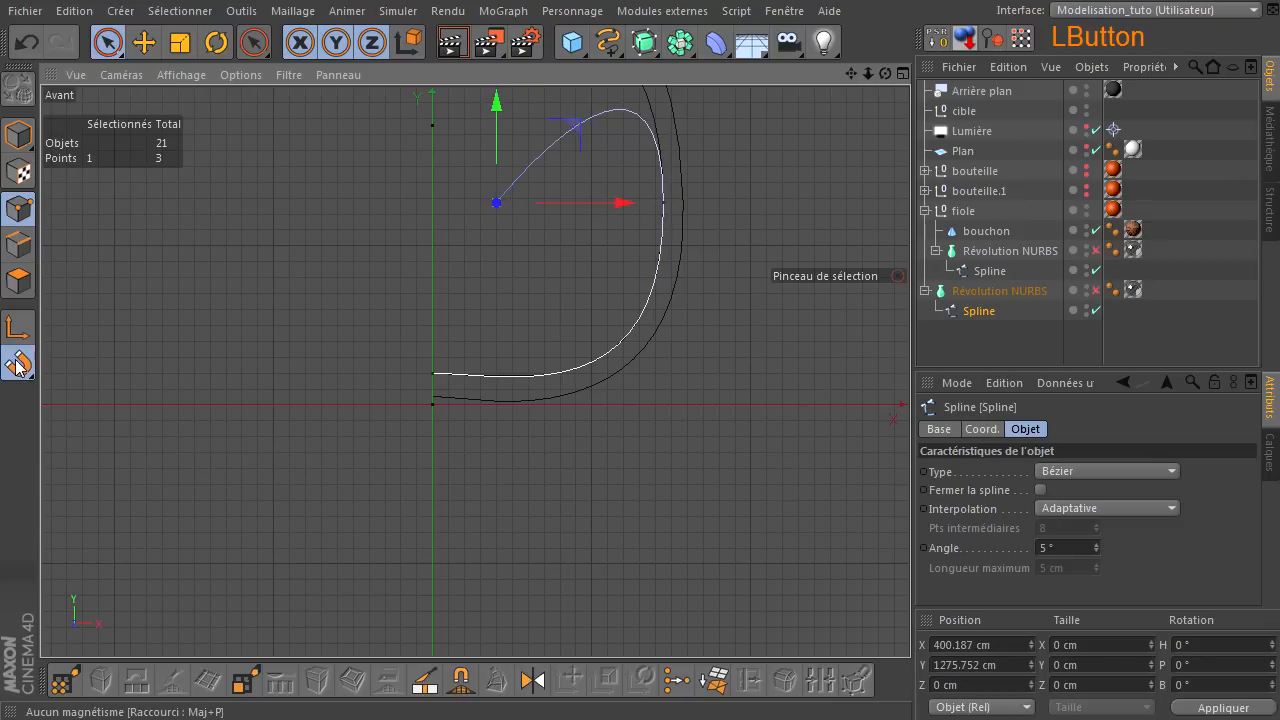
pyautogui.moveTo(604, 208); pyautogui.dragTo(544, 209)
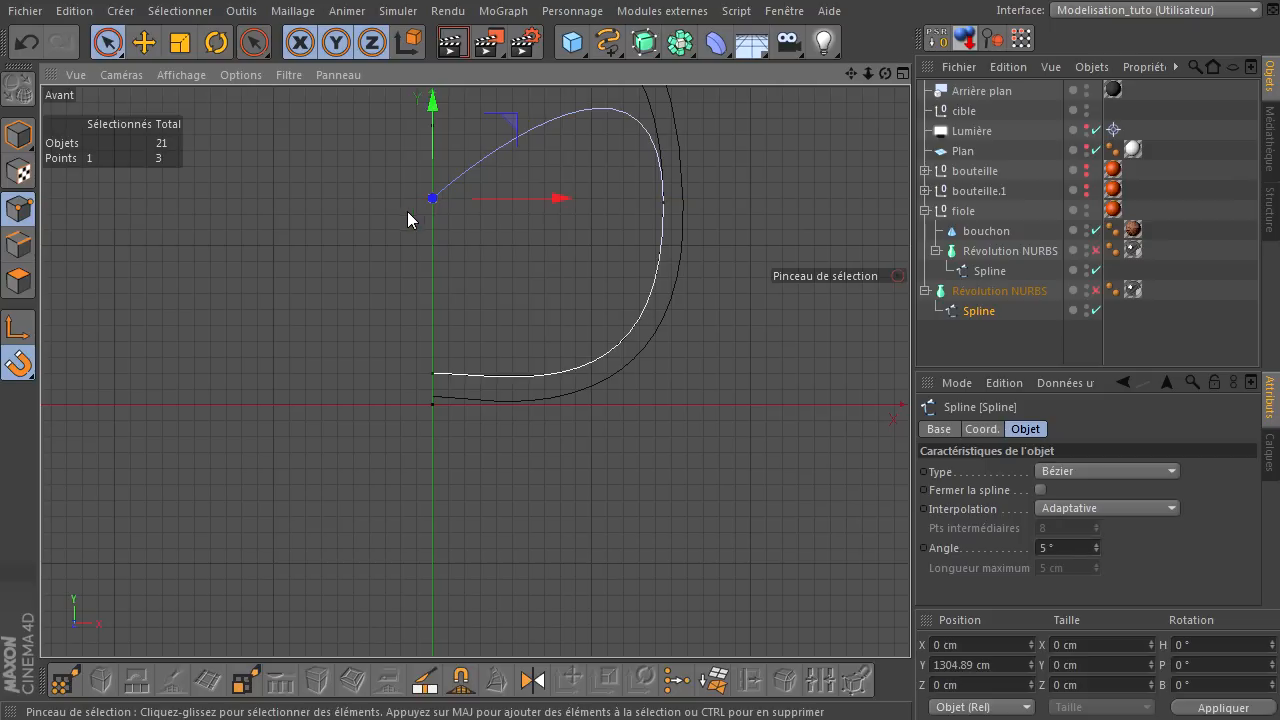
# - Swing the belly point's upper tangent inward to flatten the top segment, and raise the point to about Y 1302 cm
pyautogui.scroll(3, 463, 190)
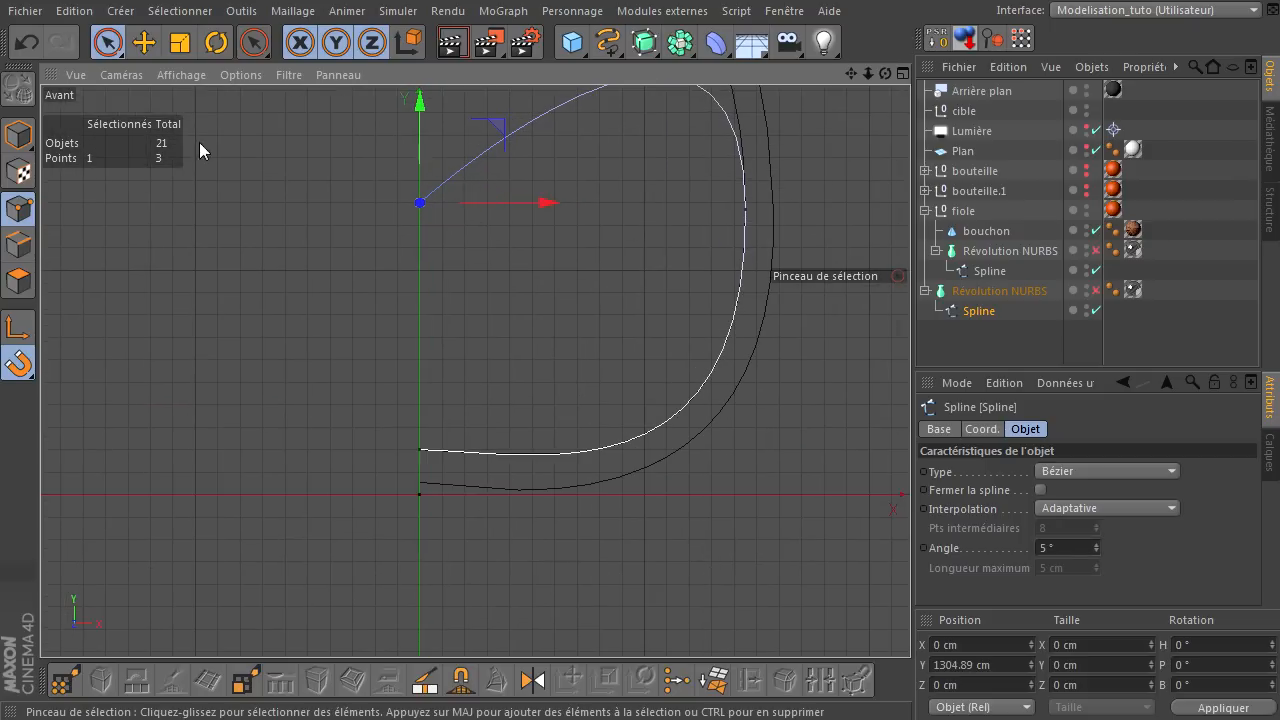
pyautogui.click(144, 42)
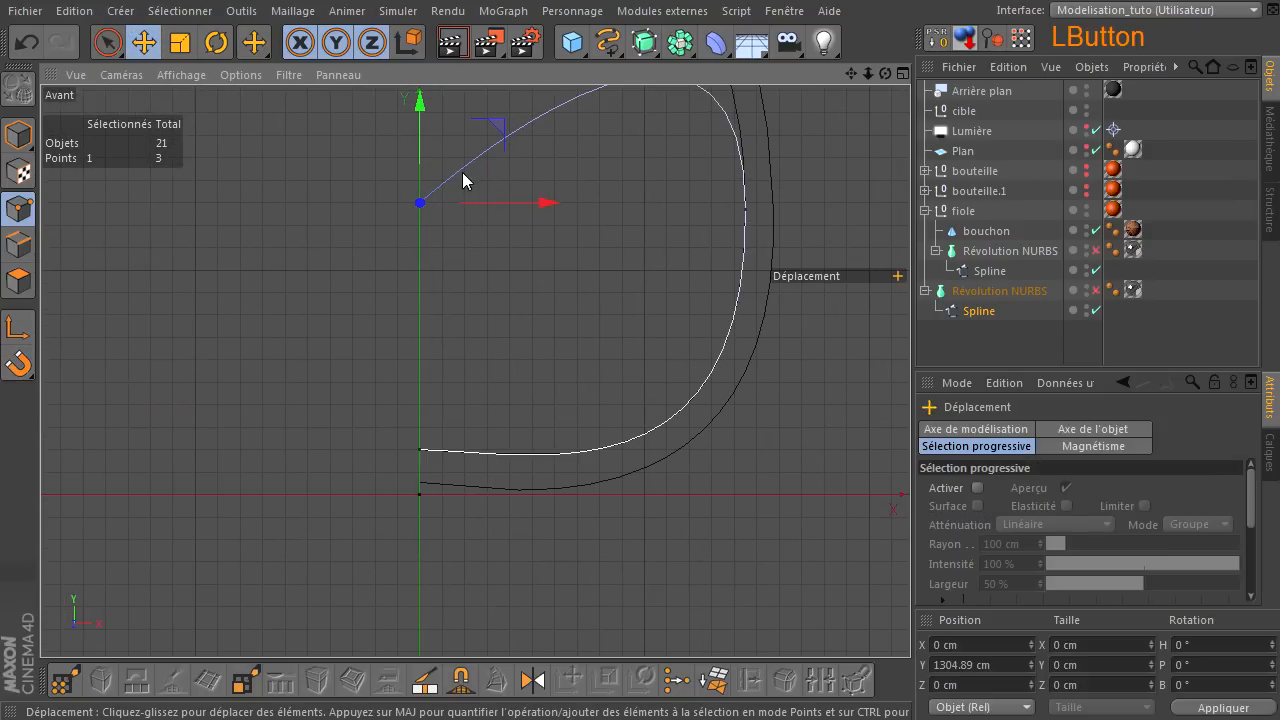
pyautogui.moveTo(853, 78); pyautogui.dragTo(783, 470)
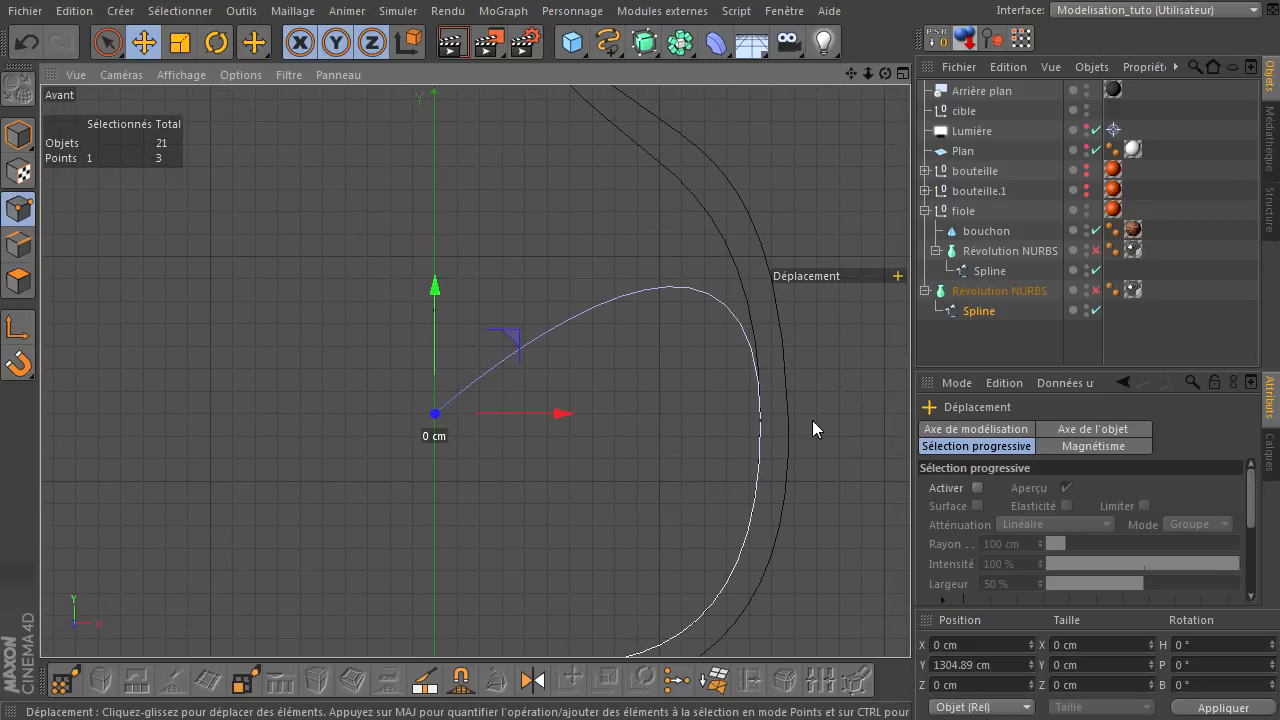
pyautogui.click(761, 422)
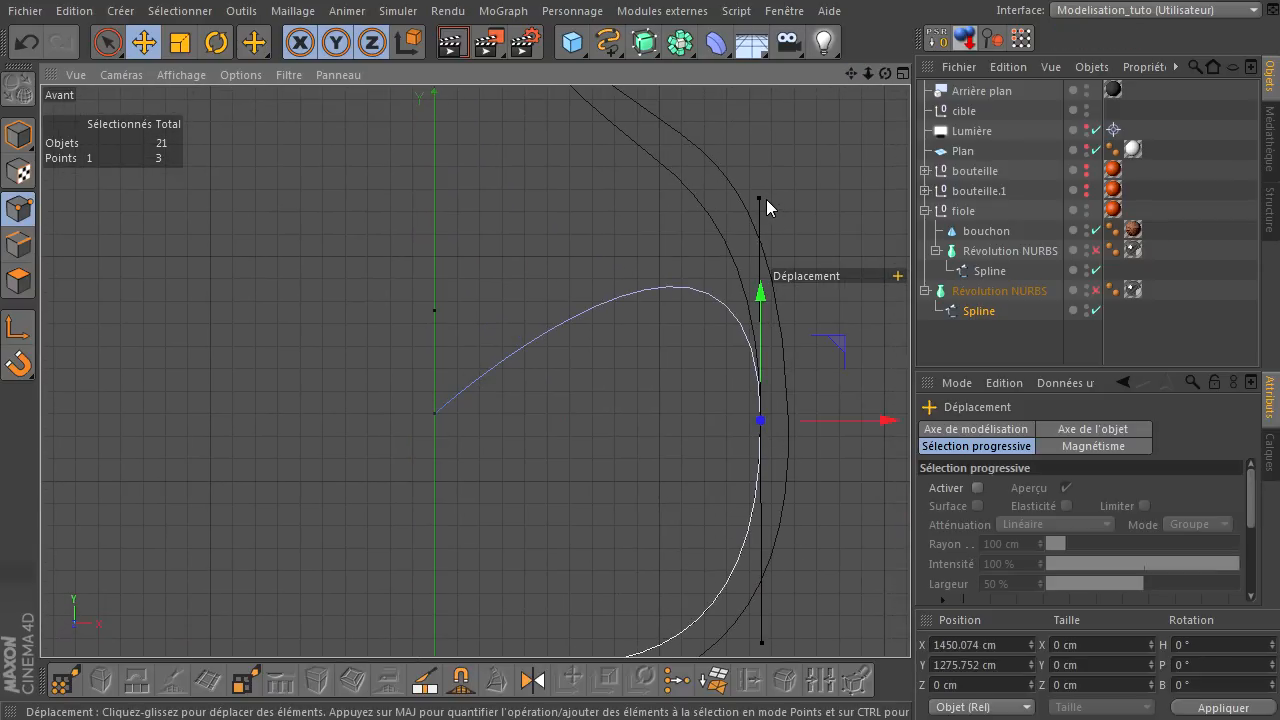
pyautogui.keyDown('shift'); pyautogui.moveTo(760, 196); pyautogui.dragTo(721, 418); pyautogui.keyUp('shift')
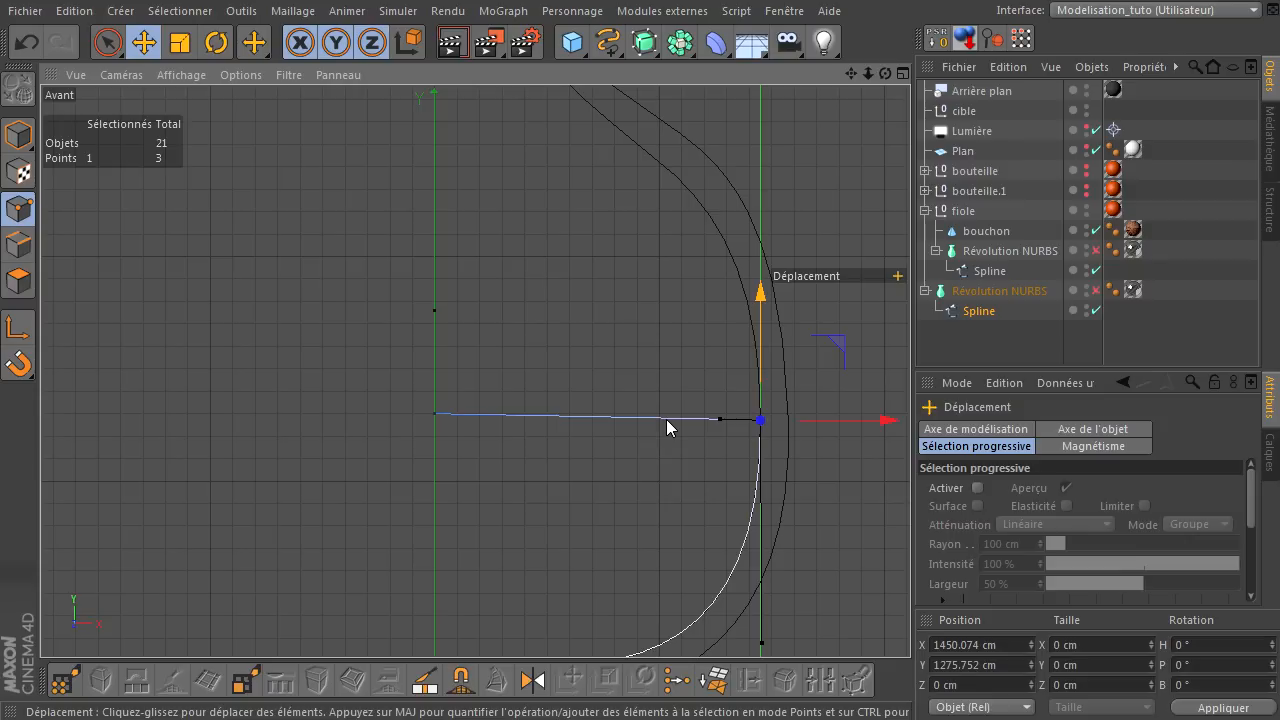
pyautogui.moveTo(762, 365); pyautogui.dragTo(761, 360)
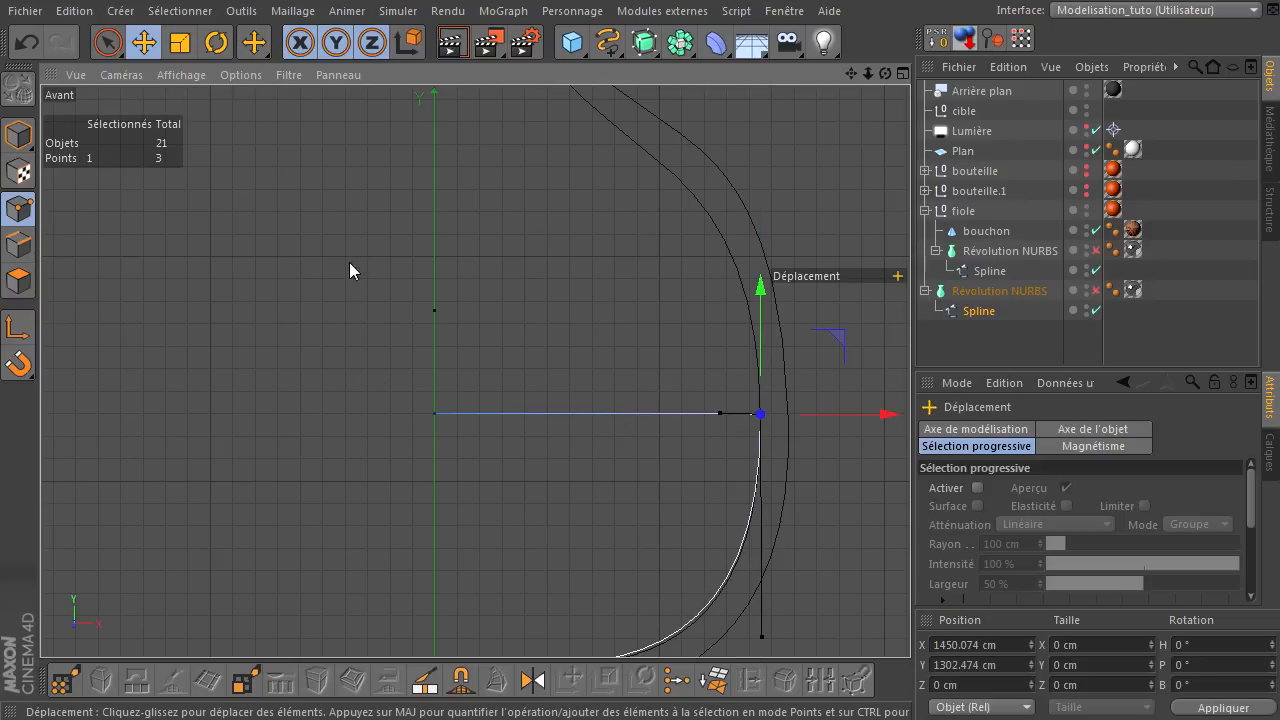
# - Raise both ends of the duplicated spline's flat top segment together to about Y 1730 cm
pyautogui.click(107, 42)
pyautogui.moveTo(446, 424)
pyautogui.mouseDown()
pyautogui.moveTo(757, 423)
pyautogui.moveTo(795, 383)
pyautogui.mouseUp()
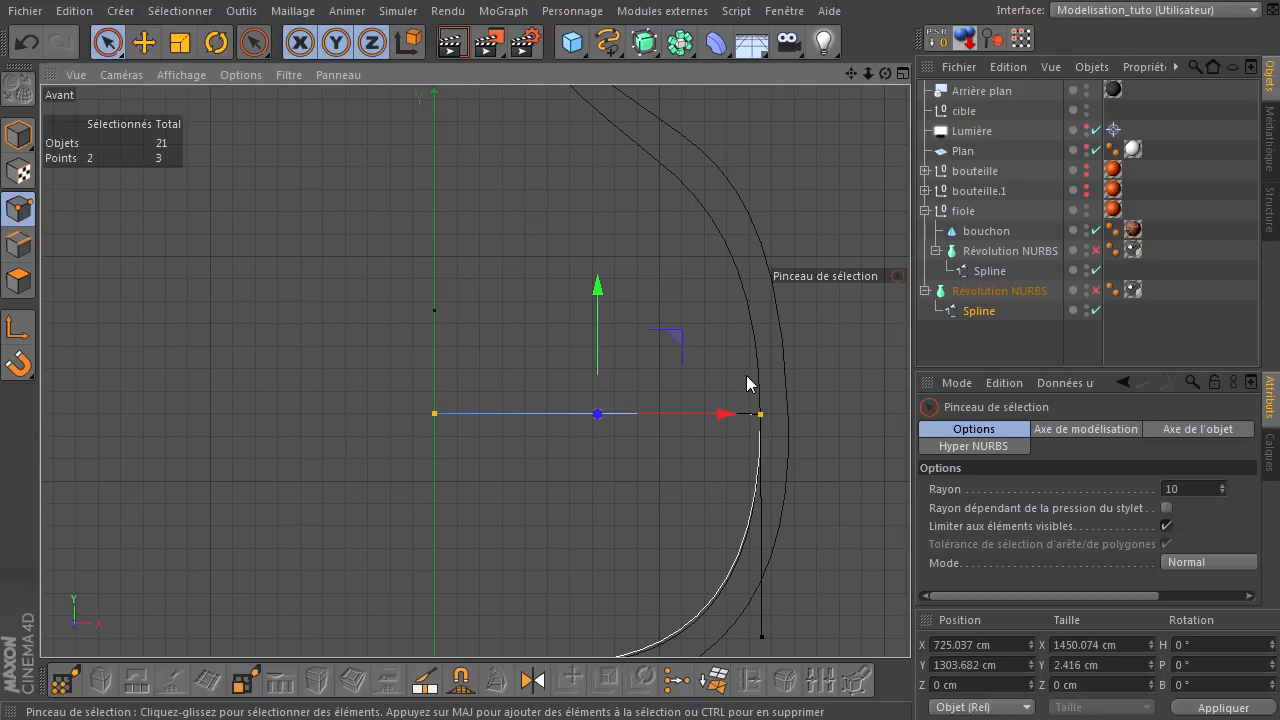
pyautogui.moveTo(598, 309); pyautogui.dragTo(598, 214)
# - Move the outer end of the top segment inward to about X 1397 cm to meet the vial's inner wall
pyautogui.click(748, 334)
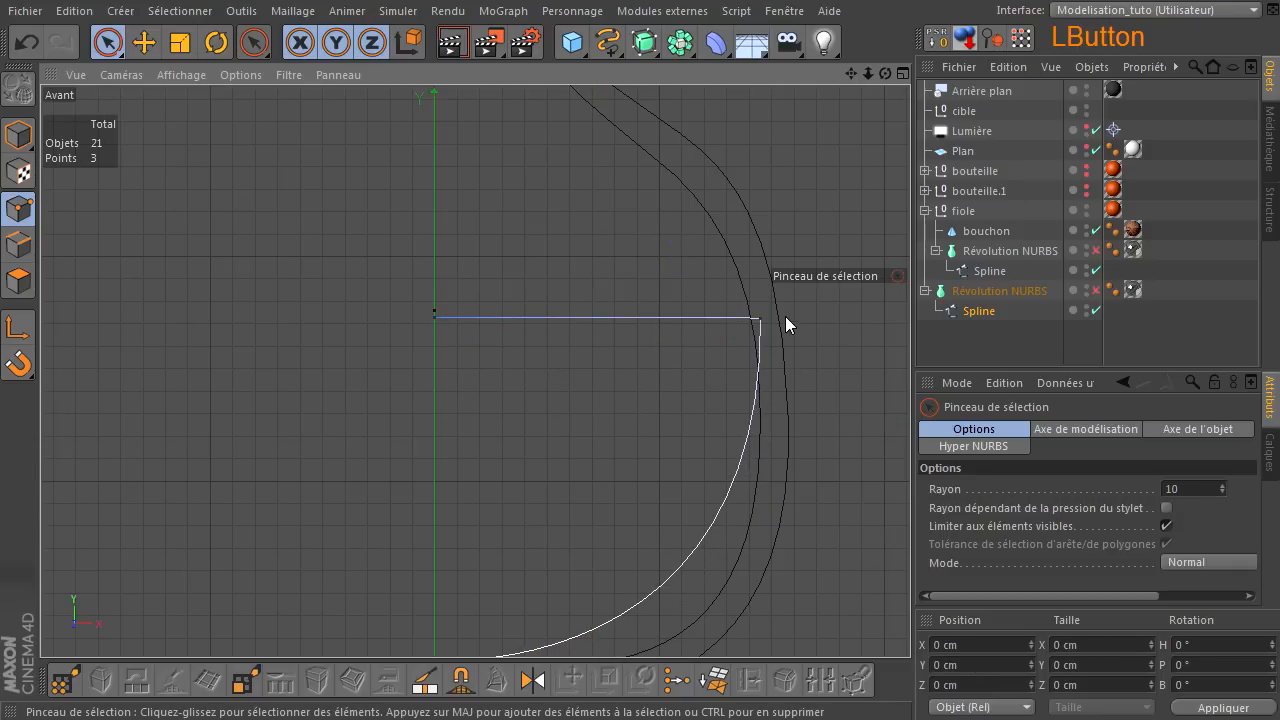
pyautogui.click(762, 318)
pyautogui.moveTo(848, 323); pyautogui.dragTo(871, 323)
pyautogui.scroll(5, 722, 366)
pyautogui.scroll(1, 736, 366)
pyautogui.moveTo(852, 73); pyautogui.dragTo(662, 66)
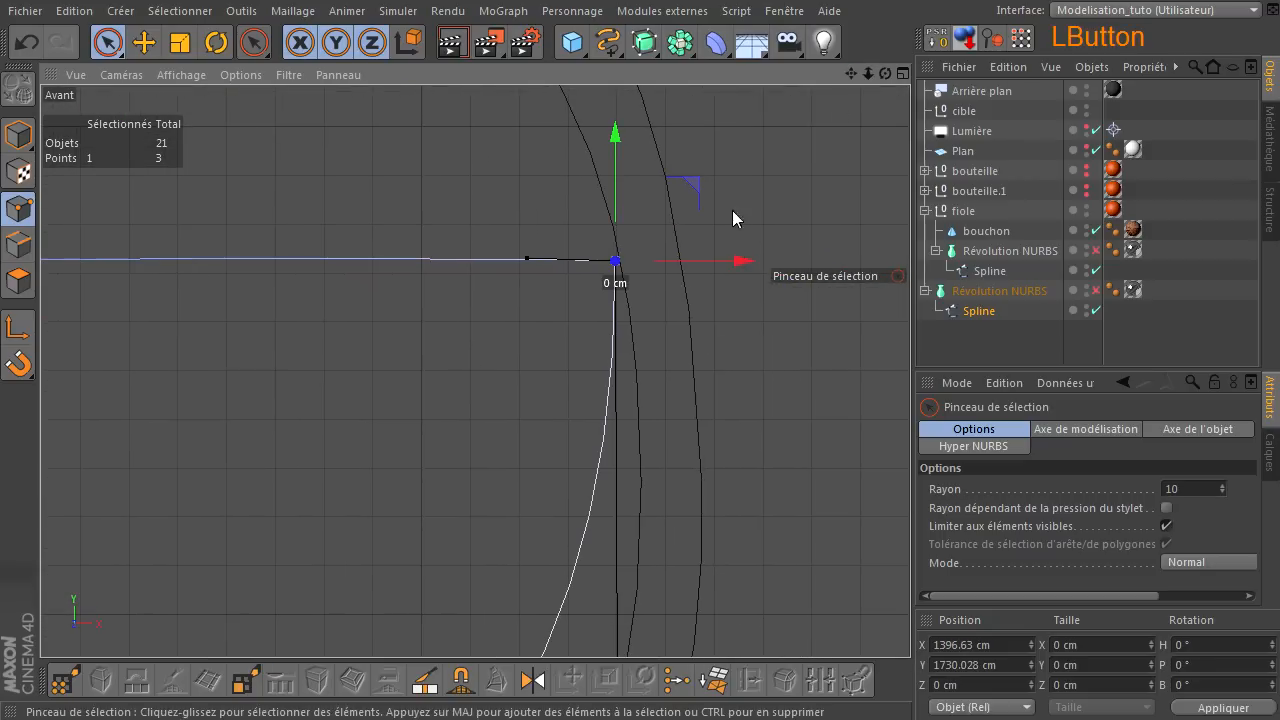
# - Raise the liquid spline's bottom point on the vertical axis to about Y 221 cm, just above the vial's inner floor
pyautogui.scroll(-4, 688, 500)
pyautogui.moveTo(851, 73); pyautogui.dragTo(836, 4)
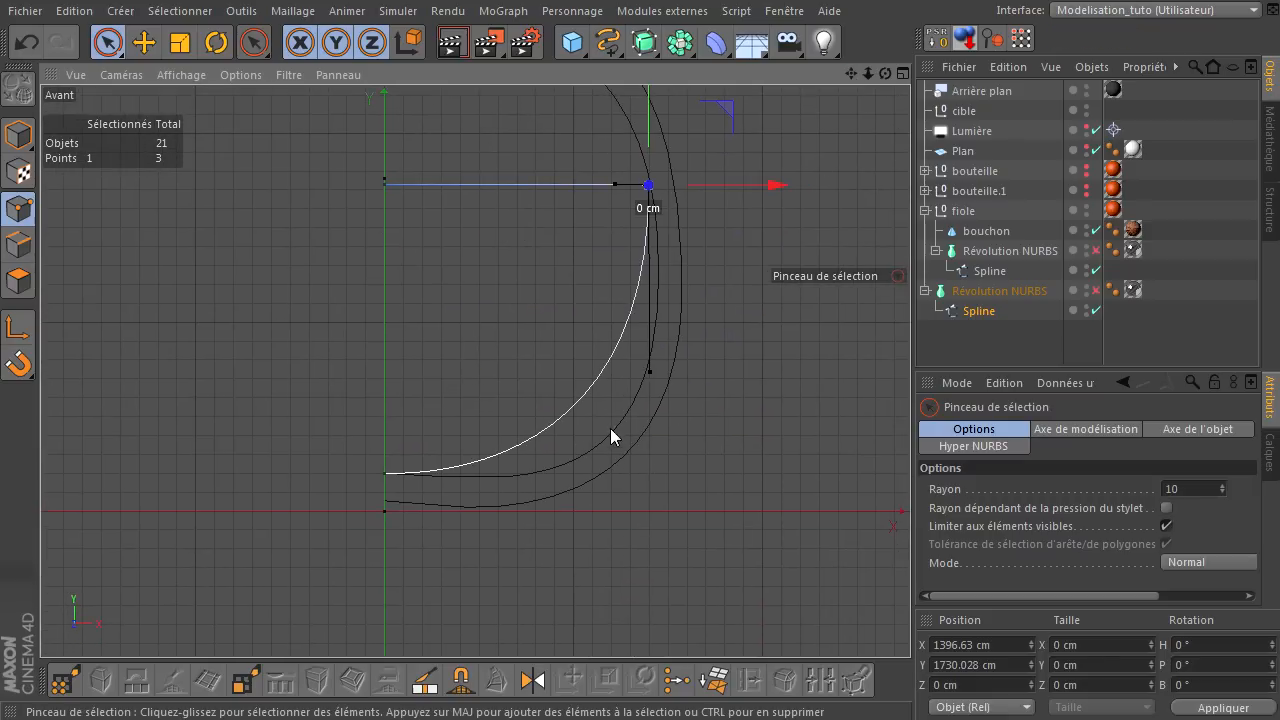
pyautogui.click(386, 473)
pyautogui.moveTo(385, 416); pyautogui.dragTo(385, 416)
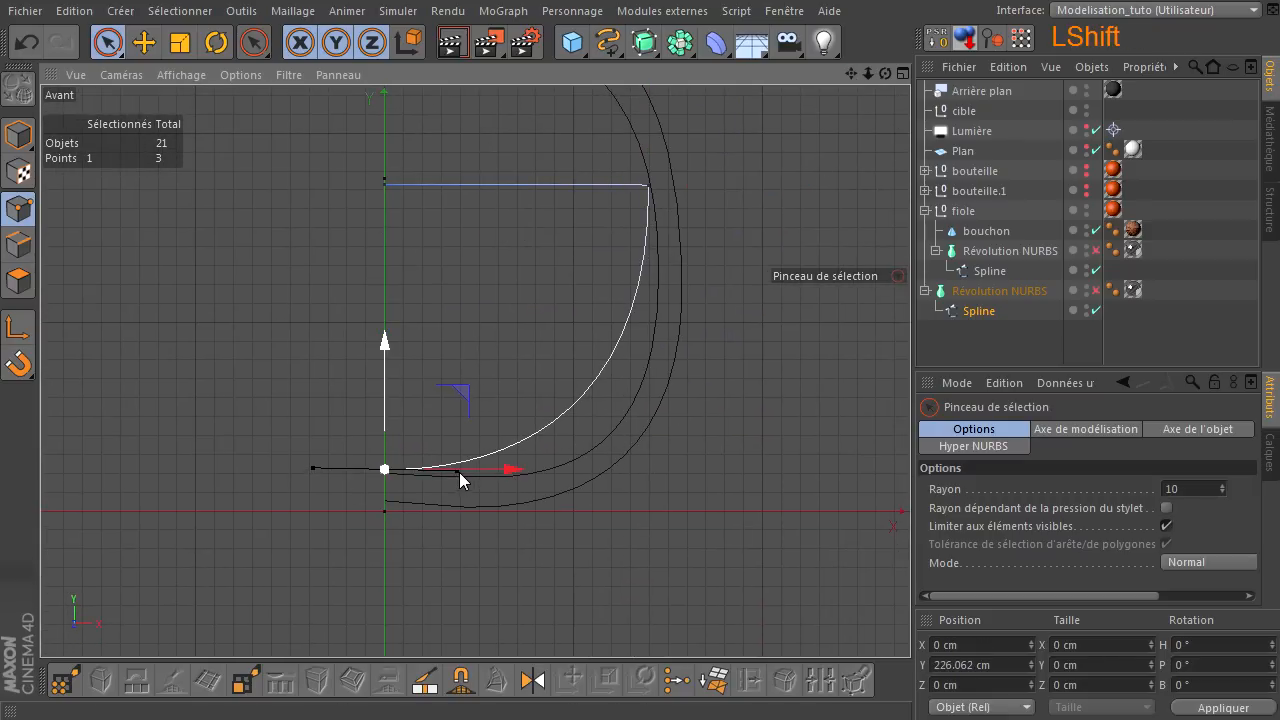
pyautogui.click(470, 555)
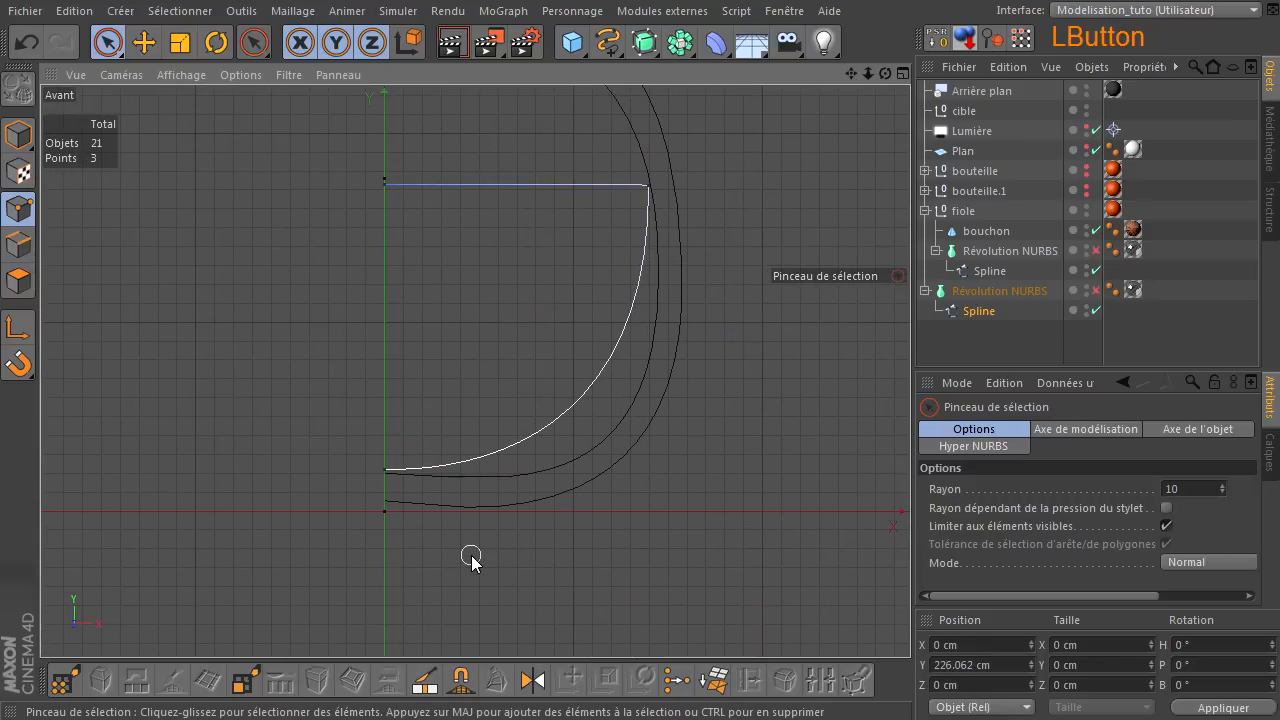
pyautogui.click(386, 469)
pyautogui.keyDown('shift'); pyautogui.moveTo(457, 472); pyautogui.dragTo(486, 475); pyautogui.keyUp('shift')
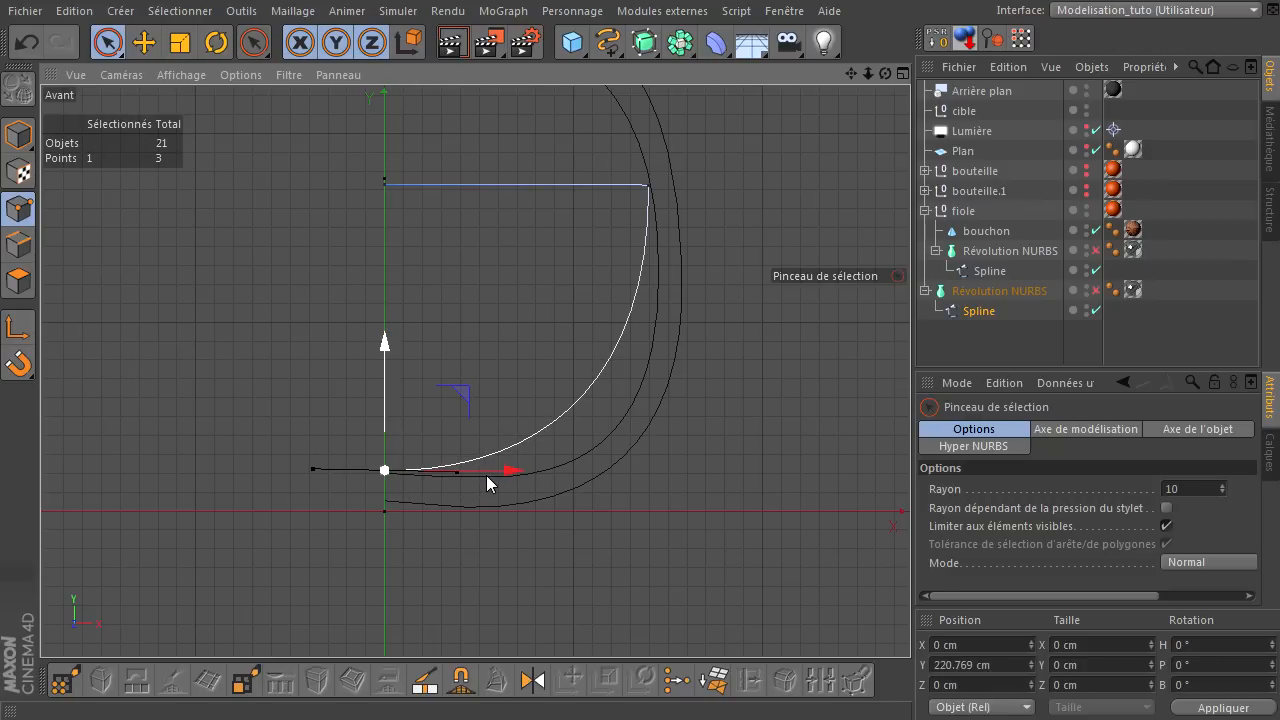
# - Lengthen the lower tangent of the liquid spline's outer top point downward to widen the curve toward the inner wall
pyautogui.click(646, 189)
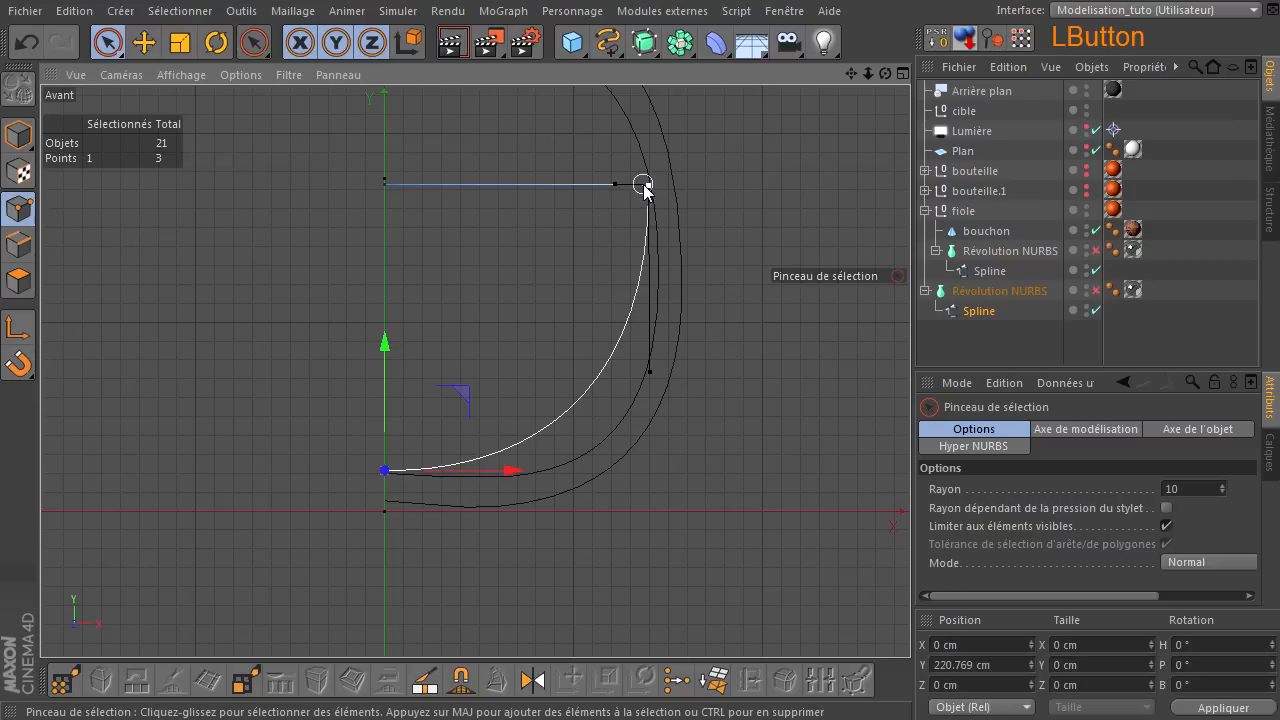
pyautogui.keyDown('shift'); pyautogui.click(647, 385); pyautogui.keyUp('shift')
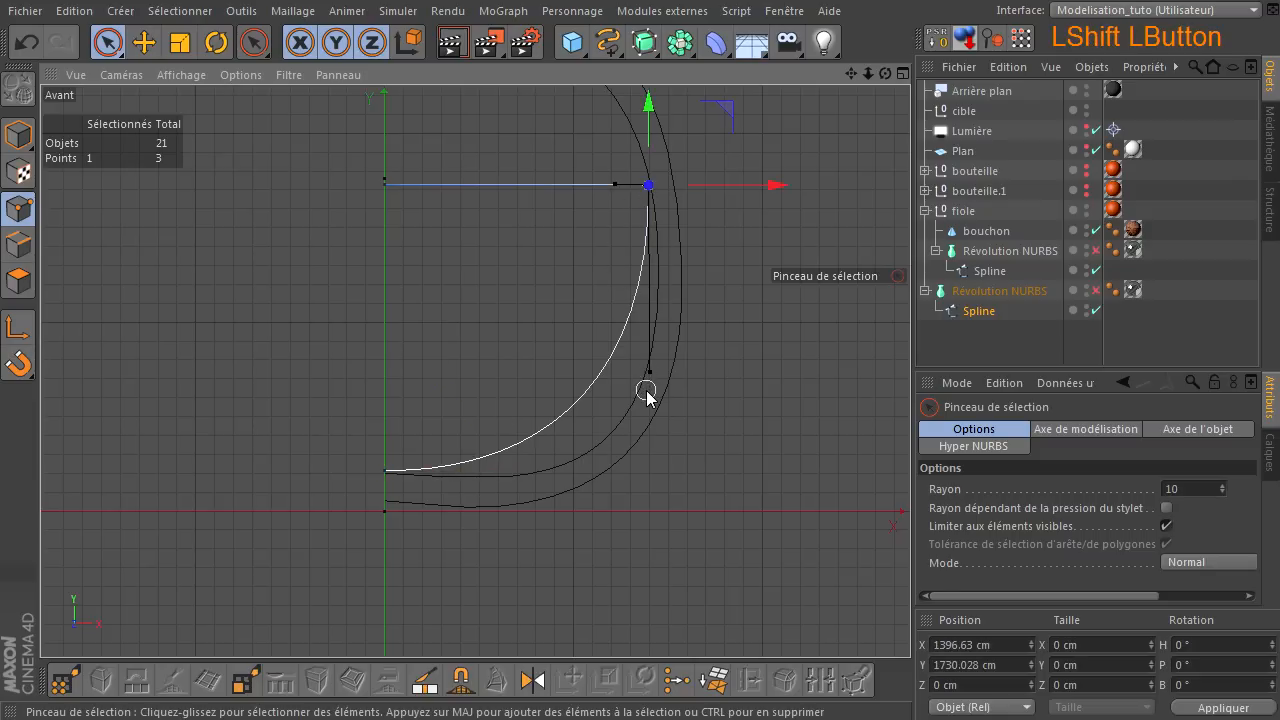
pyautogui.click(144, 42)
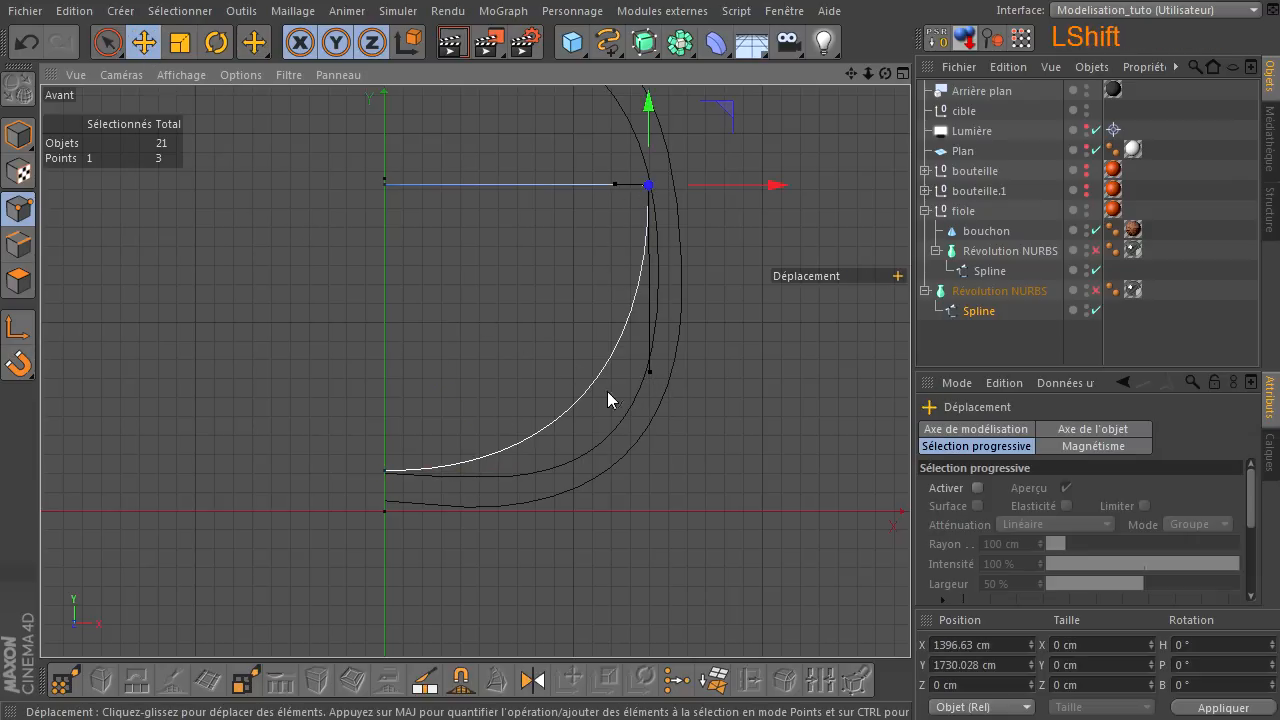
pyautogui.keyDown('shift'); pyautogui.moveTo(652, 370); pyautogui.dragTo(684, 401); pyautogui.keyUp('shift')
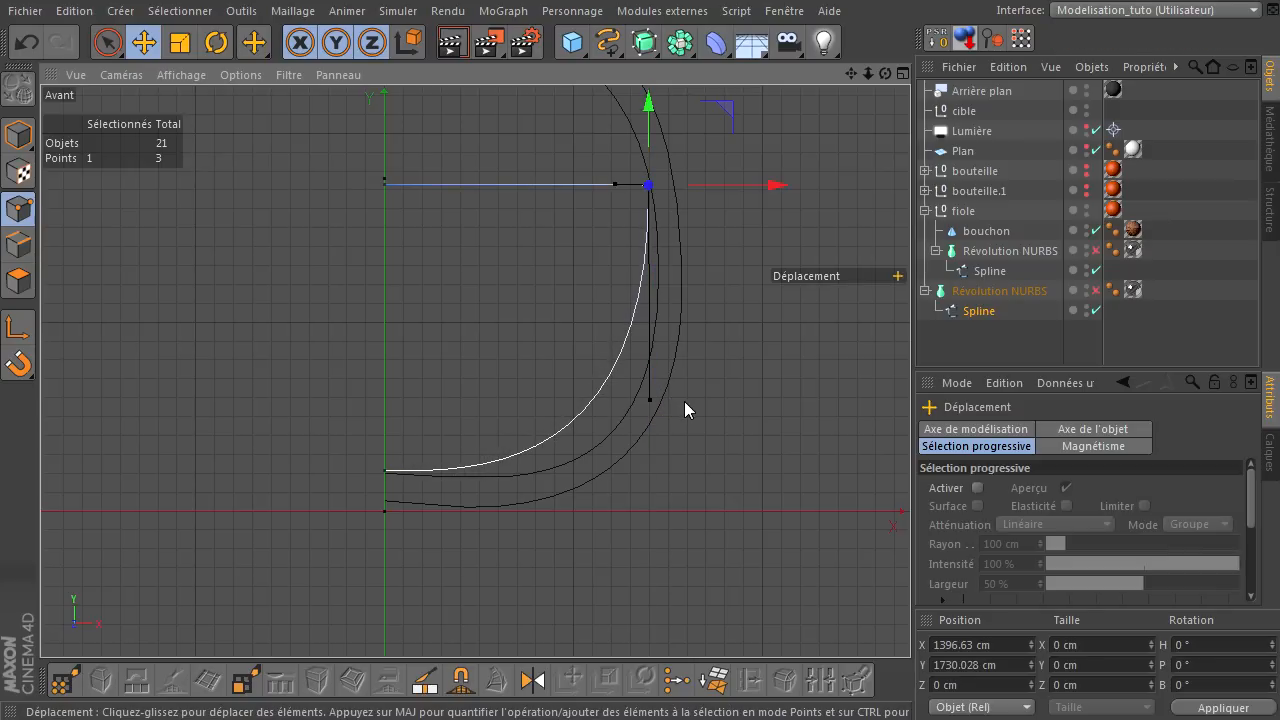
# - Extend the bottom point's outward tangent along the floor and tilt it slightly down to follow the vial's inner base
pyautogui.click(386, 472)
pyautogui.keyDown('shift'); pyautogui.moveTo(459, 474); pyautogui.dragTo(541, 474); pyautogui.keyUp('shift')
pyautogui.scroll(3, 500, 512)
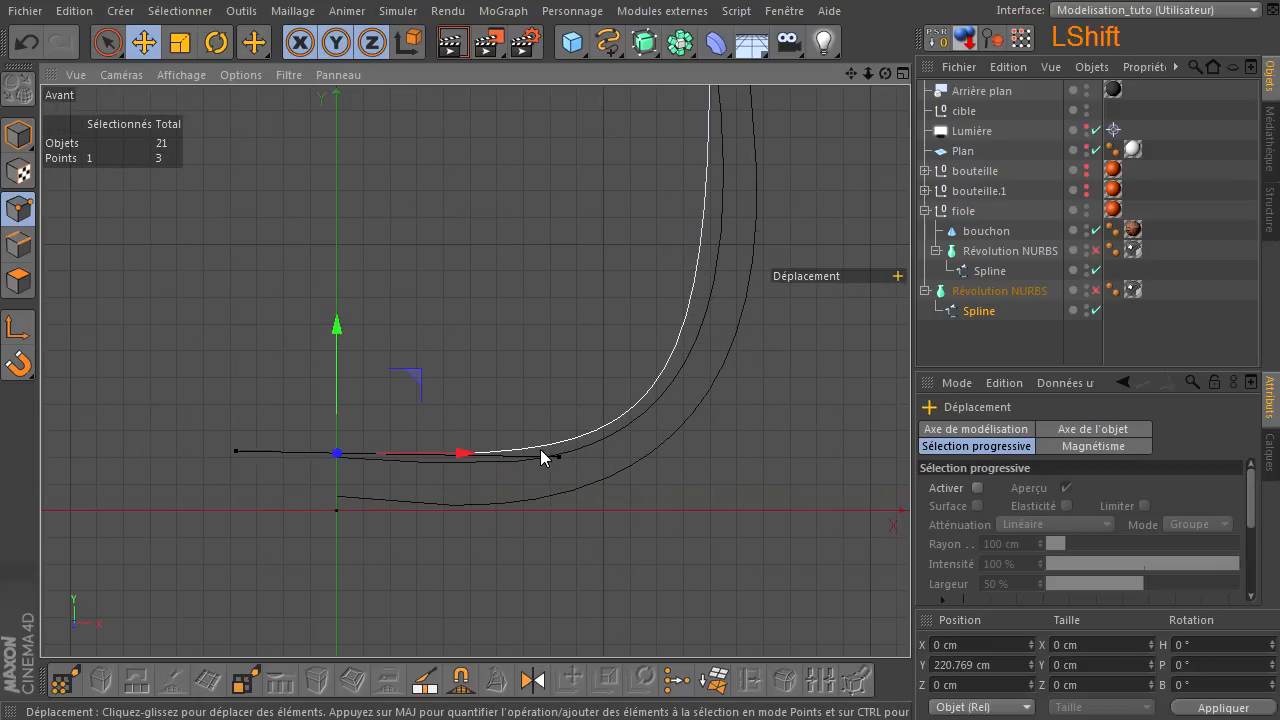
pyautogui.scroll(1, 487, 471)
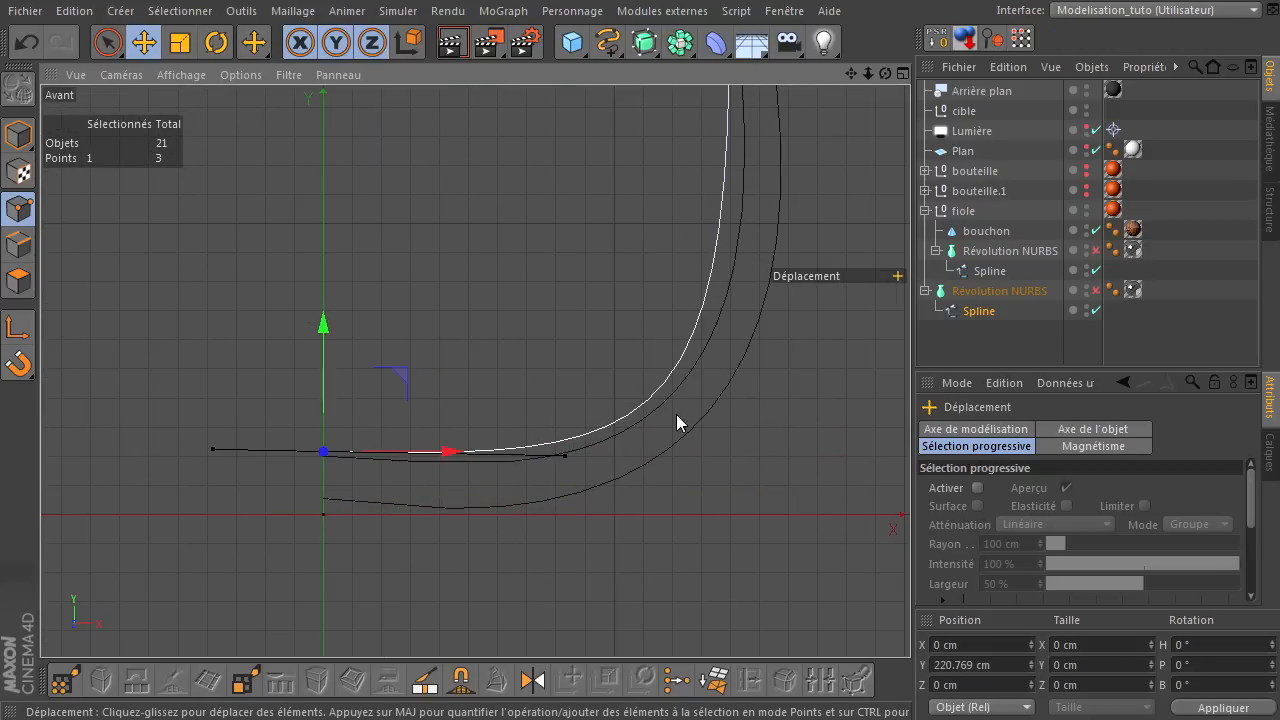
pyautogui.keyDown('shift'); pyautogui.moveTo(567, 455); pyautogui.dragTo(569, 463); pyautogui.keyUp('shift')
# - Swing the outer top point's lower tangent outward so the liquid's side follows the vial's inner wall
pyautogui.moveTo(850, 73); pyautogui.dragTo(645, 266)
pyautogui.click(638, 264)
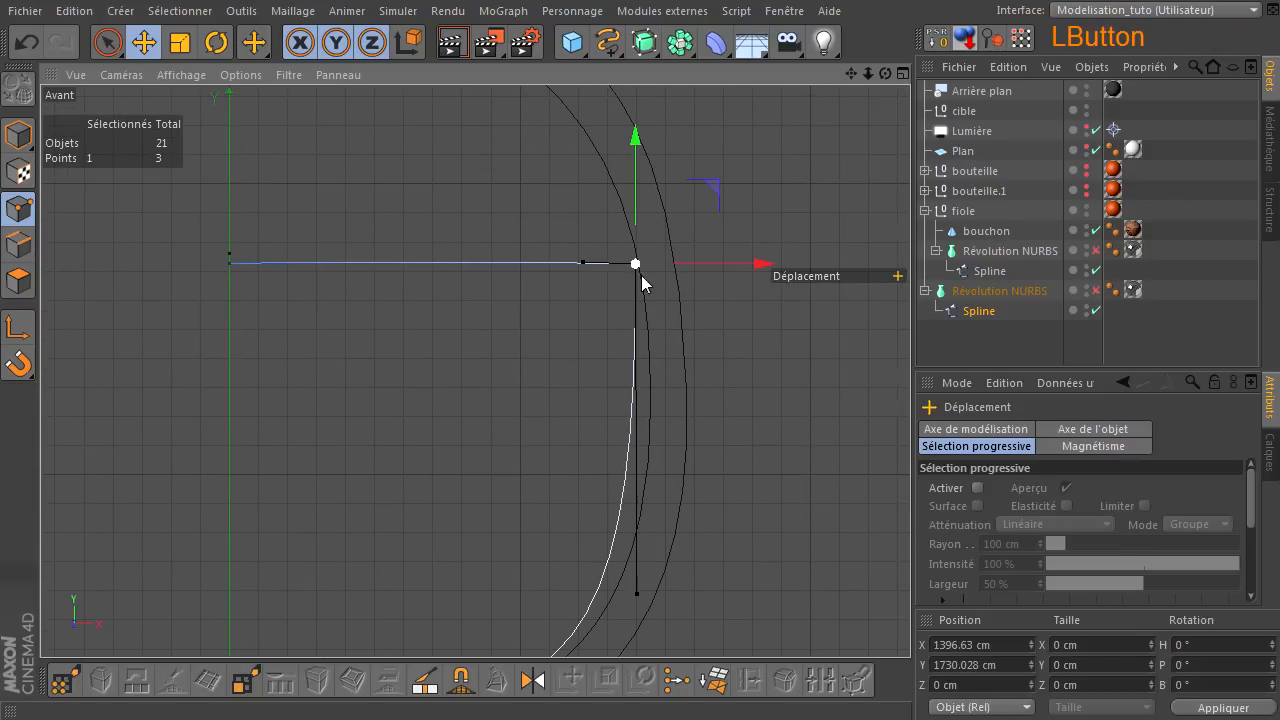
pyautogui.keyDown('shift'); pyautogui.moveTo(643, 603); pyautogui.dragTo(669, 582); pyautogui.keyUp('shift')
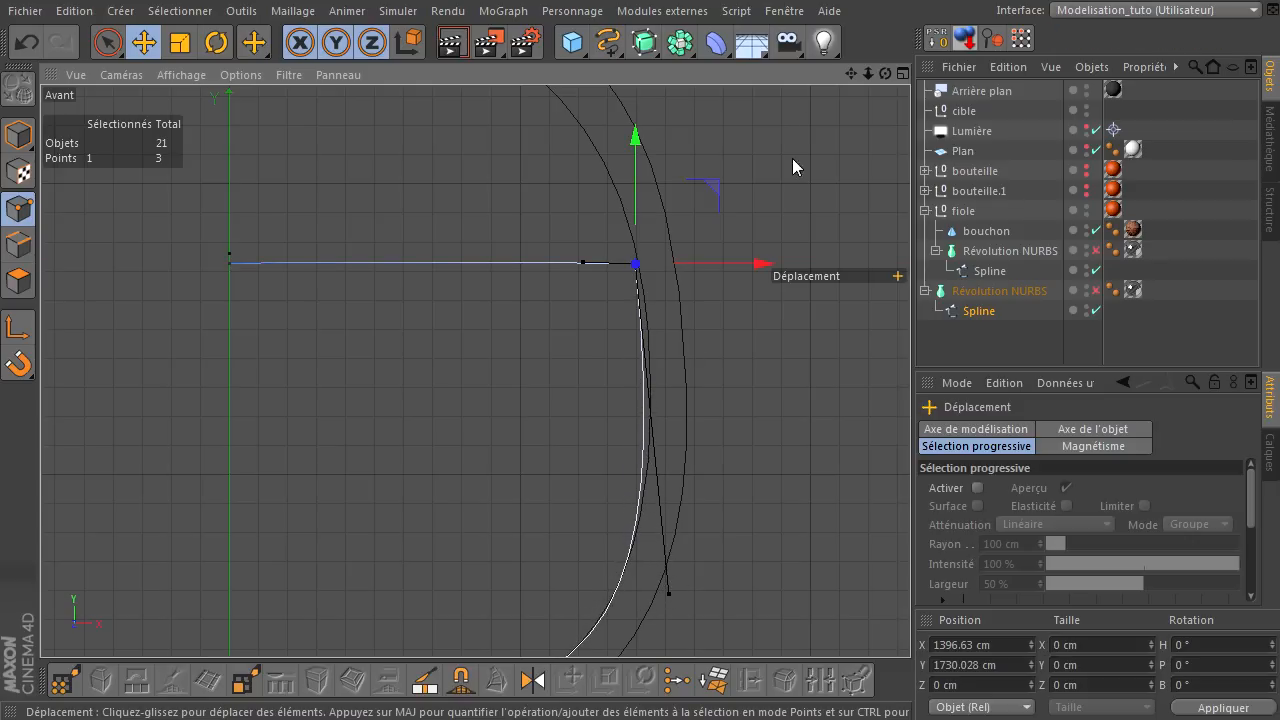
# - Shorten the bottom point's outward tangent slightly to pull the liquid's lower corner back inside the glass
pyautogui.moveTo(849, 73); pyautogui.dragTo(838, 81)
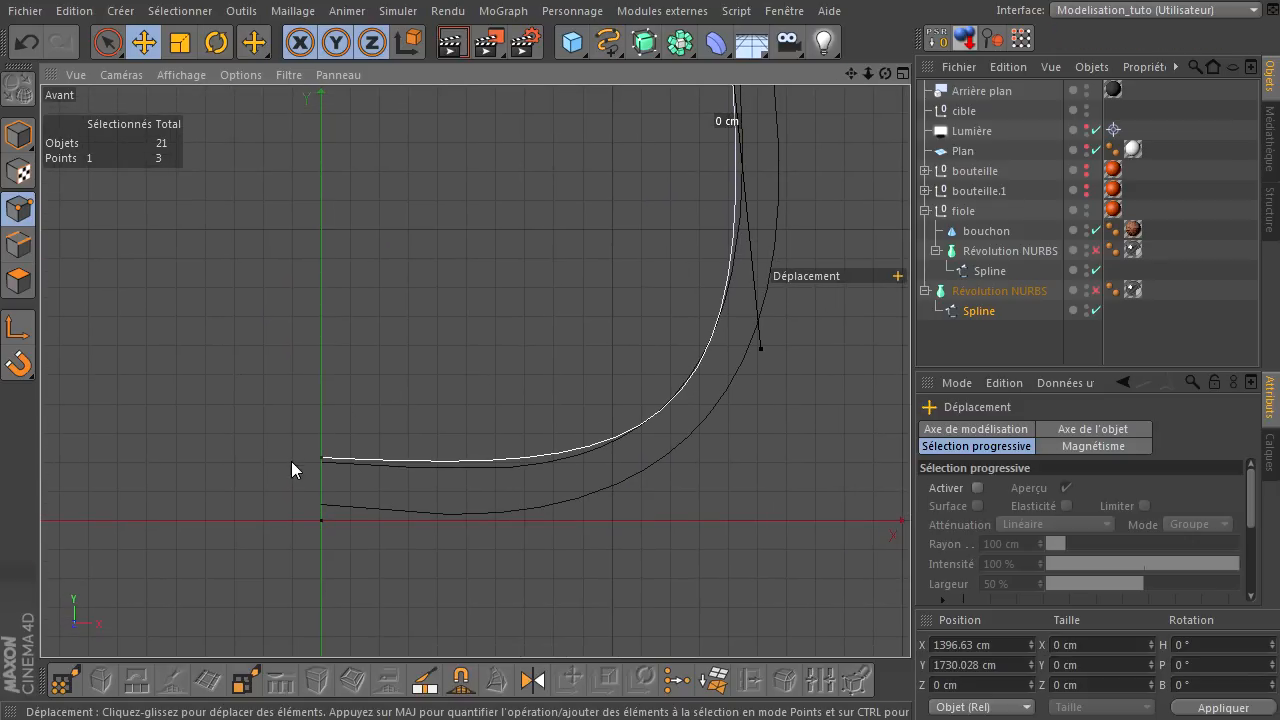
pyautogui.click(322, 458)
pyautogui.keyDown('shift'); pyautogui.moveTo(561, 470); pyautogui.dragTo(540, 470); pyautogui.keyUp('shift')
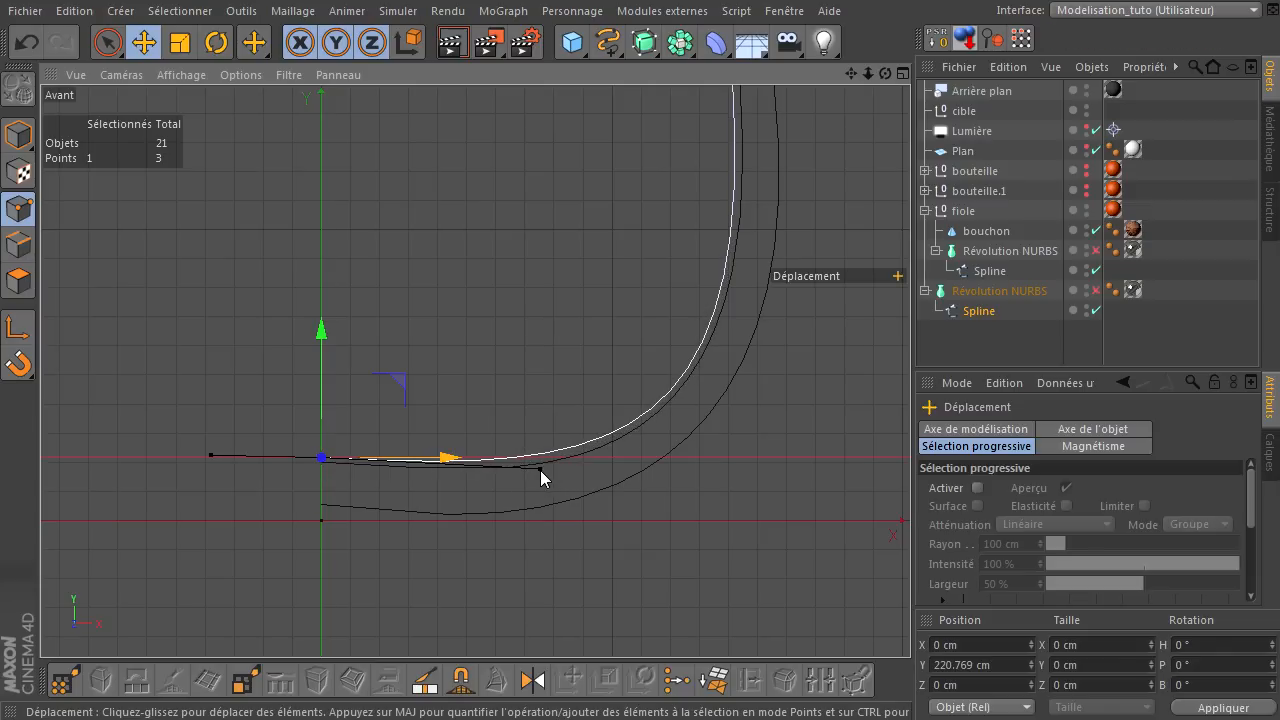
pyautogui.click(685, 506)
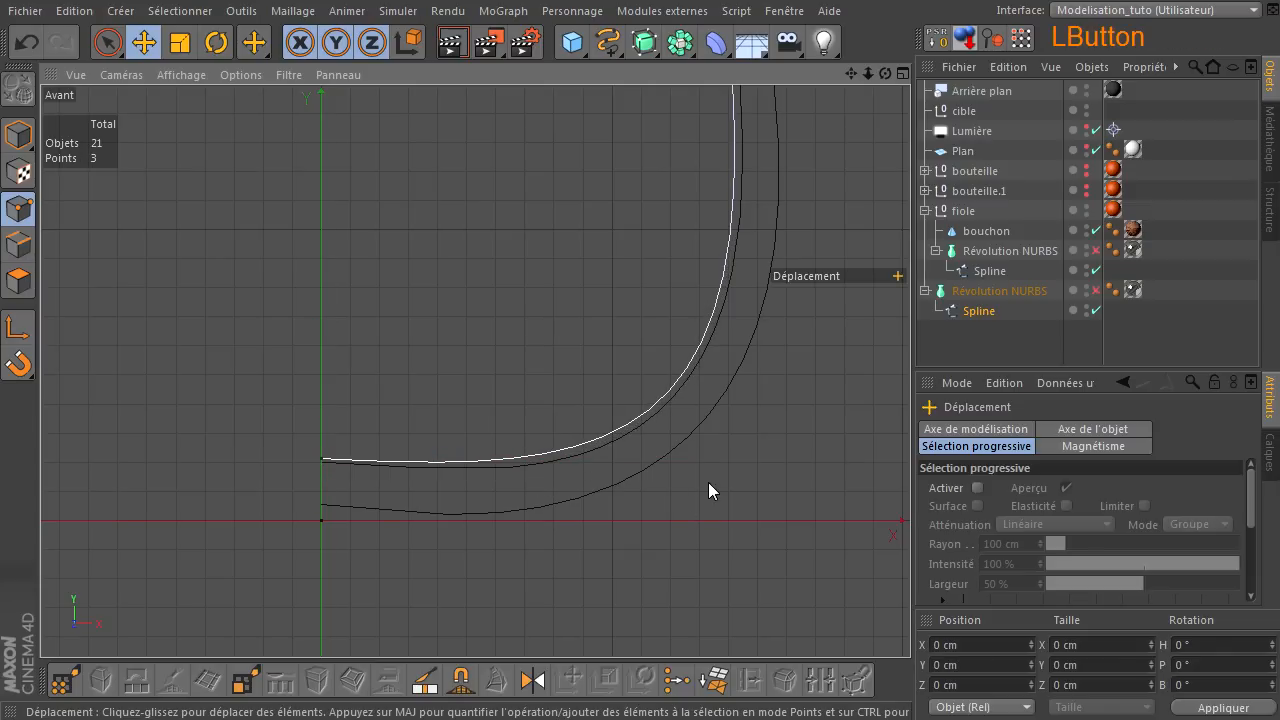
pyautogui.scroll(-3, 712, 486)
# - Re-enable the Révolution NURBS objects of both the liquid and the glass vial
pyautogui.middleClick(815, 148)
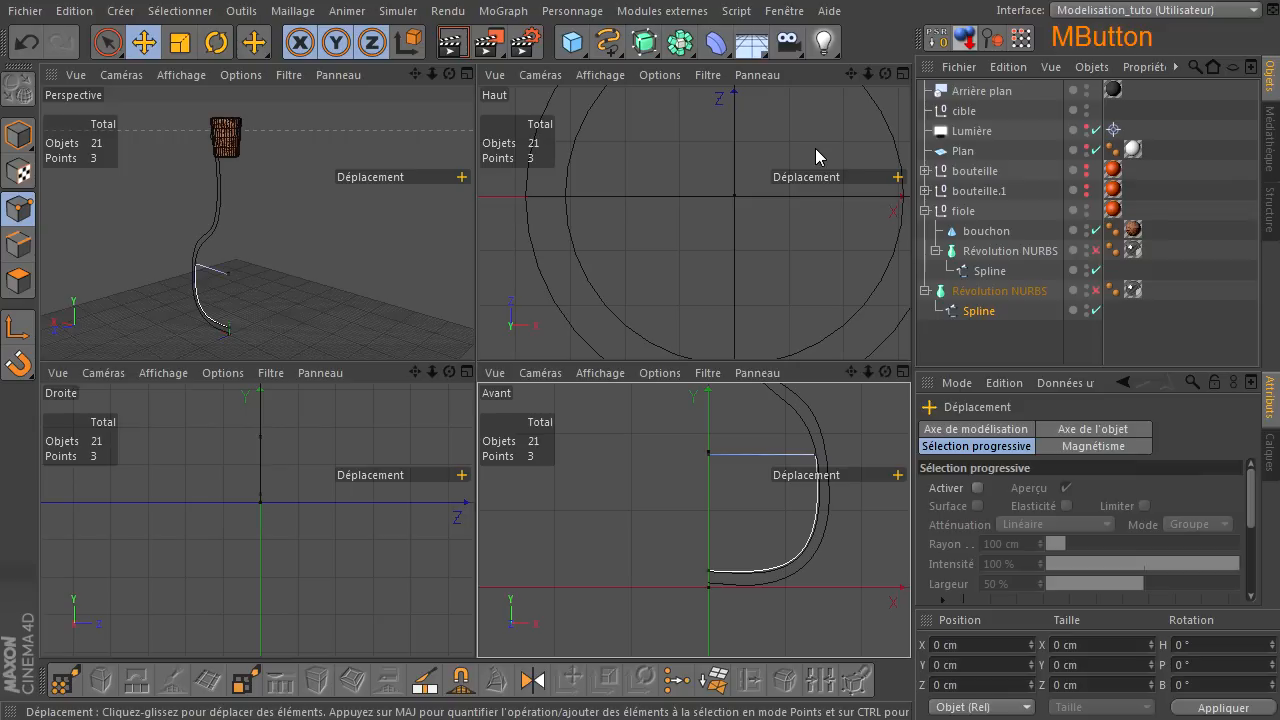
pyautogui.click(1096, 290)
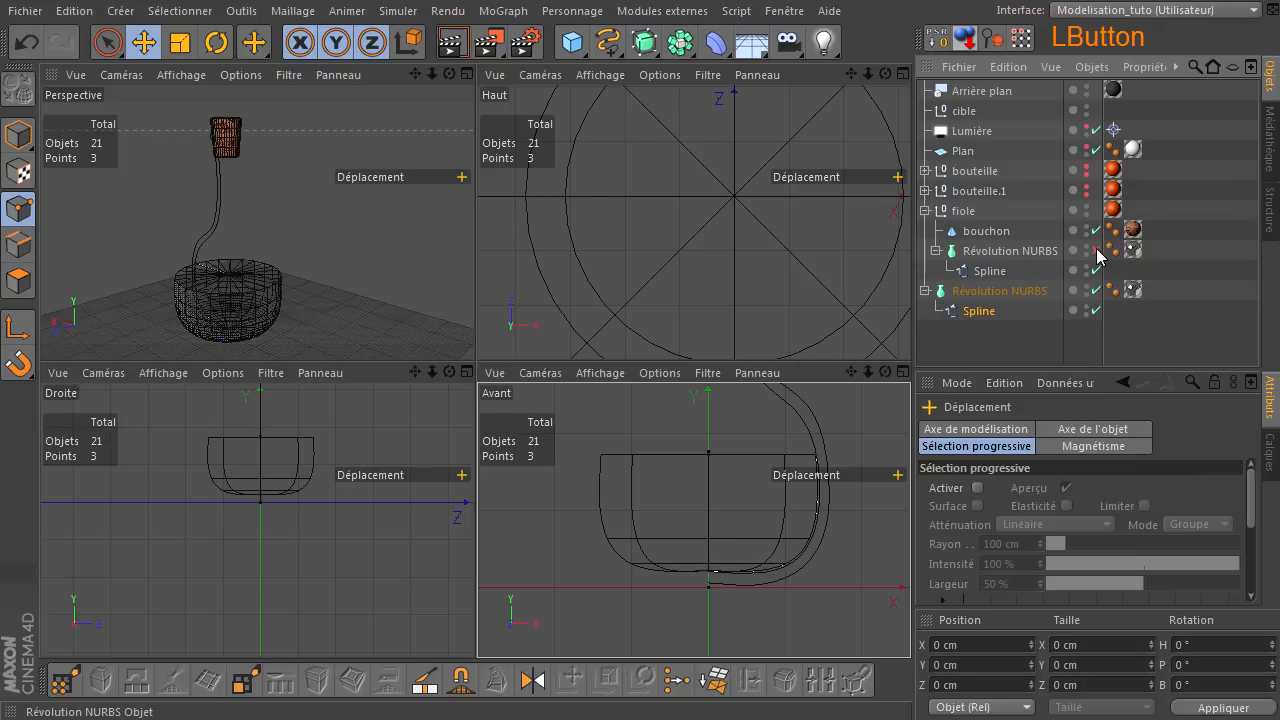
pyautogui.click(1097, 250)
# - Remove the Glass - Flint texture from the liquid's Révolution NURBS and nest that object inside the fiole group
pyautogui.click(1132, 290)
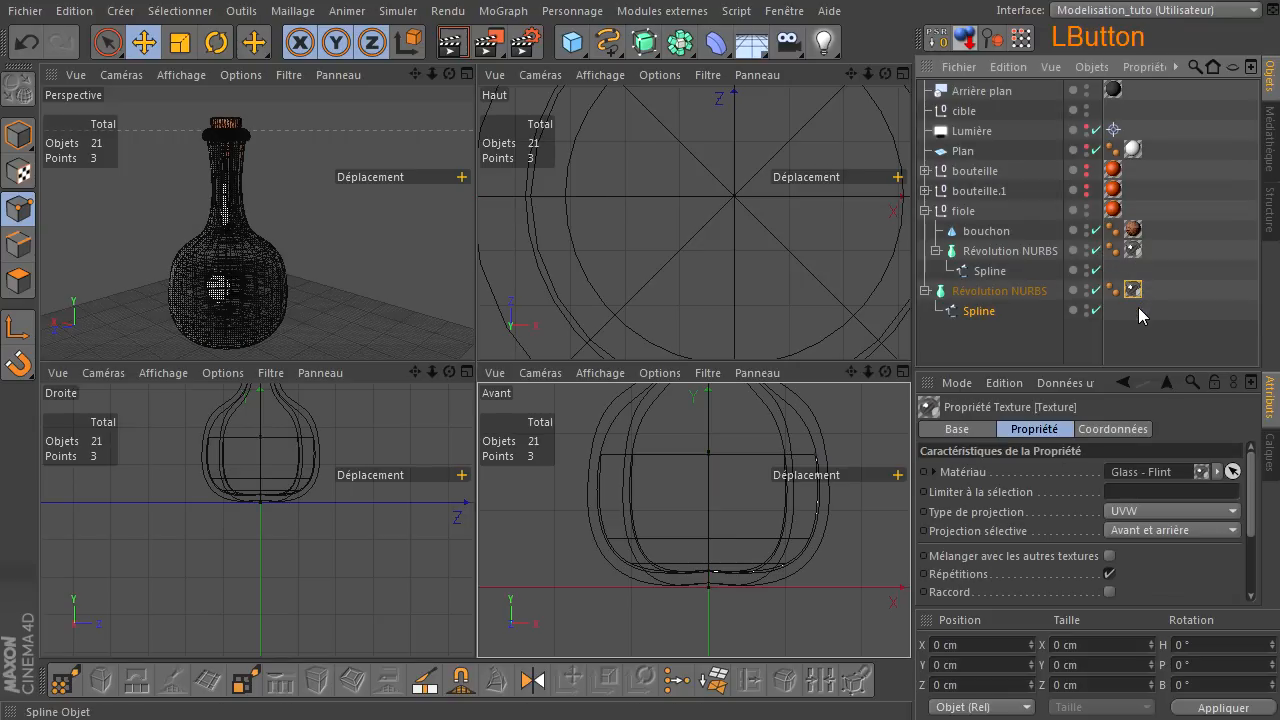
pyautogui.press('Delete')
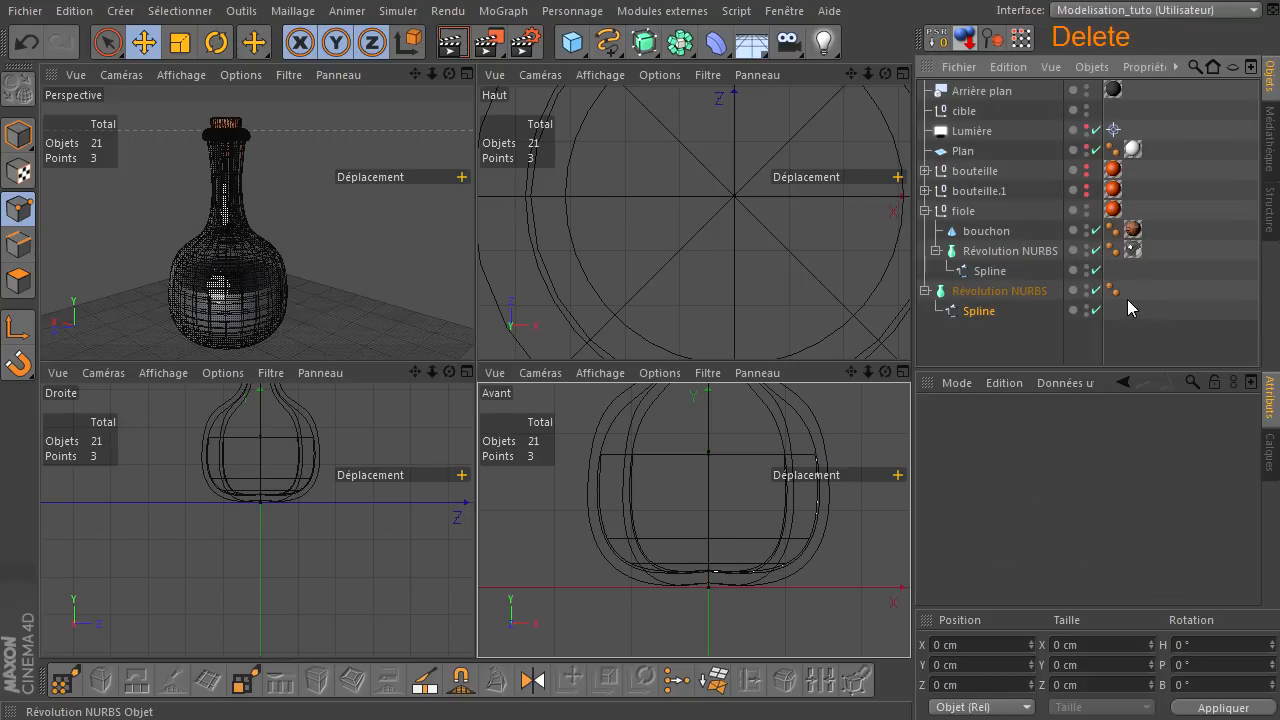
pyautogui.click(975, 290)
pyautogui.moveTo(986, 284); pyautogui.dragTo(975, 245)
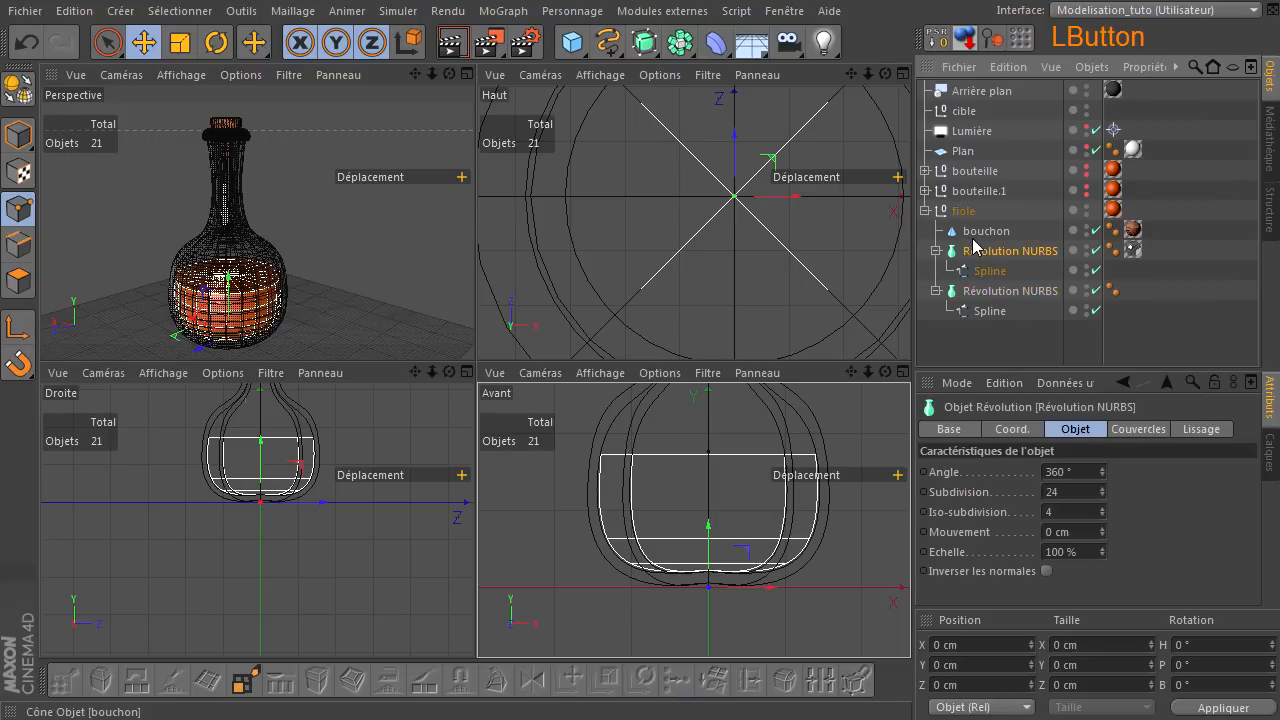
pyautogui.click(957, 338)
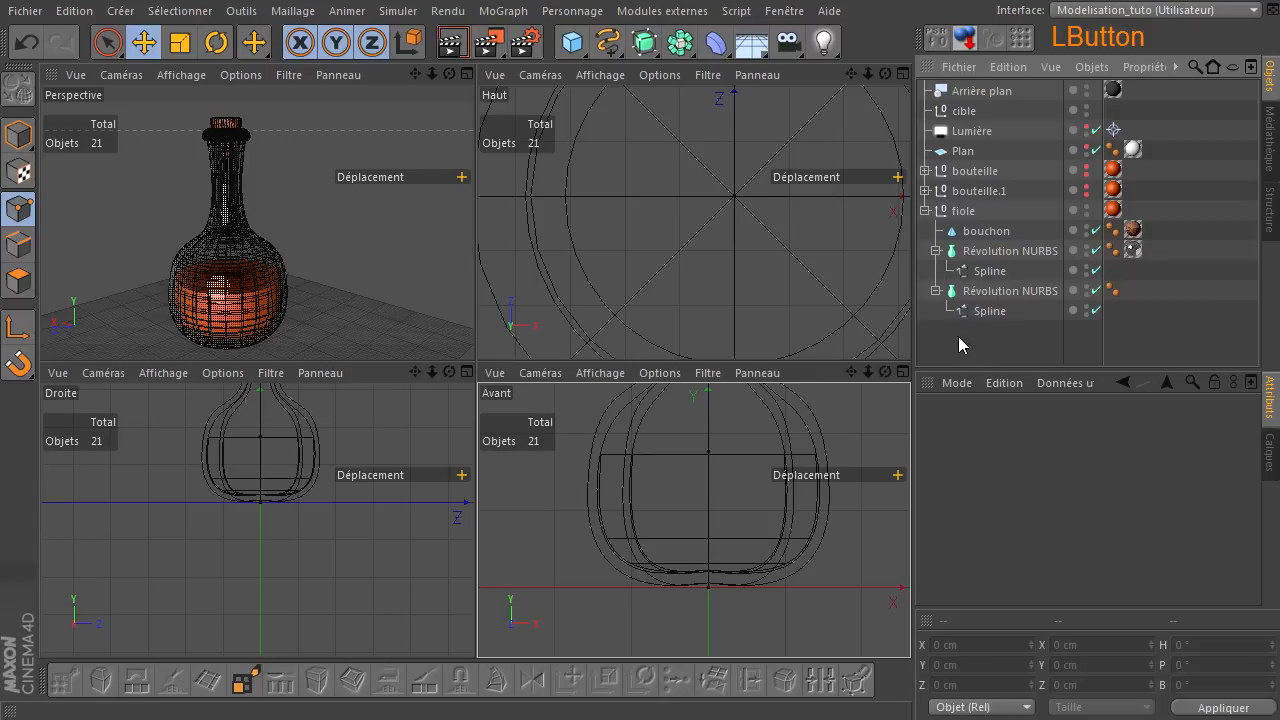
# - Render the perspective view of the filled vial from the current angle and from a more distant, higher one
pyautogui.middleClick(268, 295)
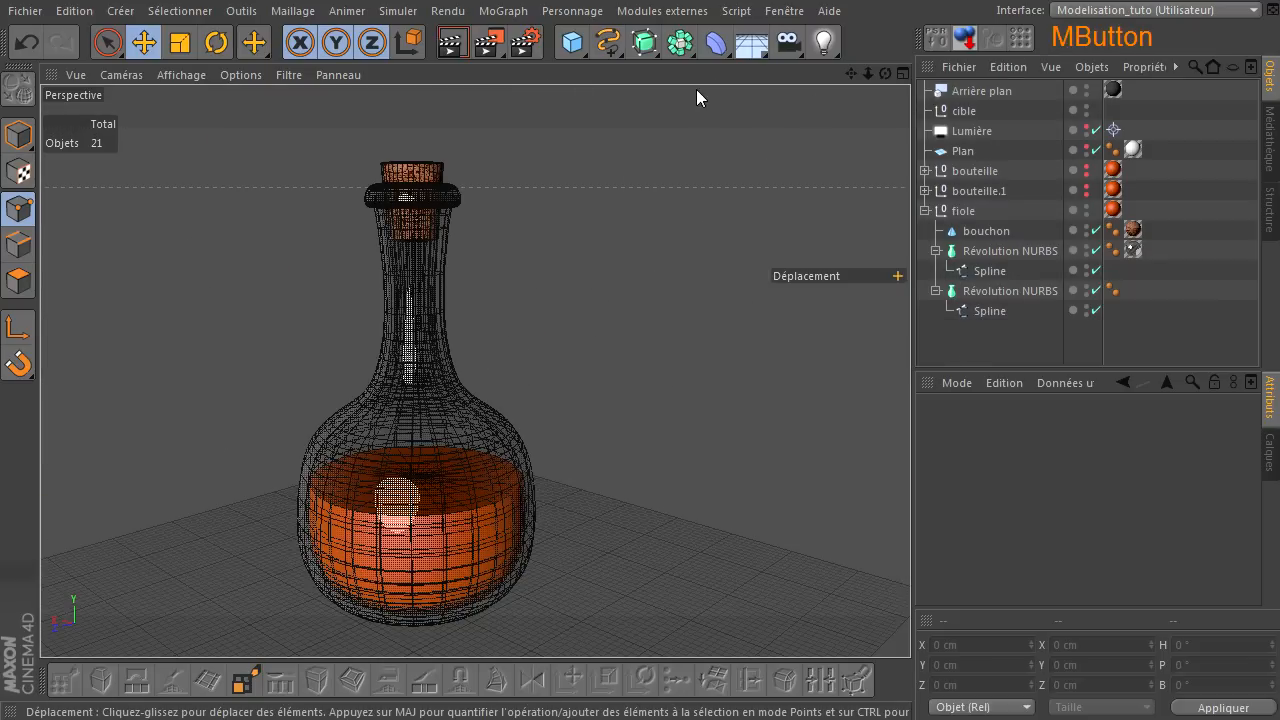
pyautogui.click(459, 46)
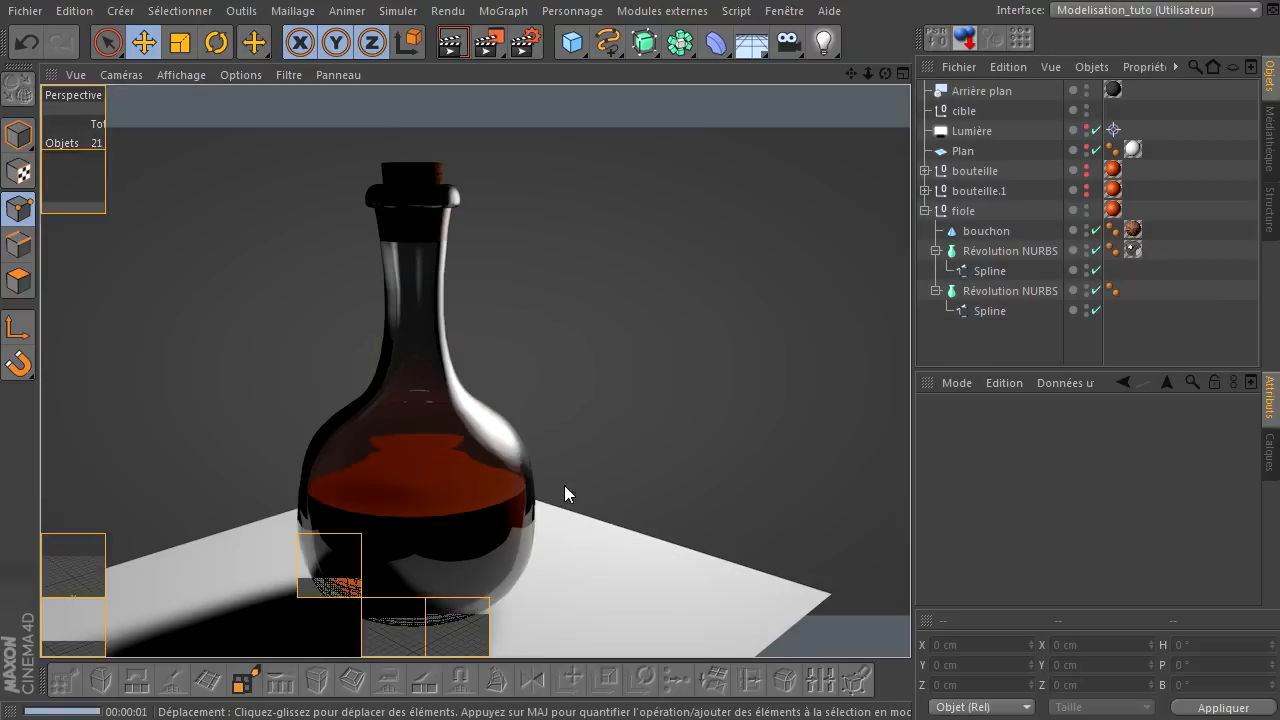
pyautogui.click(586, 507)
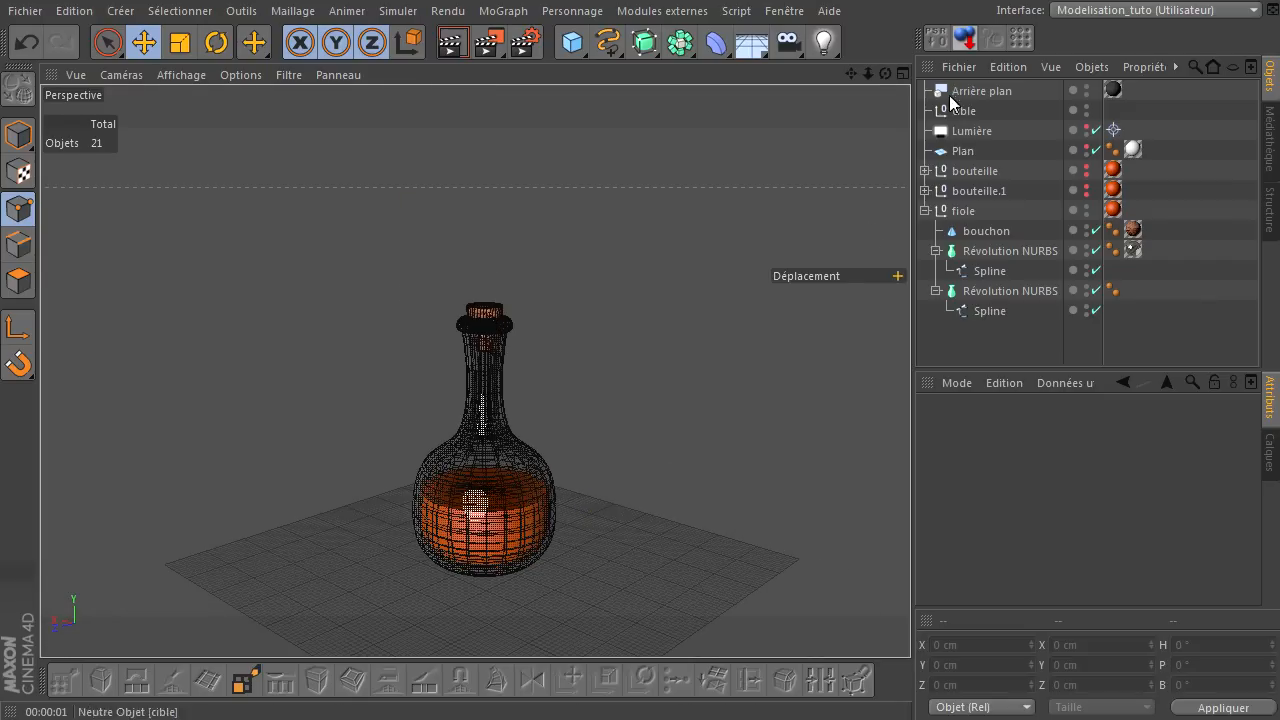
pyautogui.click(469, 49)
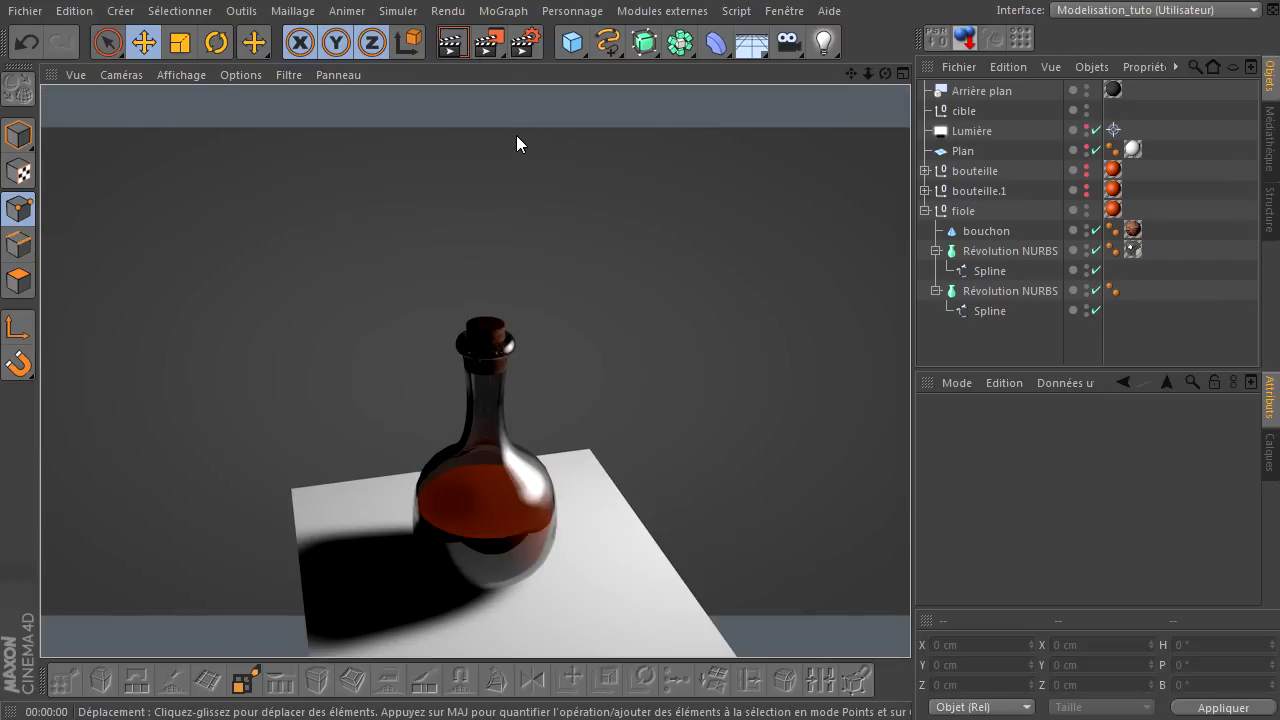
pyautogui.click(985, 355)
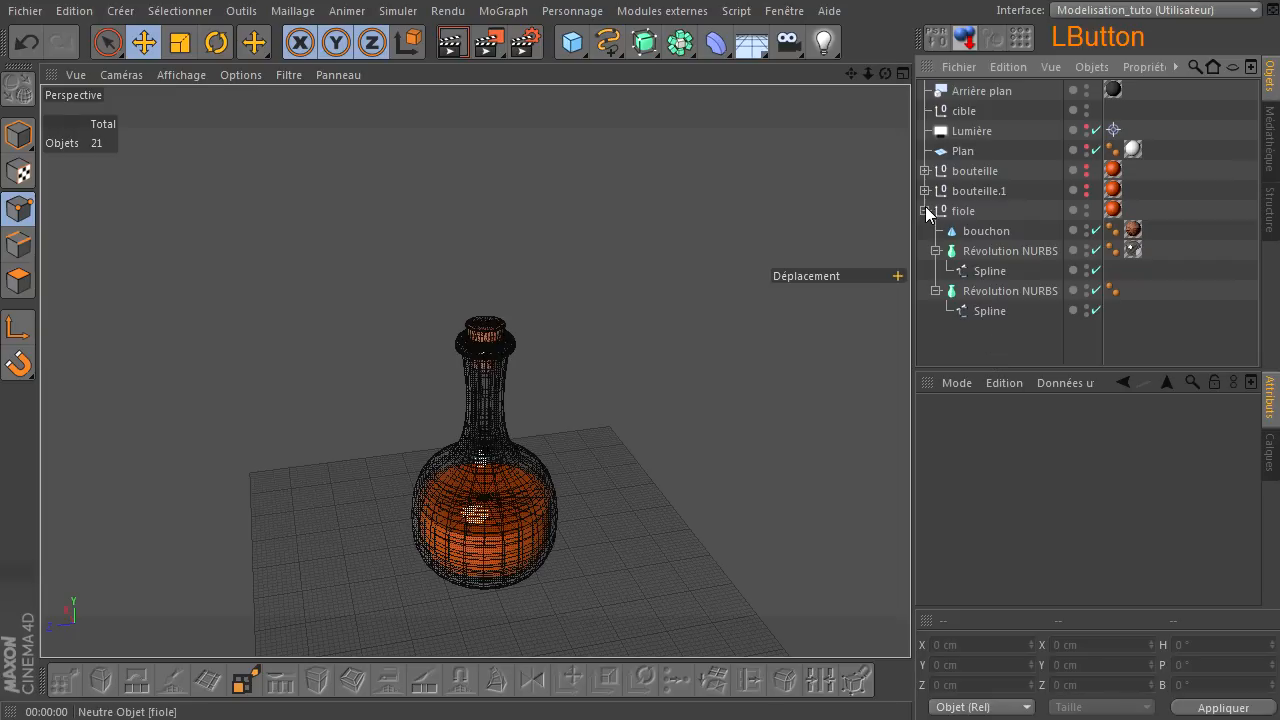
# - Collapse the fiole group and make the bouteille and bouteille.1 groups visible in the viewport
pyautogui.click(925, 210)
pyautogui.click(1040, 167)
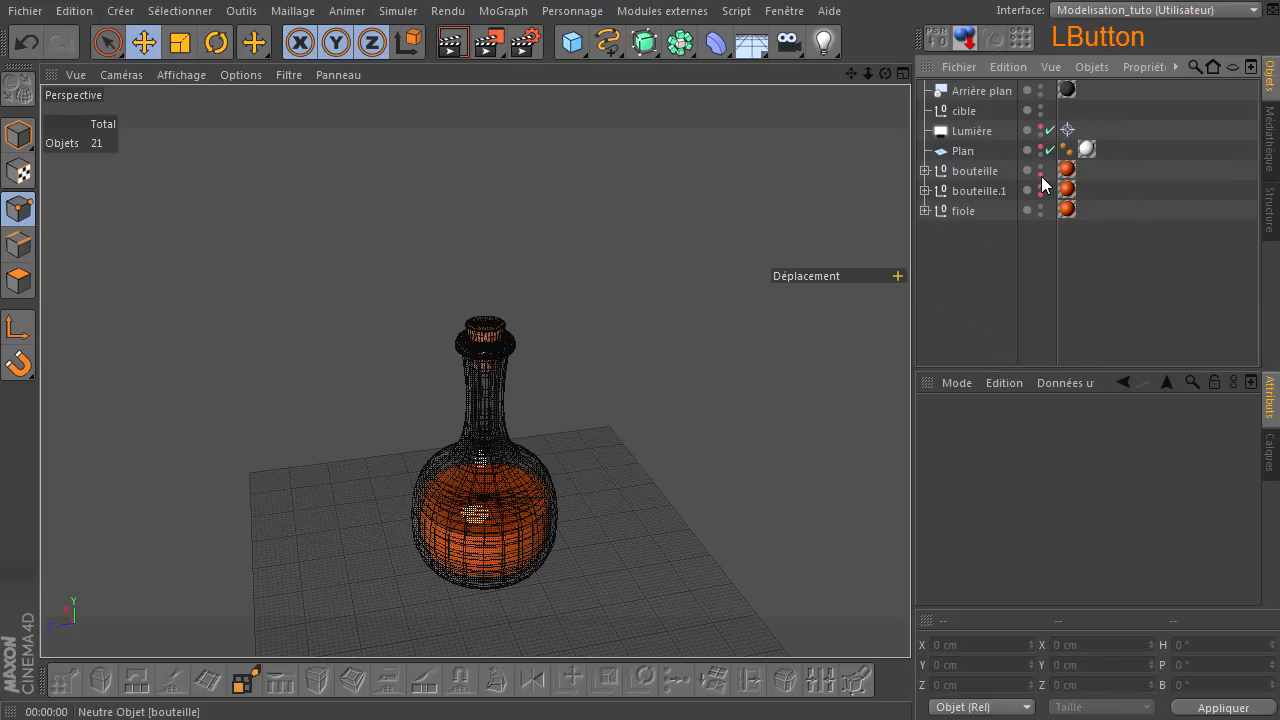
pyautogui.click(1040, 168)
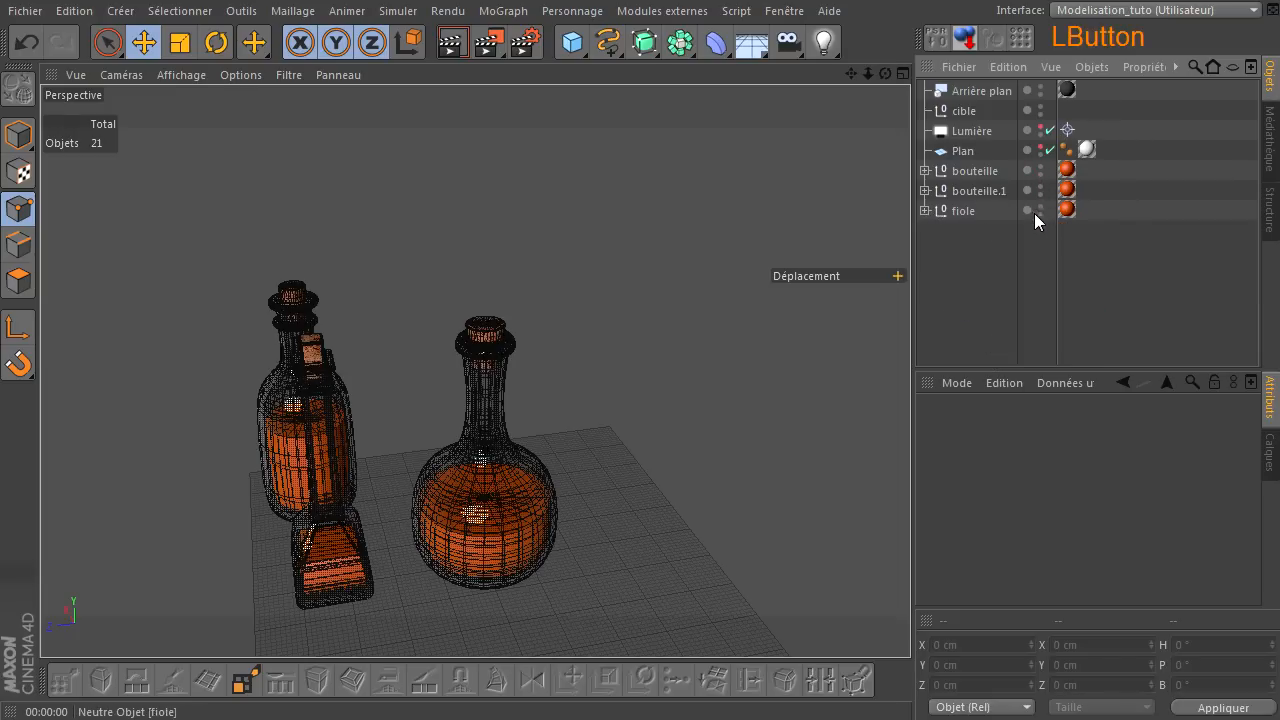
pyautogui.click(997, 296)
# - Move the fiole group beside the other two bottles, to about X -2878 cm and Z 3187 cm
pyautogui.moveTo(885, 74)
pyautogui.mouseDown()
pyautogui.moveTo(914, 491)
pyautogui.moveTo(888, 74)
pyautogui.mouseUp()
pyautogui.click(955, 210)
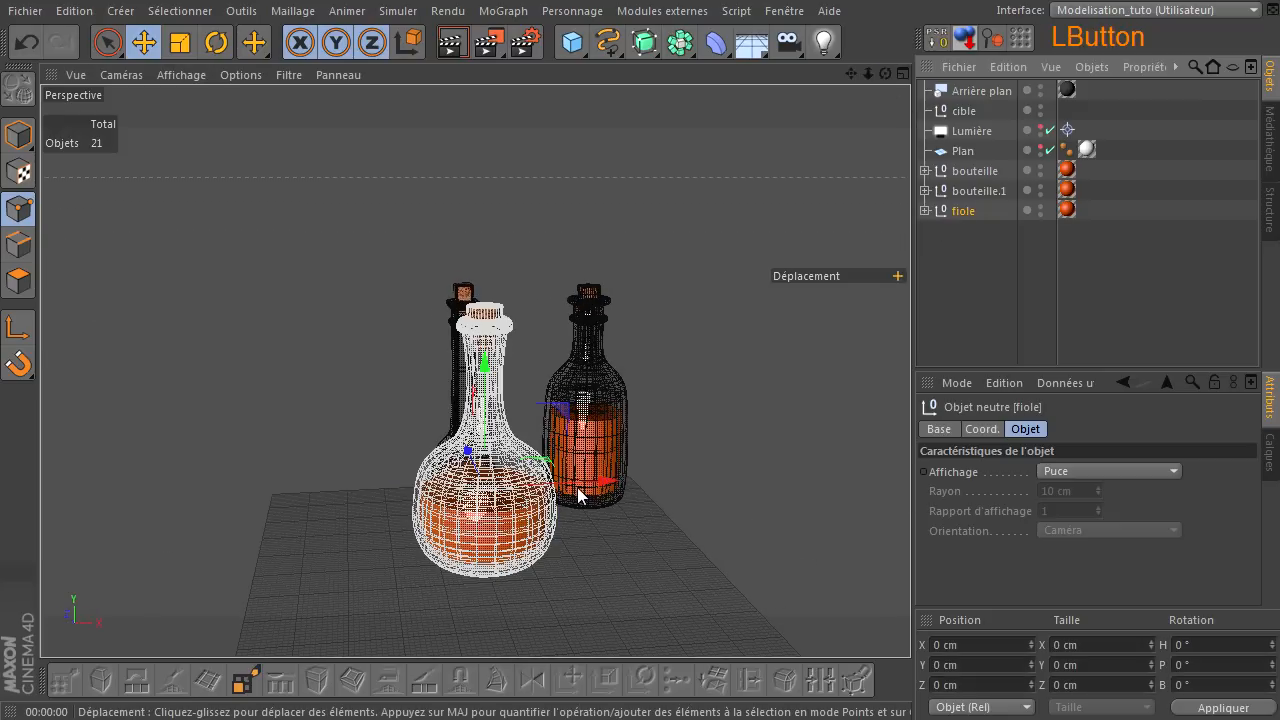
pyautogui.moveTo(597, 489); pyautogui.dragTo(465, 490)
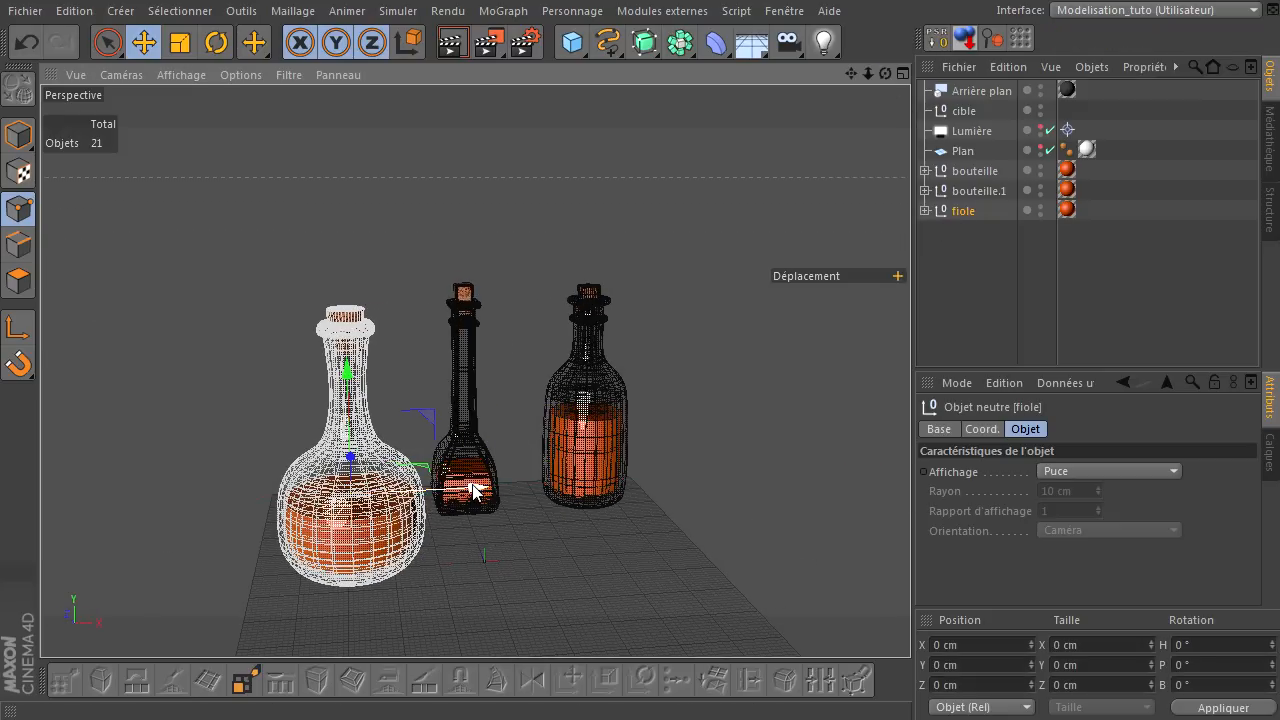
pyautogui.moveTo(881, 72); pyautogui.dragTo(670, 656)
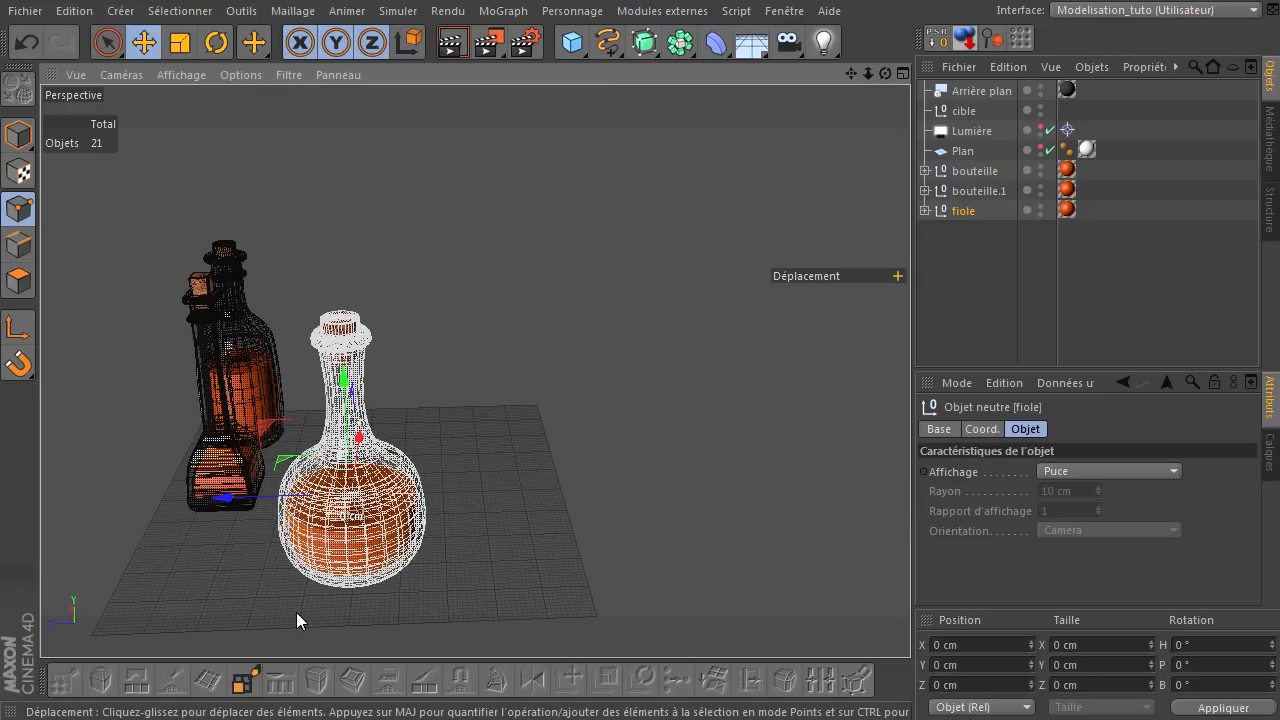
pyautogui.moveTo(220, 505); pyautogui.dragTo(67, 514)
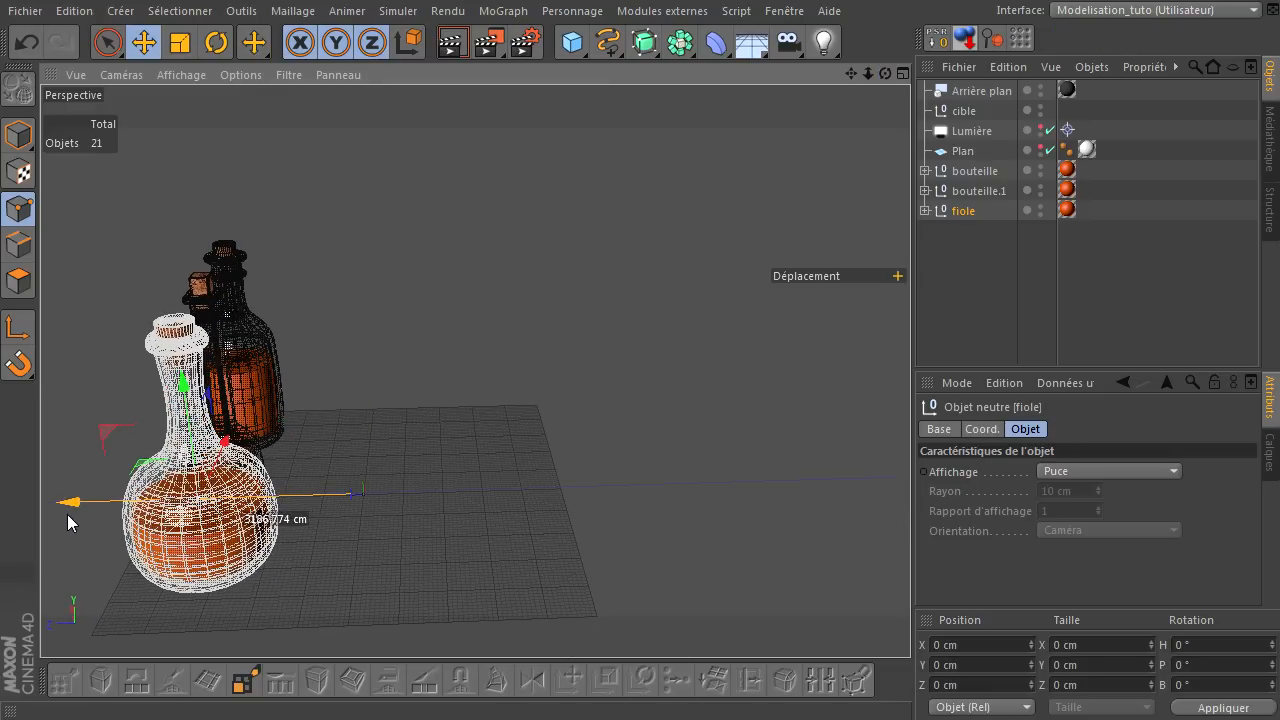
# - Scale the whole fiole group down uniformly until it is shorter than the other bottles, and lower it onto the floor
pyautogui.moveTo(885, 73); pyautogui.dragTo(738, 76)
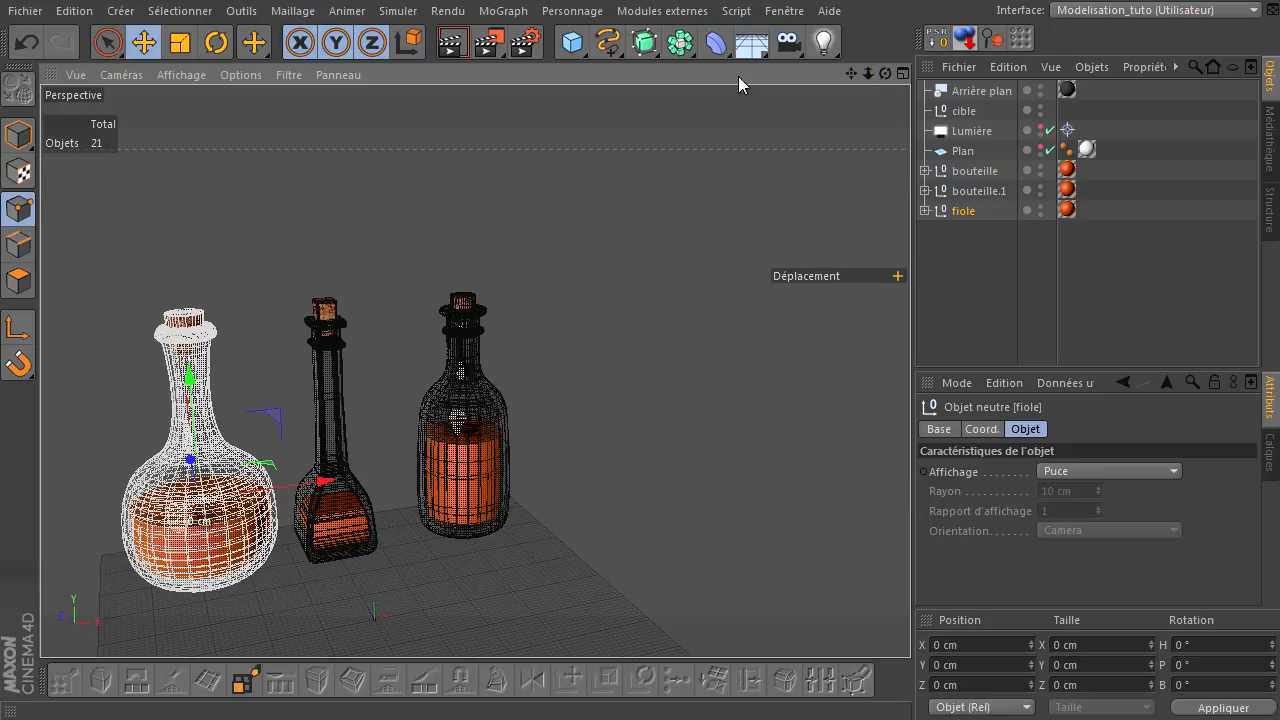
pyautogui.click(180, 42)
pyautogui.click(24, 142)
pyautogui.moveTo(659, 246); pyautogui.dragTo(520, 300)
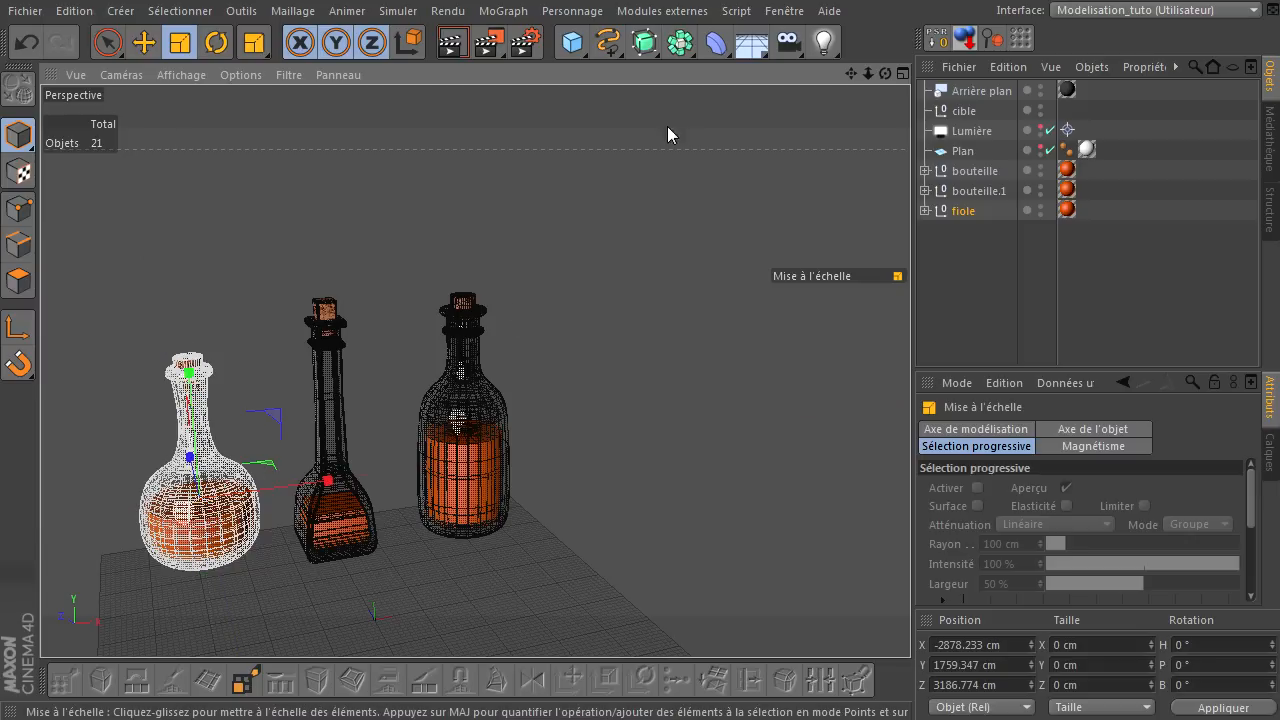
pyautogui.click(966, 40)
pyautogui.moveTo(885, 73); pyautogui.dragTo(910, 490)
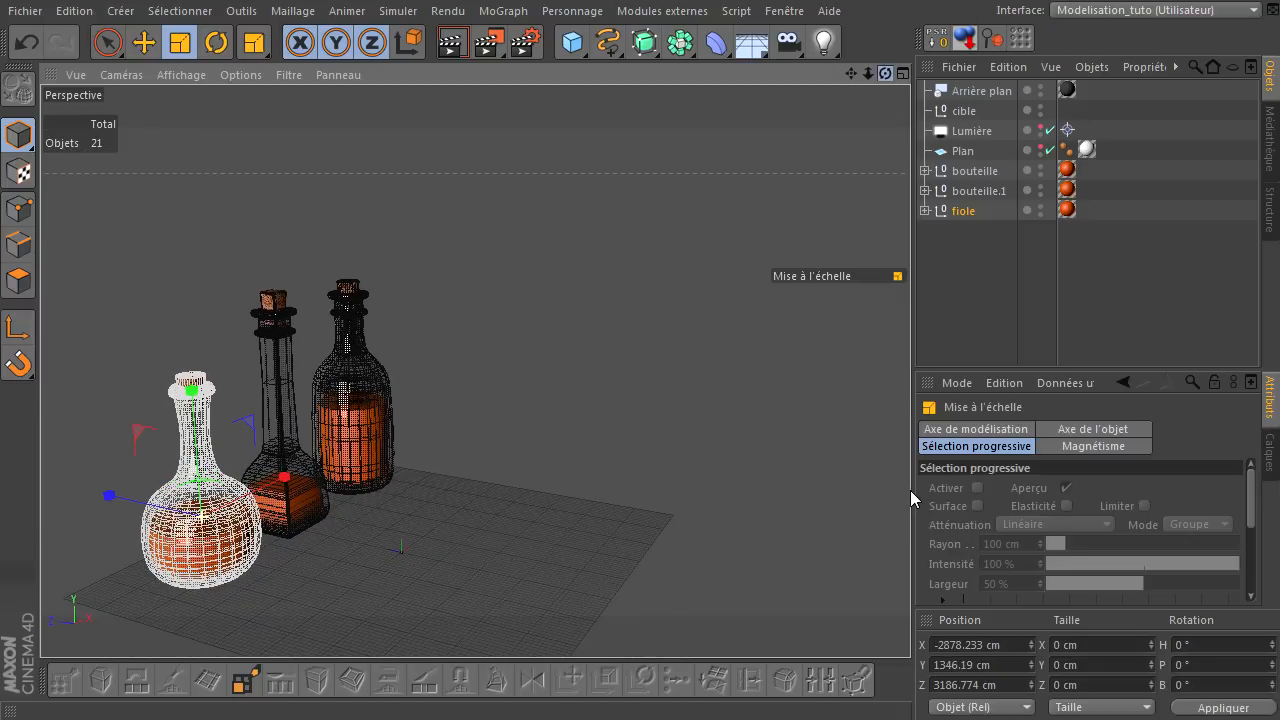
# - Render the three bottles together in the perspective view with no object selected
pyautogui.moveTo(851, 74); pyautogui.dragTo(915, 488)
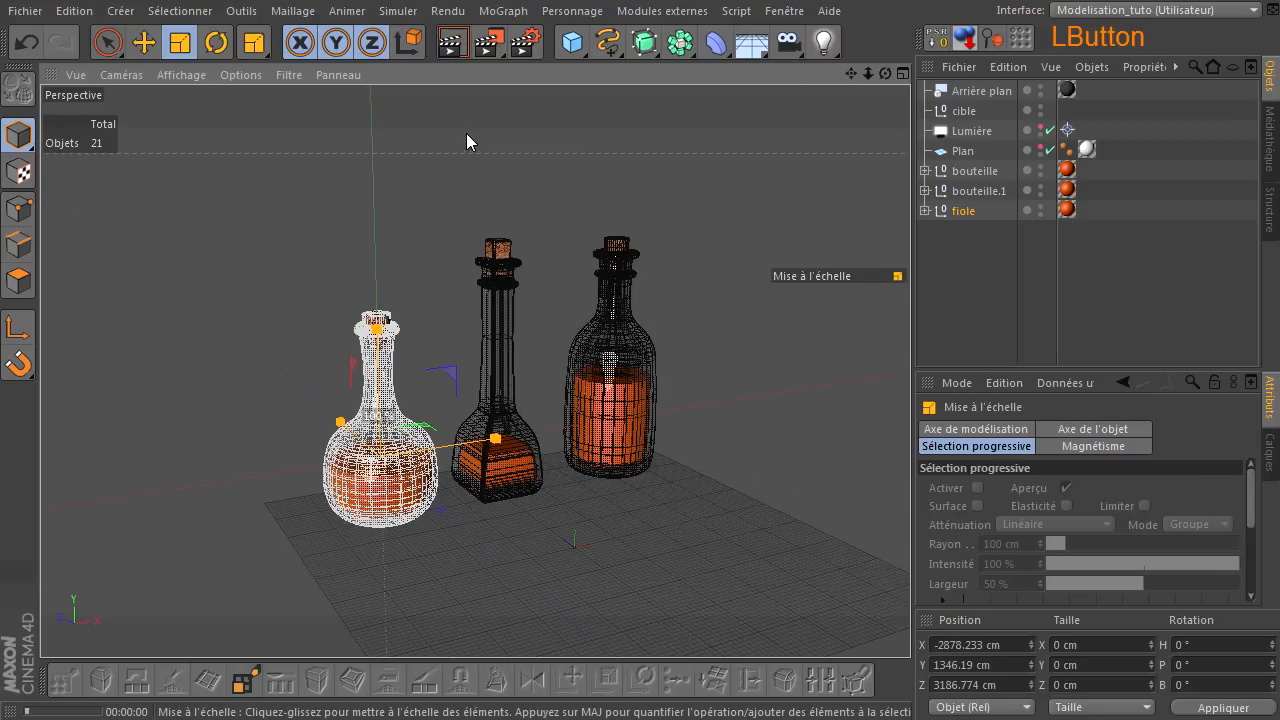
pyautogui.hotkey('ctrl', 'r')
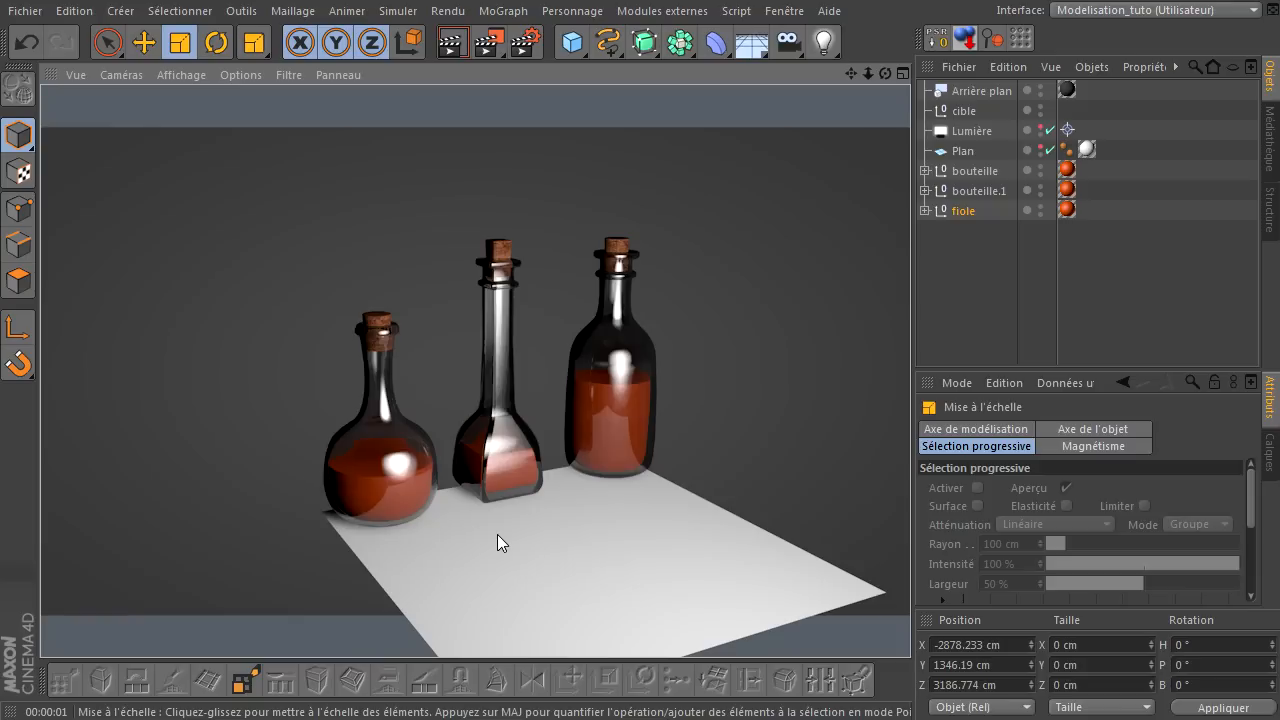
pyautogui.click(924, 211)
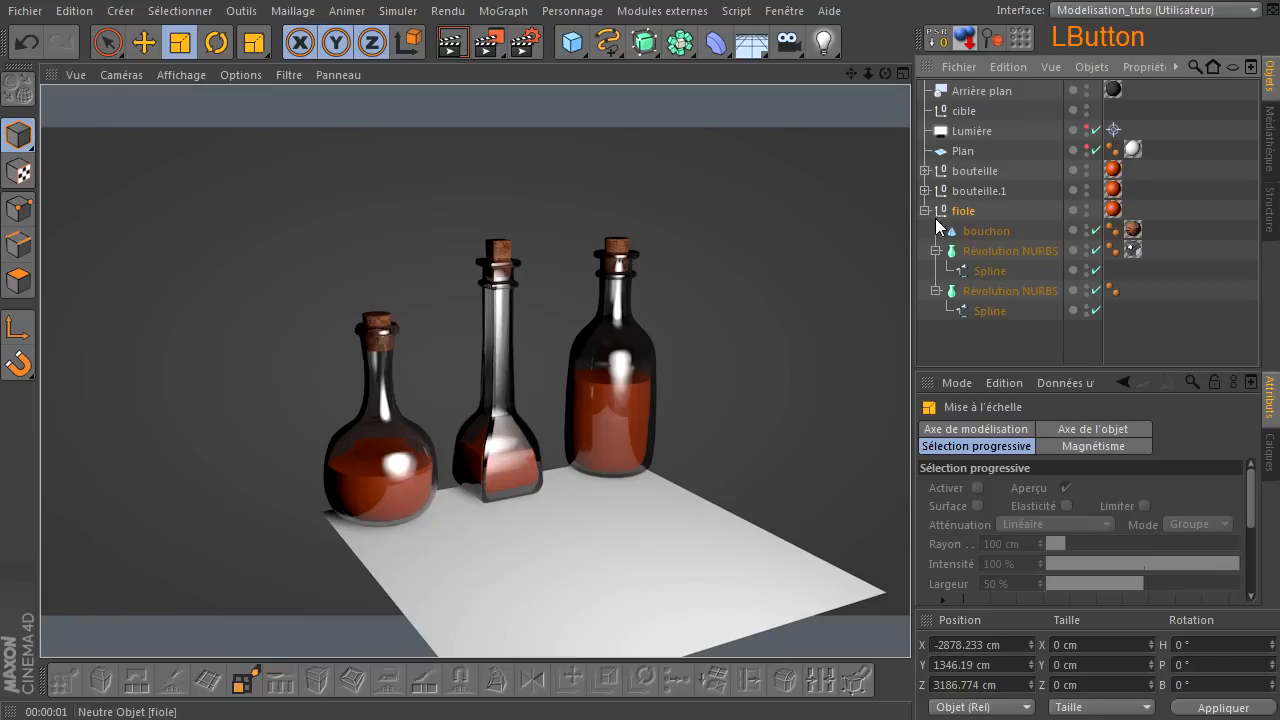
pyautogui.click(1005, 291)
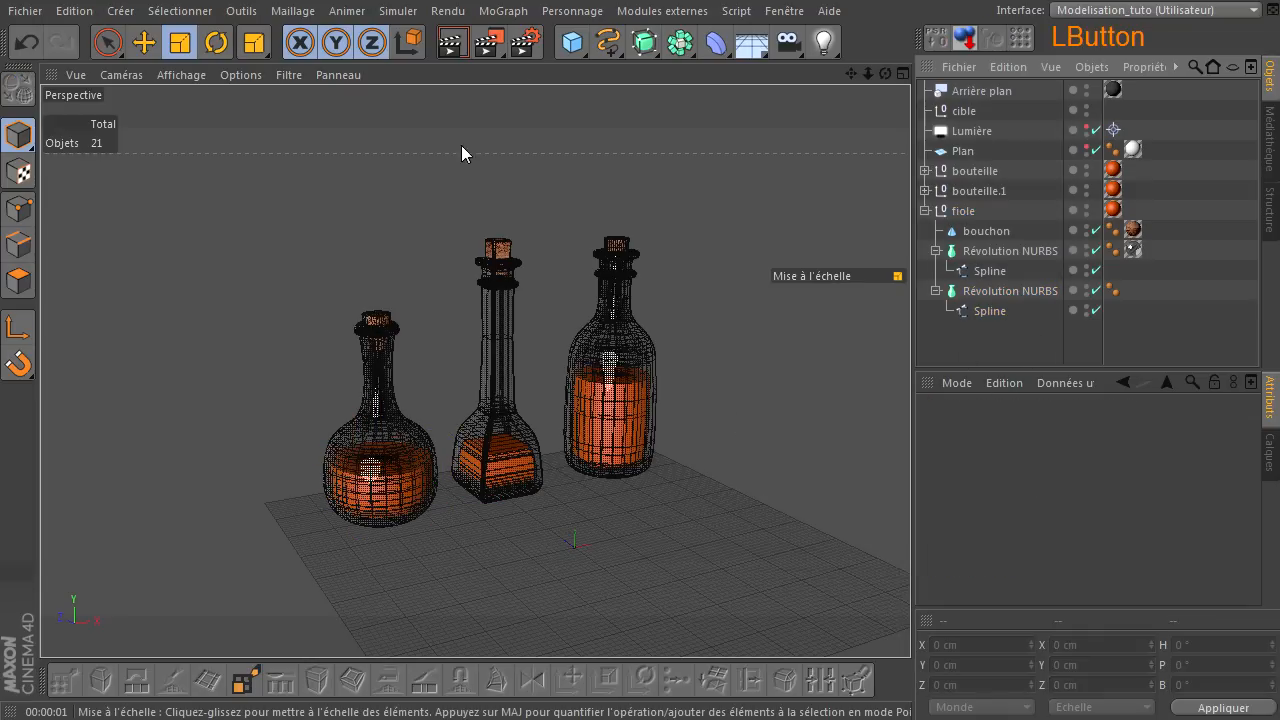
pyautogui.click(452, 42)
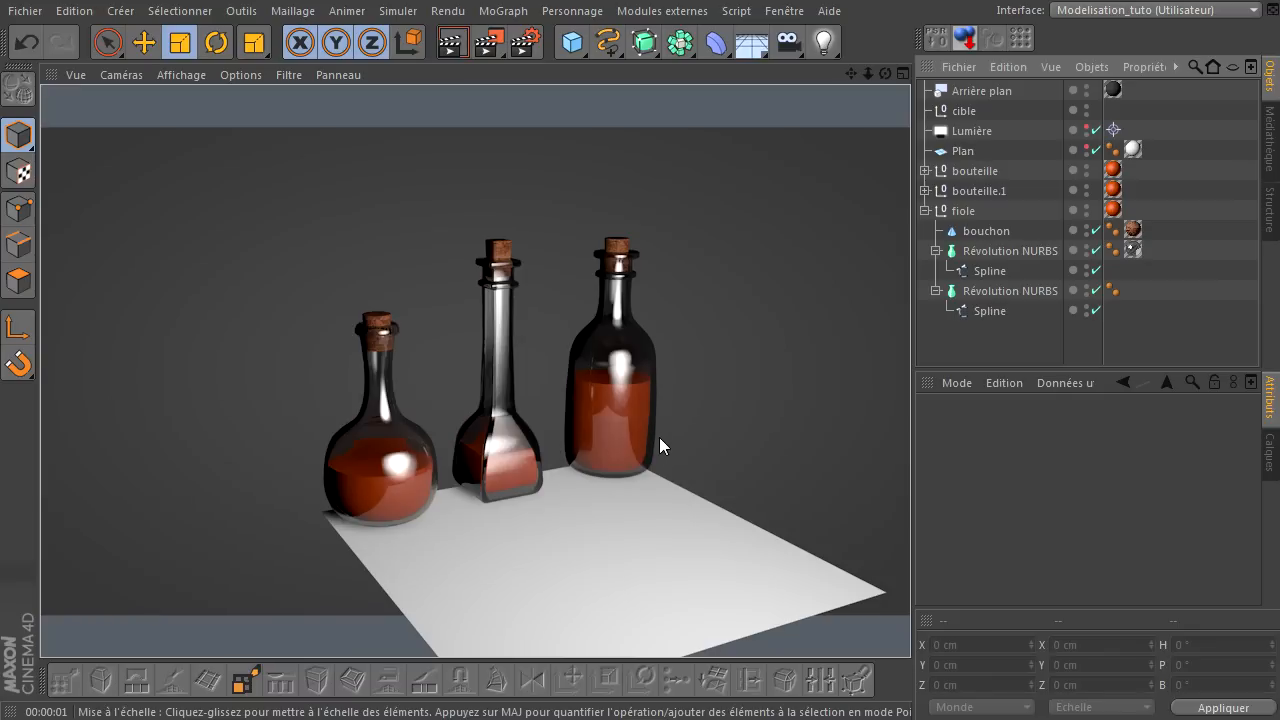
# - Render the perspective view from closer in and from two other camera angles around the three bottles
pyautogui.scroll(5, 642, 419)
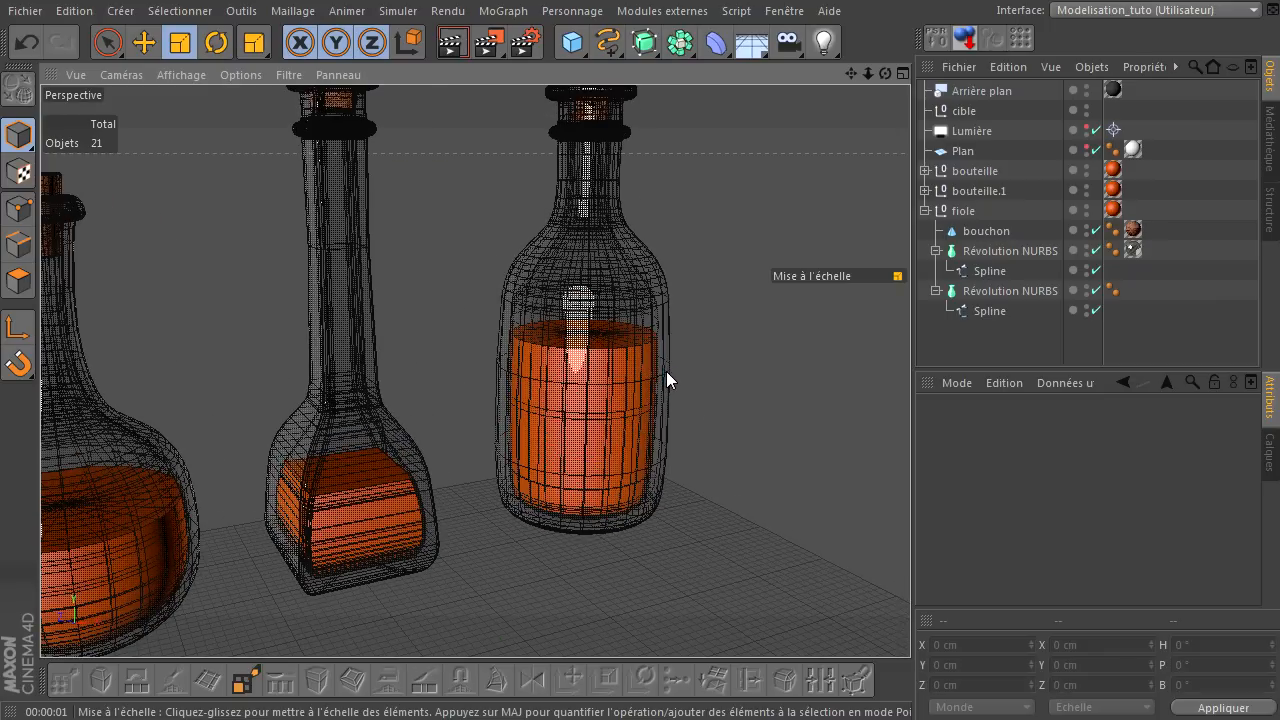
pyautogui.click(453, 45)
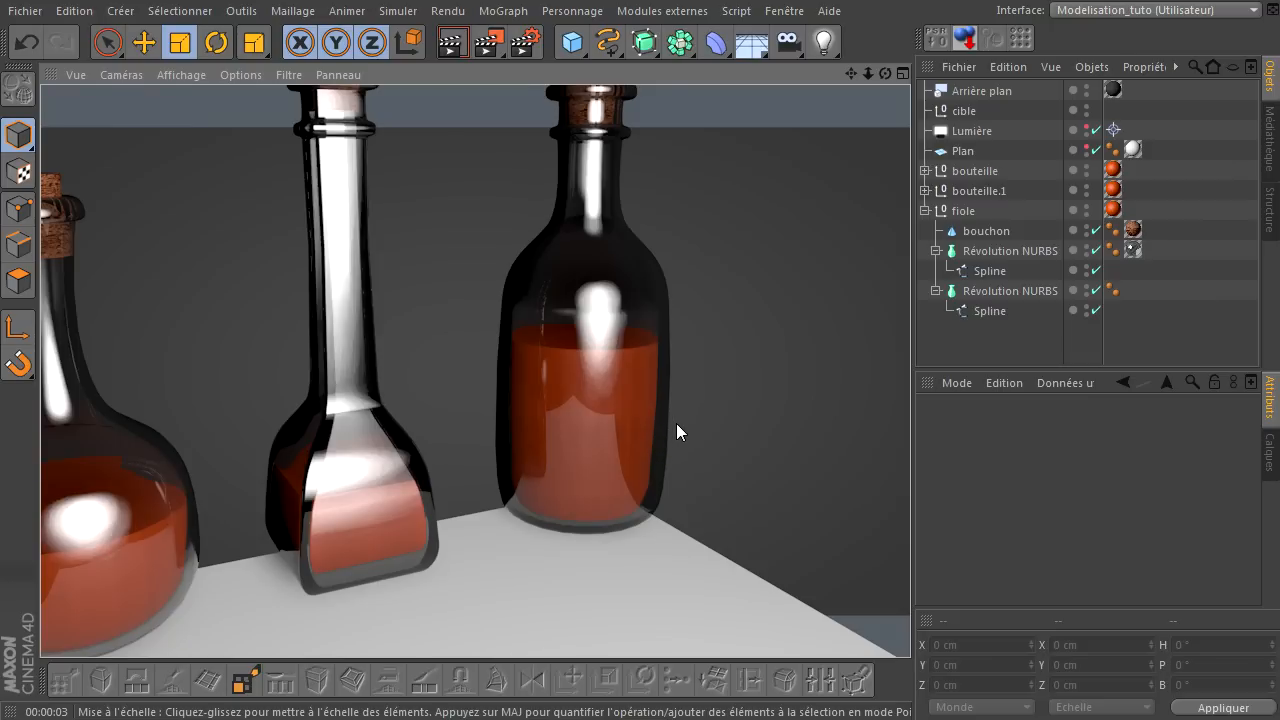
pyautogui.click(908, 490)
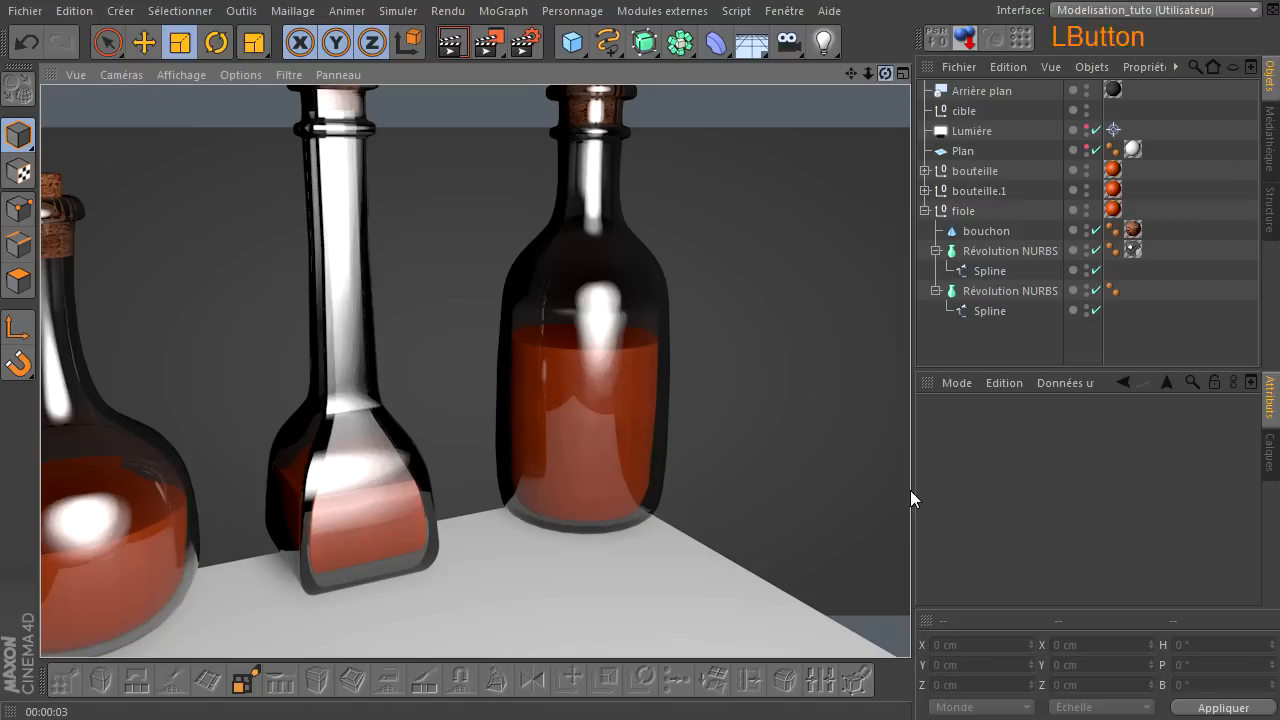
pyautogui.moveTo(882, 73); pyautogui.dragTo(910, 492)
pyautogui.click(447, 40)
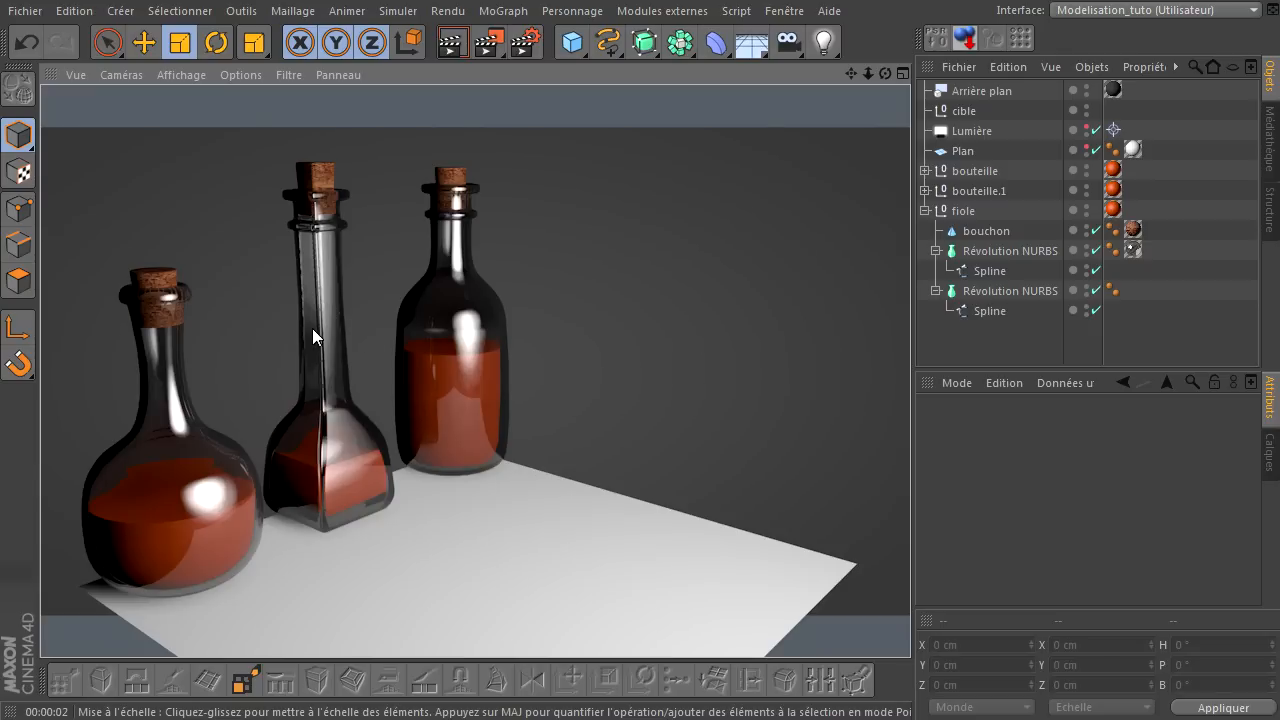
pyautogui.moveTo(858, 72); pyautogui.dragTo(910, 490)
pyautogui.click(451, 42)
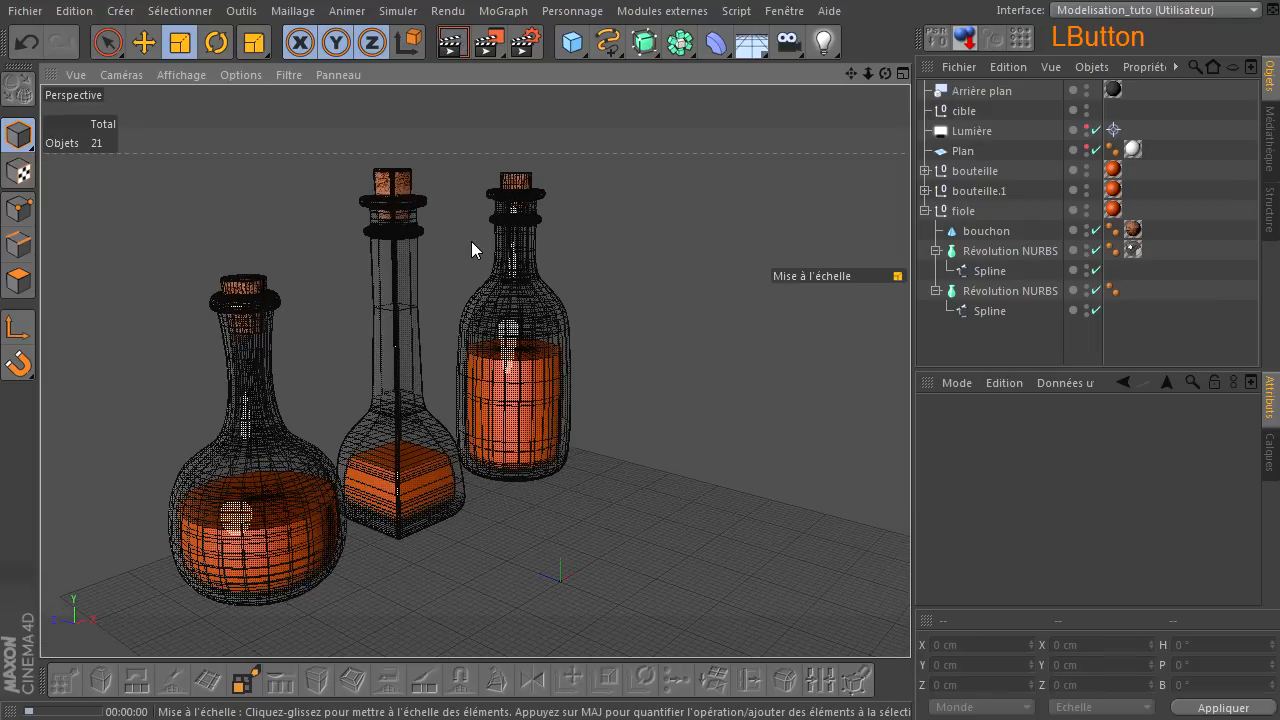
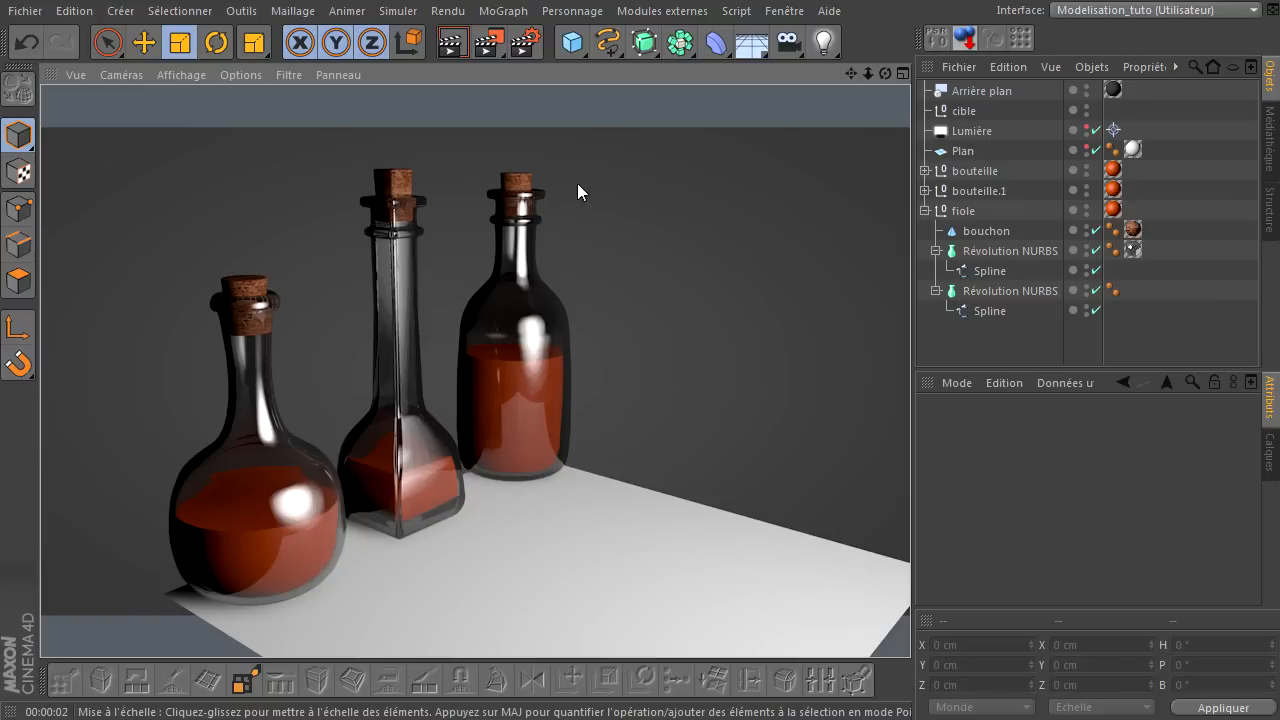
# - Add the Sketch and Toon effect to the render settings and disable its Plis, Faux plis and Bordure line types
pyautogui.click(525, 42)
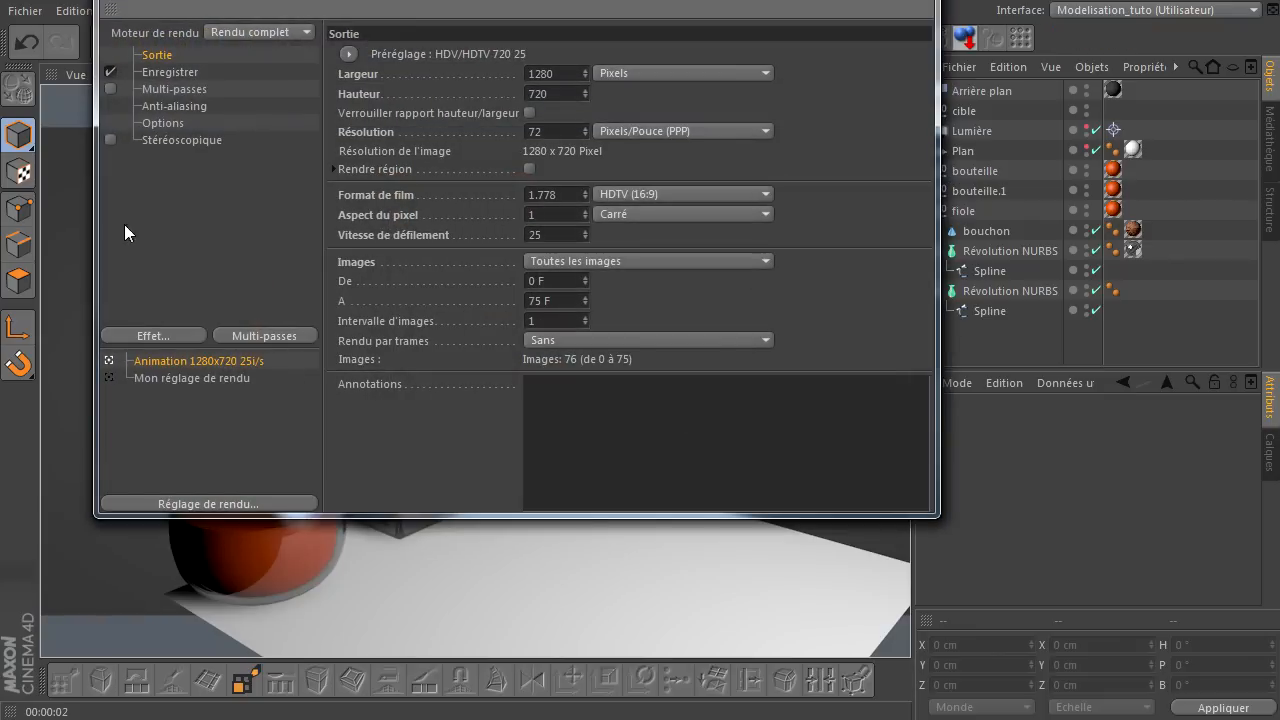
pyautogui.click(131, 337)
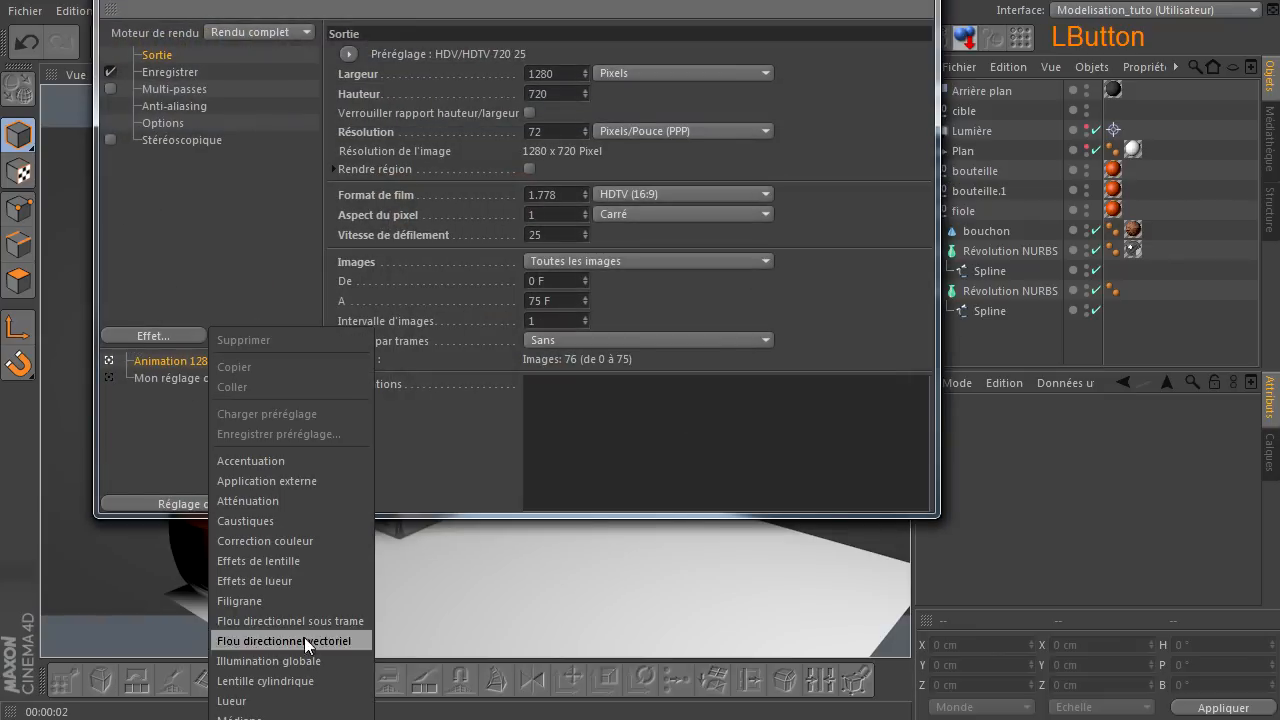
pyautogui.click(262, 718)
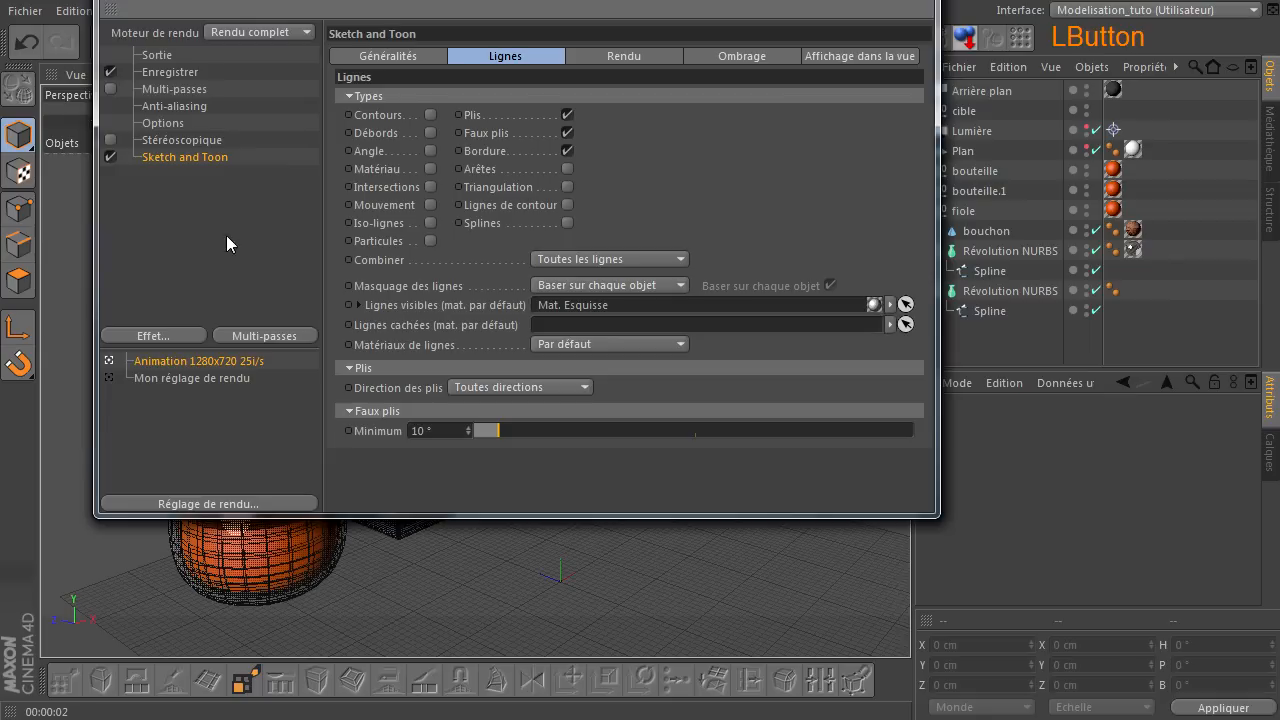
pyautogui.click(567, 115)
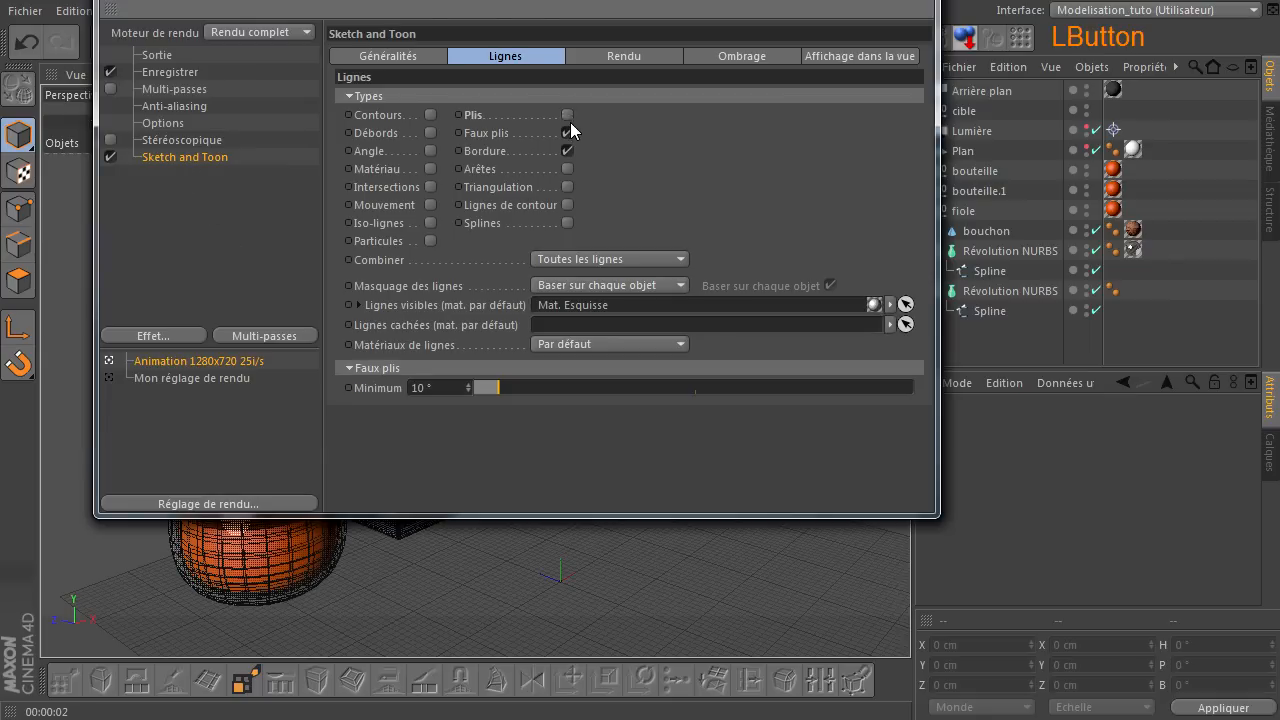
pyautogui.click(567, 133)
pyautogui.click(567, 151)
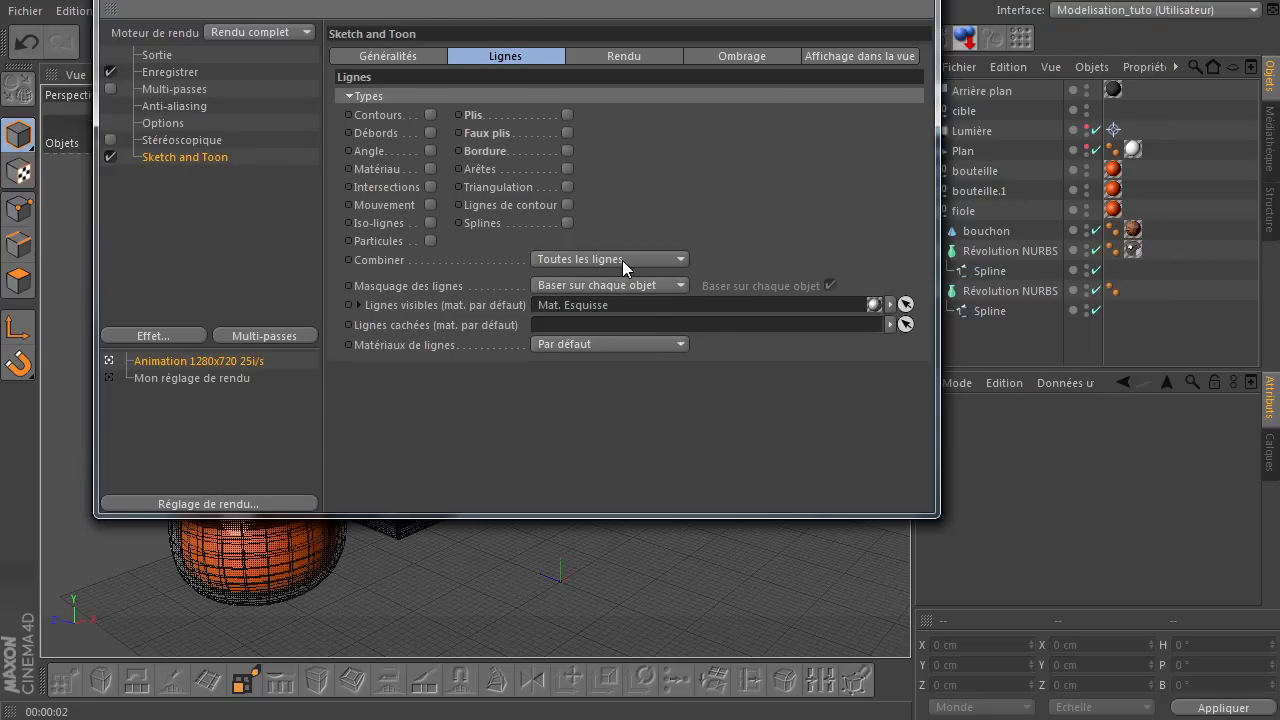
# - Set Sketch and Toon's line masking to Baser sur le projet and its line anti-aliasing to Normal
pyautogui.click(629, 286)
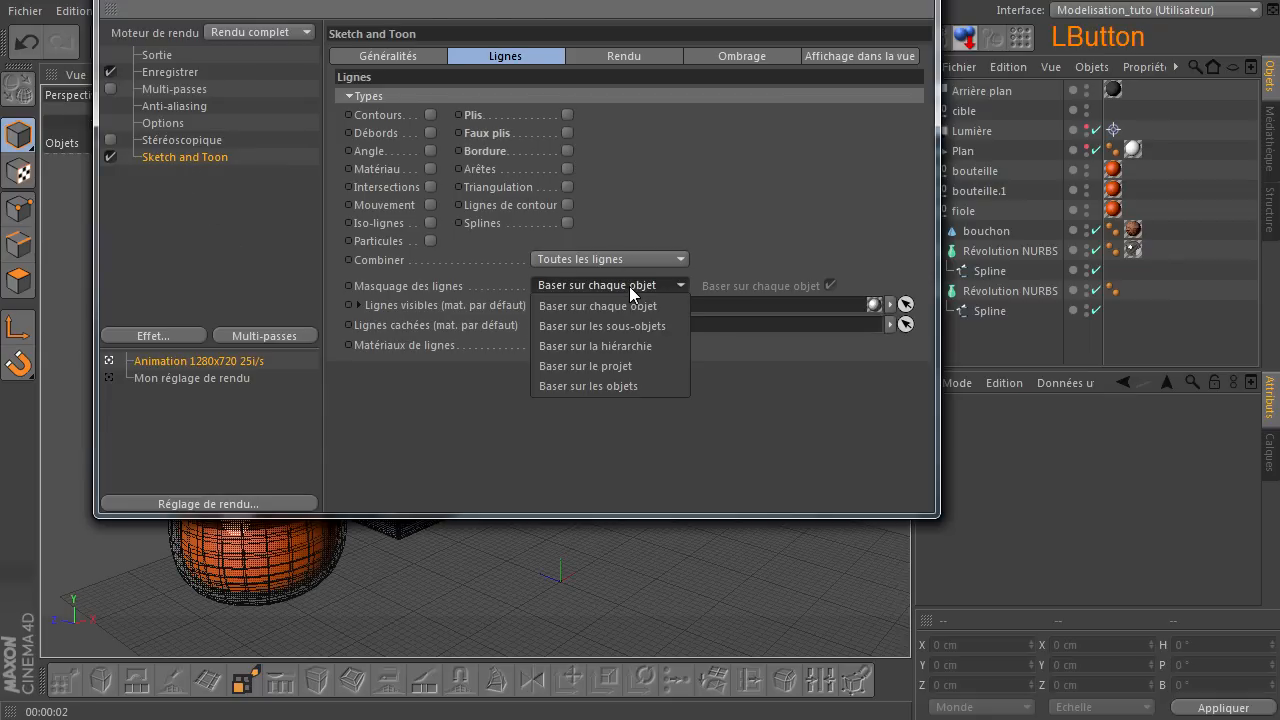
pyautogui.click(605, 366)
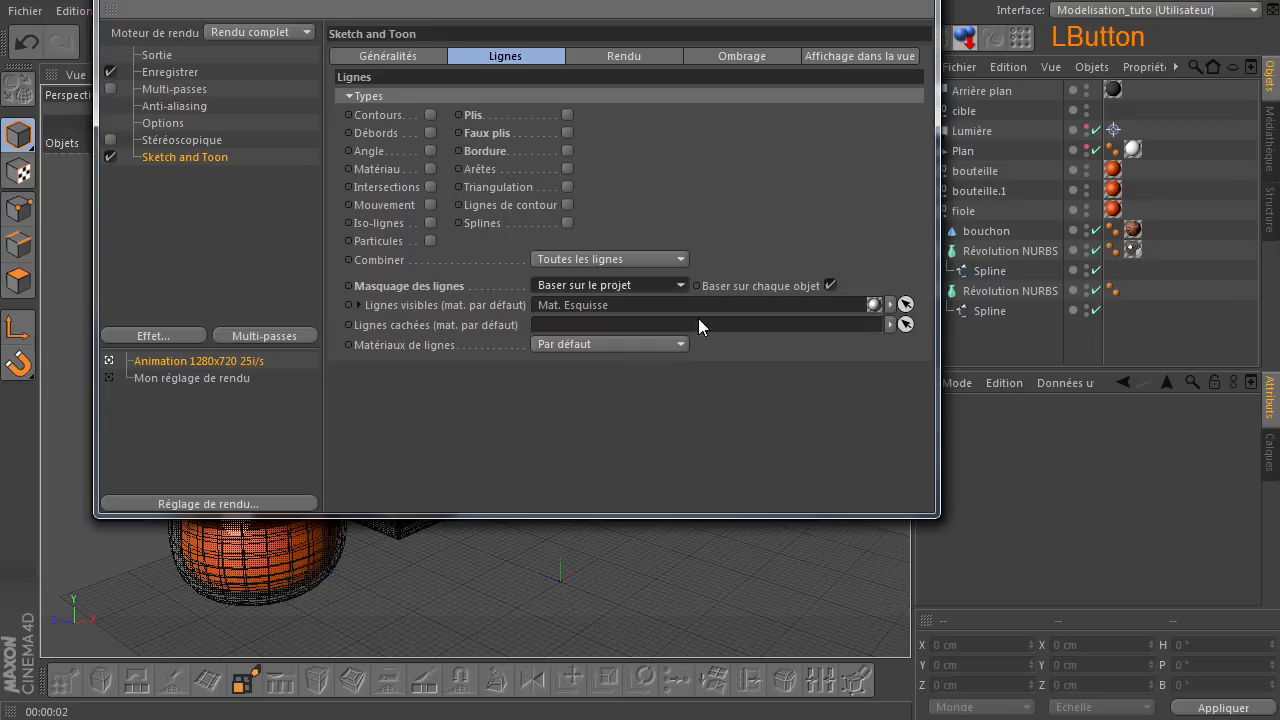
pyautogui.click(637, 63)
pyautogui.click(579, 97)
pyautogui.click(568, 153)
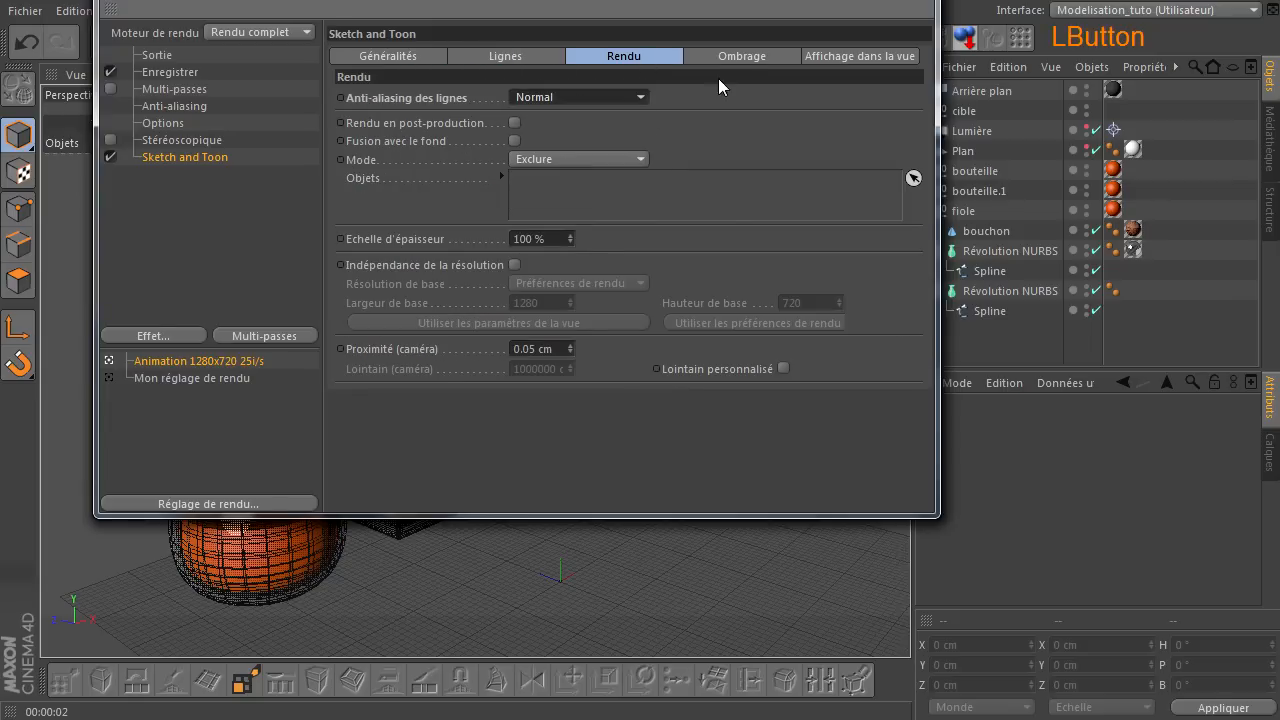
# - Set both Fond and Objets to Désactiver in Sketch and Toon's shading options, and close the render settings
pyautogui.click(735, 56)
pyautogui.click(577, 113)
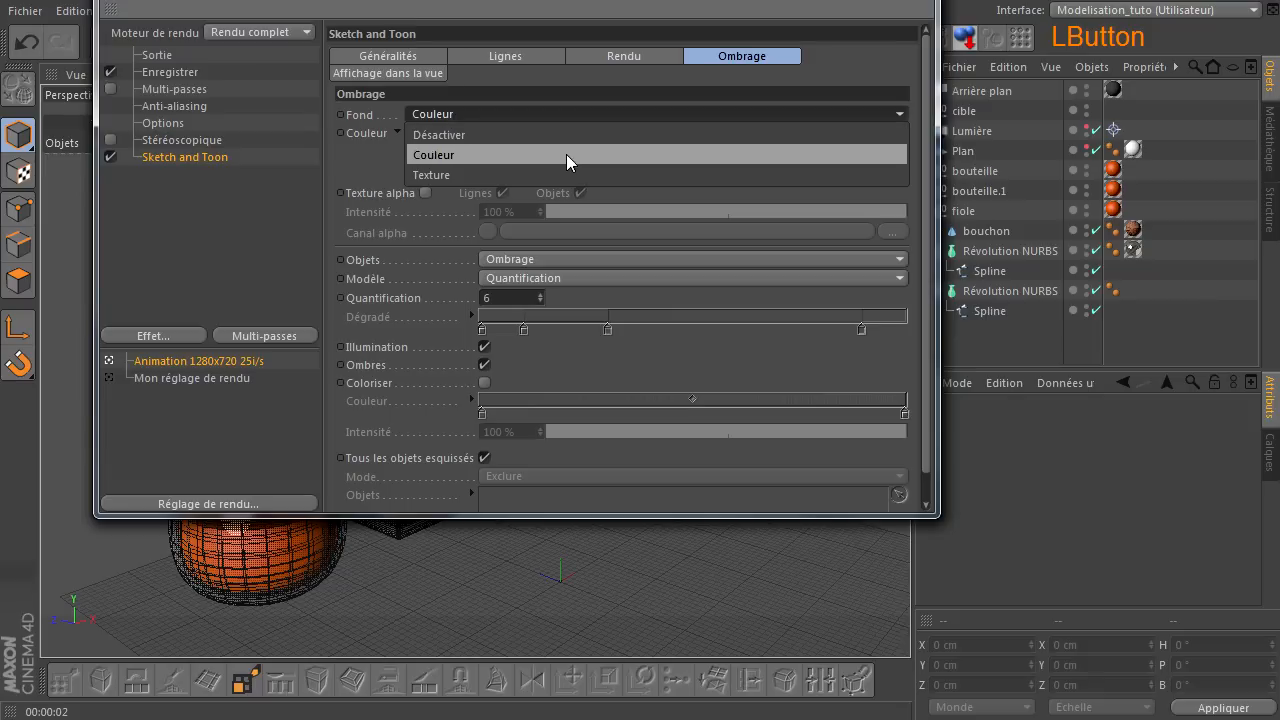
pyautogui.click(560, 132)
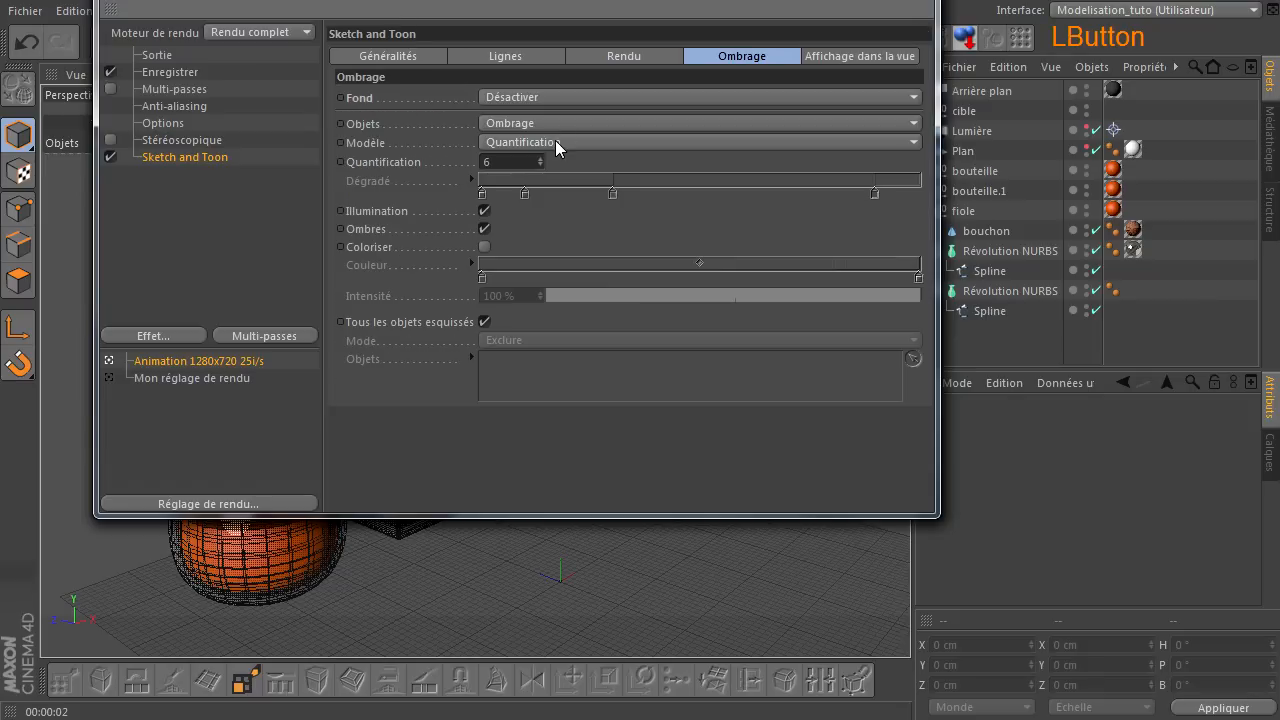
pyautogui.click(553, 122)
pyautogui.click(552, 136)
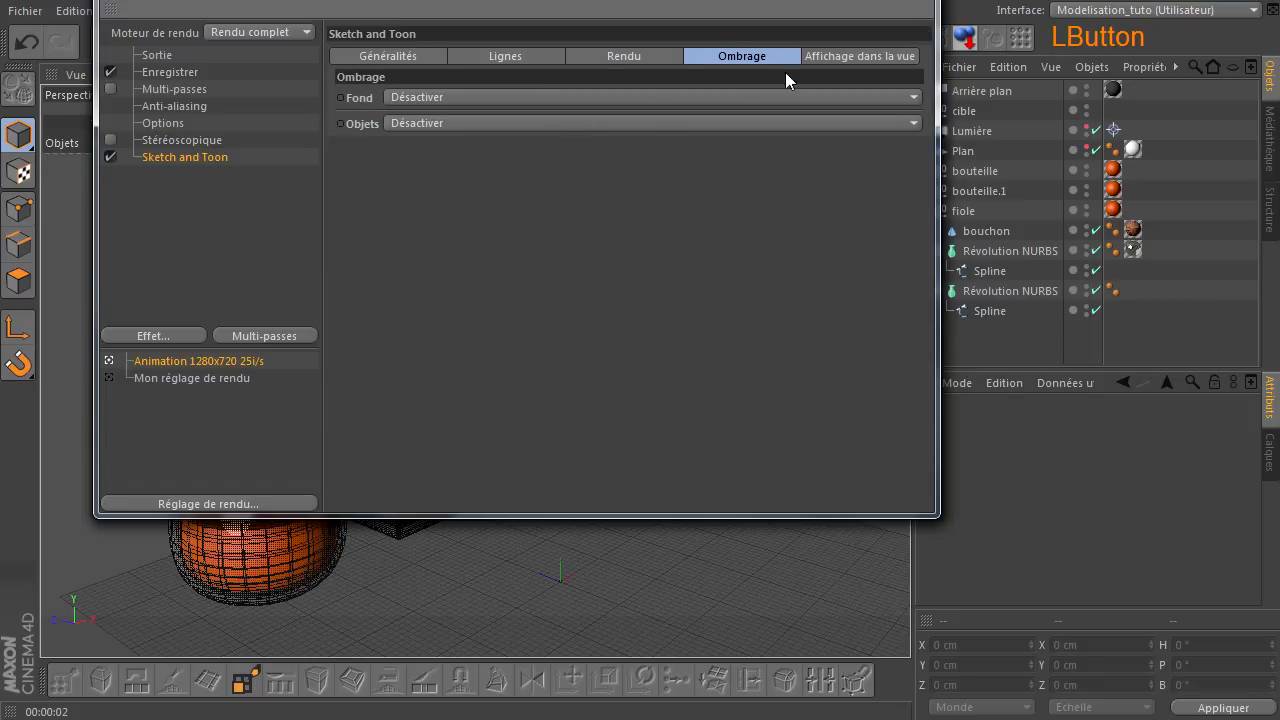
pyautogui.click(437, 57)
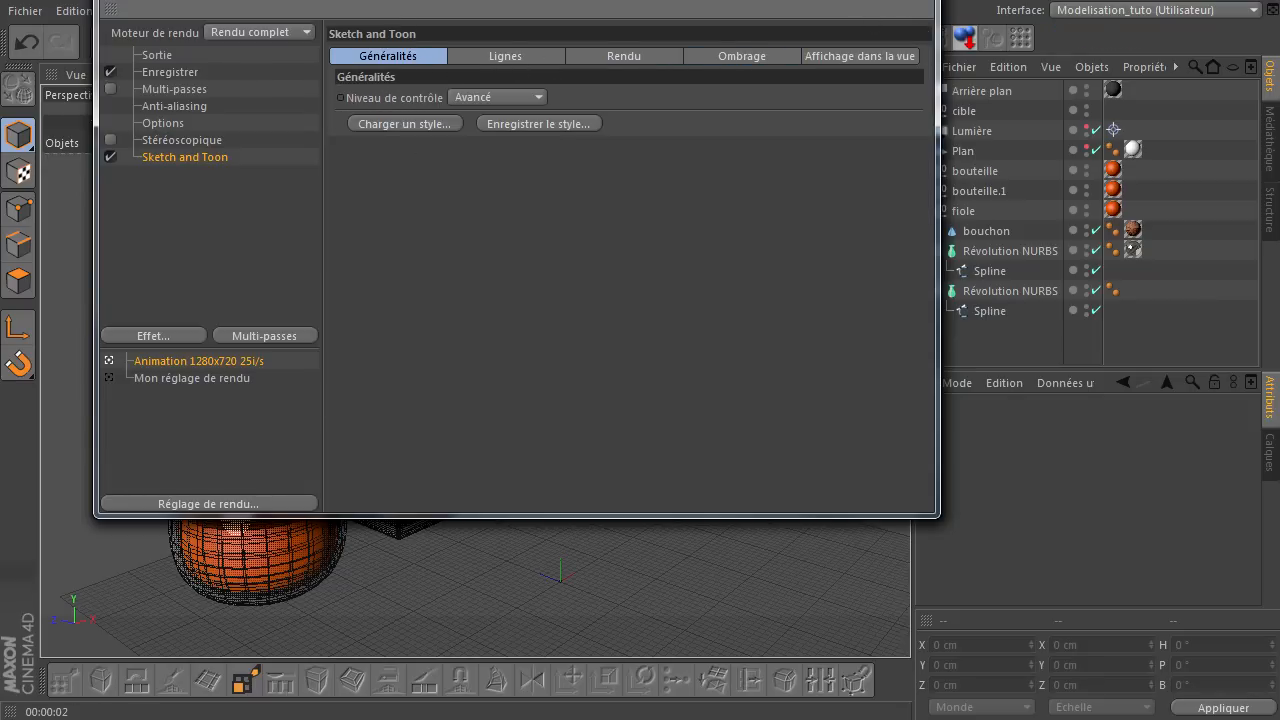
pyautogui.click(910, 8)
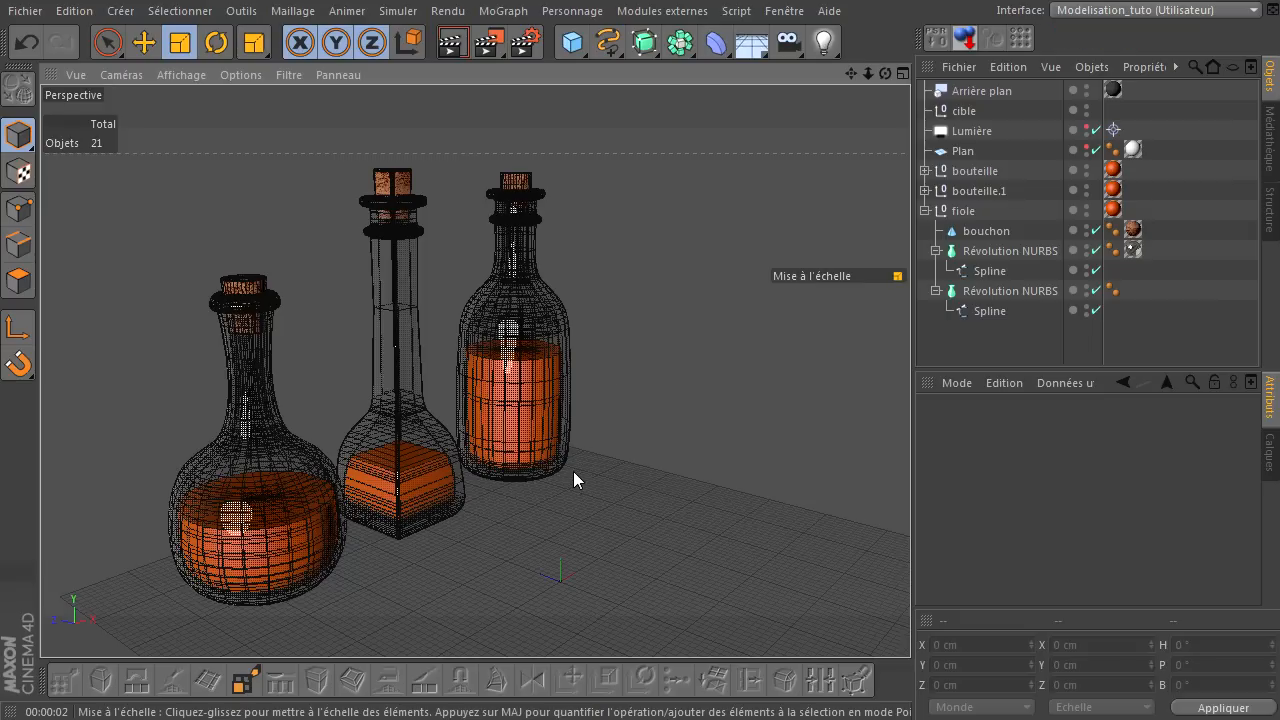
# - Collapse the fiole group, switch the interface layout to standard_tuto and select the Mat. Esquisse material
pyautogui.click(925, 210)
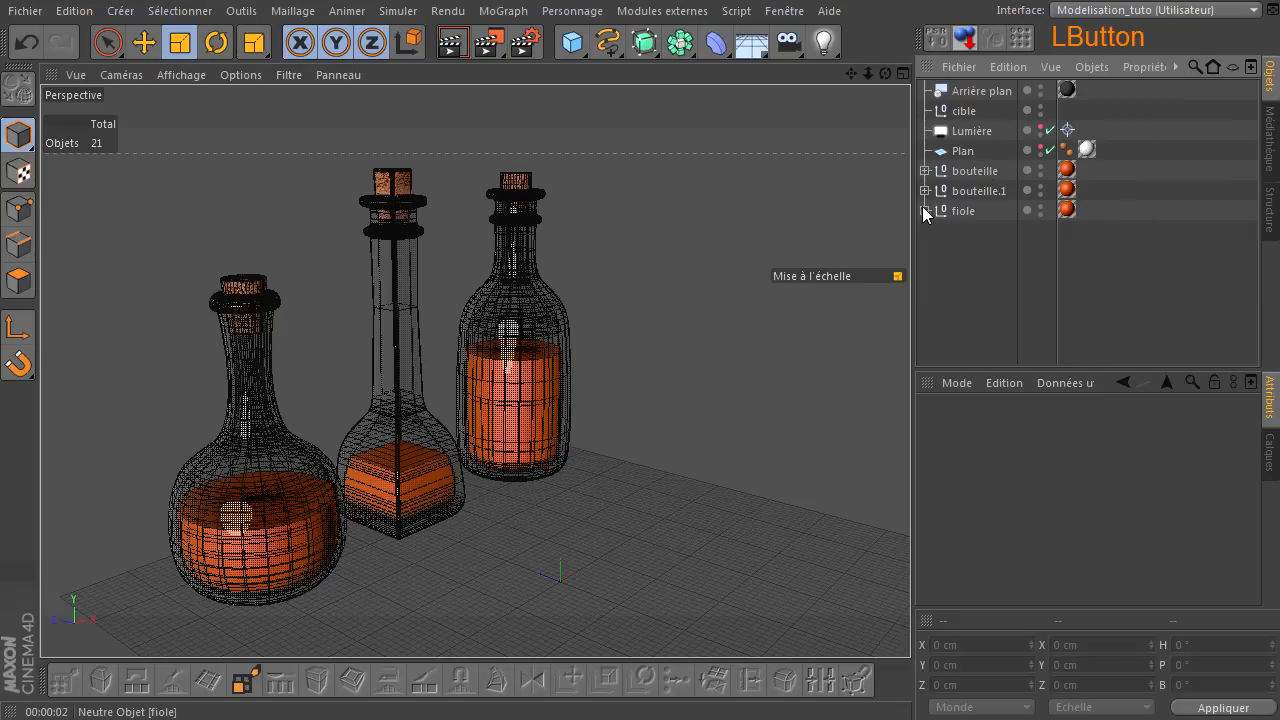
pyautogui.click(1165, 10)
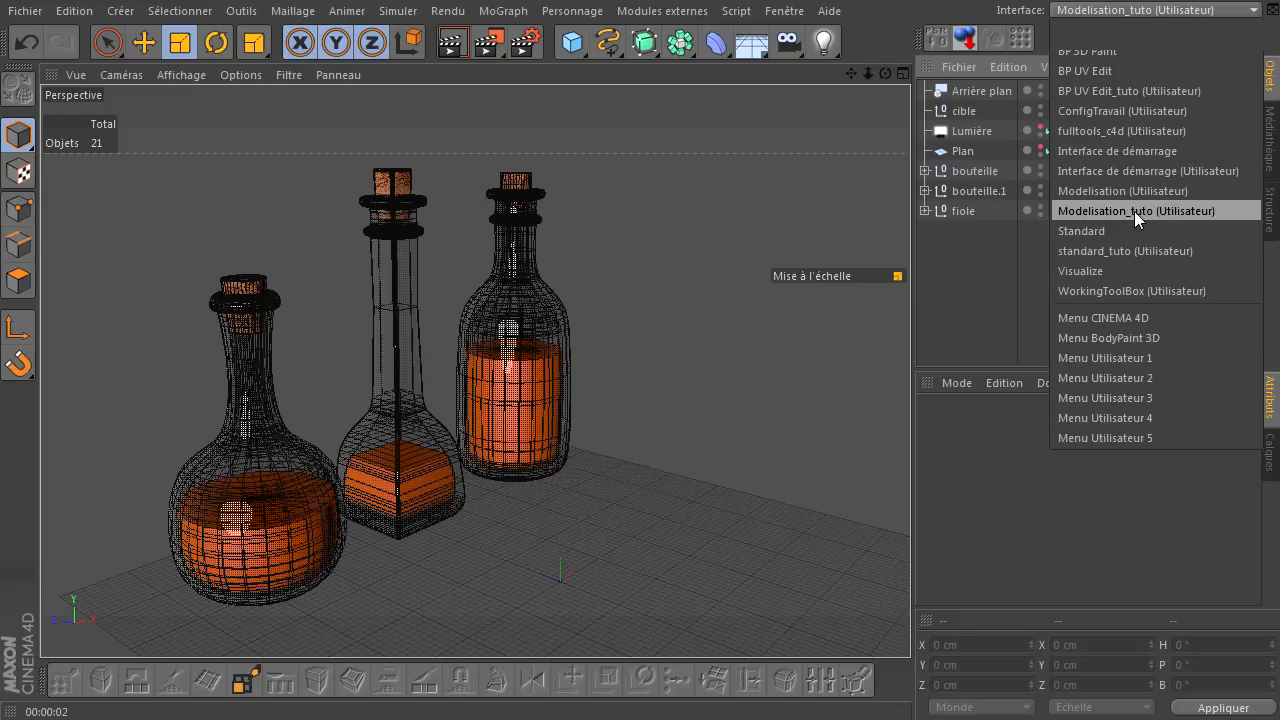
pyautogui.click(1121, 251)
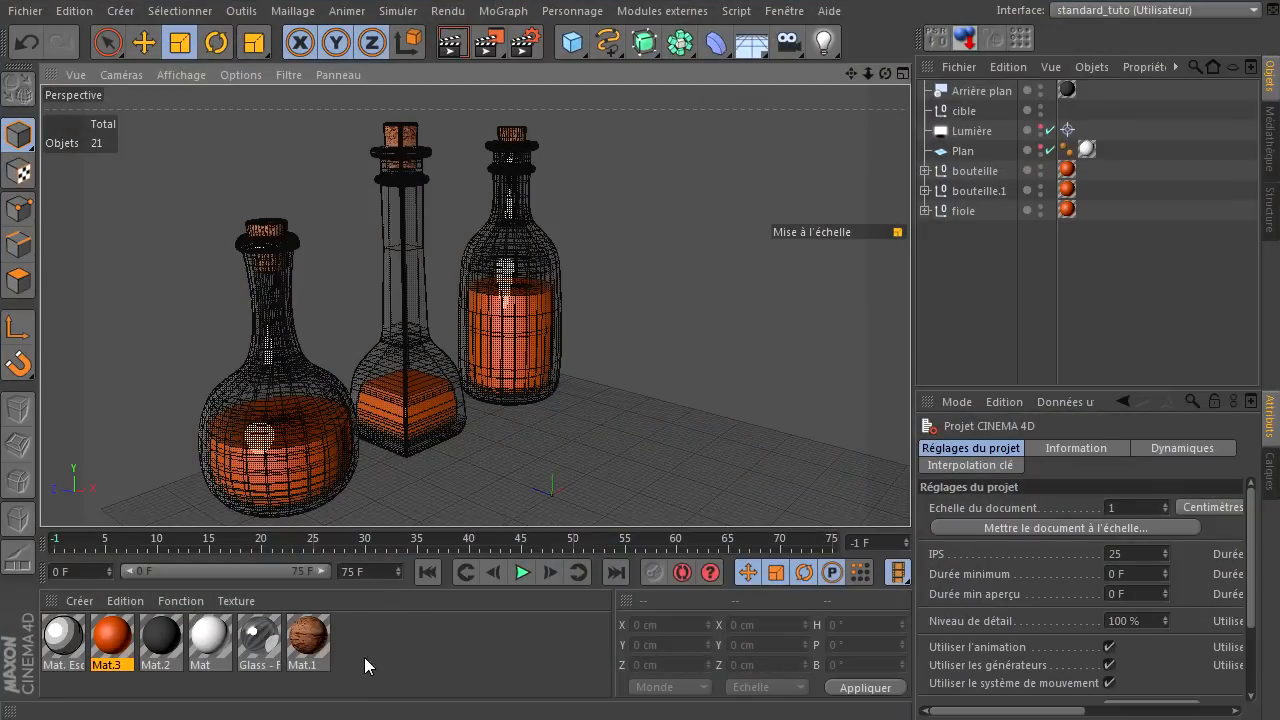
pyautogui.click(372, 654)
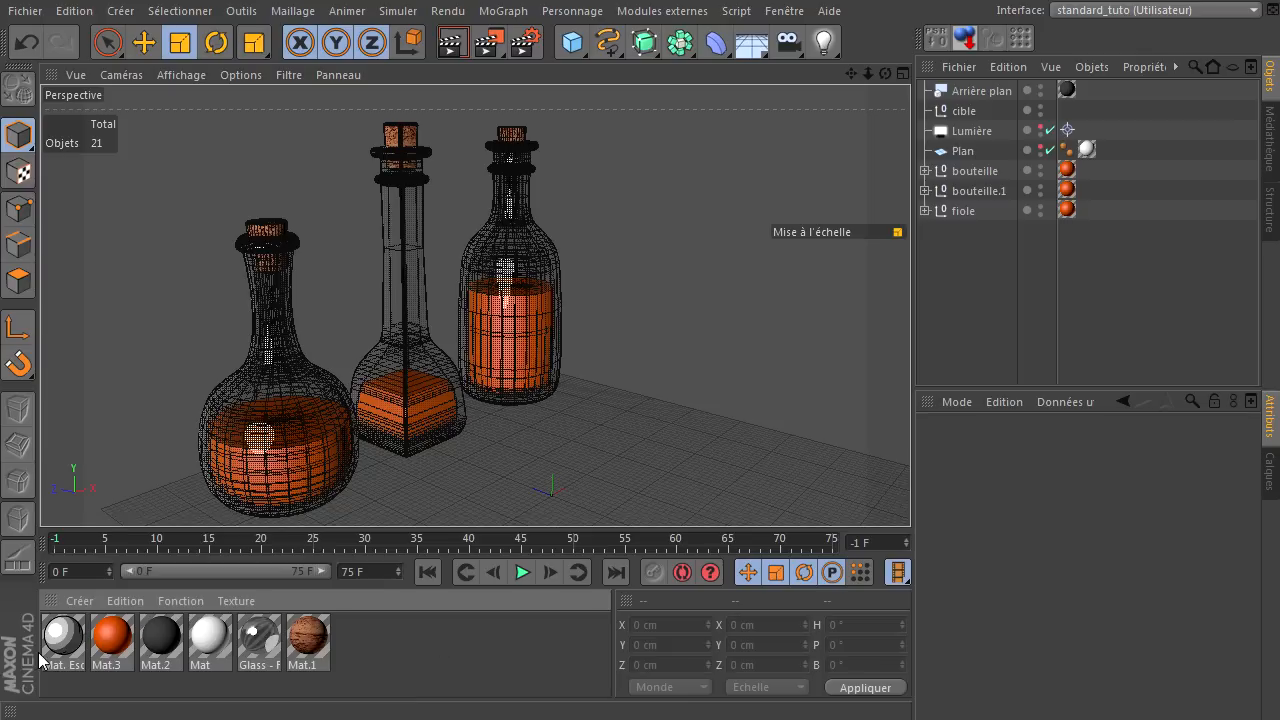
pyautogui.click(64, 646)
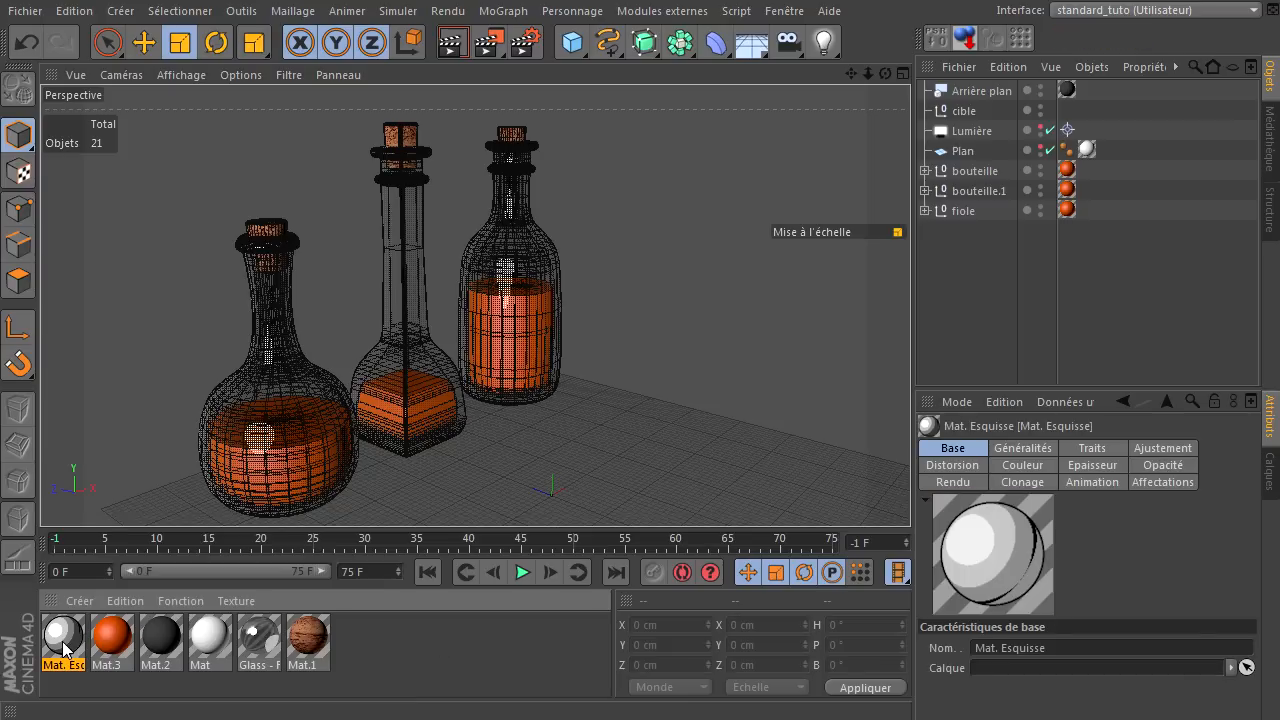
# - Give Révolution NURBS.1 in the bouteille group a Style d'esquisse tag with Plis, Faux plis and Bordure disabled
pyautogui.click(924, 171)
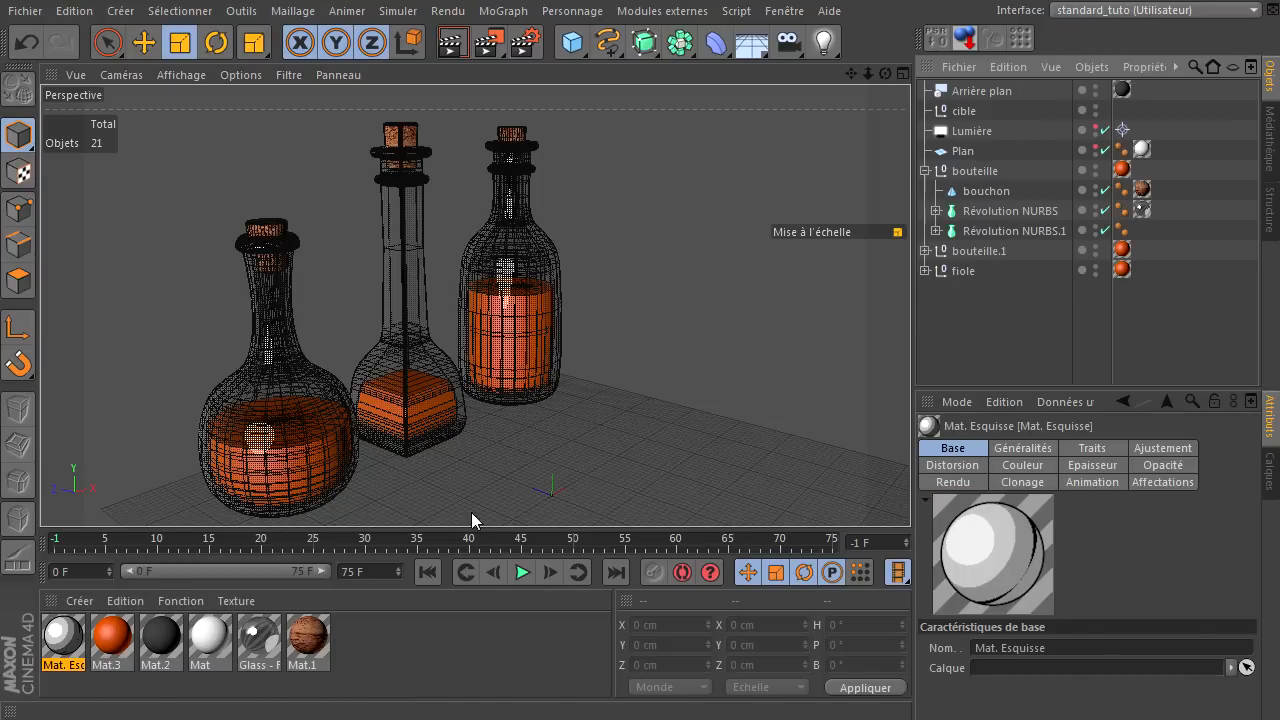
pyautogui.click(935, 287)
pyautogui.moveTo(1008, 228); pyautogui.dragTo(1010, 231)
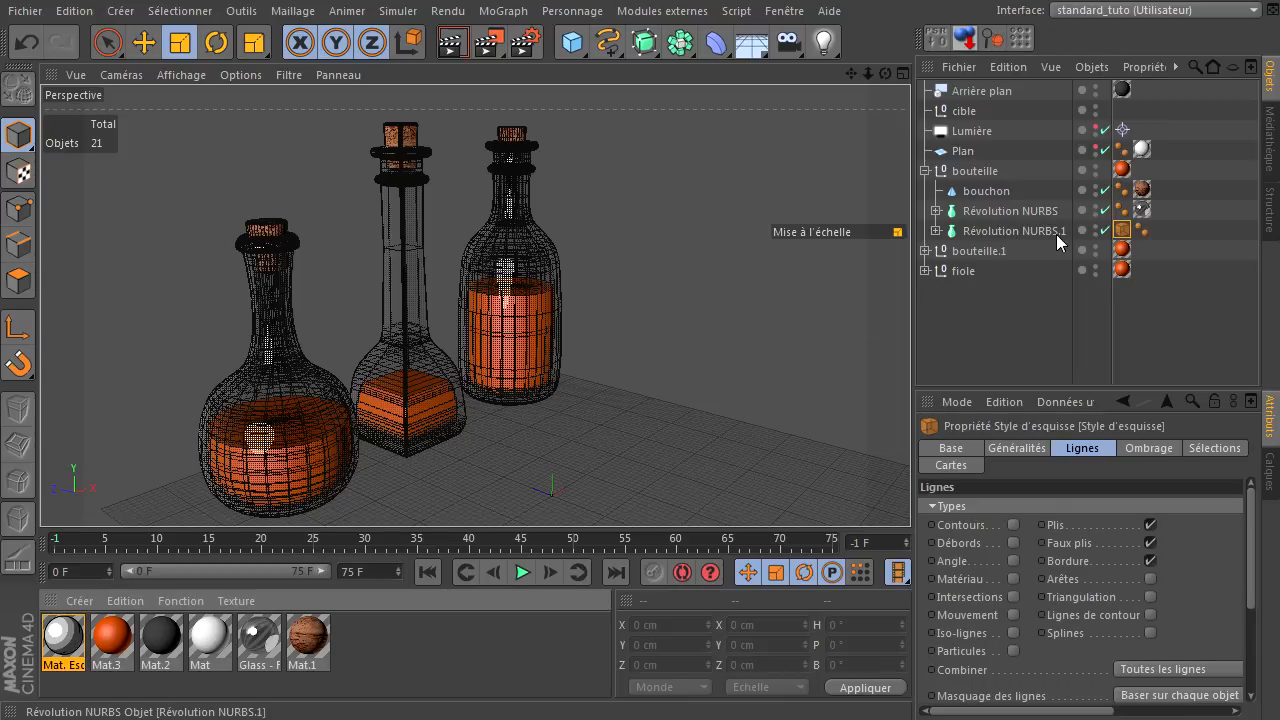
pyautogui.click(1122, 230)
pyautogui.click(1150, 524)
pyautogui.click(1150, 542)
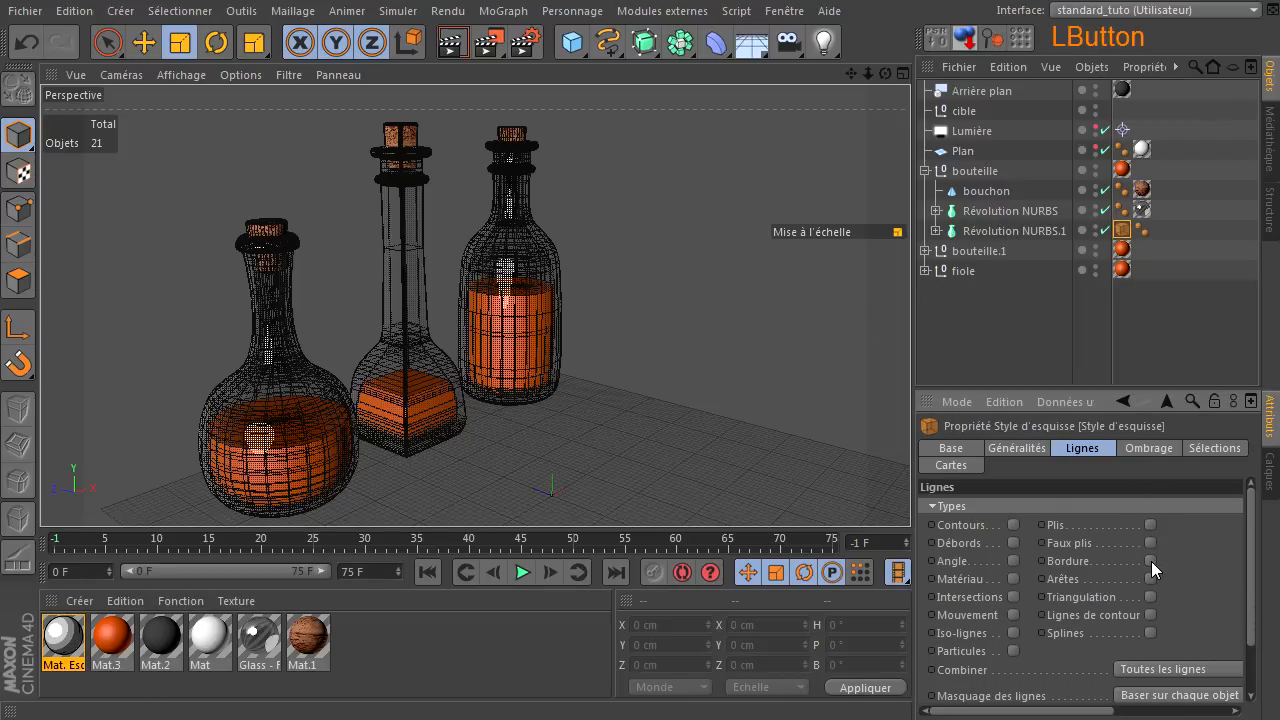
# - Enable shading and the Coloriser option in the Style d'esquisse tag of Révolution NURBS.1
pyautogui.click(1149, 448)
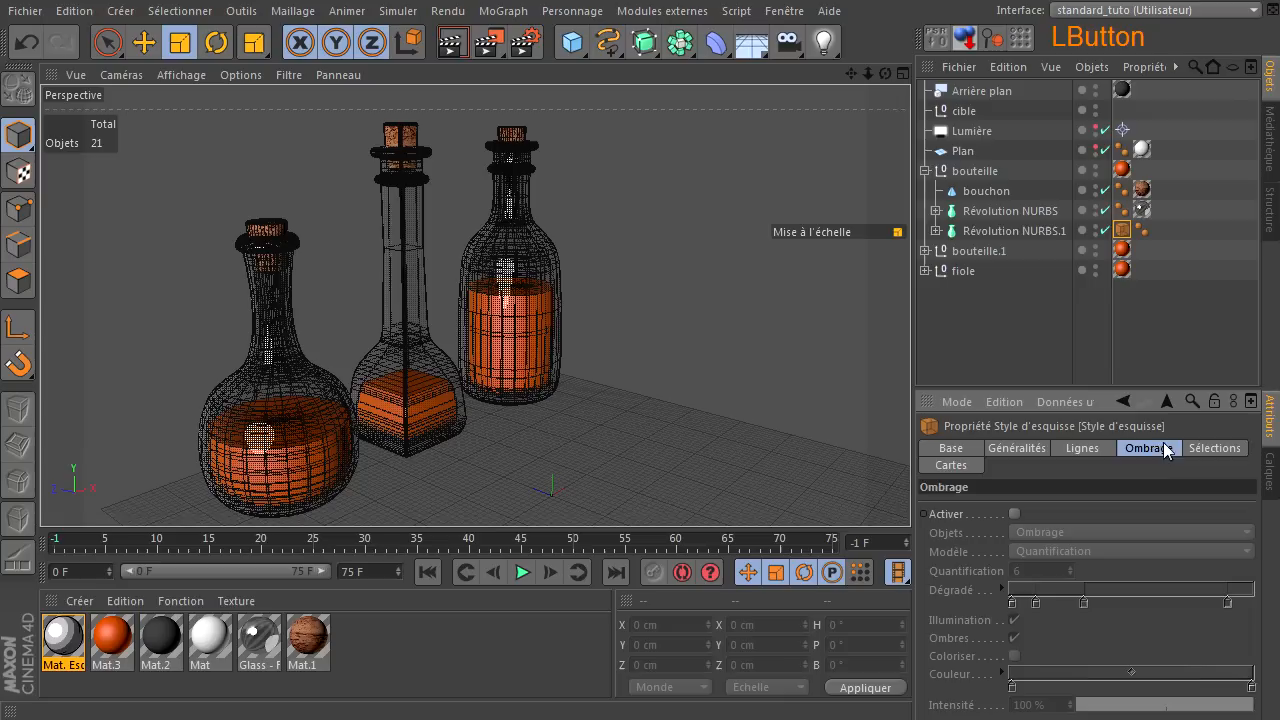
pyautogui.click(1015, 514)
pyautogui.moveTo(914, 373); pyautogui.dragTo(854, 374)
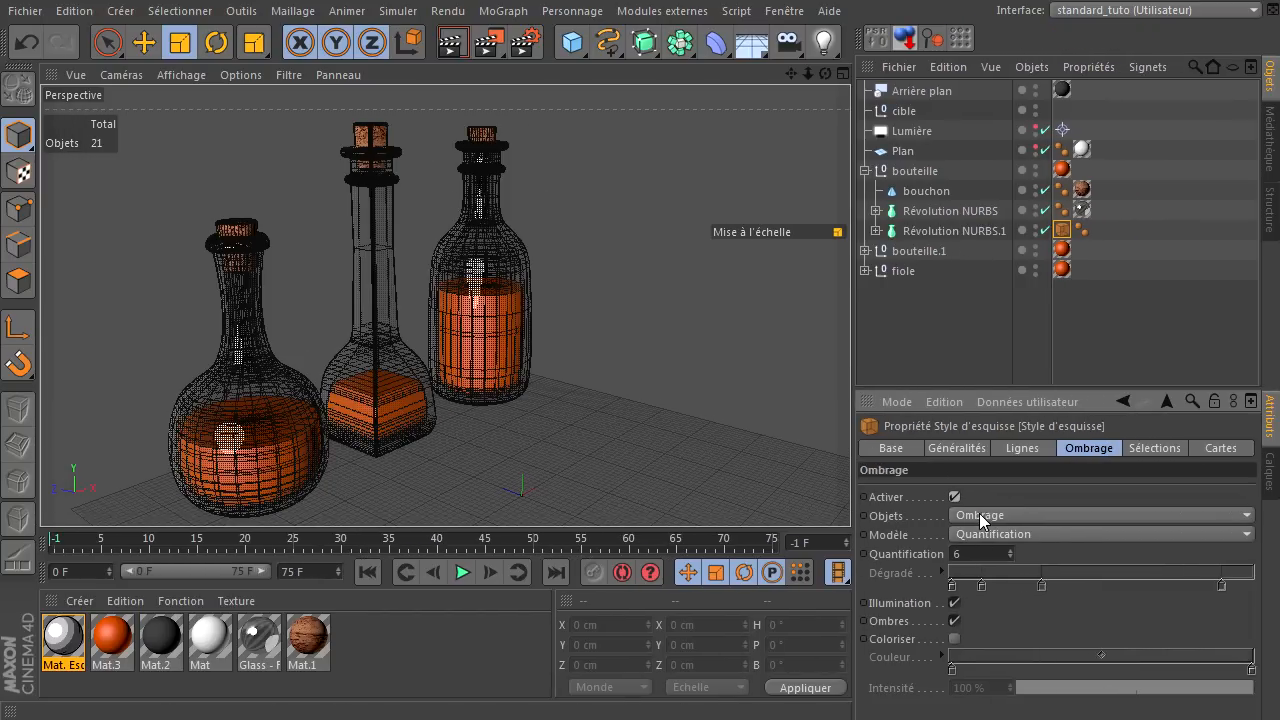
pyautogui.click(954, 638)
# - Set the first colour of the tag's shading gradient to green and render the view
pyautogui.click(953, 670)
pyautogui.doubleClick(954, 671)
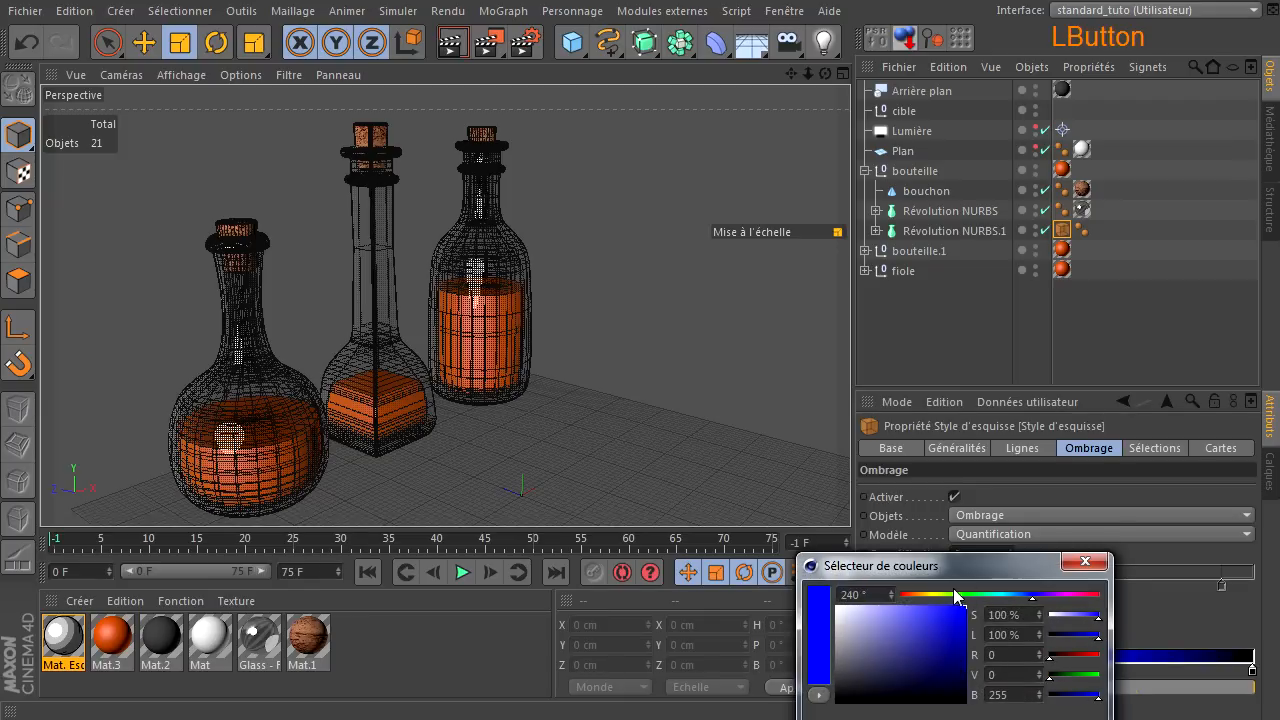
pyautogui.click(964, 598)
pyautogui.moveTo(944, 660); pyautogui.dragTo(946, 624)
pyautogui.click(1085, 562)
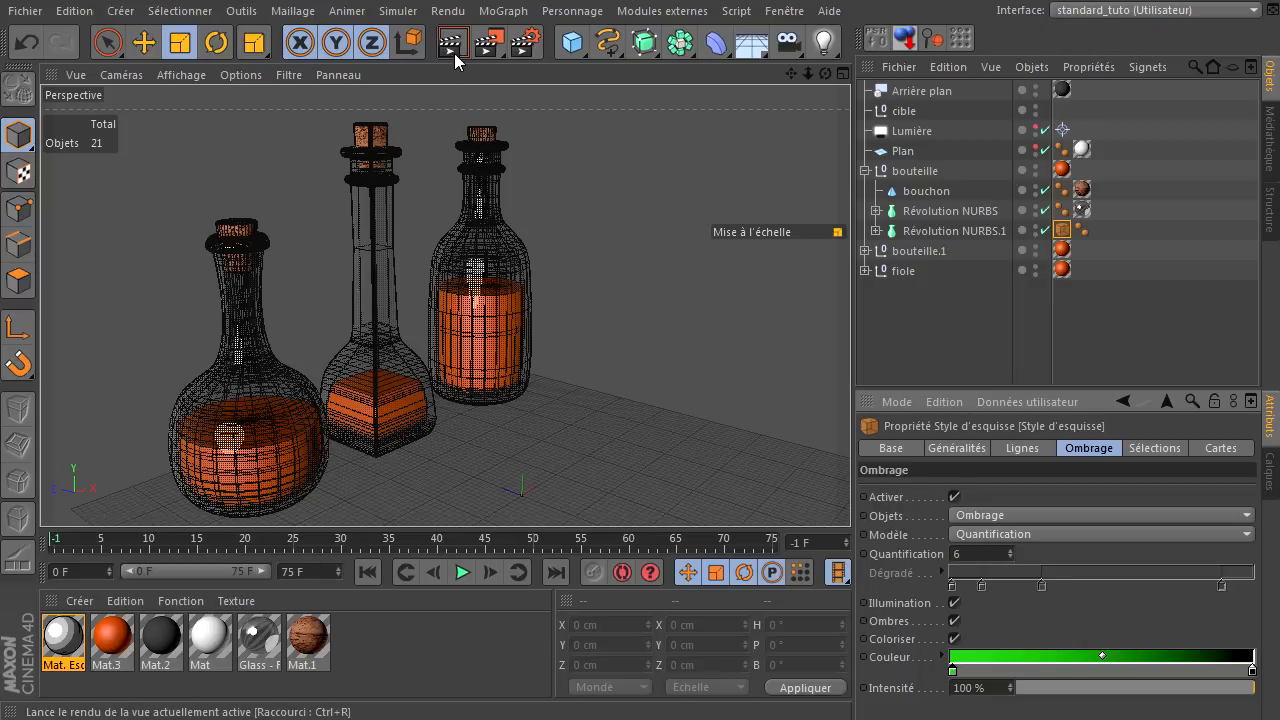
pyautogui.click(453, 47)
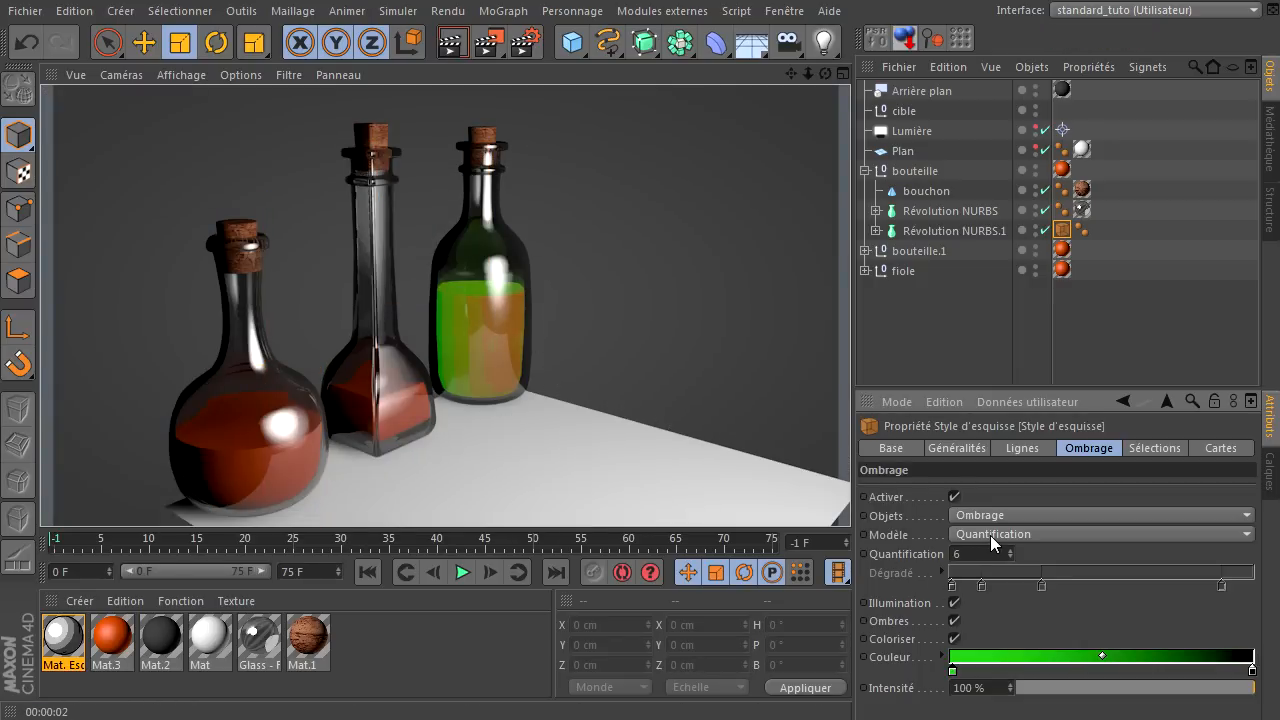
# - Copy the Style d'esquisse tag to Révolution NURBS in the bouteille group and disable shading in the copy
pyautogui.moveTo(1030, 391); pyautogui.dragTo(1041, 318)
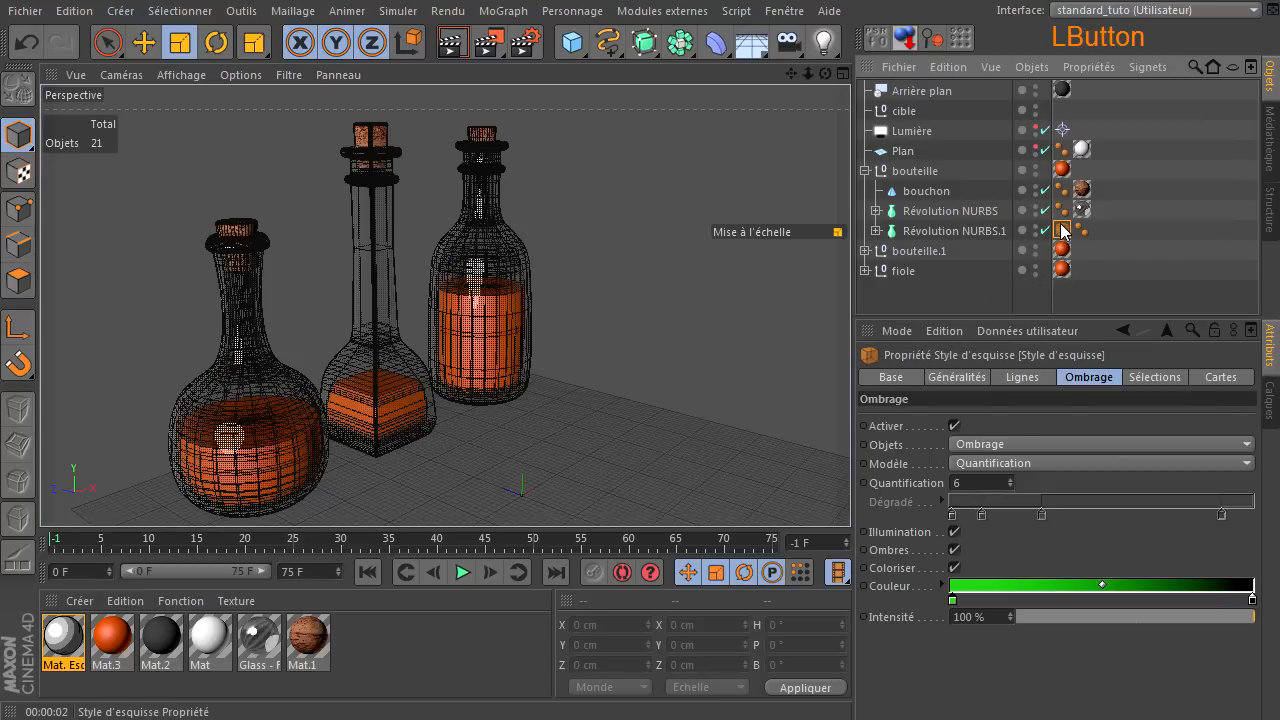
pyautogui.click(1062, 230)
pyautogui.keyDown('ctrl'); pyautogui.moveTo(1062, 232); pyautogui.dragTo(1102, 214); pyautogui.keyUp('ctrl')
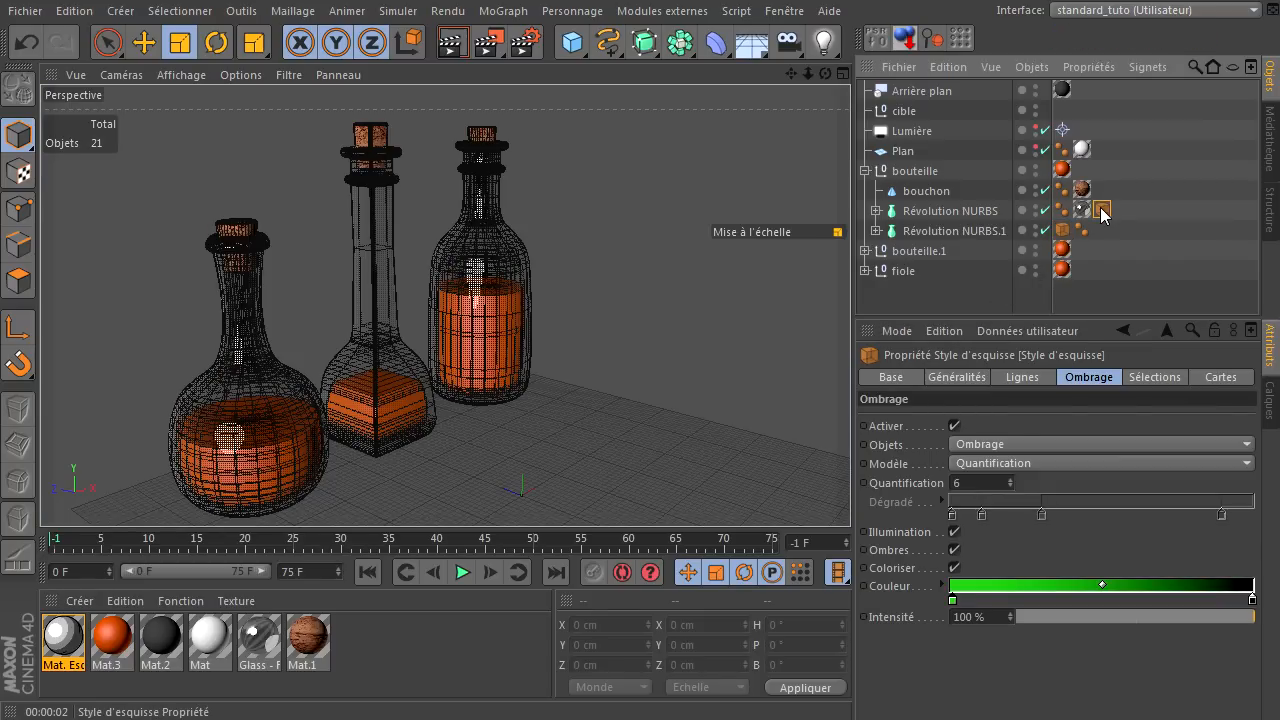
pyautogui.click(1102, 212)
pyautogui.click(955, 425)
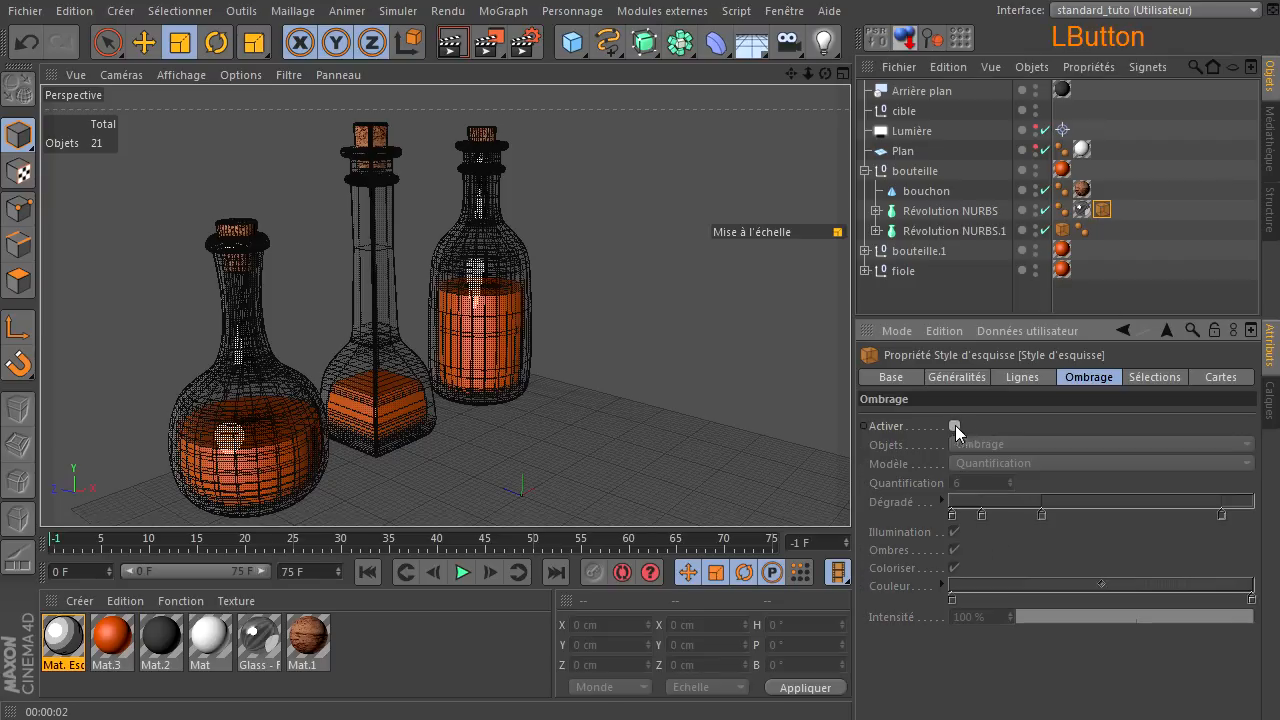
# - Enable the line types Plis, Faux plis and Bordure in Révolution NURBS's Style d'esquisse tag
pyautogui.click(1030, 377)
pyautogui.click(1090, 436)
pyautogui.click(1090, 454)
pyautogui.click(1090, 472)
# - Increase the line thickness of the Mat. Esquisse material, review its colour settings and render the view
pyautogui.doubleClick(63, 638)
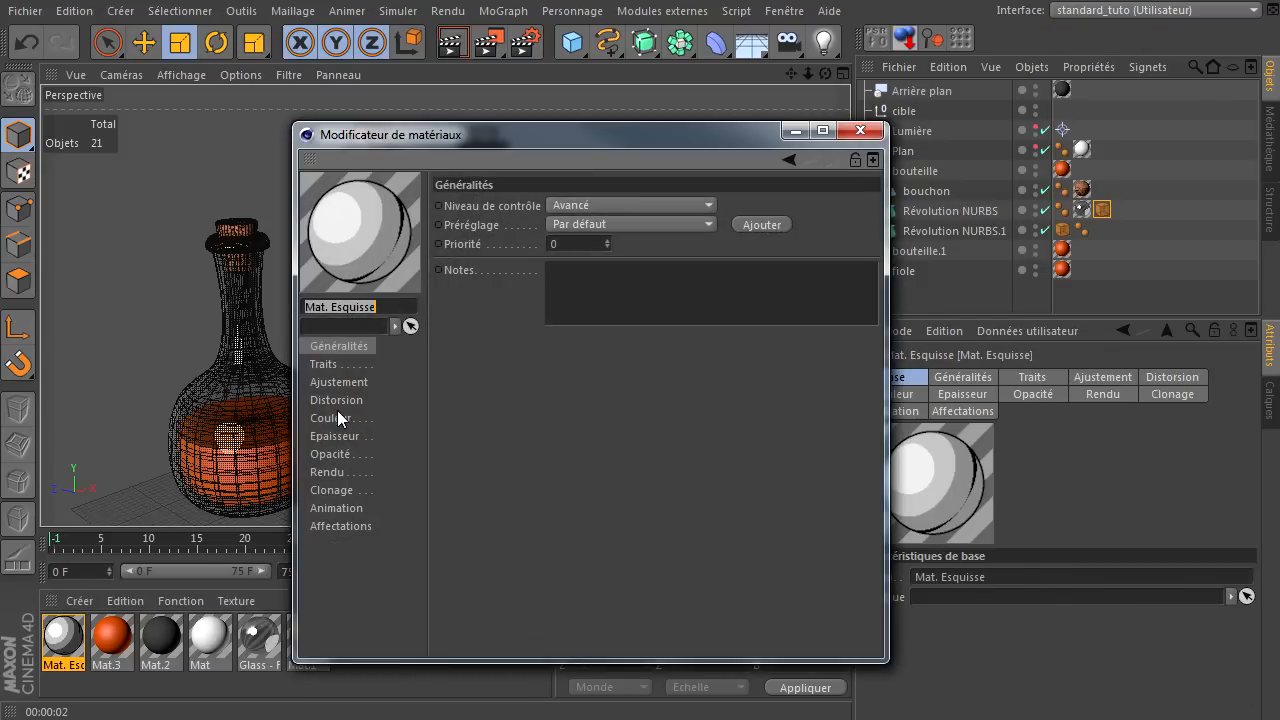
pyautogui.click(334, 436)
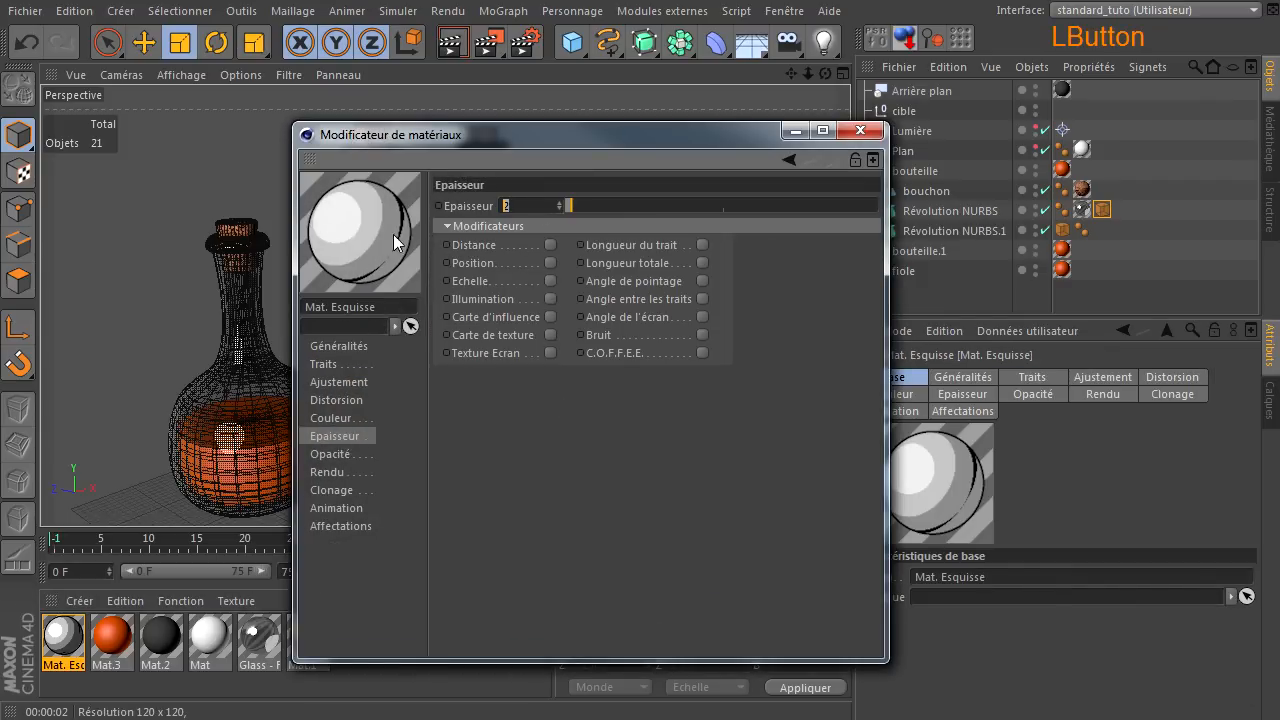
pyautogui.click(504, 518)
pyautogui.click(338, 418)
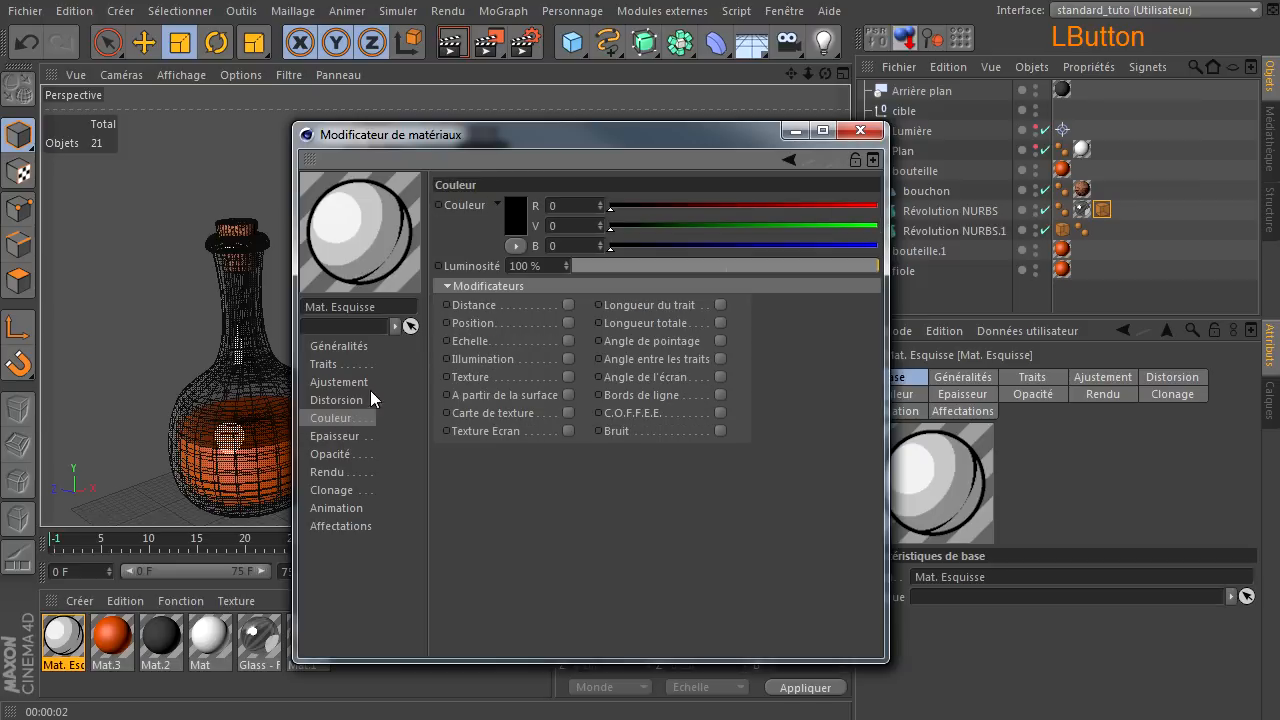
pyautogui.click(860, 130)
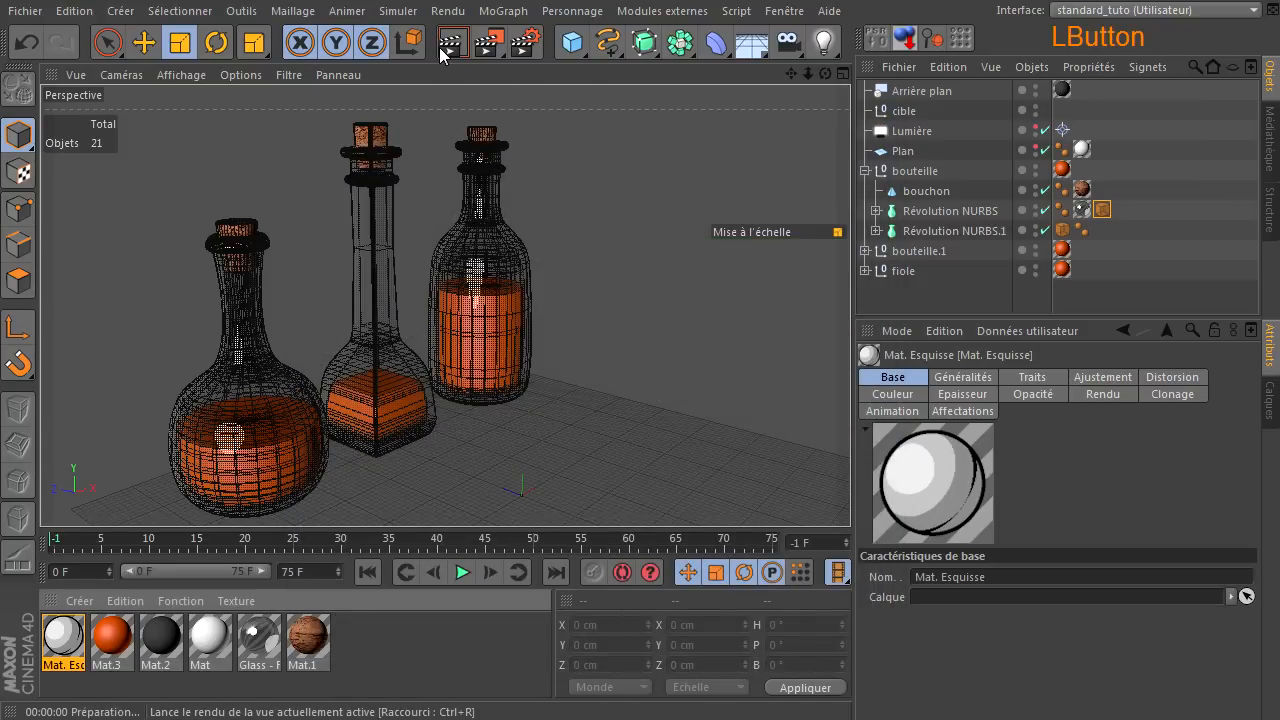
pyautogui.click(441, 48)
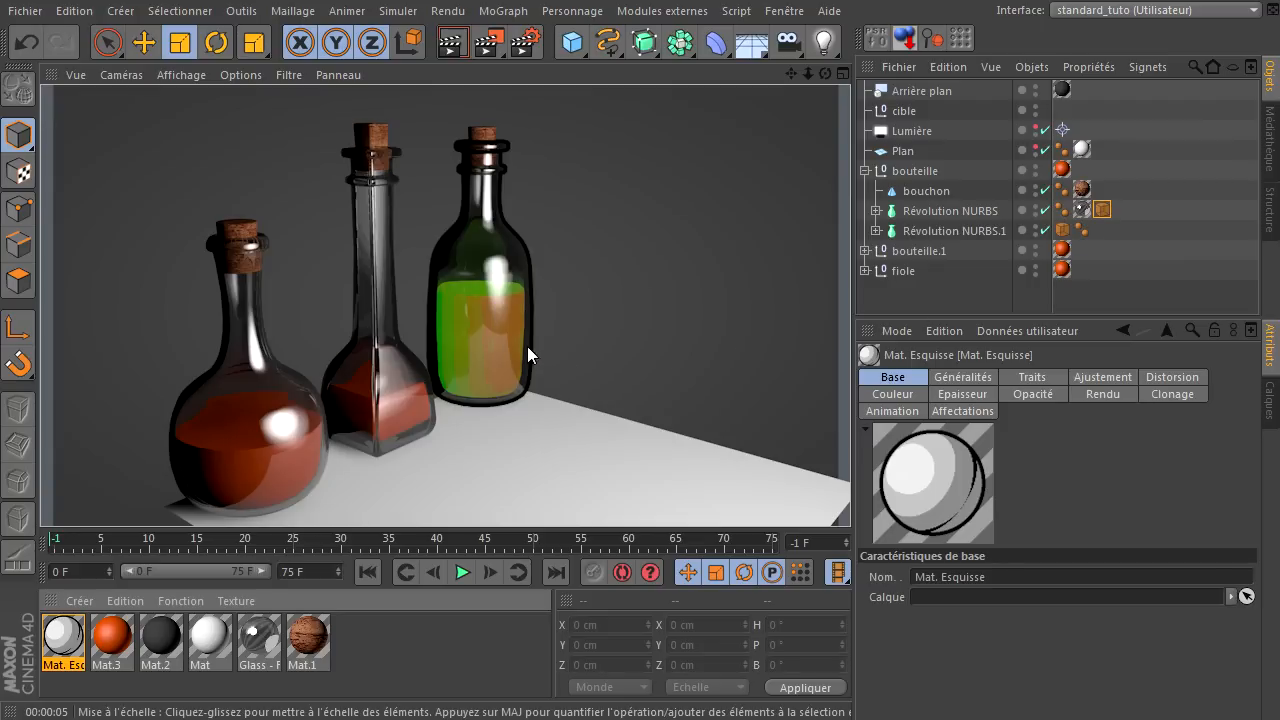
# - Delete the orange Mat.3 texture from the bouteille group and render the view
pyautogui.click(1062, 171)
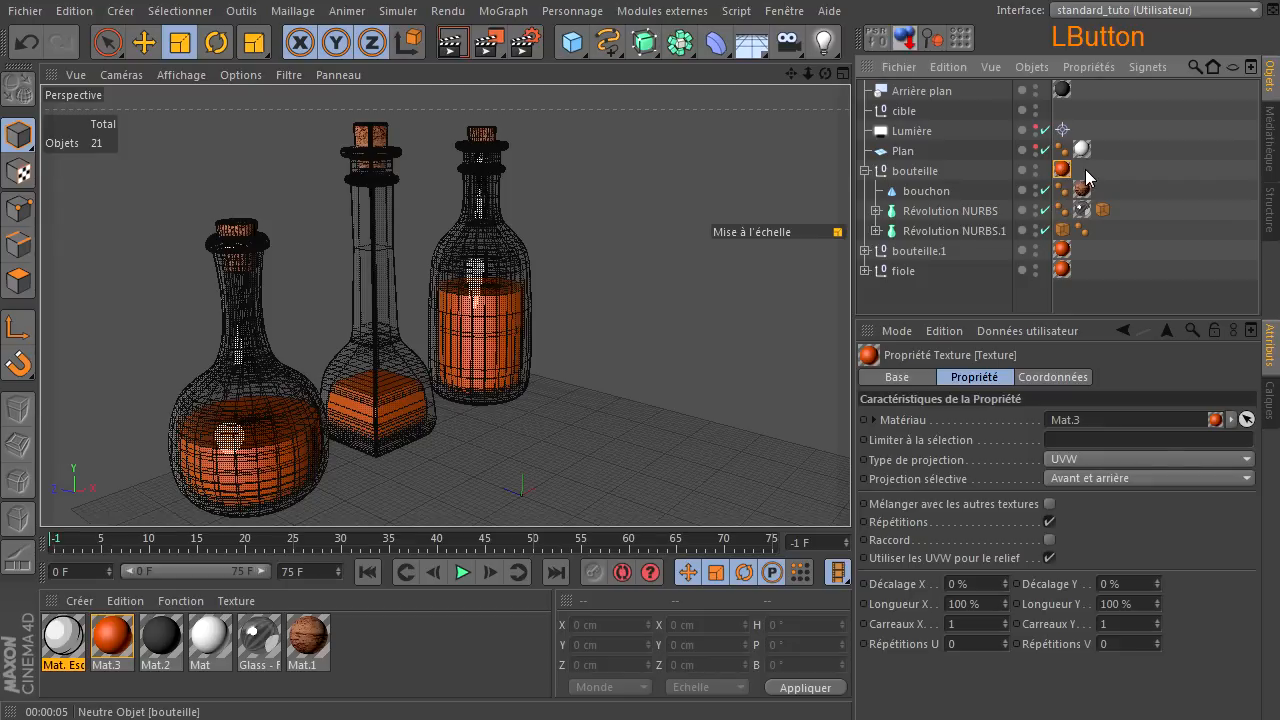
pyautogui.press('Delete')
pyautogui.click(466, 32)
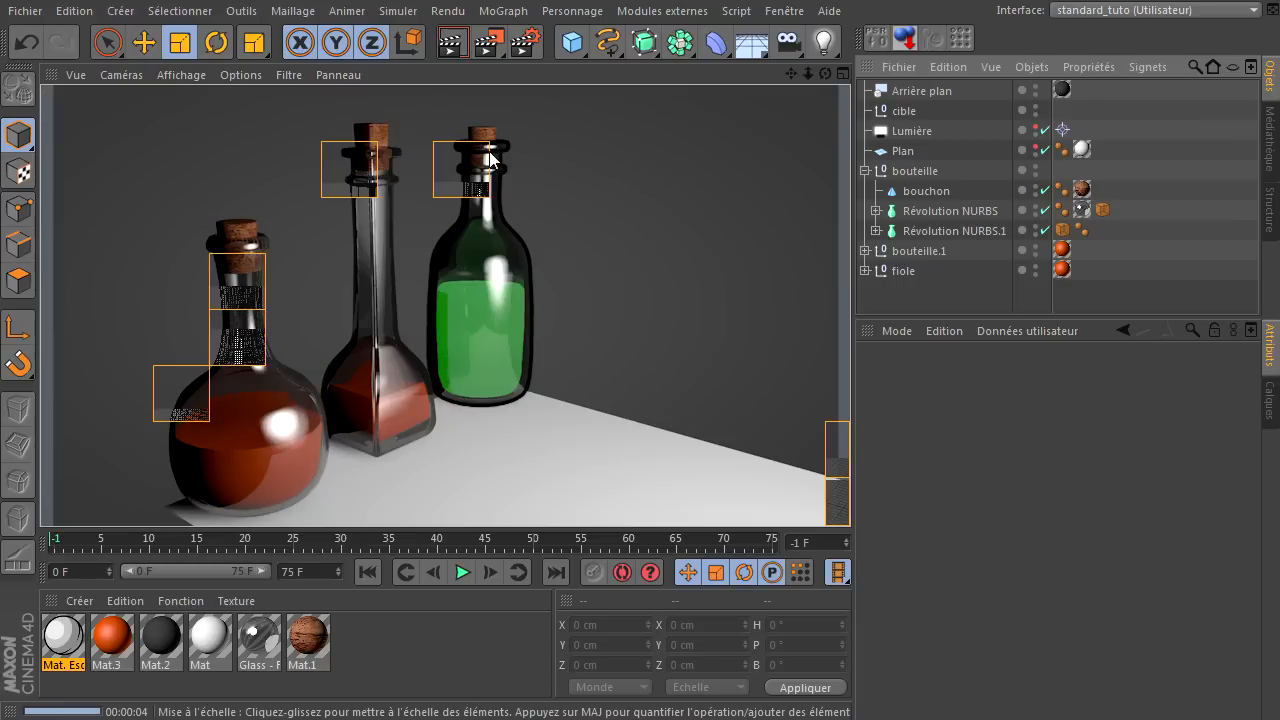
# - Copy Révolution NURBS's Style d'esquisse tag to bouchon in the bouteille group and delete bouchon's wood texture
pyautogui.moveTo(1100, 210); pyautogui.dragTo(1101, 187)
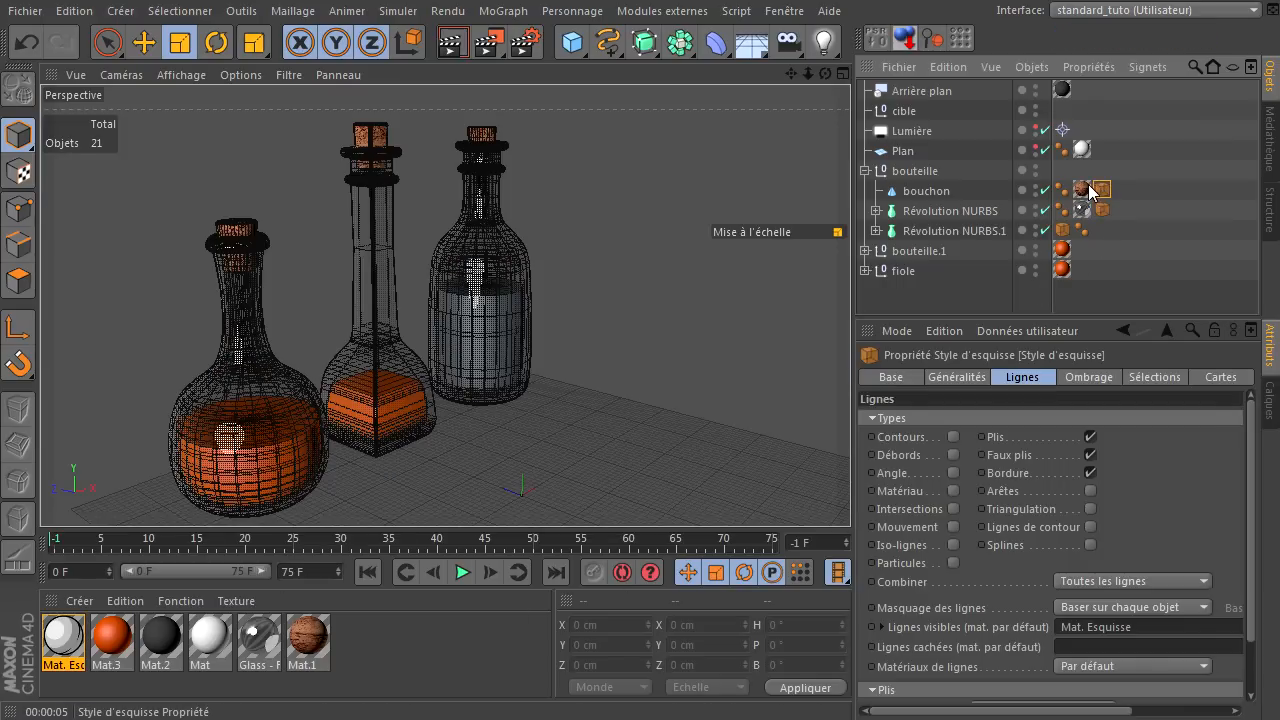
pyautogui.click(1084, 188)
pyautogui.press('Delete')
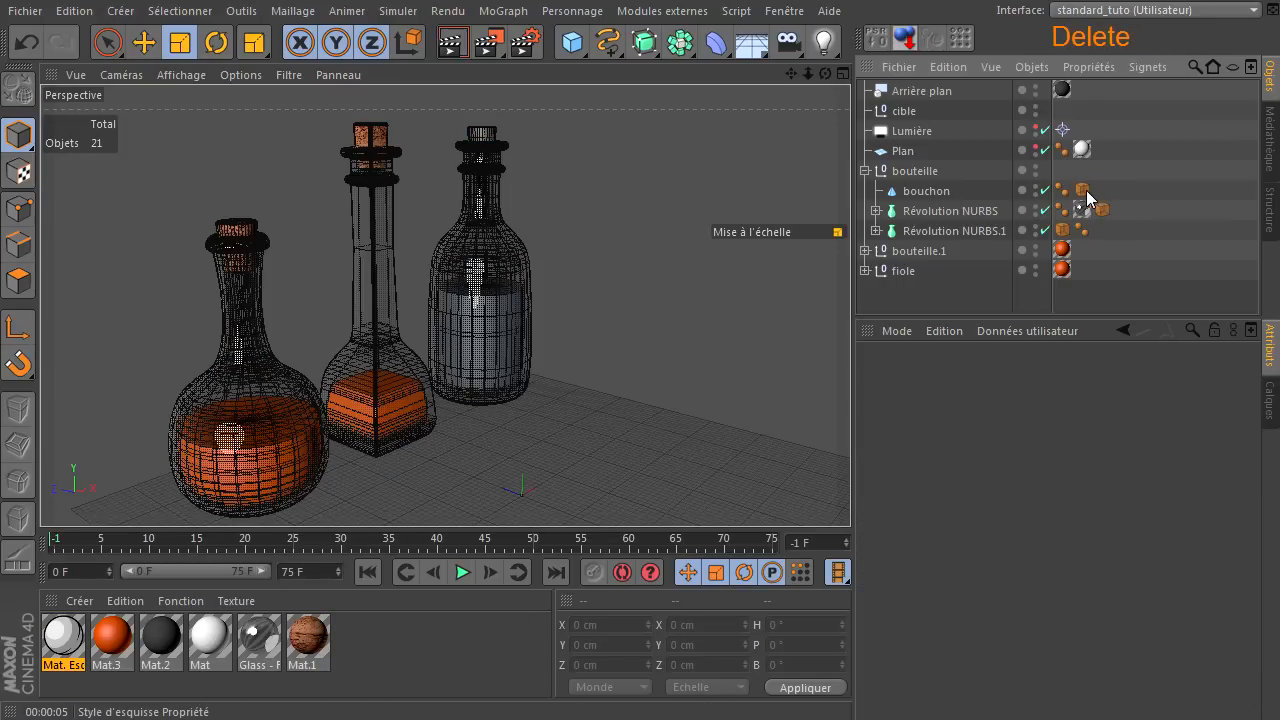
# - Enable shading in bouchon's Style d'esquisse tag, set the first gradient colour to dark brown and render the view
pyautogui.click(1081, 189)
pyautogui.click(1100, 377)
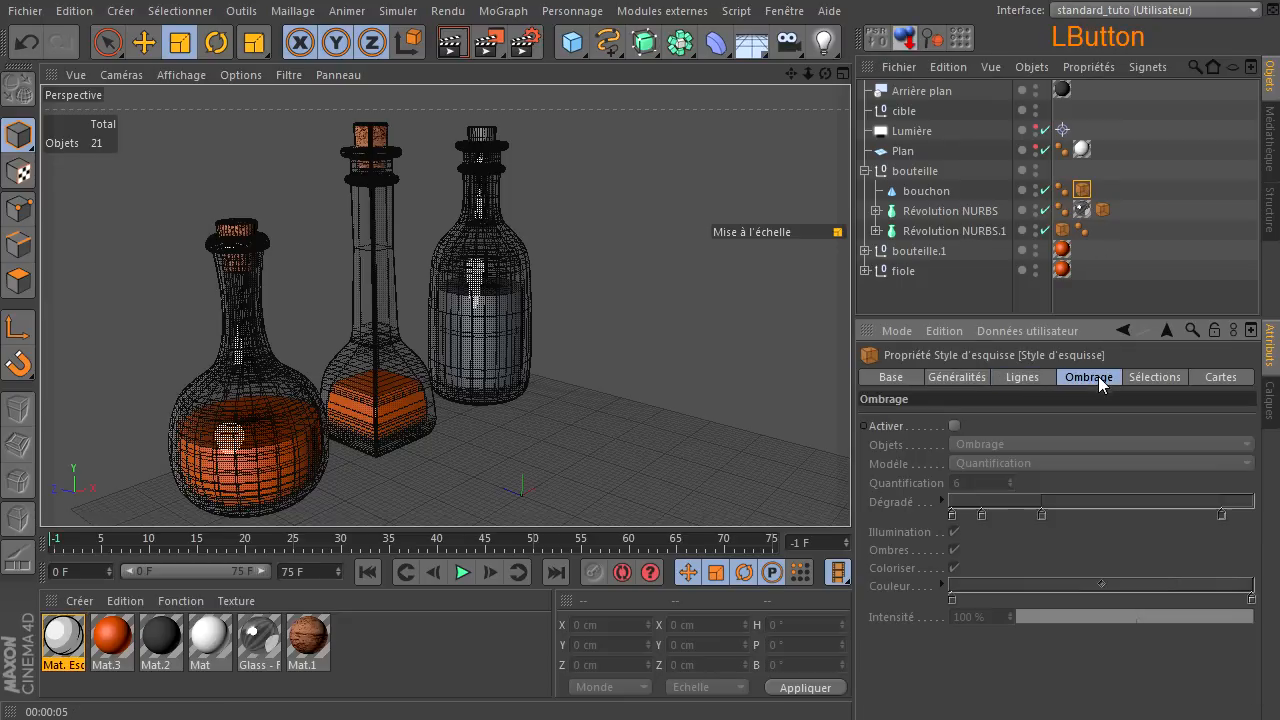
pyautogui.click(956, 425)
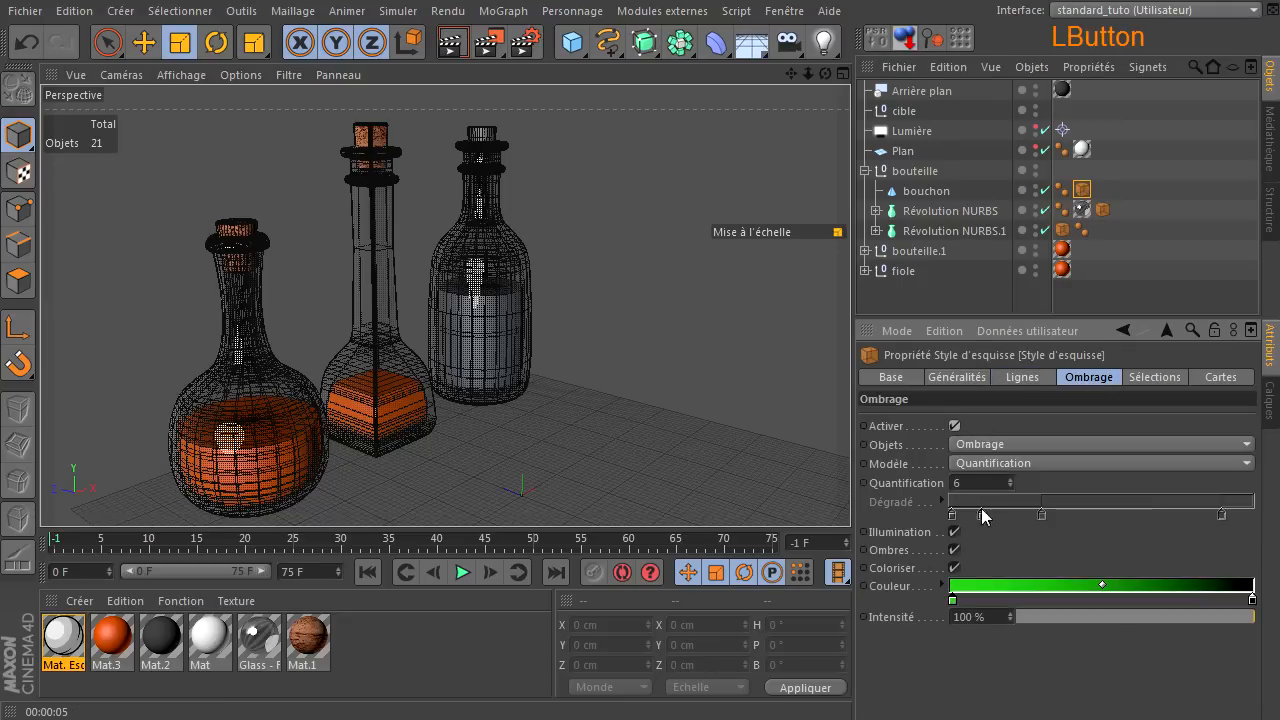
pyautogui.doubleClick(952, 600)
pyautogui.click(911, 521)
pyautogui.click(942, 554)
pyautogui.moveTo(942, 554); pyautogui.dragTo(966, 598)
pyautogui.click(928, 699)
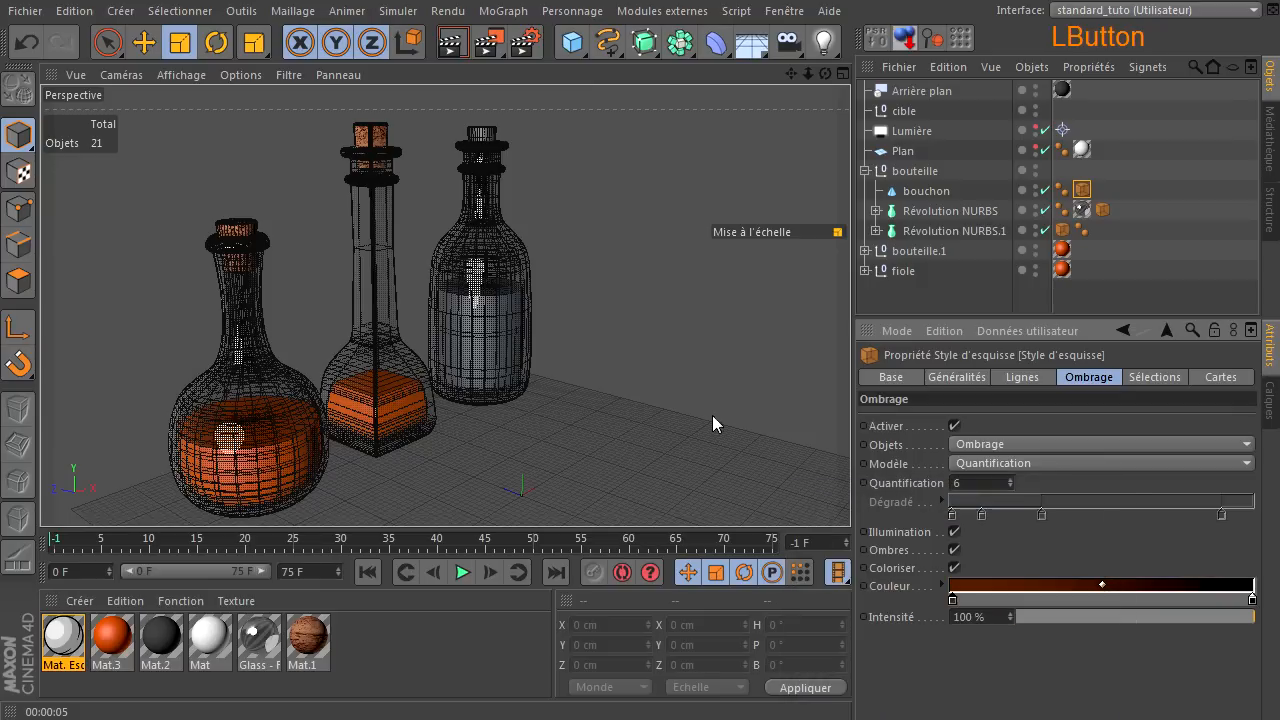
pyautogui.click(456, 42)
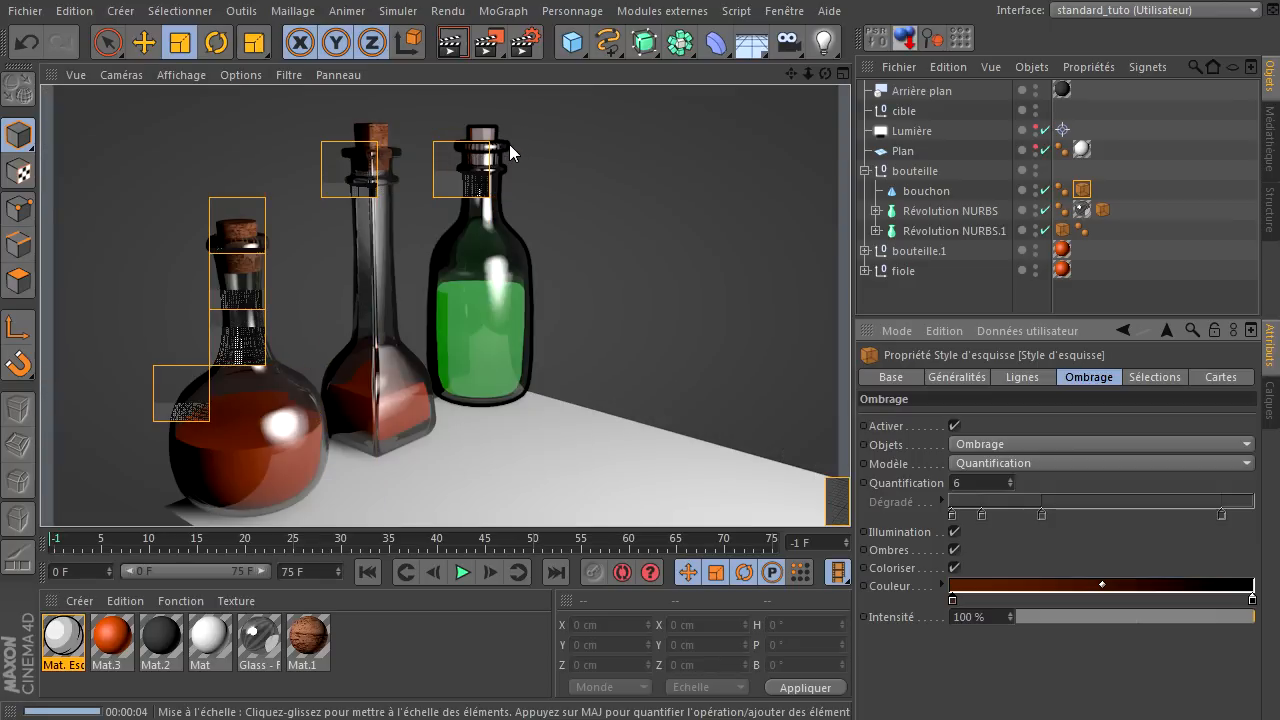
# - Disable Plis, Faux plis and Bordure in bouchon's Style d'esquisse tag and enable Contours instead
pyautogui.click(1022, 384)
pyautogui.moveTo(1090, 437); pyautogui.dragTo(1090, 461)
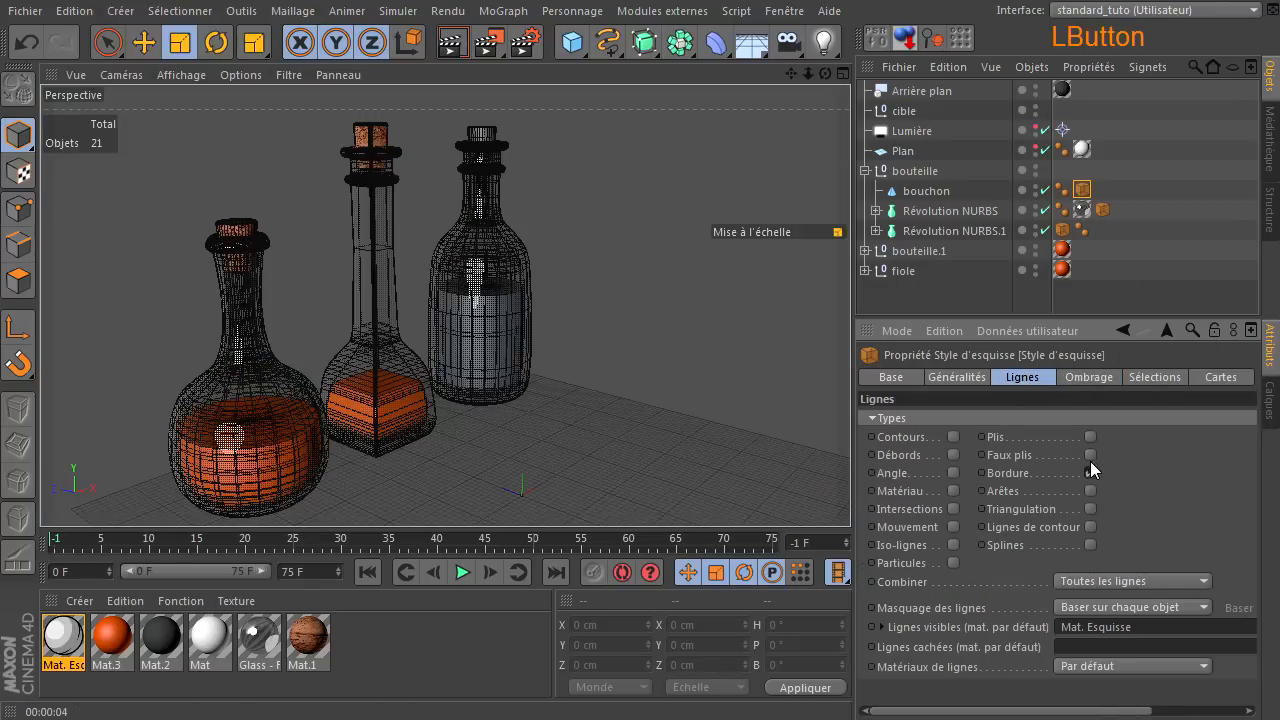
pyautogui.click(451, 40)
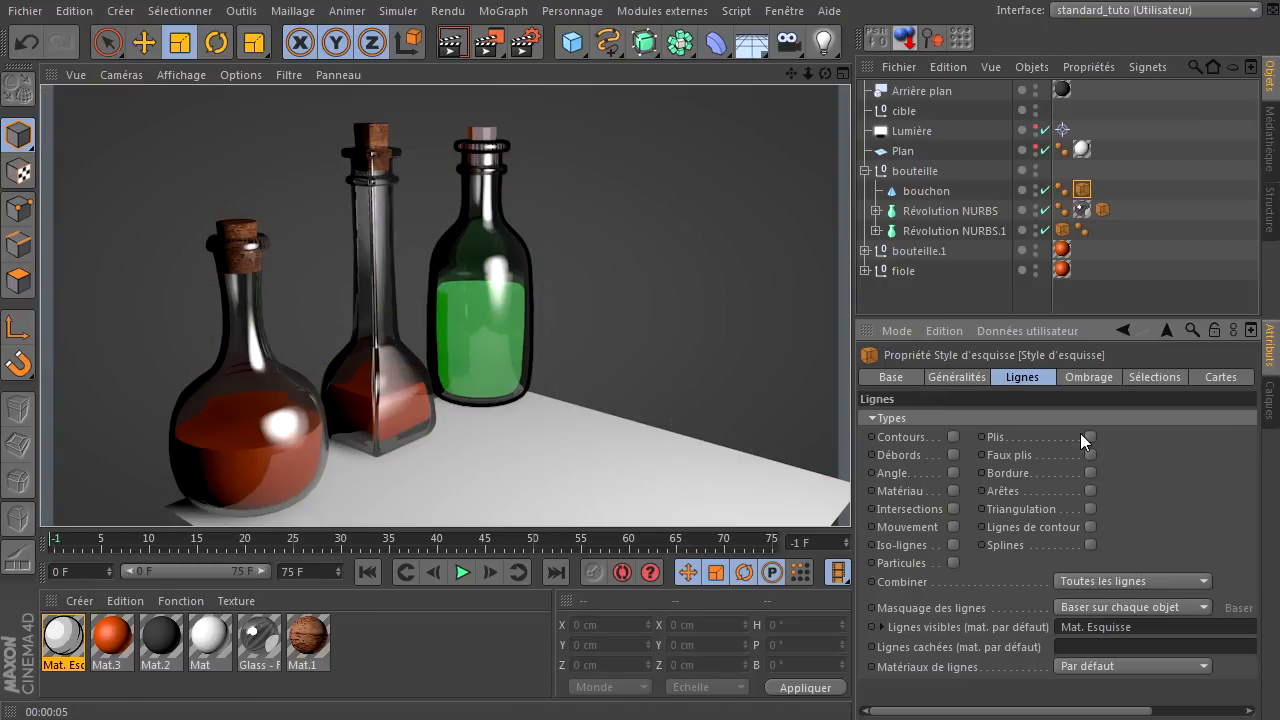
pyautogui.click(1090, 473)
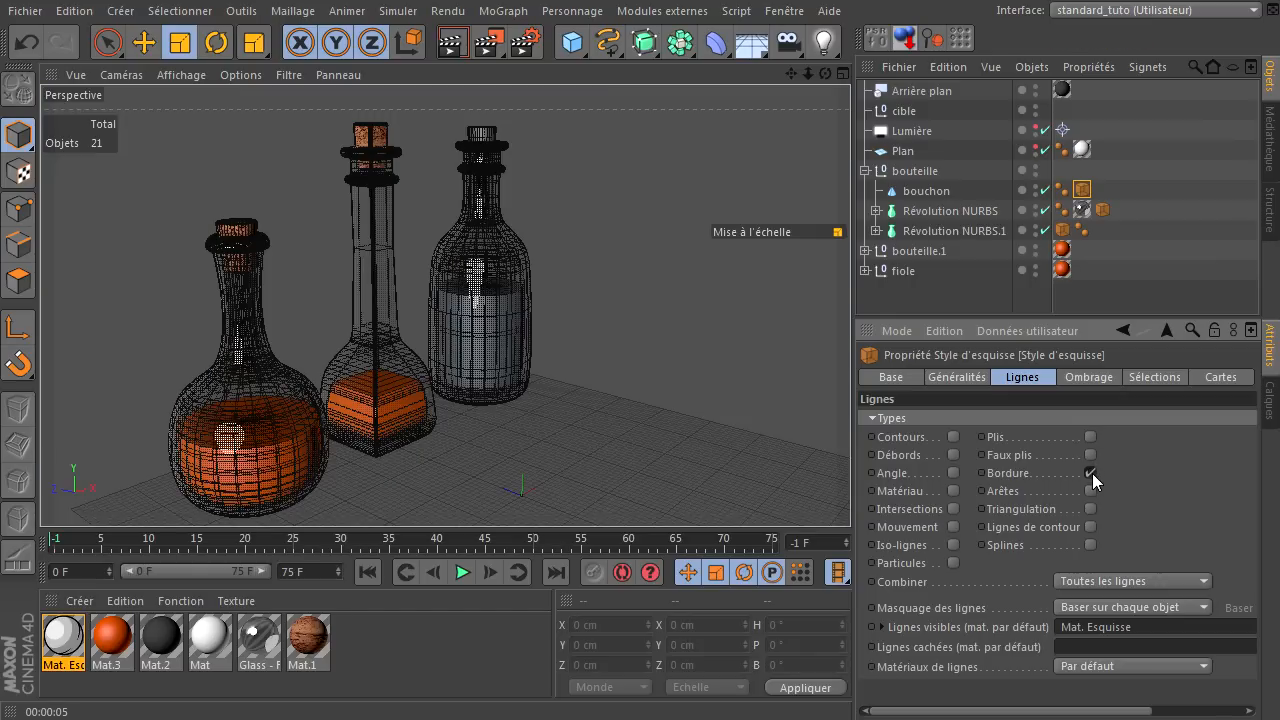
pyautogui.click(1091, 473)
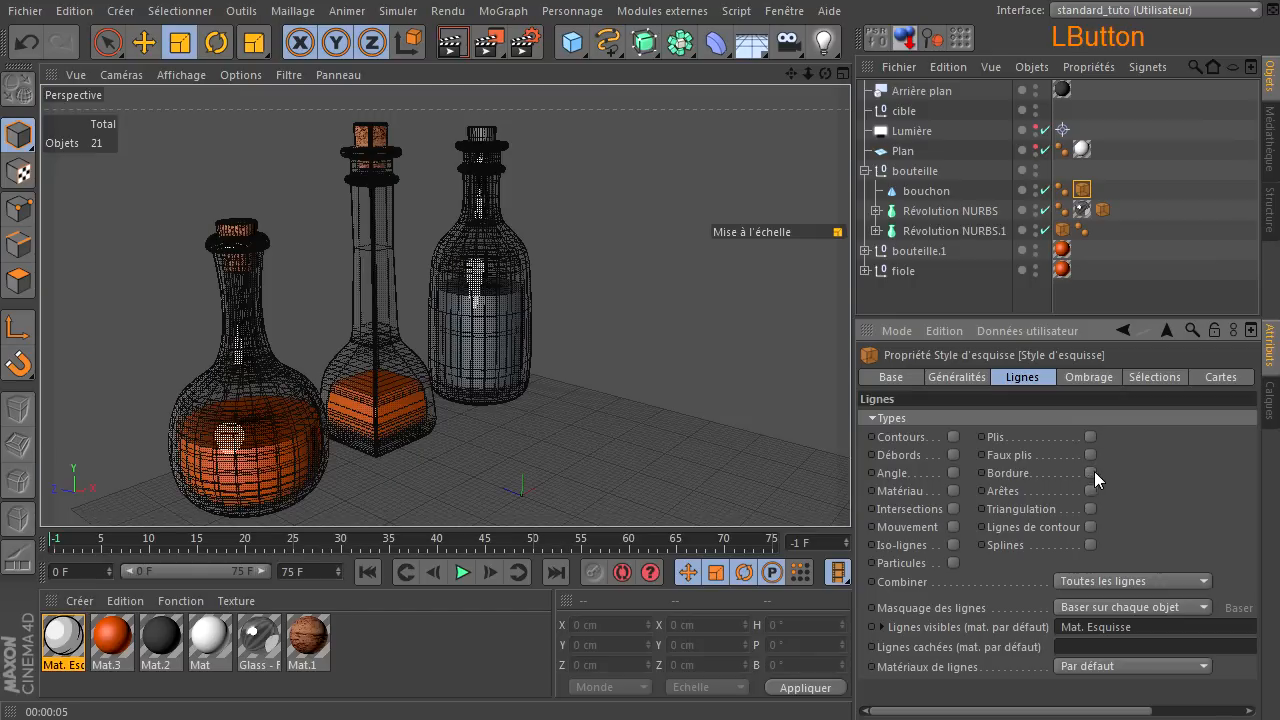
pyautogui.click(953, 437)
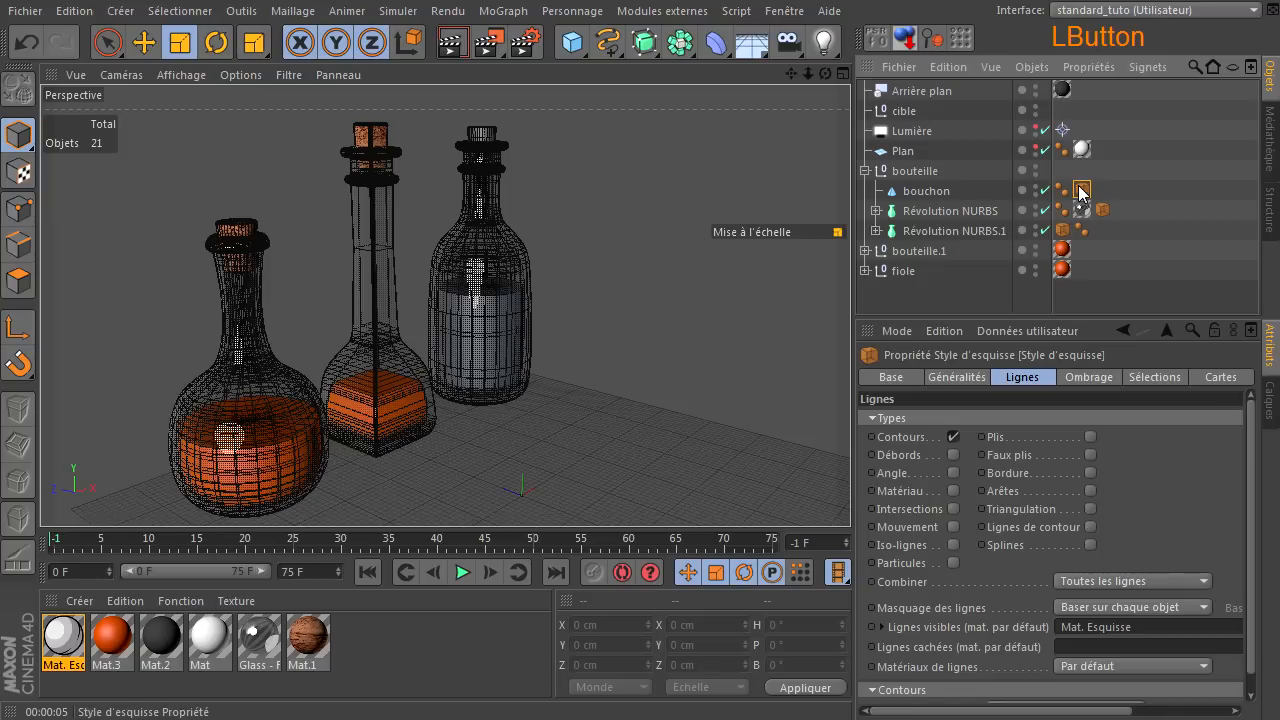
# - Darken the first gradient colour of bouchon's shading to RGB 44, 19, 2 and render a closer view of the bottle
pyautogui.click(1100, 377)
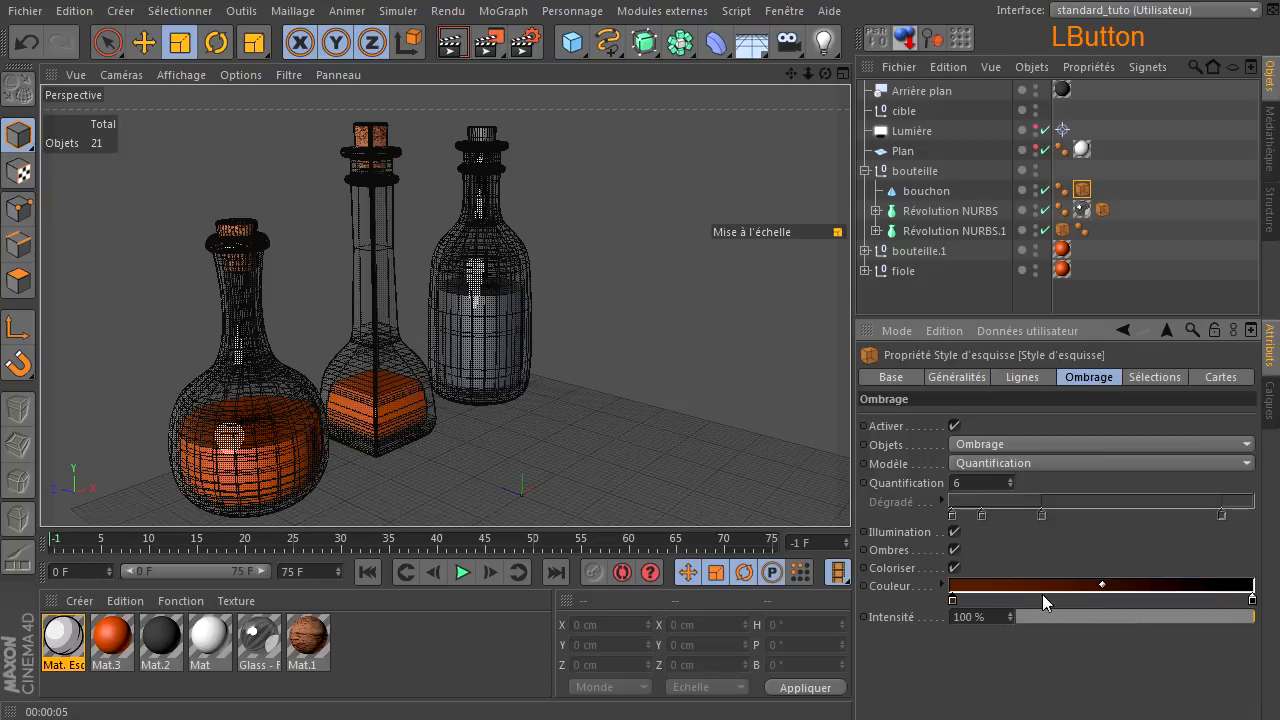
pyautogui.doubleClick(953, 599)
pyautogui.moveTo(900, 594); pyautogui.dragTo(956, 612)
pyautogui.click(914, 690)
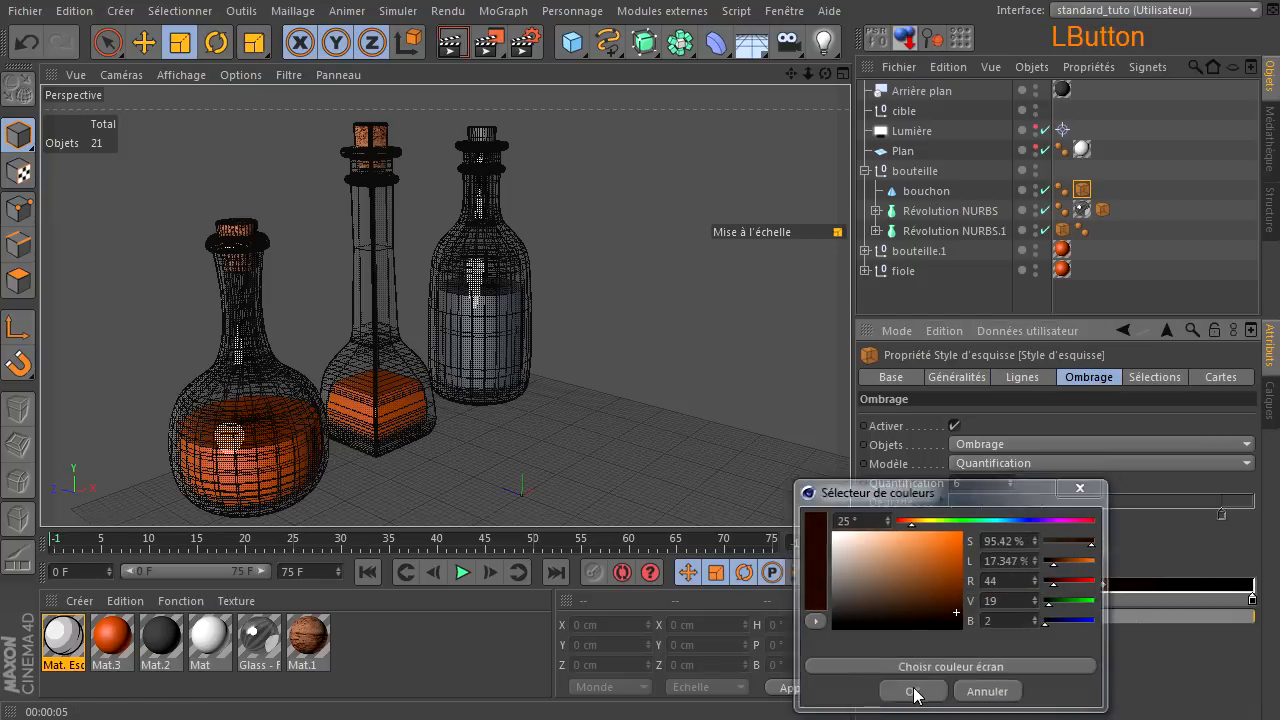
pyautogui.scroll(4, 450, 117)
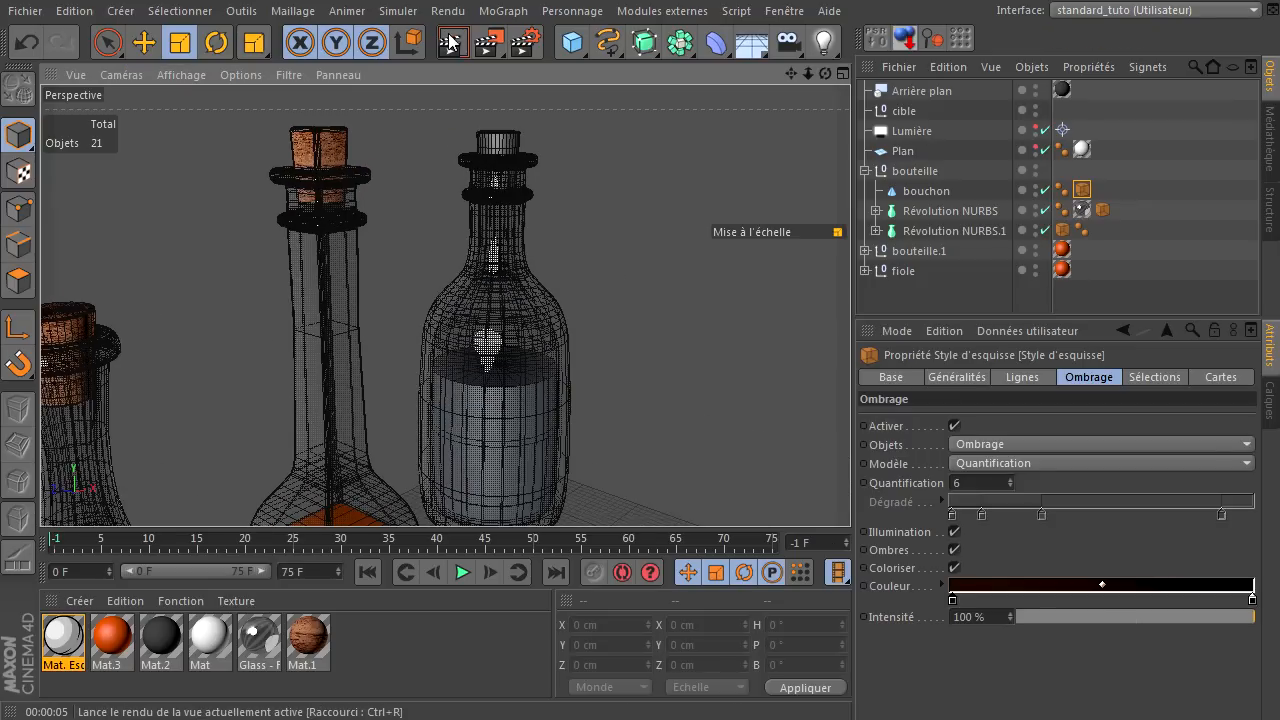
pyautogui.click(450, 42)
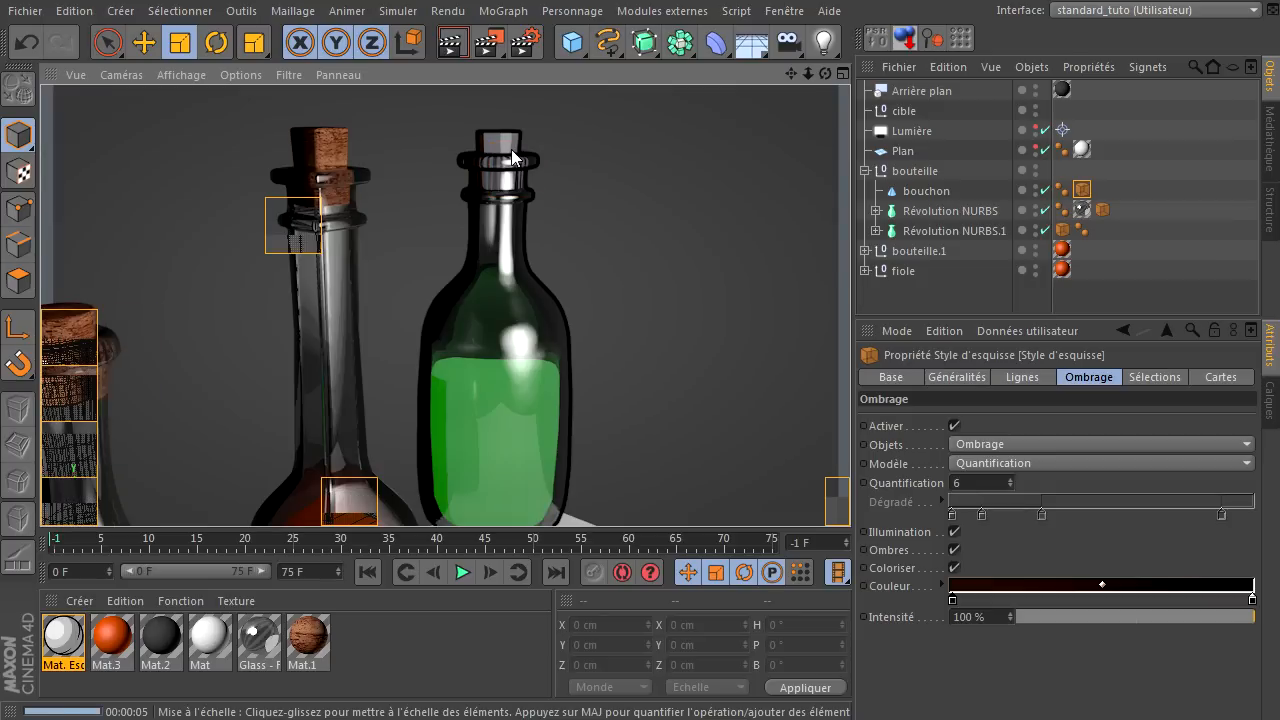
# - Apply the Mat.1 wood material to bouchon, place it before the Style d'esquisse tag and render the cork close up
pyautogui.moveTo(313, 655); pyautogui.dragTo(927, 192)
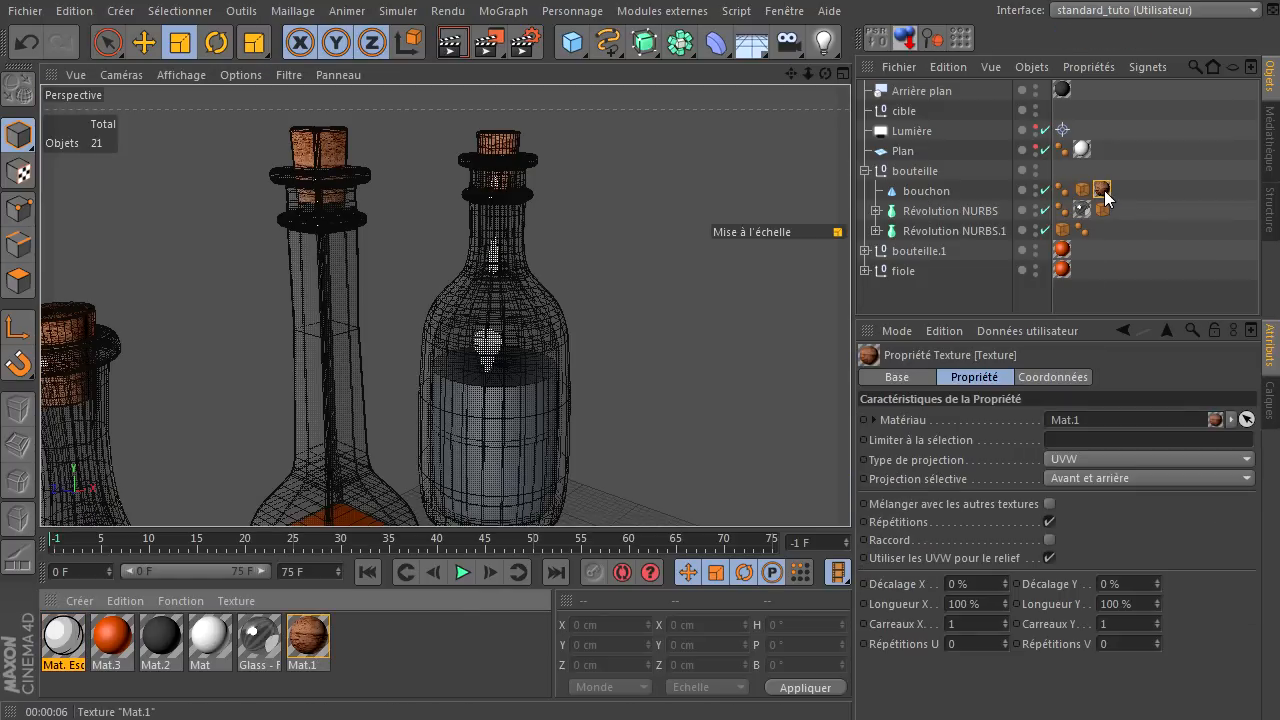
pyautogui.moveTo(1101, 189); pyautogui.dragTo(1071, 189)
pyautogui.click(448, 43)
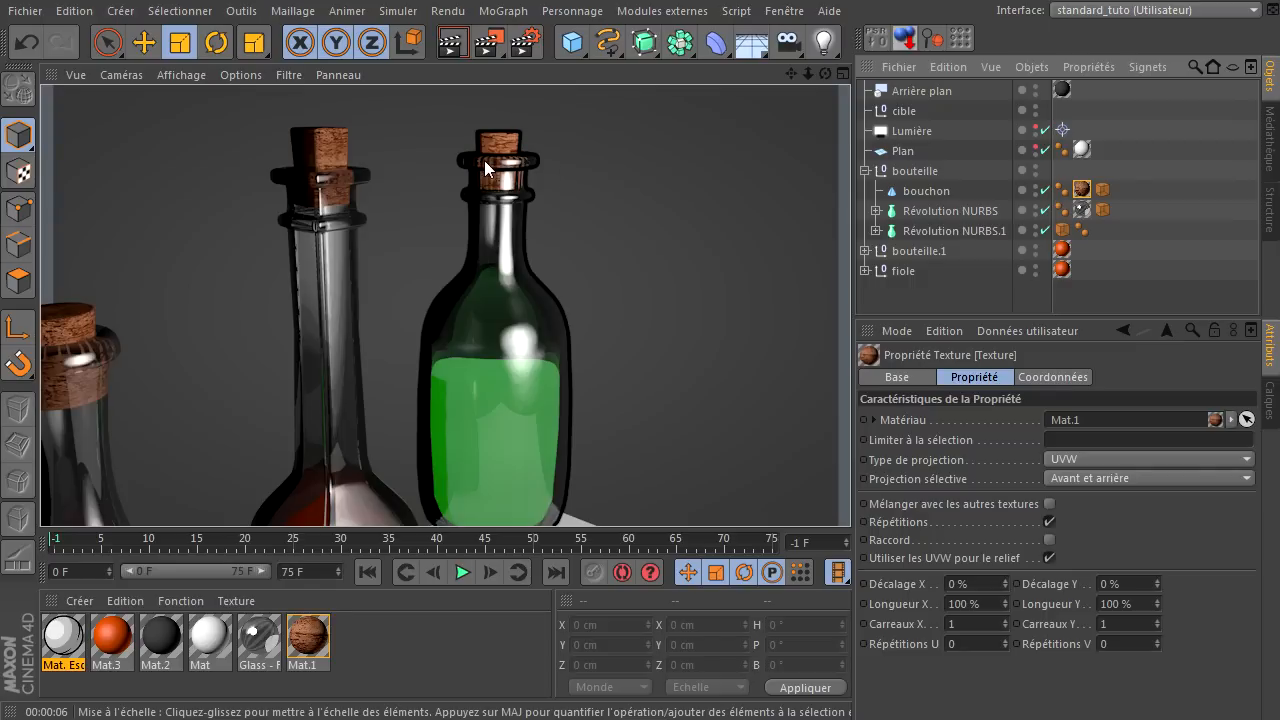
pyautogui.scroll(2, 488, 203)
pyautogui.click(452, 42)
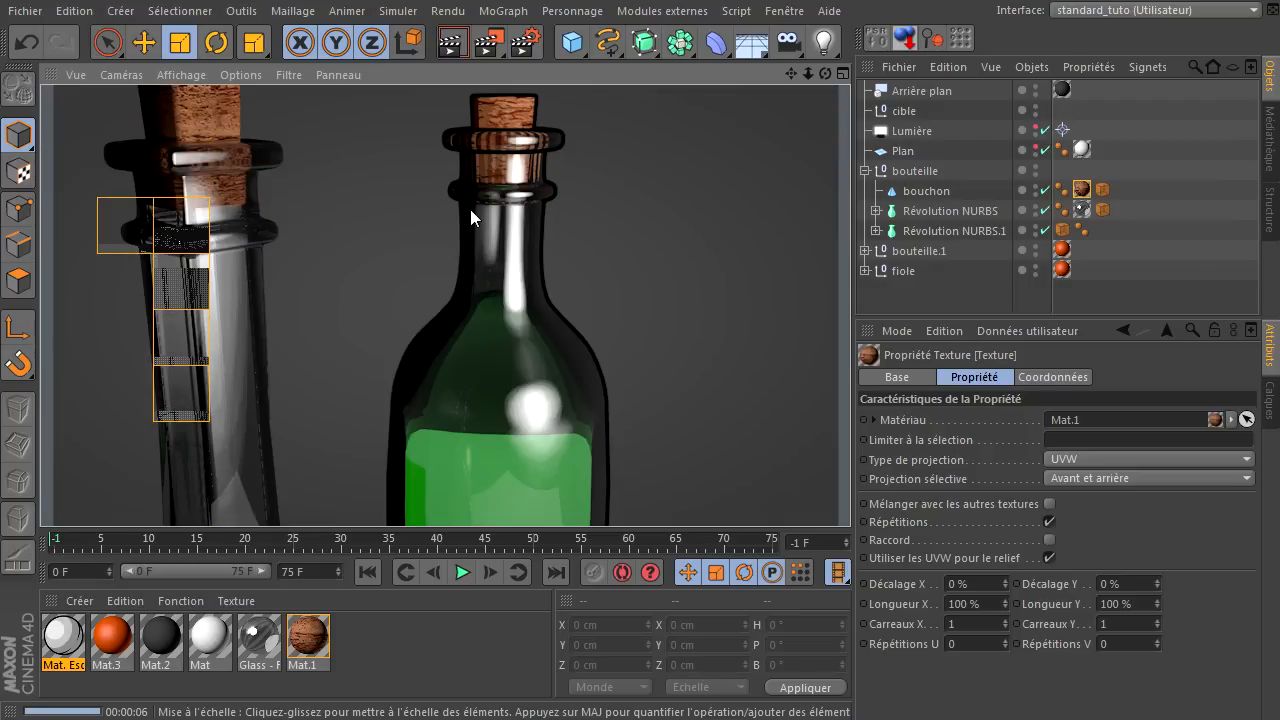
# - Copy the Style d'esquisse tags of bouteille's cork, glass and liquid to the matching objects in bouteille.1
pyautogui.scroll(-8, 183, 227)
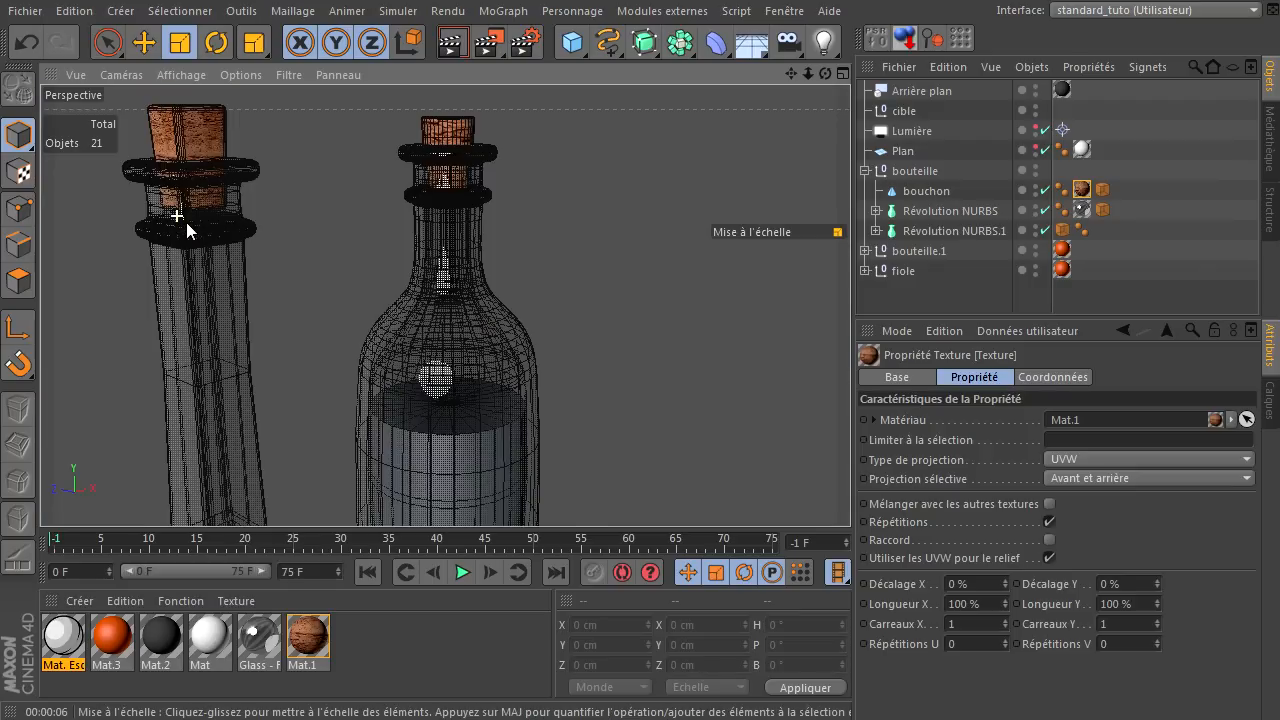
pyautogui.moveTo(790, 74); pyautogui.dragTo(857, 237)
pyautogui.click(865, 251)
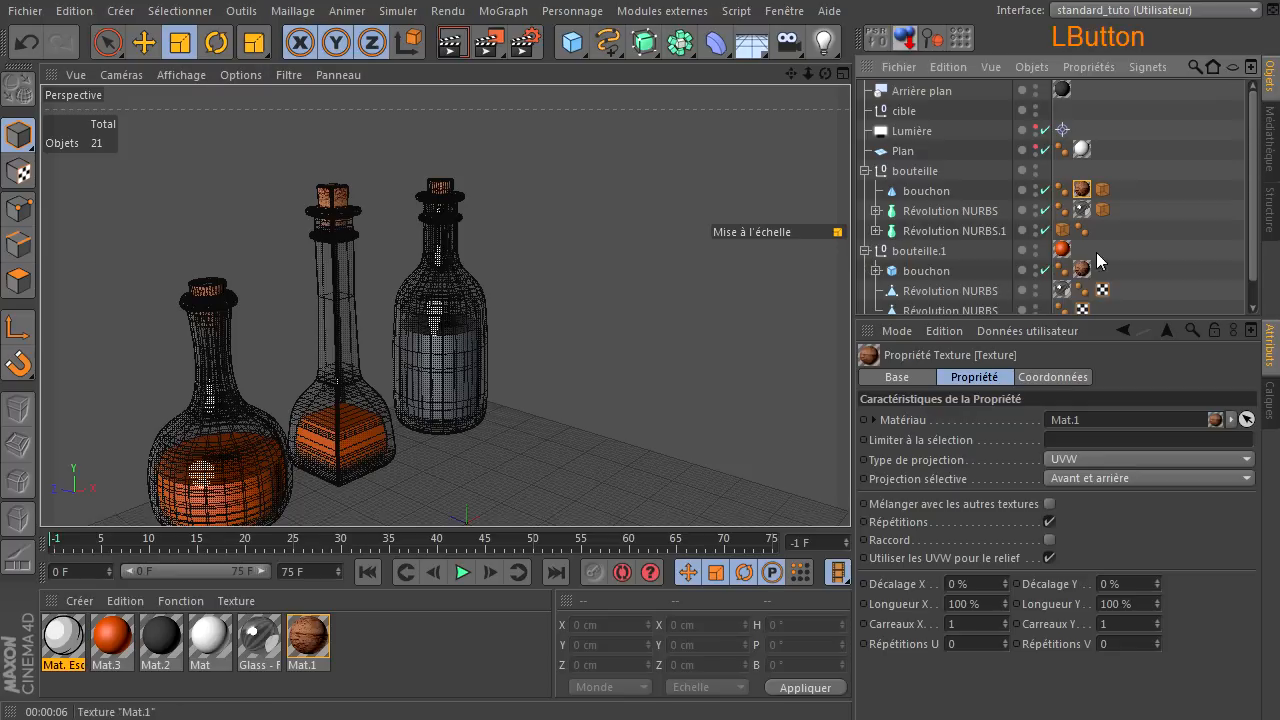
pyautogui.scroll(-1, 1132, 236)
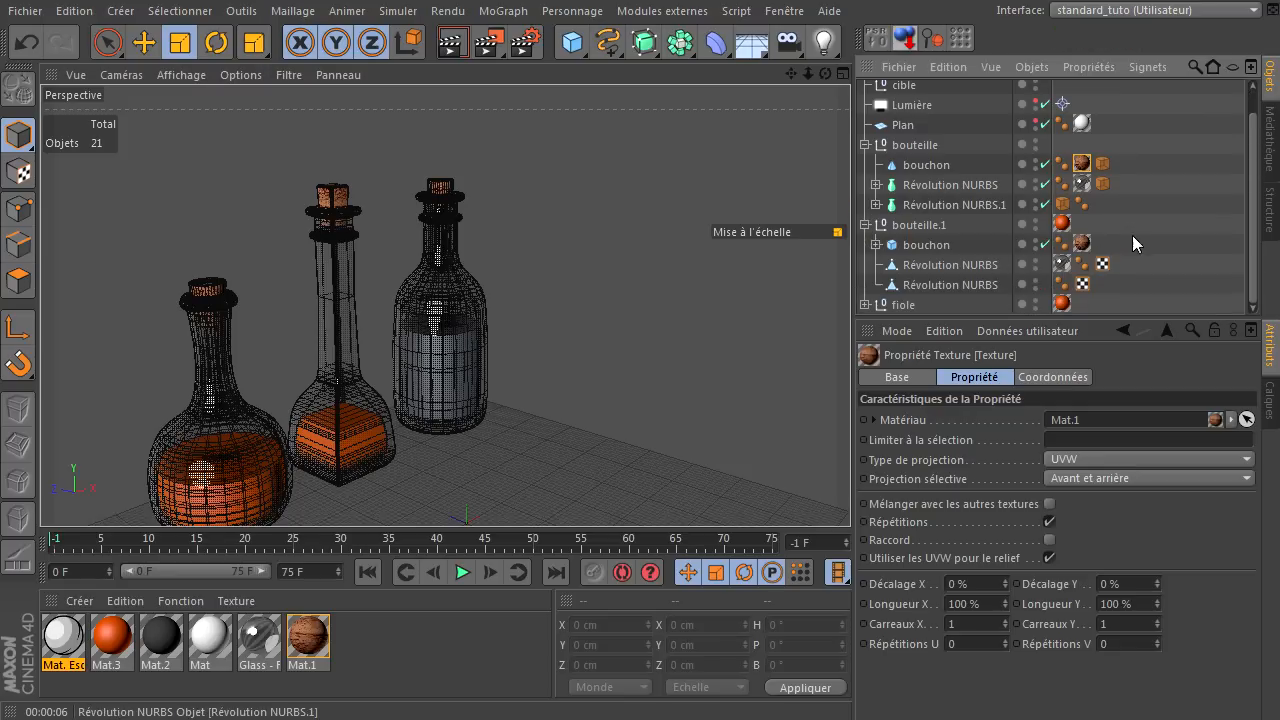
pyautogui.click(1102, 163)
pyautogui.keyDown('ctrl'); pyautogui.moveTo(1104, 165); pyautogui.dragTo(1103, 245); pyautogui.keyUp('ctrl')
pyautogui.moveTo(1101, 184); pyautogui.dragTo(1121, 265)
pyautogui.moveTo(1063, 206)
pyautogui.mouseDown()
pyautogui.moveTo(1083, 270)
pyautogui.moveTo(1102, 285)
pyautogui.mouseUp()
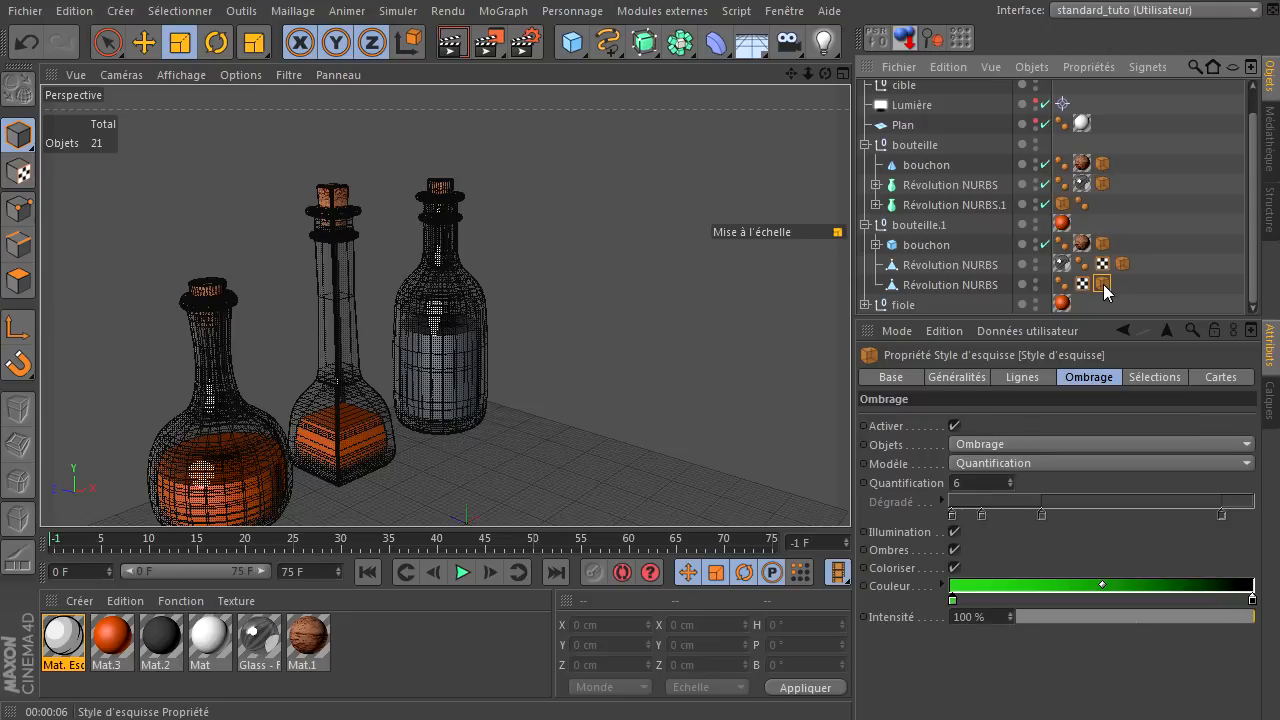
# - Delete the orange Mat.3 material tag from bouteille.1 and render a closer view of the bottles
pyautogui.moveTo(1062, 224); pyautogui.dragTo(1078, 234)
pyautogui.press('Delete')
pyautogui.click(580, 300)
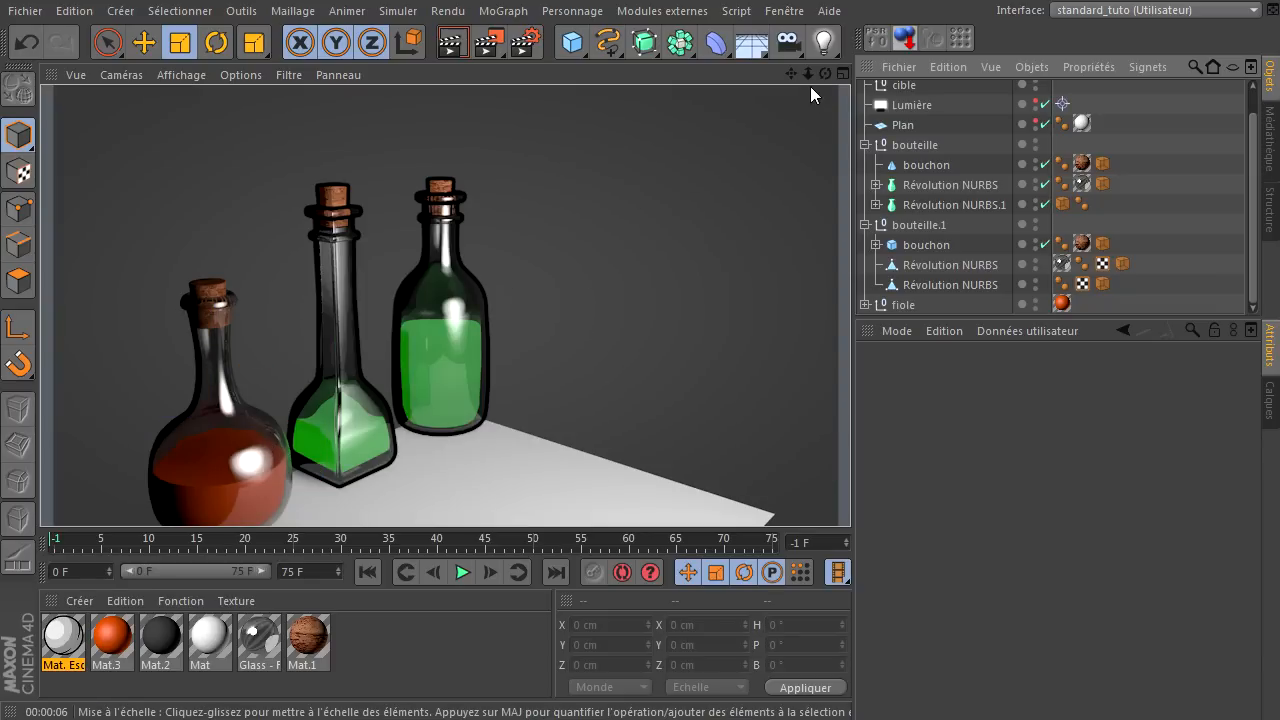
pyautogui.moveTo(806, 74); pyautogui.dragTo(453, 399)
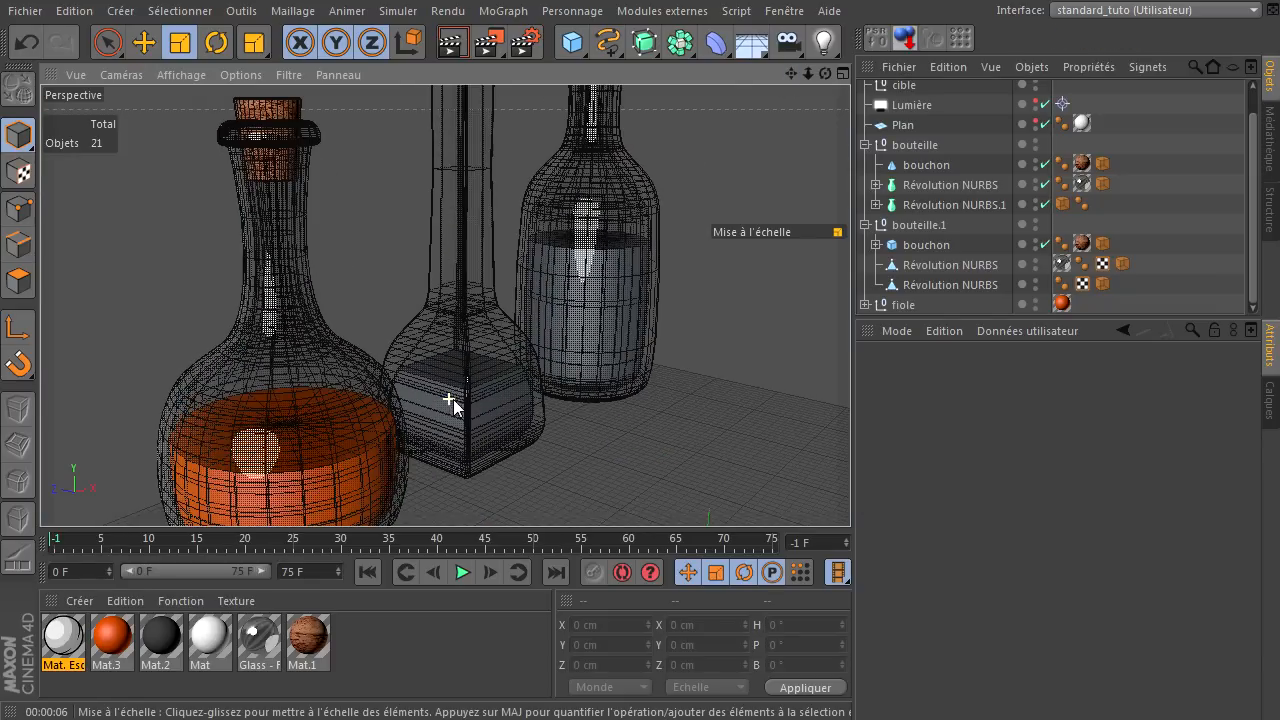
pyautogui.click(452, 44)
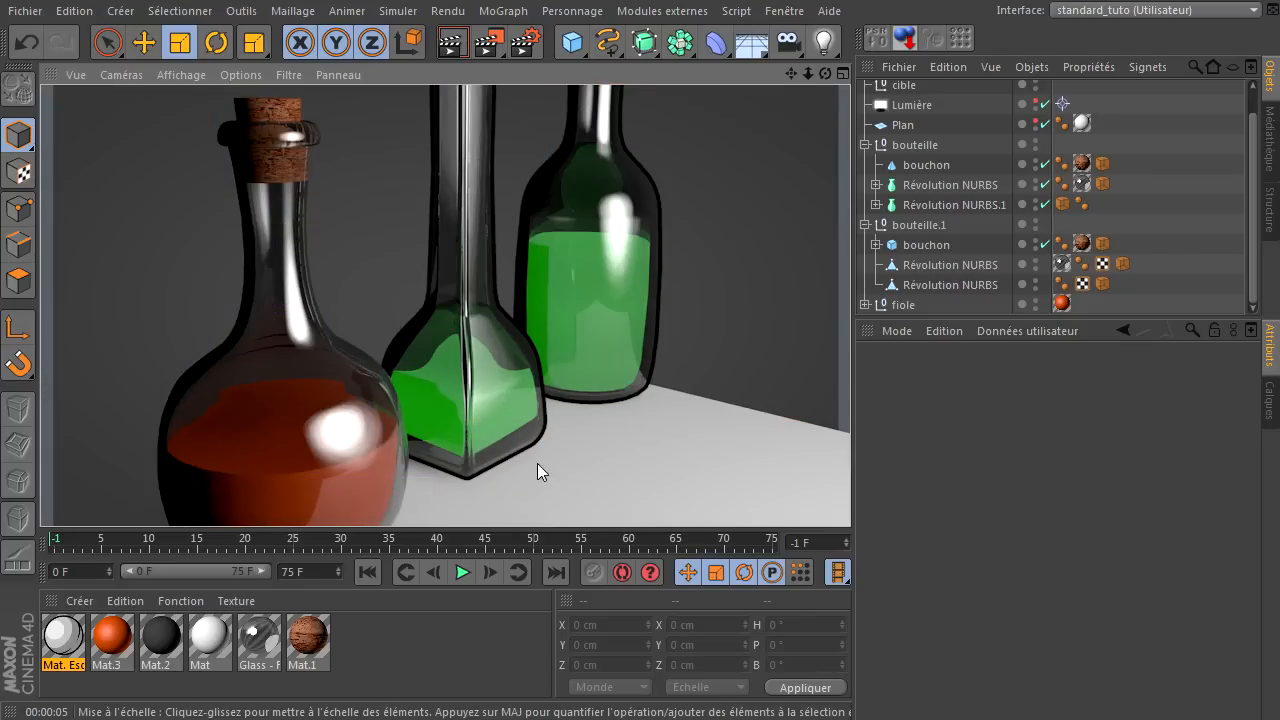
pyautogui.click(543, 408)
pyautogui.keyDown('alt'); pyautogui.moveTo(461, 295); pyautogui.dragTo(412, 384, button='right'); pyautogui.keyUp('alt')
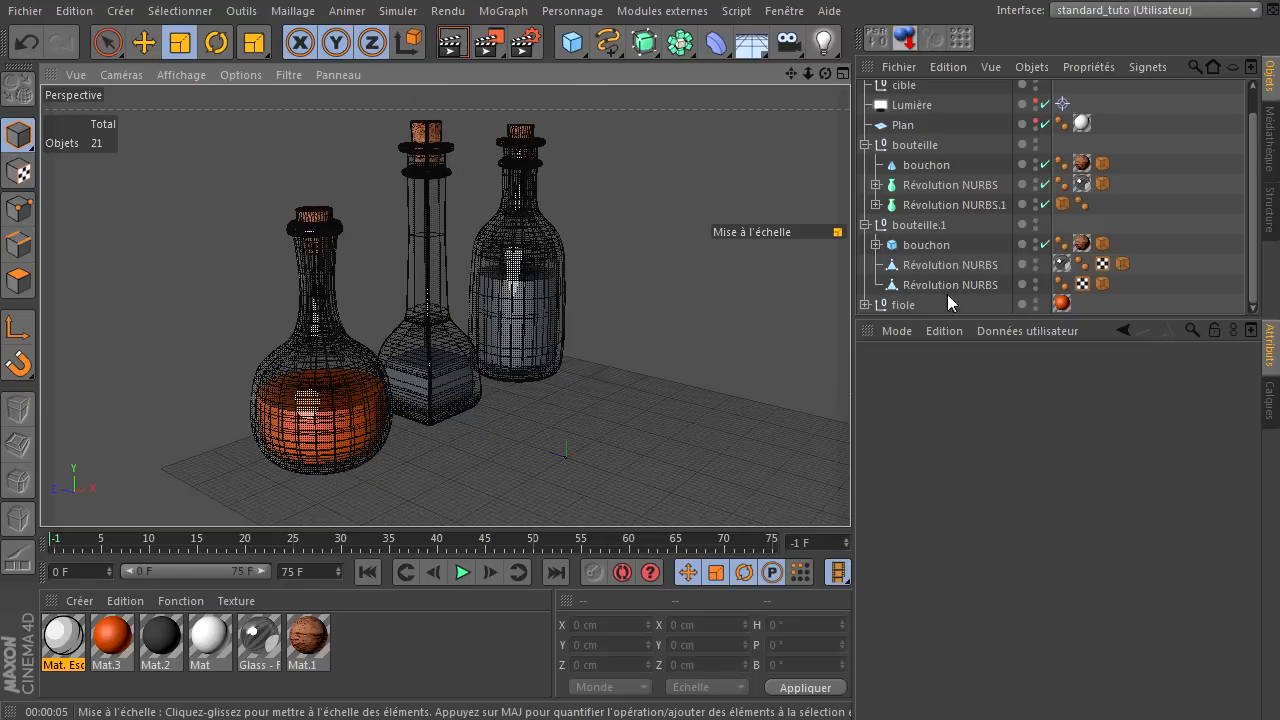
# - Disable Réflexion in the Glass - Flint material and set its specular Largeur interne to 39 %
pyautogui.click(1122, 263)
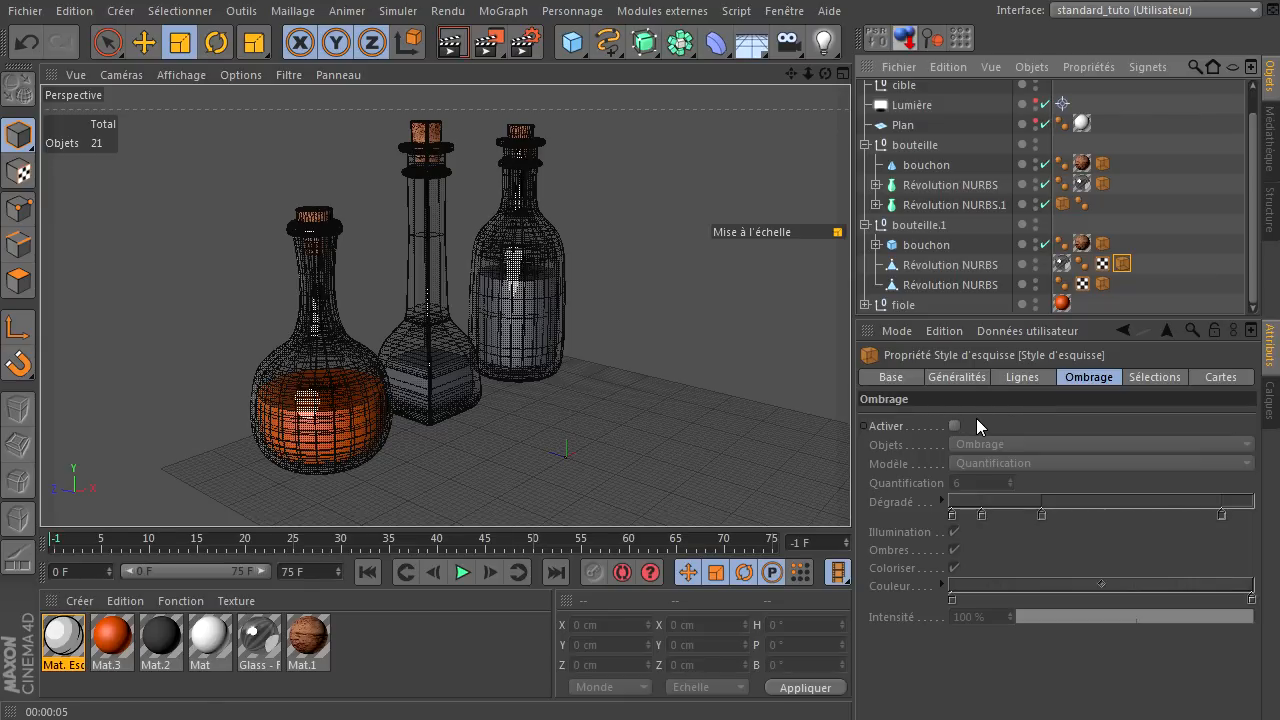
pyautogui.click(1060, 266)
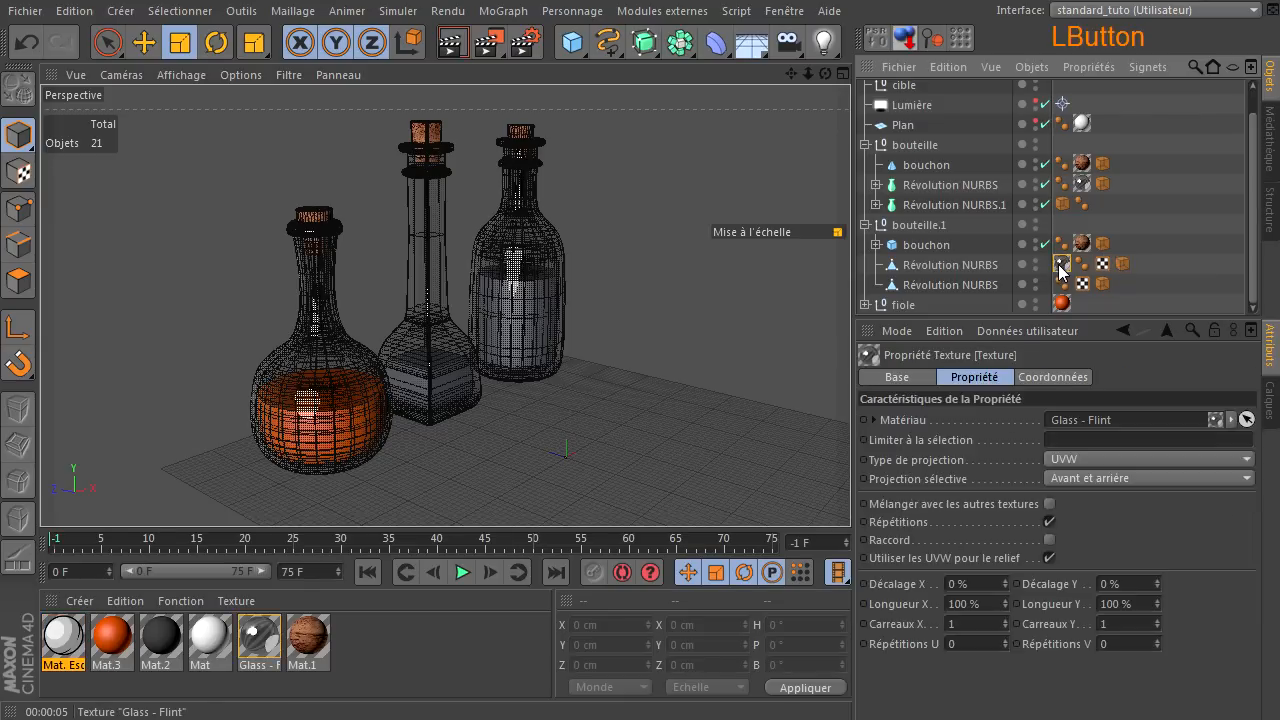
pyautogui.click(262, 650)
pyautogui.doubleClick(262, 650)
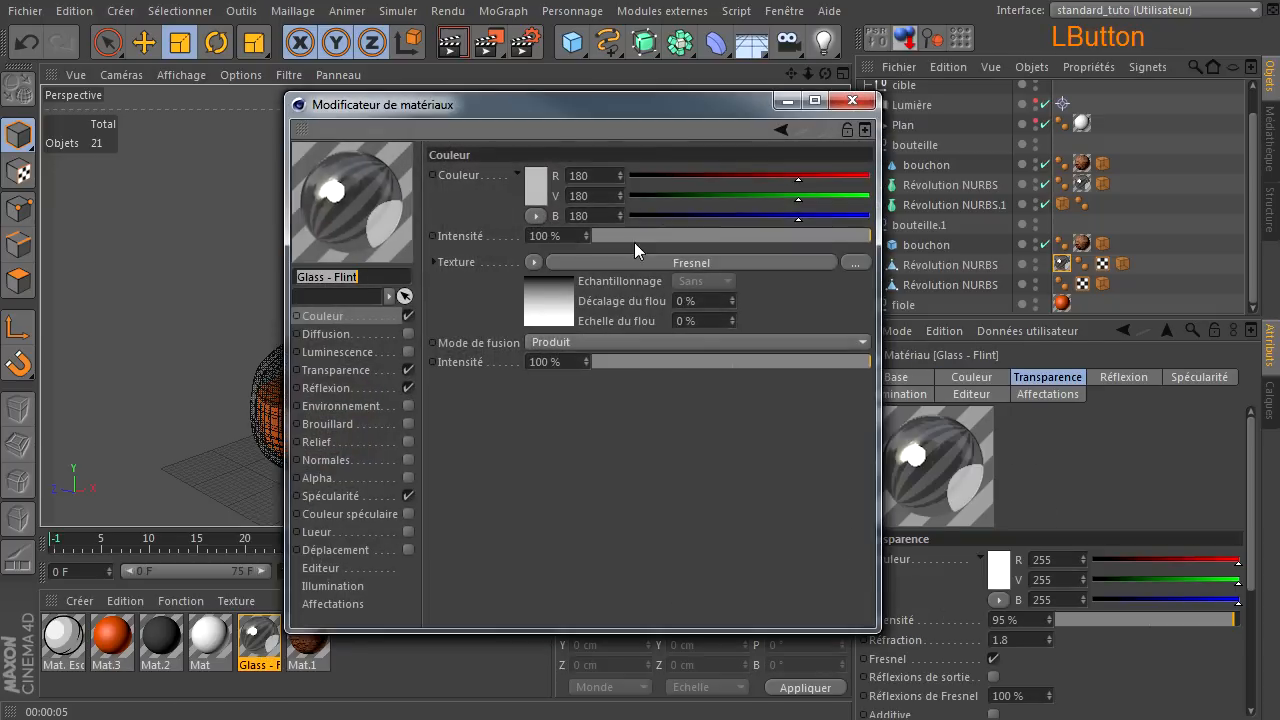
pyautogui.moveTo(641, 102); pyautogui.dragTo(893, 158)
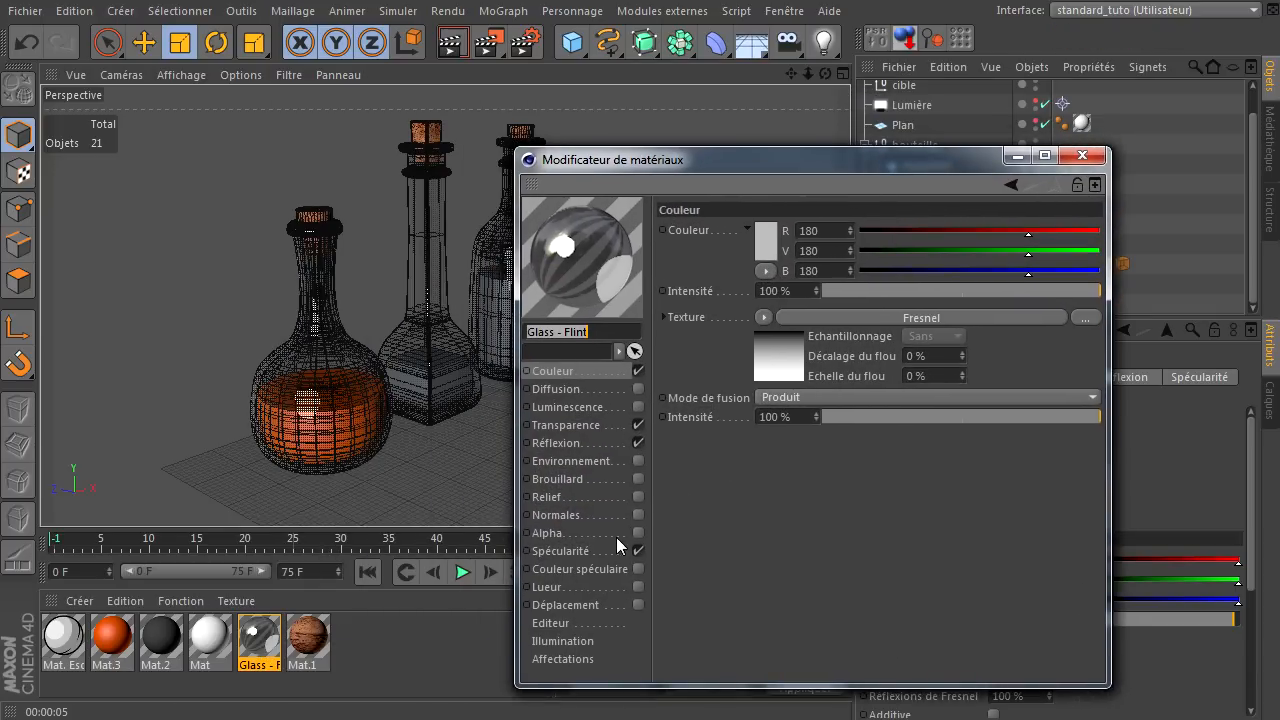
pyautogui.click(637, 443)
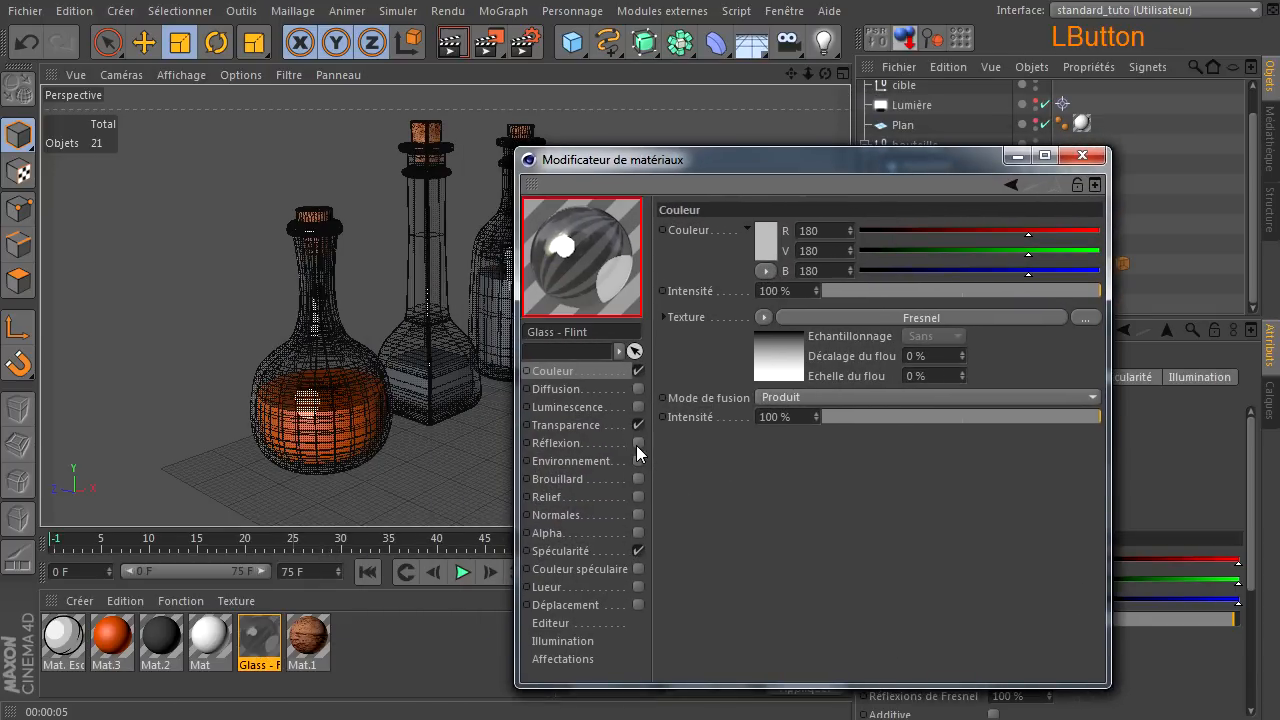
pyautogui.click(577, 550)
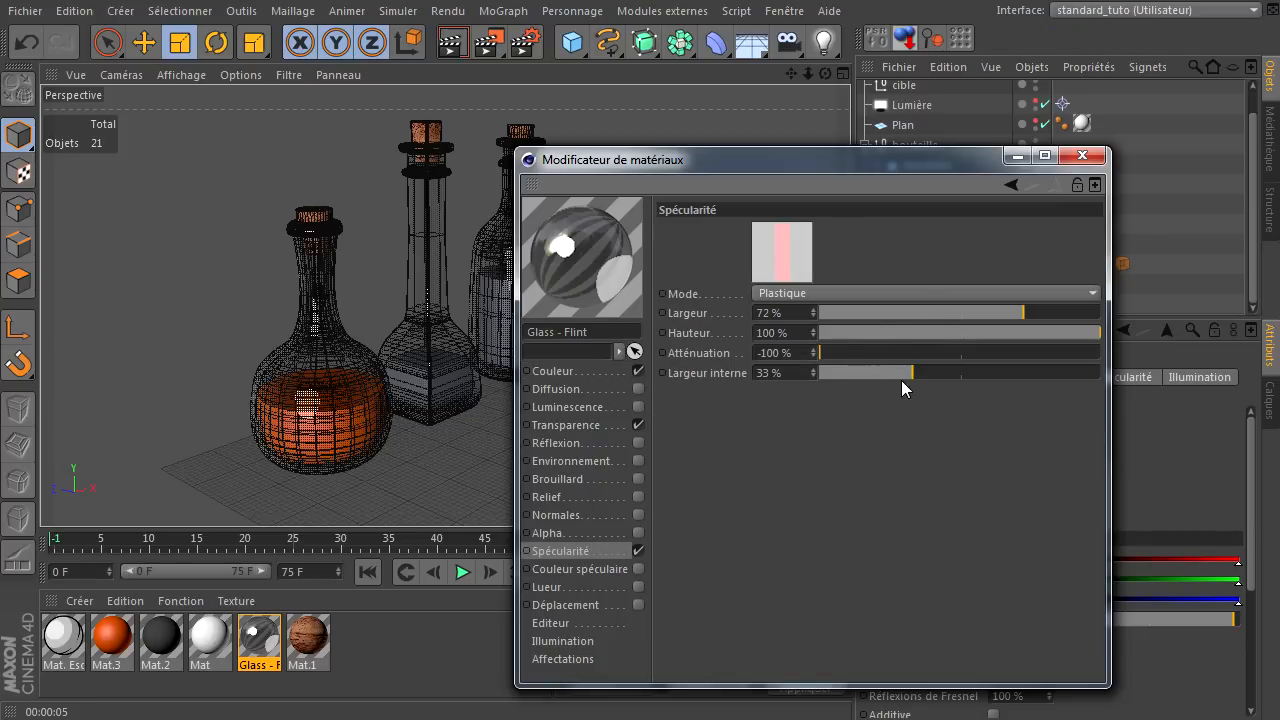
pyautogui.moveTo(922, 375); pyautogui.dragTo(927, 372)
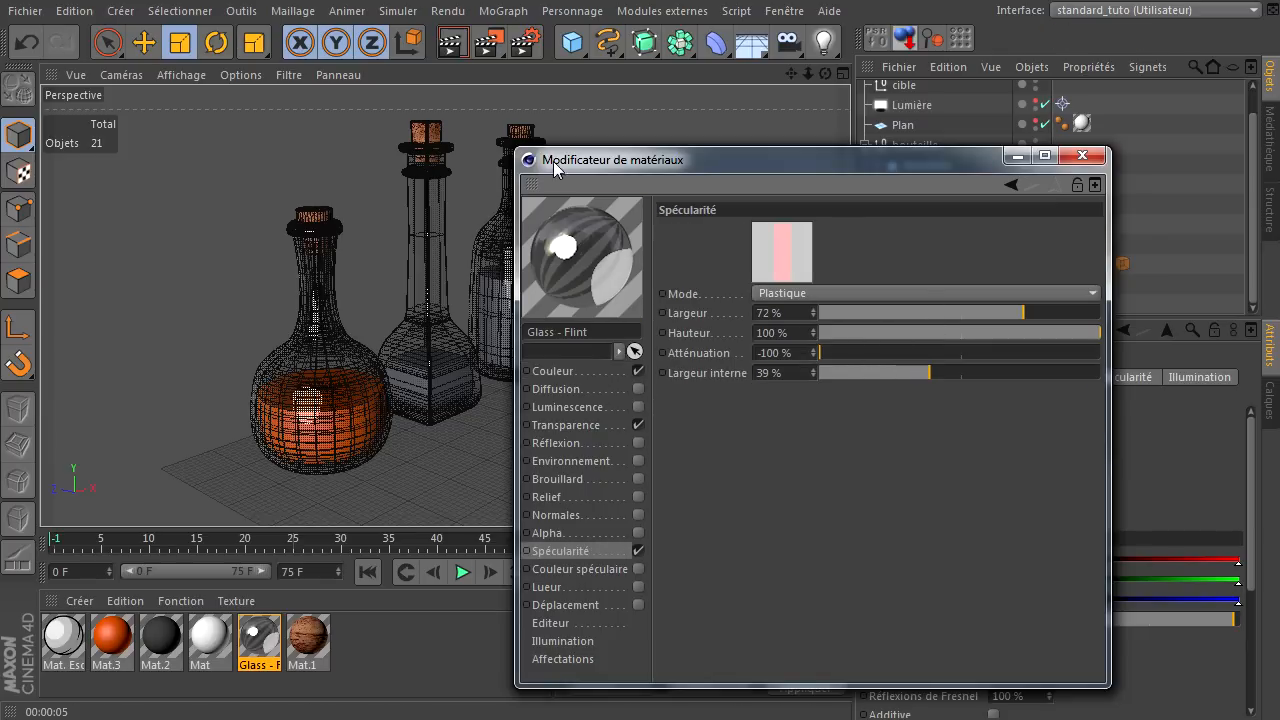
# - Try a specular Largeur of 81 % on Glass - Flint in a render, restore 72 % and render again
pyautogui.moveTo(587, 162); pyautogui.dragTo(695, 141)
pyautogui.moveTo(1131, 291); pyautogui.dragTo(1156, 291)
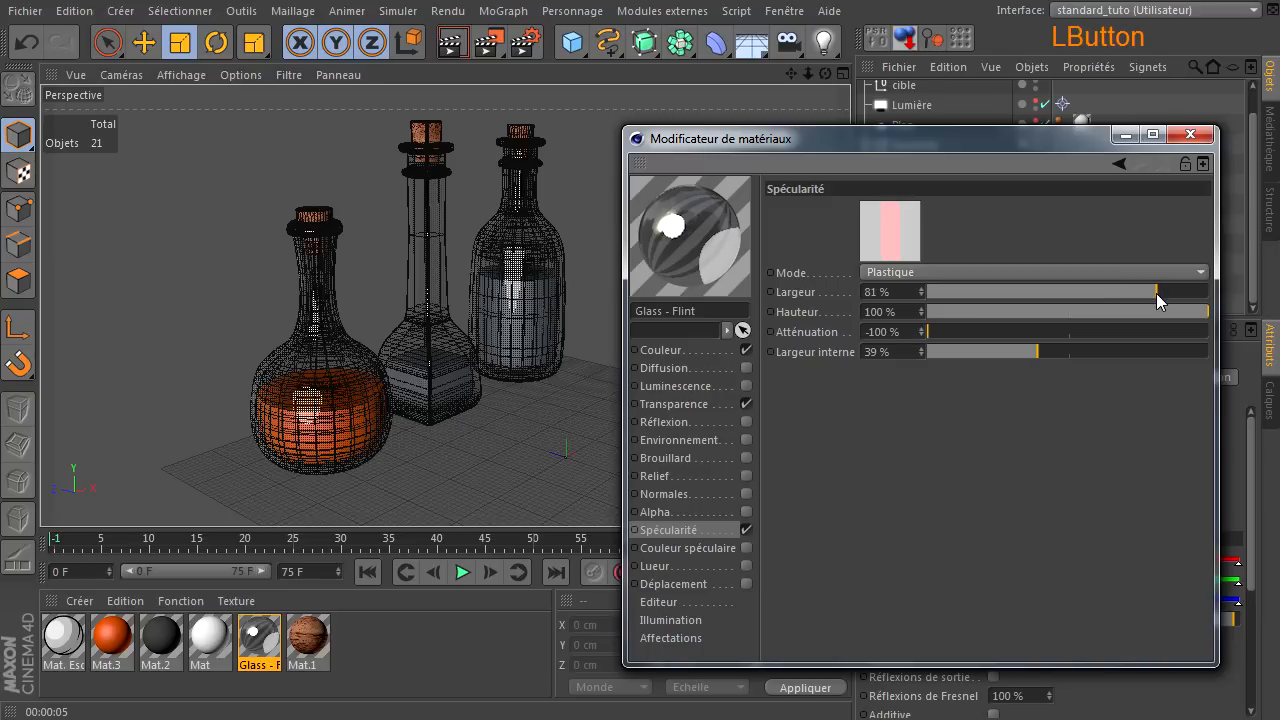
pyautogui.click(452, 42)
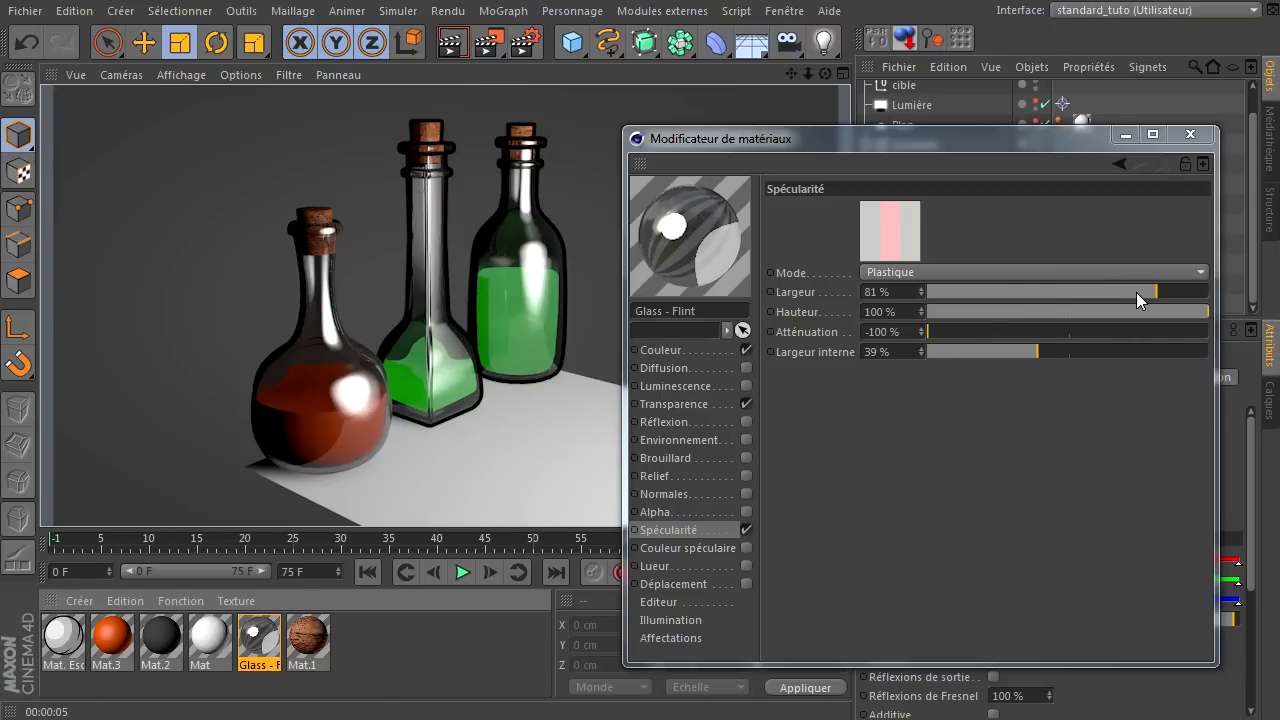
pyautogui.moveTo(1136, 292); pyautogui.dragTo(1133, 292)
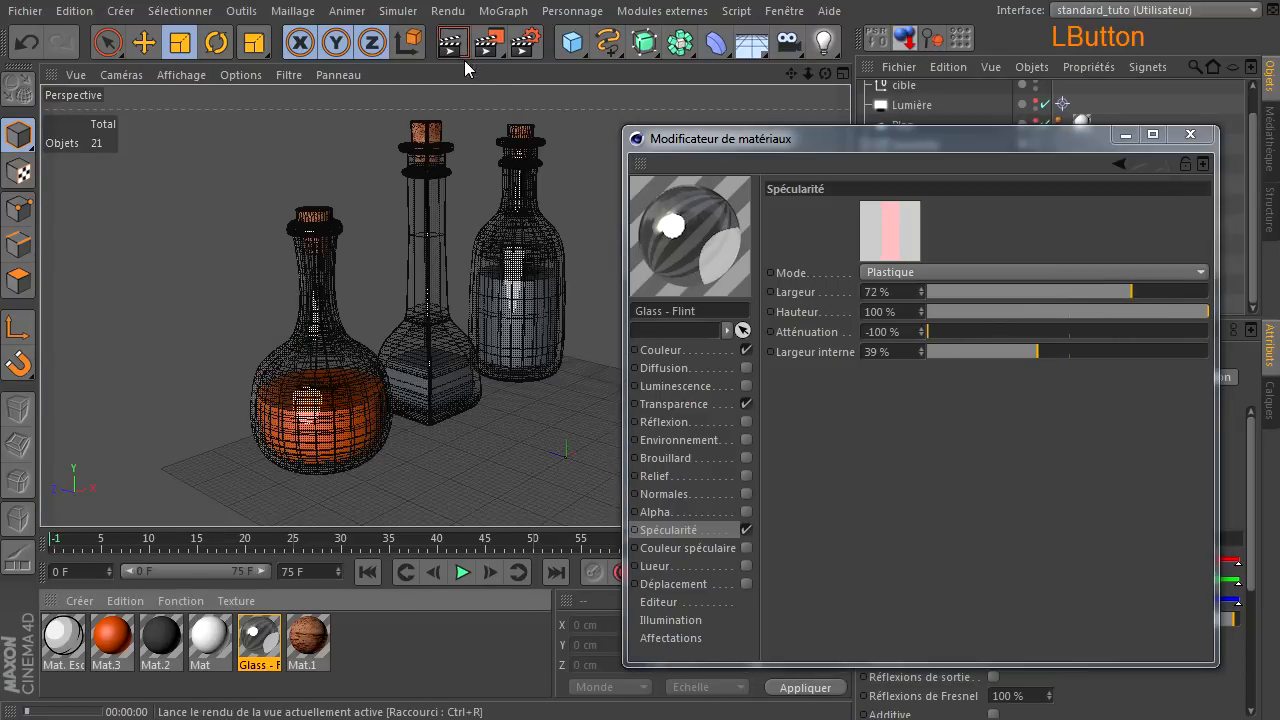
pyautogui.click(460, 52)
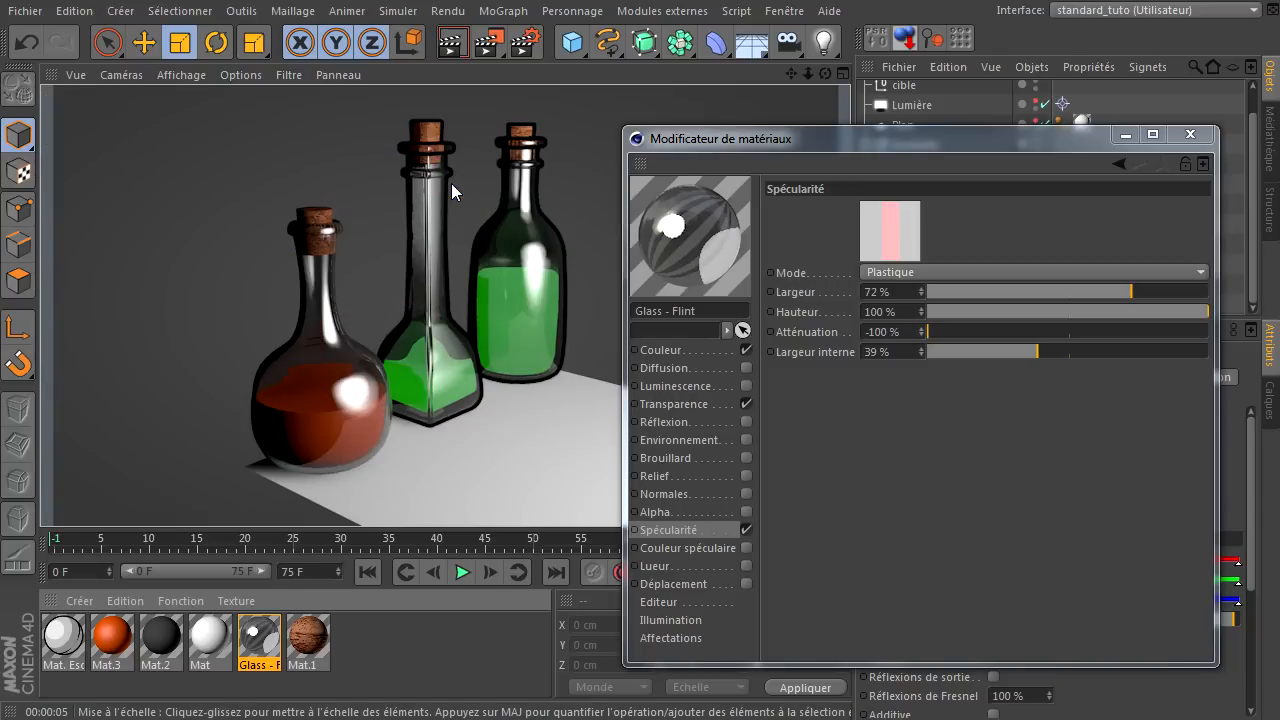
# - Render the three bottles from a higher viewpoint to examine the glass highlights and outlines
pyautogui.click(850, 497)
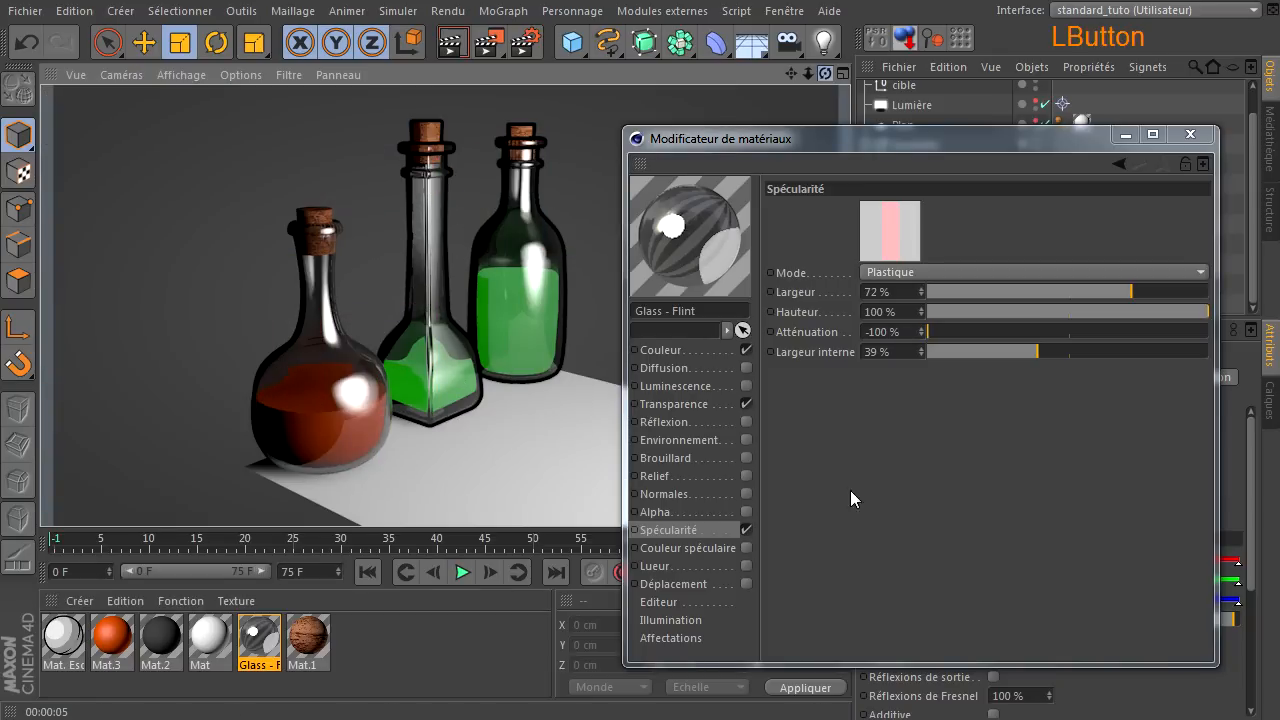
pyautogui.moveTo(850, 490); pyautogui.dragTo(850, 490)
pyautogui.moveTo(792, 73); pyautogui.dragTo(767, 479)
pyautogui.click(451, 41)
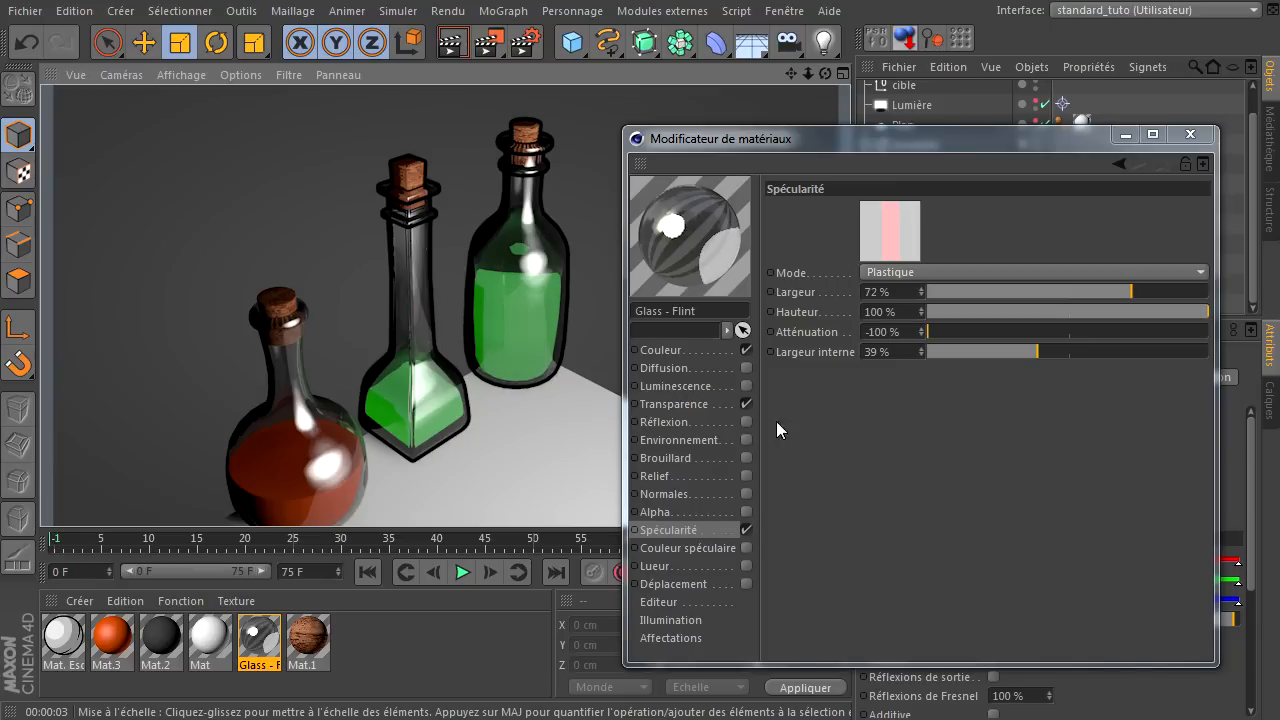
# - Close the material editor and enlarge the object manager so that the whole hierarchy fits
pyautogui.click(1190, 134)
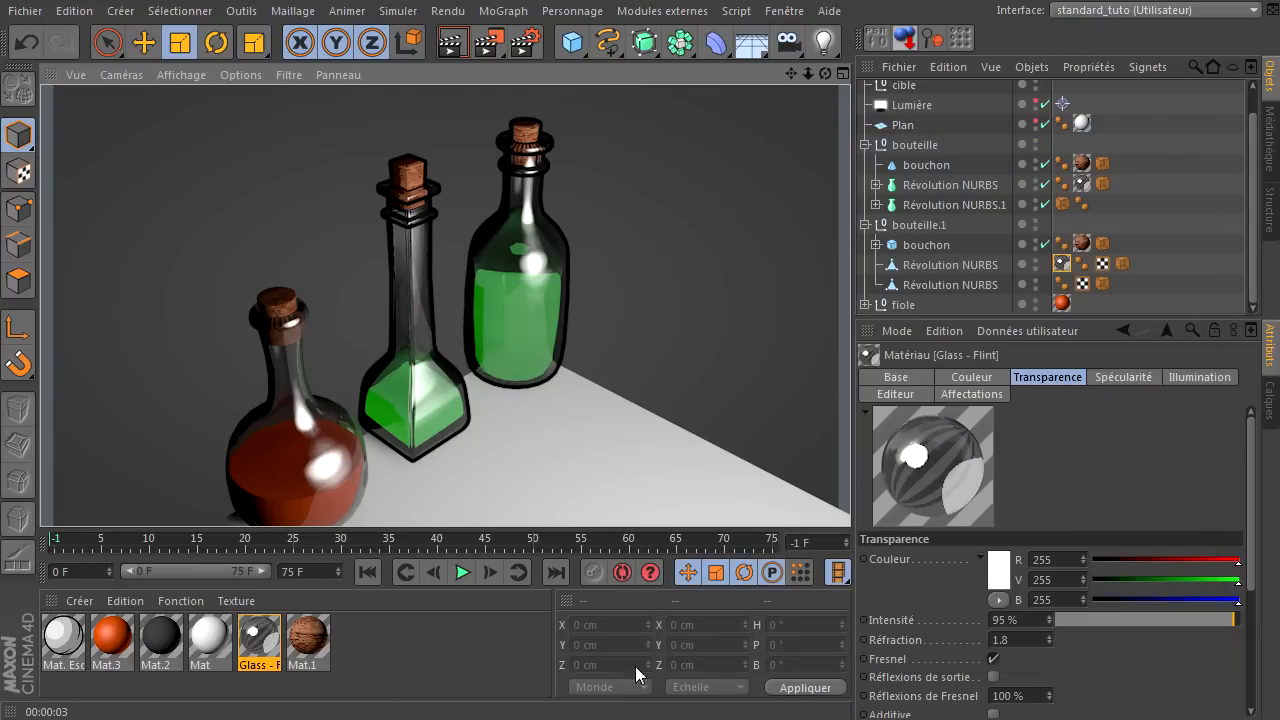
pyautogui.click(422, 690)
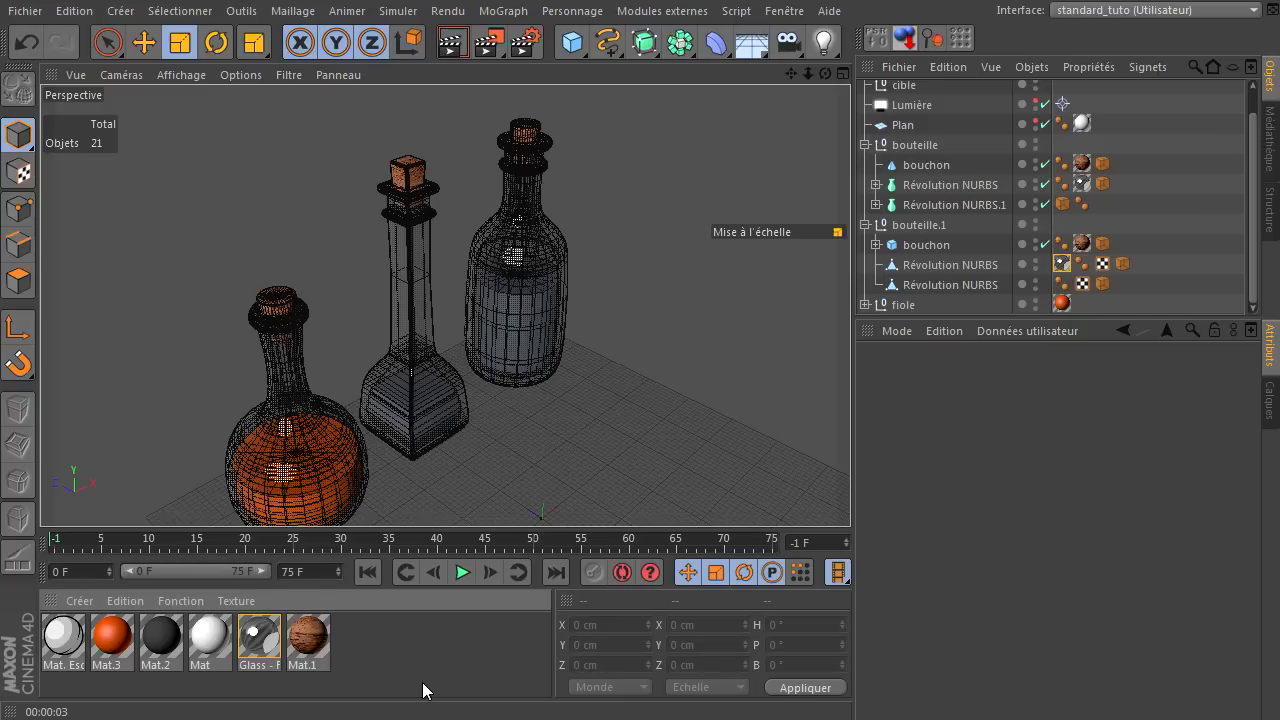
pyautogui.moveTo(916, 318); pyautogui.dragTo(940, 398)
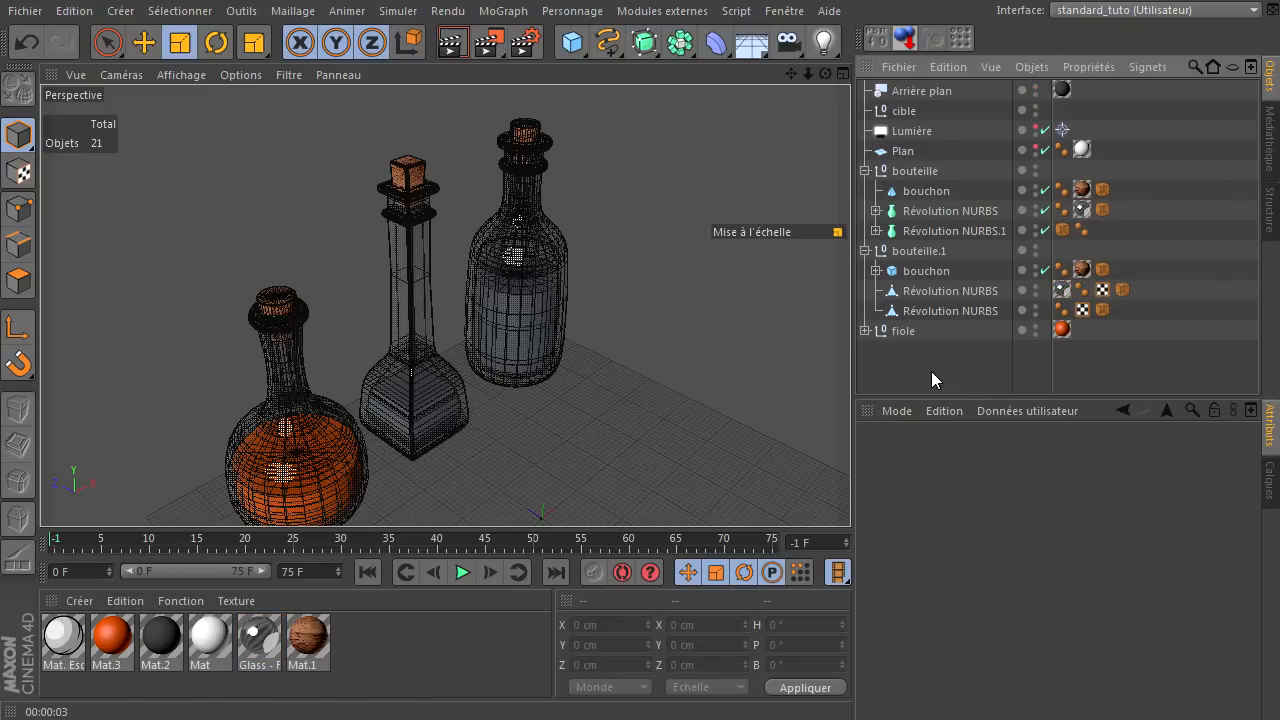